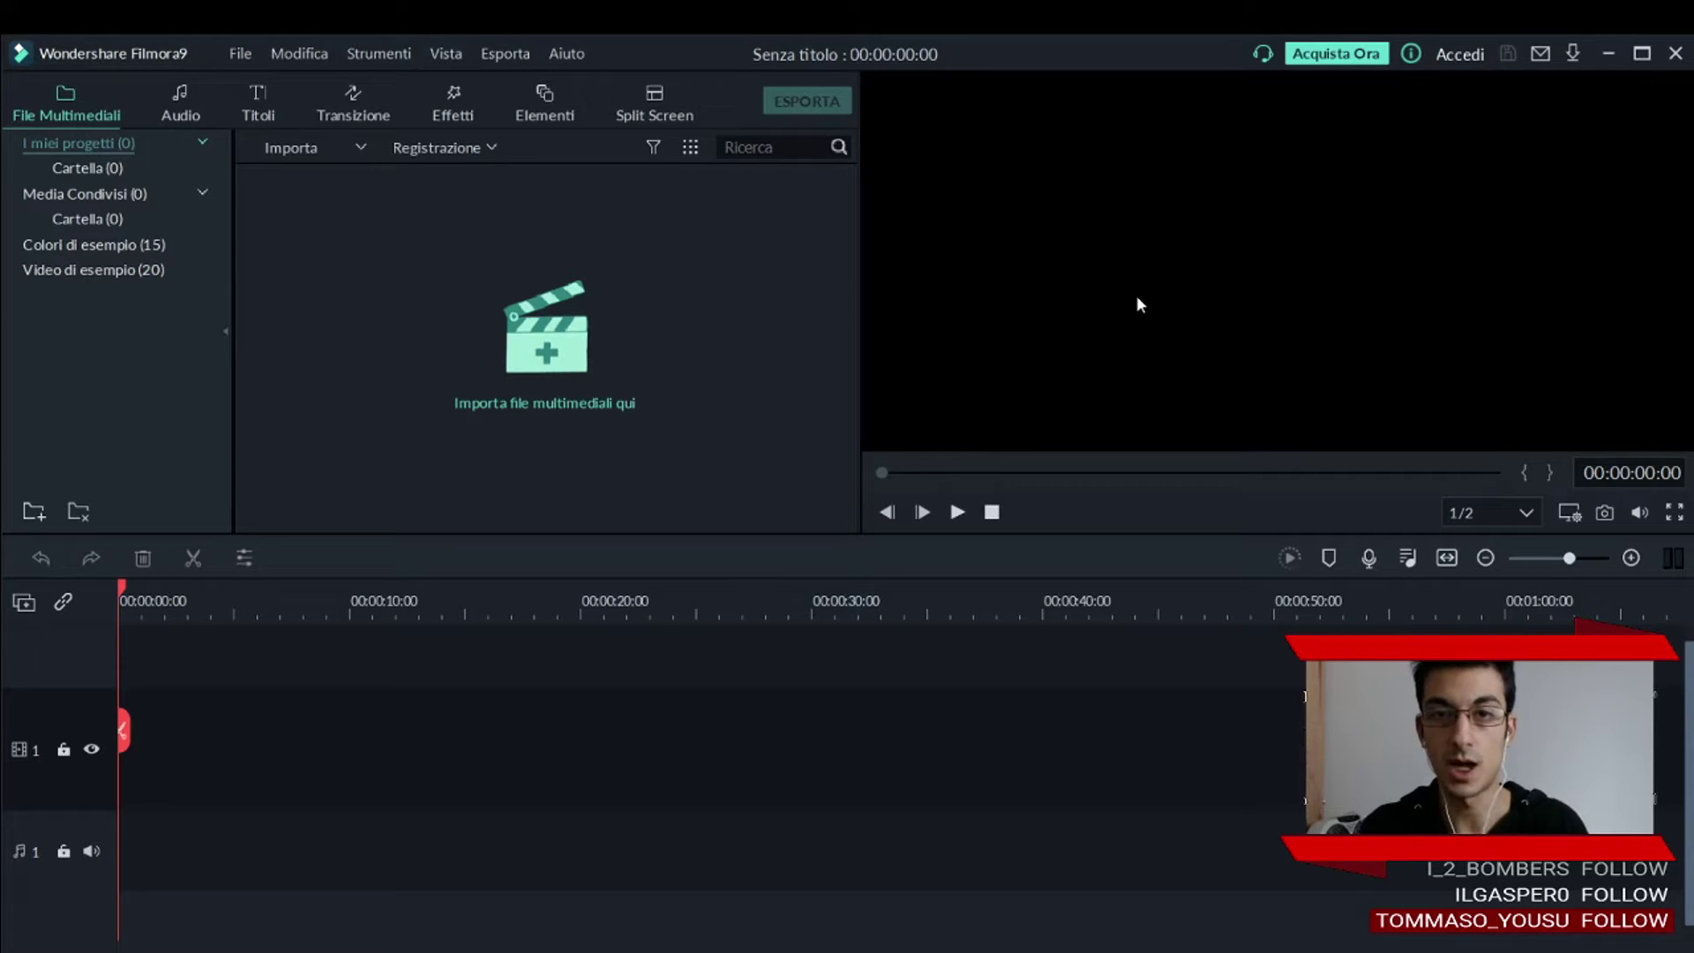
Look through the transition and audio libraries, including the range of bundled music tracks.
{"action": "left_click", "coordinate": [192, 113]}
{"action": "left_click", "coordinate": [246, 116]}
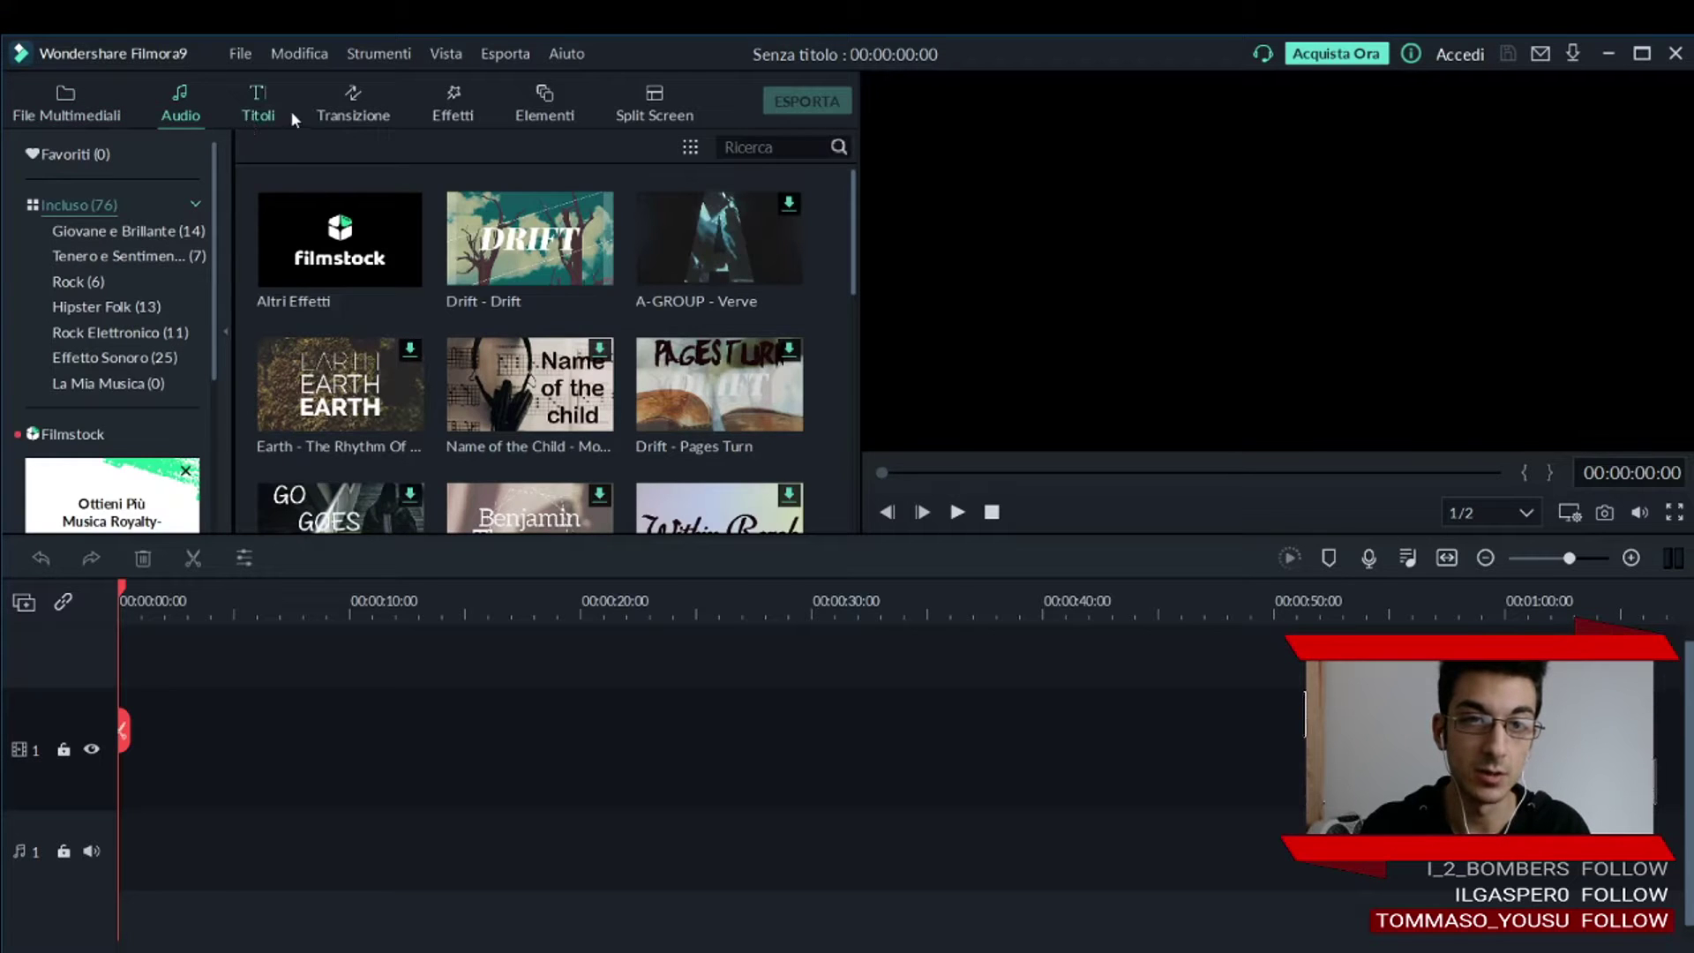
{"action": "left_click", "coordinate": [383, 113]}
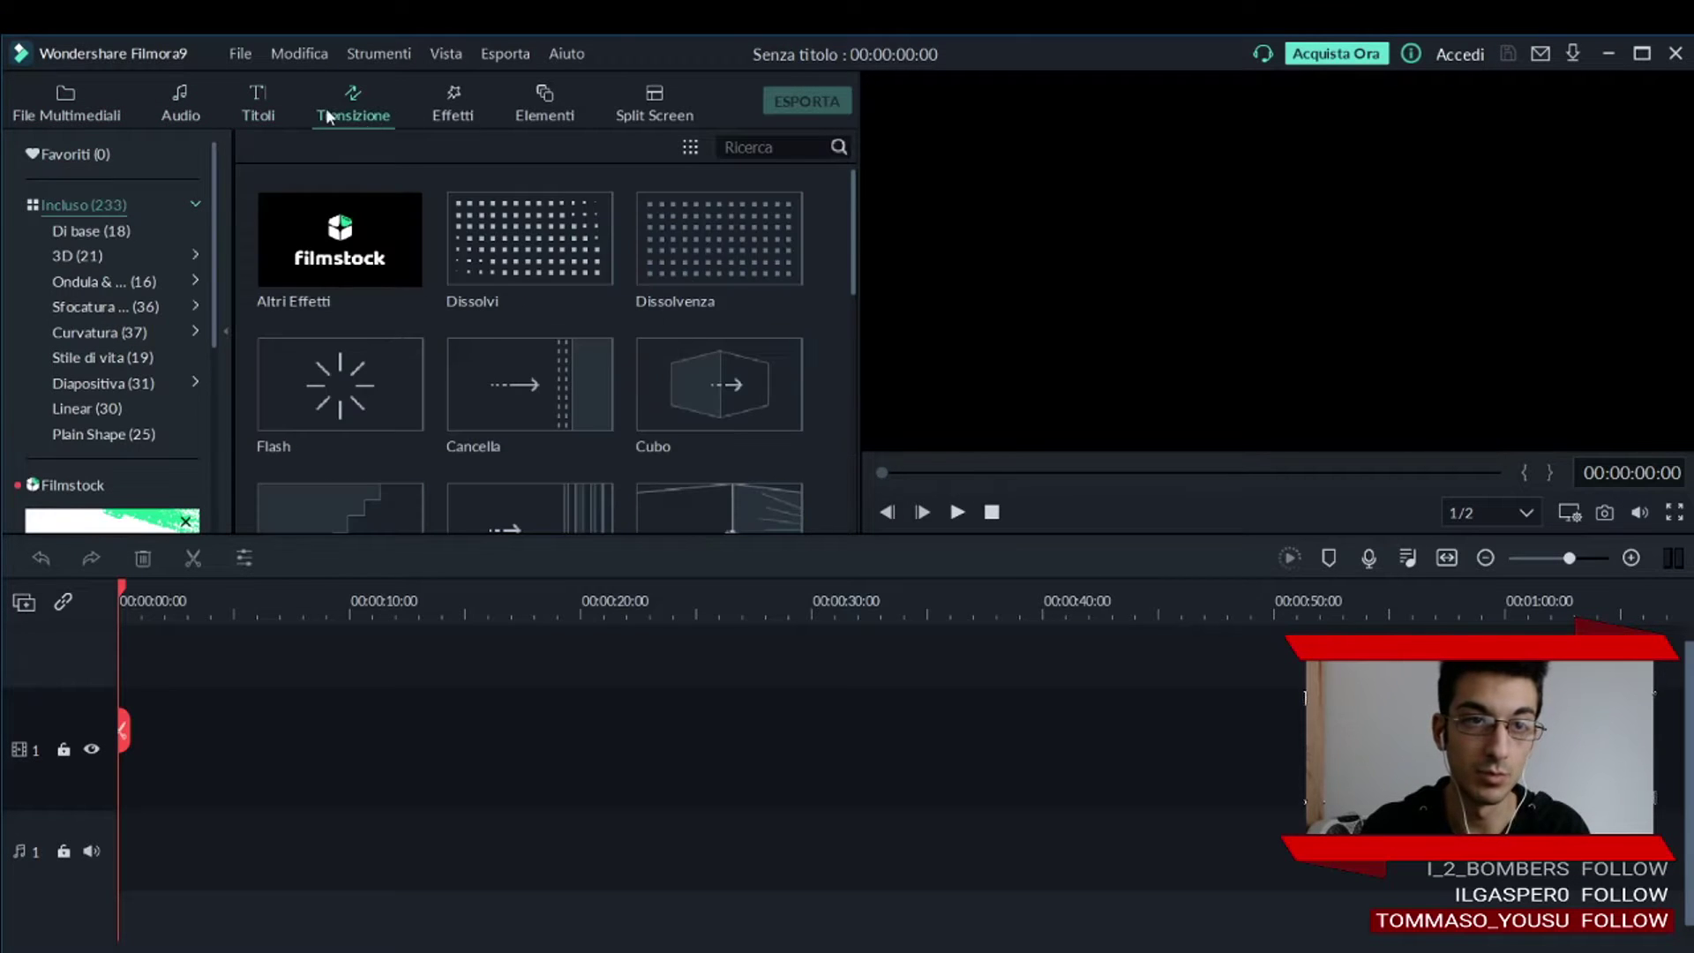
{"action": "left_click", "coordinate": [94, 95]}
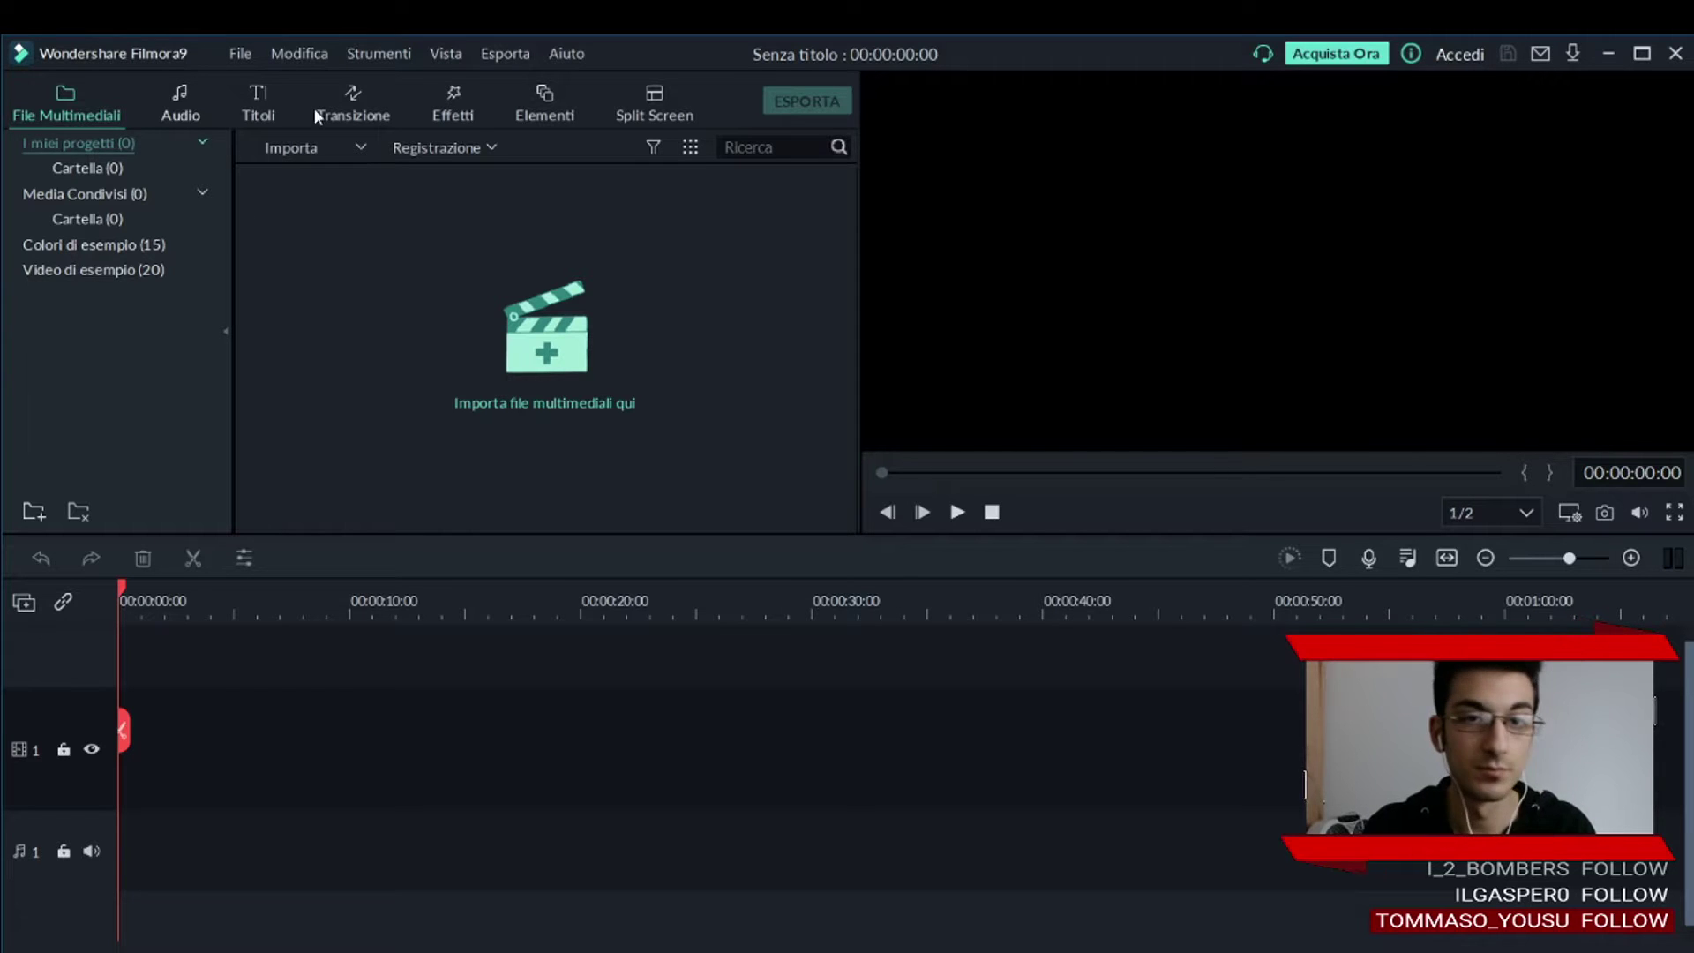
{"action": "left_click", "coordinate": [180, 105]}
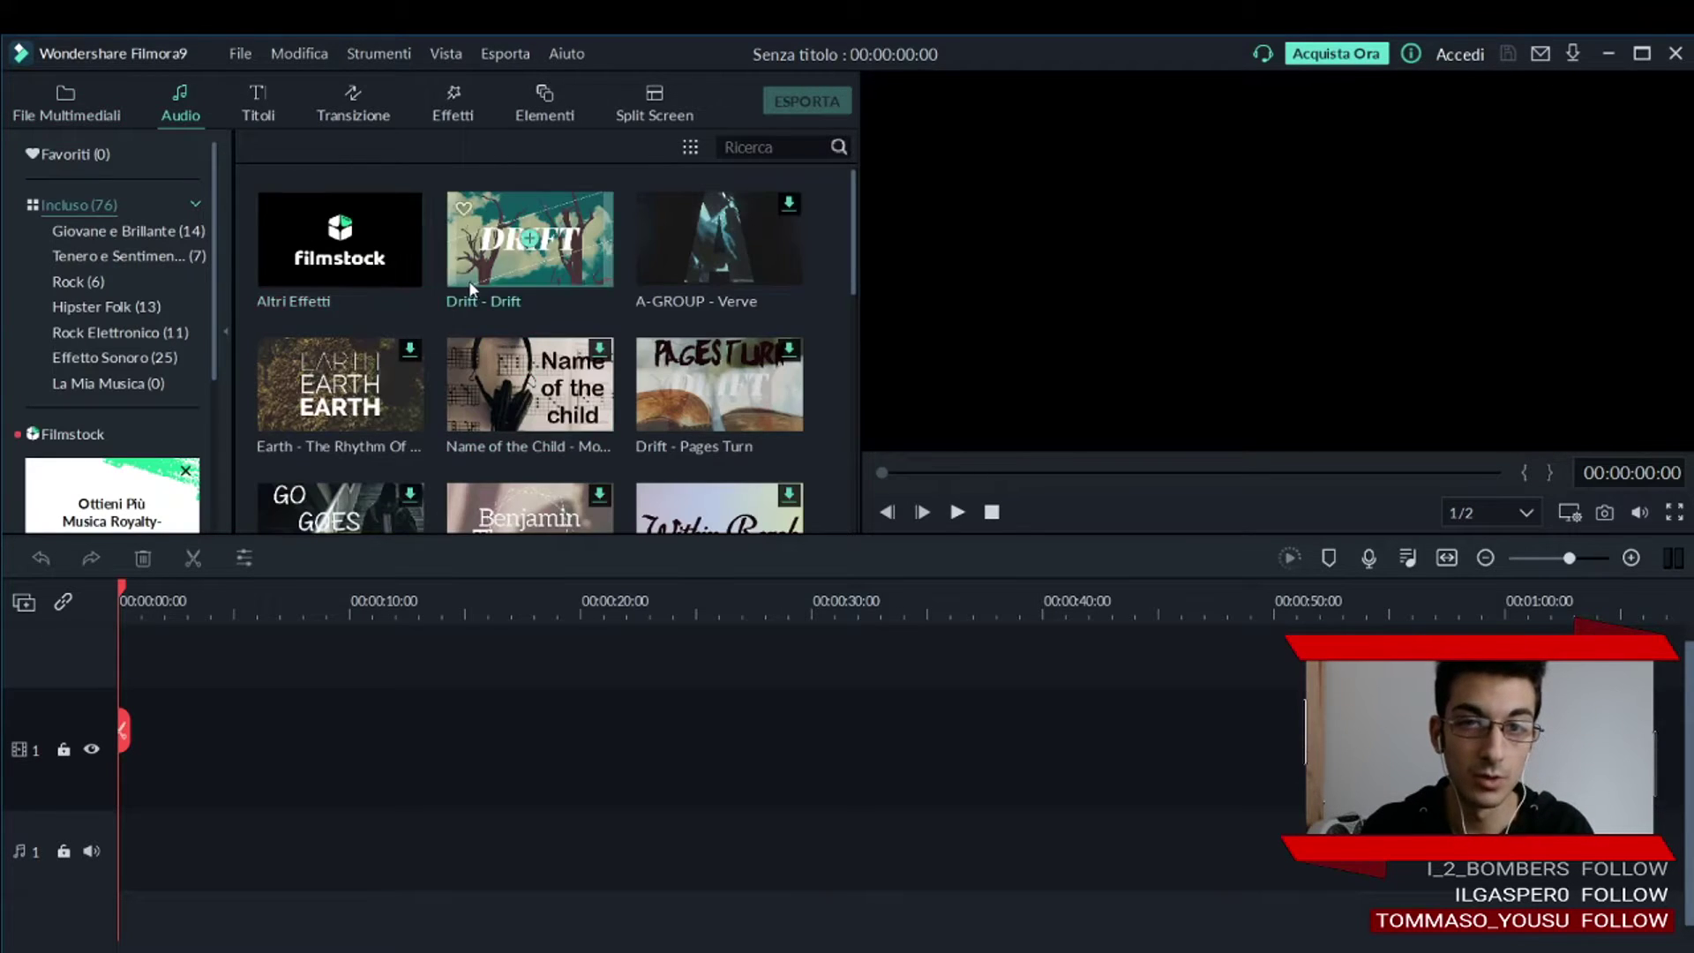
{"action": "scroll", "coordinate": [468, 281], "scroll_direction": "down", "scroll_amount": 10}
{"action": "scroll", "coordinate": [478, 309], "scroll_direction": "up", "scroll_amount": 15}
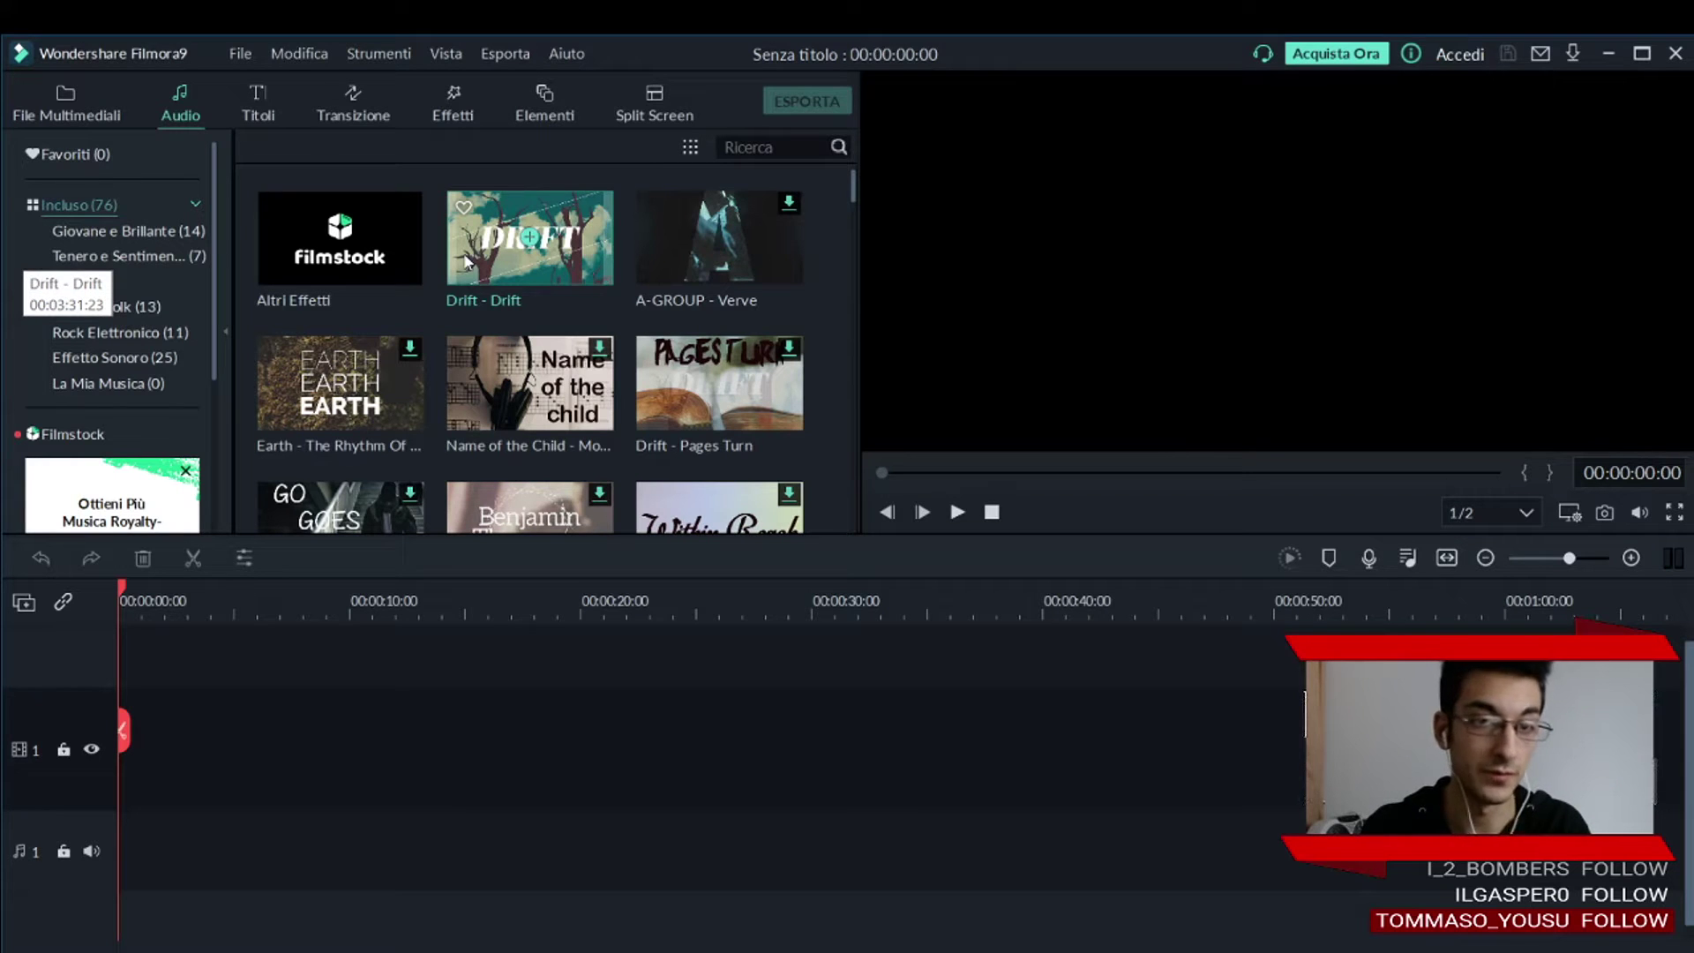
Browse the favourite title templates in the title library.
{"action": "left_click", "coordinate": [269, 105]}
{"action": "mouse_move", "coordinate": [487, 264]}
{"action": "scroll", "coordinate": [563, 188], "scroll_direction": "down", "scroll_amount": 1}
{"action": "mouse_move", "coordinate": [595, 331]}
{"action": "scroll", "coordinate": [593, 333], "scroll_direction": "up", "scroll_amount": 1}
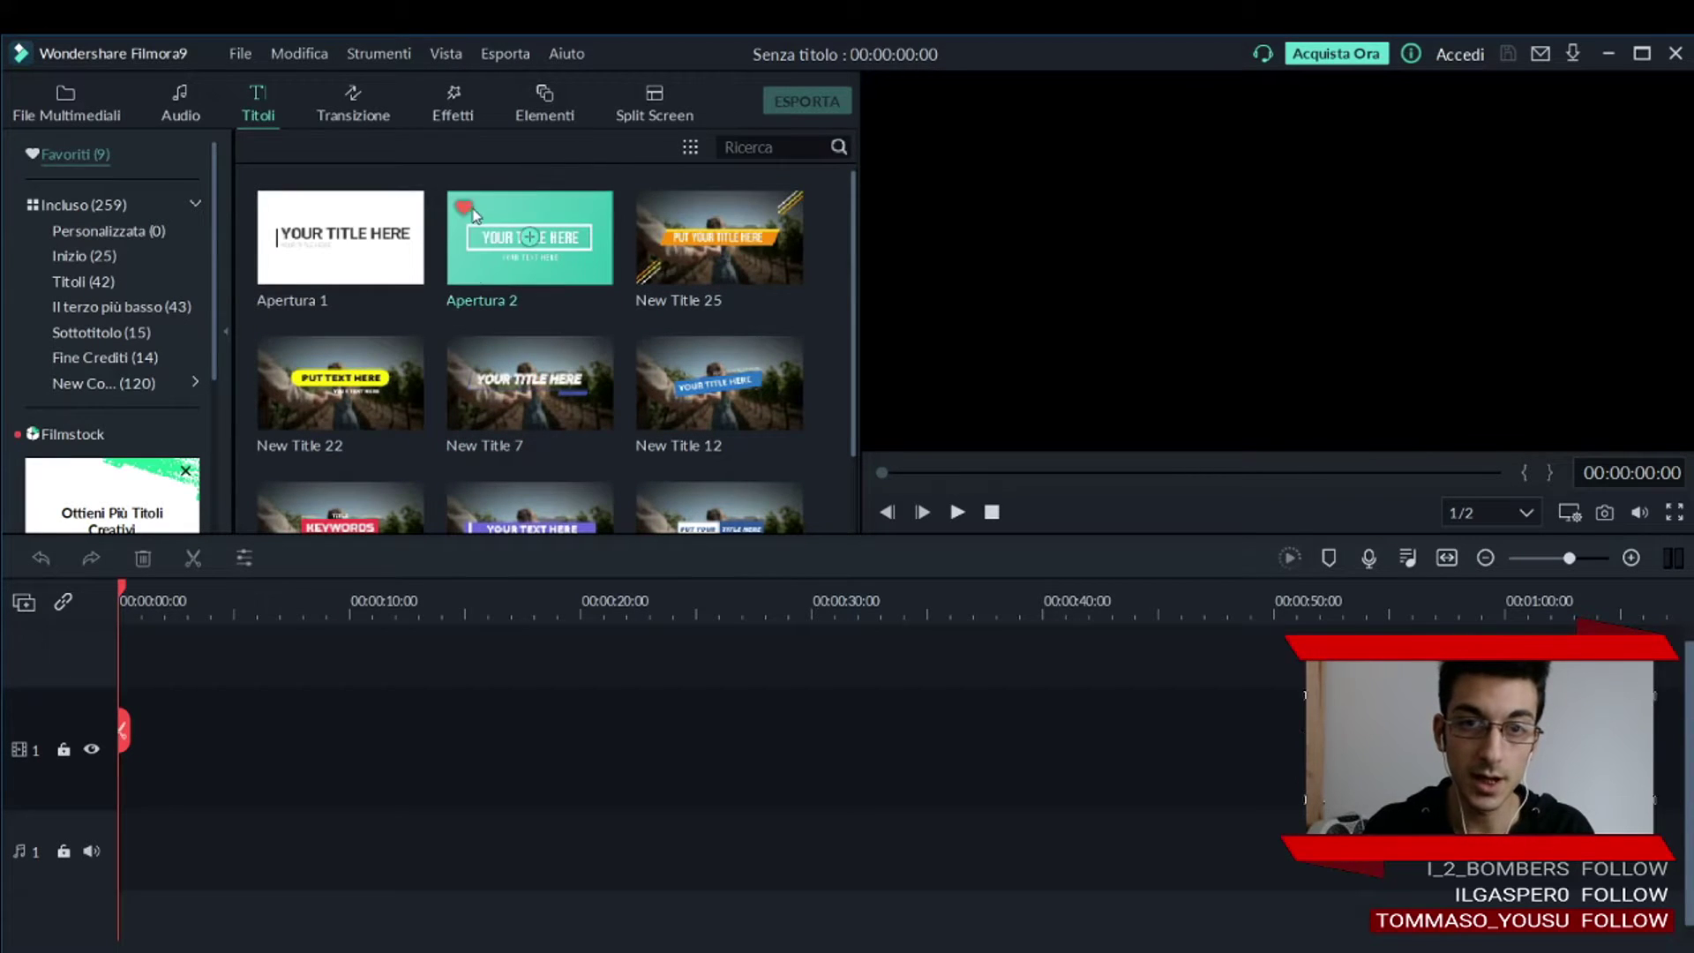
{"action": "mouse_move", "coordinate": [300, 251]}
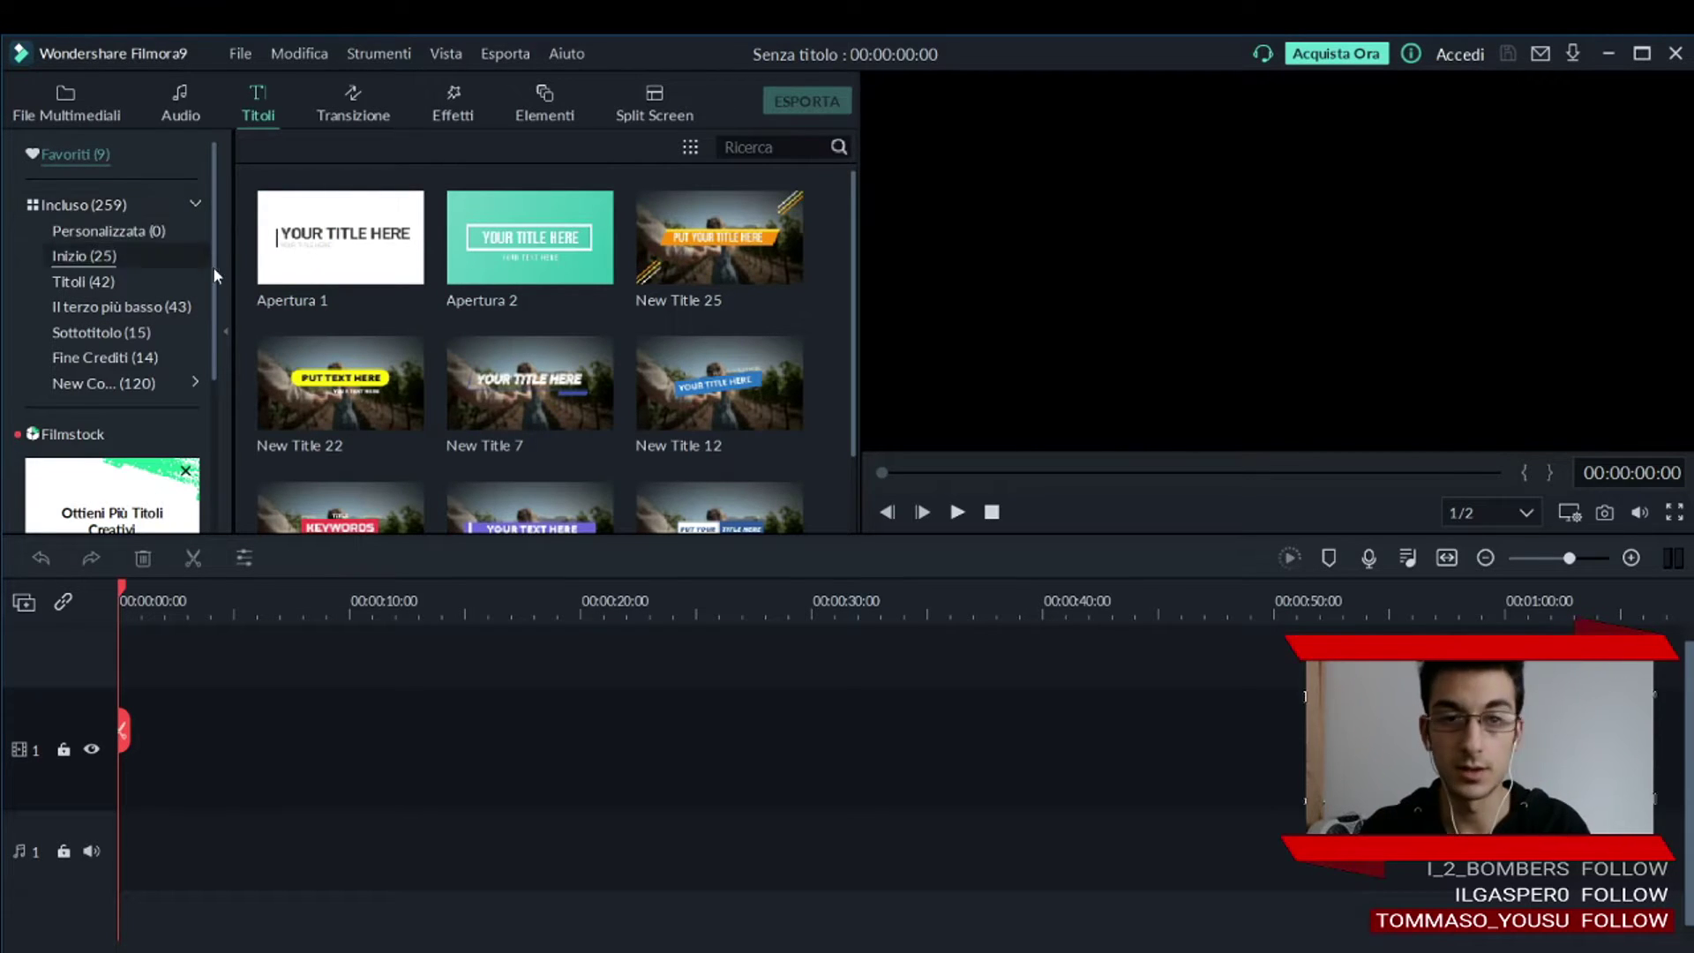
{"action": "mouse_move", "coordinate": [737, 218]}
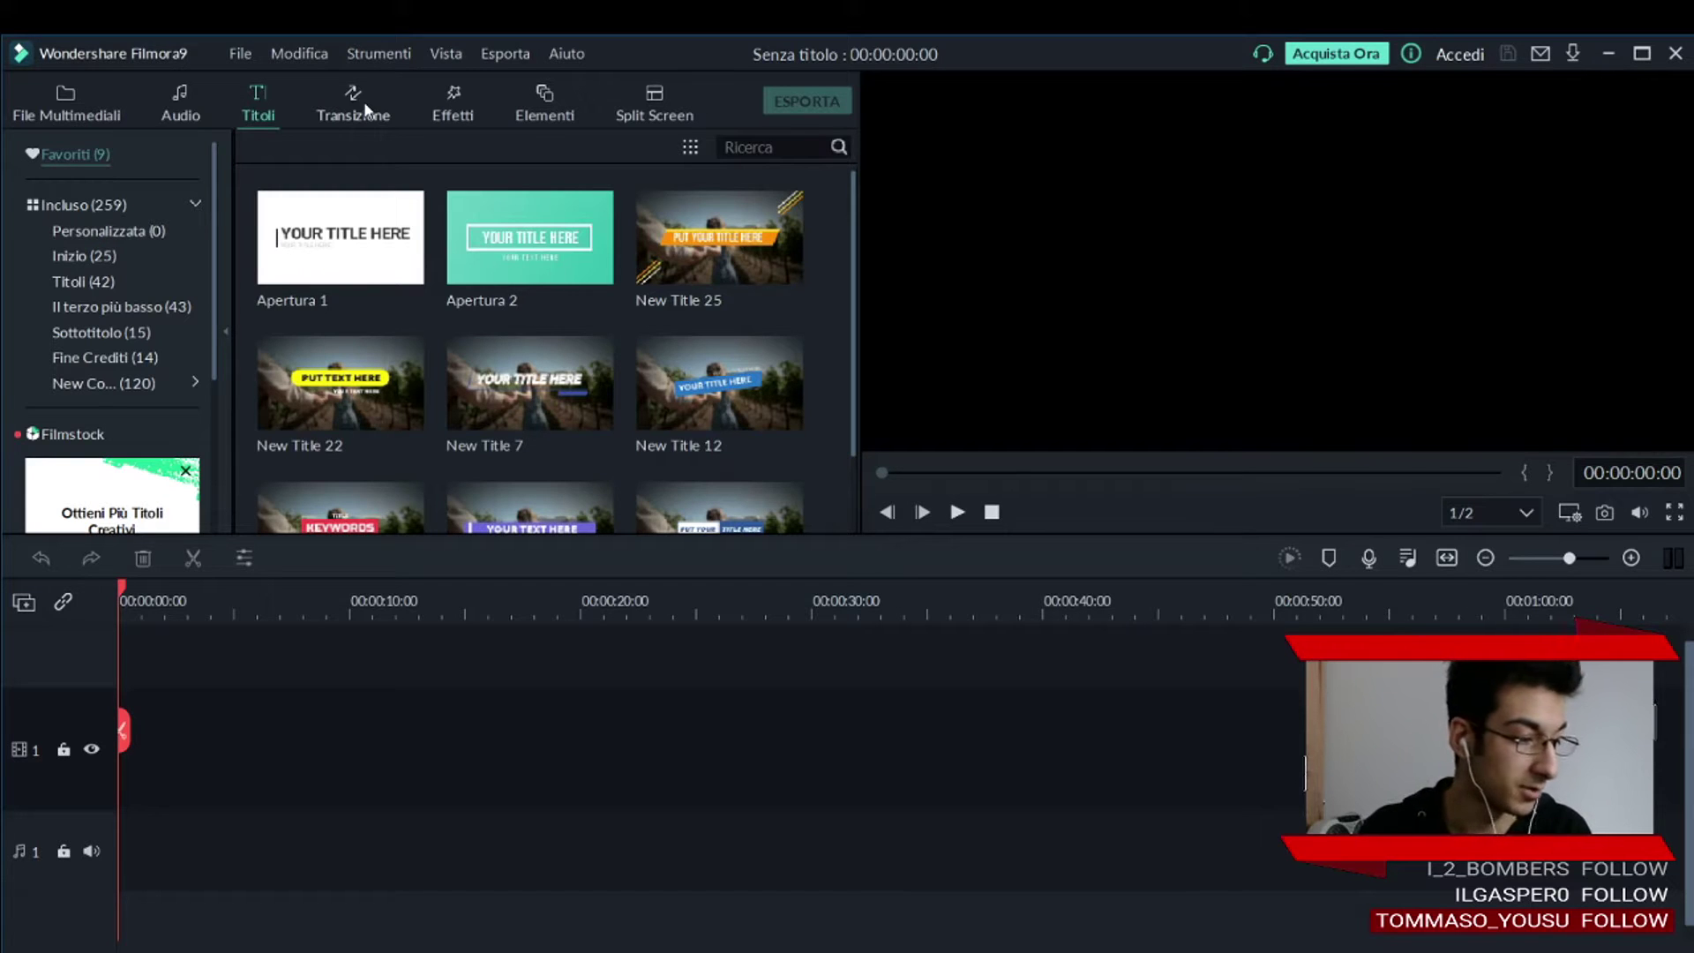
{"action": "scroll", "coordinate": [552, 334], "scroll_direction": "down", "scroll_amount": 1}
{"action": "scroll", "coordinate": [552, 333], "scroll_direction": "up", "scroll_amount": 1}
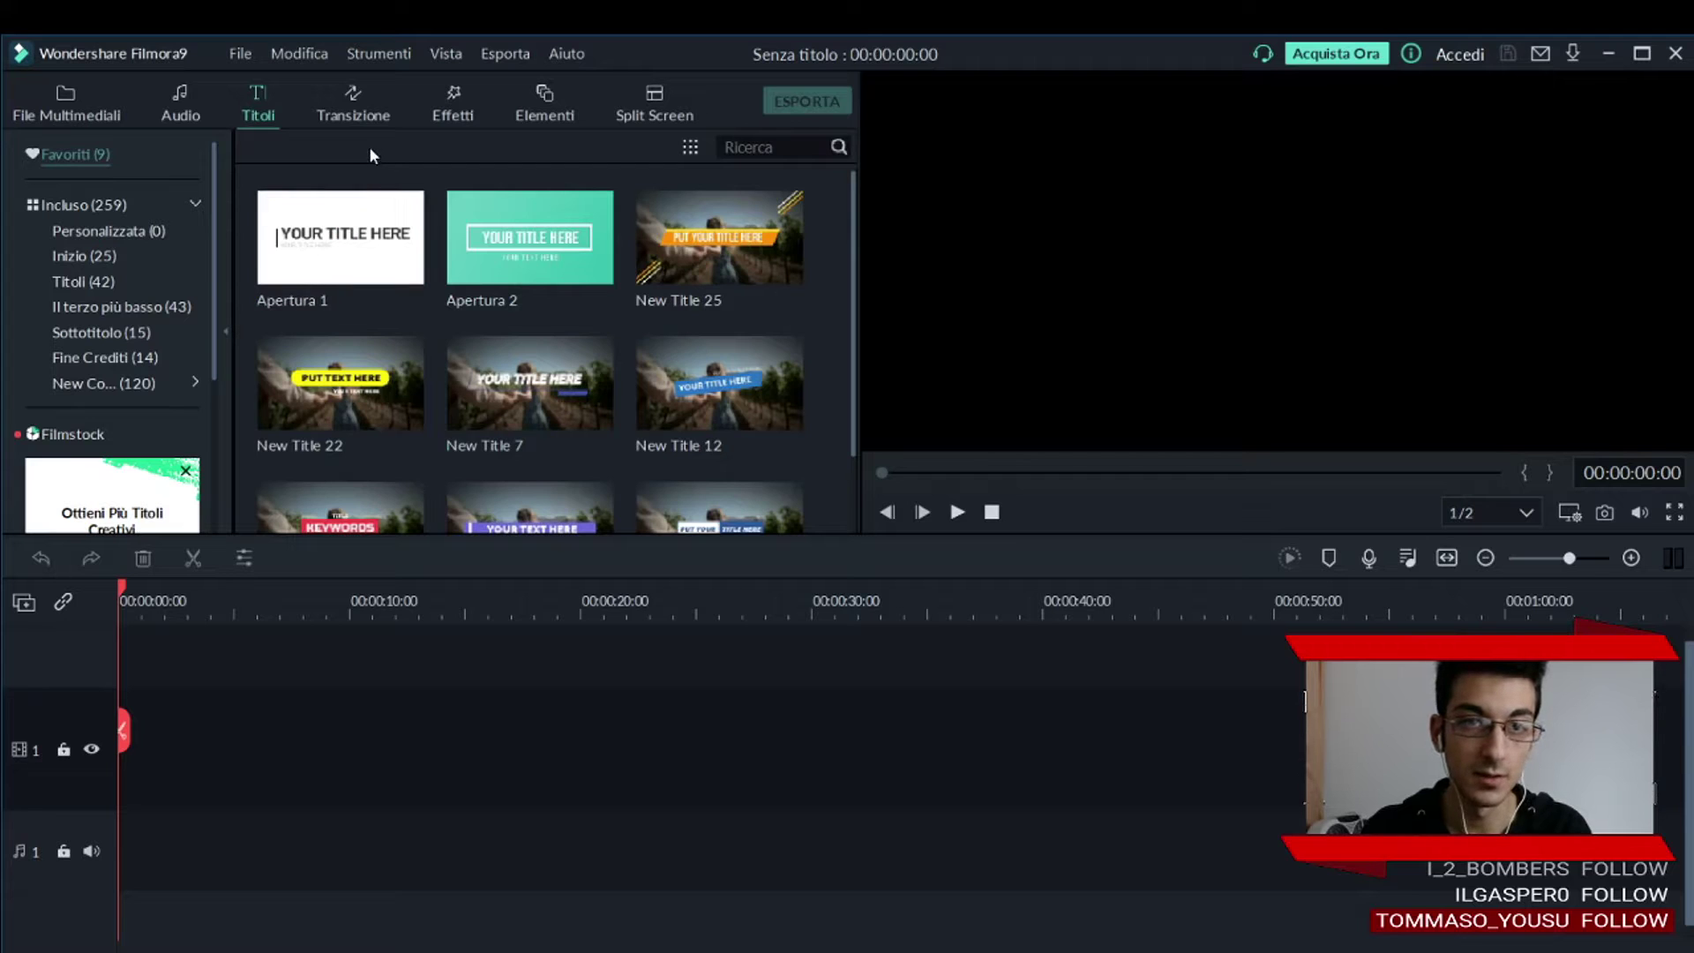
{"action": "scroll", "coordinate": [616, 406], "scroll_direction": "down", "scroll_amount": 1}
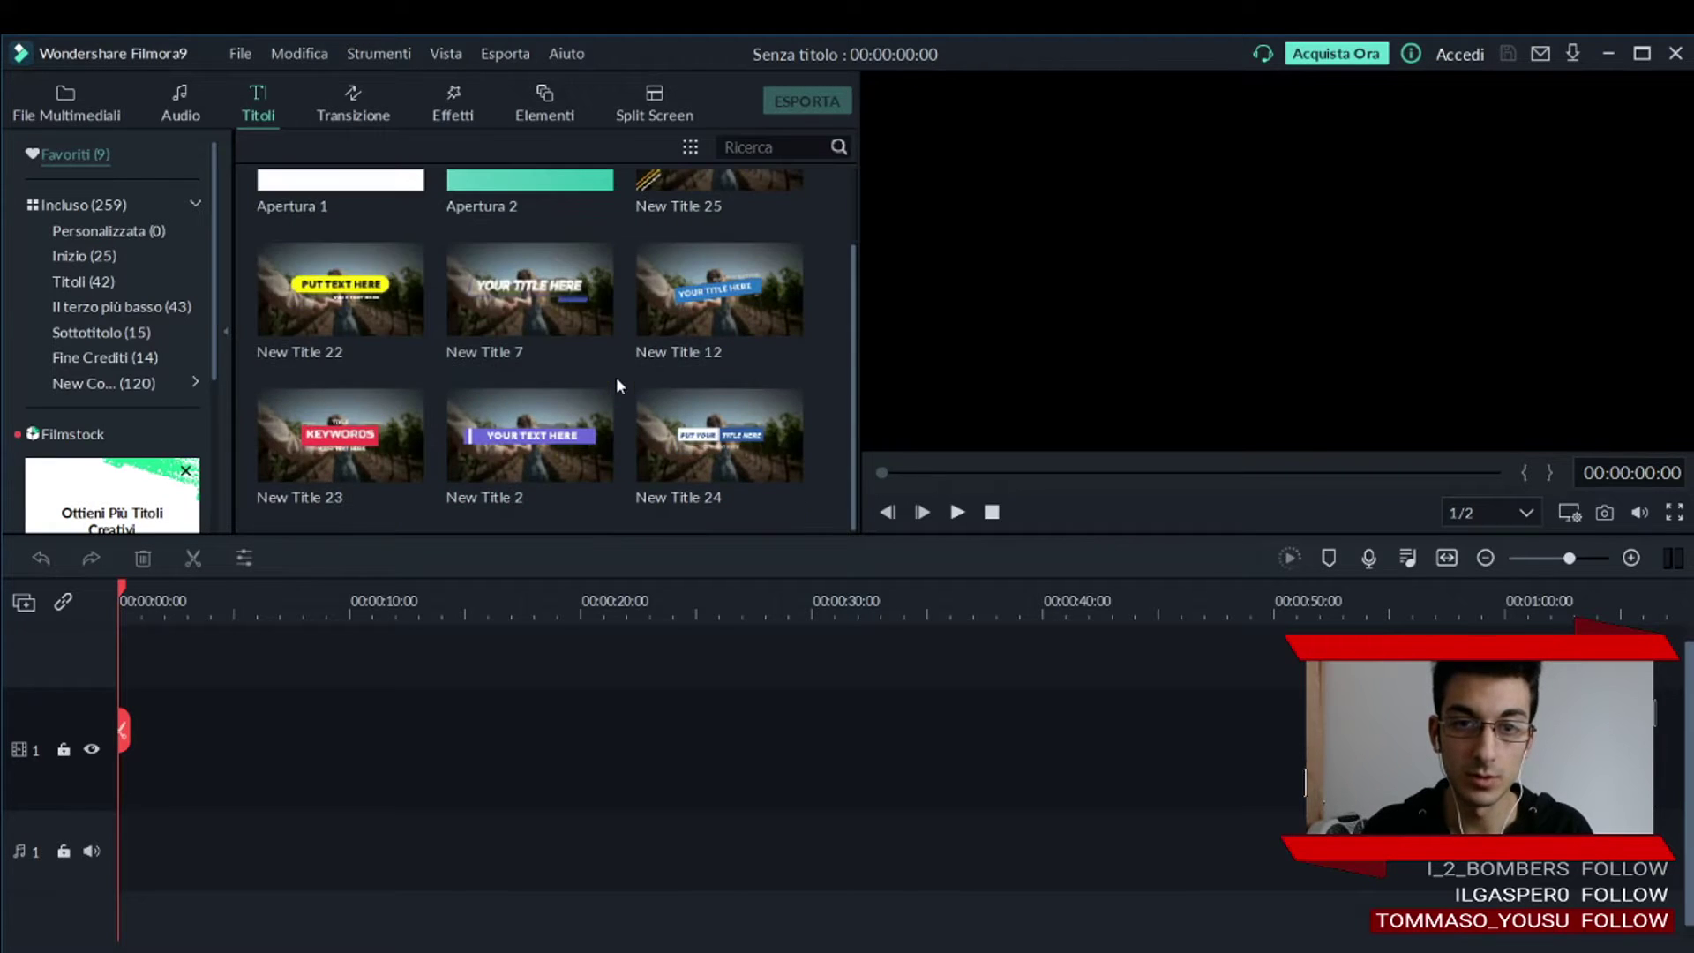
{"action": "scroll", "coordinate": [617, 385], "scroll_direction": "up", "scroll_amount": 1}
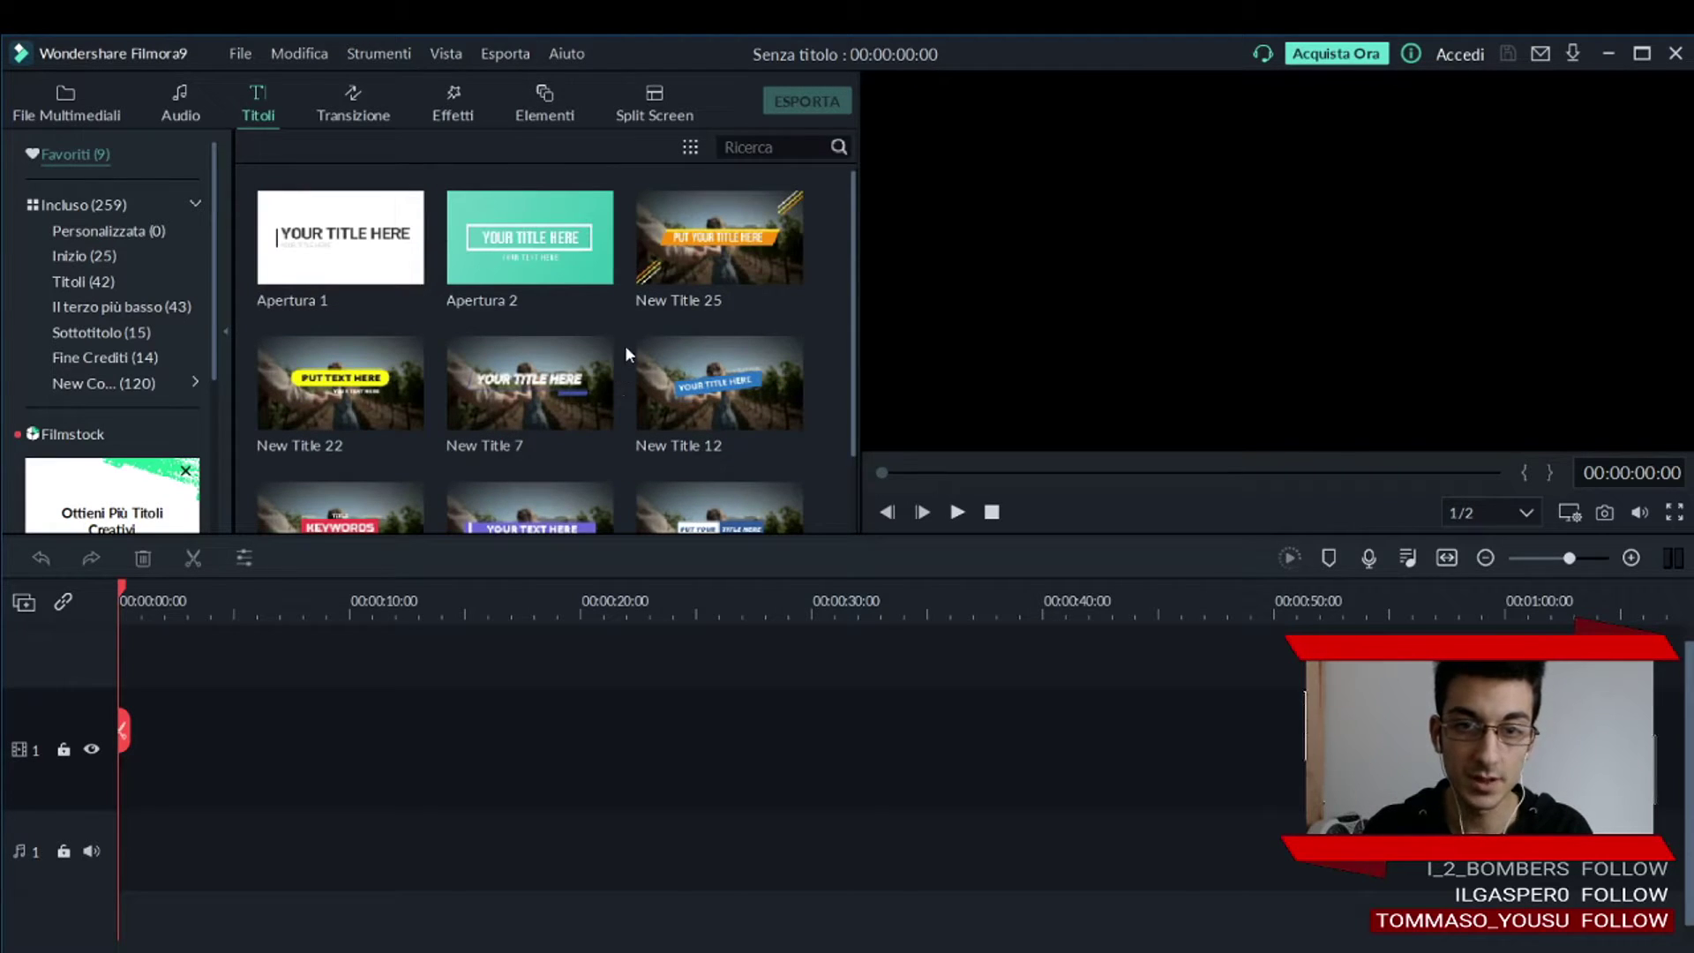
Preview the Apertura 1 and New Title 25 title templates in the player.
{"action": "left_click", "coordinate": [399, 264]}
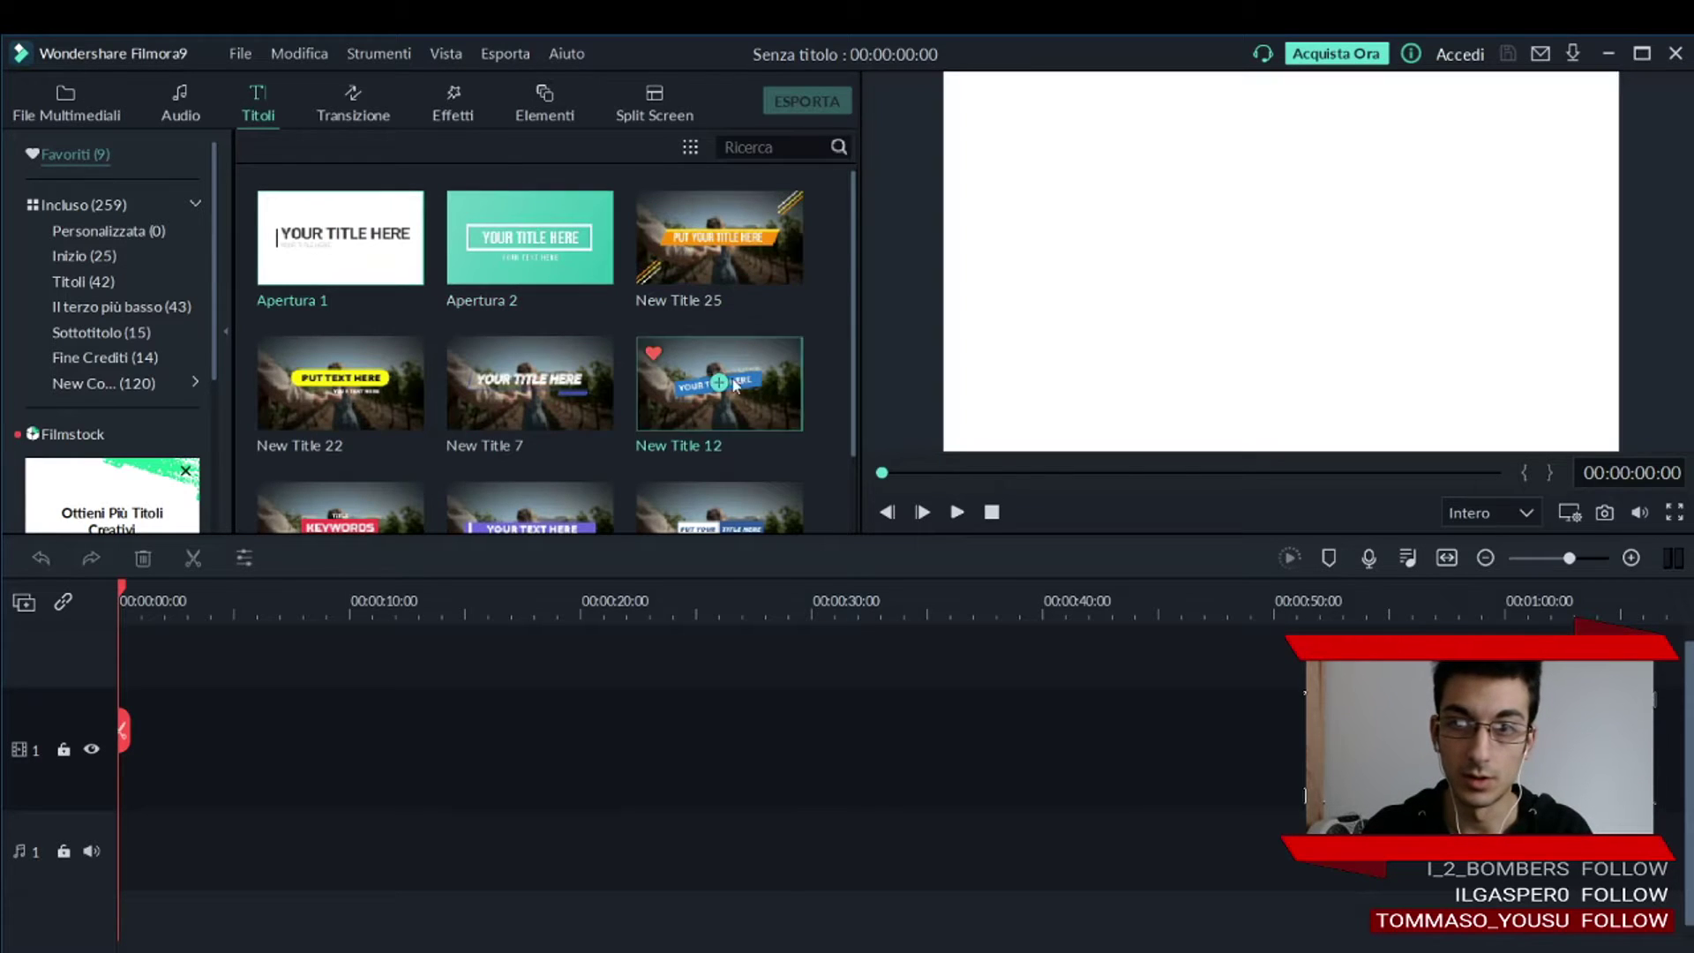
{"action": "left_click", "coordinate": [956, 514]}
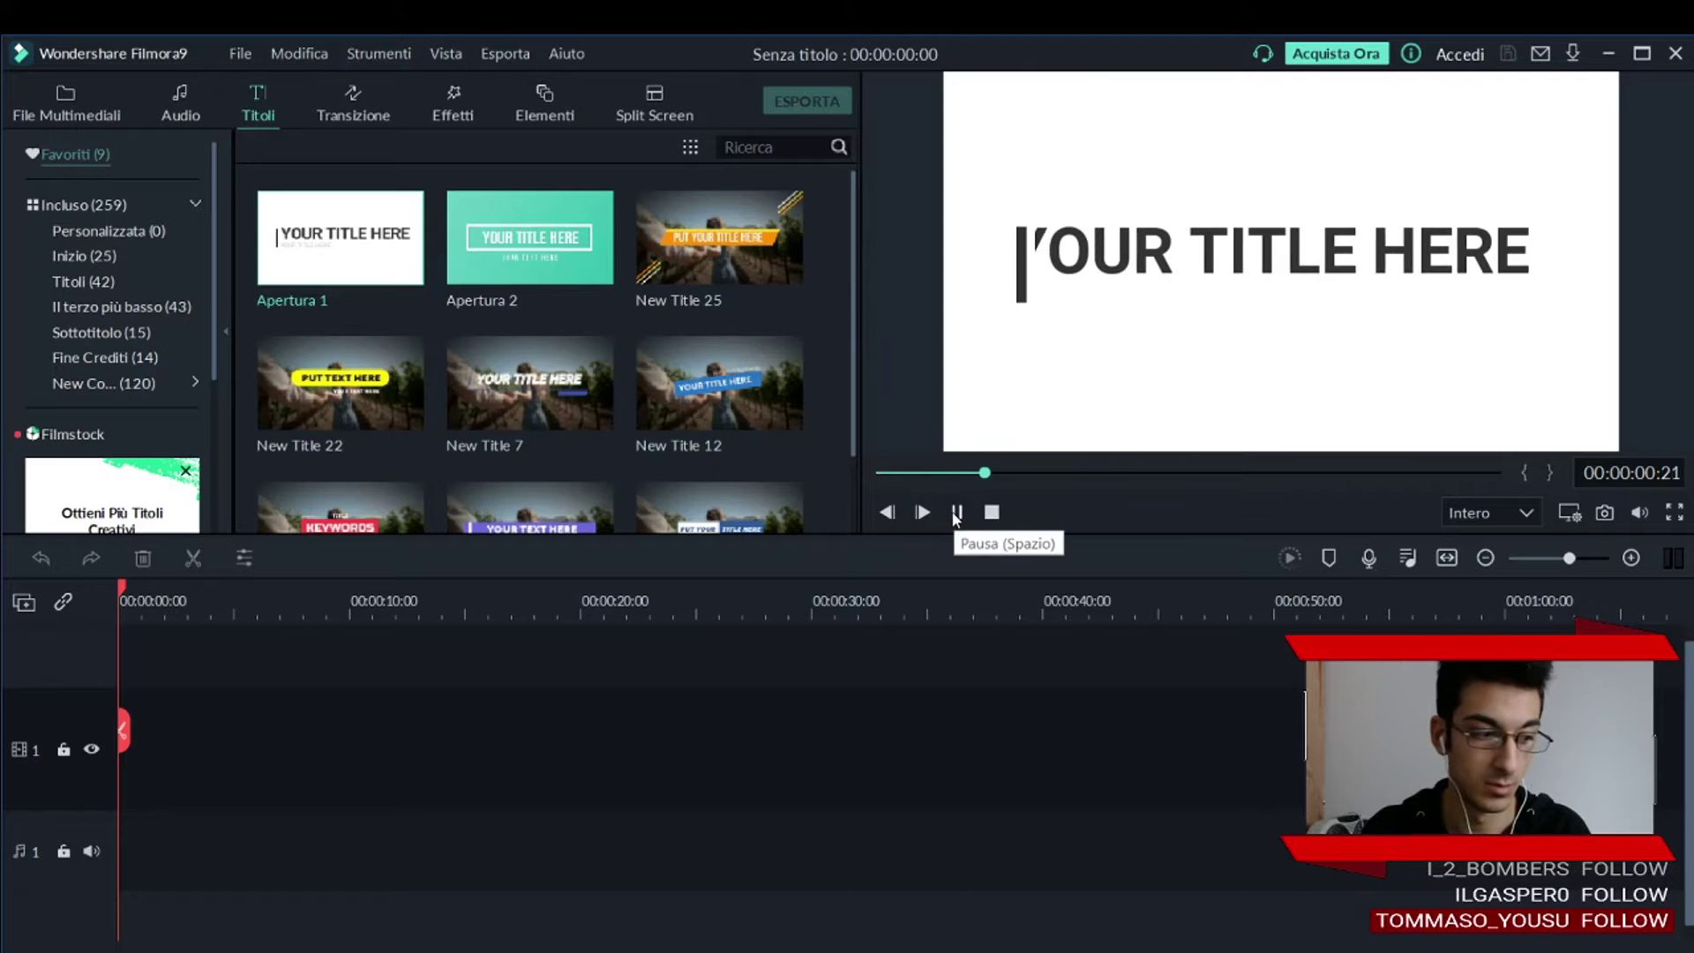
{"action": "mouse_move", "coordinate": [347, 212]}
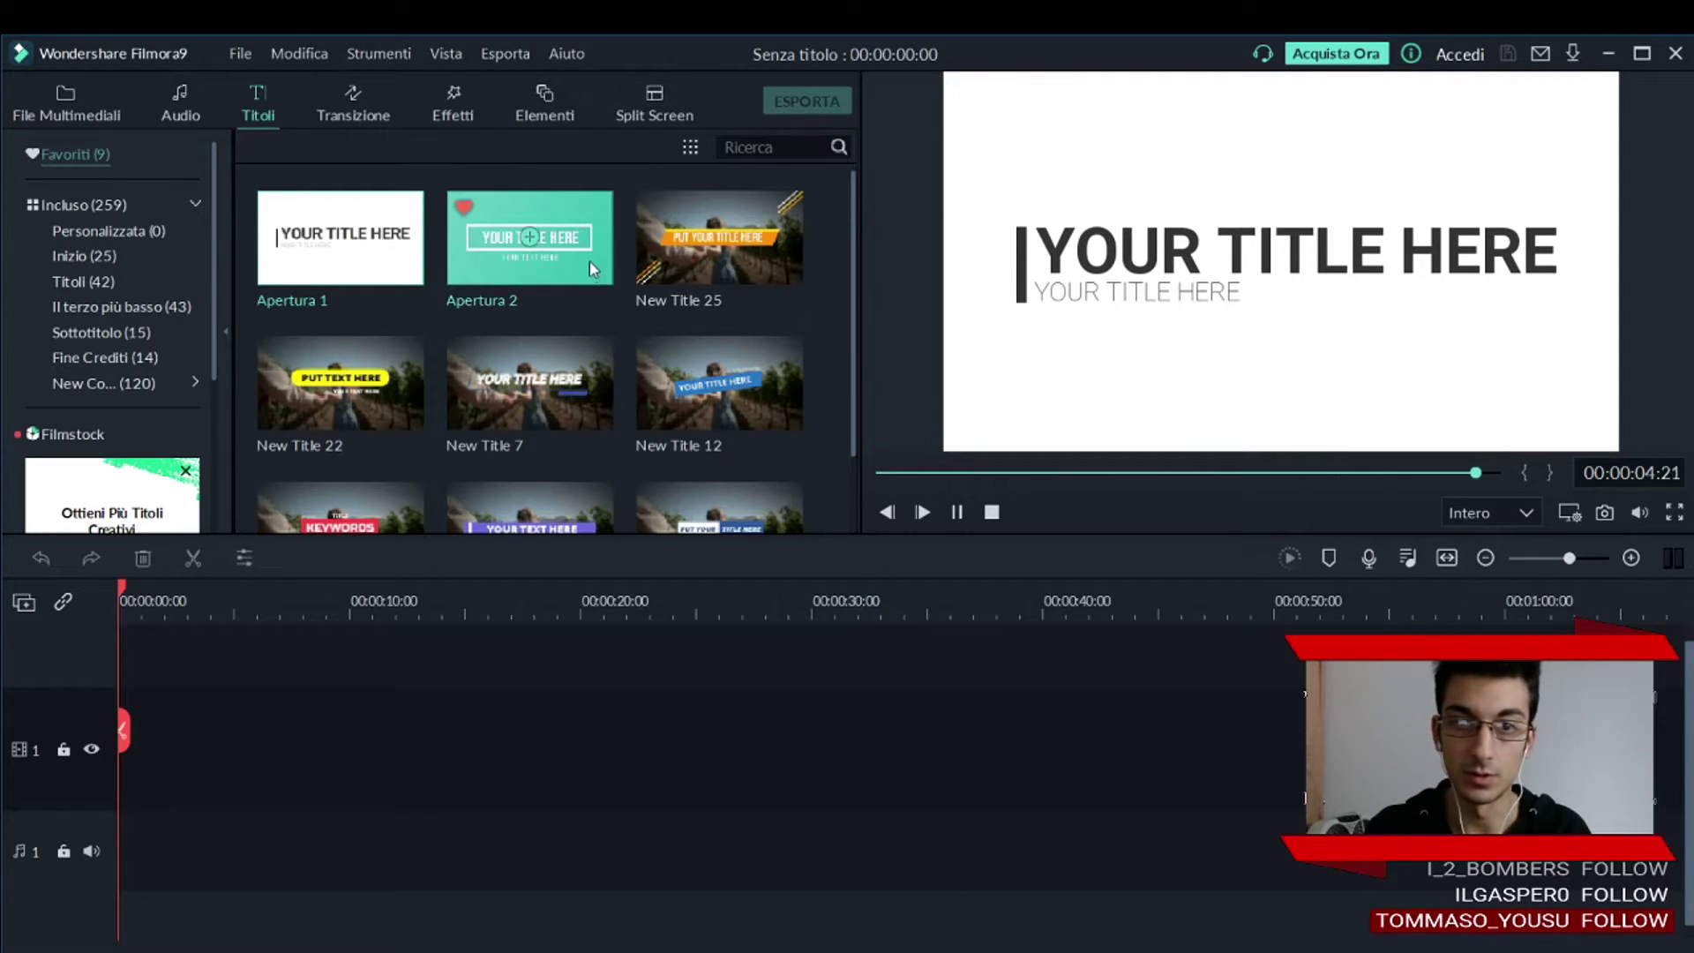
{"action": "left_click", "coordinate": [733, 261]}
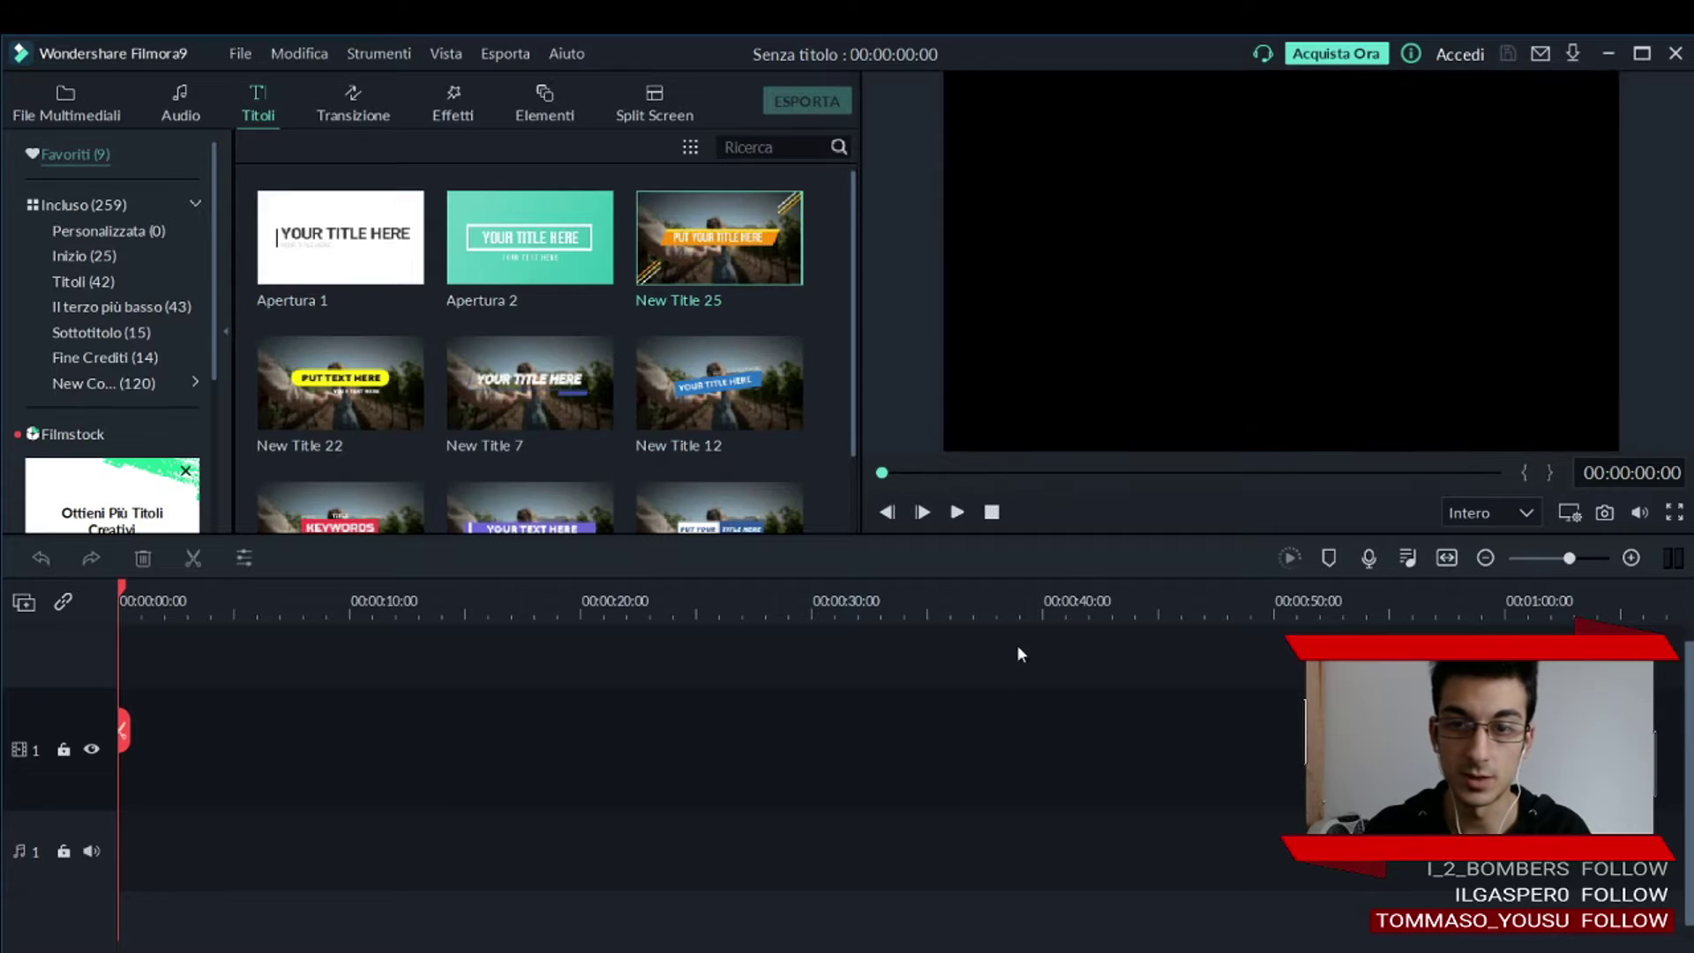
{"action": "left_click", "coordinate": [956, 511]}
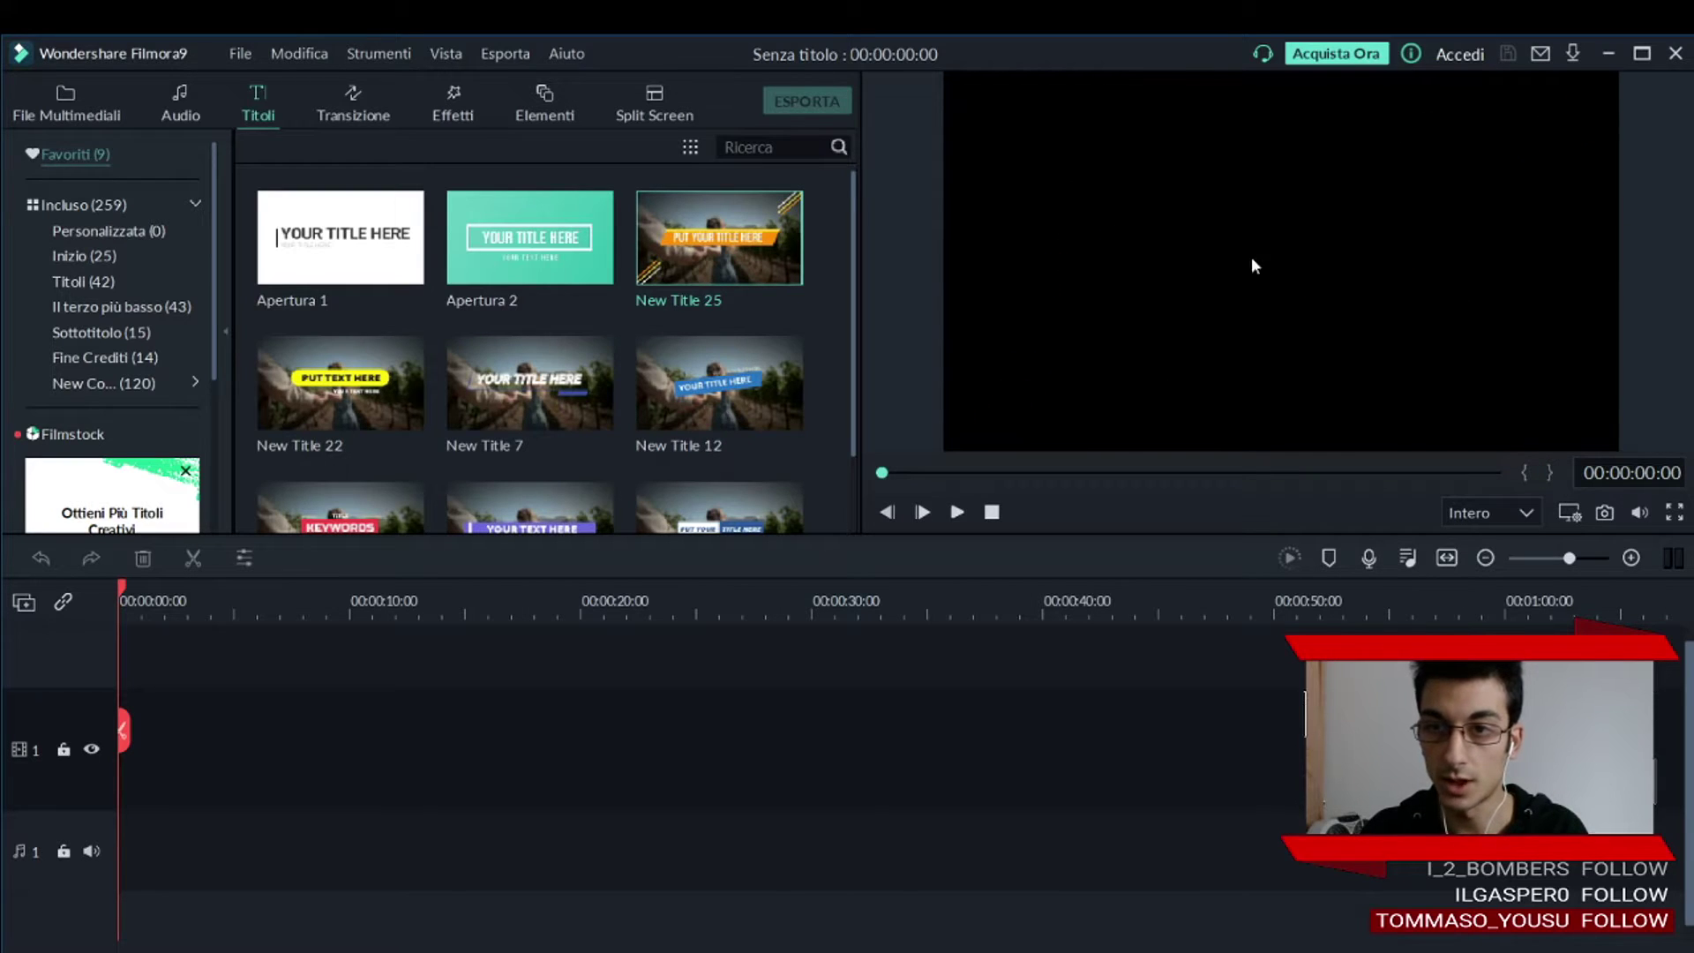
{"action": "mouse_move", "coordinate": [369, 400]}
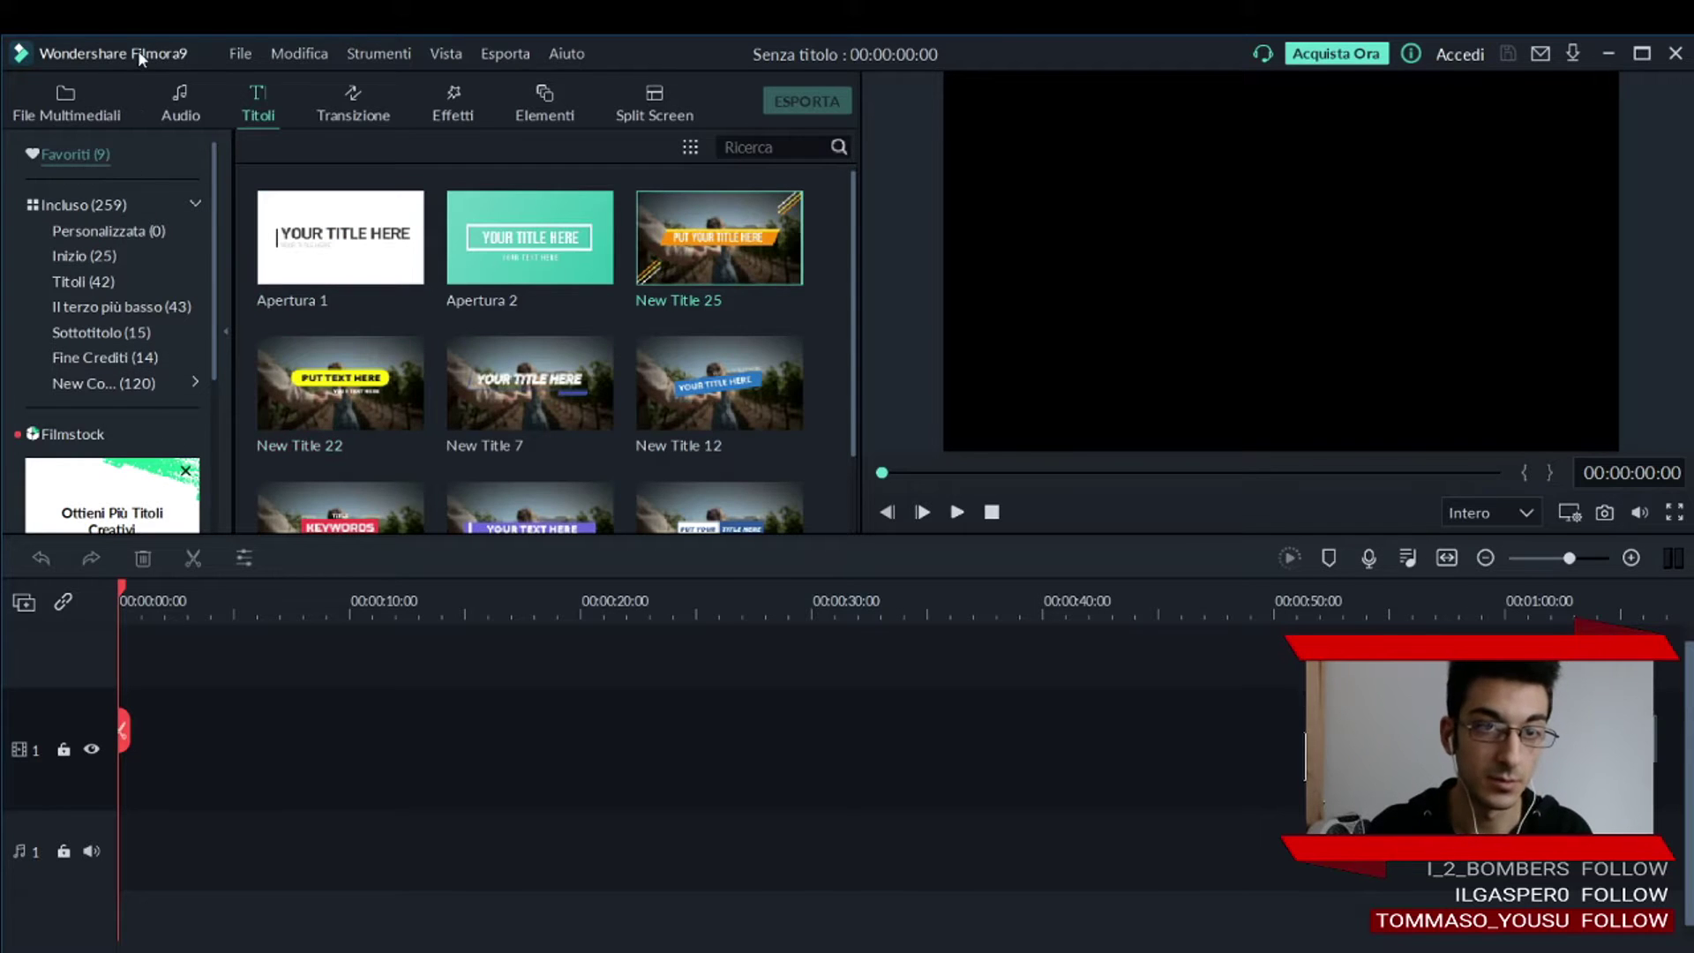
Import the Green Screen image from the Desktop folder and place it at the start of video track 1.
{"action": "left_click", "coordinate": [81, 113]}
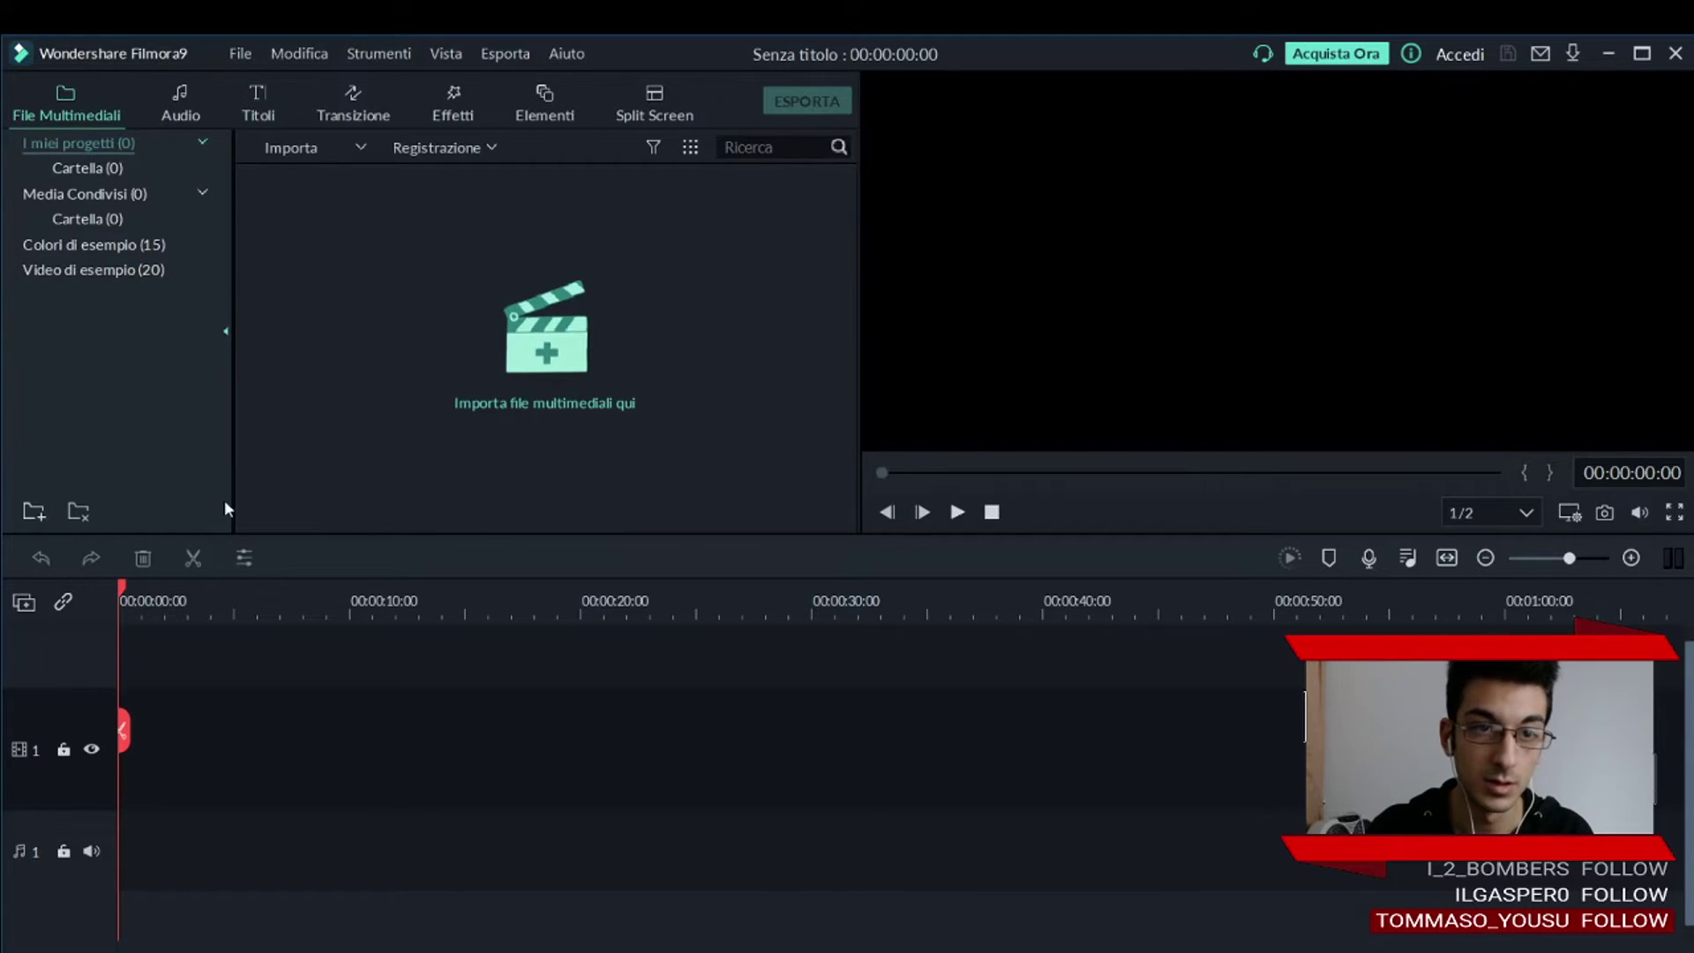
{"action": "double_click", "coordinate": [405, 270]}
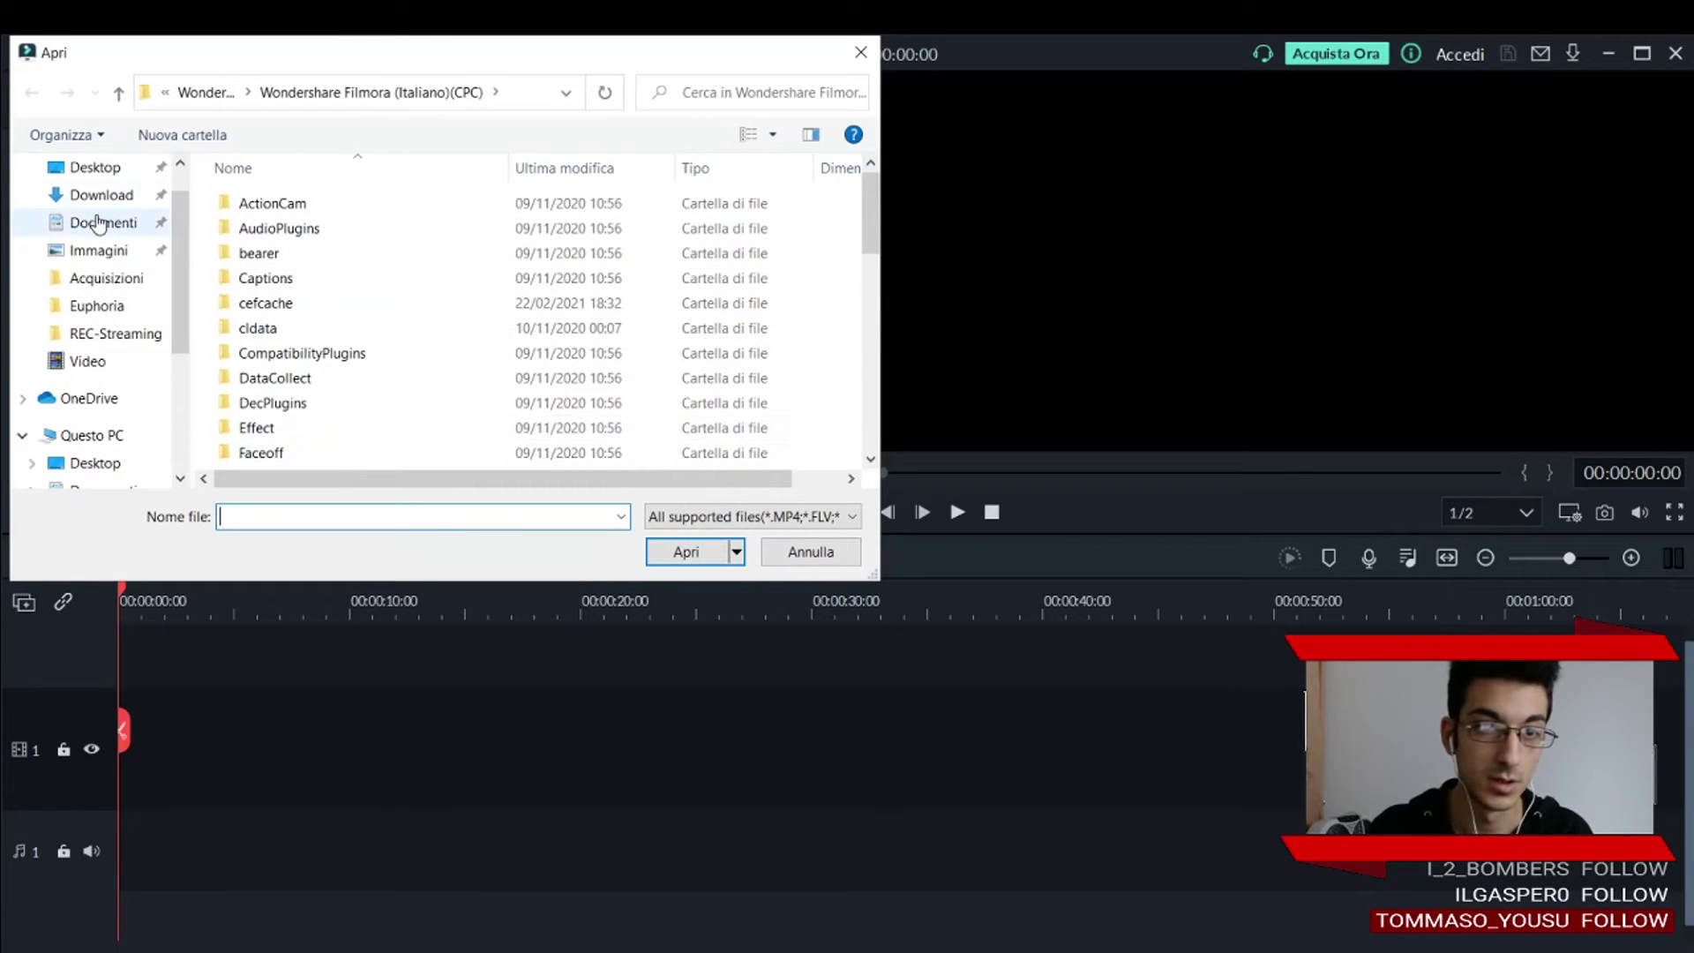
{"action": "left_click", "coordinate": [108, 175]}
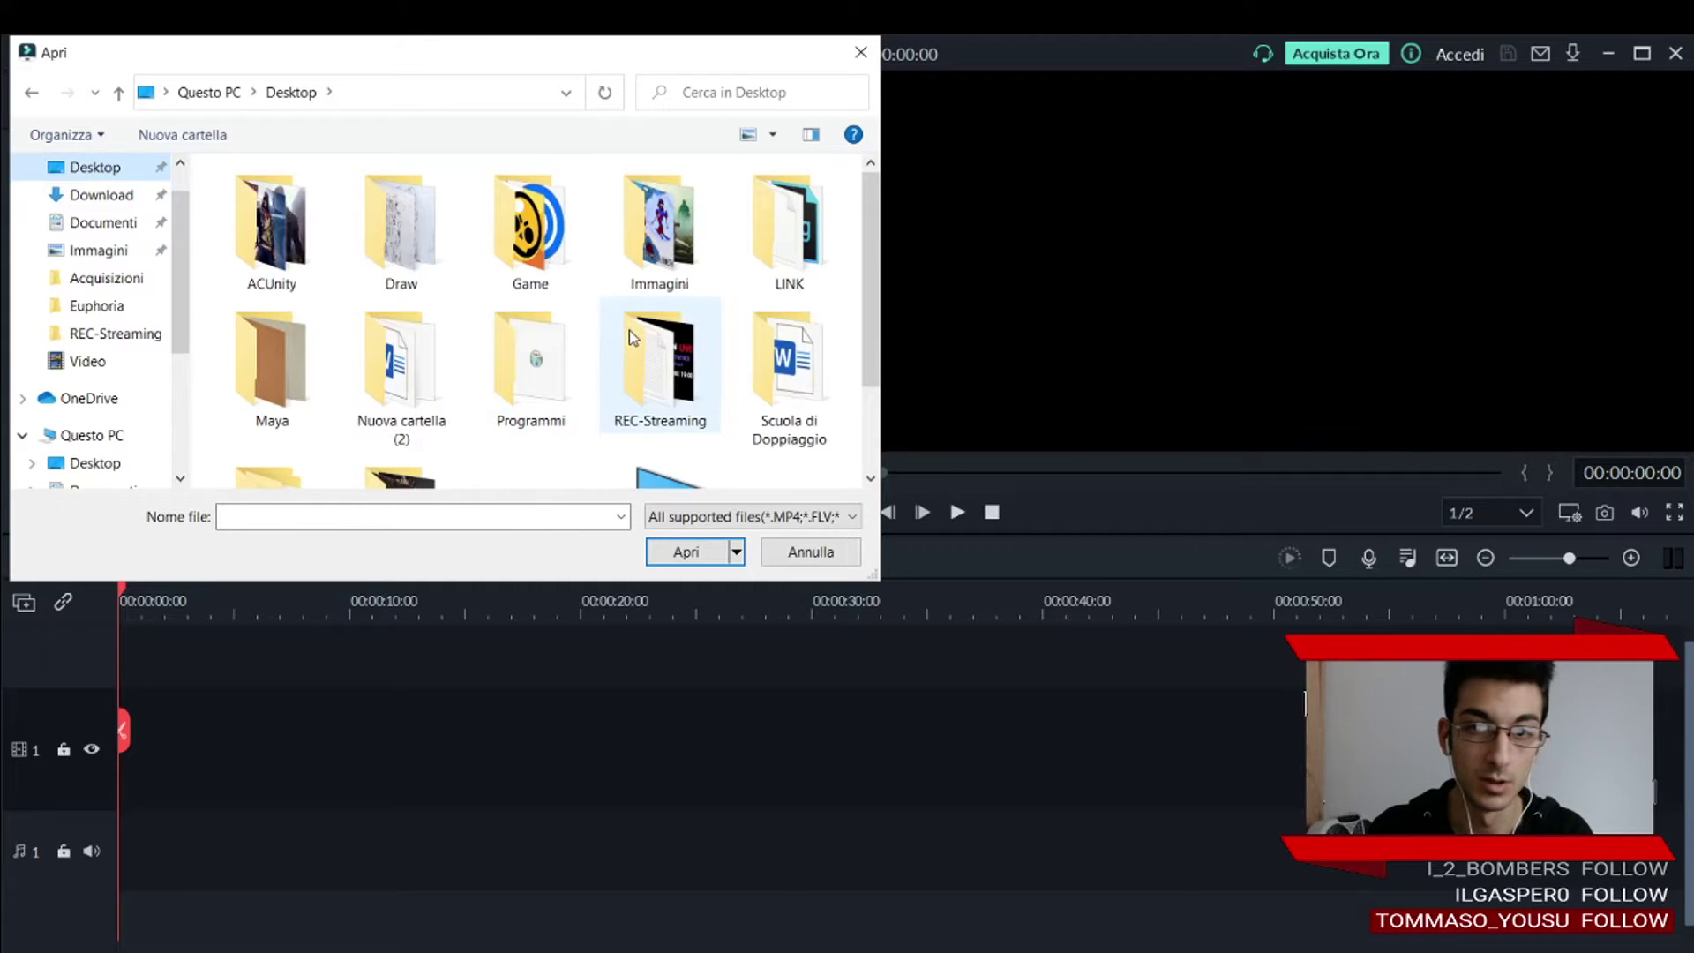
{"action": "scroll", "coordinate": [629, 330], "scroll_direction": "down", "scroll_amount": 1}
{"action": "double_click", "coordinate": [530, 412]}
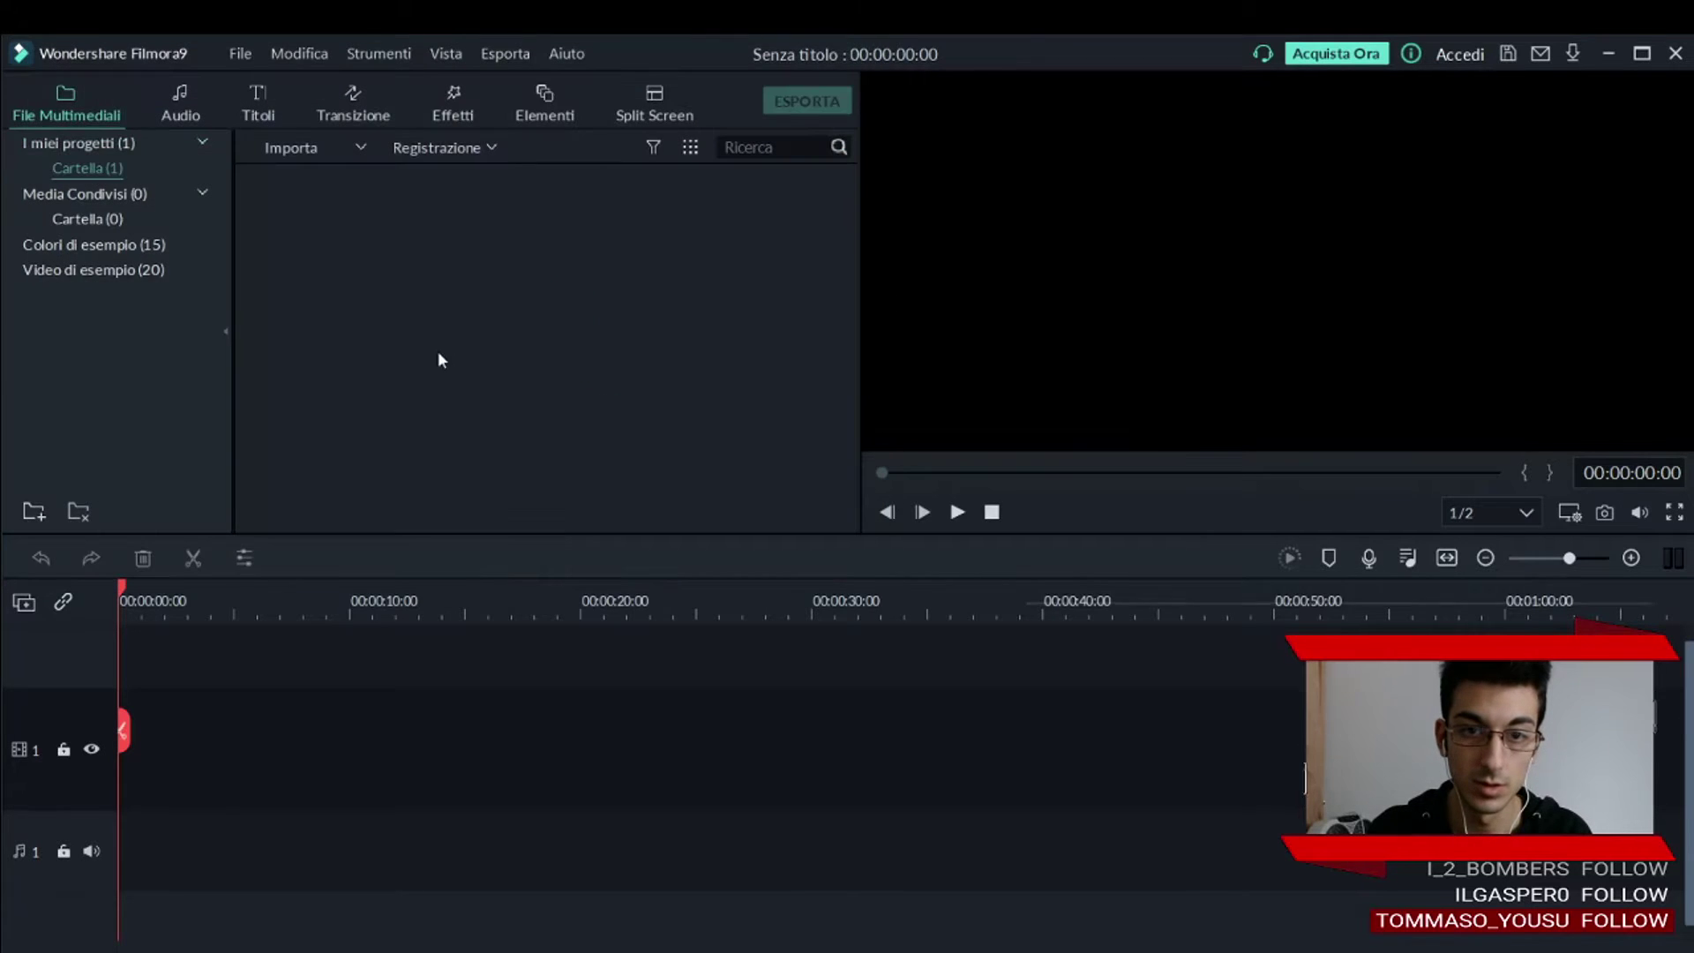
{"action": "left_click", "coordinate": [346, 238]}
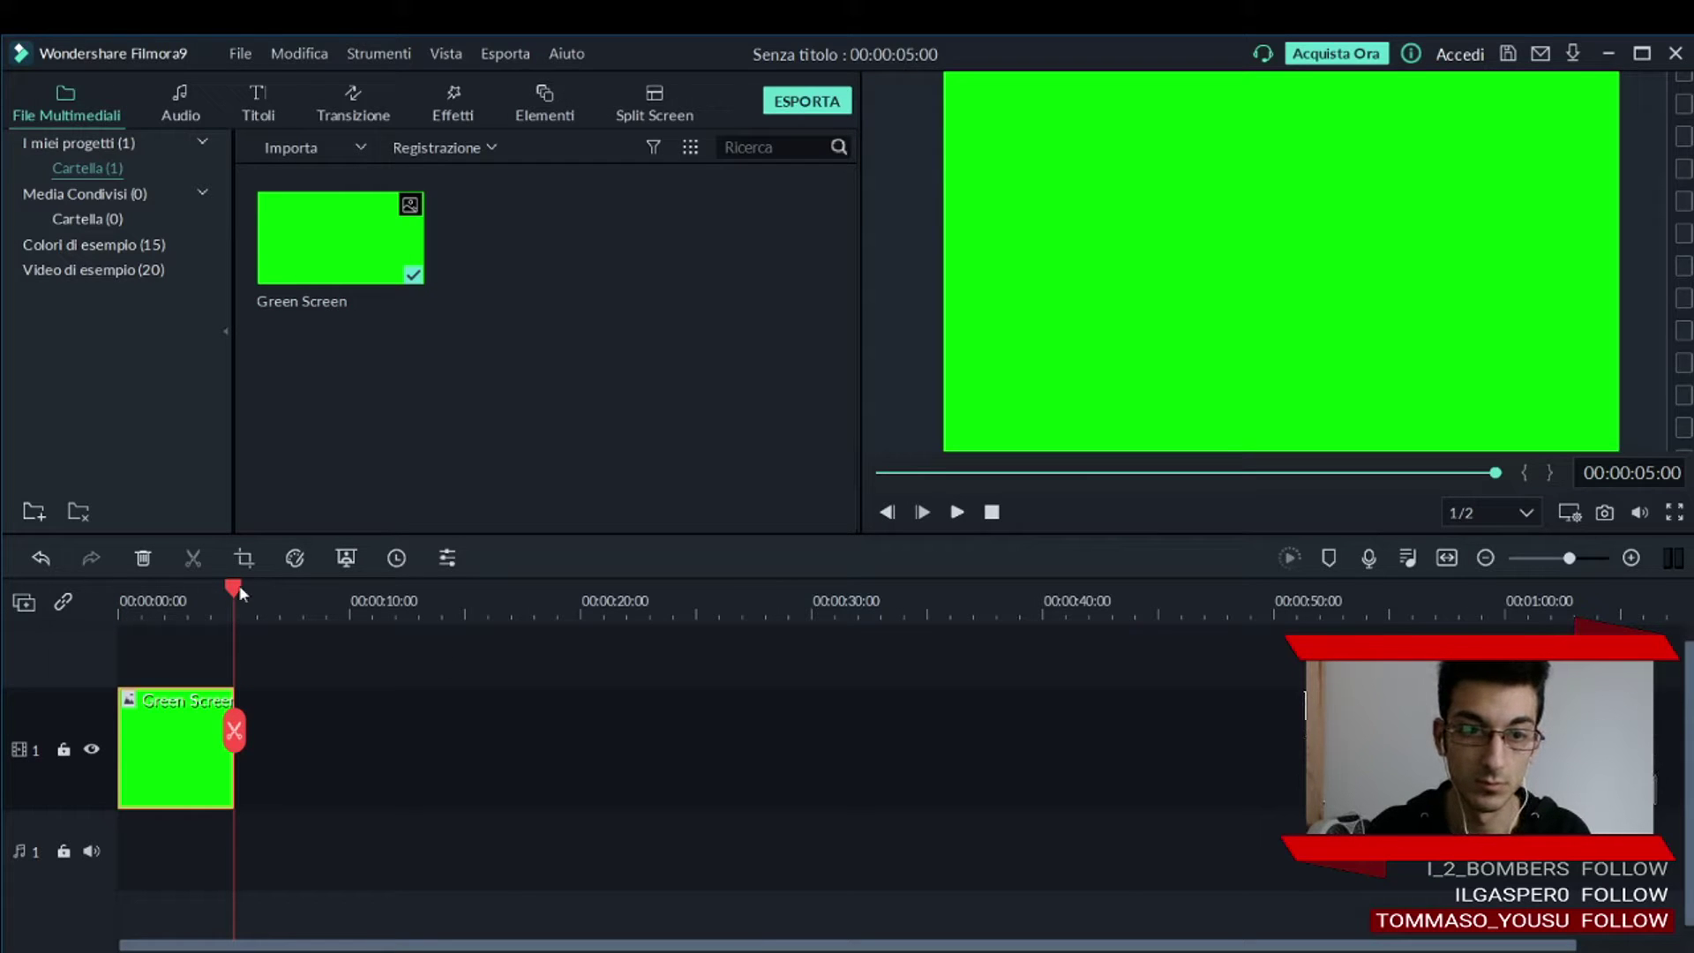
{"action": "scroll", "coordinate": [111, 593], "scroll_direction": "down", "scroll_amount": 2}
{"action": "scroll", "coordinate": [343, 598], "scroll_direction": "up", "scroll_amount": 3}
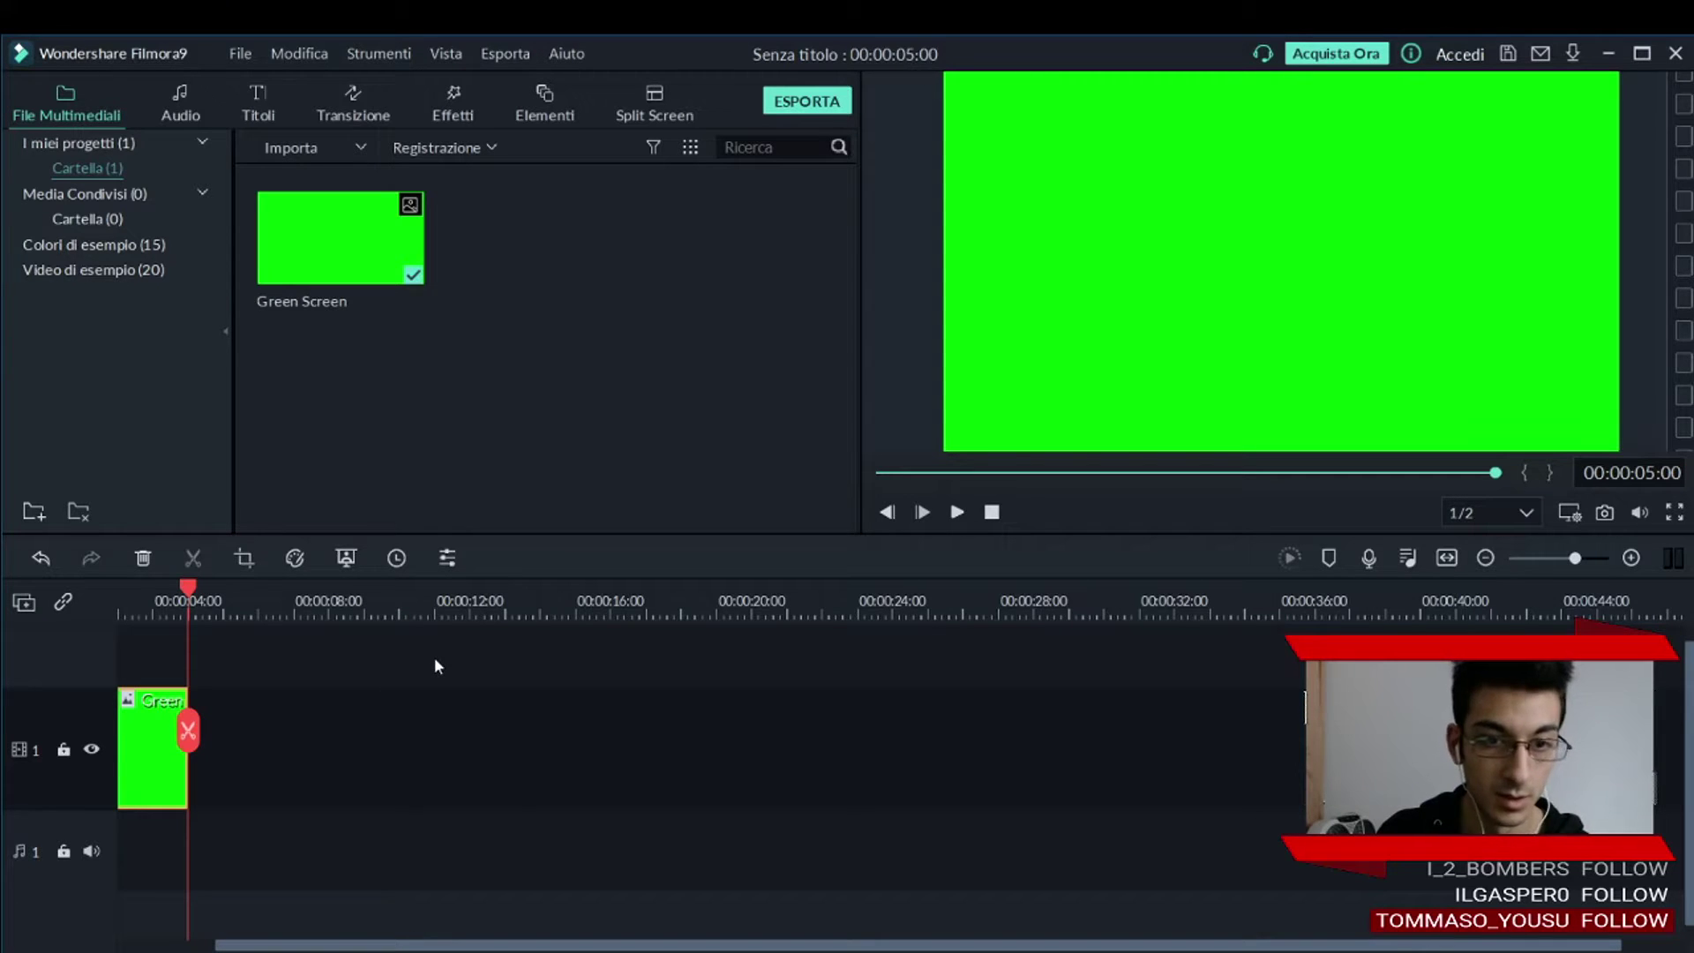
{"action": "scroll", "coordinate": [435, 659], "scroll_direction": "up", "scroll_amount": 1}
{"action": "scroll", "coordinate": [435, 659], "scroll_direction": "down", "scroll_amount": 2}
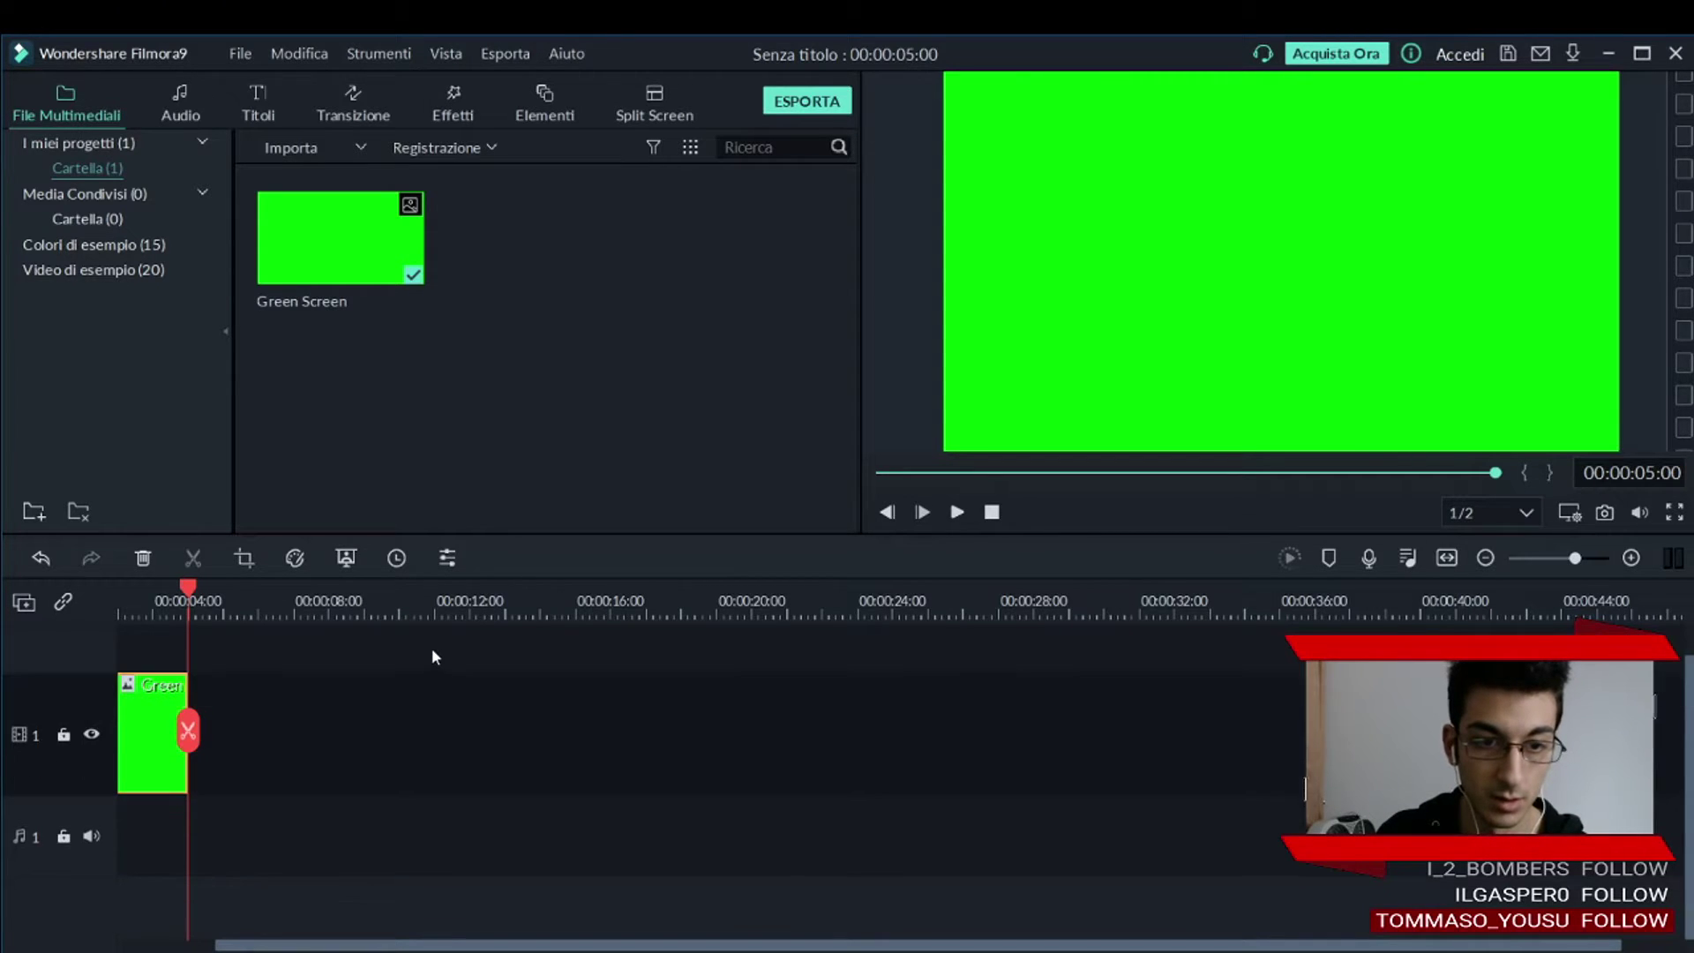
{"action": "left_click_drag", "start_coordinate": [279, 602], "coordinate": [408, 588]}
{"action": "scroll", "coordinate": [426, 634], "scroll_direction": "up", "scroll_amount": 1}
{"action": "scroll", "coordinate": [426, 634], "scroll_direction": "down", "scroll_amount": 1}
{"action": "scroll", "coordinate": [425, 633], "scroll_direction": "up", "scroll_amount": 1}
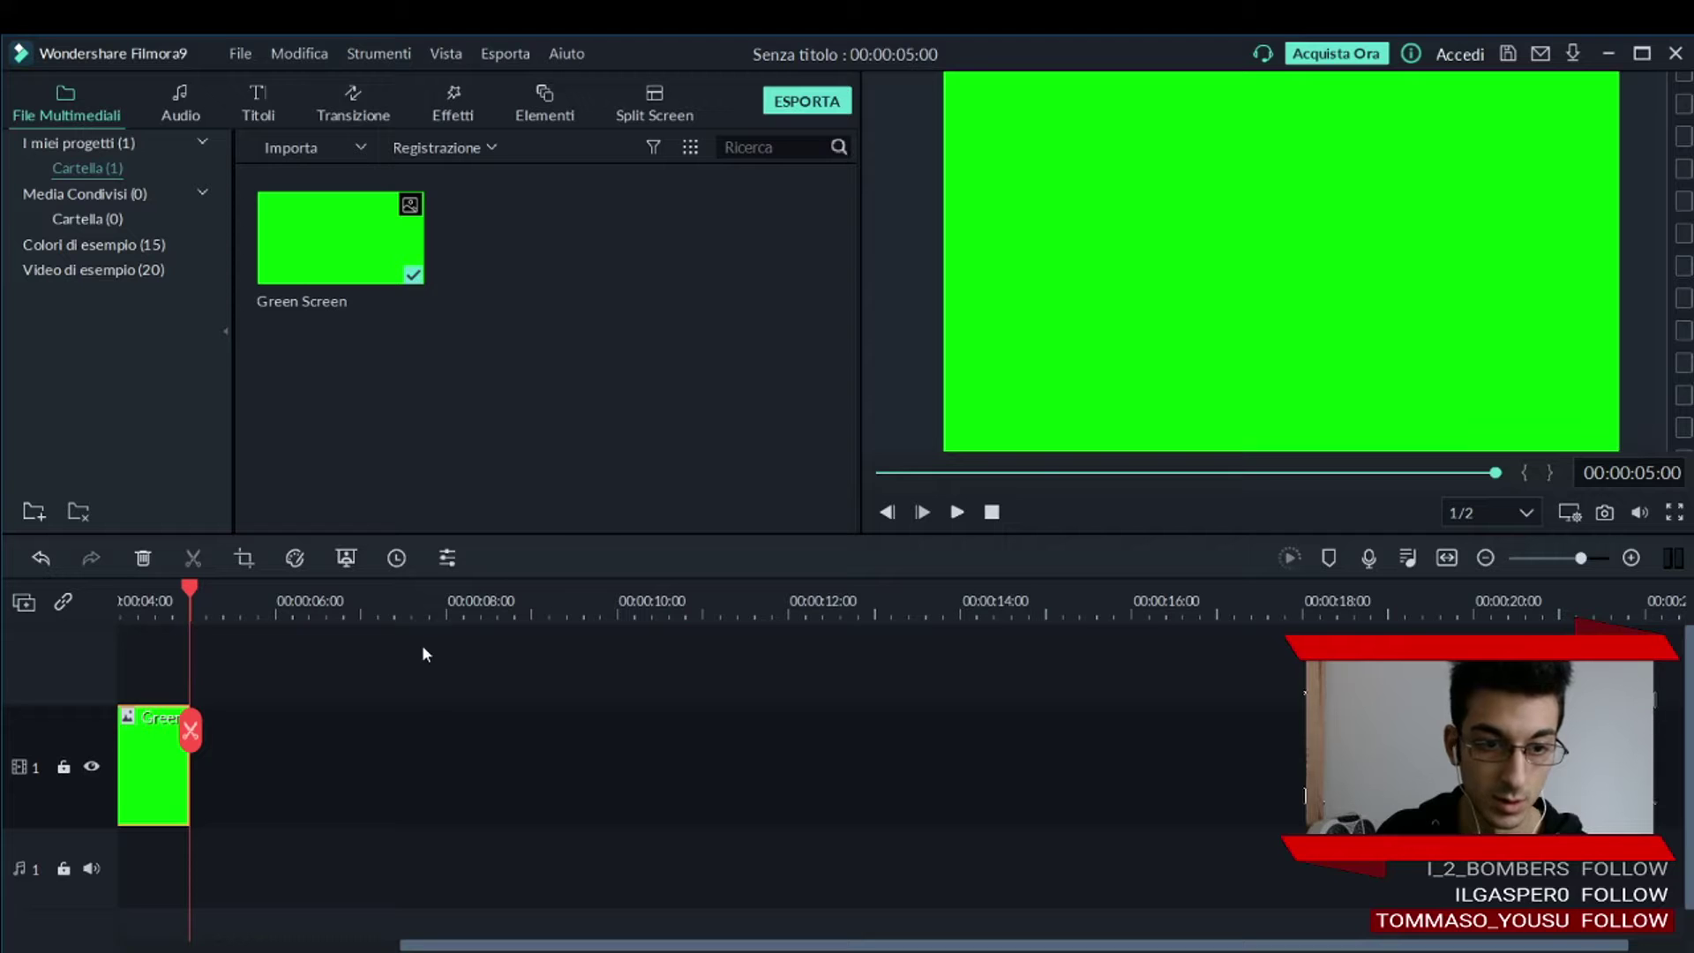
{"action": "scroll", "coordinate": [424, 654], "scroll_direction": "down", "scroll_amount": 1}
{"action": "scroll", "coordinate": [425, 657], "scroll_direction": "up", "scroll_amount": 1}
{"action": "scroll", "coordinate": [425, 656], "scroll_direction": "down", "scroll_amount": 1}
{"action": "scroll", "coordinate": [425, 657], "scroll_direction": "up", "scroll_amount": 1}
{"action": "scroll", "coordinate": [426, 657], "scroll_direction": "down", "scroll_amount": 1}
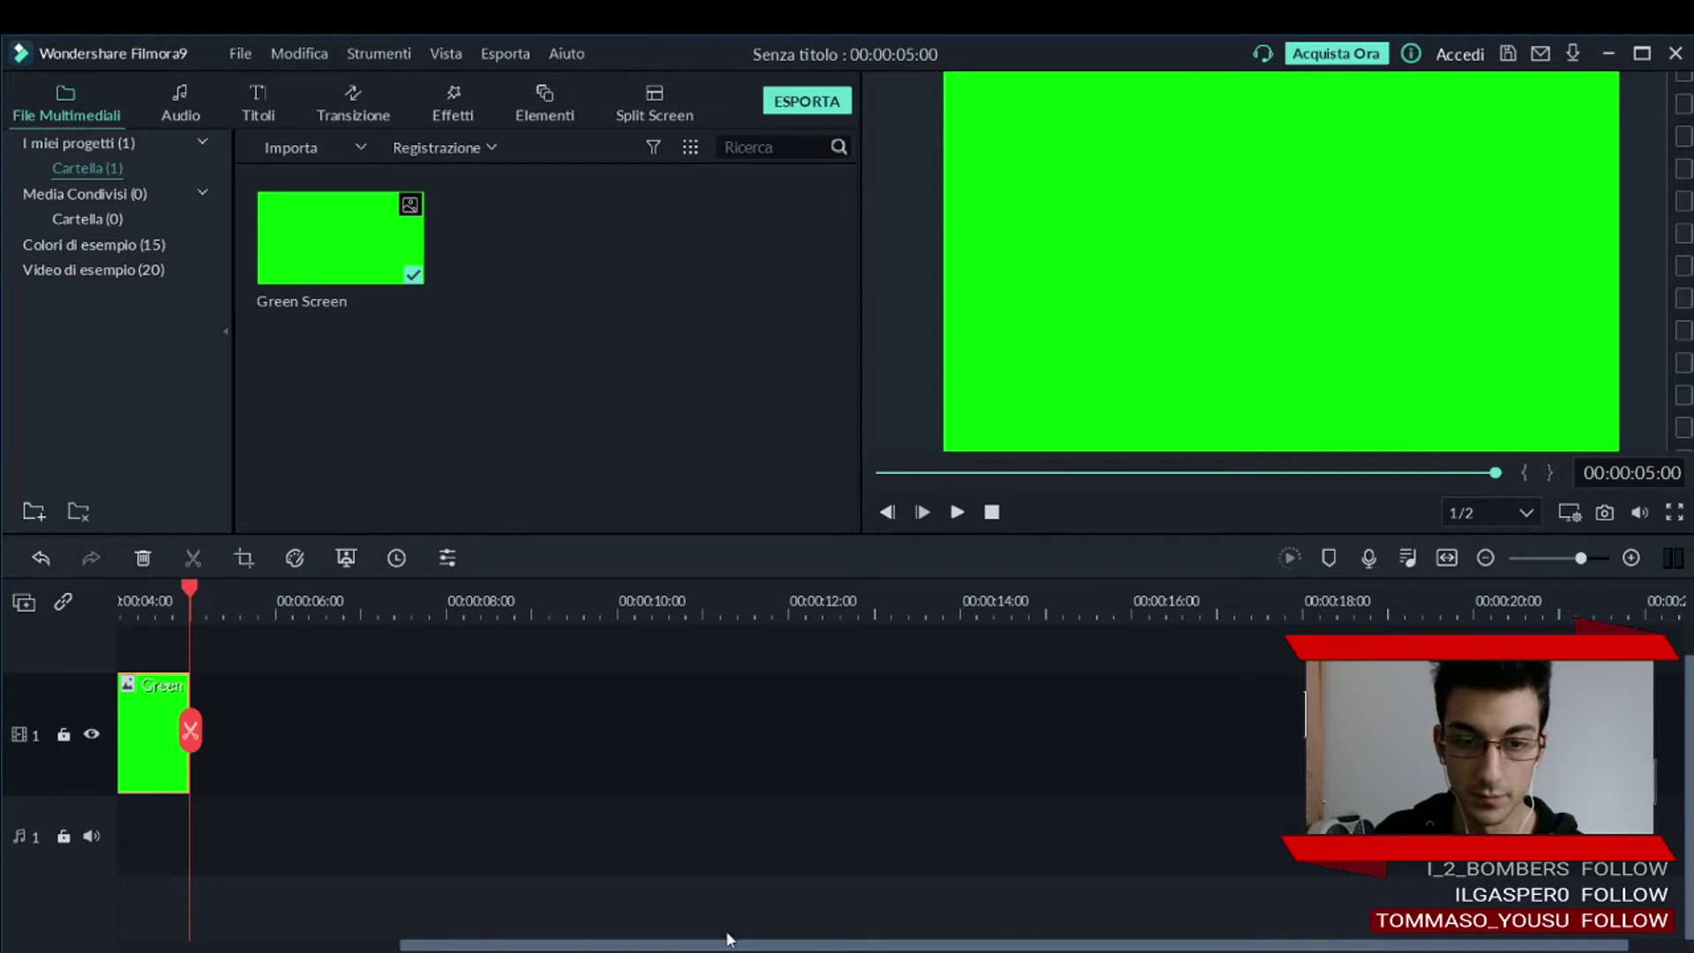
{"action": "scroll", "coordinate": [706, 883], "scroll_direction": "up", "scroll_amount": 1}
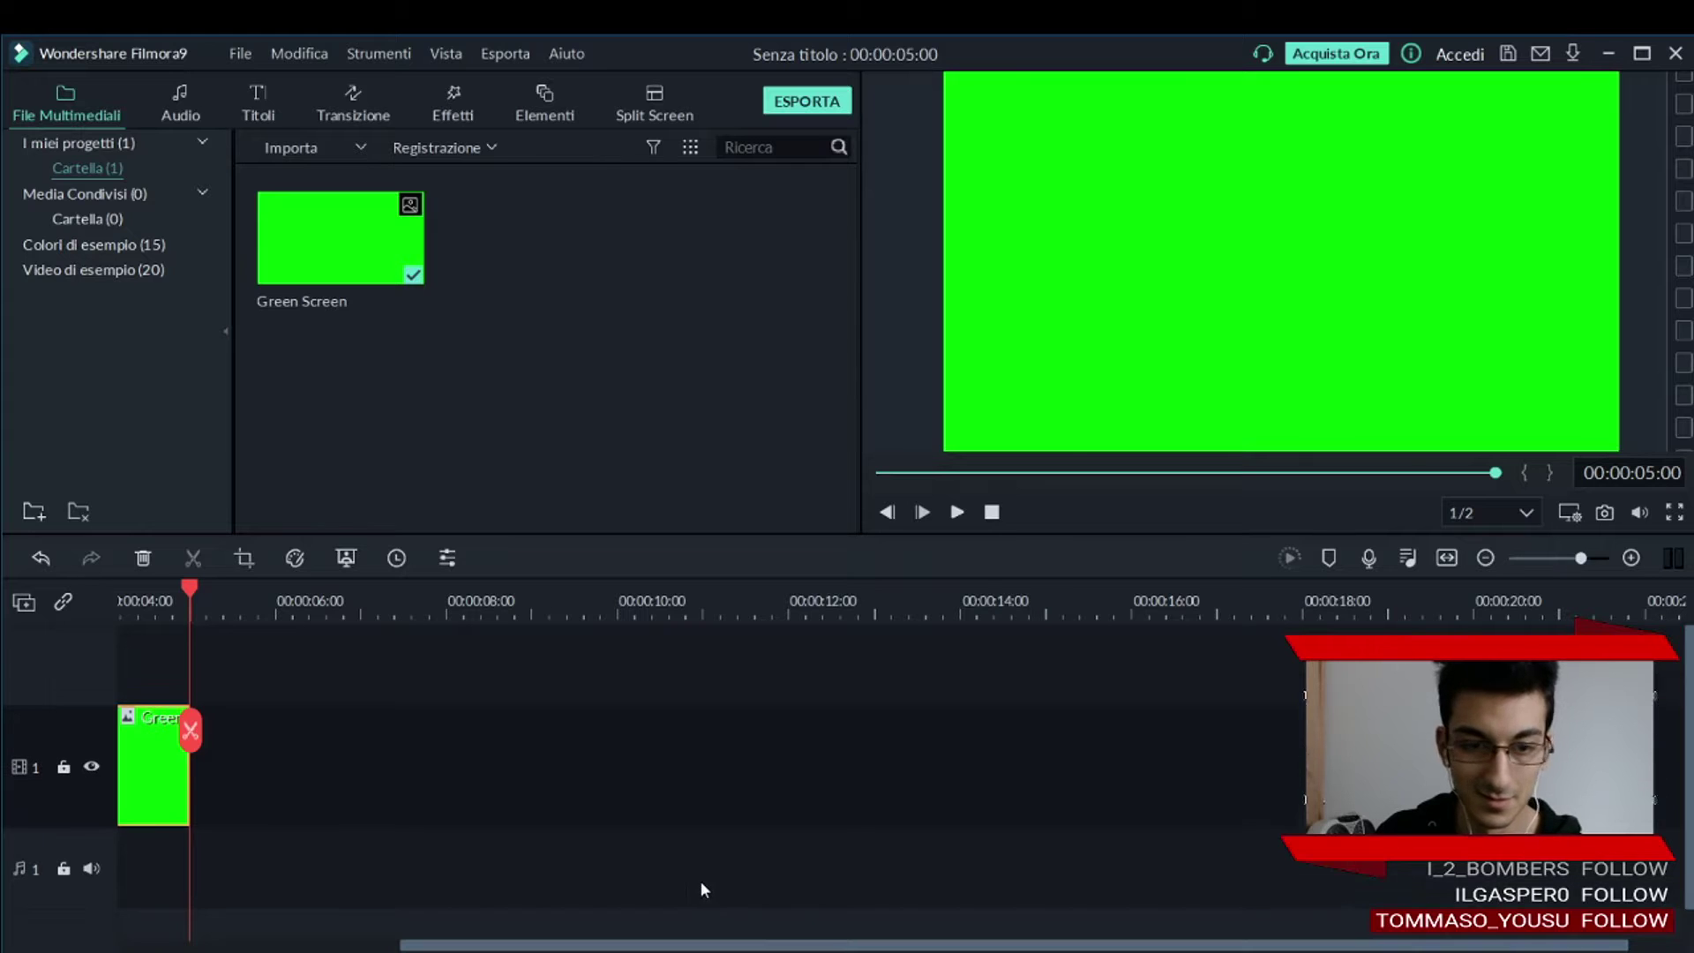
{"action": "scroll", "coordinate": [699, 877], "scroll_direction": "down", "scroll_amount": 1}
{"action": "scroll", "coordinate": [651, 799], "scroll_direction": "left", "scroll_amount": 3}
{"action": "scroll", "coordinate": [278, 764], "scroll_direction": "right", "scroll_amount": 3}
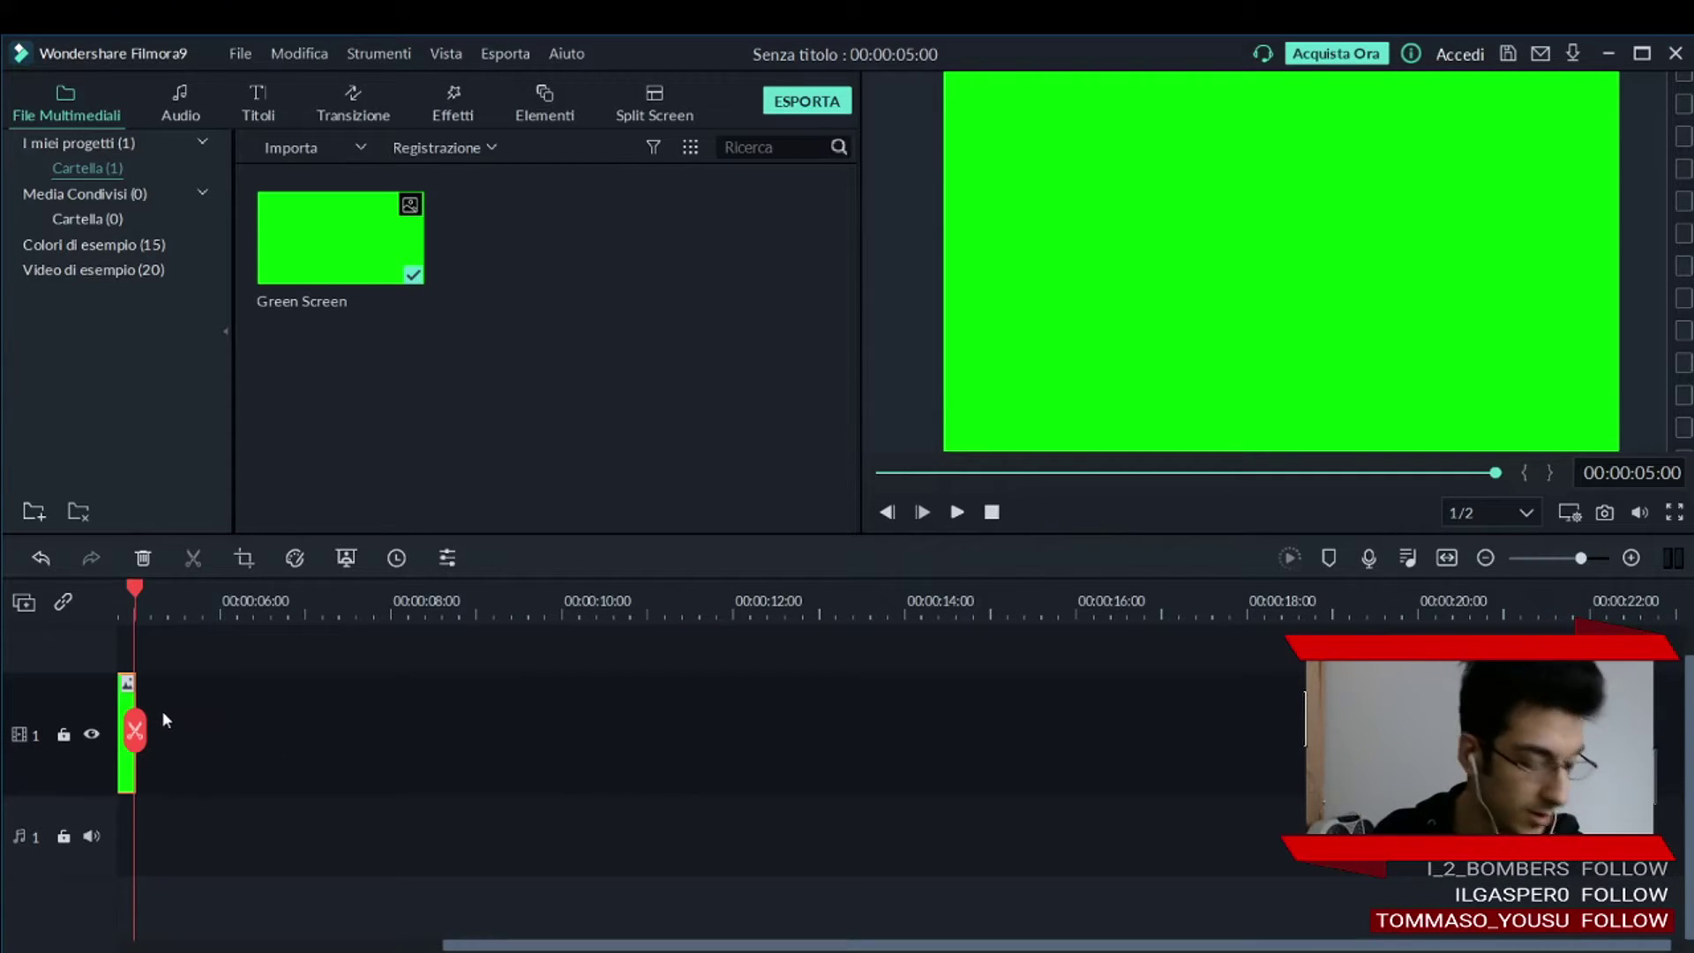
{"action": "scroll", "coordinate": [166, 713], "scroll_direction": "left", "scroll_amount": 2}
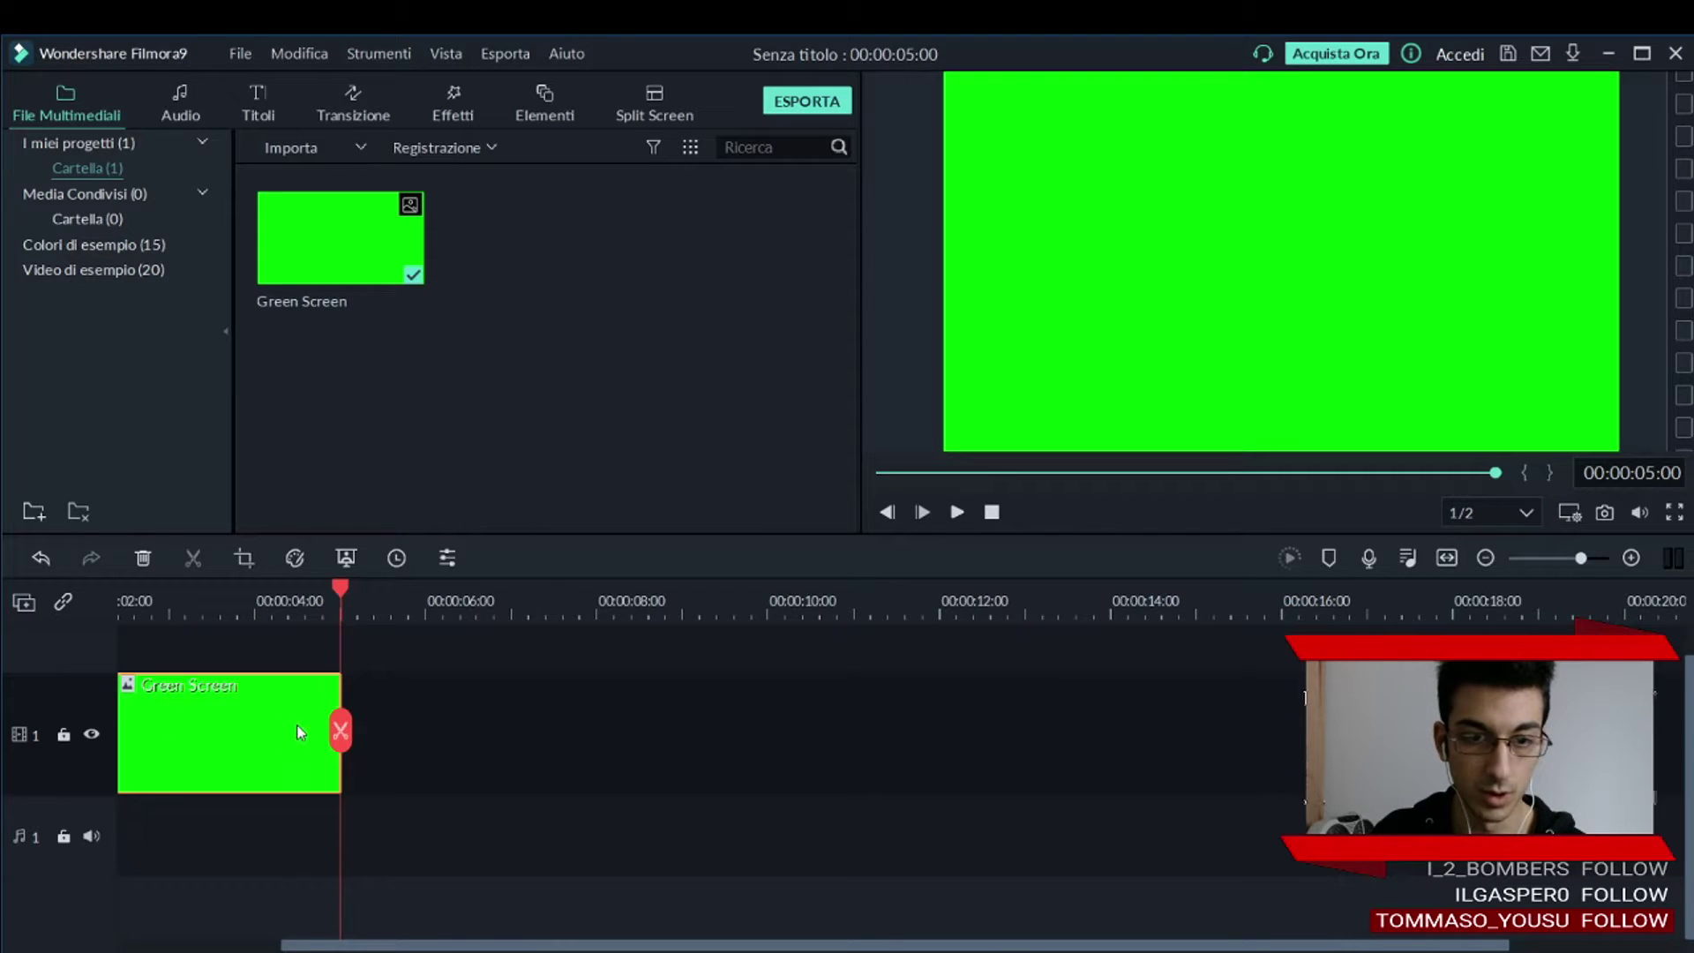
{"action": "scroll", "coordinate": [660, 733], "scroll_direction": "right", "scroll_amount": 2}
{"action": "scroll", "coordinate": [334, 752], "scroll_direction": "left", "scroll_amount": 2}
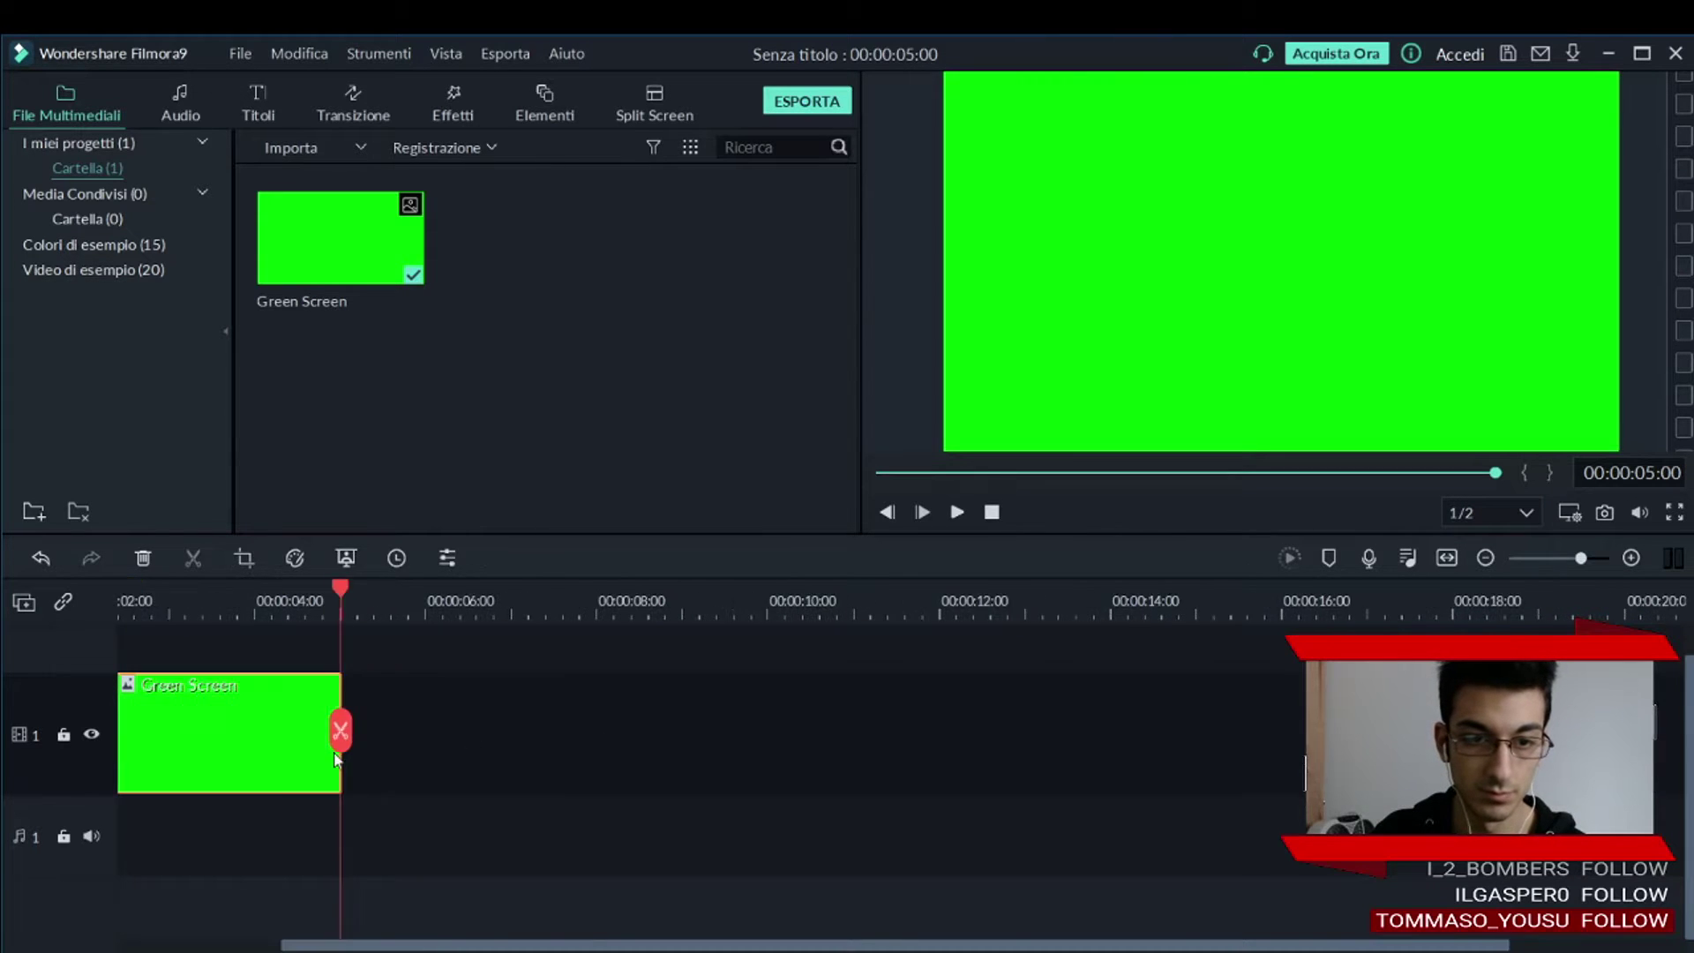
{"action": "scroll", "coordinate": [332, 753], "scroll_direction": "right", "scroll_amount": 2}
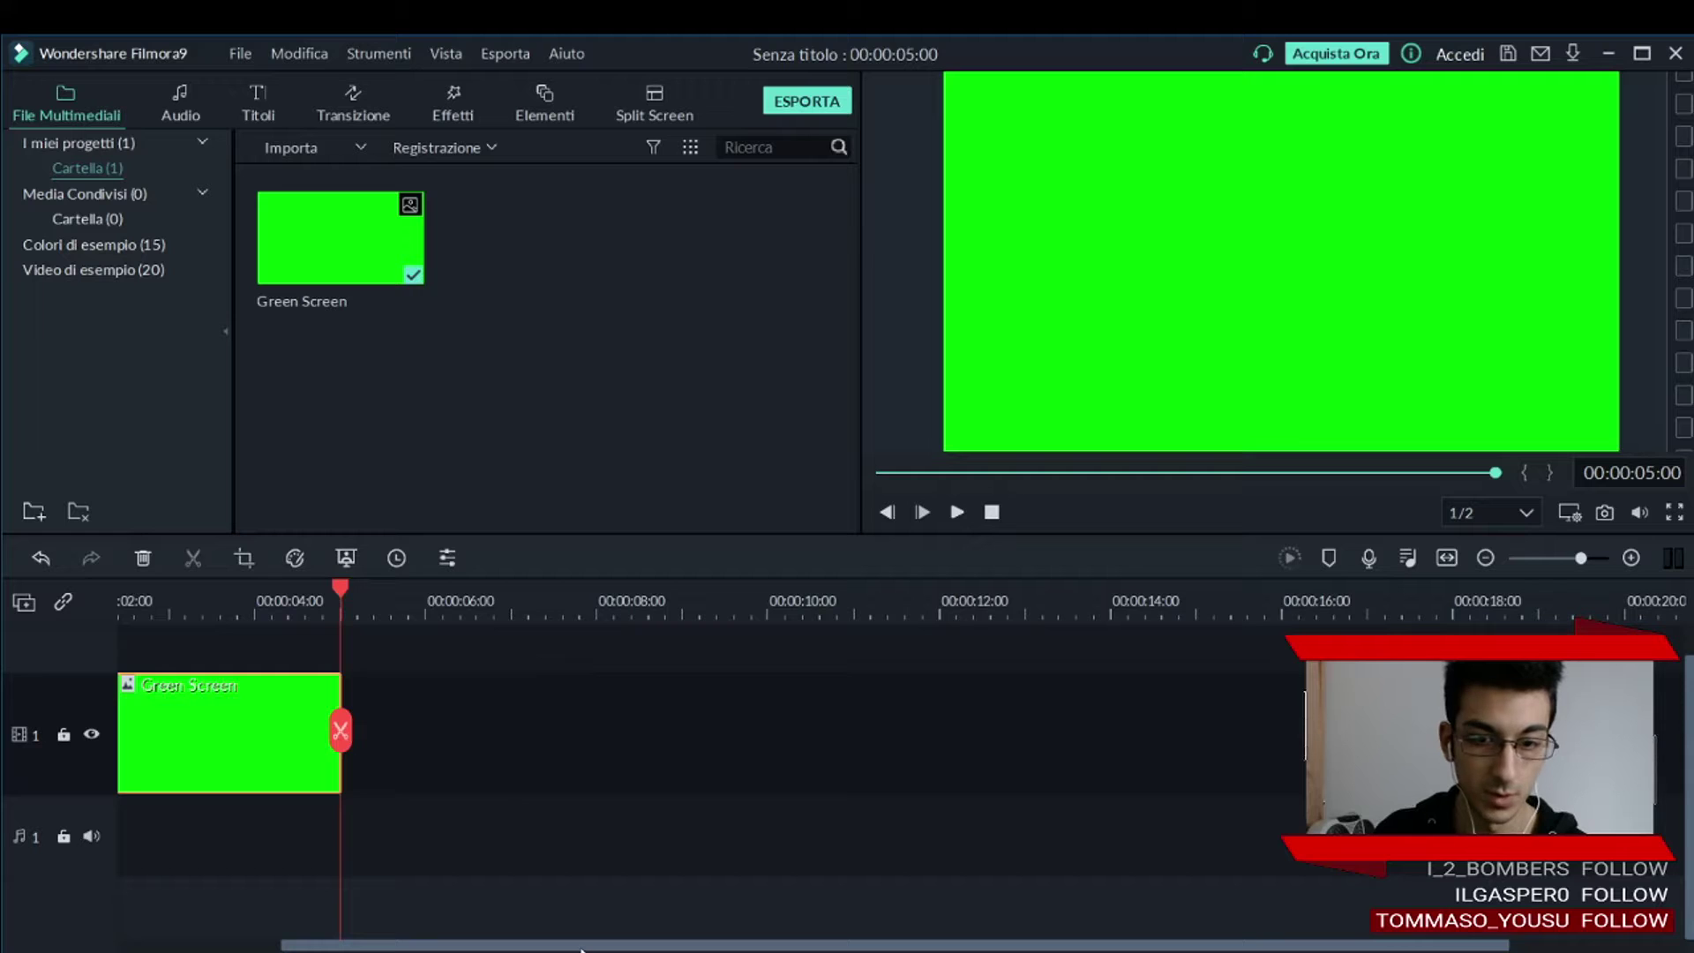
{"action": "scroll", "coordinate": [579, 949], "scroll_direction": "left", "scroll_amount": 2}
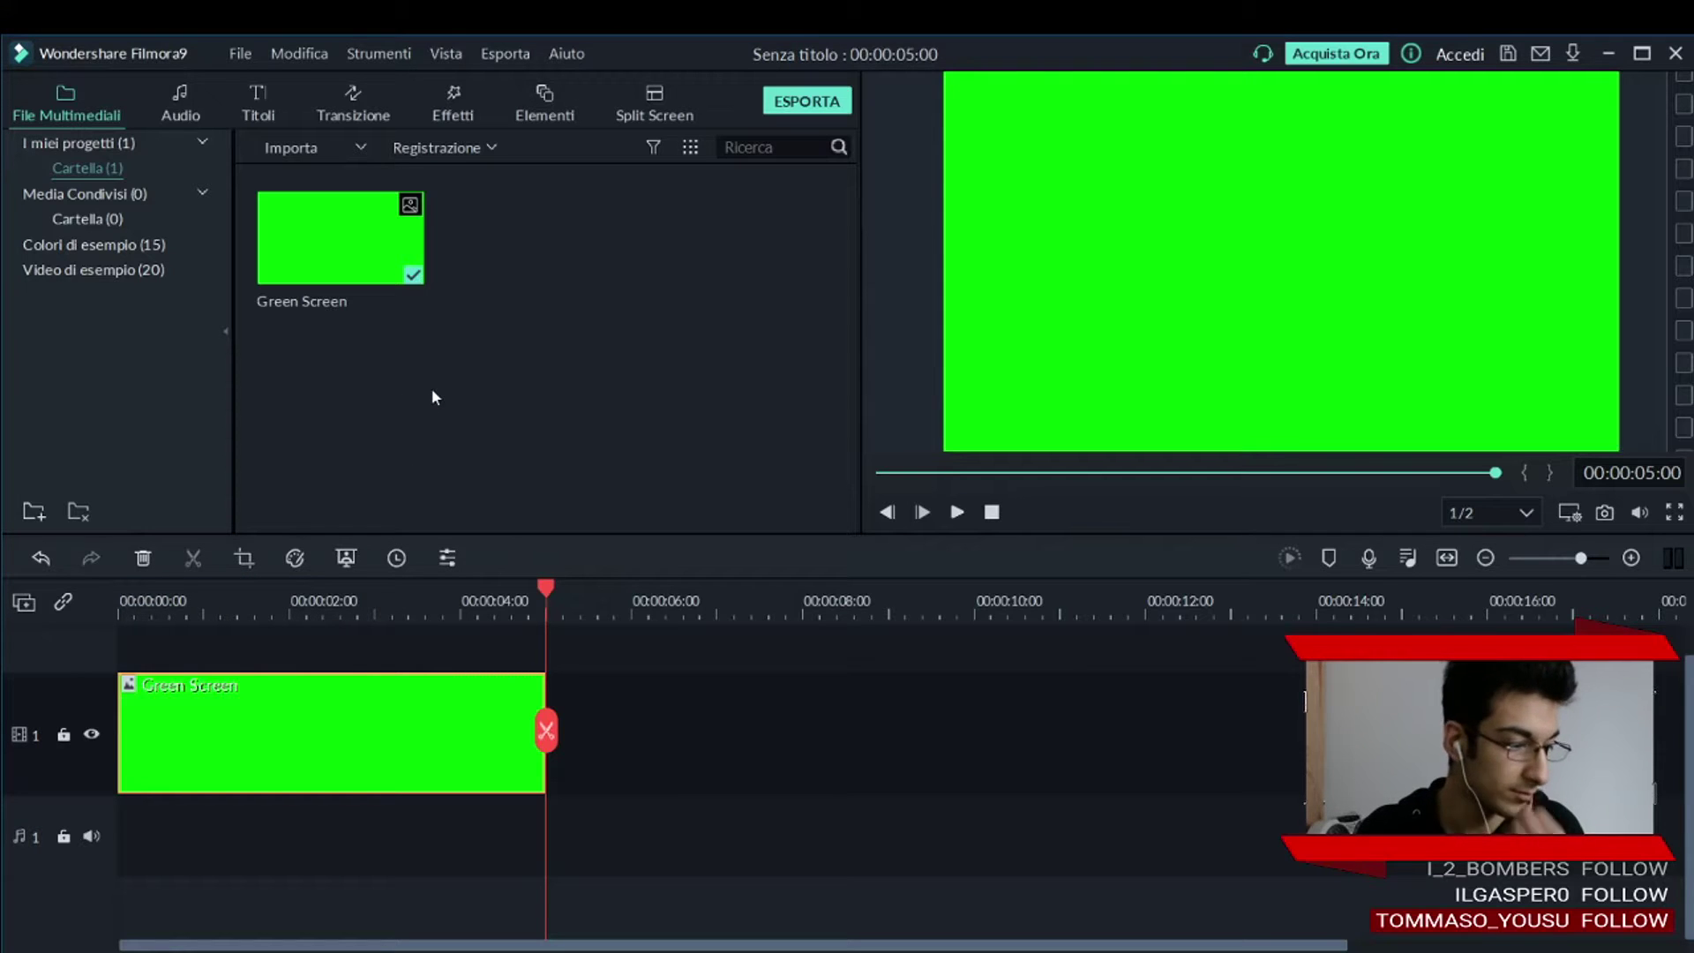
Add the Apertura 2 title on video track 2 above the Green Screen clip, starting at 00:00:00:00.
{"action": "left_click", "coordinate": [119, 601]}
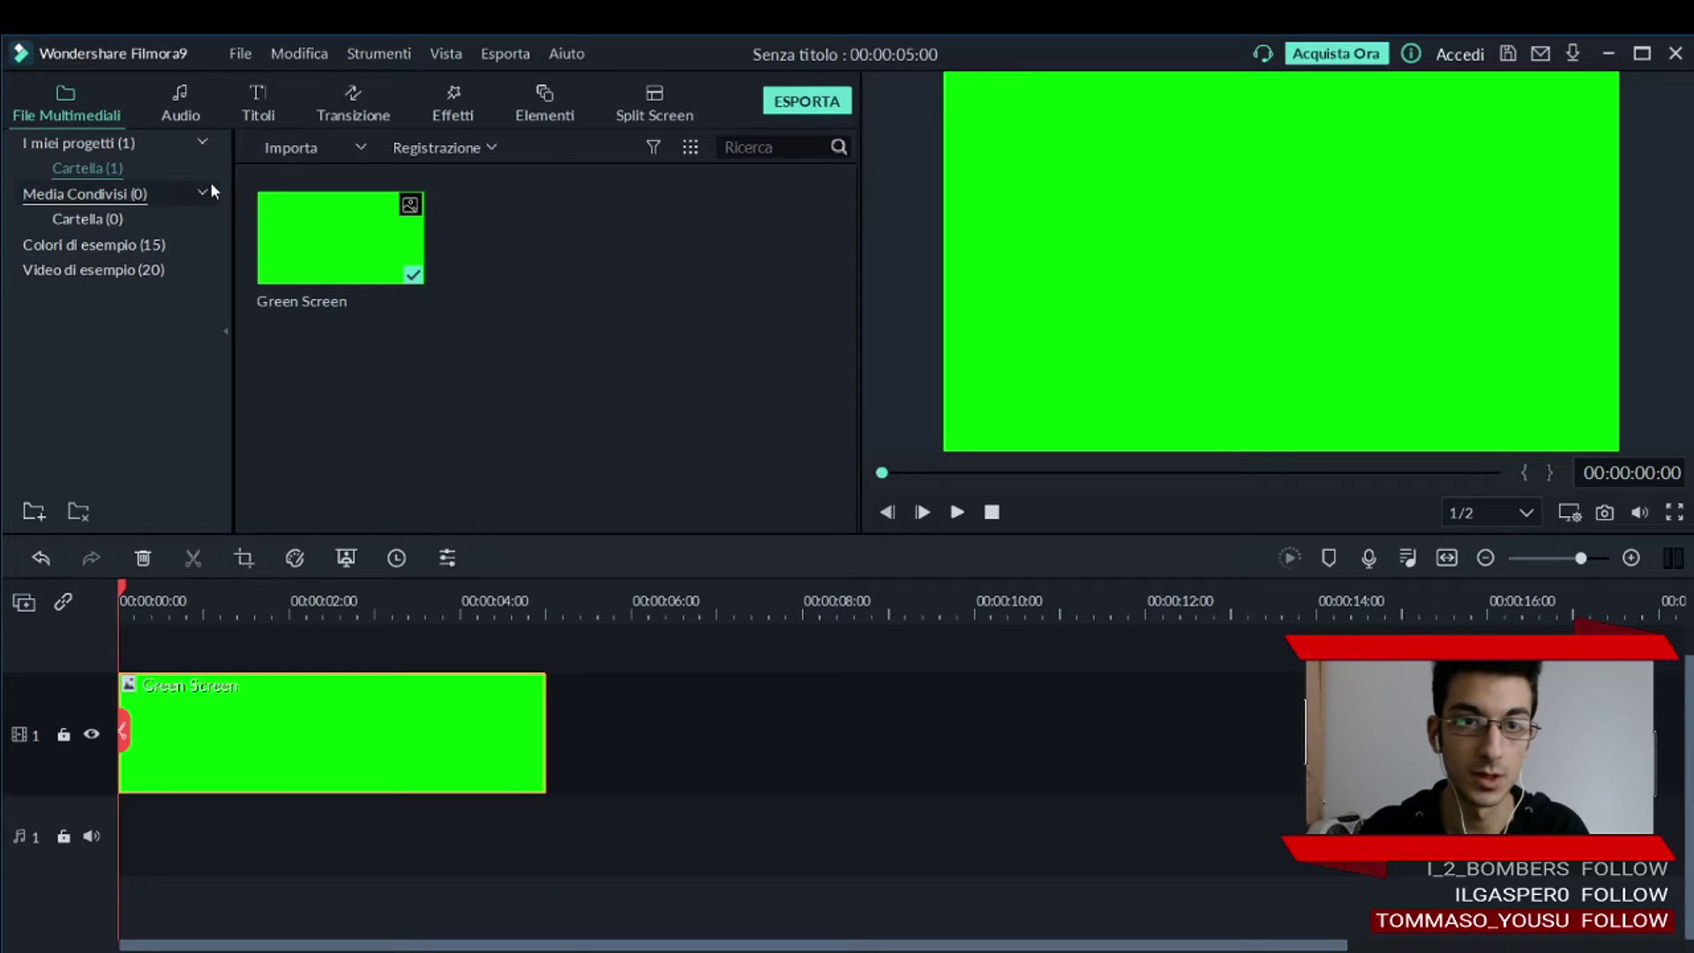
{"action": "left_click", "coordinate": [265, 110]}
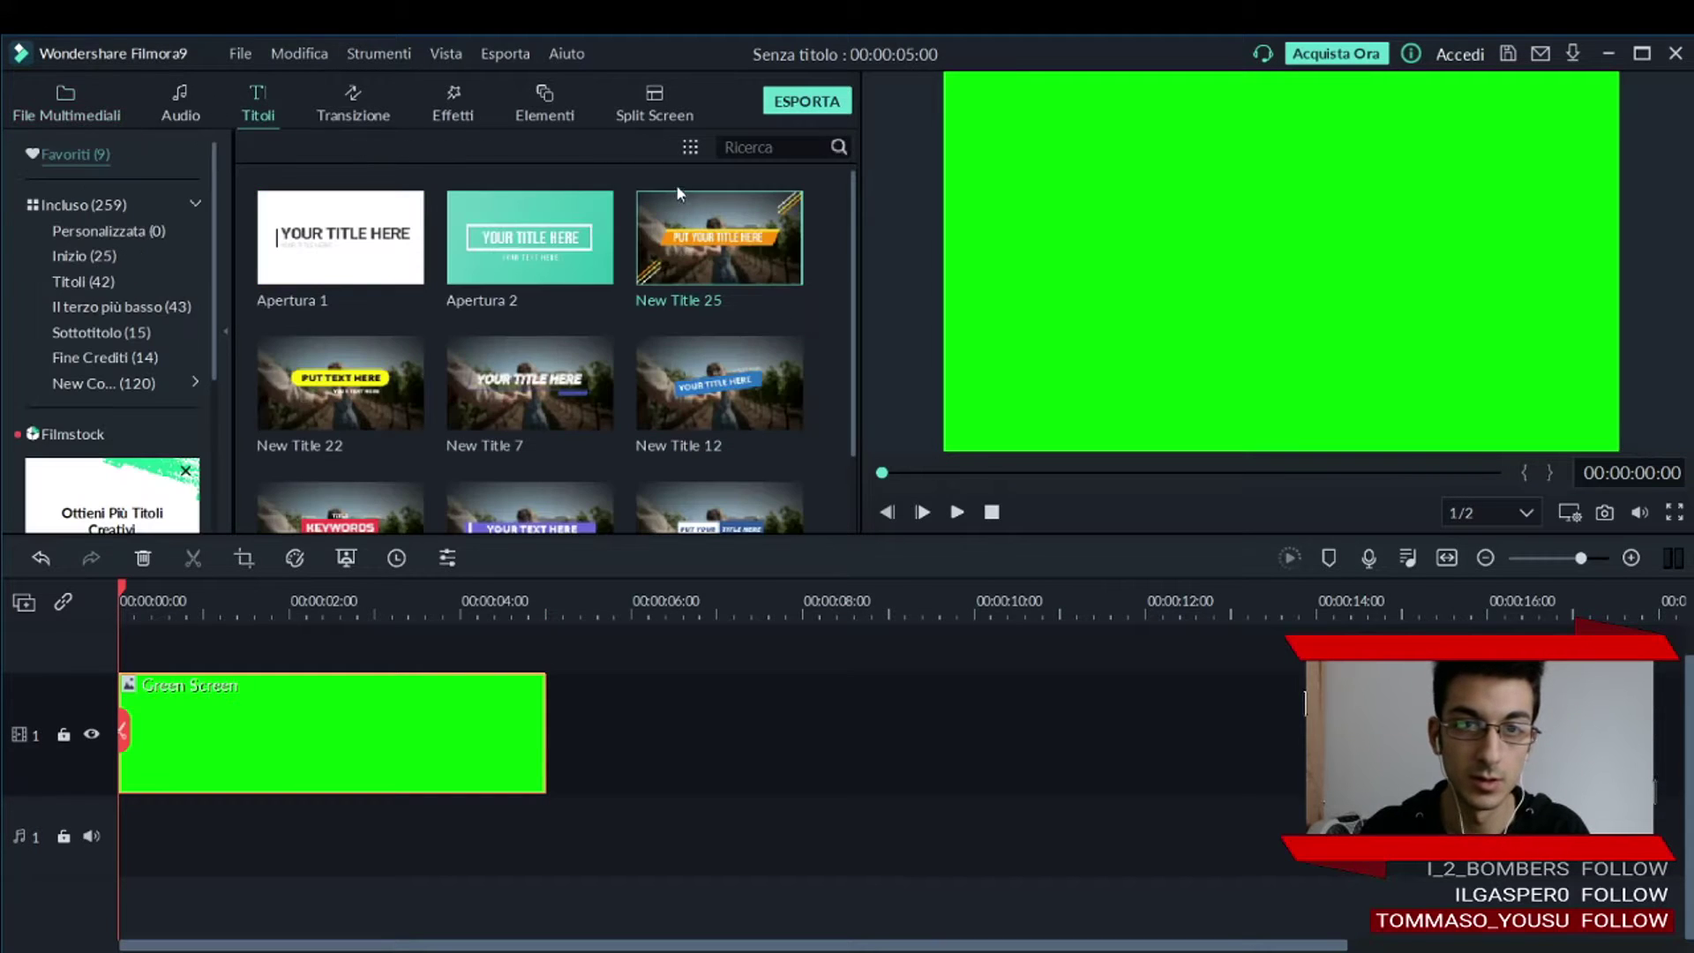
{"action": "left_click_drag", "start_coordinate": [529, 241], "coordinate": [123, 714]}
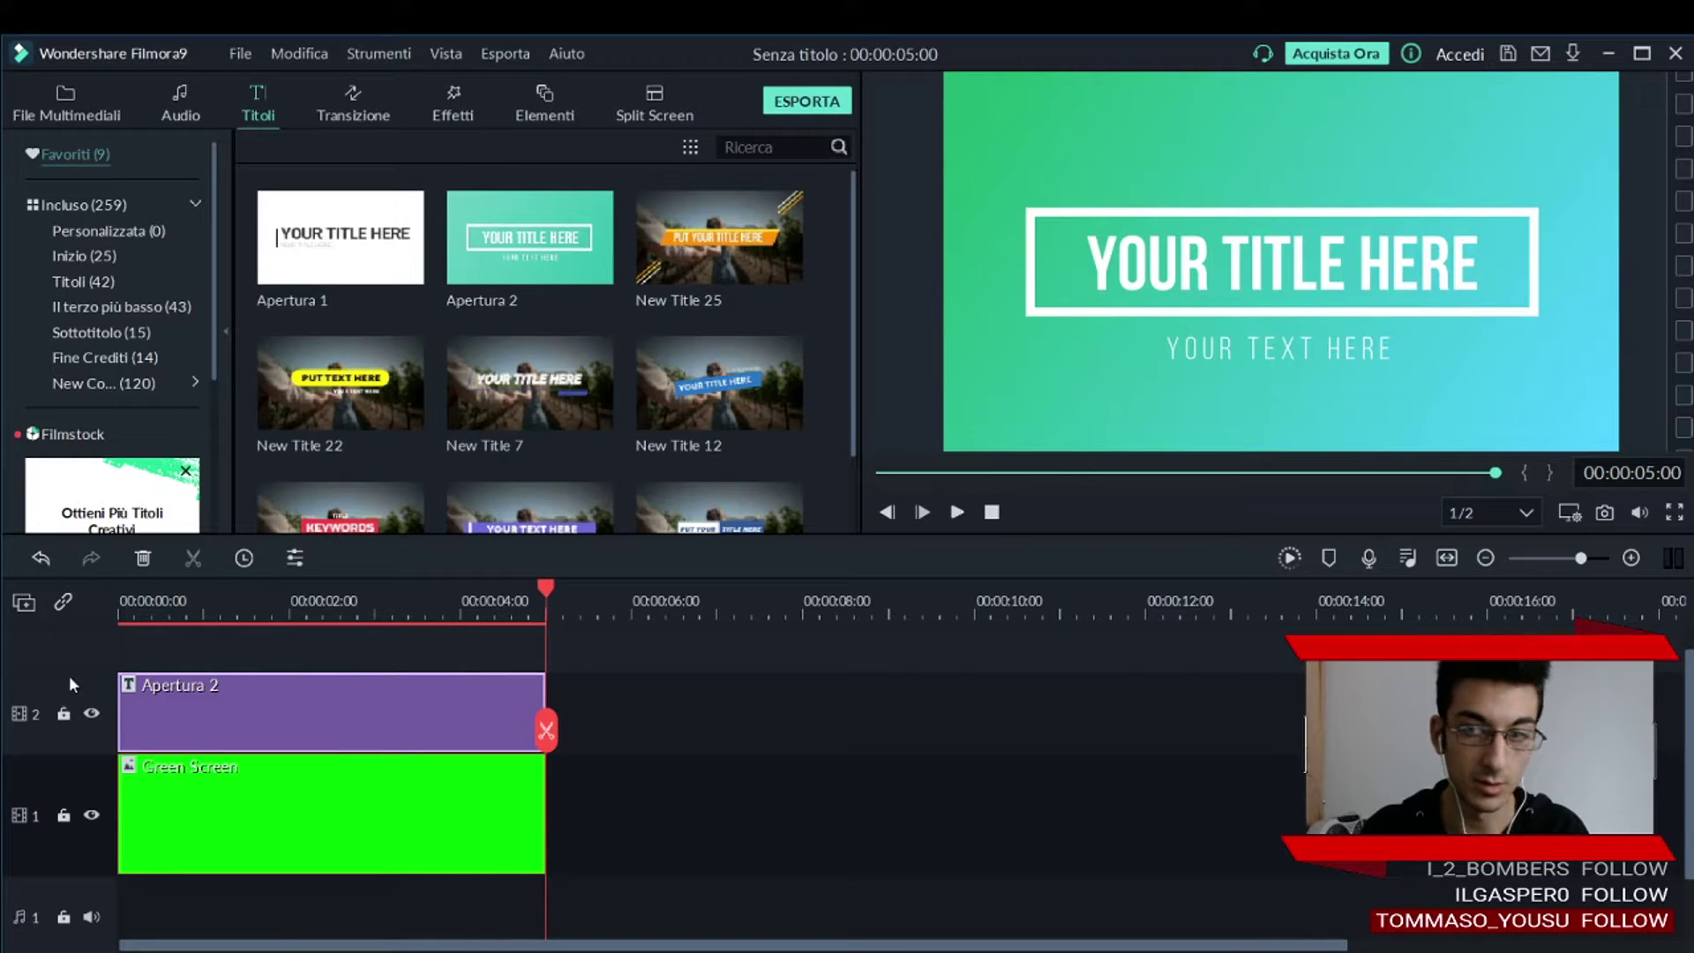
Play back the Apertura 2 title over the Green Screen clip from the start of the timeline.
{"action": "left_click", "coordinate": [121, 602]}
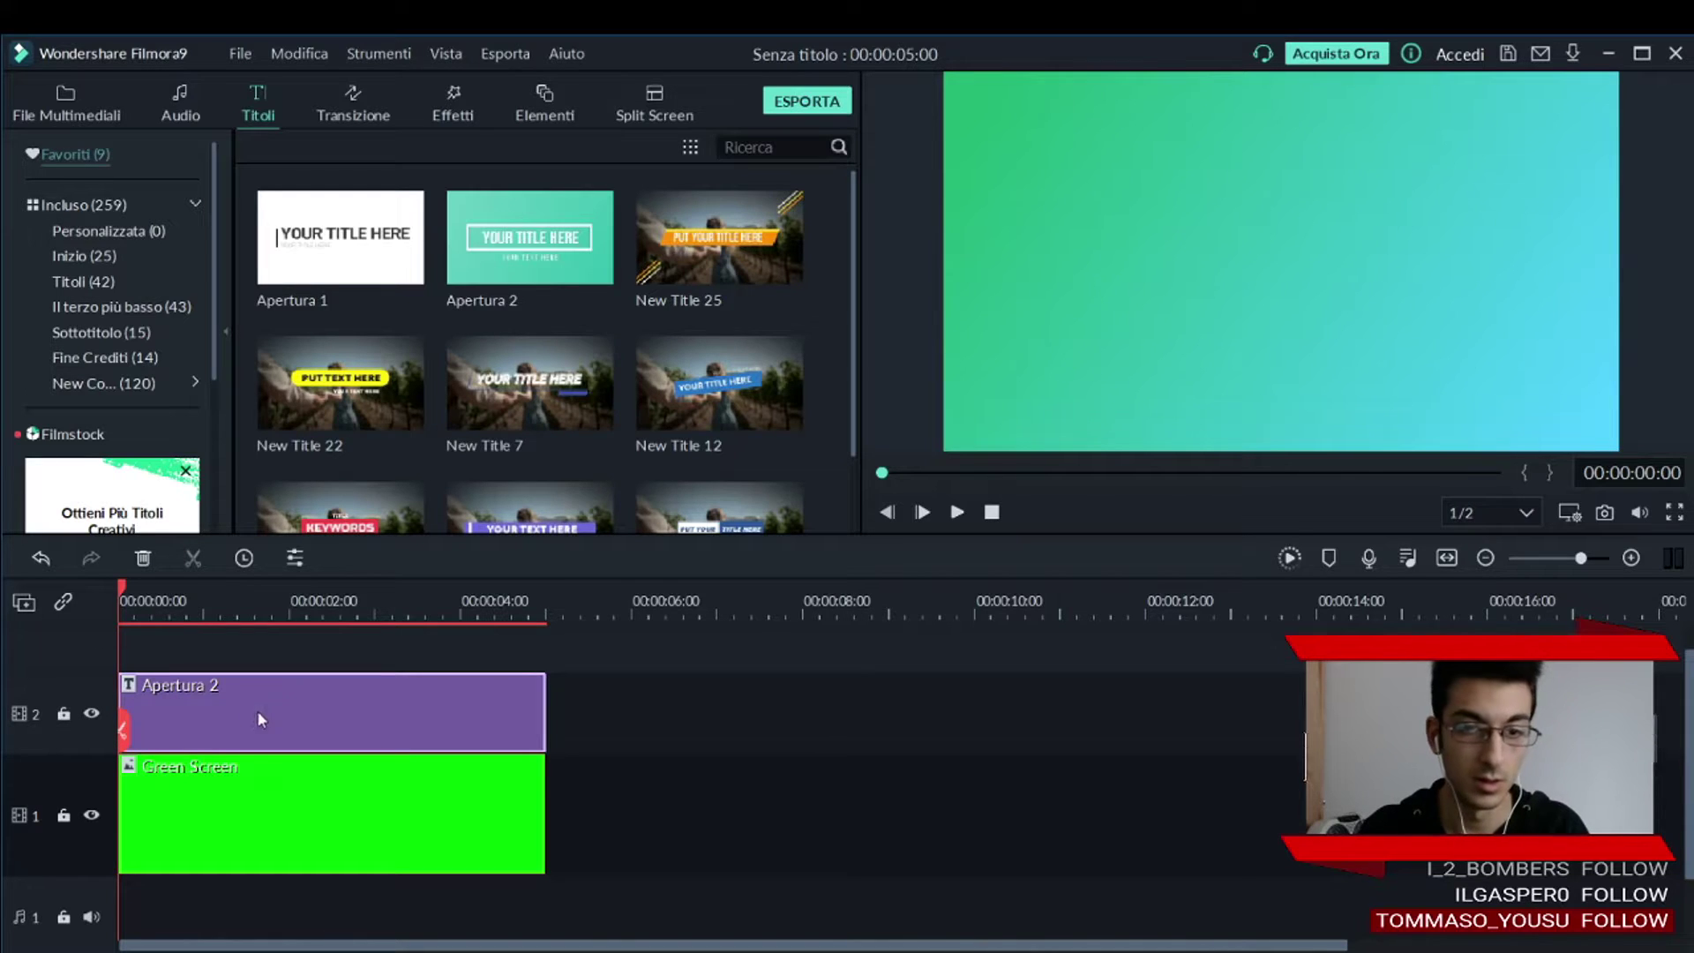
{"action": "left_click", "coordinate": [956, 513]}
{"action": "key", "text": "space"}
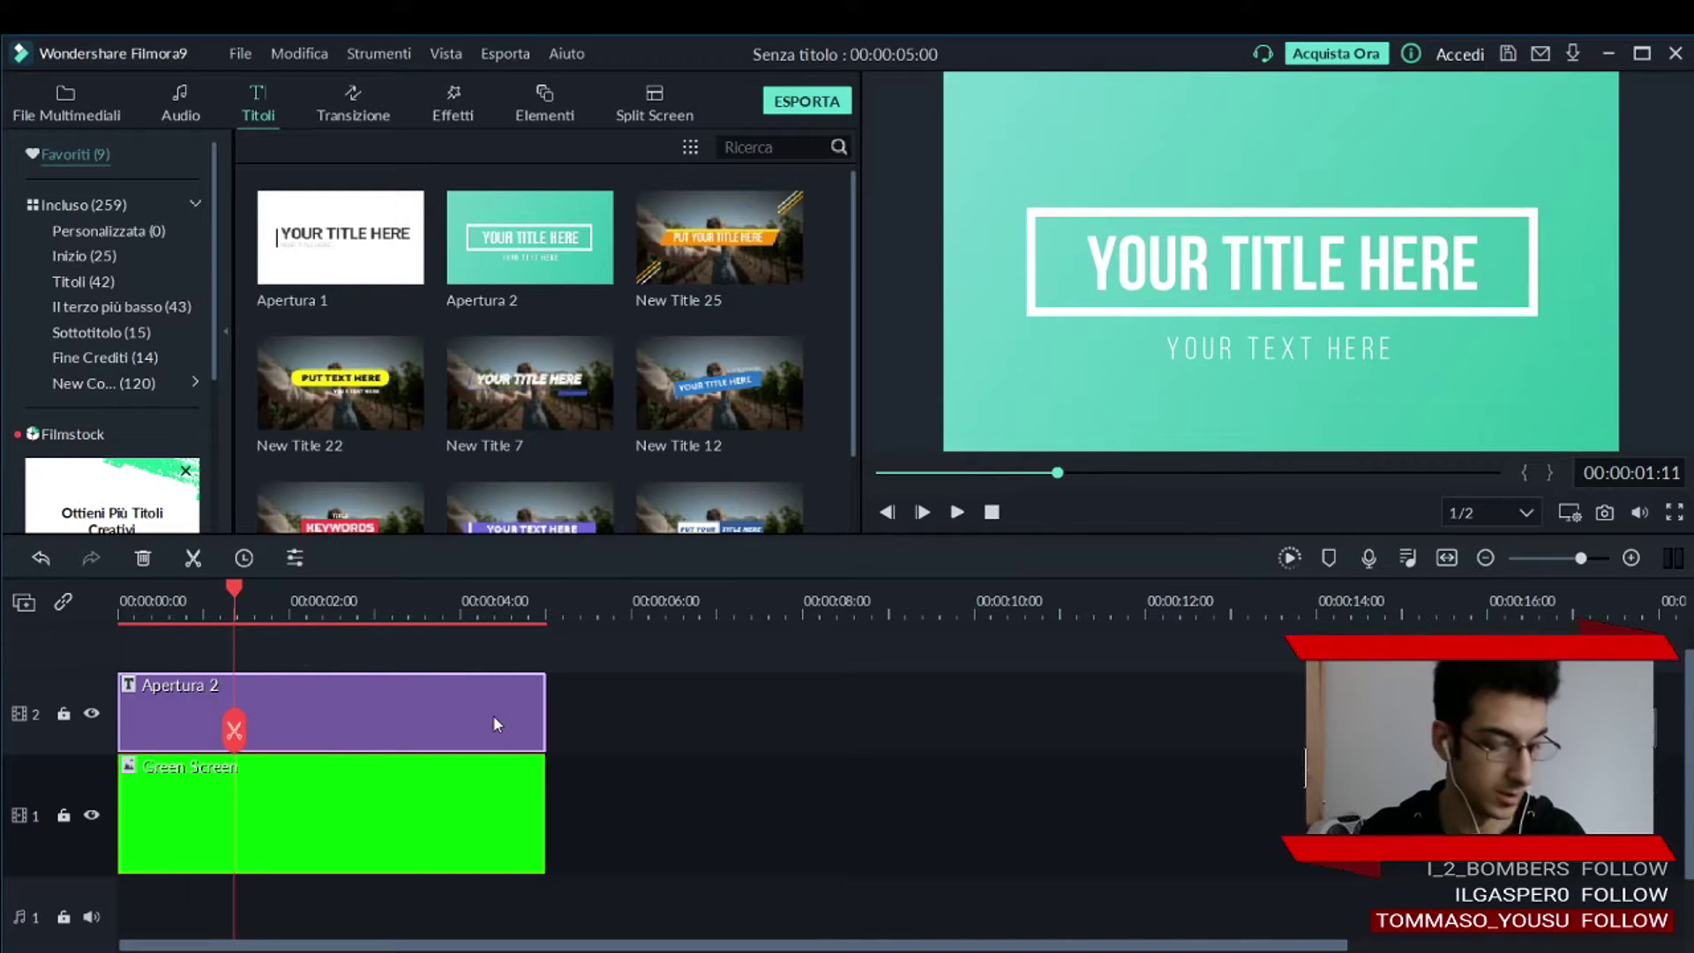
Replace Apertura 2 on video track 2 with the New Title 25 template and check its animation around 00:00:00:15 and 00:00:03:01.
{"action": "key", "text": "Delete"}
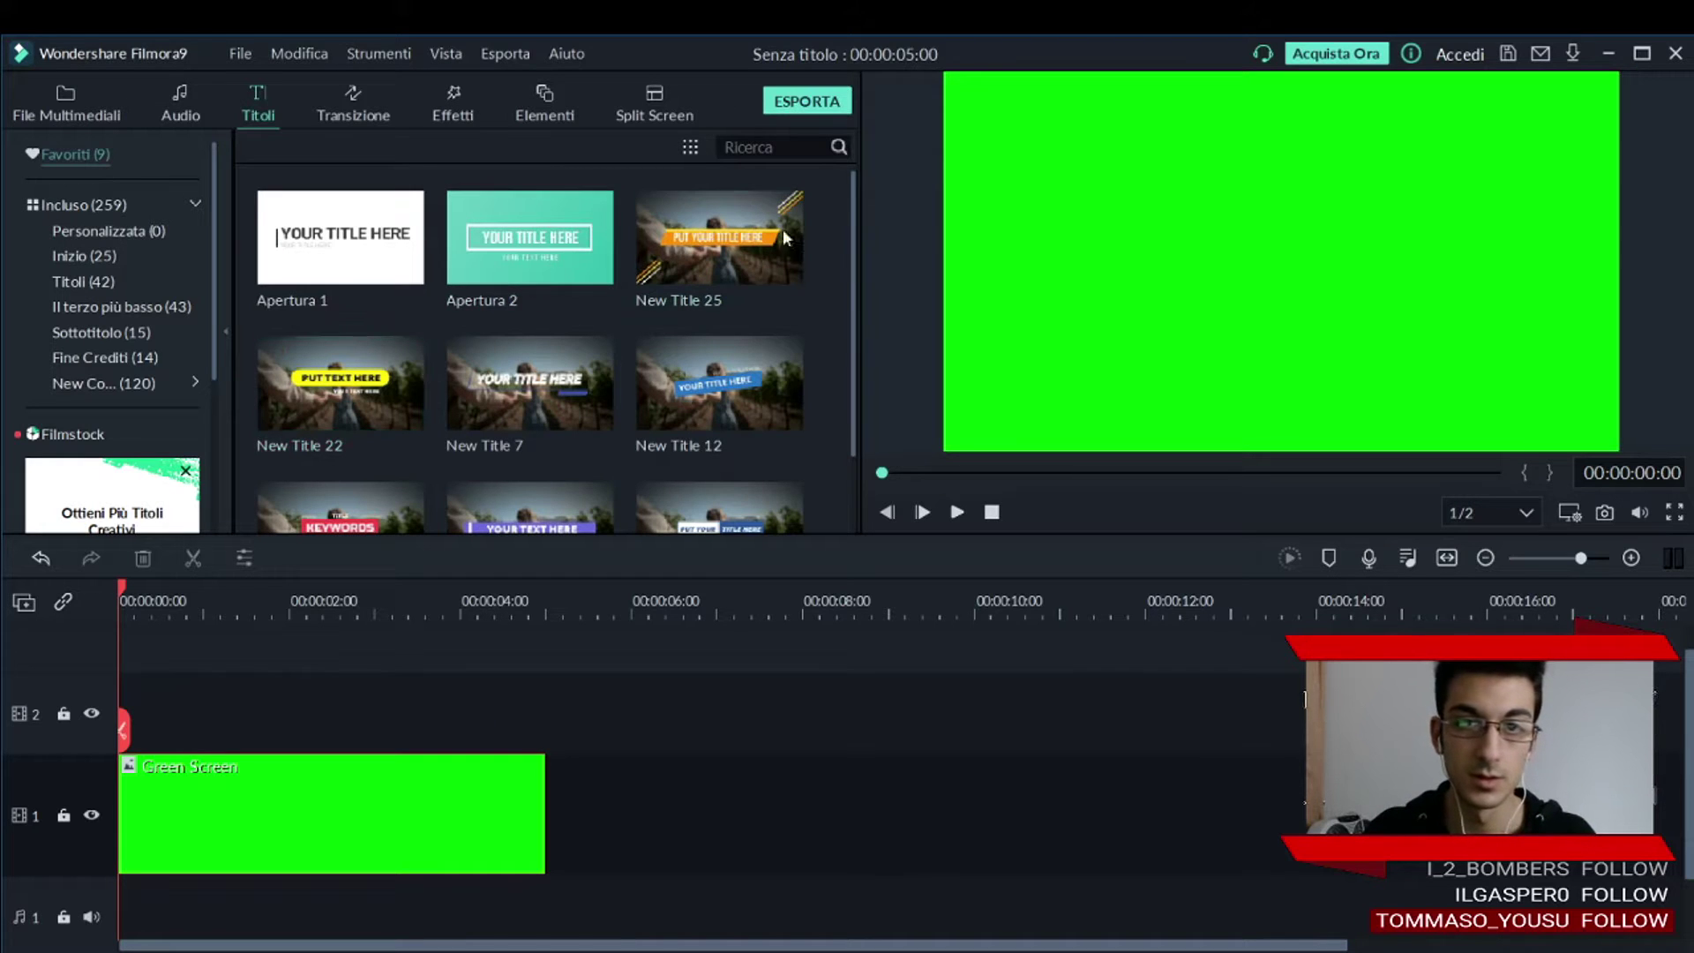
{"action": "left_click", "coordinate": [719, 236]}
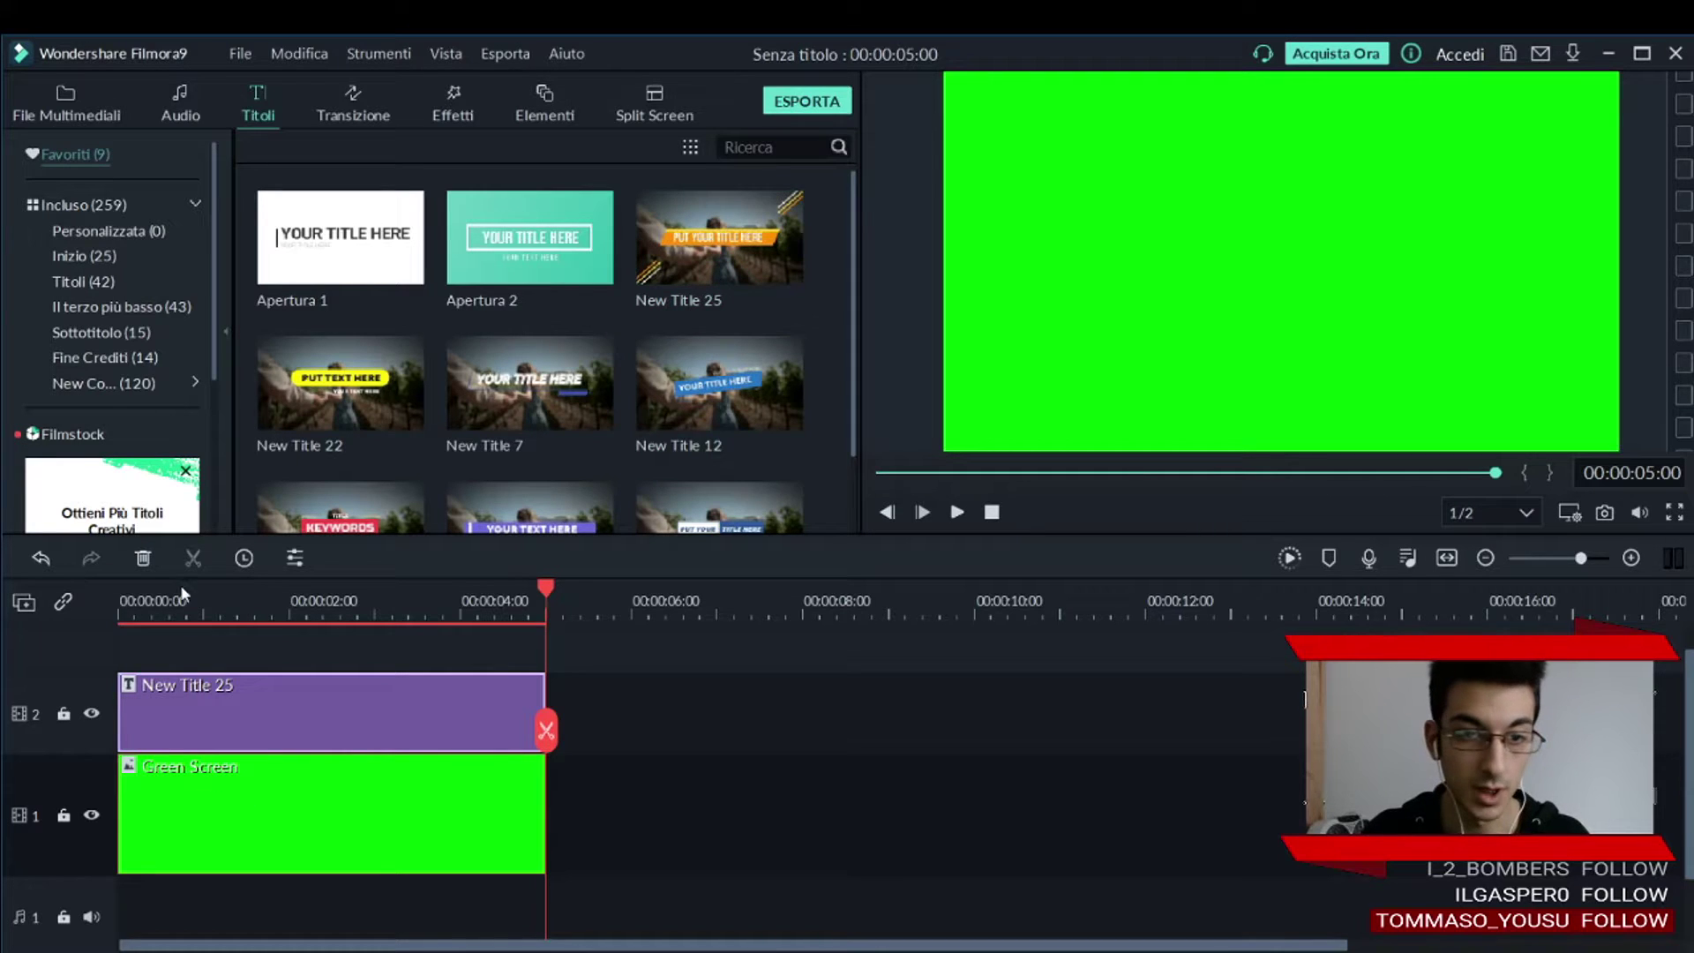
{"action": "left_click_drag", "start_coordinate": [548, 593], "coordinate": [178, 590]}
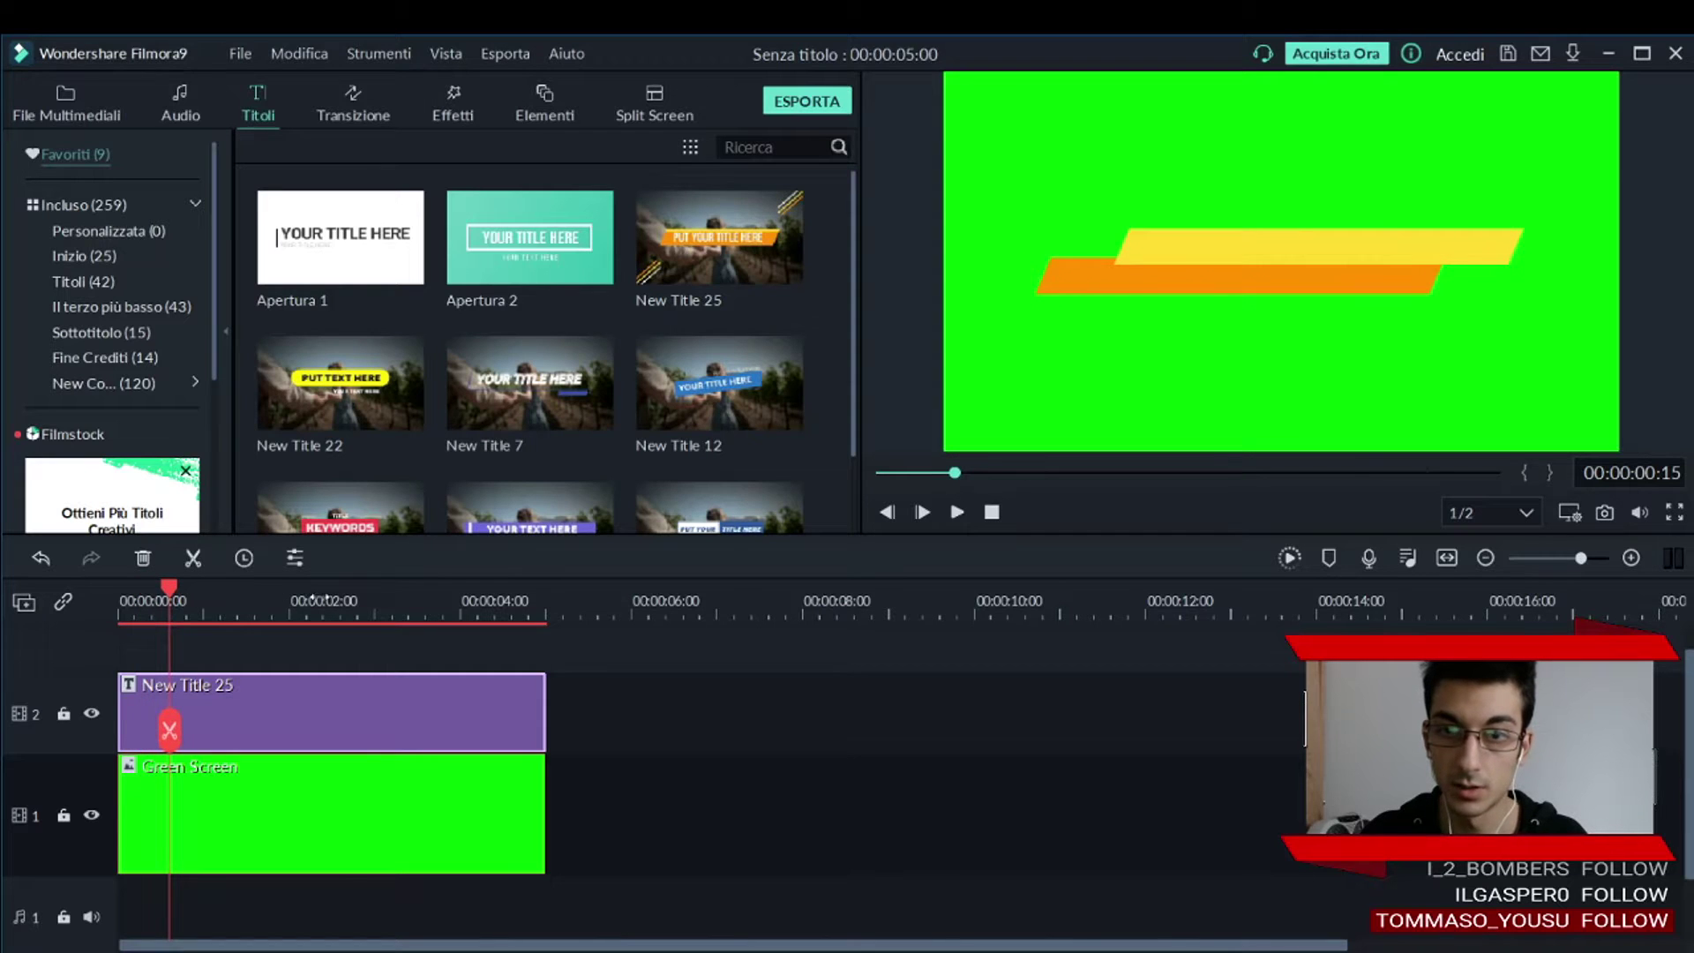
{"action": "left_click", "coordinate": [378, 609]}
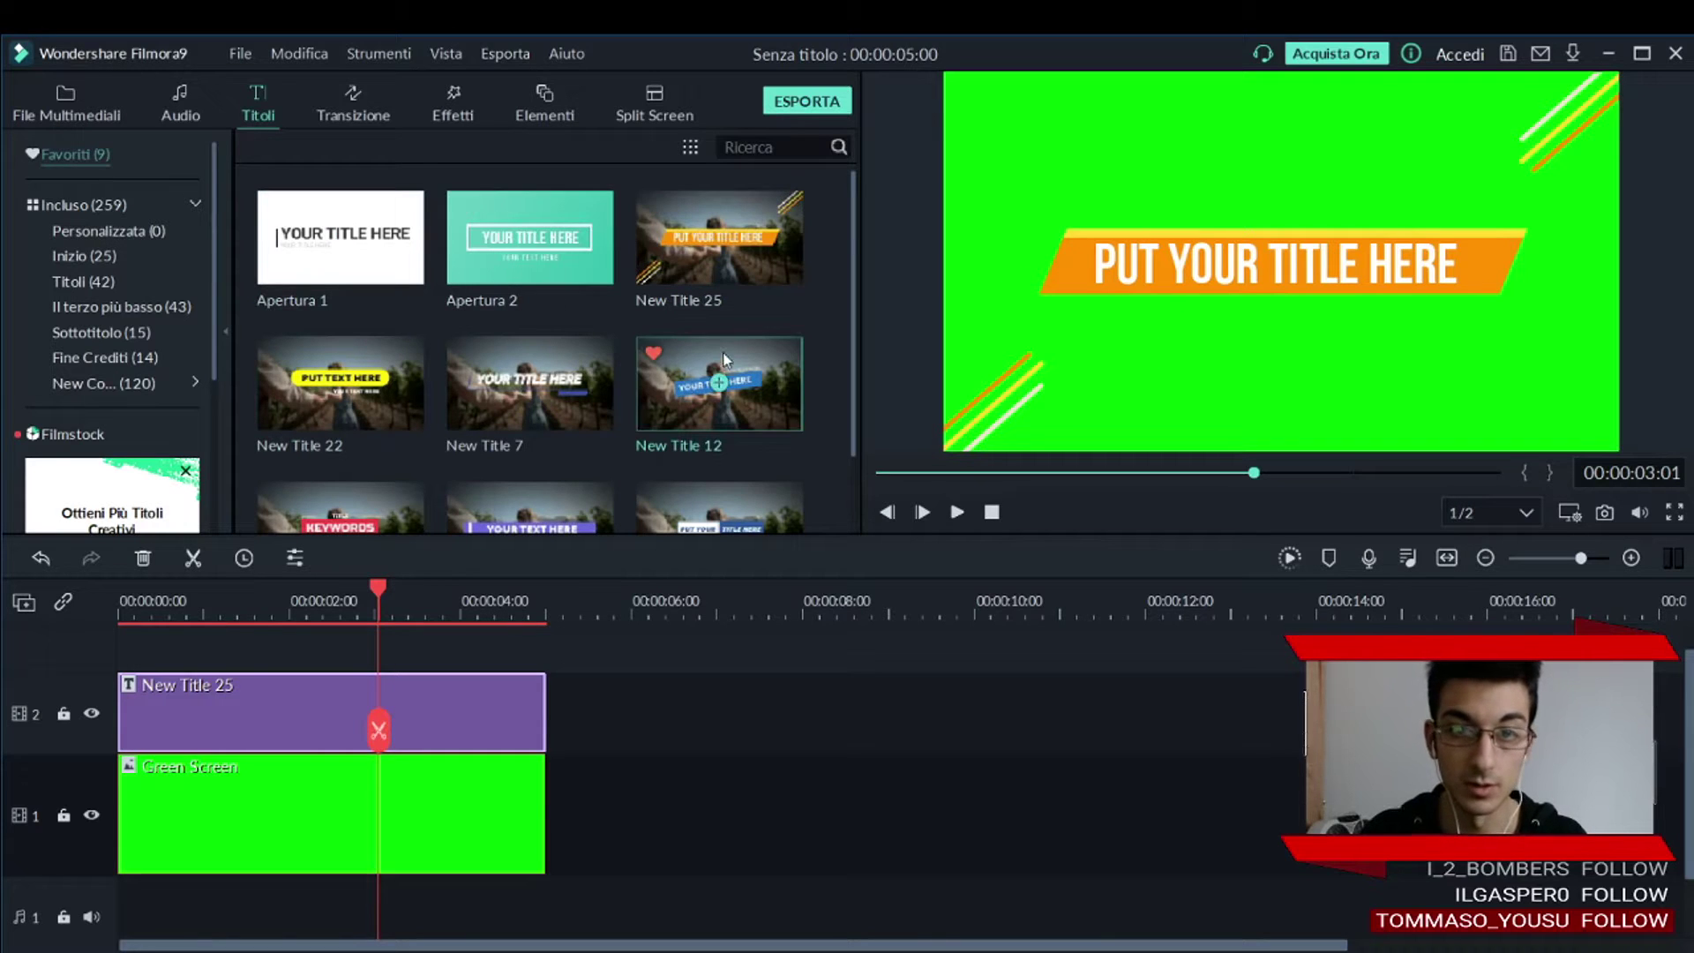
Look through the remaining favourite titles and the opening templates in the Inizio category.
{"action": "scroll", "coordinate": [496, 258], "scroll_direction": "down", "scroll_amount": 1}
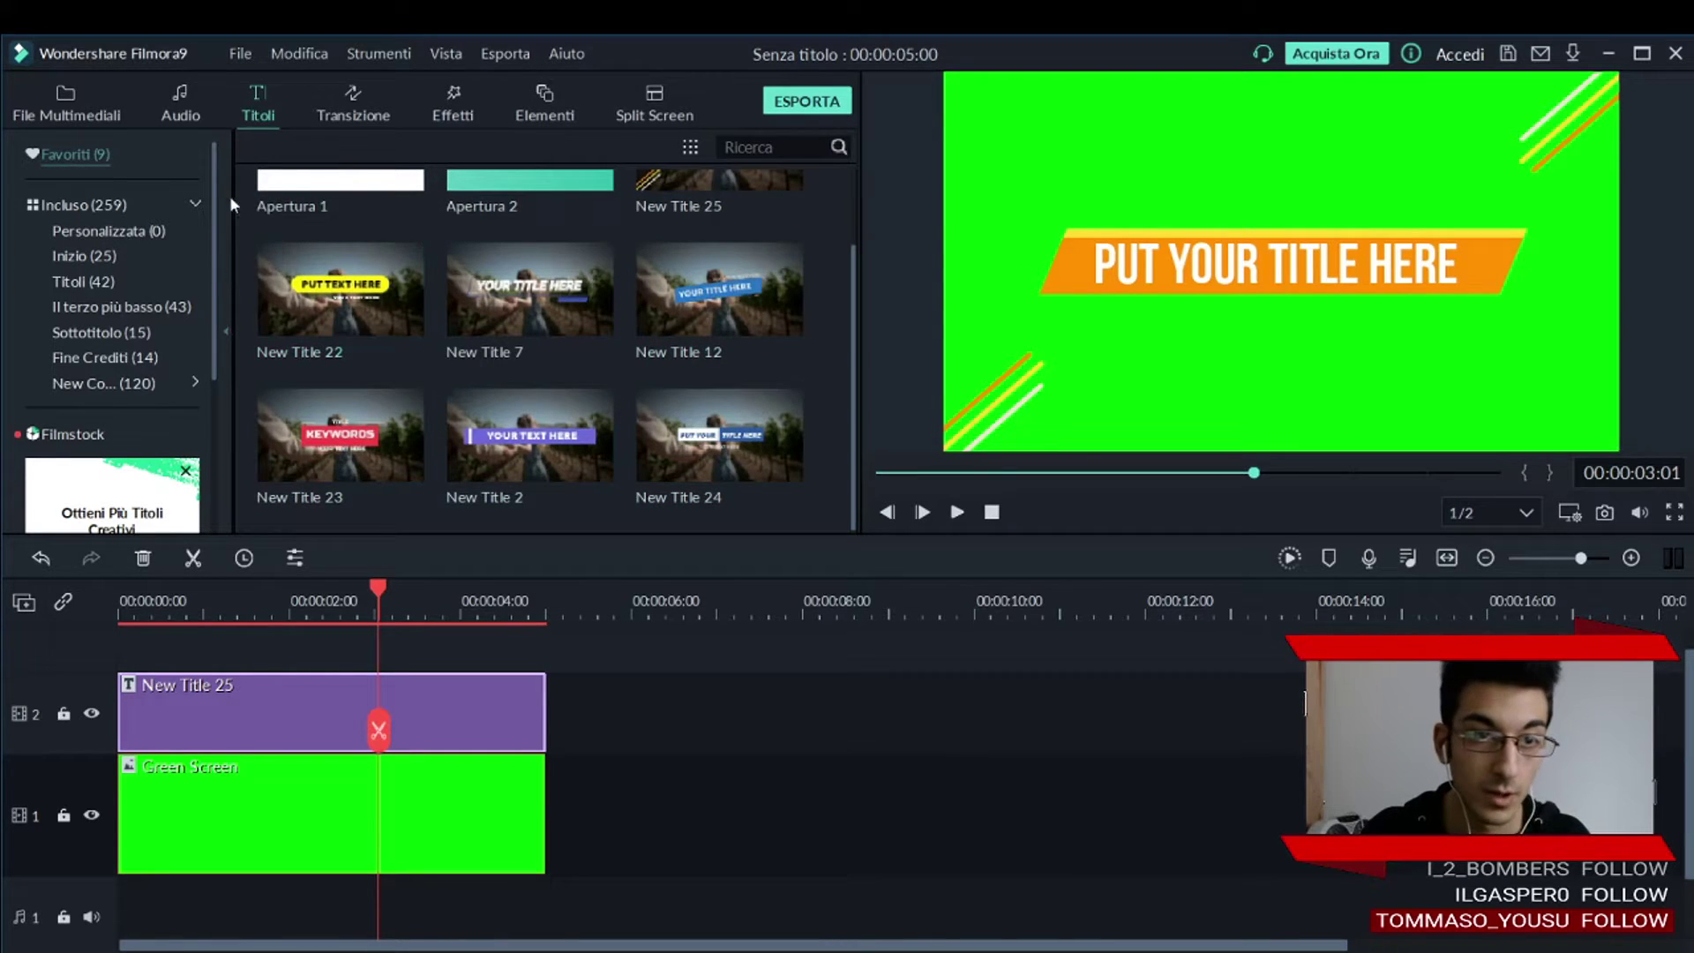
{"action": "left_click", "coordinate": [124, 228]}
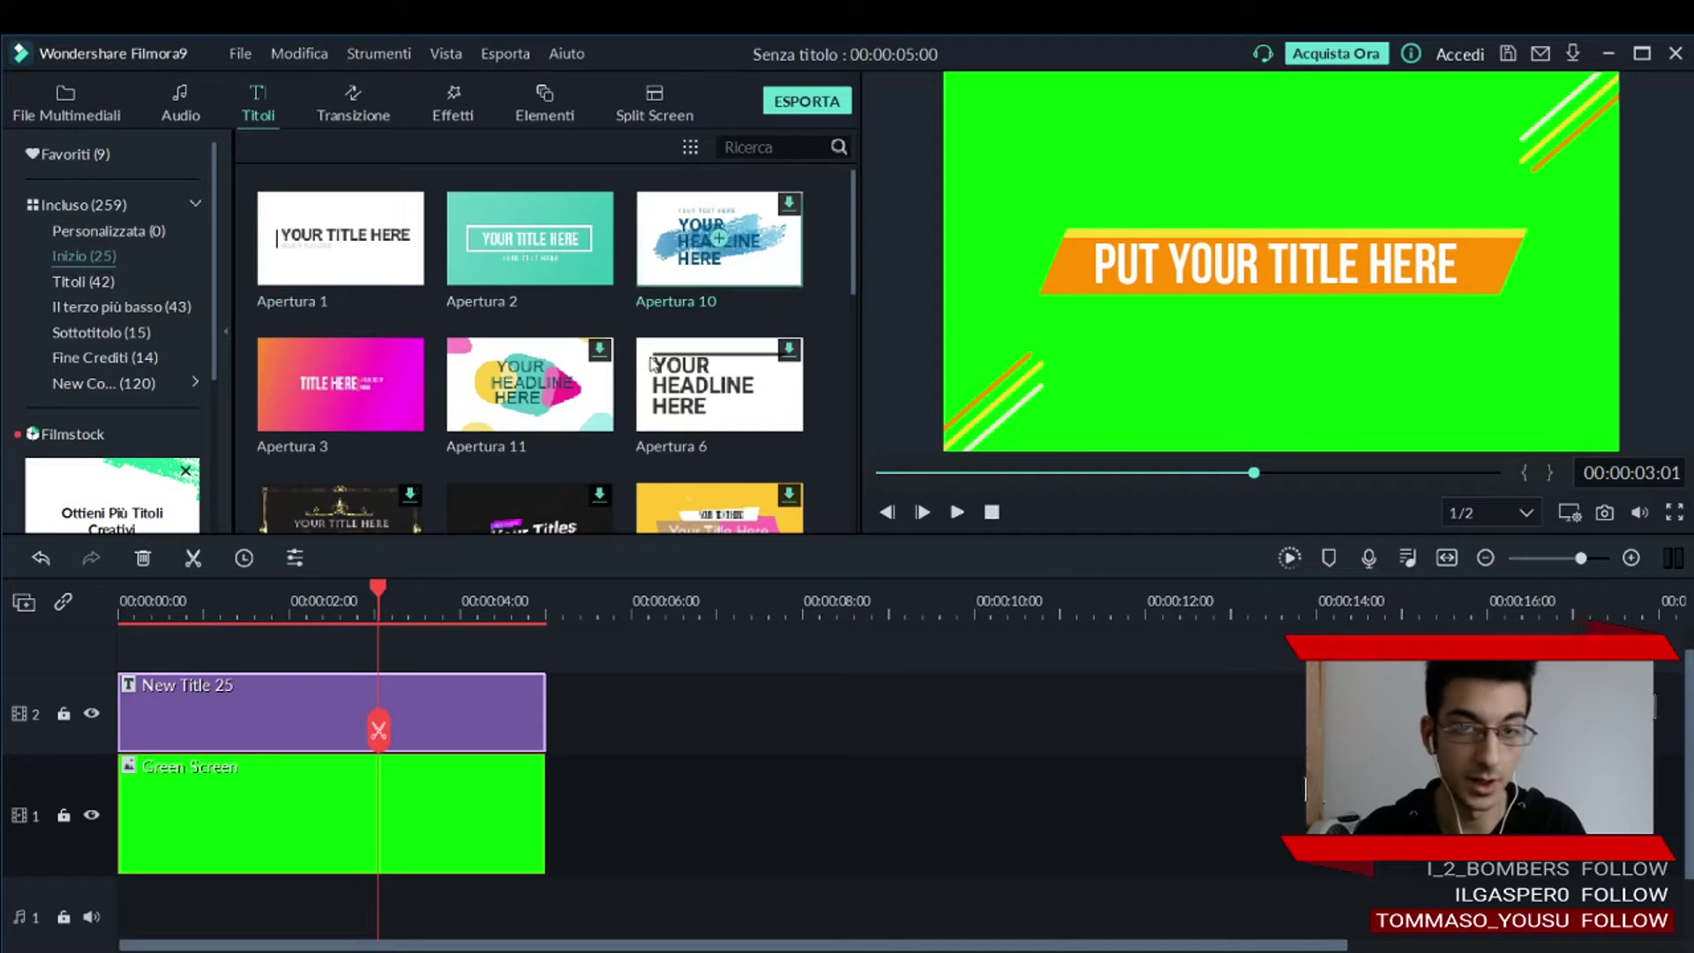
{"action": "scroll", "coordinate": [574, 303], "scroll_direction": "down", "scroll_amount": 5}
{"action": "scroll", "coordinate": [582, 314], "scroll_direction": "down", "scroll_amount": 3}
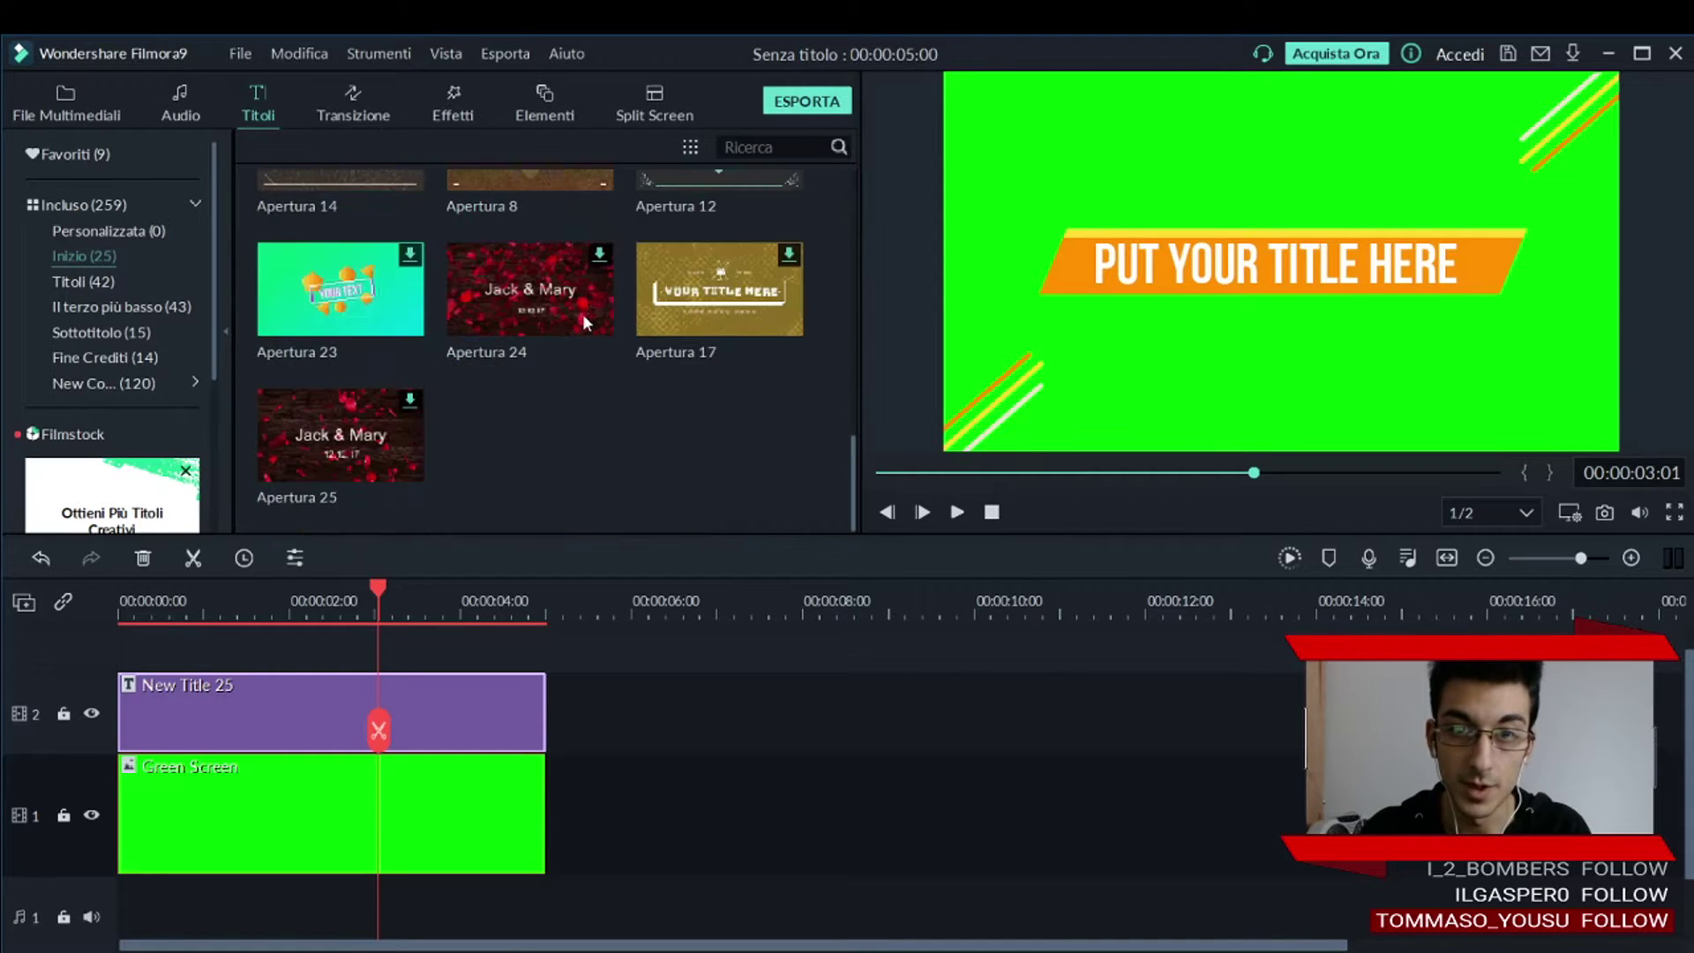
{"action": "scroll", "coordinate": [582, 314], "scroll_direction": "up", "scroll_amount": 10}
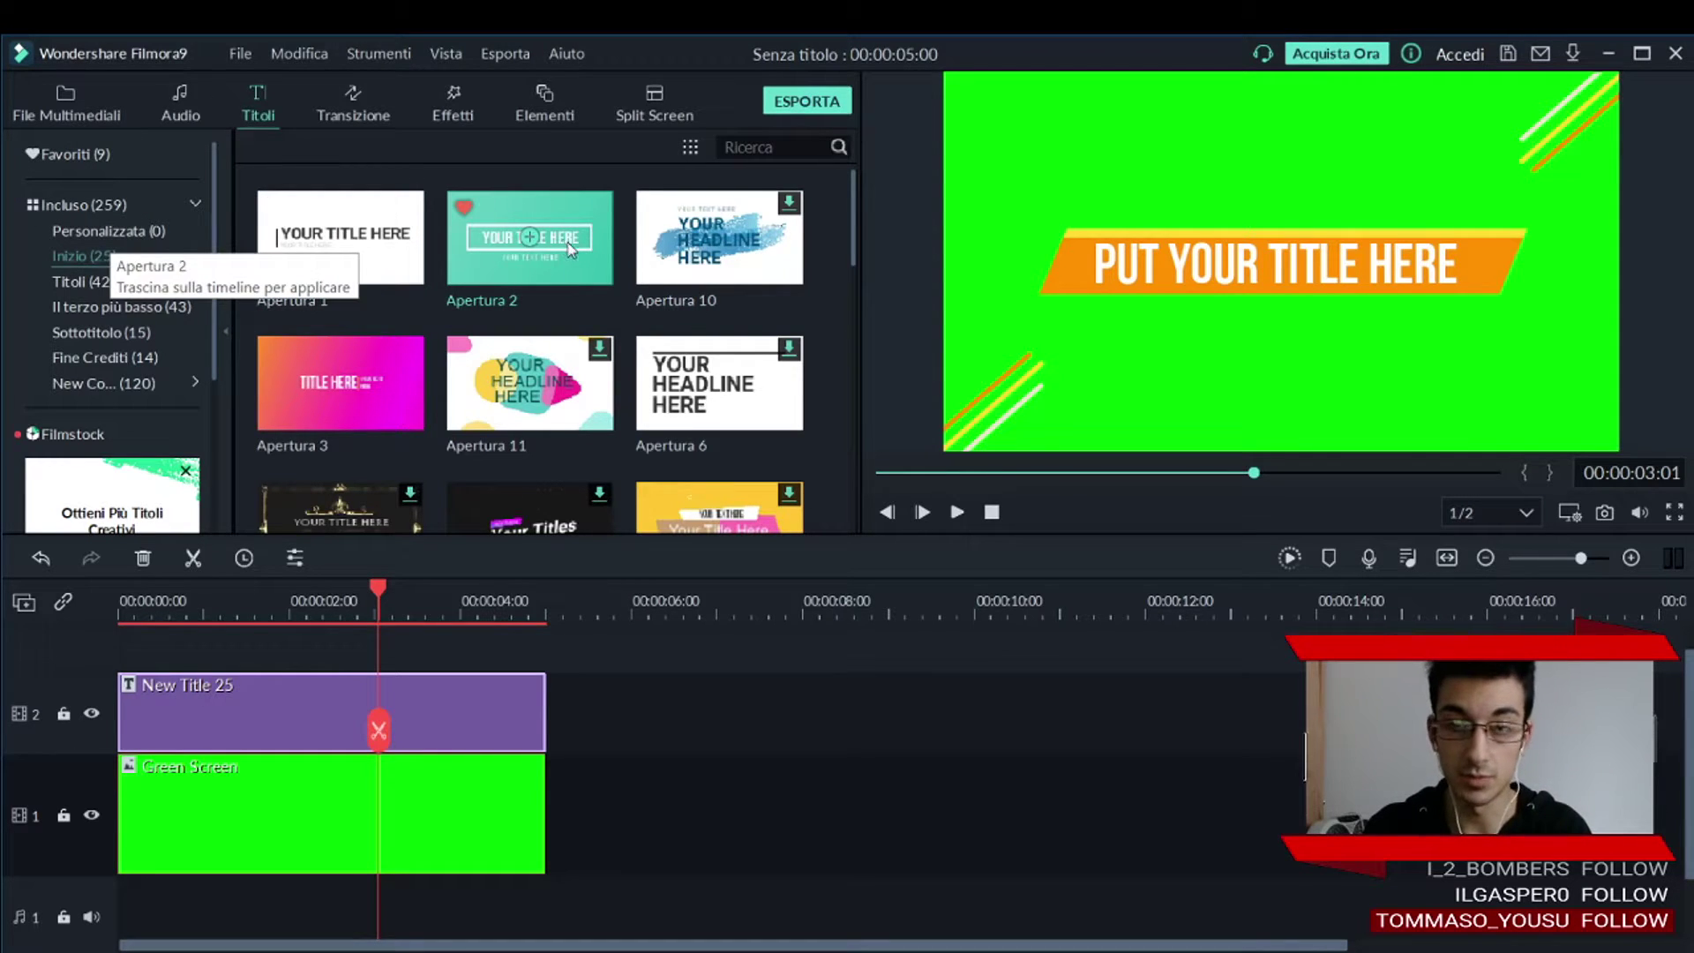
{"action": "scroll", "coordinate": [564, 242], "scroll_direction": "down", "scroll_amount": 3}
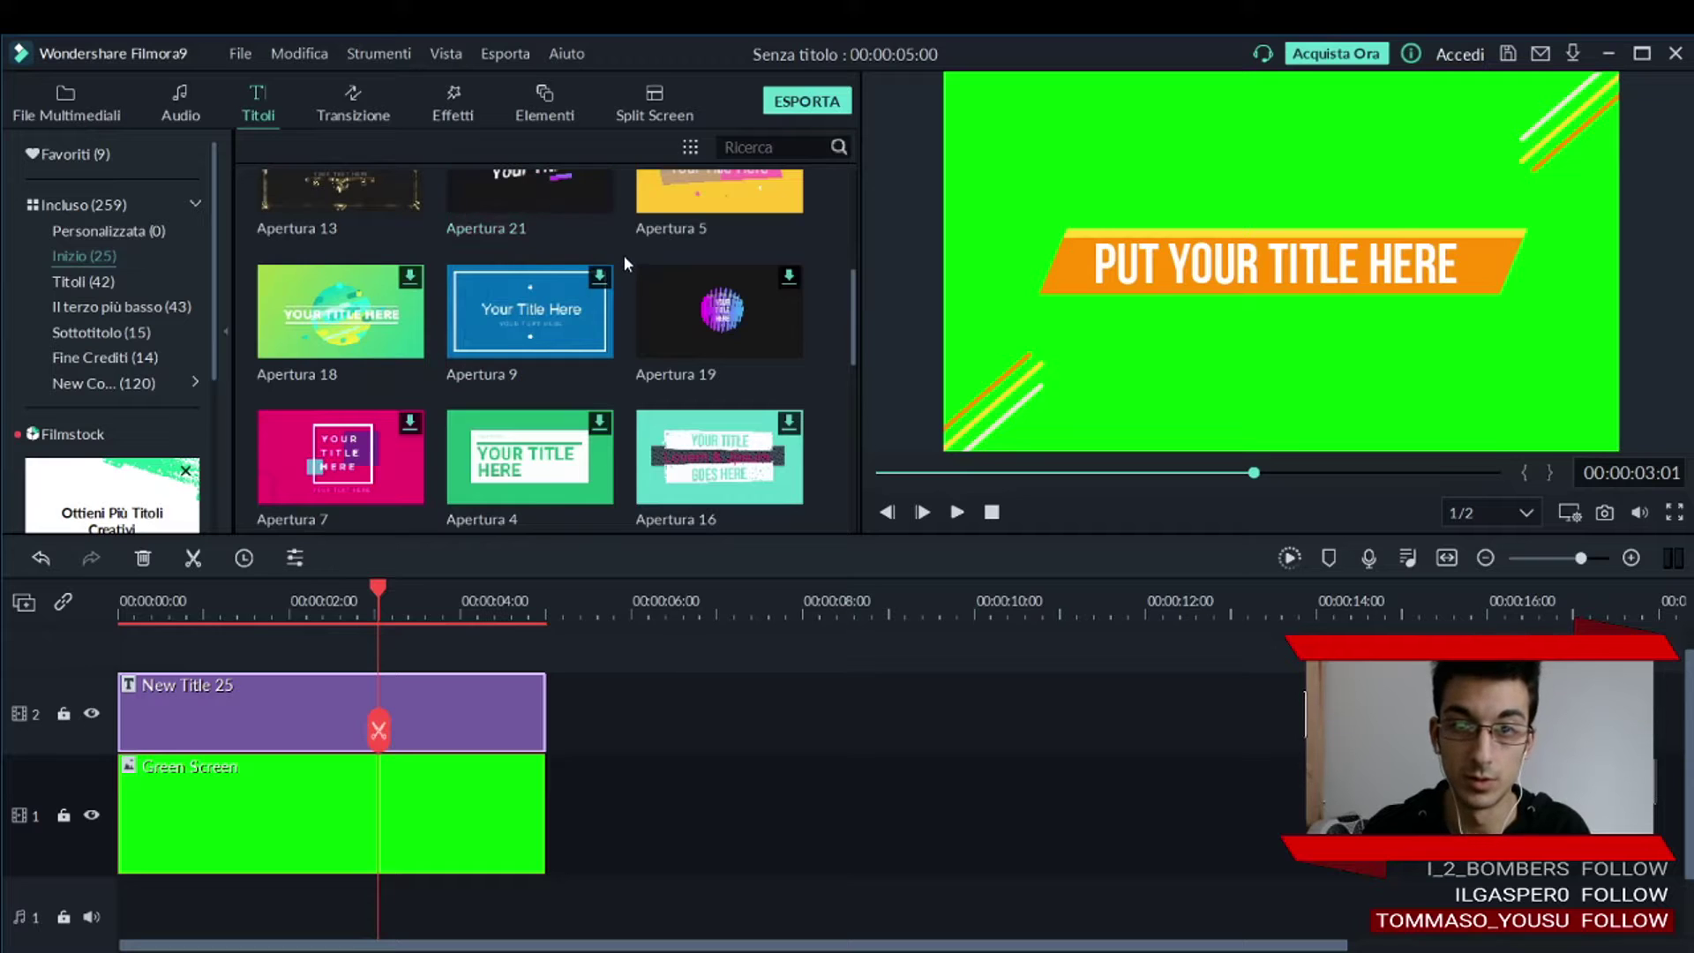
{"action": "scroll", "coordinate": [628, 255], "scroll_direction": "up", "scroll_amount": 3}
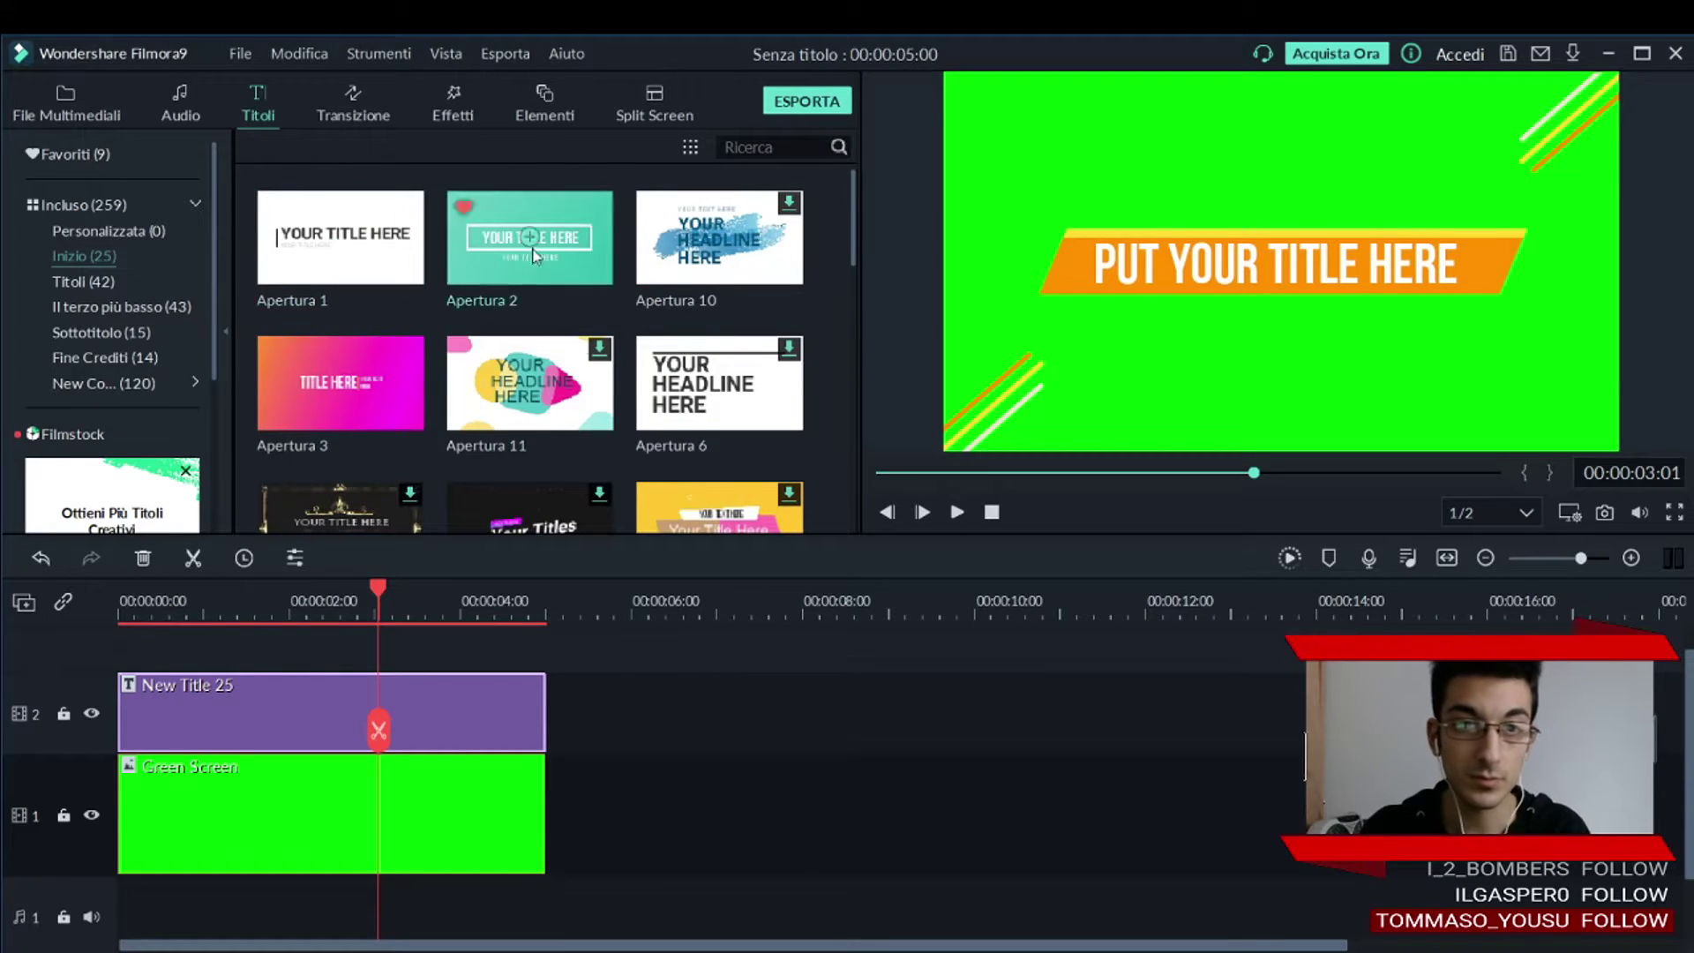
{"action": "mouse_move", "coordinate": [530, 255]}
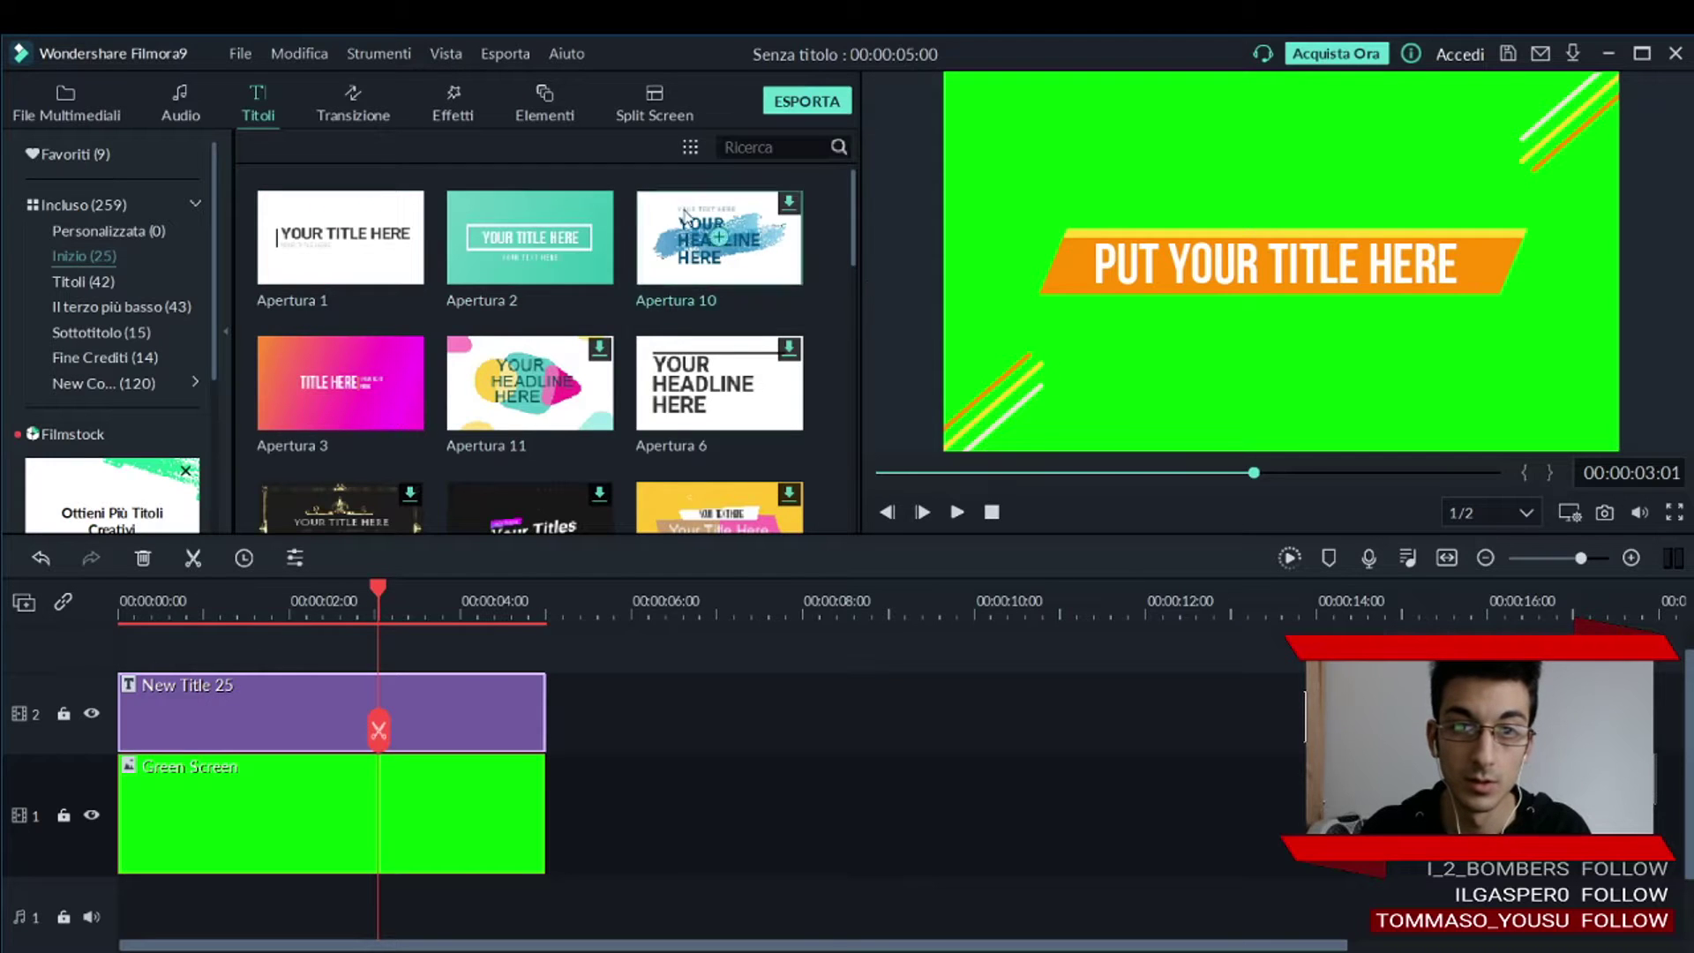
{"action": "scroll", "coordinate": [529, 378], "scroll_direction": "down", "scroll_amount": 5}
{"action": "mouse_move", "coordinate": [653, 317]}
{"action": "scroll", "coordinate": [651, 311], "scroll_direction": "up", "scroll_amount": 5}
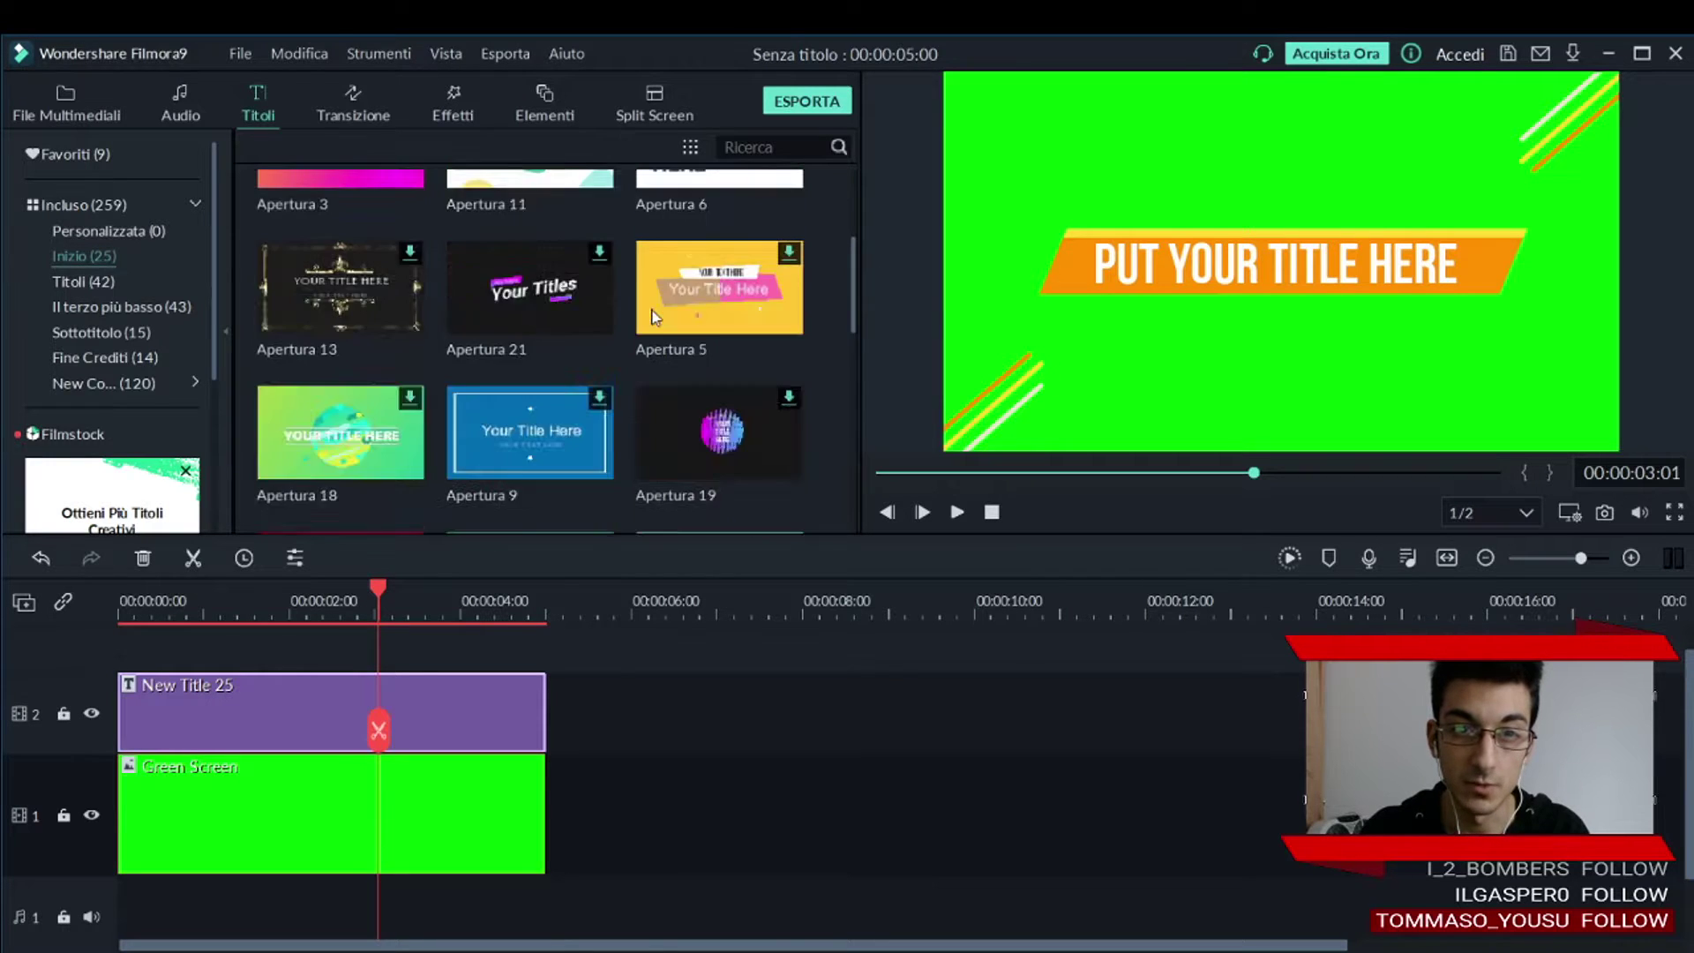
Browse the title templates in the Titoli category of the library.
{"action": "left_click", "coordinate": [80, 283]}
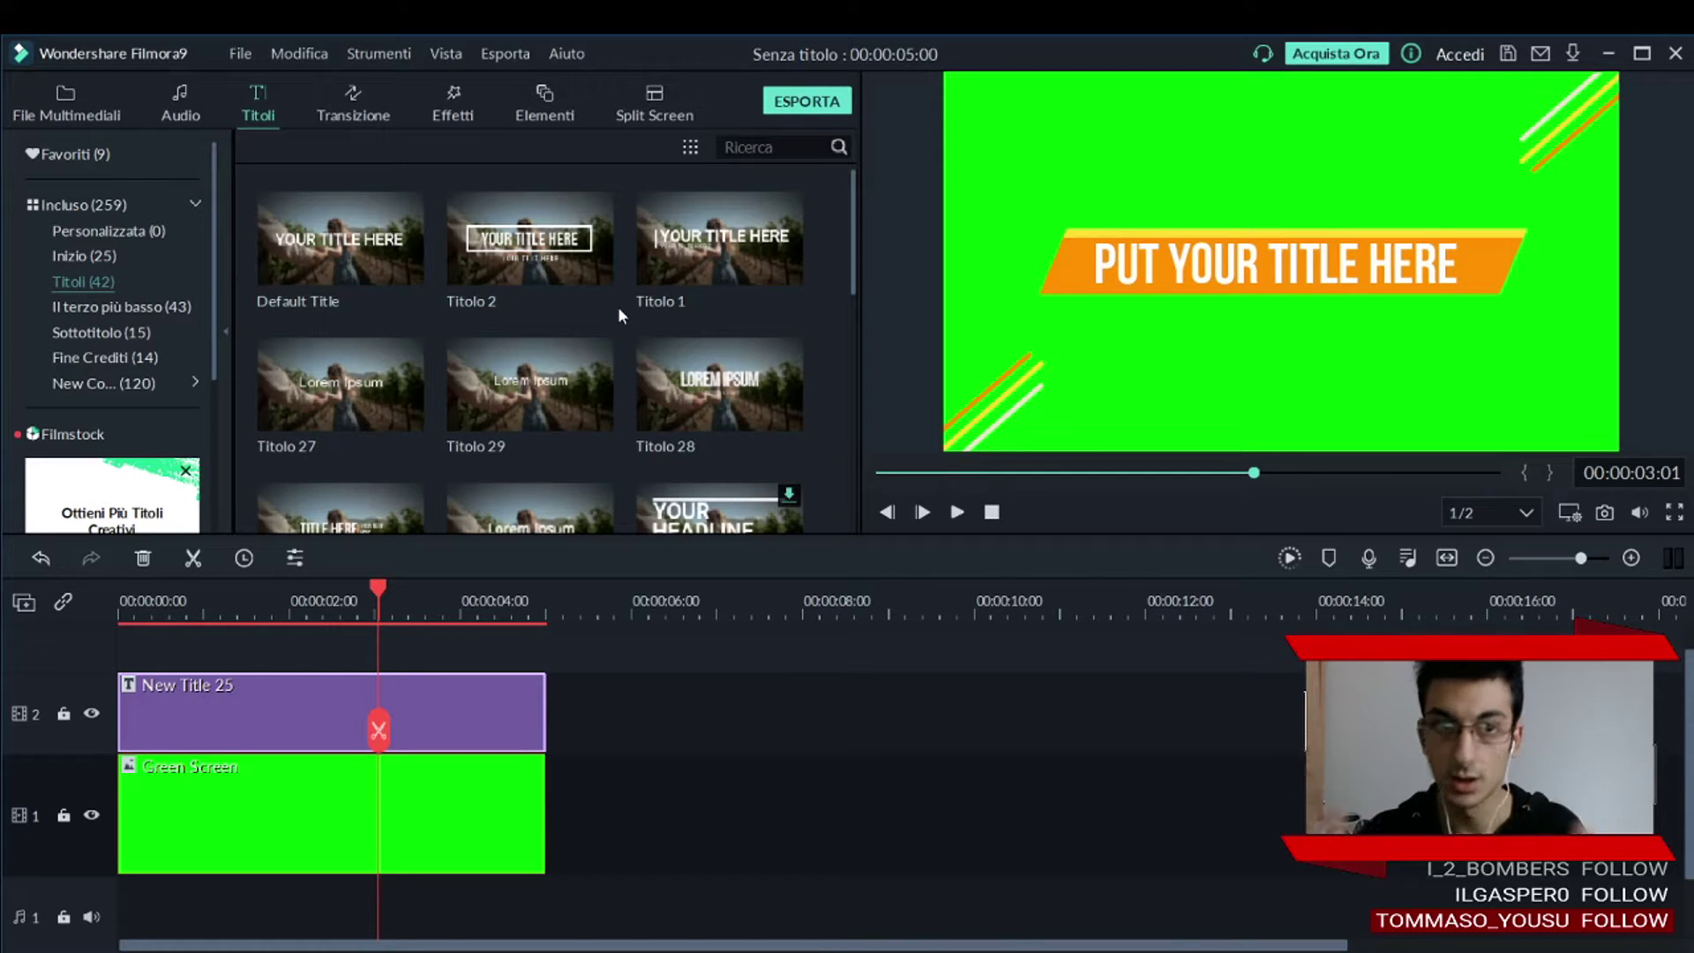
{"action": "scroll", "coordinate": [582, 264], "scroll_direction": "down", "scroll_amount": 3}
{"action": "scroll", "coordinate": [582, 257], "scroll_direction": "down", "scroll_amount": 5}
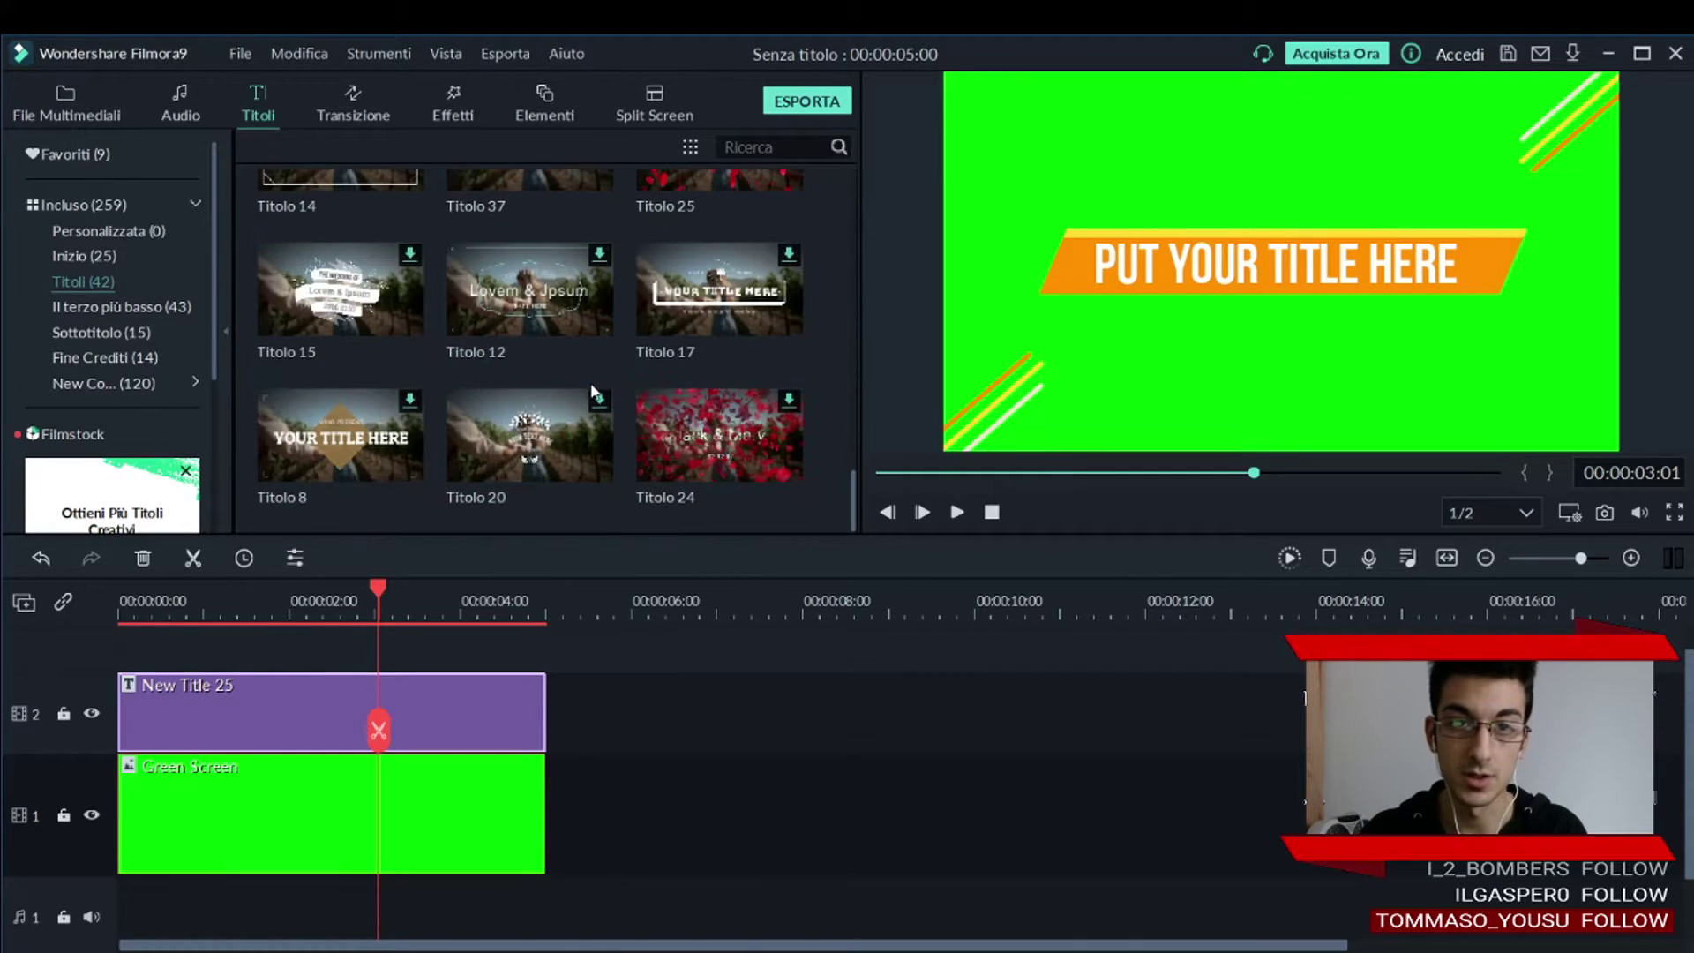
{"action": "scroll", "coordinate": [591, 385], "scroll_direction": "up", "scroll_amount": 10}
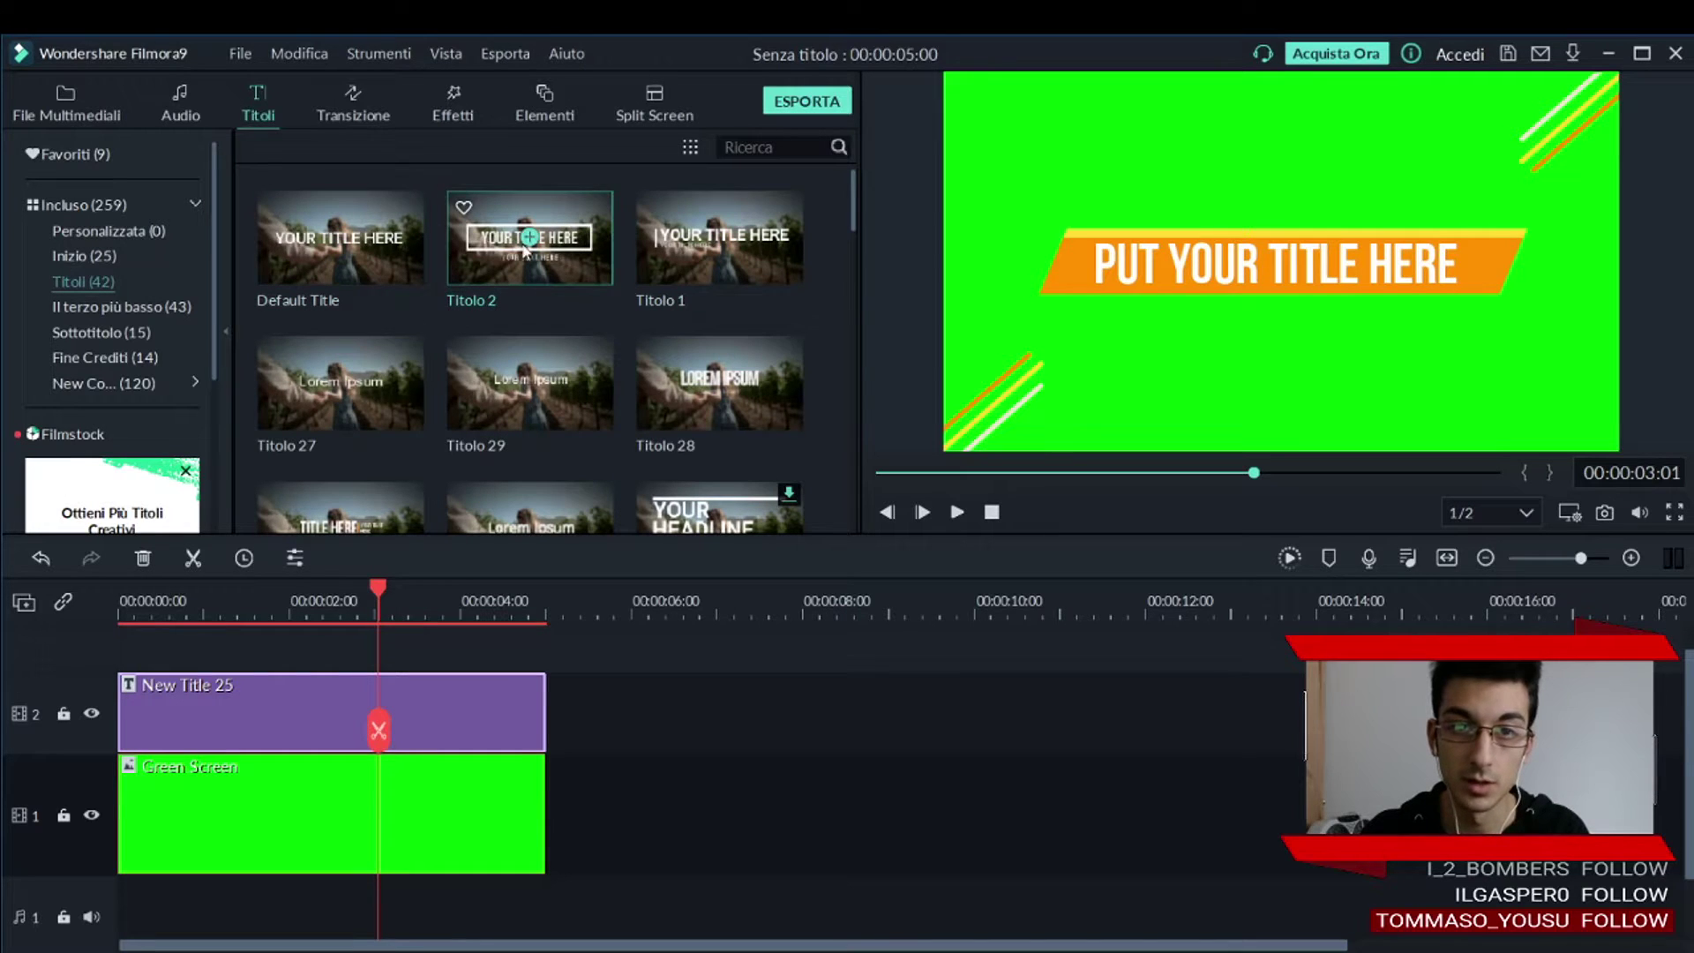
{"action": "scroll", "coordinate": [595, 323], "scroll_direction": "down", "scroll_amount": 6}
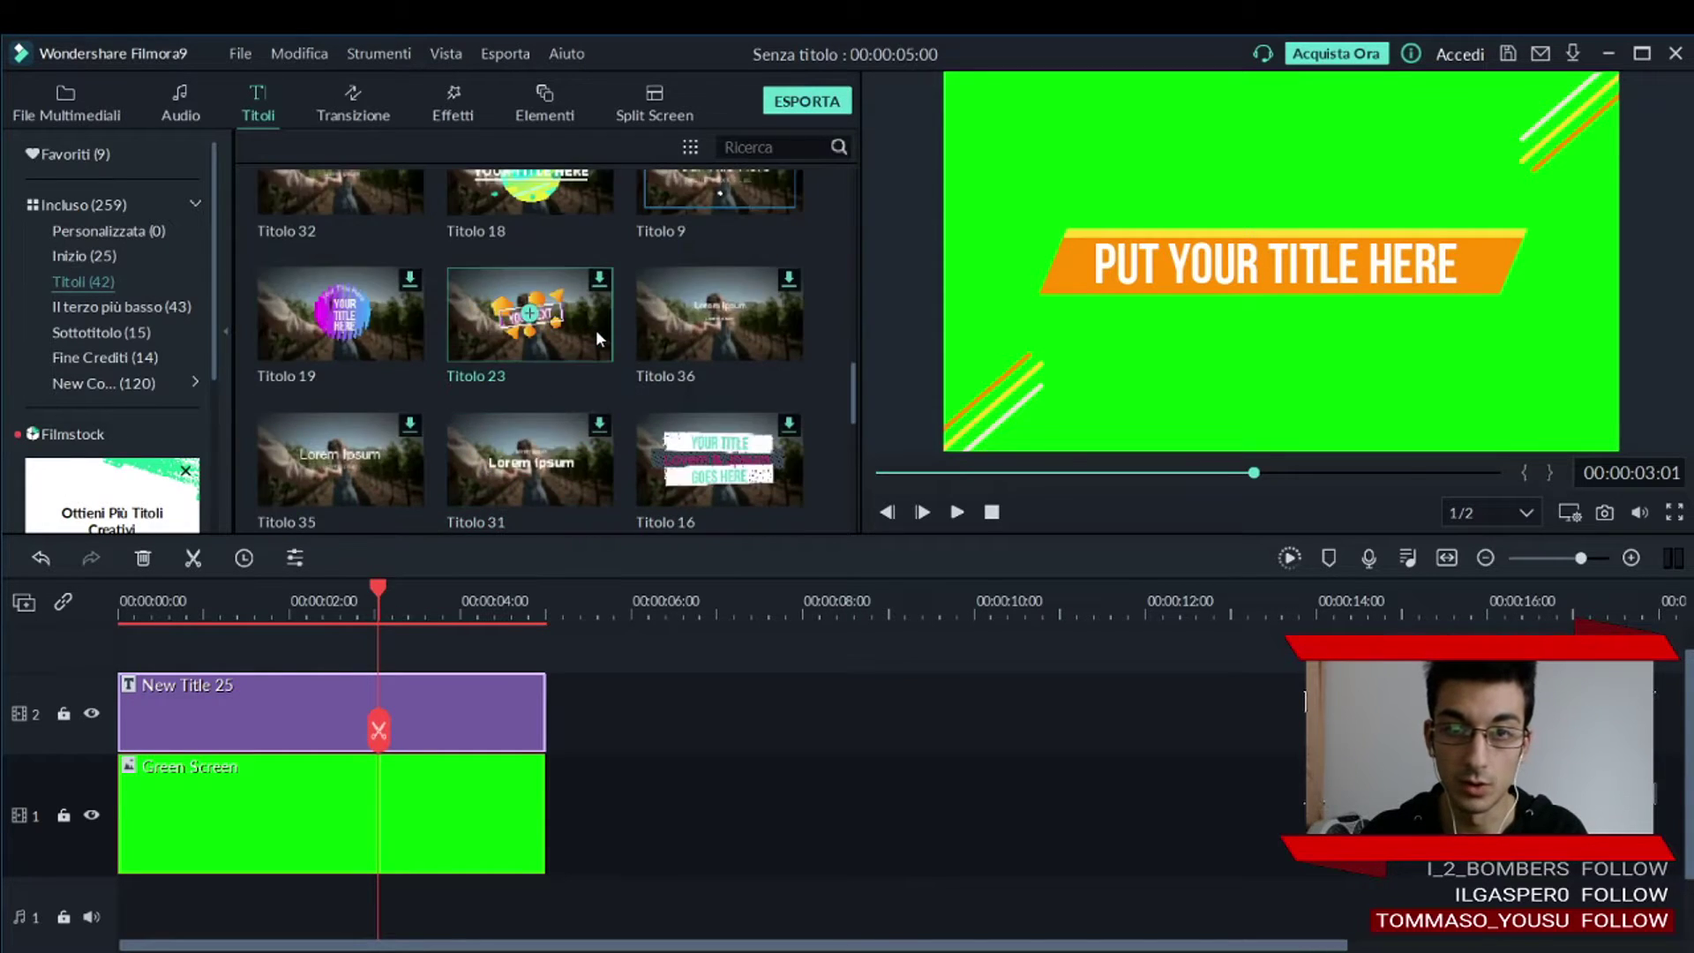
{"action": "scroll", "coordinate": [595, 330], "scroll_direction": "up", "scroll_amount": 10}
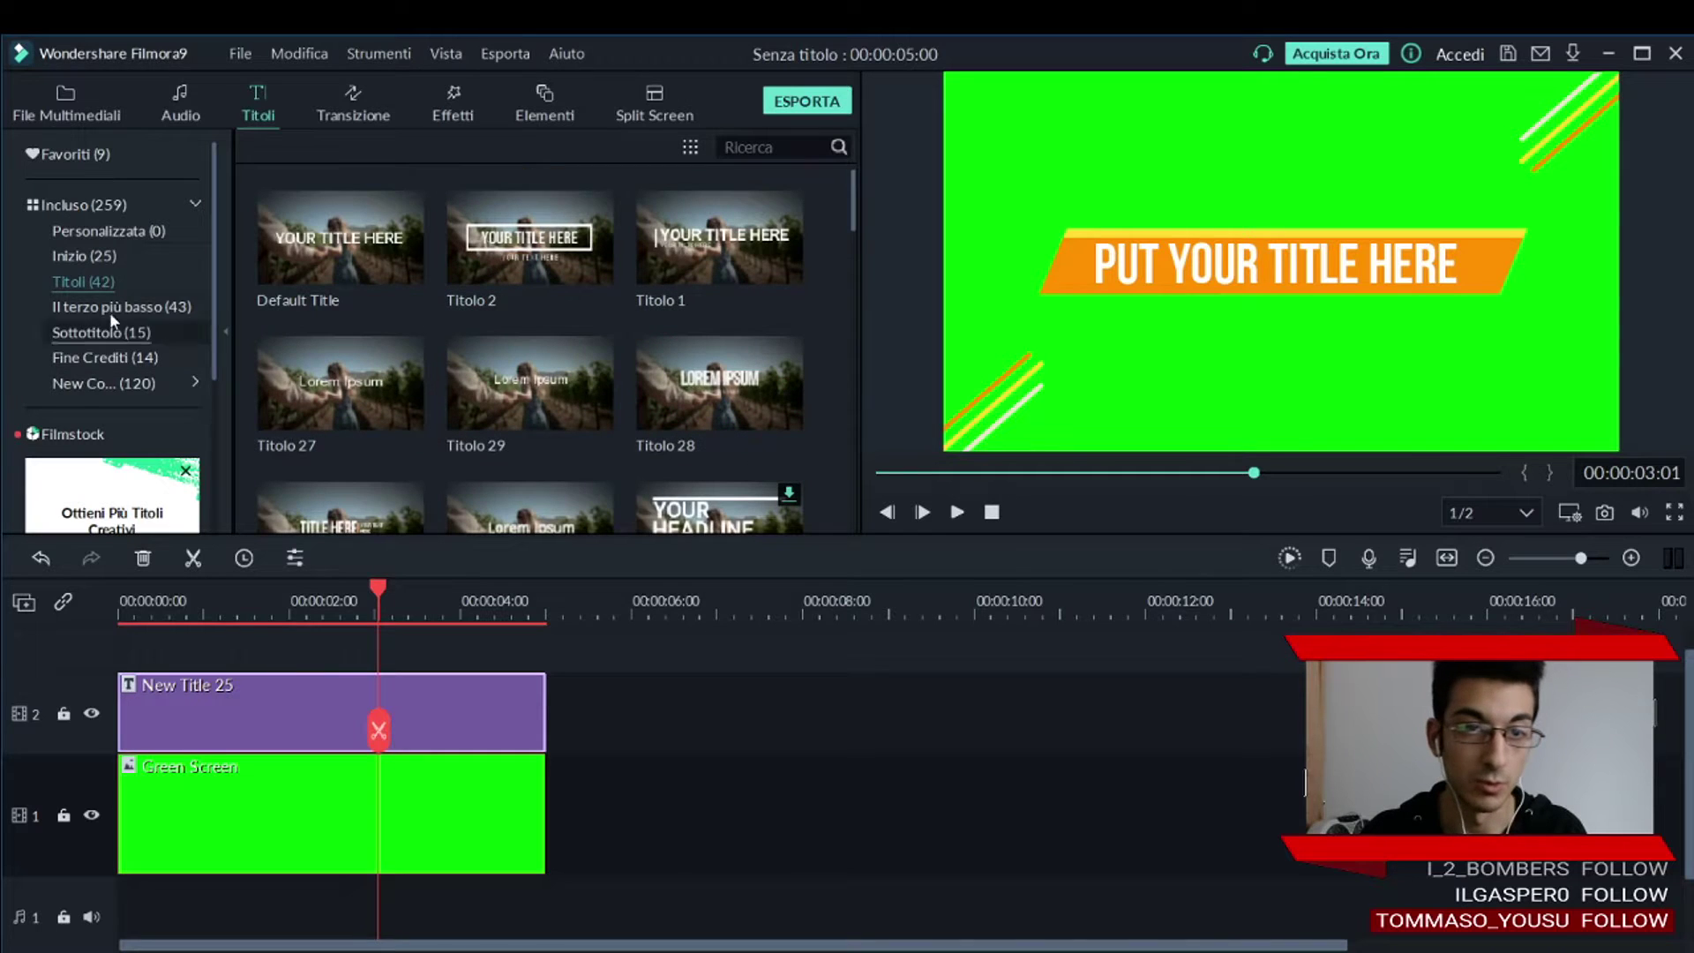
Replace New Title 25 on video track 2 with Default Lowerthird from the Il terzo più basso category and play it.
{"action": "left_click", "coordinate": [119, 306]}
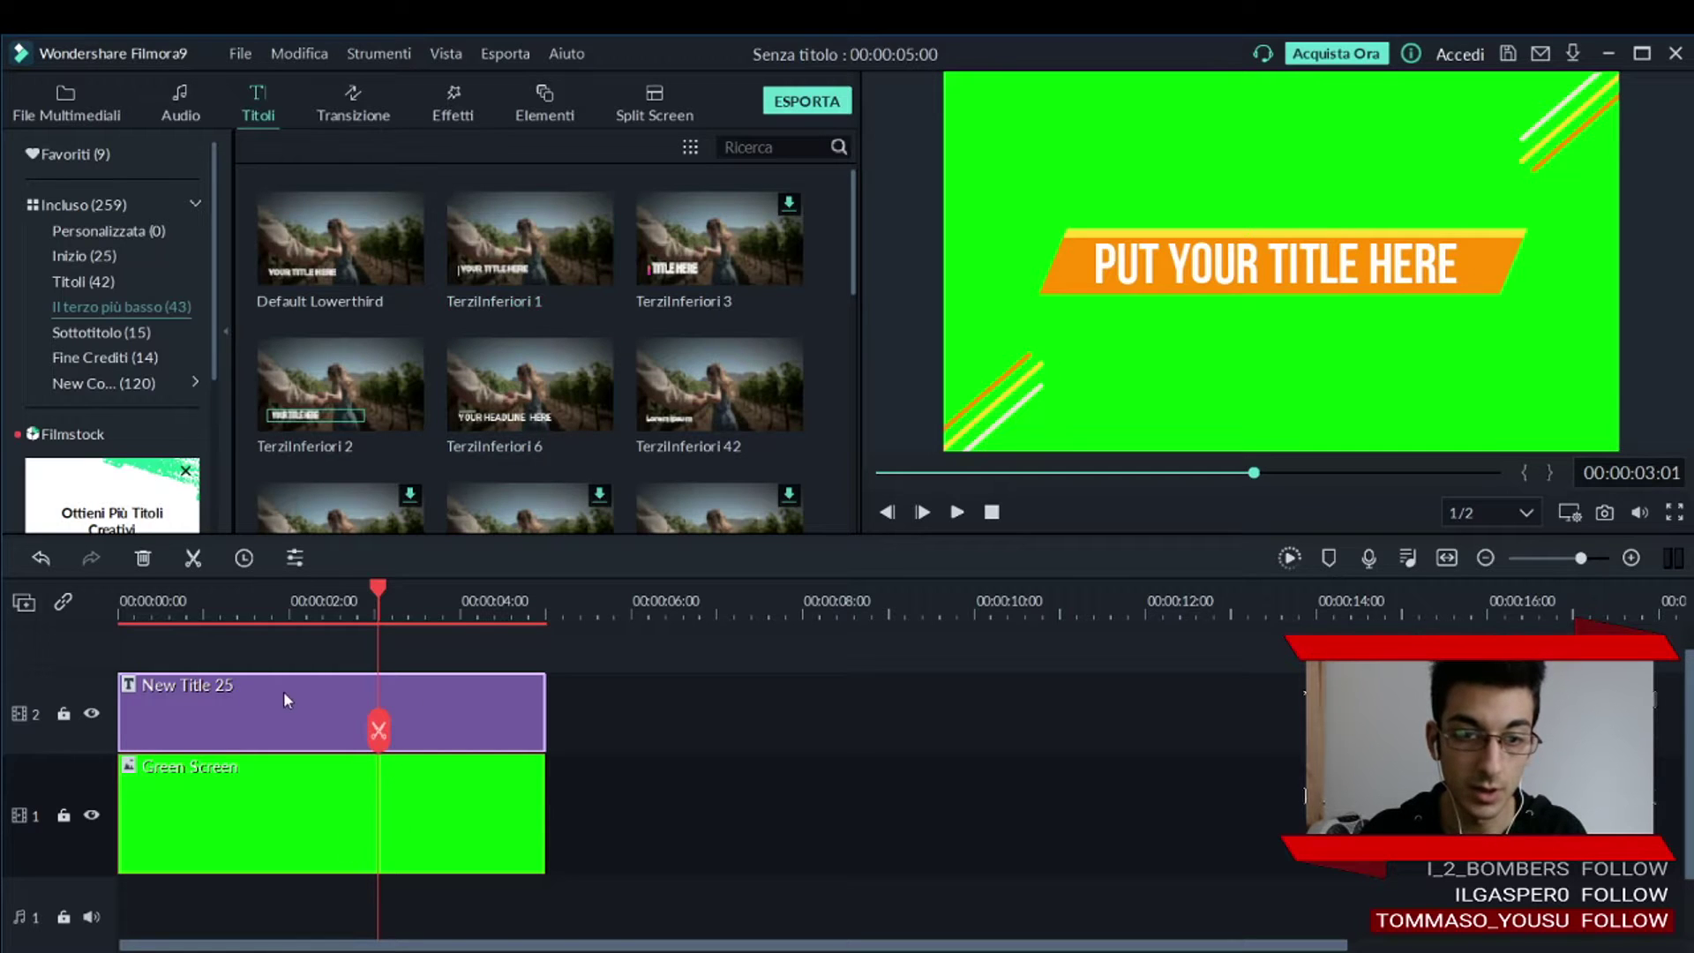
{"action": "key", "text": "Delete"}
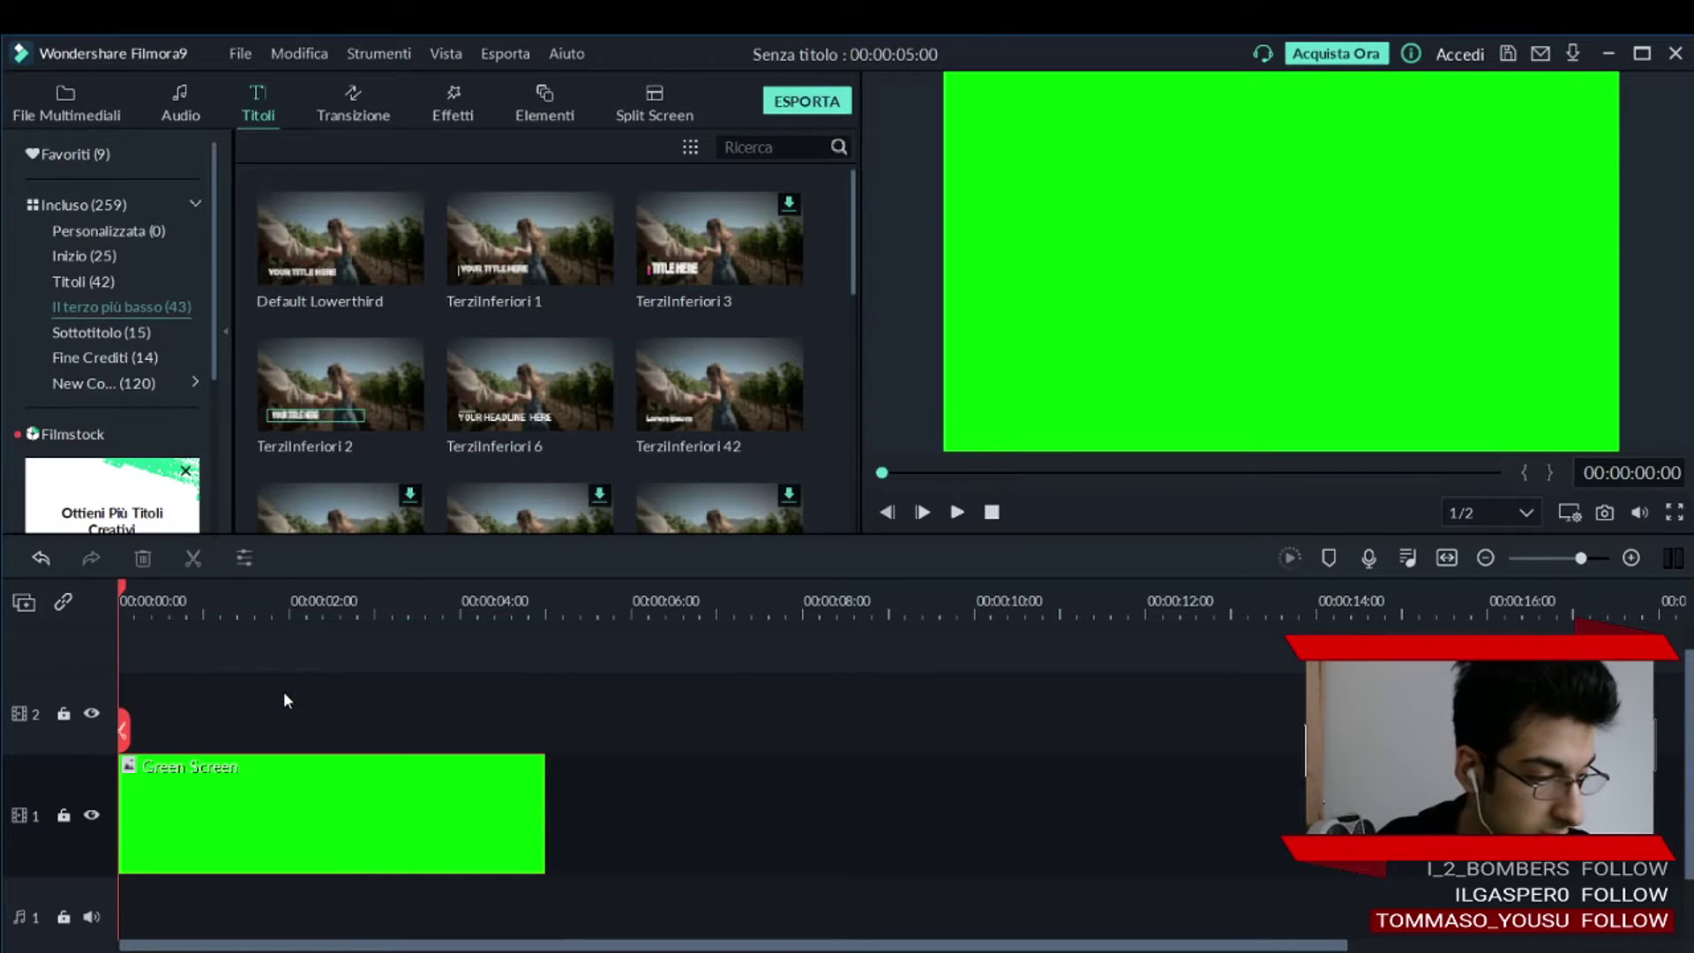
{"action": "left_click", "coordinate": [342, 245]}
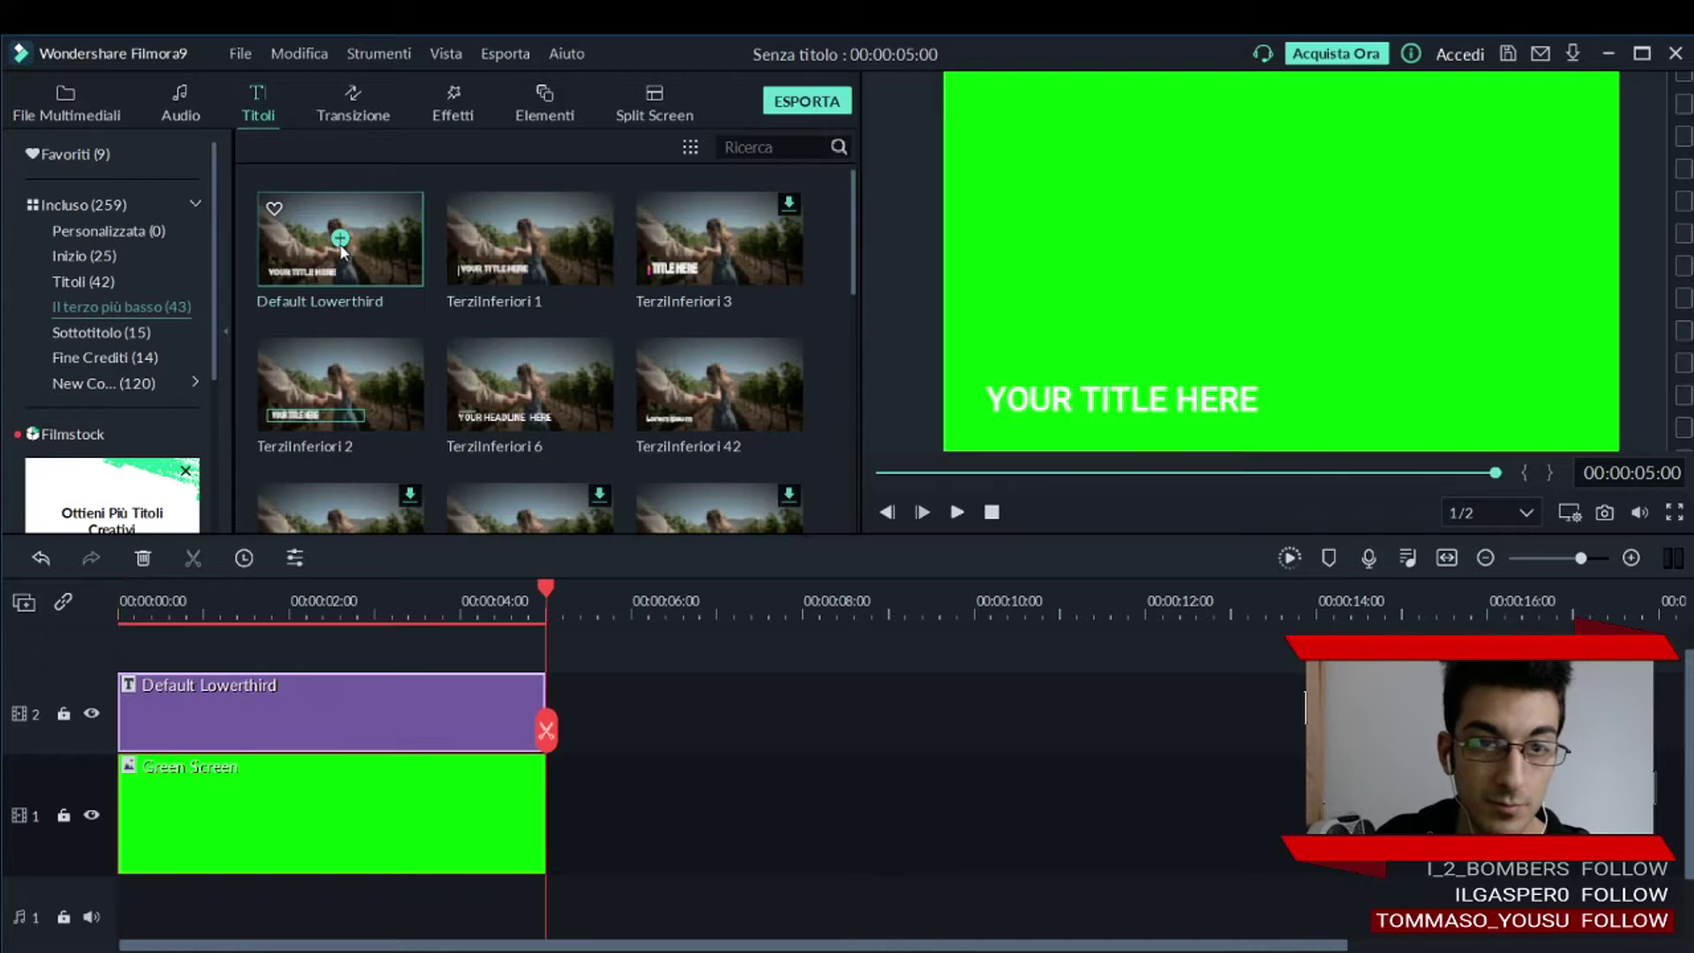
{"action": "left_click", "coordinate": [955, 511]}
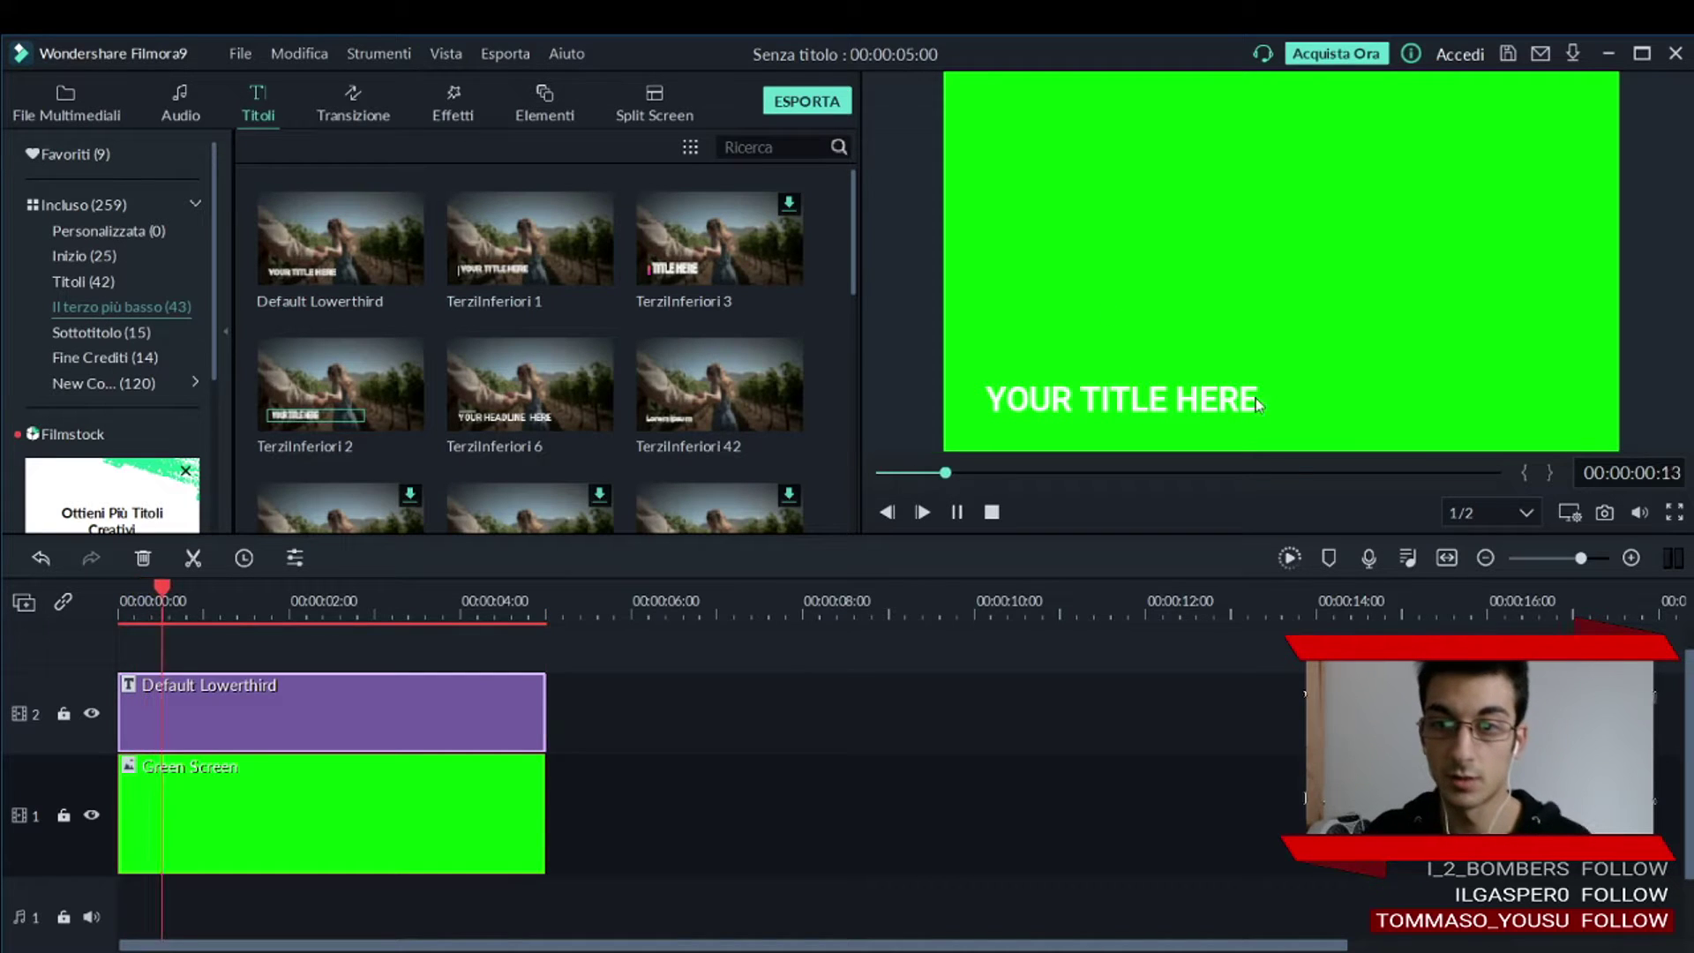
{"action": "left_click", "coordinate": [954, 513]}
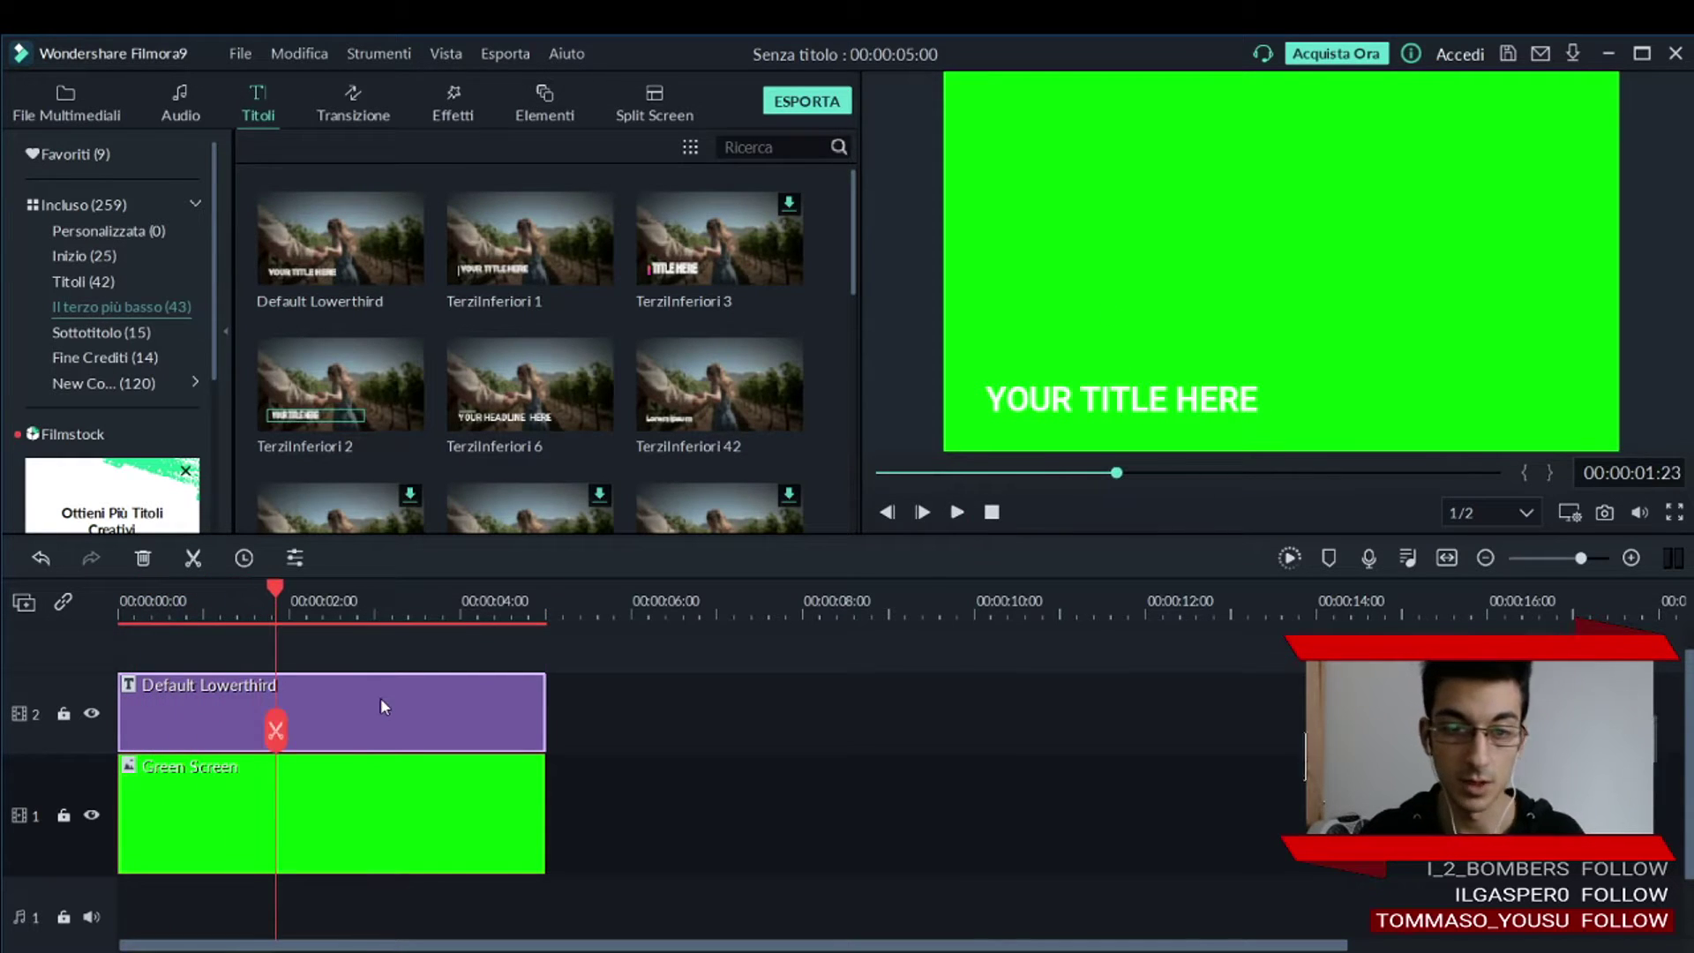
Replace Default Lowerthird on video track 2 with the TerziInferiori 2 title and play its animation.
{"action": "key", "text": "Delete"}
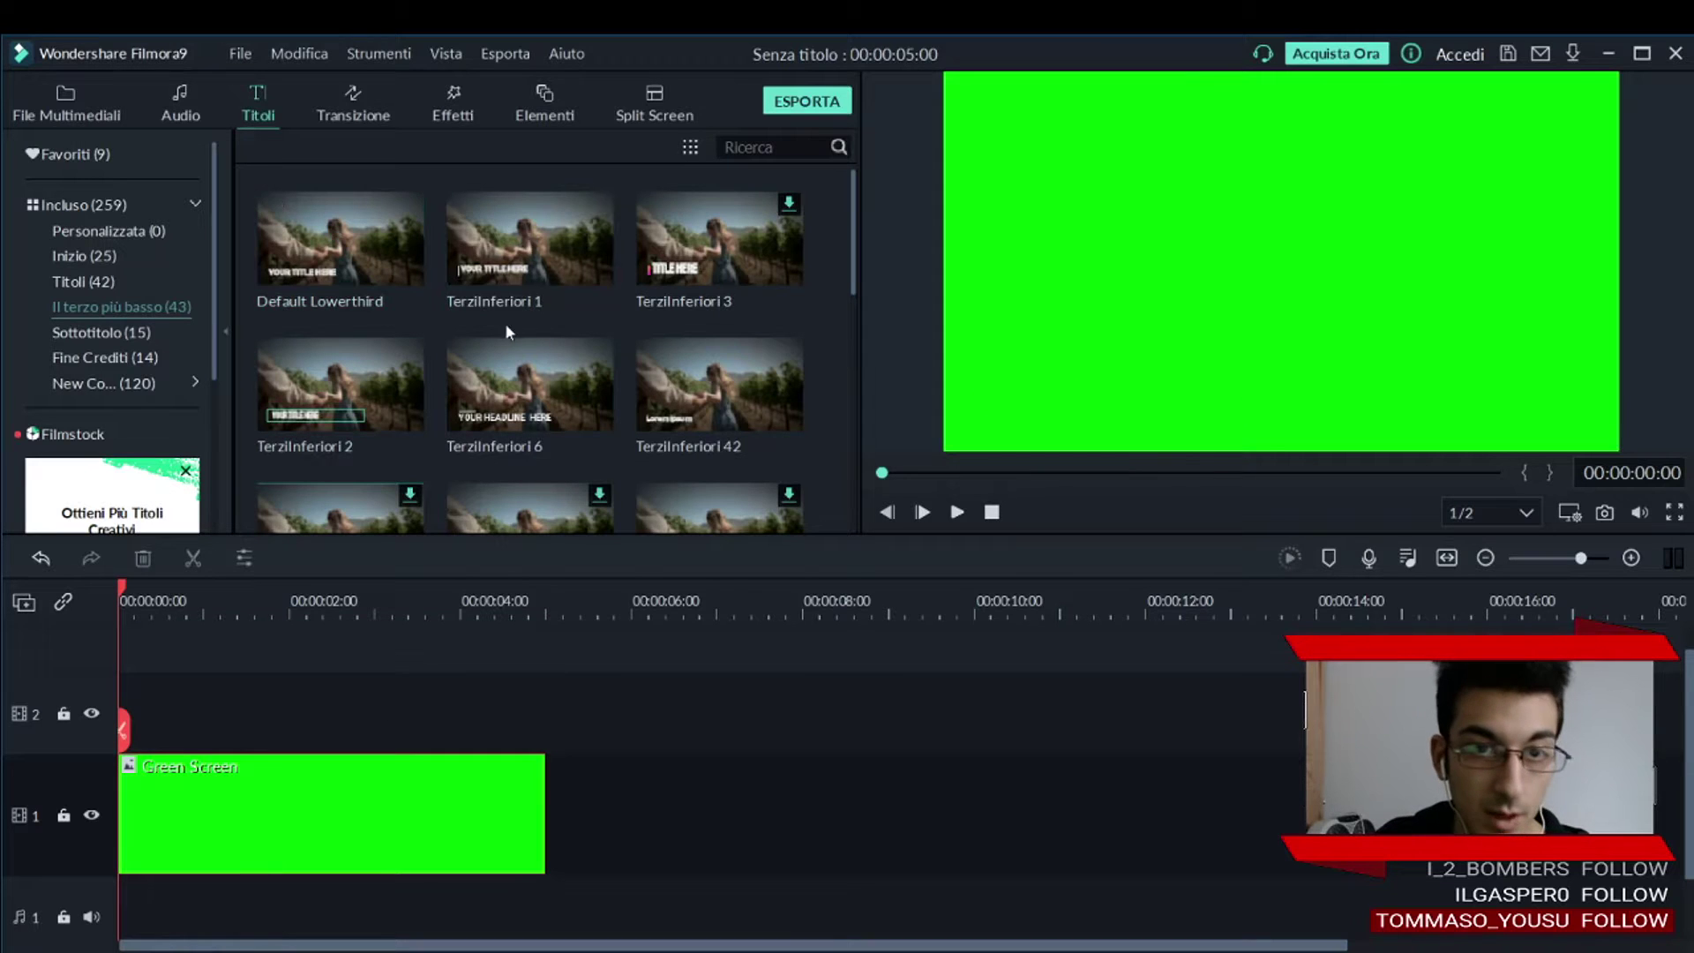
{"action": "left_click", "coordinate": [340, 384]}
{"action": "left_click", "coordinate": [957, 513]}
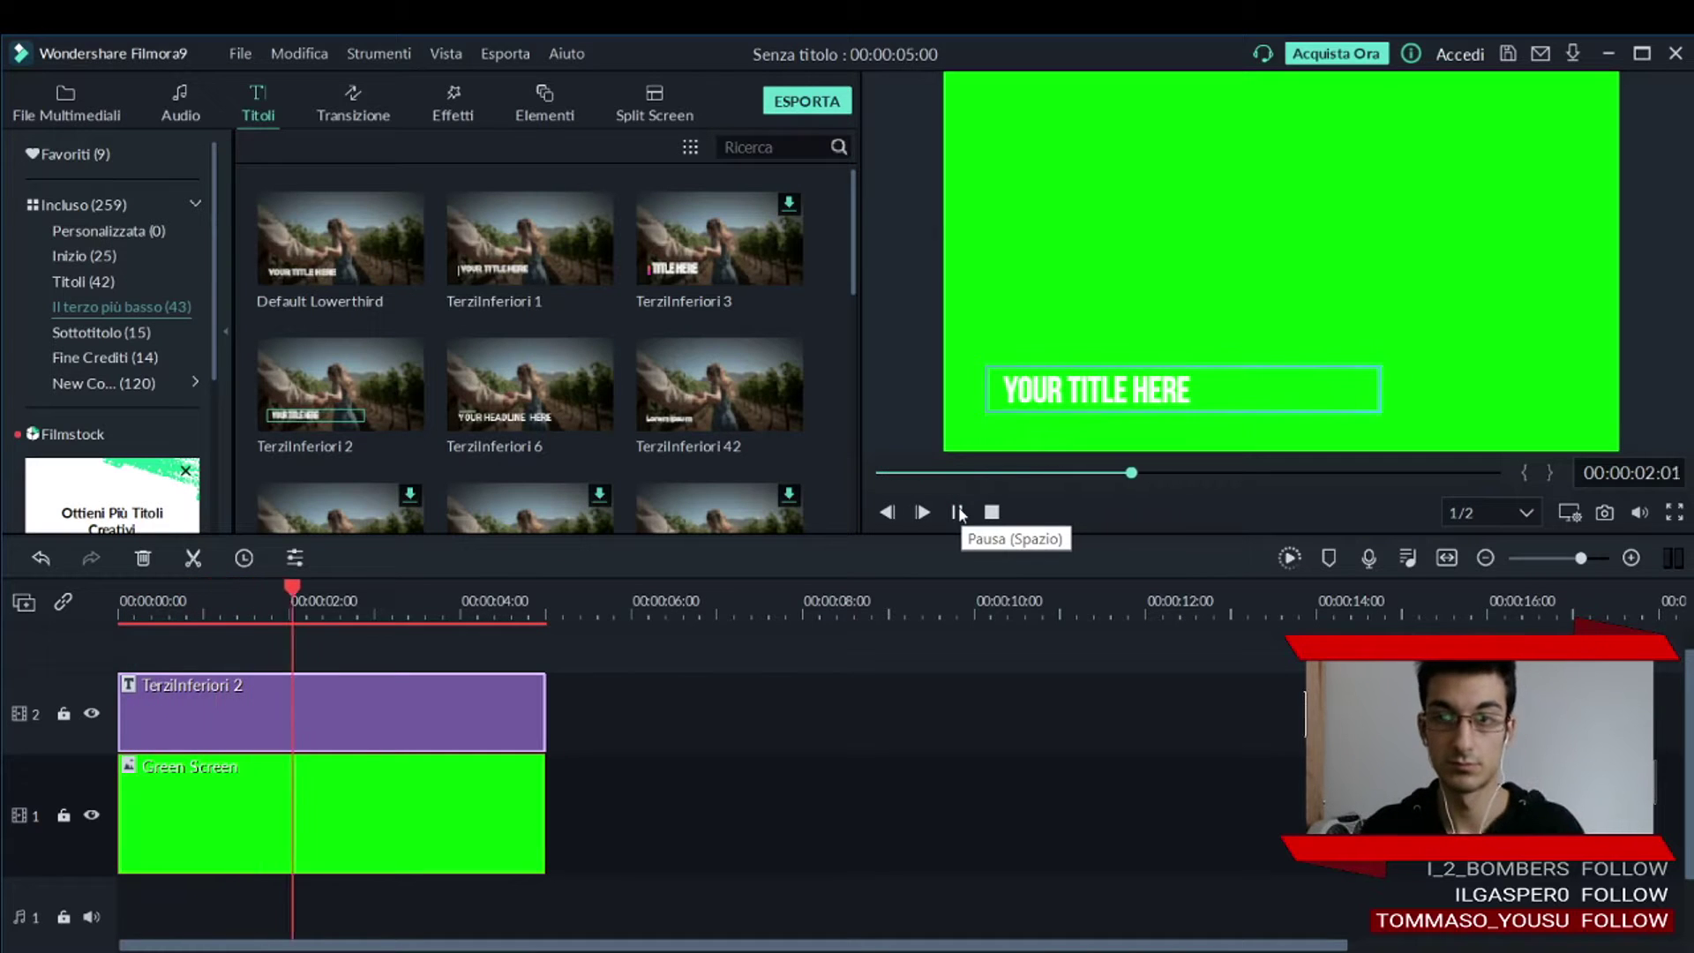
{"action": "left_click", "coordinate": [958, 512]}
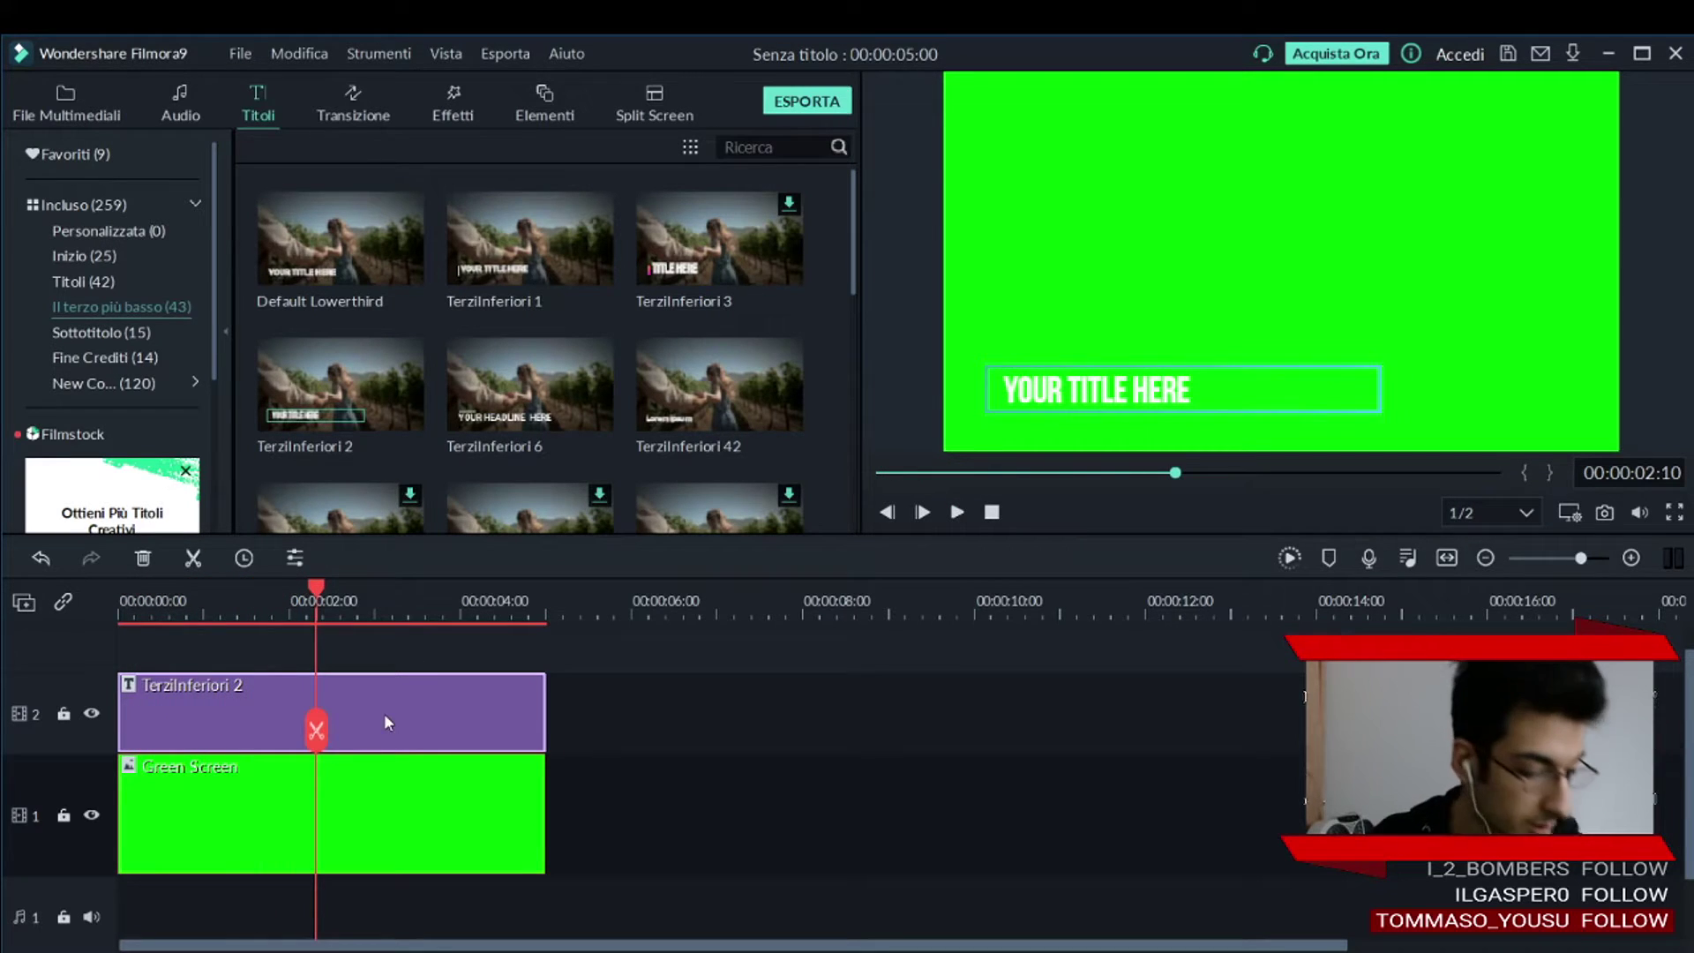
Delete the TerziInferiori 2 title and the Green Screen clip from the timeline.
{"action": "key", "text": "Delete"}
{"action": "left_click", "coordinate": [287, 821]}
{"action": "key", "text": "Delete"}
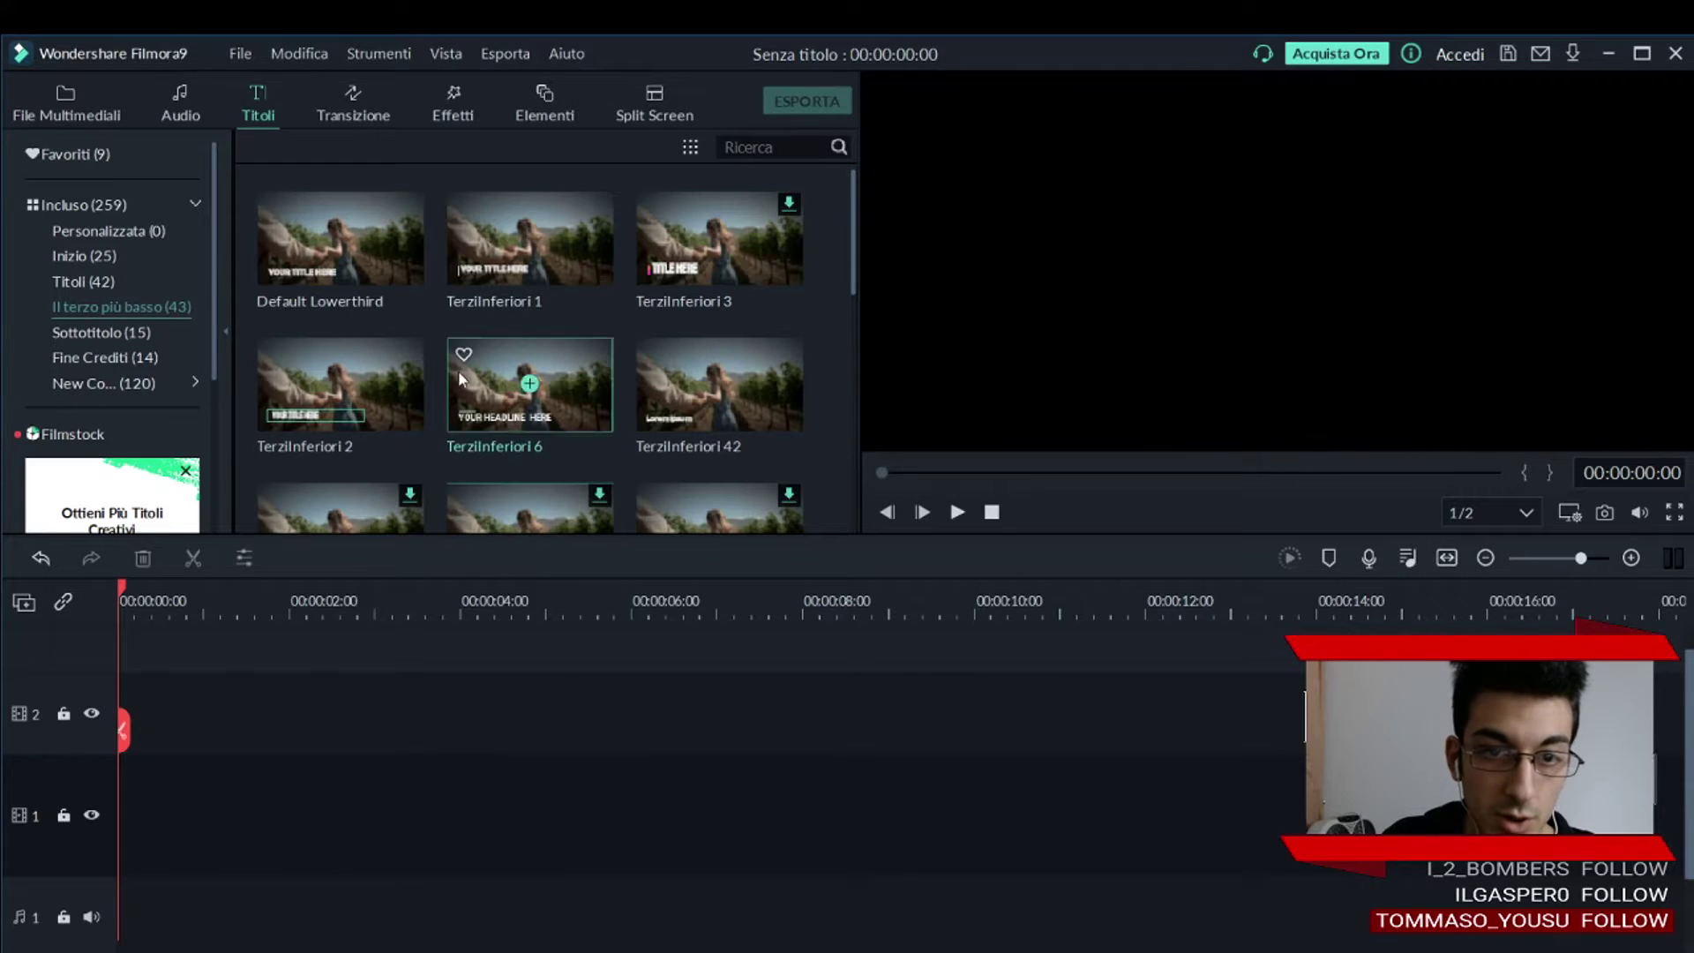
Try the TerziInferiori 20 lower third on video track 1, playing it from the start, and delete it from the timeline.
{"action": "scroll", "coordinate": [635, 406], "scroll_direction": "down", "scroll_amount": 5}
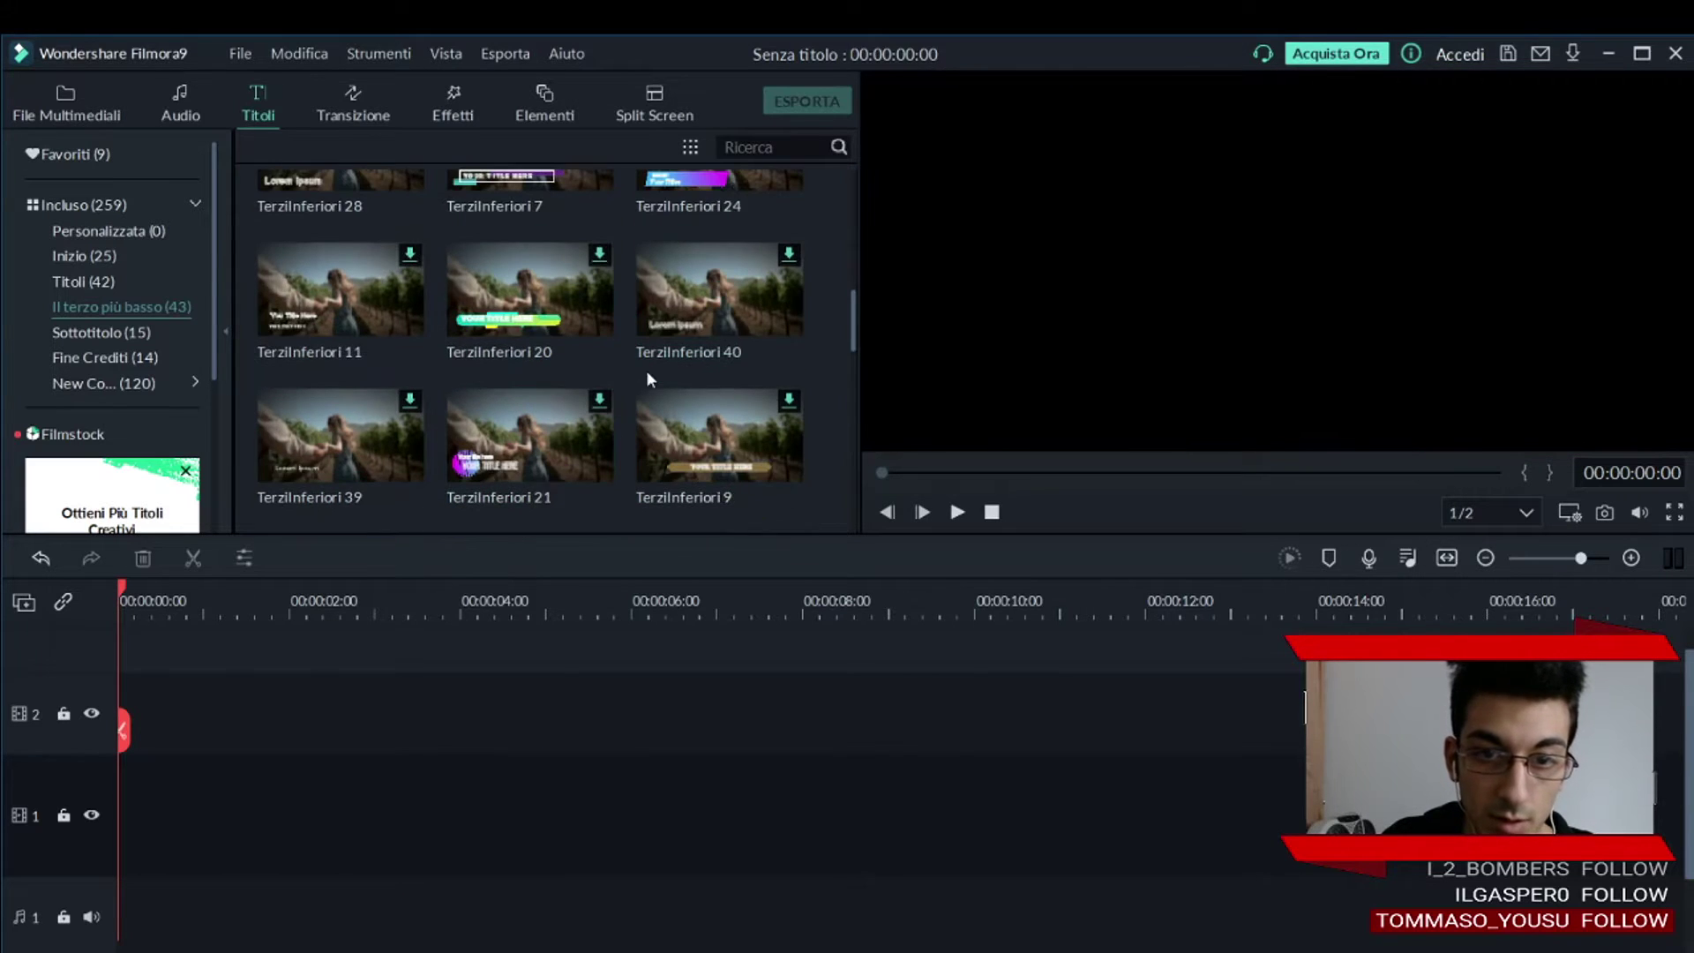
{"action": "left_click", "coordinate": [529, 295]}
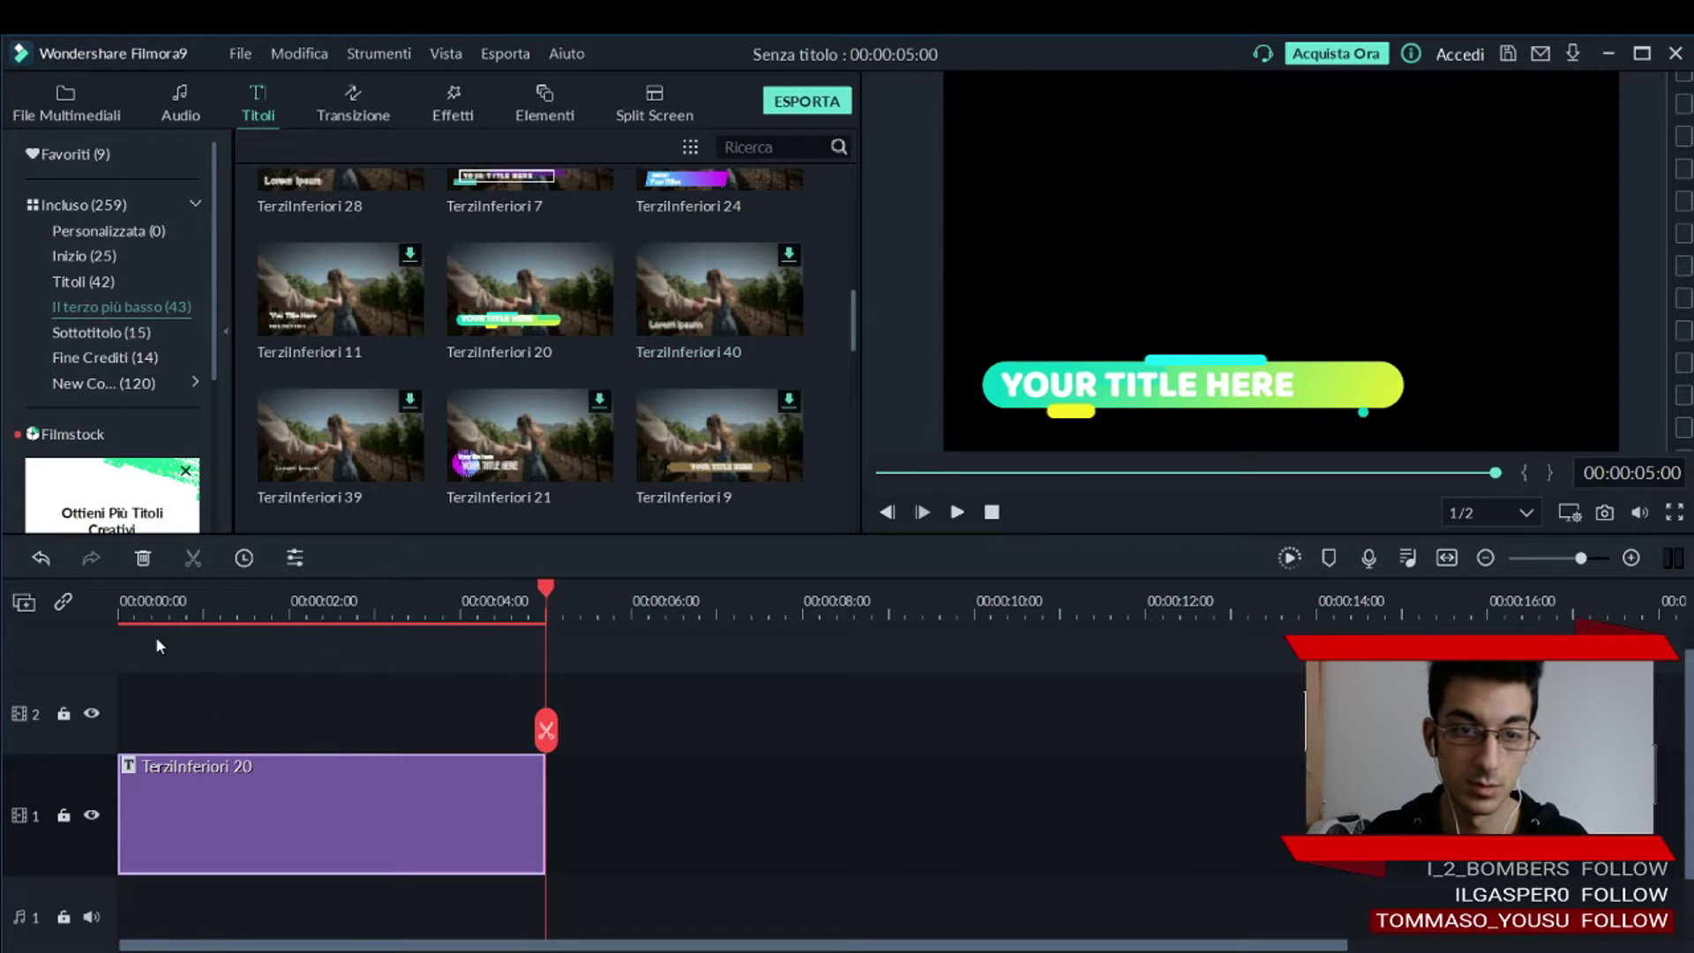
{"action": "left_click", "coordinate": [122, 600]}
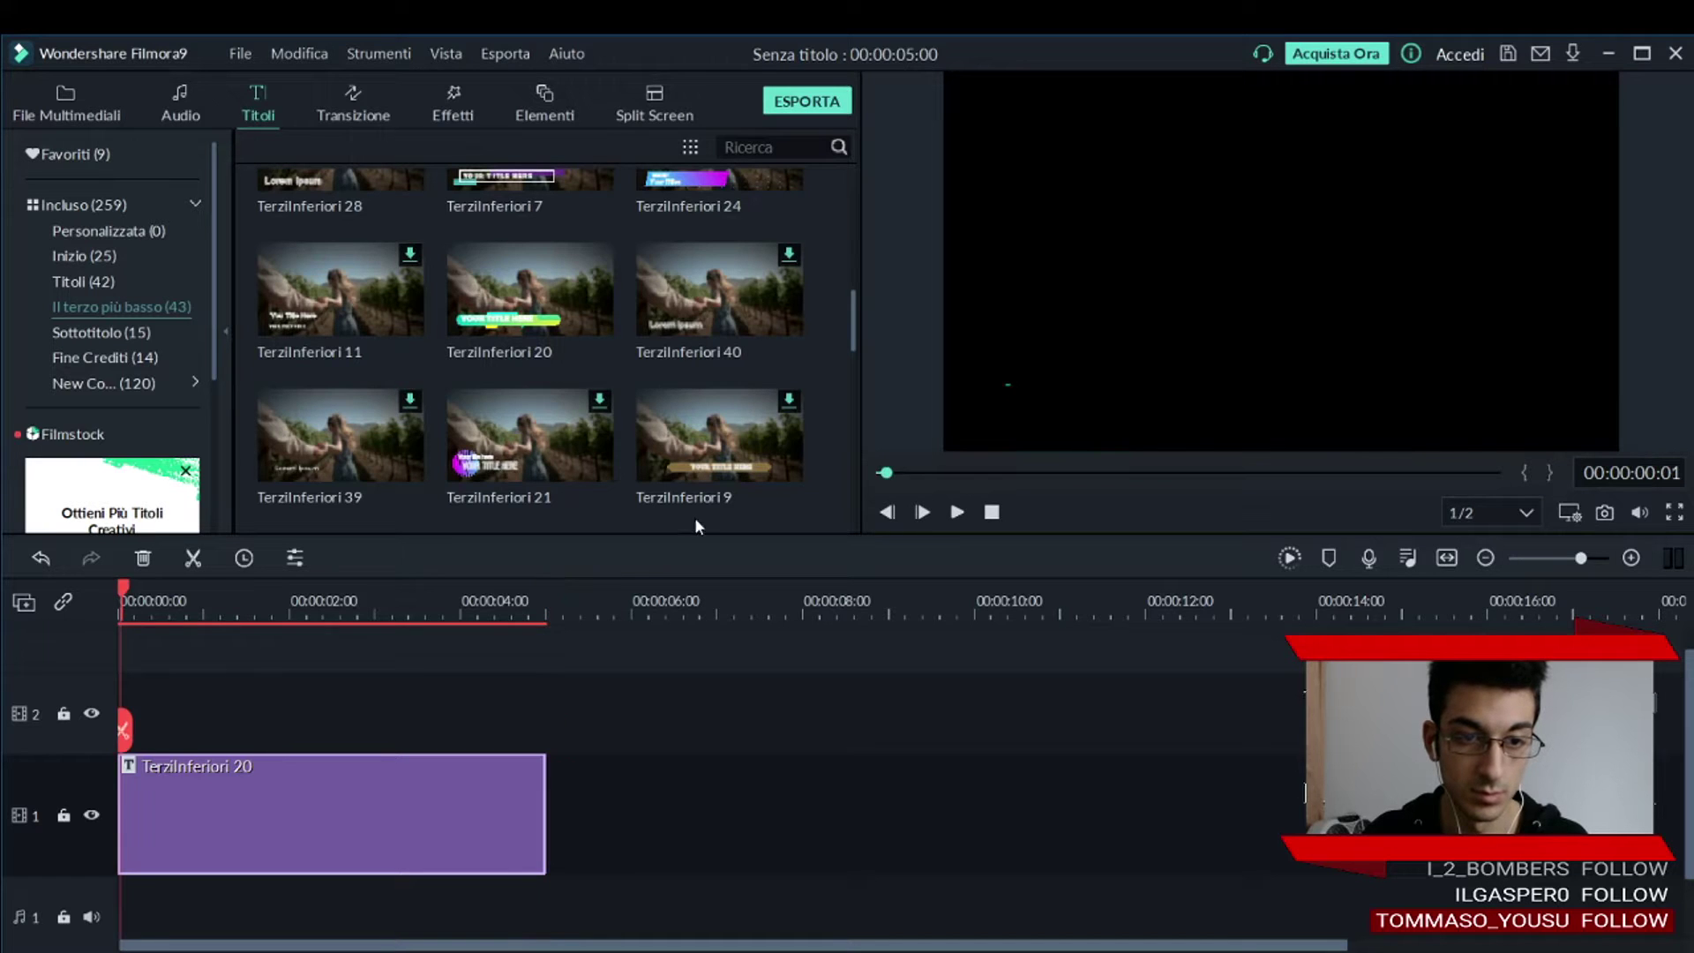
{"action": "left_click", "coordinate": [957, 511]}
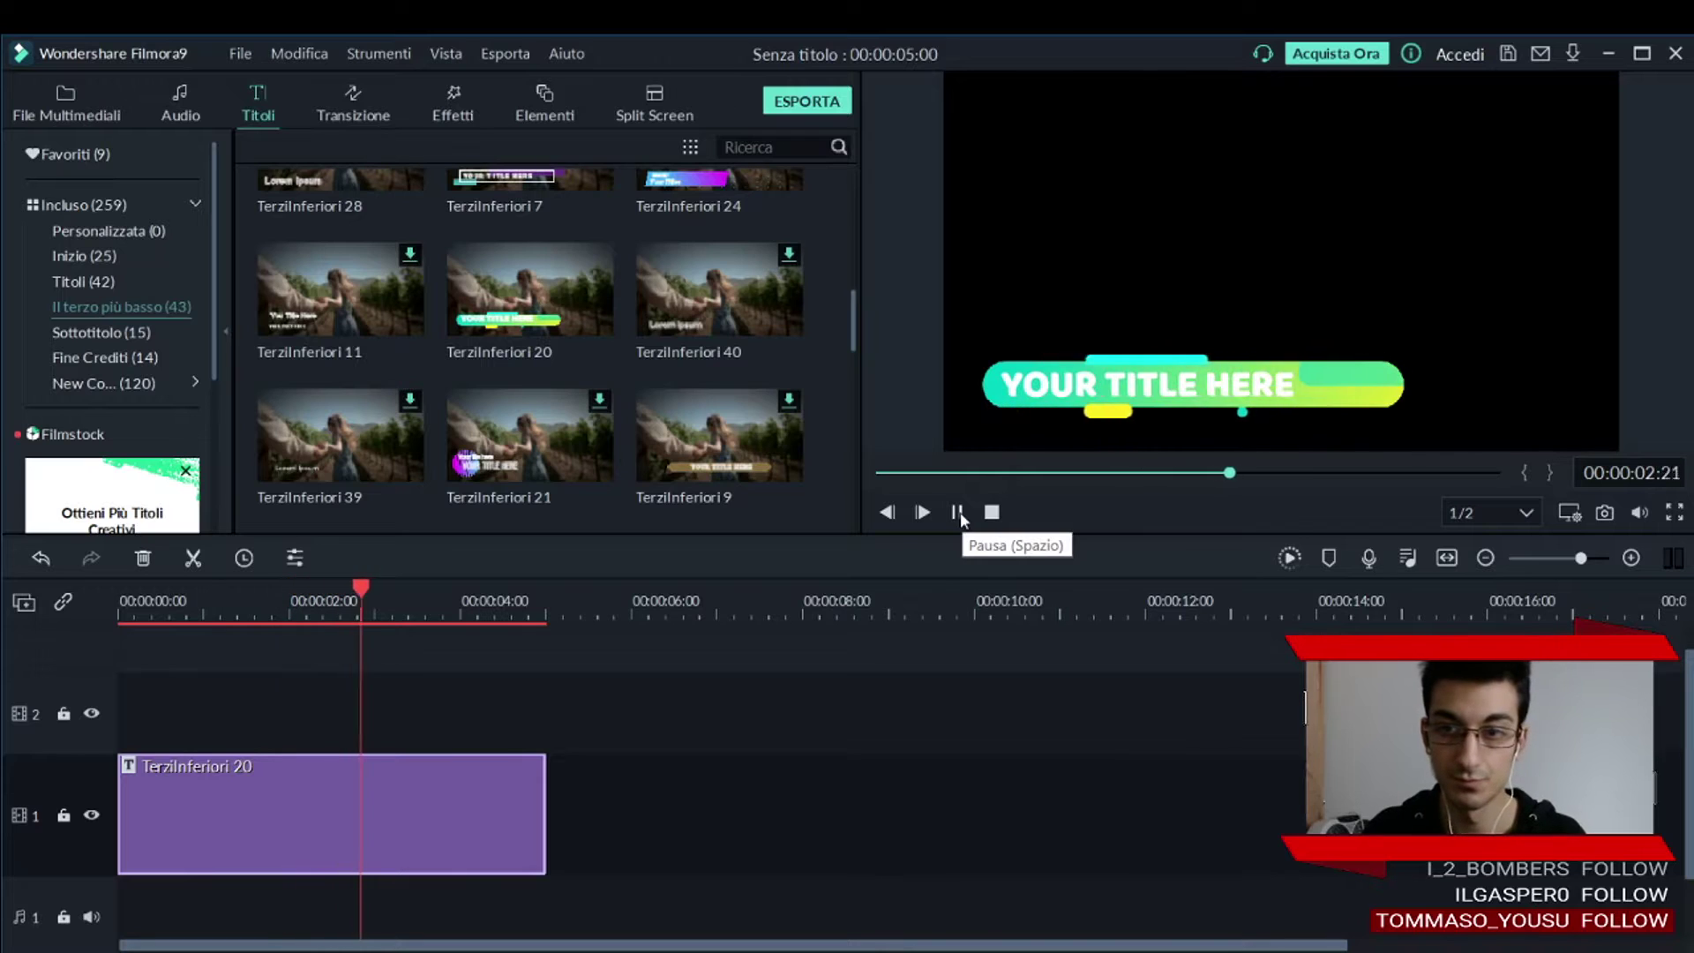
{"action": "left_click", "coordinate": [958, 513]}
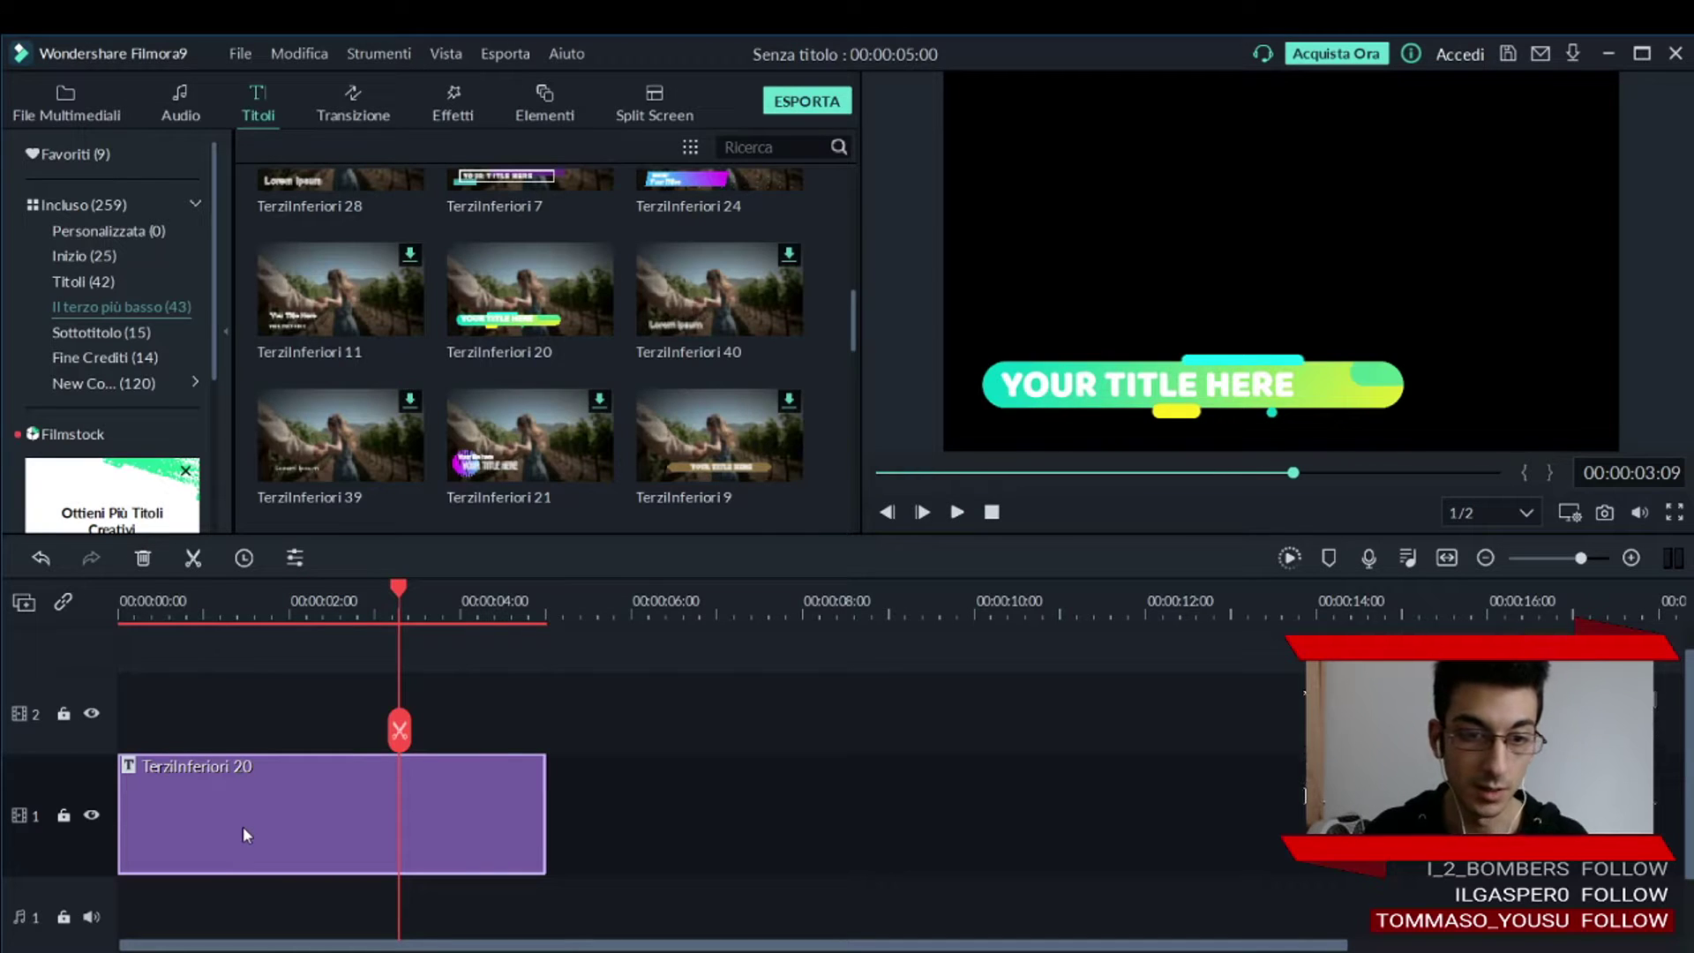
{"action": "key", "text": "Delete"}
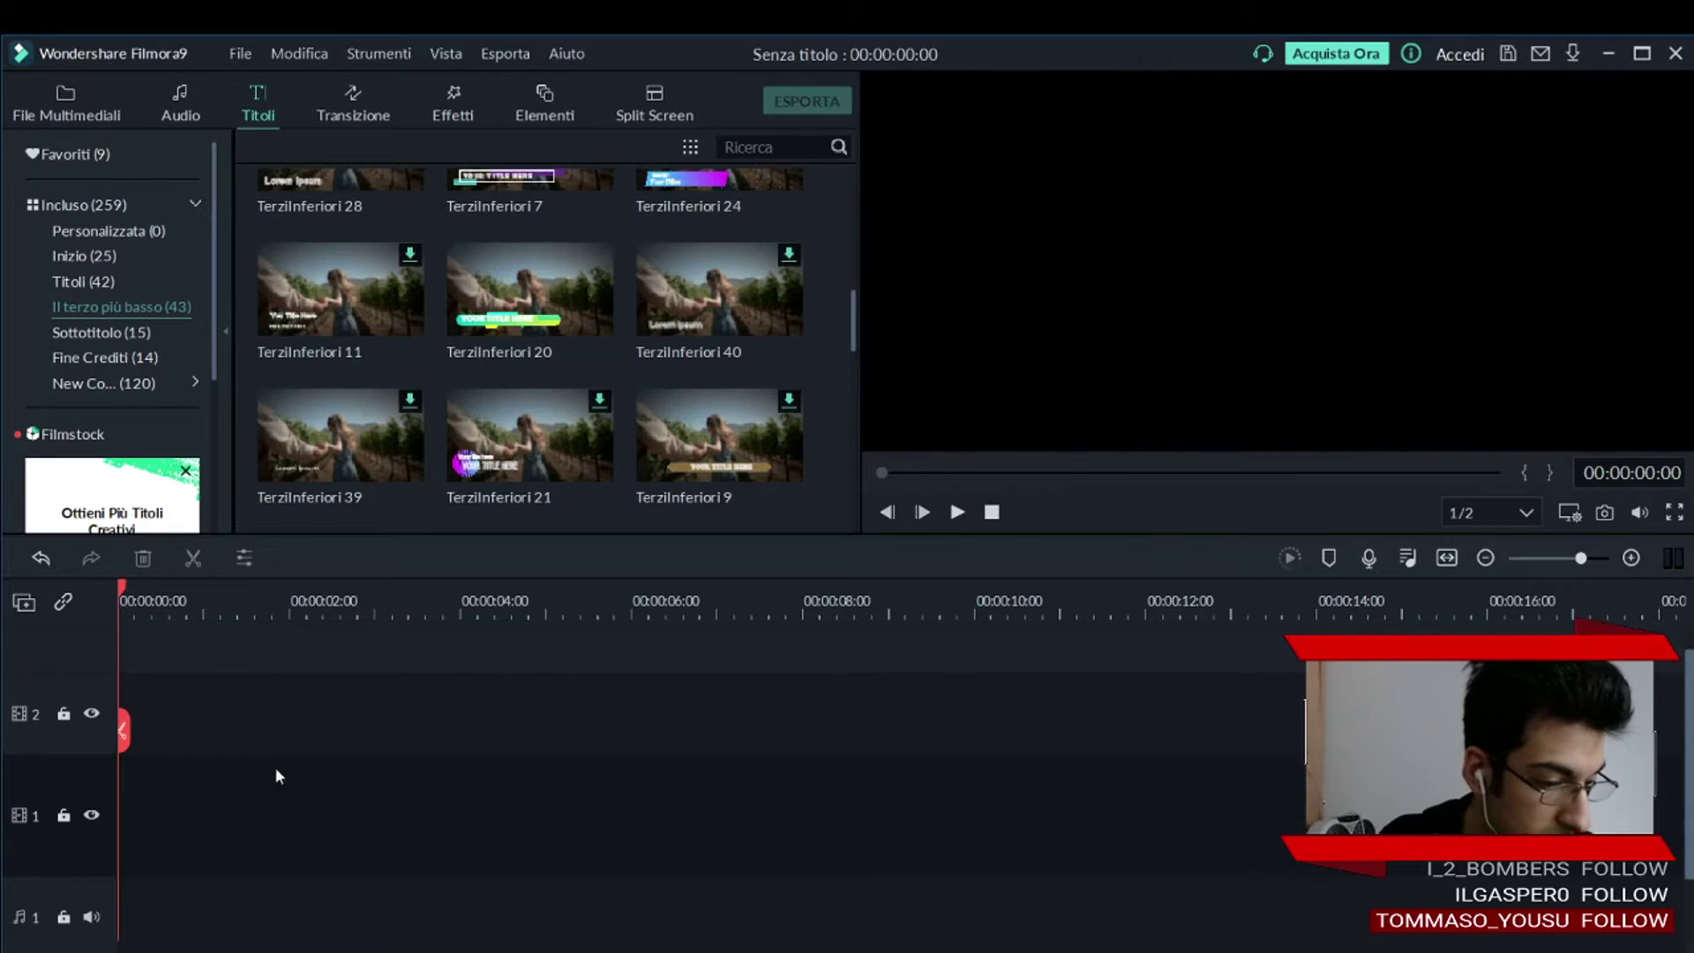
{"action": "left_click", "coordinate": [547, 300]}
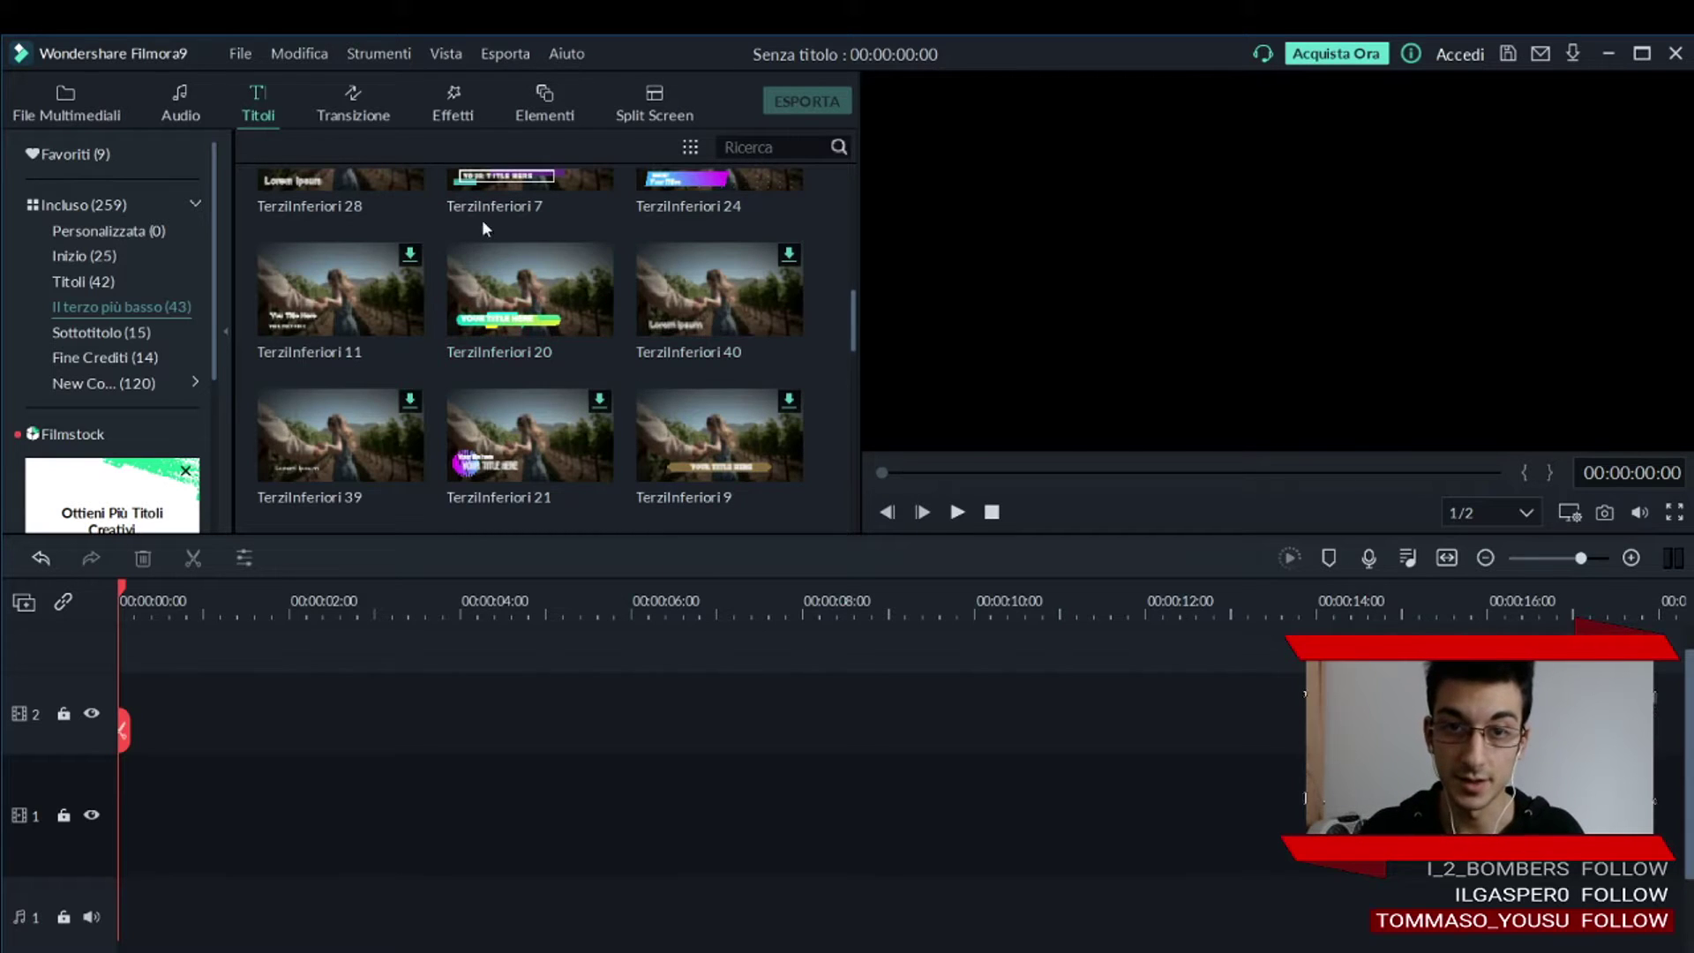
Place the TerziInferiori 6 title, swap it for TerziInferiori 1 on video track 1, and open its advanced text editor.
{"action": "scroll", "coordinate": [575, 309], "scroll_direction": "up", "scroll_amount": 5}
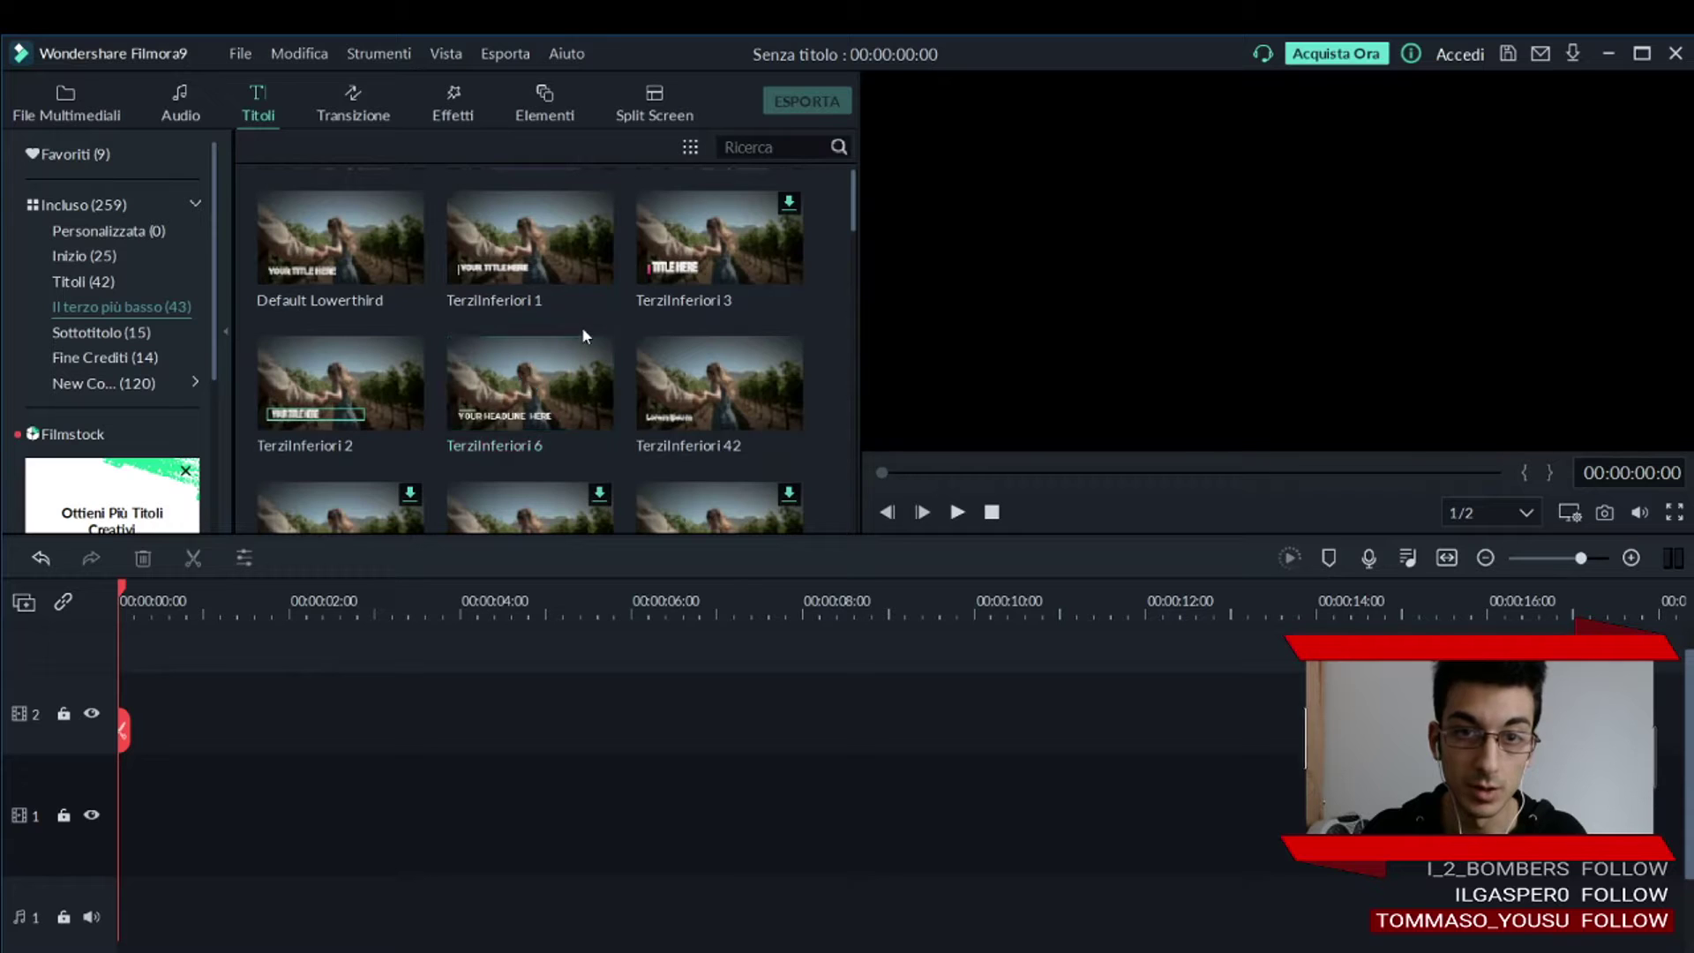
{"action": "left_click", "coordinate": [530, 383]}
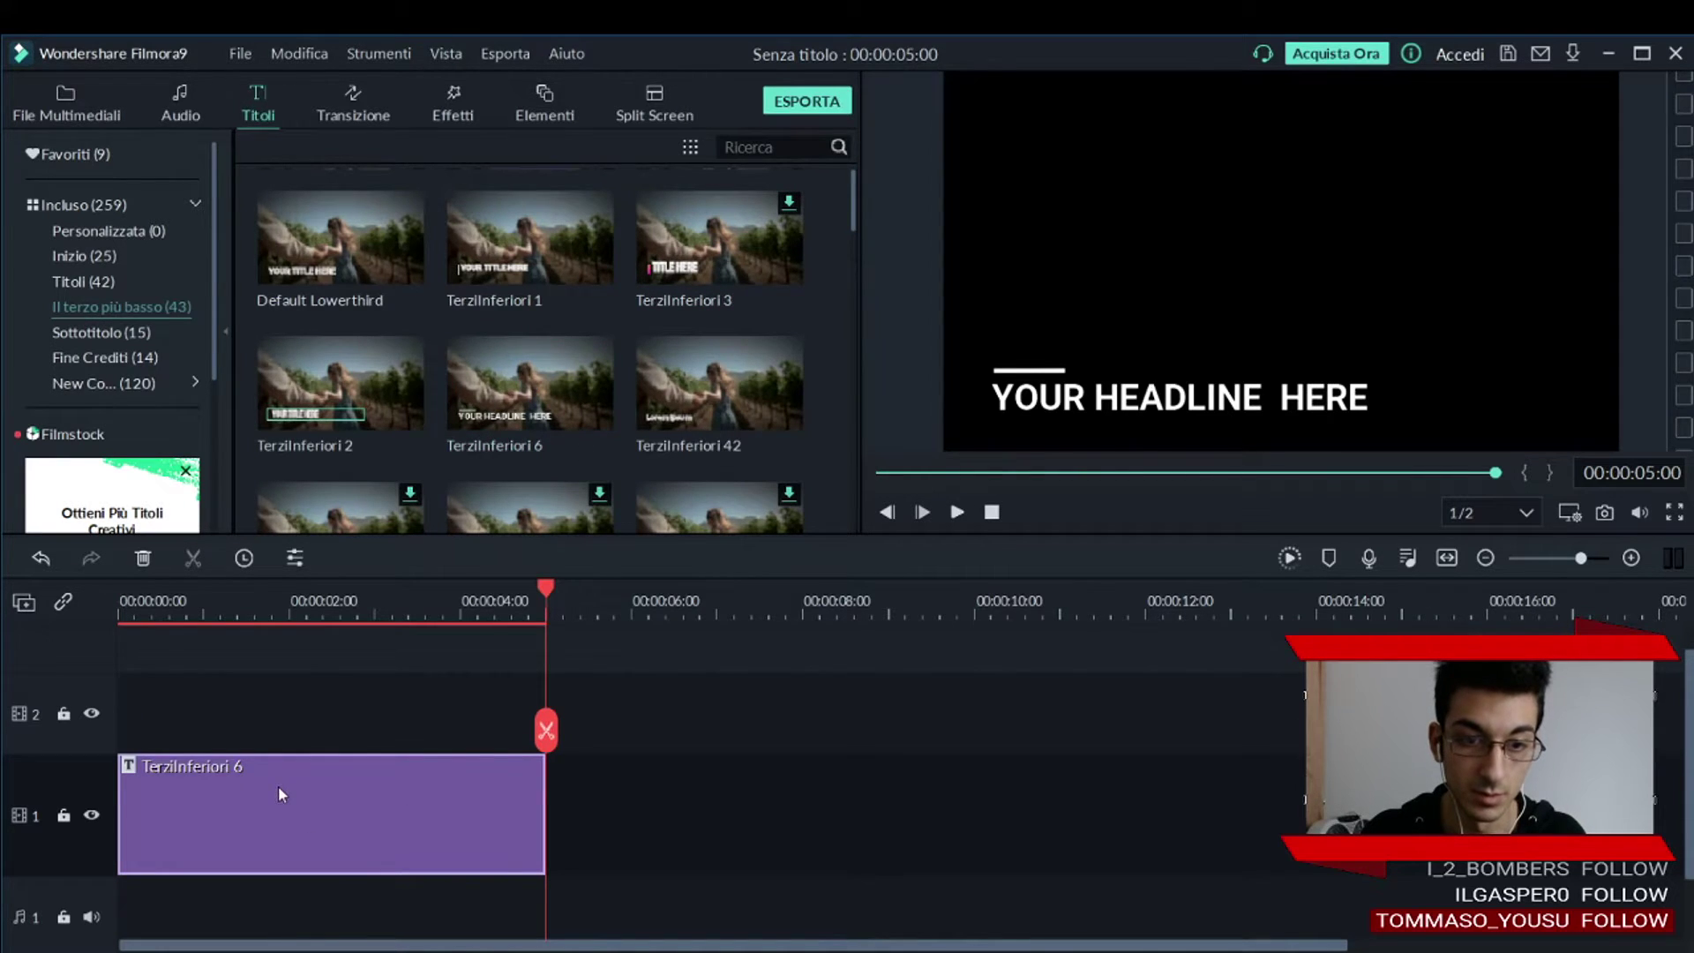
{"action": "double_click", "coordinate": [278, 785]}
{"action": "left_click", "coordinate": [643, 499]}
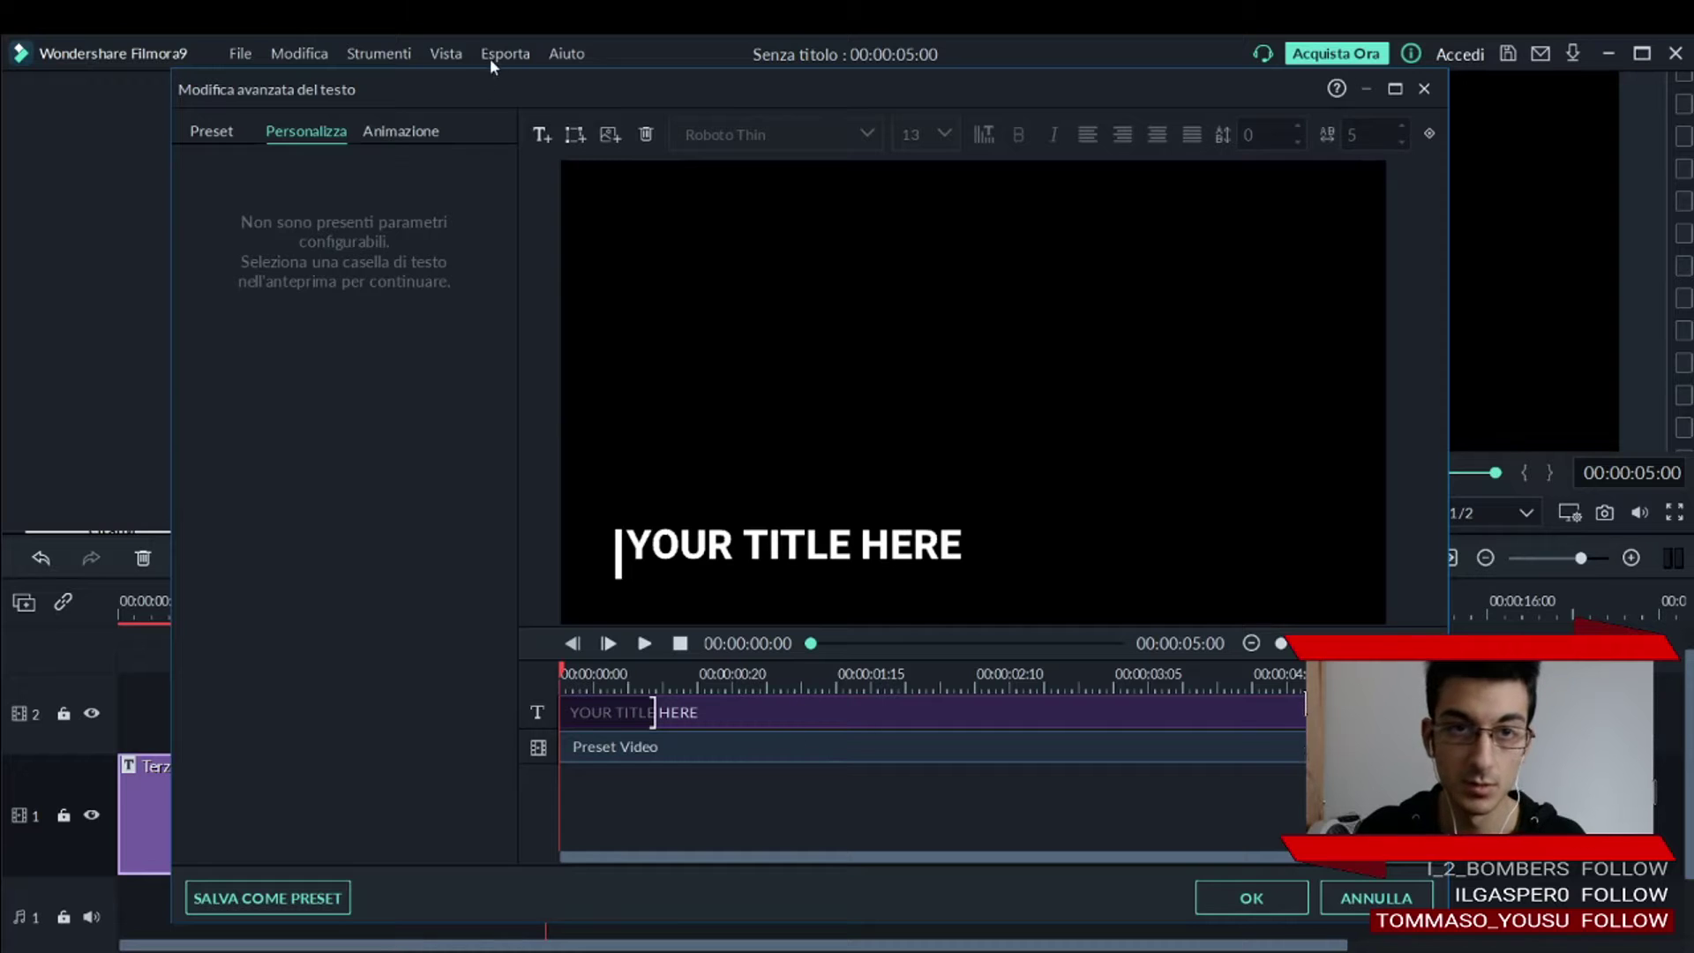
Look through the text style presets, customization settings and text animations available for the title.
{"action": "left_click", "coordinate": [246, 129]}
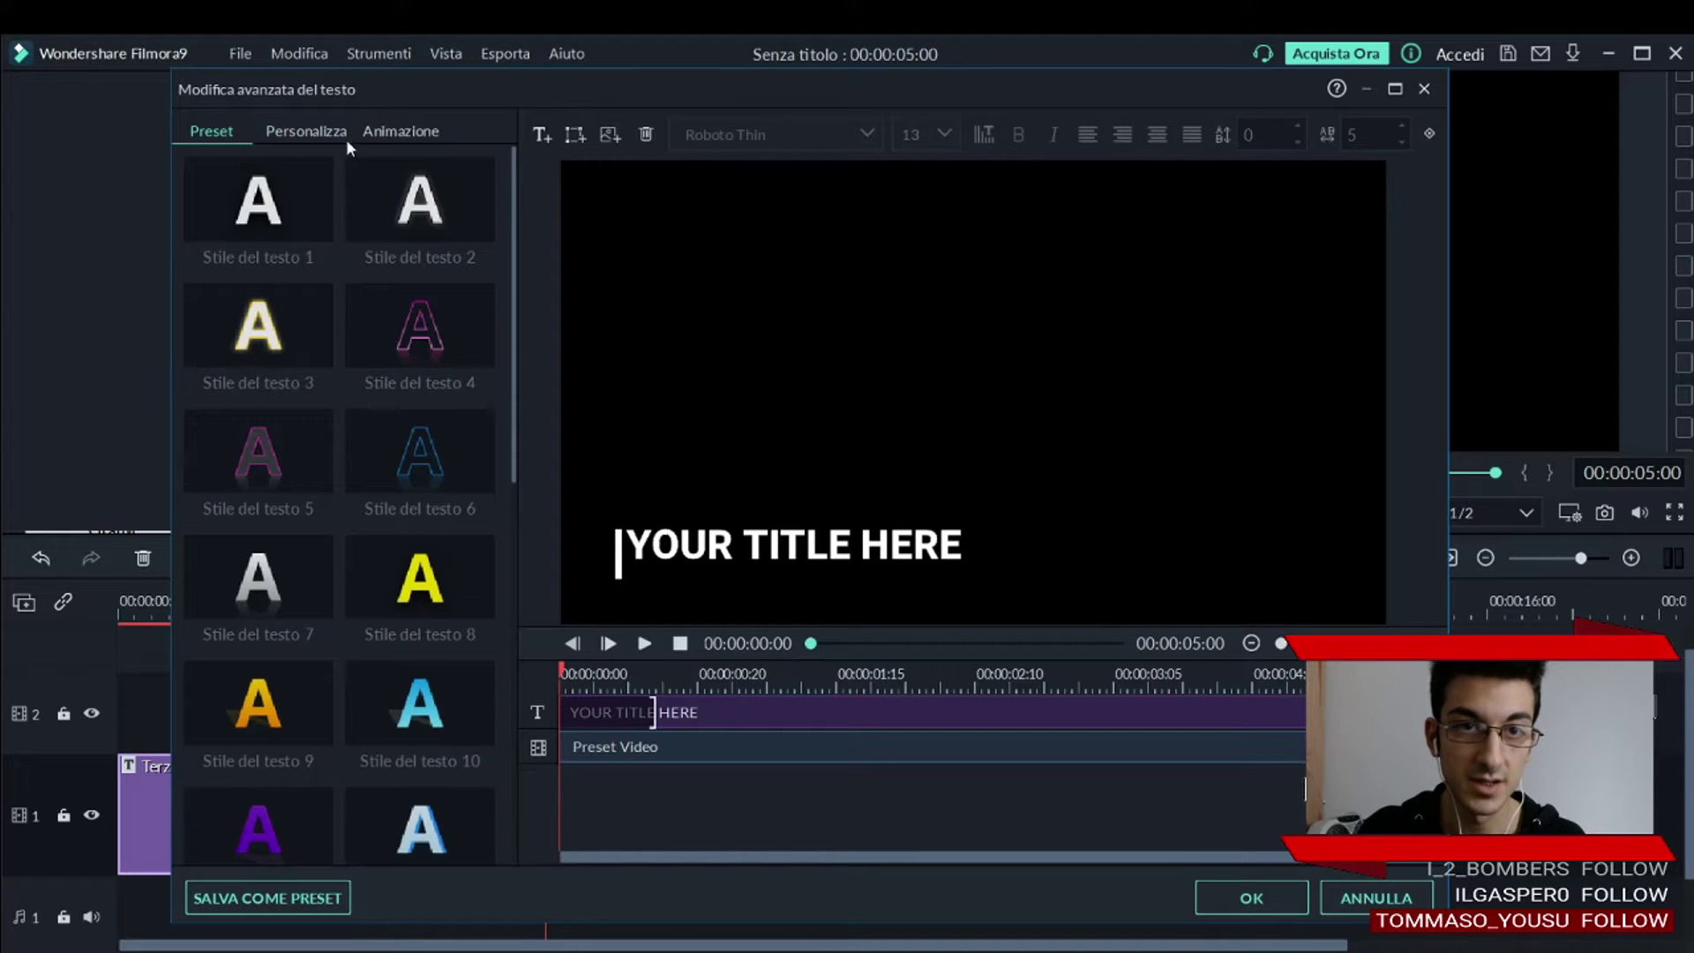
{"action": "left_click", "coordinate": [318, 128]}
{"action": "left_click", "coordinate": [389, 128]}
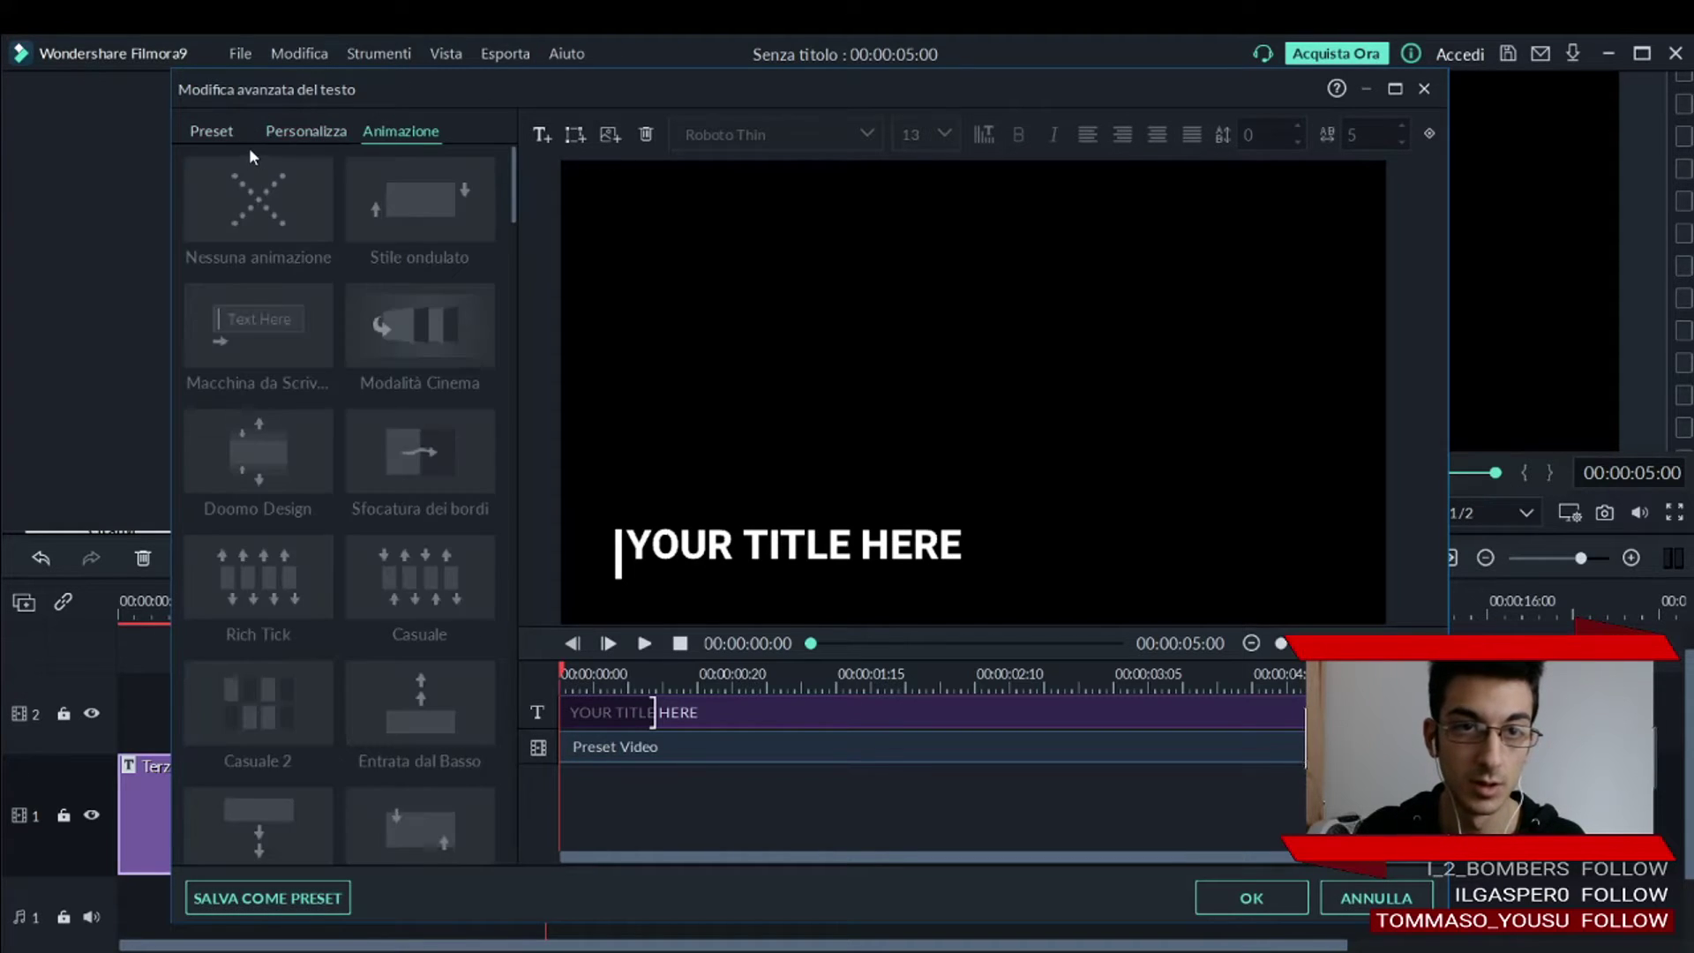
{"action": "left_click", "coordinate": [233, 139]}
{"action": "scroll", "coordinate": [337, 434], "scroll_direction": "down", "scroll_amount": 5}
{"action": "scroll", "coordinate": [339, 443], "scroll_direction": "up", "scroll_amount": 5}
{"action": "mouse_move", "coordinate": [432, 177]}
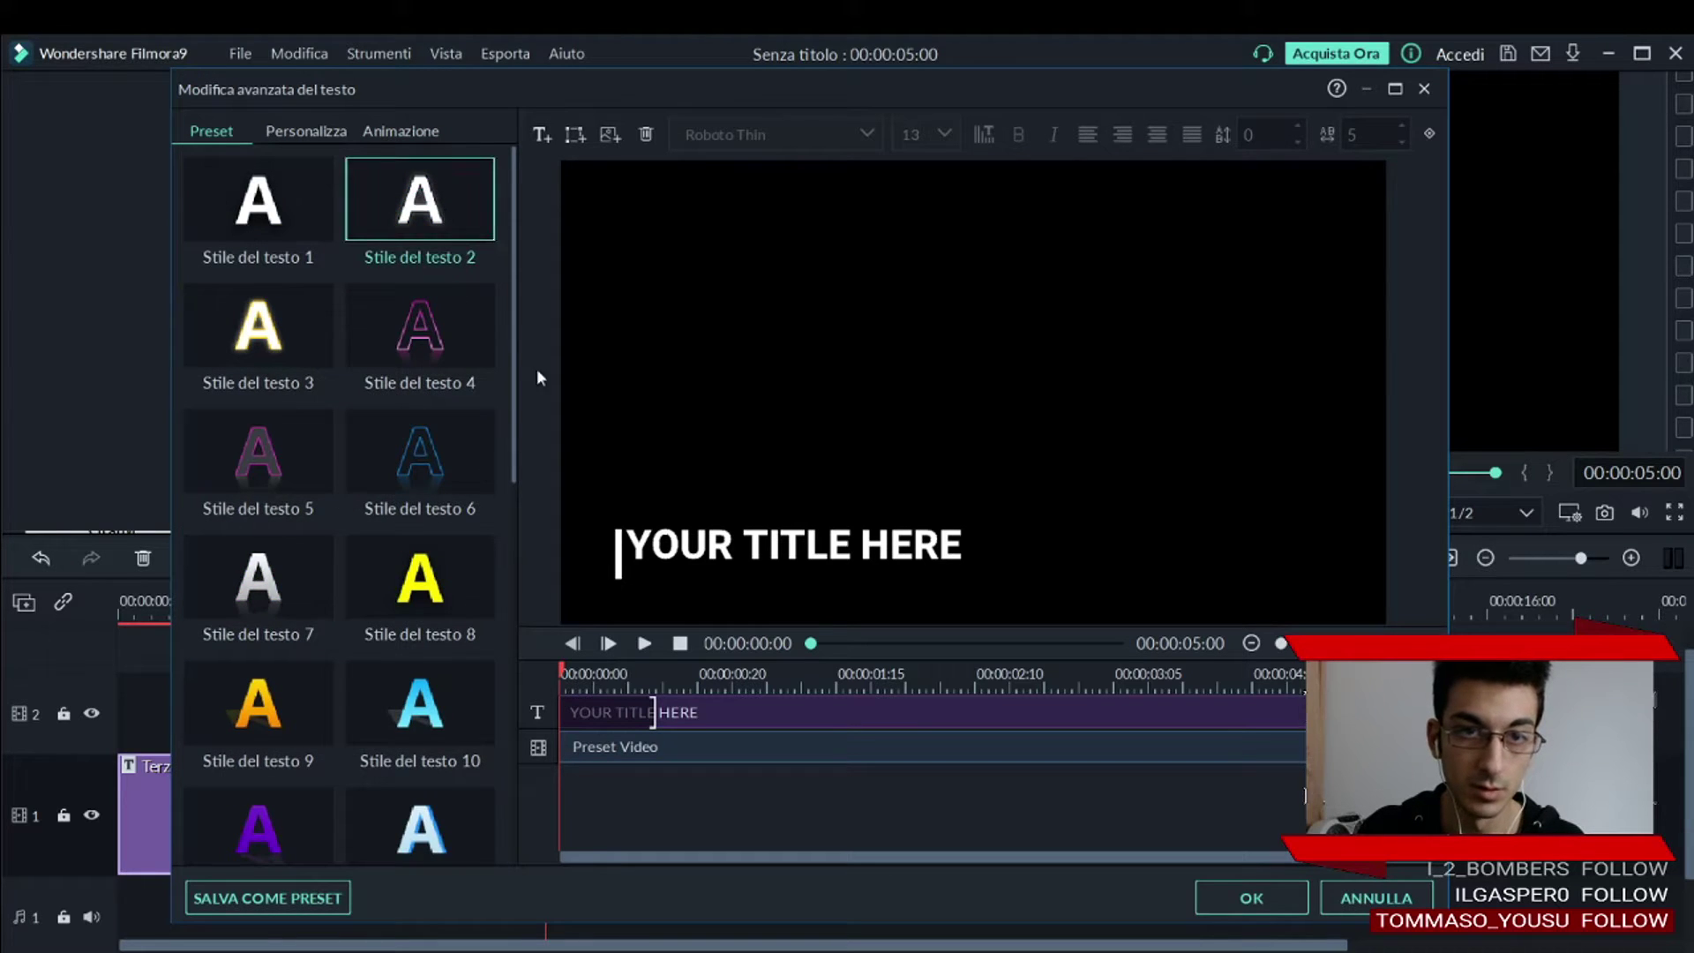
{"action": "left_click", "coordinate": [319, 134]}
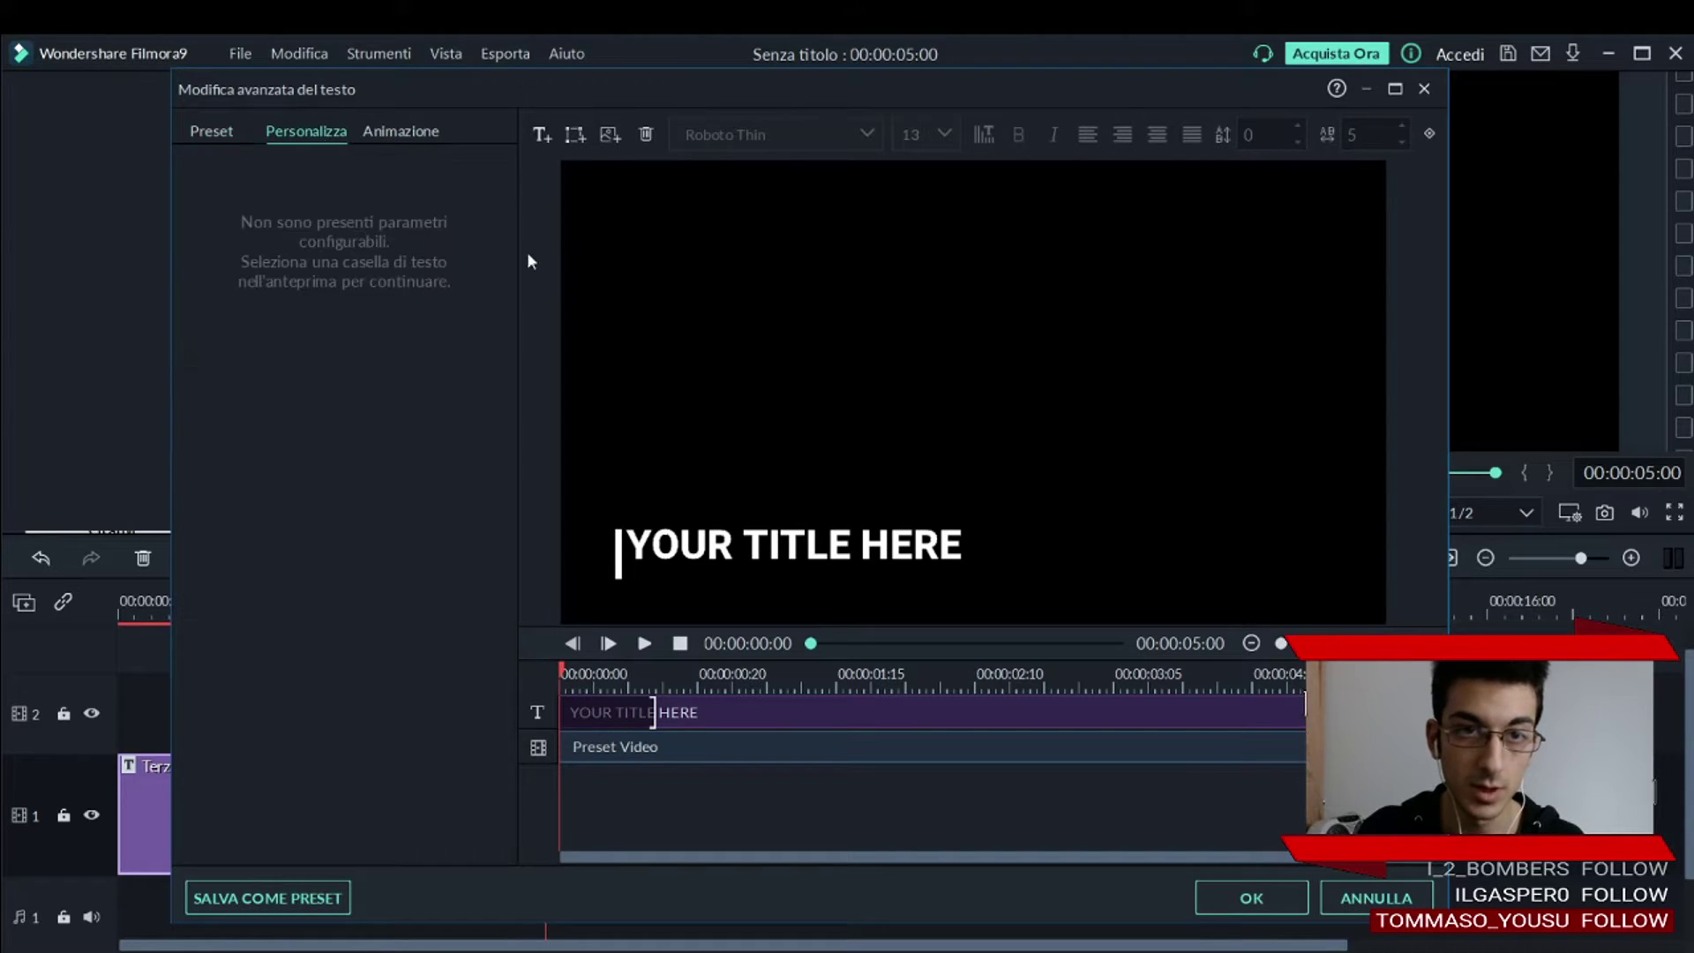
{"action": "left_click", "coordinate": [428, 131]}
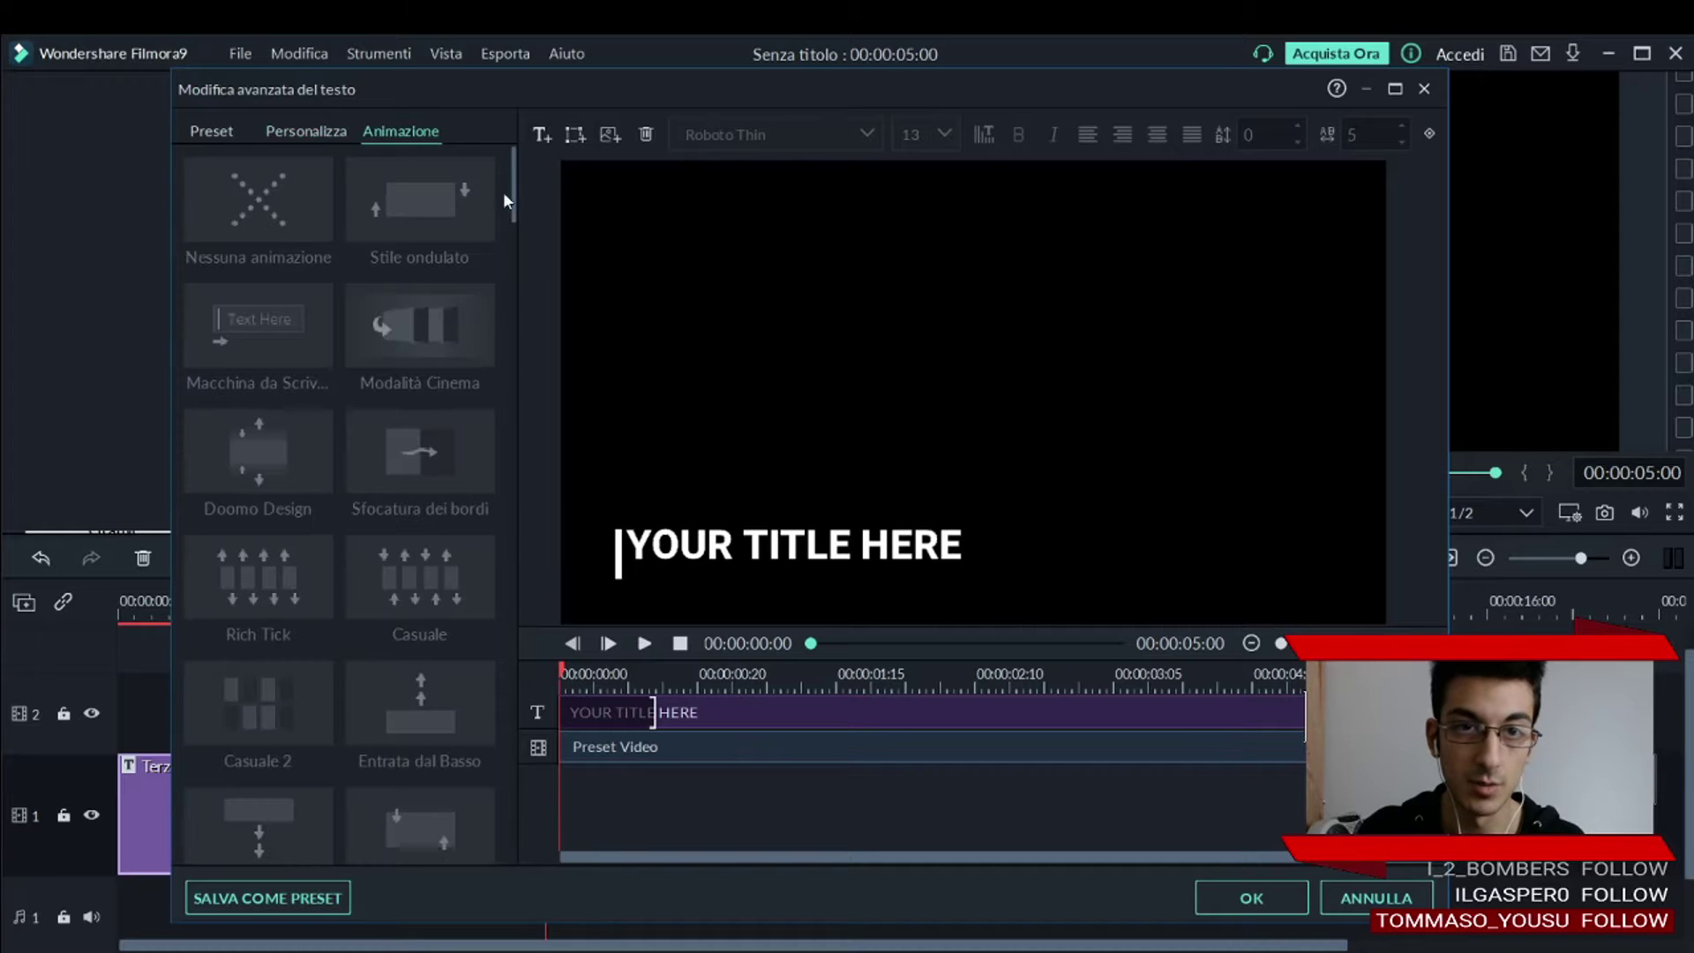
Apply the Macchina da Scrivere text animation to the YOUR TITLE HERE text.
{"action": "left_click", "coordinate": [694, 713]}
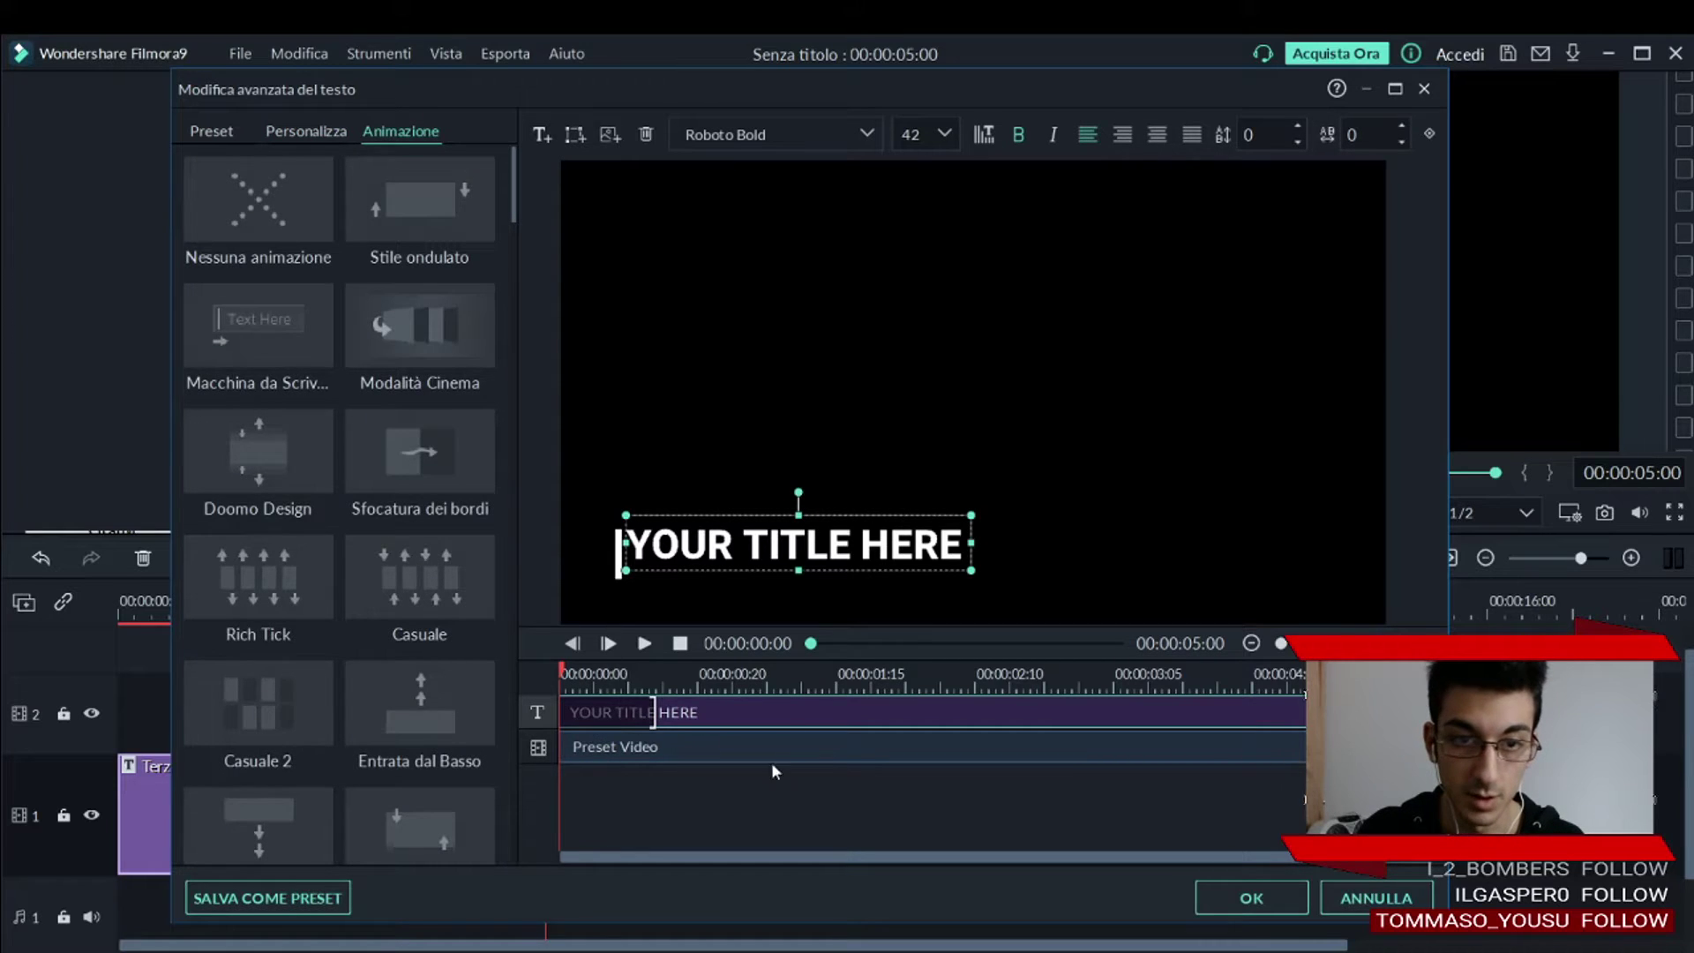
{"action": "left_click", "coordinate": [300, 327]}
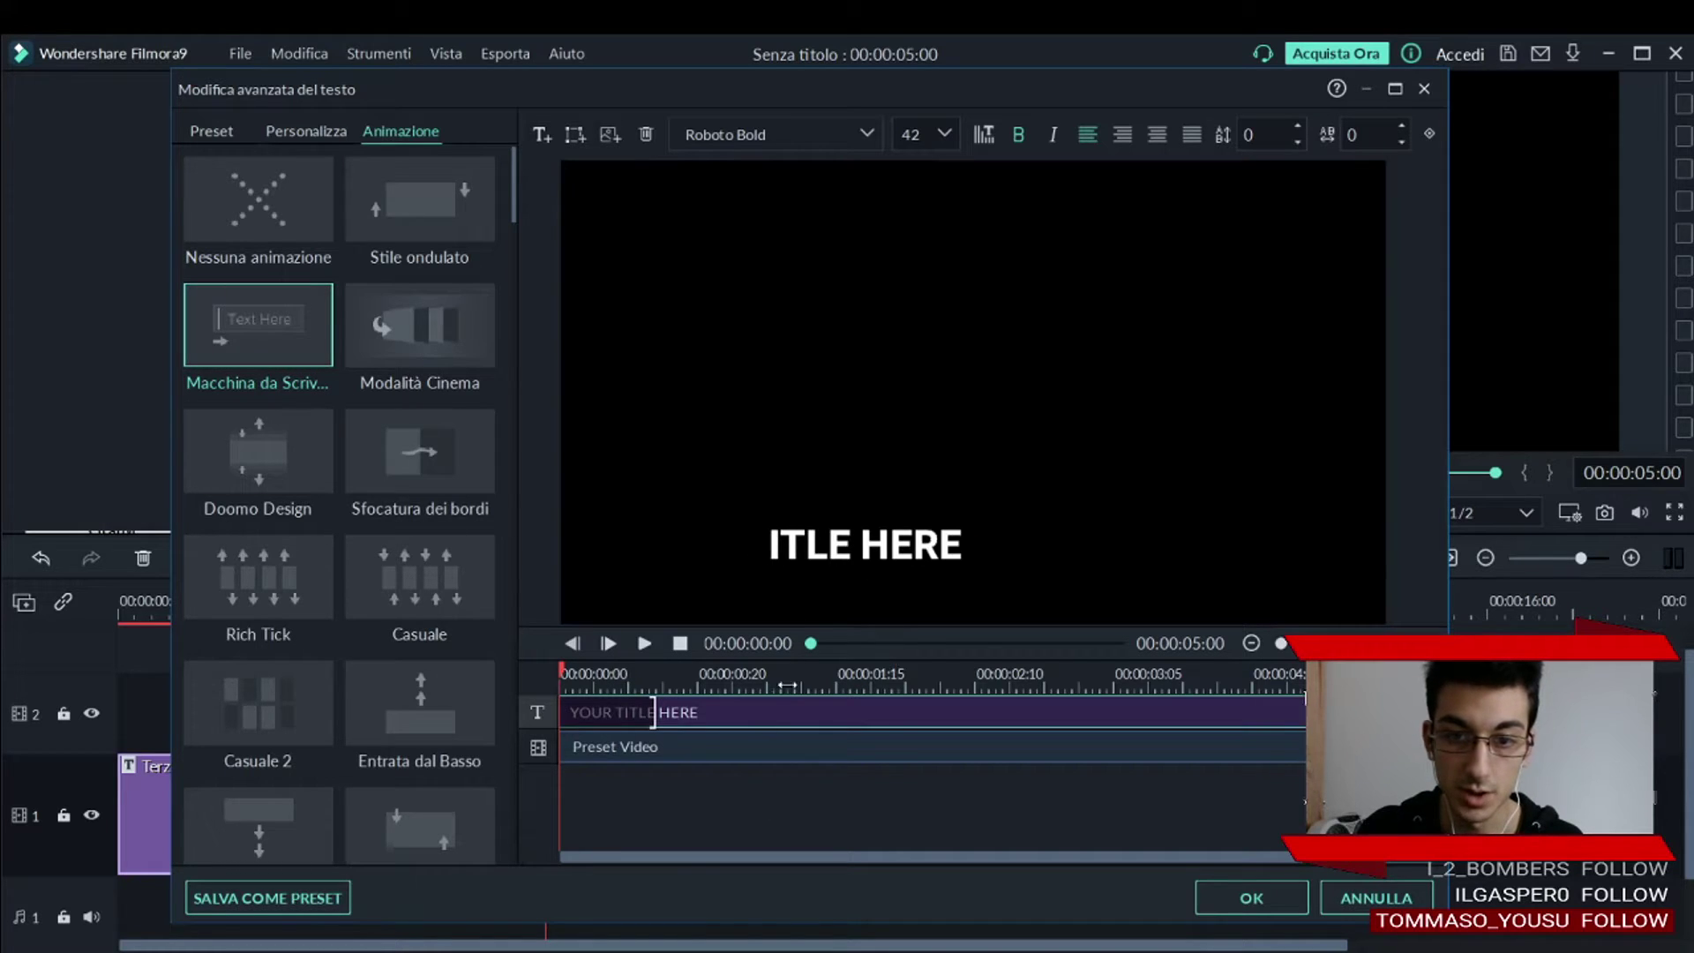
Set the title's font to Rockwell Nova Extra Bold Italic and move the text beside the vertical bar.
{"action": "left_click", "coordinate": [809, 137]}
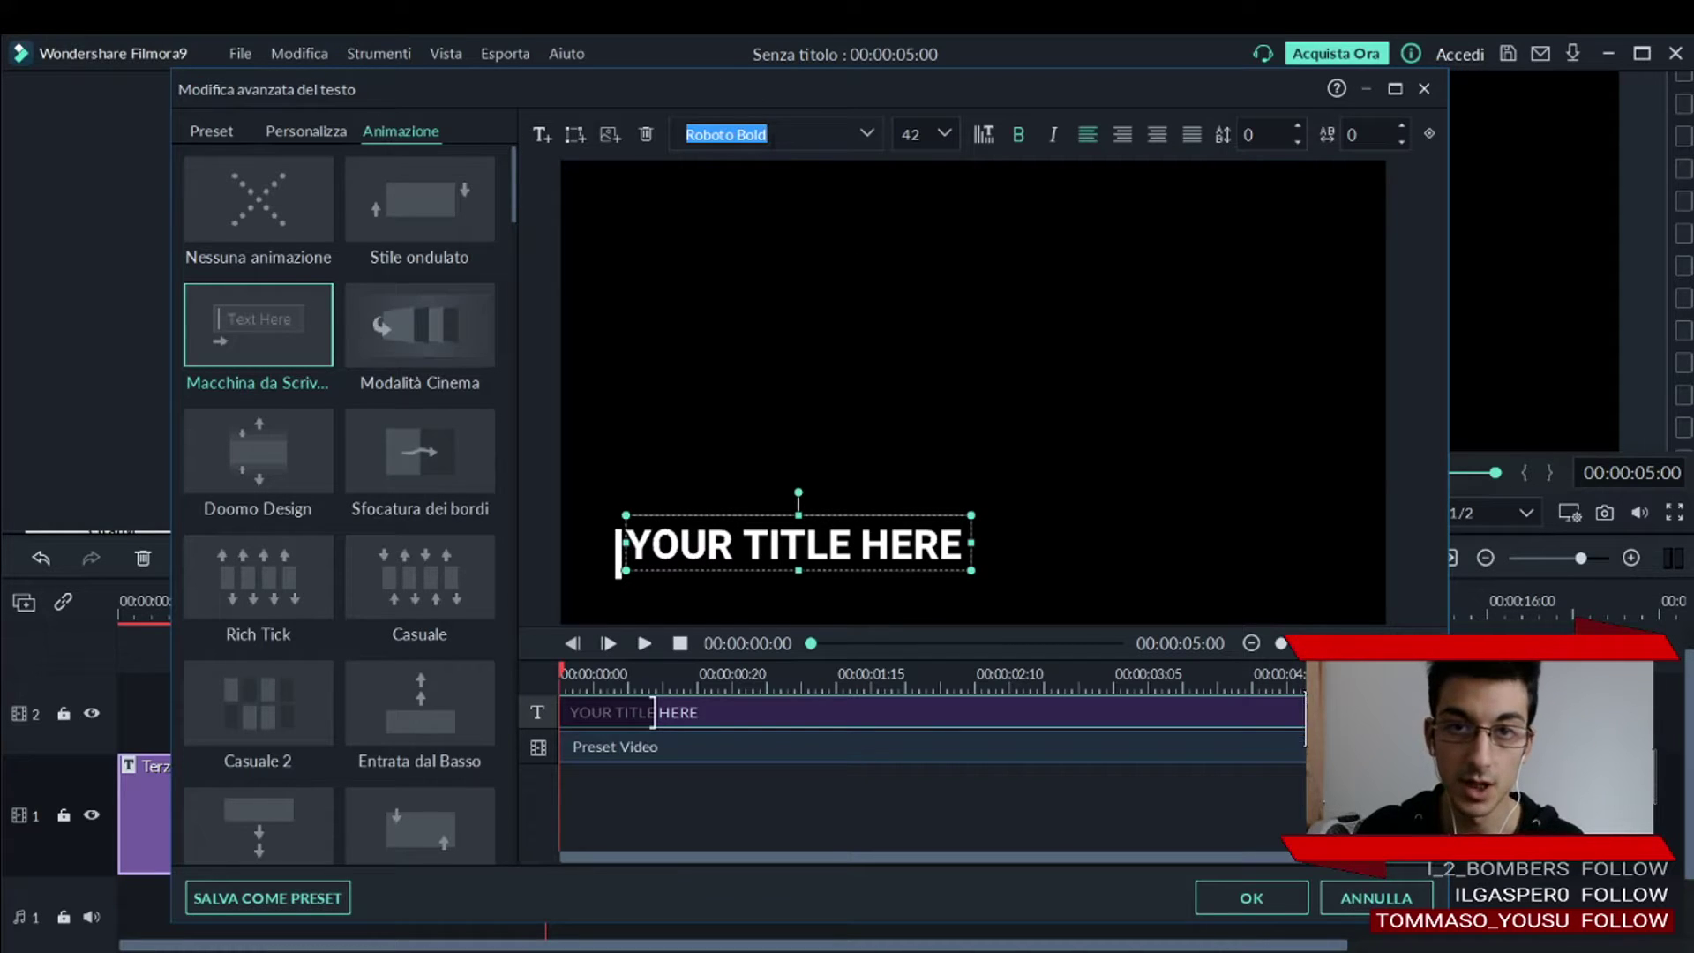
{"action": "left_click", "coordinate": [870, 136]}
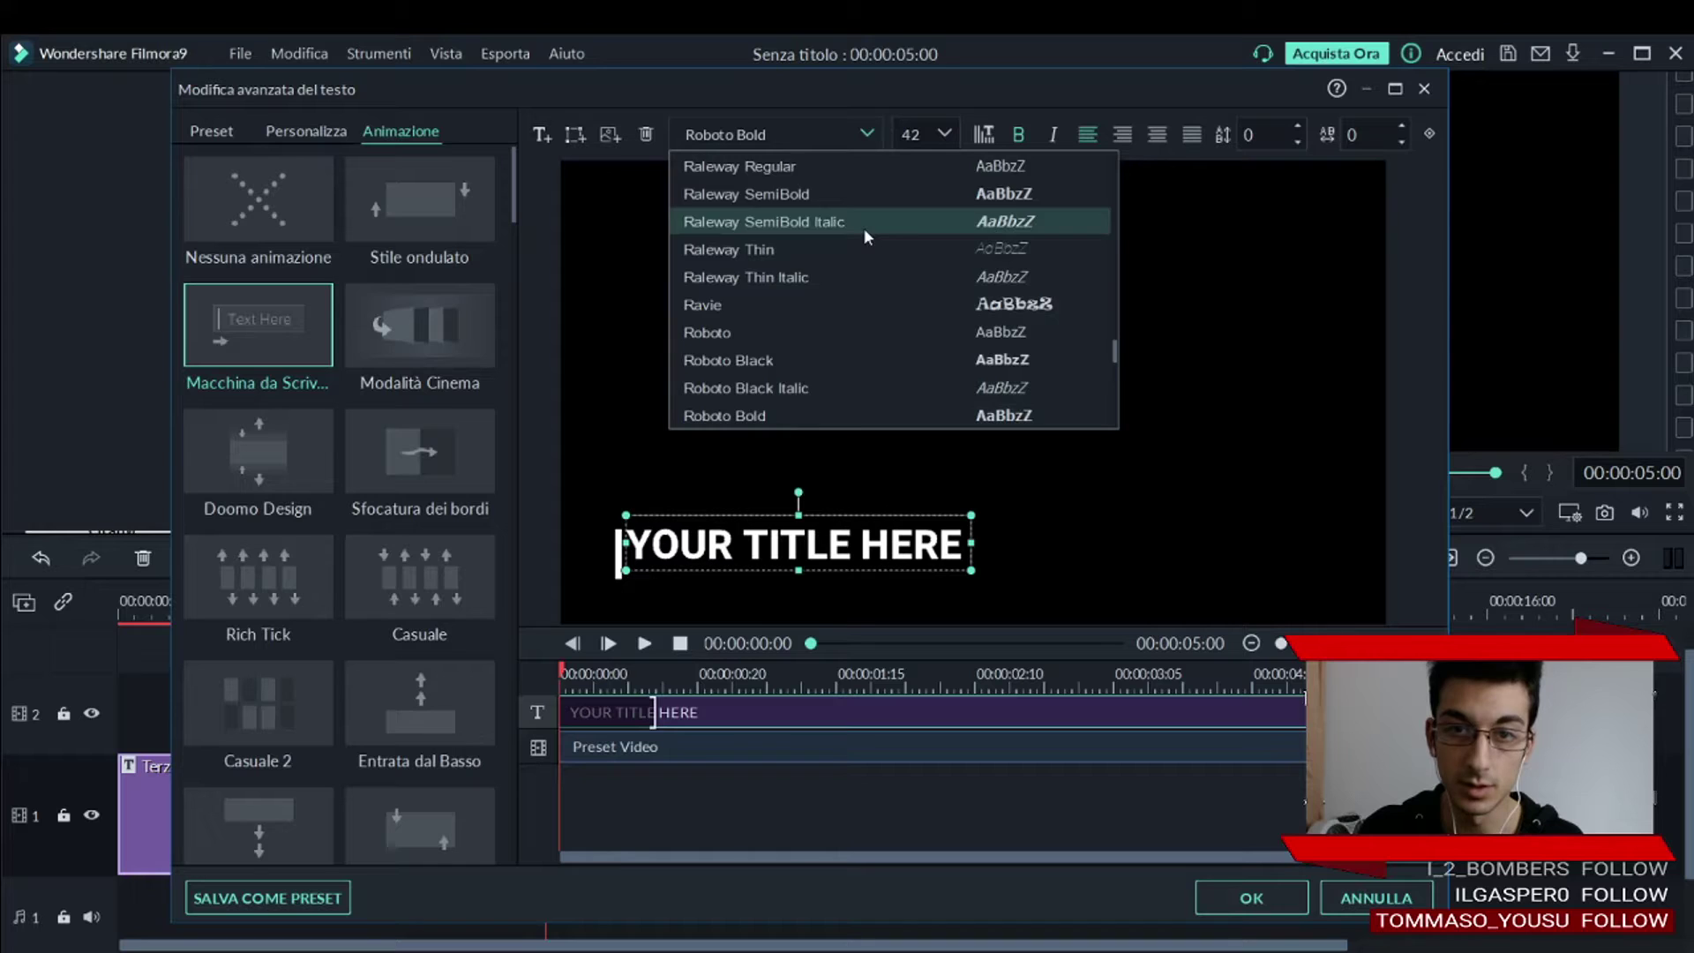
{"action": "scroll", "coordinate": [869, 282], "scroll_direction": "down", "scroll_amount": 5}
{"action": "left_click", "coordinate": [867, 364]}
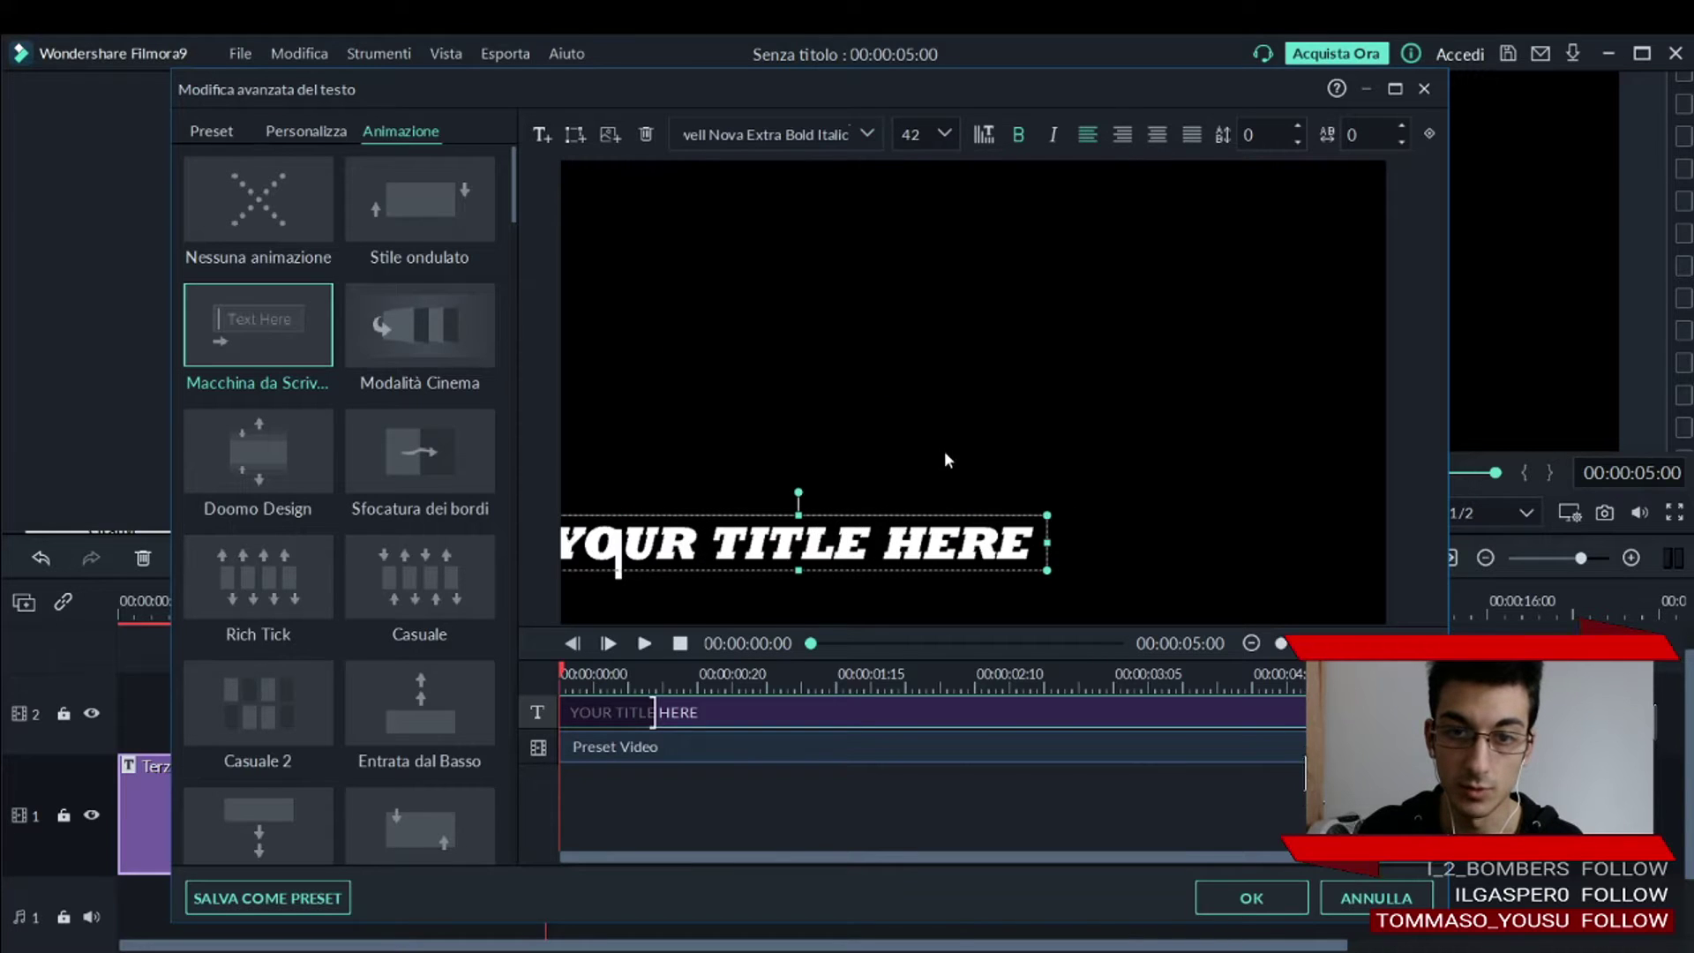
{"action": "left_click_drag", "start_coordinate": [939, 518], "coordinate": [1011, 533]}
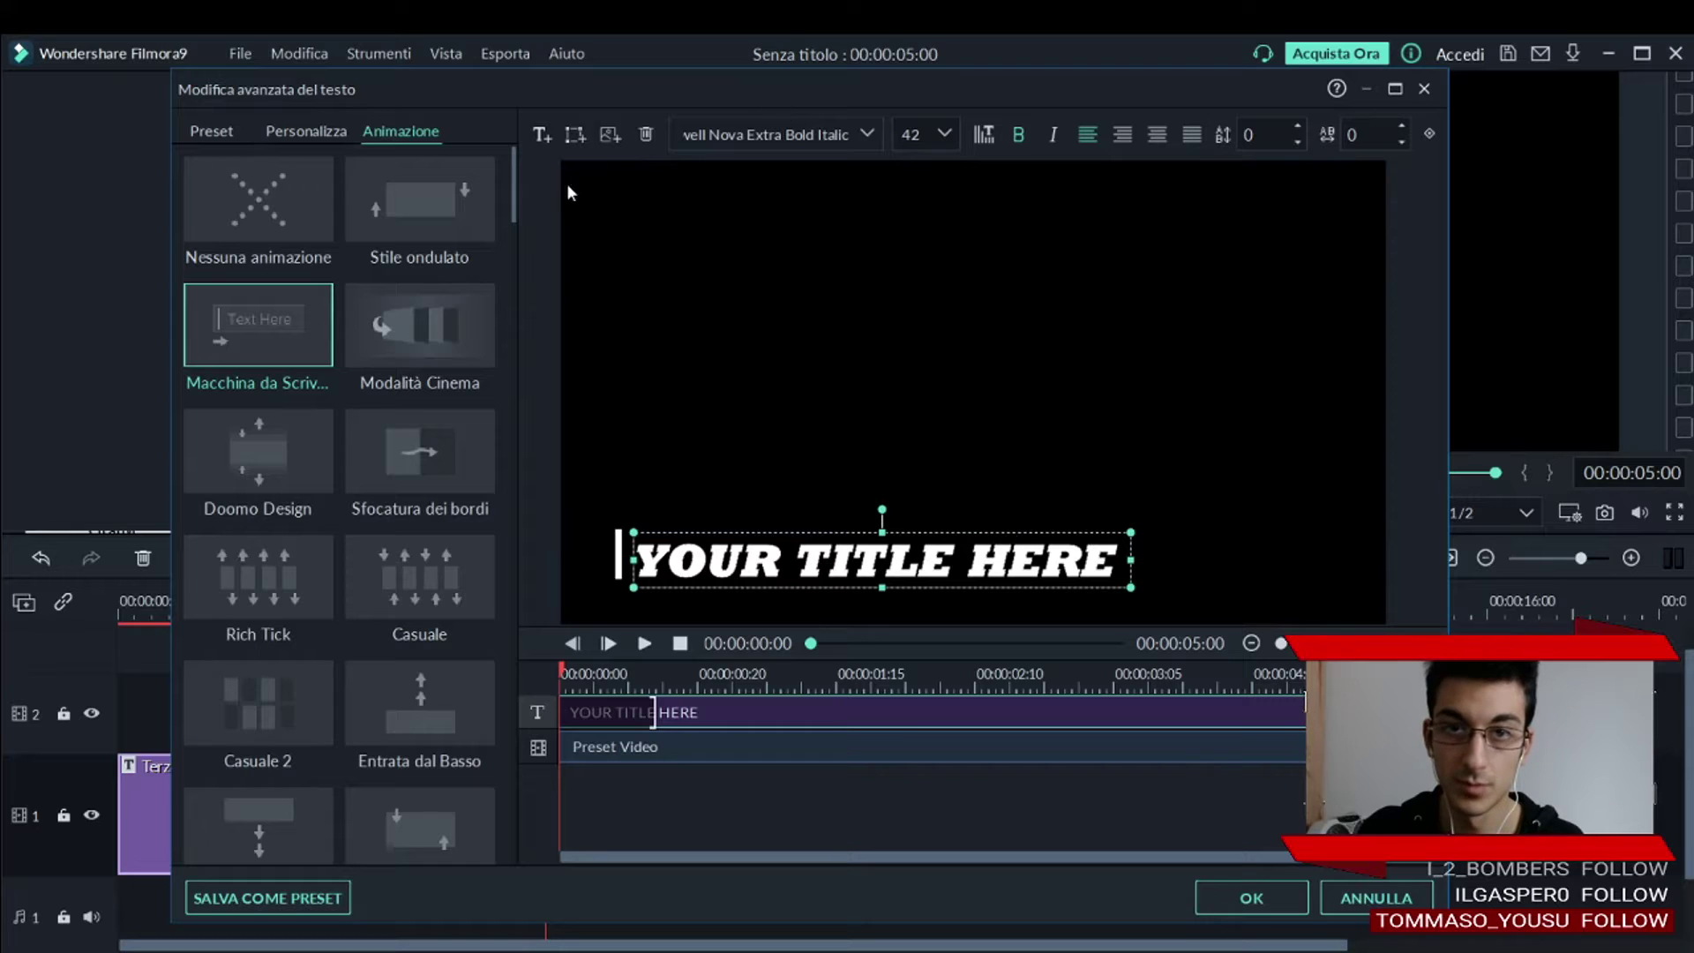
Replace the title text with "ciao" and close the advanced text editor, keeping the edits.
{"action": "left_click", "coordinate": [993, 574]}
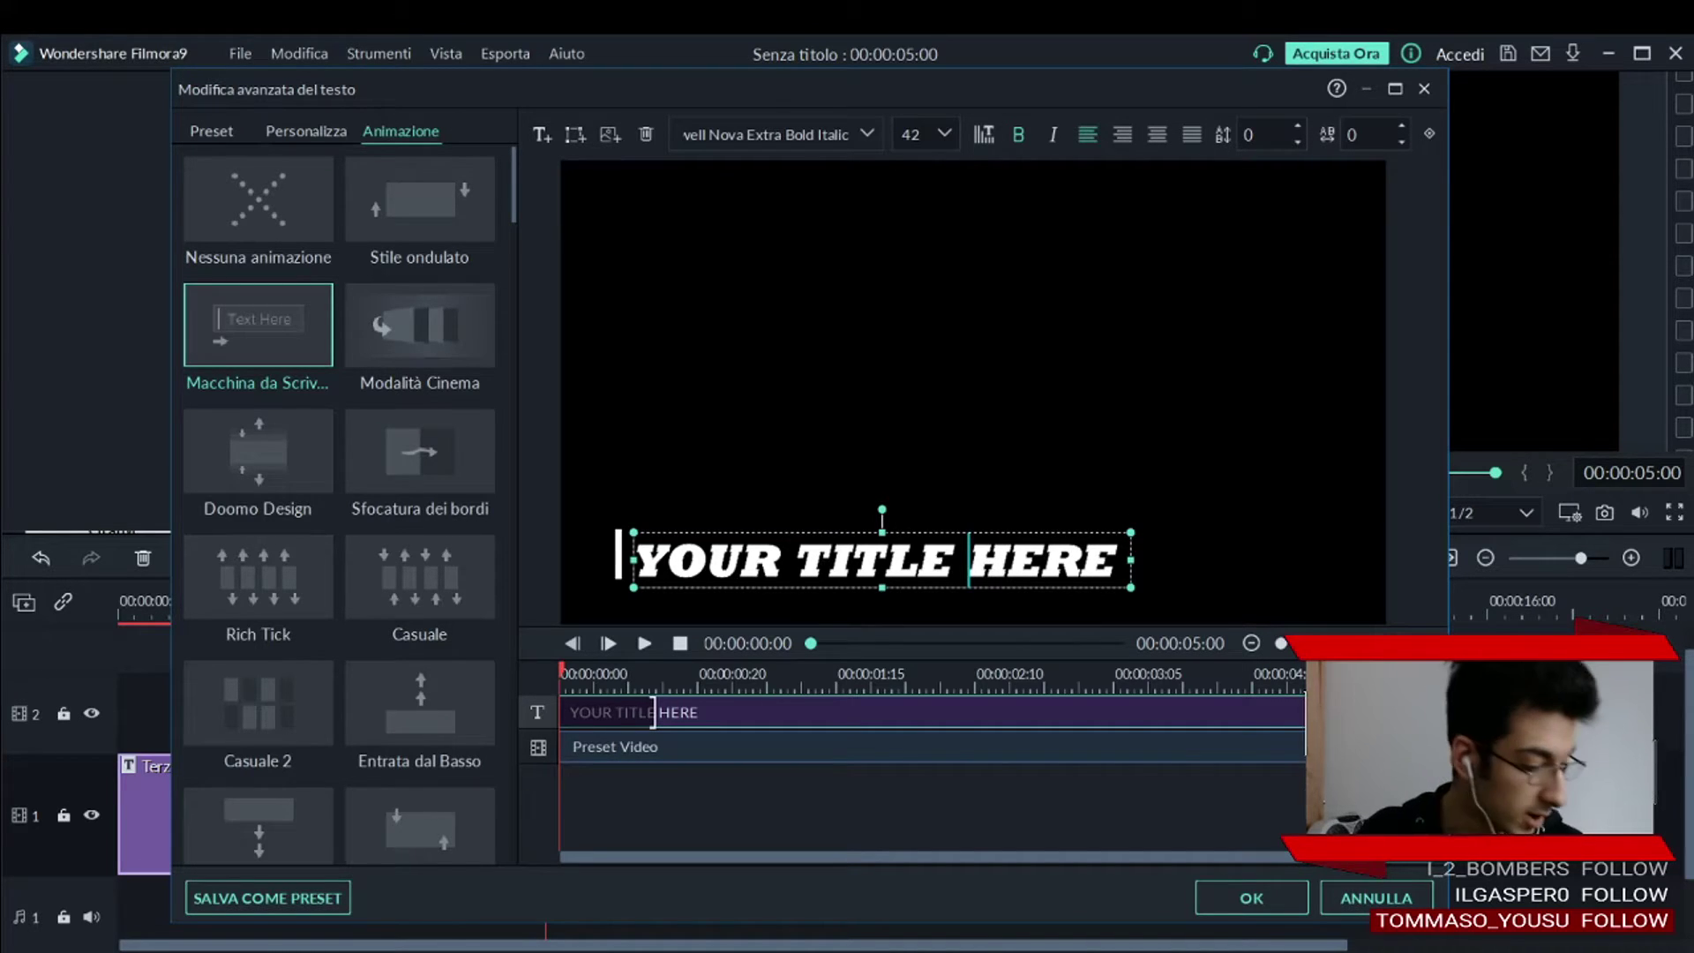
{"action": "key", "text": "ctrl+a"}
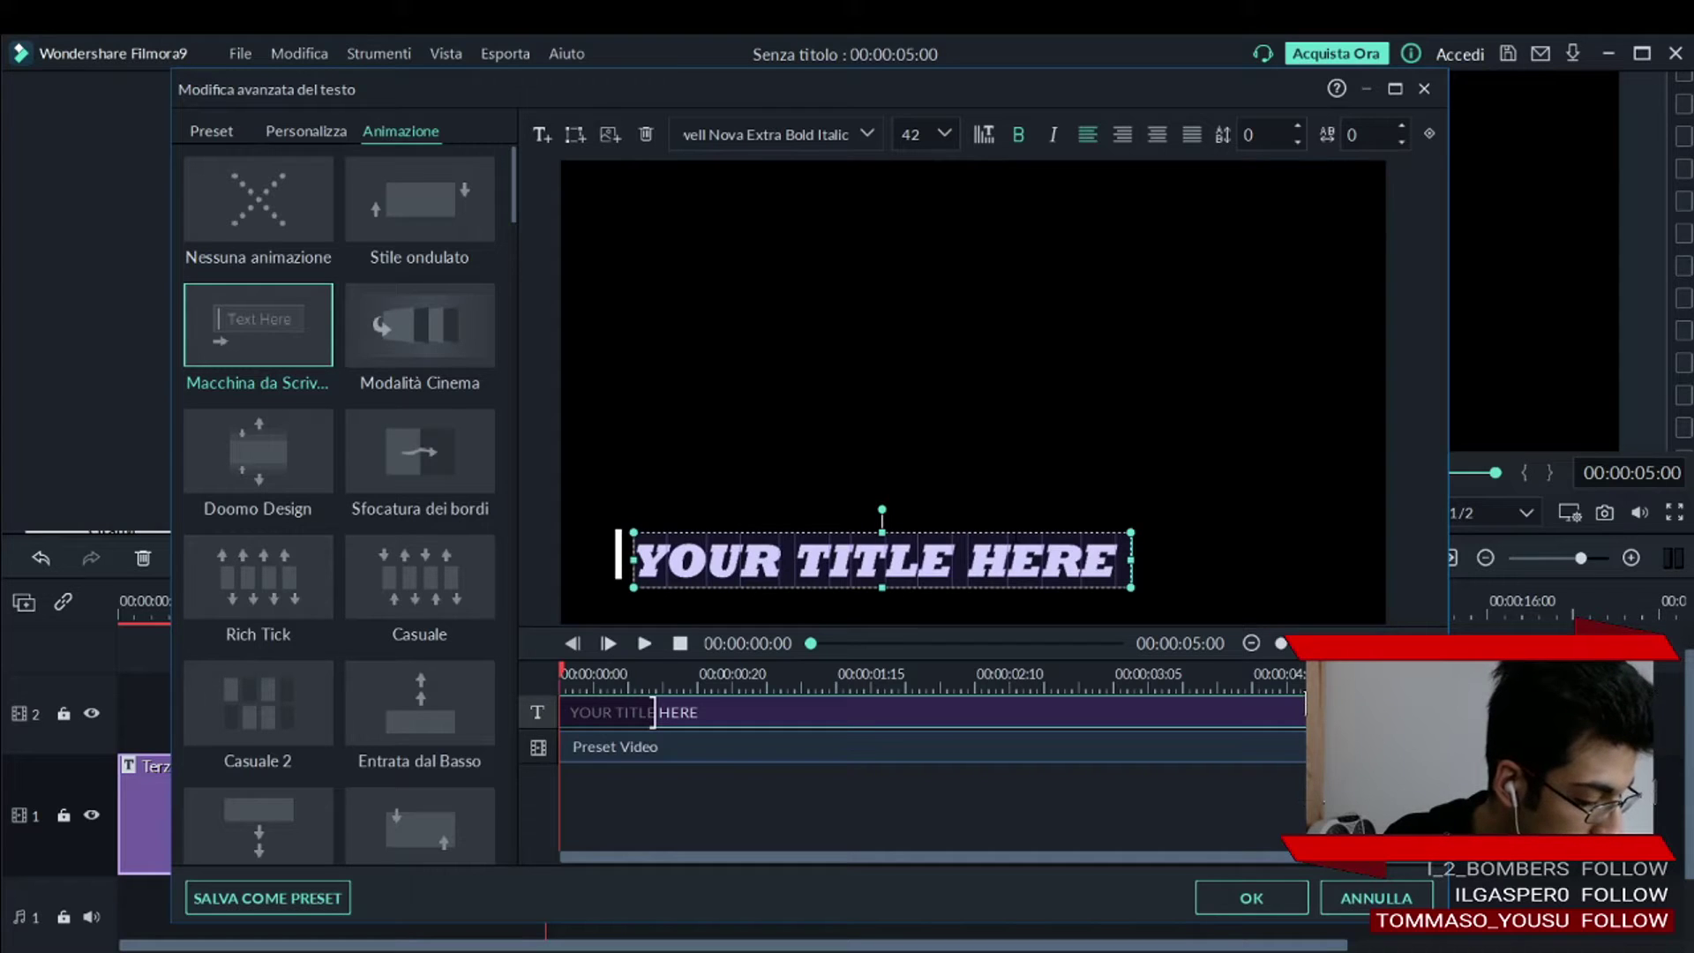
{"action": "type", "text": "ciao"}
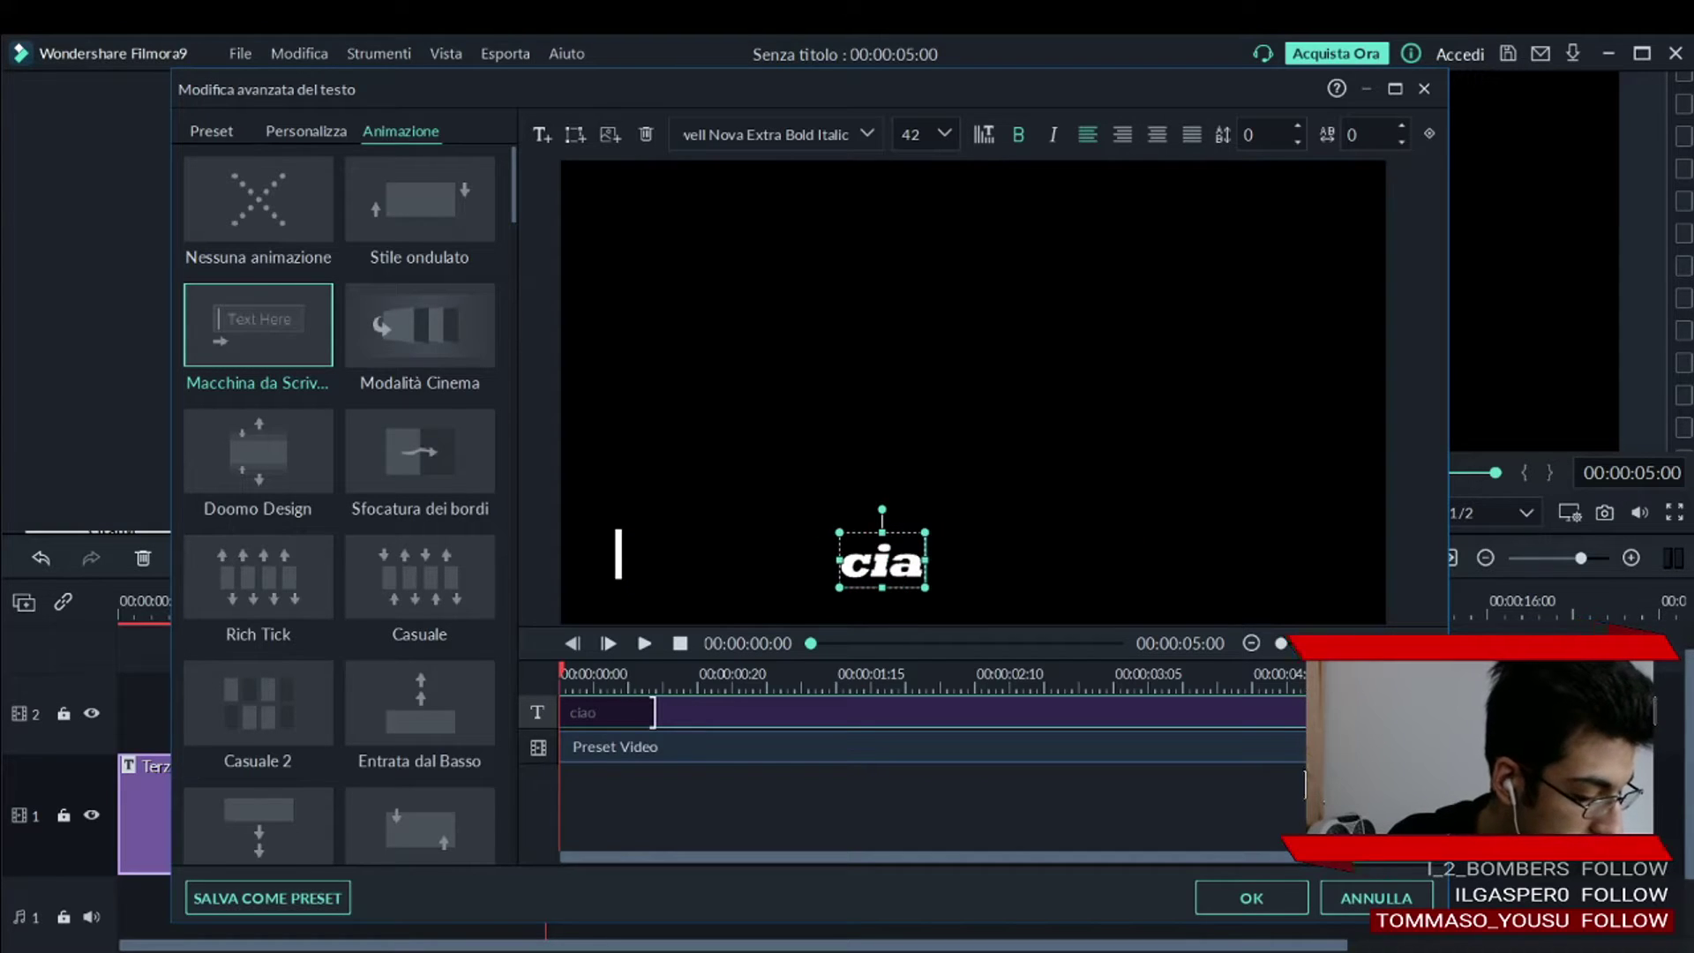
{"action": "left_click", "coordinate": [1374, 898]}
{"action": "left_click", "coordinate": [811, 527]}
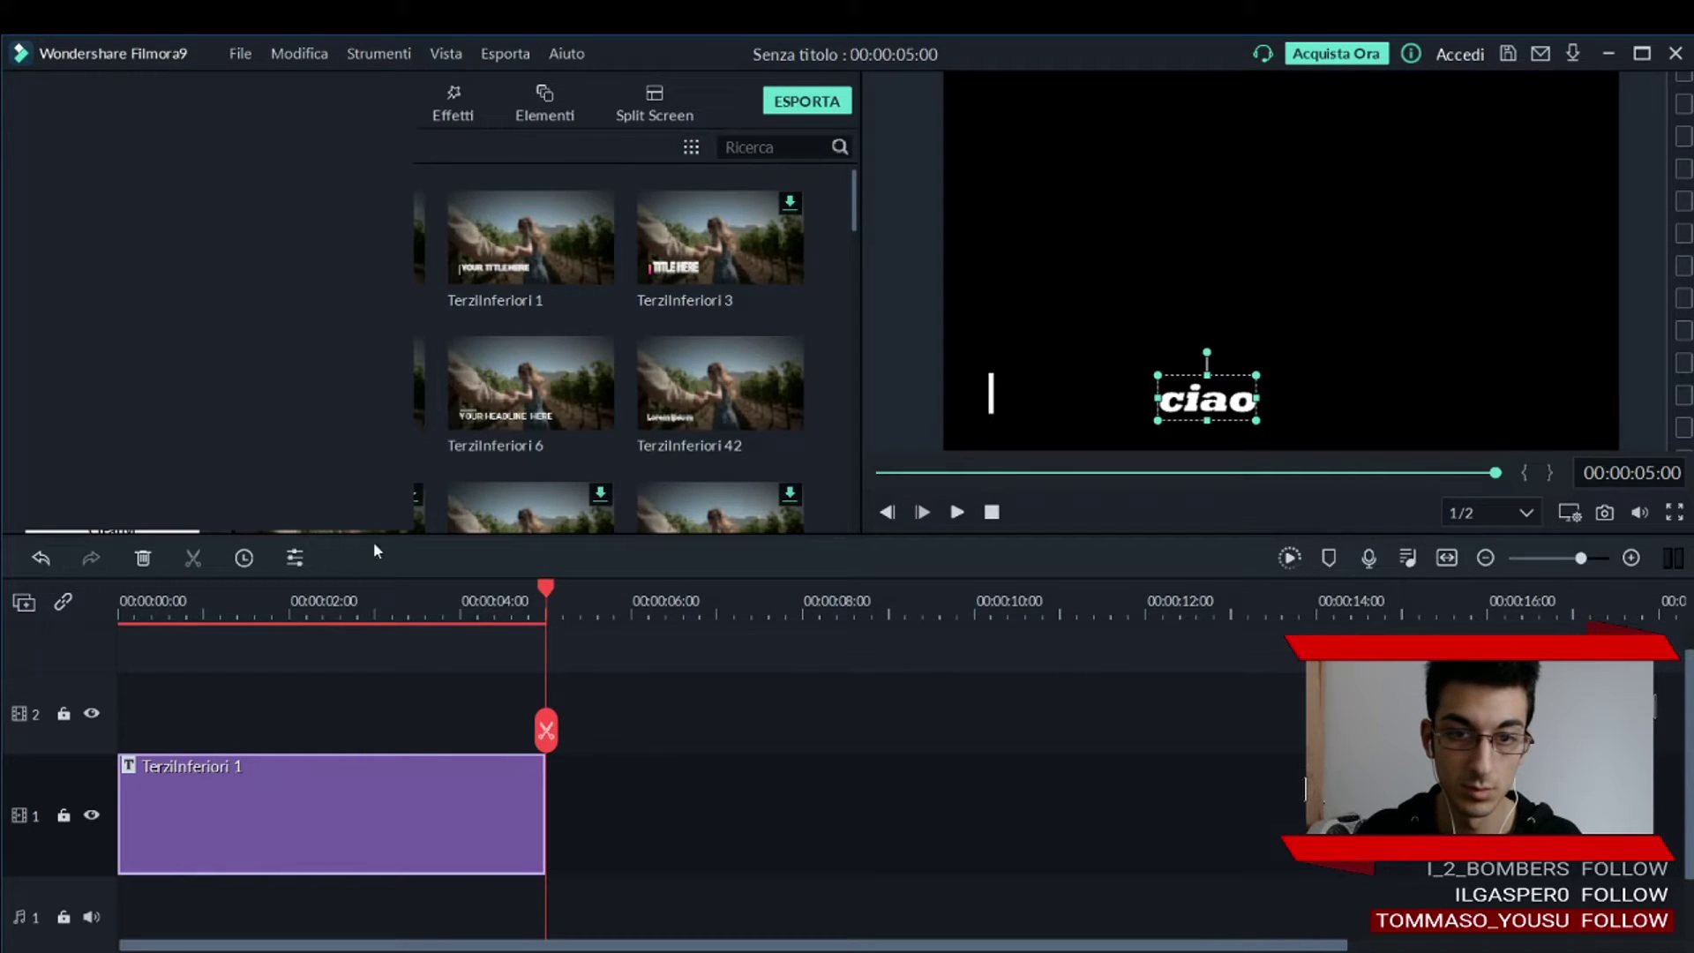
Play the edited TerziInferiori 1 title from the start and delete it from the timeline.
{"action": "left_click", "coordinate": [121, 606]}
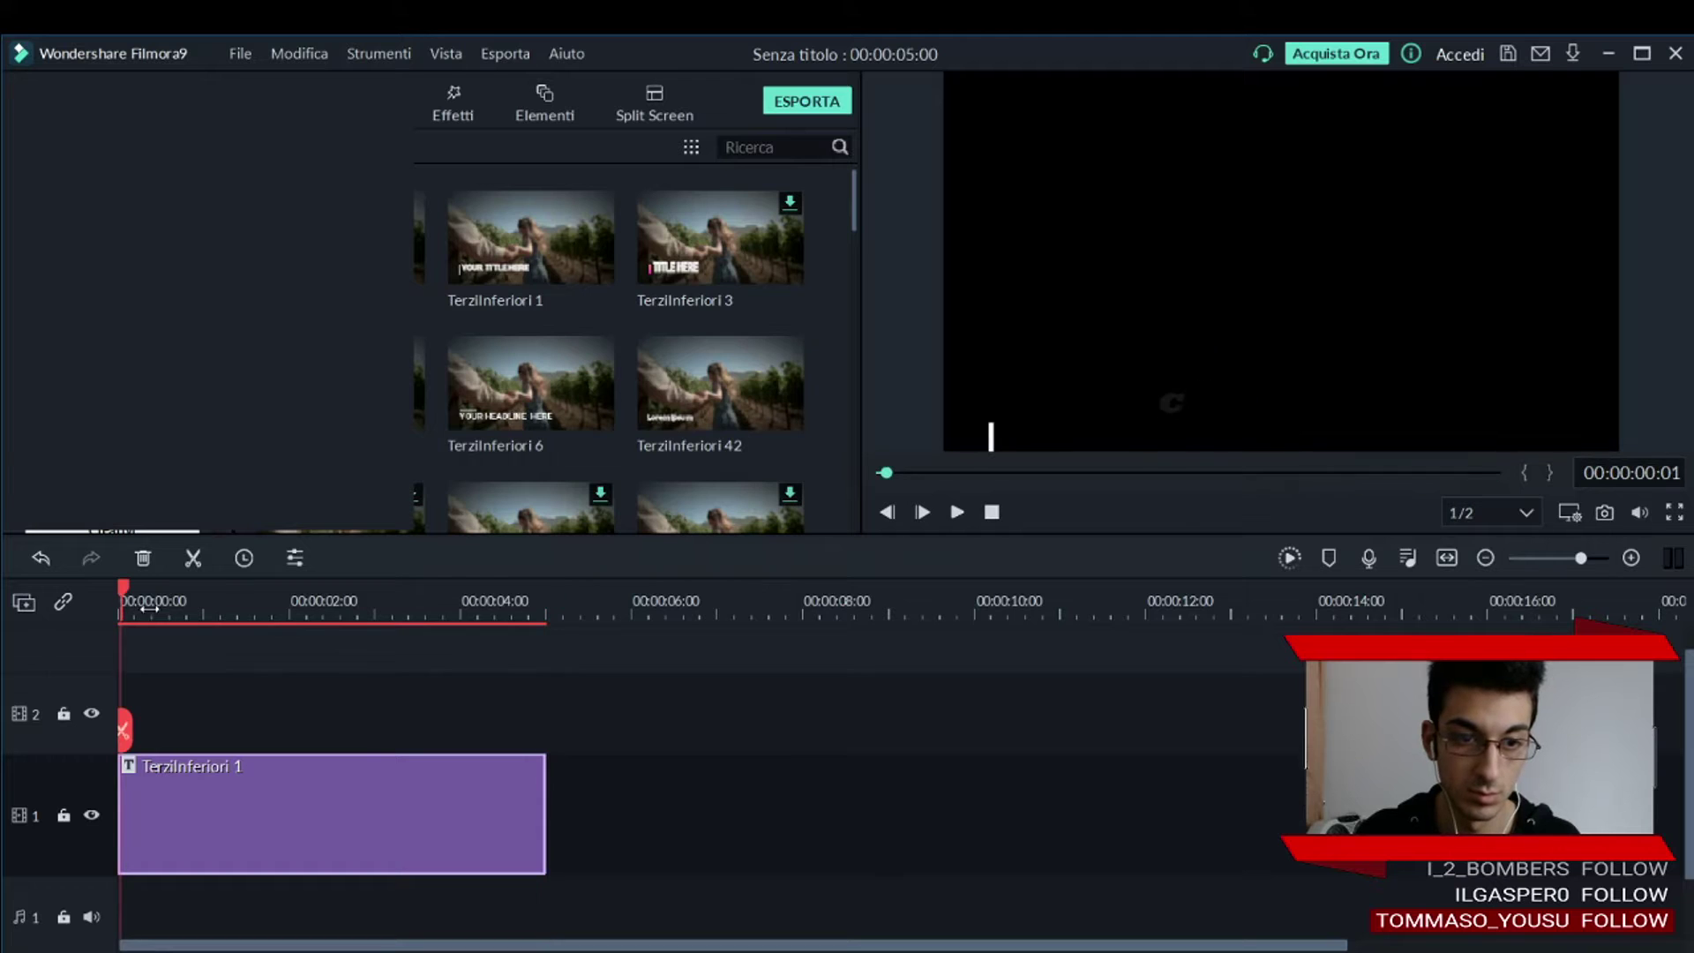
{"action": "left_click", "coordinate": [959, 512]}
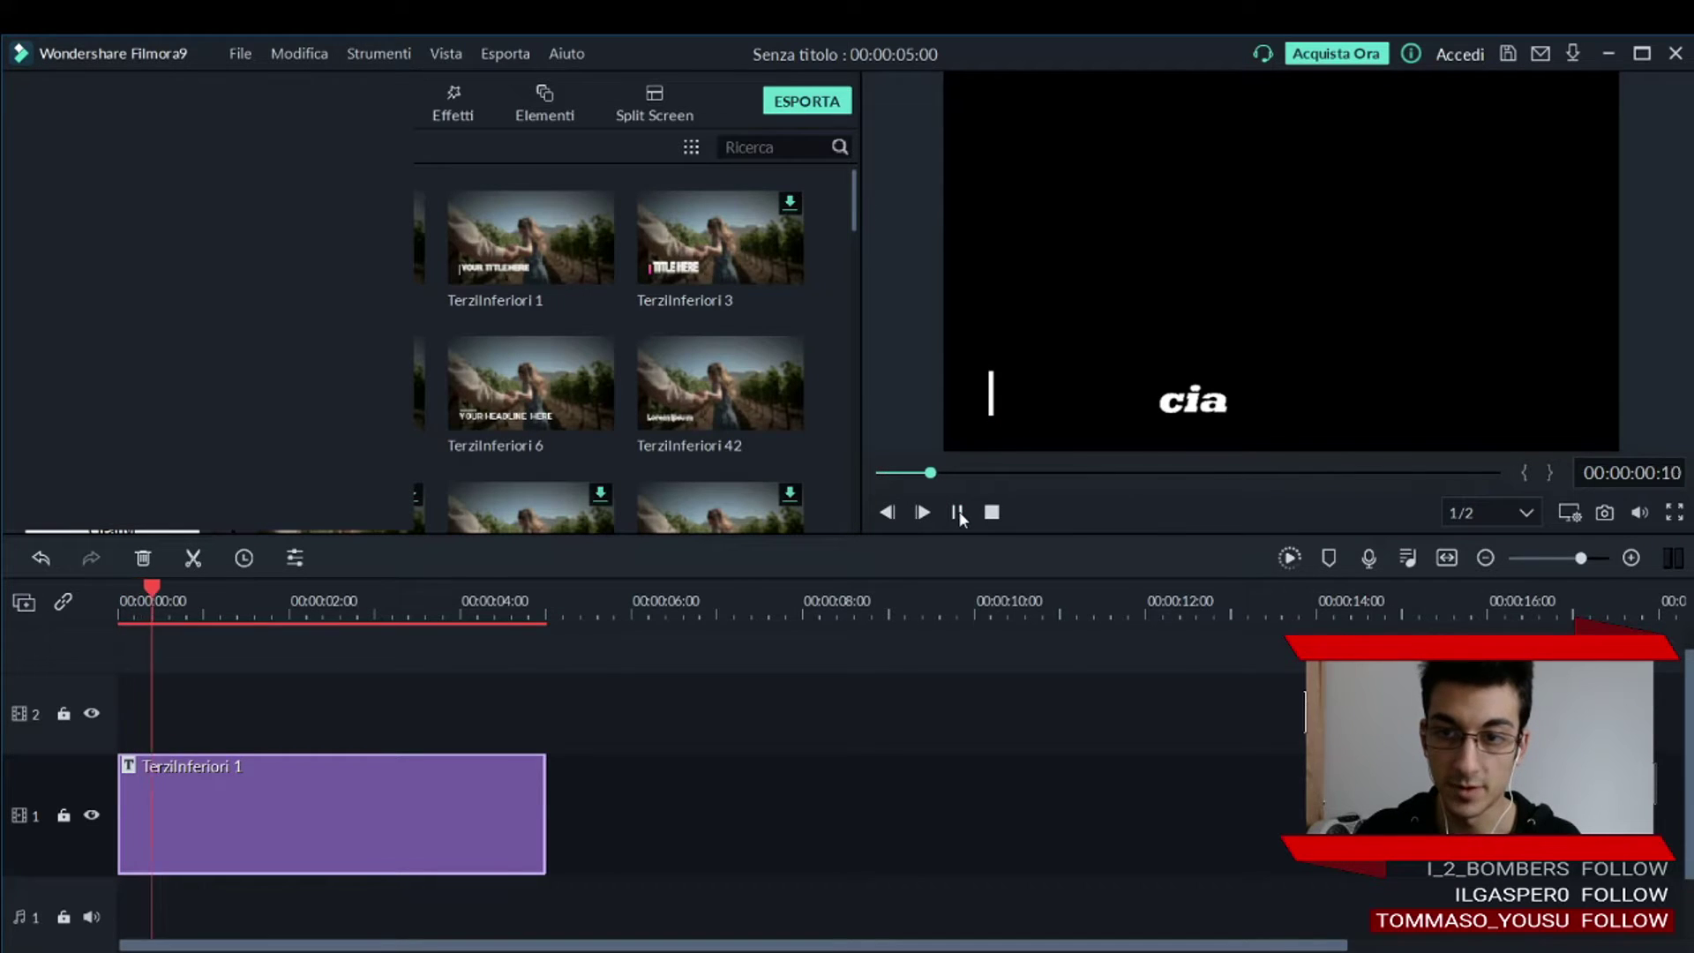
{"action": "left_click", "coordinate": [958, 512]}
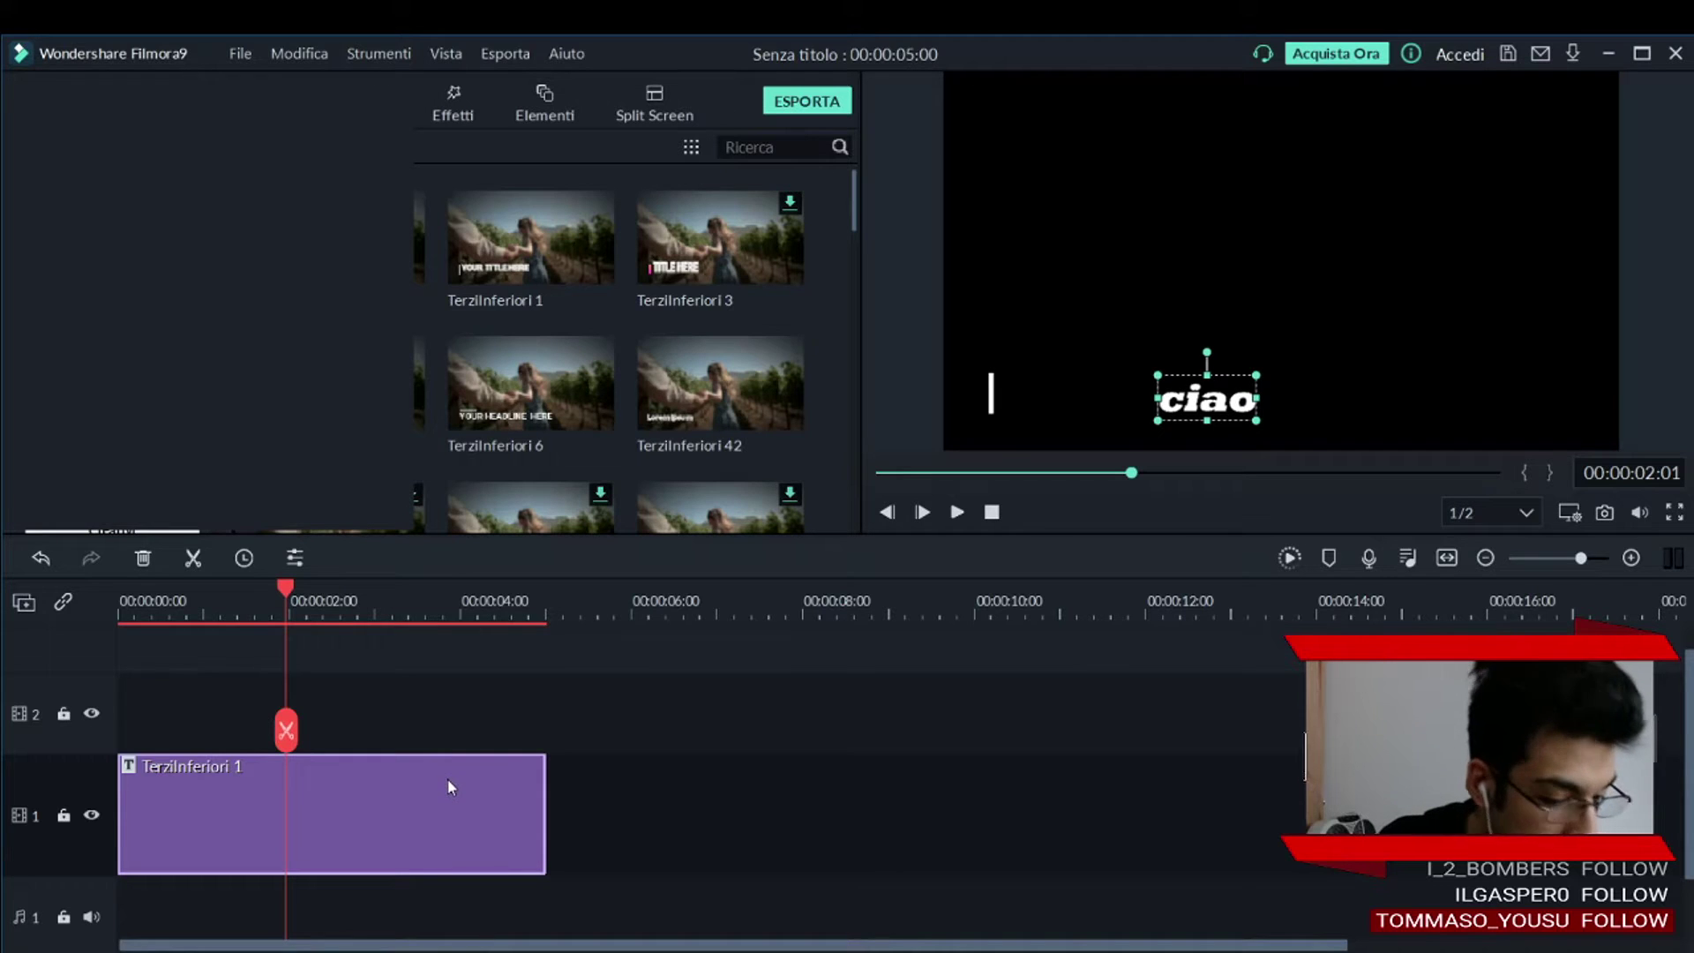
{"action": "key", "text": "Delete"}
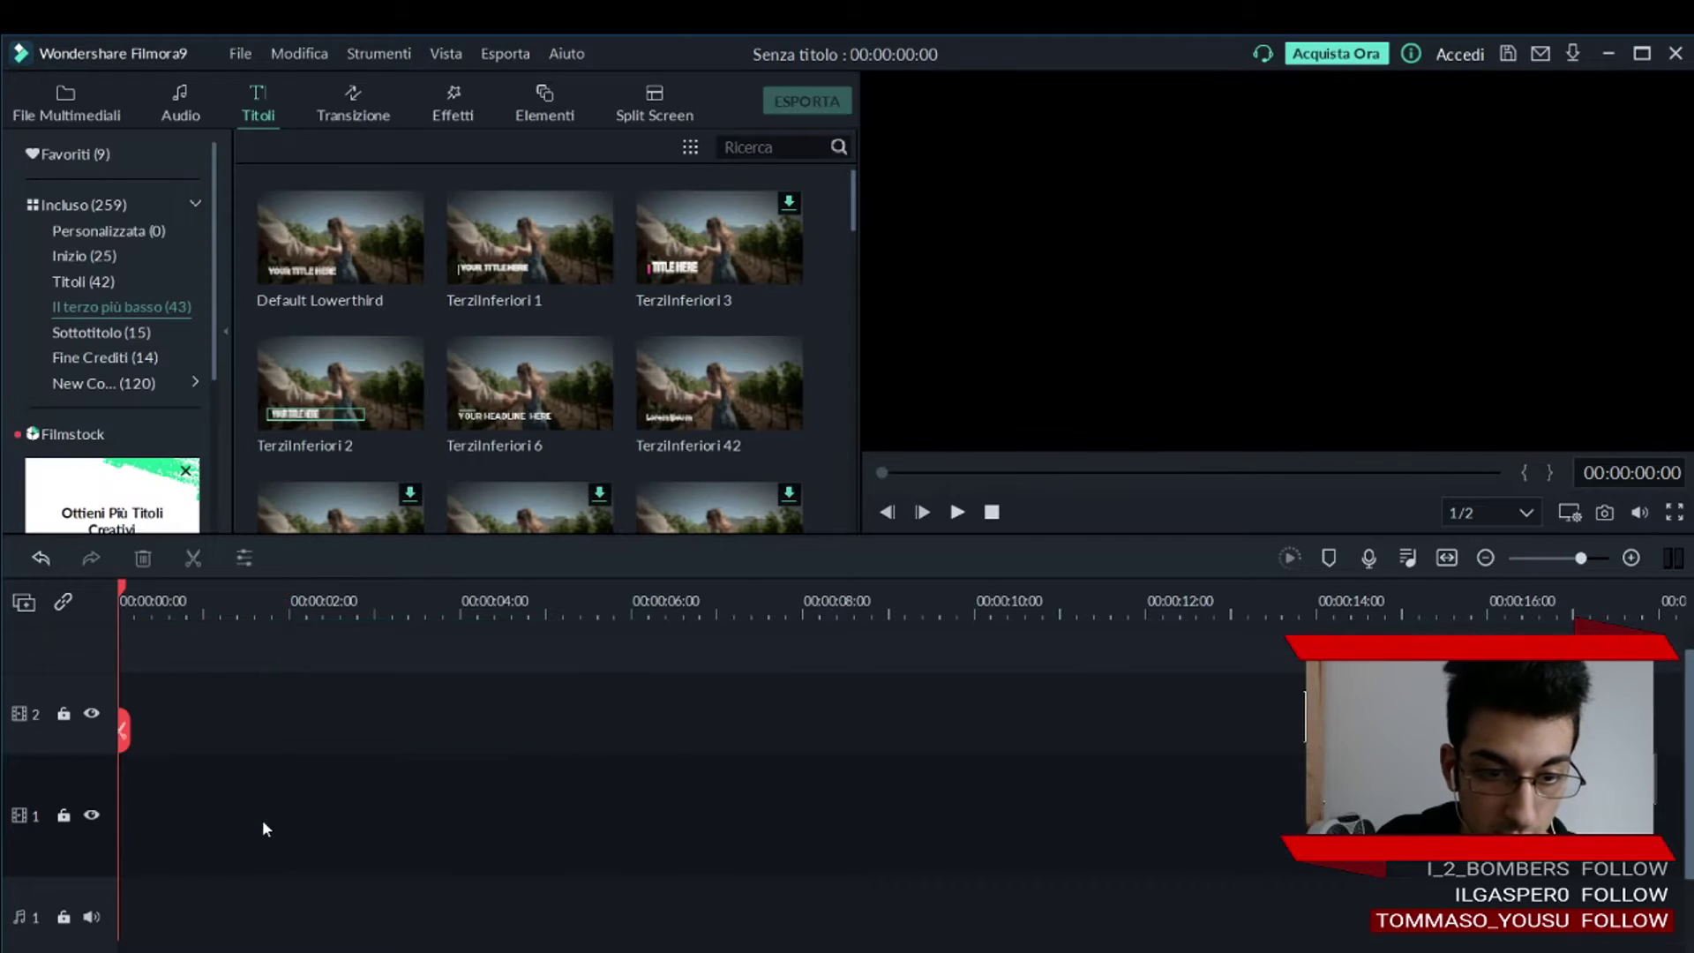
Add the Sottotitoli 1 template from the Sottotitolo category to the timeline and move it to video track 2.
{"action": "scroll", "coordinate": [385, 363], "scroll_direction": "down", "scroll_amount": 10}
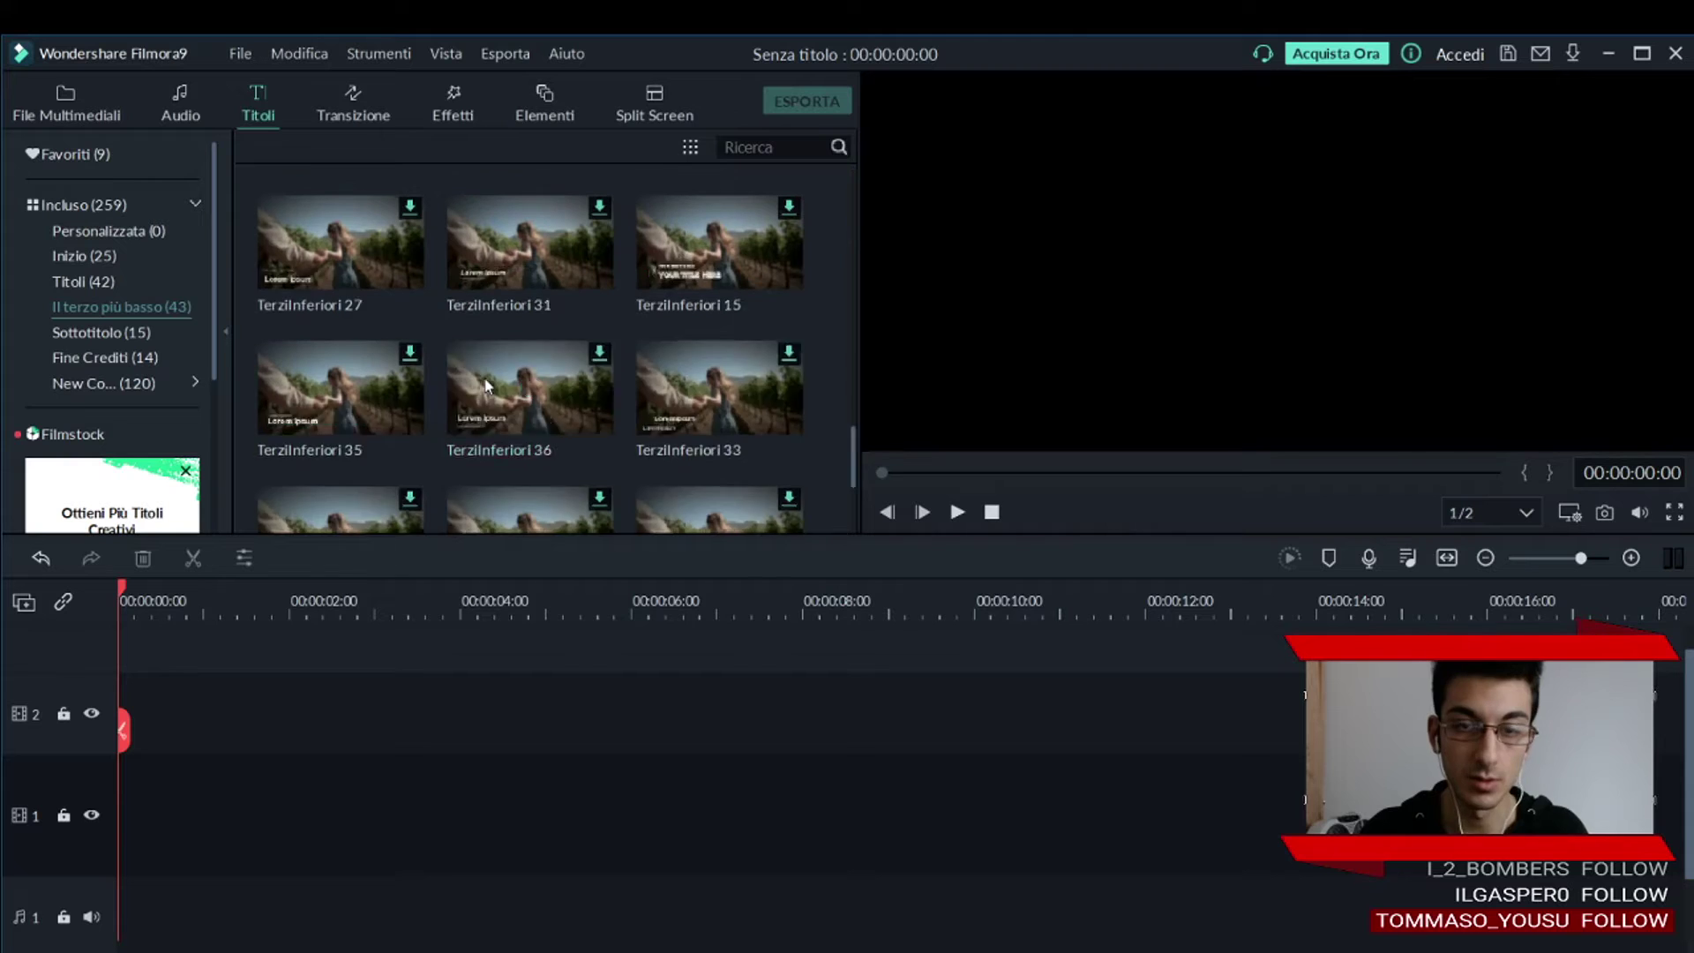
{"action": "scroll", "coordinate": [484, 378], "scroll_direction": "up", "scroll_amount": 10}
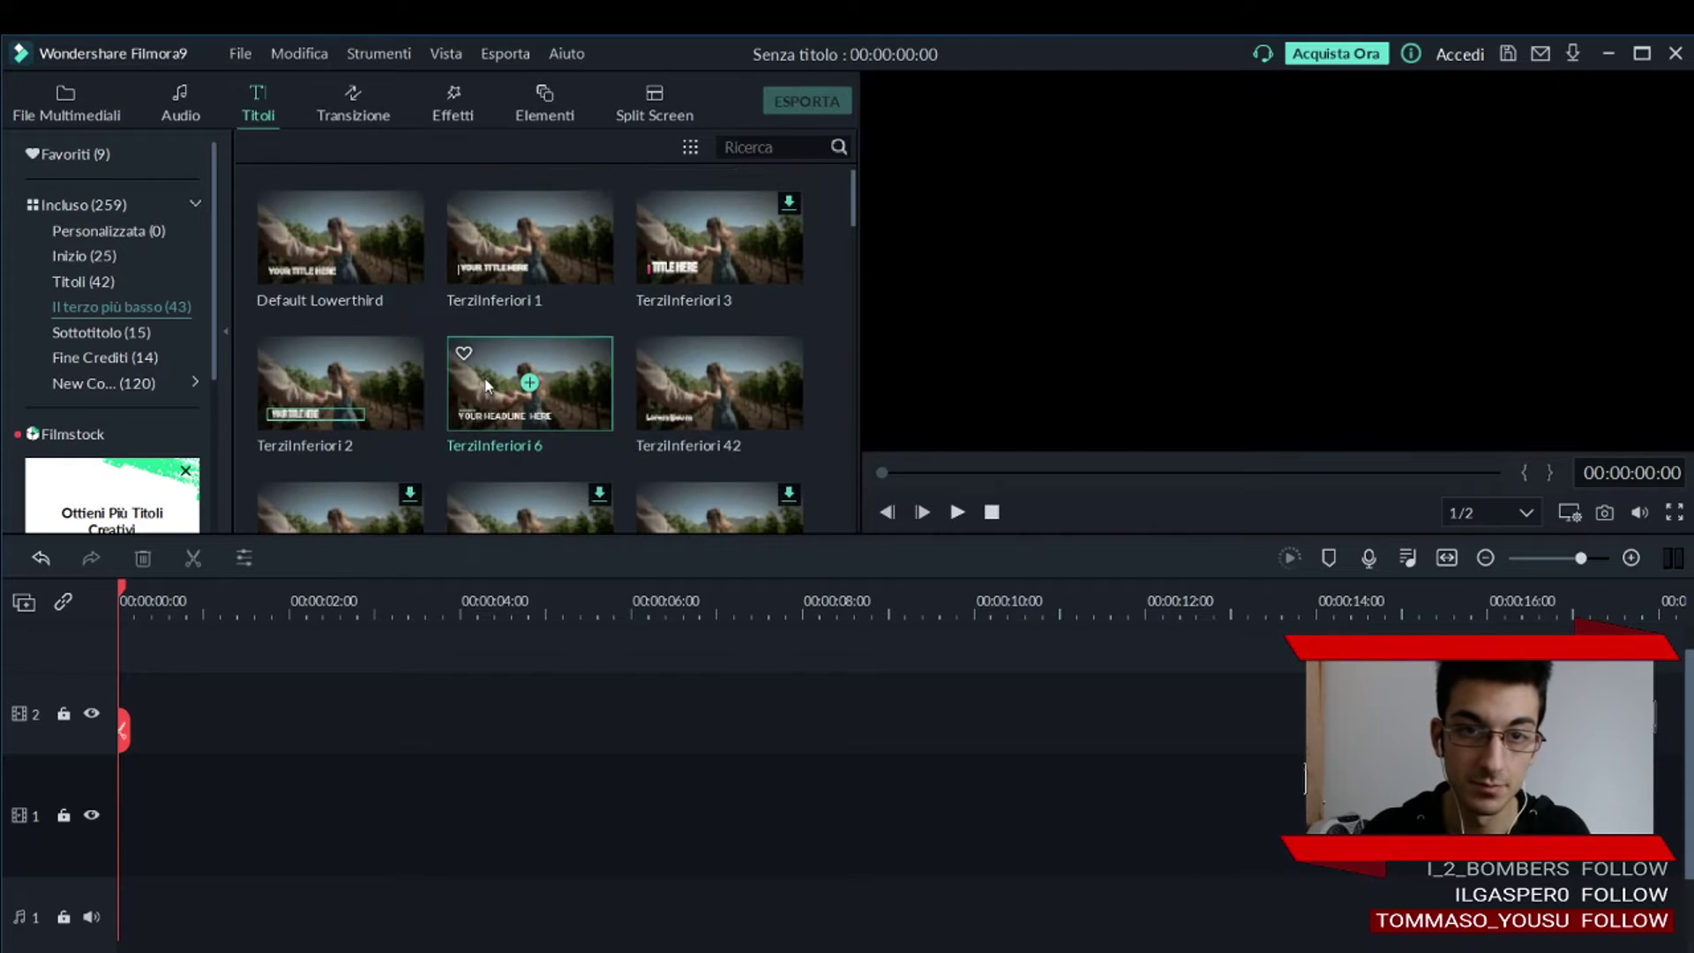
{"action": "left_click", "coordinate": [134, 331]}
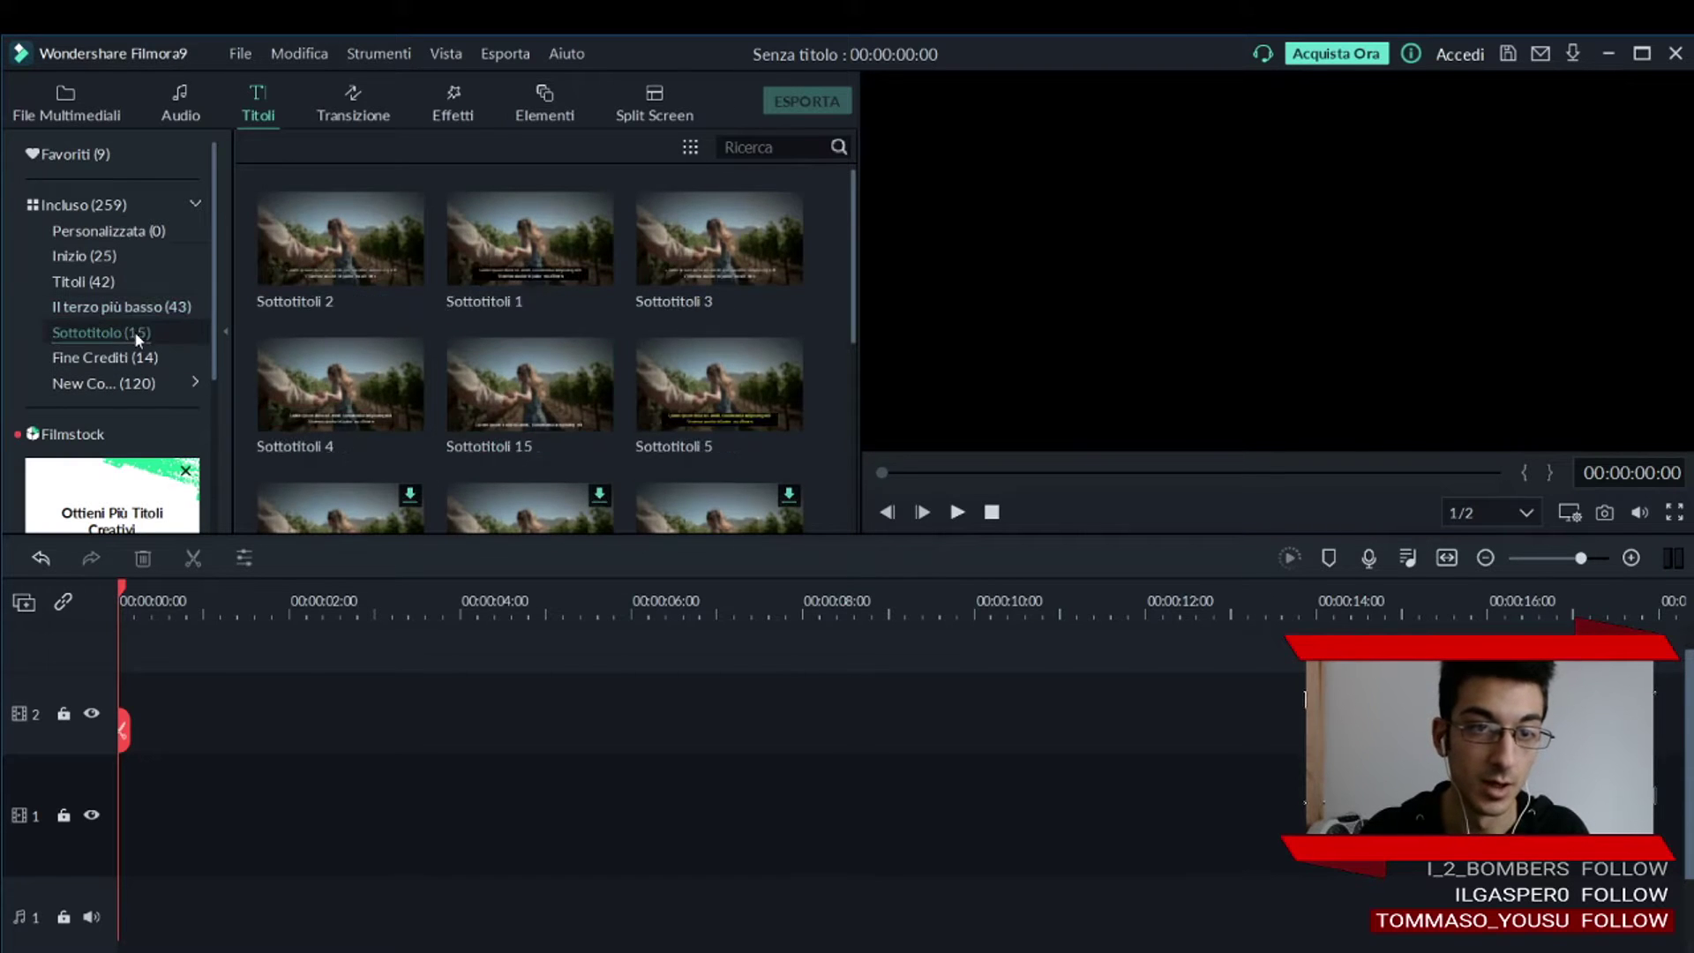
{"action": "left_click", "coordinate": [532, 246]}
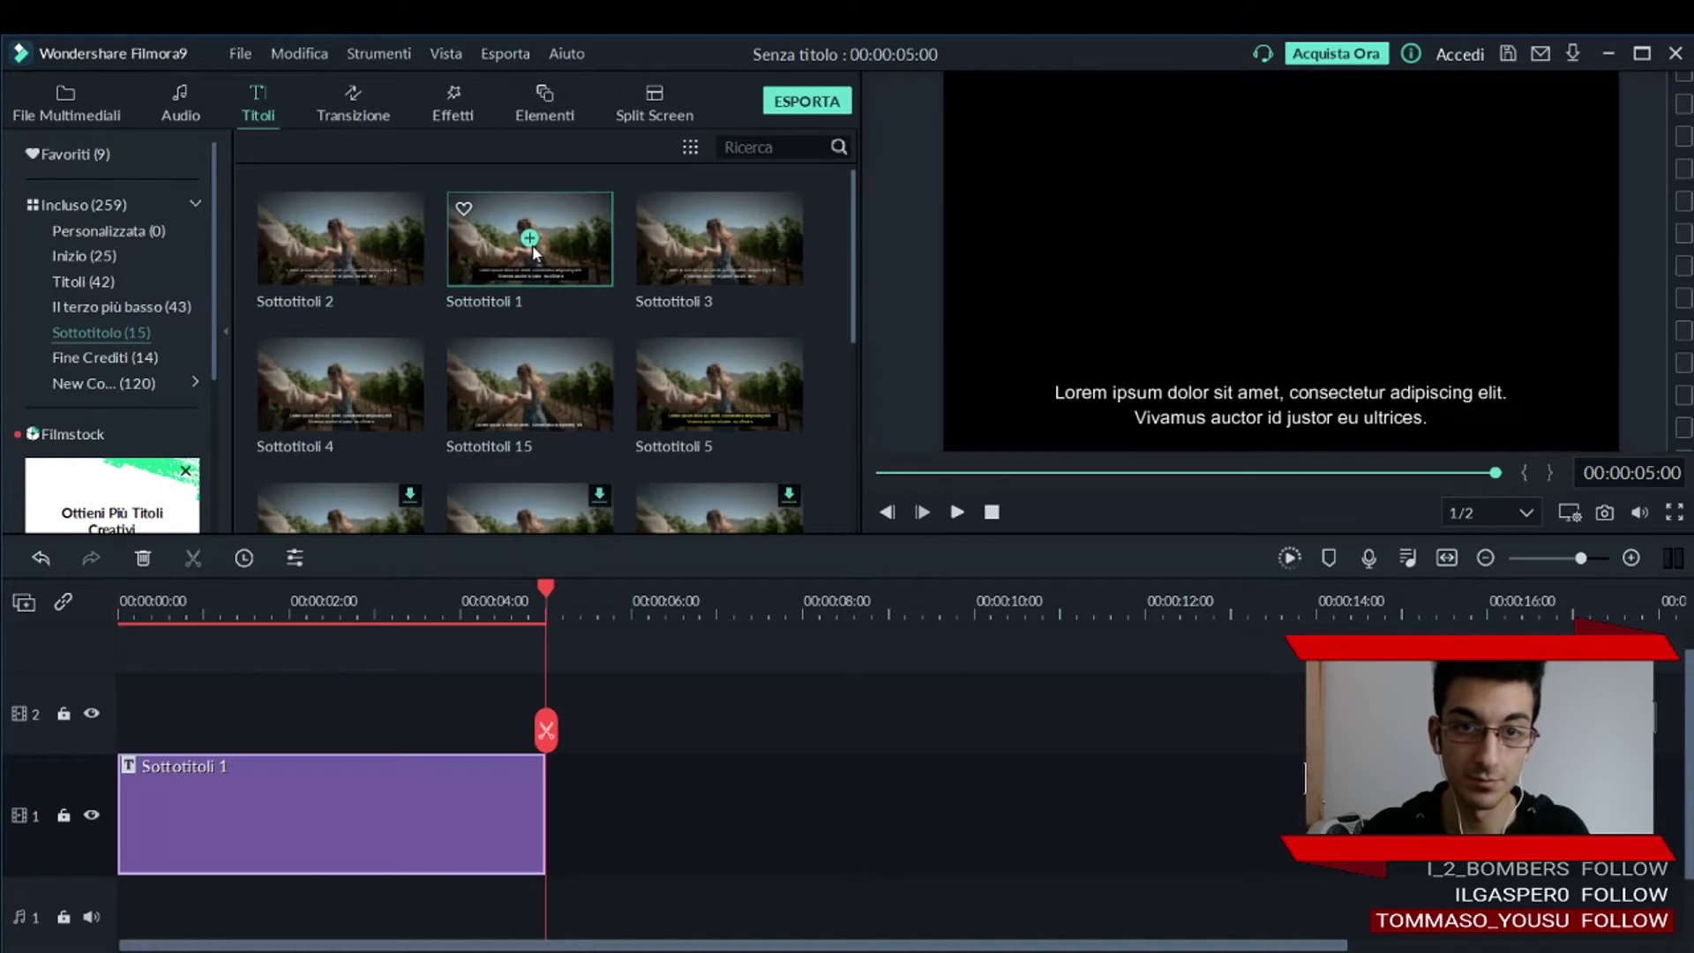
{"action": "left_click", "coordinate": [114, 600]}
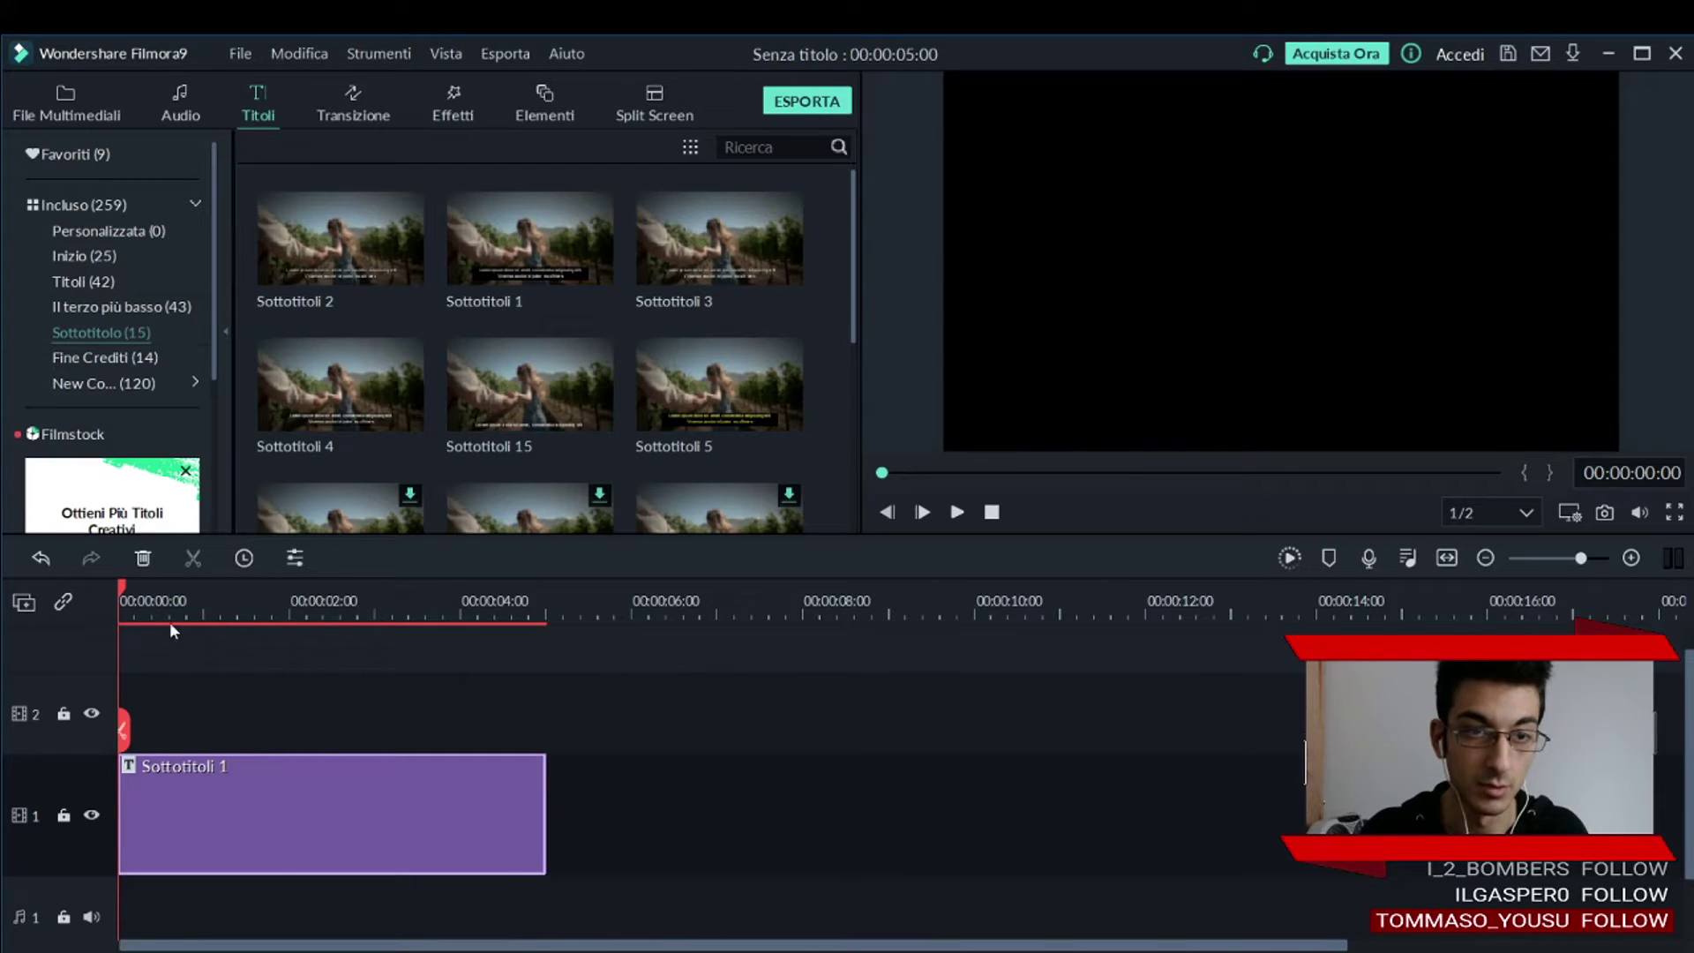
{"action": "left_click_drag", "start_coordinate": [232, 869], "coordinate": [220, 741]}
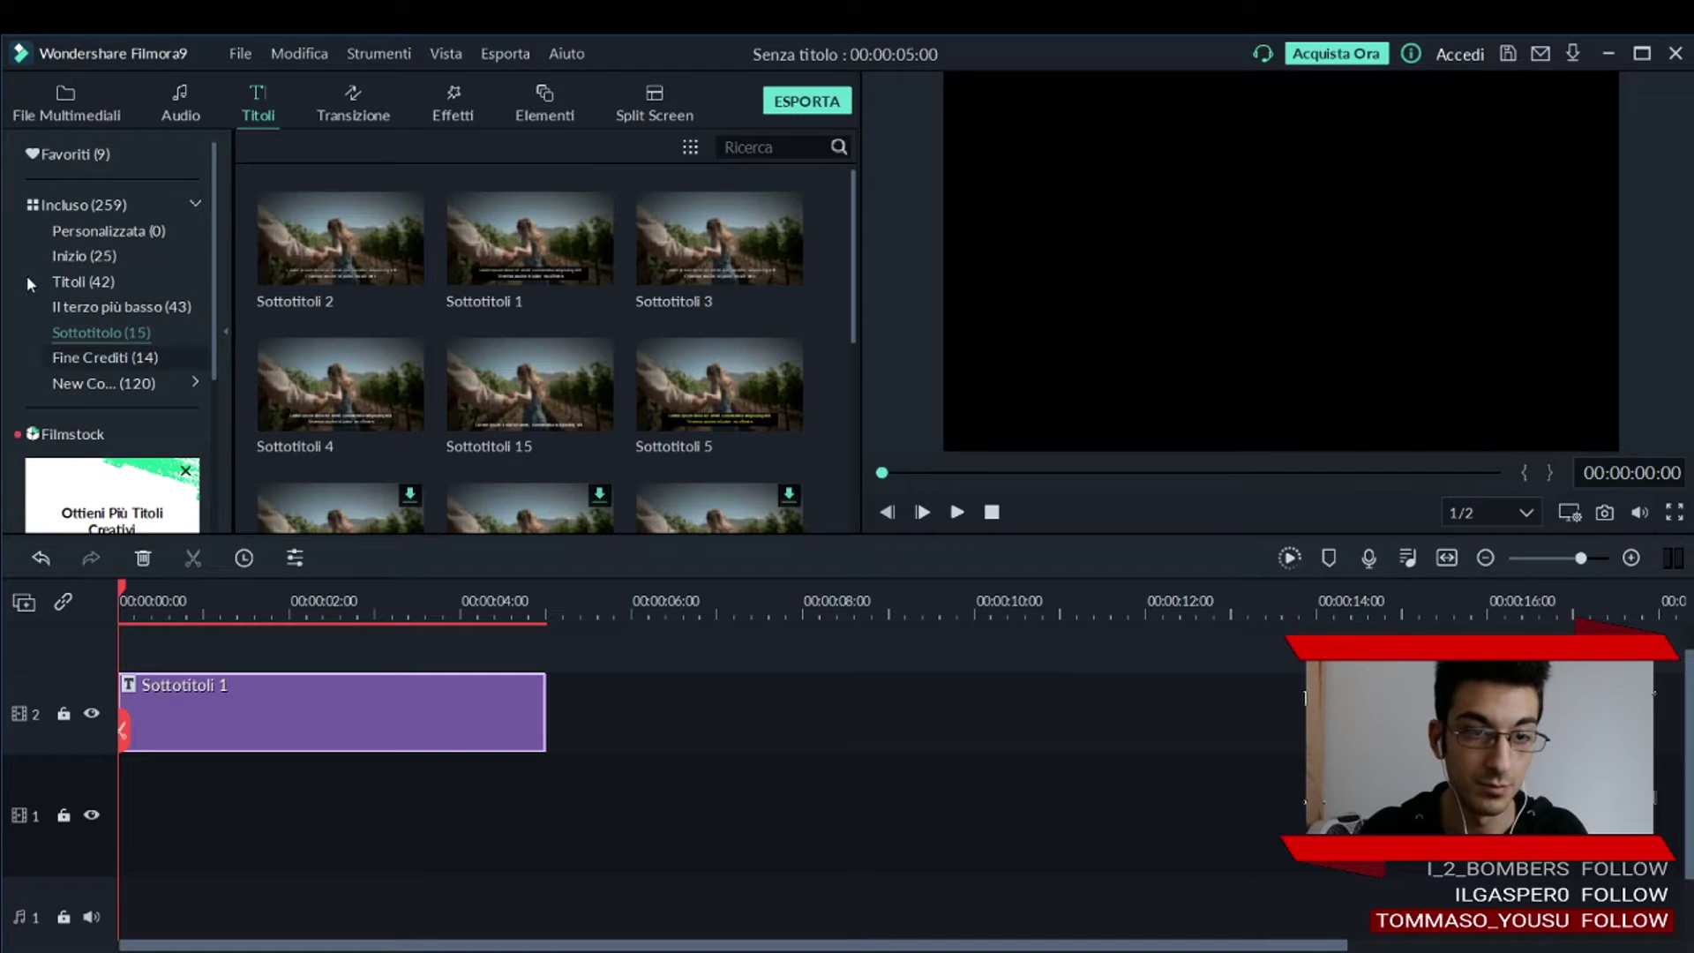
Preview Sottotitoli 1 over the Green Screen clip placed on video track 1, and delete both clips.
{"action": "left_click", "coordinate": [83, 112]}
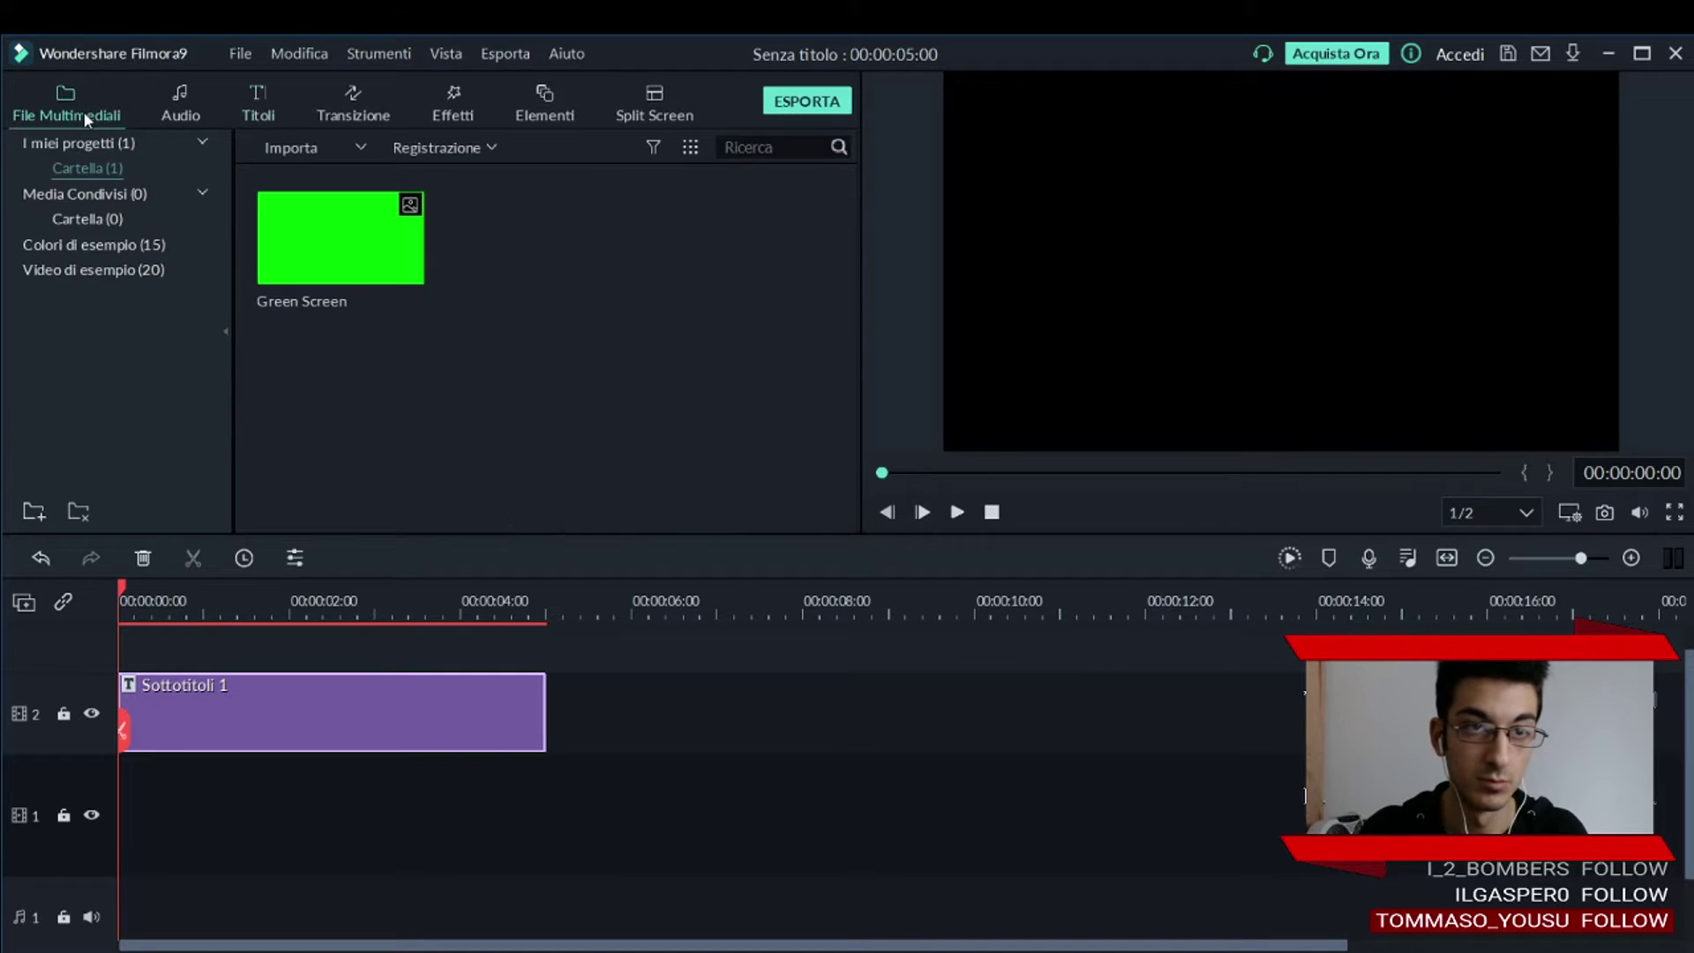
{"action": "left_click", "coordinate": [340, 239]}
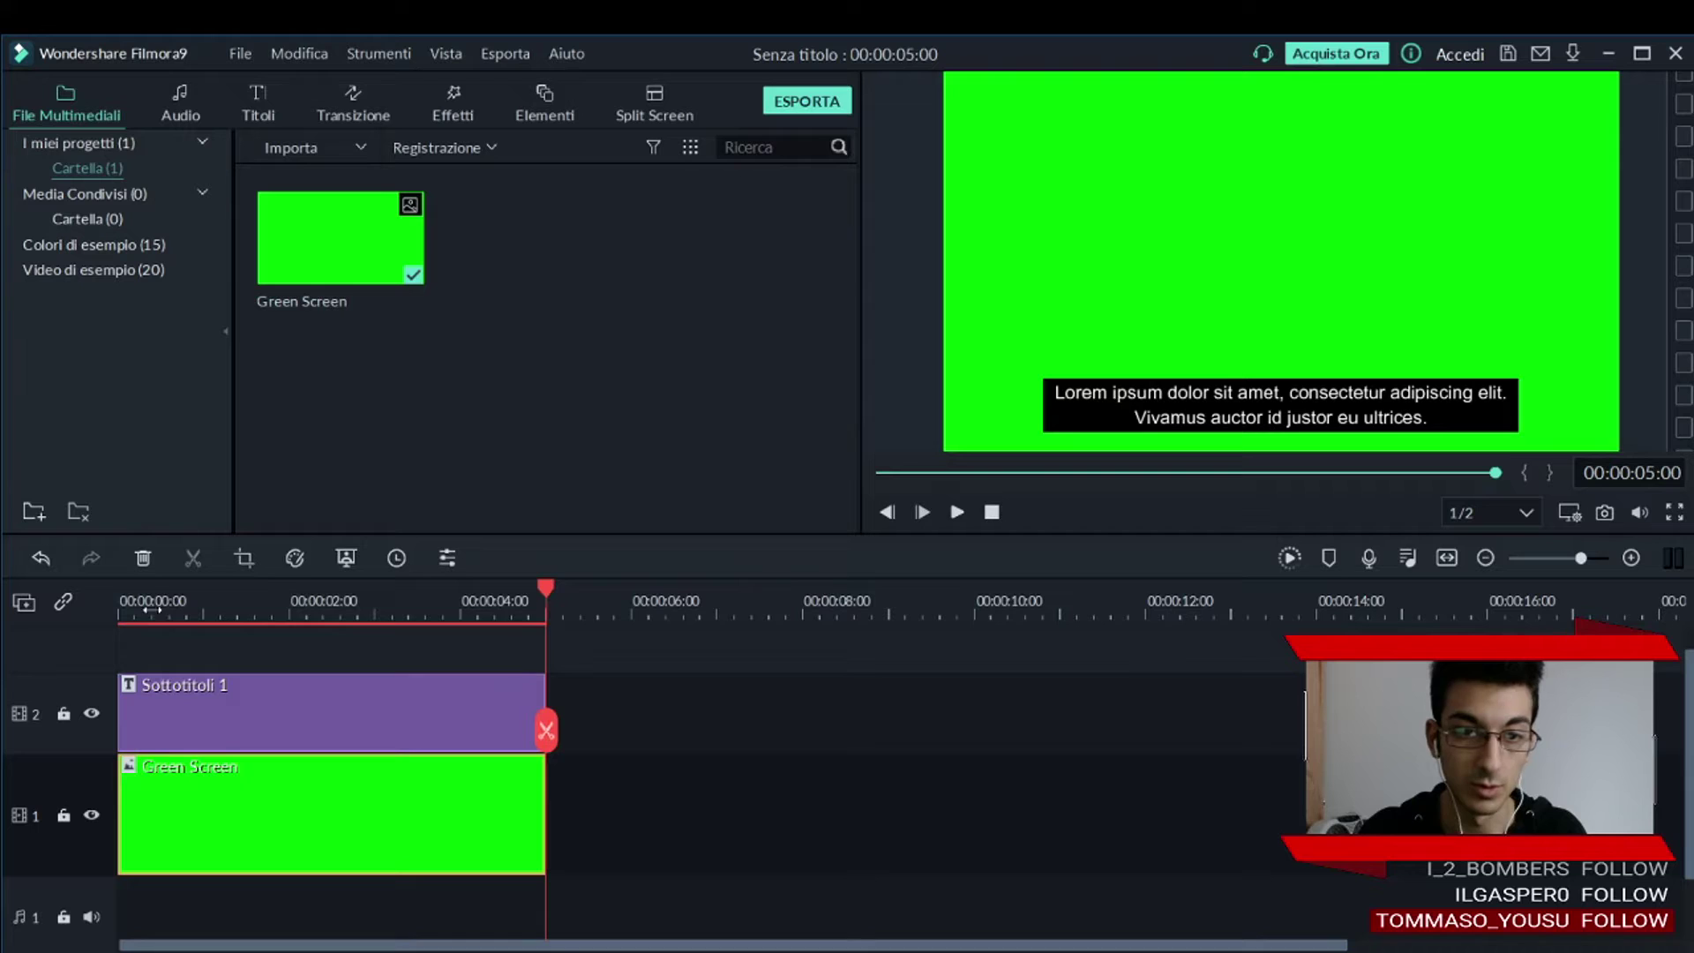
{"action": "left_click", "coordinate": [985, 511]}
{"action": "left_click", "coordinate": [957, 515]}
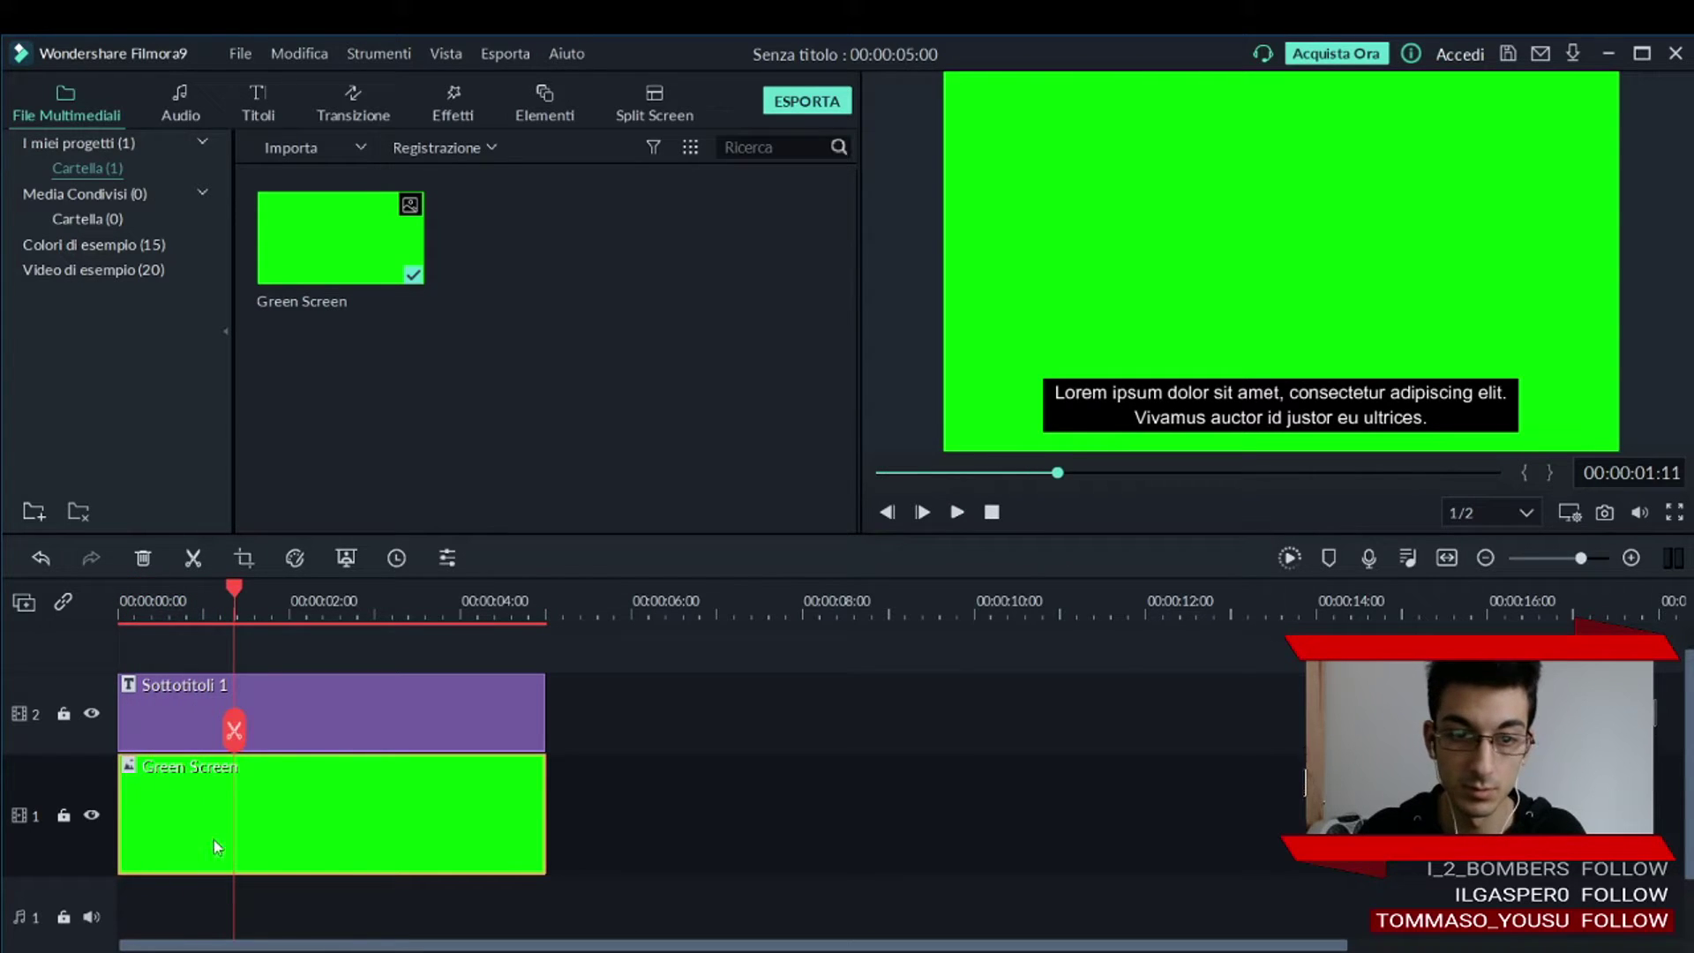
{"action": "key", "text": "Delete"}
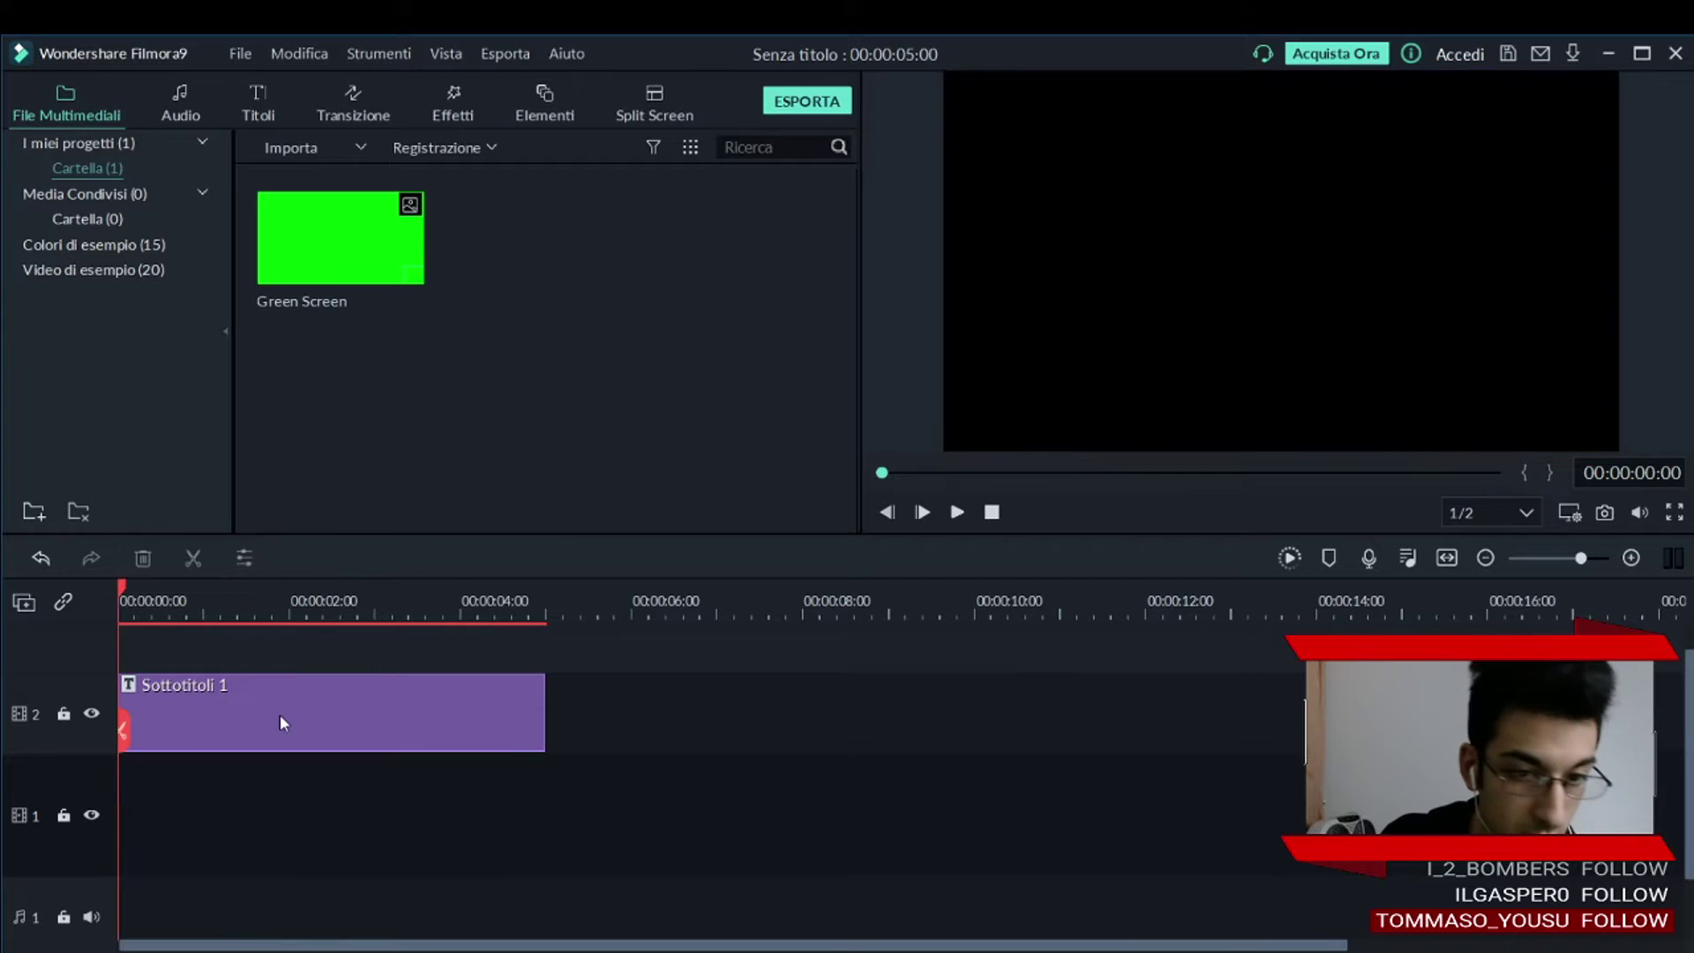
{"action": "key", "text": "Delete"}
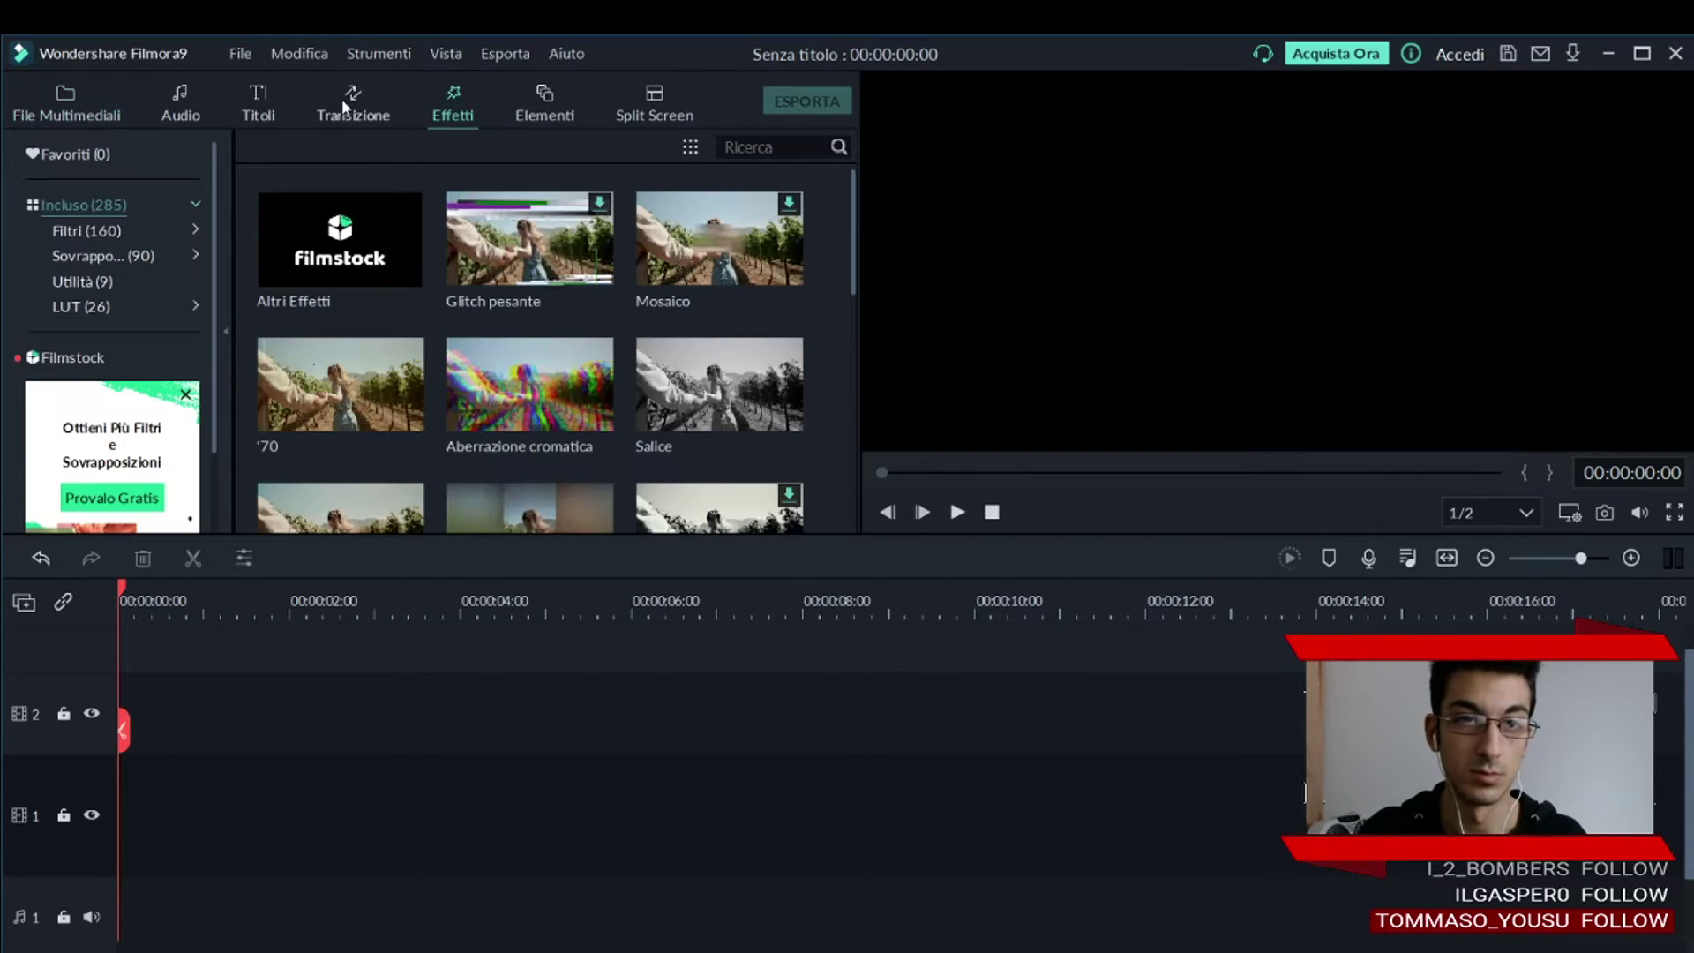
Preview the Sottotitoli 4 and Sottotitoli 5 templates from the title library's Sottotitolo category.
{"action": "left_click", "coordinate": [272, 87]}
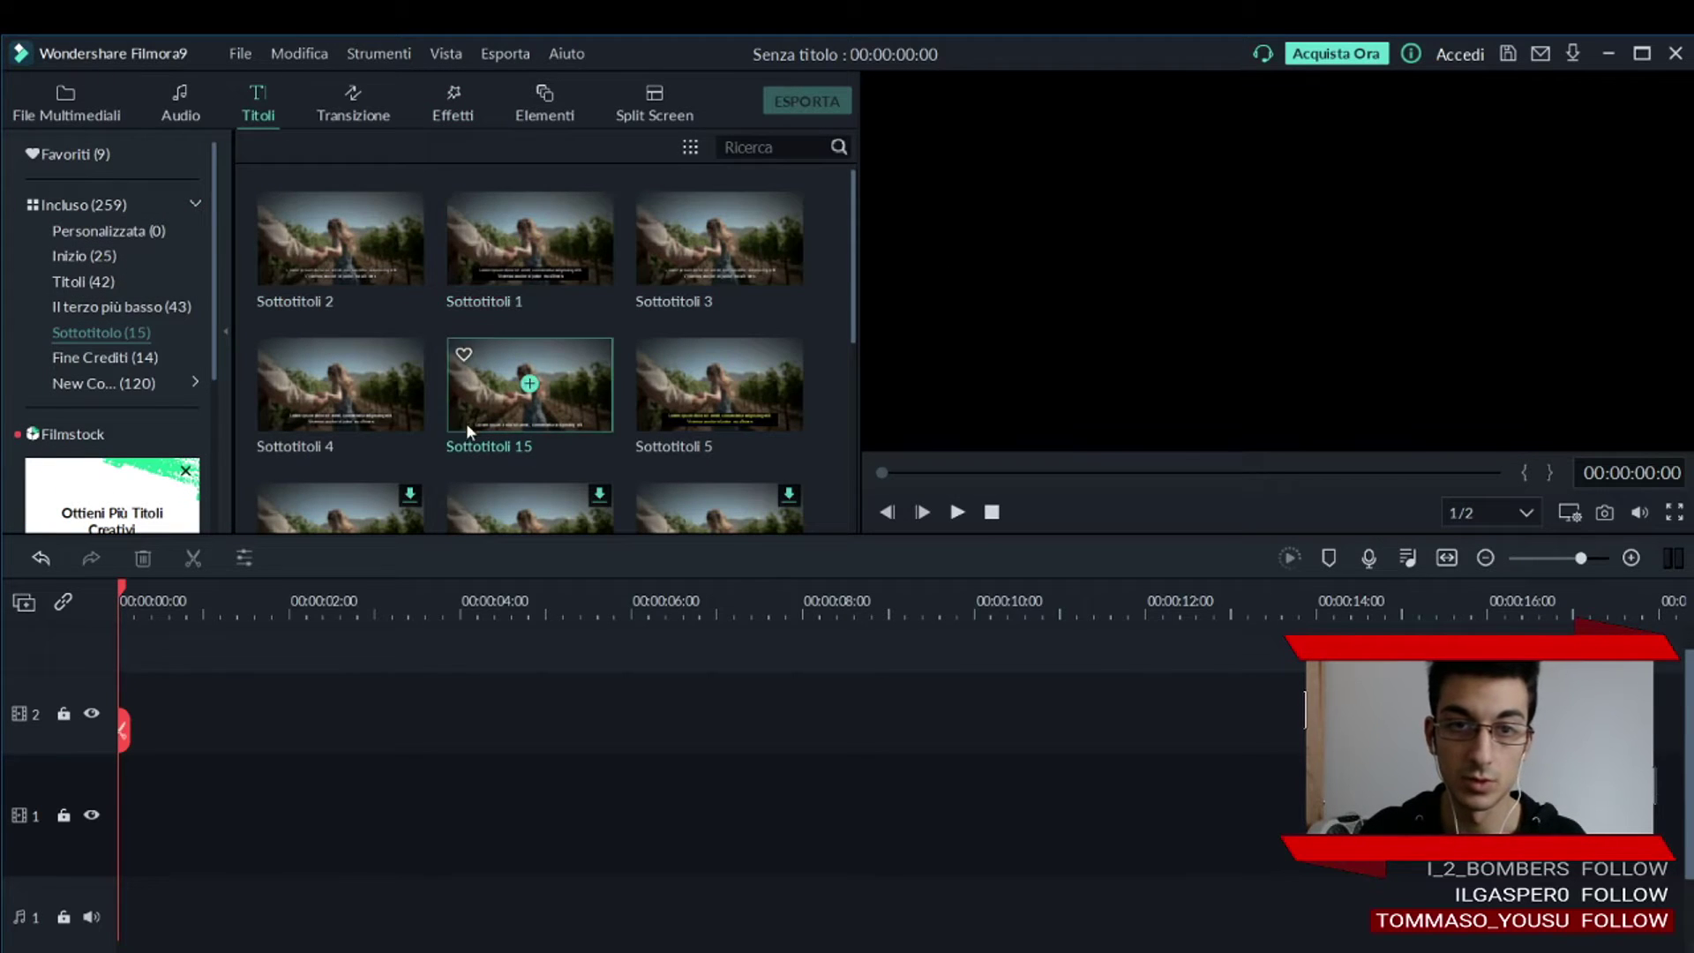
{"action": "left_click", "coordinate": [376, 396]}
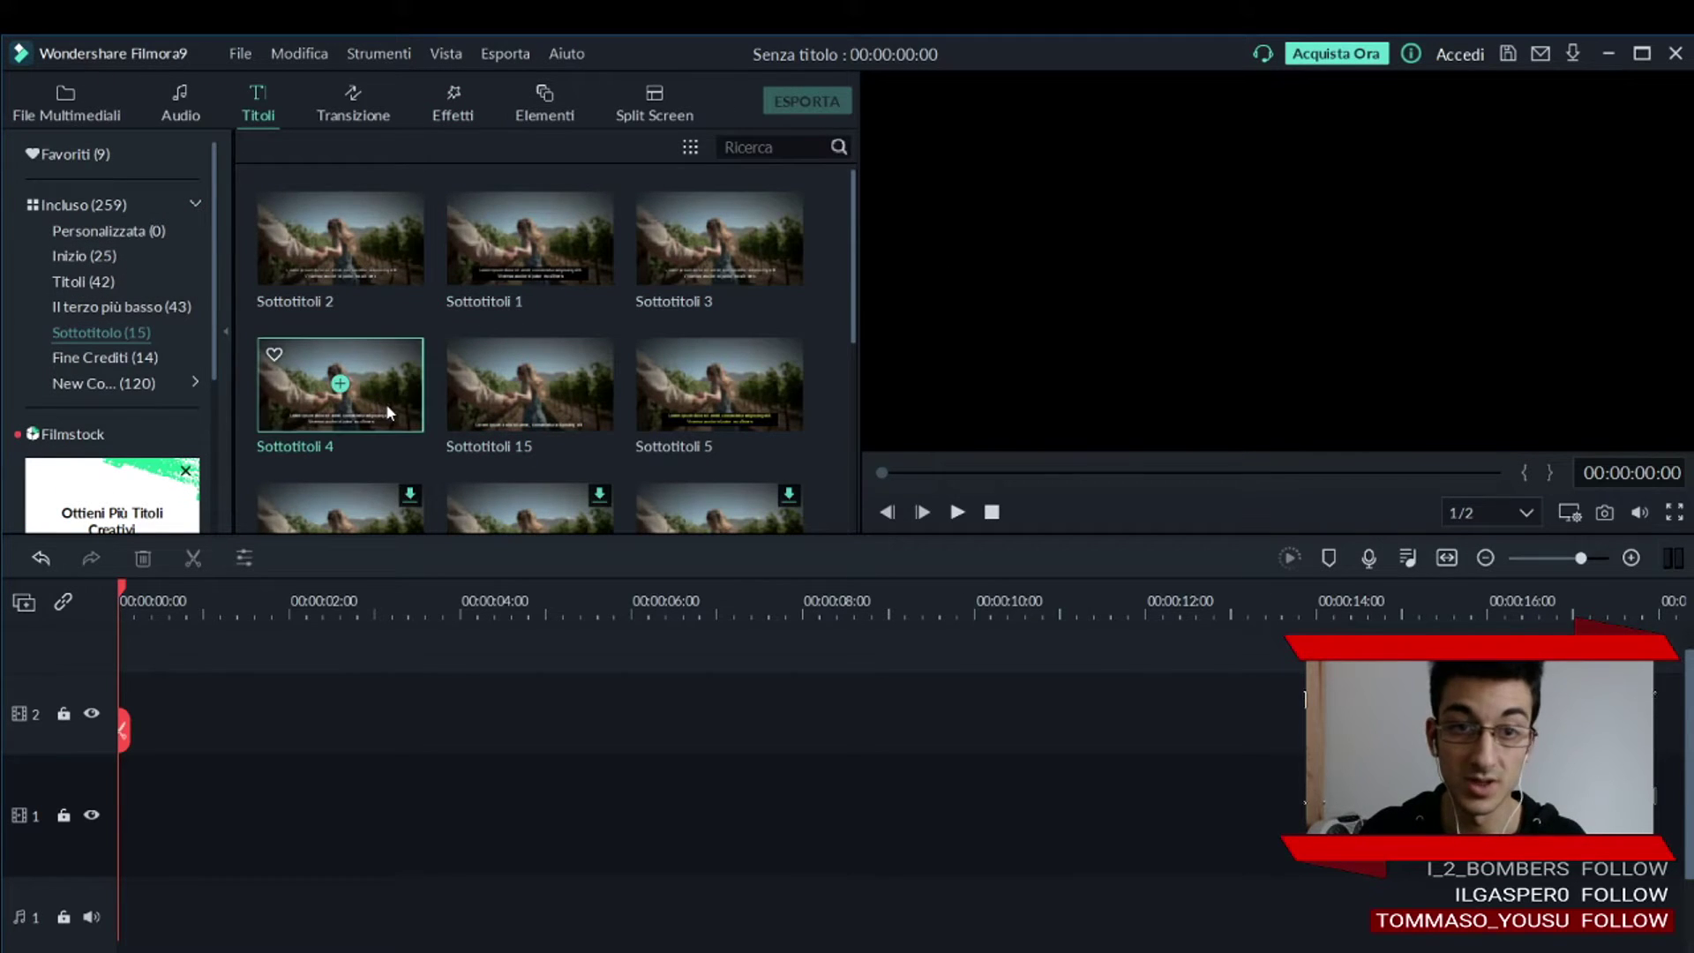
{"action": "left_click", "coordinate": [957, 511]}
{"action": "left_click", "coordinate": [960, 513]}
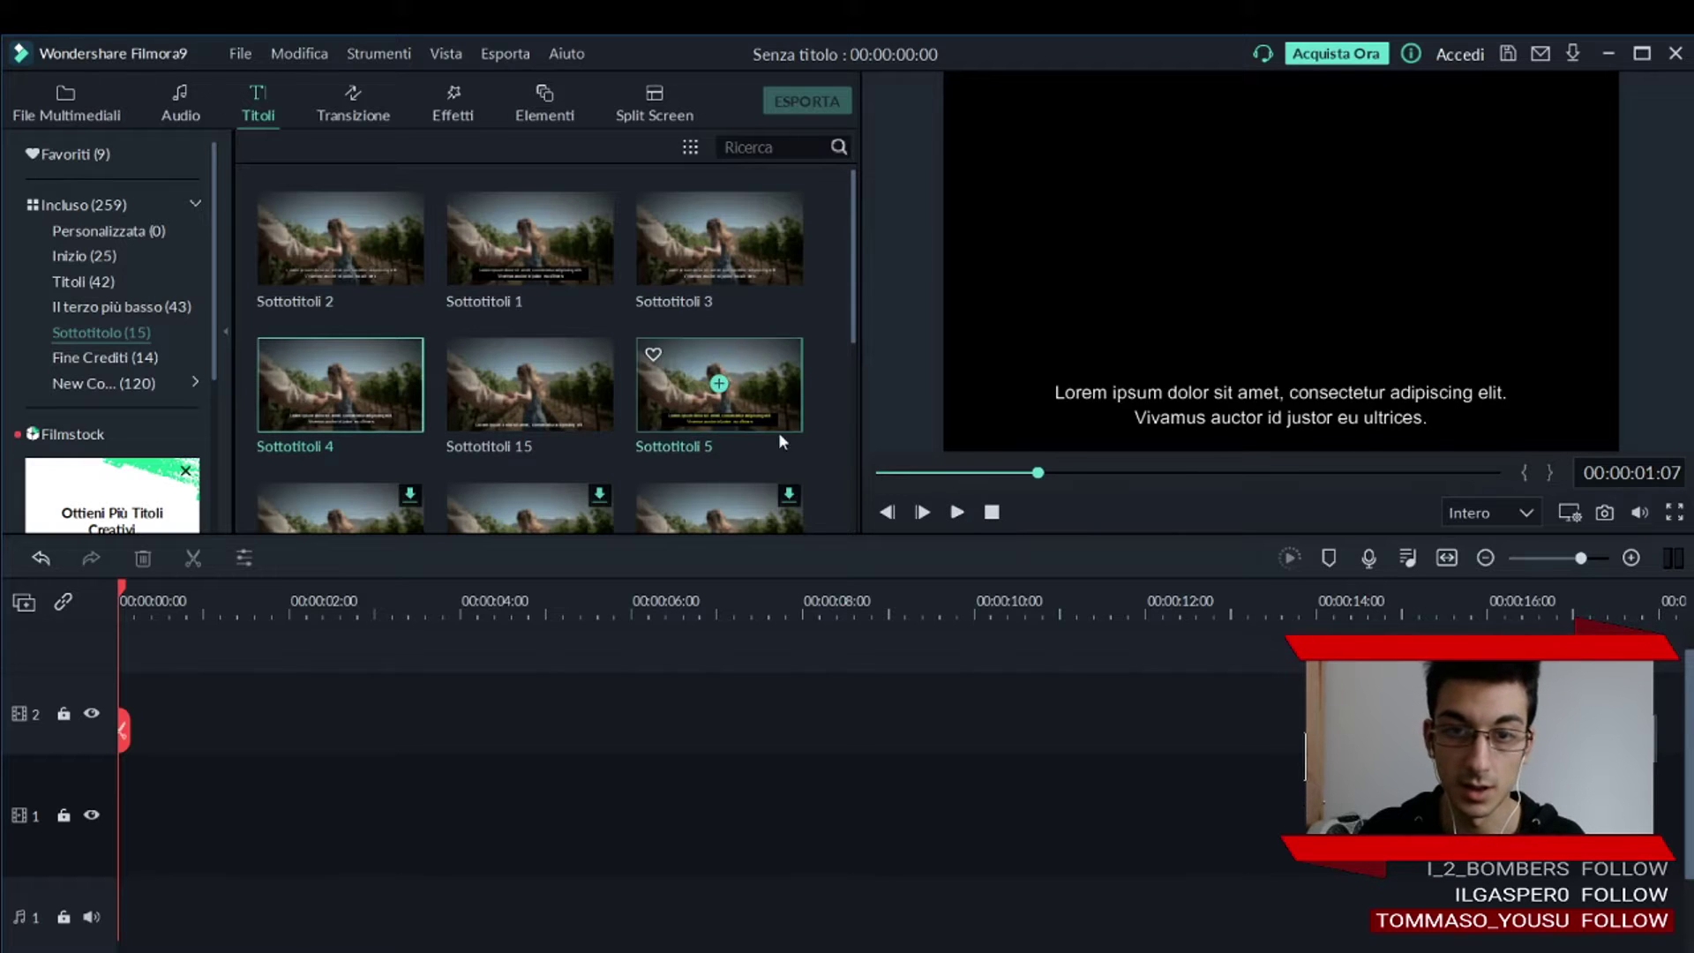
{"action": "left_click", "coordinate": [787, 394]}
{"action": "left_click", "coordinate": [957, 513]}
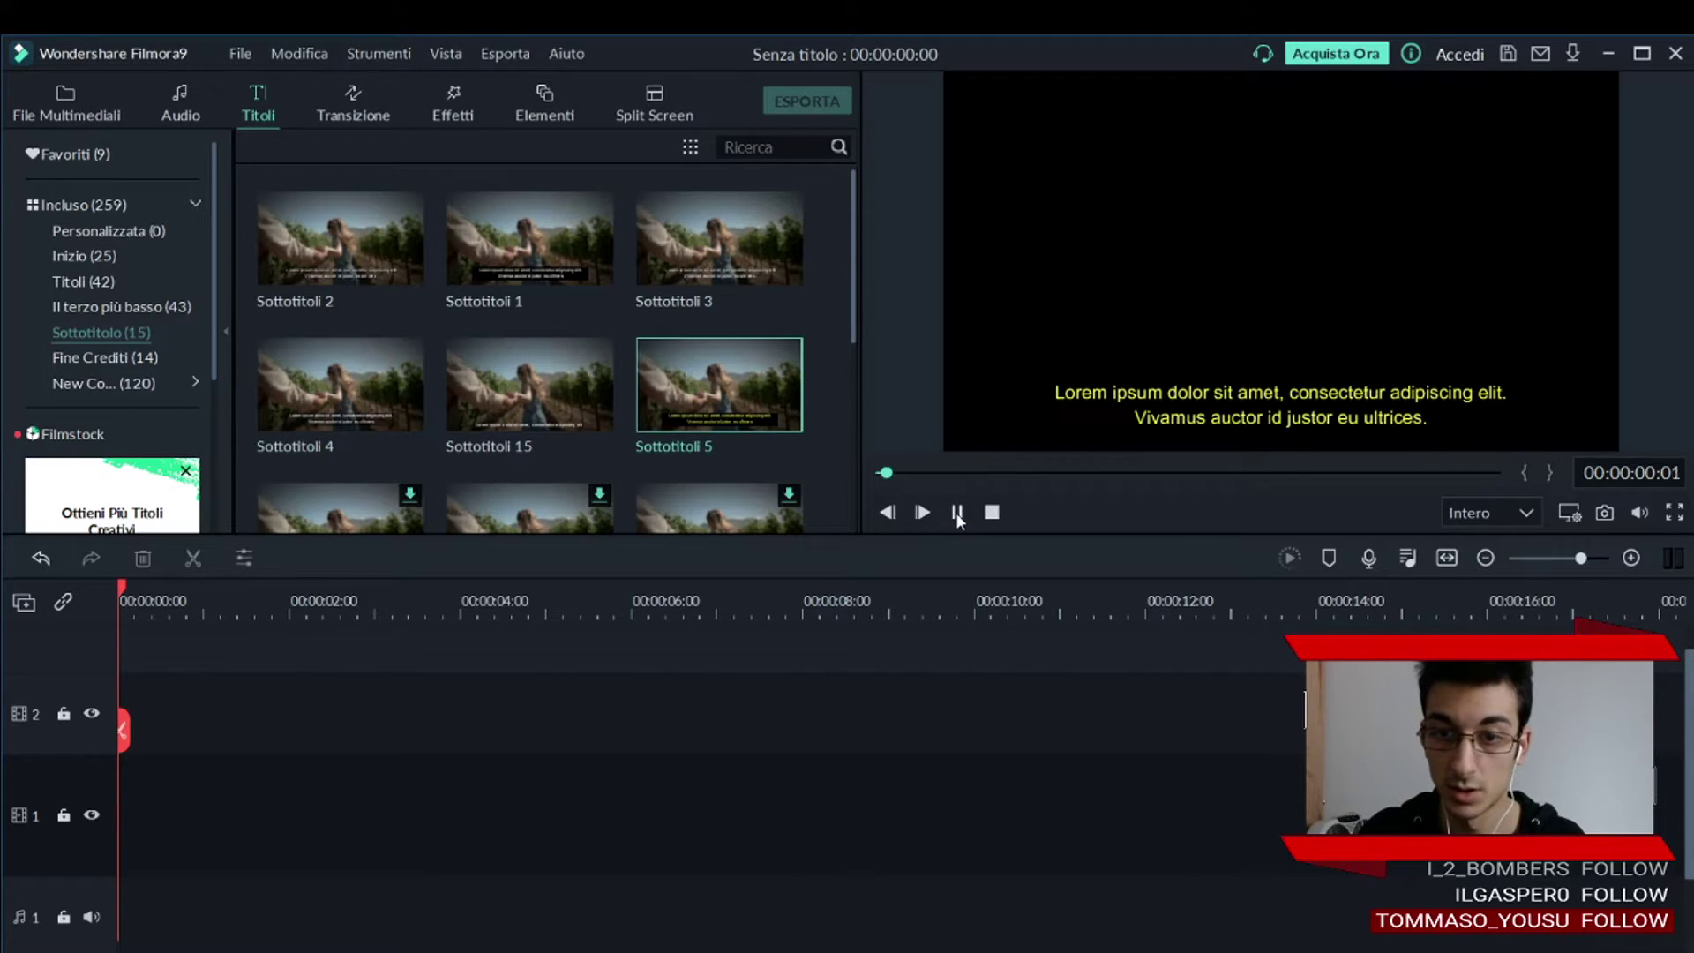
{"action": "left_click", "coordinate": [955, 512]}
Try to preview the Sottotitoli 9 template and look through the other subtitle templates.
{"action": "scroll", "coordinate": [527, 278], "scroll_direction": "down", "scroll_amount": 4}
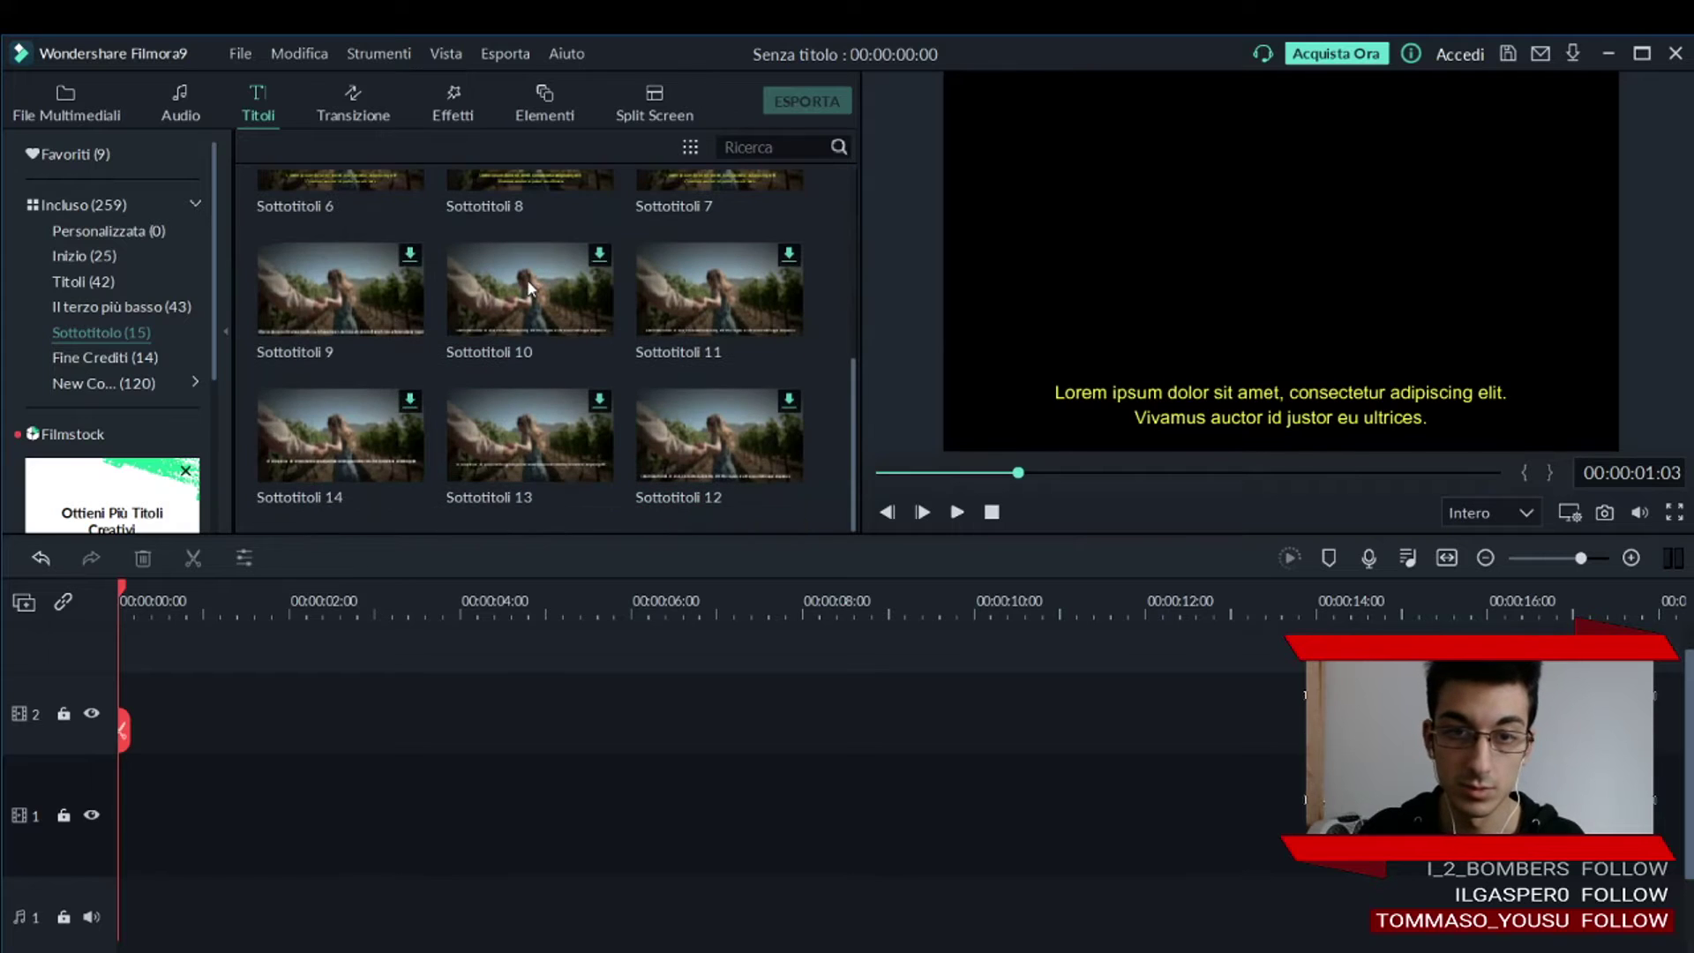
{"action": "left_click", "coordinate": [366, 308]}
{"action": "left_click", "coordinate": [956, 512]}
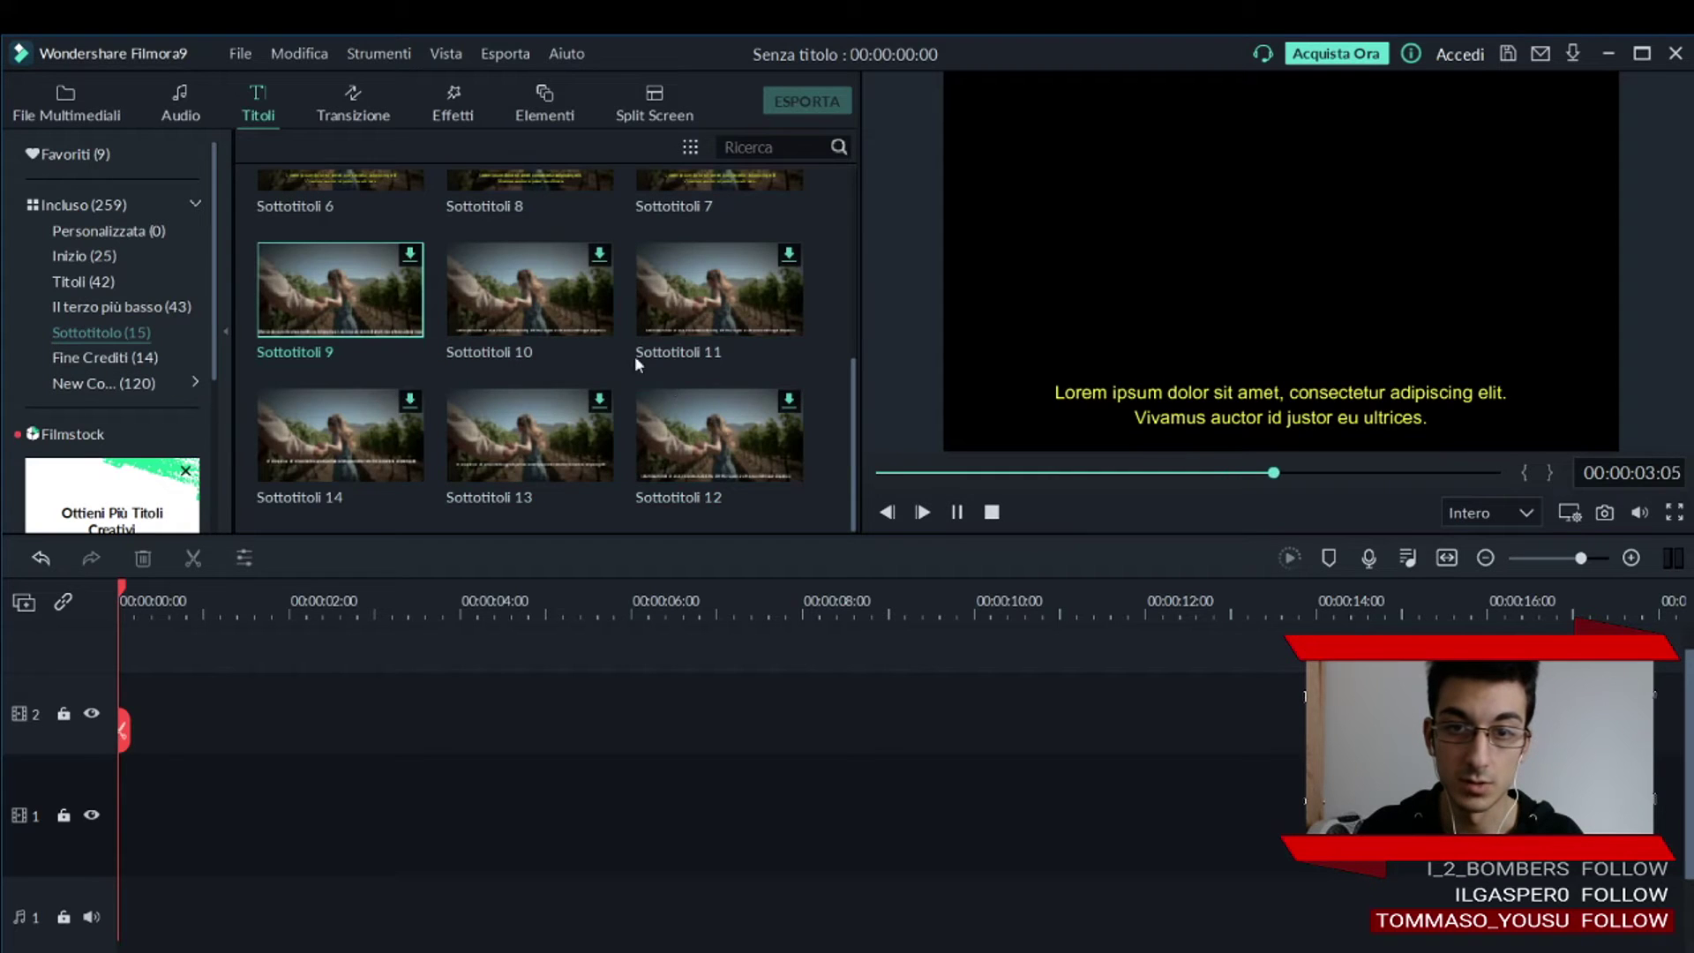
{"action": "scroll", "coordinate": [617, 351], "scroll_direction": "up", "scroll_amount": 3}
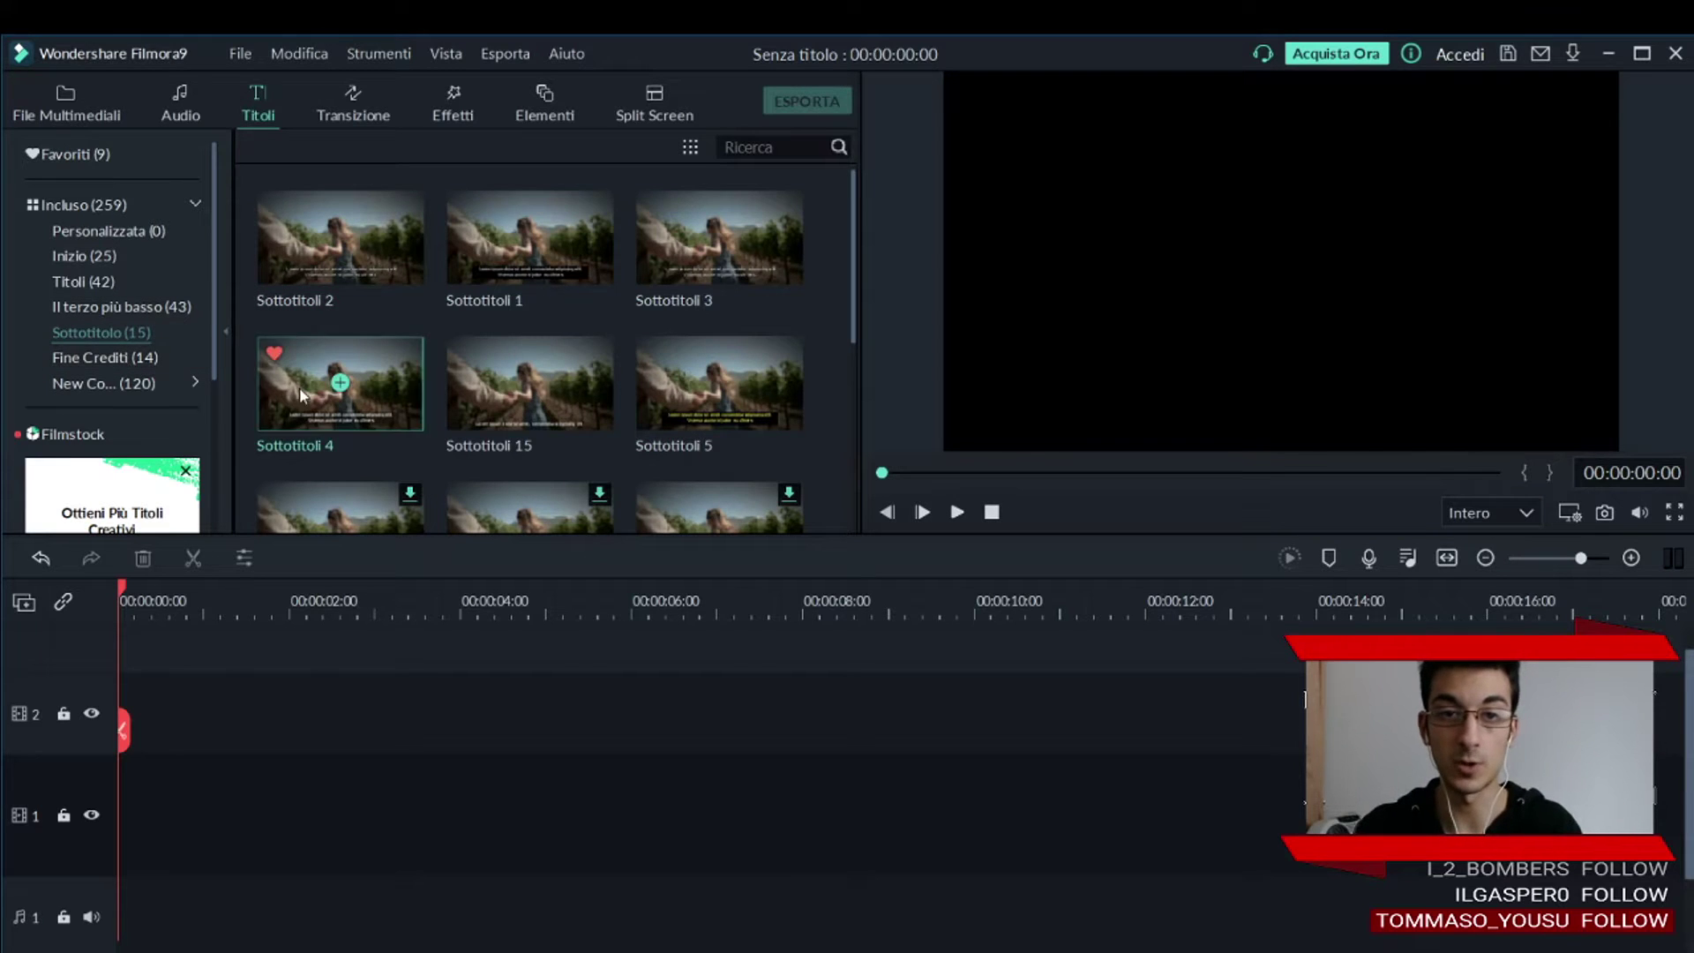
{"action": "scroll", "coordinate": [371, 379], "scroll_direction": "down", "scroll_amount": 5}
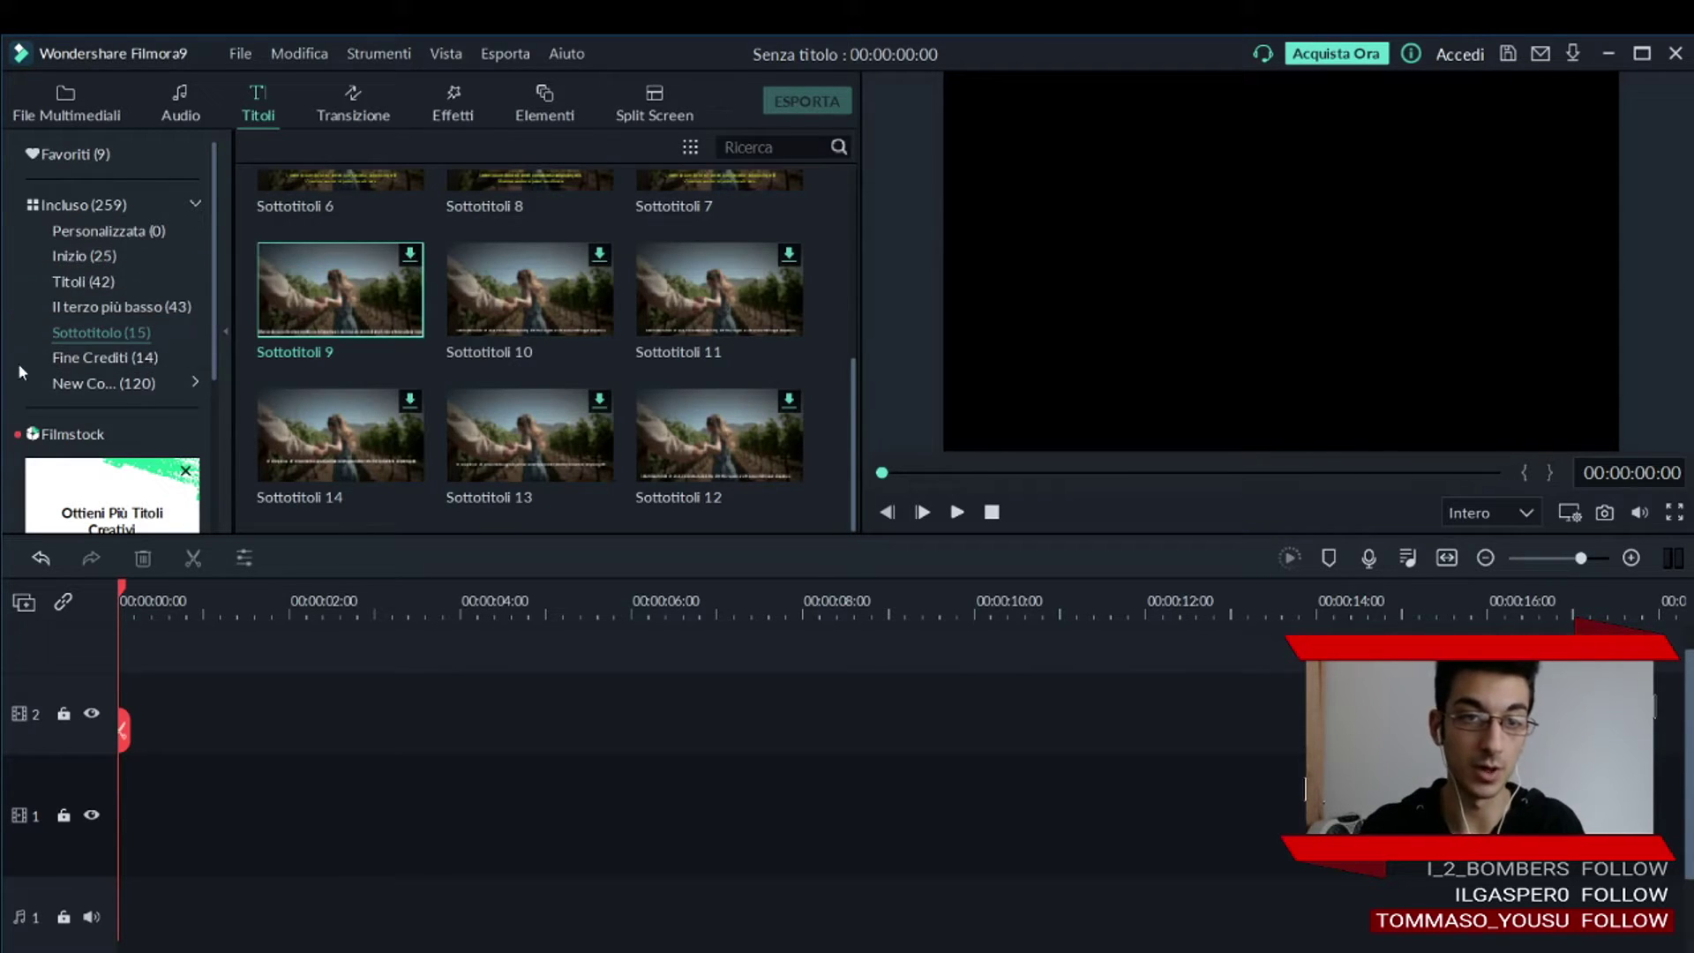
Play the Credito 1 template from the Fine Crediti category and select Crediti 8 among the remaining credit templates.
{"action": "left_click", "coordinate": [56, 355]}
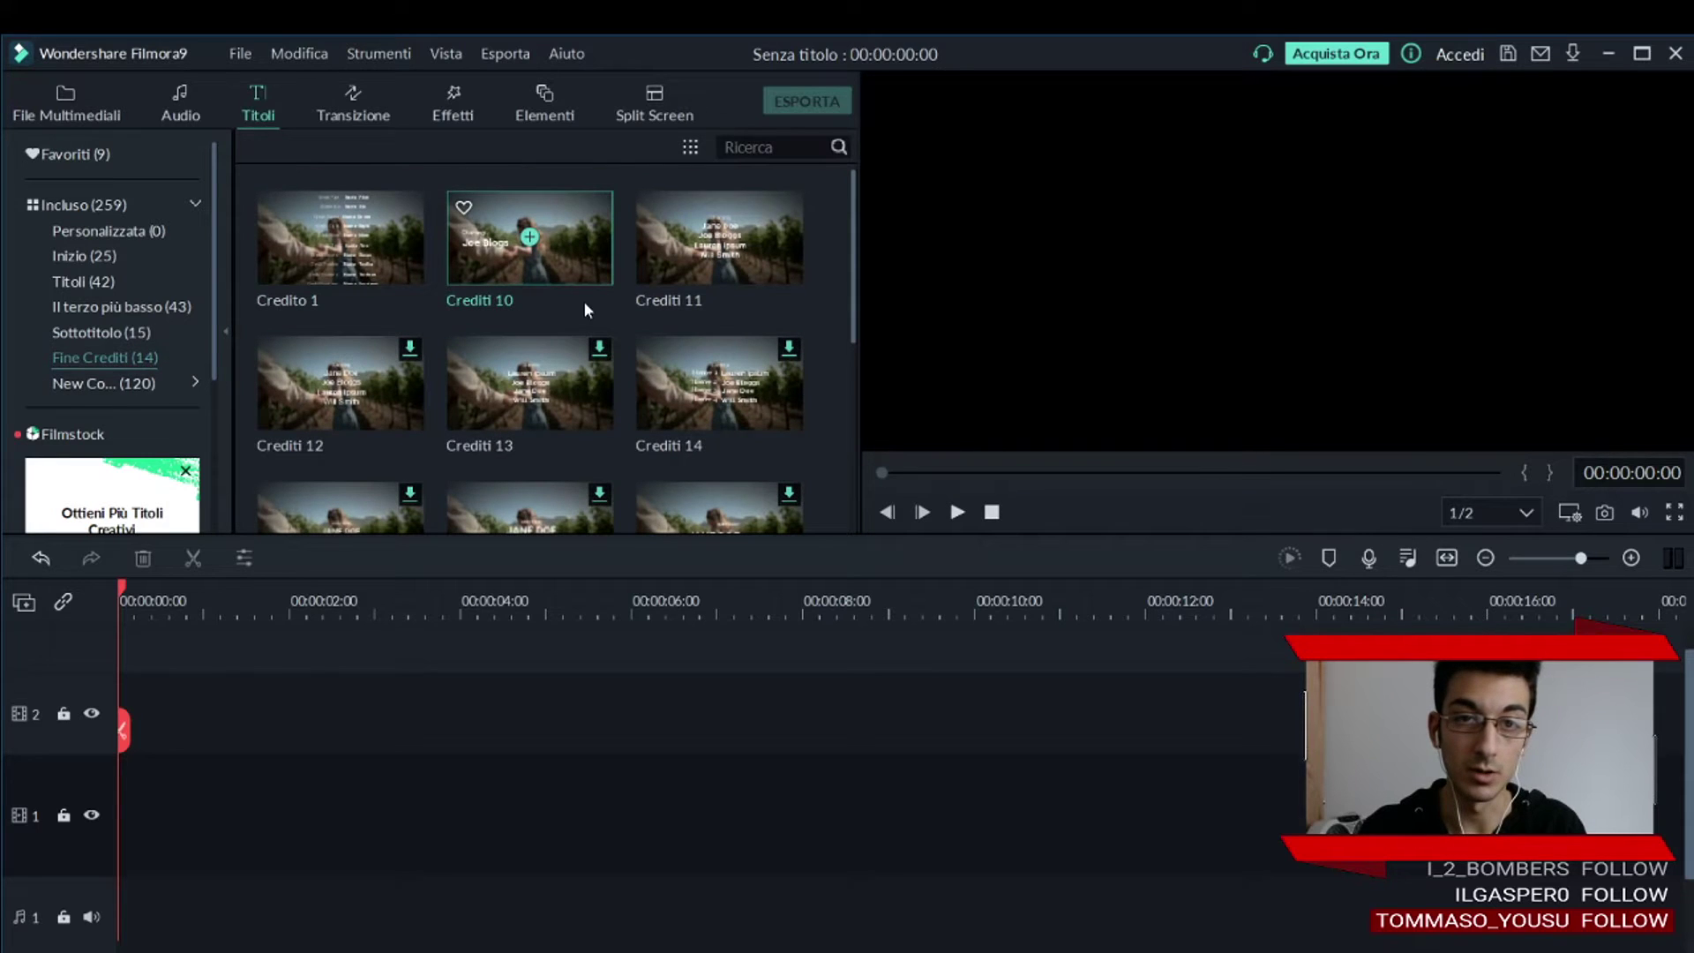
{"action": "left_click", "coordinate": [342, 240]}
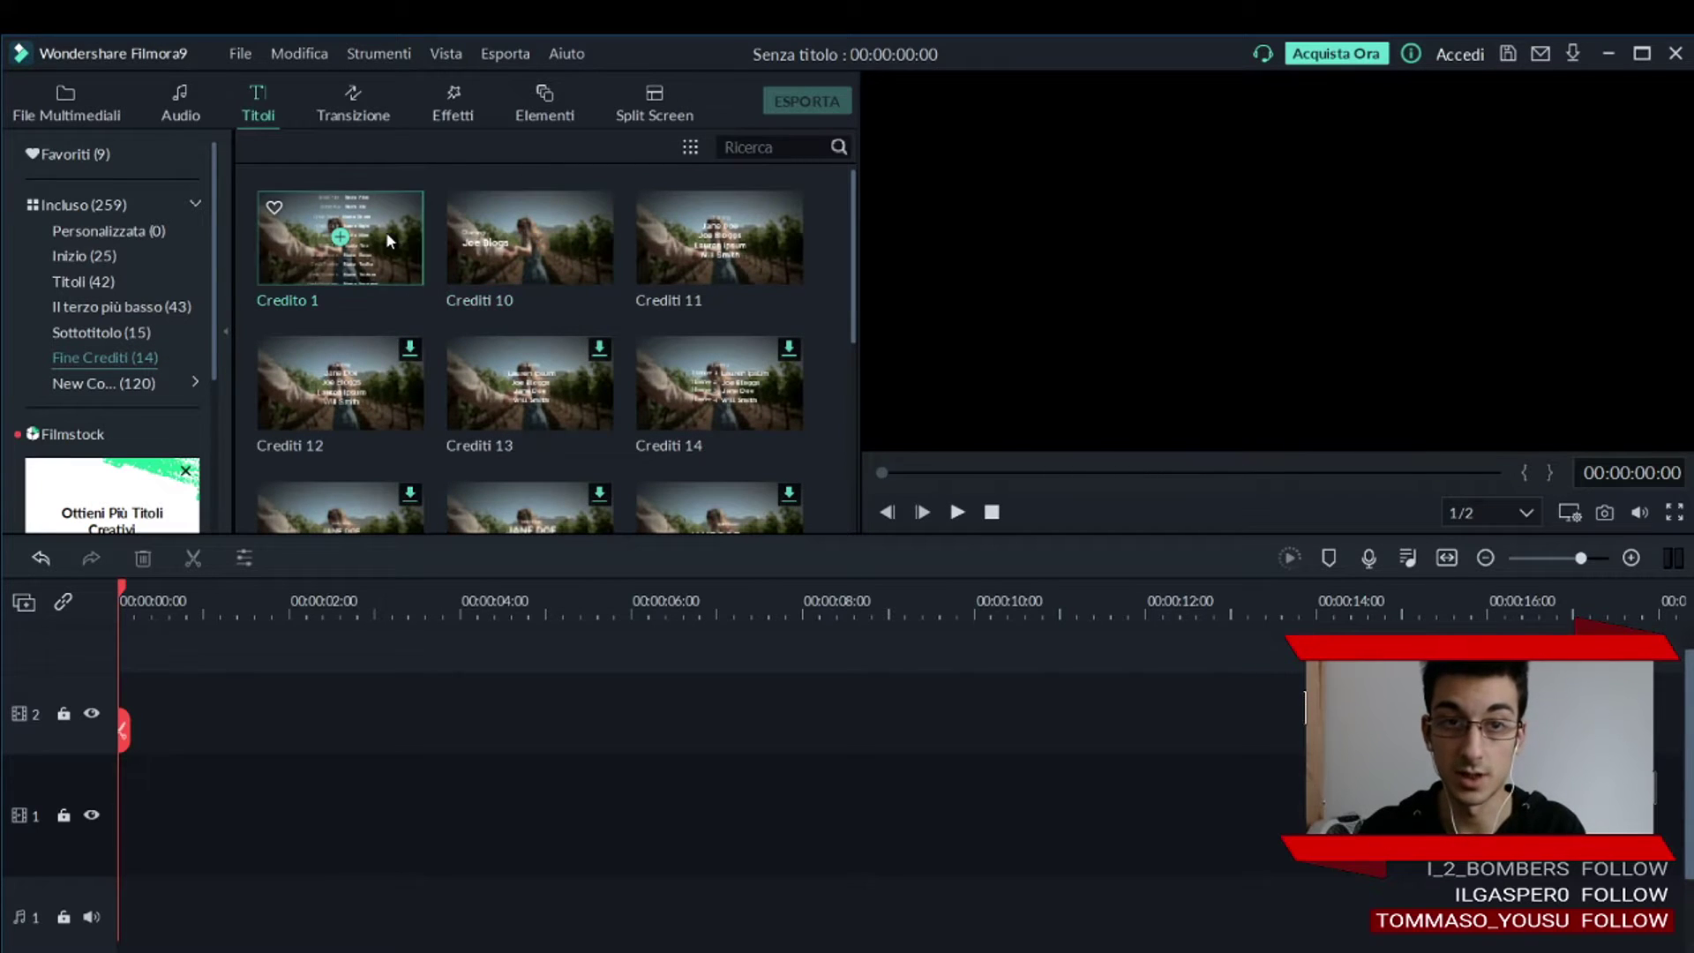
{"action": "left_click", "coordinate": [958, 512]}
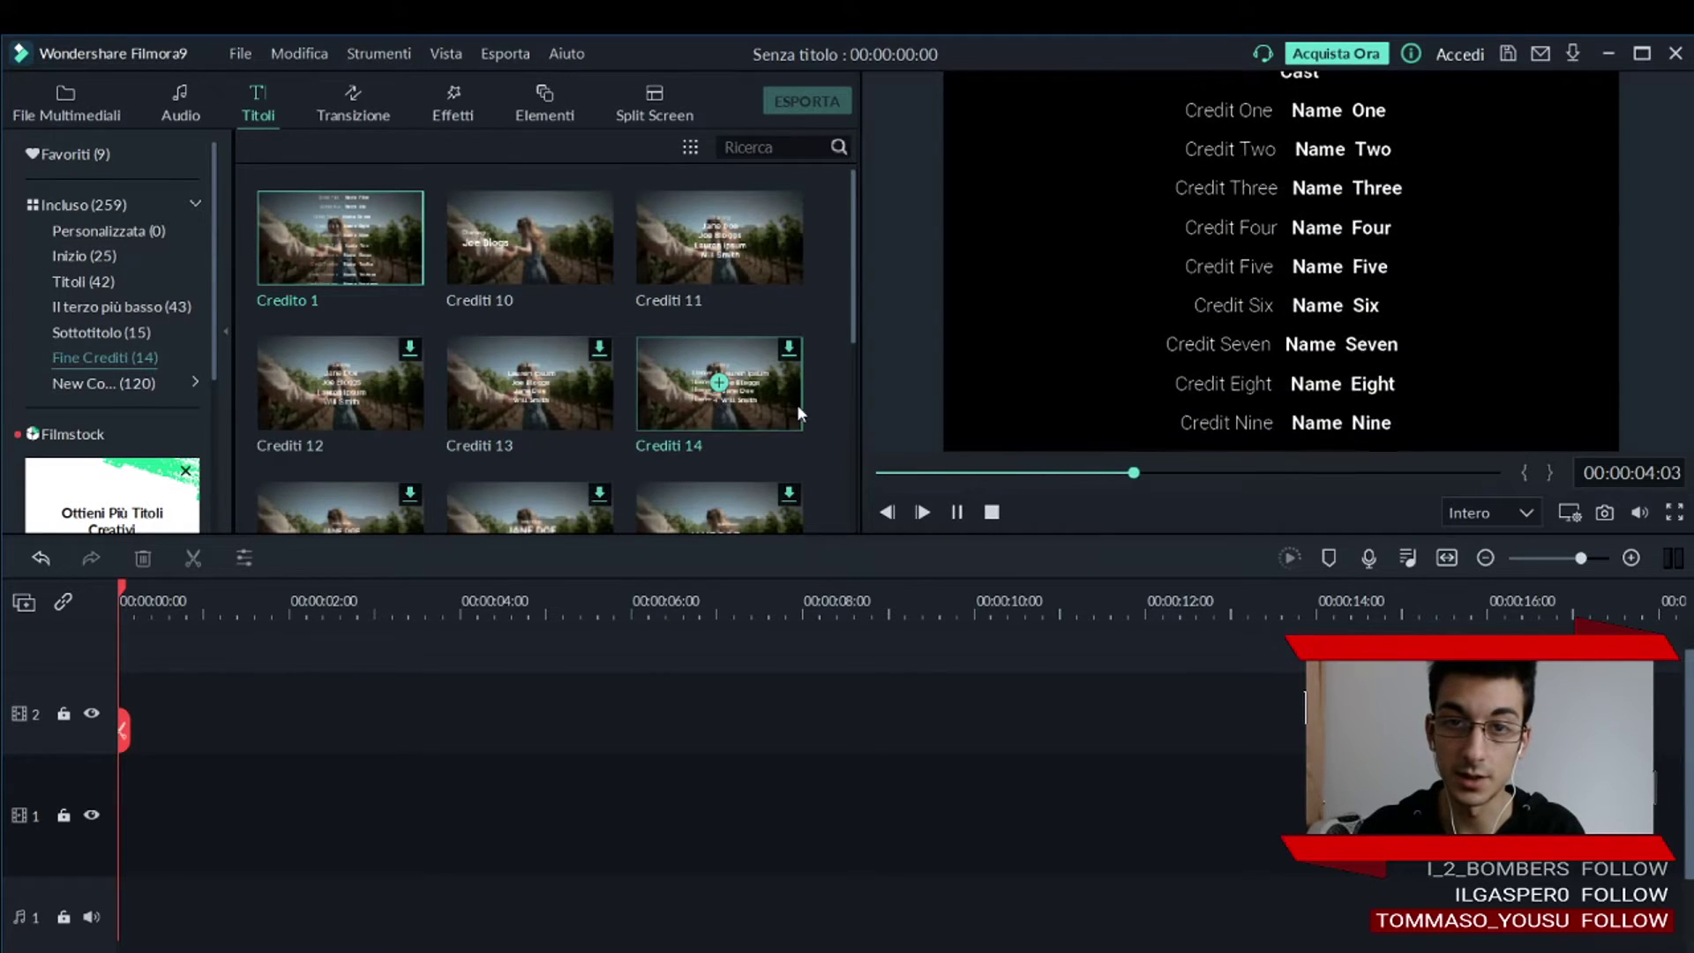
{"action": "scroll", "coordinate": [793, 403], "scroll_direction": "down", "scroll_amount": 5}
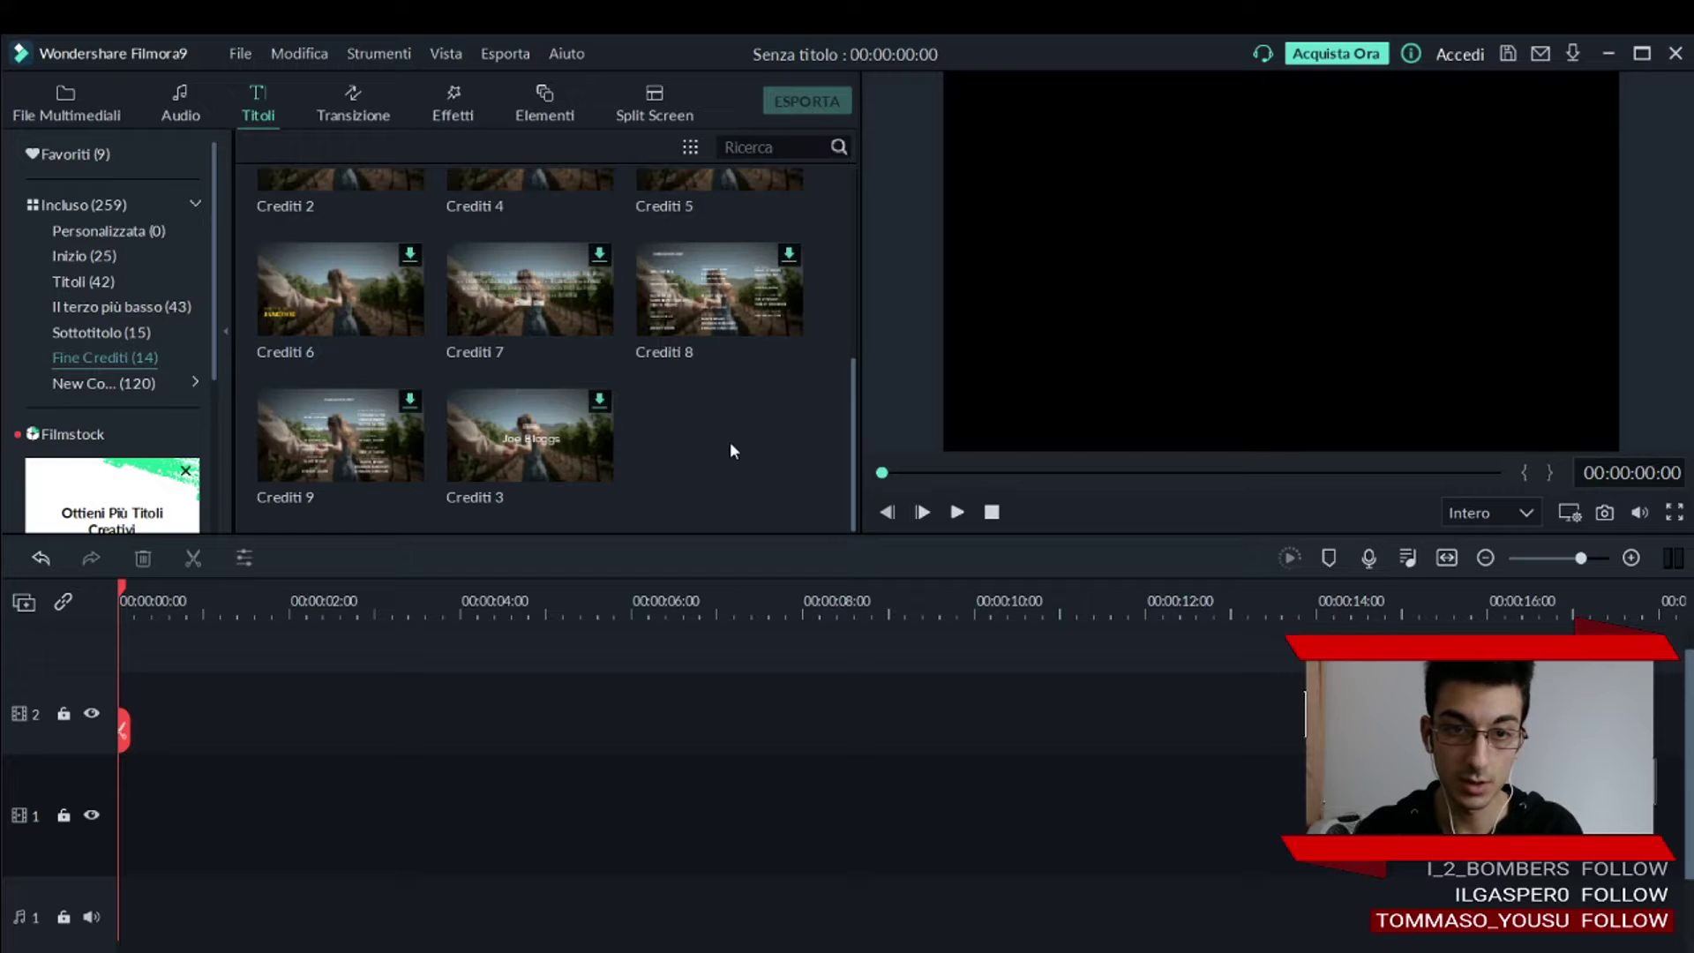
{"action": "left_click", "coordinate": [776, 310]}
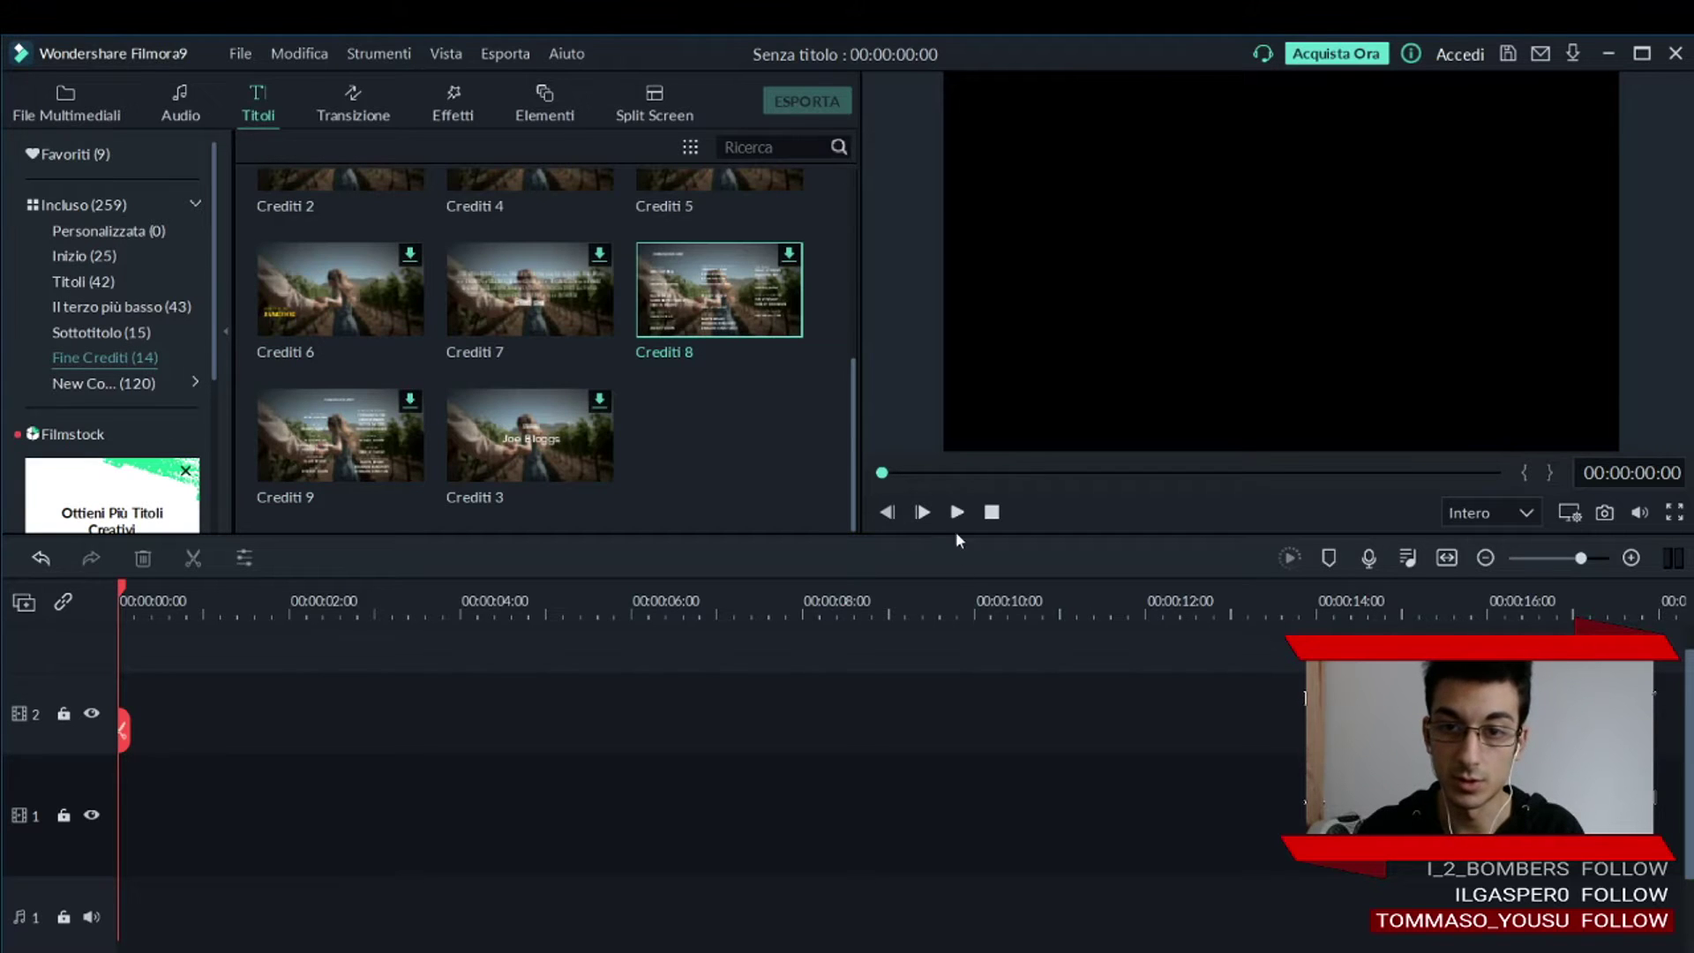
{"action": "scroll", "coordinate": [530, 370], "scroll_direction": "down", "scroll_amount": 3}
{"action": "scroll", "coordinate": [545, 359], "scroll_direction": "up", "scroll_amount": 3}
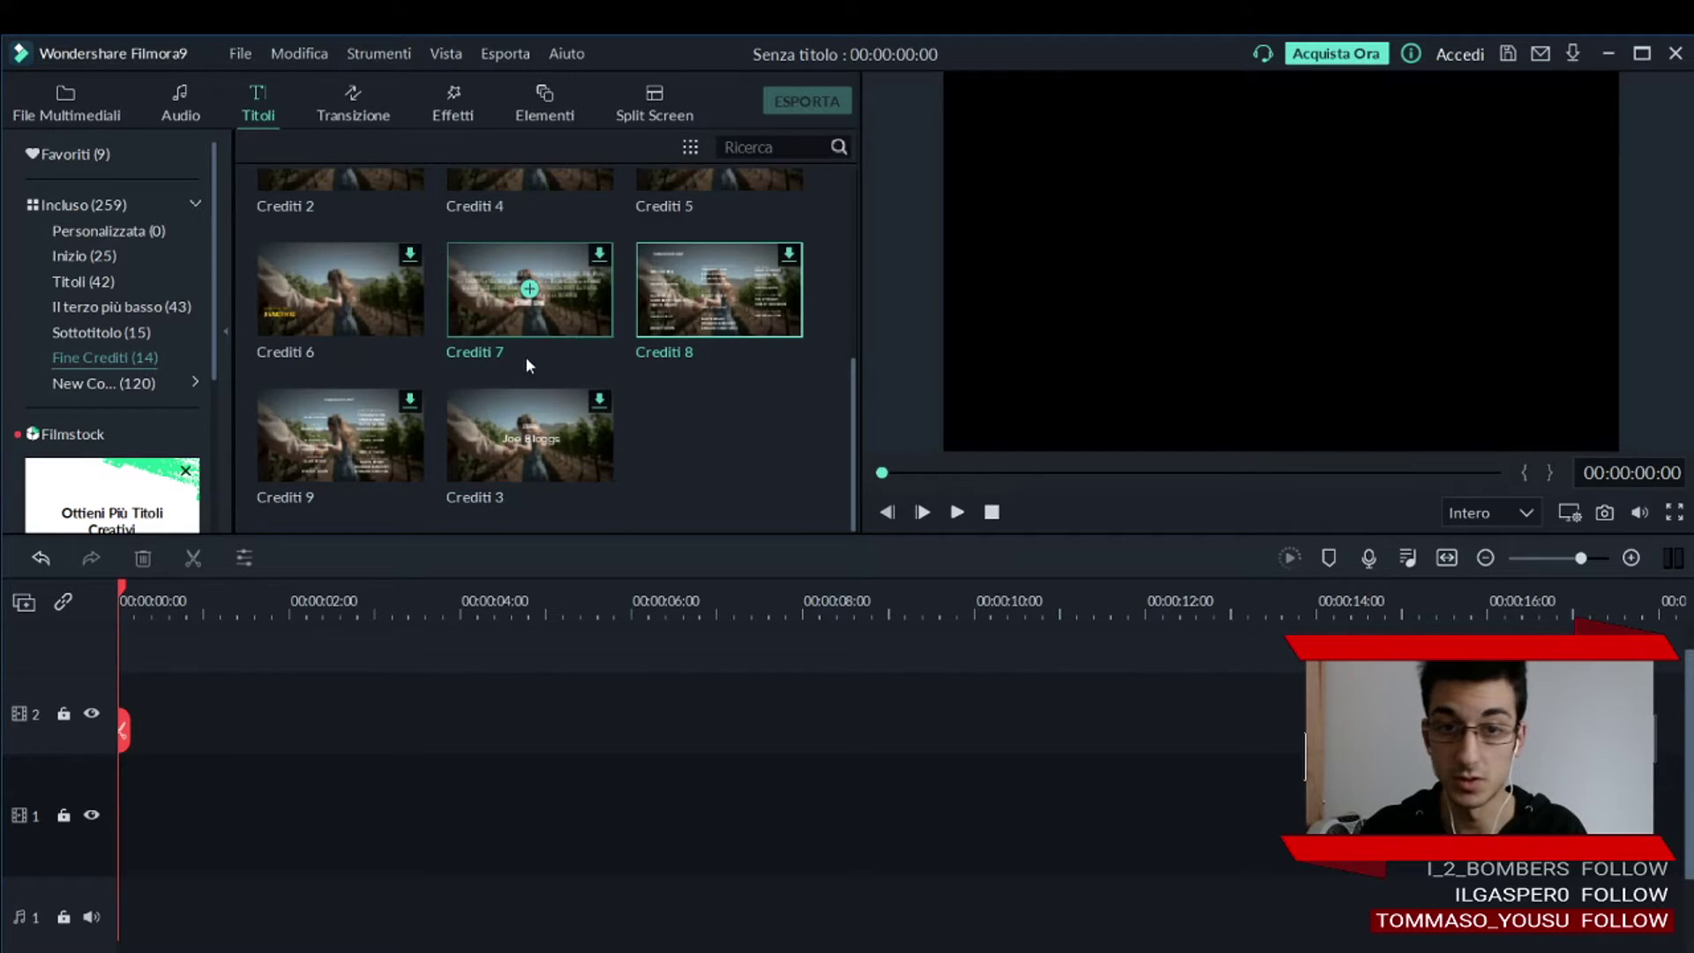
Expand the New Co... title category and play its New LowerThirds 2 template.
{"action": "left_click", "coordinate": [100, 383]}
{"action": "scroll", "coordinate": [94, 279], "scroll_direction": "down", "scroll_amount": 2}
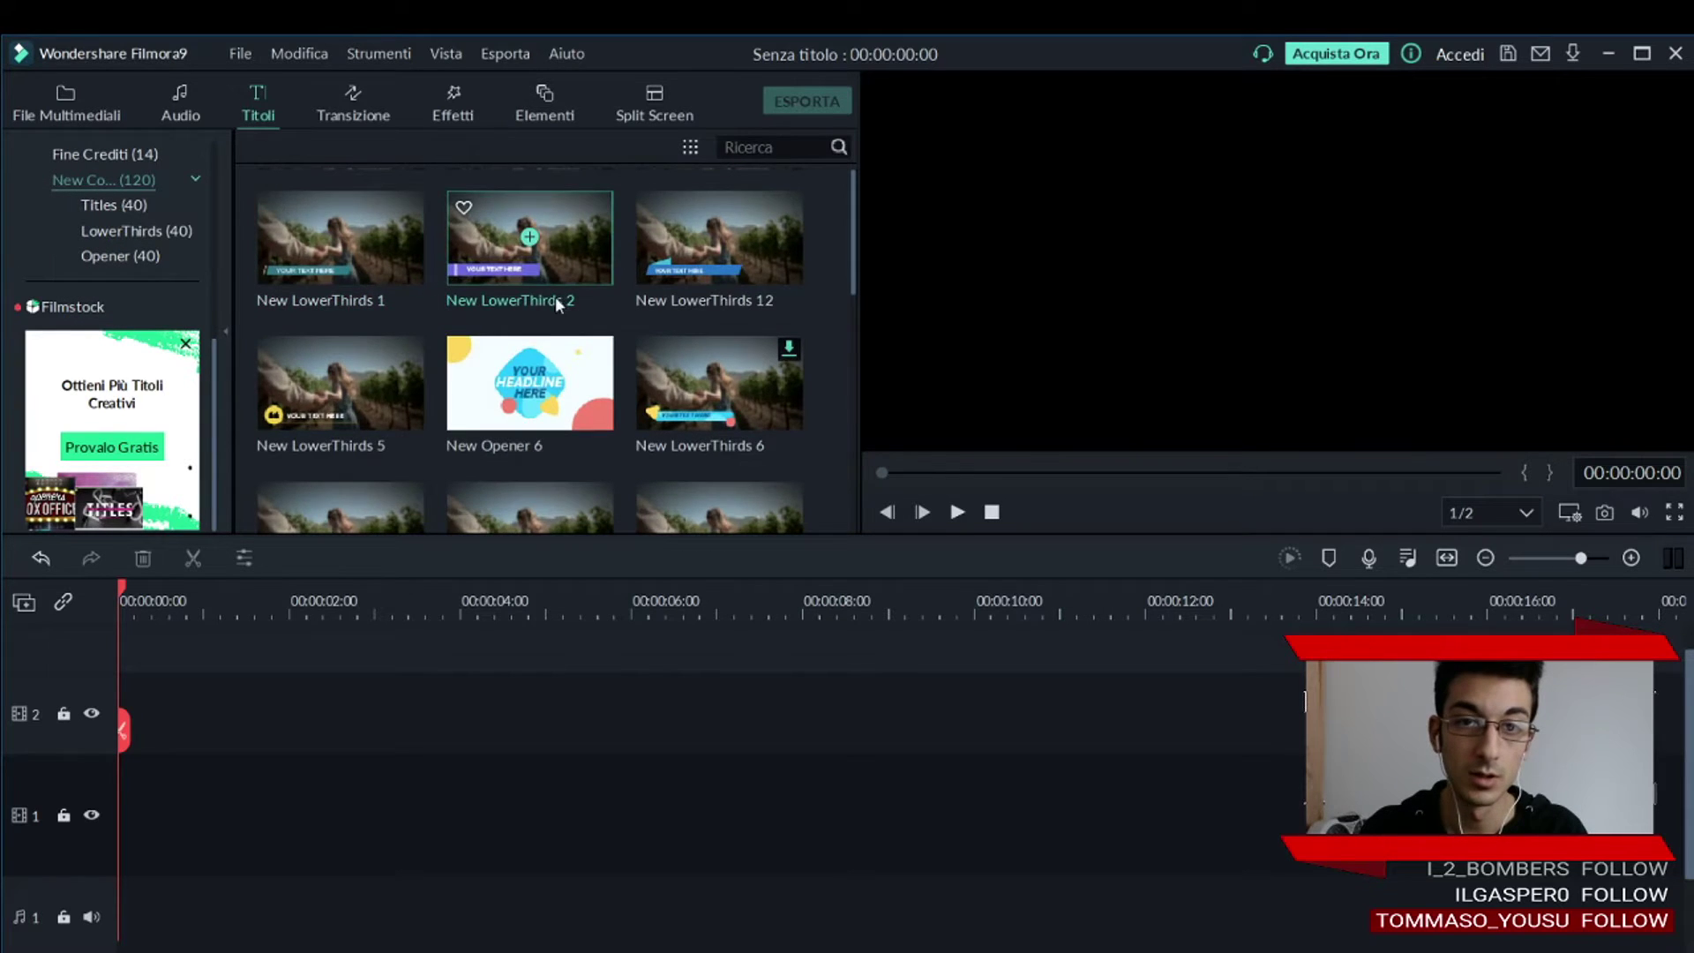
{"action": "scroll", "coordinate": [564, 304], "scroll_direction": "down", "scroll_amount": 5}
{"action": "scroll", "coordinate": [547, 295], "scroll_direction": "up", "scroll_amount": 5}
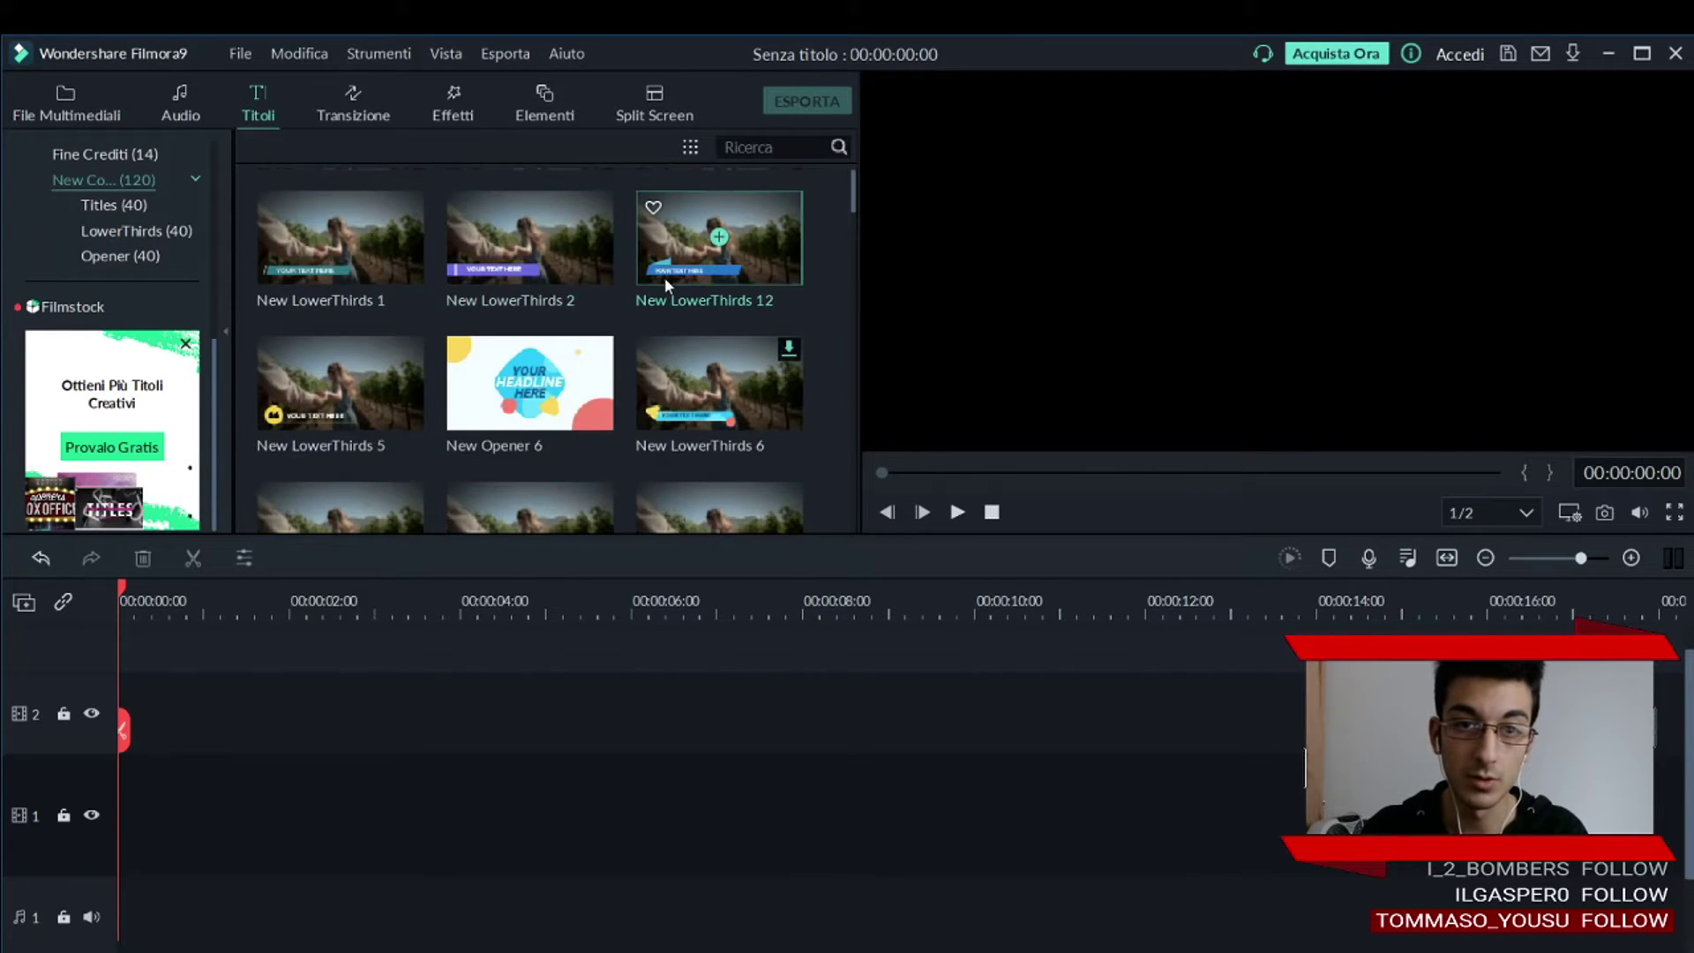
{"action": "left_click", "coordinate": [569, 267]}
{"action": "left_click", "coordinate": [955, 514]}
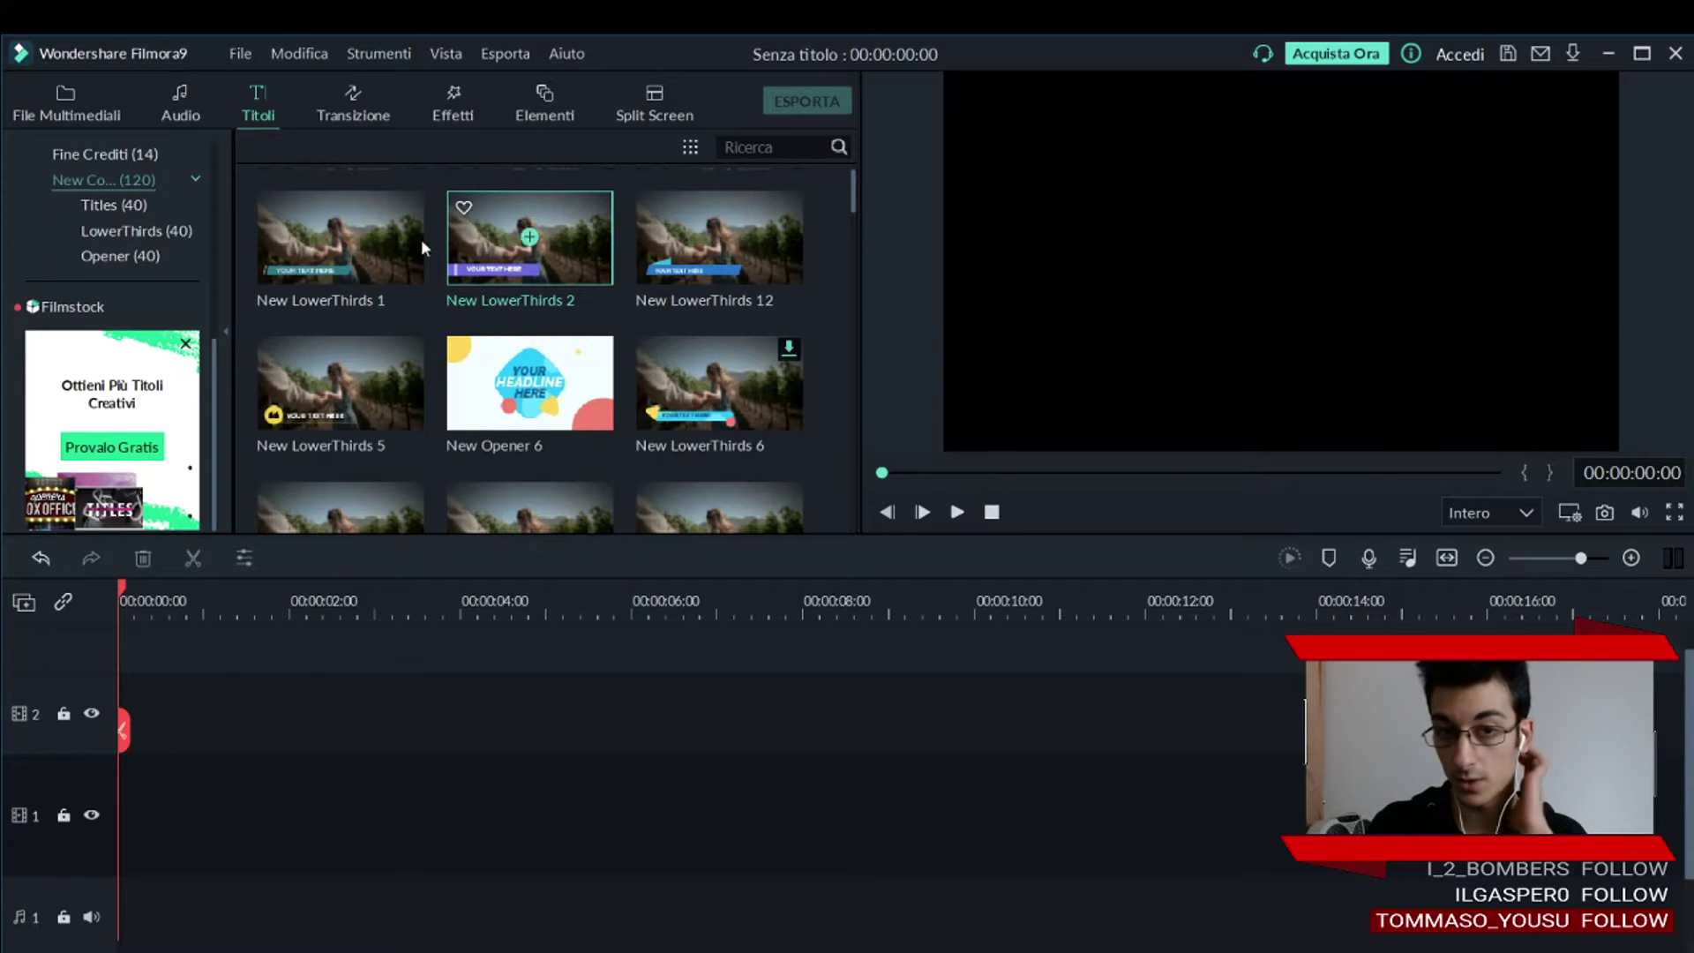
Examine the range of lower-third, title and opener designs offered in the New Co... category.
{"action": "scroll", "coordinate": [625, 341], "scroll_direction": "down", "scroll_amount": 3}
{"action": "scroll", "coordinate": [625, 341], "scroll_direction": "up", "scroll_amount": 3}
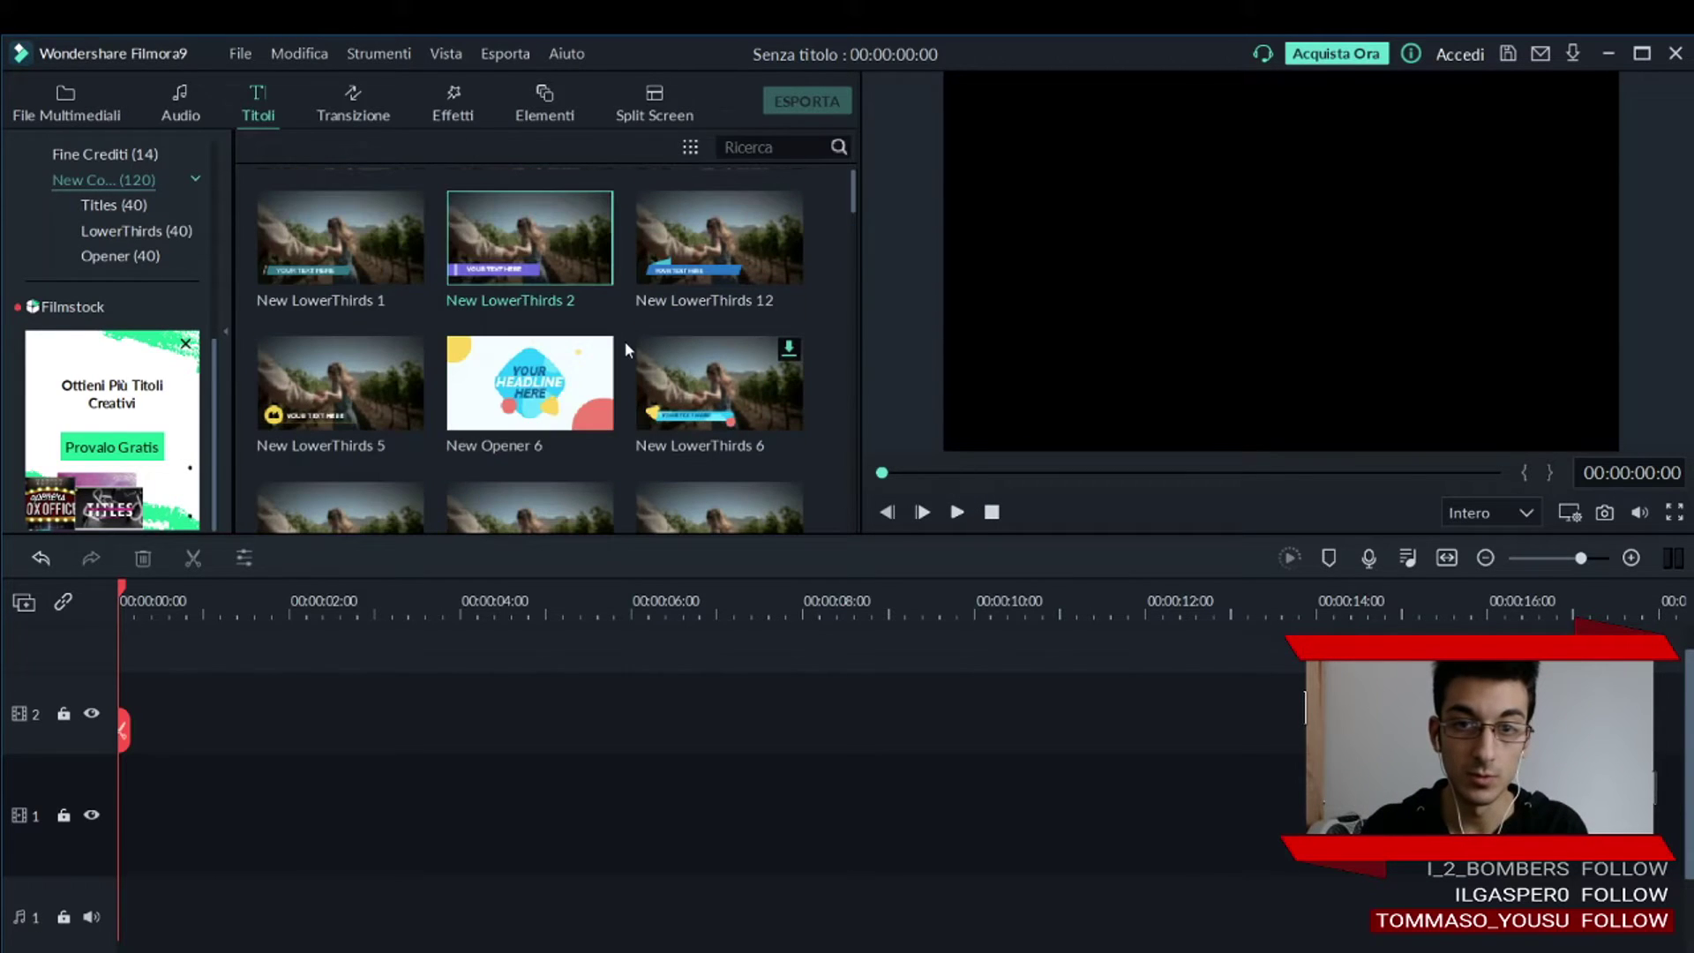
{"action": "scroll", "coordinate": [622, 390], "scroll_direction": "down", "scroll_amount": 3}
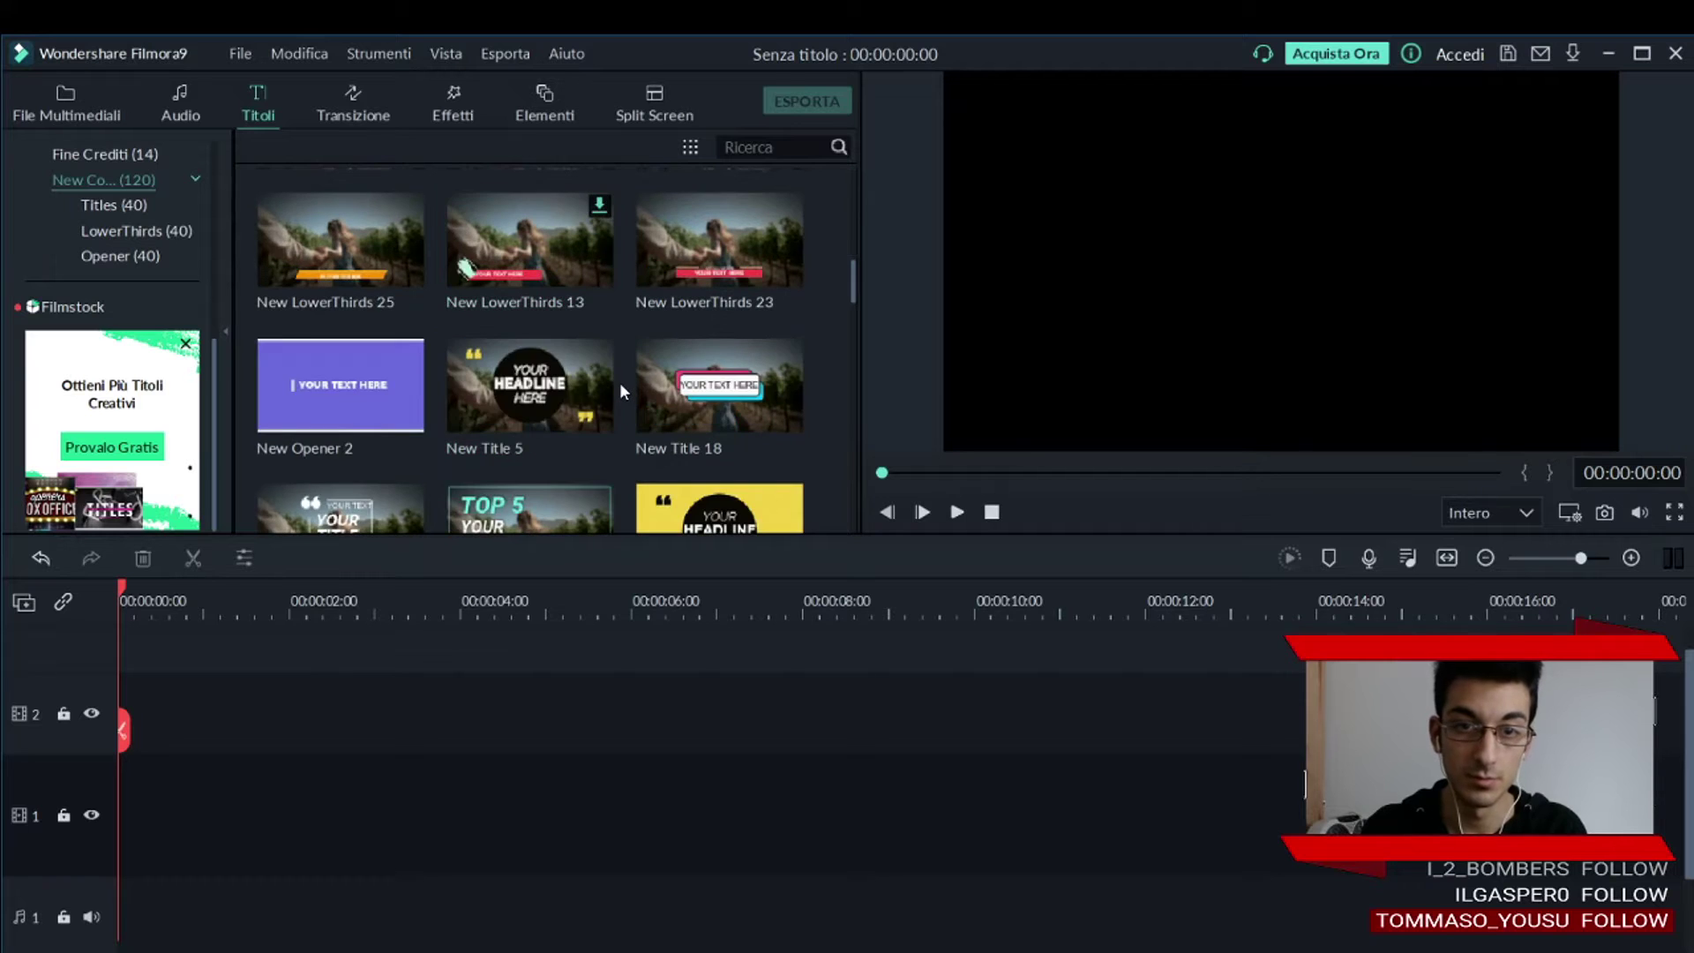
{"action": "scroll", "coordinate": [622, 390], "scroll_direction": "down", "scroll_amount": 3}
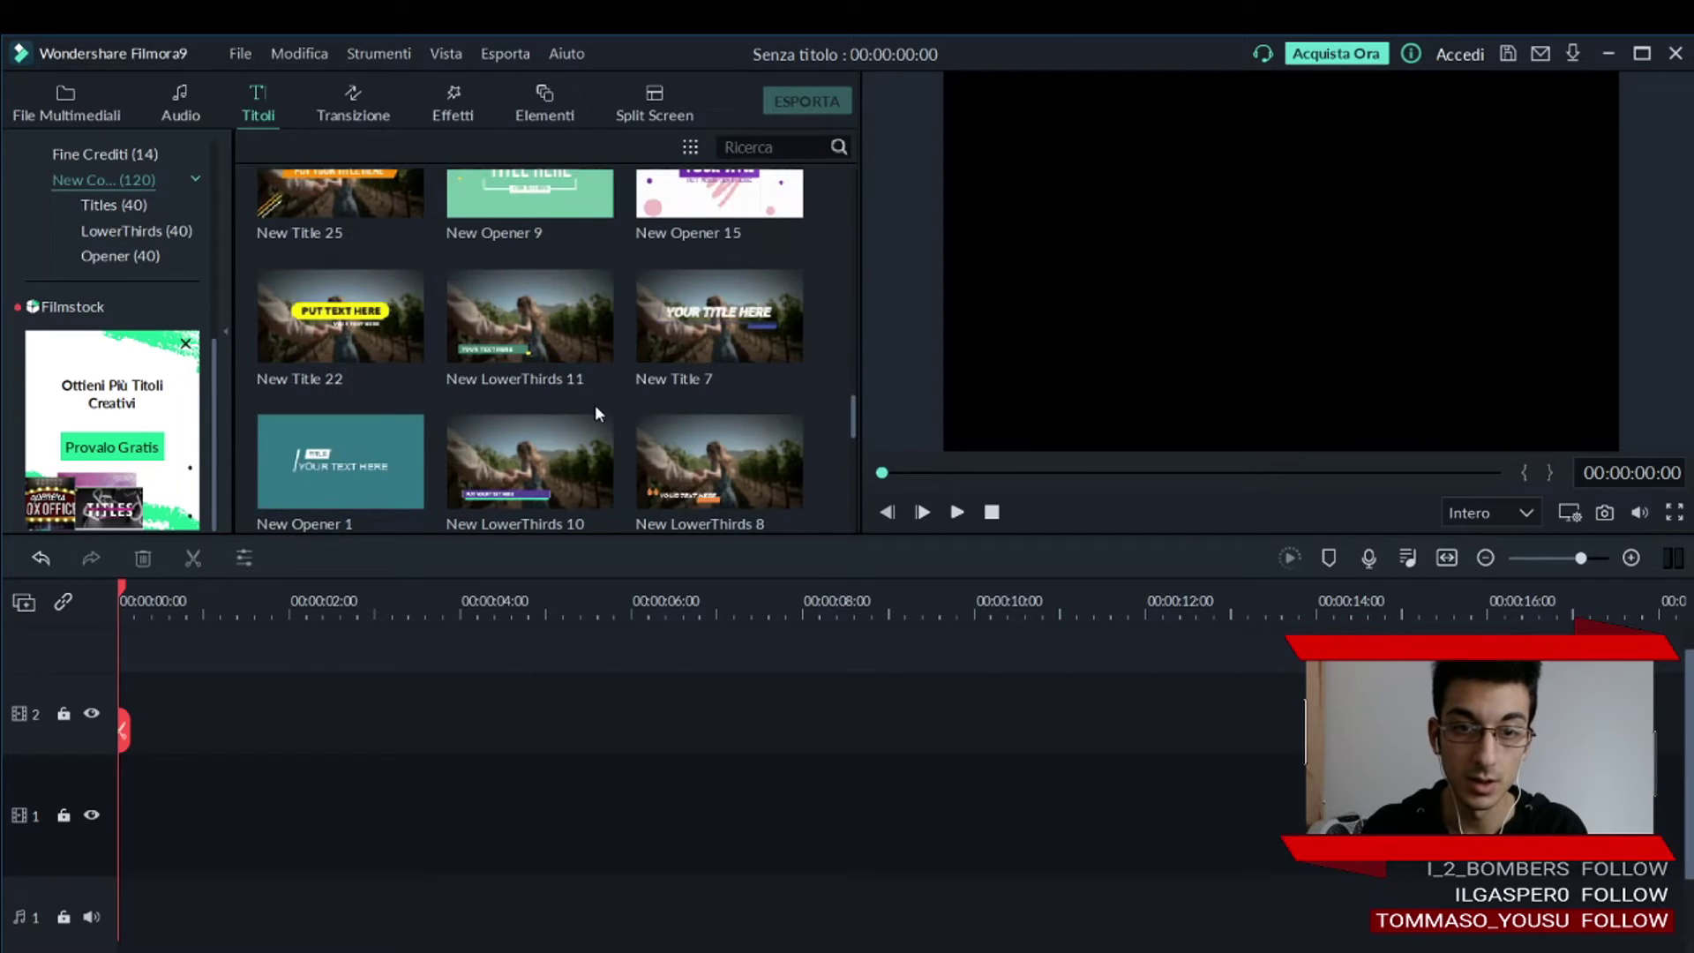
{"action": "scroll", "coordinate": [595, 404], "scroll_direction": "down", "scroll_amount": 3}
{"action": "scroll", "coordinate": [587, 349], "scroll_direction": "up", "scroll_amount": 6}
{"action": "scroll", "coordinate": [588, 349], "scroll_direction": "down", "scroll_amount": 6}
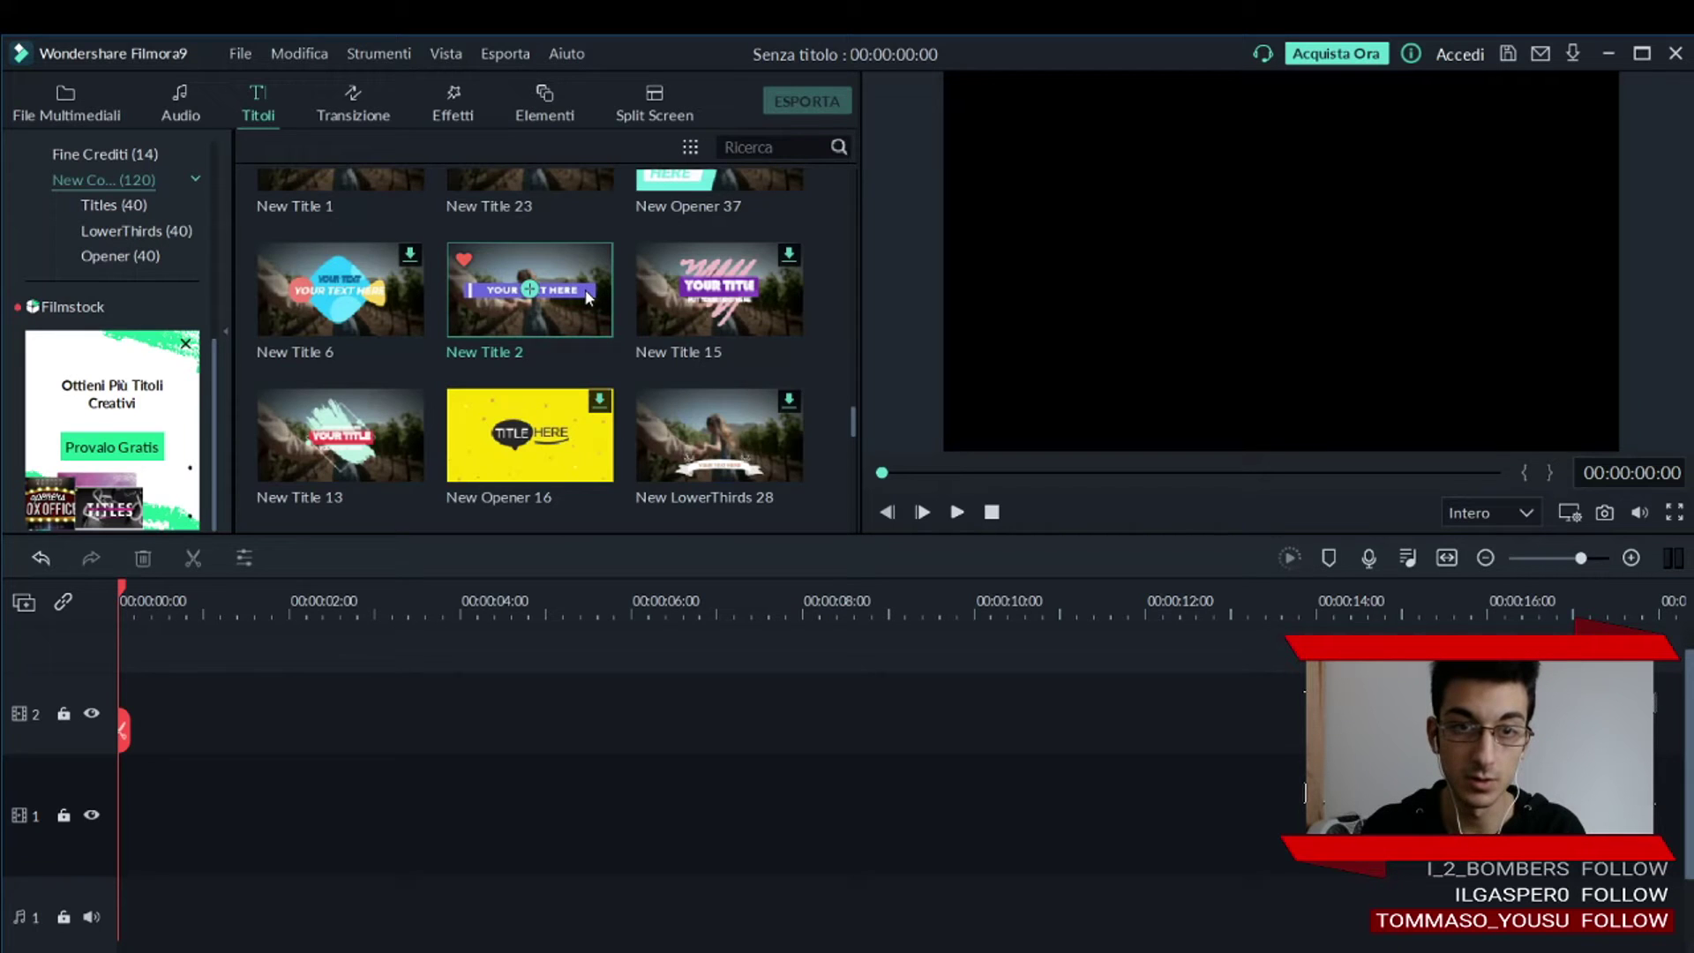
{"action": "scroll", "coordinate": [585, 291], "scroll_direction": "up", "scroll_amount": 6}
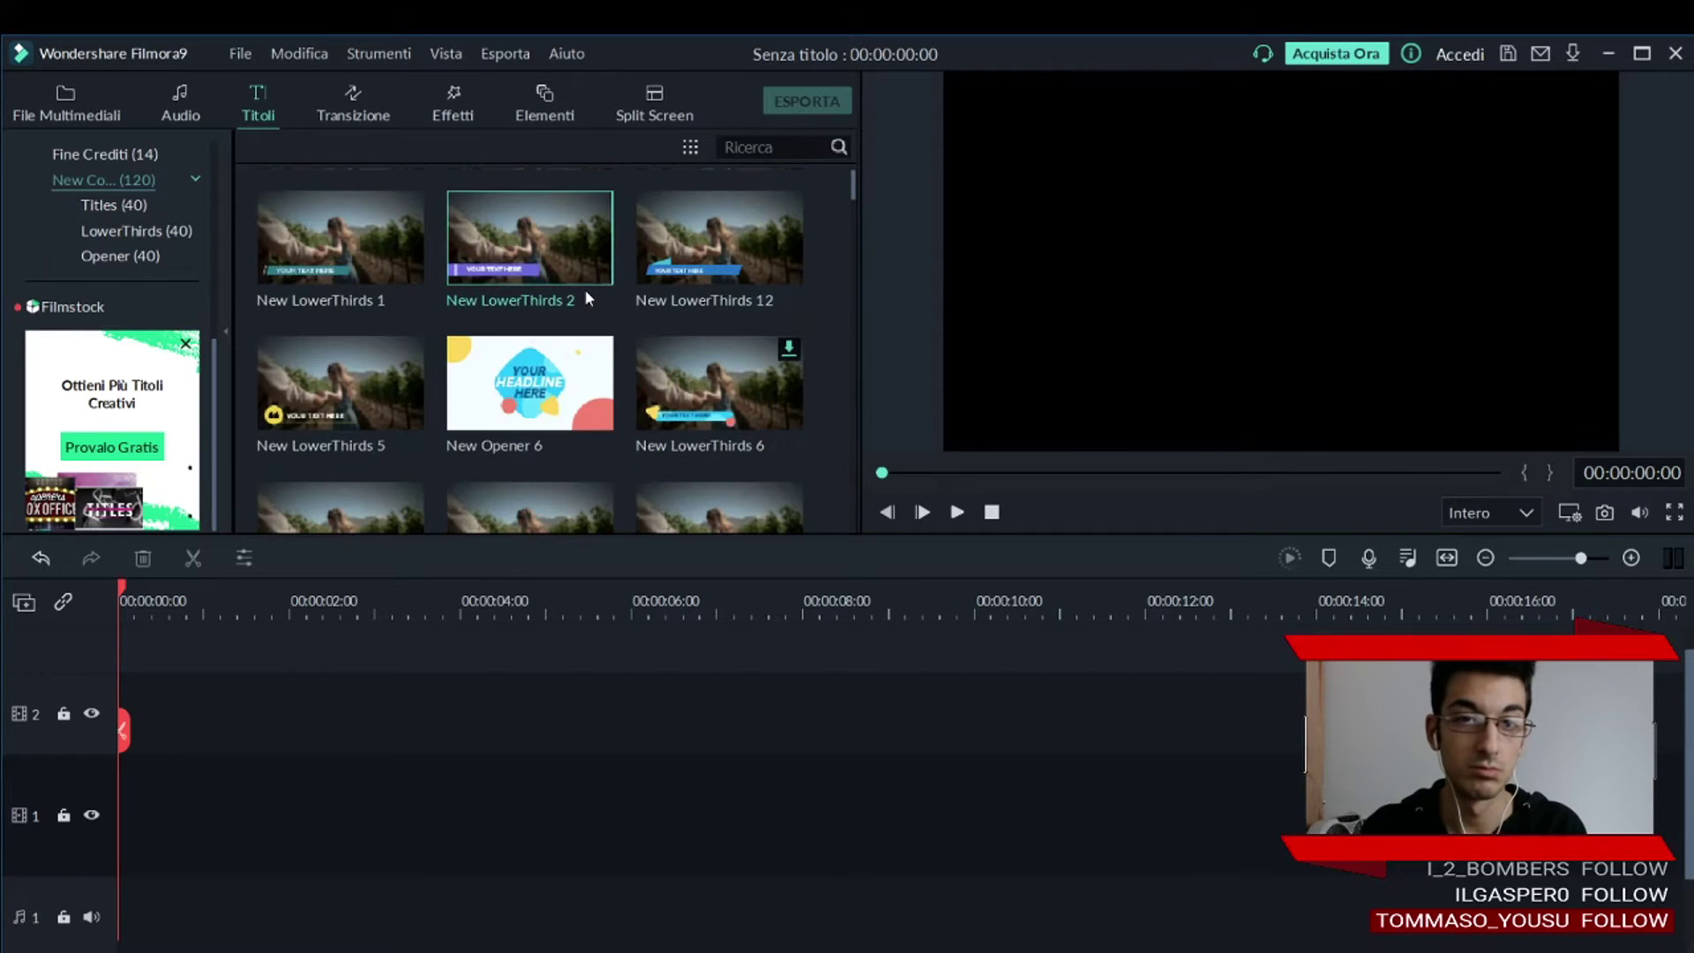
Preview the New Title 37 and New Title 38 templates from the Titles subcategory.
{"action": "left_click", "coordinate": [113, 204]}
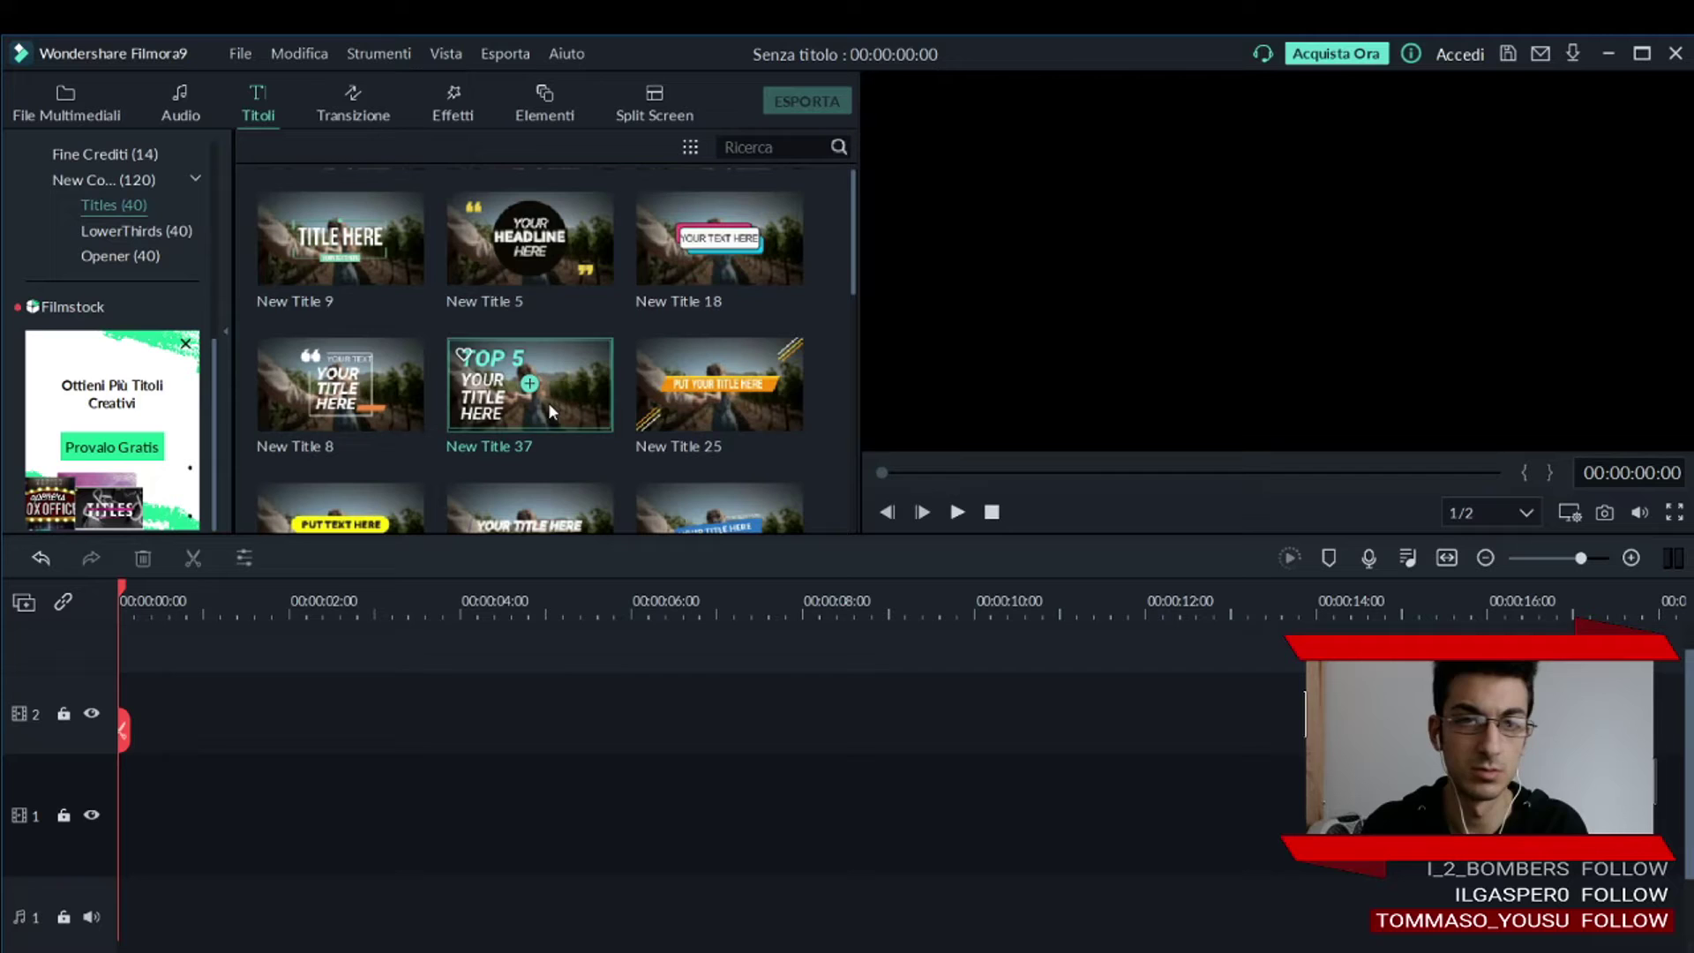
{"action": "left_click", "coordinate": [574, 385]}
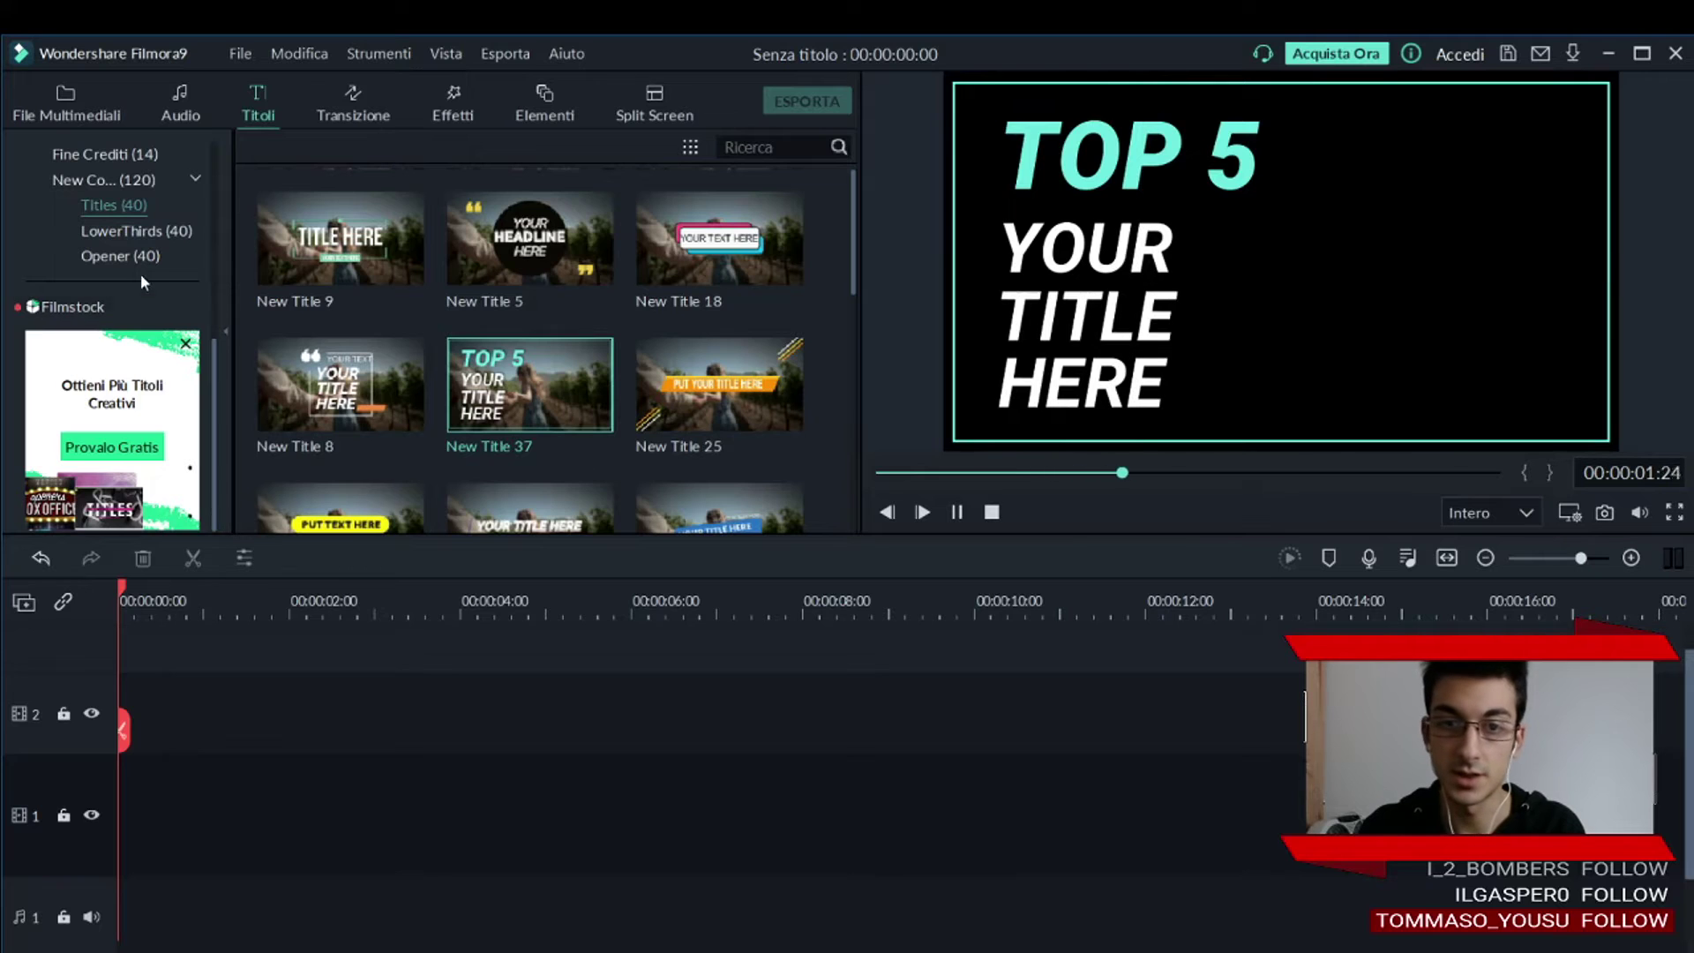
{"action": "scroll", "coordinate": [609, 246], "scroll_direction": "down", "scroll_amount": 10}
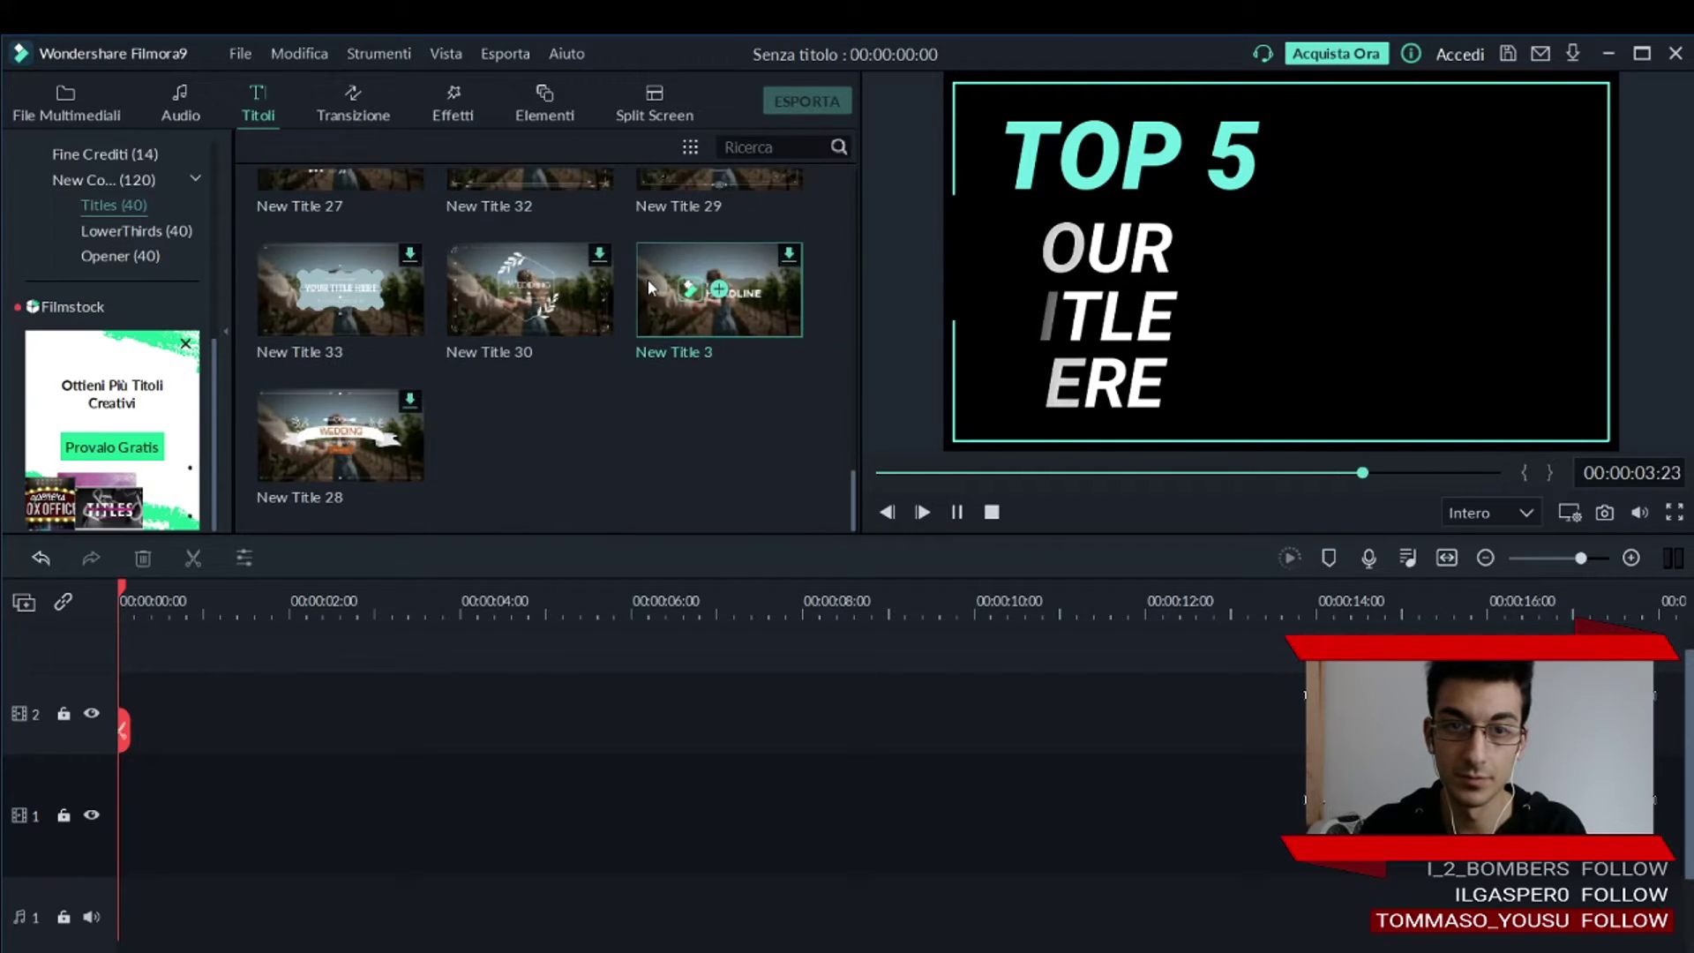
{"action": "scroll", "coordinate": [647, 279], "scroll_direction": "up", "scroll_amount": 4}
{"action": "left_click", "coordinate": [648, 279]}
{"action": "left_click", "coordinate": [959, 510]}
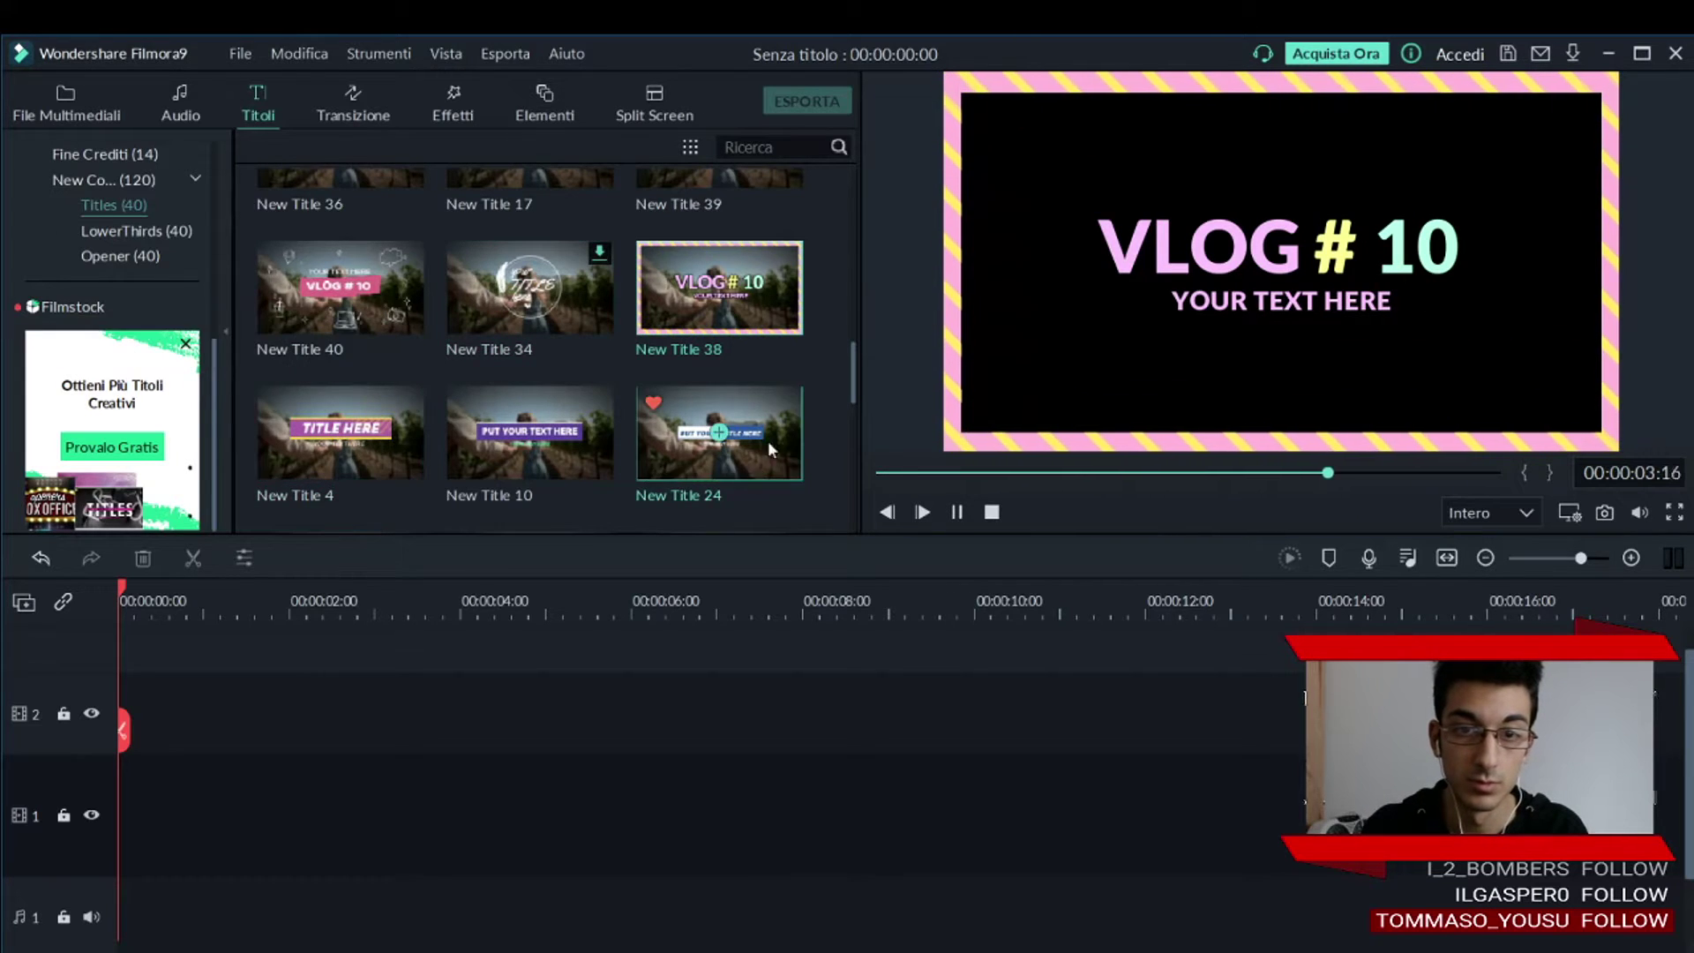
Examine the designs in the Titles subcategory for another title worth previewing.
{"action": "scroll", "coordinate": [763, 450], "scroll_direction": "down", "scroll_amount": 5}
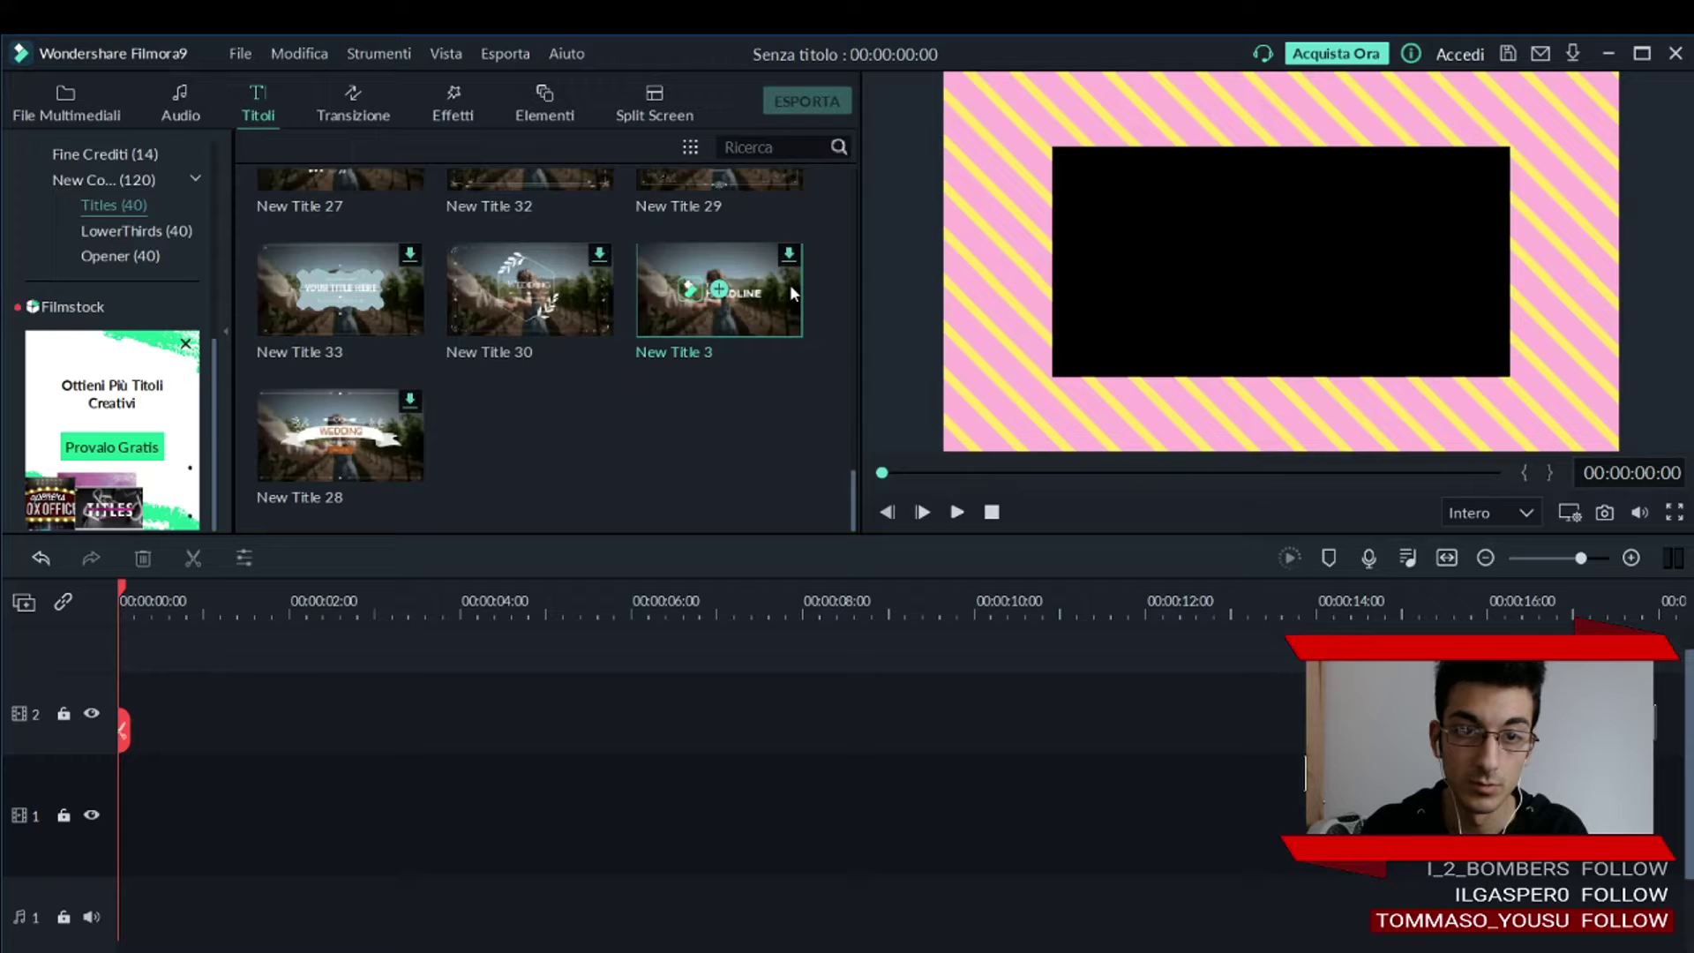
{"action": "scroll", "coordinate": [789, 284], "scroll_direction": "up", "scroll_amount": 6}
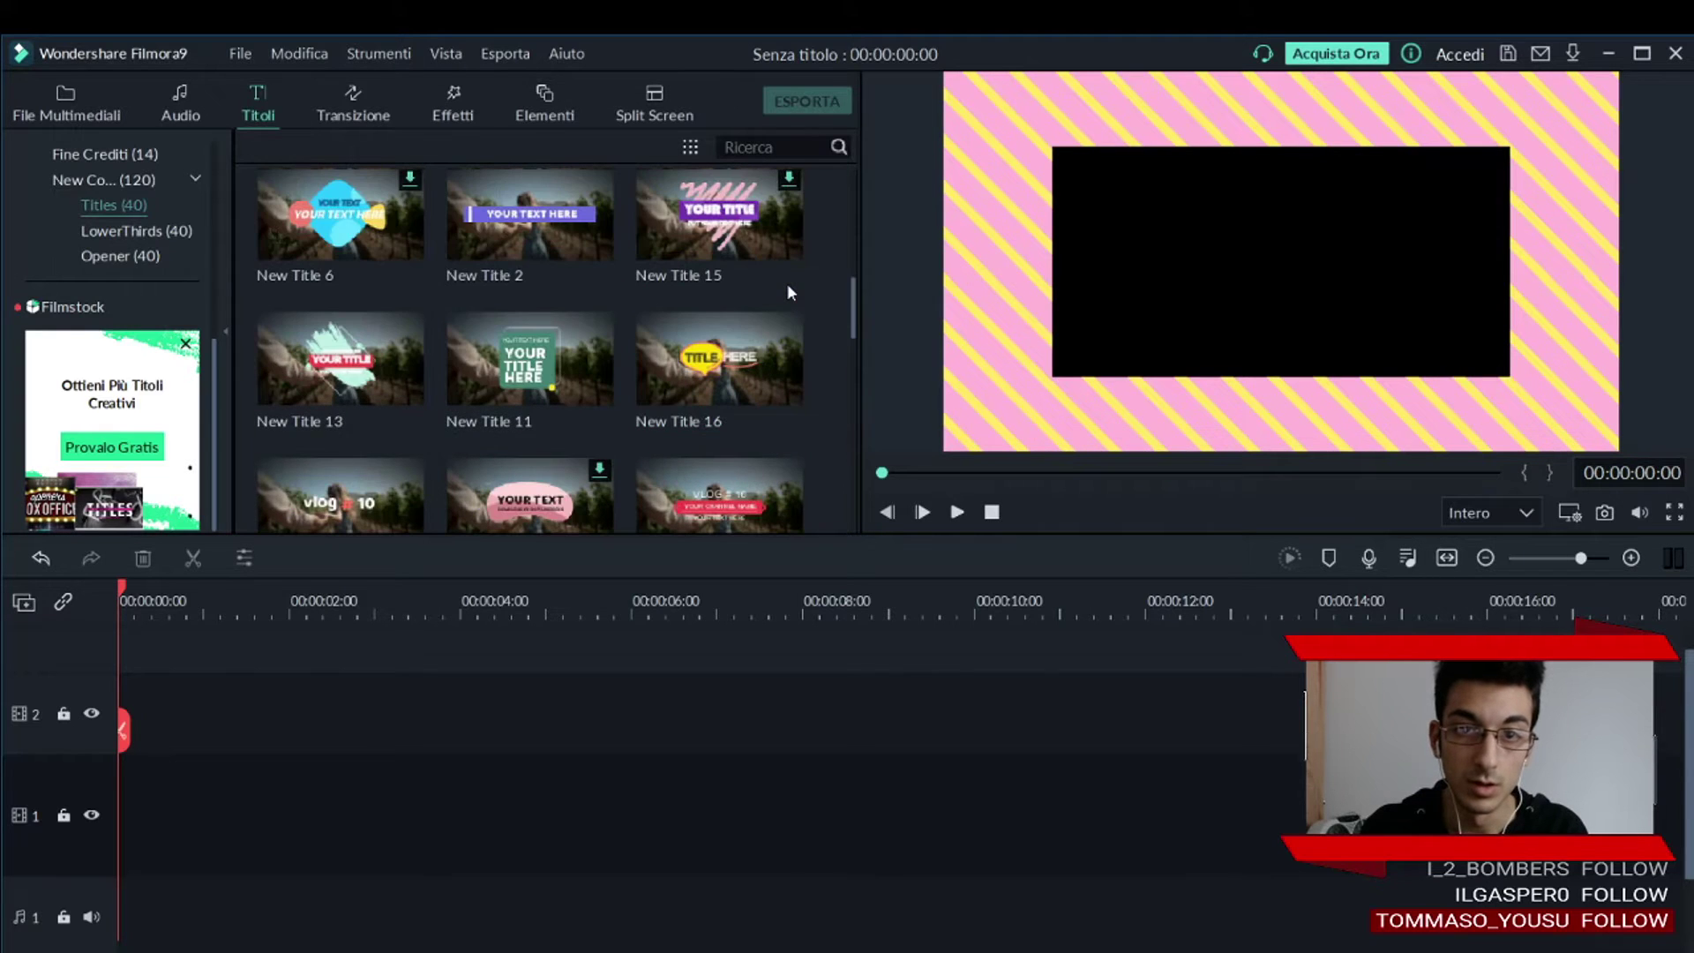
{"action": "scroll", "coordinate": [787, 283], "scroll_direction": "up", "scroll_amount": 3}
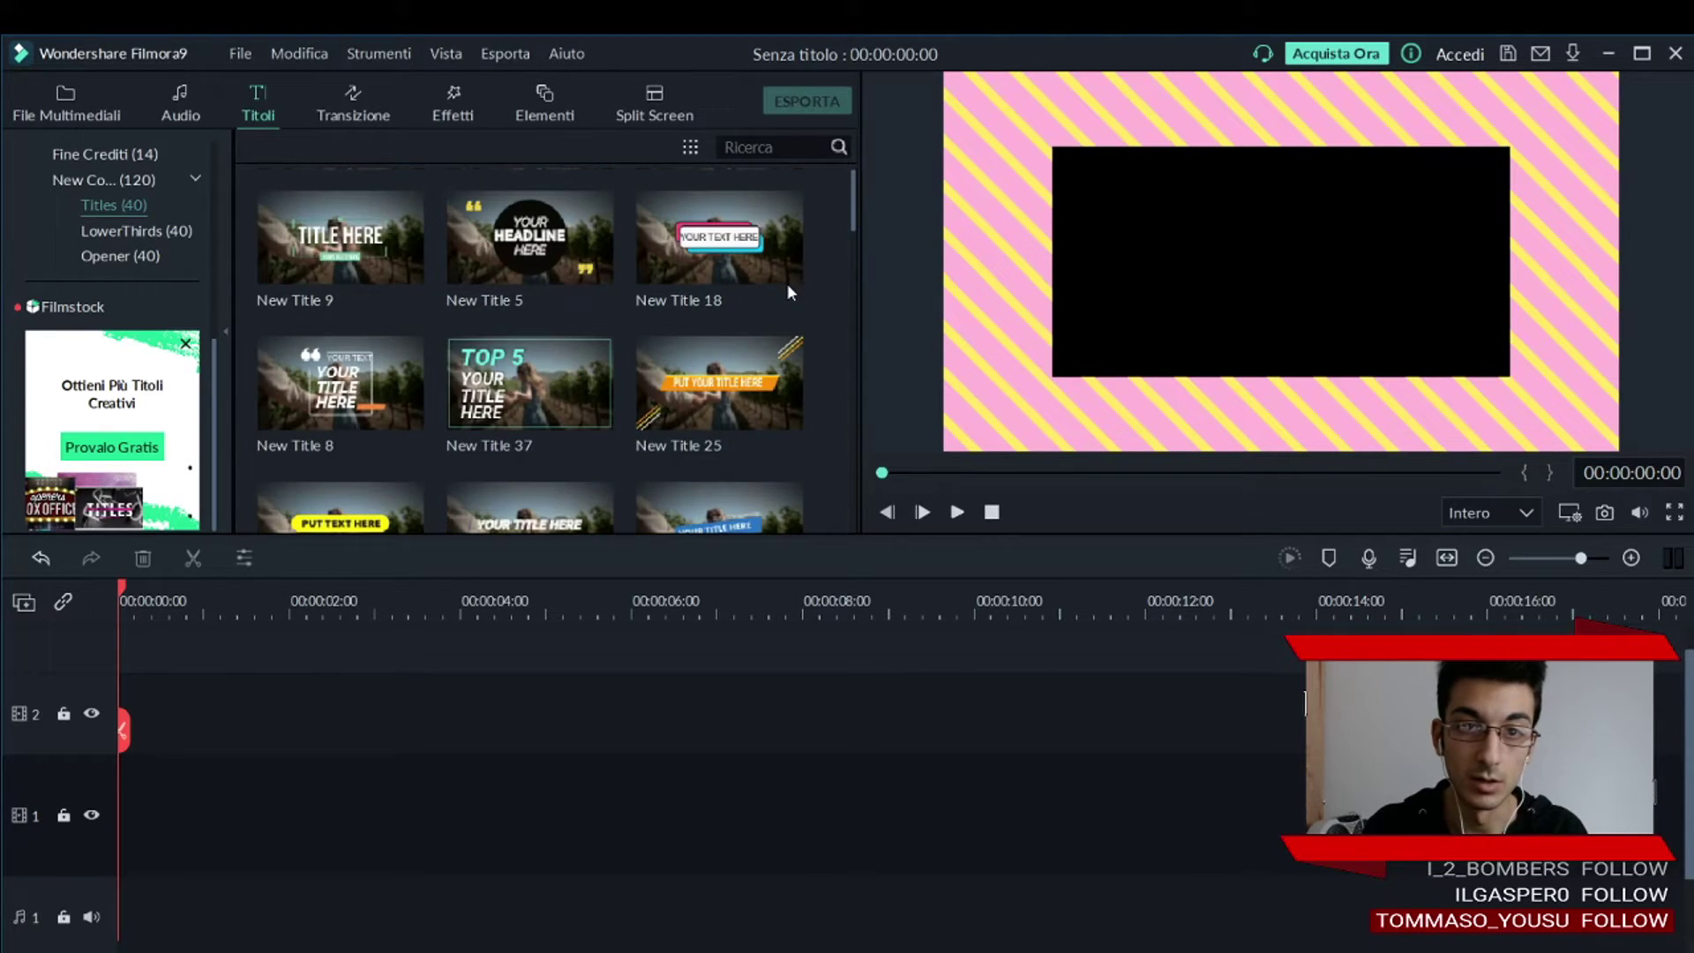
{"action": "scroll", "coordinate": [787, 283], "scroll_direction": "down", "scroll_amount": 6}
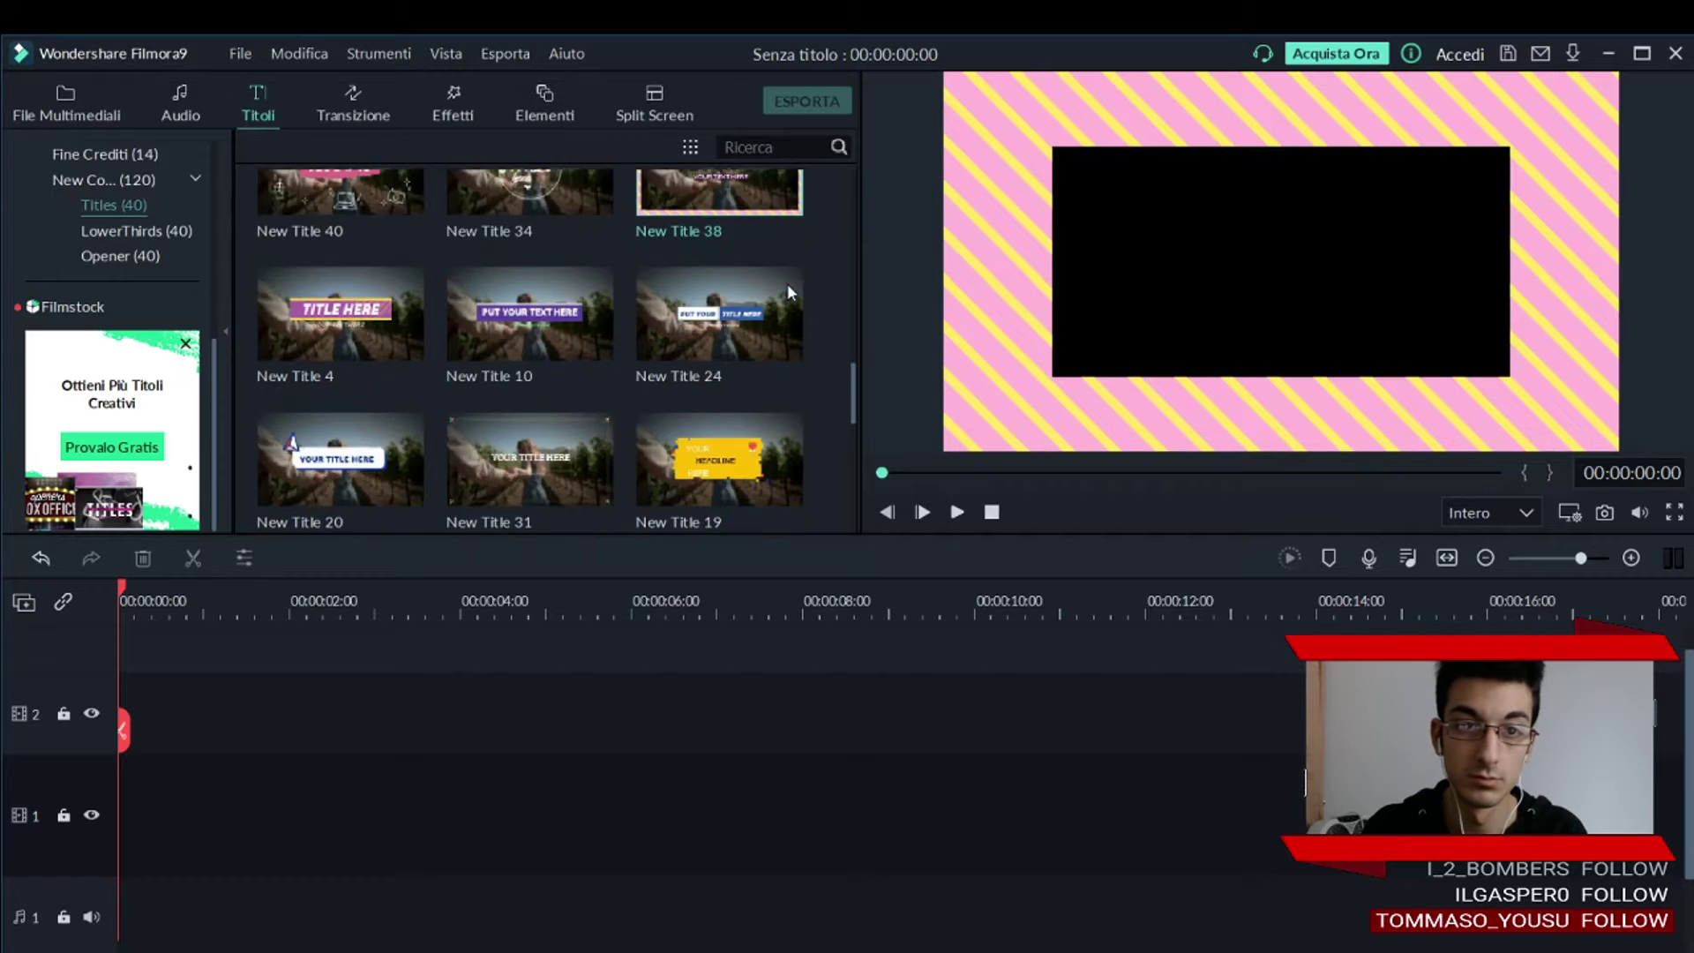
{"action": "scroll", "coordinate": [787, 283], "scroll_direction": "up", "scroll_amount": 2}
{"action": "scroll", "coordinate": [787, 283], "scroll_direction": "up", "scroll_amount": 7}
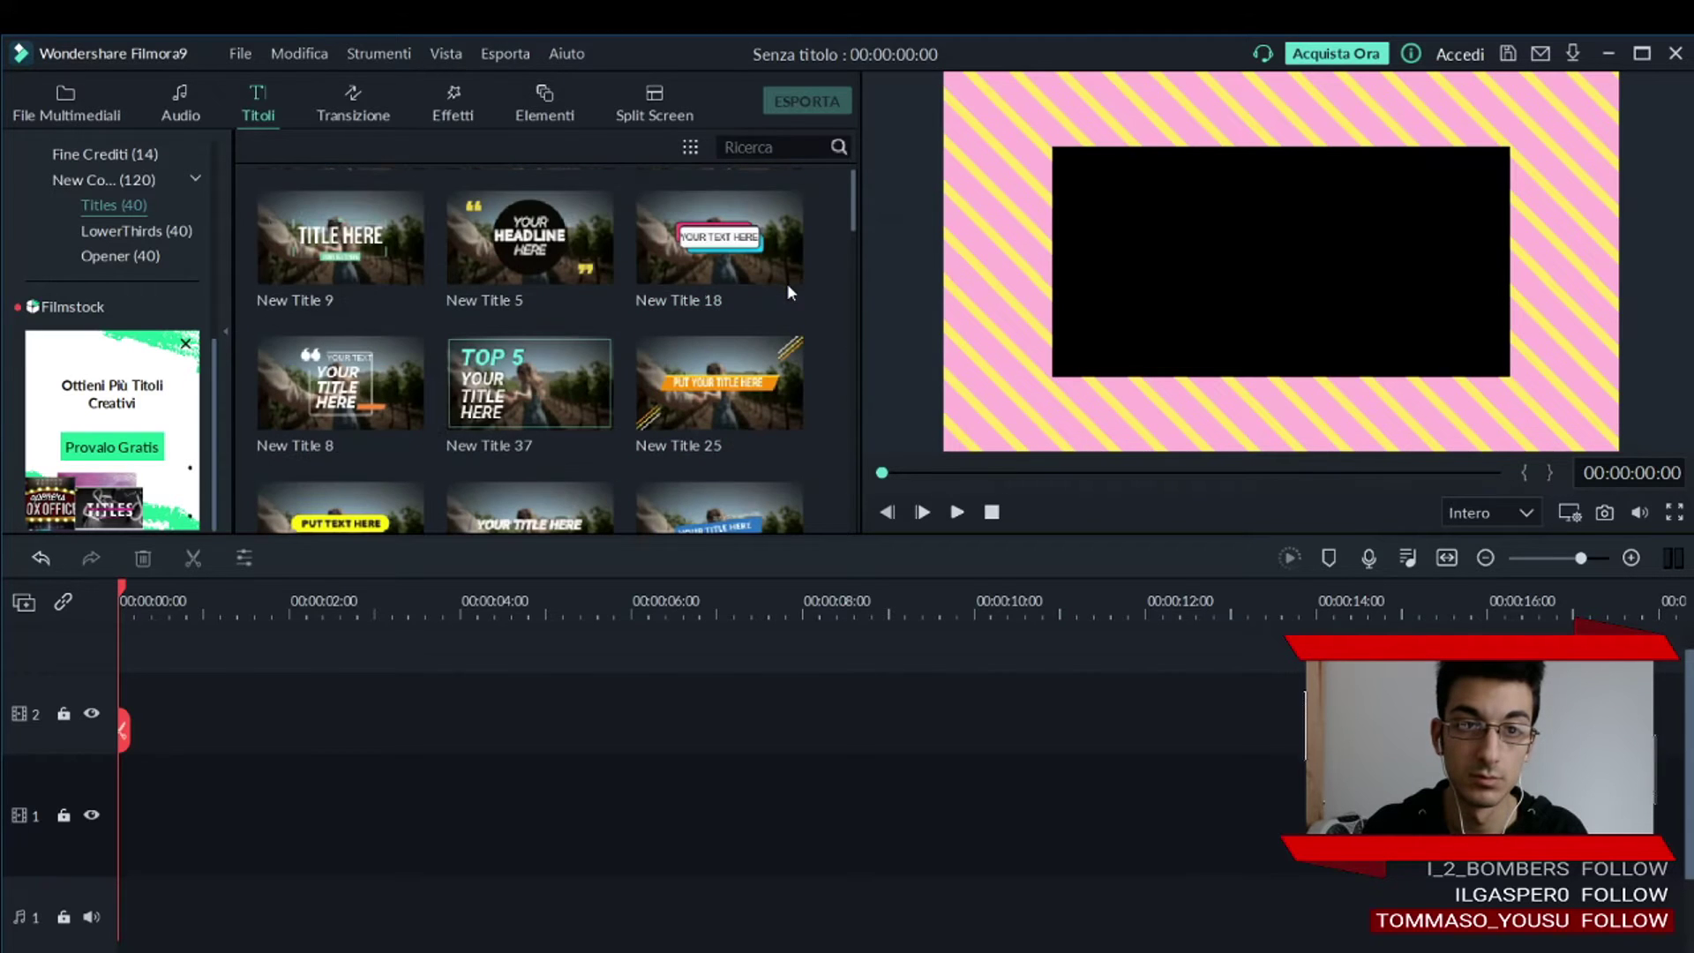
{"action": "scroll", "coordinate": [395, 402], "scroll_direction": "down", "scroll_amount": 3}
{"action": "scroll", "coordinate": [395, 402], "scroll_direction": "down", "scroll_amount": 4}
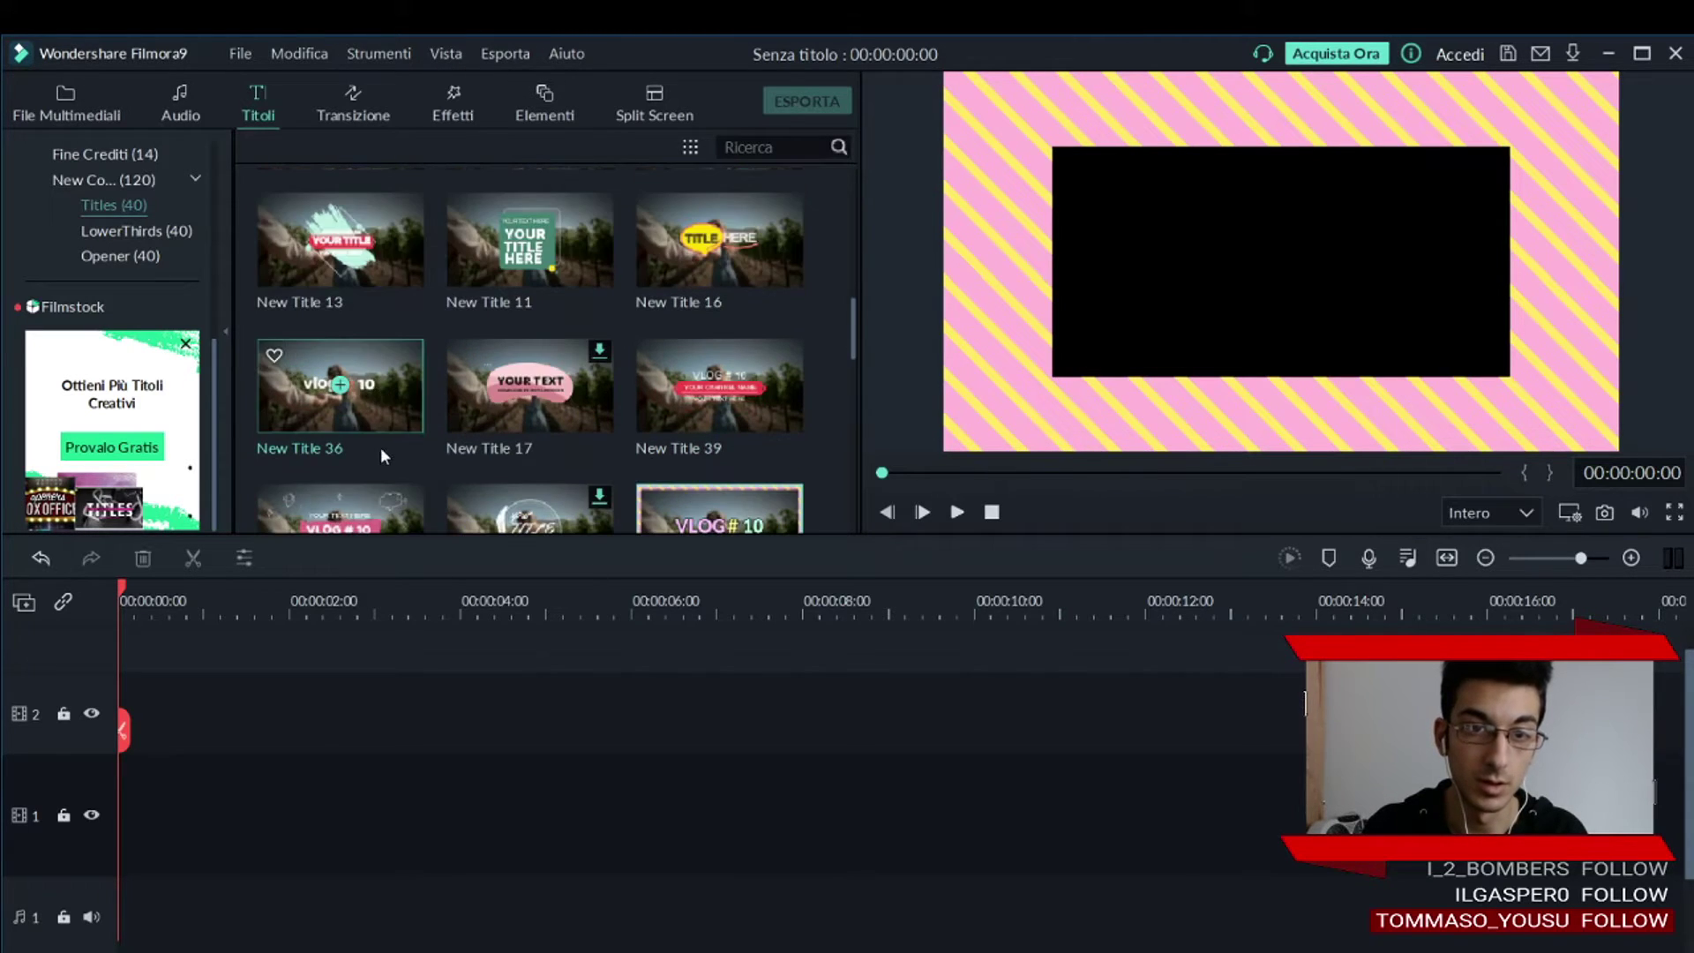
Play the New Title 36 "vlog # 10" template in the preview.
{"action": "left_click", "coordinate": [397, 406]}
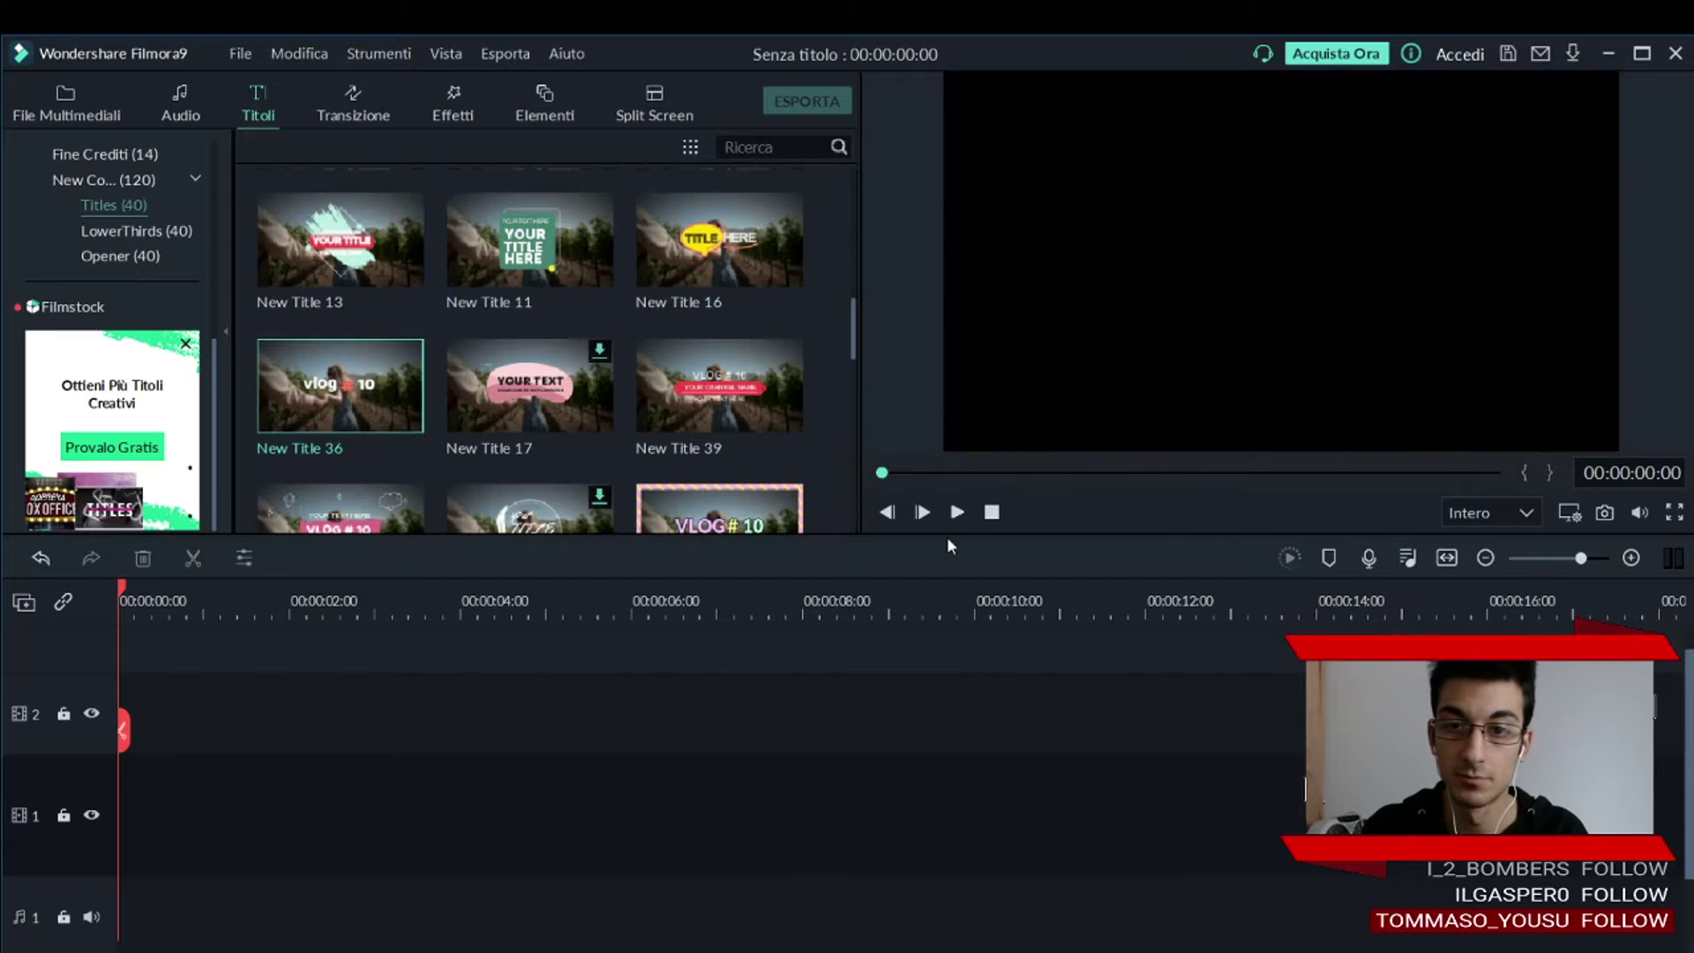
{"action": "left_click", "coordinate": [957, 513]}
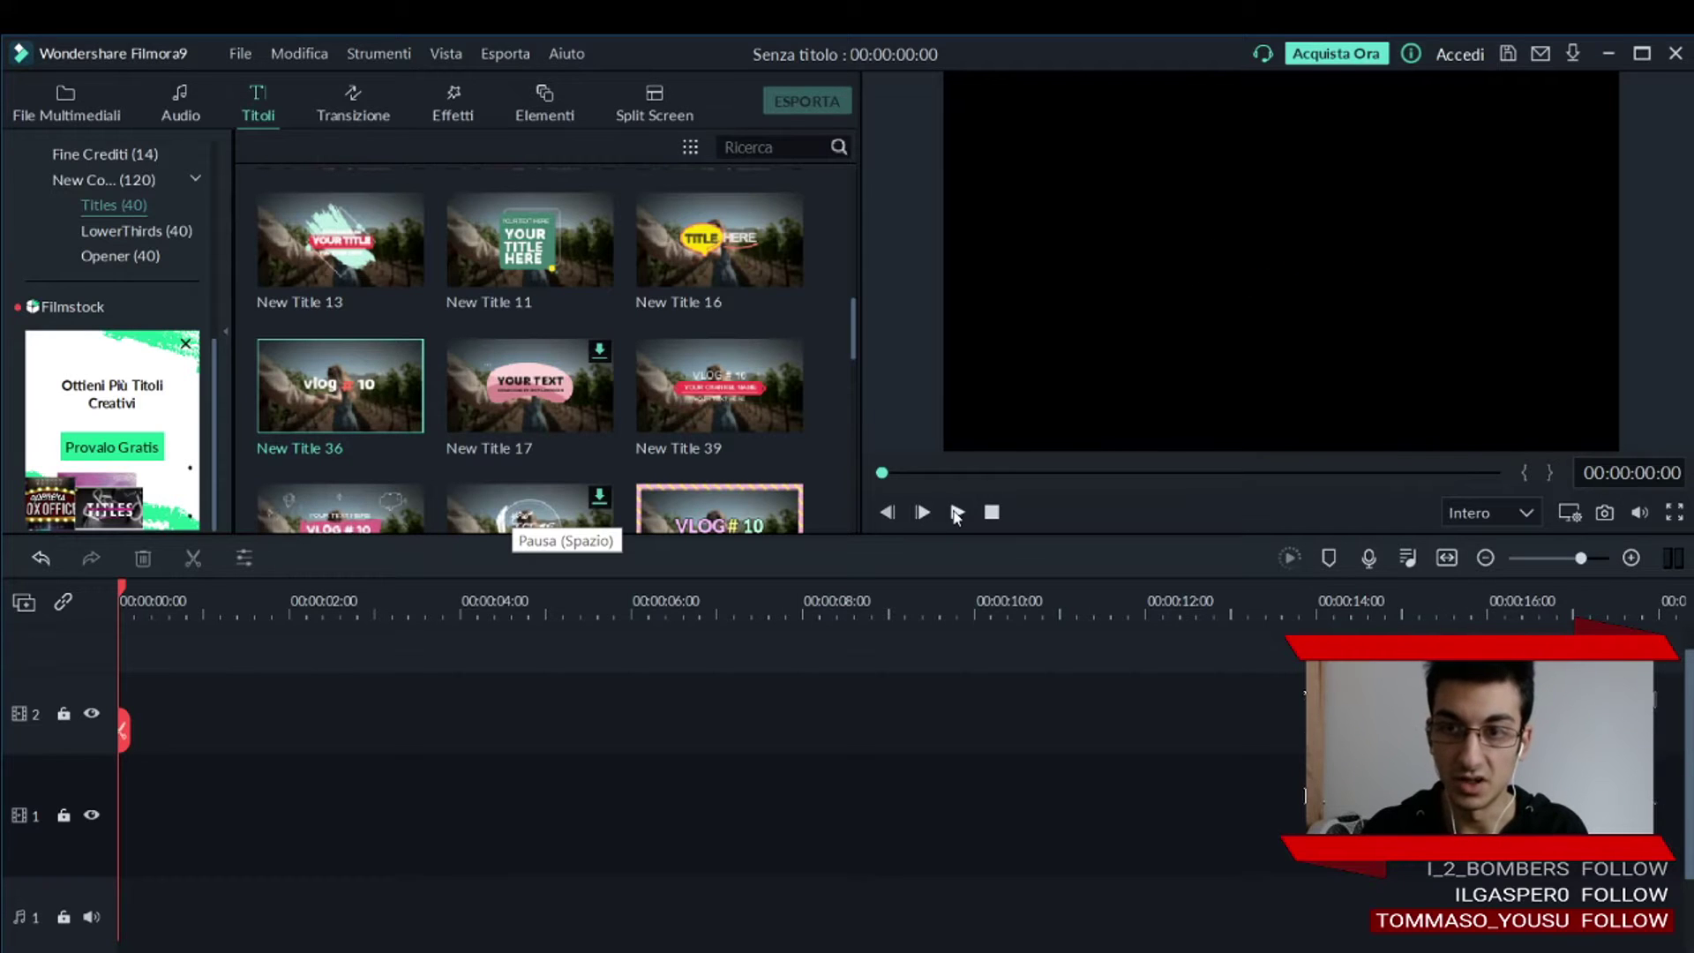
{"action": "mouse_move", "coordinate": [344, 422]}
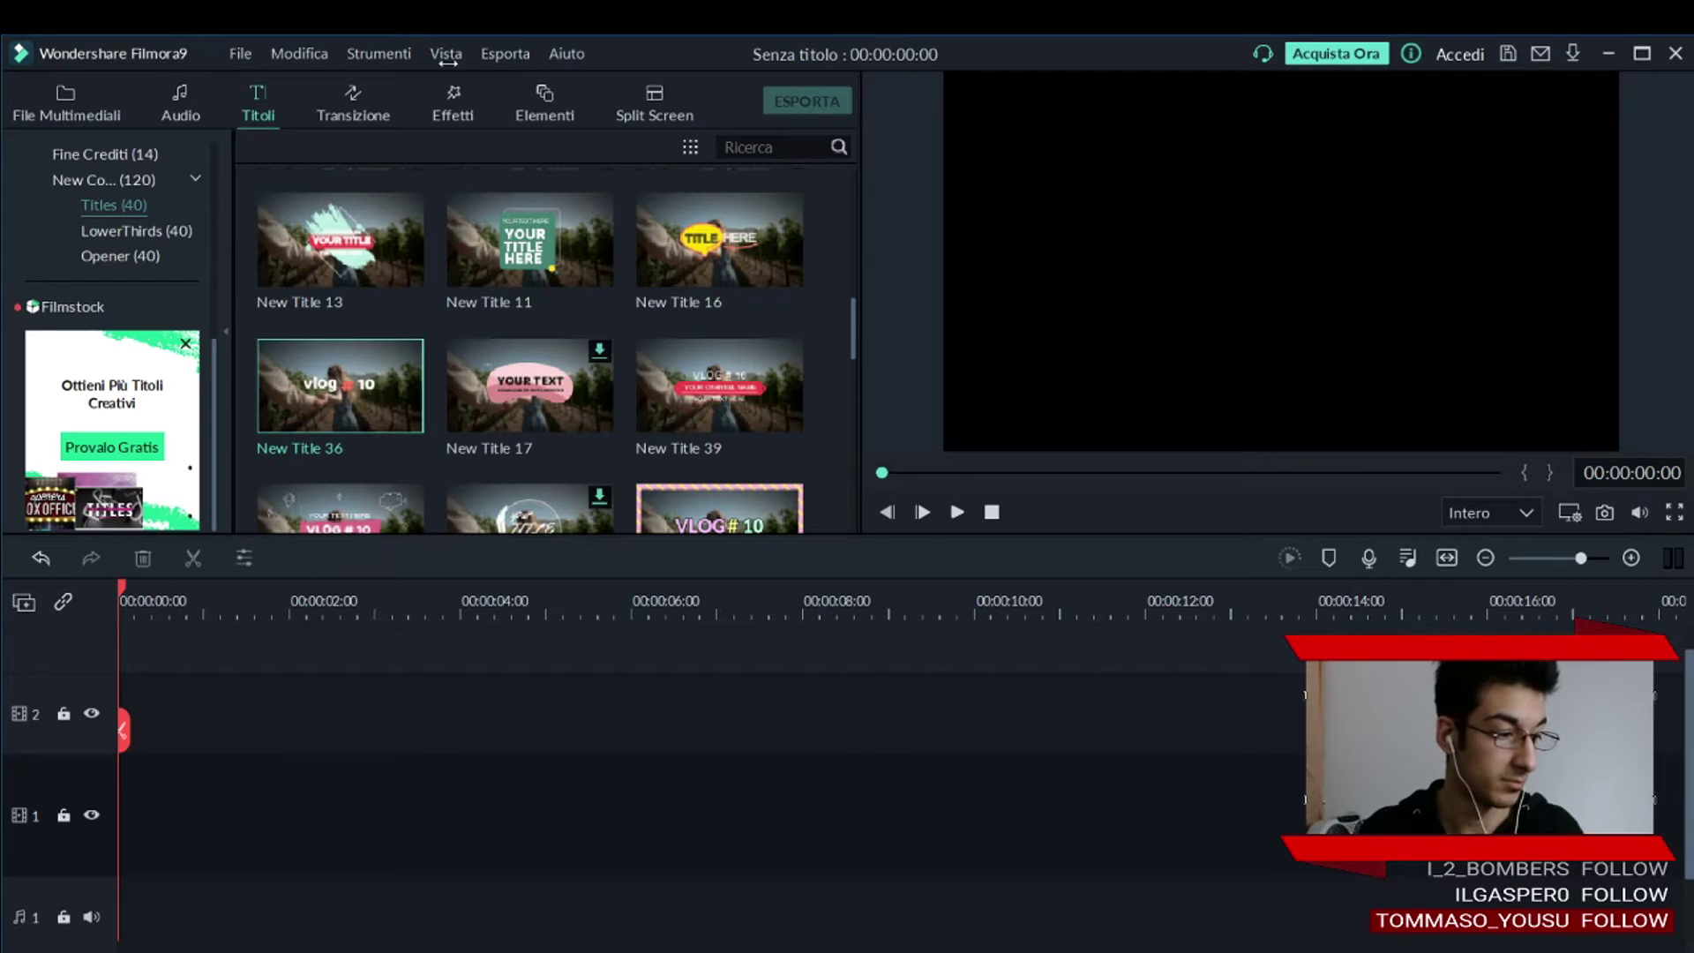
Examine the range of transition designs in the Incluso transition category.
{"action": "left_click", "coordinate": [393, 53]}
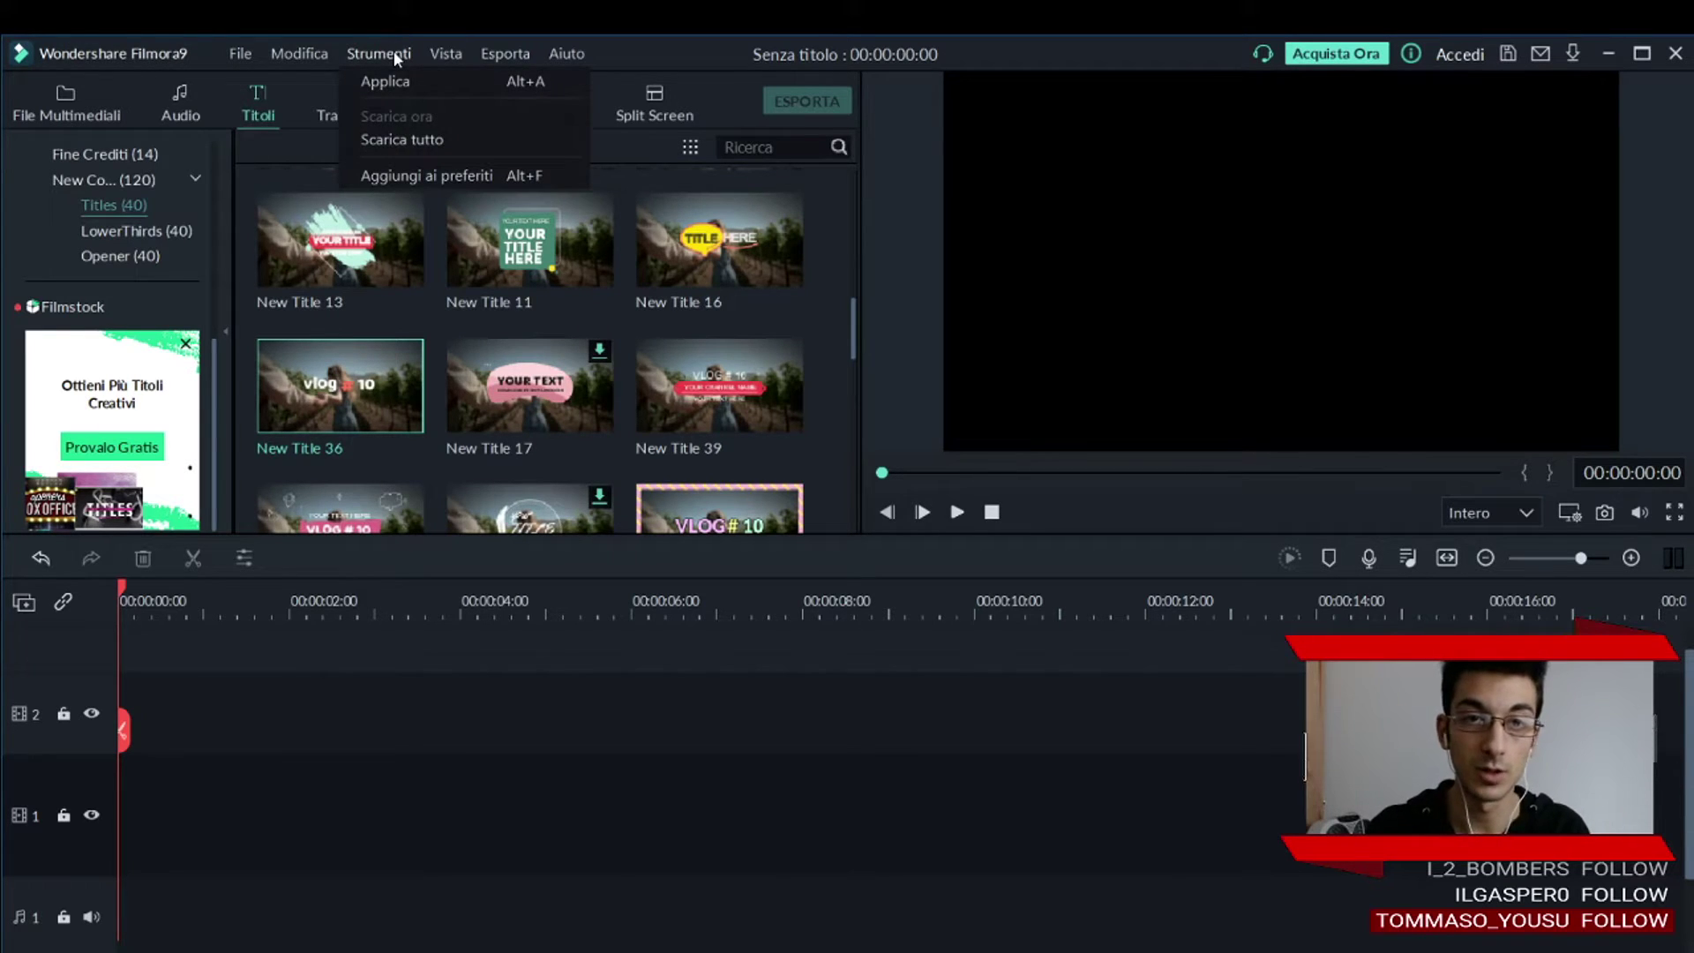
{"action": "left_click", "coordinate": [359, 54]}
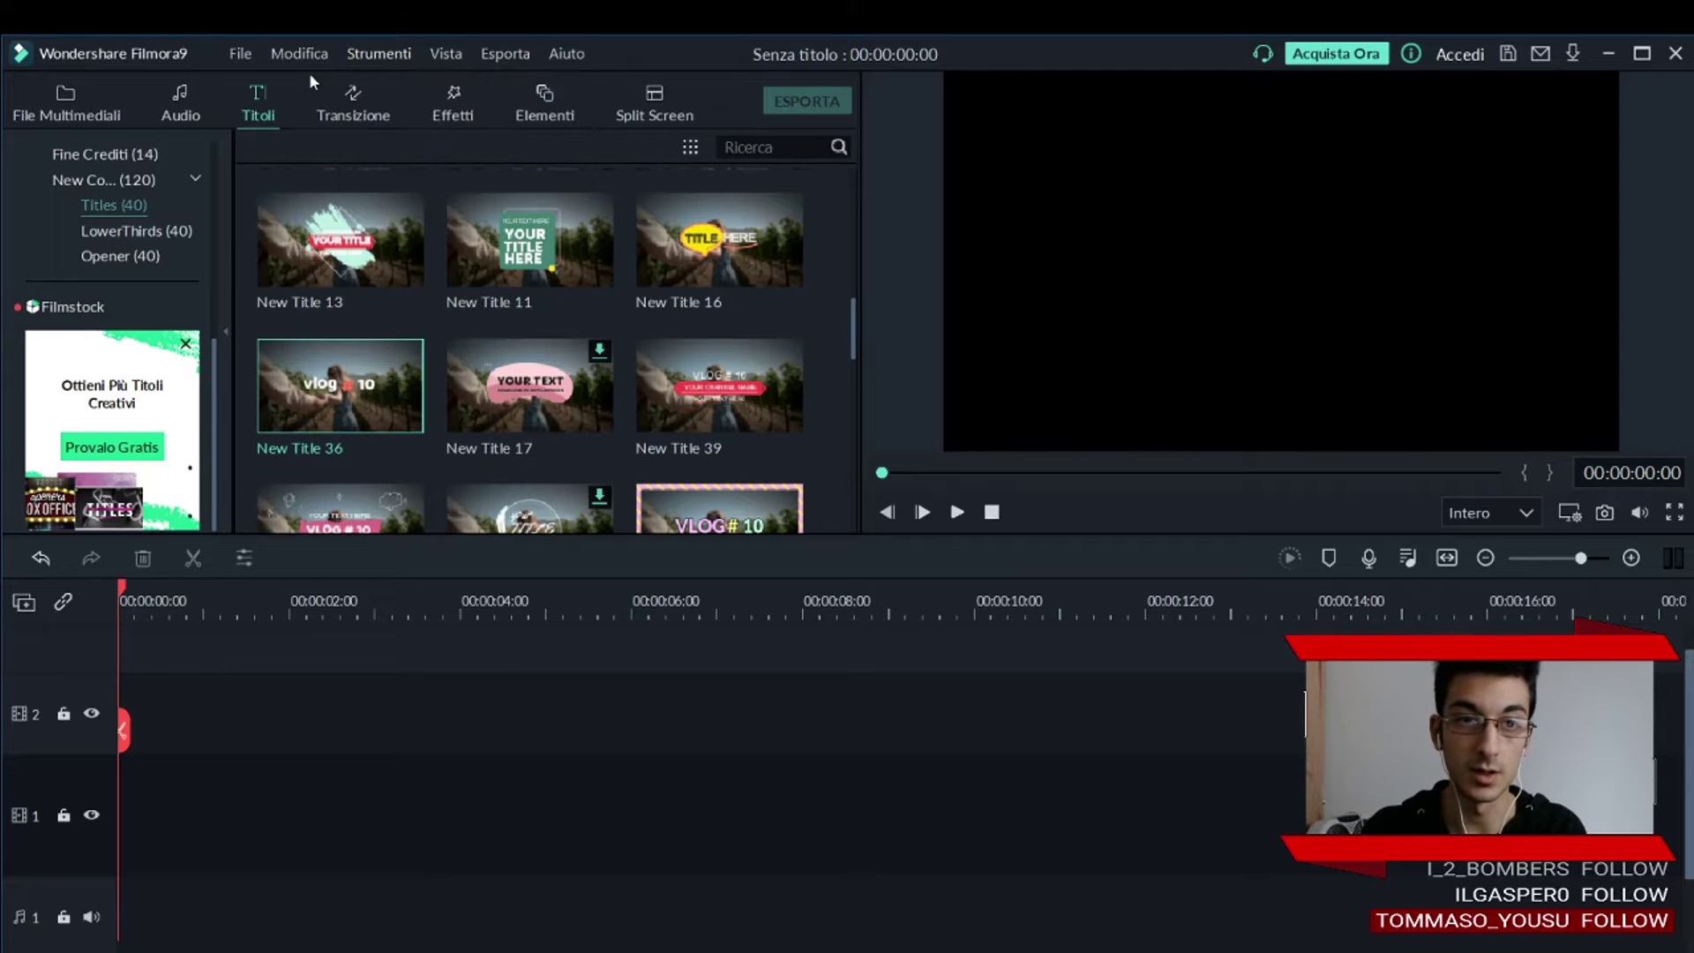
{"action": "left_click", "coordinate": [363, 111]}
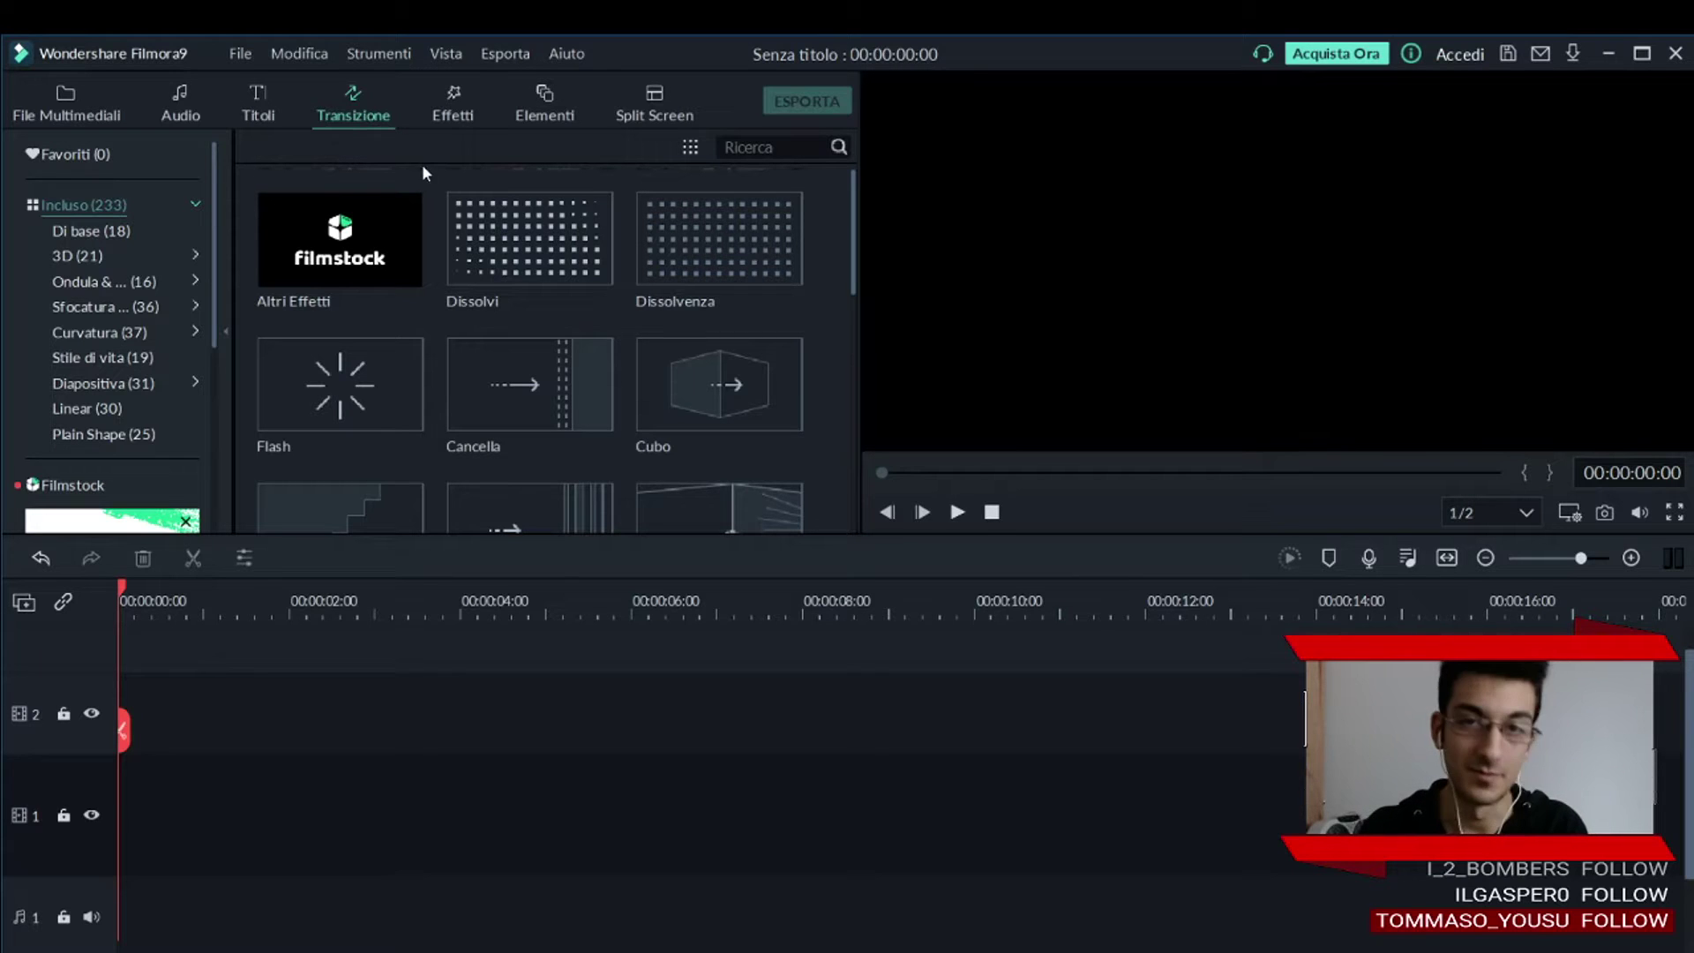
{"action": "scroll", "coordinate": [522, 229], "scroll_direction": "down", "scroll_amount": 5}
{"action": "scroll", "coordinate": [522, 227], "scroll_direction": "up", "scroll_amount": 5}
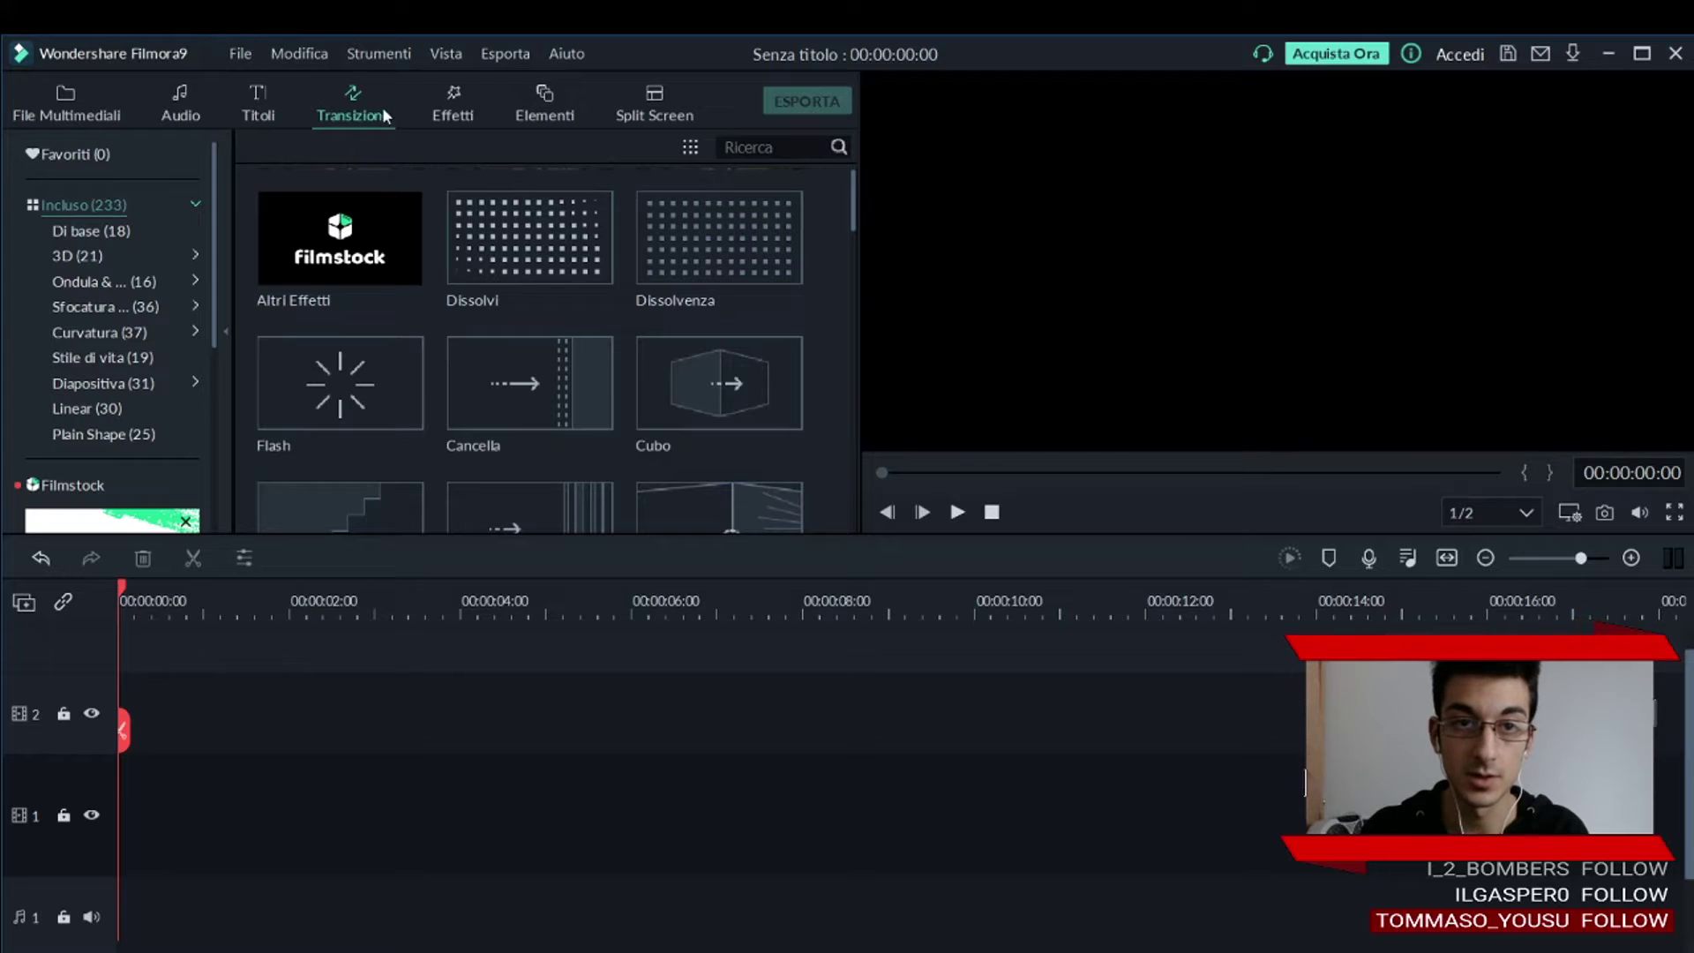
{"action": "scroll", "coordinate": [612, 294], "scroll_direction": "down", "scroll_amount": 5}
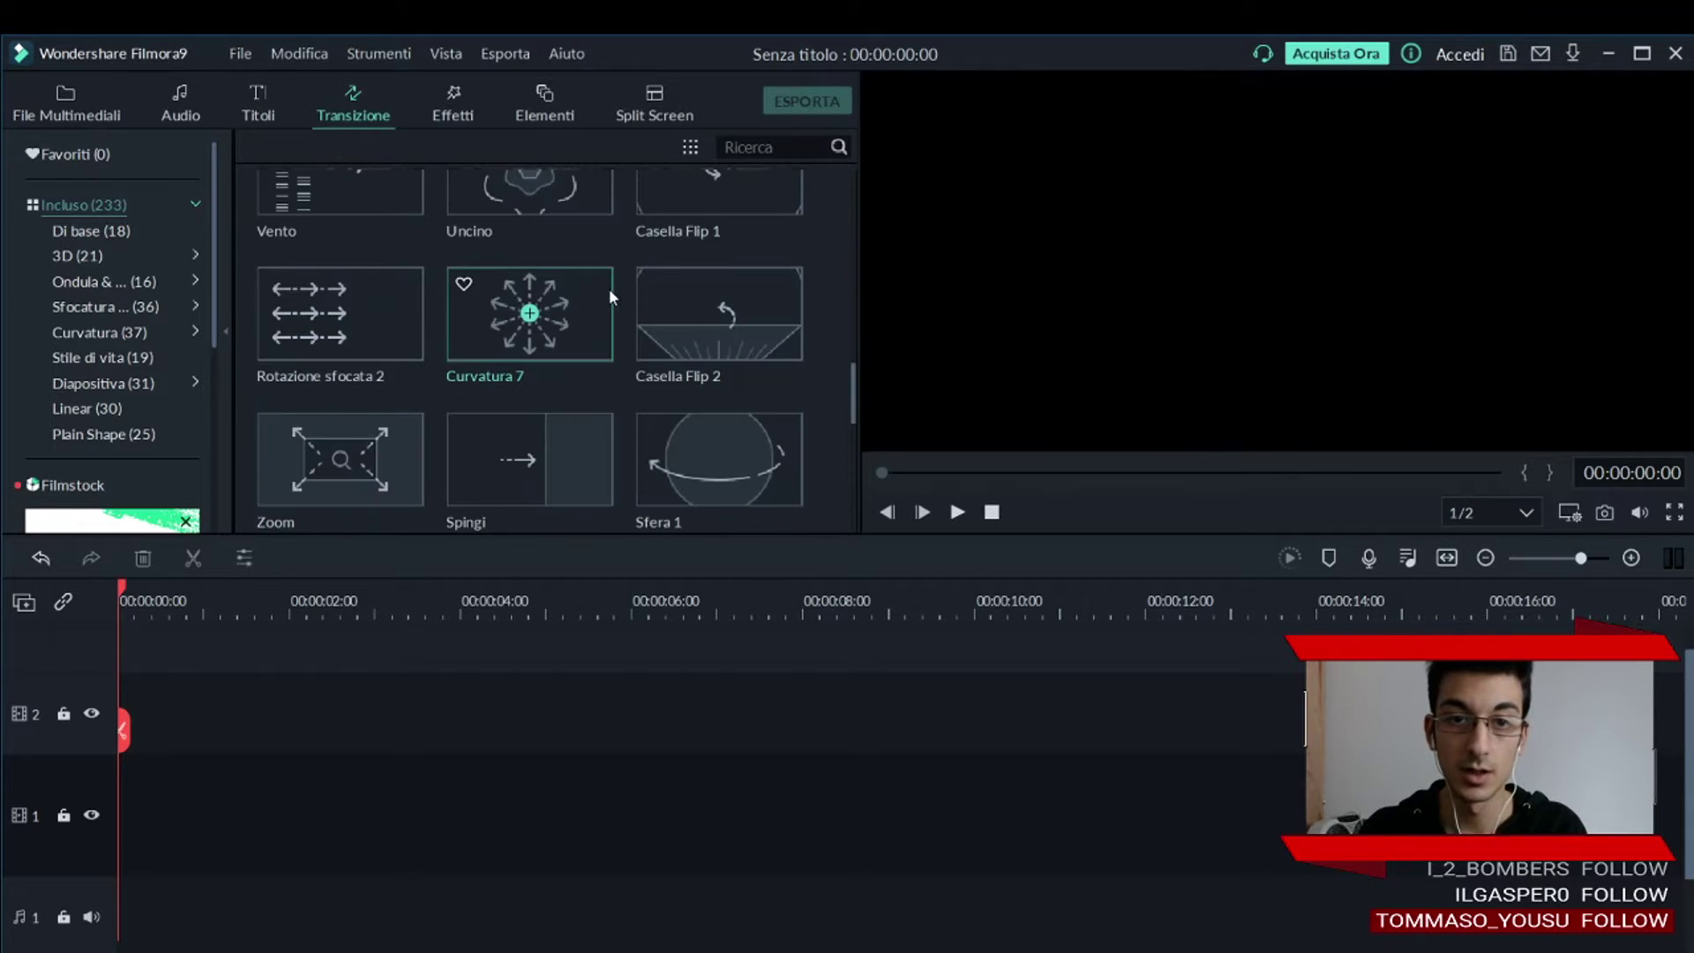
{"action": "scroll", "coordinate": [609, 288], "scroll_direction": "up", "scroll_amount": 5}
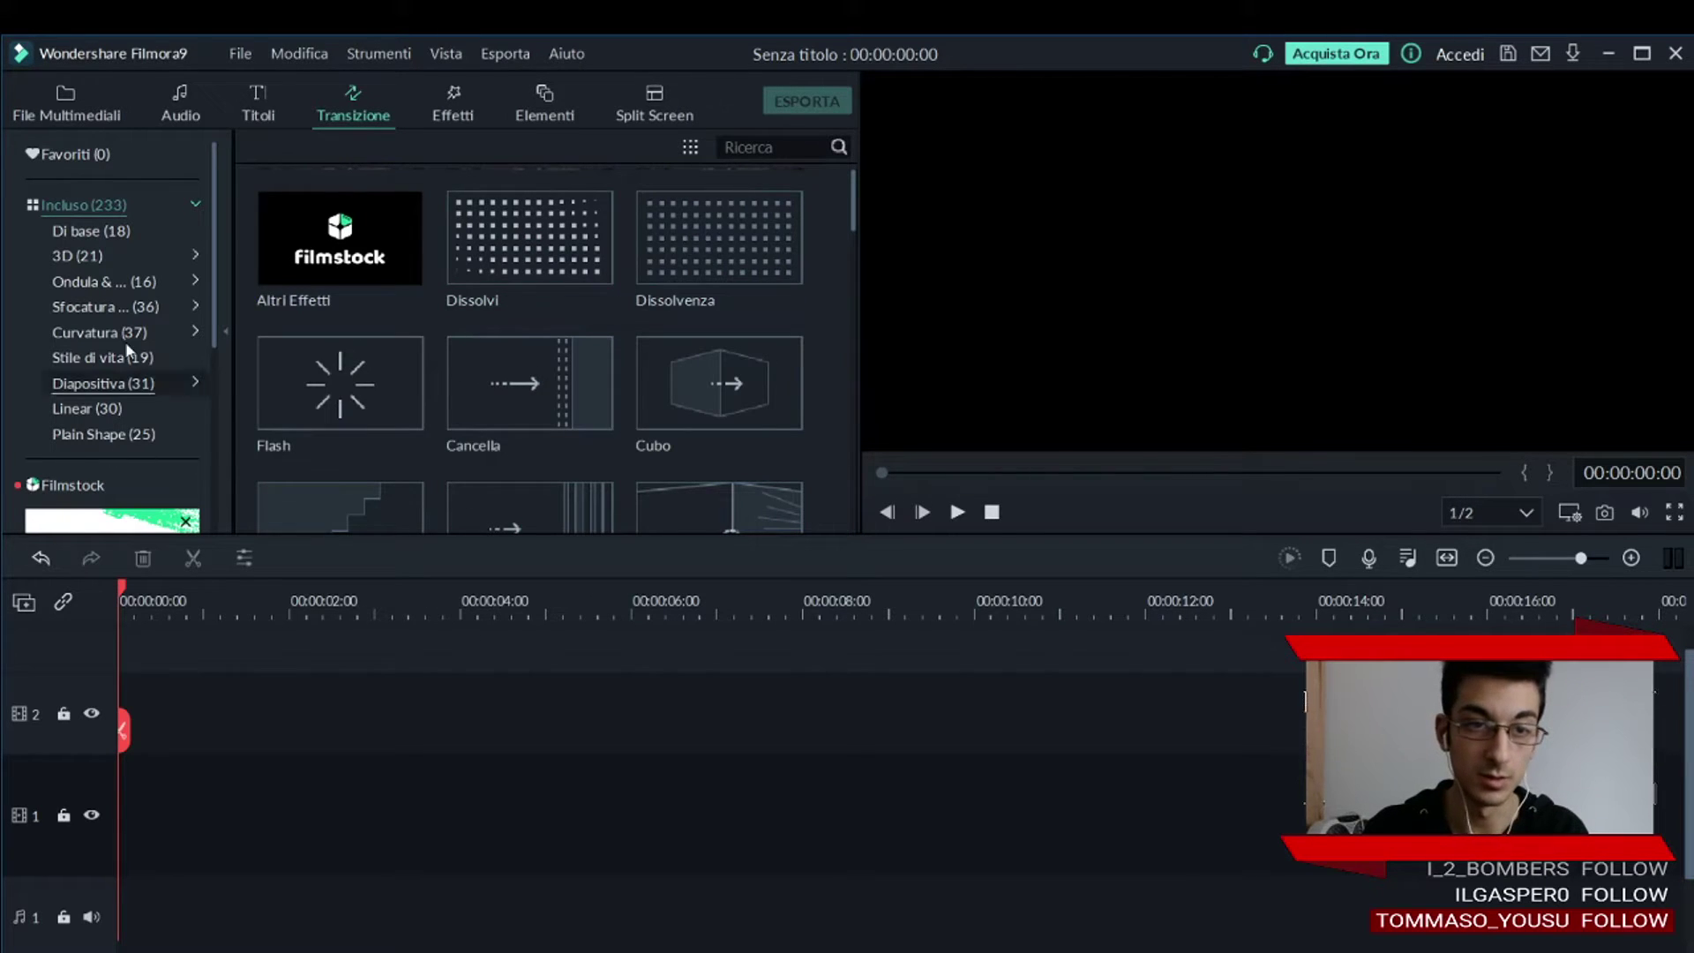
Add the Viaggio 01 sample video to video track 1 and return the playhead to the start of the timeline.
{"action": "left_click", "coordinate": [79, 92]}
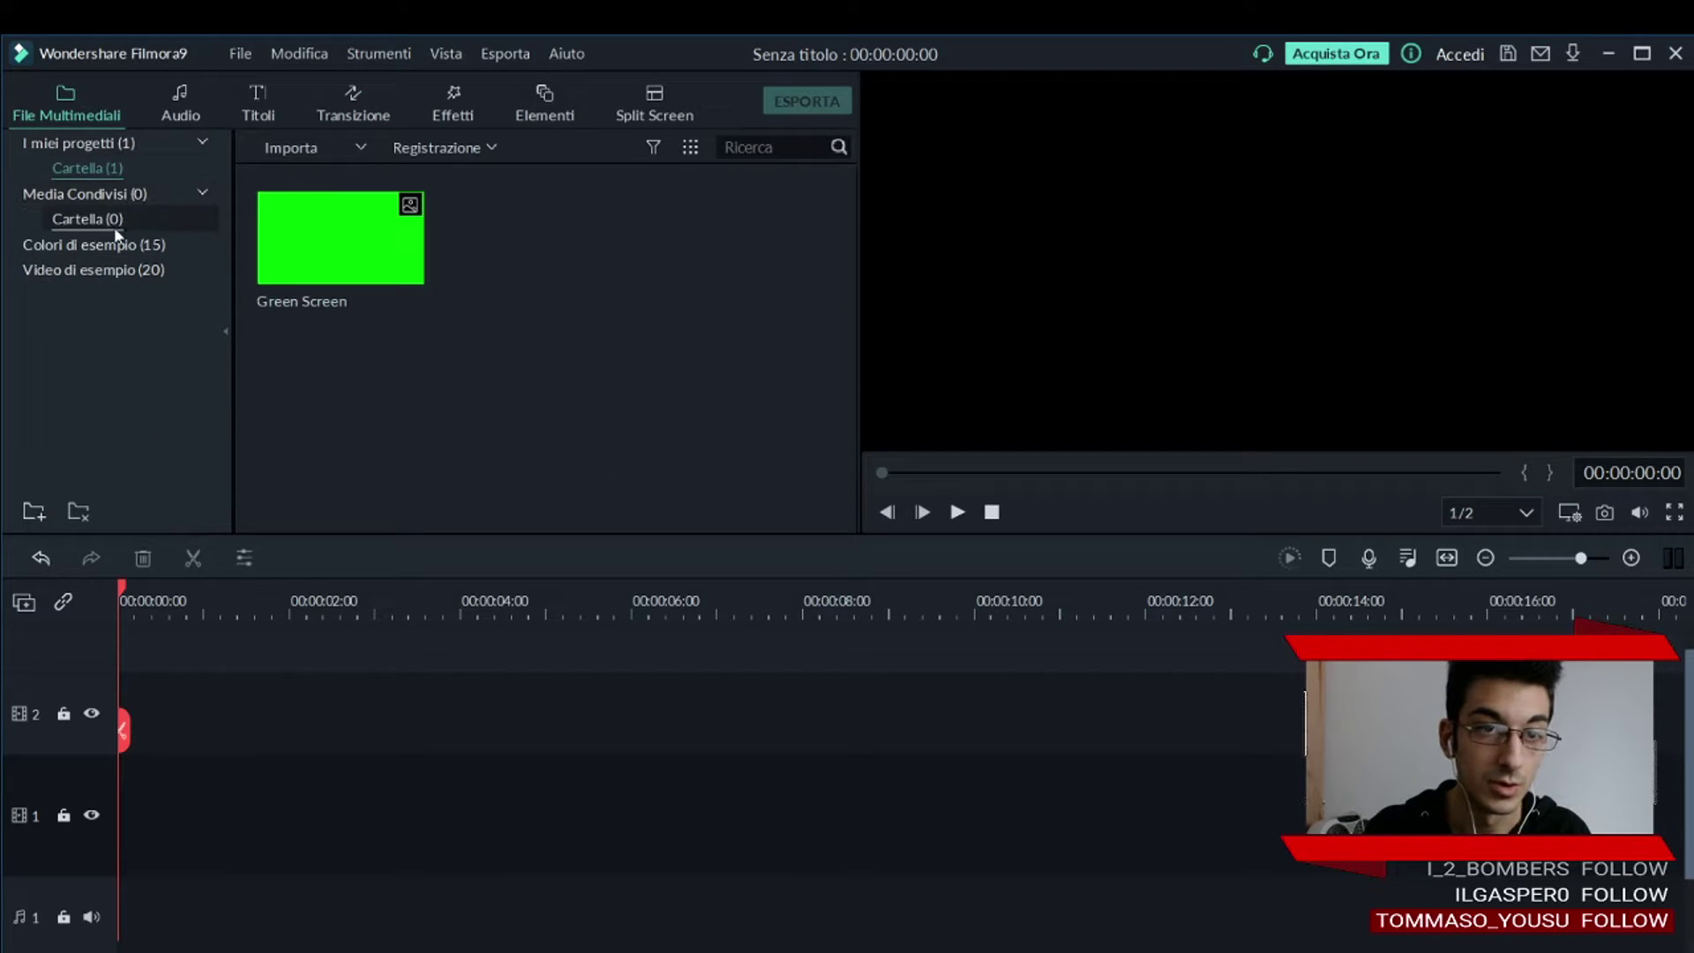
{"action": "left_click", "coordinate": [109, 270]}
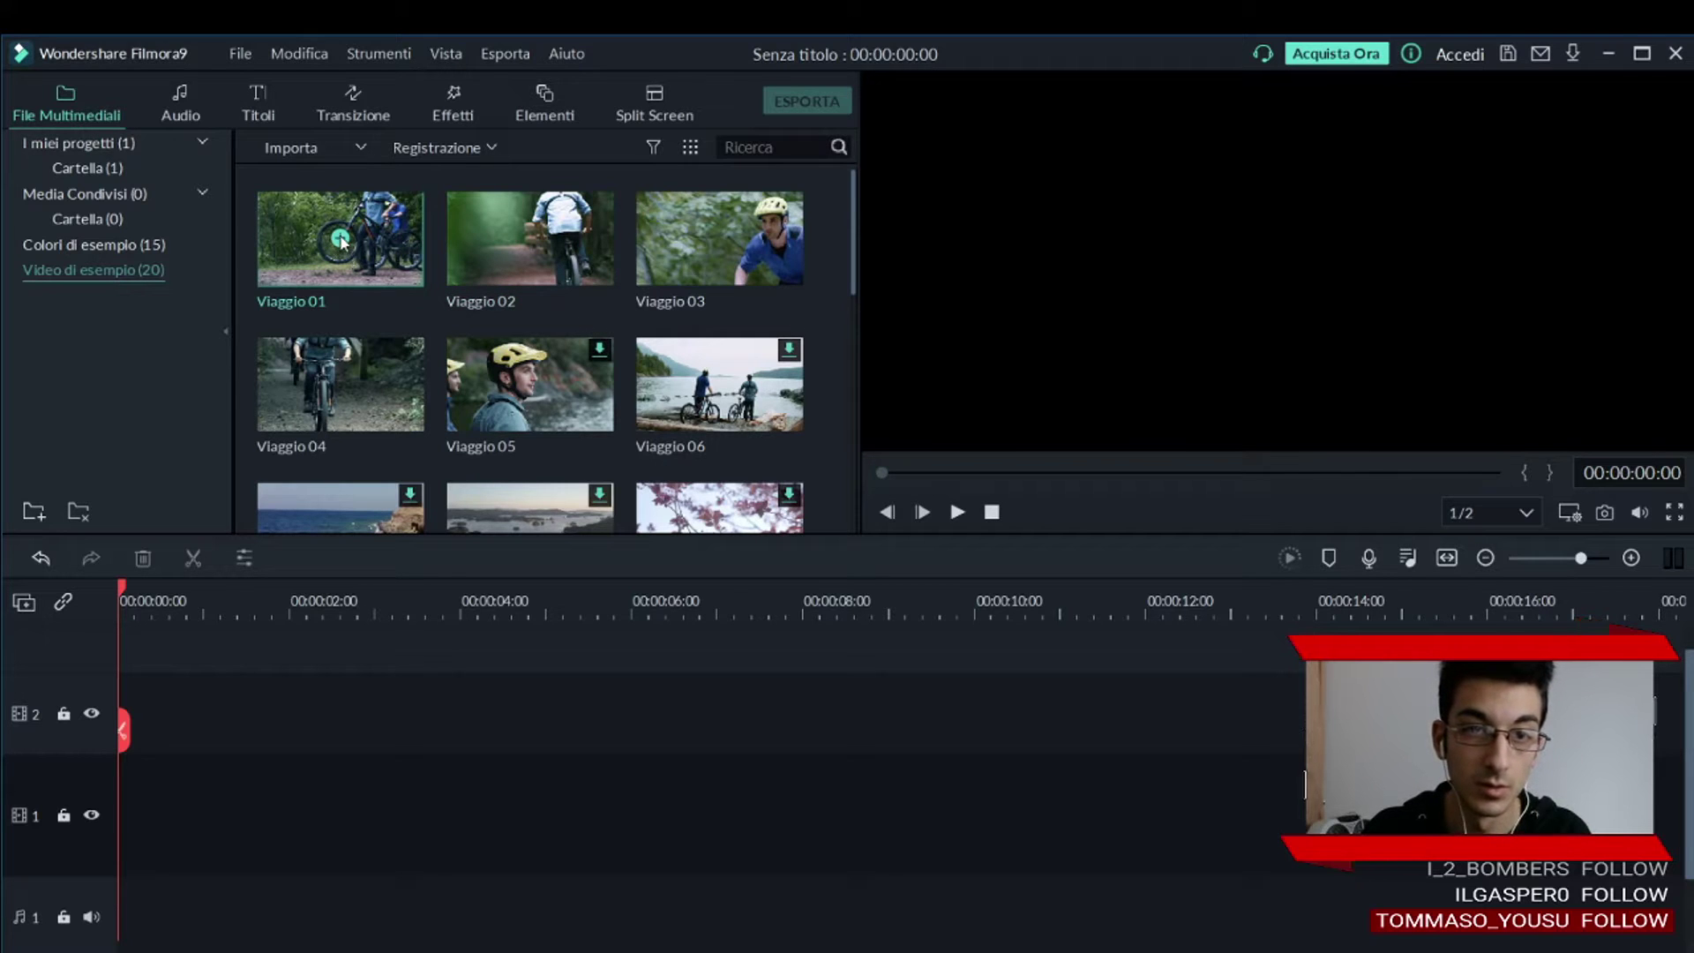
{"action": "left_click", "coordinate": [340, 239]}
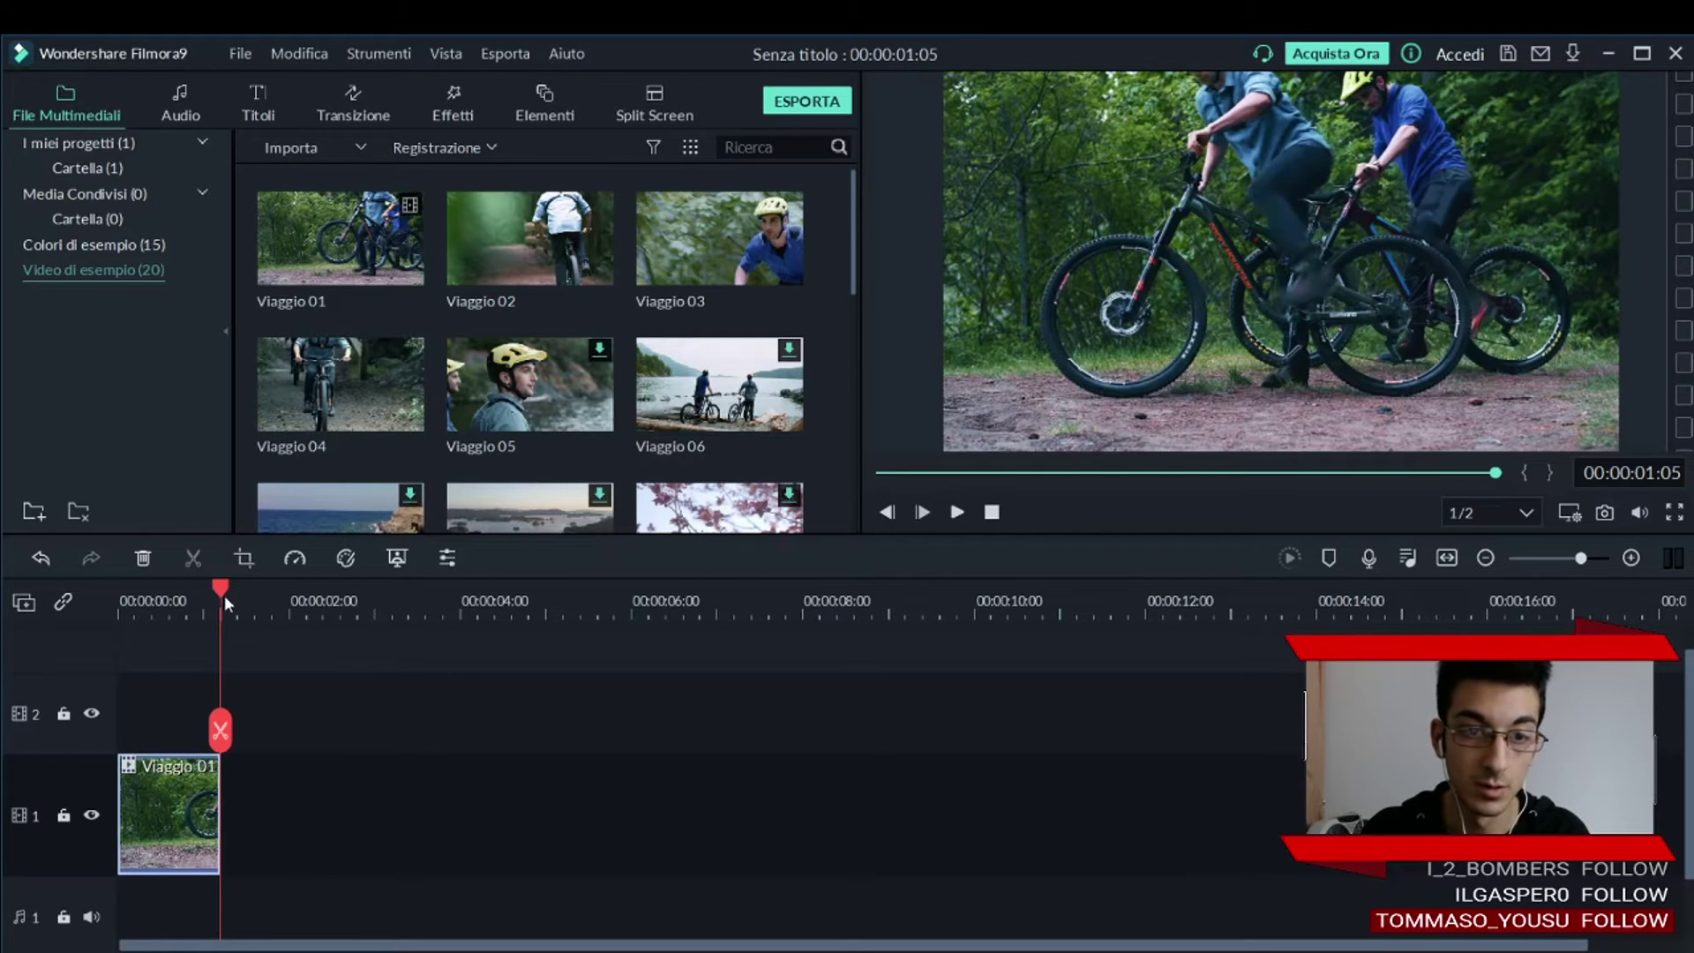
{"action": "left_click_drag", "start_coordinate": [224, 590], "coordinate": [64, 598]}
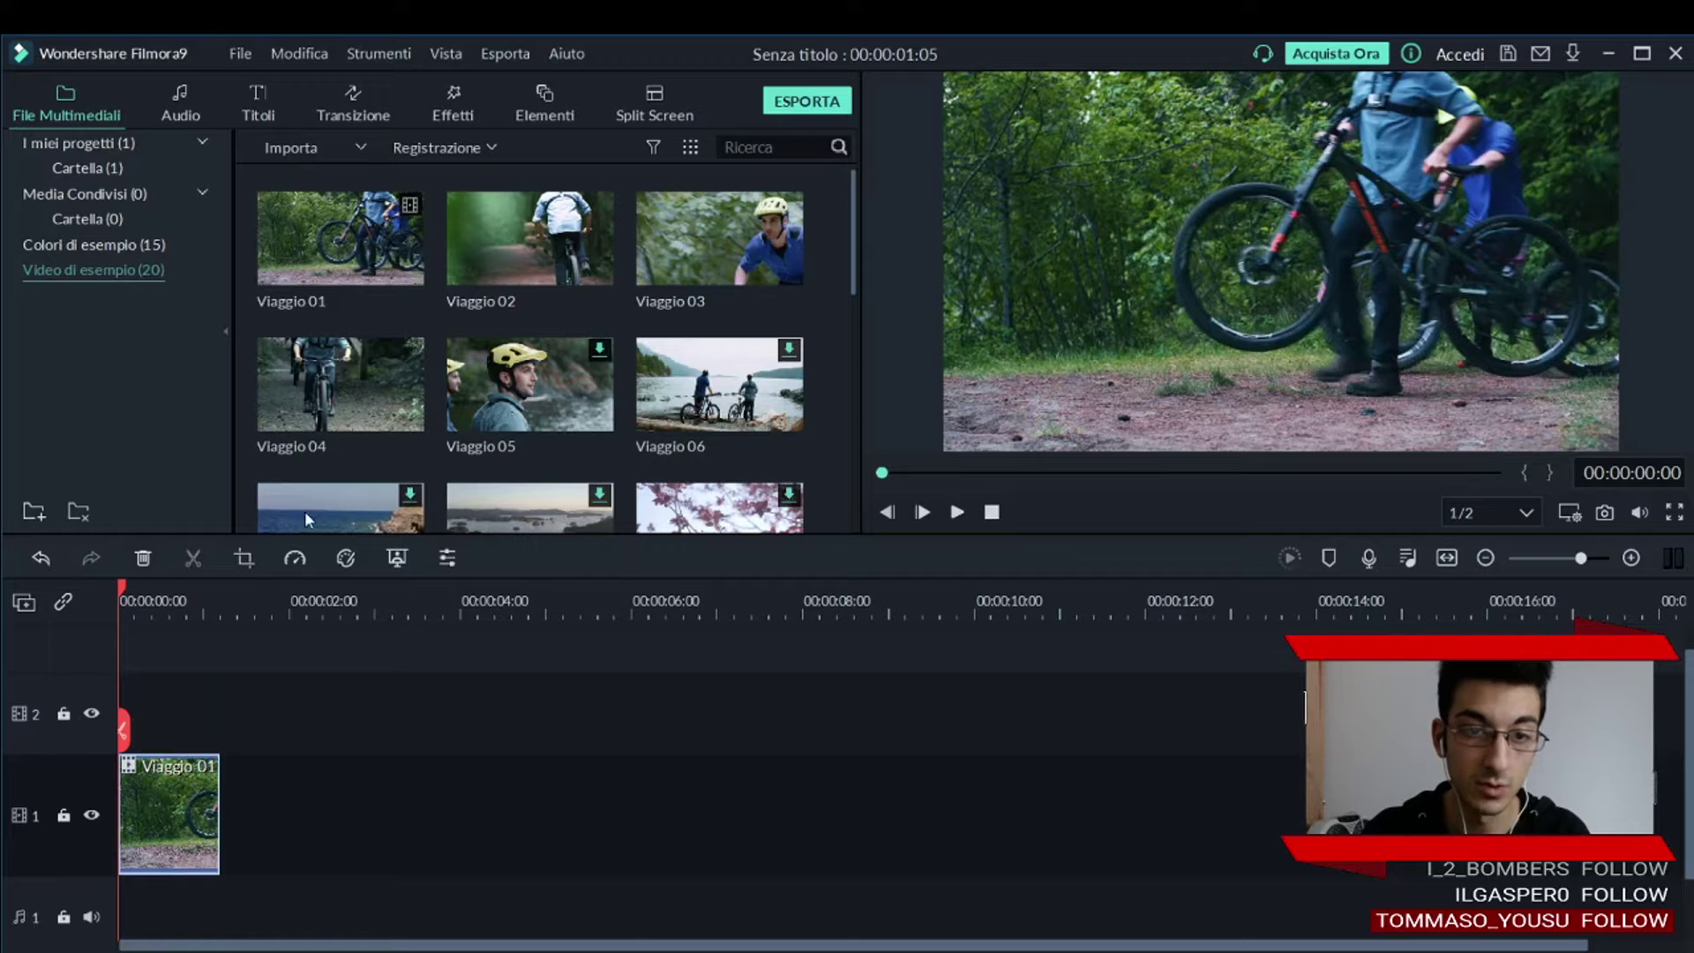
Examine the other clips in the sample video collection, including the countdowns.
{"action": "scroll", "coordinate": [524, 277], "scroll_direction": "down", "scroll_amount": 10}
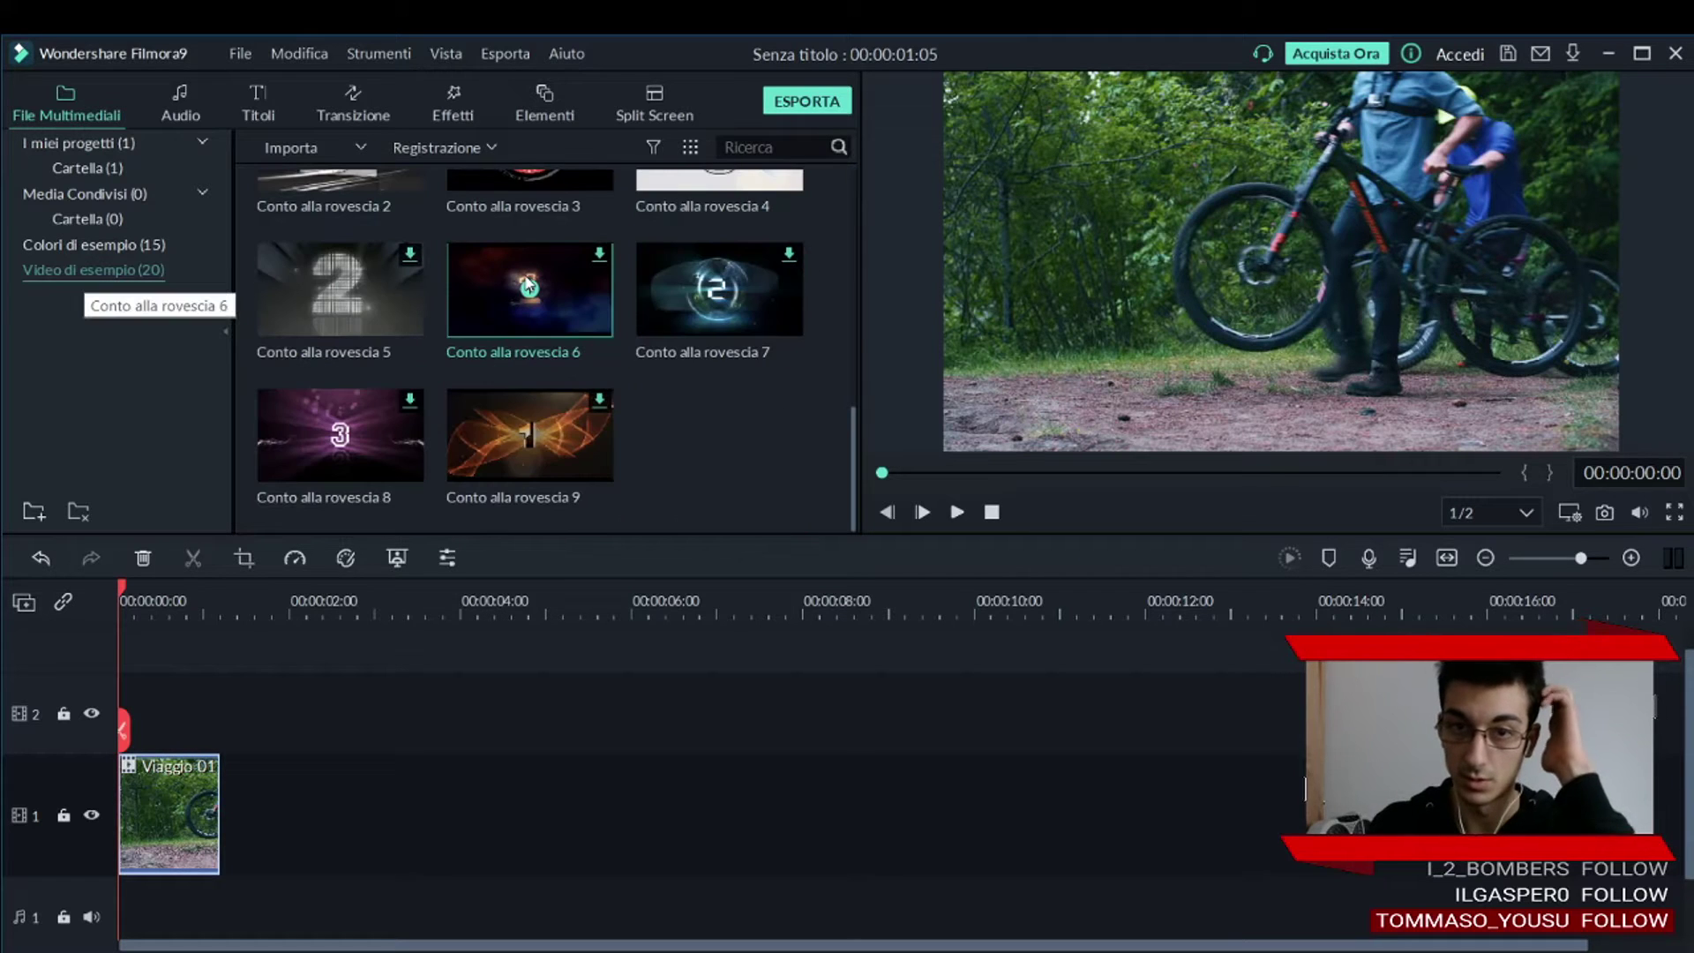
{"action": "scroll", "coordinate": [628, 327], "scroll_direction": "up", "scroll_amount": 5}
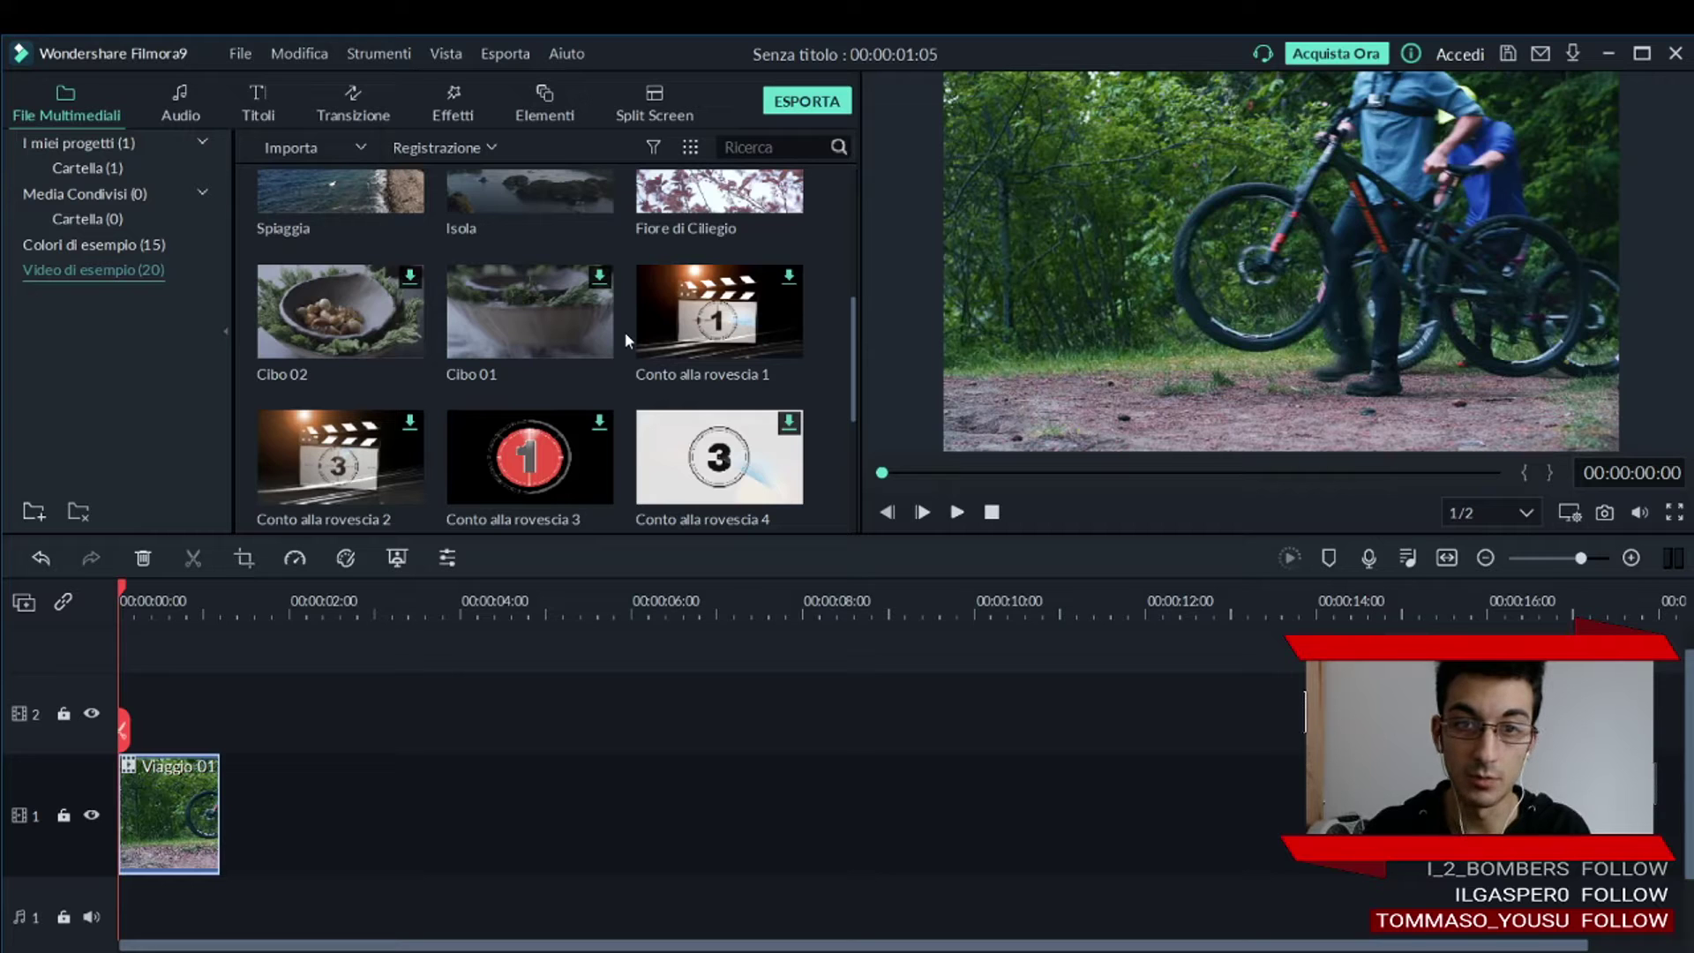
{"action": "scroll", "coordinate": [625, 332], "scroll_direction": "down", "scroll_amount": 4}
{"action": "scroll", "coordinate": [625, 332], "scroll_direction": "up", "scroll_amount": 10}
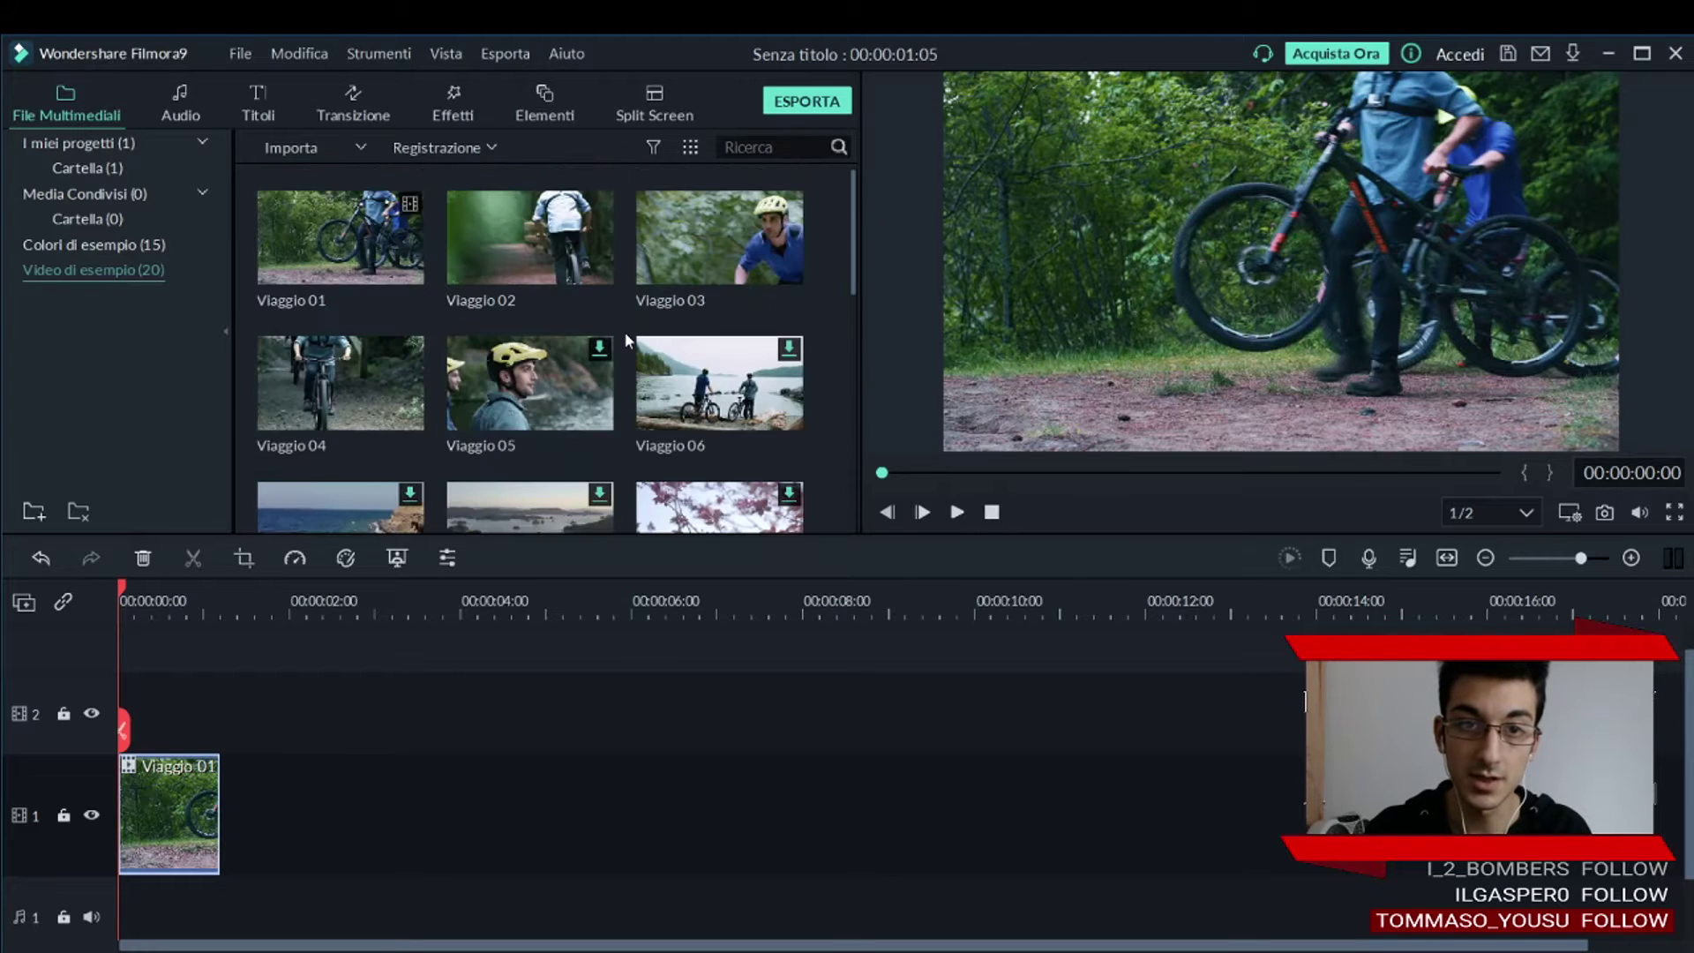
Play the Viaggio 01 clip on the timeline and set the playhead at its end, at 00:00:01:05.
{"action": "left_click", "coordinate": [338, 113]}
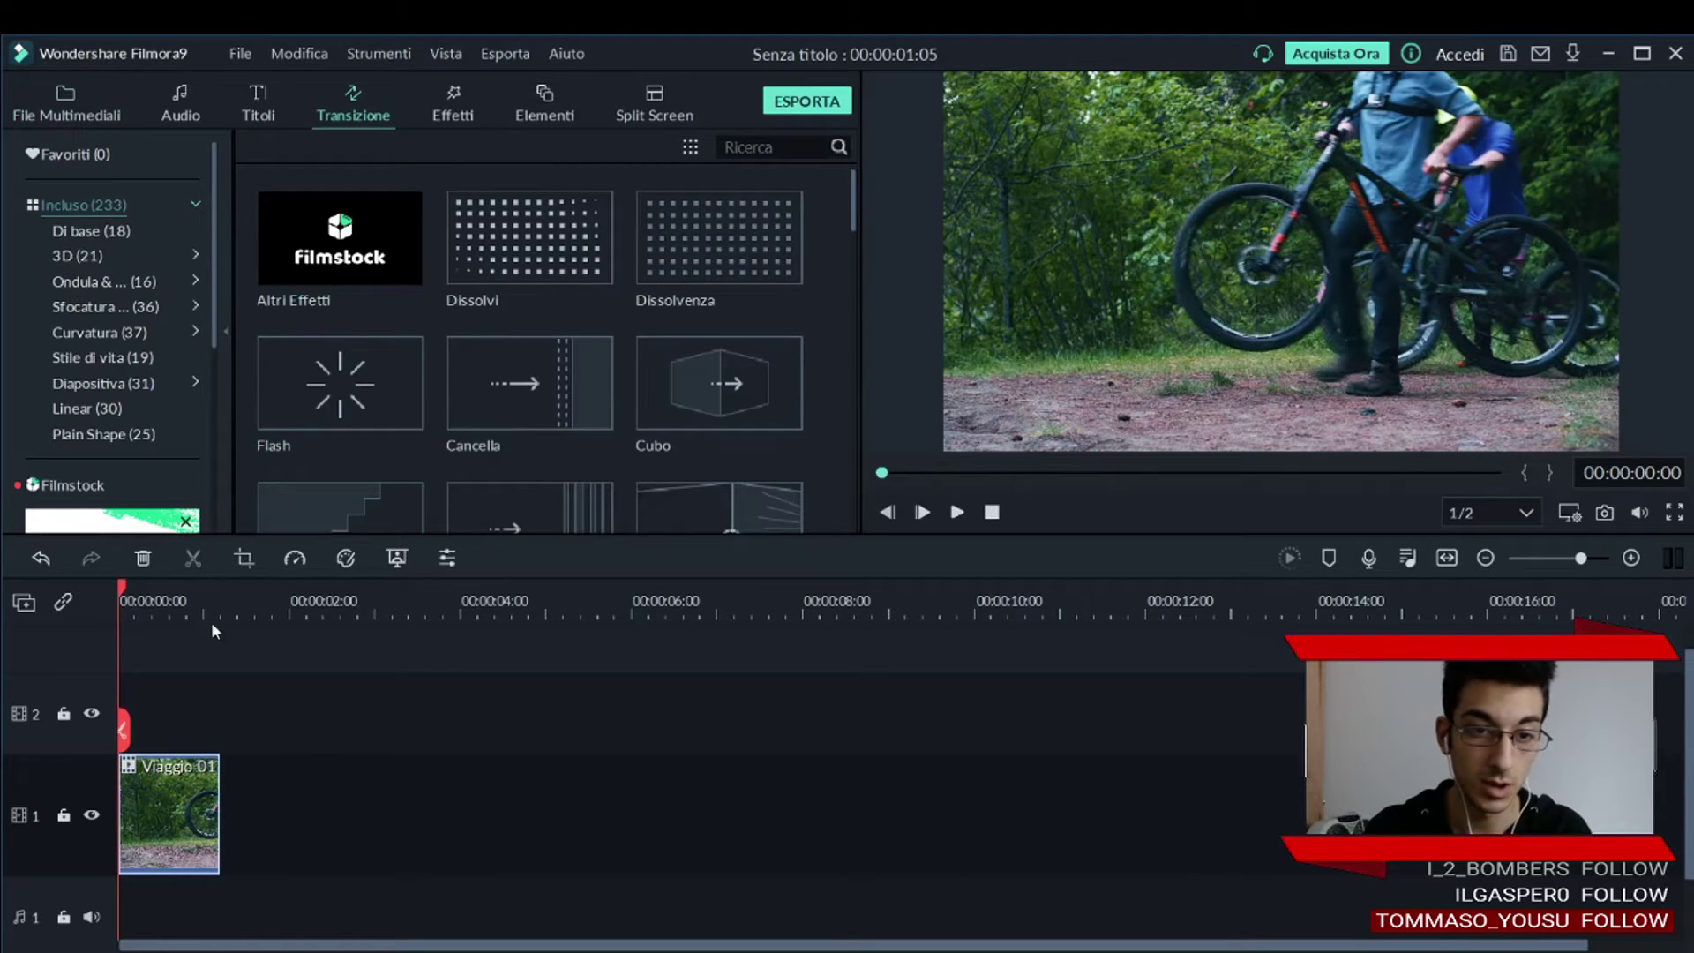
{"action": "scroll", "coordinate": [203, 597], "scroll_direction": "up", "scroll_amount": 5}
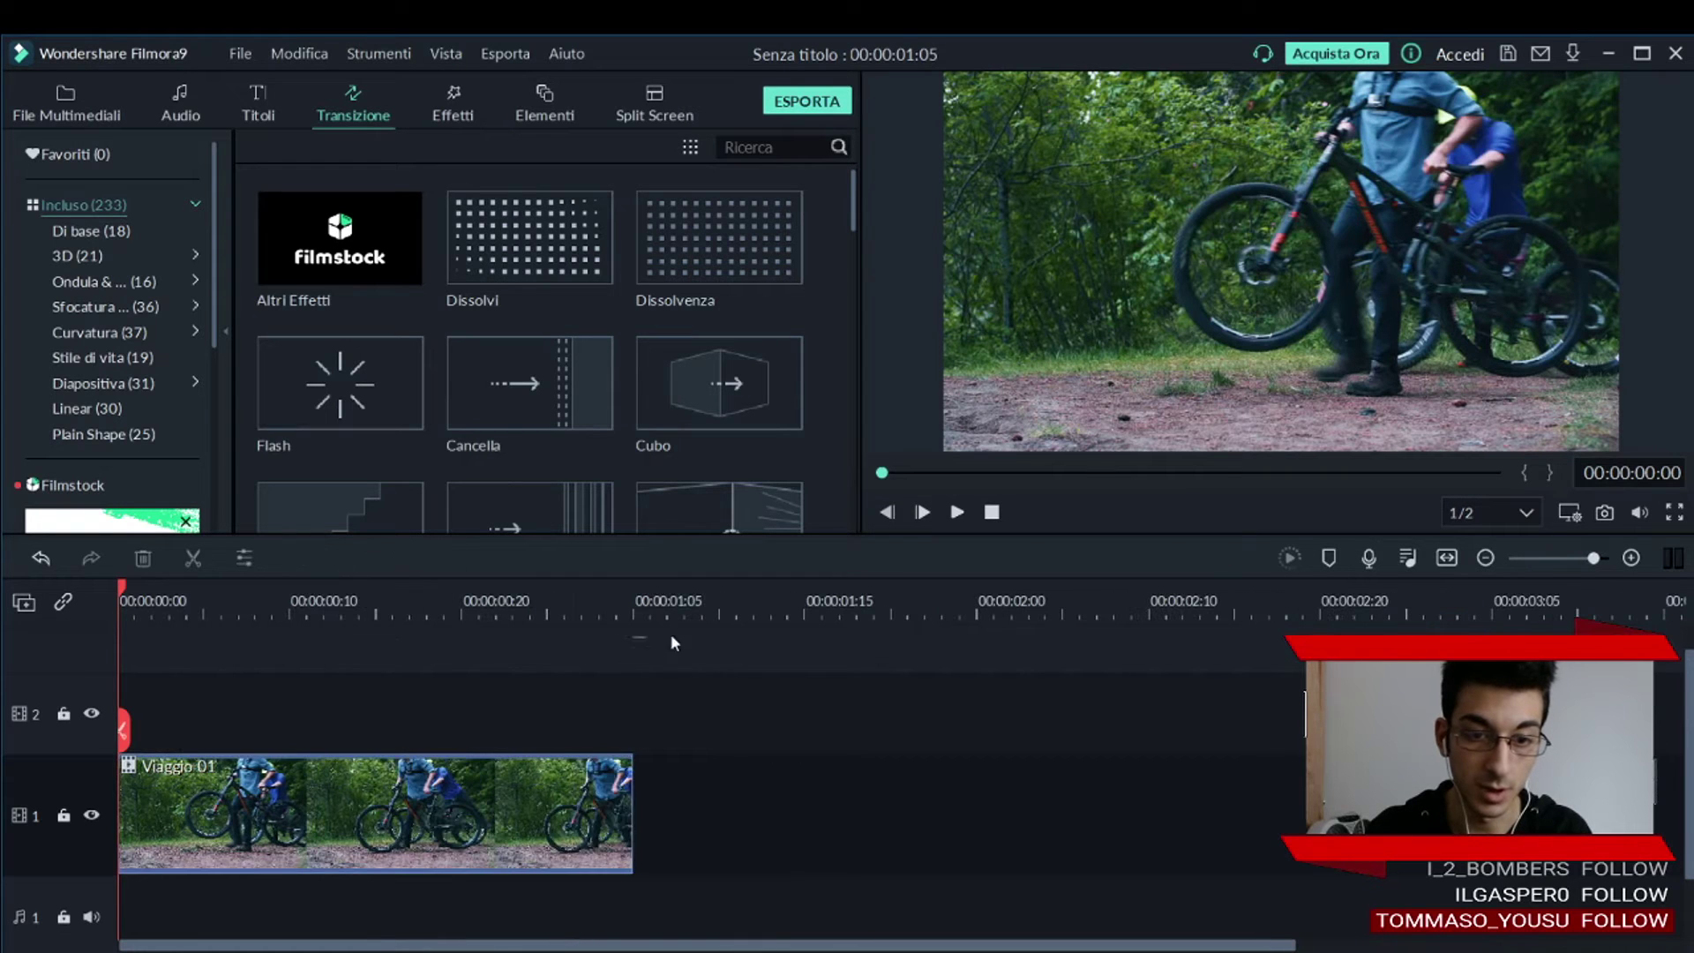
{"action": "left_click", "coordinate": [957, 512]}
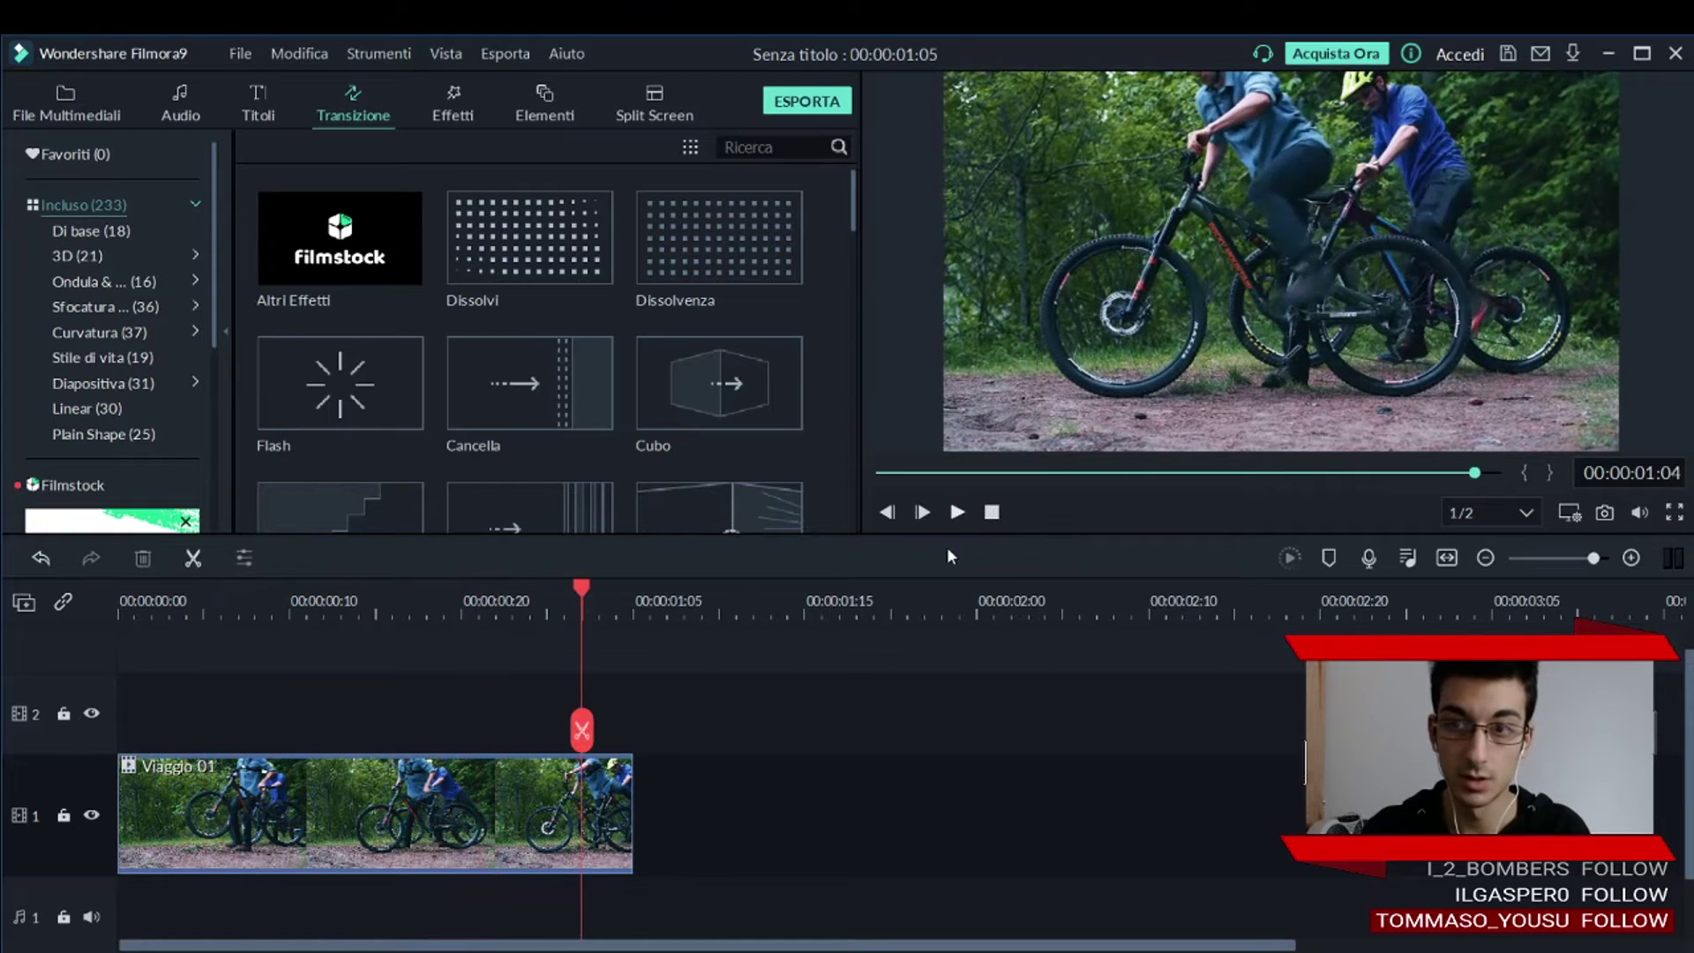
{"action": "scroll", "coordinate": [772, 610], "scroll_direction": "down", "scroll_amount": 2}
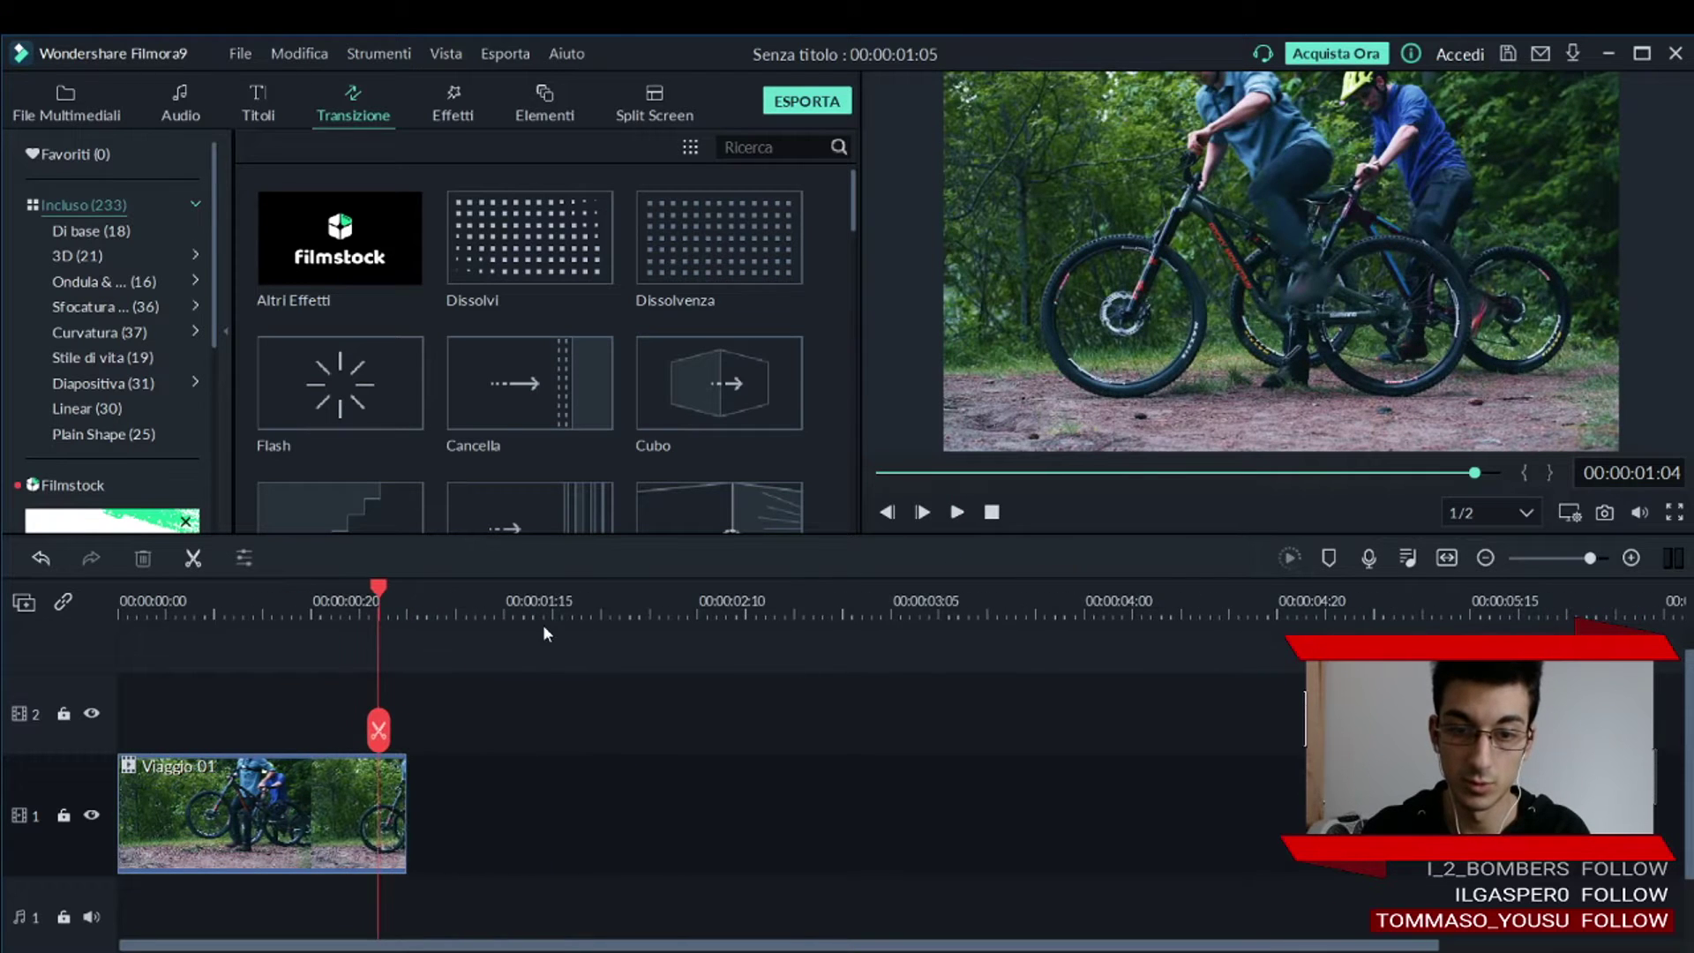
{"action": "left_click_drag", "start_coordinate": [421, 592], "coordinate": [410, 595]}
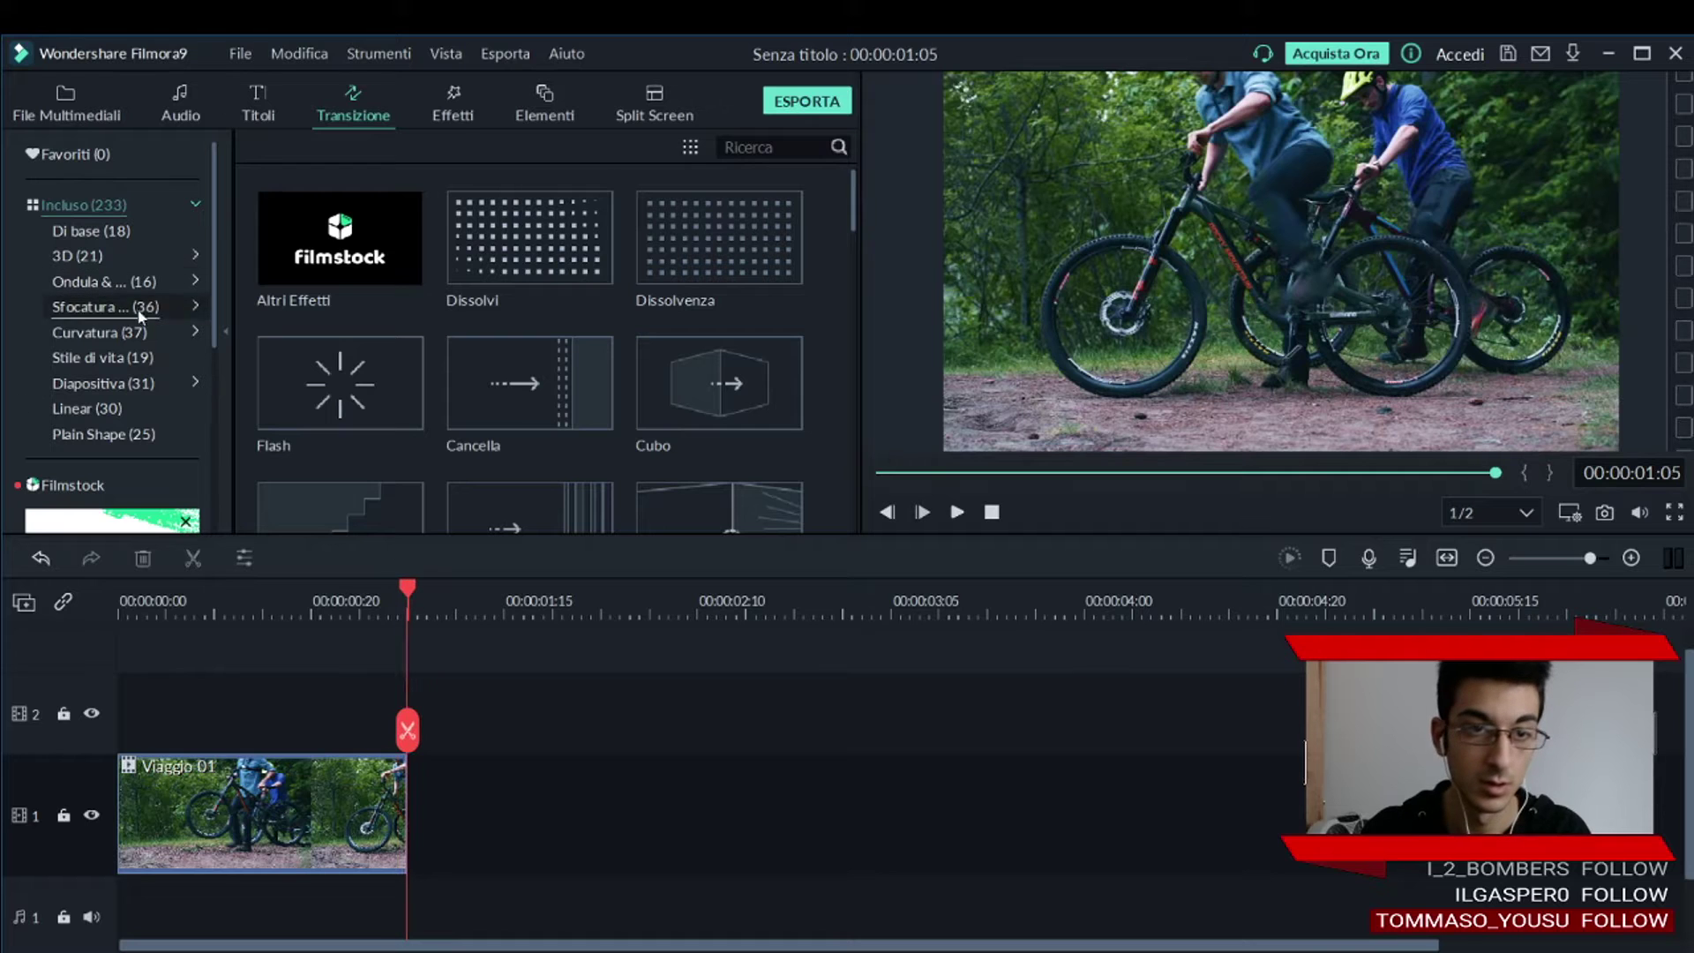
Append the Viaggio 02 and Viaggio 03 sample videos after Viaggio 01 on video track 1.
{"action": "left_click", "coordinate": [48, 103]}
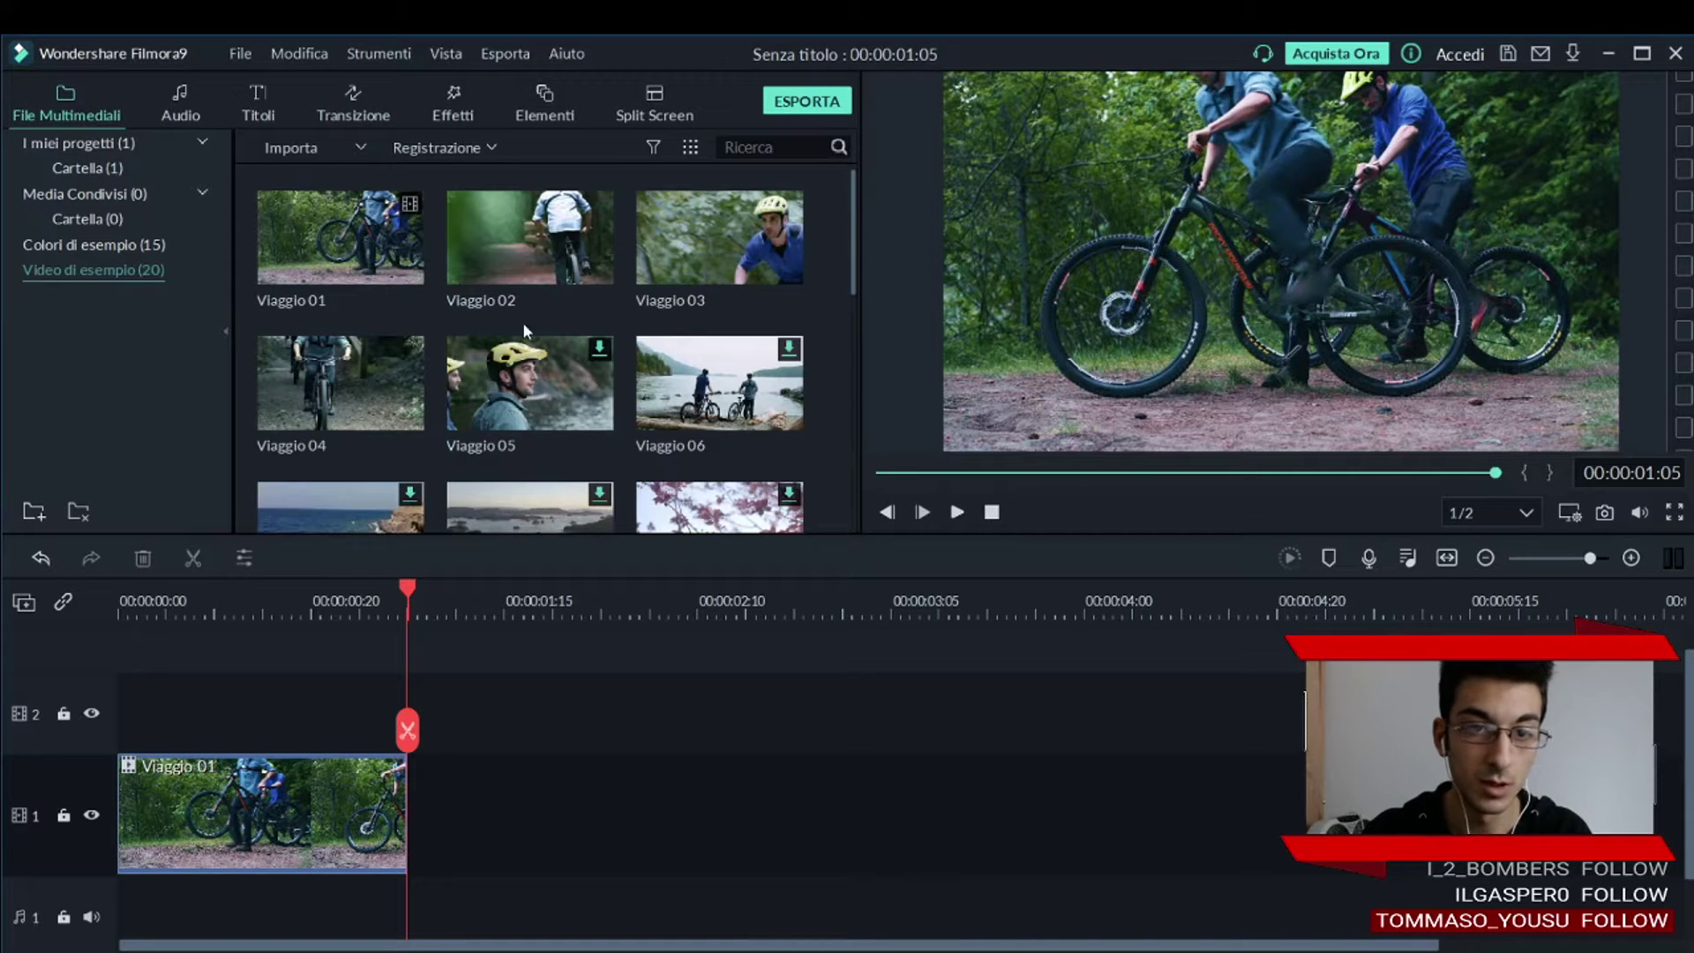
{"action": "left_click", "coordinate": [531, 237]}
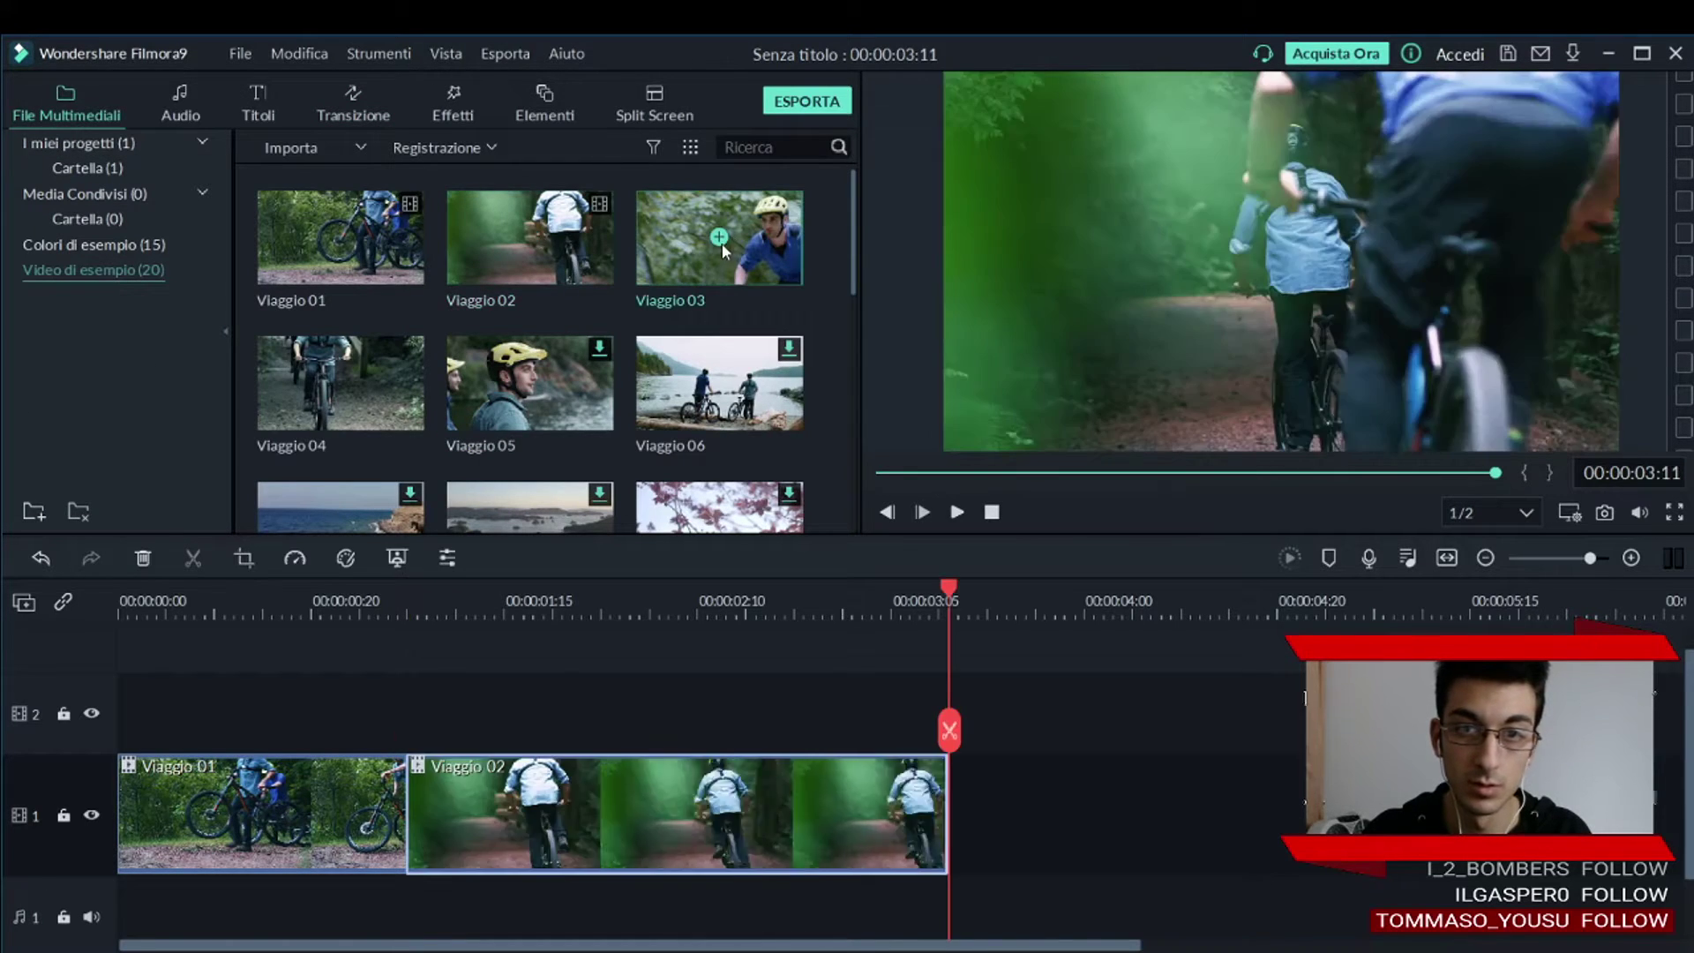
{"action": "left_click", "coordinate": [722, 240]}
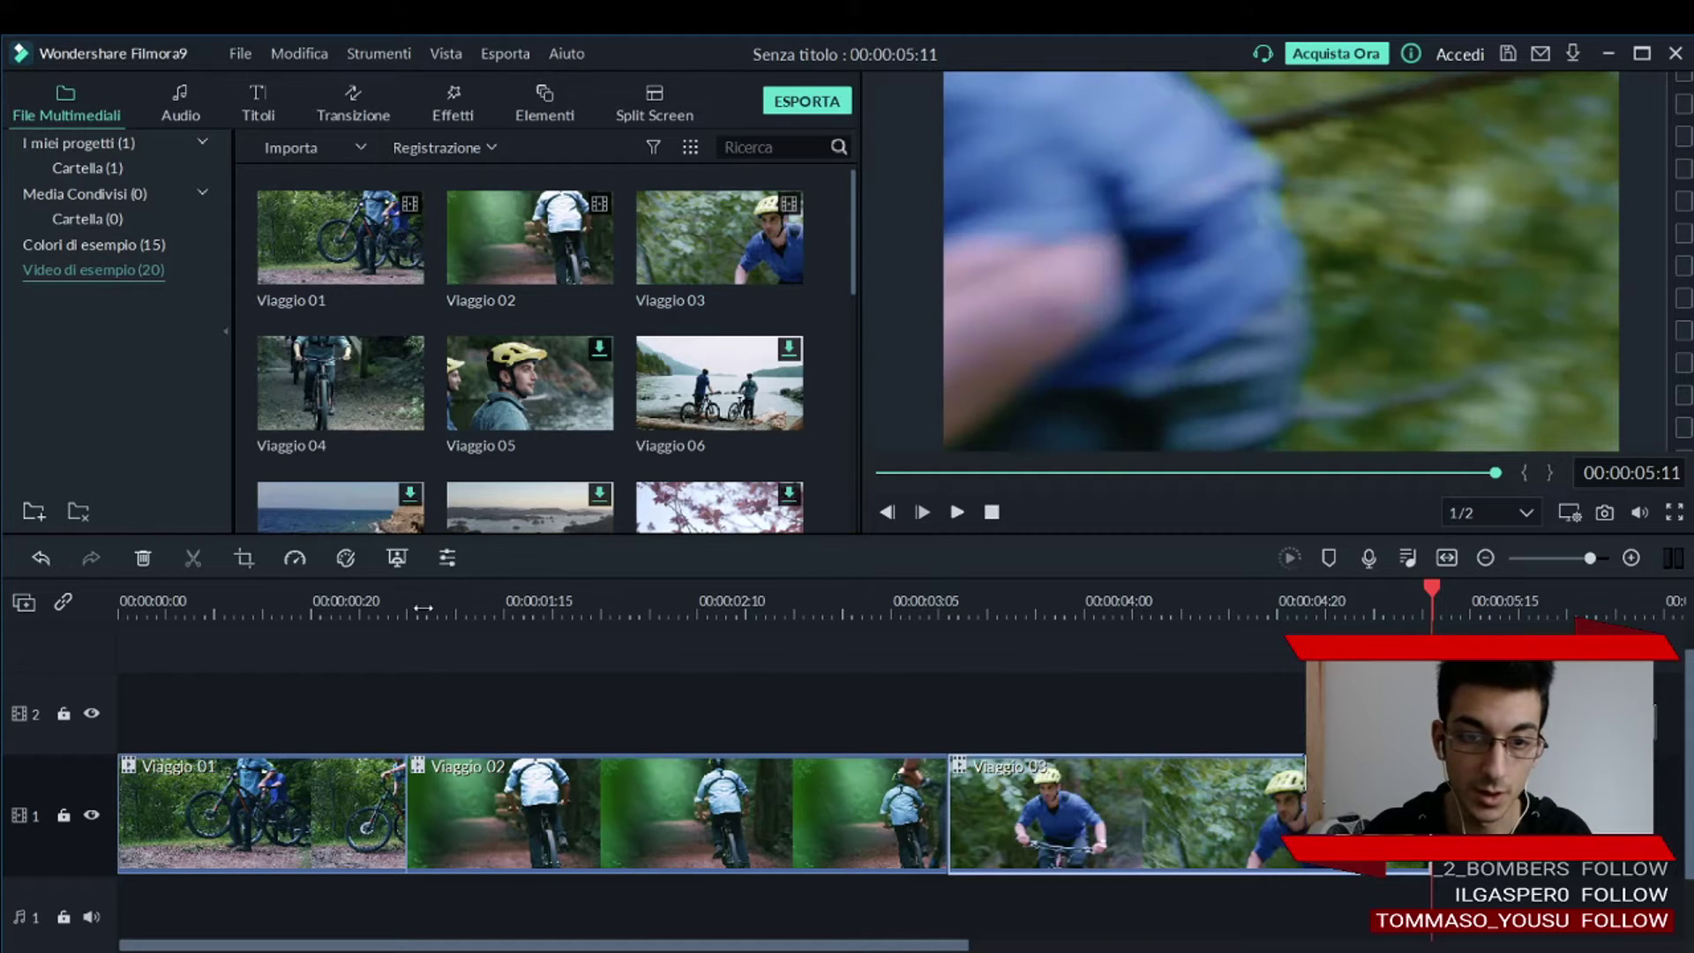
Show the transition library and place the playhead on the cut between Viaggio 01 and Viaggio 02.
{"action": "left_click", "coordinate": [401, 608]}
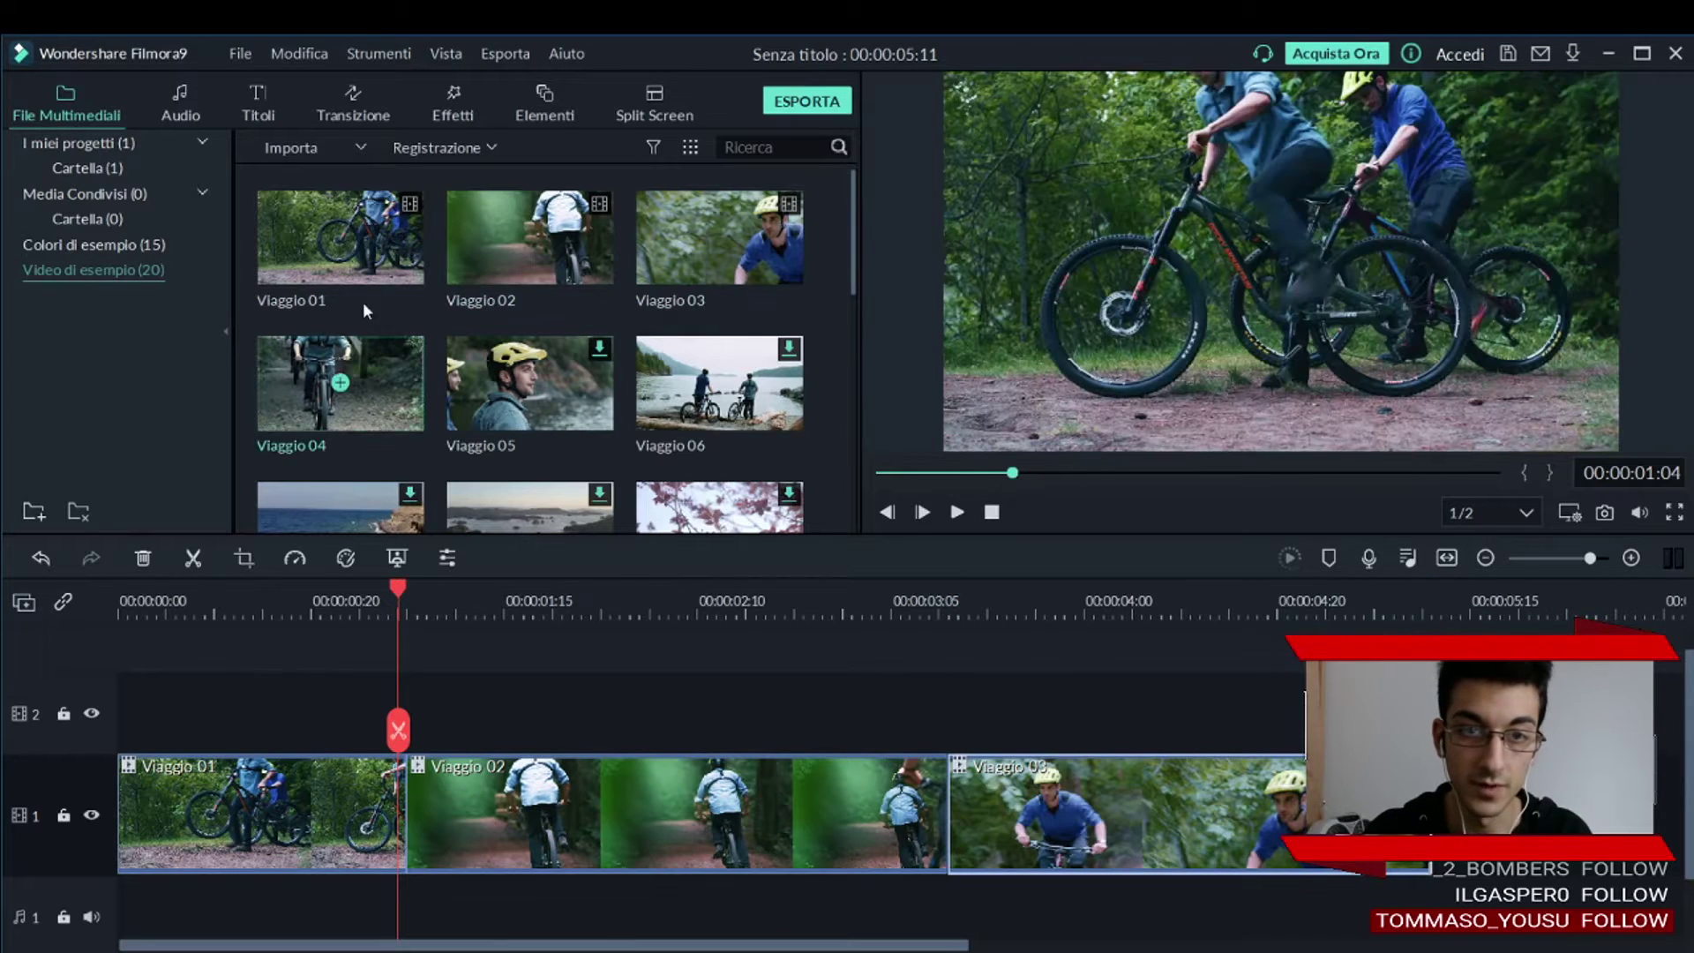
{"action": "left_click", "coordinate": [357, 117]}
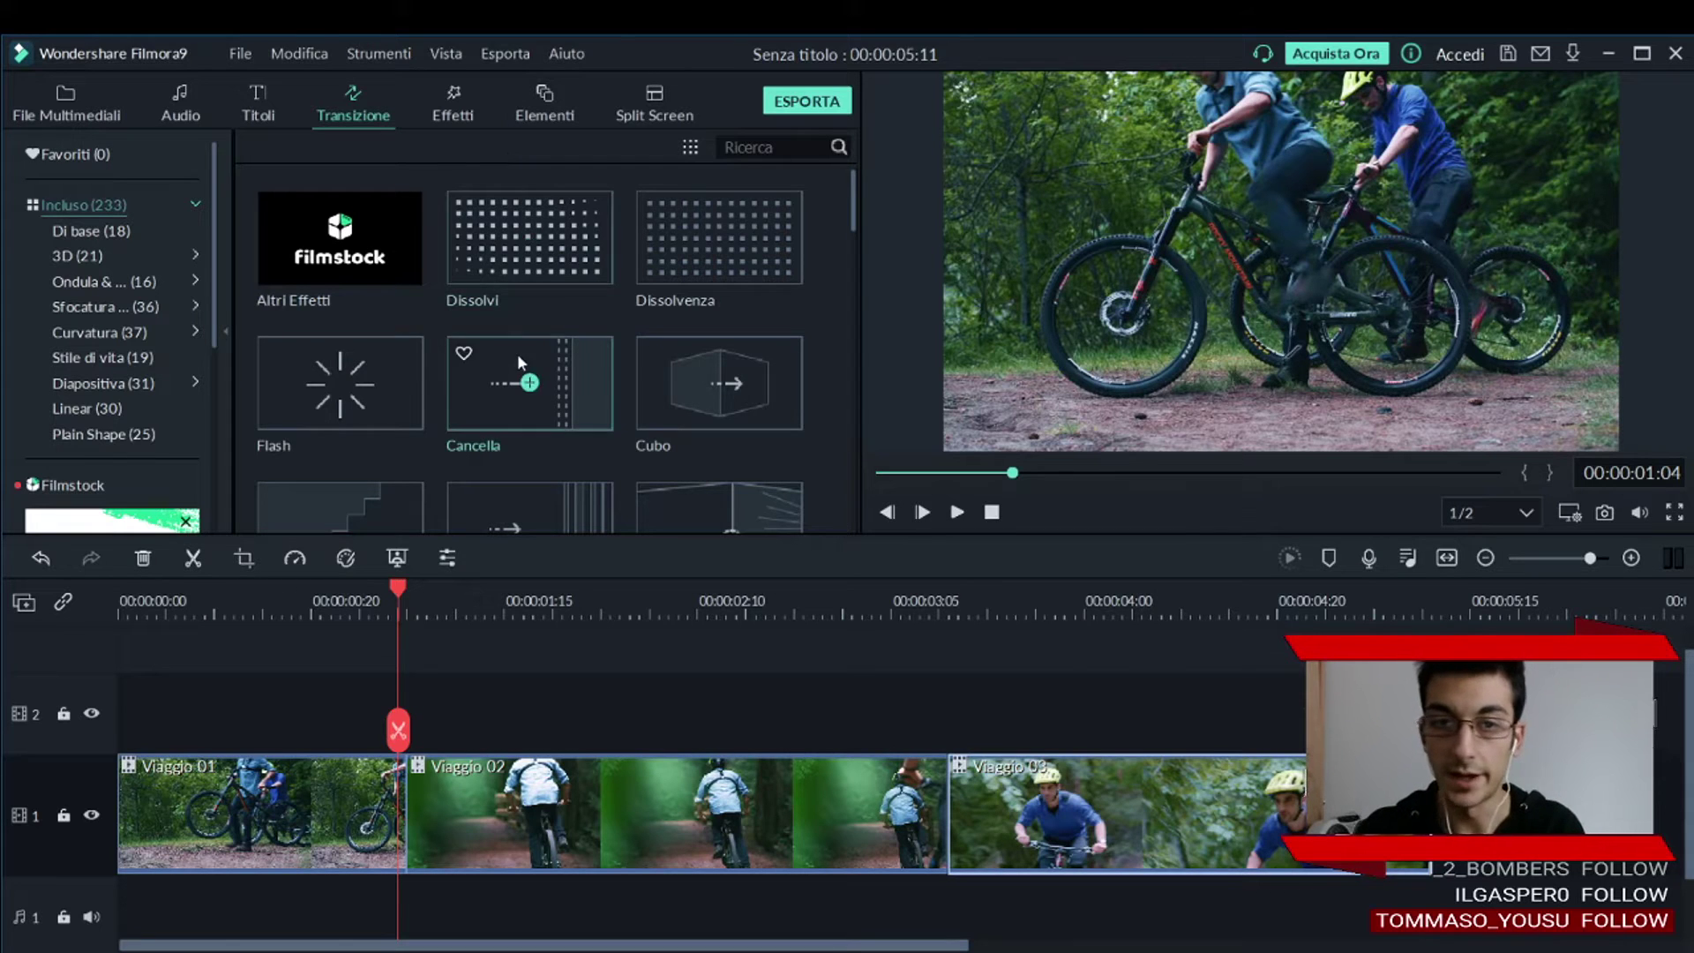
{"action": "mouse_move", "coordinate": [542, 265]}
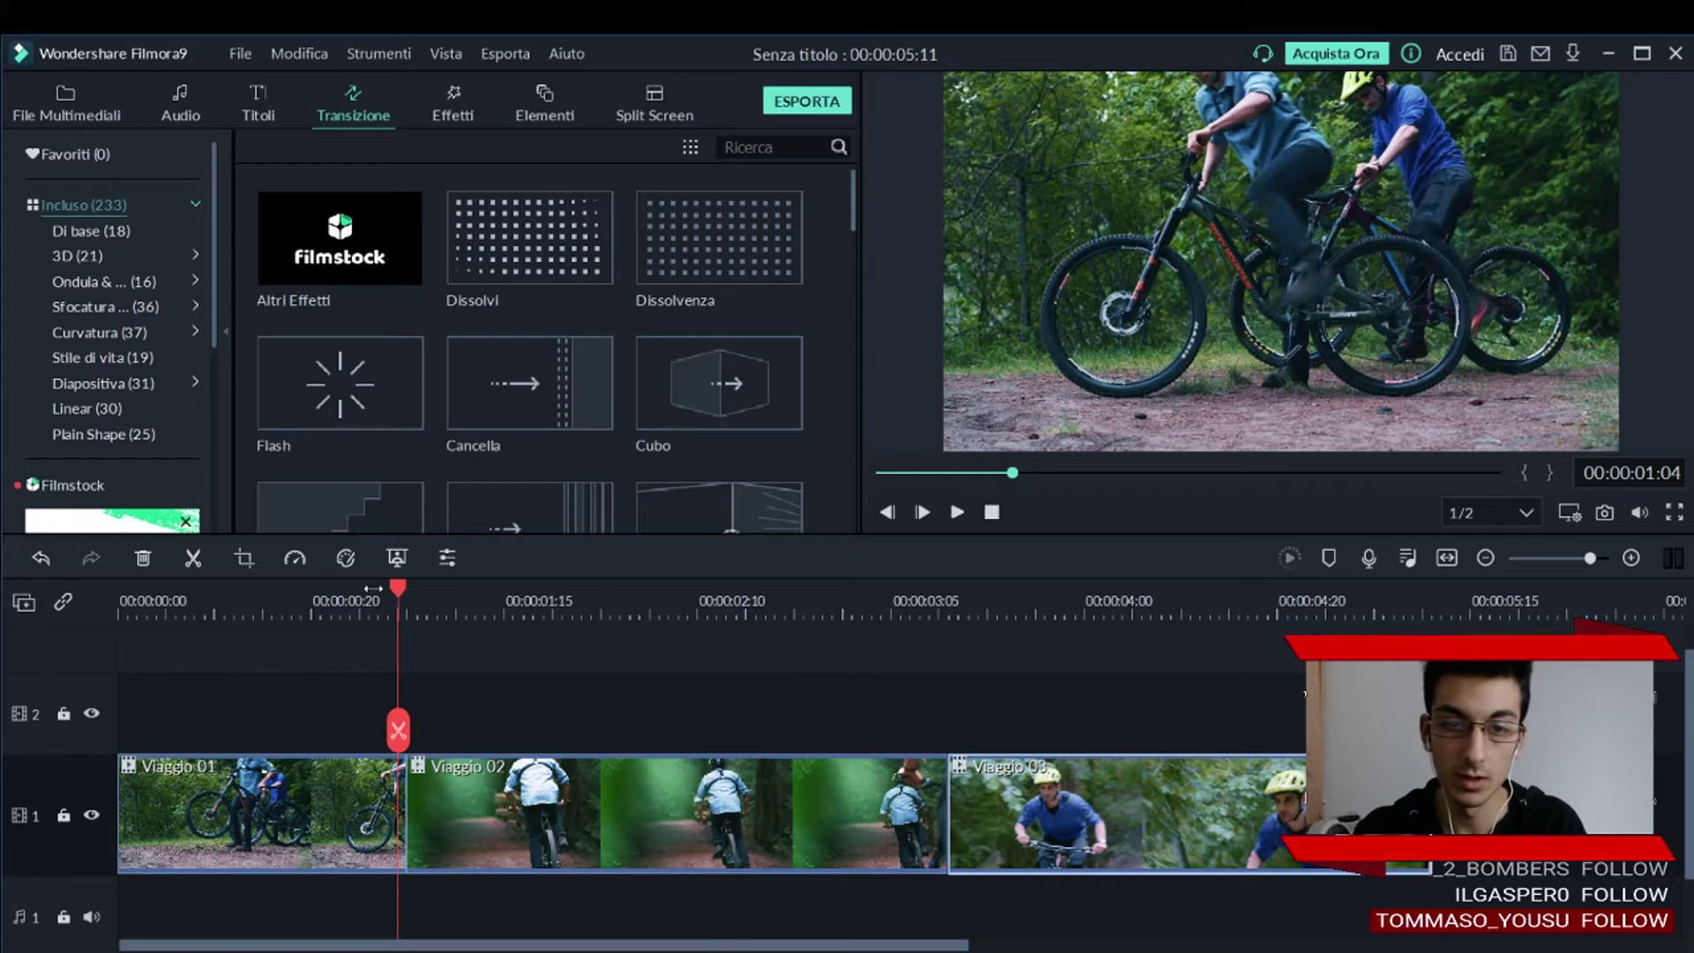
{"action": "left_click", "coordinate": [406, 584]}
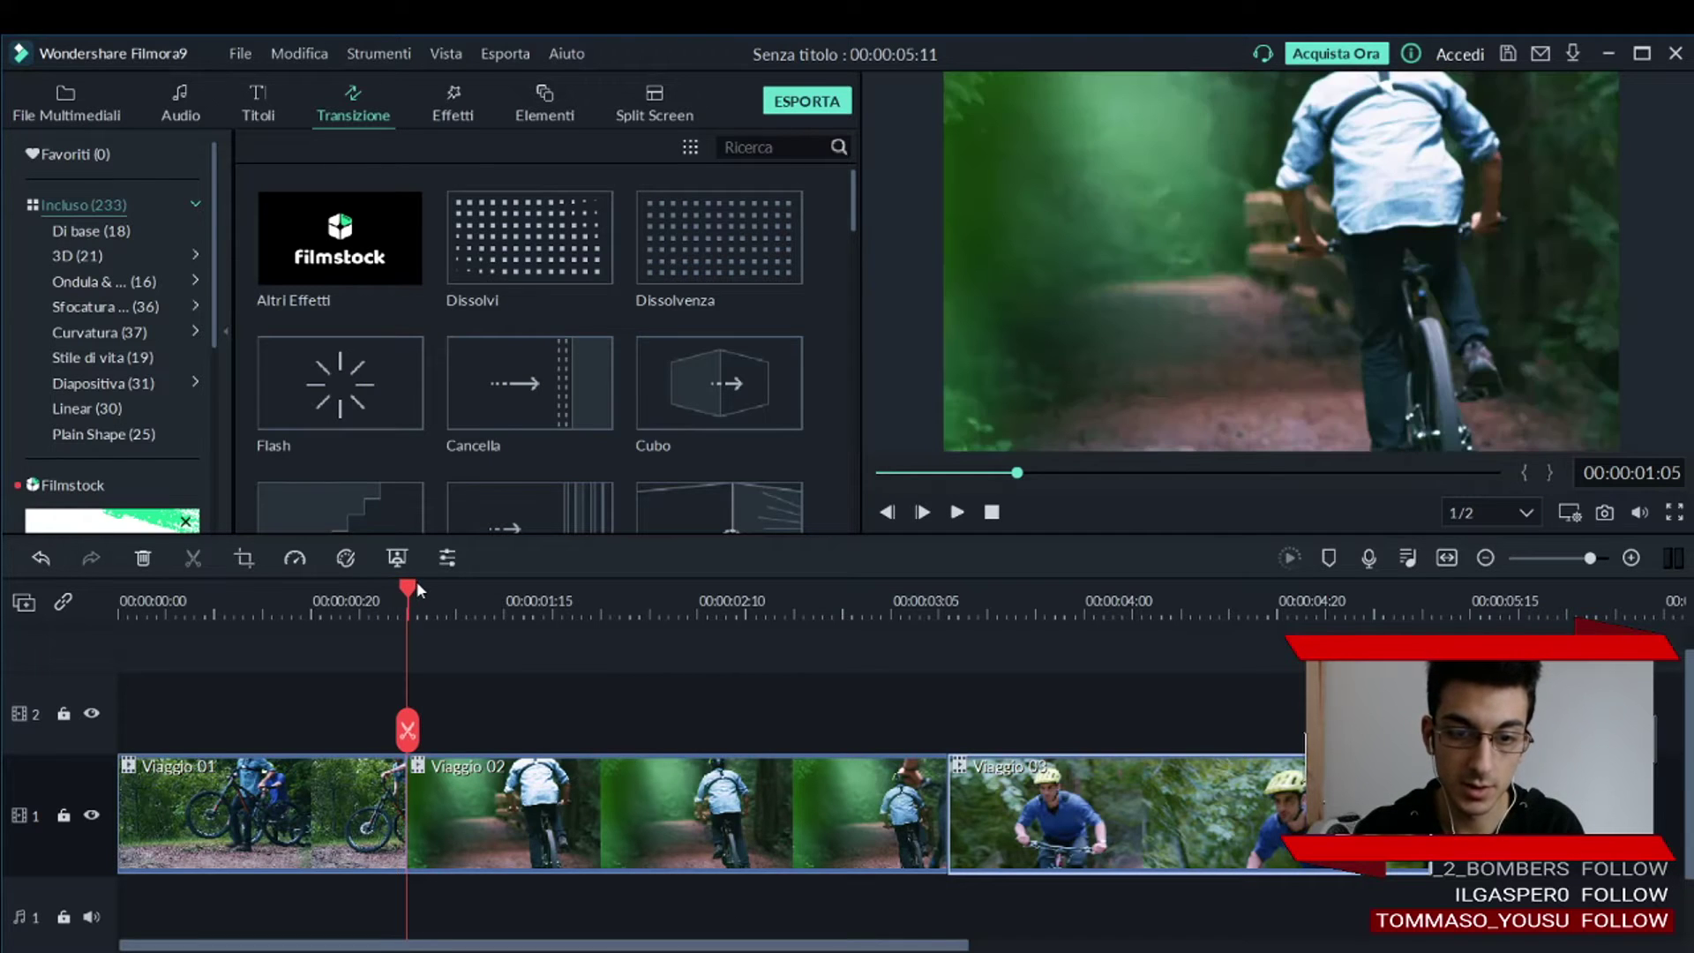
Scrub through Viaggio 01 and play the footage around its cut to Viaggio 02 without a transition.
{"action": "left_click", "coordinate": [379, 600]}
{"action": "left_click_drag", "start_coordinate": [378, 600], "coordinate": [166, 586]}
{"action": "left_click", "coordinate": [456, 586]}
{"action": "left_click", "coordinate": [957, 512]}
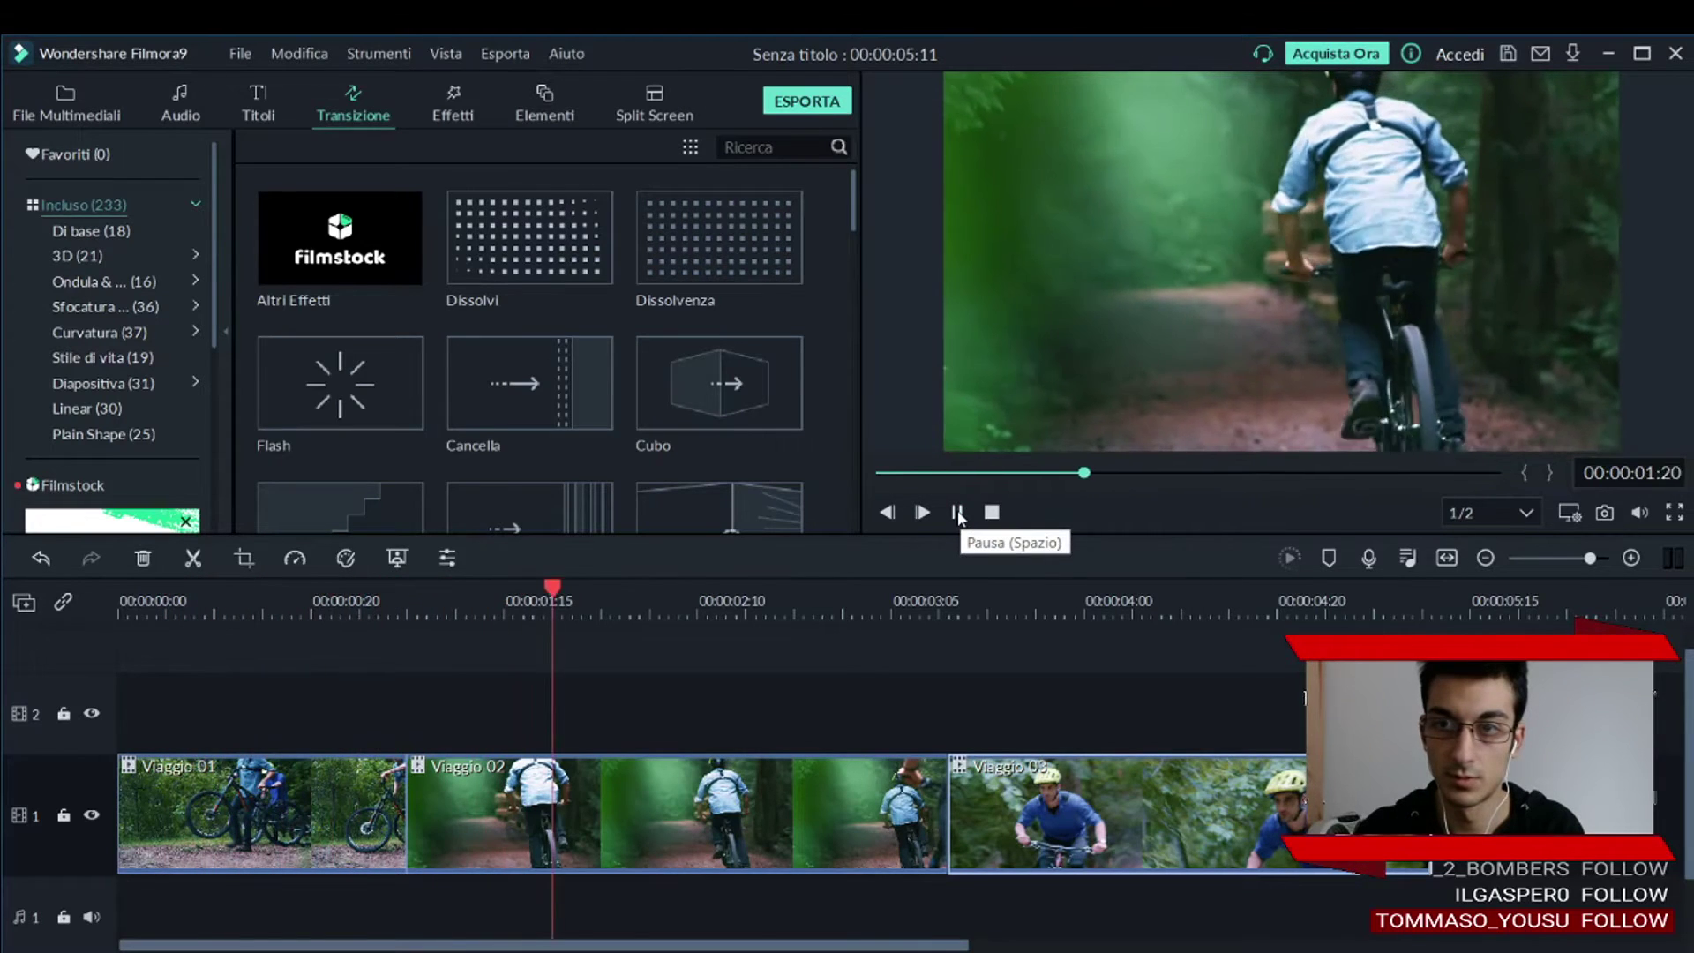
{"action": "left_click", "coordinate": [957, 512]}
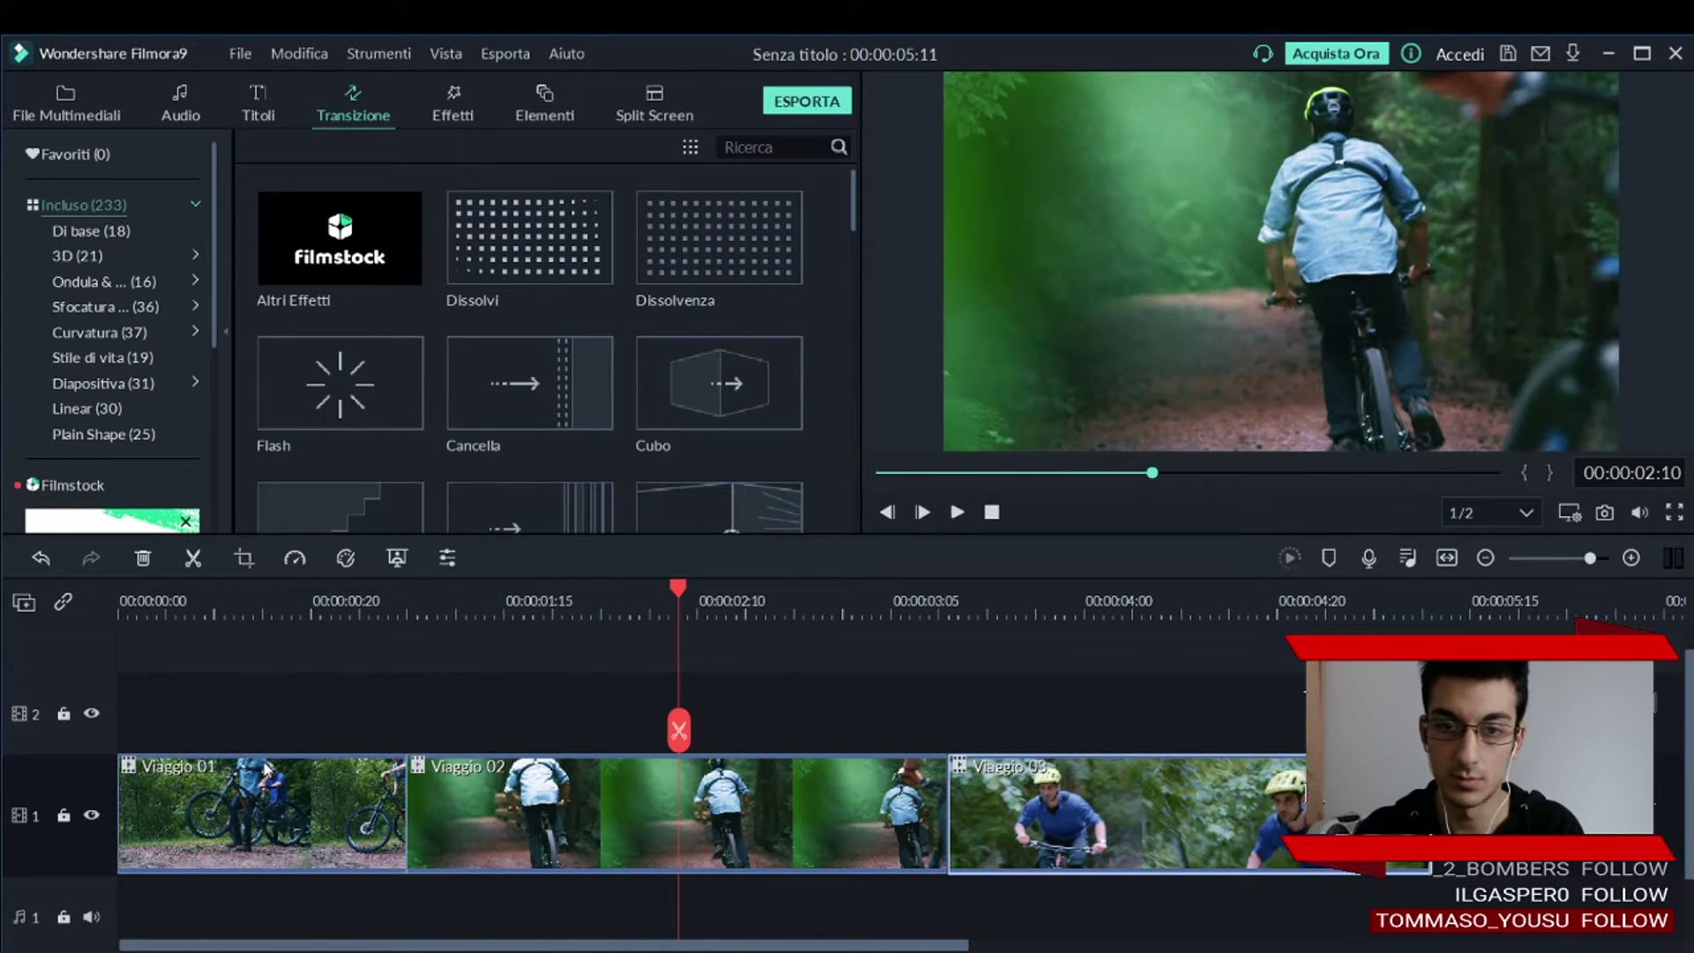
Return the playhead to 00:00:01:05, exactly where Viaggio 01 meets Viaggio 02.
{"action": "left_click", "coordinate": [406, 602]}
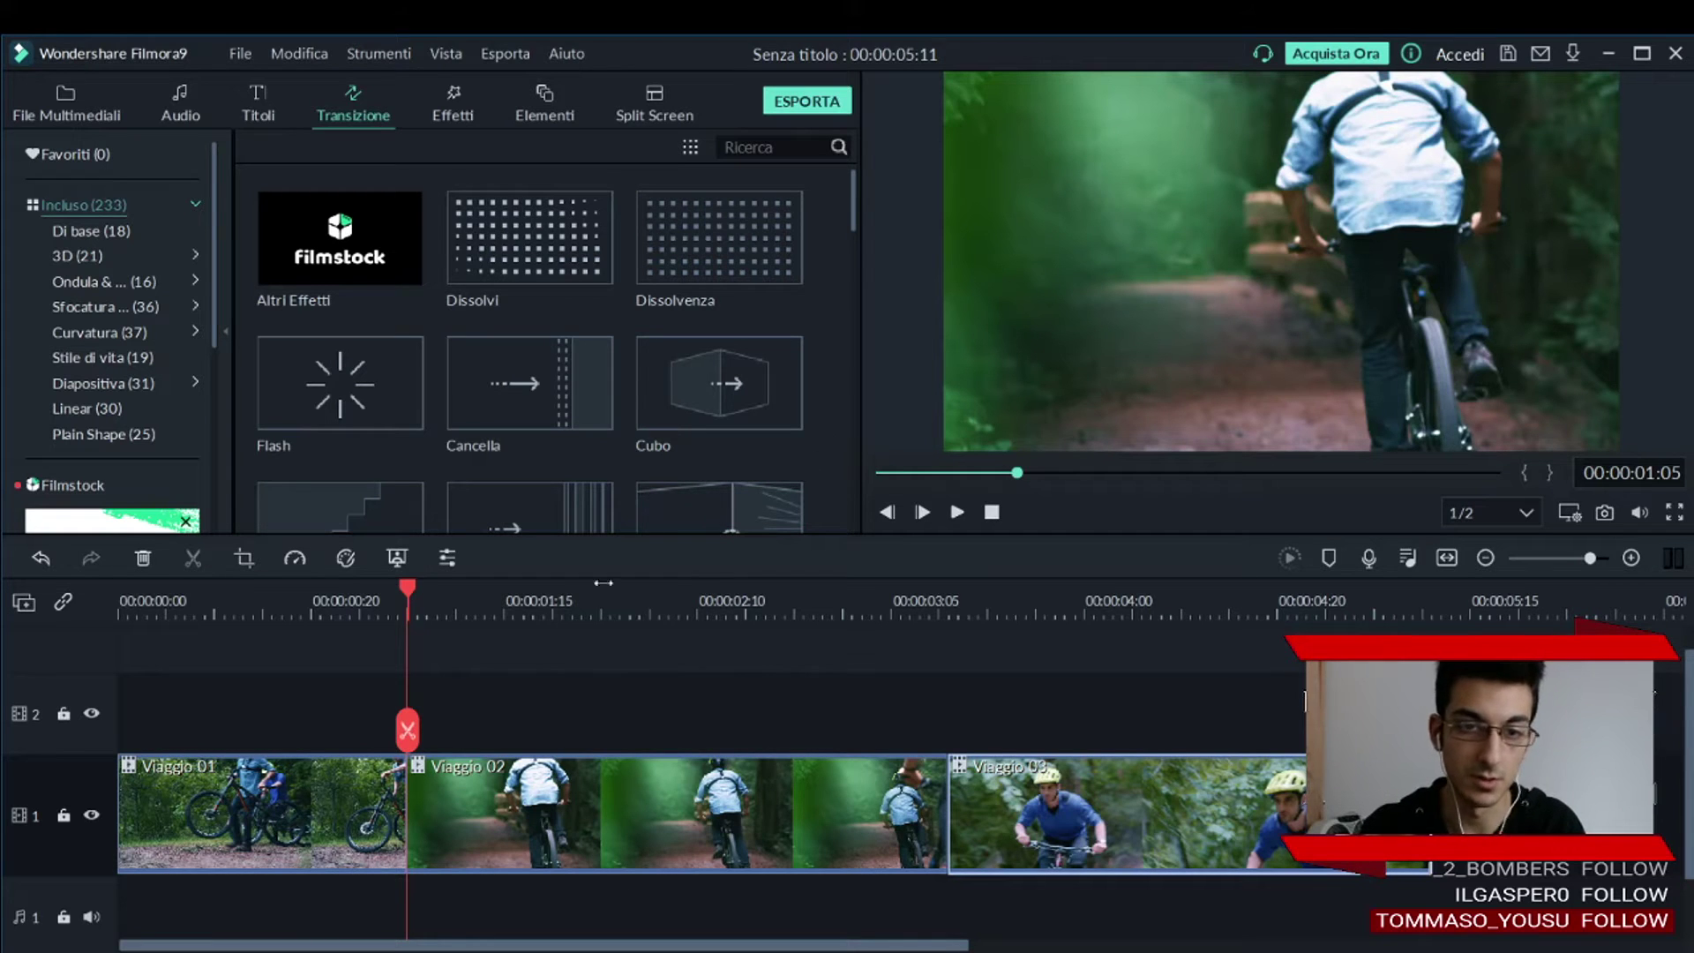
{"action": "mouse_move", "coordinate": [404, 589]}
{"action": "left_mouse_down"}
{"action": "mouse_move", "coordinate": [367, 591]}
{"action": "mouse_move", "coordinate": [417, 589]}
{"action": "mouse_move", "coordinate": [399, 597]}
{"action": "left_mouse_up"}
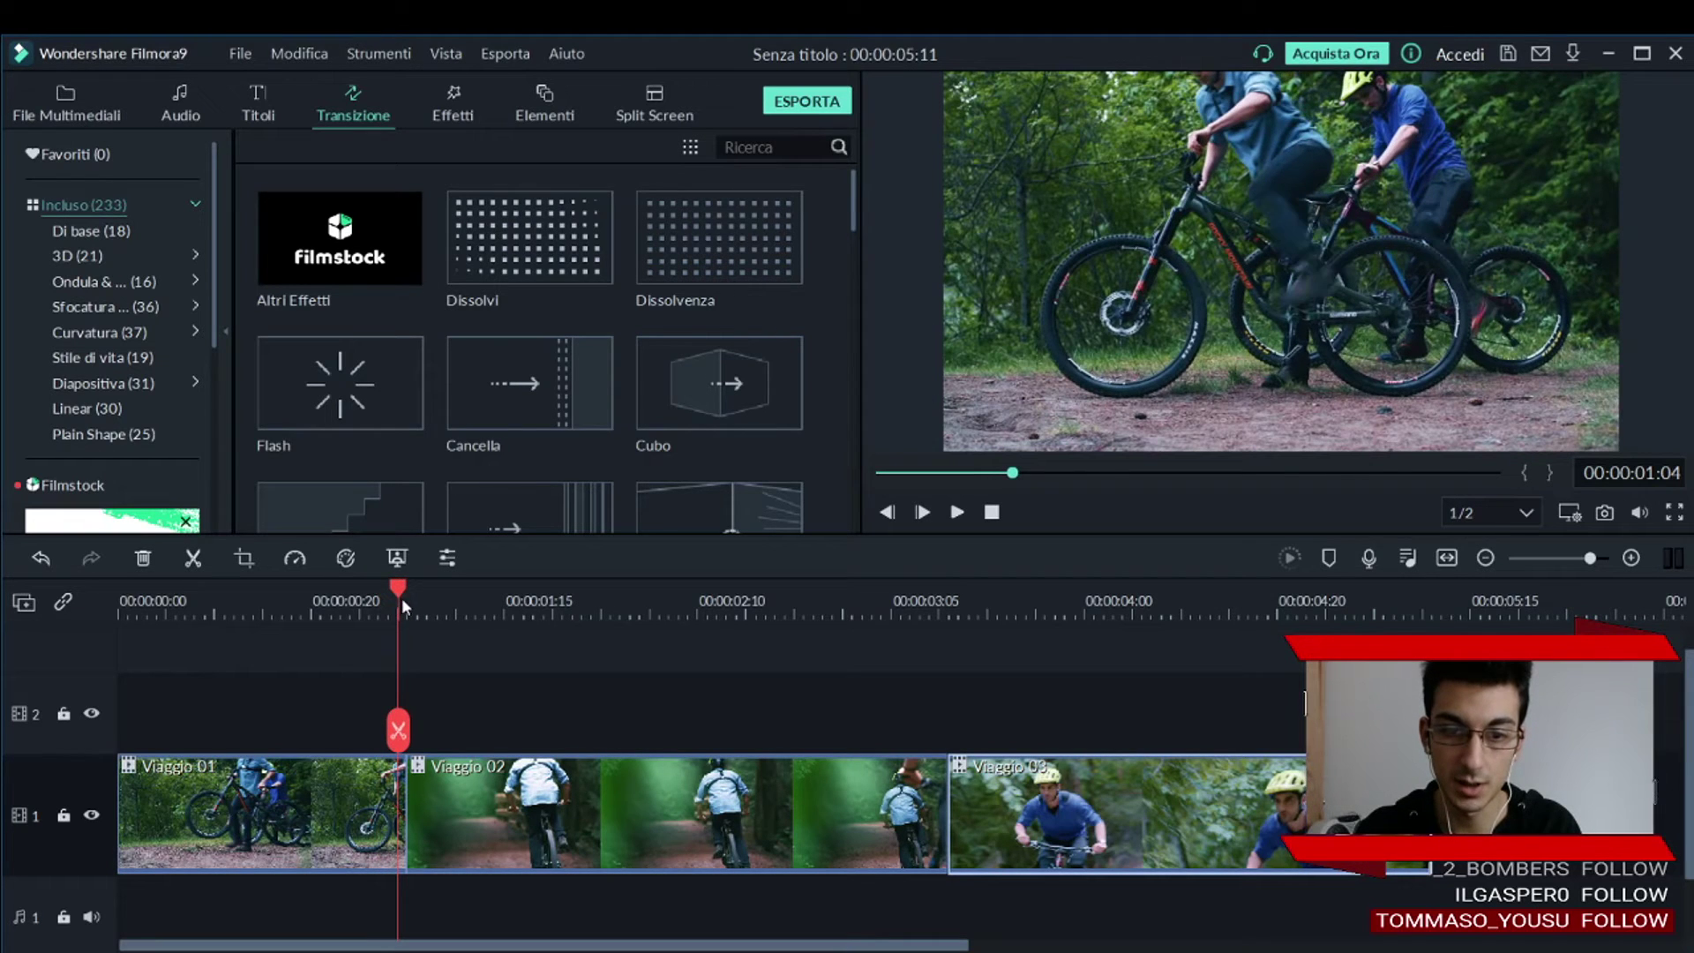
{"action": "left_click", "coordinate": [409, 595]}
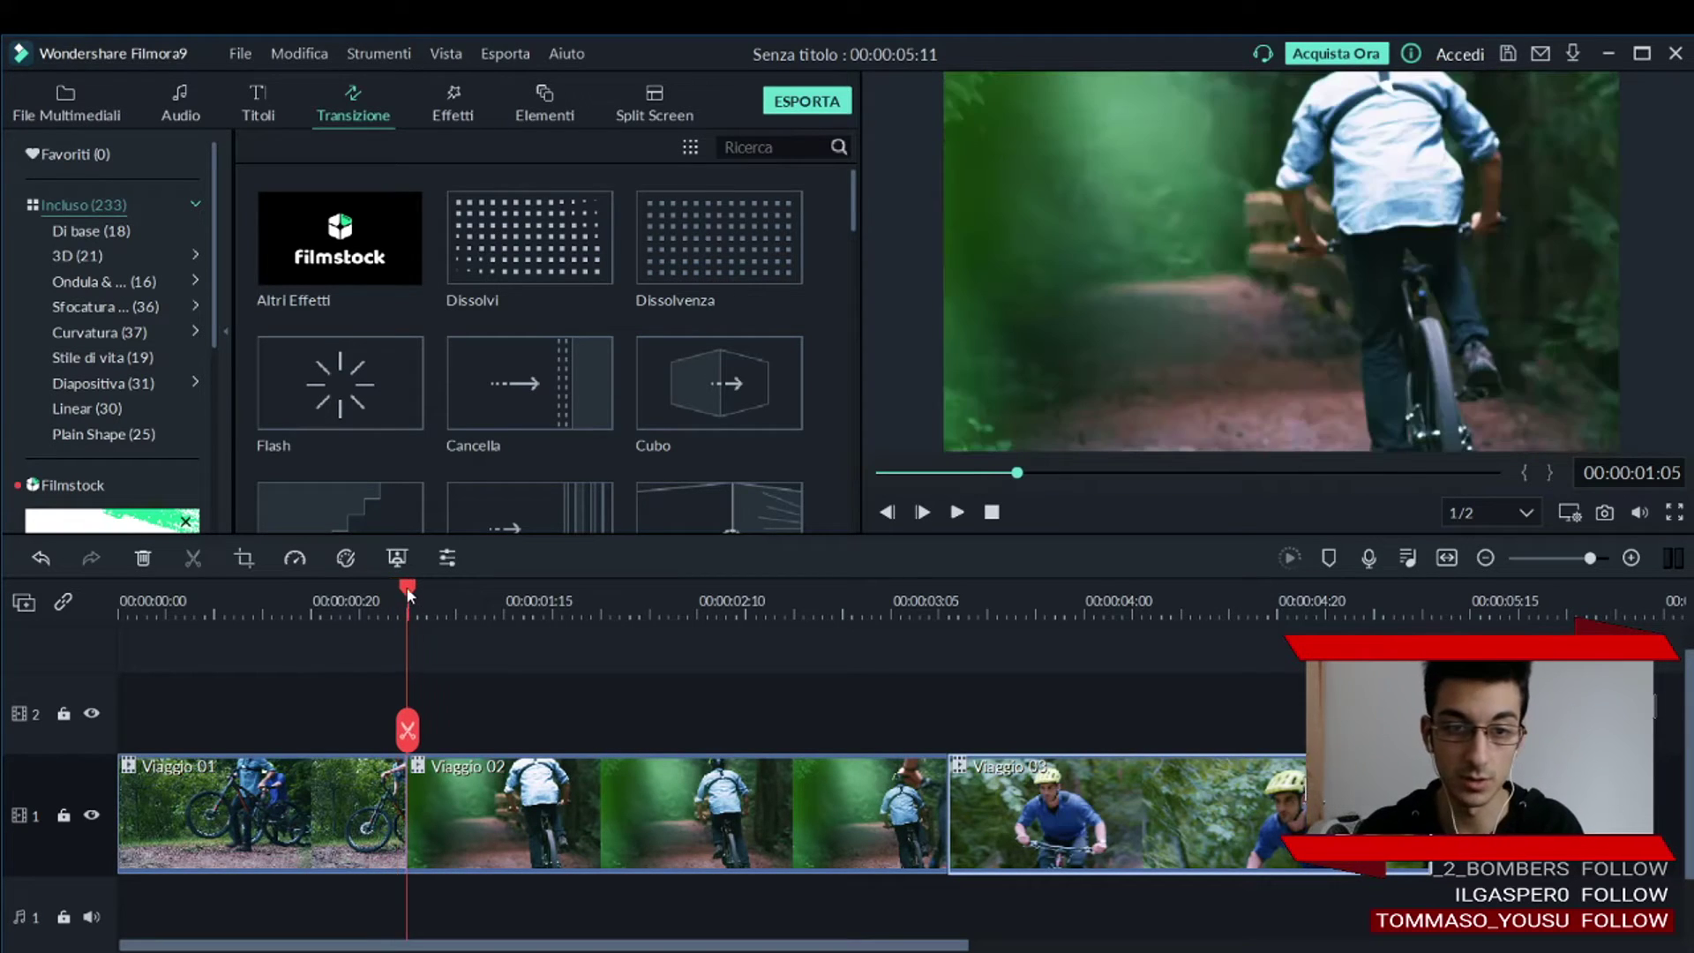
{"action": "mouse_move", "coordinate": [424, 586]}
{"action": "left_mouse_down"}
{"action": "mouse_move", "coordinate": [479, 584]}
{"action": "mouse_move", "coordinate": [320, 612]}
{"action": "mouse_move", "coordinate": [465, 595]}
{"action": "mouse_move", "coordinate": [397, 602]}
{"action": "mouse_move", "coordinate": [411, 613]}
{"action": "left_mouse_up"}
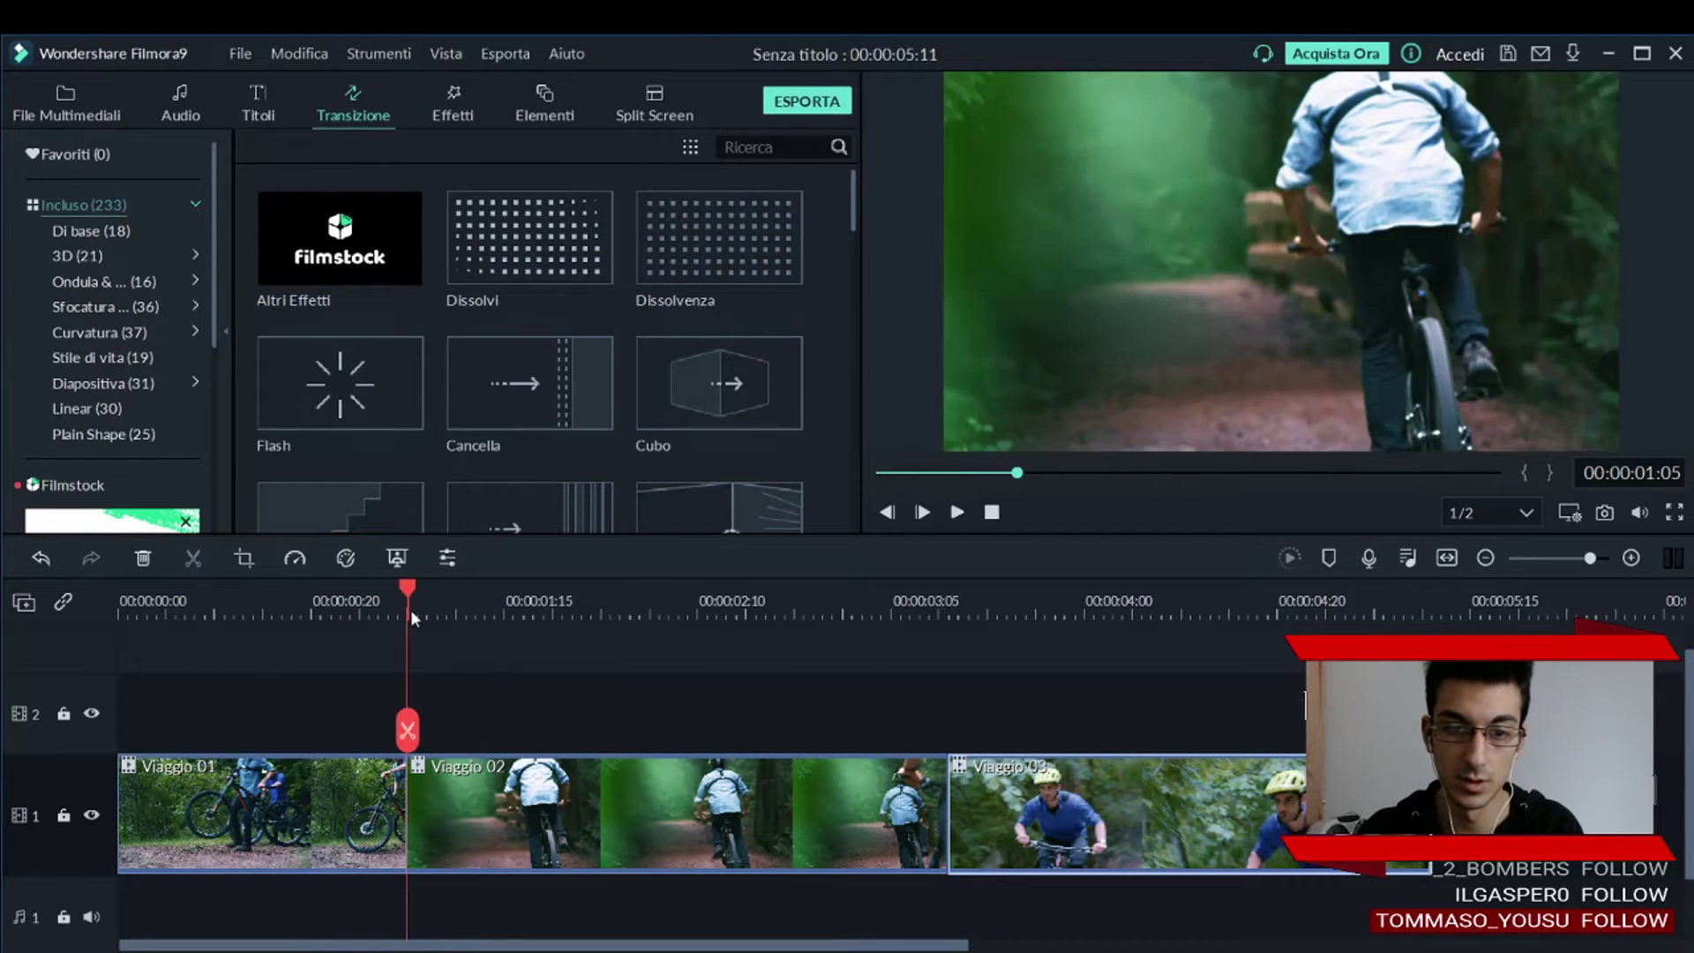
Apply the Dissolvi transition to the Viaggio 02 clip on video track 1.
{"action": "left_click", "coordinate": [405, 824]}
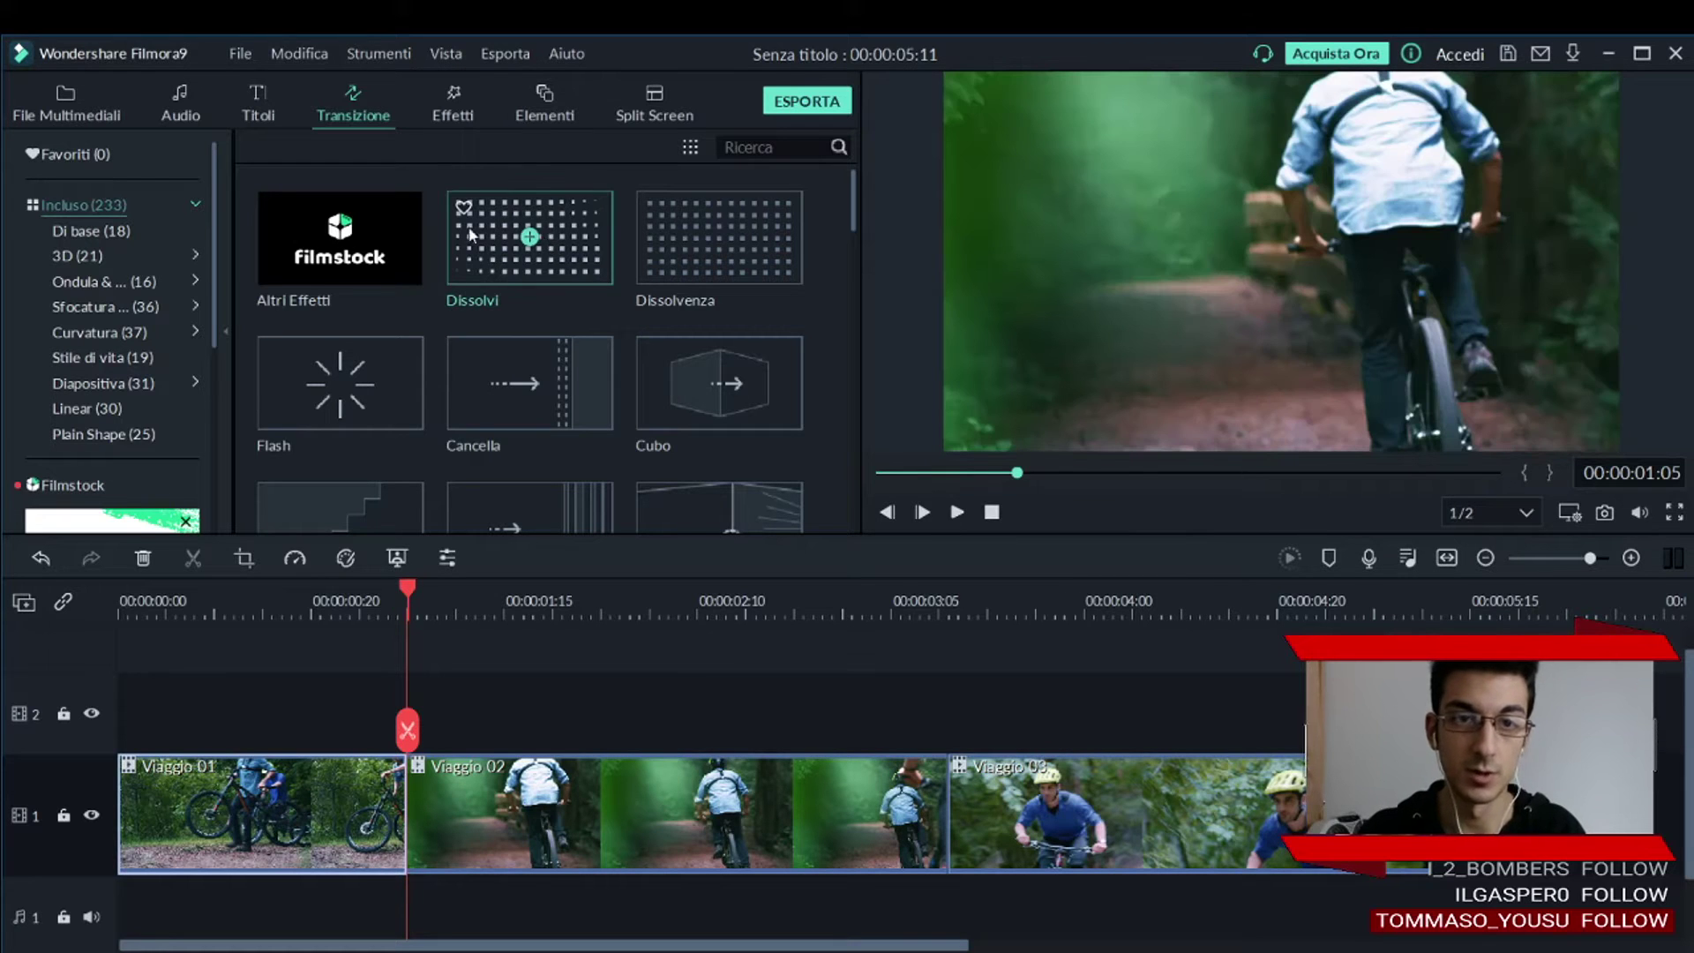
{"action": "scroll", "coordinate": [796, 325], "scroll_direction": "down", "scroll_amount": 3}
{"action": "scroll", "coordinate": [828, 295], "scroll_direction": "up", "scroll_amount": 3}
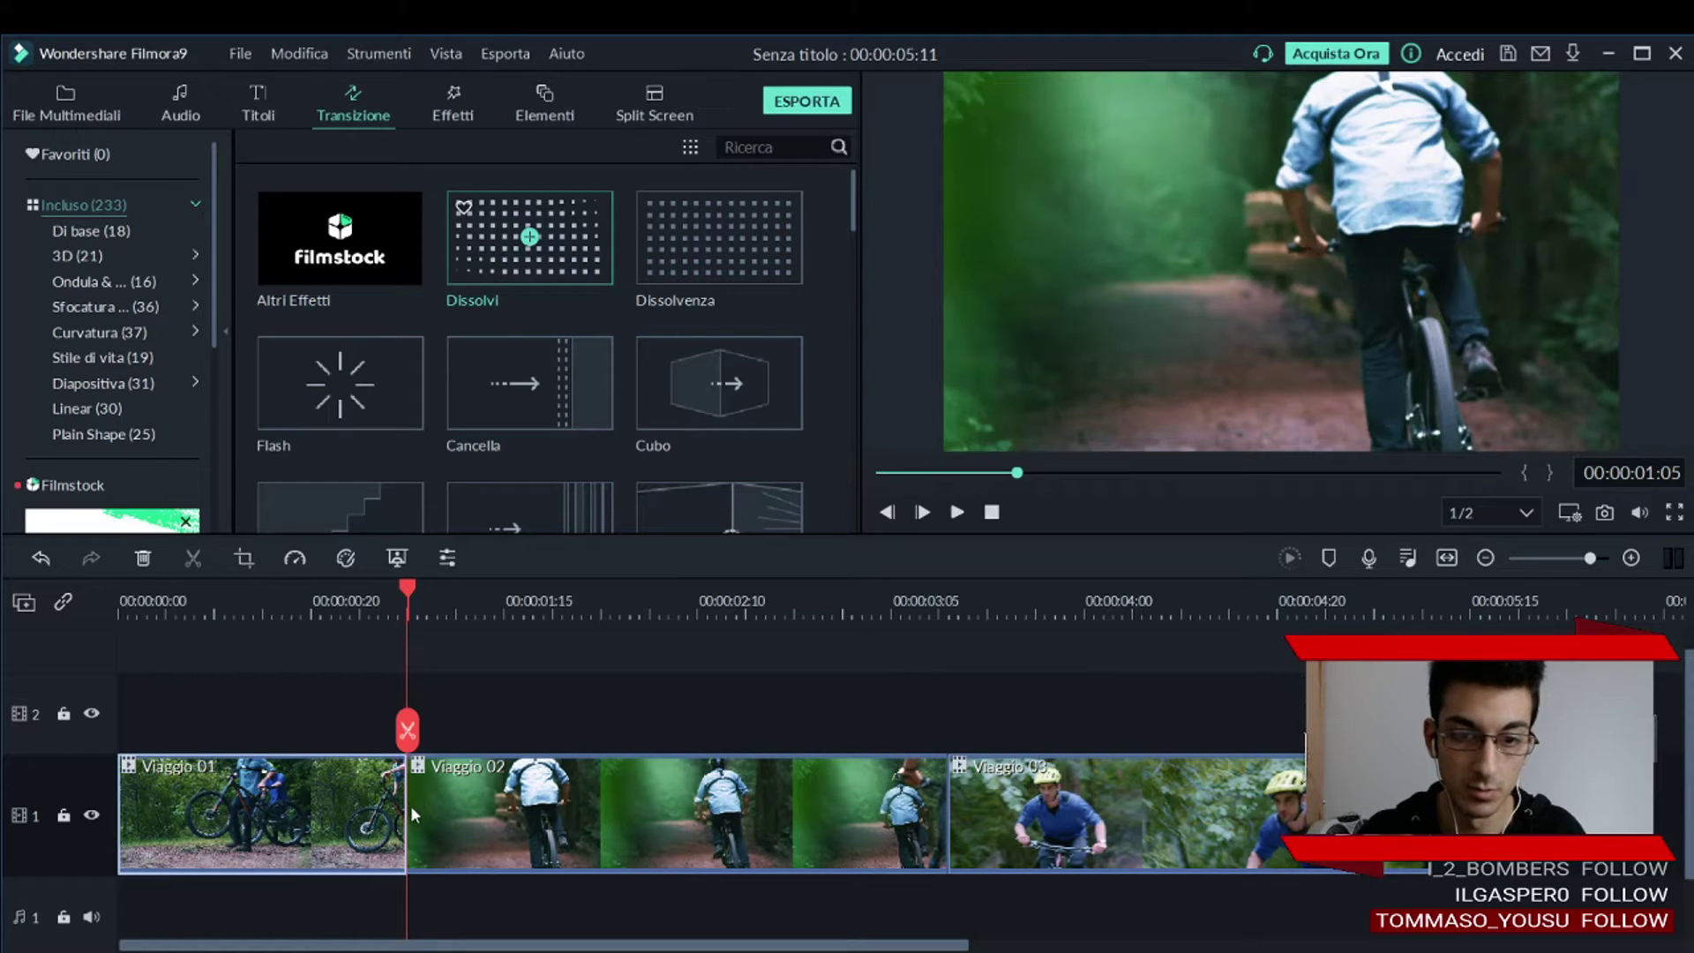
{"action": "left_click_drag", "start_coordinate": [557, 281], "coordinate": [488, 301]}
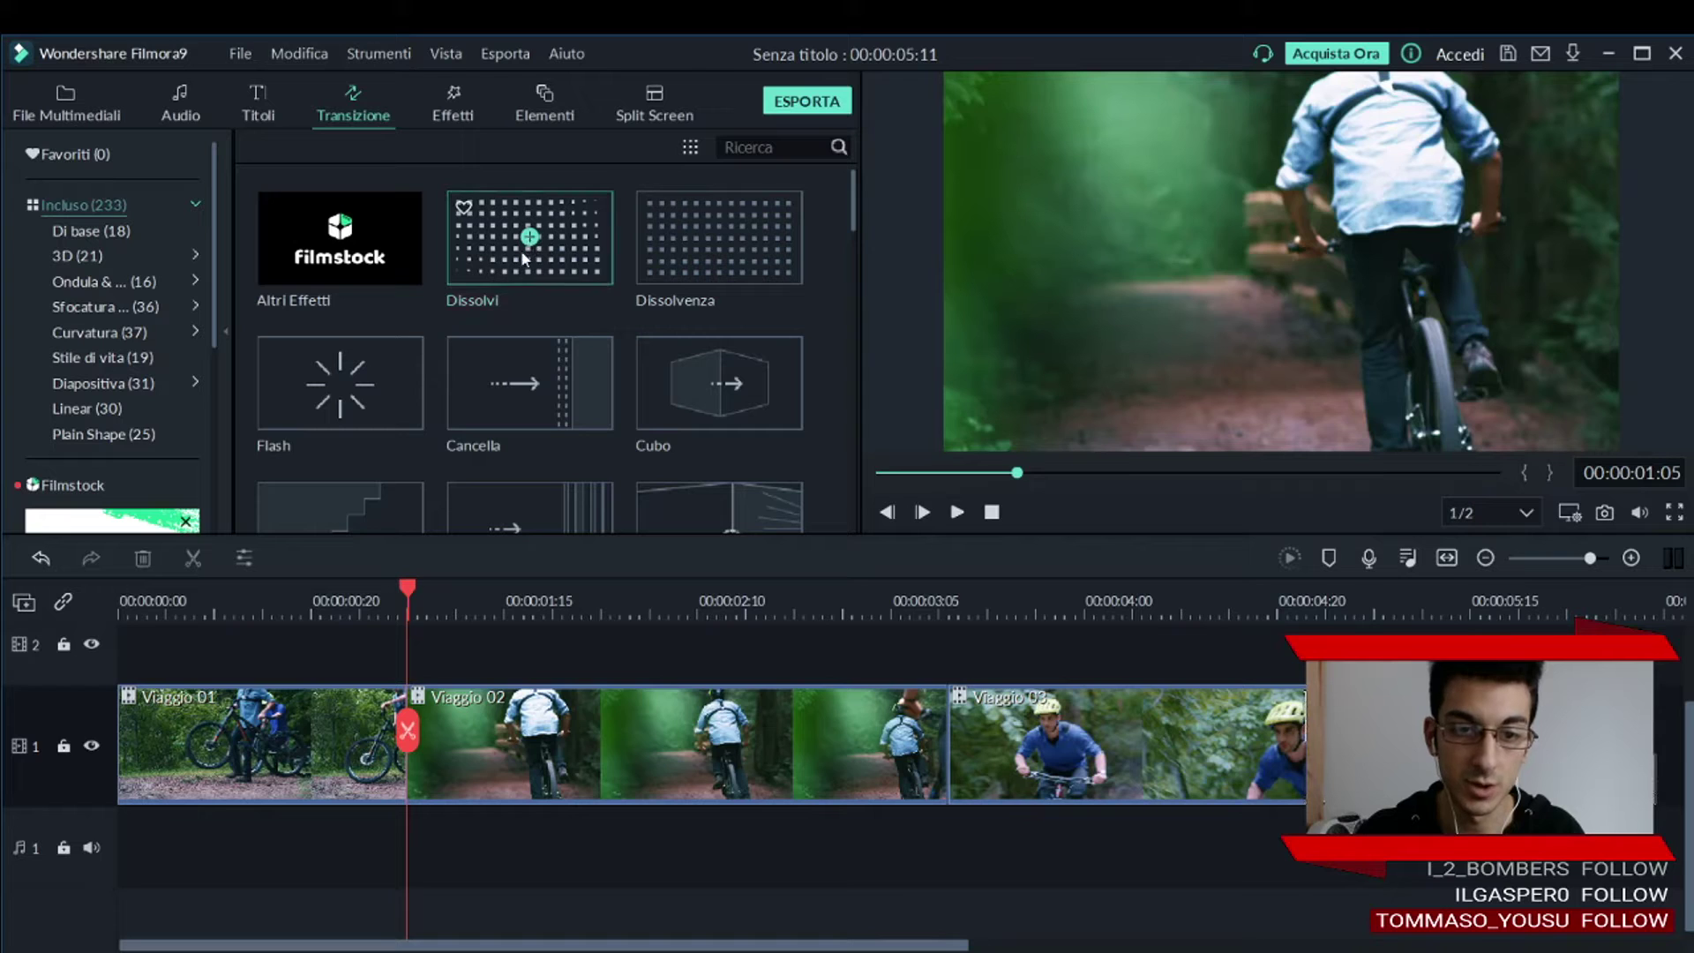
{"action": "left_click", "coordinate": [426, 748]}
{"action": "left_click", "coordinate": [529, 236]}
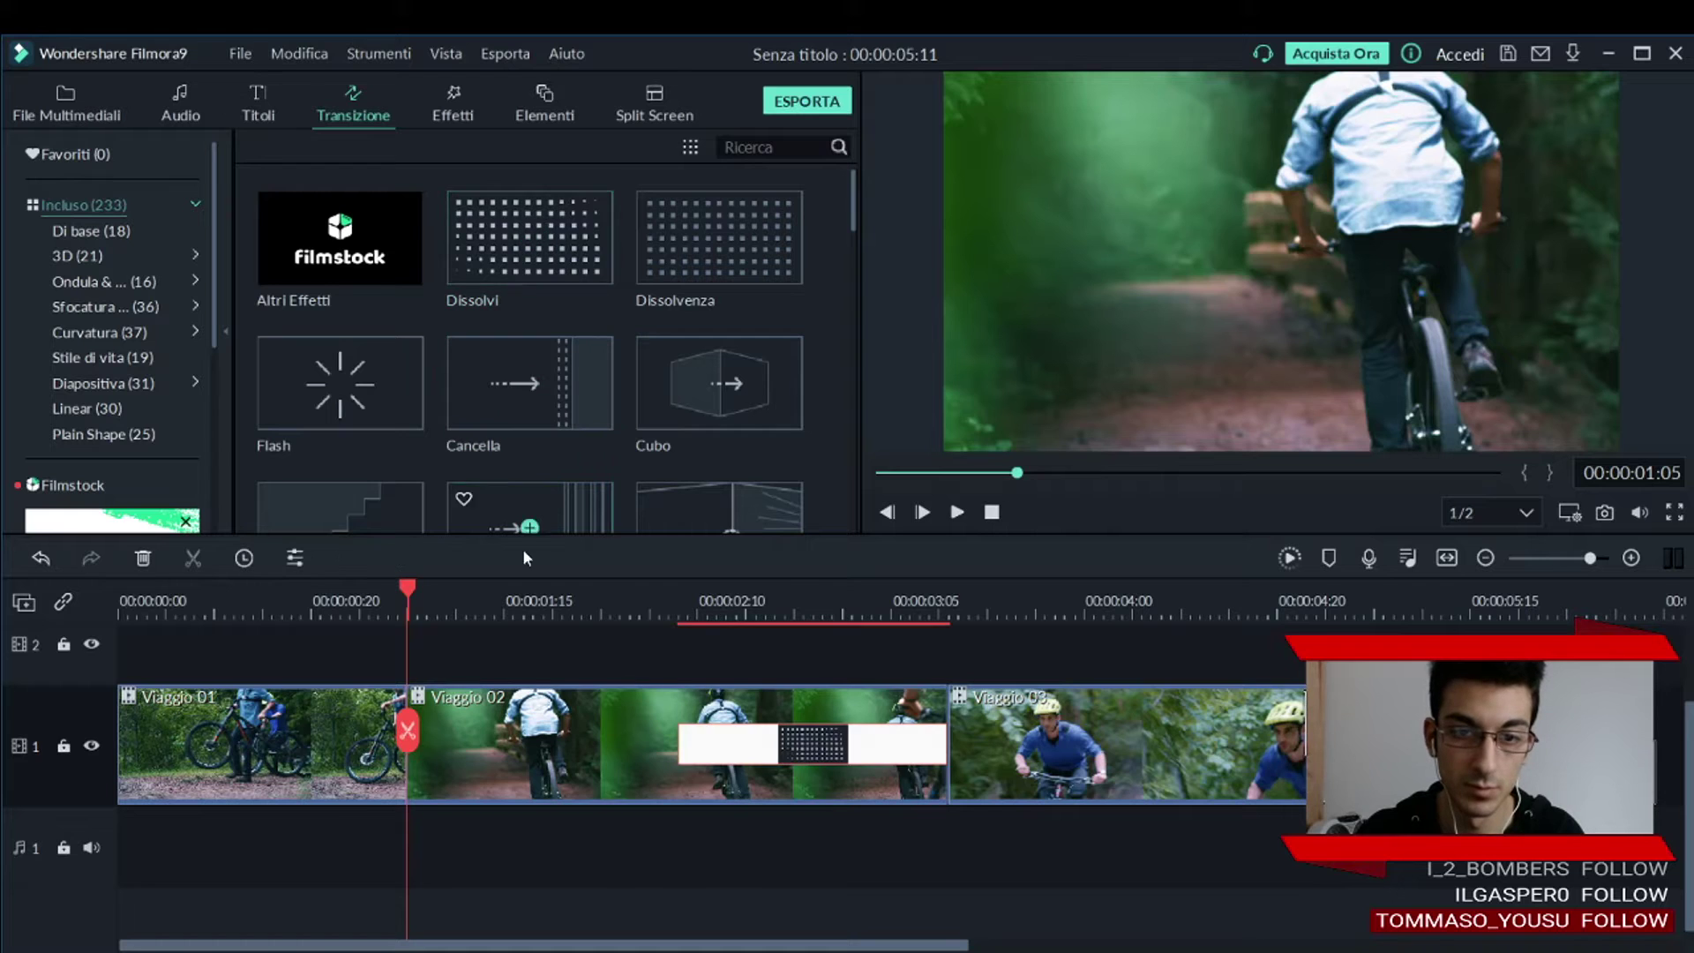
Move the Dissolvi transition to the end of Viaggio 01 and play the timeline from near its start.
{"action": "left_click_drag", "start_coordinate": [845, 744], "coordinate": [282, 732]}
{"action": "left_click_drag", "start_coordinate": [404, 590], "coordinate": [3, 649]}
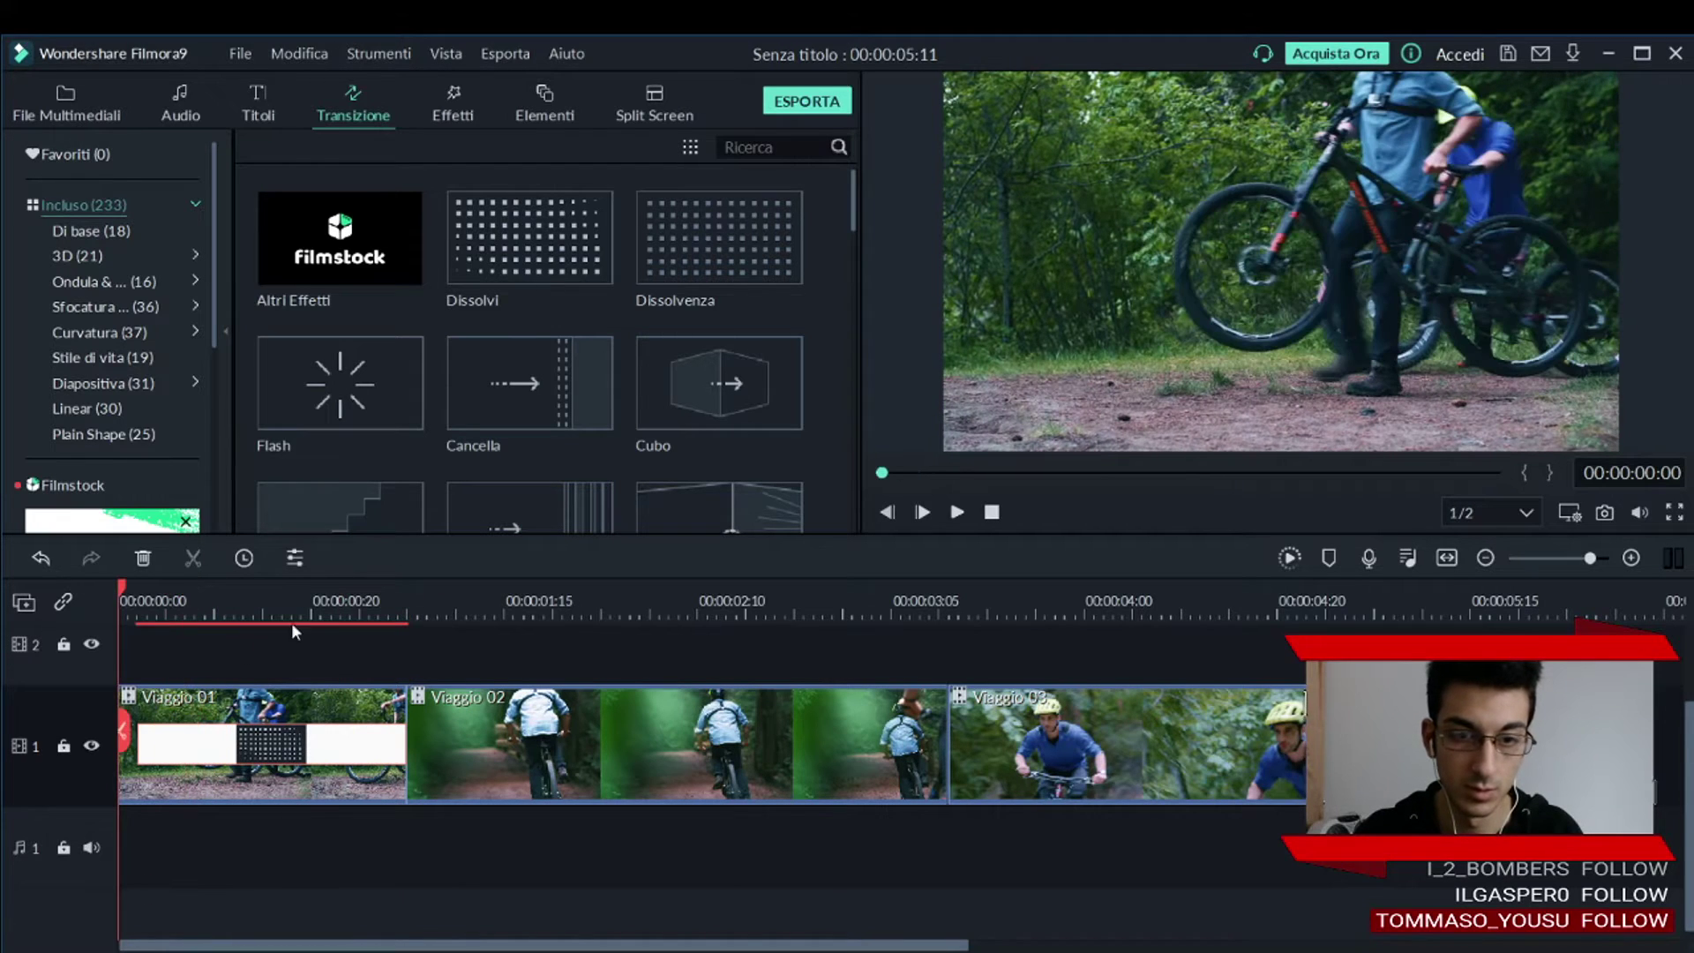
{"action": "left_click", "coordinate": [923, 513]}
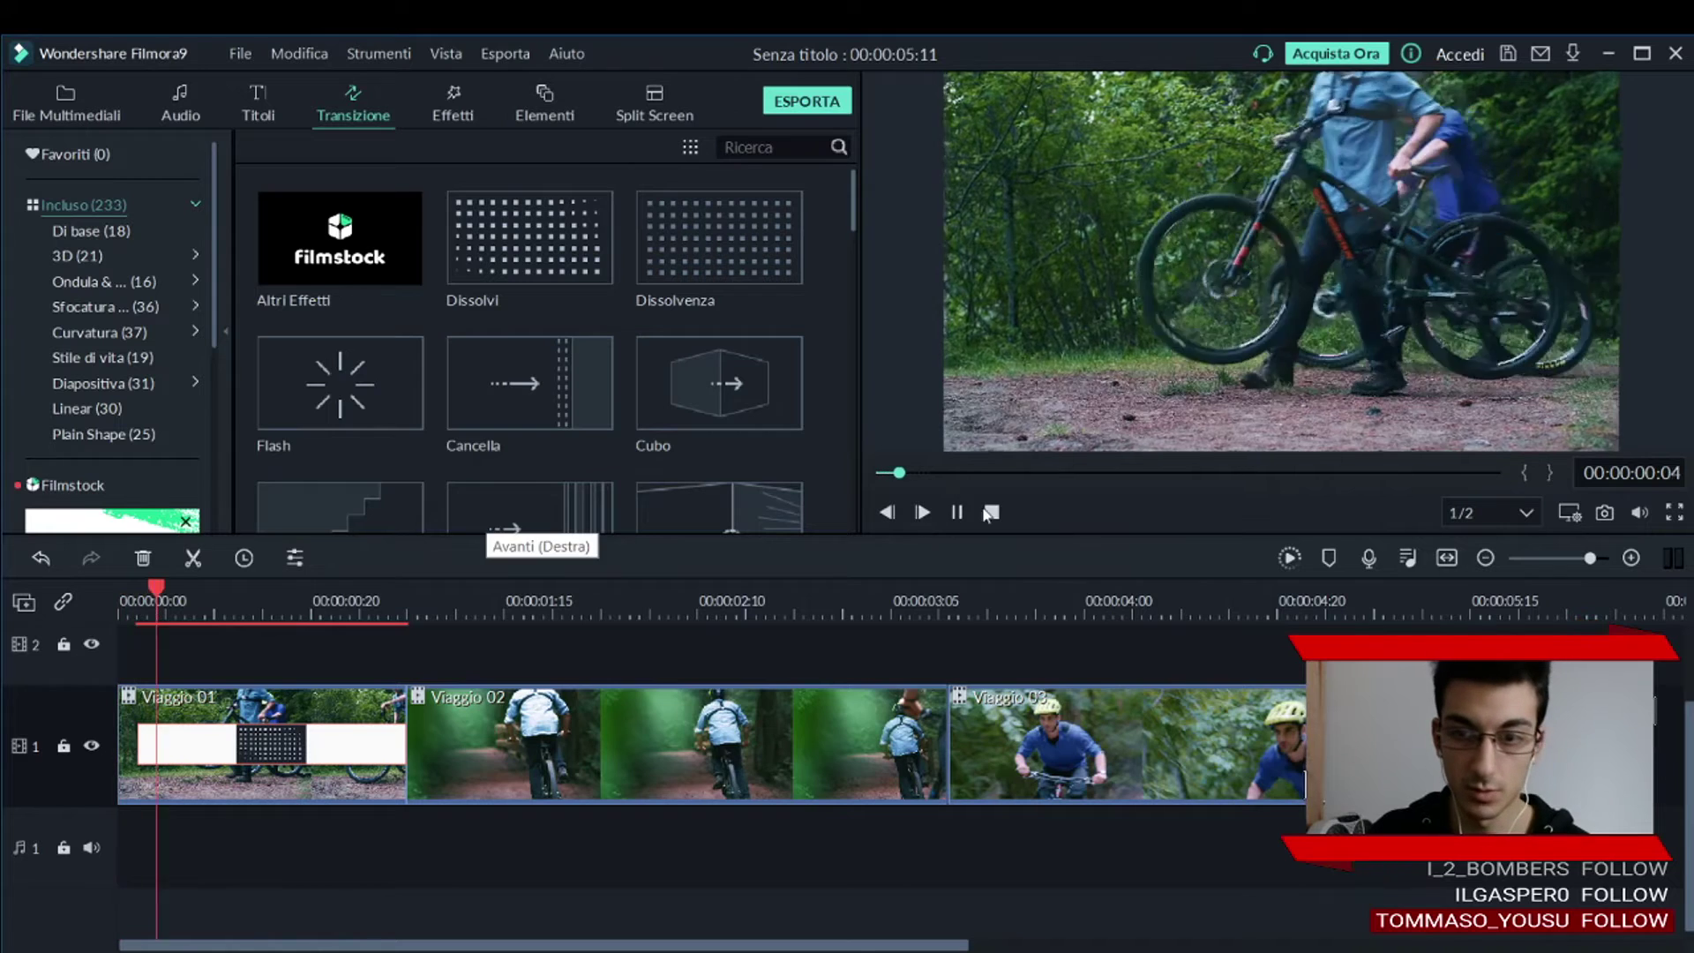
{"action": "left_click", "coordinate": [990, 512]}
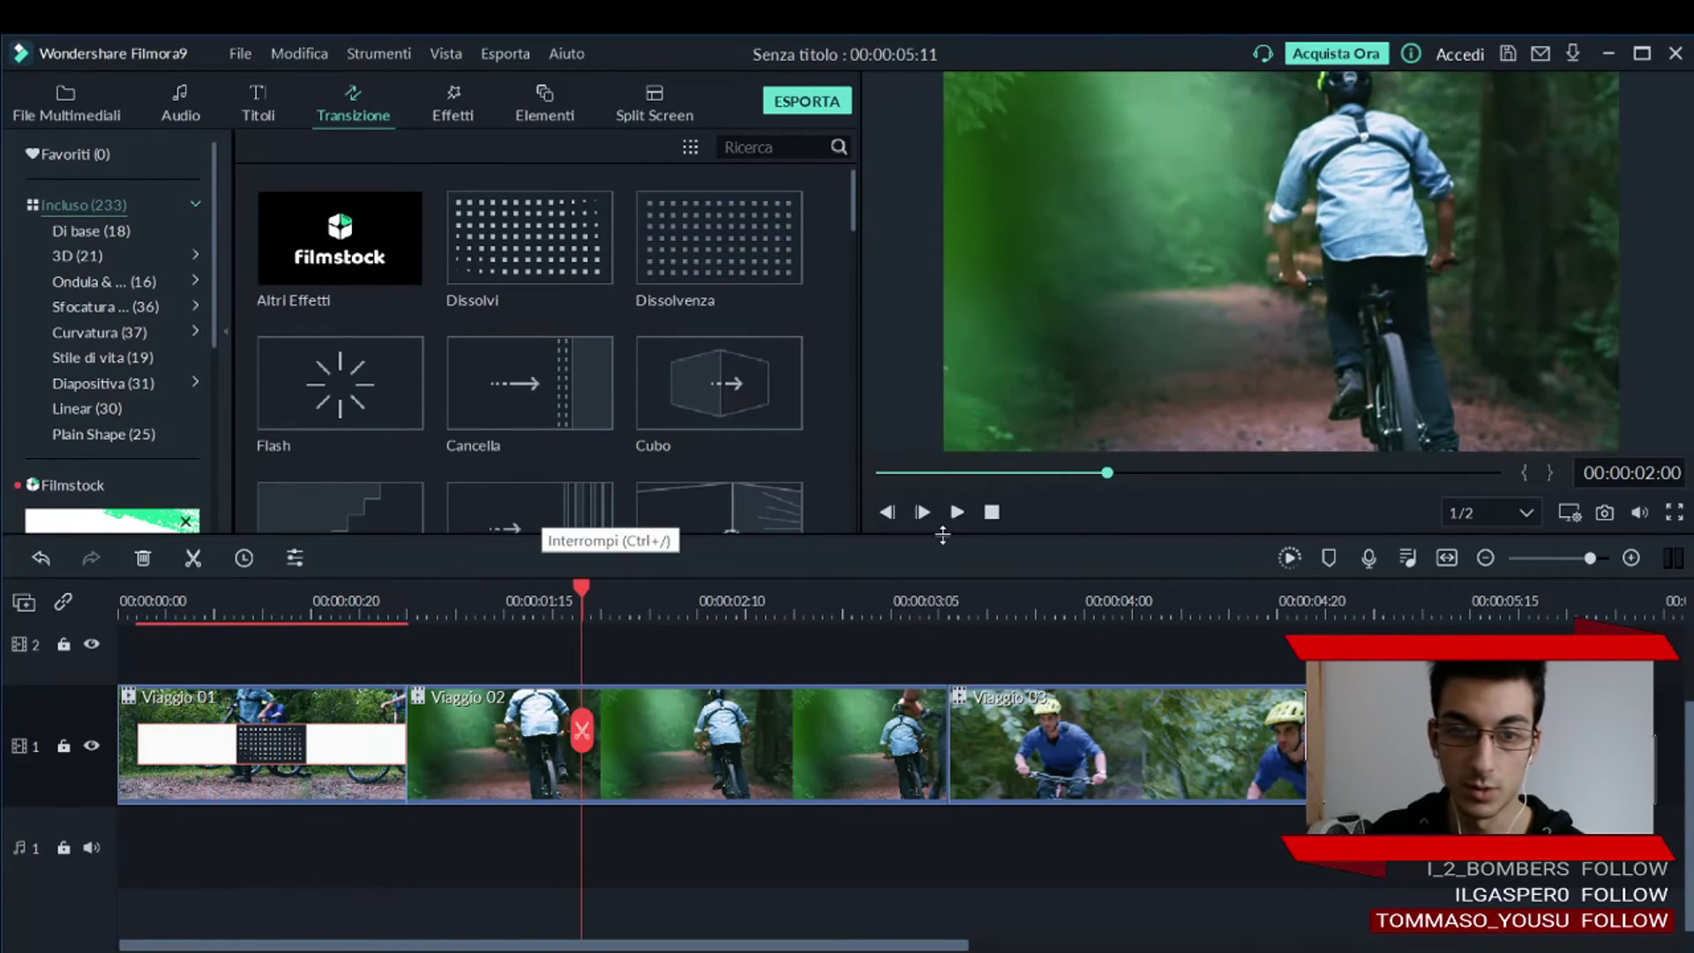
{"action": "left_click", "coordinate": [128, 607]}
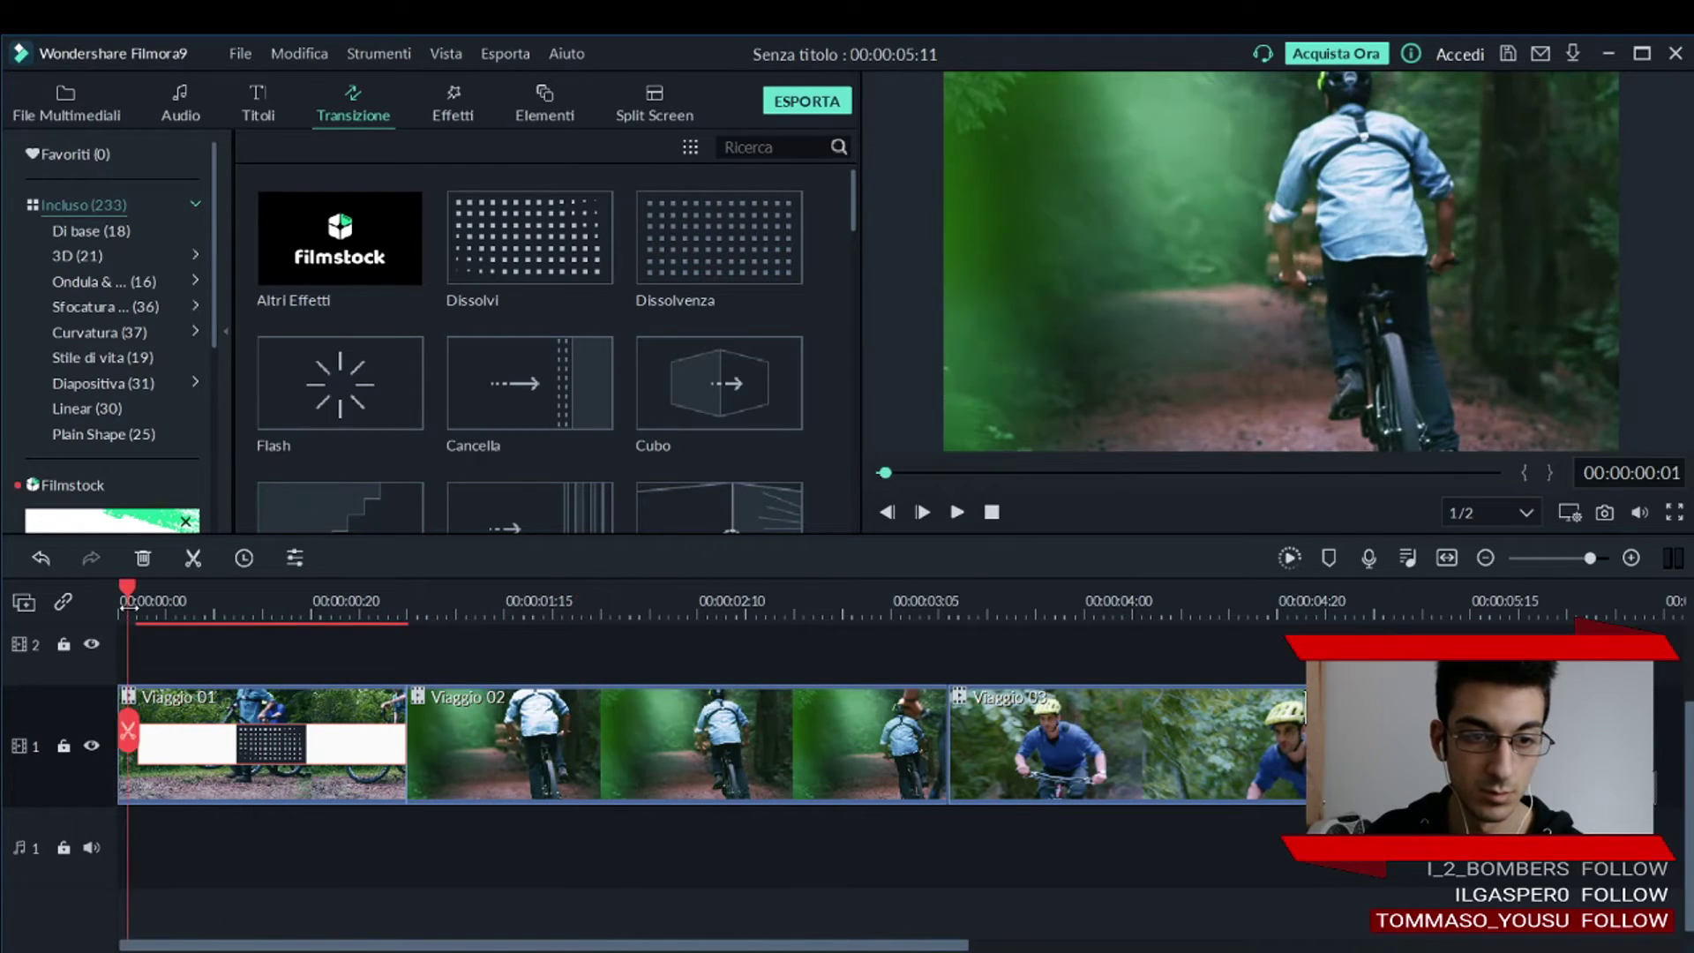
{"action": "key", "text": "space"}
Centre the Dissolvi transition on the cut between Viaggio 01 and Viaggio 02 and play the footage from 00:00:00:06.
{"action": "left_click_drag", "start_coordinate": [265, 750], "coordinate": [391, 741]}
{"action": "left_click_drag", "start_coordinate": [552, 731], "coordinate": [177, 731]}
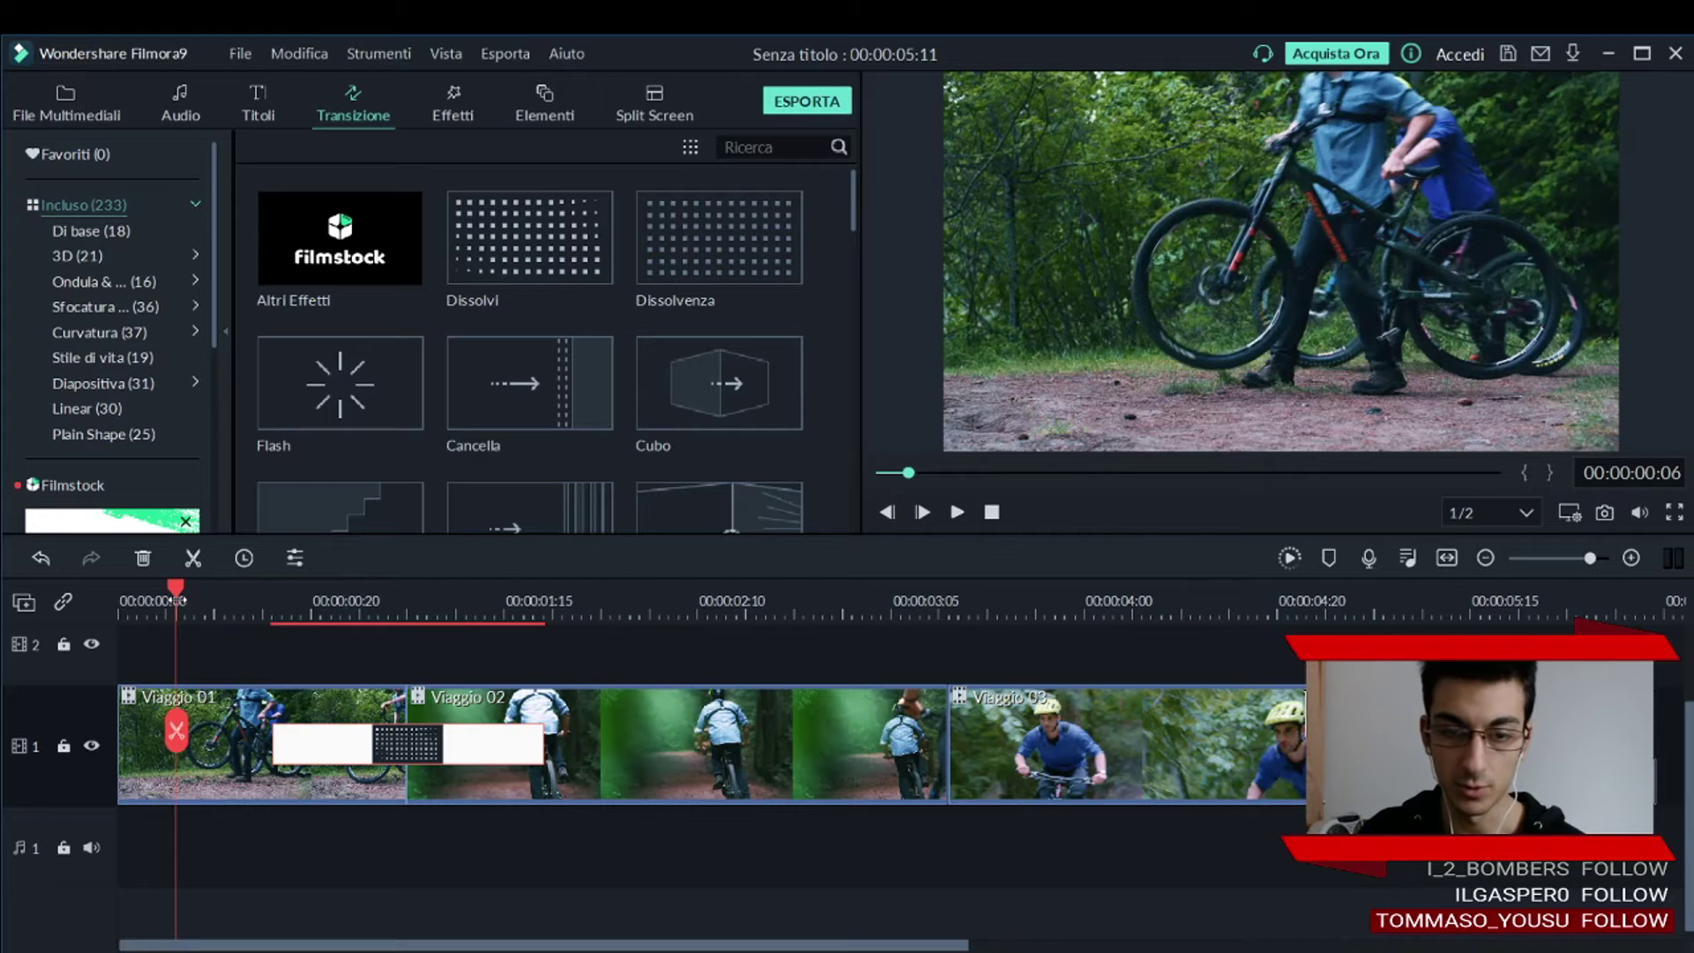
{"action": "key", "text": "space"}
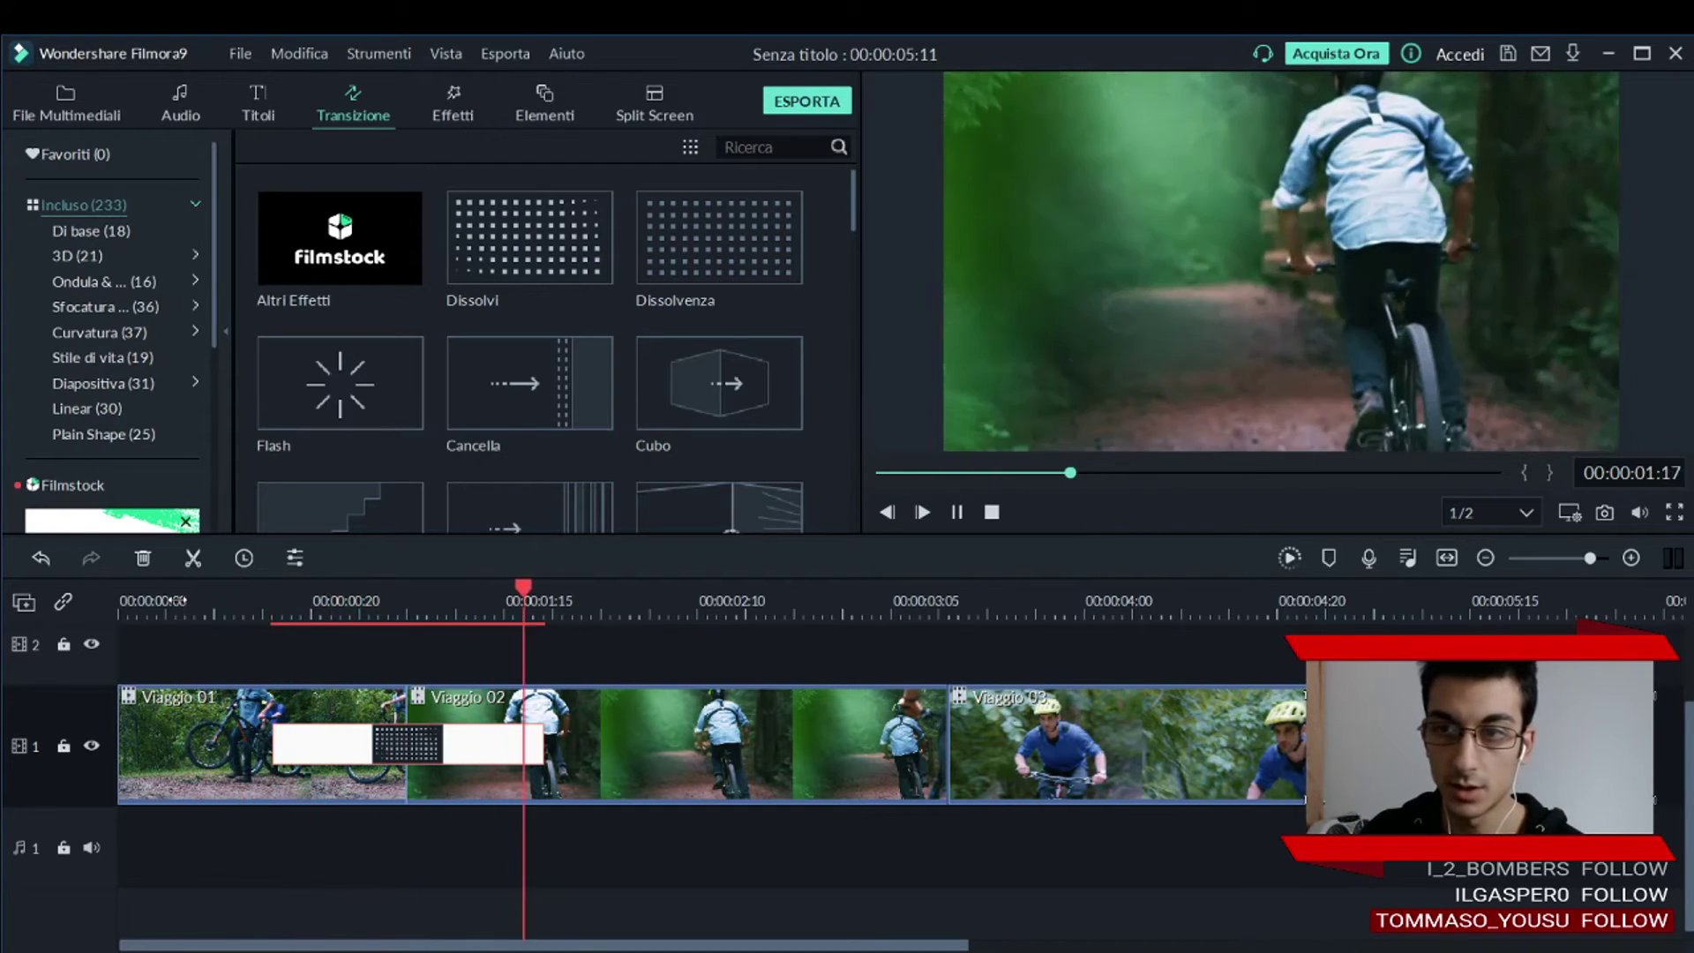
{"action": "key", "text": "space"}
Shift the Dissolvi transition to the start of Viaggio 02 and play the footage from 00:00:00:17.
{"action": "left_click_drag", "start_coordinate": [307, 743], "coordinate": [445, 743]}
{"action": "left_click", "coordinate": [291, 600]}
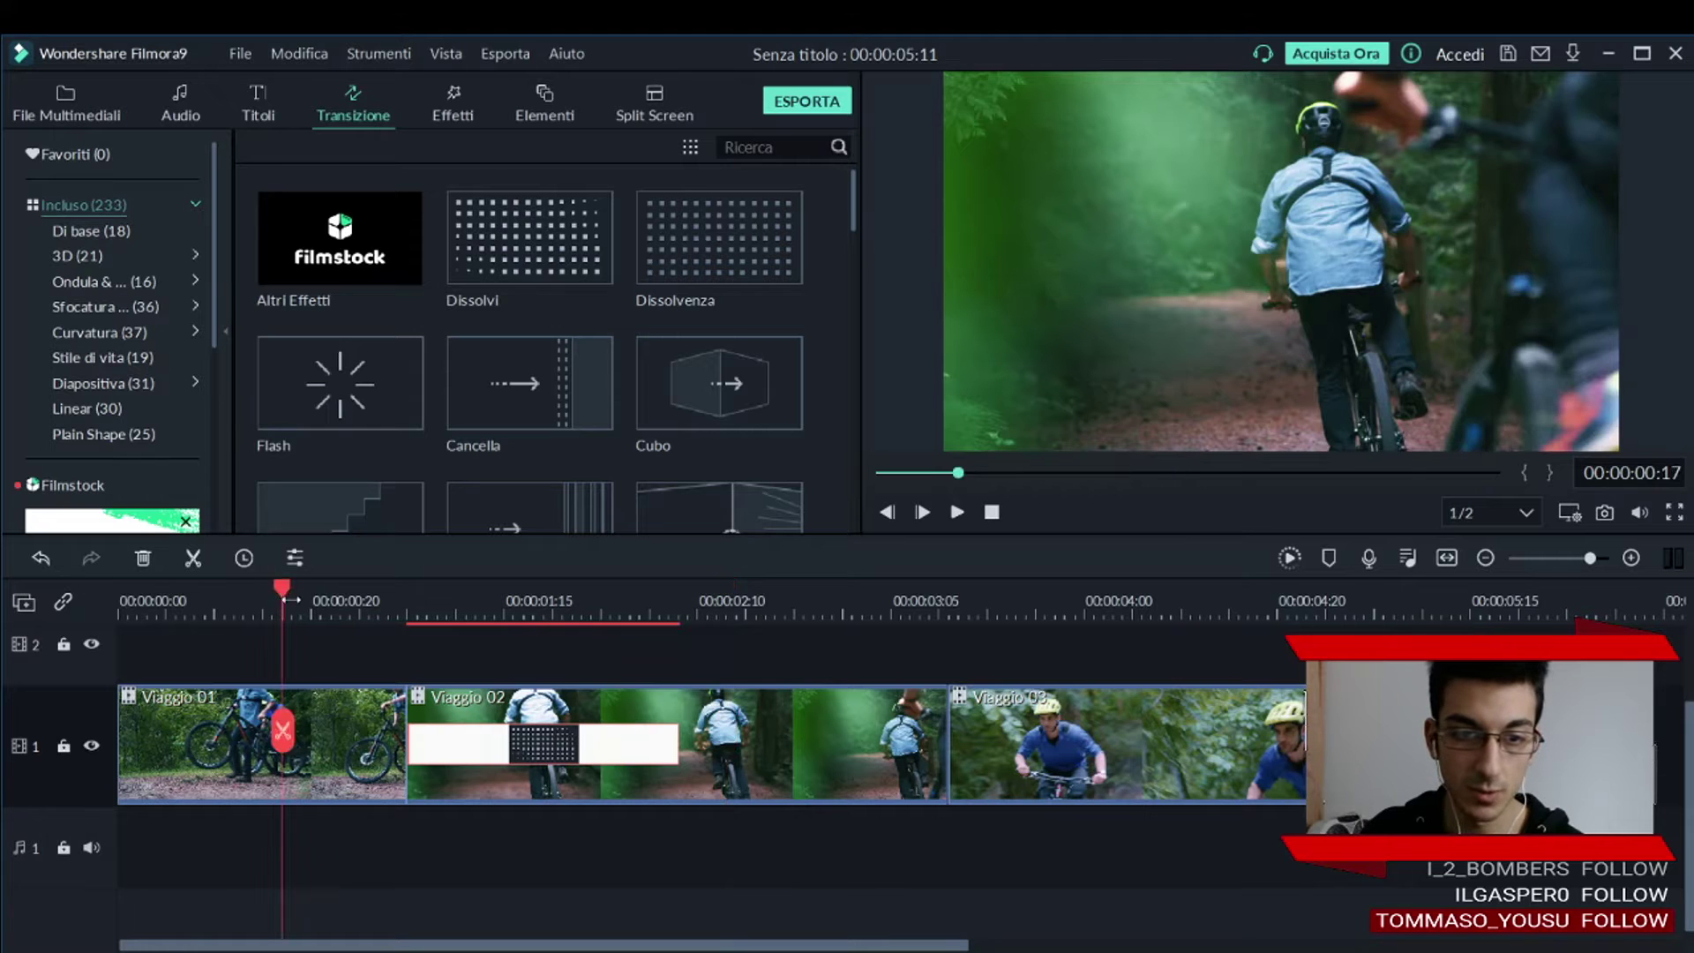
{"action": "key", "text": "space"}
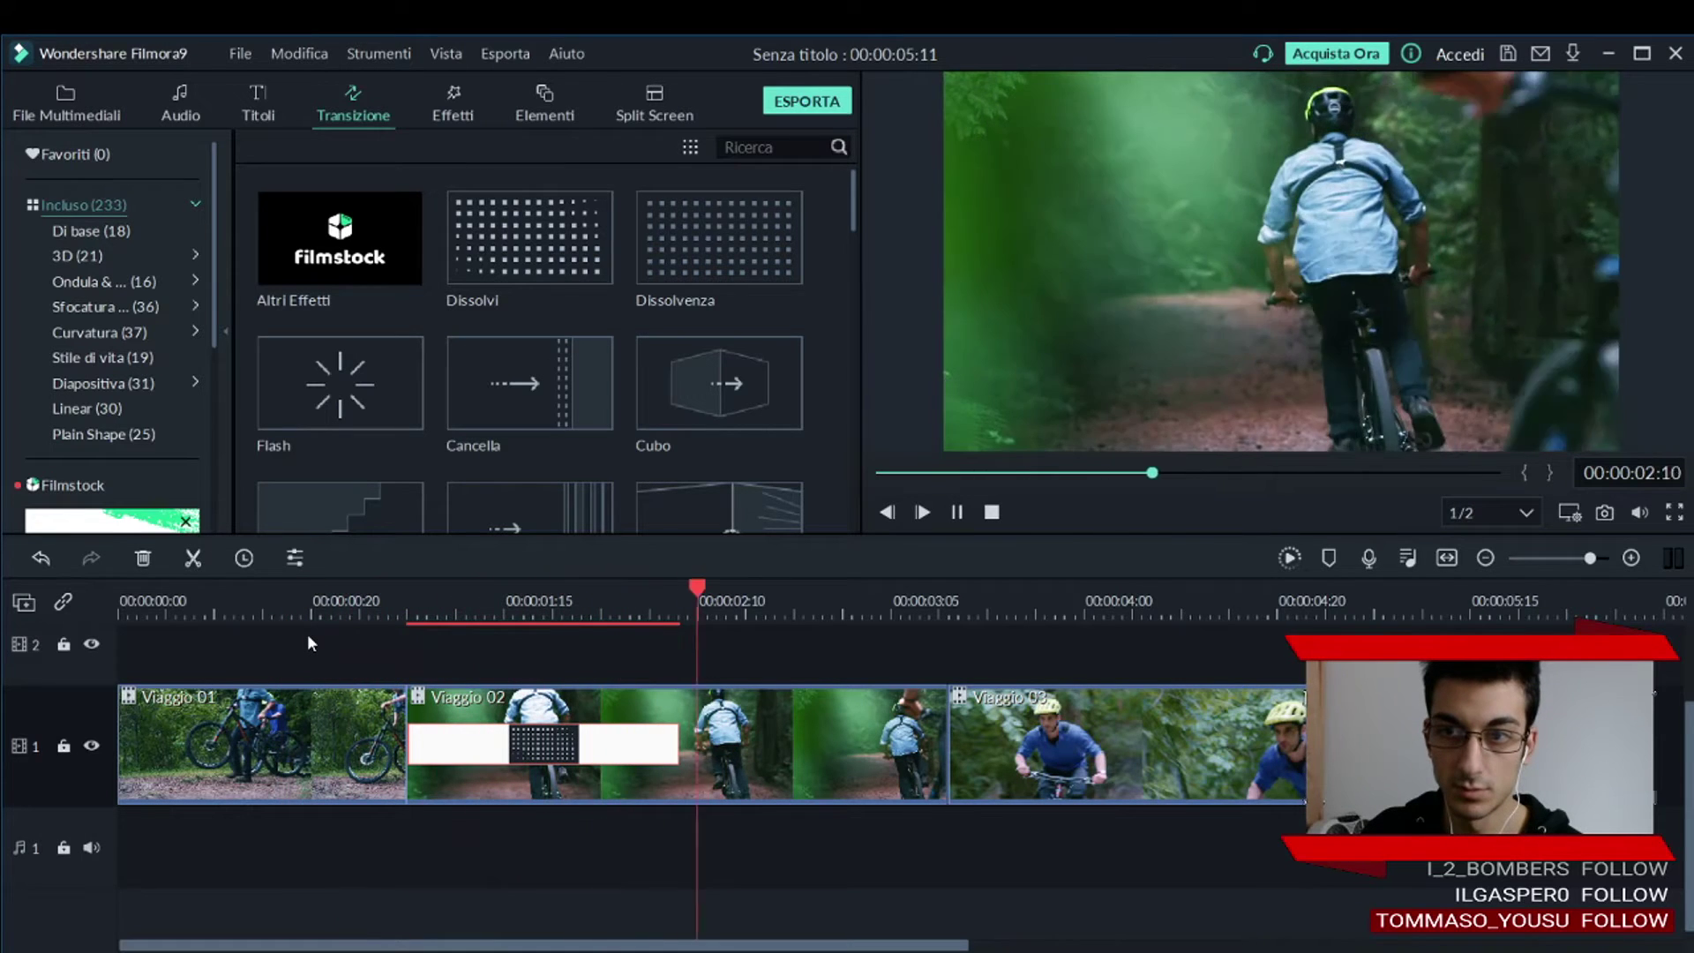
{"action": "key", "text": "space"}
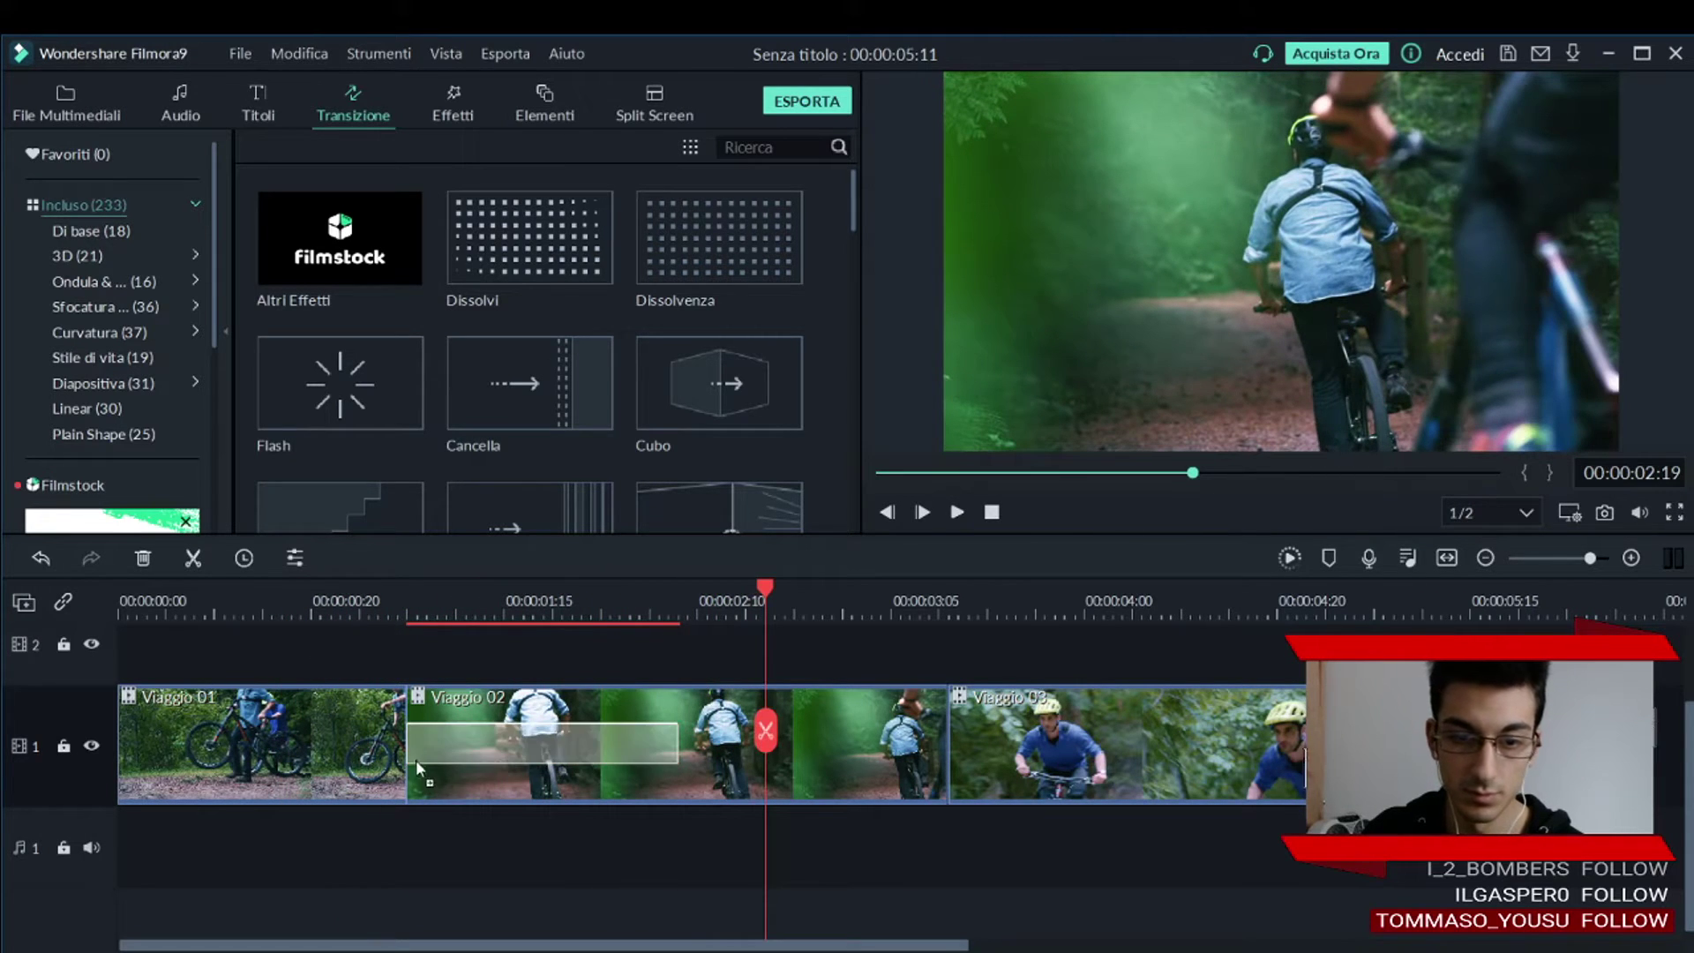
Place the Dissolvi transition back across the Viaggio 01–Viaggio 02 cut and set the playhead to 00:00:01:05.
{"action": "left_click_drag", "start_coordinate": [348, 776], "coordinate": [328, 727]}
{"action": "left_click_drag", "start_coordinate": [571, 706], "coordinate": [515, 696]}
{"action": "left_click_drag", "start_coordinate": [1008, 737], "coordinate": [961, 781]}
{"action": "left_click_drag", "start_coordinate": [535, 742], "coordinate": [364, 742]}
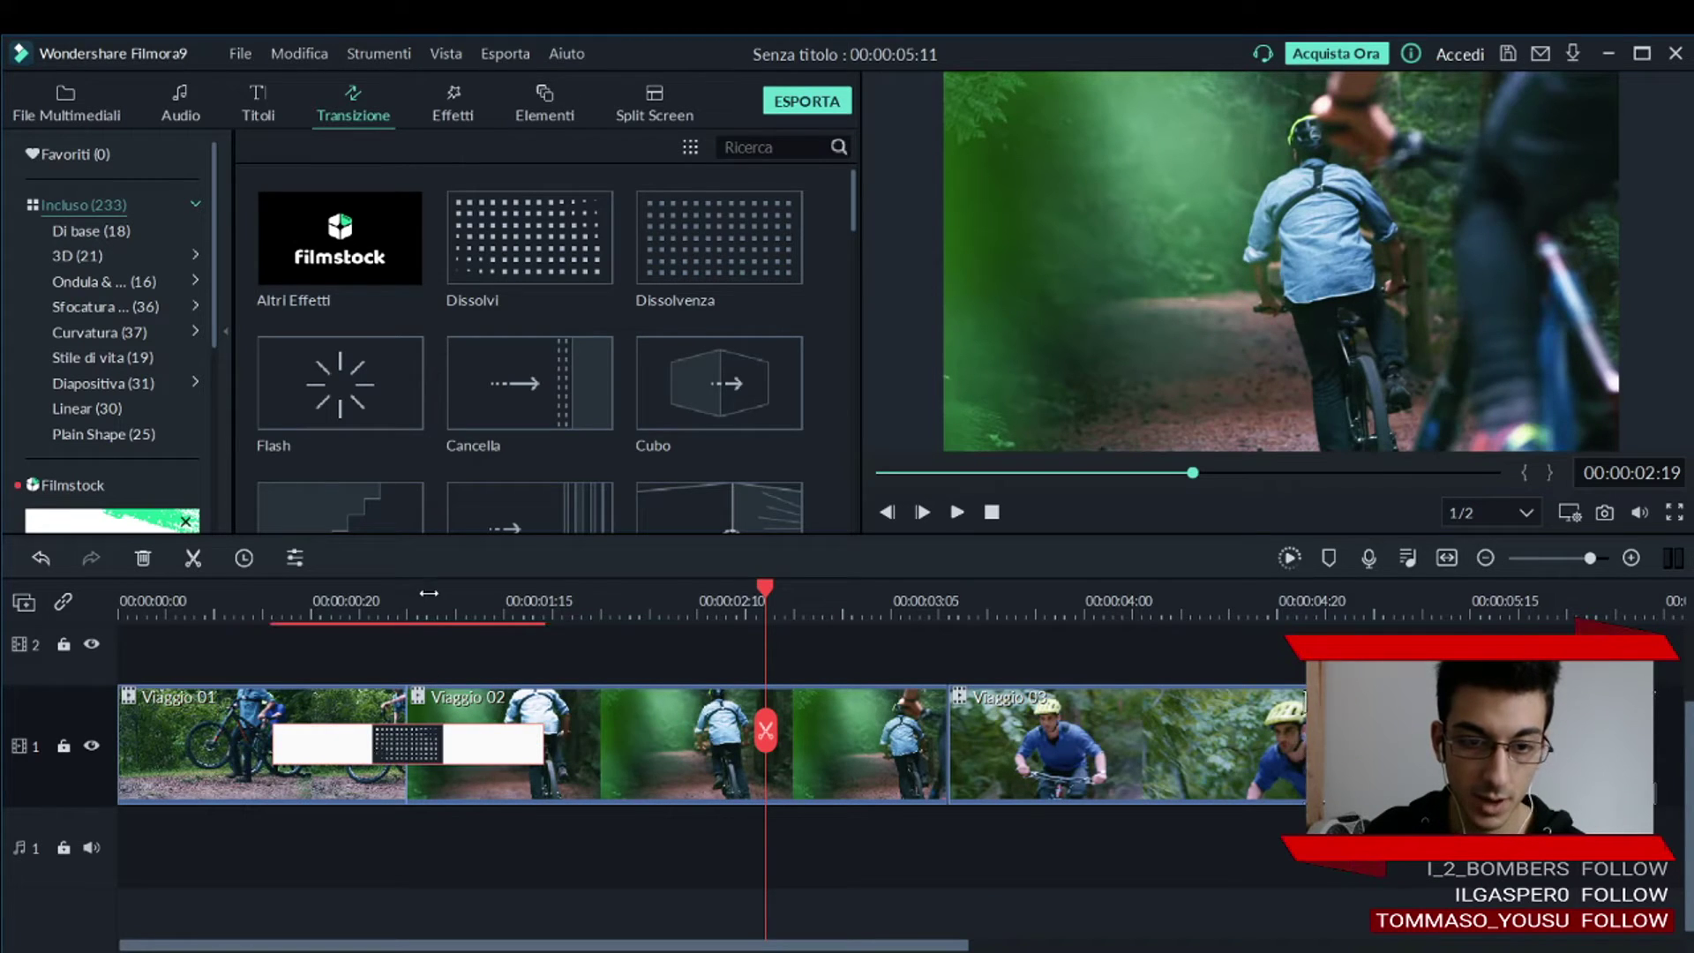
{"action": "left_click", "coordinate": [407, 607]}
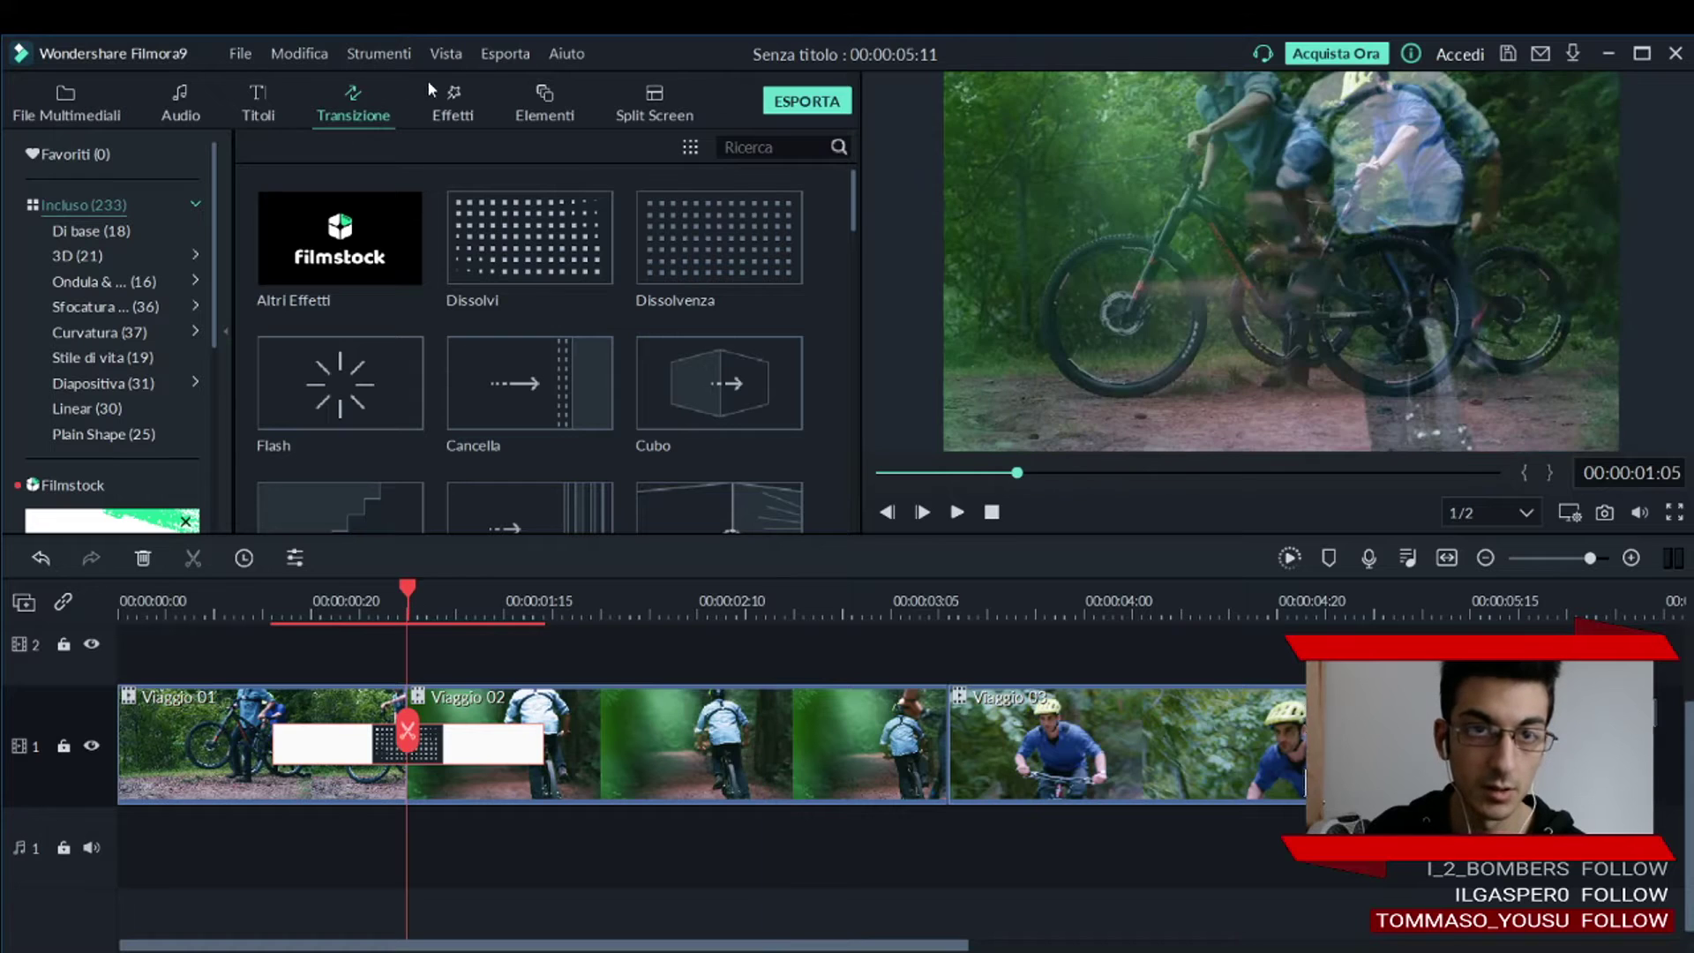
Disable the Abilita il Canvas Snapping option and try moving the Dissolvi transition around the cut.
{"action": "left_click", "coordinate": [383, 53]}
{"action": "mouse_move", "coordinate": [450, 55]}
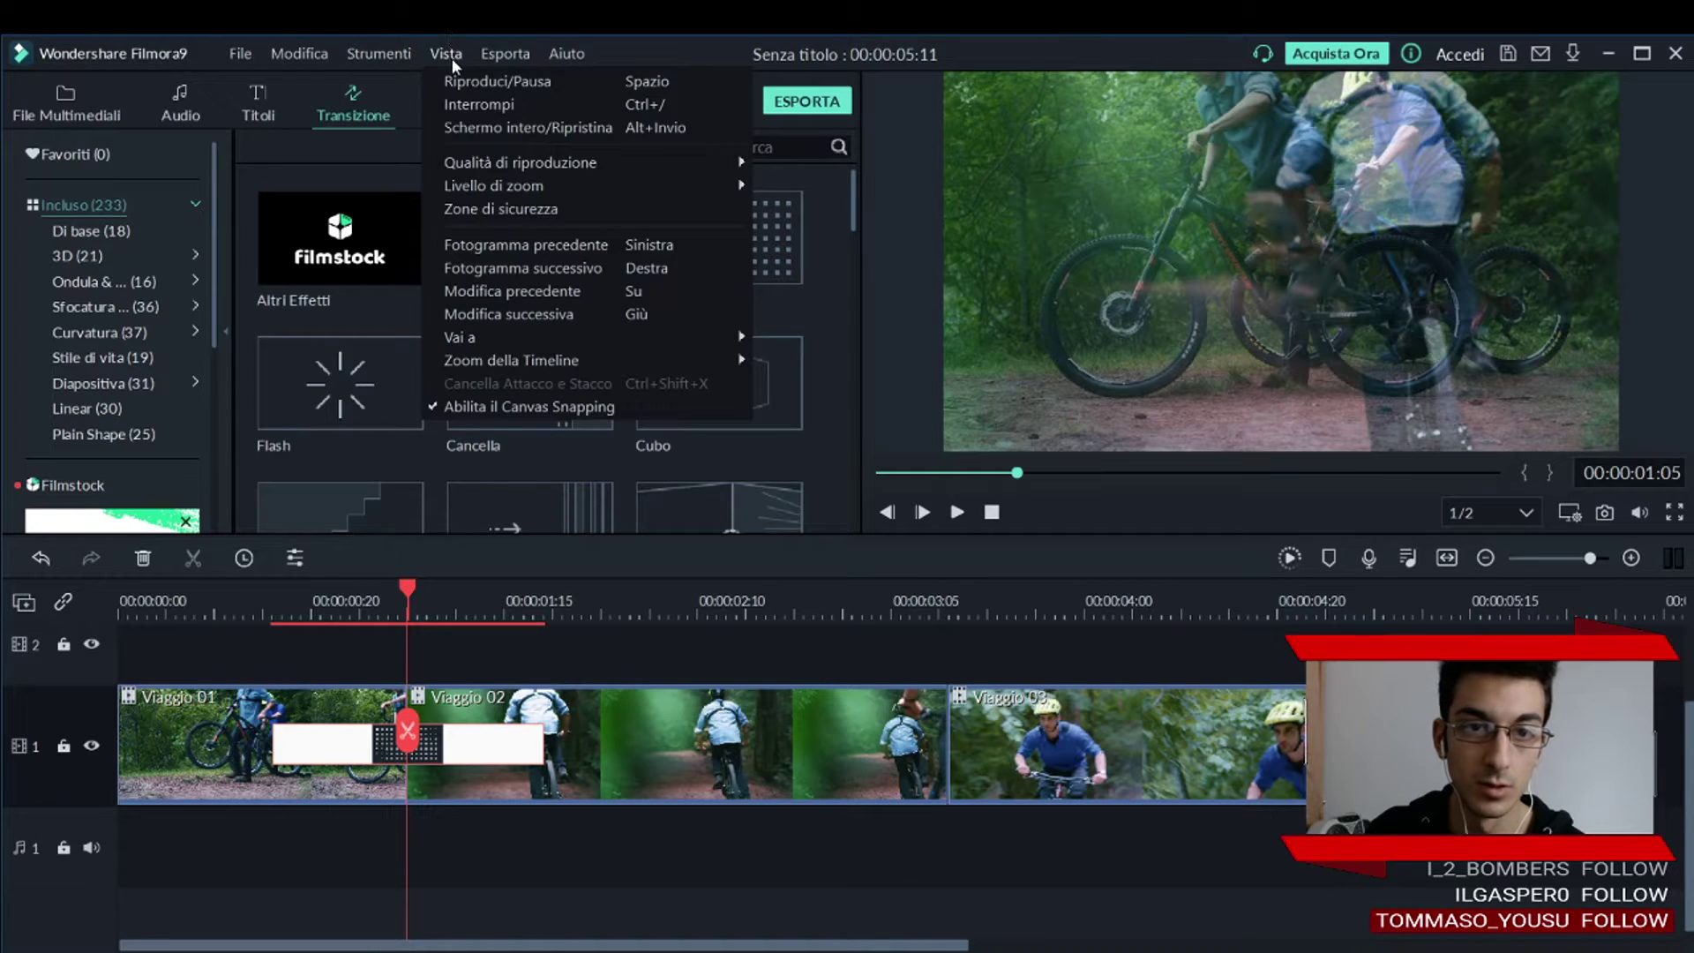
{"action": "mouse_move", "coordinate": [517, 56]}
{"action": "mouse_move", "coordinate": [445, 53]}
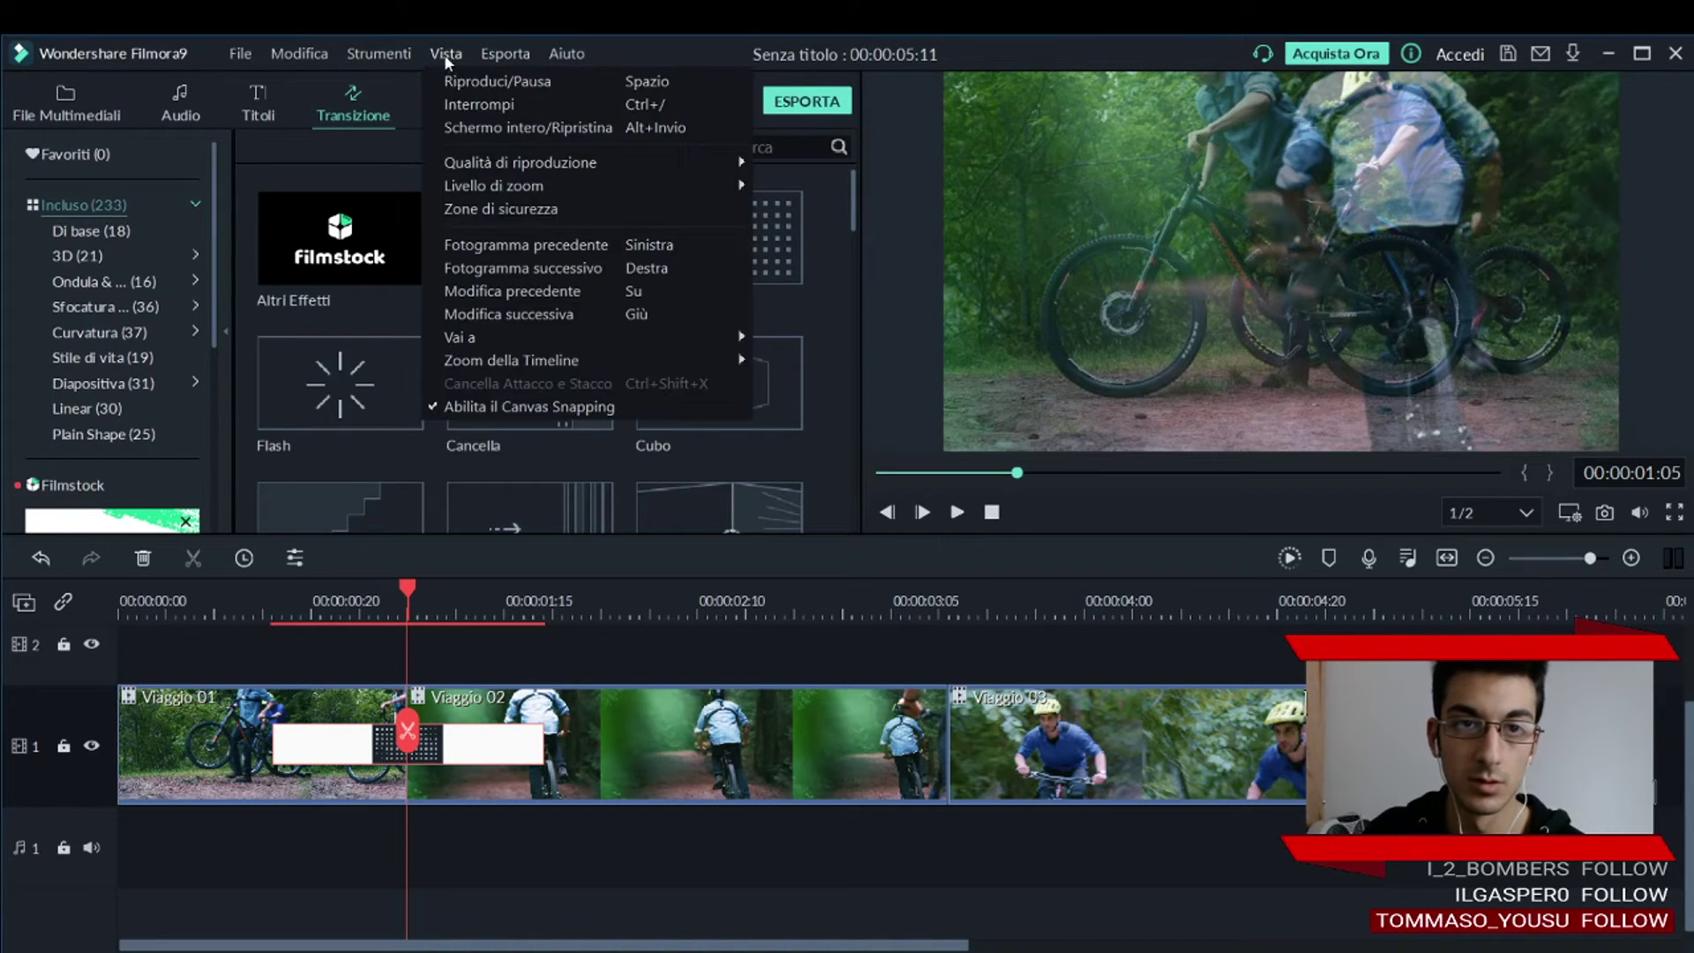
{"action": "left_click", "coordinate": [540, 408]}
{"action": "left_click_drag", "start_coordinate": [551, 432], "coordinate": [408, 743]}
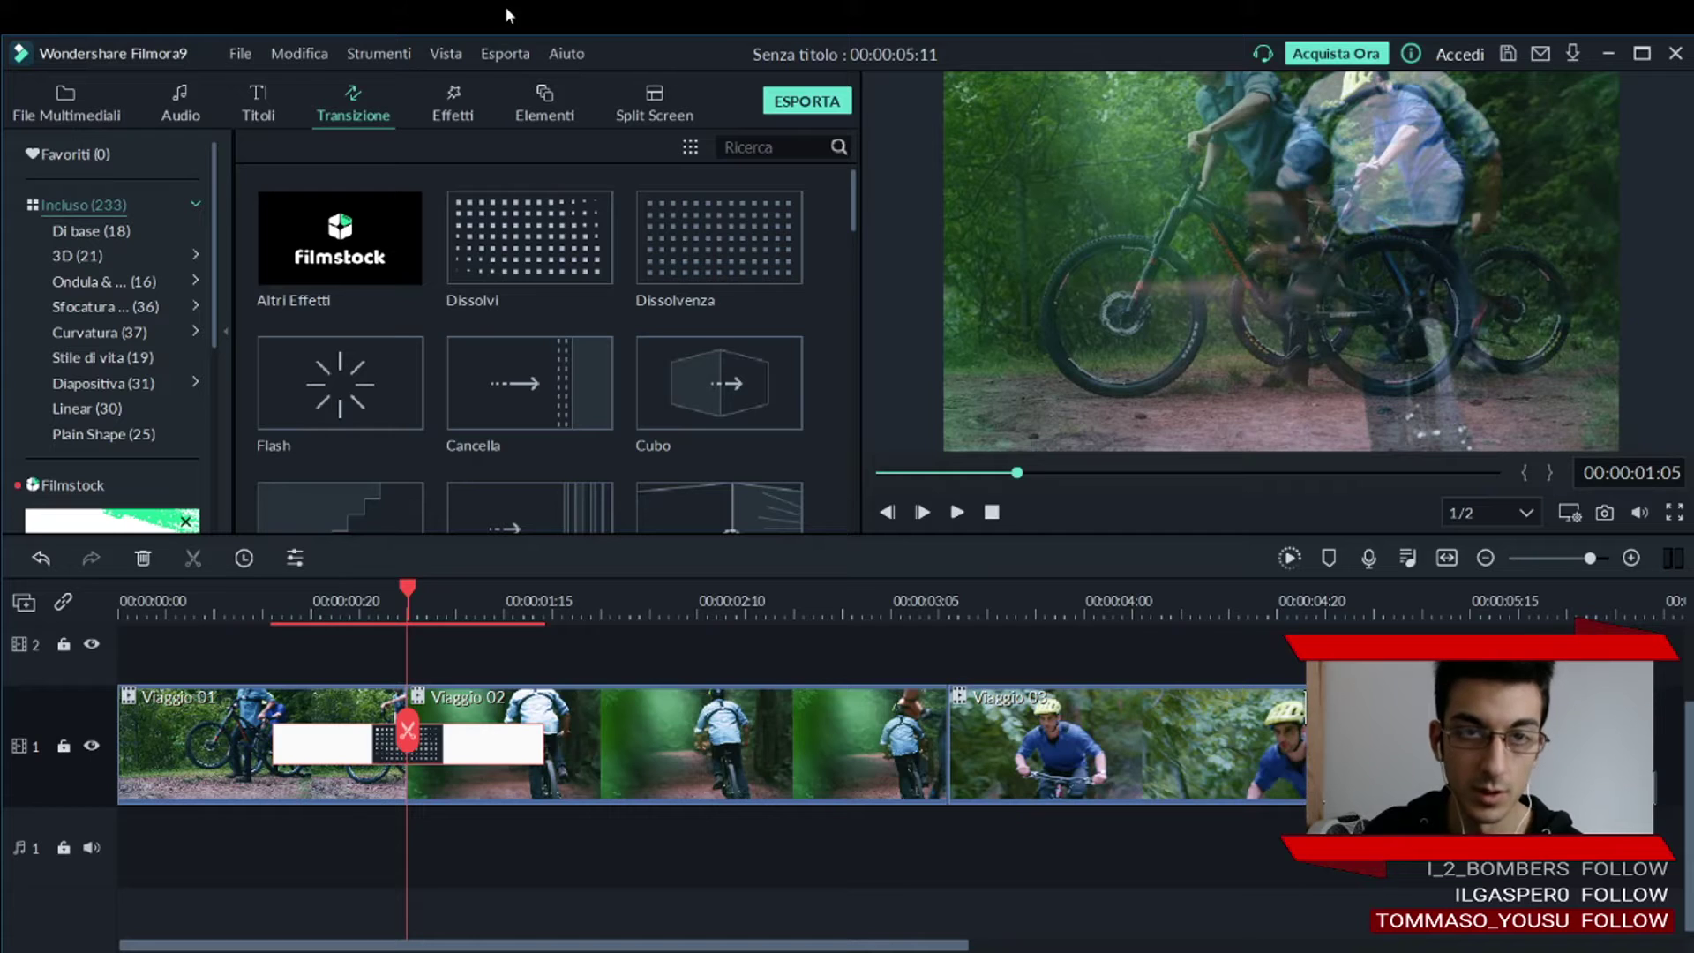
Re-enable the Abilita il Canvas Snapping option.
{"action": "left_click", "coordinate": [407, 54]}
{"action": "mouse_move", "coordinate": [452, 53]}
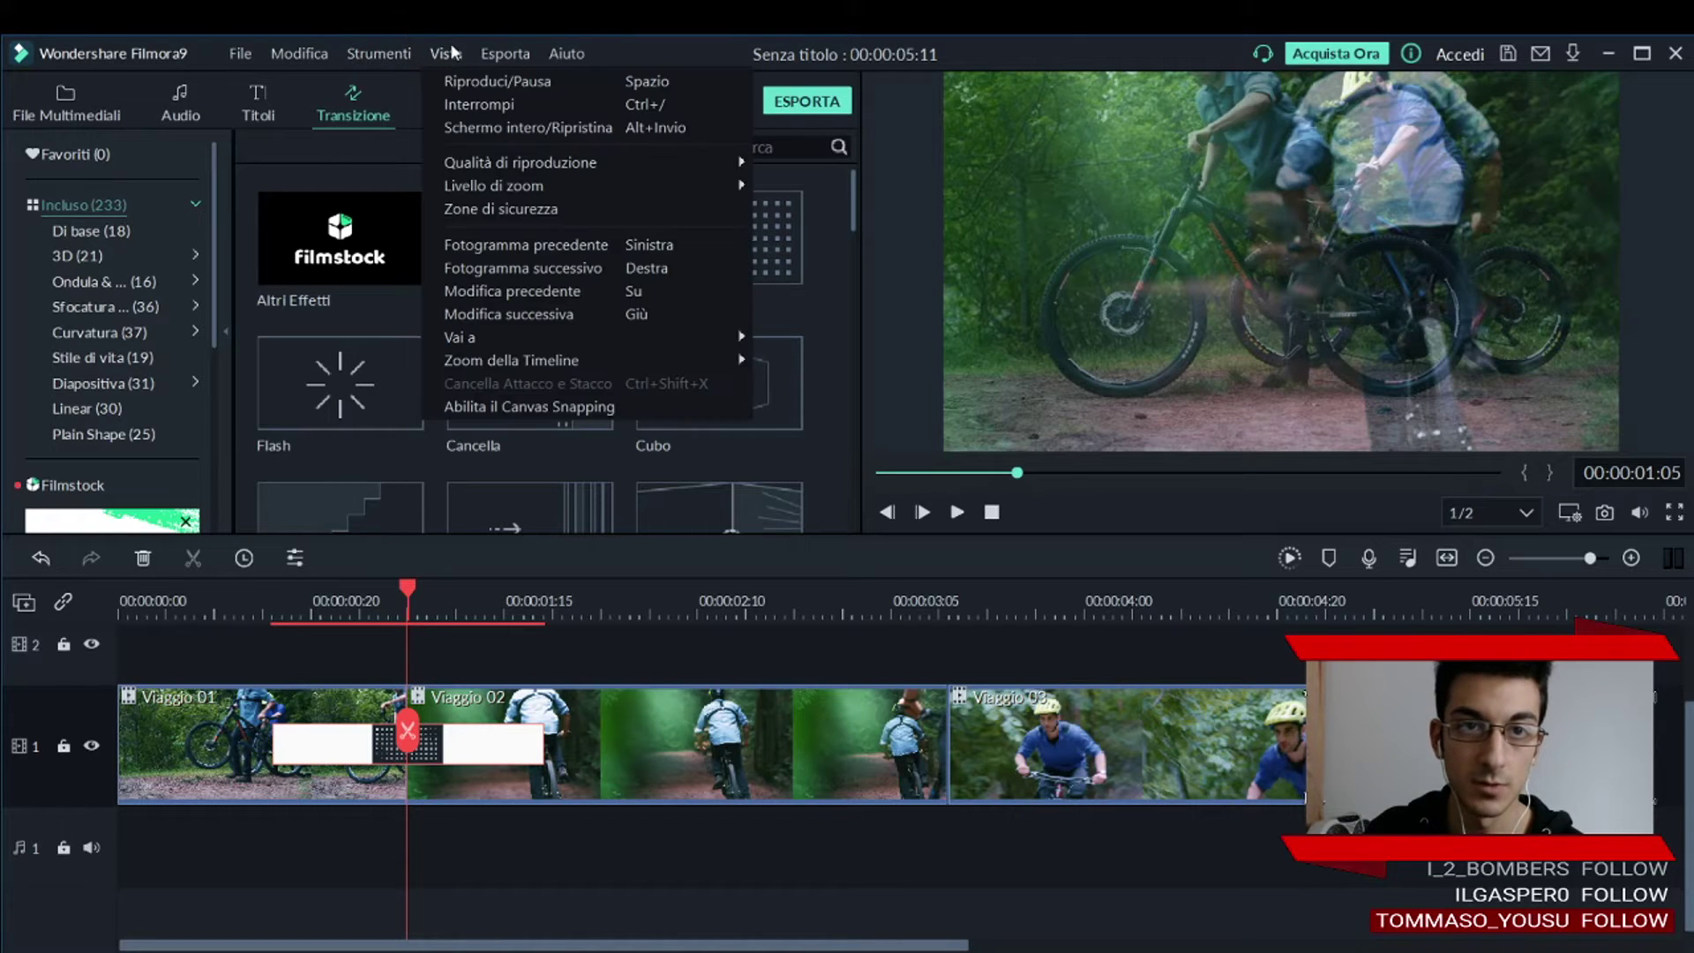
{"action": "left_click", "coordinate": [529, 407]}
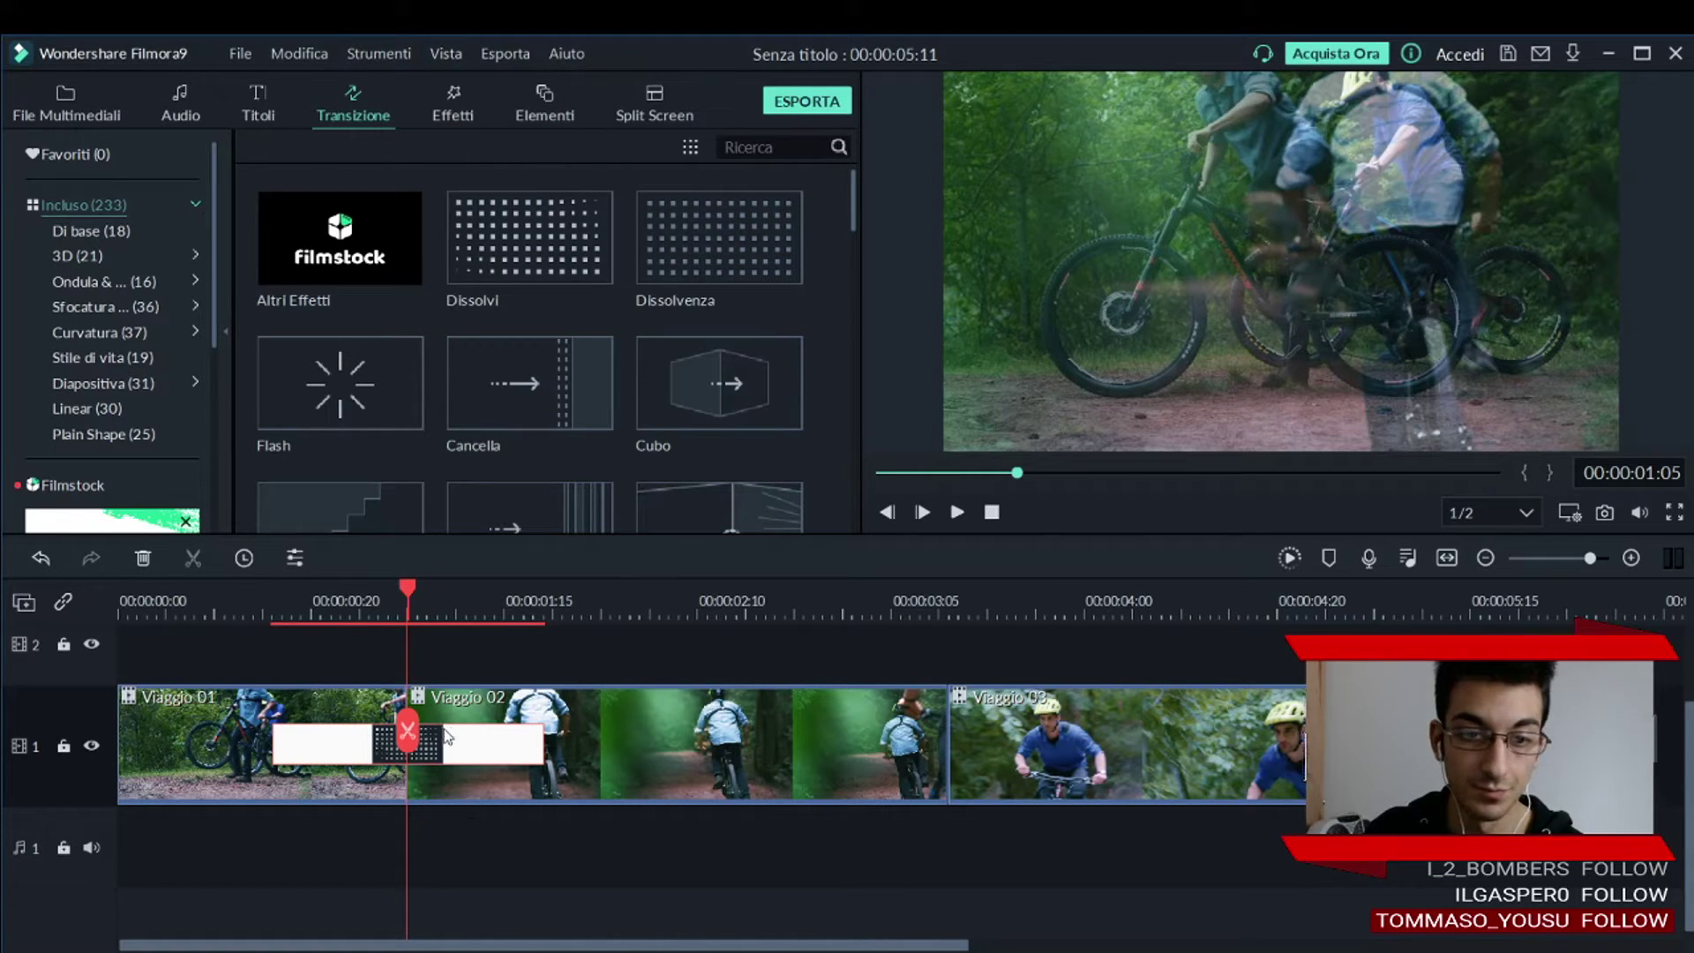
Shorten the Dissolvi transition to a narrow span around the cut and play the footage across it, replaying from 00:00:00:17.
{"action": "left_click", "coordinate": [286, 741]}
{"action": "left_click_drag", "start_coordinate": [287, 741], "coordinate": [361, 741]}
{"action": "left_click", "coordinate": [333, 608]}
{"action": "key", "text": "space"}
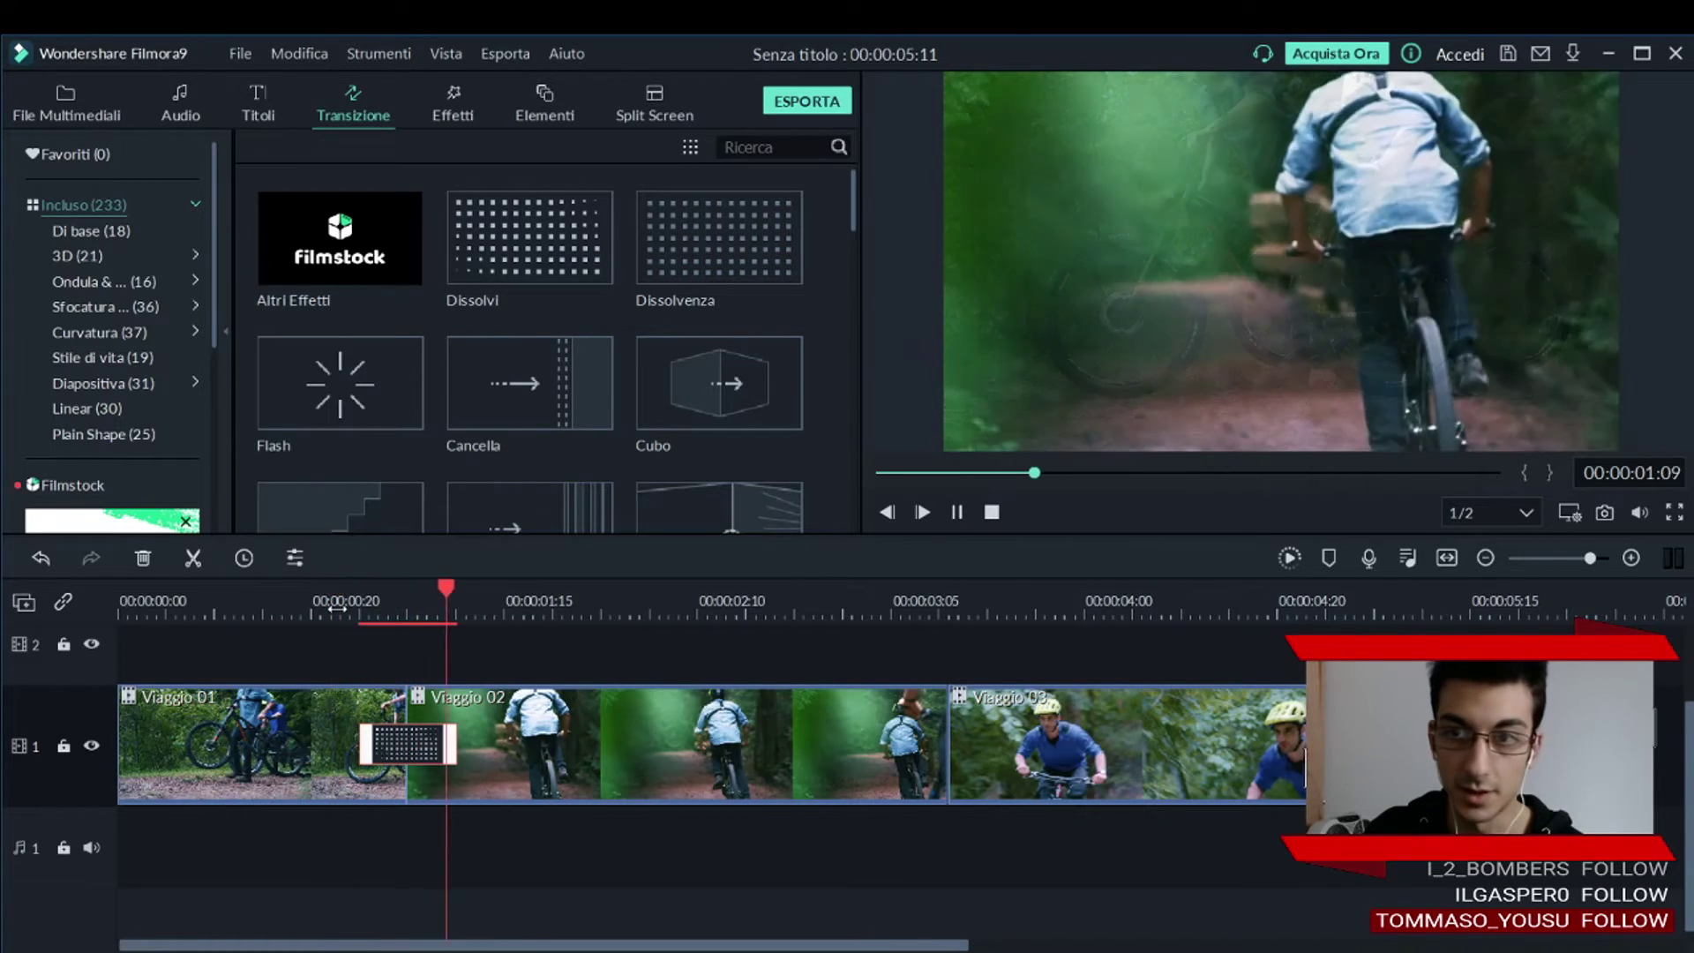
{"action": "left_click", "coordinate": [282, 608]}
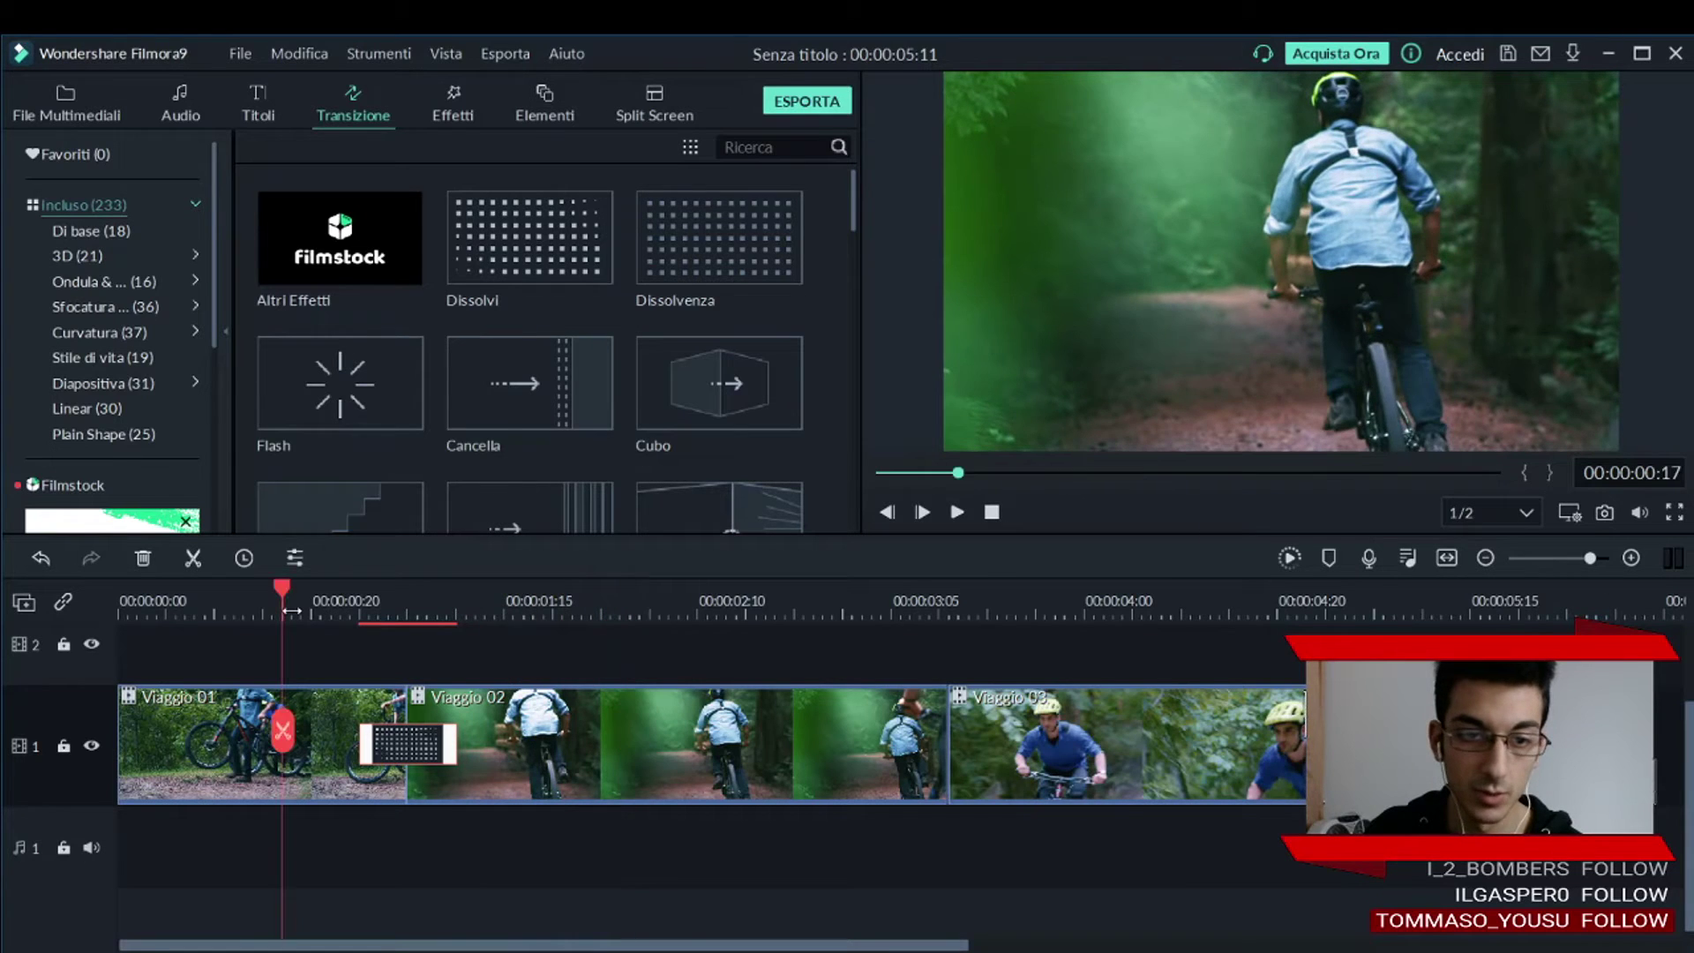
{"action": "key", "text": "space"}
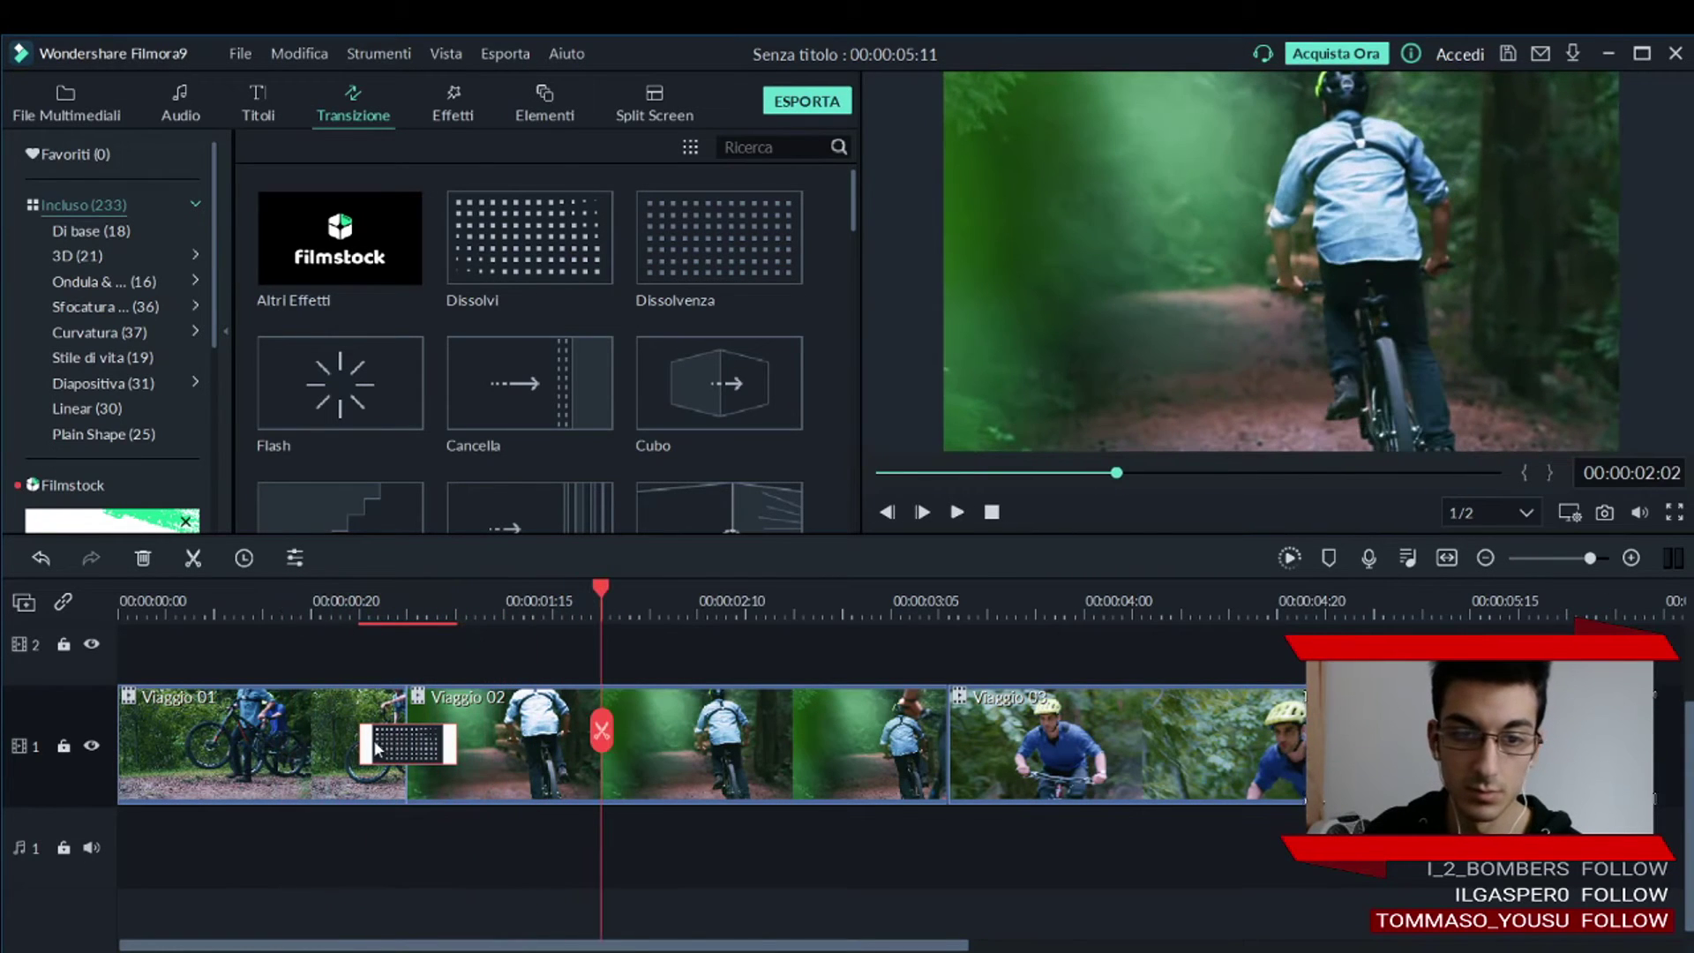
Lengthen the Dissolvi transition to cover most of Viaggio 01 and about half of Viaggio 02, and play the footage through it.
{"action": "left_click_drag", "start_coordinate": [362, 739], "coordinate": [143, 741]}
{"action": "left_click", "coordinate": [132, 607]}
{"action": "key", "text": "space"}
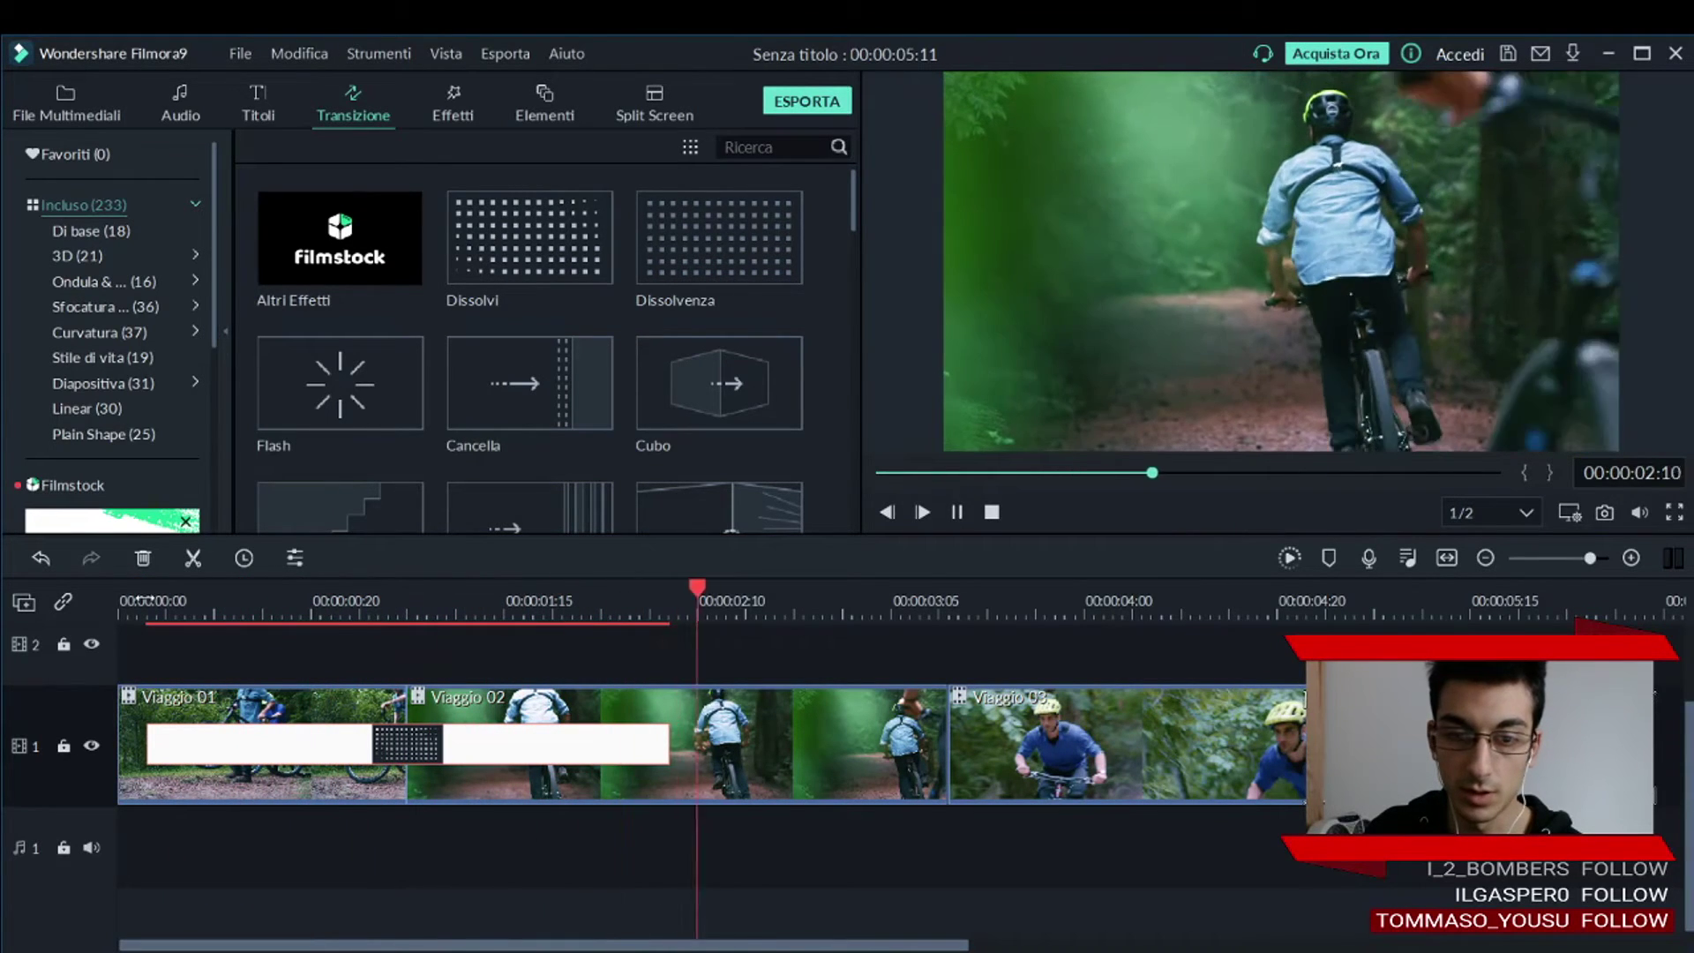
{"action": "key", "text": "space"}
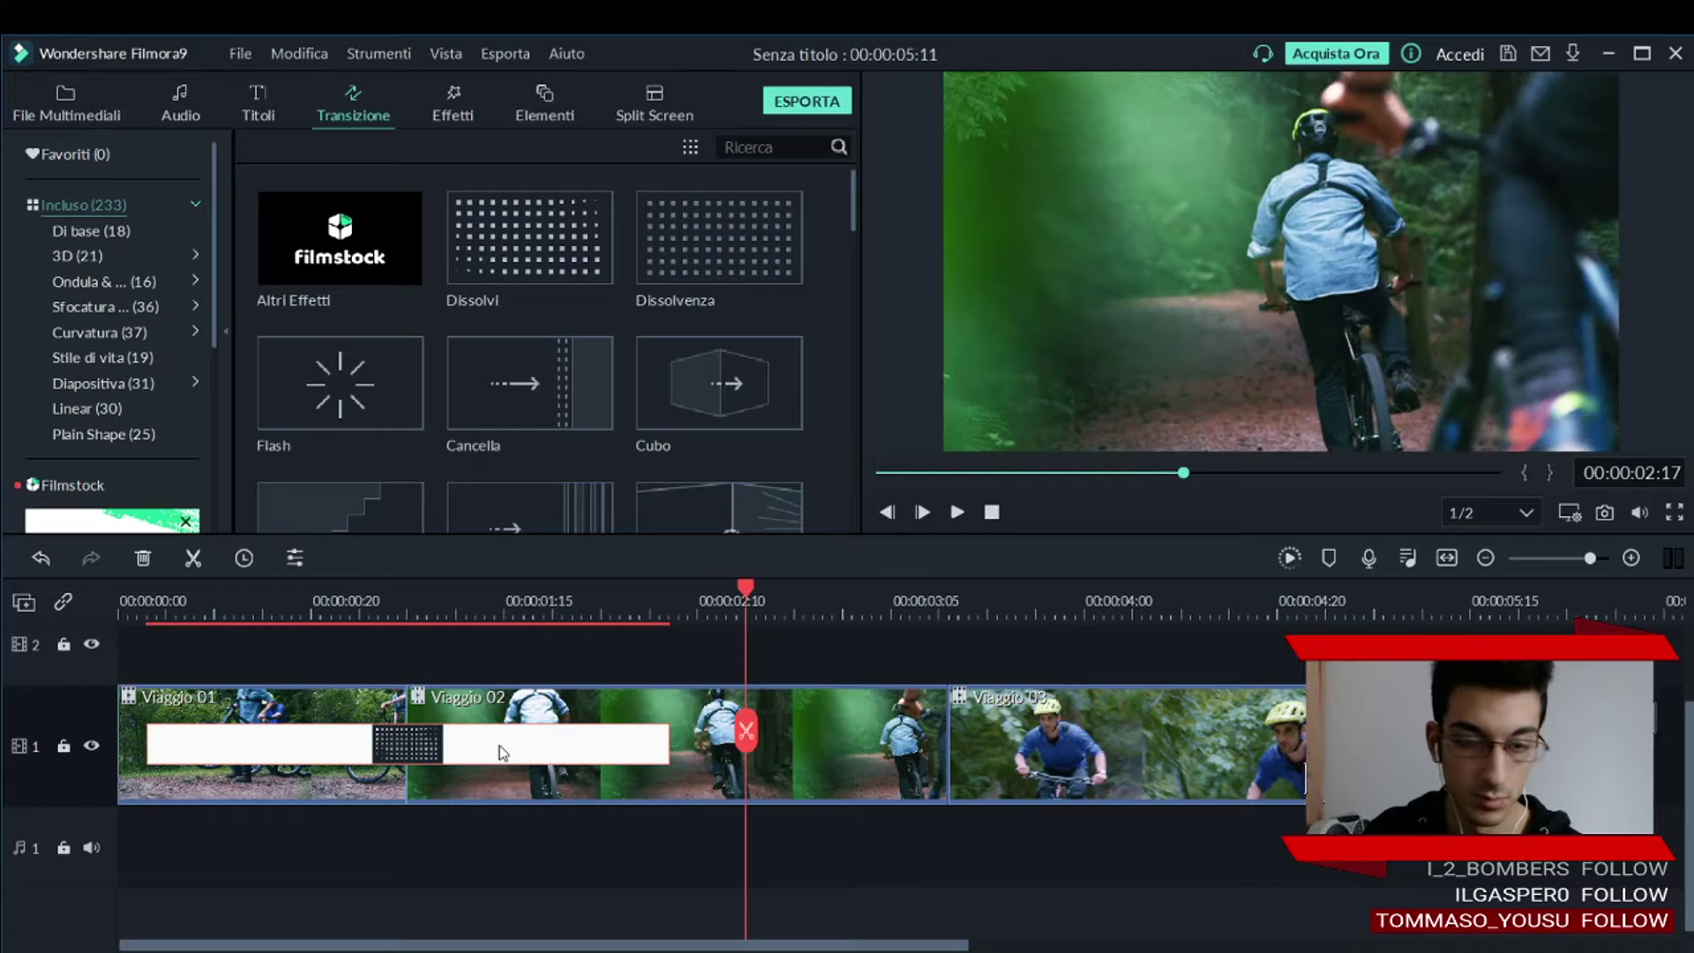
Delete the Dissolvi transition and return the playhead to the Viaggio 01–Viaggio 02 cut at 00:00:01:05.
{"action": "key", "text": "Delete"}
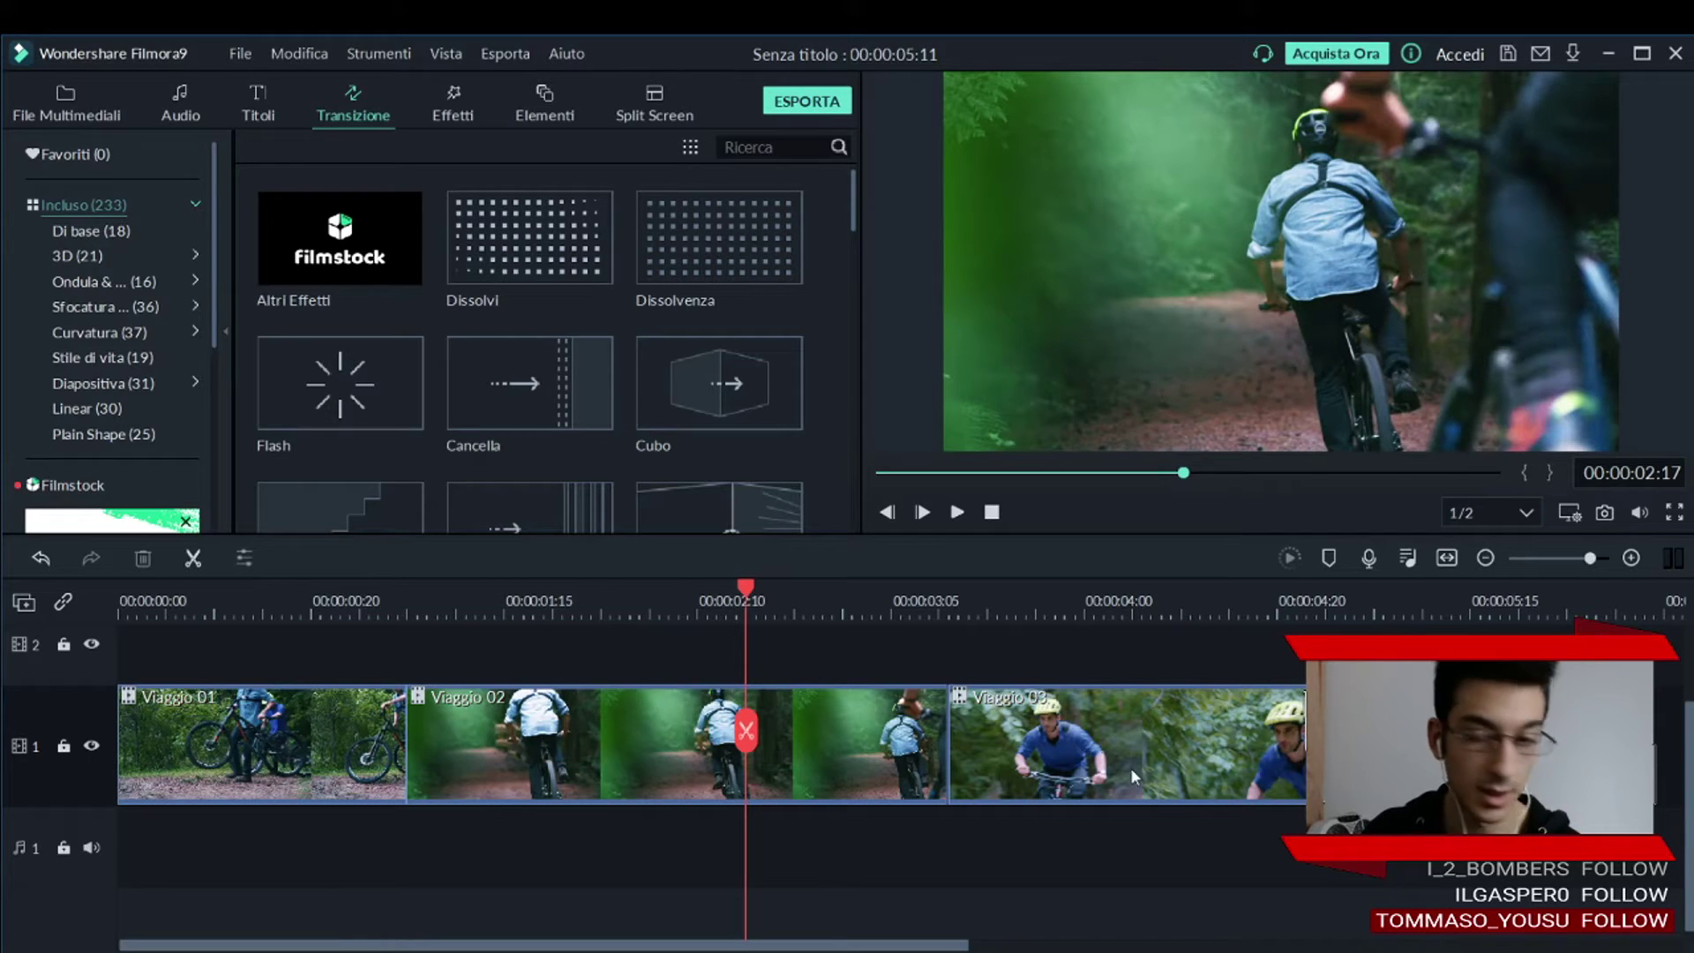
{"action": "left_click", "coordinate": [408, 605]}
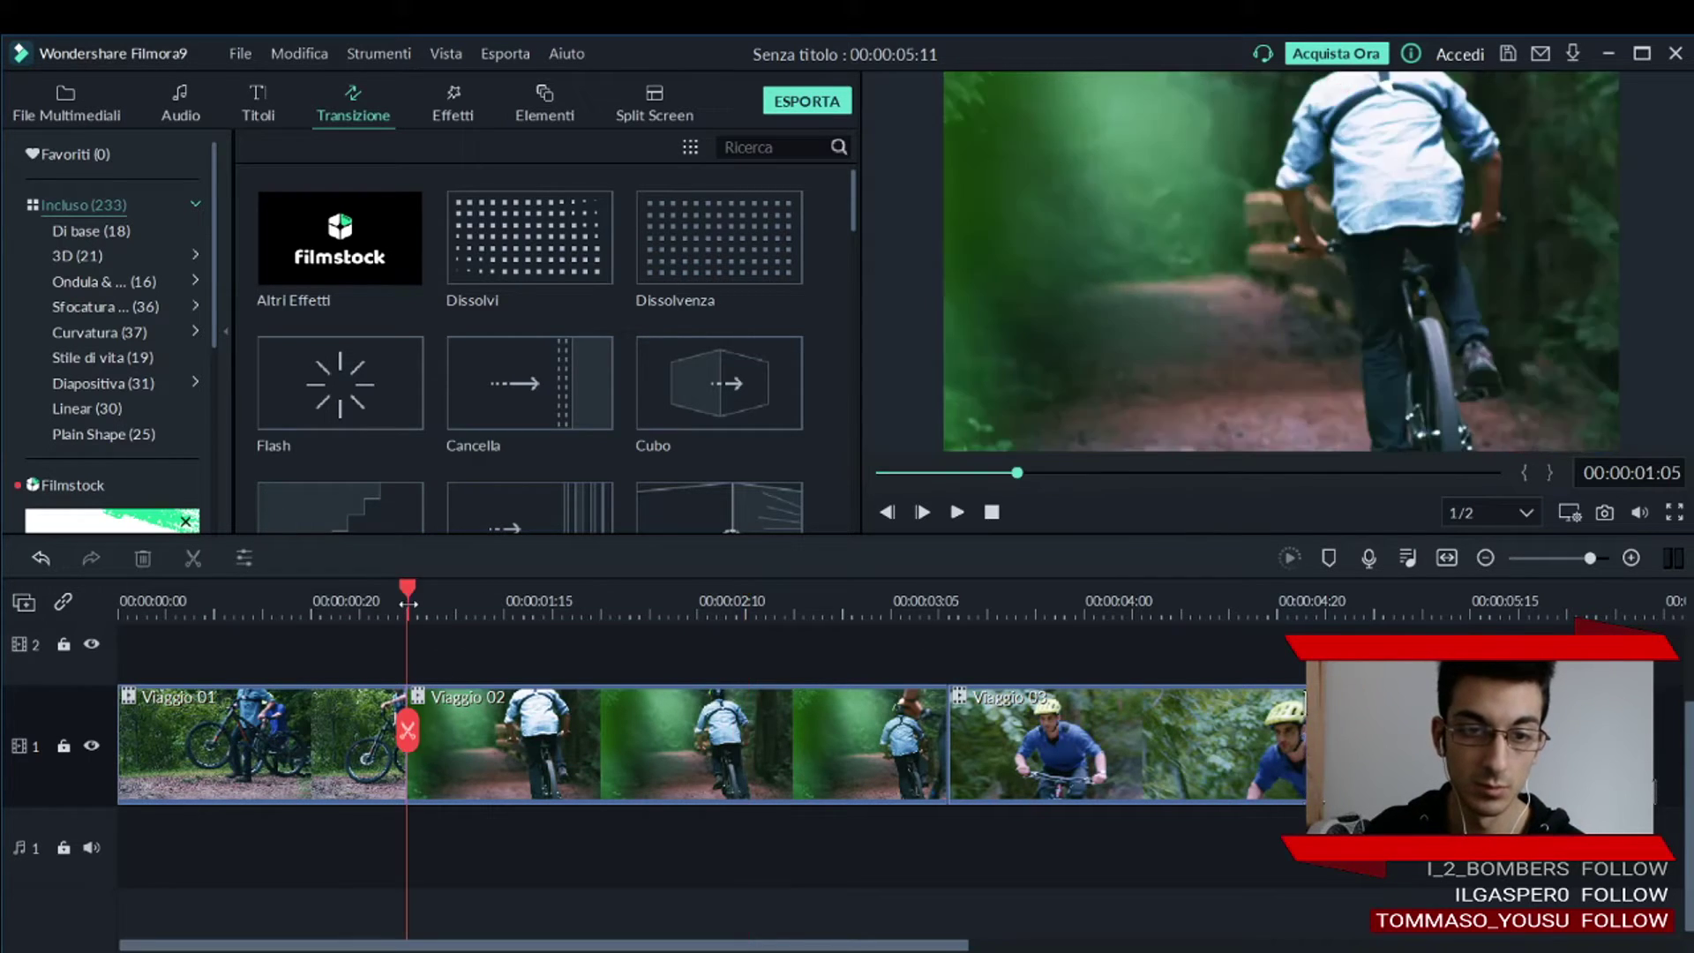
Browse the transition library, examining the full collection and the Diapositiva and Di base categories.
{"action": "left_click_drag", "start_coordinate": [852, 219], "coordinate": [867, 426]}
{"action": "scroll", "coordinate": [869, 427], "scroll_direction": "up", "scroll_amount": 3}
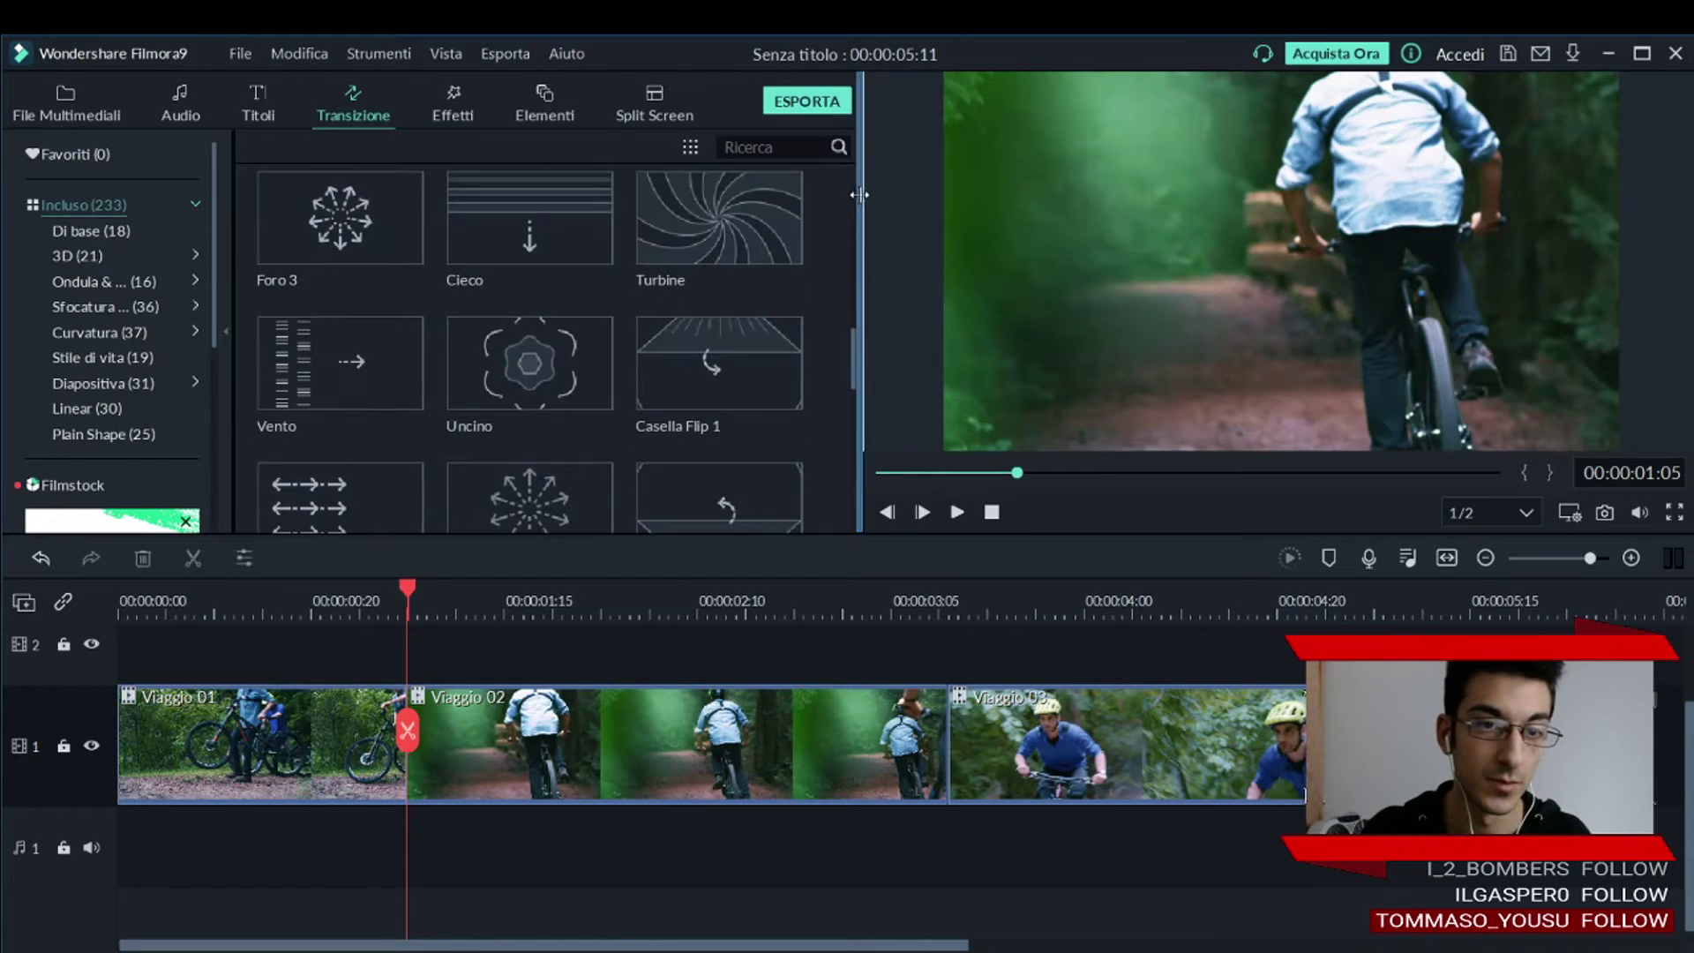
{"action": "left_click", "coordinate": [118, 385]}
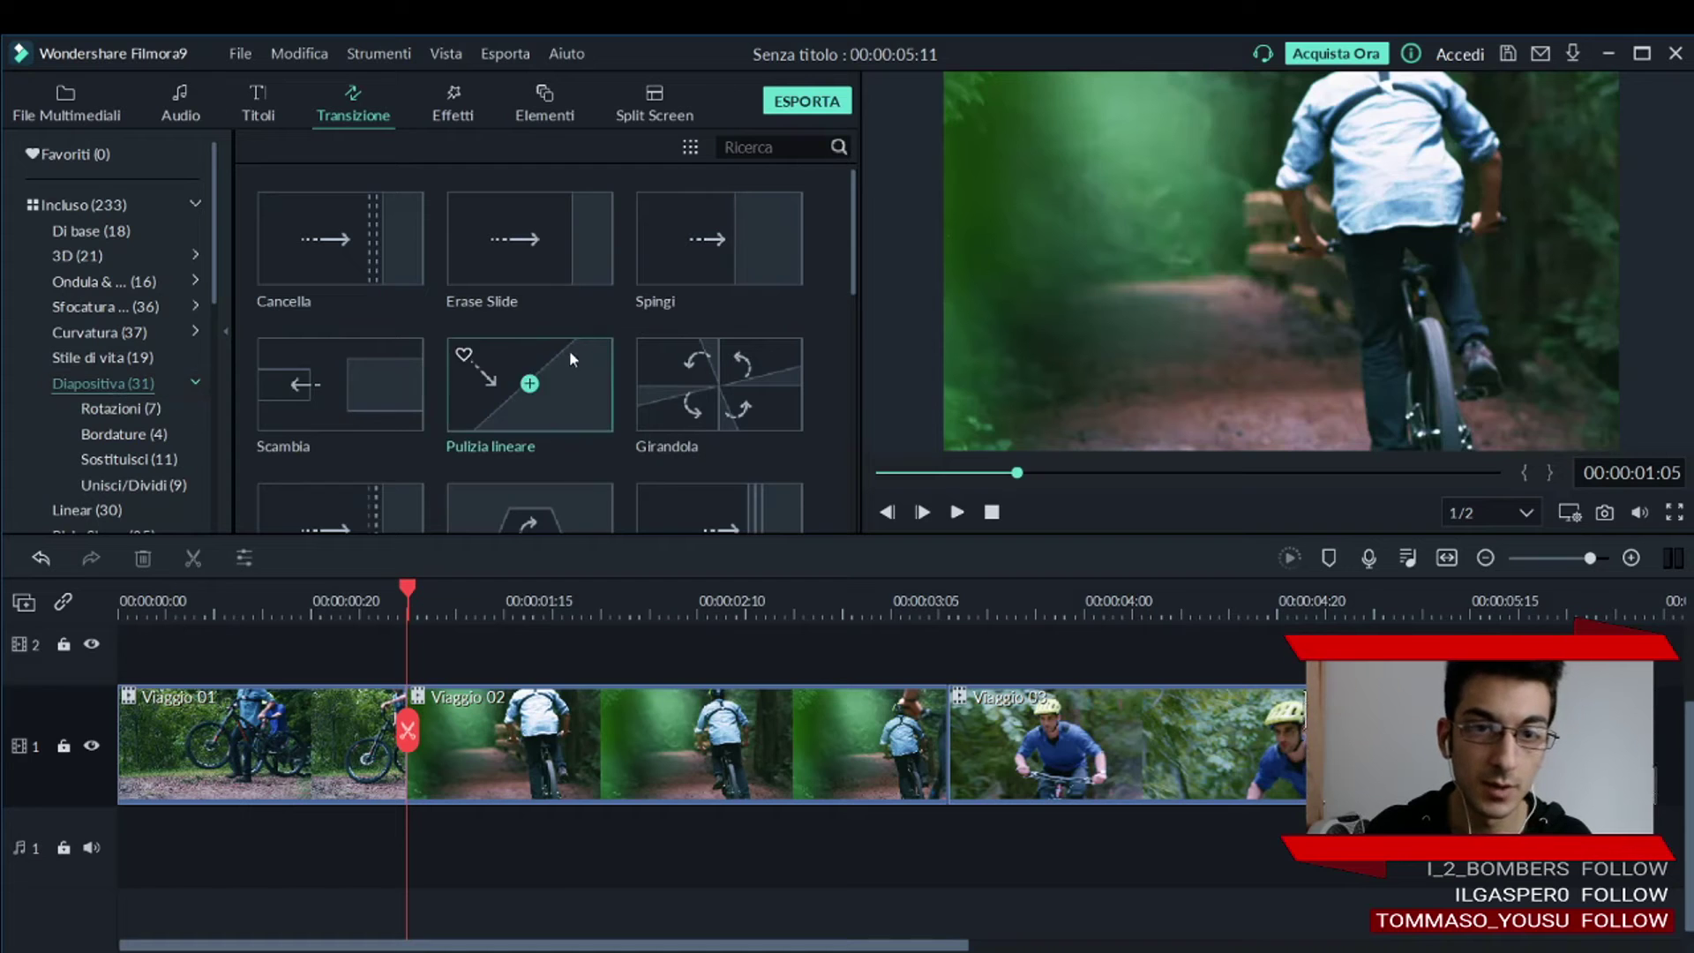
{"action": "scroll", "coordinate": [572, 353], "scroll_direction": "up", "scroll_amount": 3}
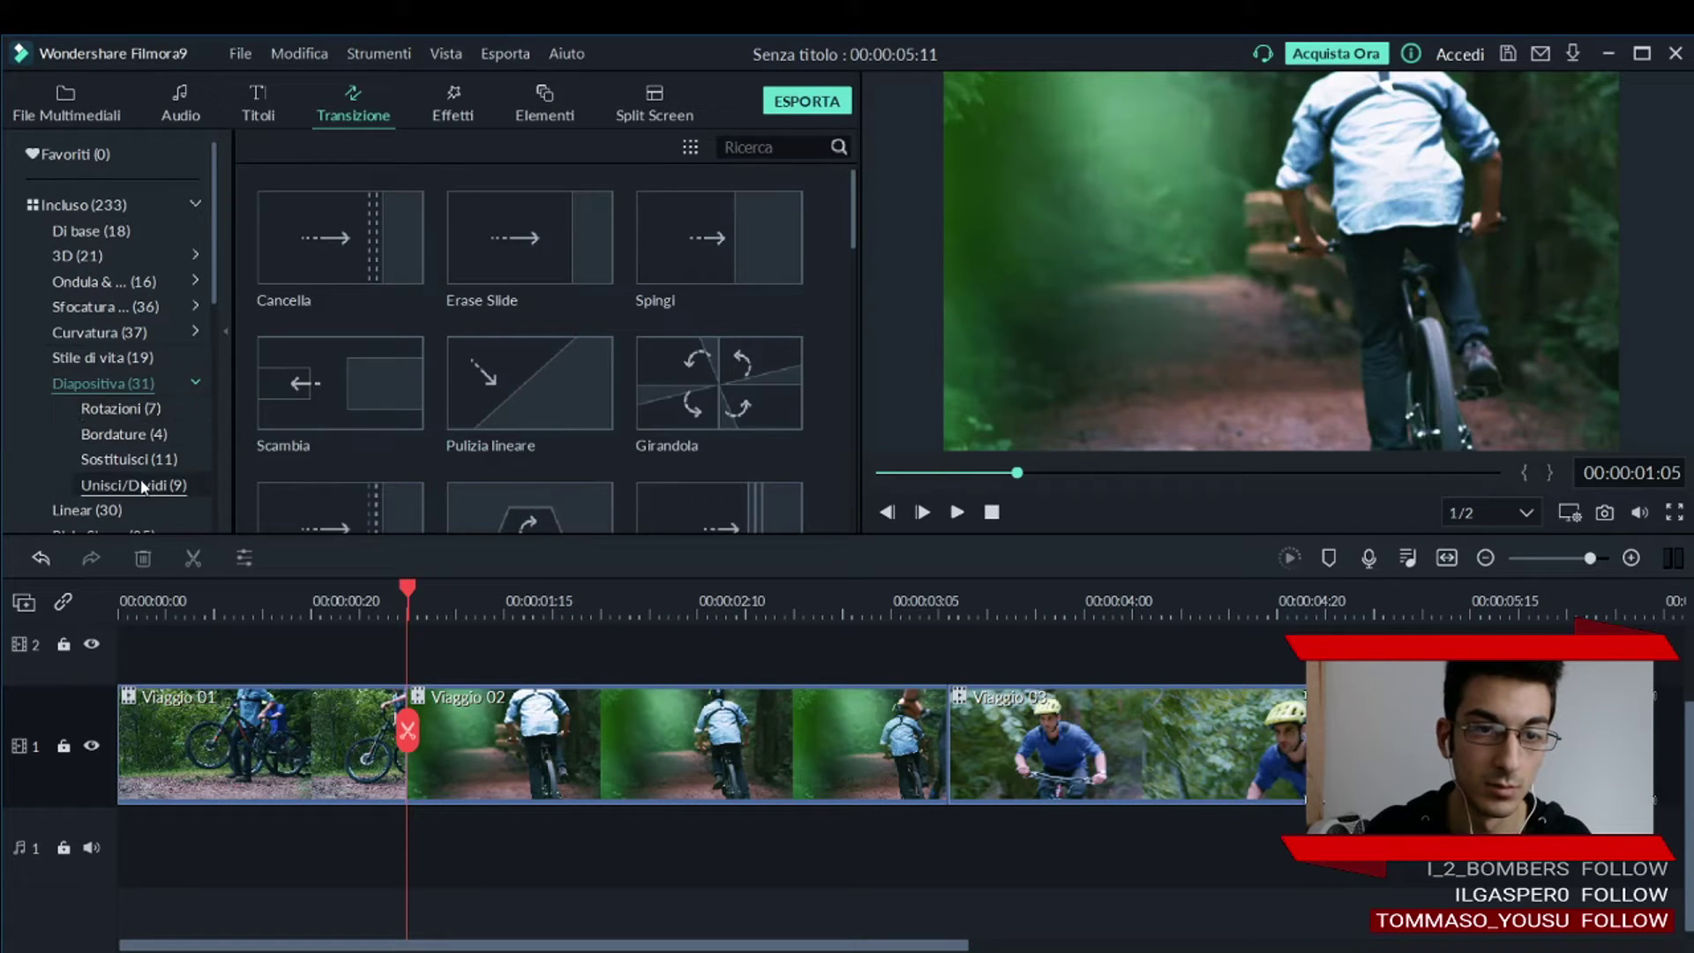
{"action": "scroll", "coordinate": [135, 413], "scroll_direction": "down", "scroll_amount": 3}
{"action": "scroll", "coordinate": [132, 277], "scroll_direction": "up", "scroll_amount": 3}
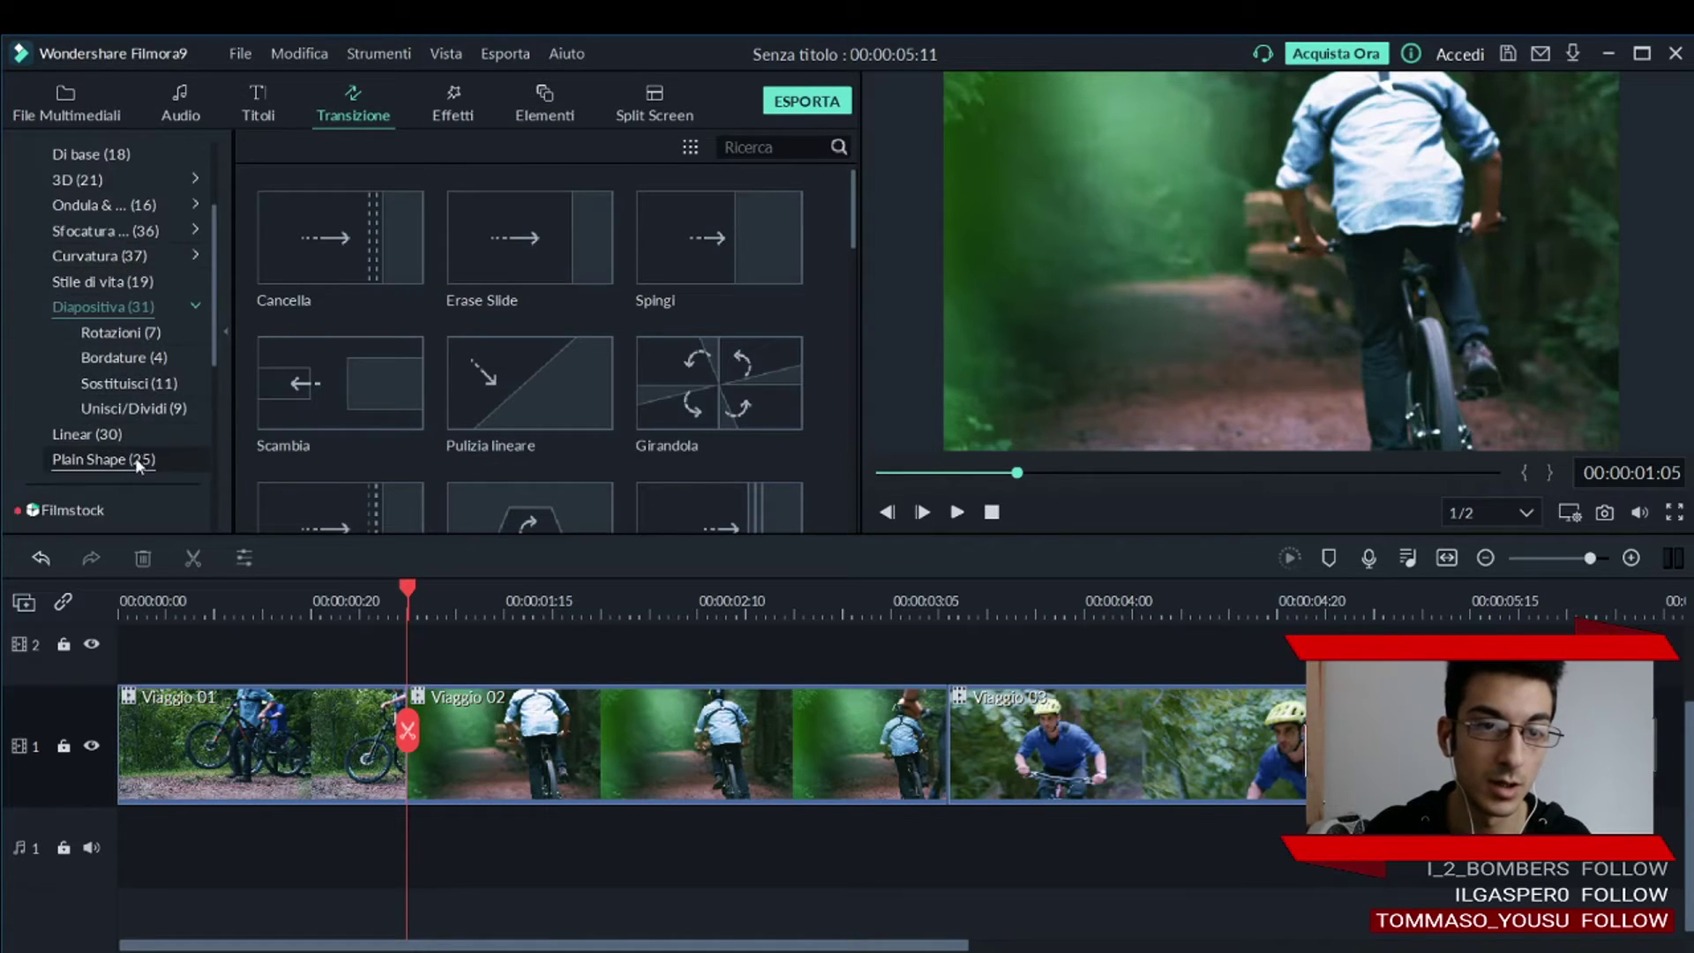
{"action": "scroll", "coordinate": [115, 453], "scroll_direction": "up", "scroll_amount": 1}
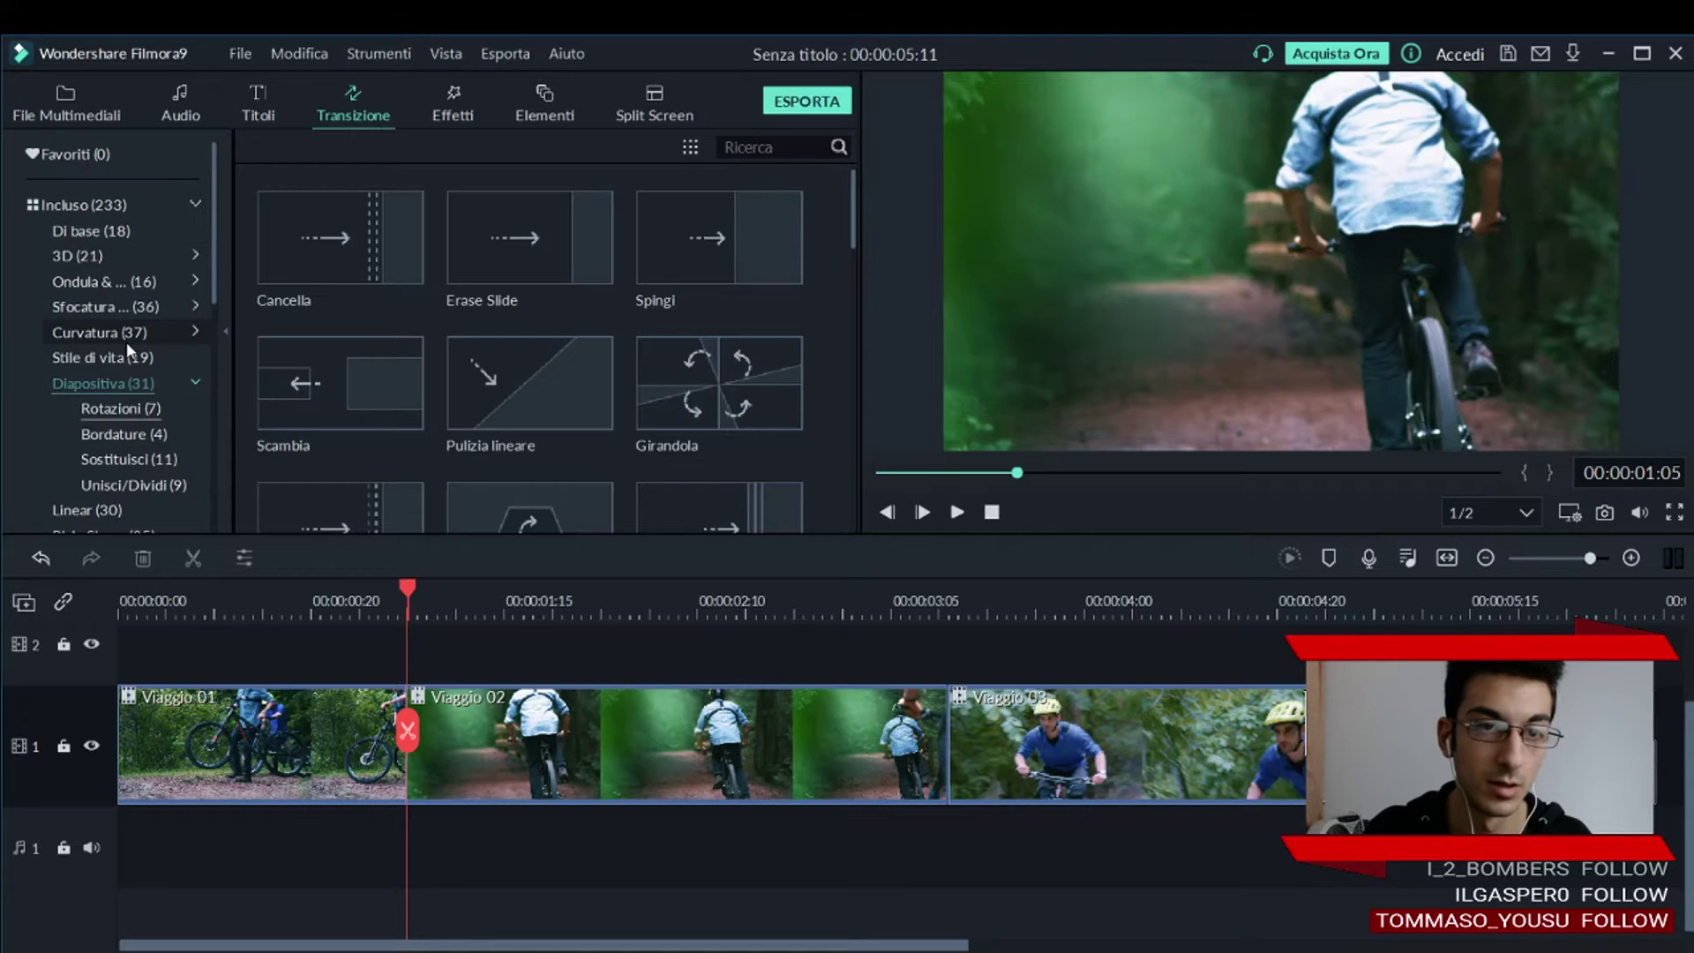
{"action": "left_click", "coordinate": [115, 234]}
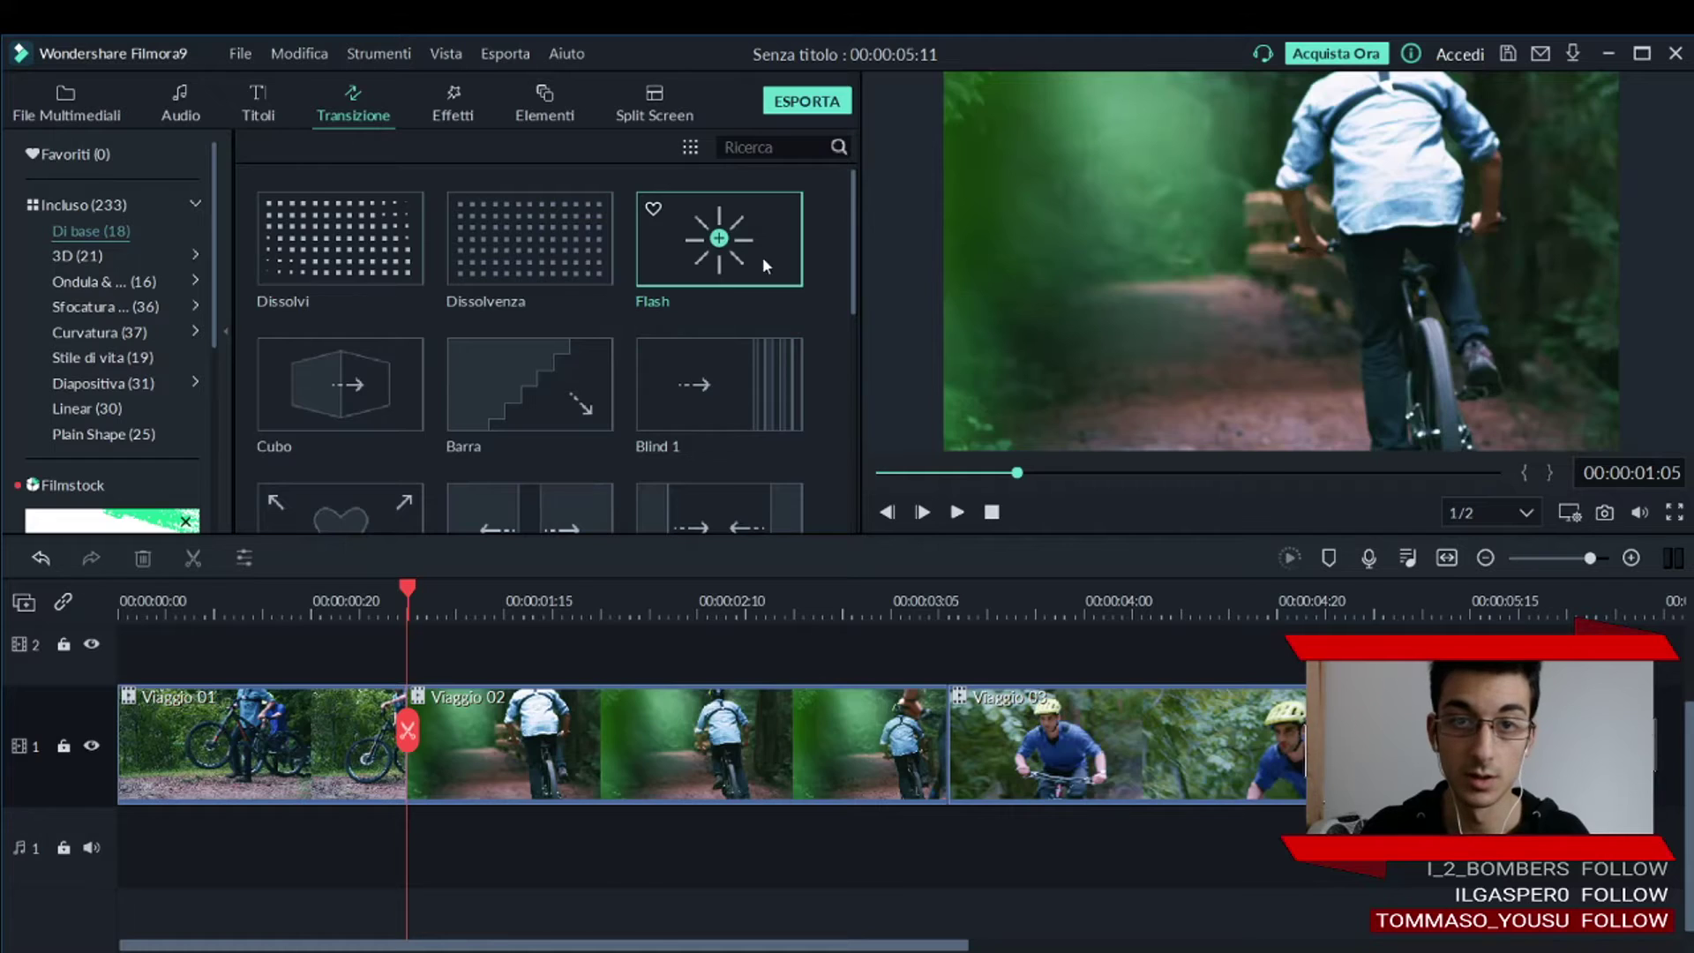
Review the project file commands and open the project save dialog, closing it without saving.
{"action": "left_click", "coordinate": [306, 55]}
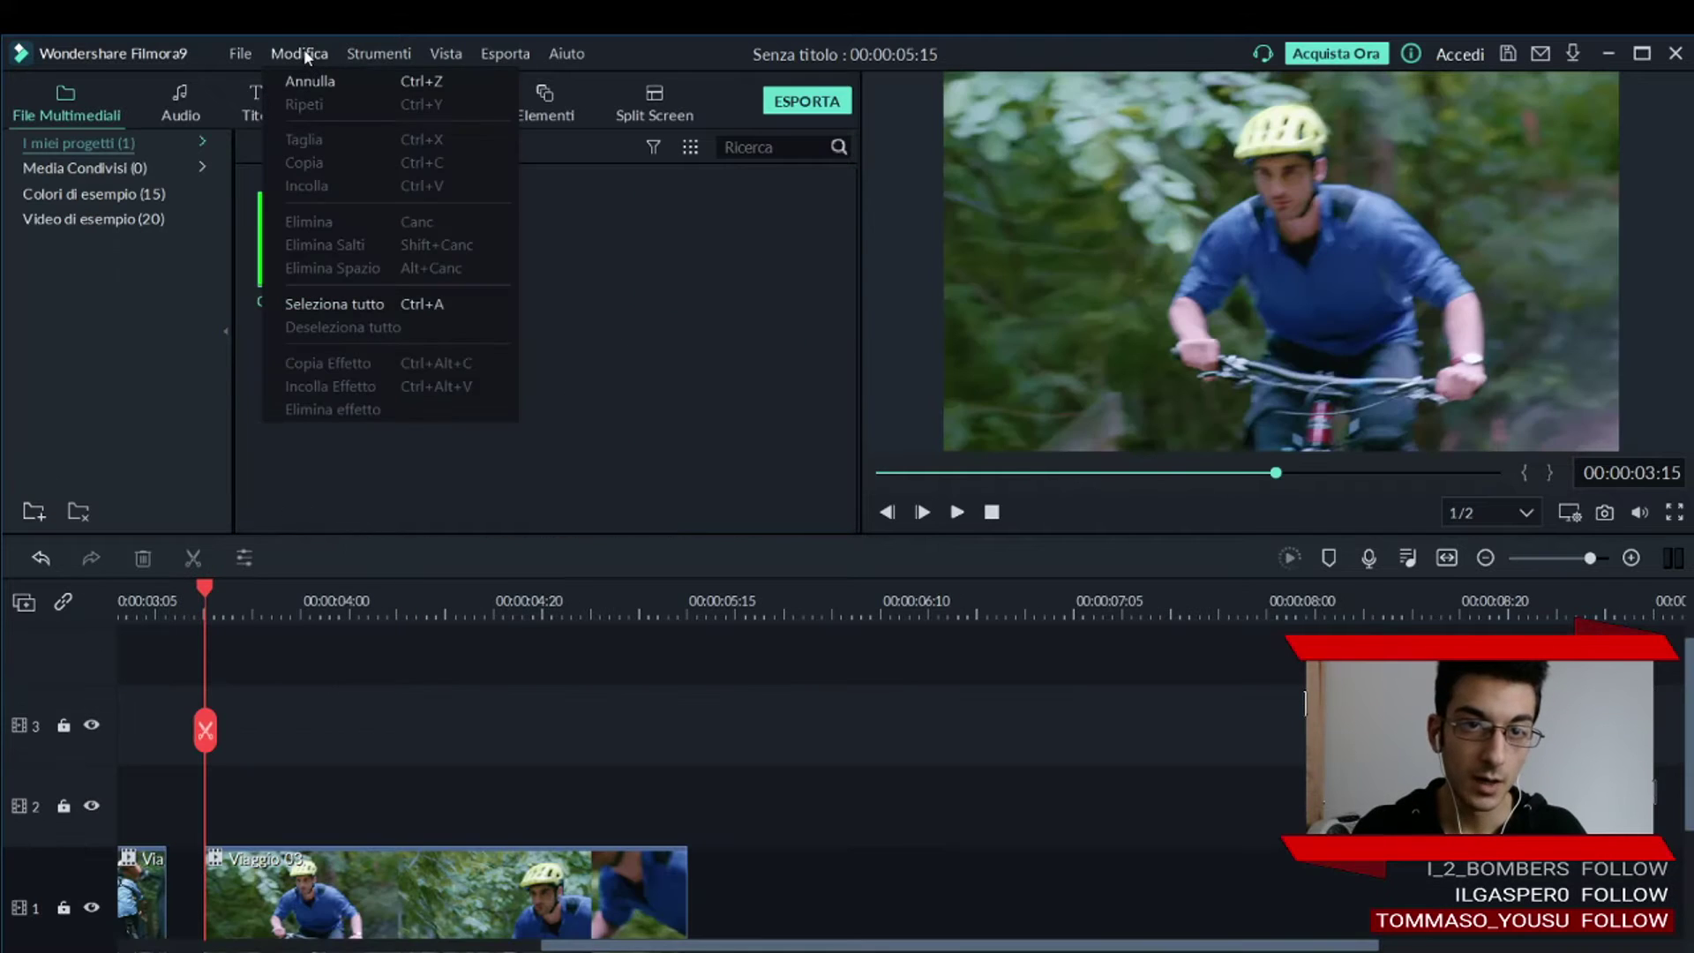
{"action": "mouse_move", "coordinate": [249, 54]}
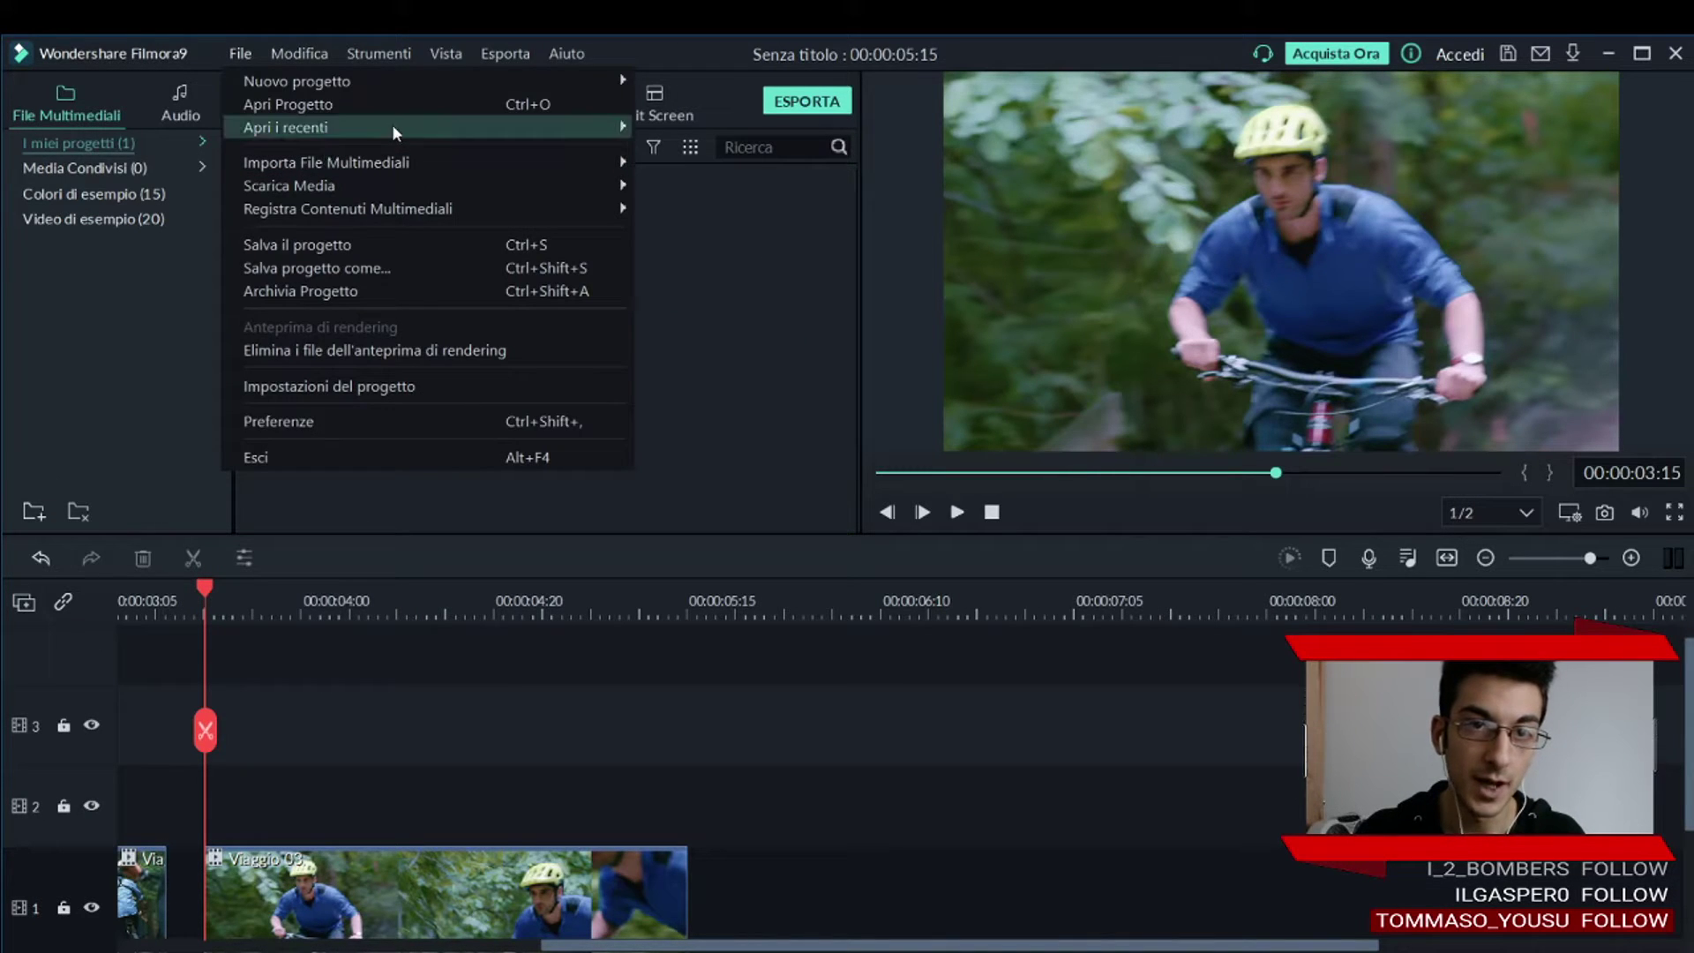
{"action": "mouse_move", "coordinate": [591, 82]}
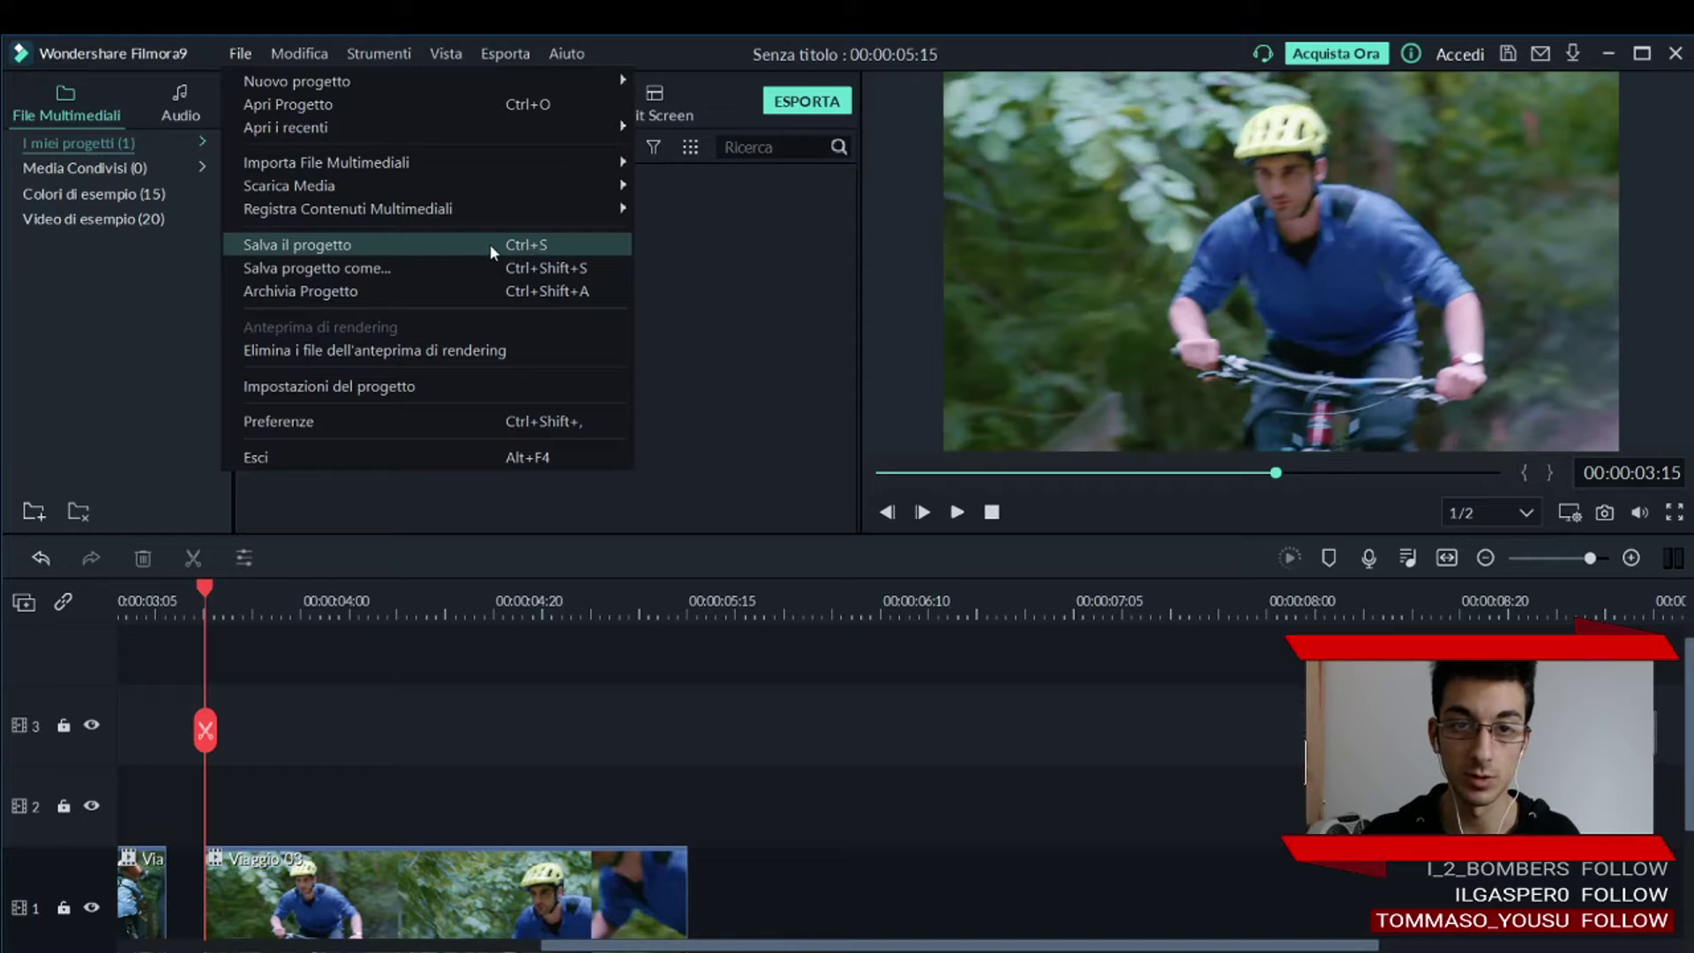
{"action": "left_click", "coordinate": [346, 247]}
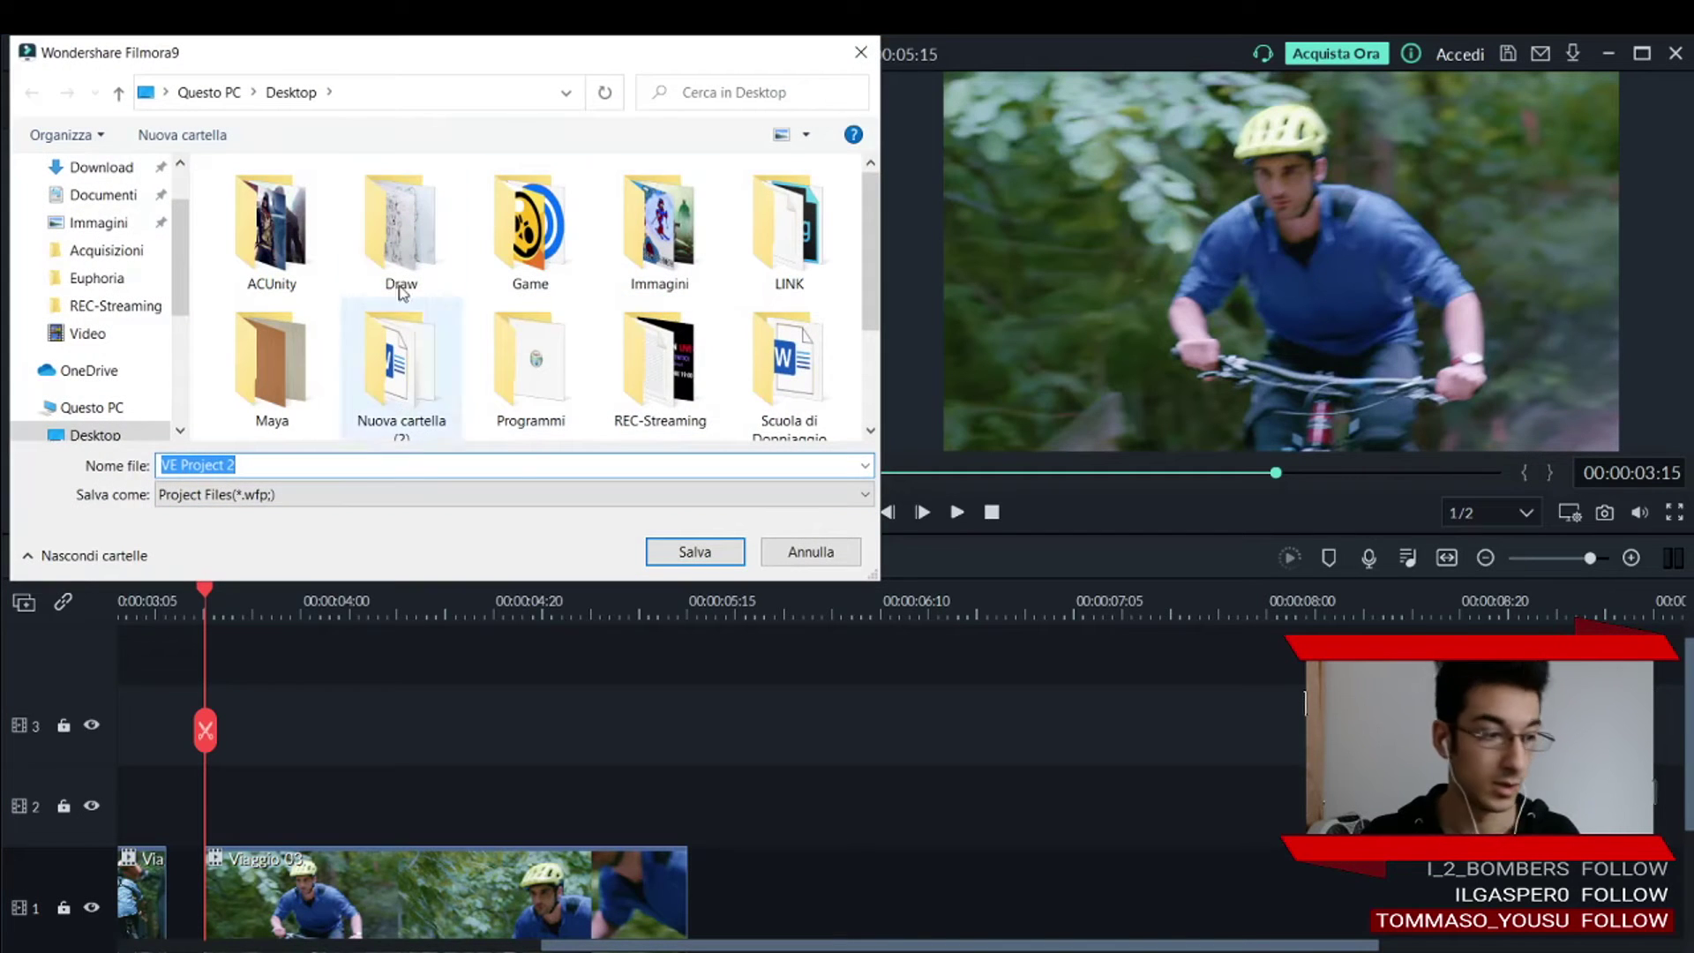
{"action": "left_click", "coordinate": [861, 52]}
{"action": "left_click", "coordinate": [240, 53]}
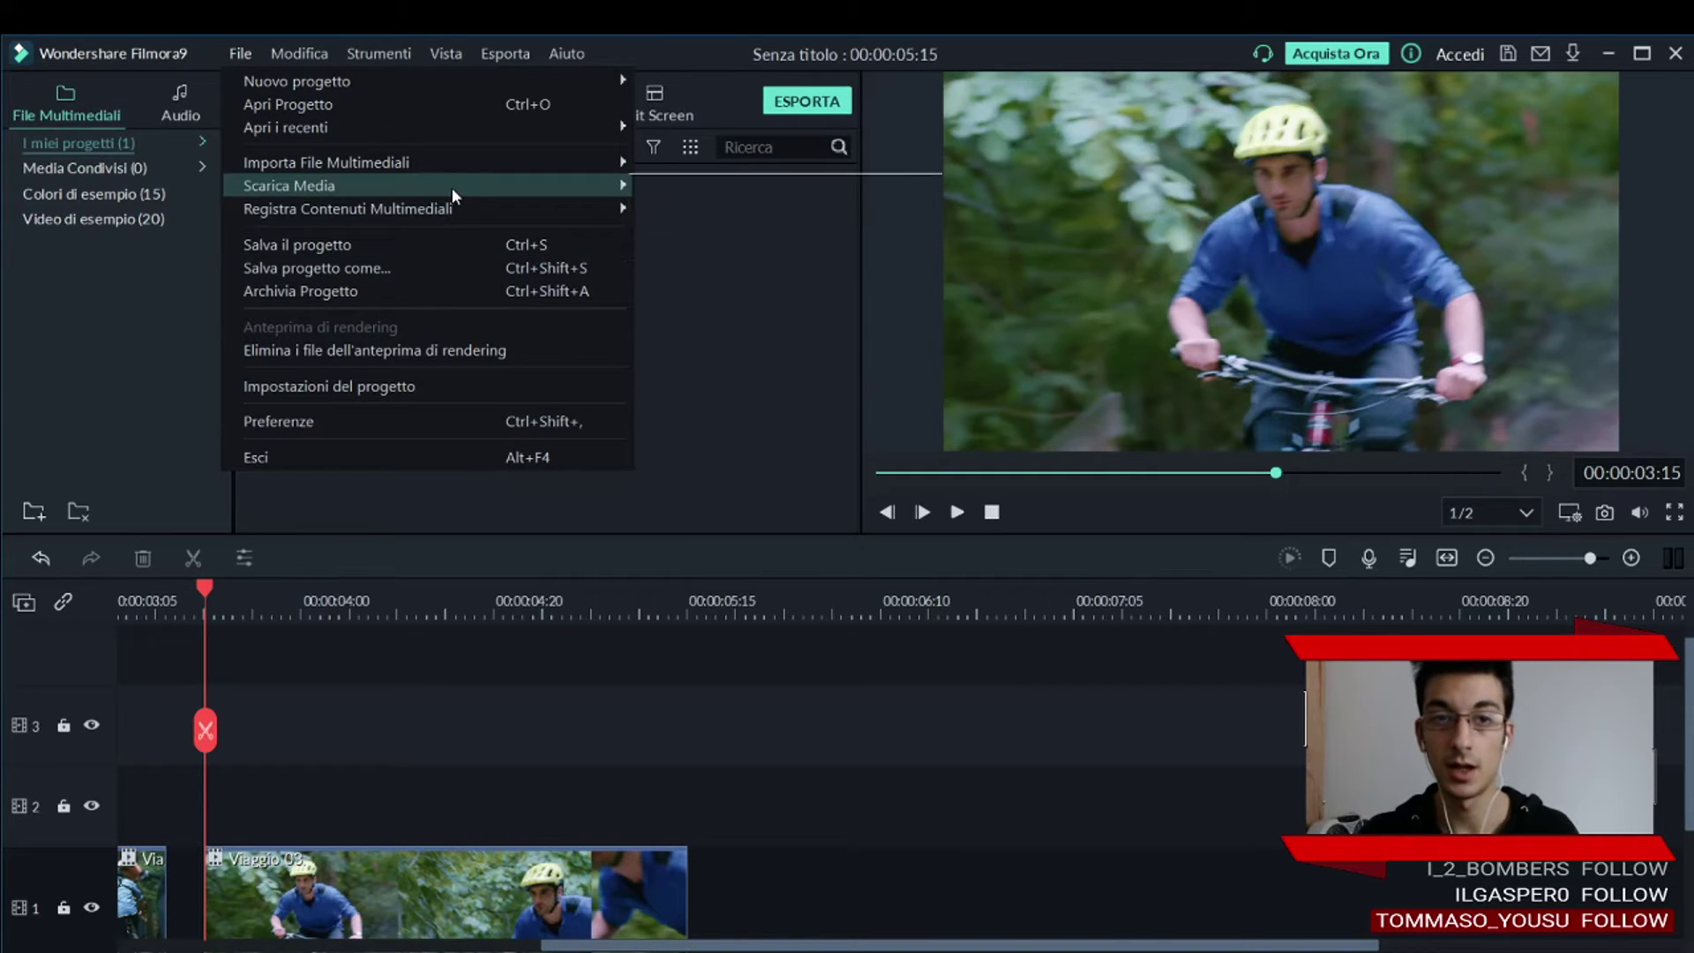
{"action": "mouse_move", "coordinate": [454, 193]}
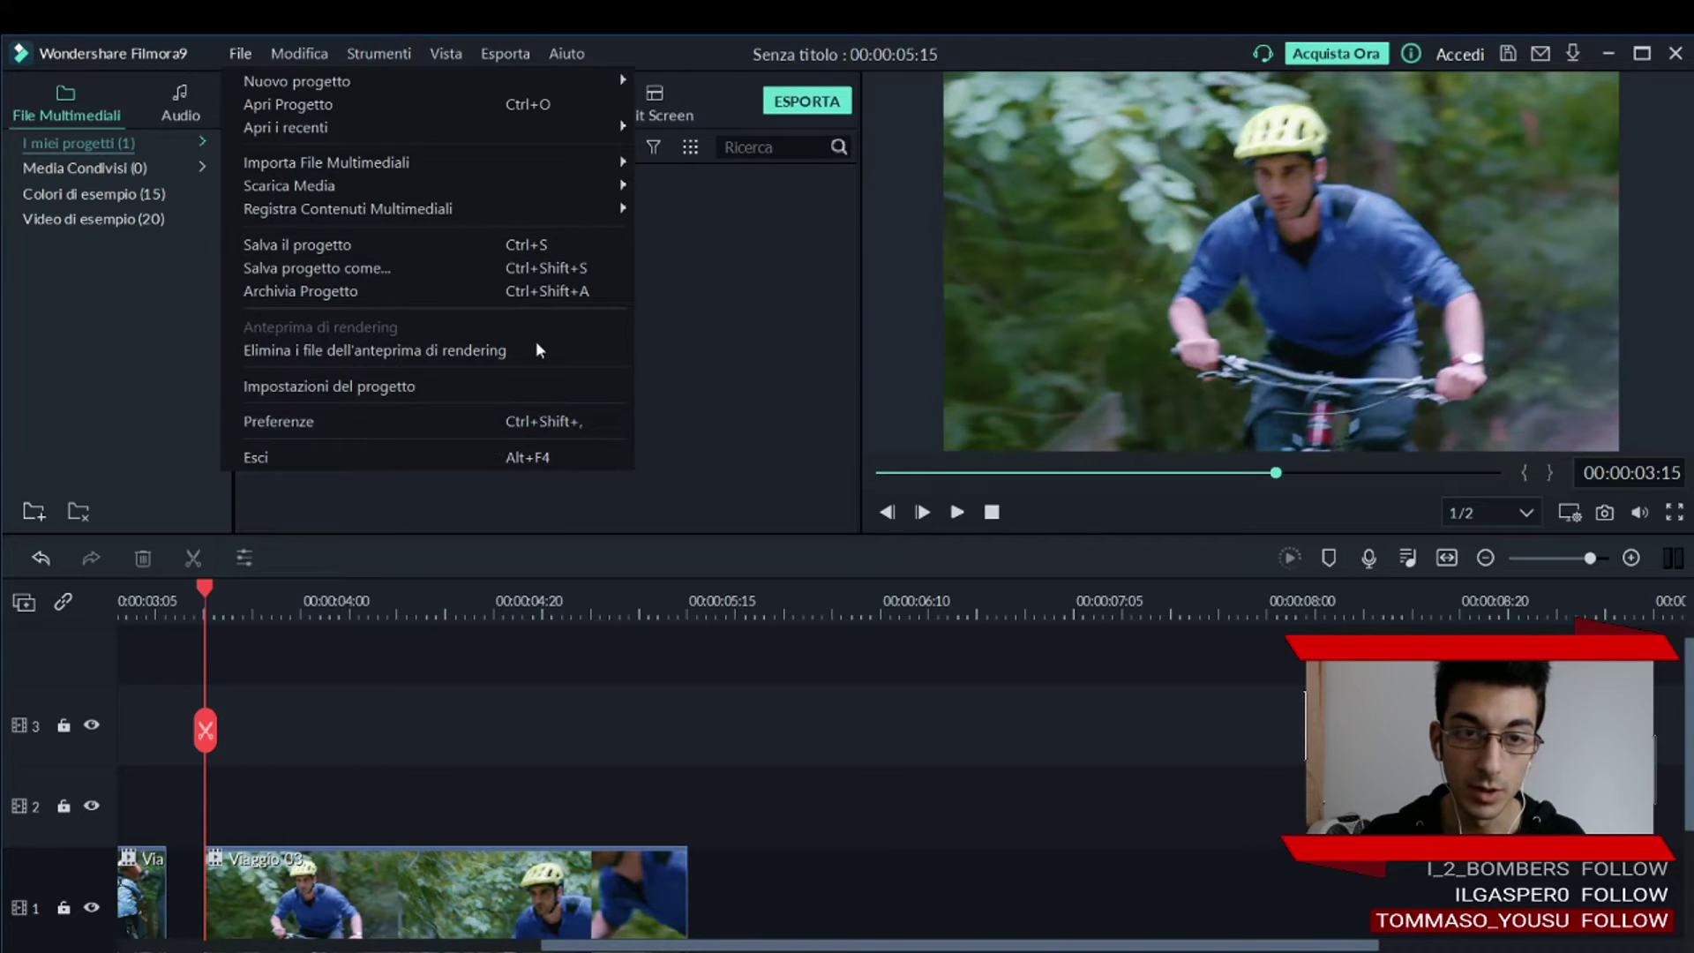
Examine the editing commands and their shortcuts with no clip selected on the timeline.
{"action": "left_click", "coordinate": [296, 55]}
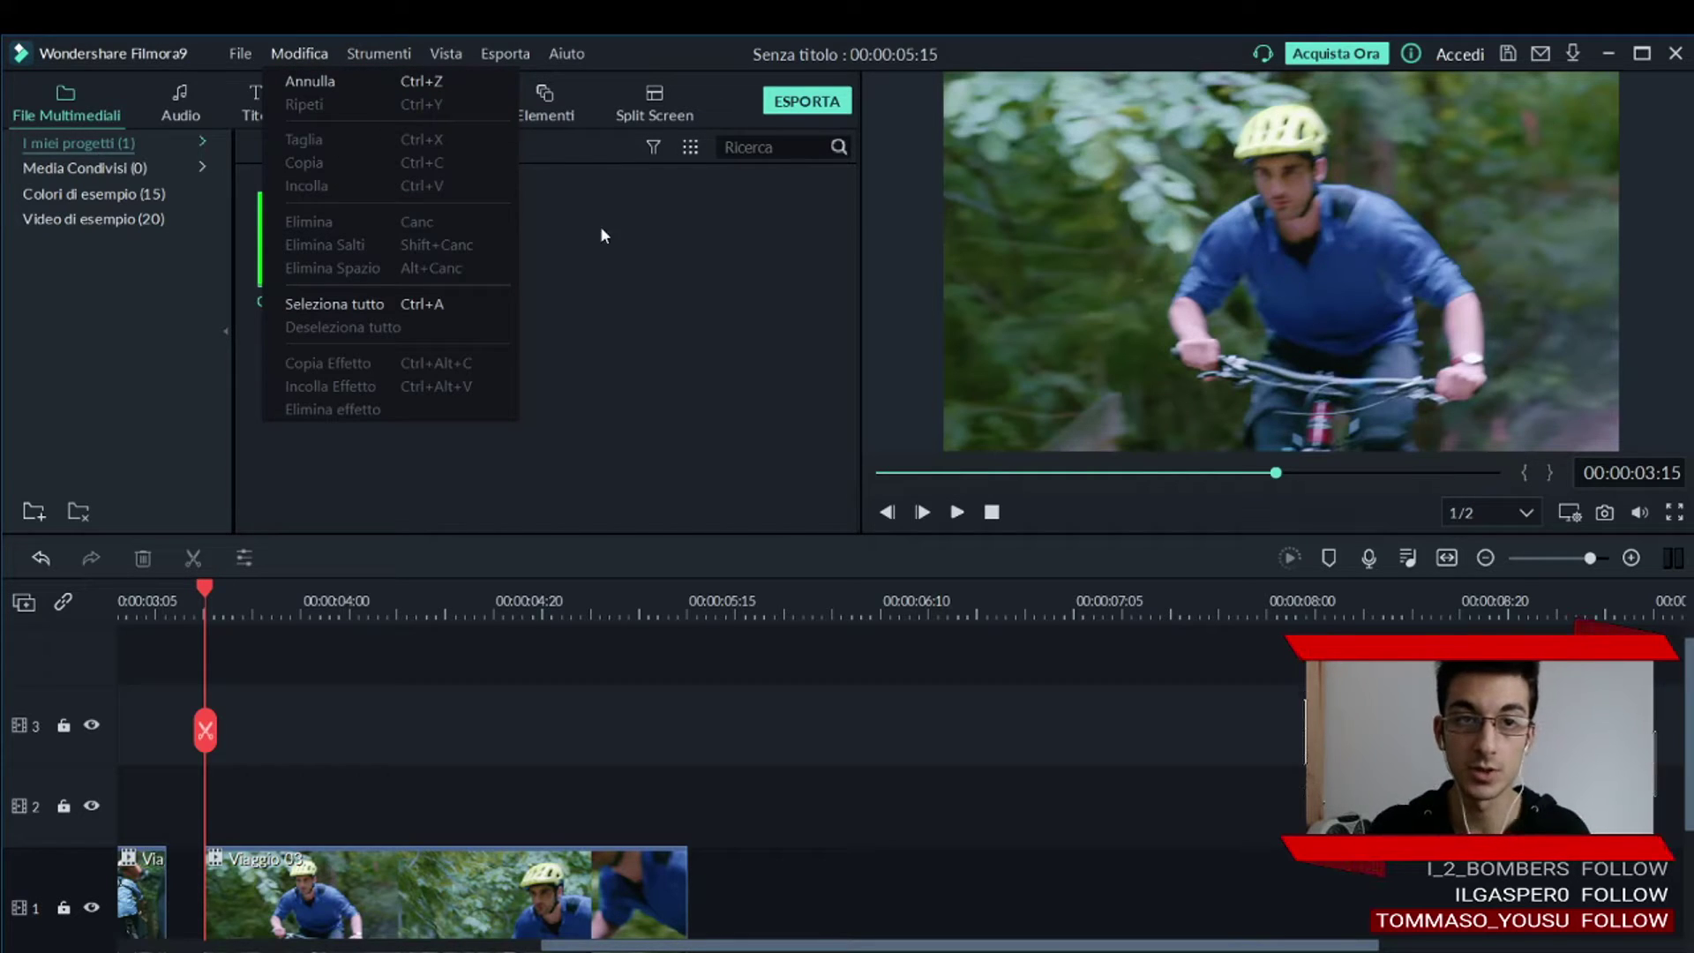
{"action": "left_click", "coordinate": [609, 276]}
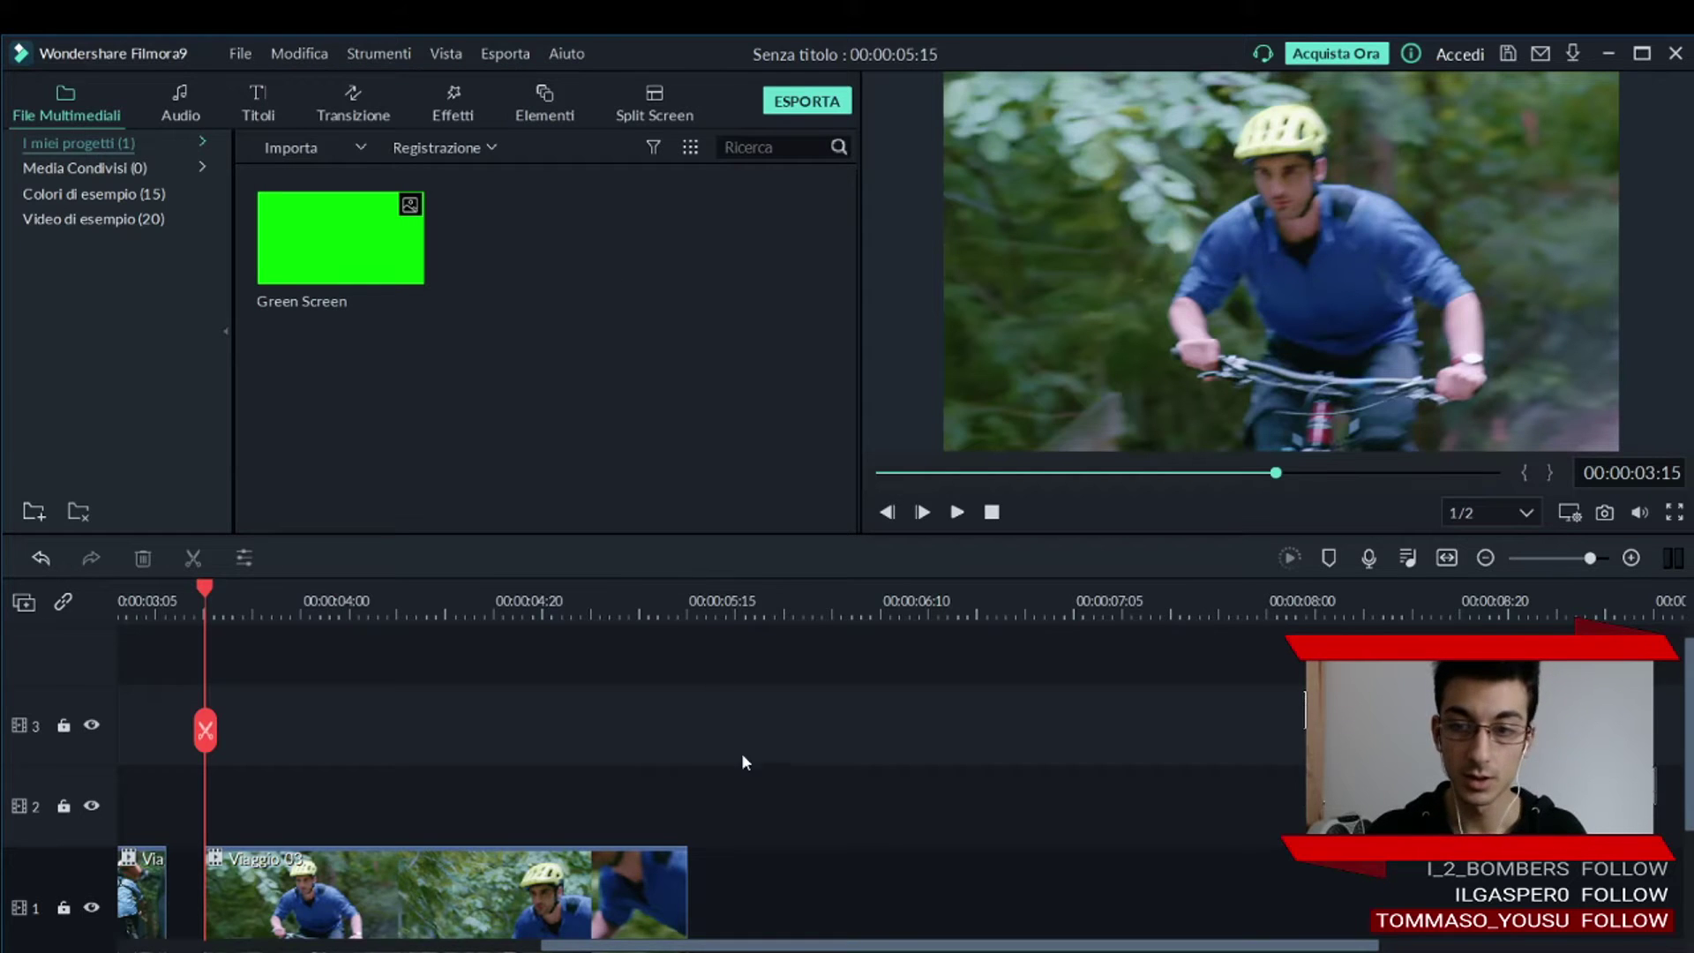
{"action": "scroll", "coordinate": [759, 738], "scroll_direction": "down", "scroll_amount": 2}
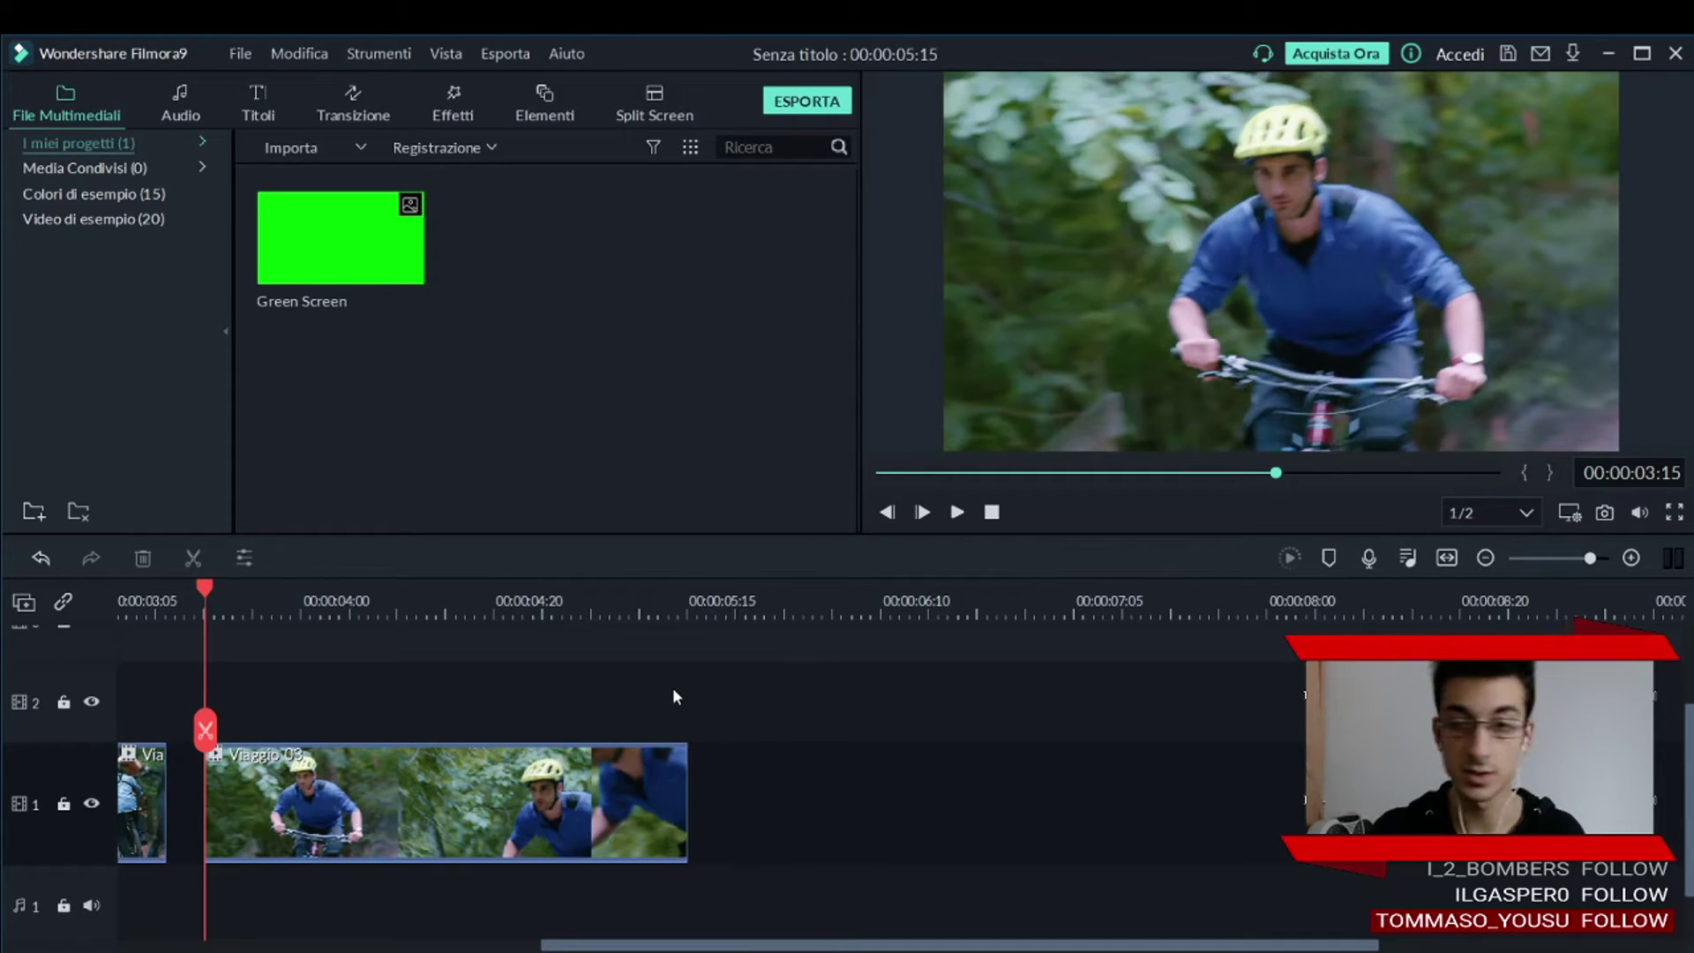
{"action": "left_click", "coordinate": [301, 57]}
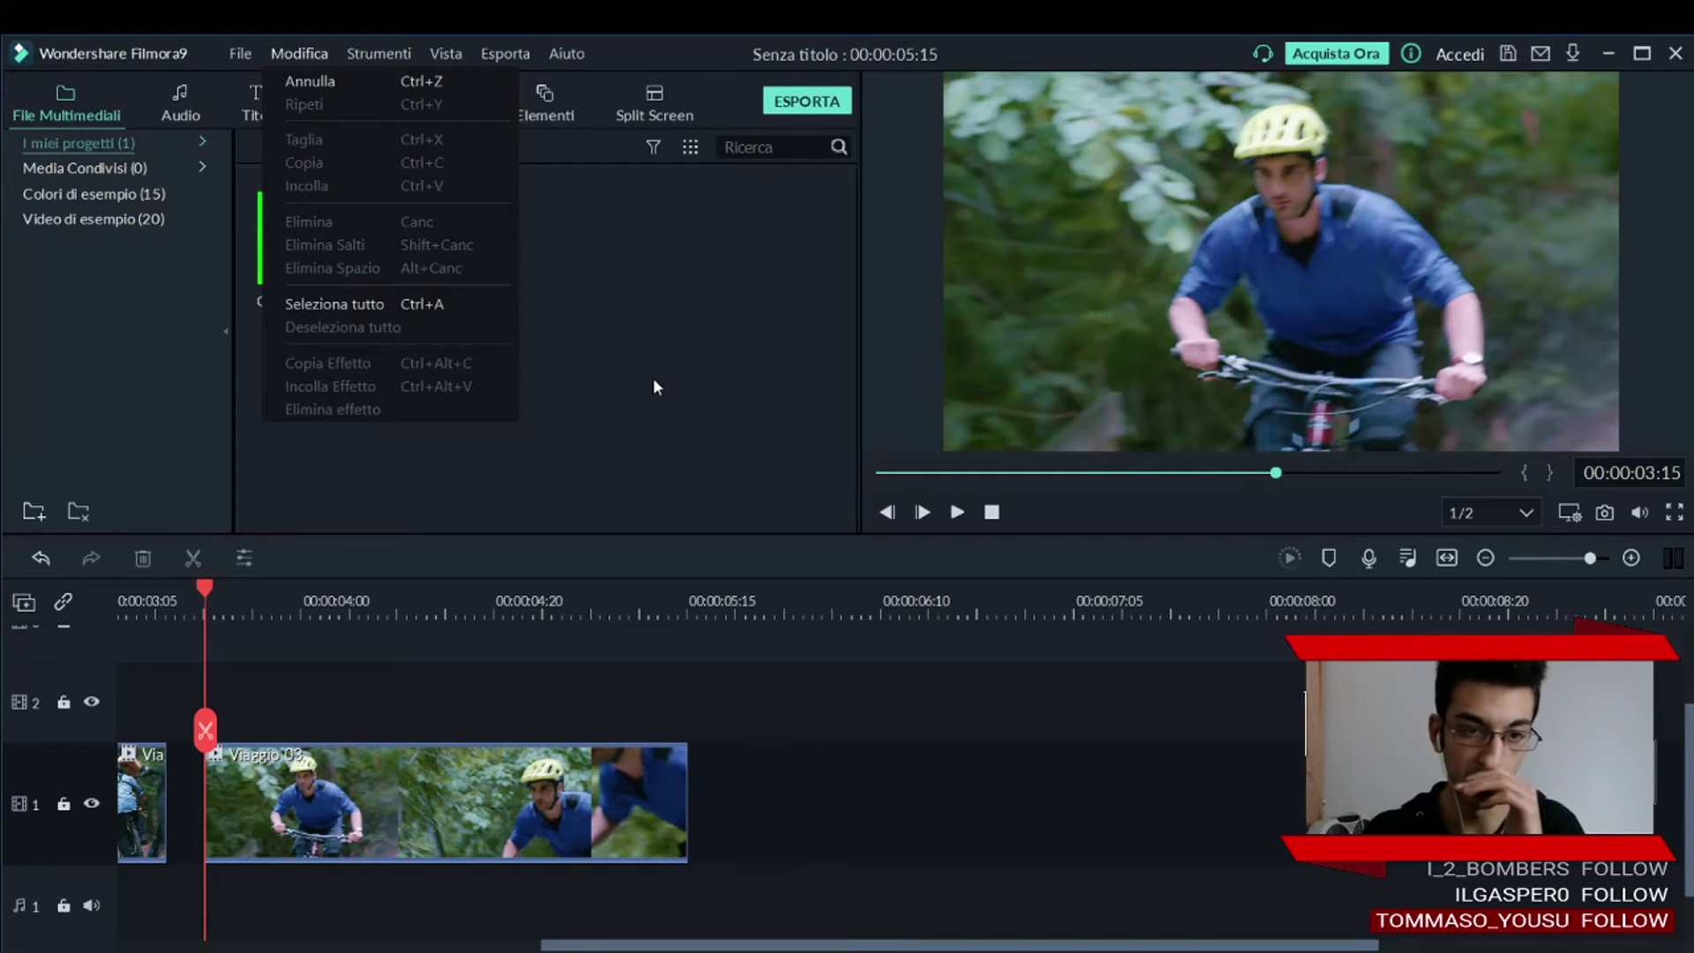
{"action": "left_click", "coordinate": [654, 380]}
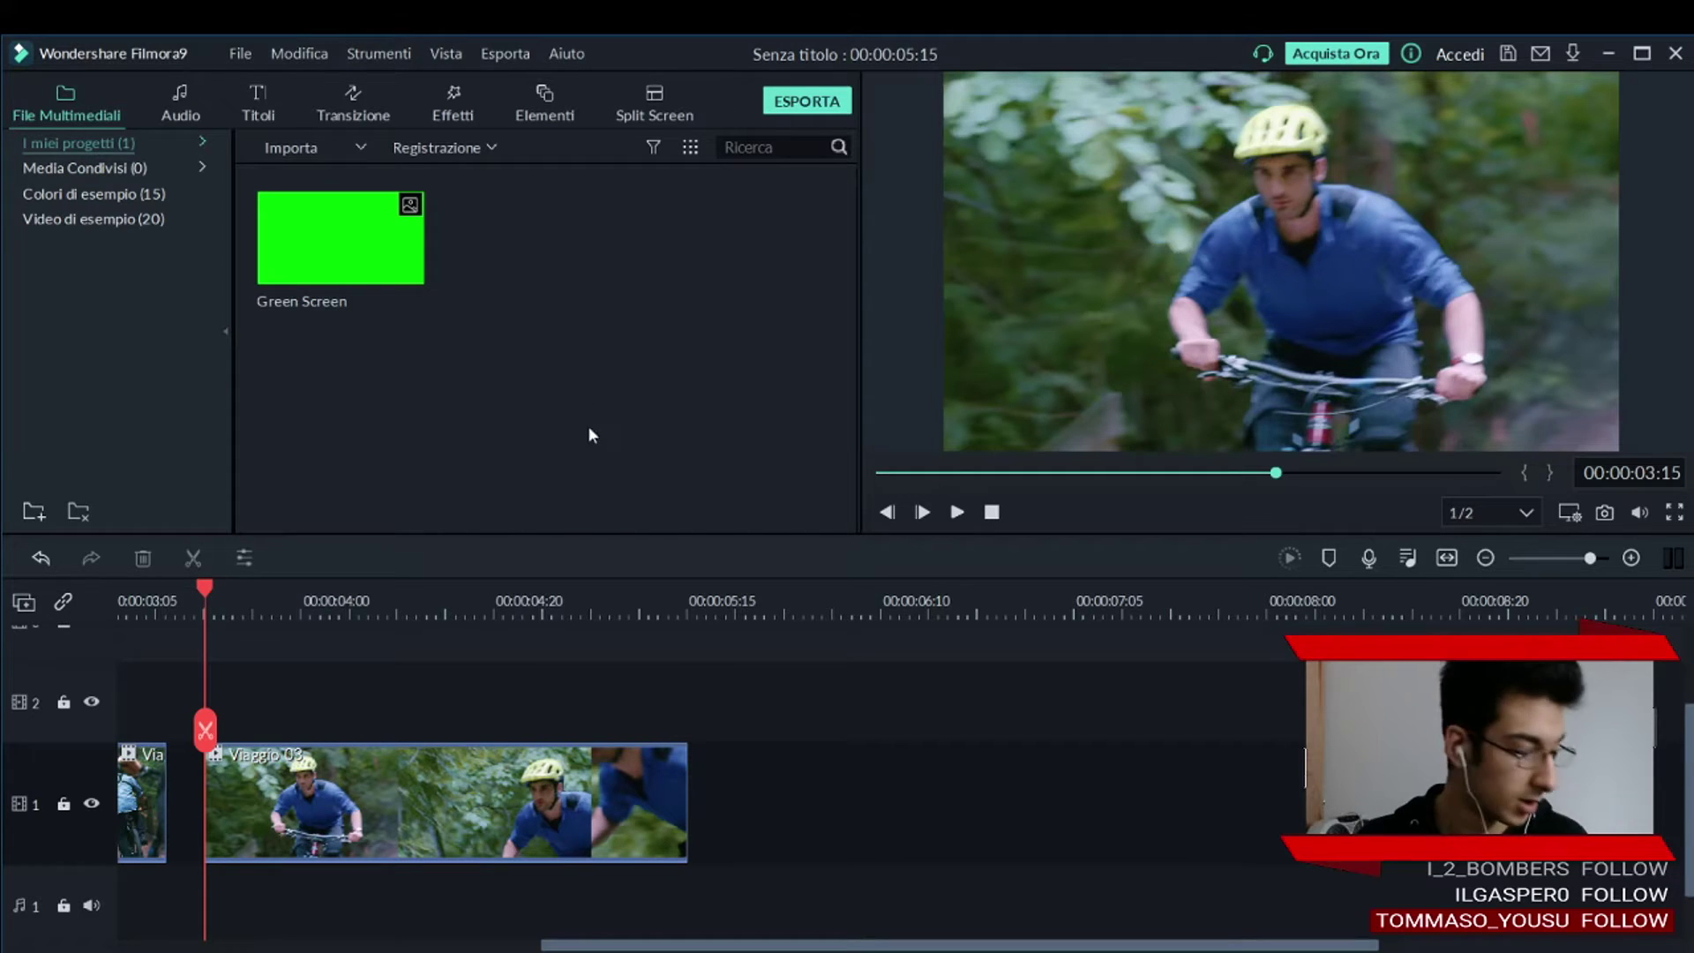
Copy the Viaggio 03 clip and paste it directly after the original at 00:00:05:15.
{"action": "left_click", "coordinate": [430, 763]}
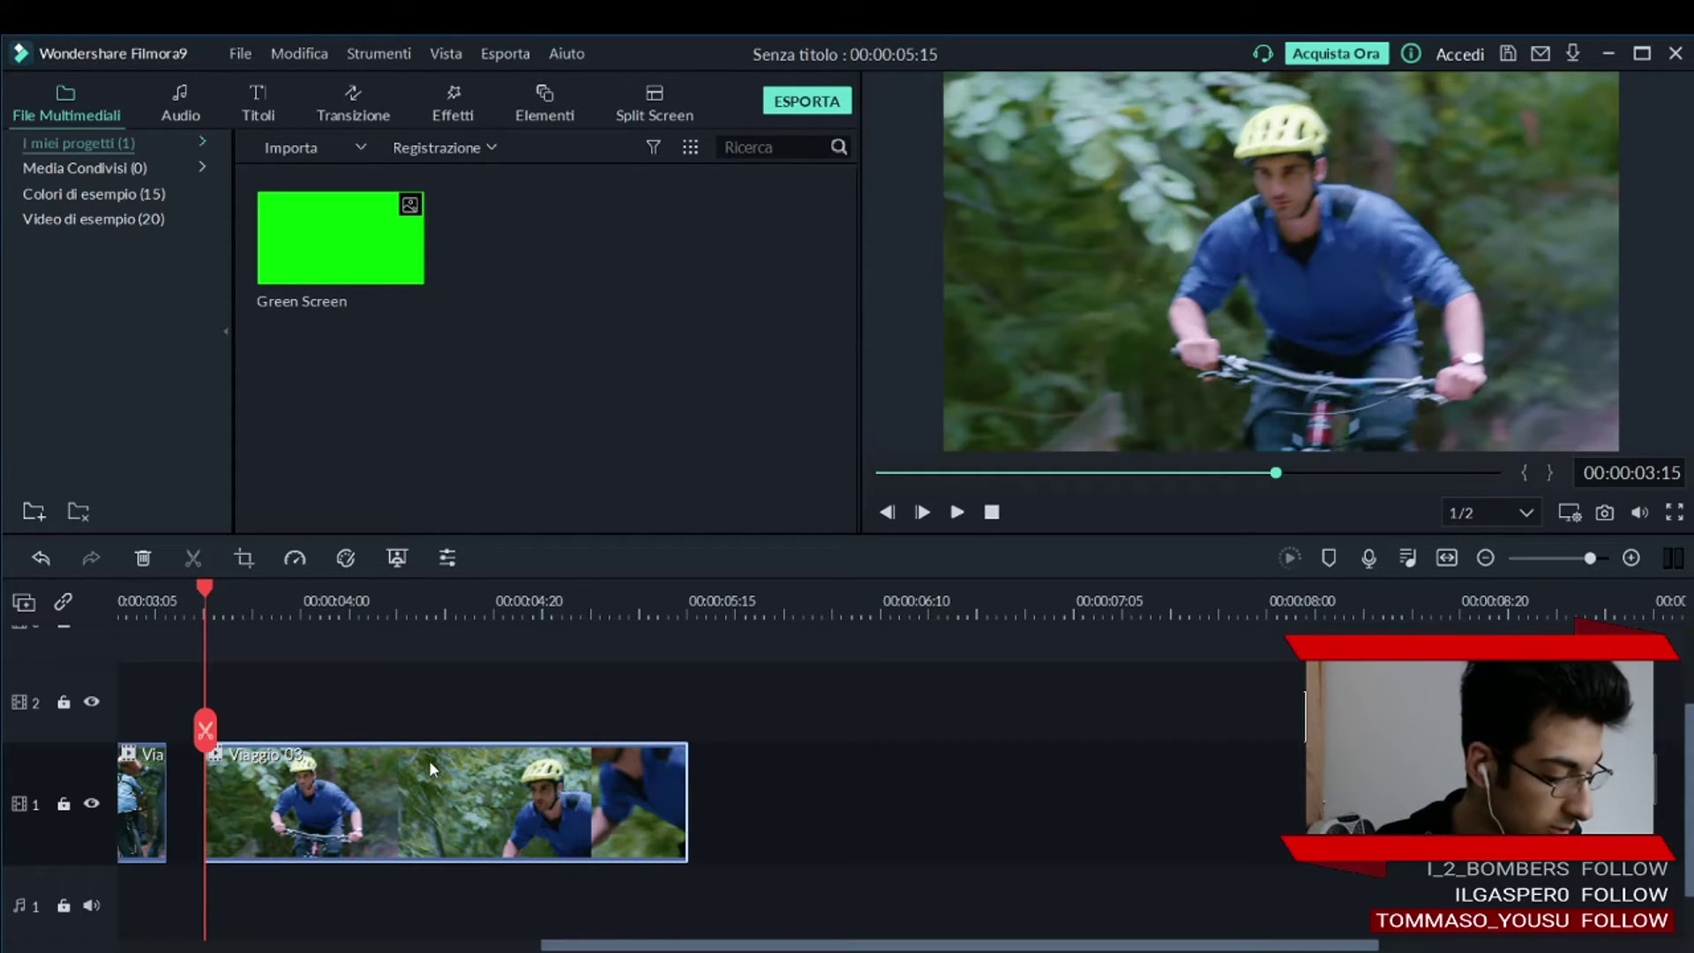
{"action": "left_click", "coordinate": [304, 55]}
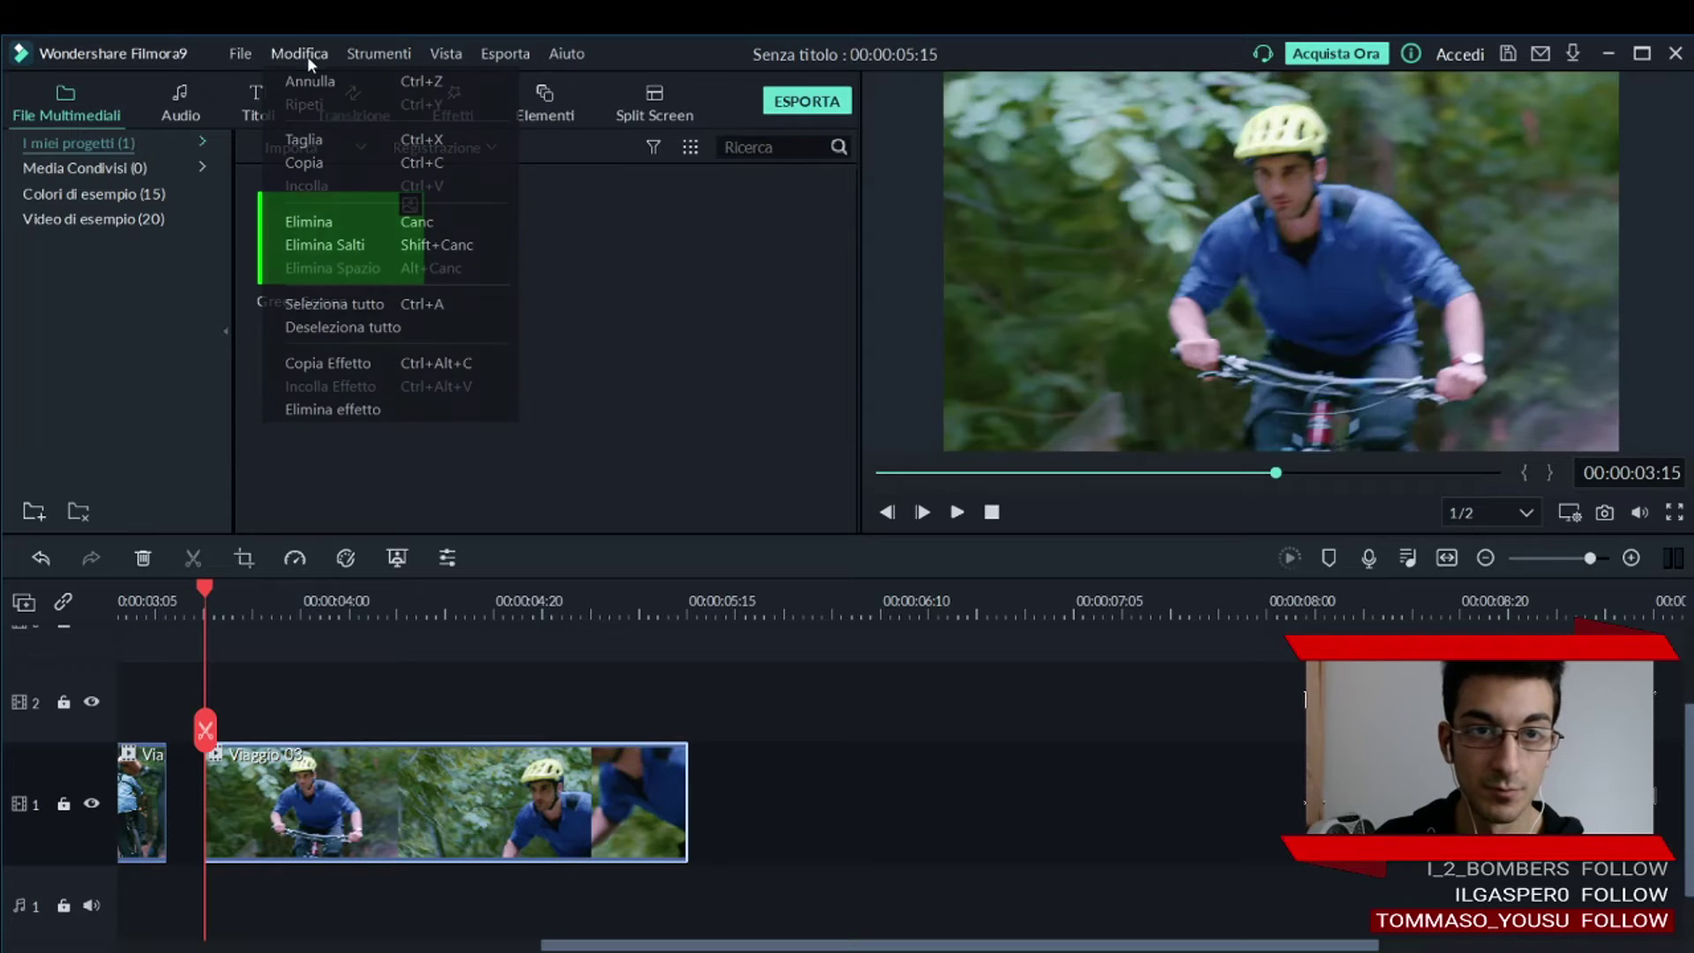
{"action": "left_click", "coordinate": [453, 162]}
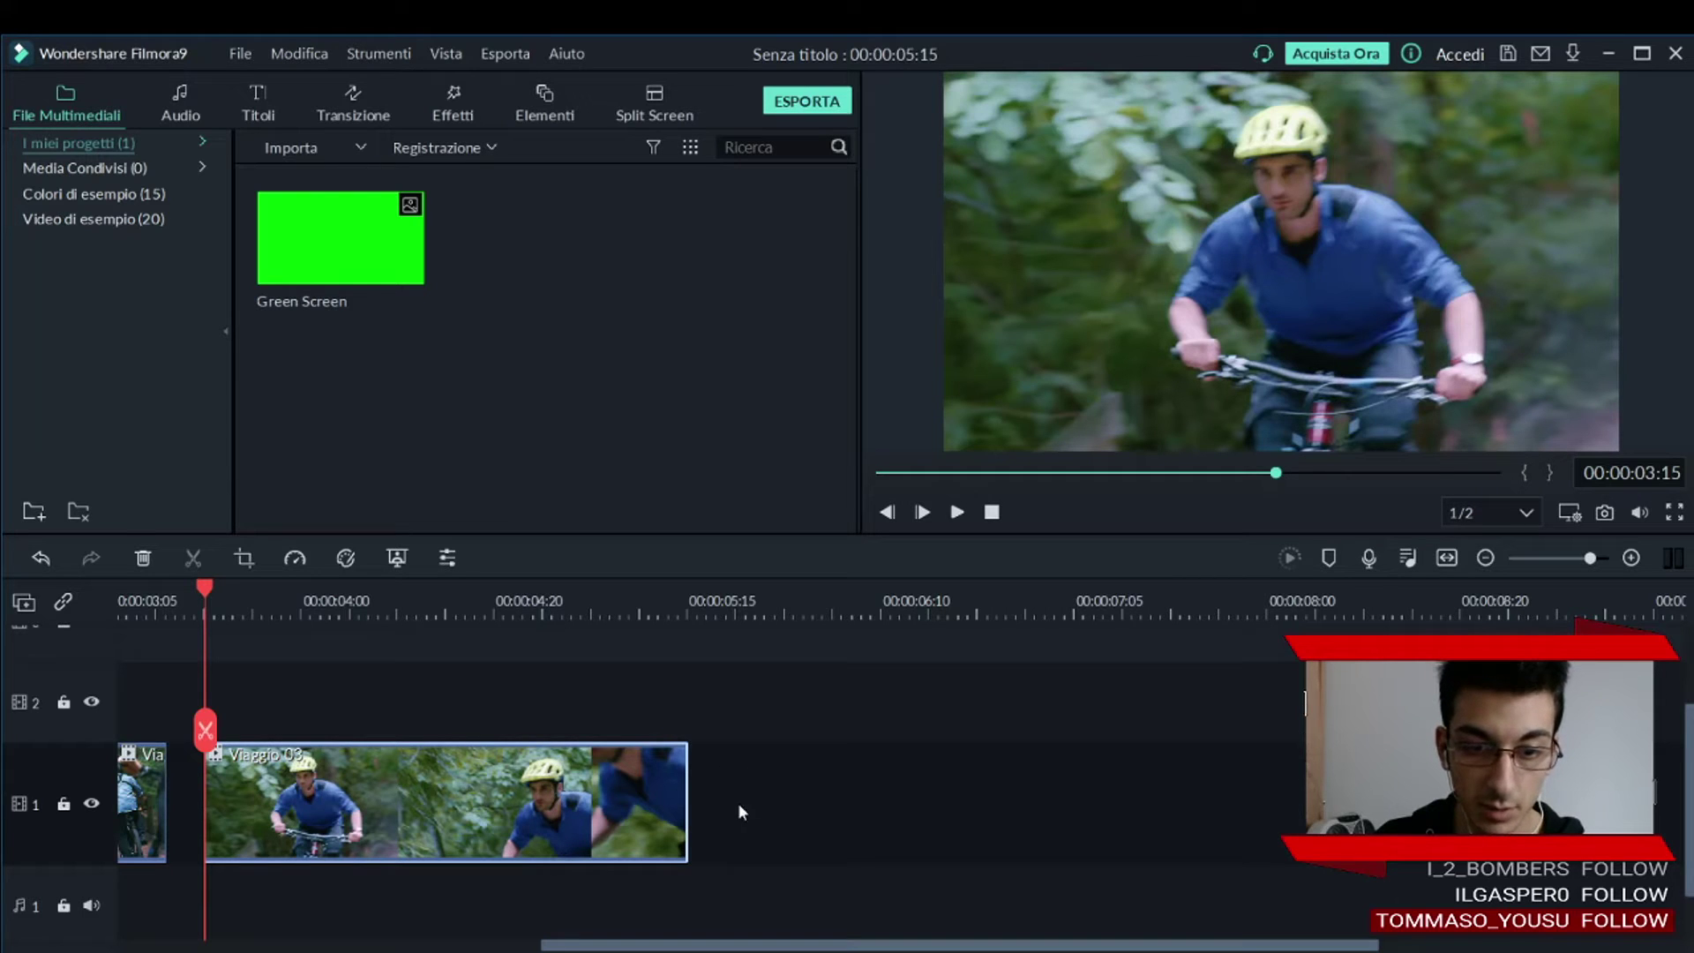
{"action": "left_click", "coordinate": [687, 600]}
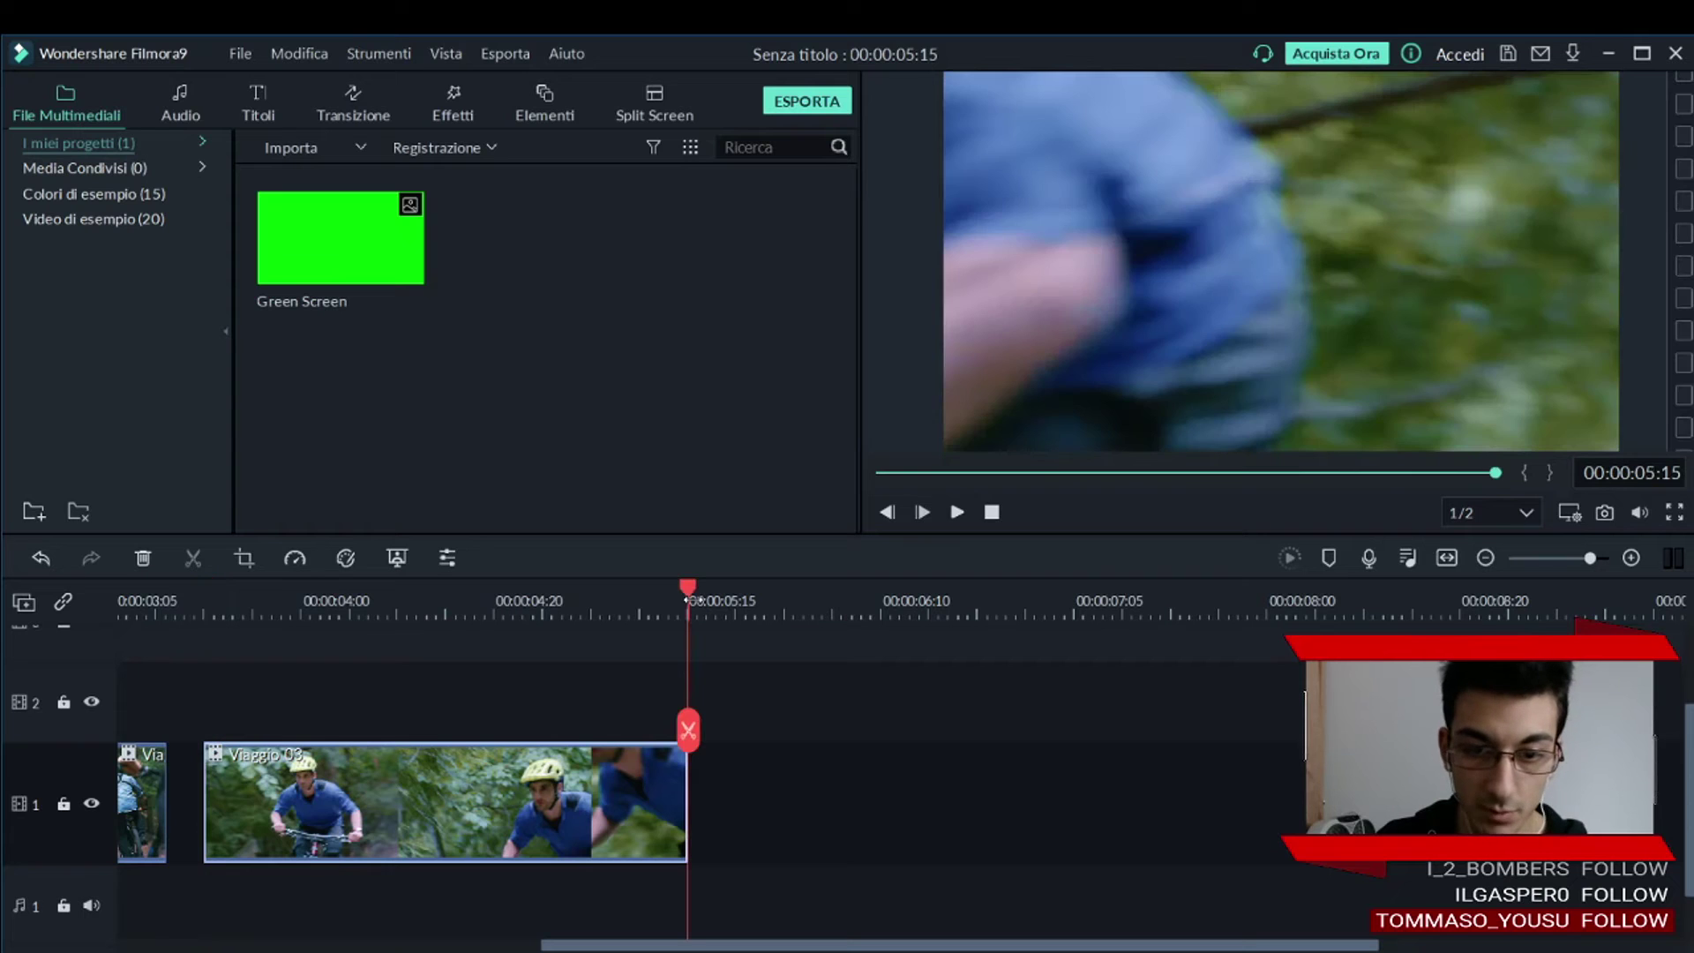
{"action": "key", "text": "ctrl+v"}
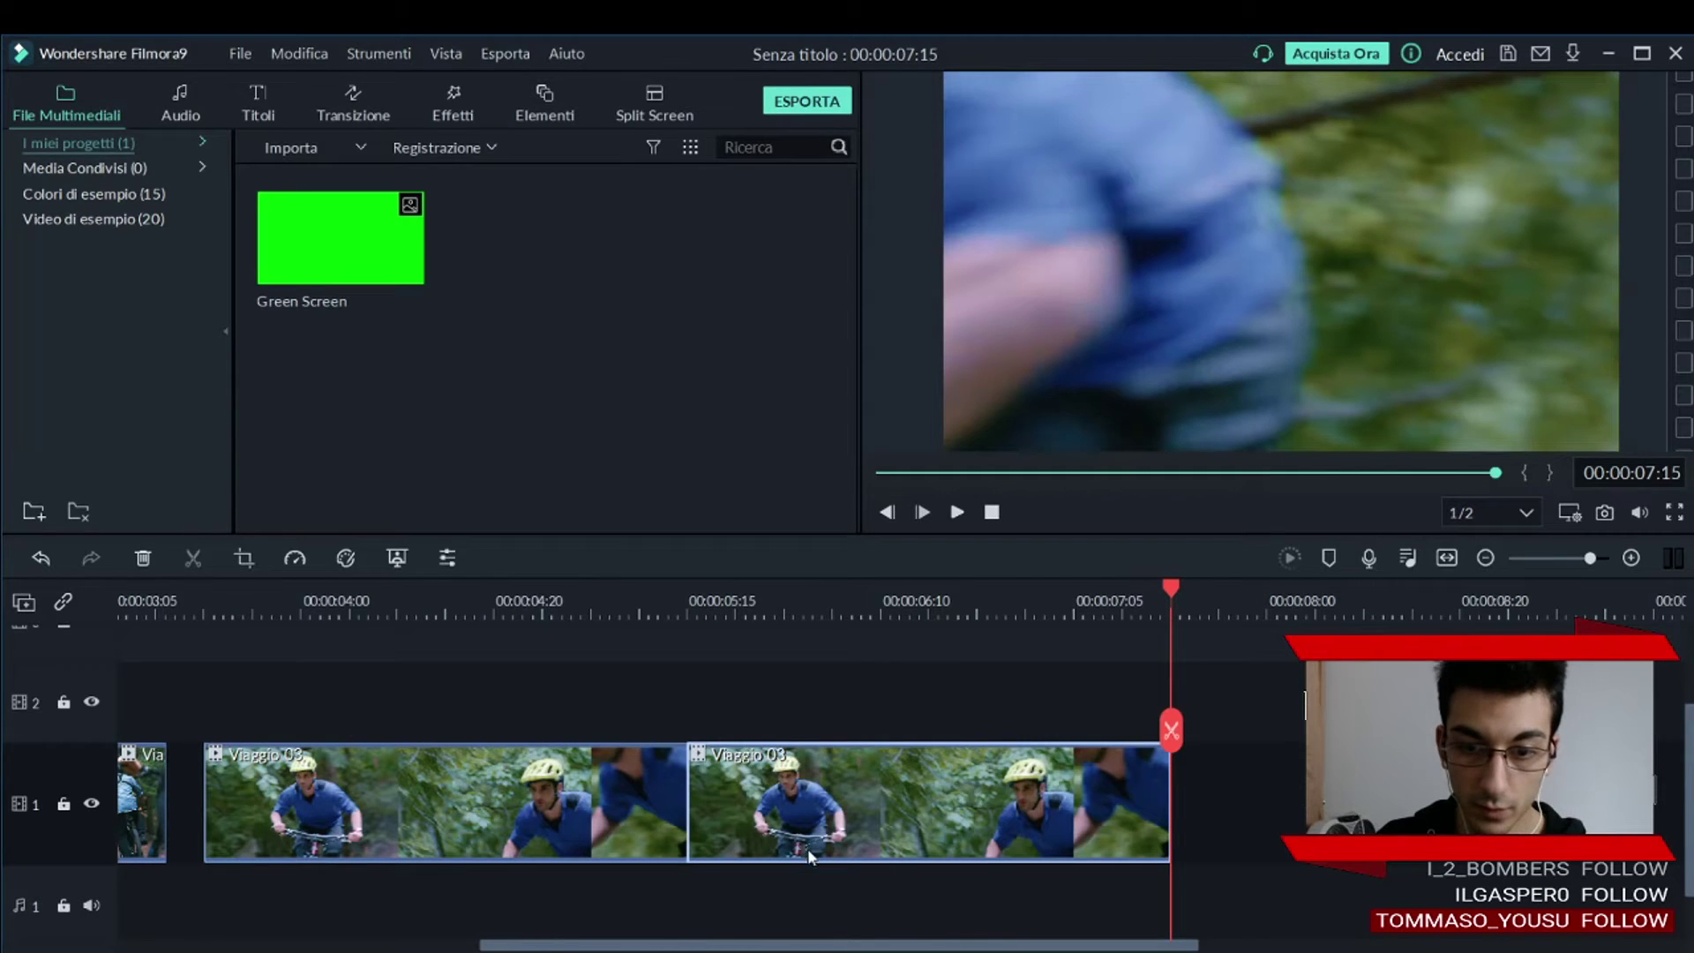
Move the playhead to 00:00:05:18 and delete the pasted Viaggio 03 copy.
{"action": "left_click", "coordinate": [715, 603]}
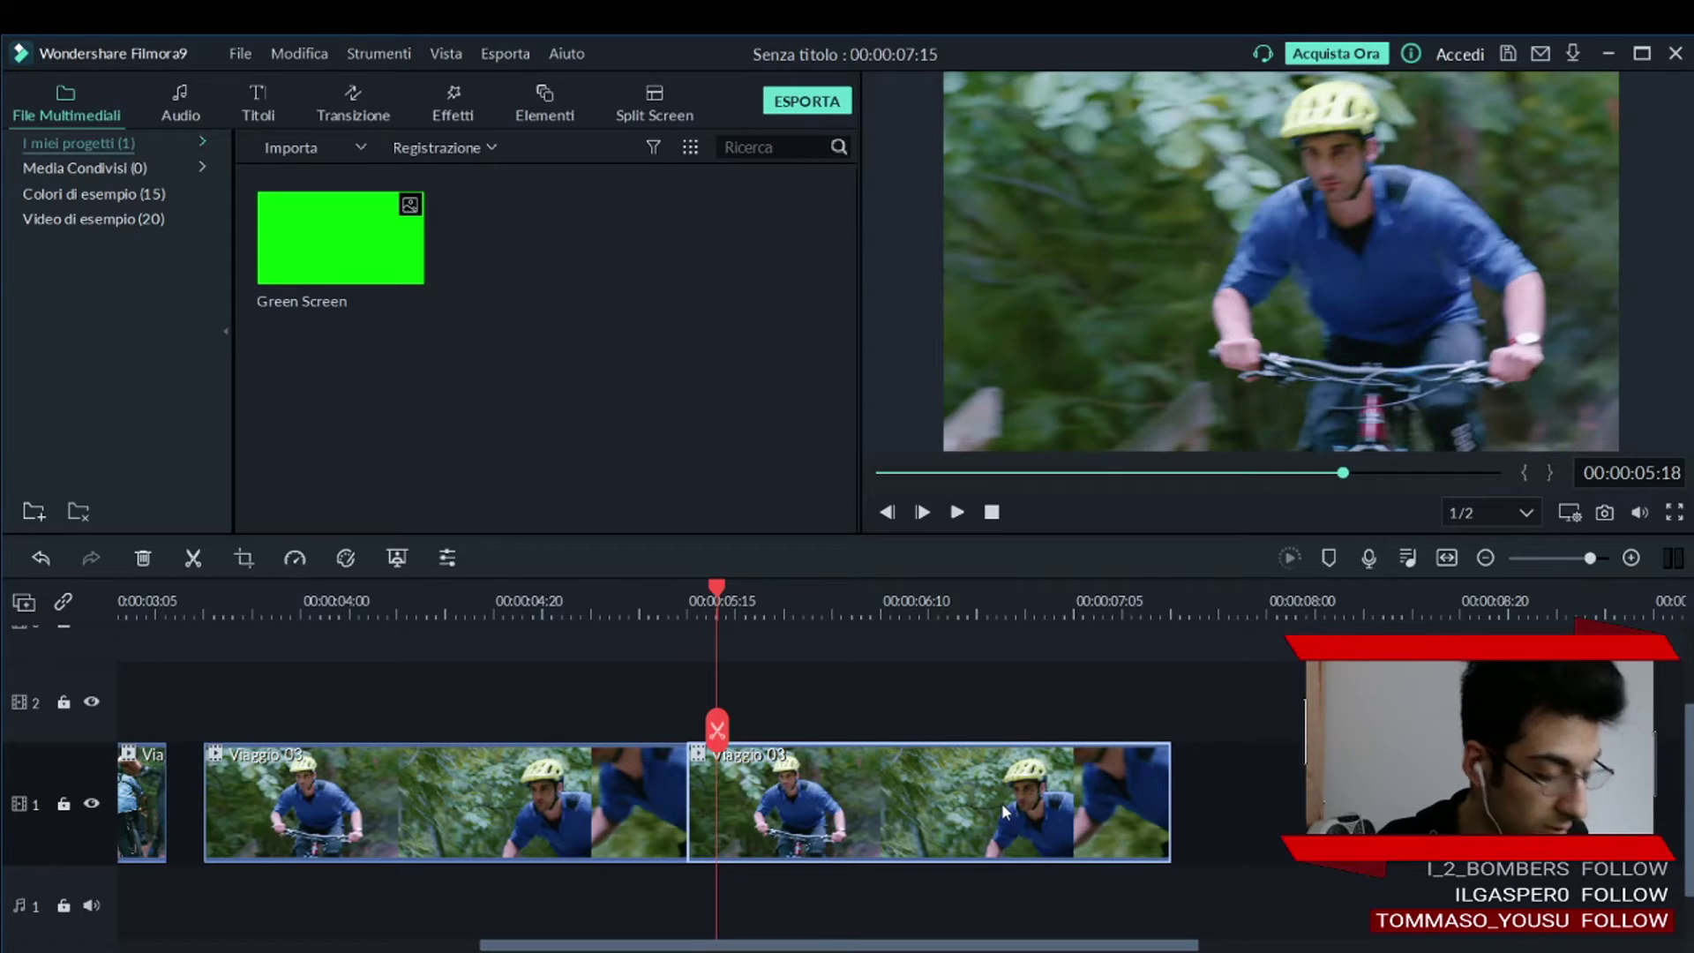
{"action": "key", "text": "Delete"}
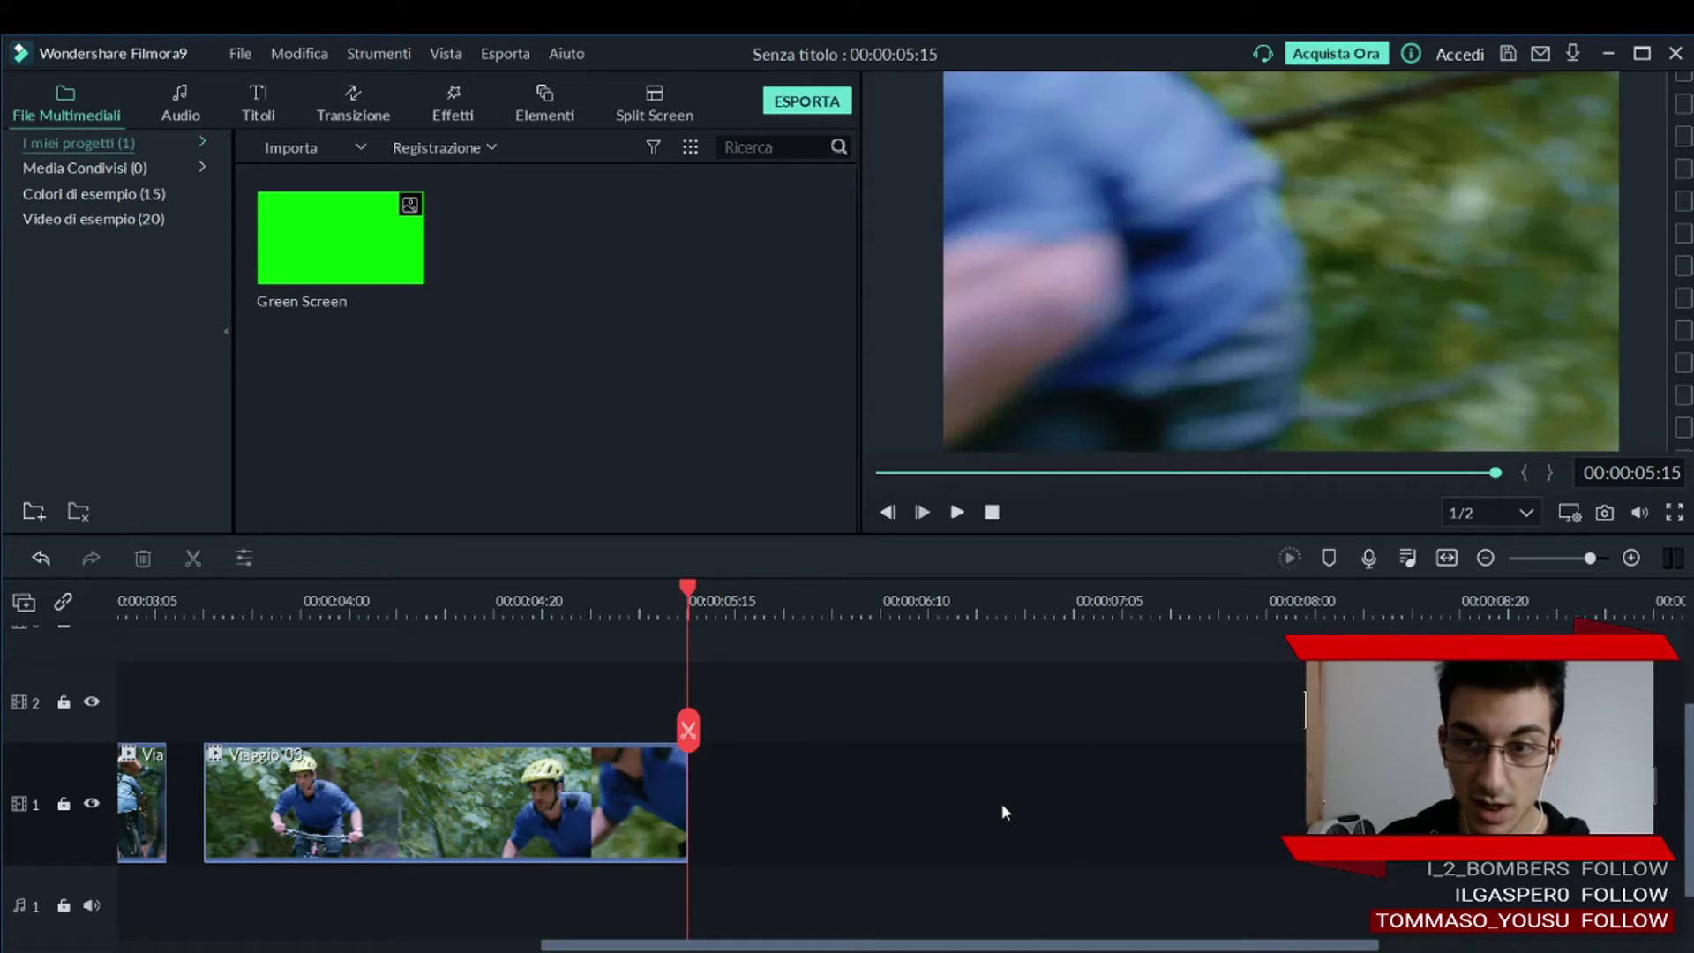
Paste three copies of Viaggio 03 one after another behind the original clip.
{"action": "key", "text": "ctrl+z"}
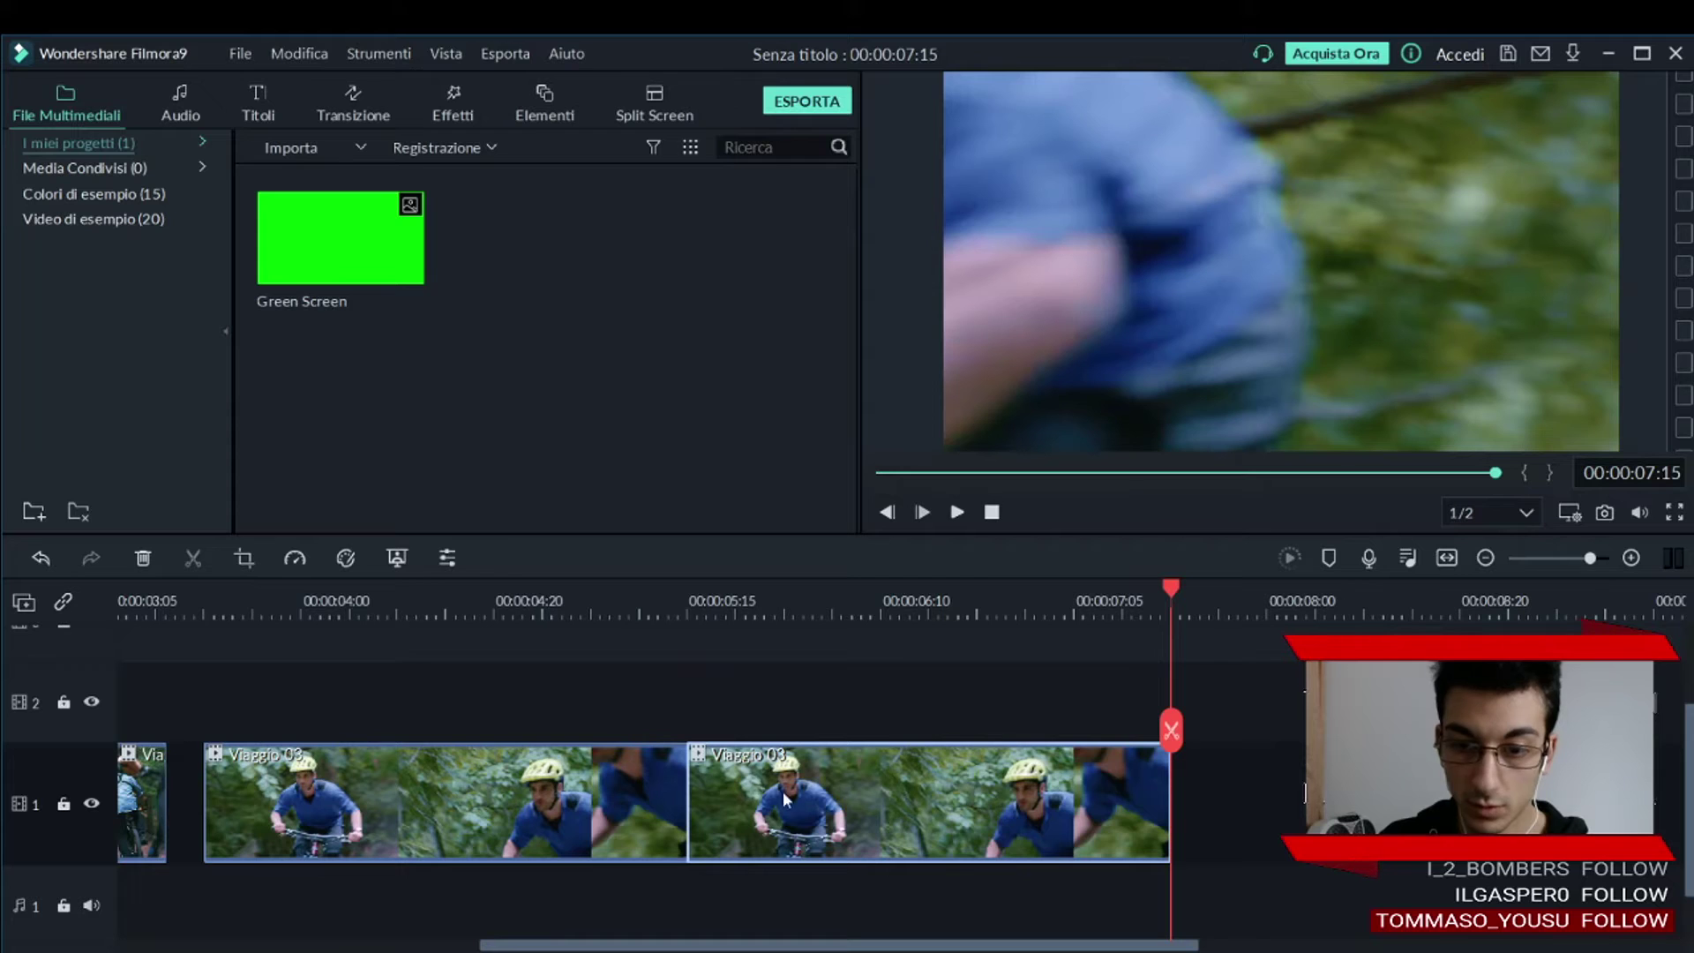
{"action": "key", "text": "ctrl+v"}
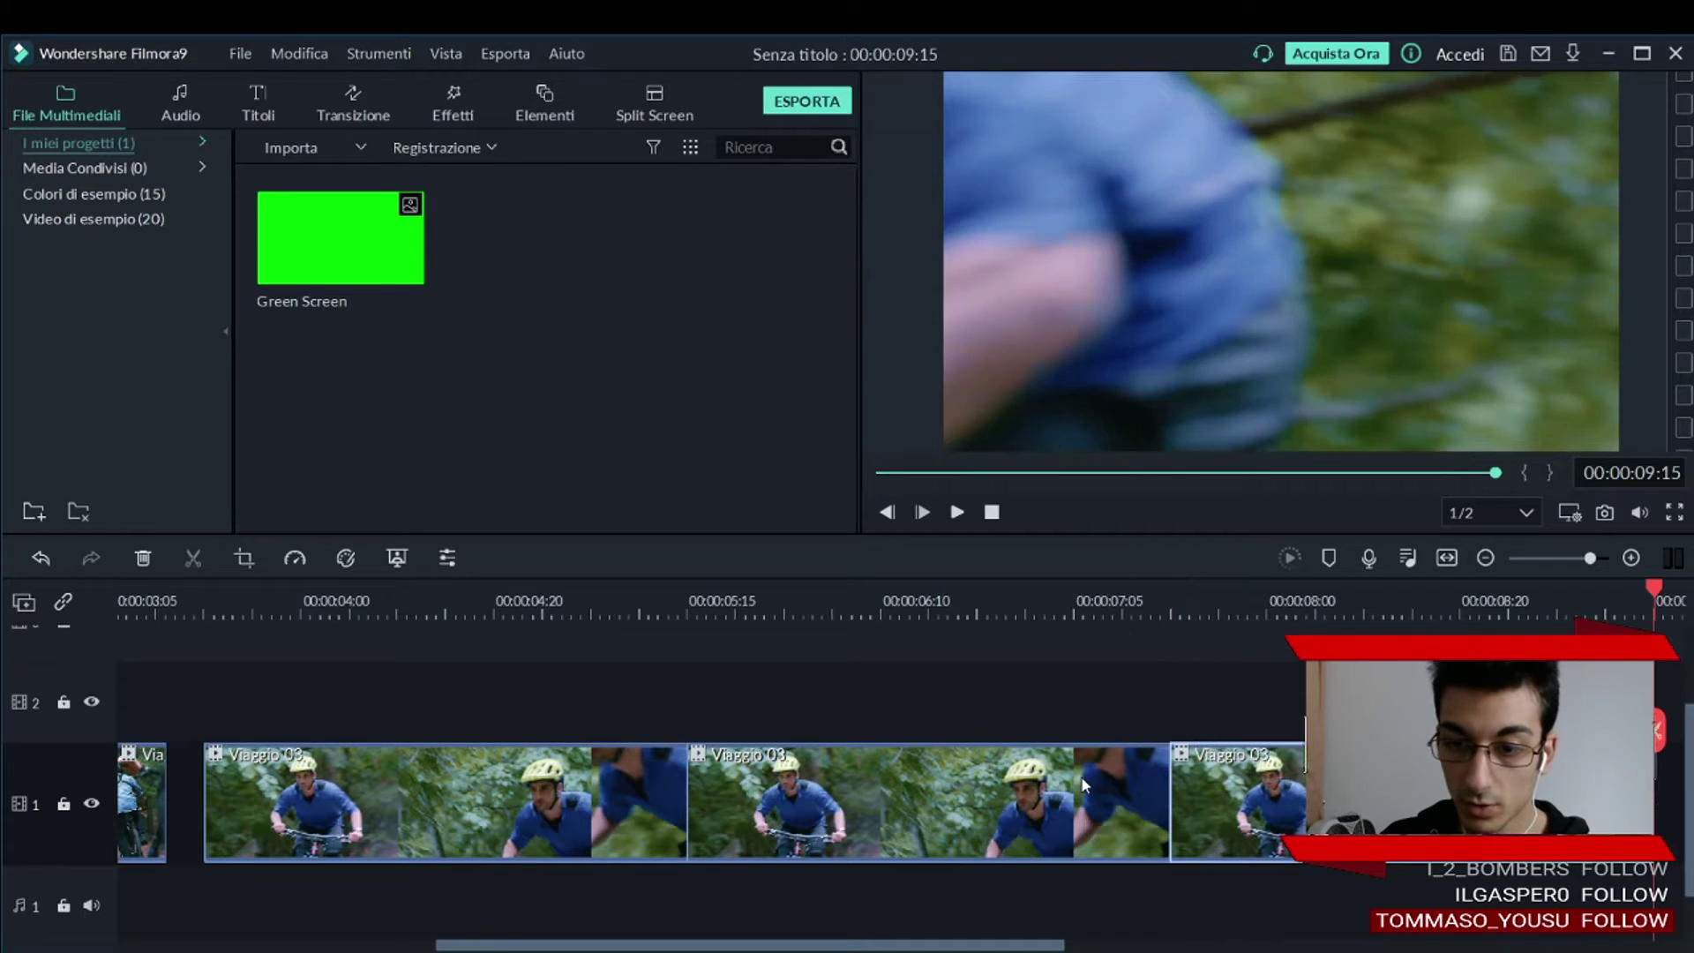
{"action": "key", "text": "ctrl+v"}
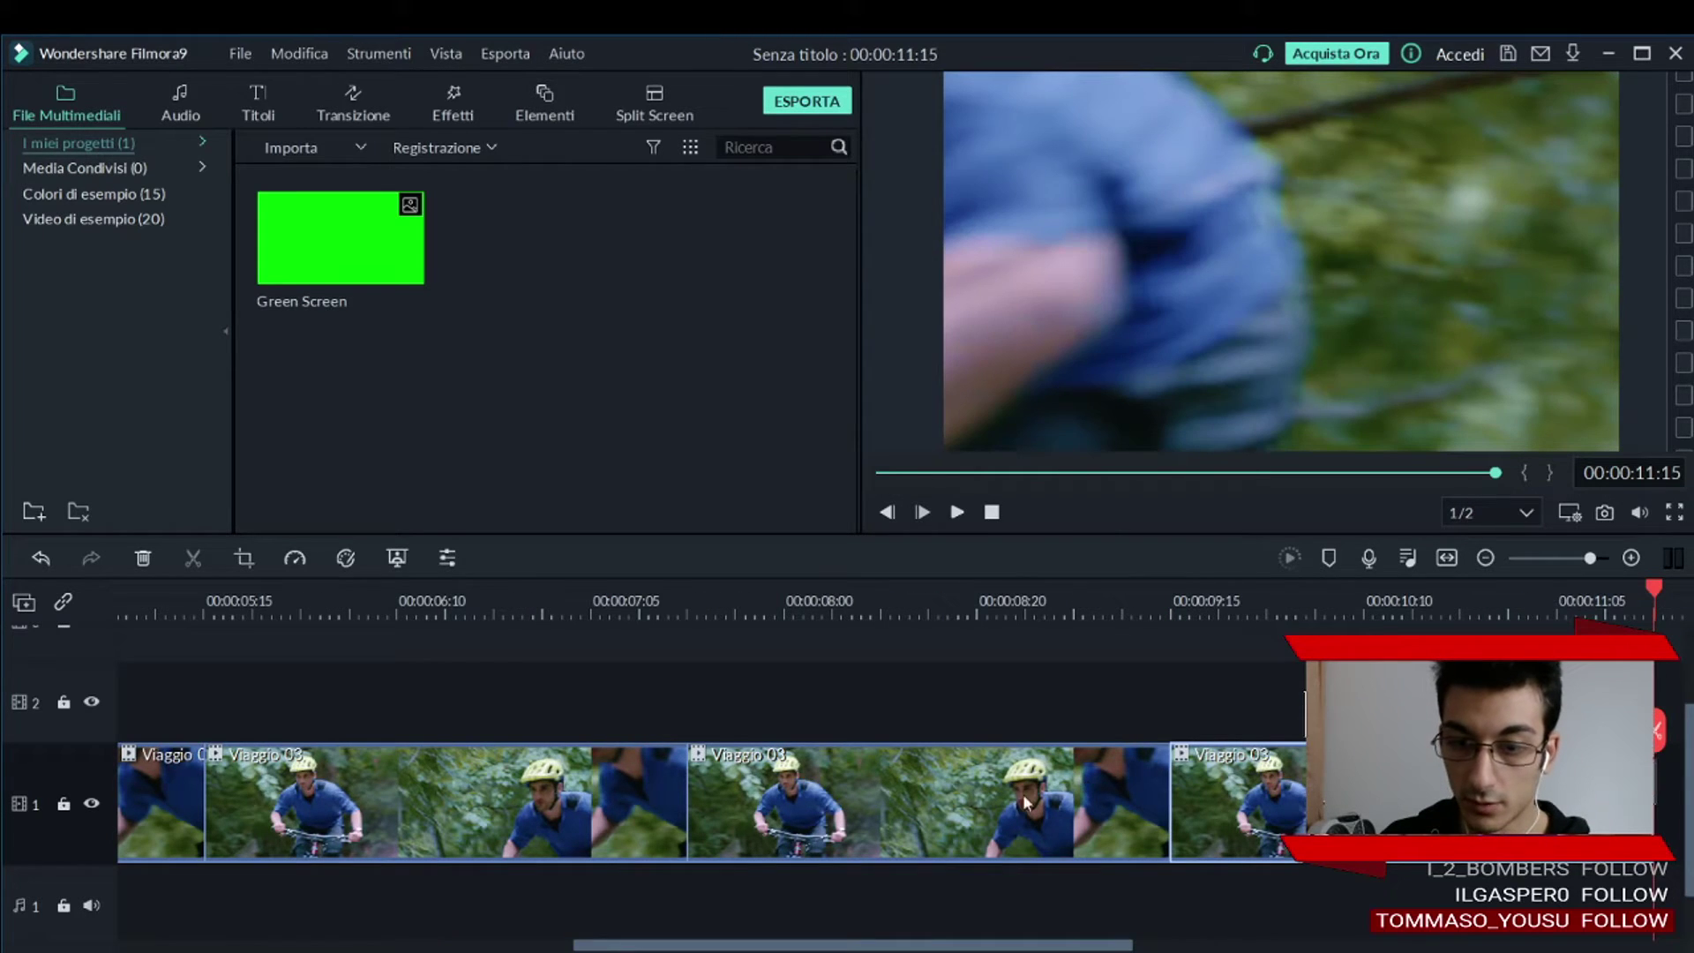
Undo the three Viaggio 03 pastes one by one.
{"action": "left_click", "coordinate": [293, 51]}
{"action": "left_click", "coordinate": [293, 51]}
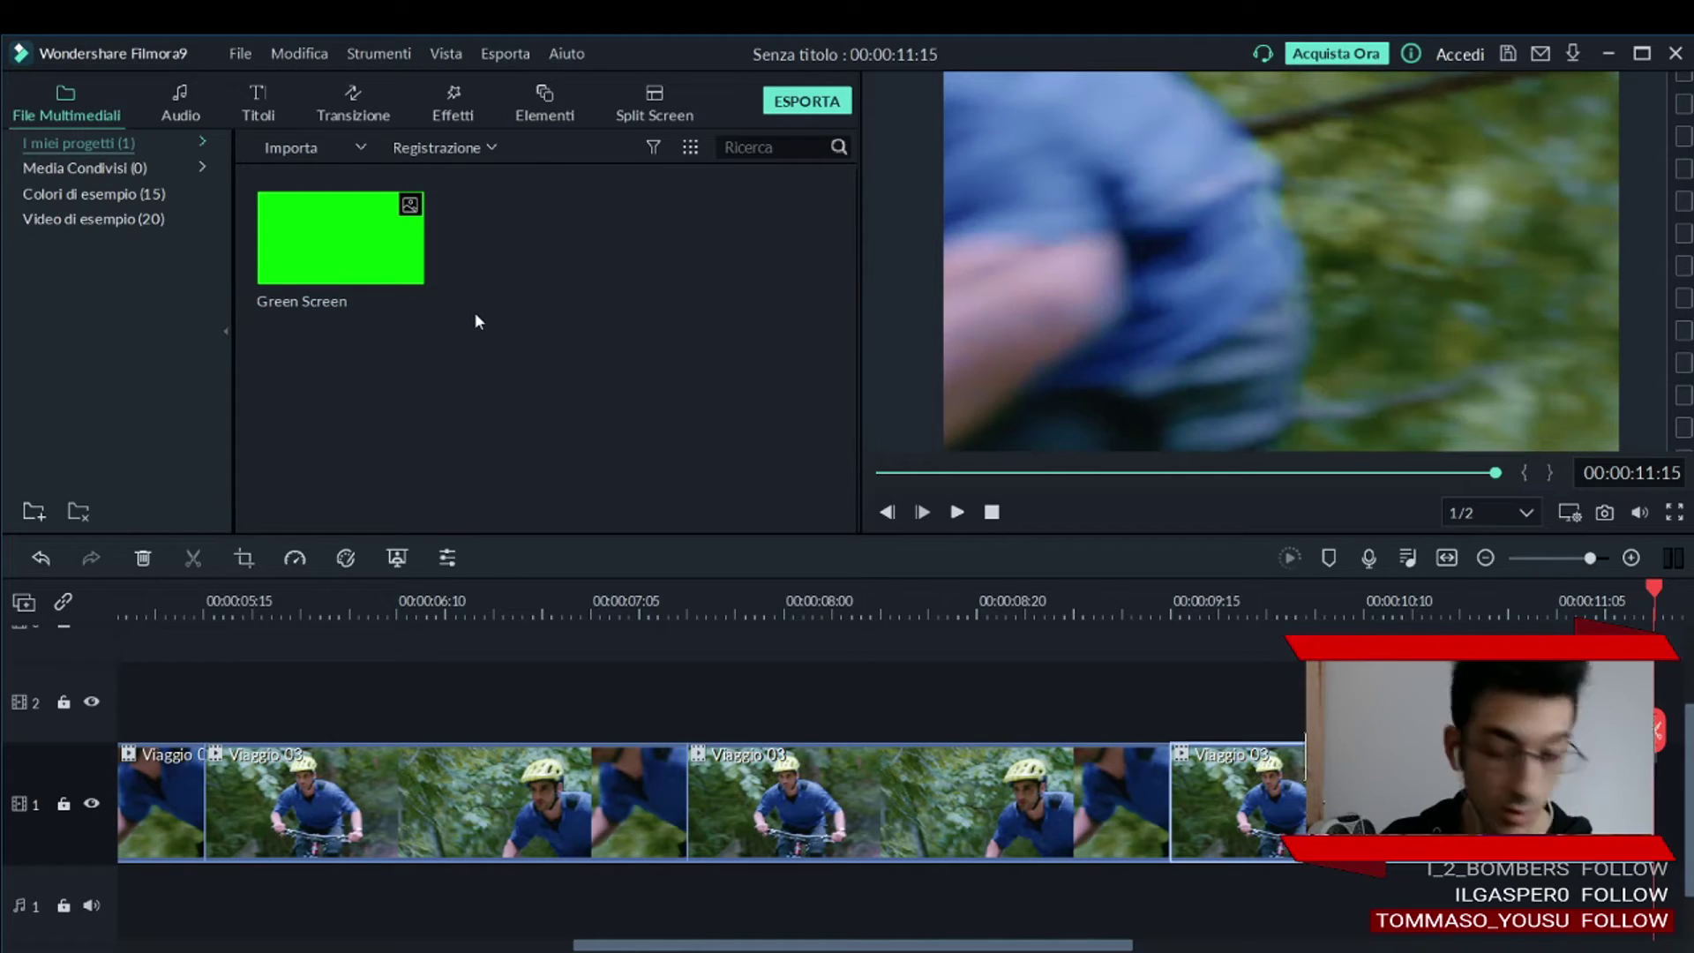
{"action": "left_click", "coordinate": [320, 52]}
{"action": "left_click", "coordinate": [320, 51]}
{"action": "key", "text": "ctrl+z"}
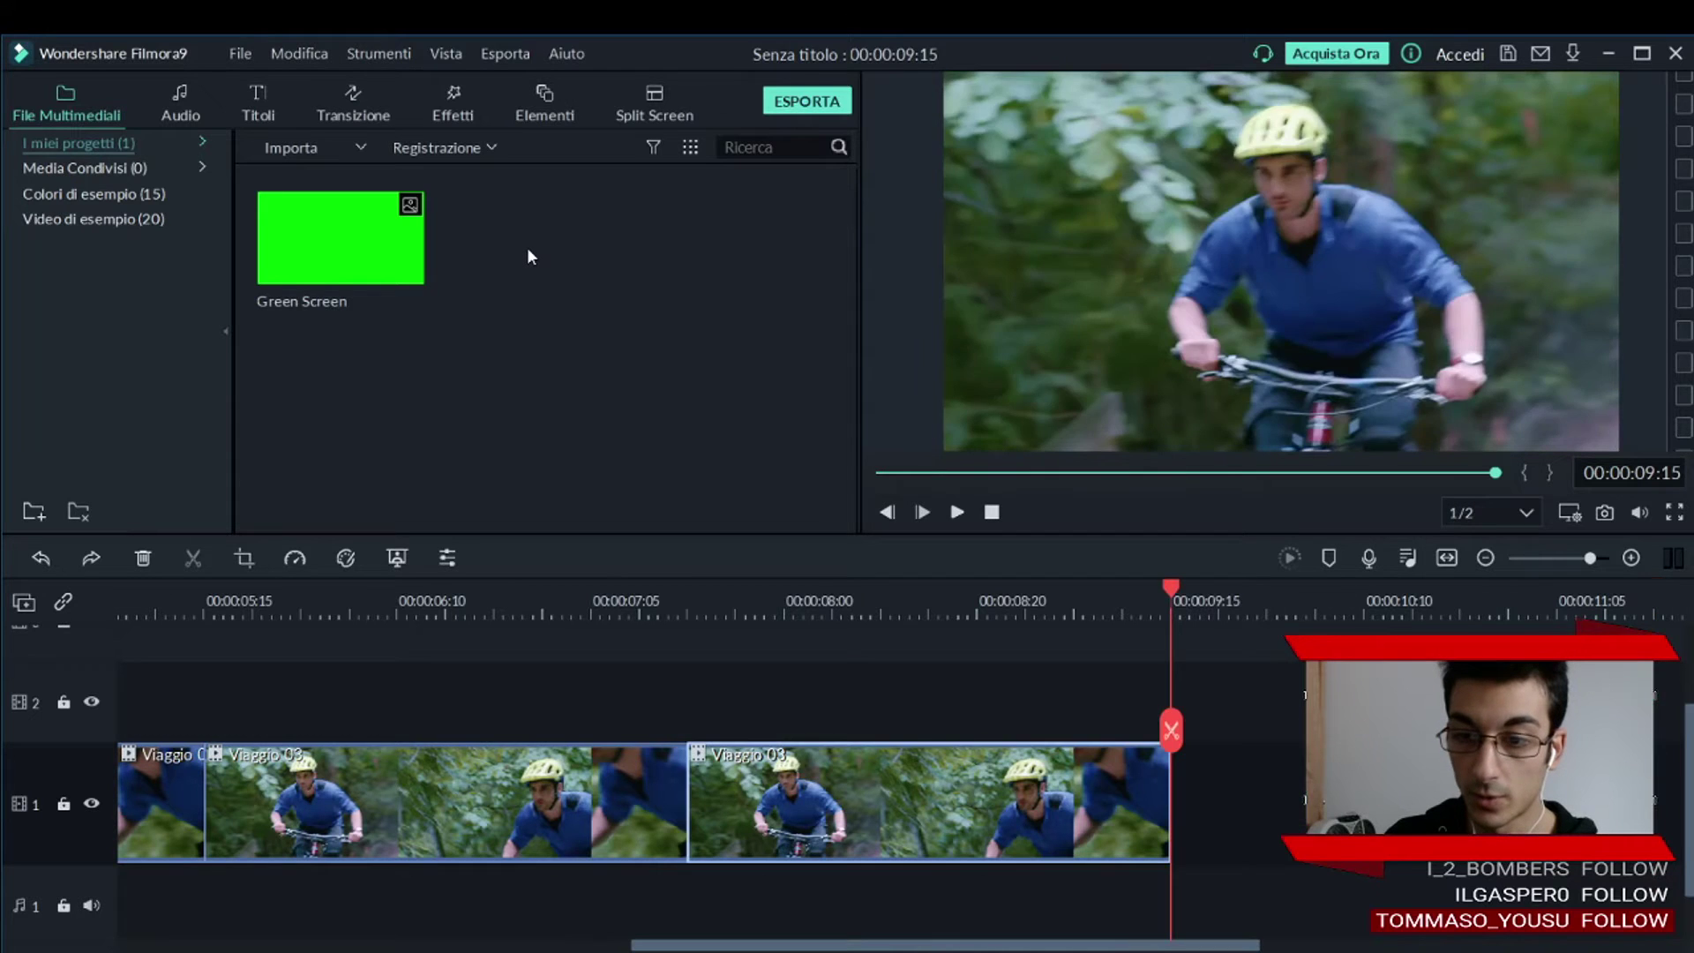
{"action": "key", "text": "ctrl+z"}
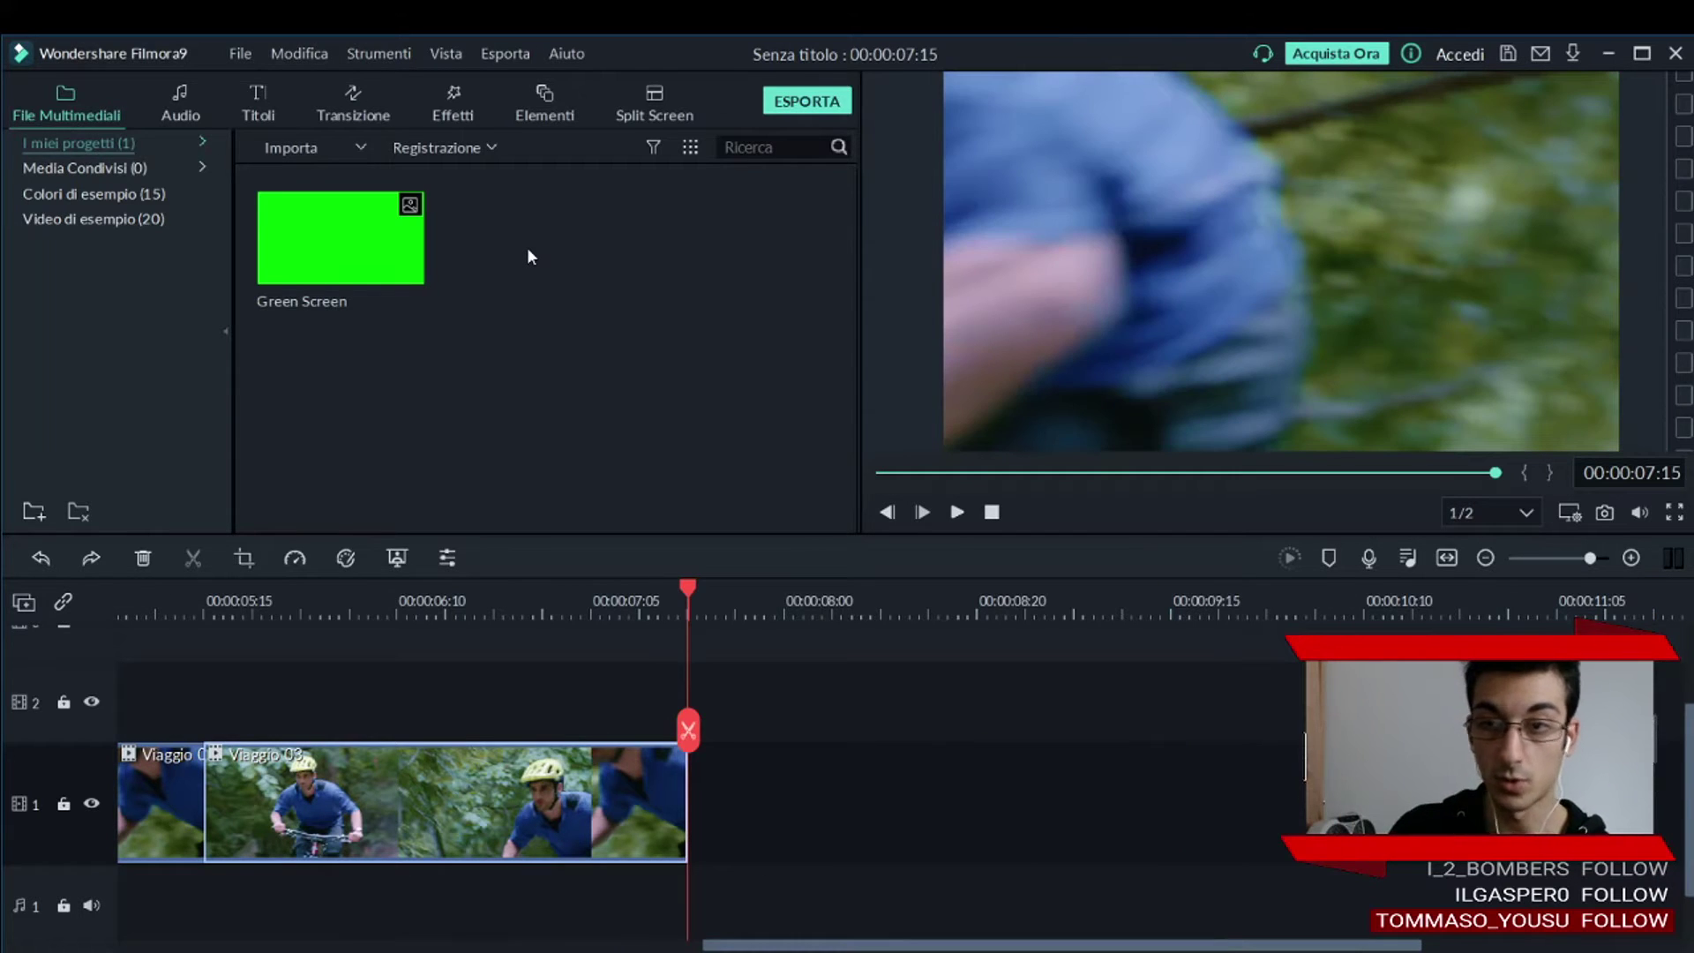
{"action": "key", "text": "ctrl+z"}
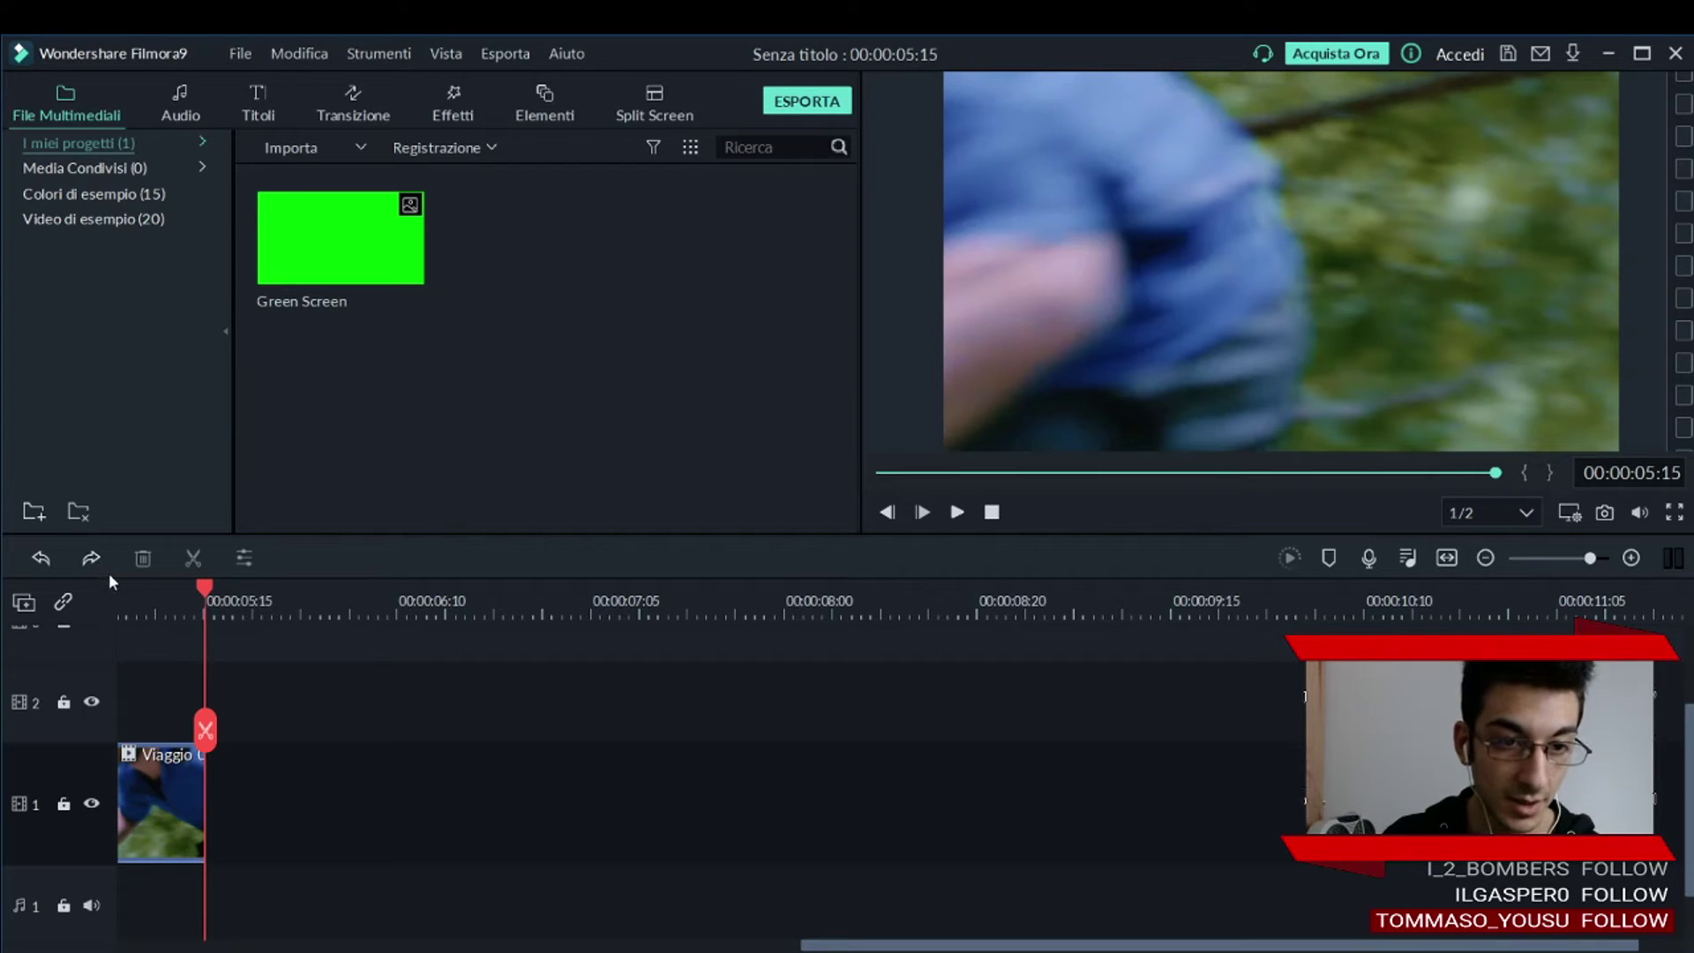
Review the commands available for the Viaggio 03 clip and paste one copy at 00:00:05:15.
{"action": "right_click", "coordinate": [171, 791]}
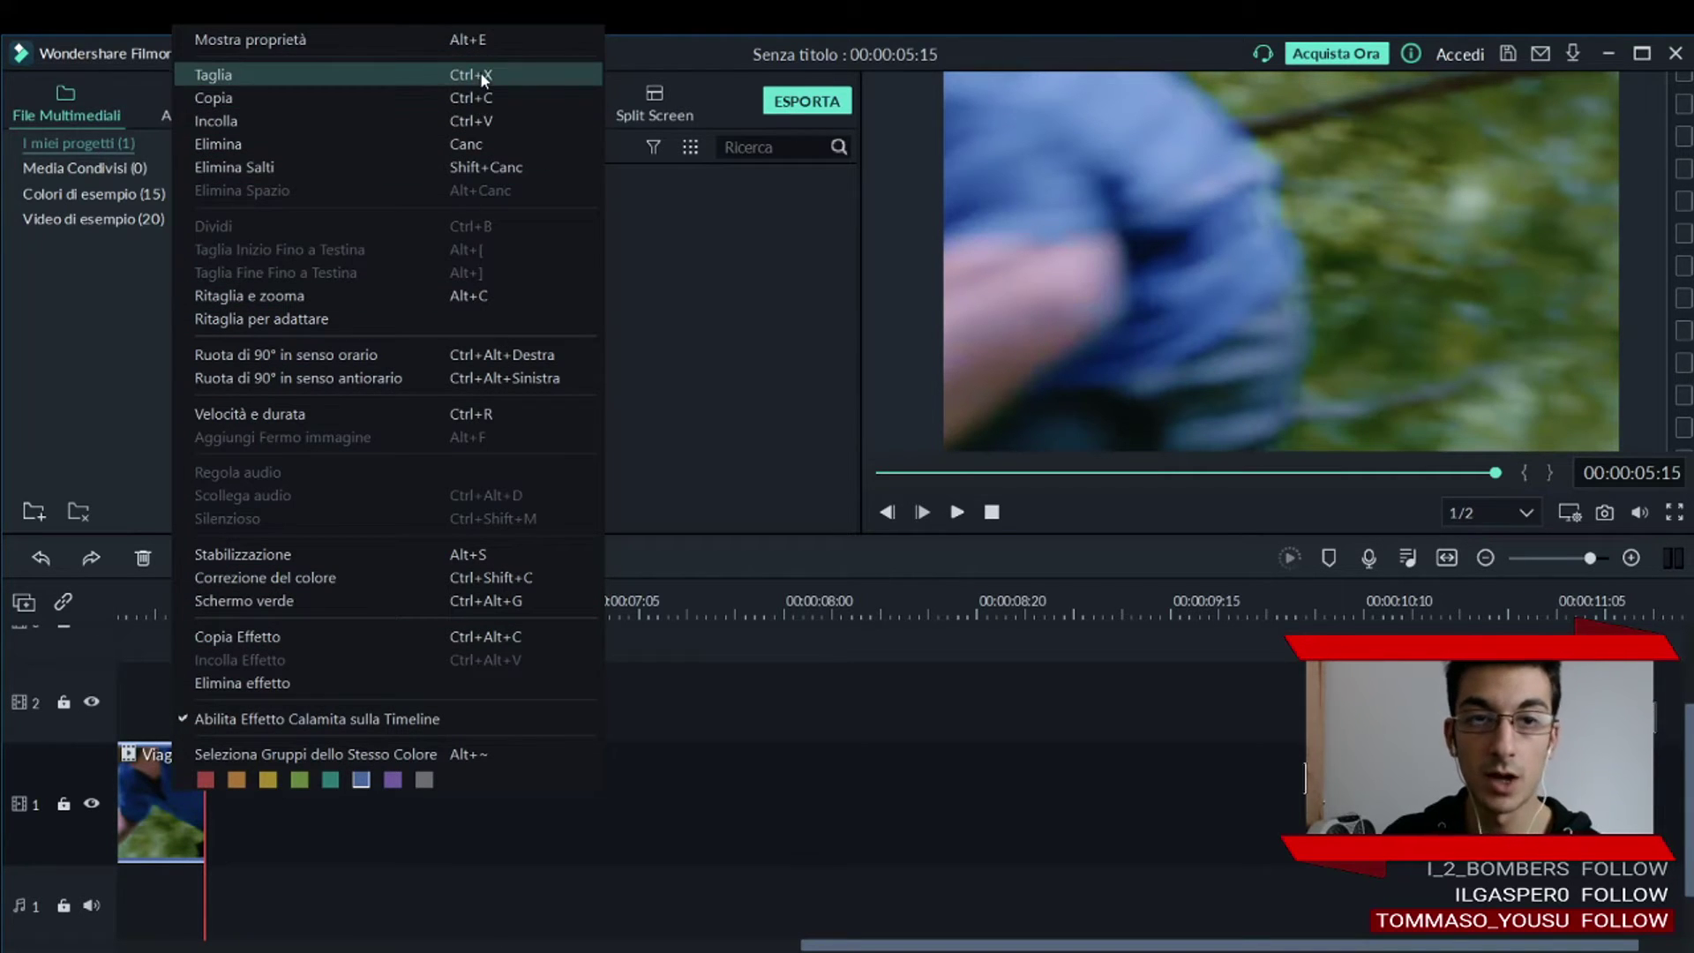
{"action": "left_click", "coordinate": [976, 64]}
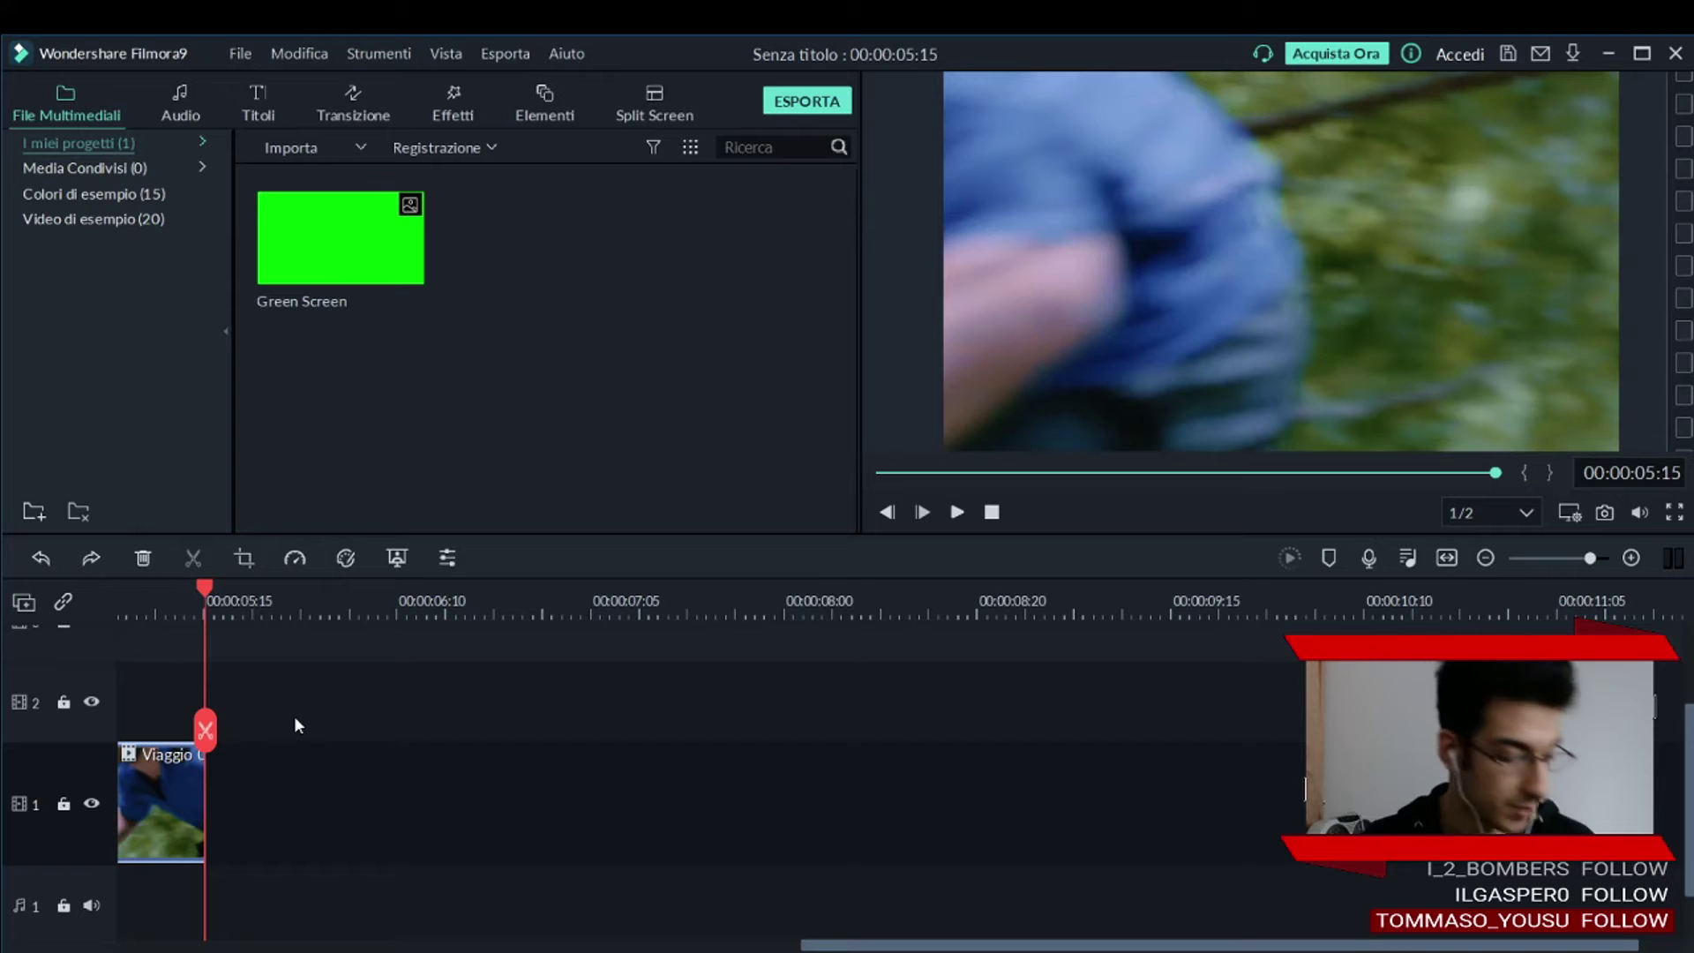
{"action": "key", "text": "ctrl+v"}
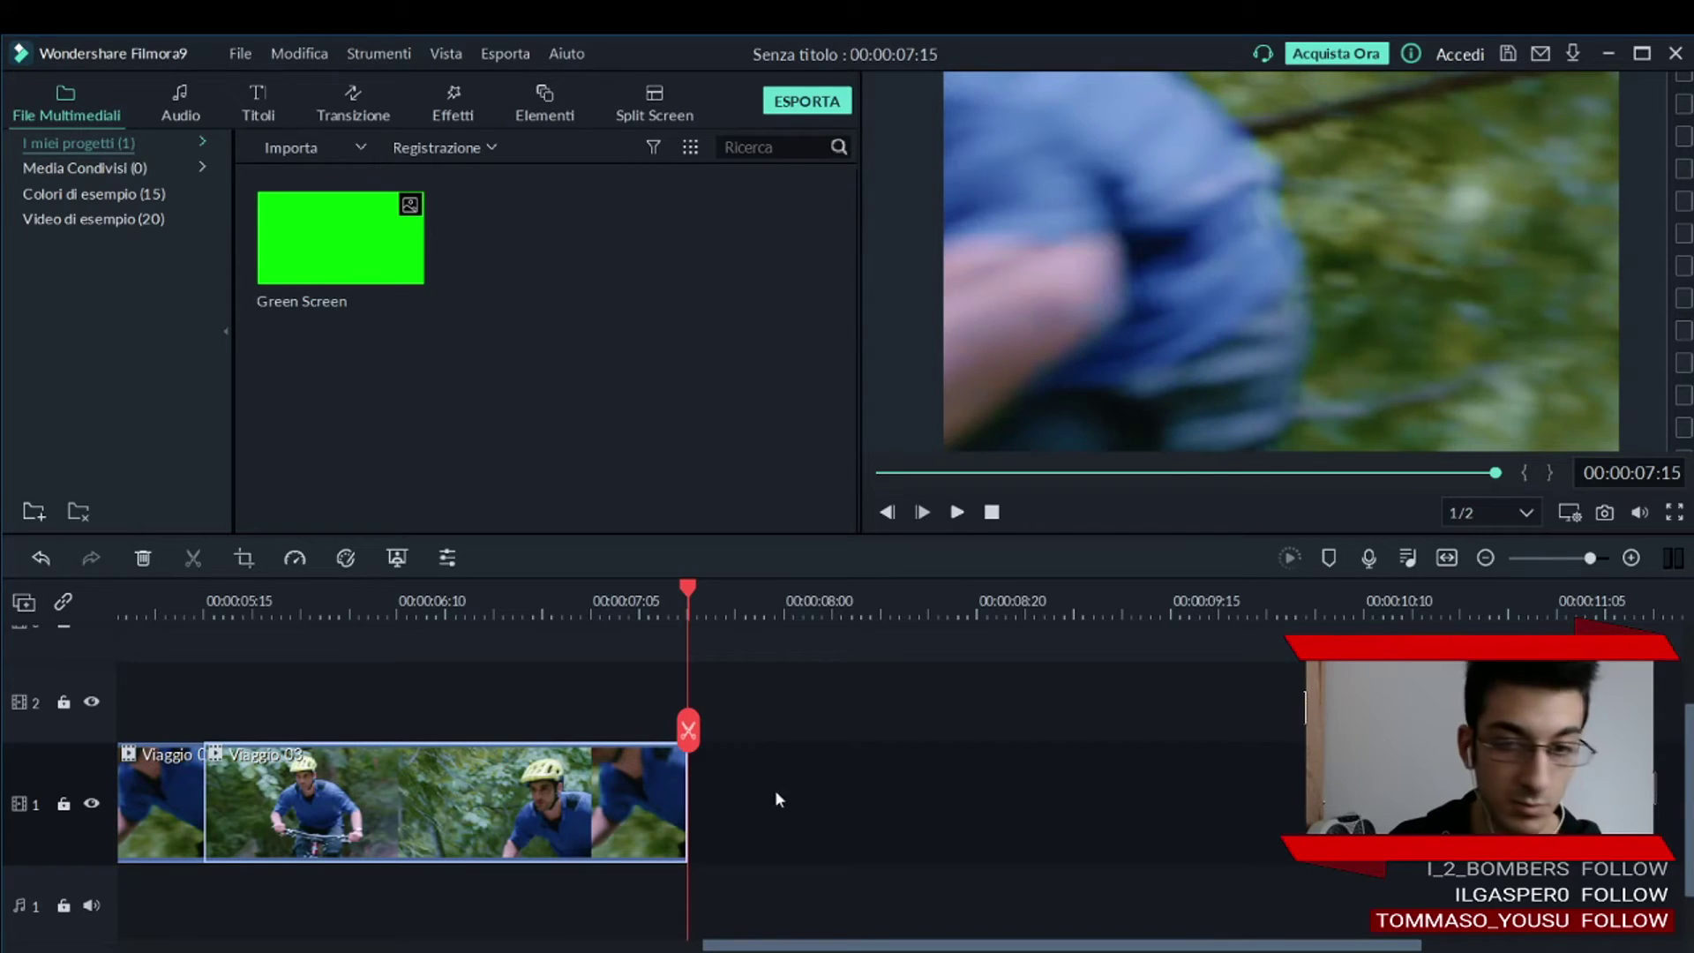
Paste a second Viaggio 03 copy at 00:00:07:15, deleting it and pasting it again.
{"action": "key", "text": "ctrl+v"}
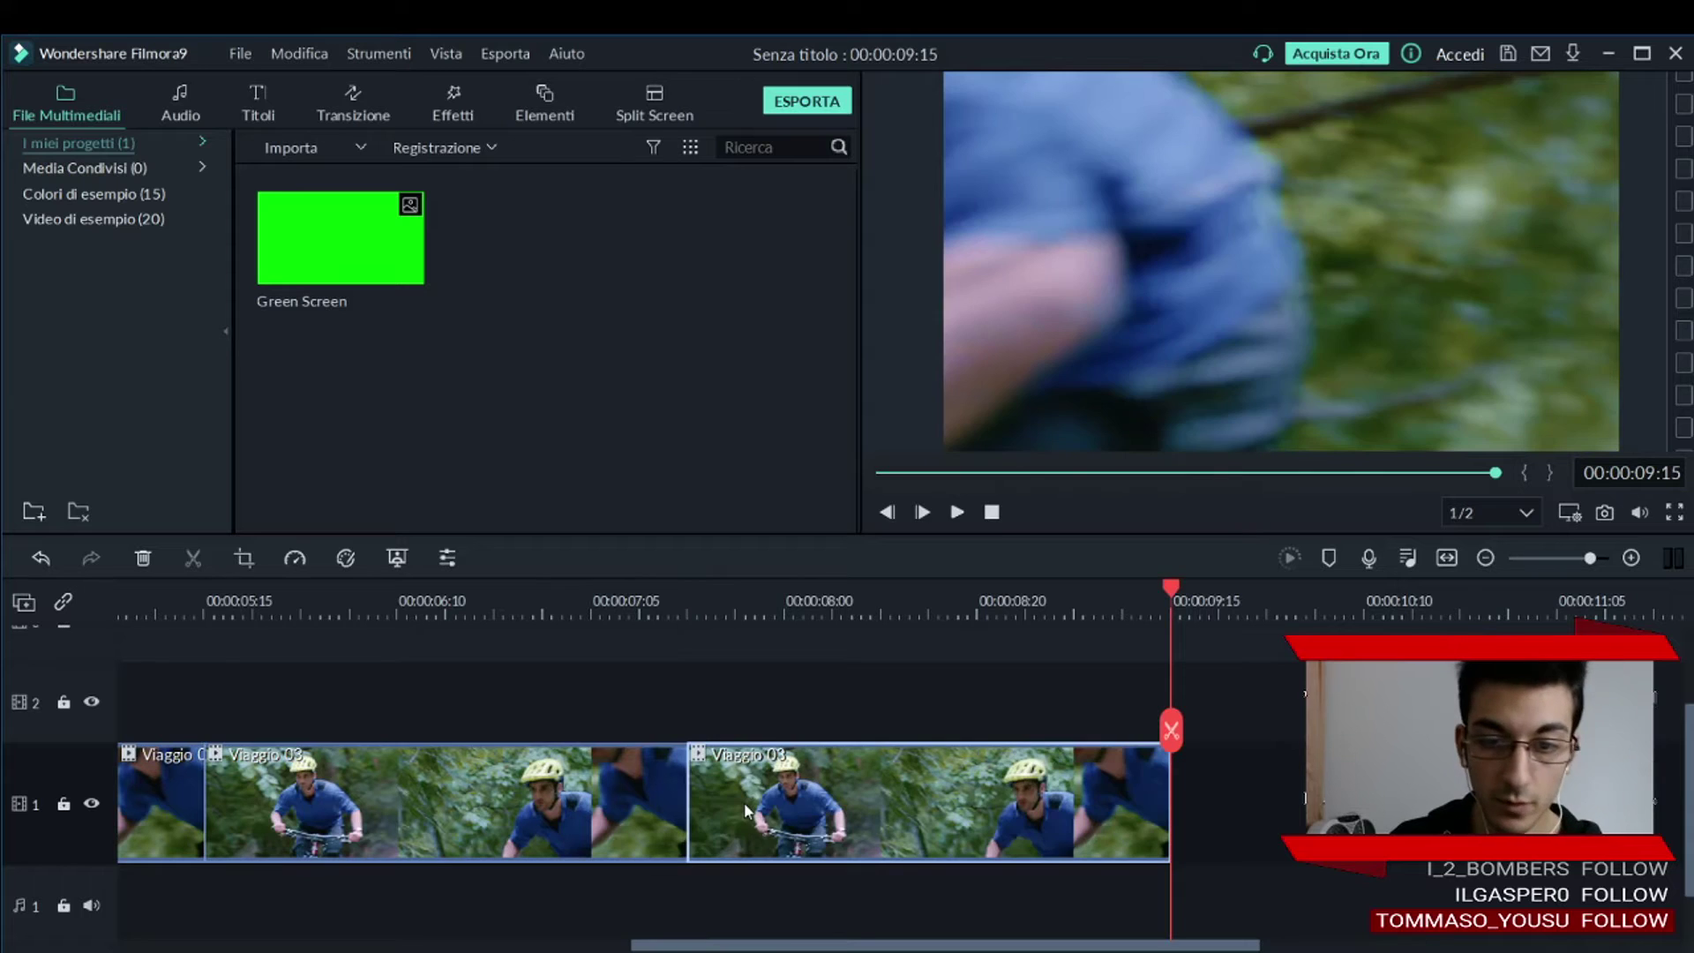
{"action": "key", "text": "ctrl+z"}
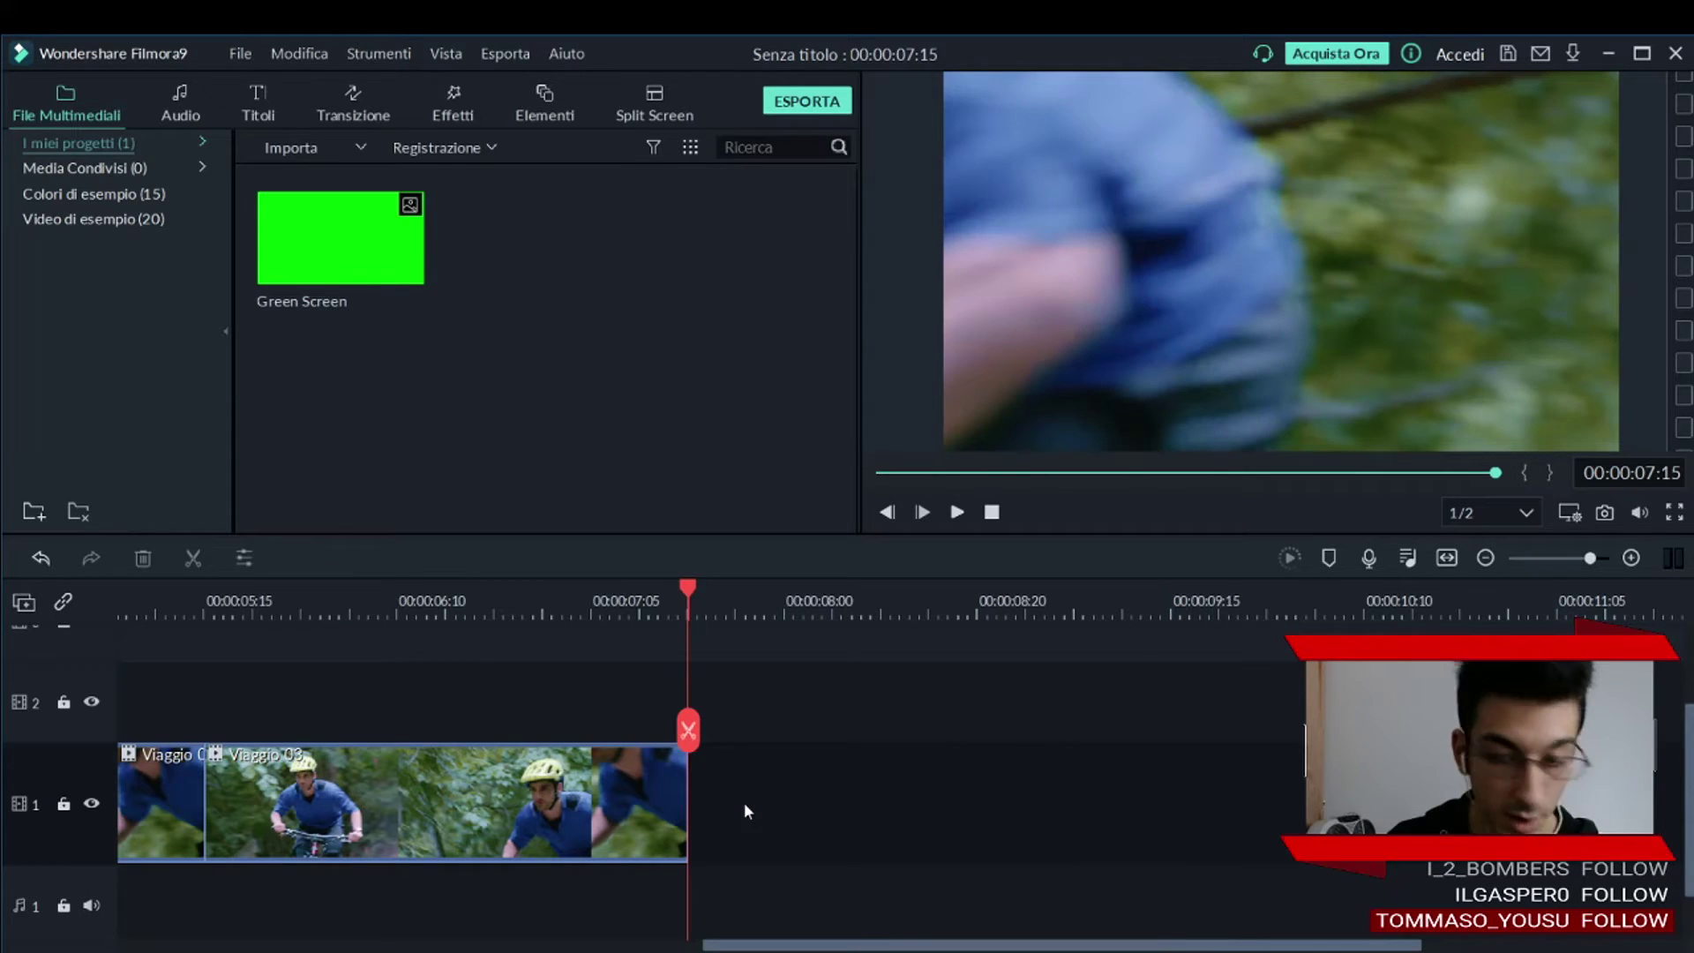
{"action": "key", "text": "ctrl+v"}
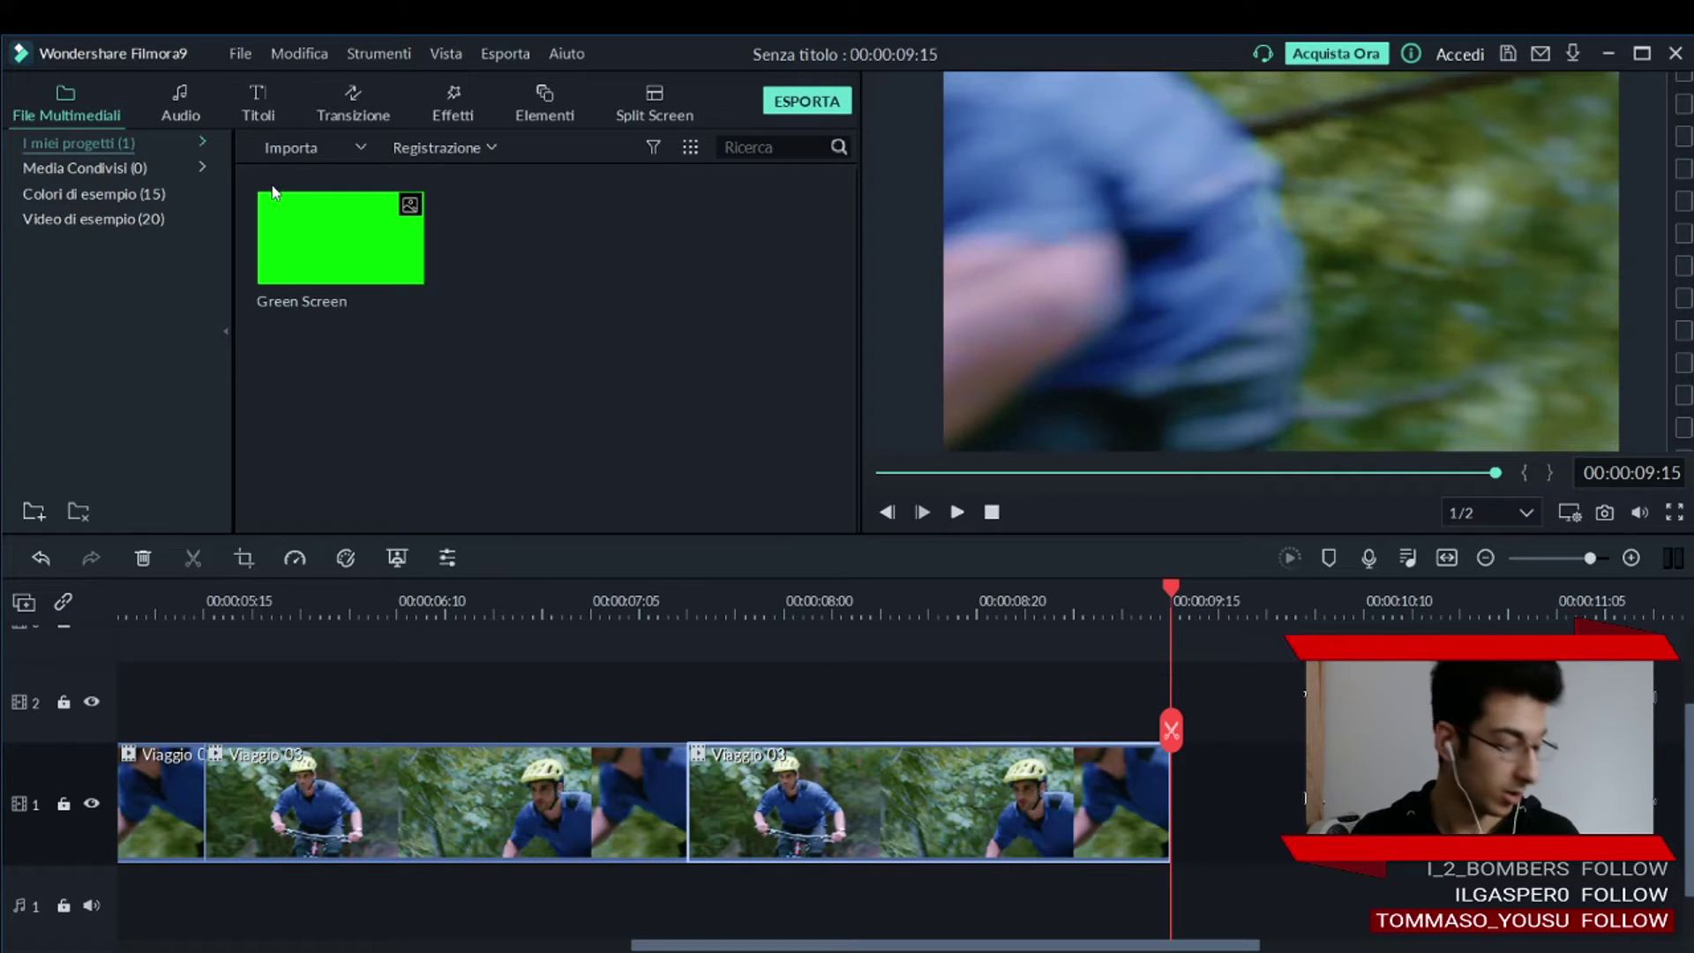
Undo the repeated paste, the deletion and the second paste, keeping only the first Viaggio 03 copy.
{"action": "mouse_move", "coordinate": [271, 203]}
{"action": "key", "text": "ctrl+z"}
{"action": "key", "text": "ctrl+y"}
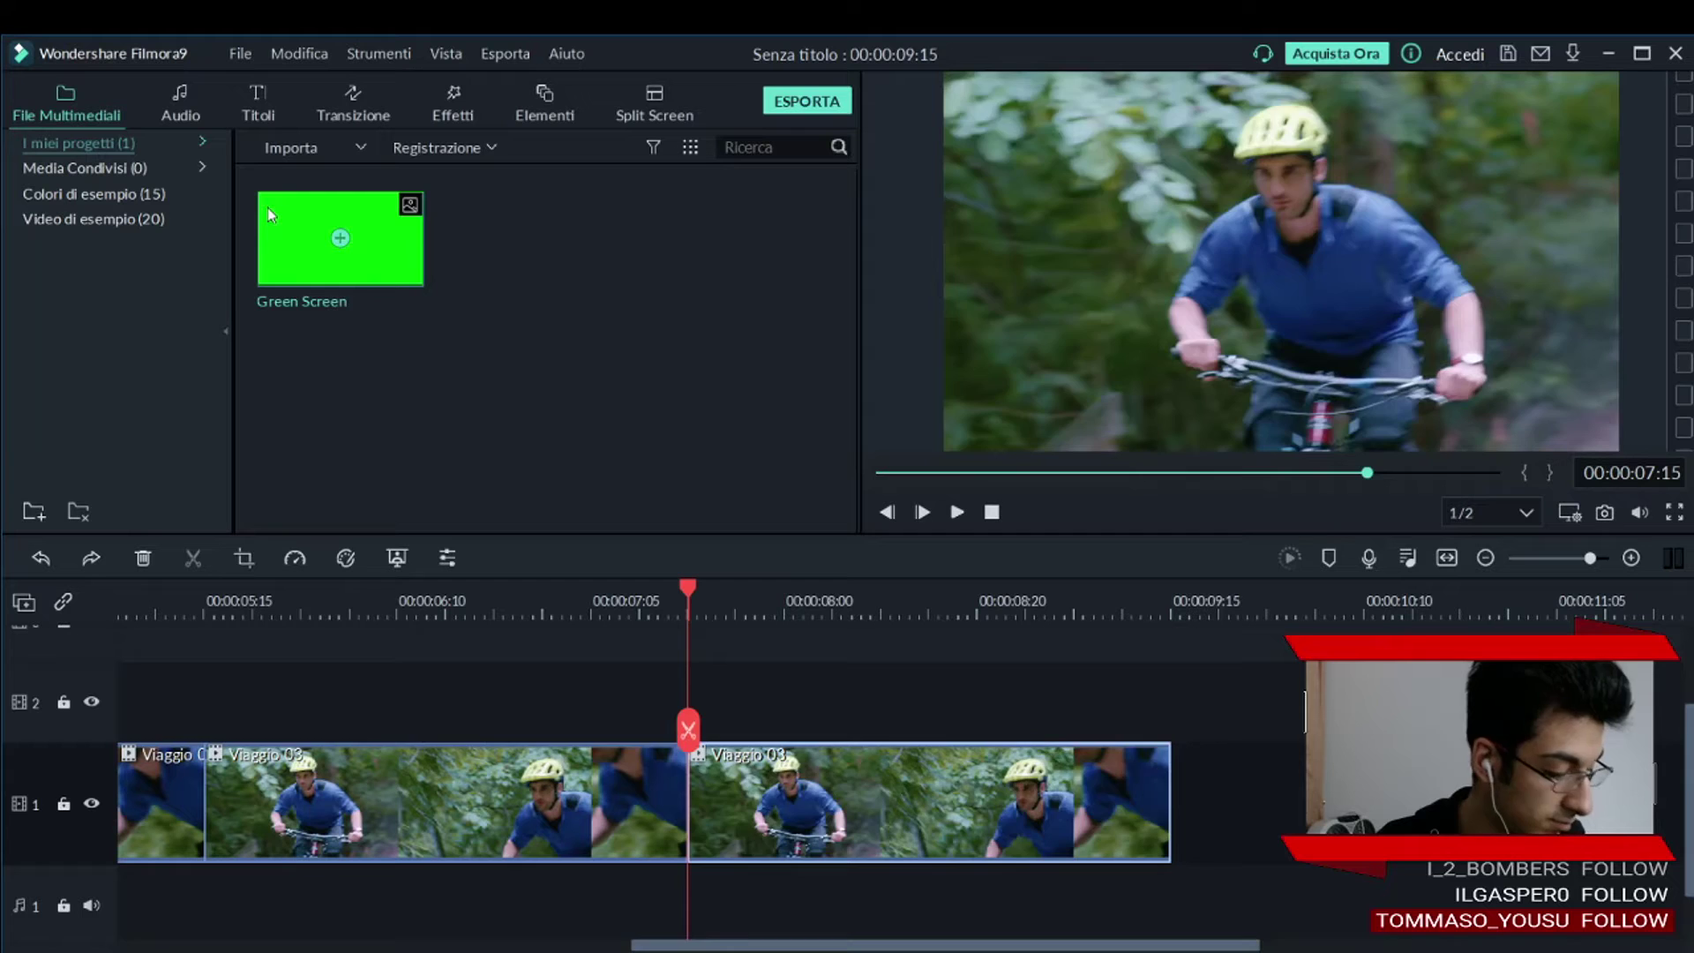
{"action": "key", "text": "ctrl+z"}
Compare the editing and tool commands with the commands offered directly on the pasted Viaggio 03 clip.
{"action": "left_click", "coordinate": [284, 55]}
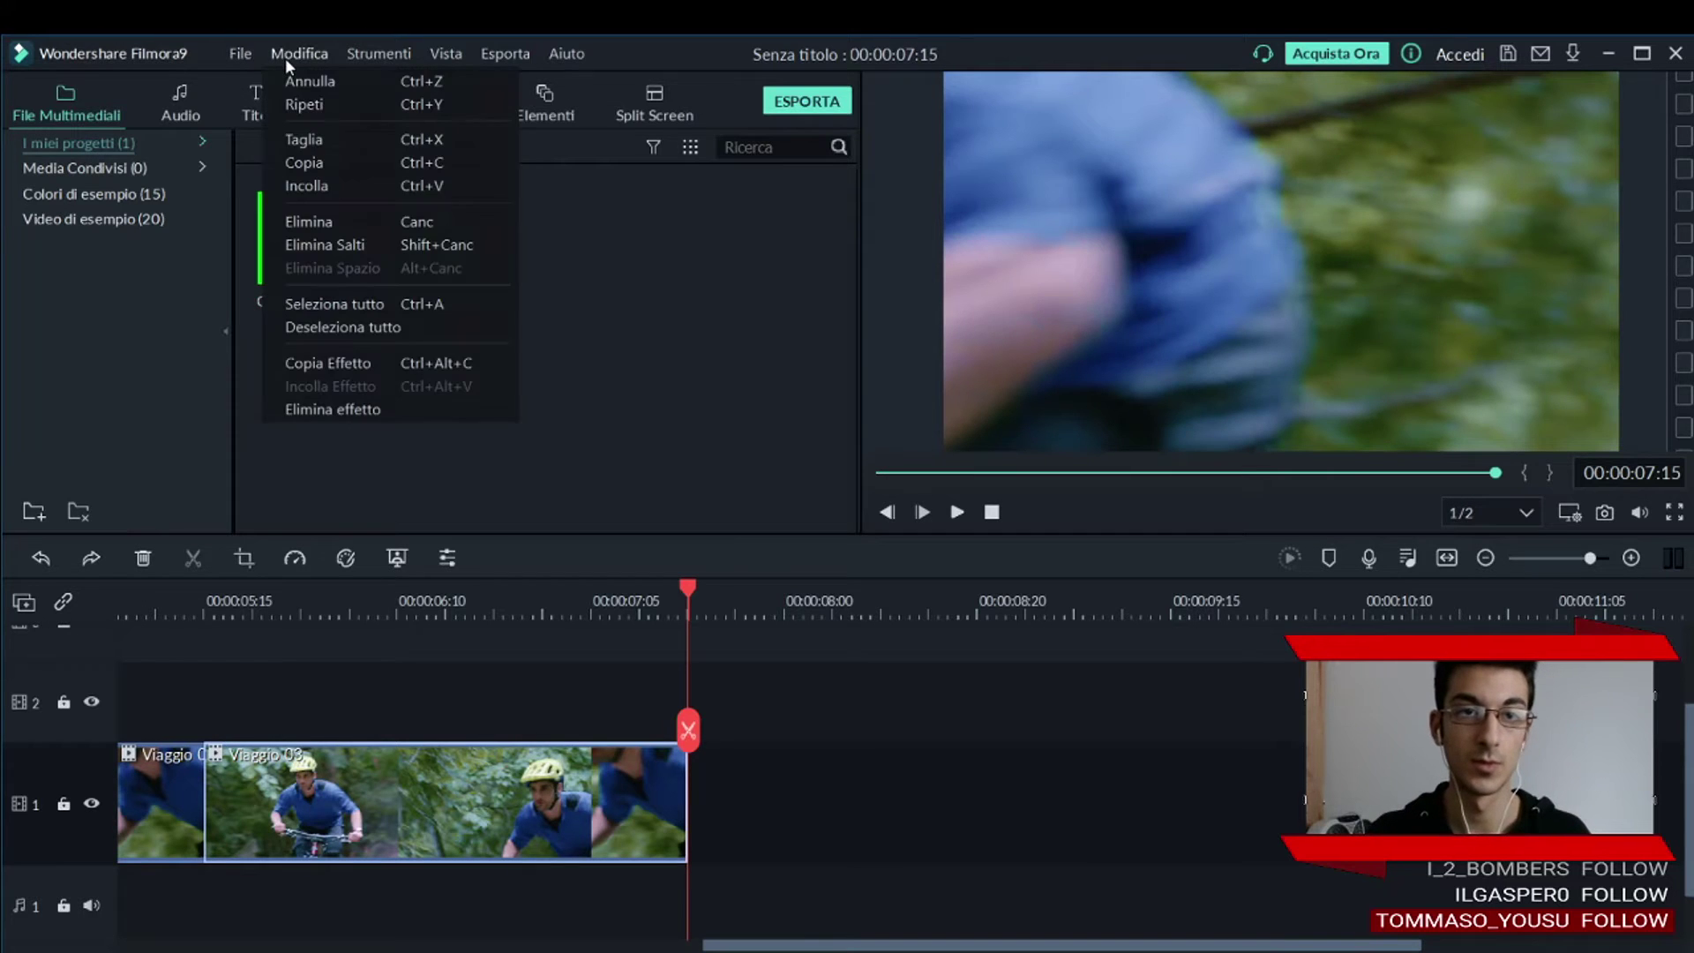
{"action": "mouse_move", "coordinate": [375, 51]}
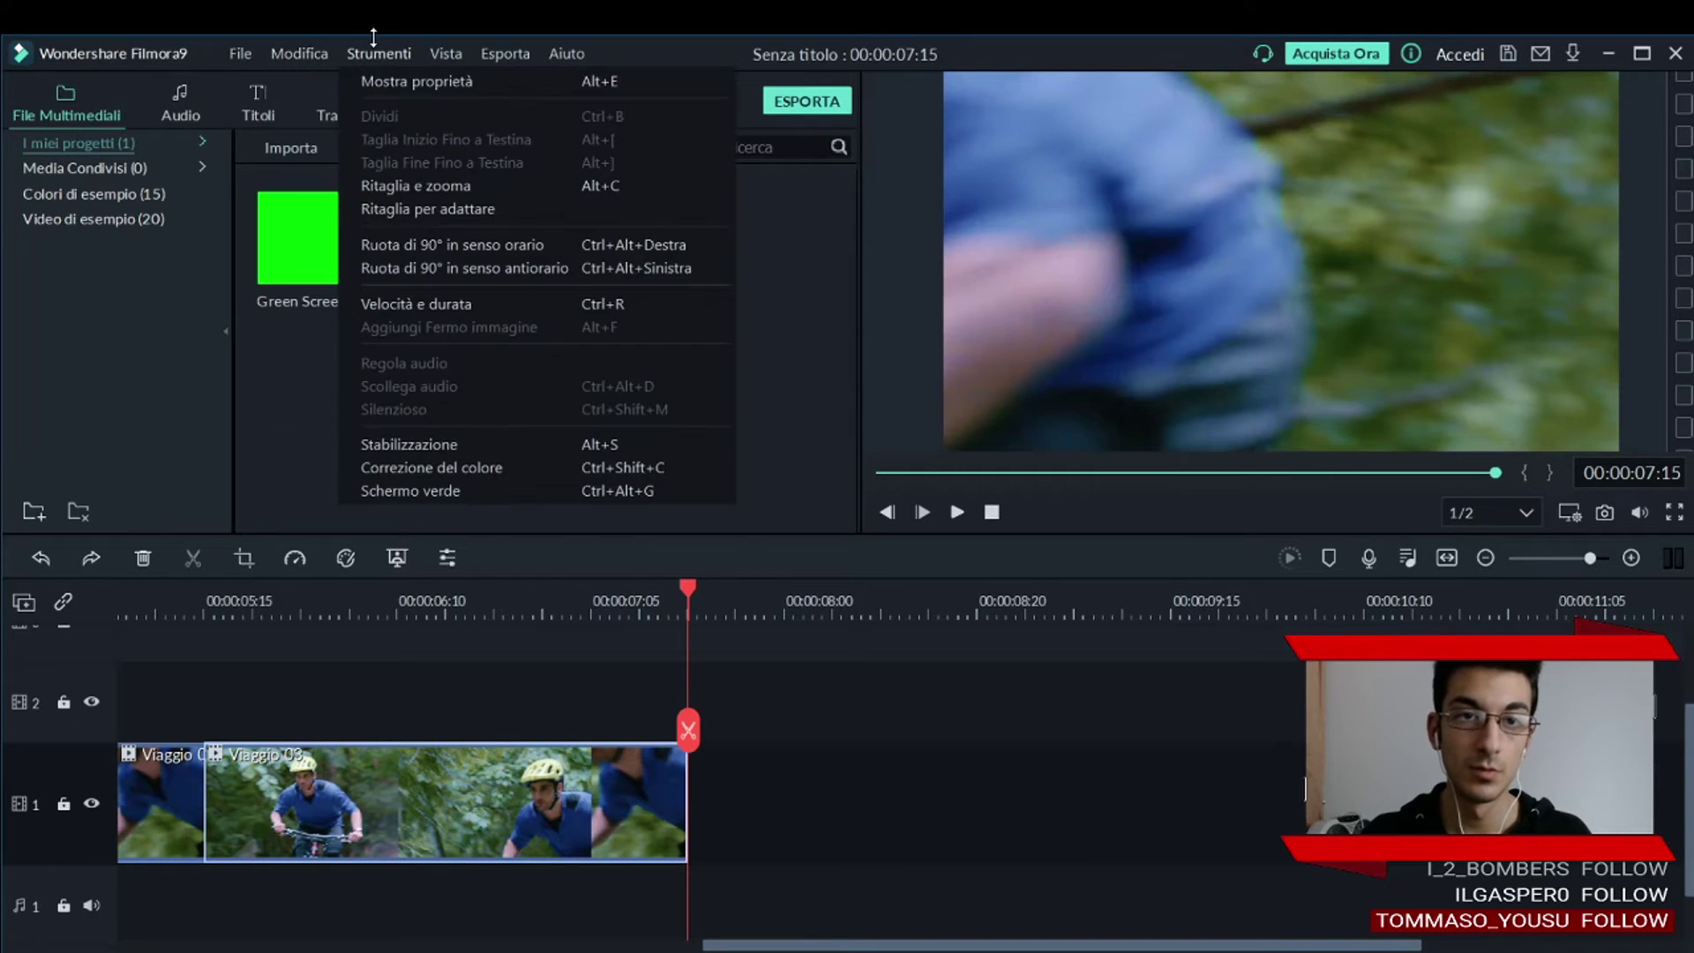
{"action": "left_click", "coordinate": [606, 821]}
{"action": "right_click", "coordinate": [605, 821]}
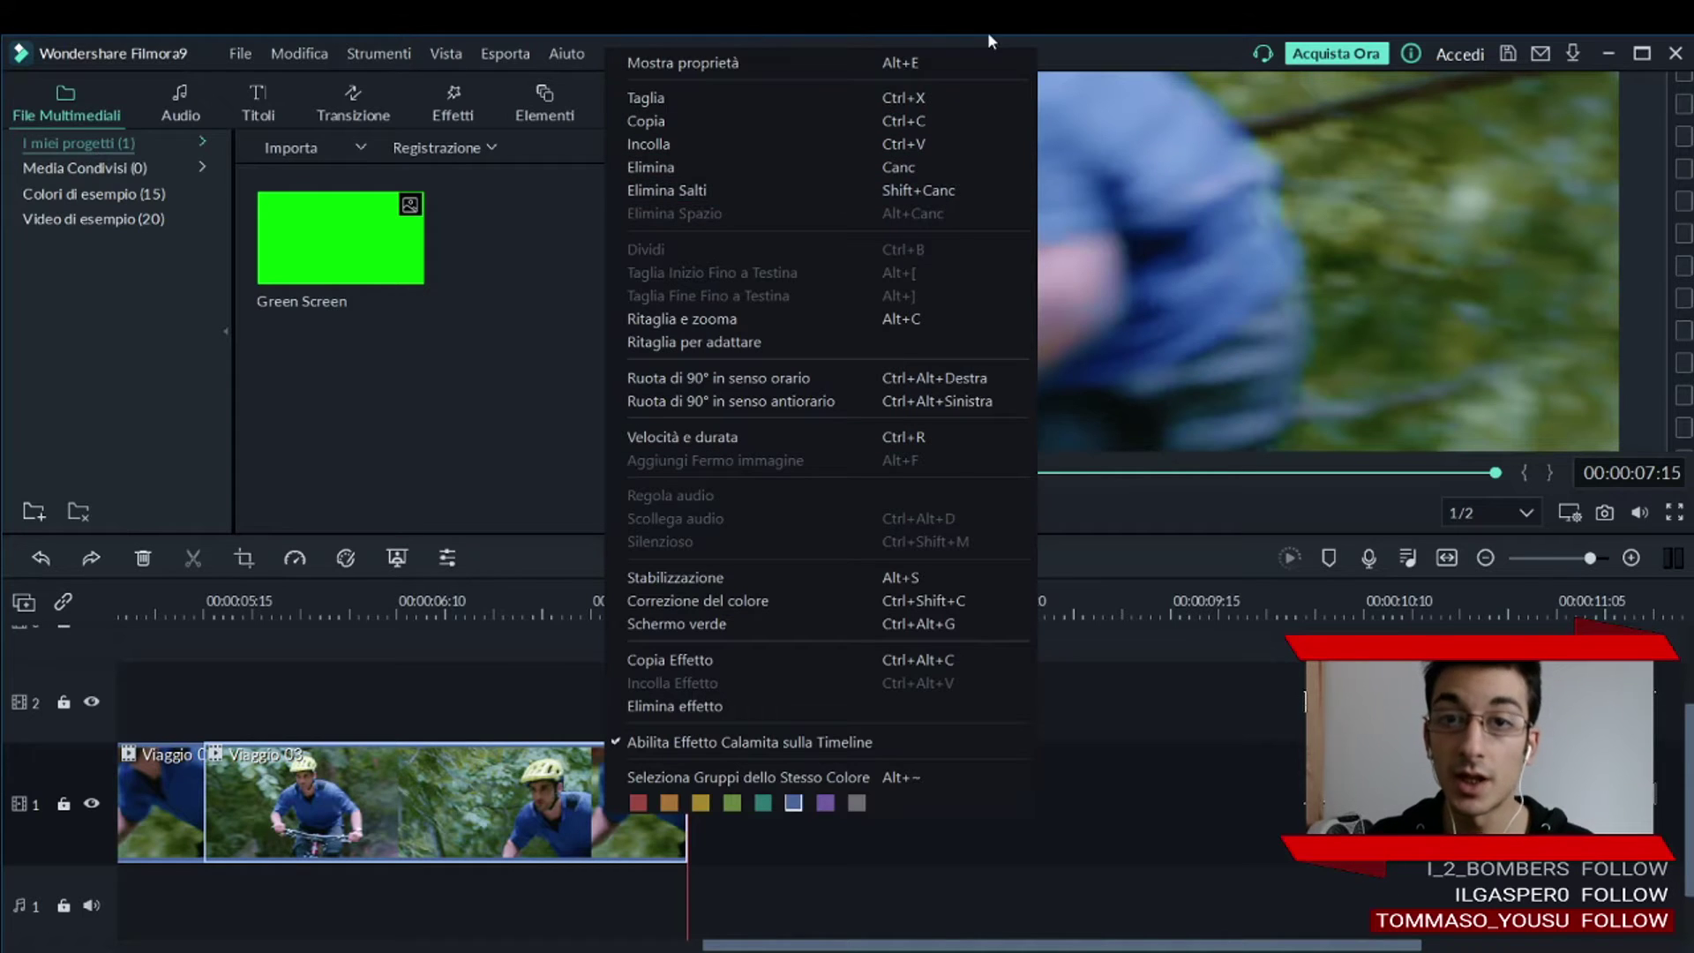
Delete the pasted Viaggio 03 copy from the timeline and undo the deletion.
{"action": "left_click", "coordinate": [1193, 55]}
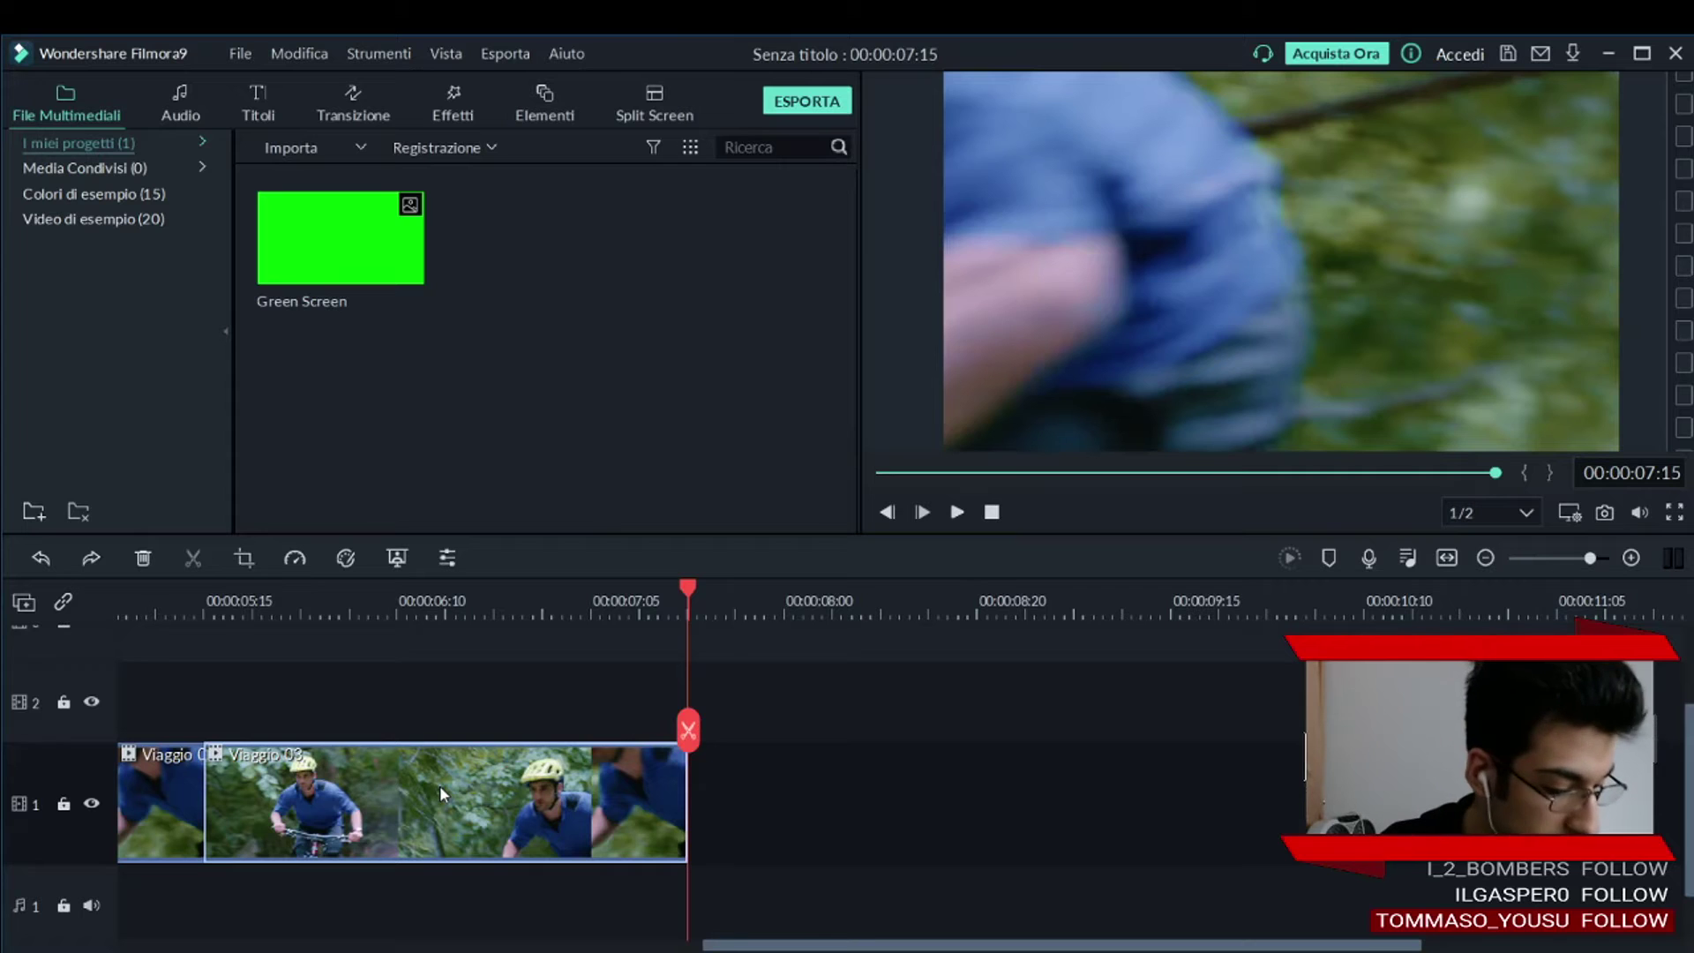
{"action": "key", "text": "Delete"}
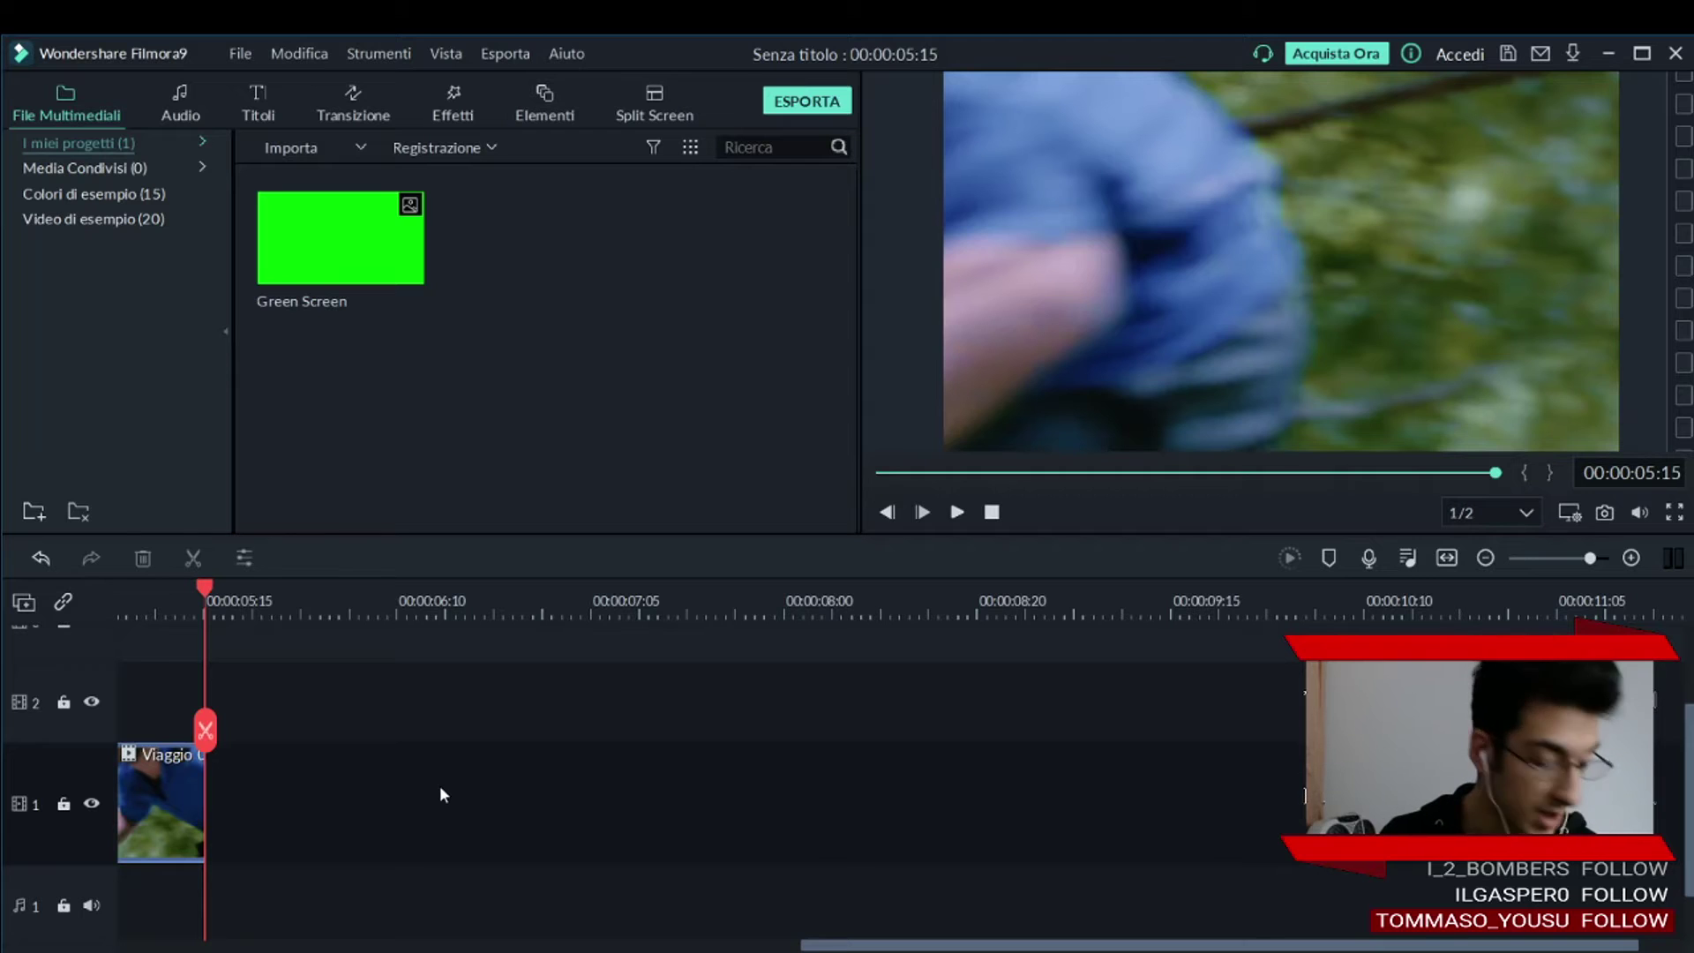
{"action": "key", "text": "ctrl+z"}
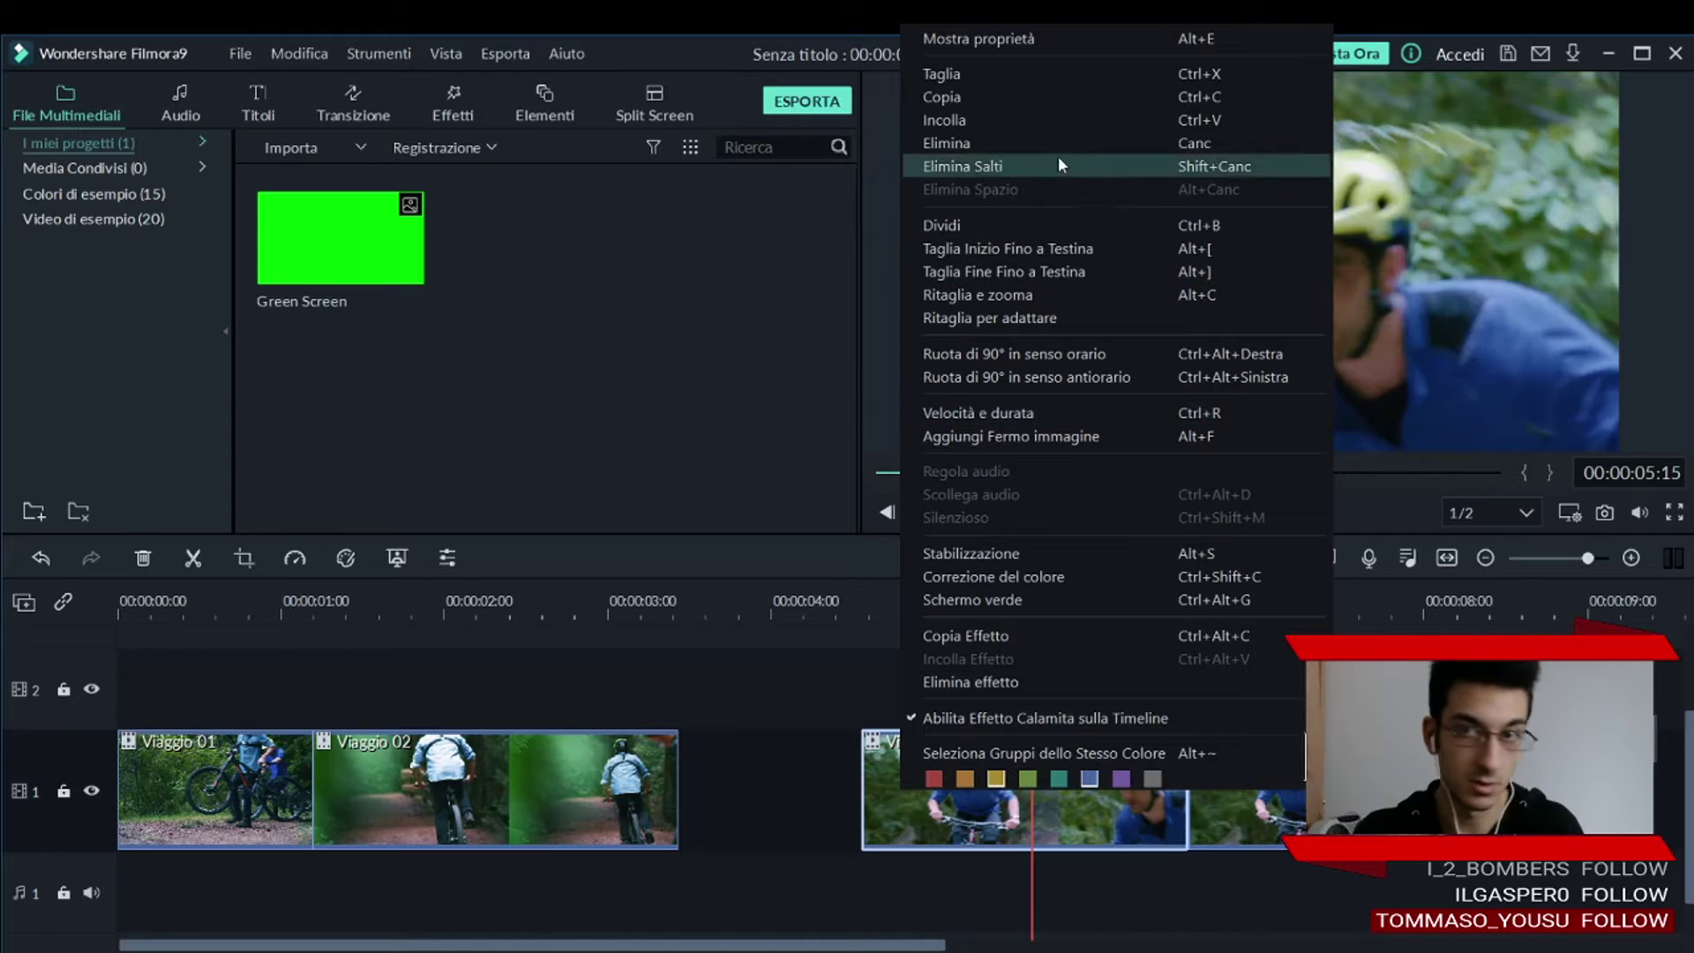
Copy the first Viaggio 03 clip, clear the selection and place the playhead at the timeline's end, 00:00:08:14.
{"action": "left_click", "coordinate": [1054, 97]}
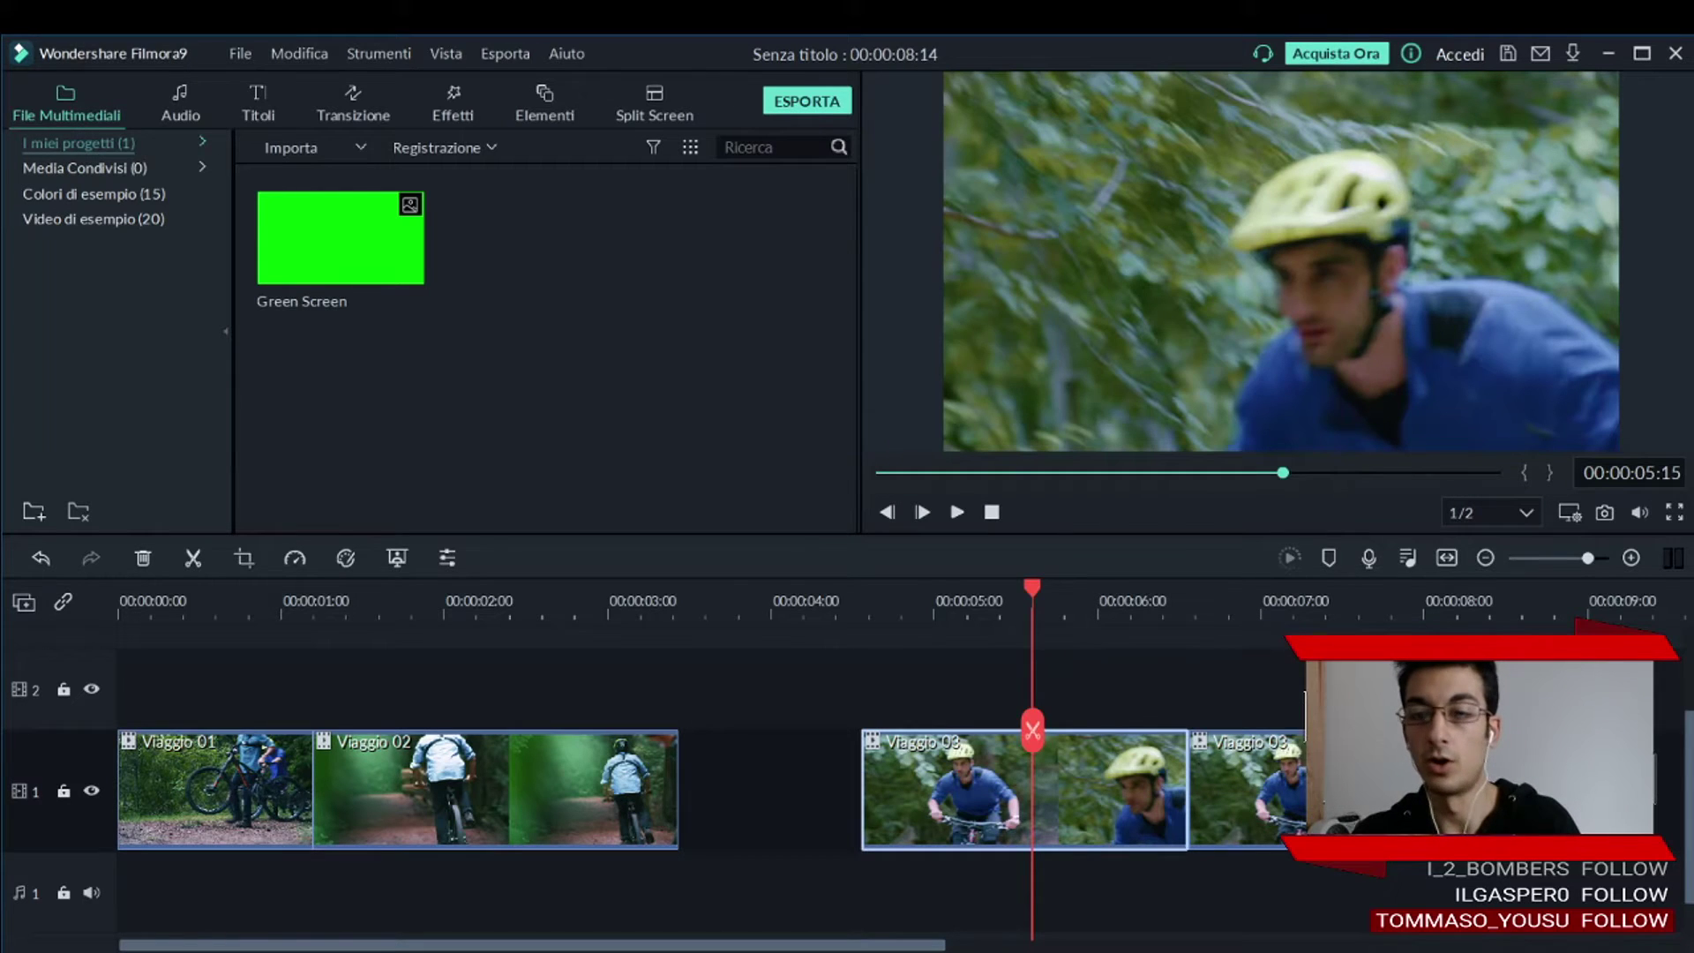
{"action": "key", "text": "Escape"}
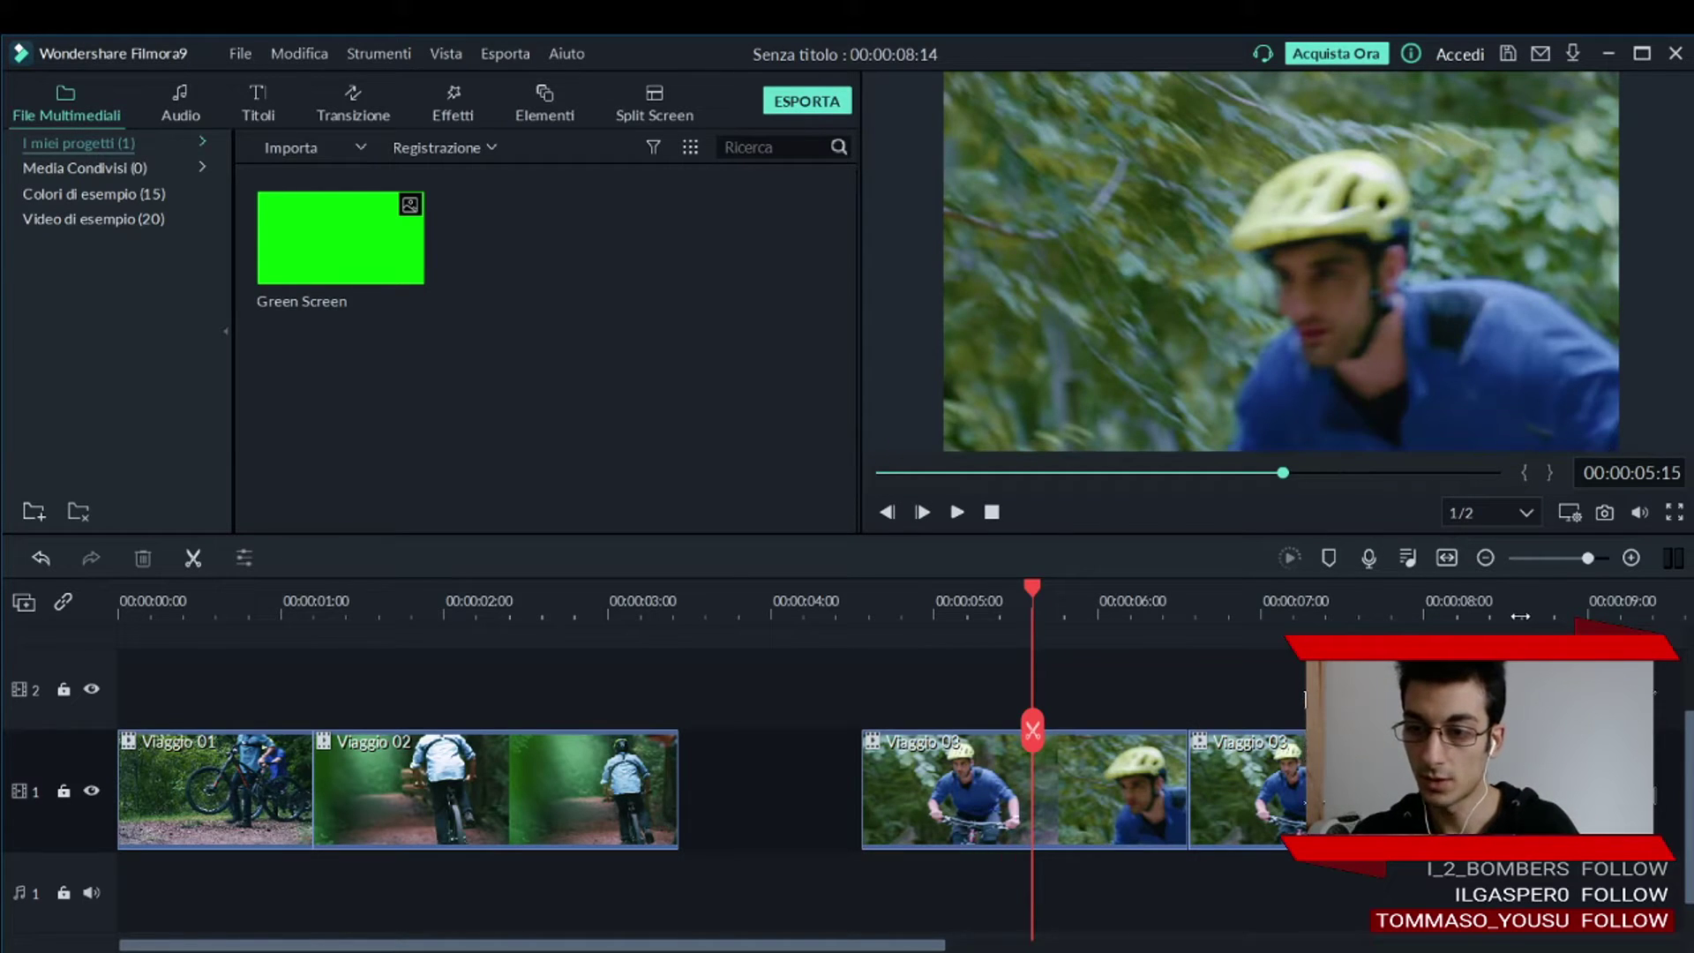
{"action": "key", "text": "End"}
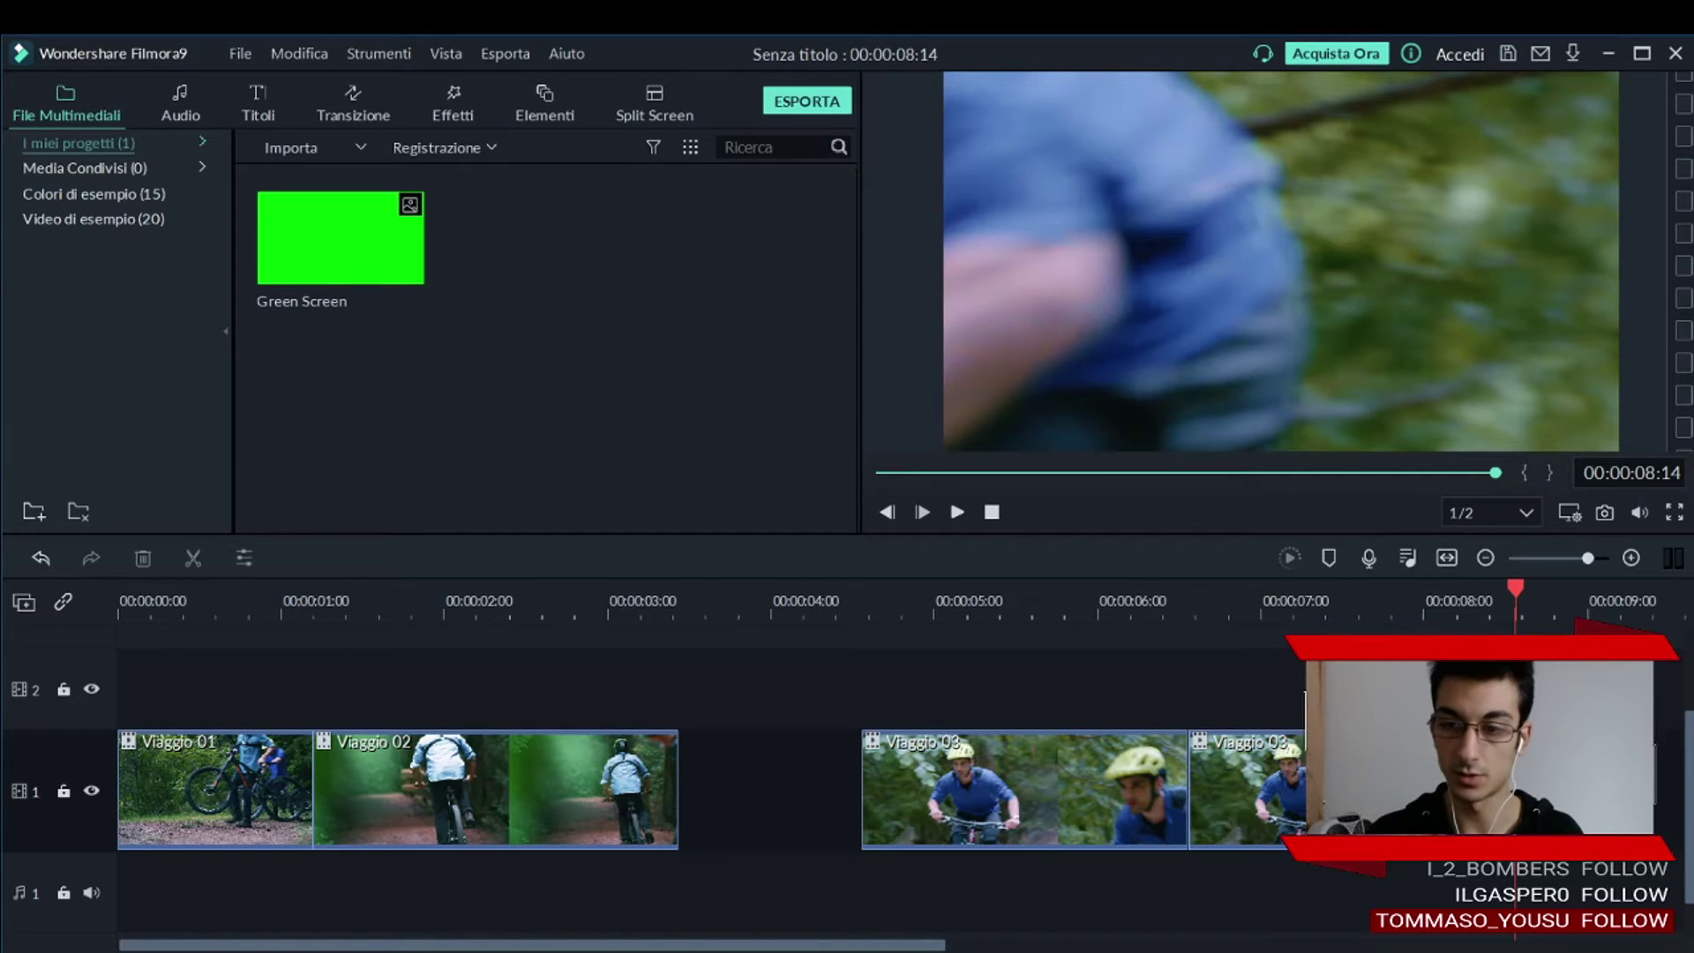
Inspect the second Viaggio 03 copy on video track 1 and undo the recent edits, keeping only one Viaggio 03 clip.
{"action": "left_click", "coordinate": [1253, 785]}
{"action": "scroll", "coordinate": [441, 711], "scroll_direction": "right", "scroll_amount": 5}
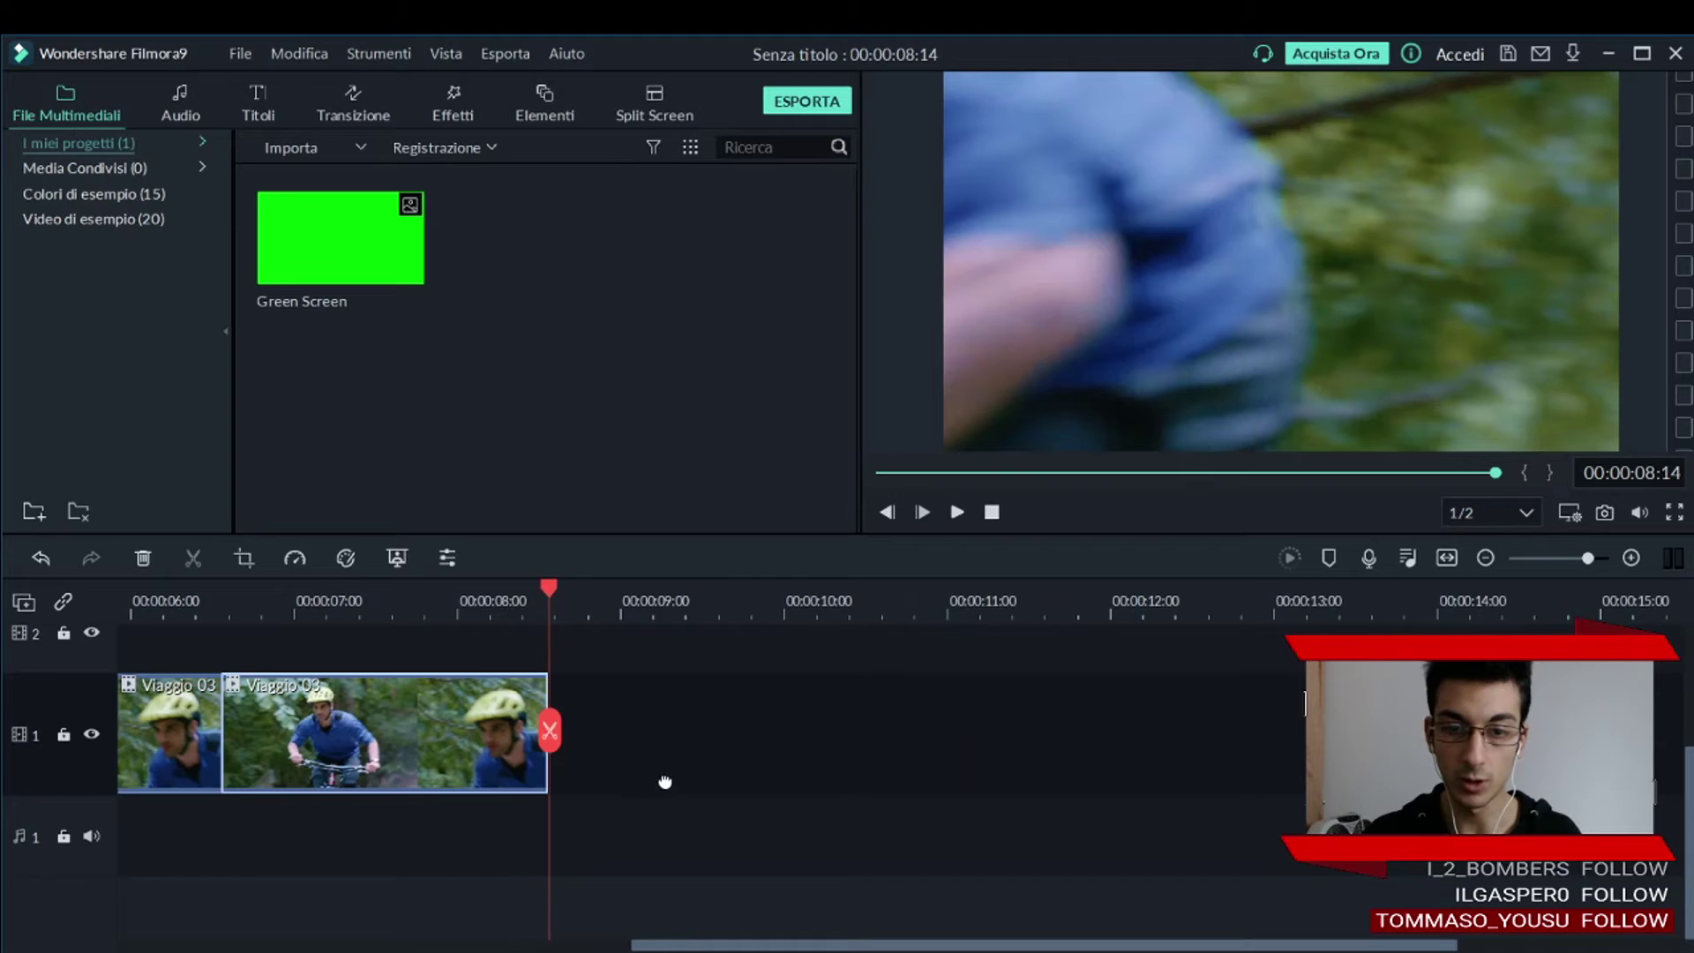
{"action": "scroll", "coordinate": [661, 790], "scroll_direction": "left", "scroll_amount": 5}
{"action": "scroll", "coordinate": [888, 809], "scroll_direction": "up", "scroll_amount": 1}
{"action": "scroll", "coordinate": [903, 730], "scroll_direction": "right", "scroll_amount": 5}
{"action": "scroll", "coordinate": [530, 731], "scroll_direction": "right", "scroll_amount": 2}
{"action": "scroll", "coordinate": [745, 779], "scroll_direction": "up", "scroll_amount": 1}
{"action": "scroll", "coordinate": [746, 779], "scroll_direction": "left", "scroll_amount": 5}
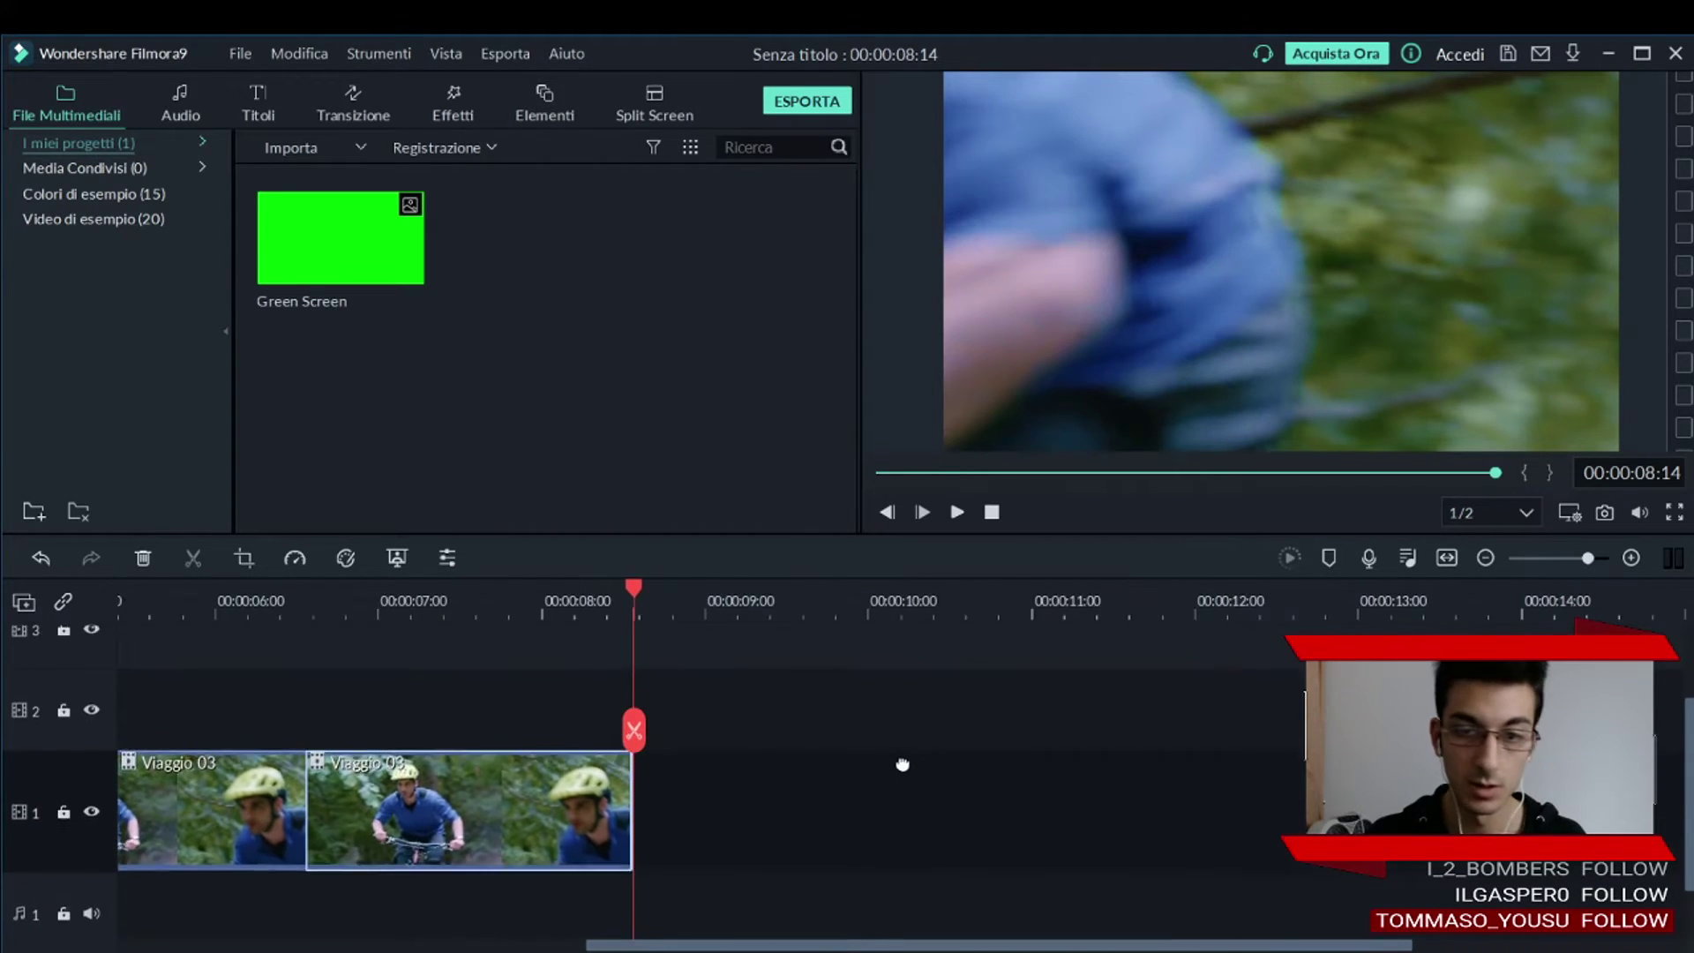
{"action": "scroll", "coordinate": [883, 767], "scroll_direction": "right", "scroll_amount": 1}
{"action": "left_click_drag", "start_coordinate": [874, 766], "coordinate": [735, 785]}
{"action": "key", "text": "ctrl+z"}
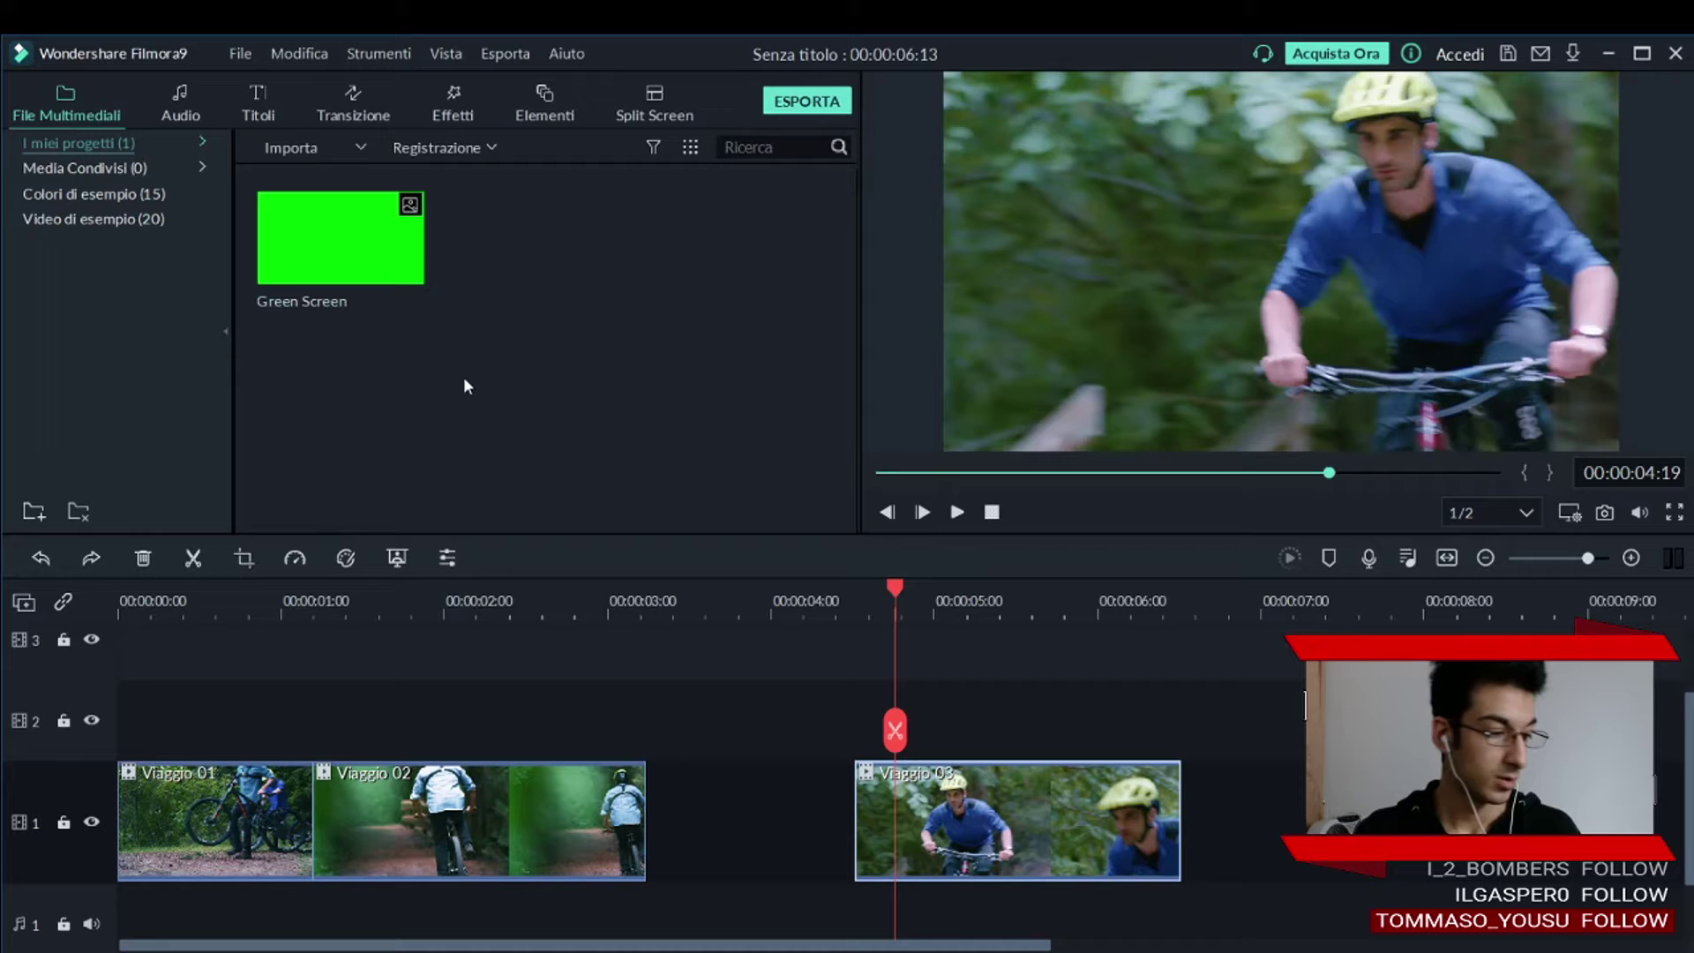
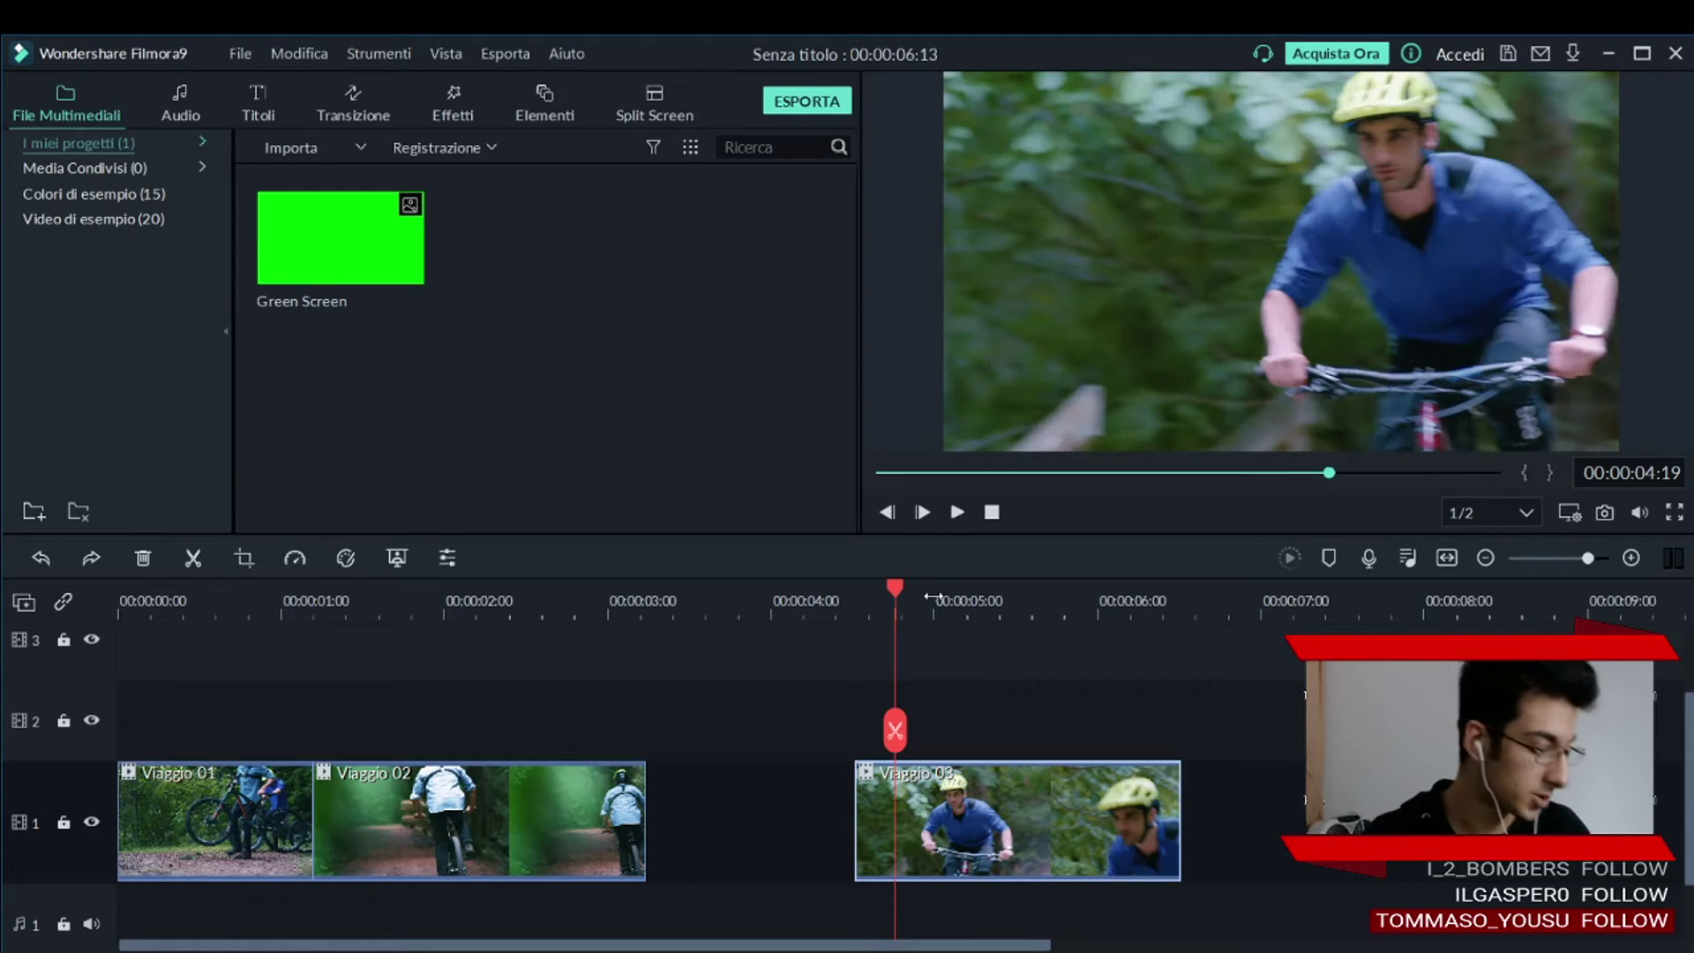
Review the project saving commands and try to save the project on the Desktop as Tutorial.
{"action": "left_click", "coordinate": [241, 54]}
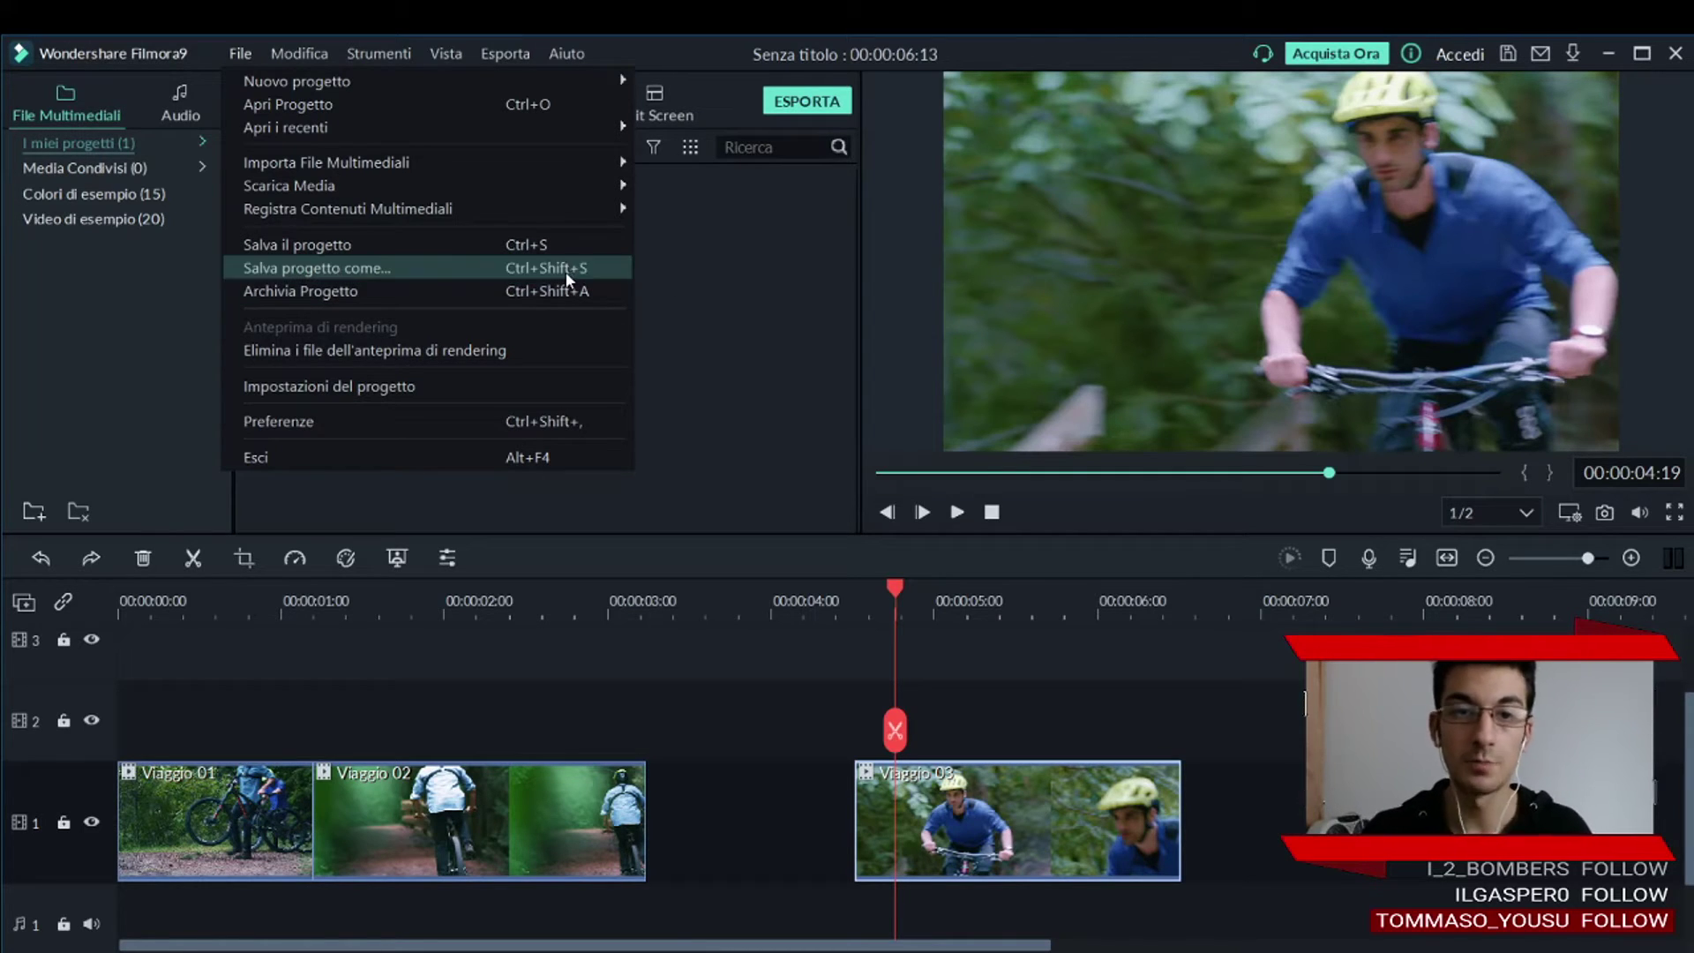
{"action": "left_click", "coordinate": [999, 45]}
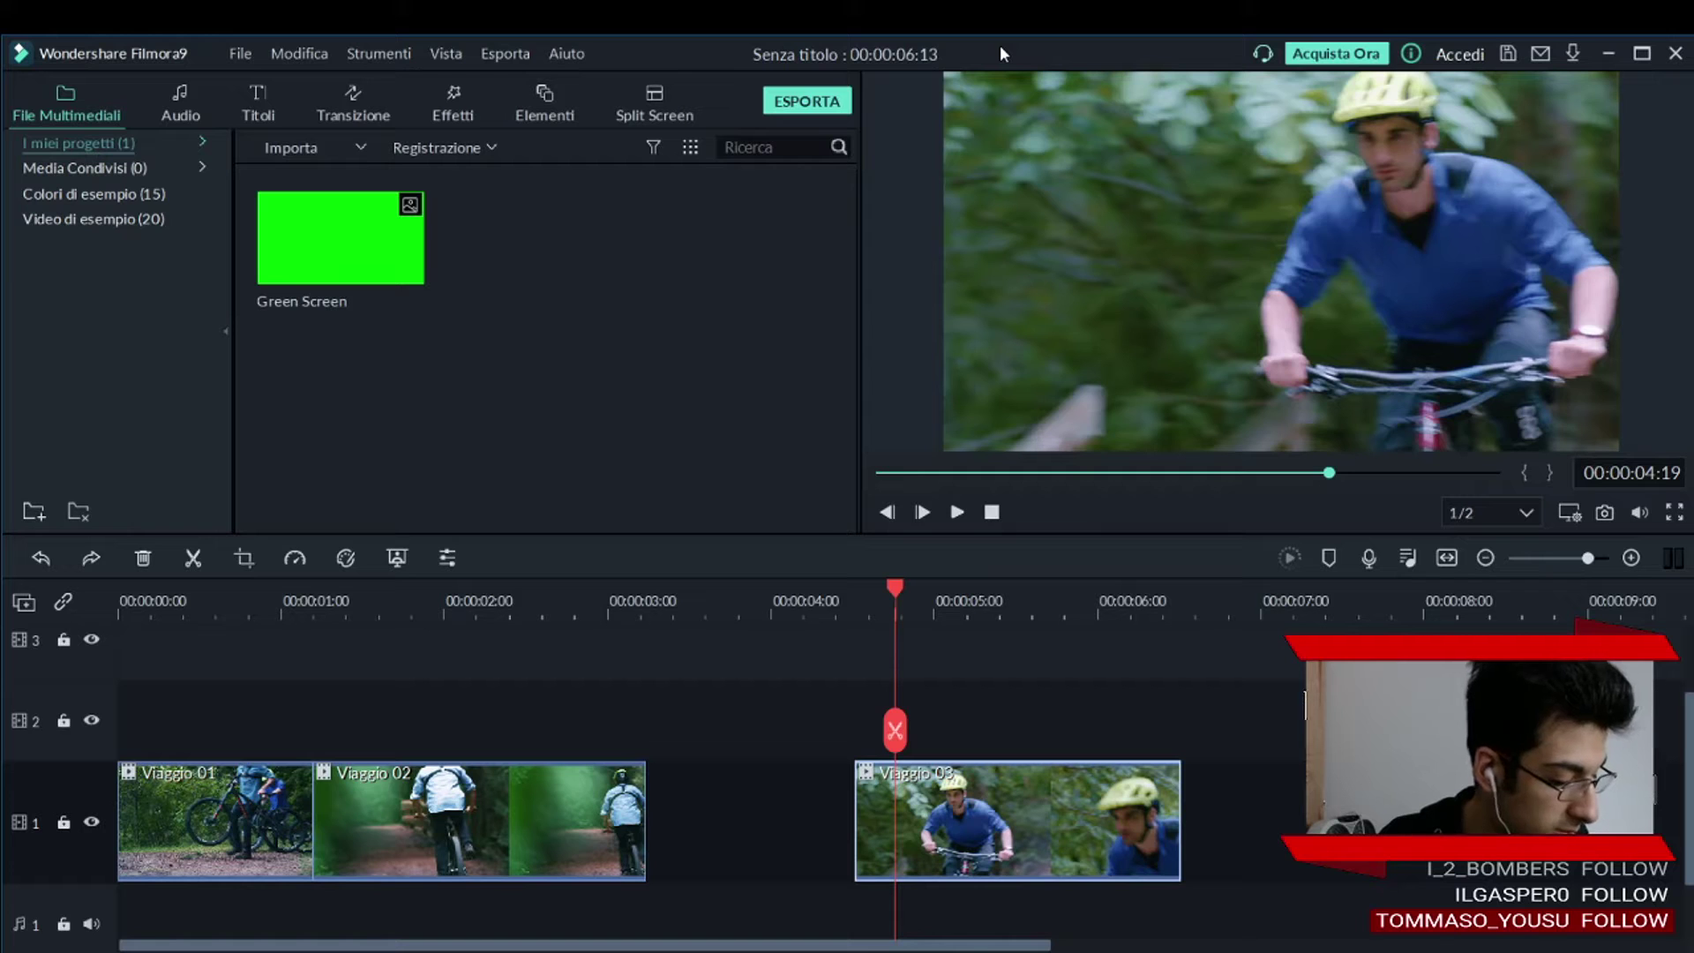
{"action": "key", "text": "ctrl+s"}
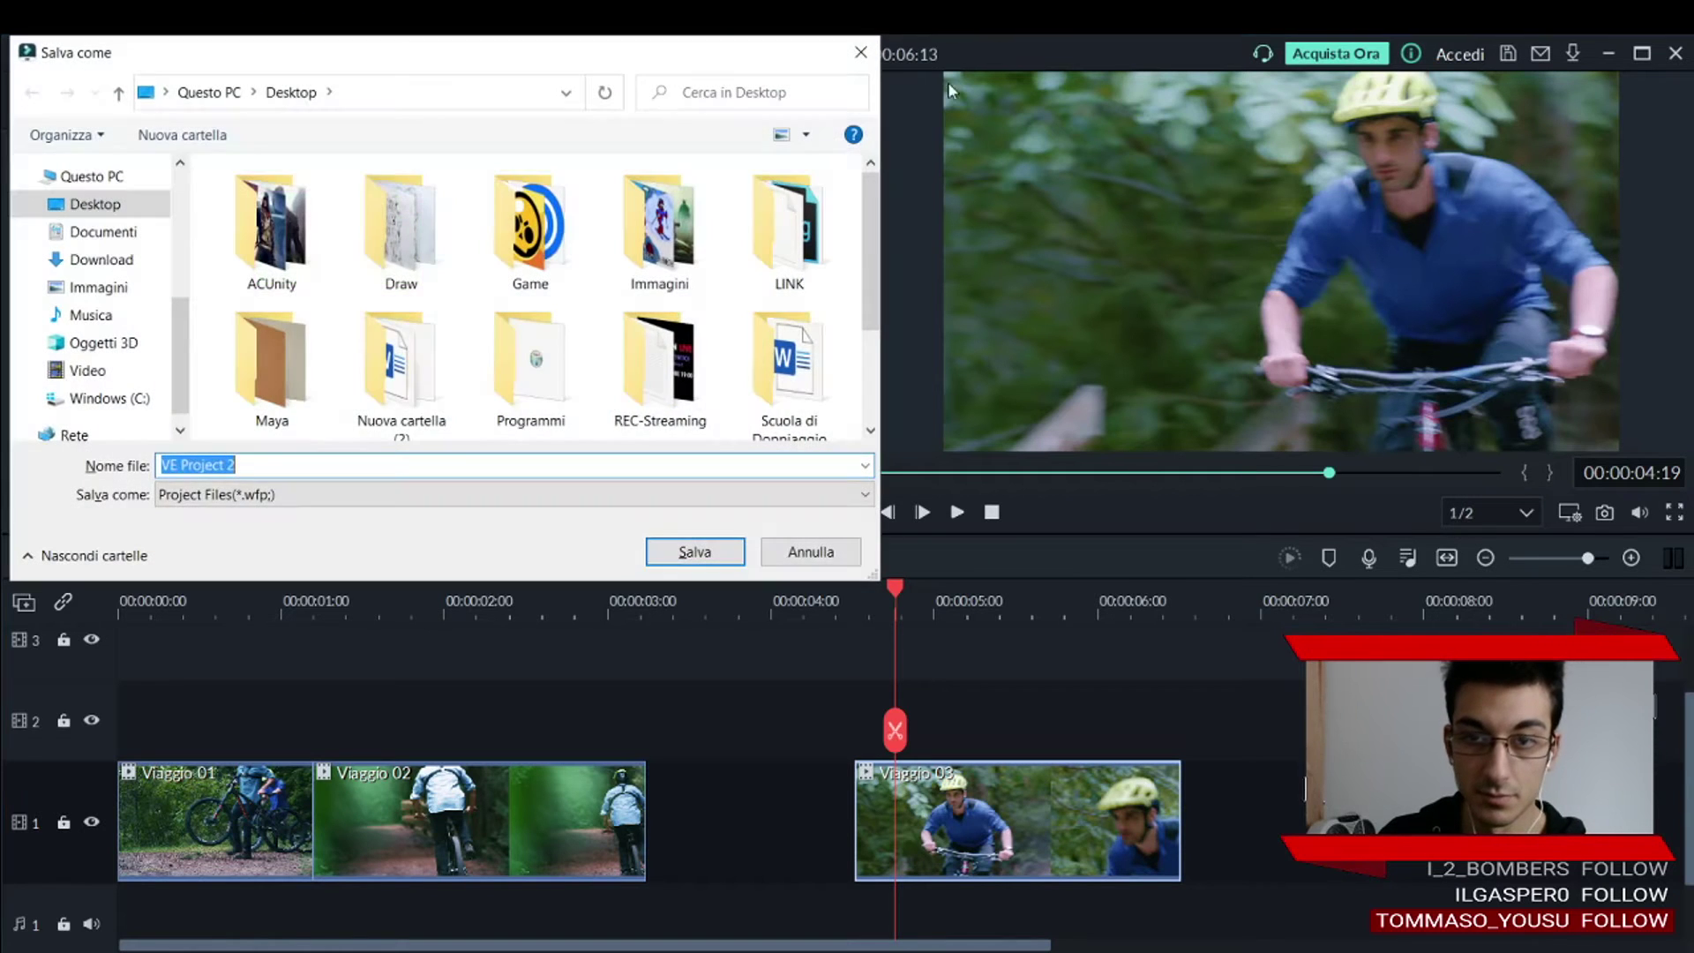
{"action": "scroll", "coordinate": [573, 291], "scroll_direction": "down", "scroll_amount": 1}
{"action": "scroll", "coordinate": [593, 284], "scroll_direction": "up", "scroll_amount": 1}
{"action": "scroll", "coordinate": [595, 284], "scroll_direction": "down", "scroll_amount": 2}
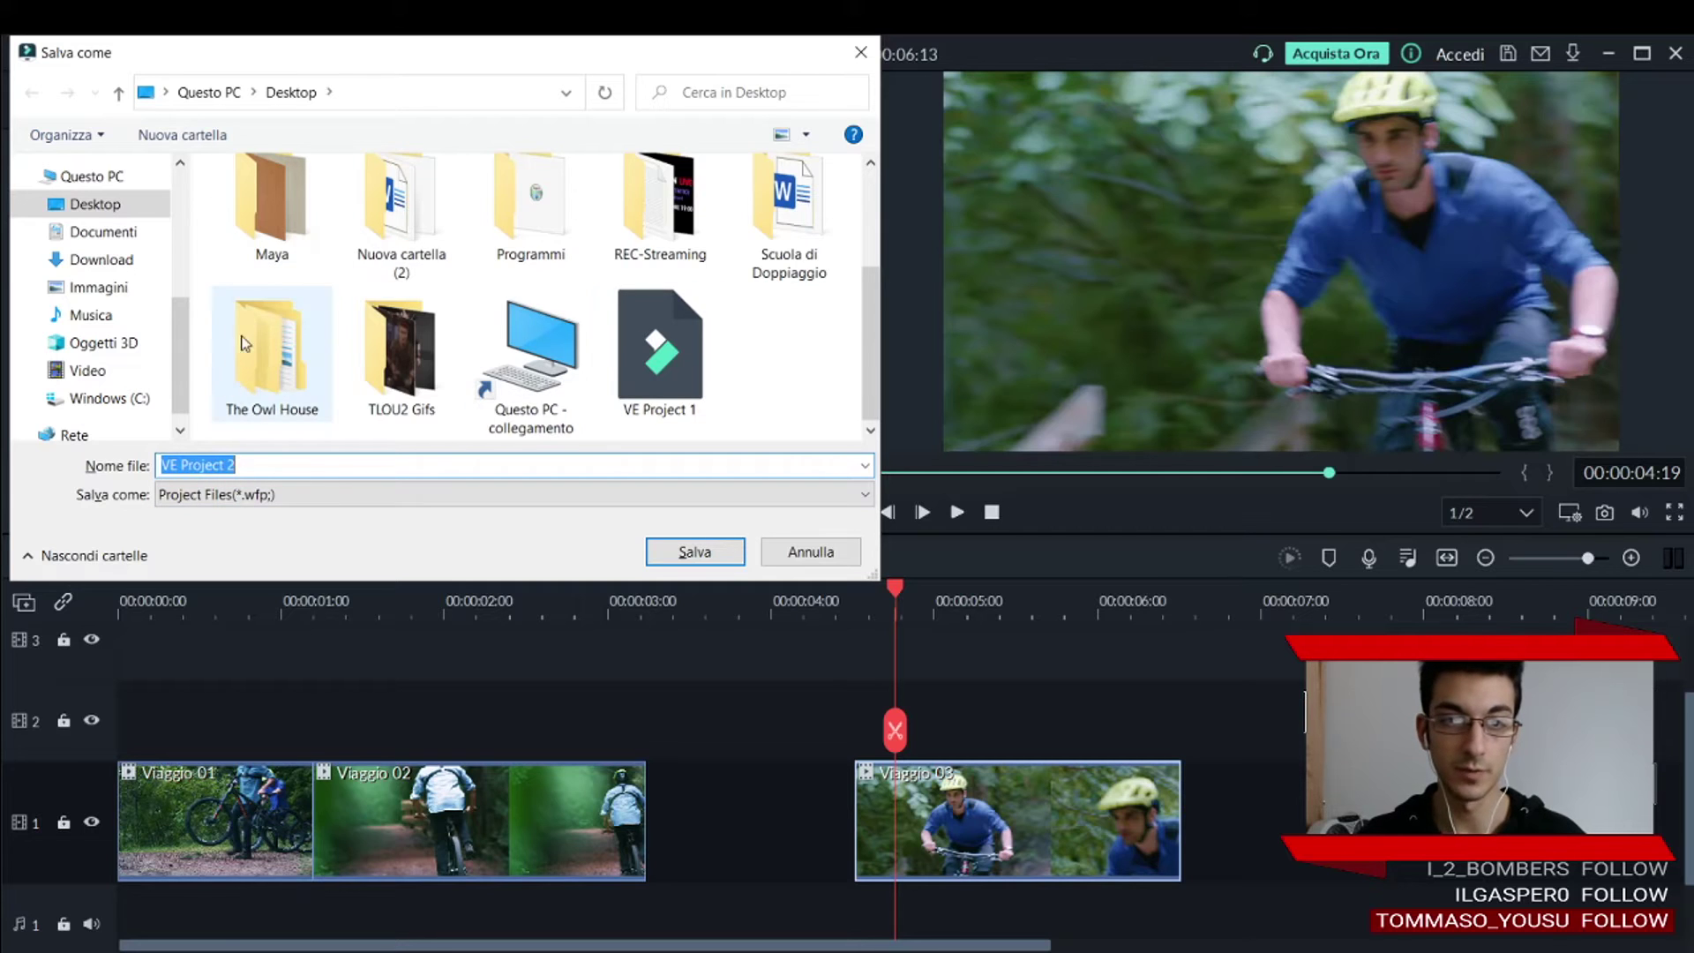
{"action": "left_click", "coordinate": [366, 468]}
{"action": "key", "text": "ctrl+a"}
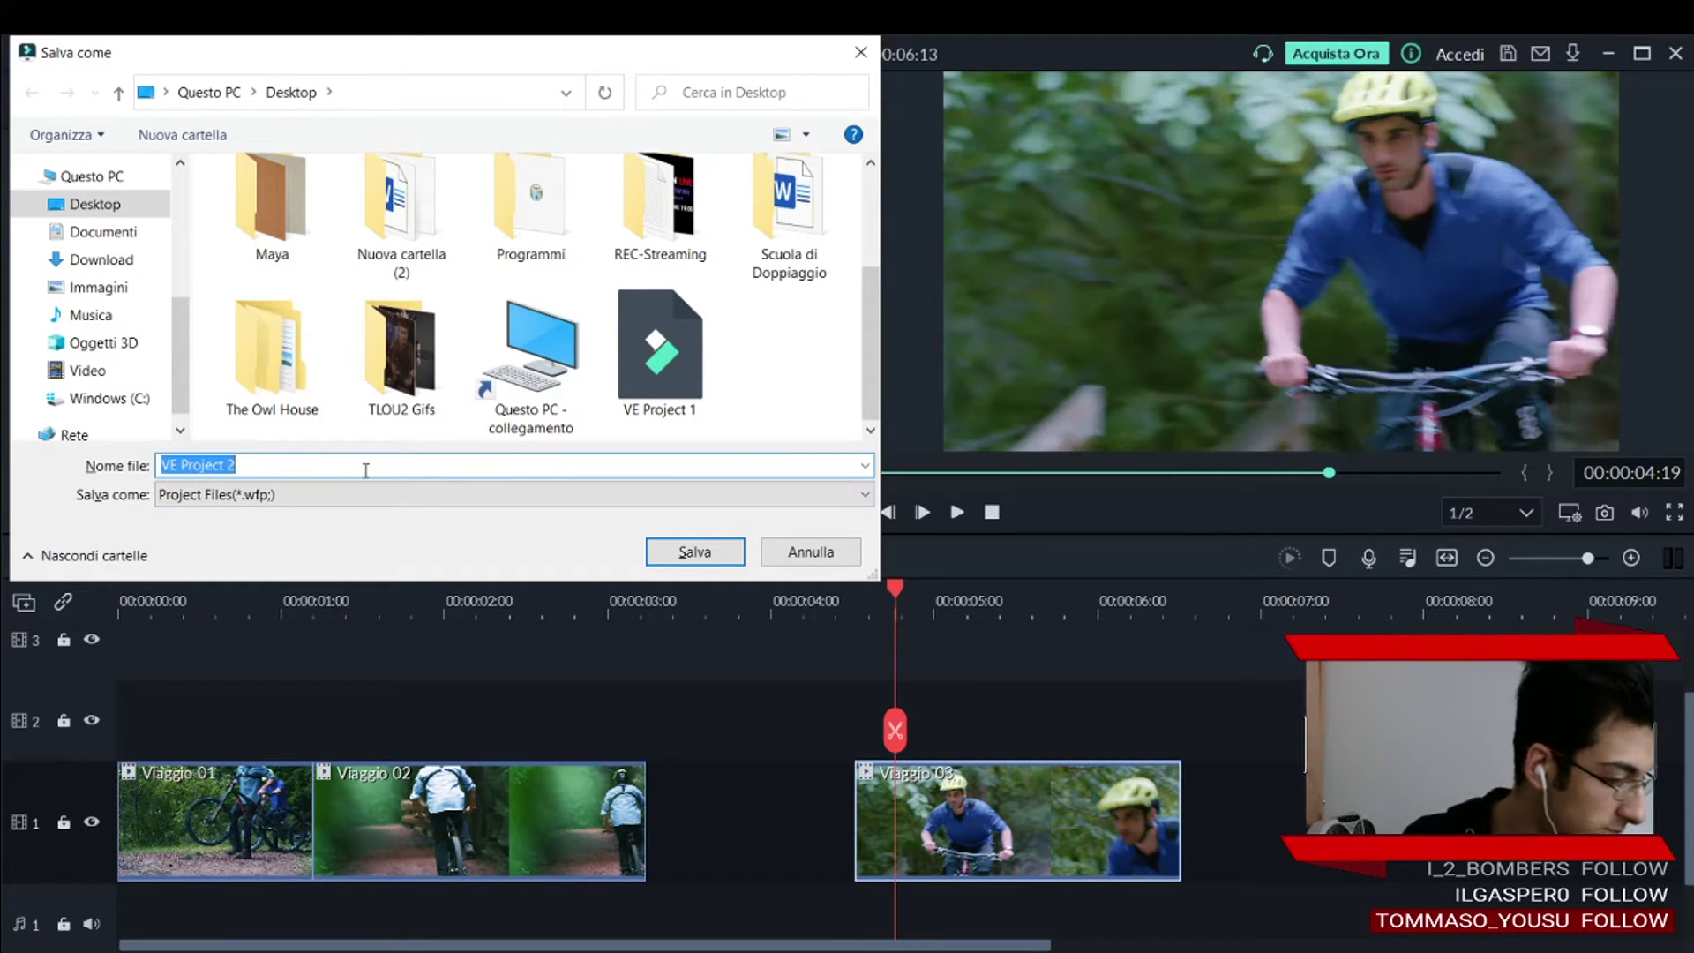
{"action": "type", "text": "c"}
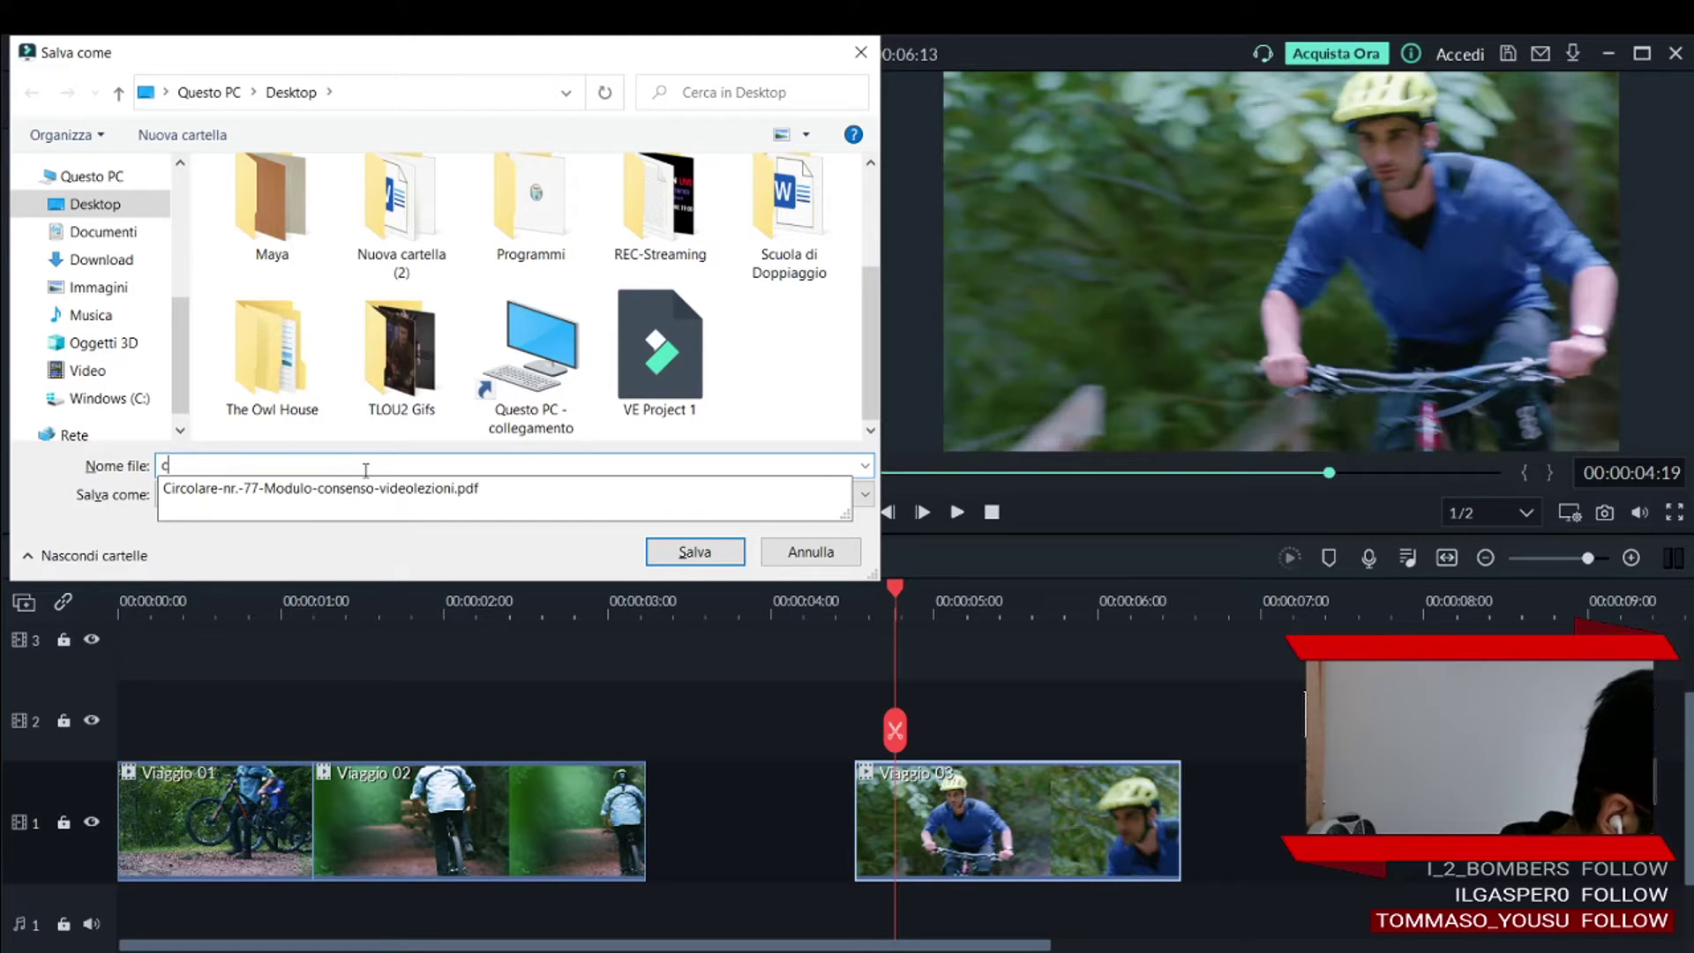
{"action": "type", "text": "tUP"}
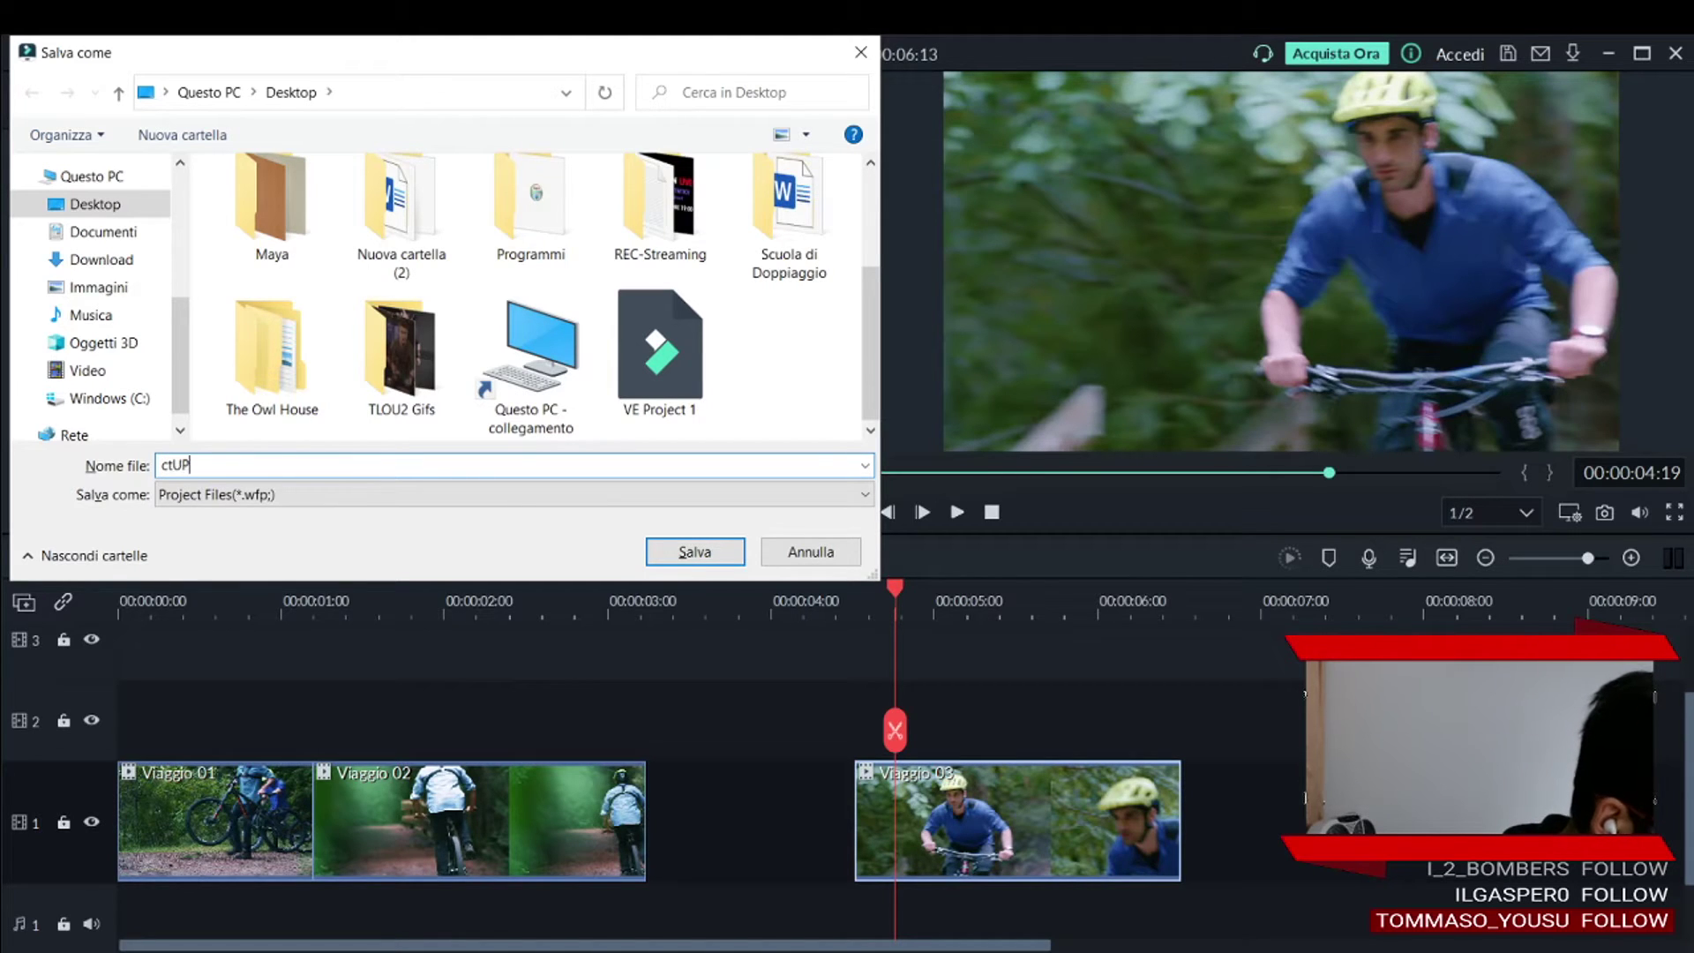
{"action": "type", "text": "TiAA"}
{"action": "key", "text": "BackSpace"}
{"action": "key", "text": "BackSpace"}
{"action": "key", "text": "BackSpace"}
{"action": "key", "text": "BackSpace"}
{"action": "key", "text": "BackSpace"}
{"action": "key", "text": "BackSpace"}
{"action": "key", "text": "BackSpace"}
{"action": "key", "text": "BackSpace"}
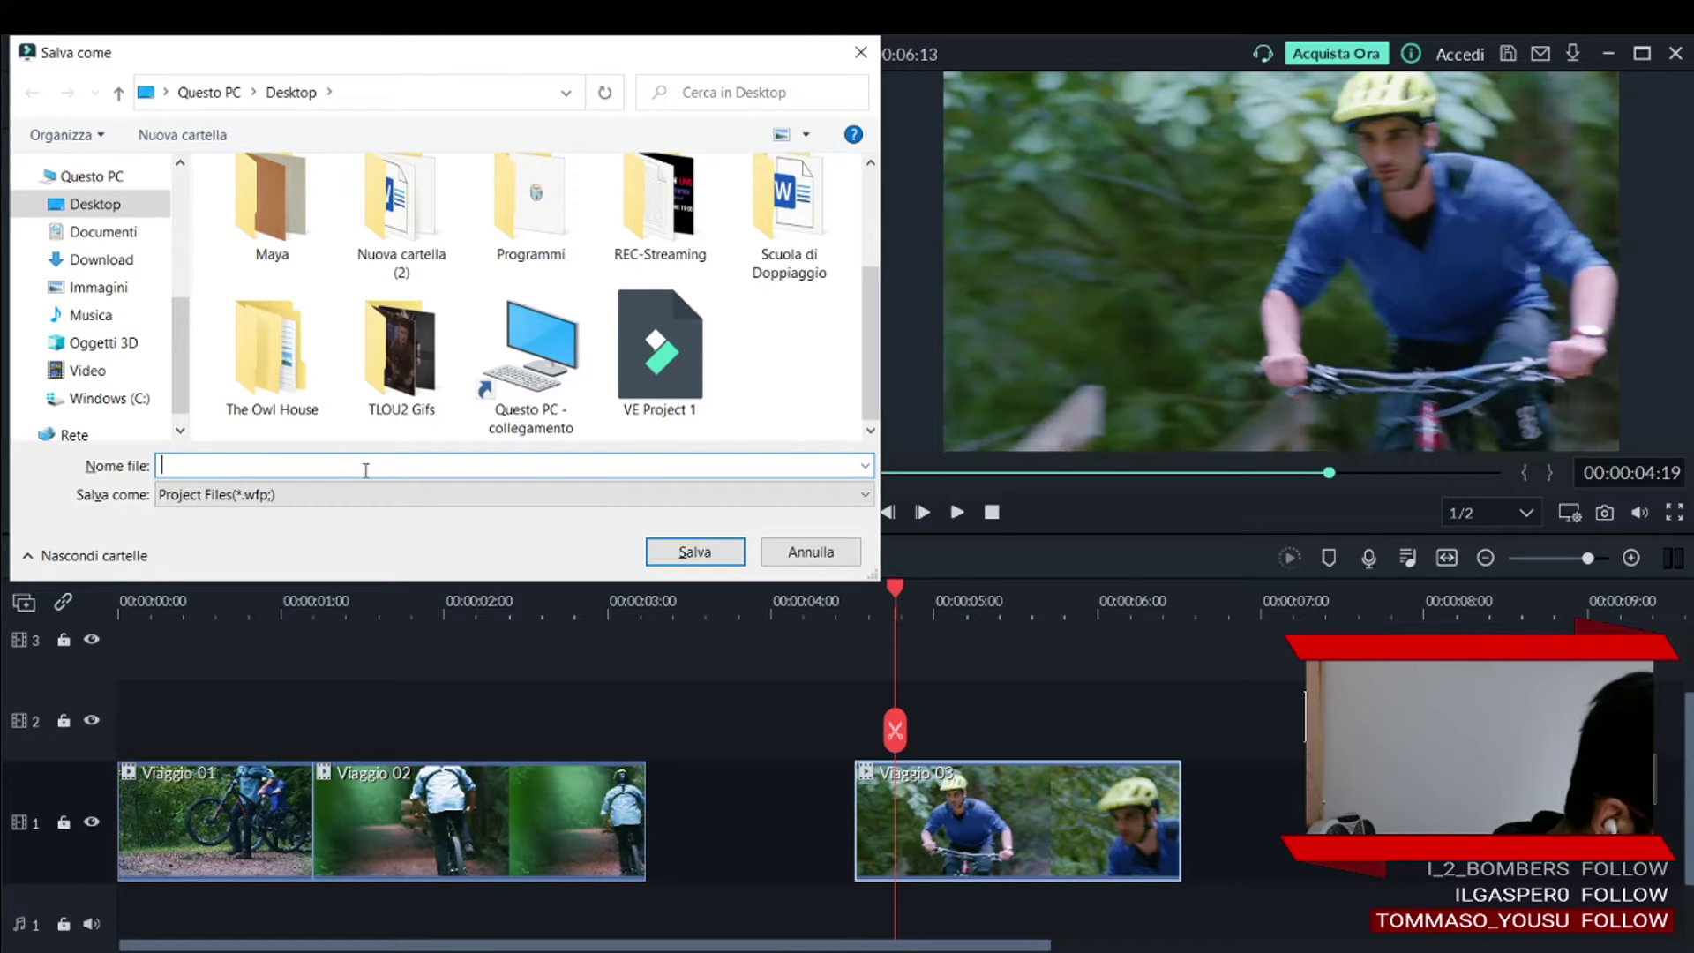
{"action": "type", "text": "Tutorial"}
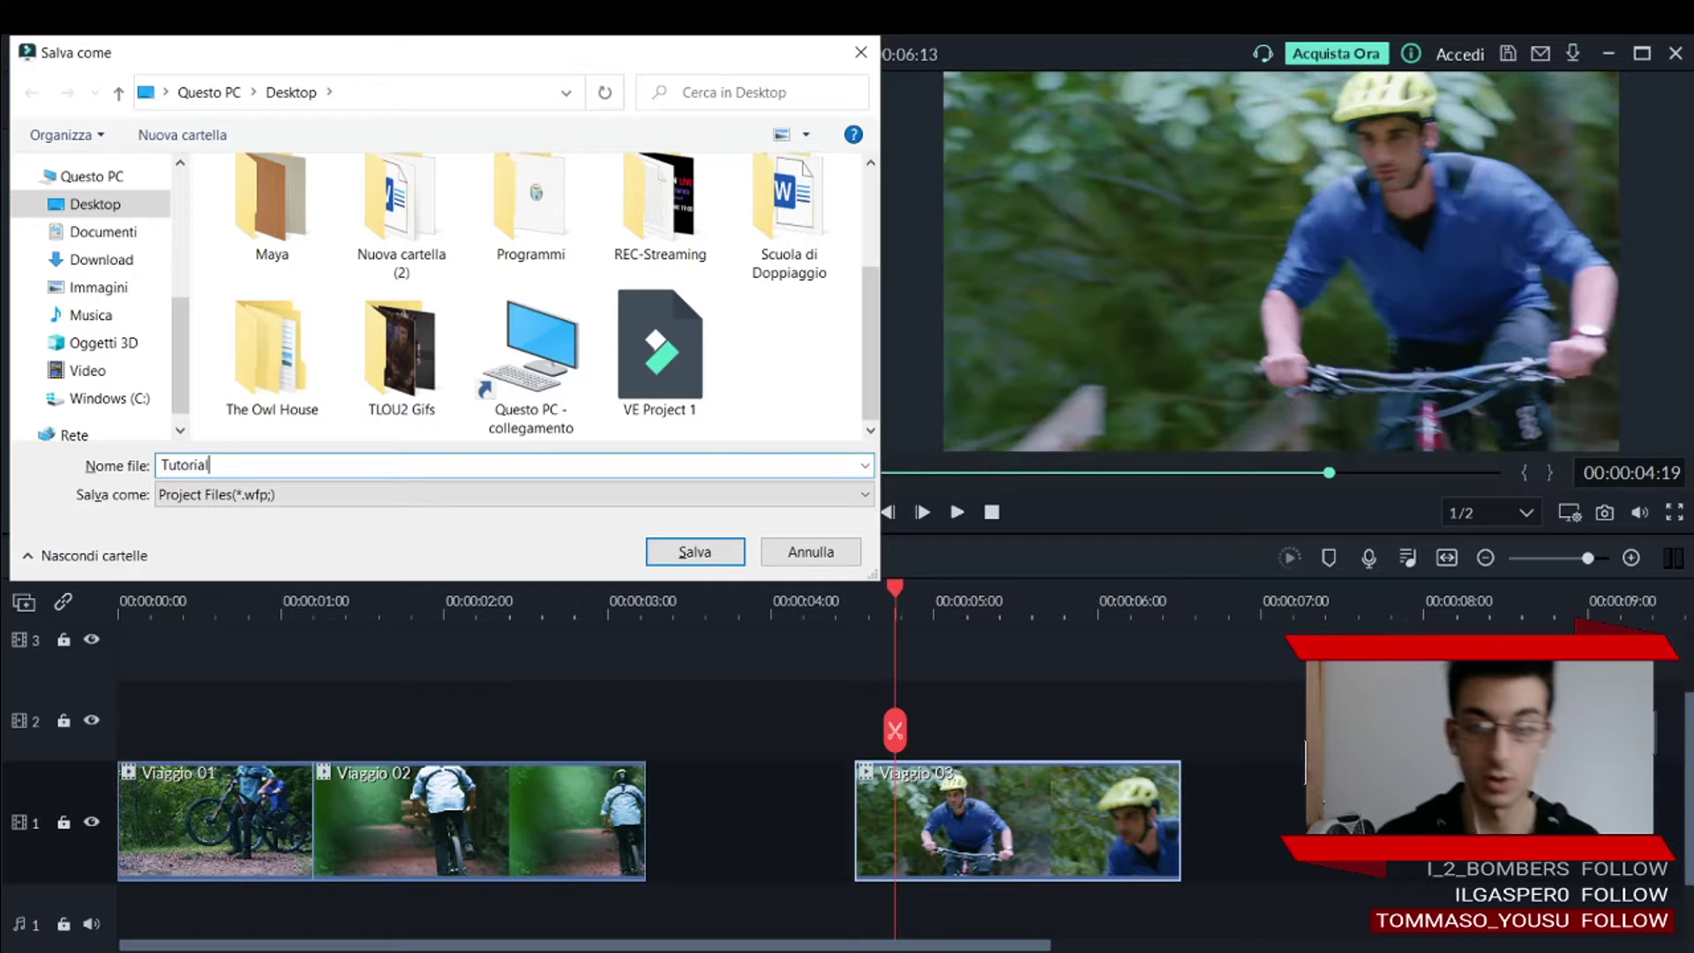
{"action": "left_click", "coordinate": [729, 561]}
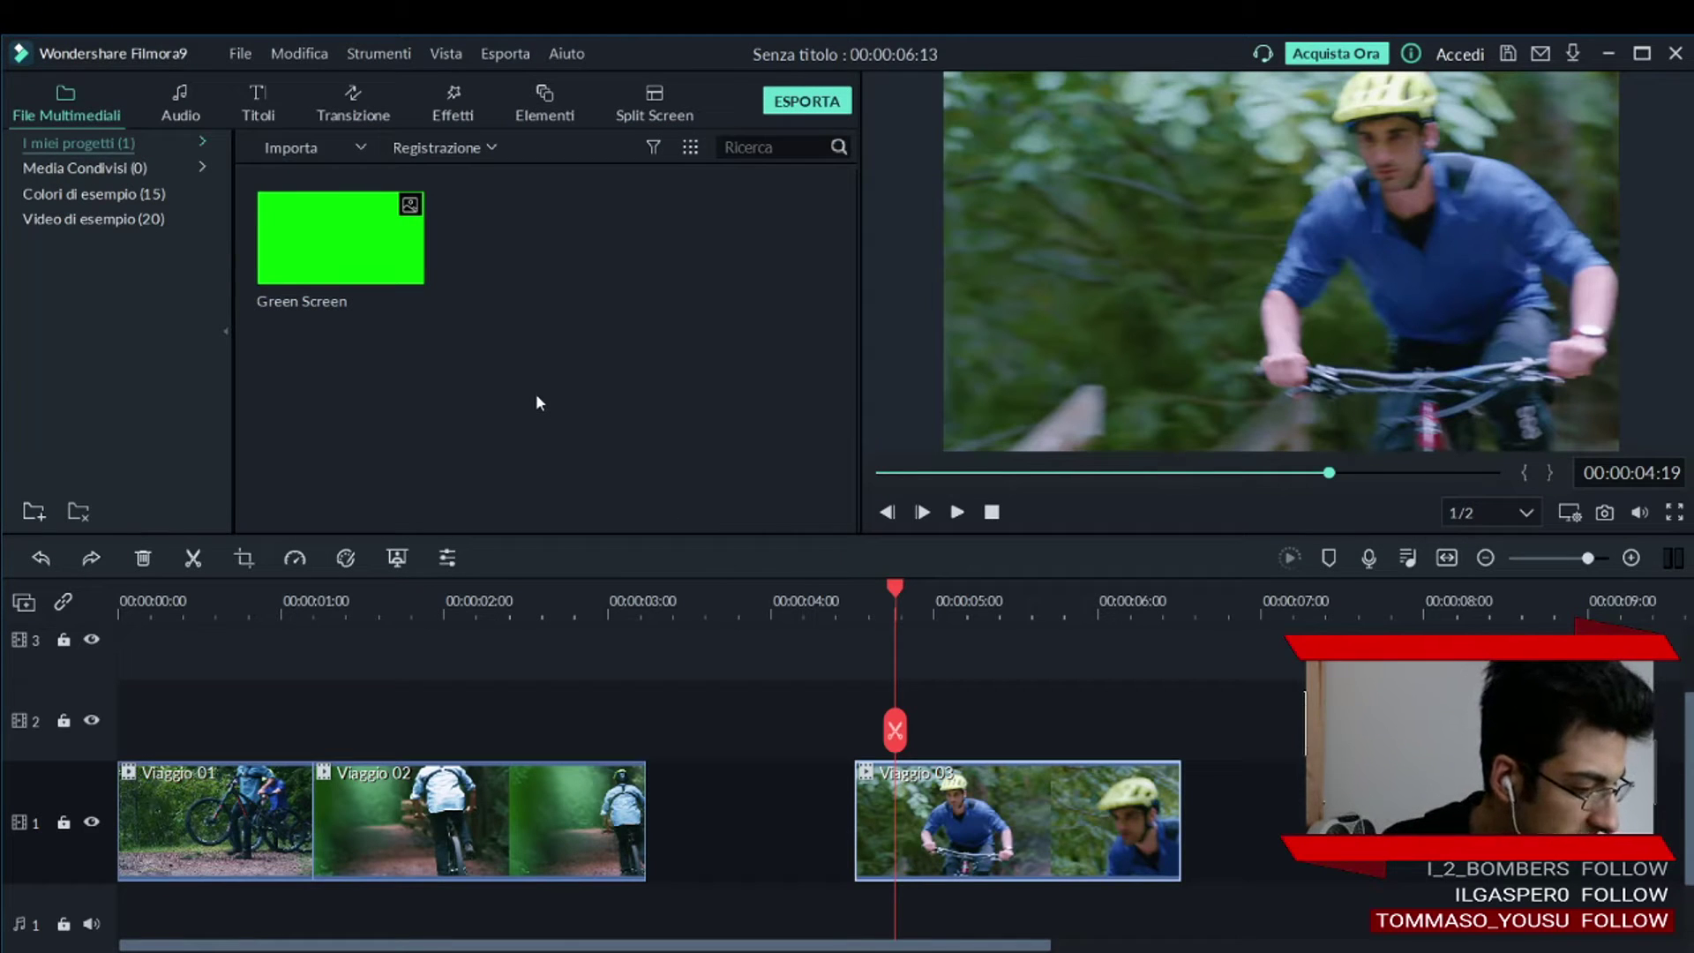
Save the project on the Desktop under the file name Tutorial.
{"action": "key", "text": "ctrl+s"}
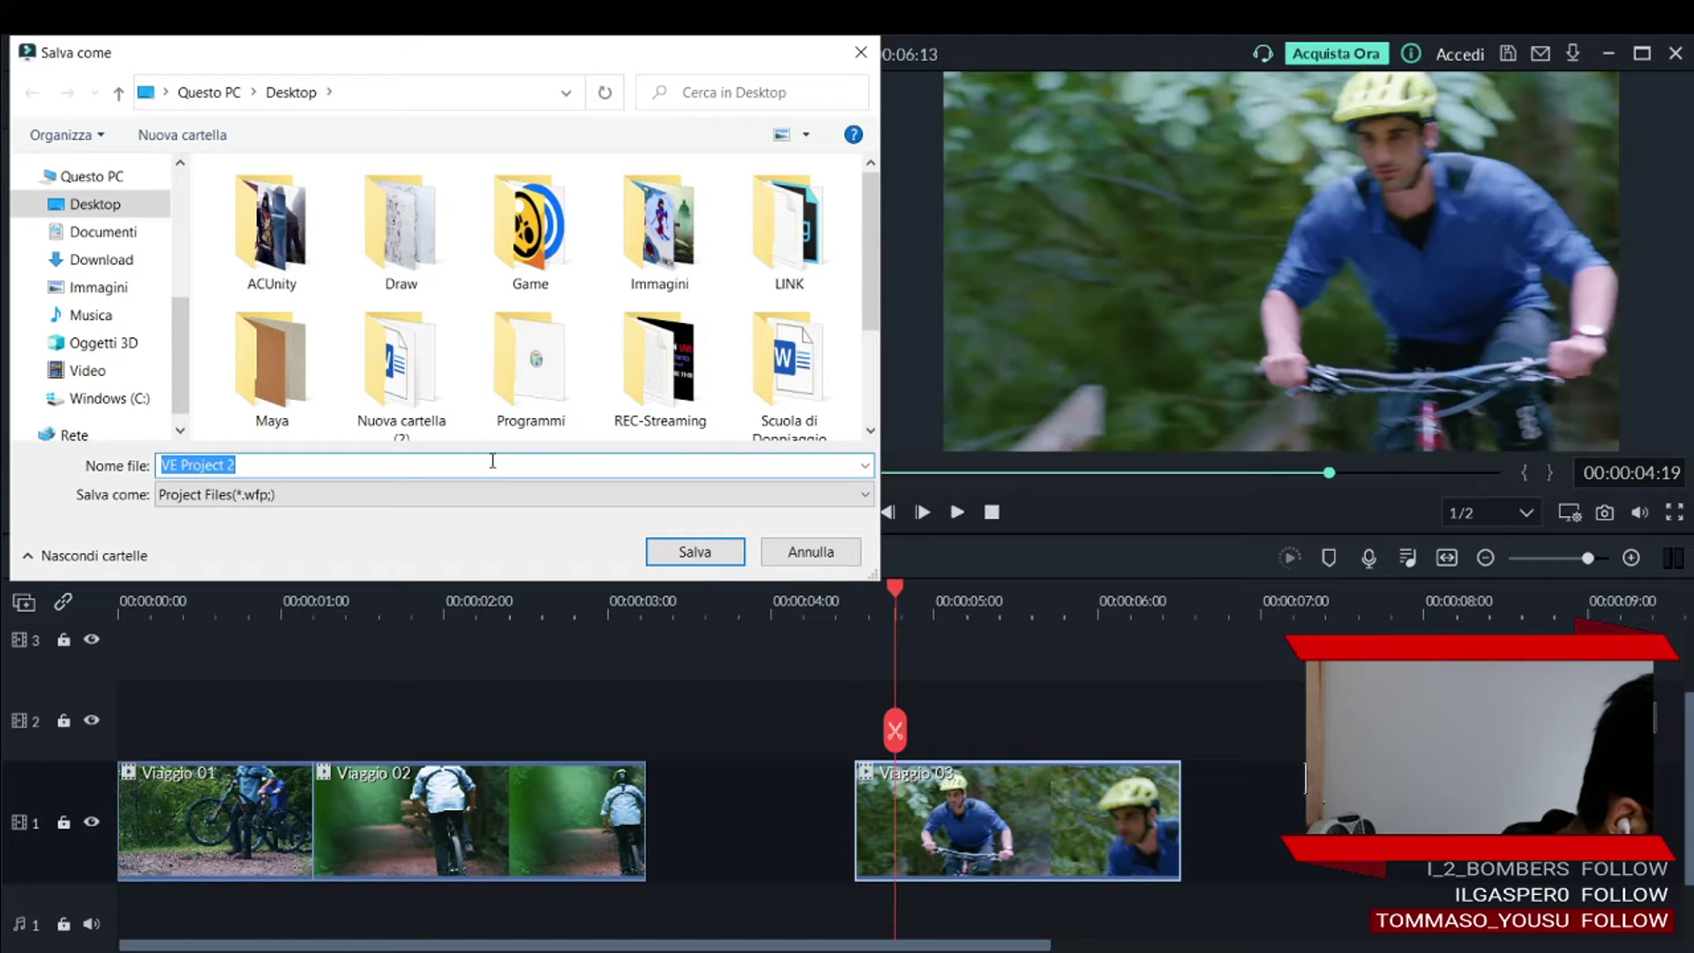
{"action": "type", "text": "Tutorial"}
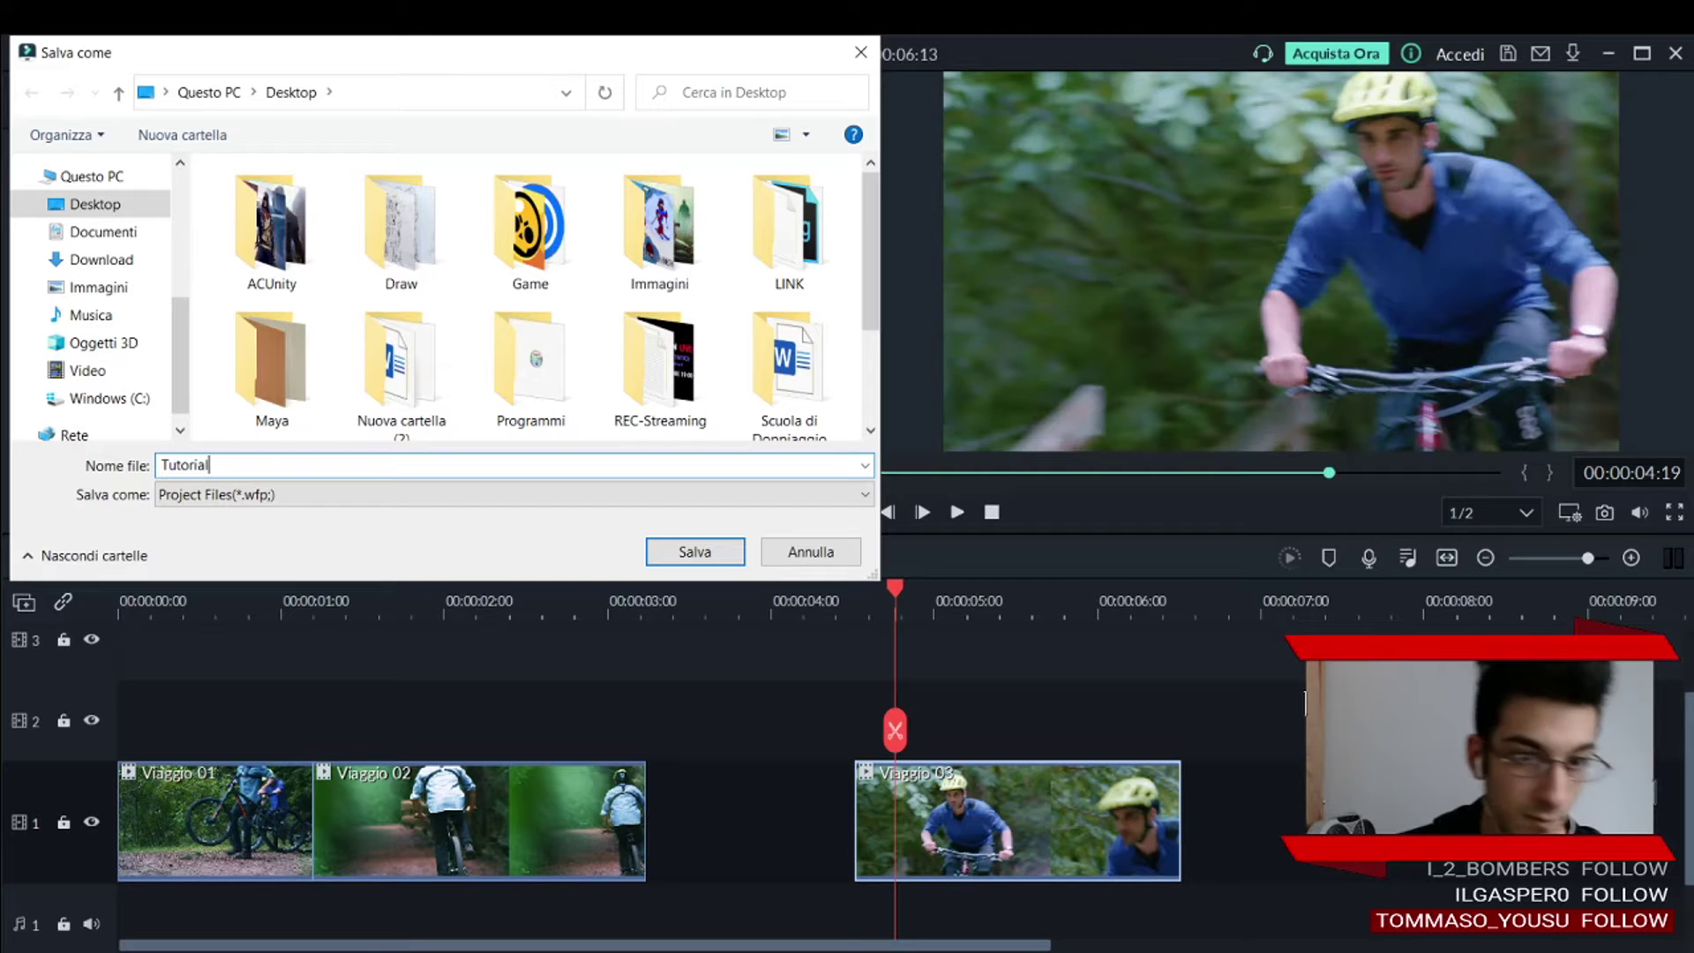
{"action": "key", "text": "Return"}
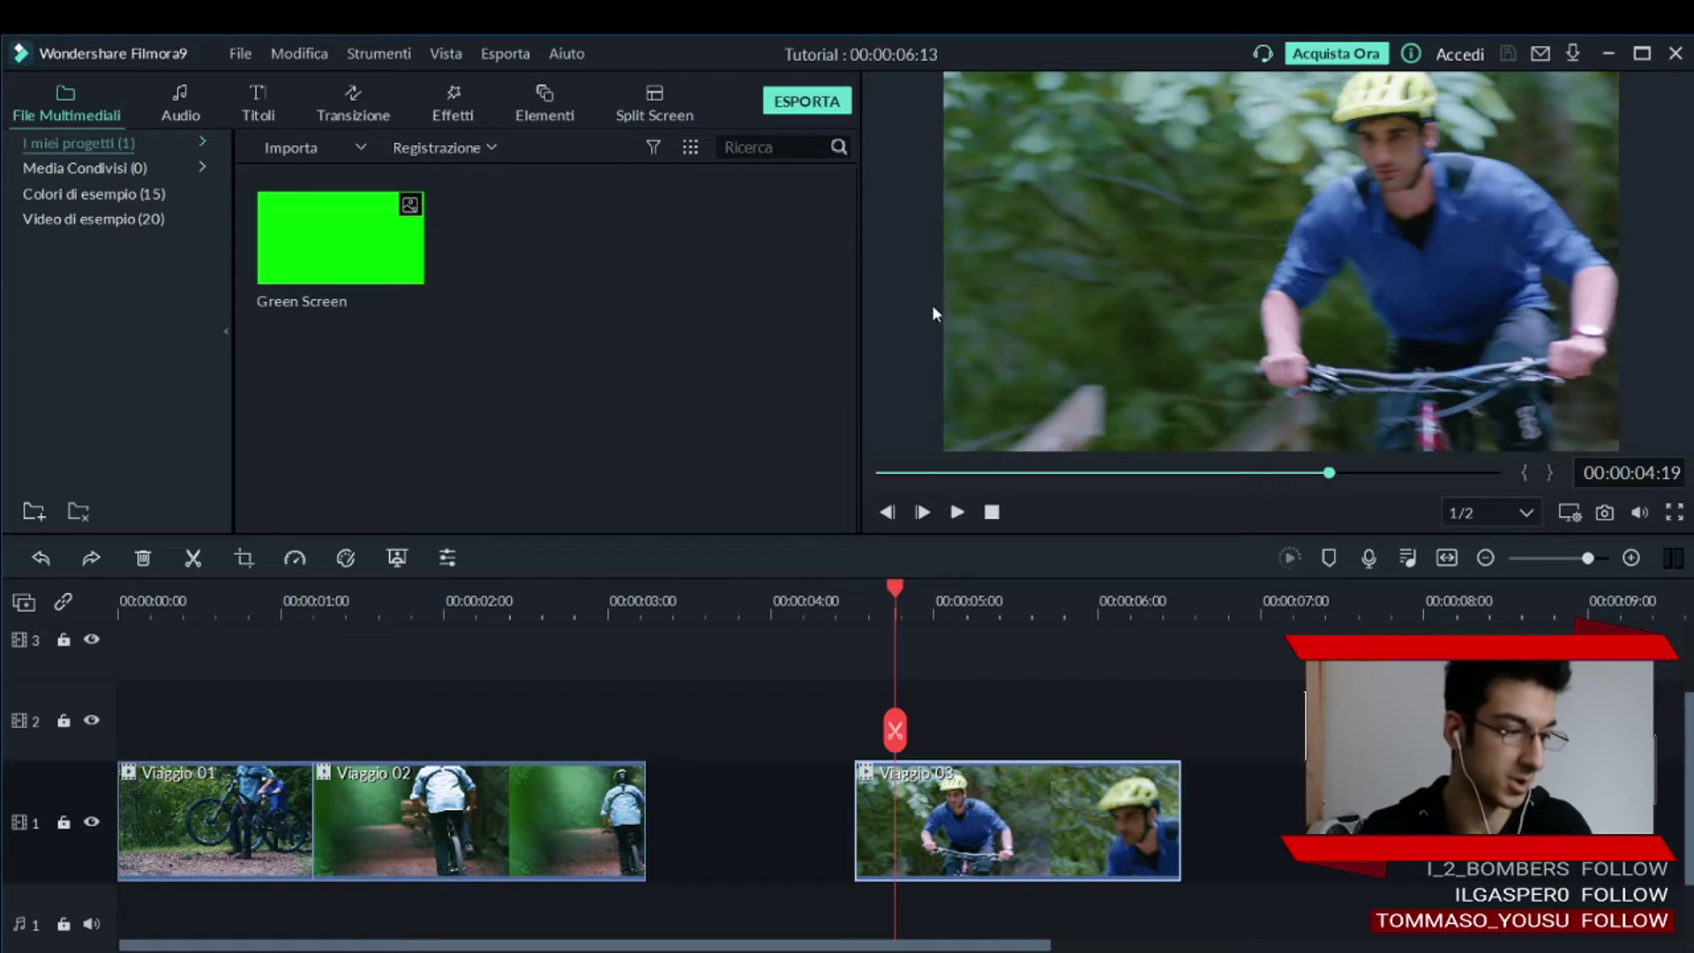
Split the Viaggio 03 clip at 00:00:04:18 and save the project.
{"action": "left_click_drag", "start_coordinate": [924, 604], "coordinate": [890, 596]}
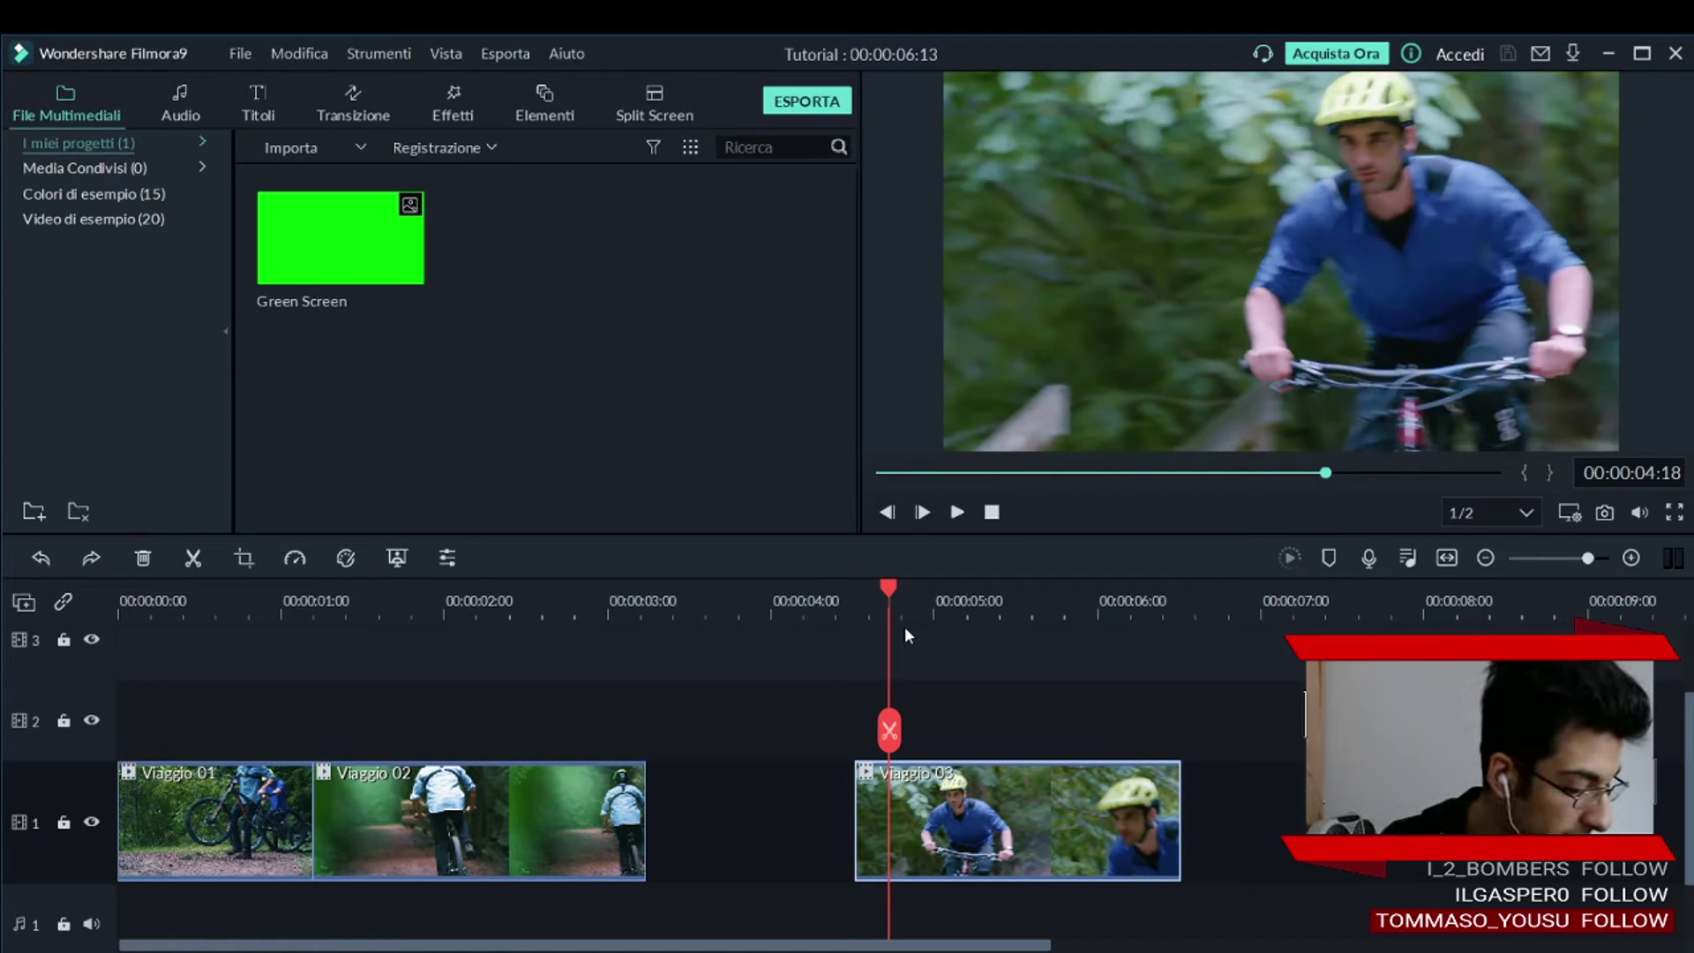
{"action": "key", "text": "ctrl+b"}
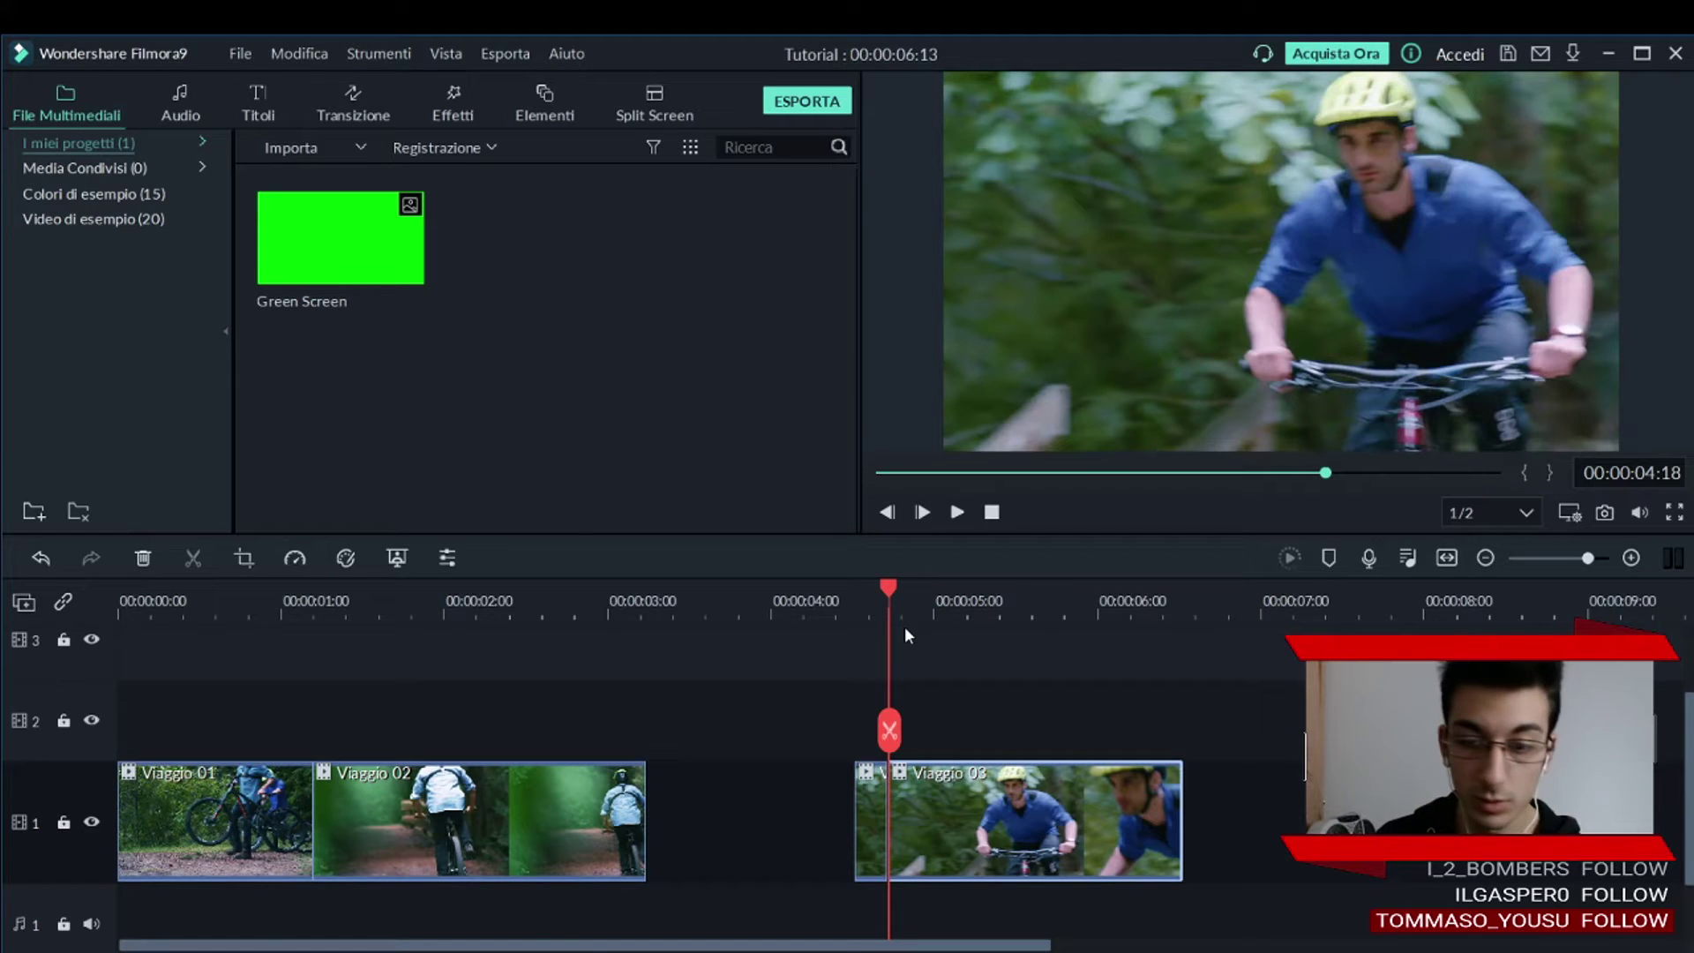
{"action": "key", "text": "ctrl+s"}
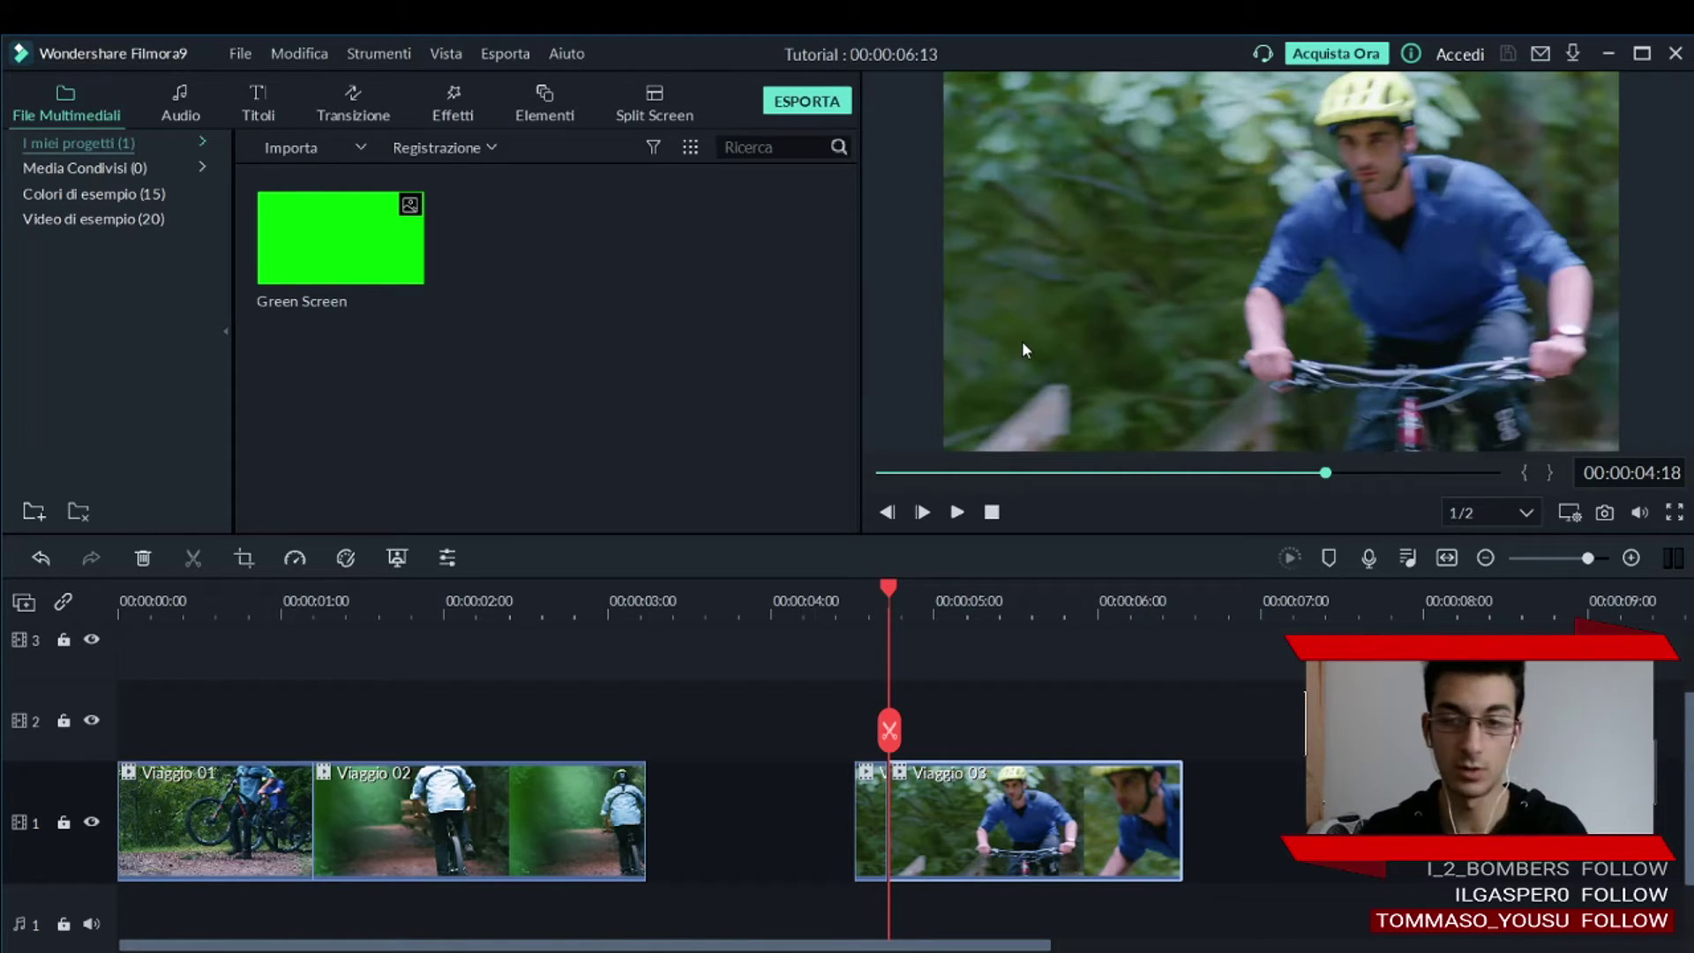
Play on to 00:00:05:11, split the Viaggio 03 clip there and save the project again.
{"action": "key", "text": "space"}
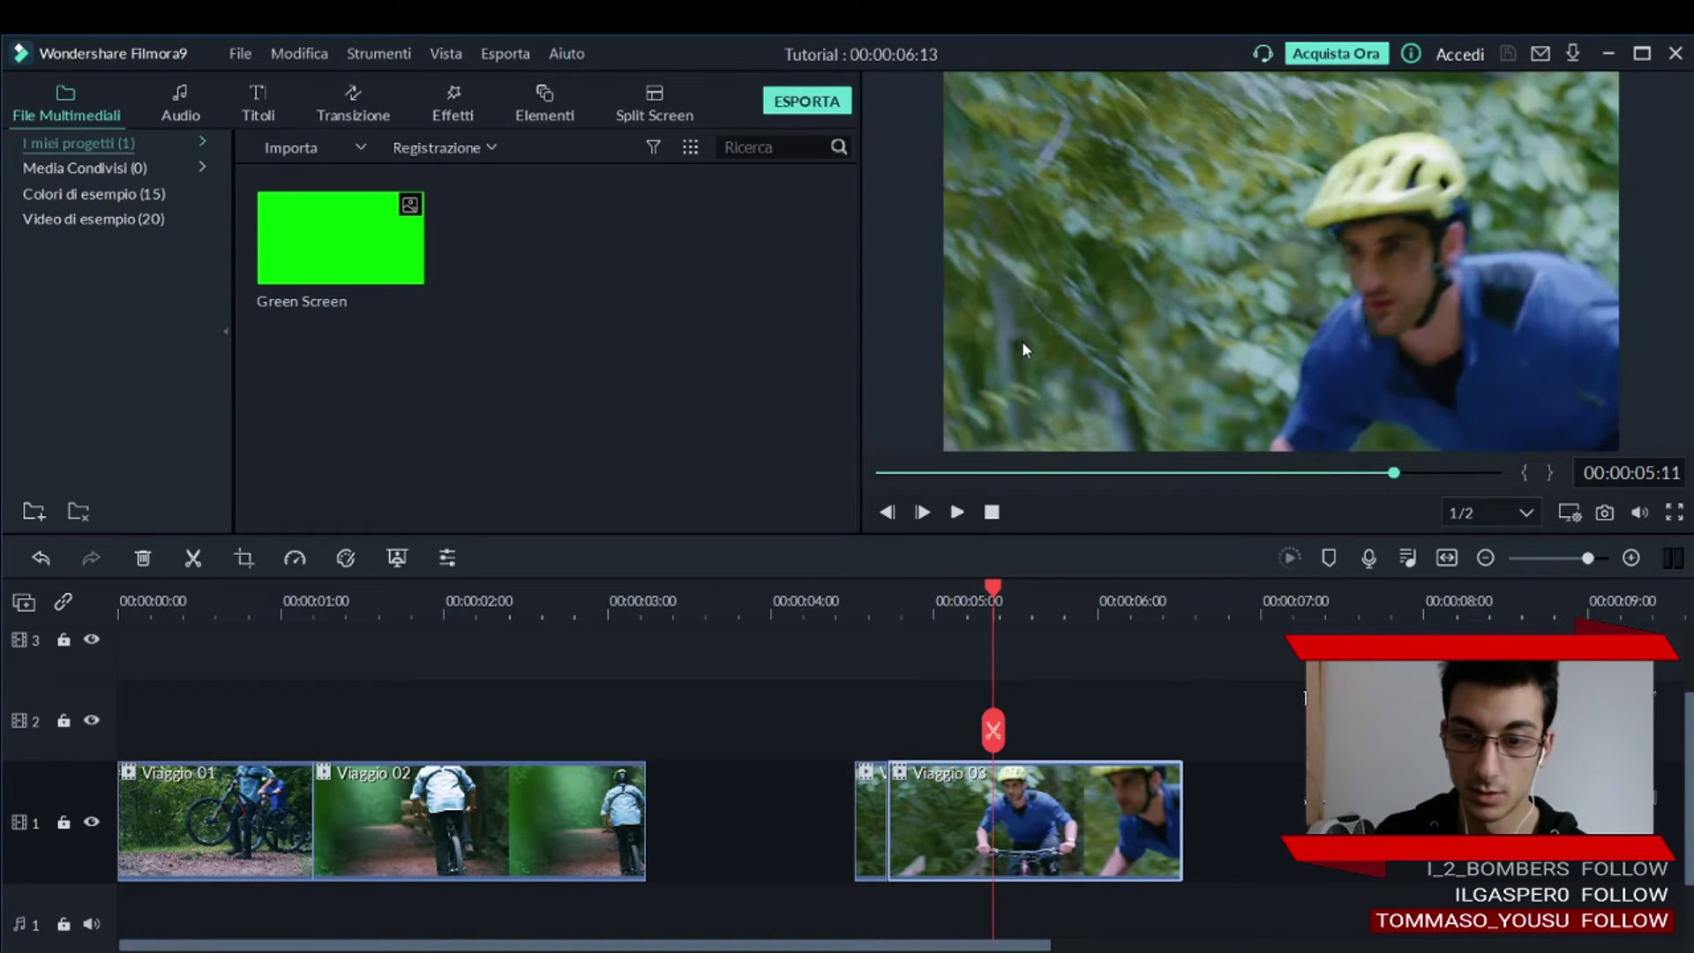
{"action": "key", "text": "ctrl+b"}
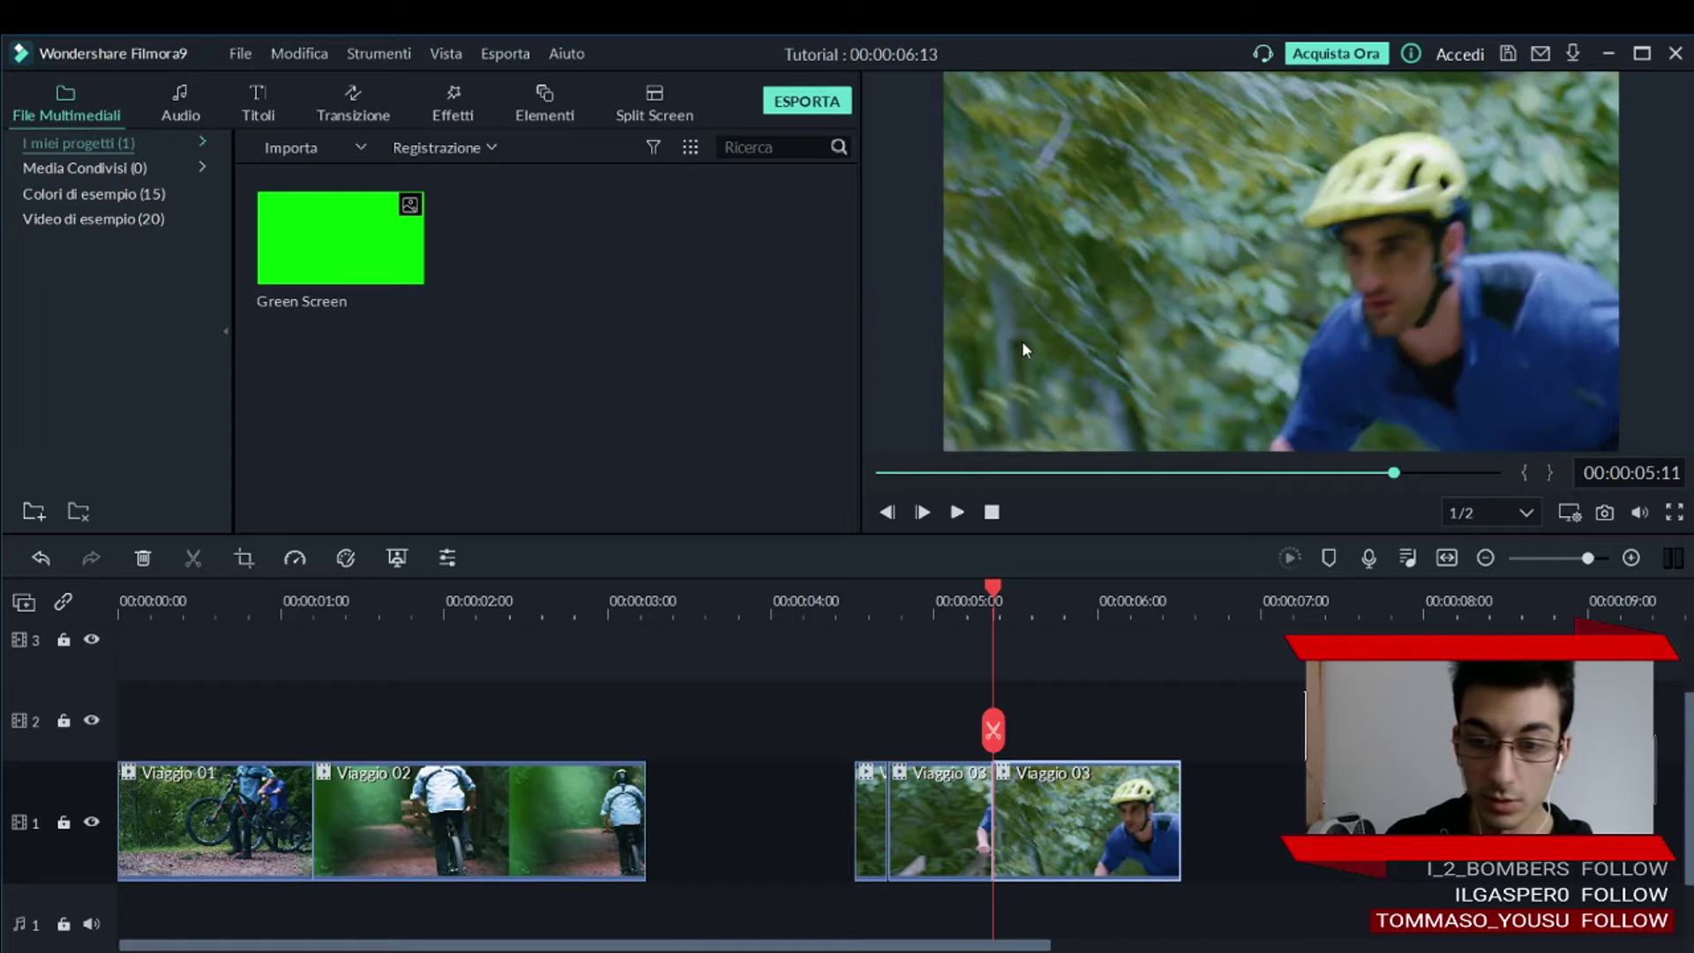
{"action": "key", "text": "ctrl+s"}
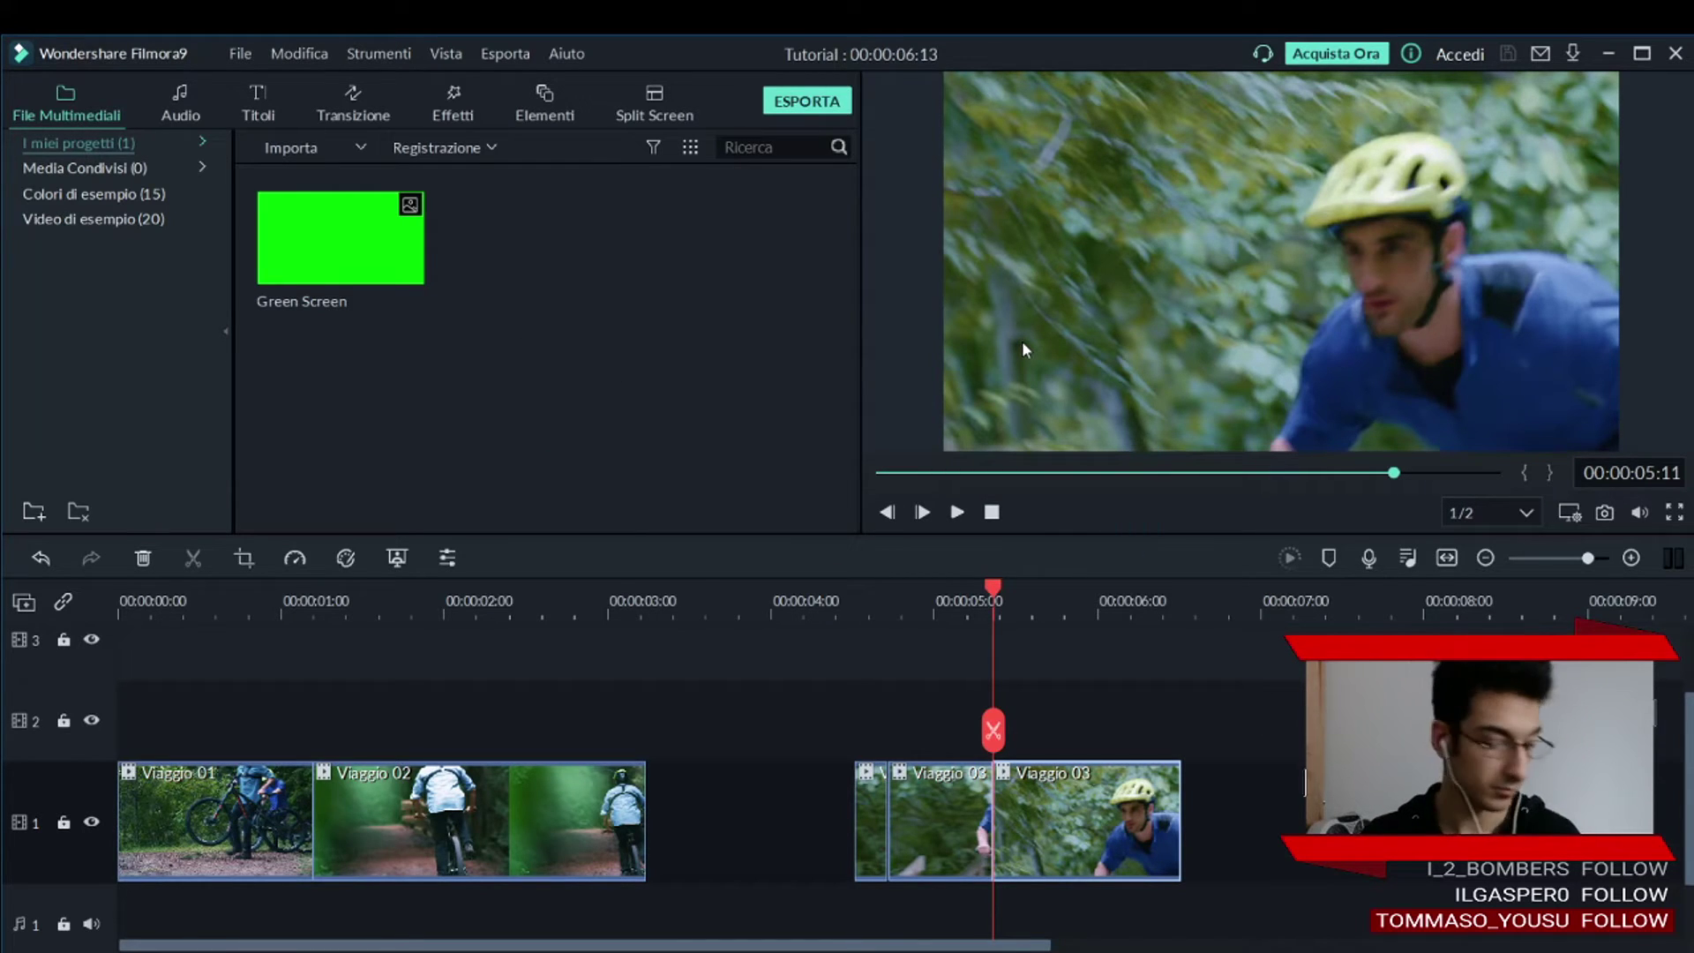
Undo both splits of the Viaggio 03 clip and save the project.
{"action": "key", "text": "ctrl+z"}
{"action": "key", "text": "ctrl+z"}
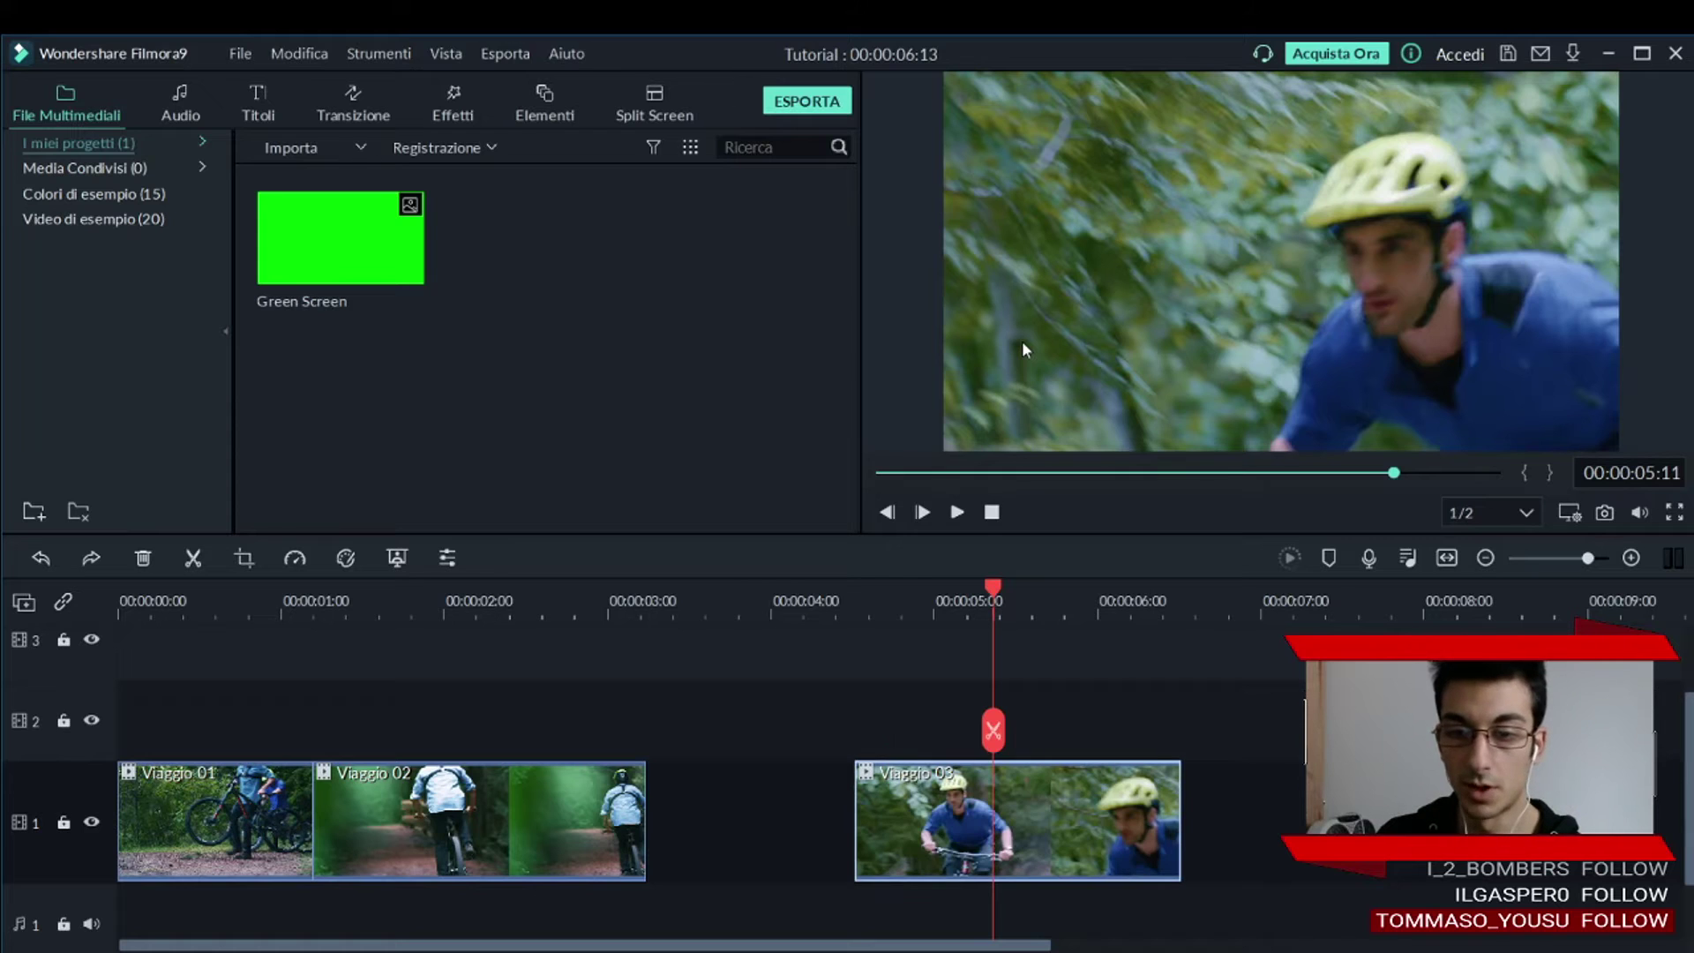
{"action": "key", "text": "ctrl+s"}
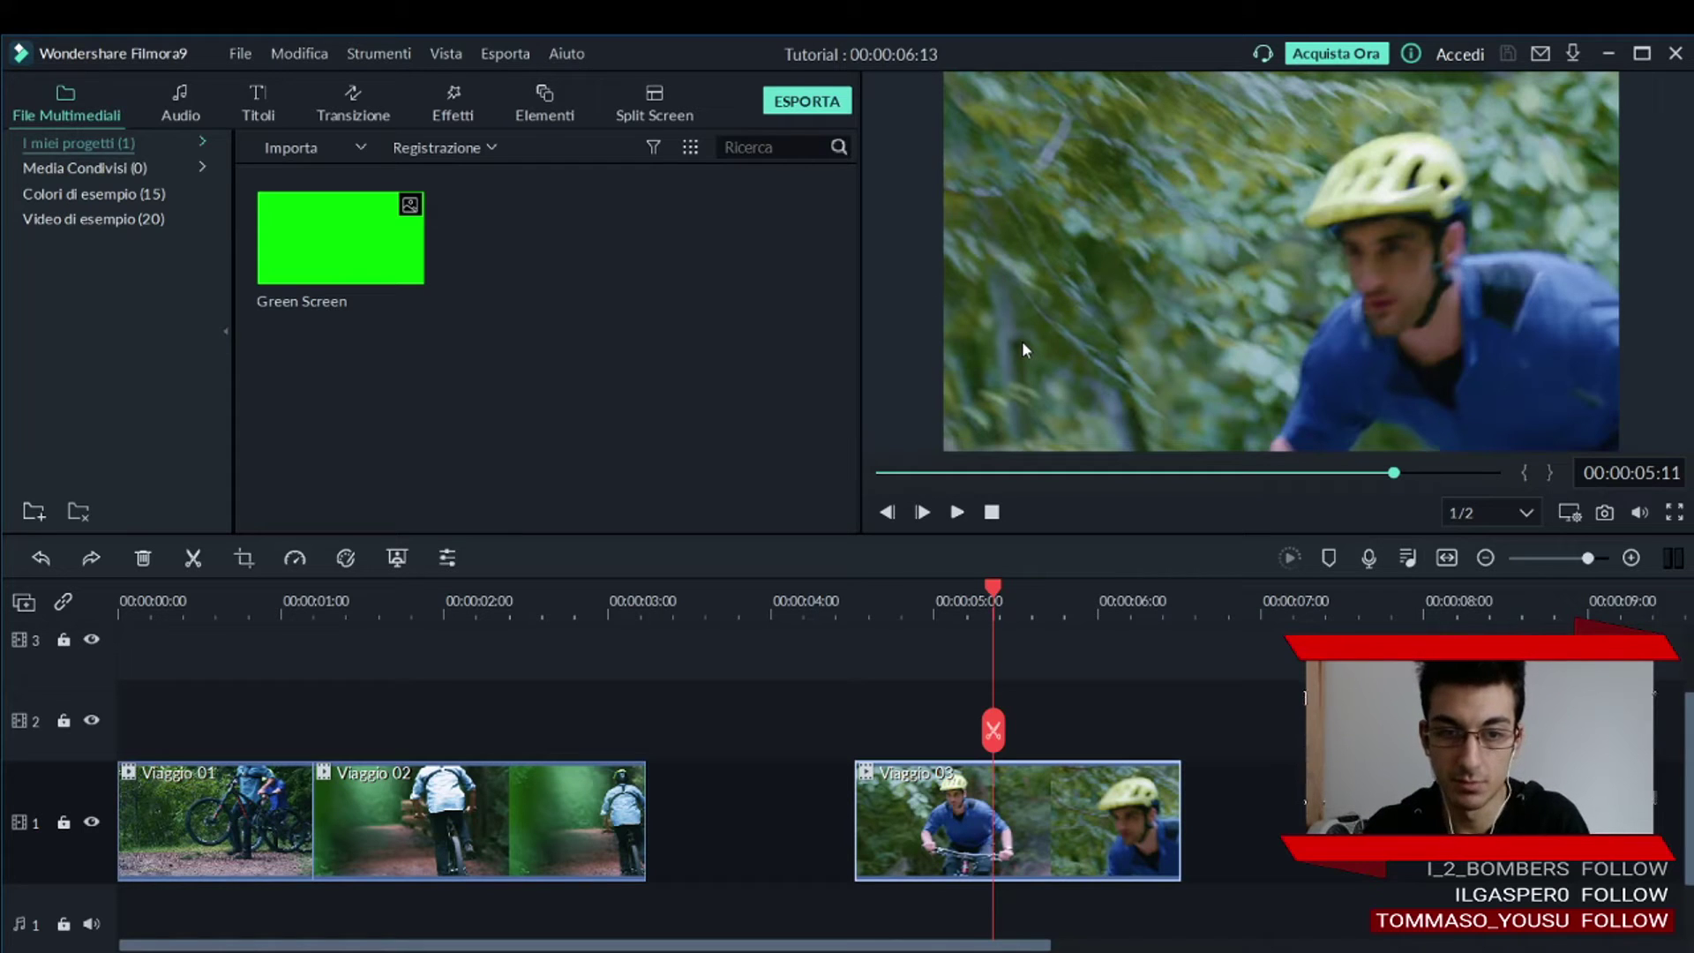
Split the Viaggio 03 clip at 00:00:04:21 and play the timeline on to 00:00:05:16.
{"action": "left_click", "coordinate": [910, 589]}
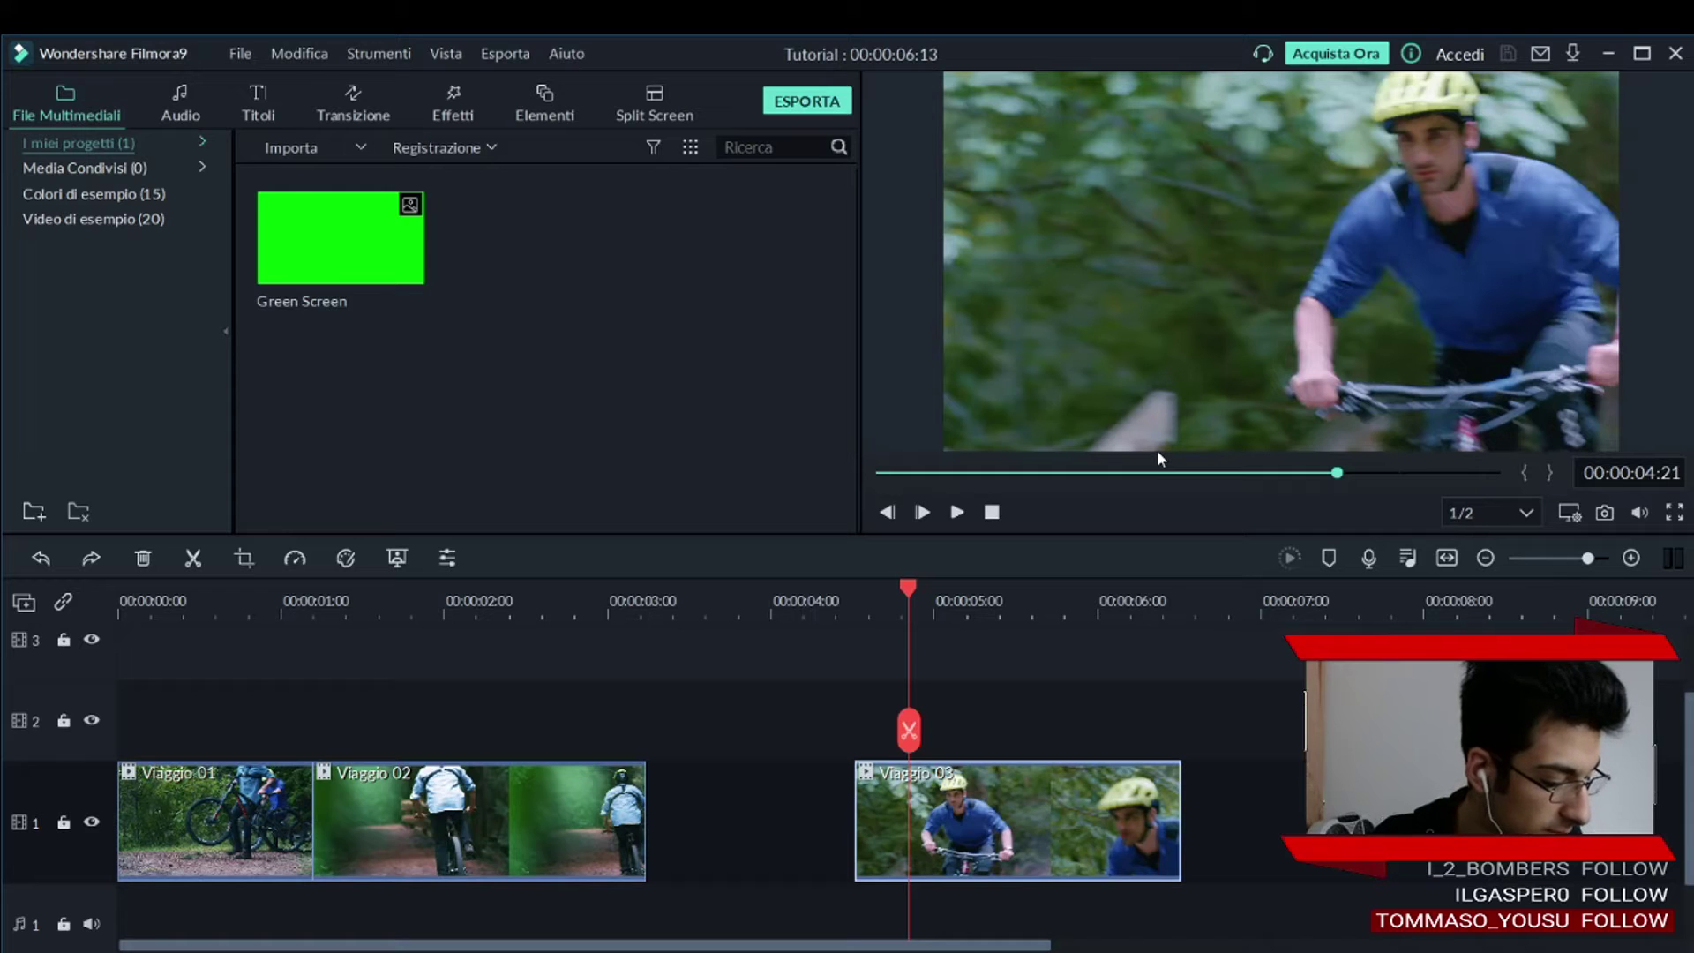
{"action": "key", "text": "ctrl+b"}
{"action": "key", "text": "space"}
{"action": "key", "text": "space"}
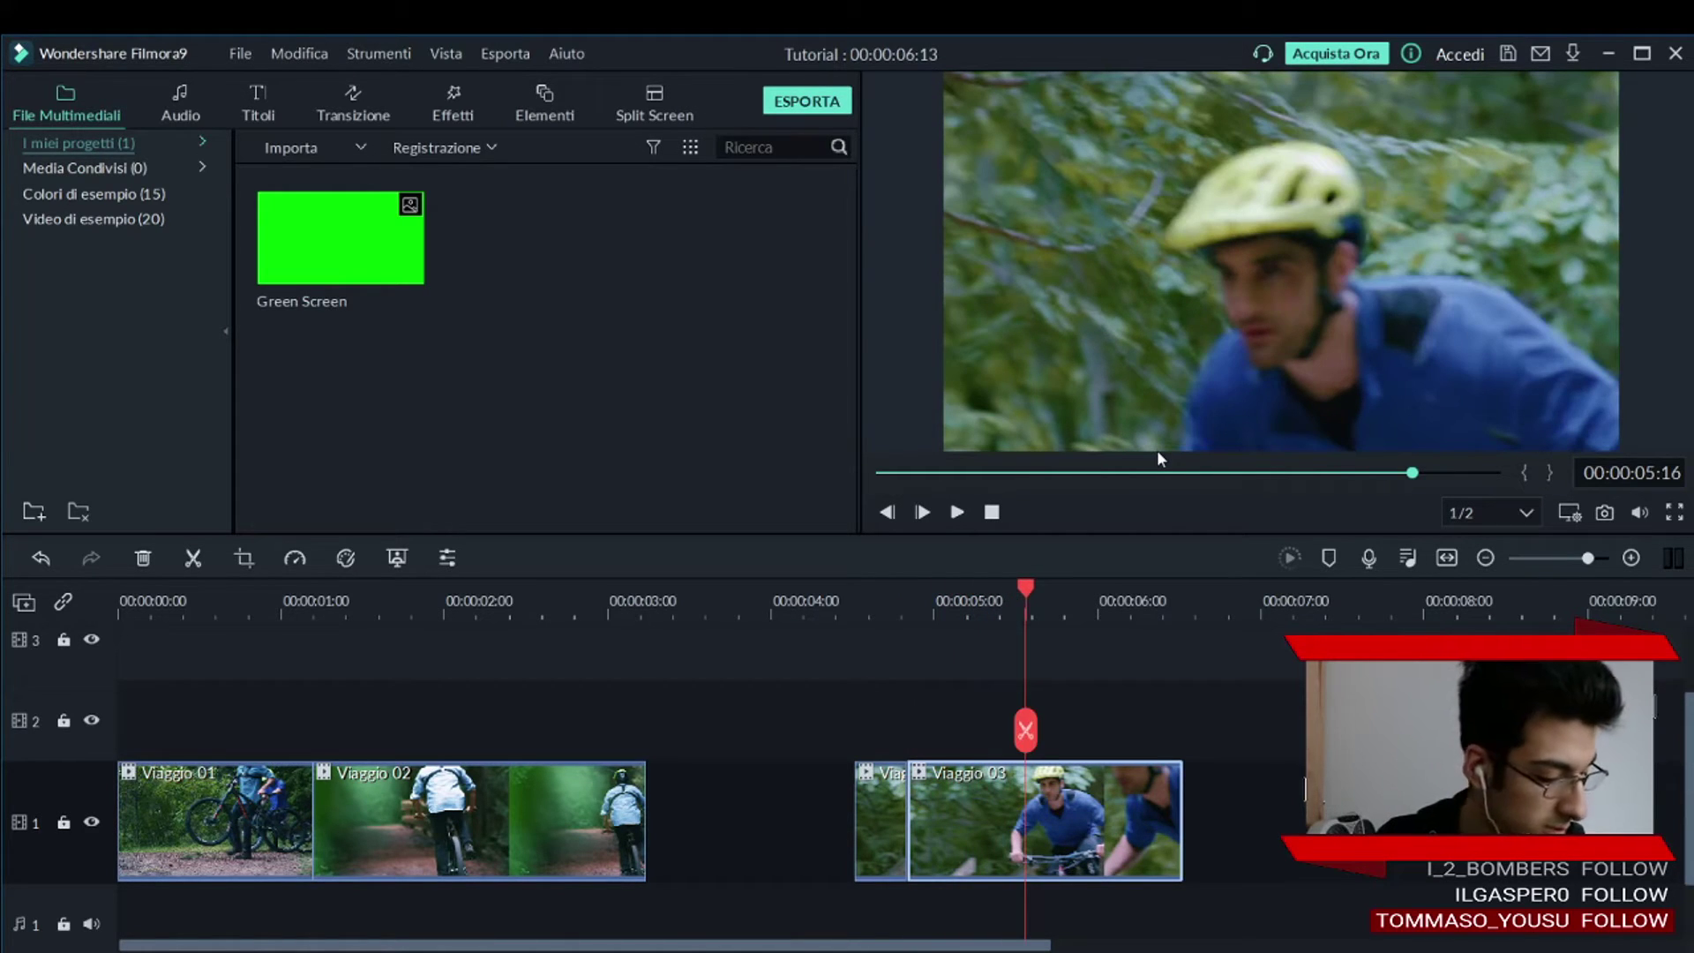
Undo the split in the Viaggio 03 clip and save the project.
{"action": "key", "text": "ctrl+s"}
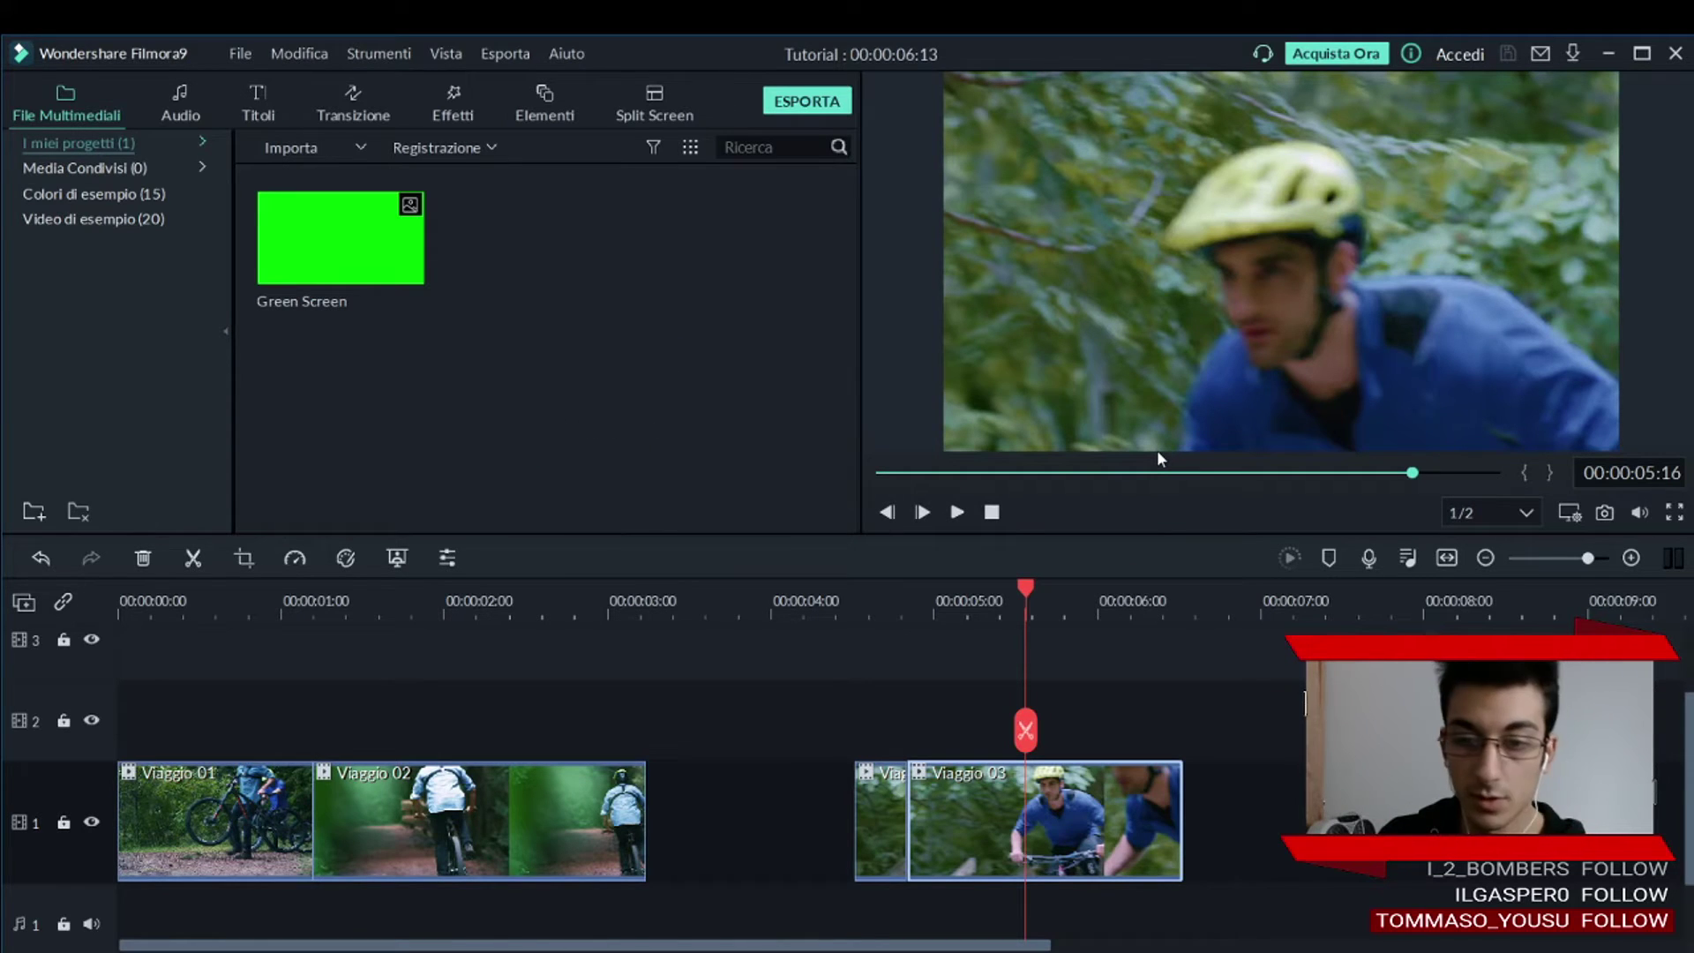
{"action": "key", "text": "ctrl+z"}
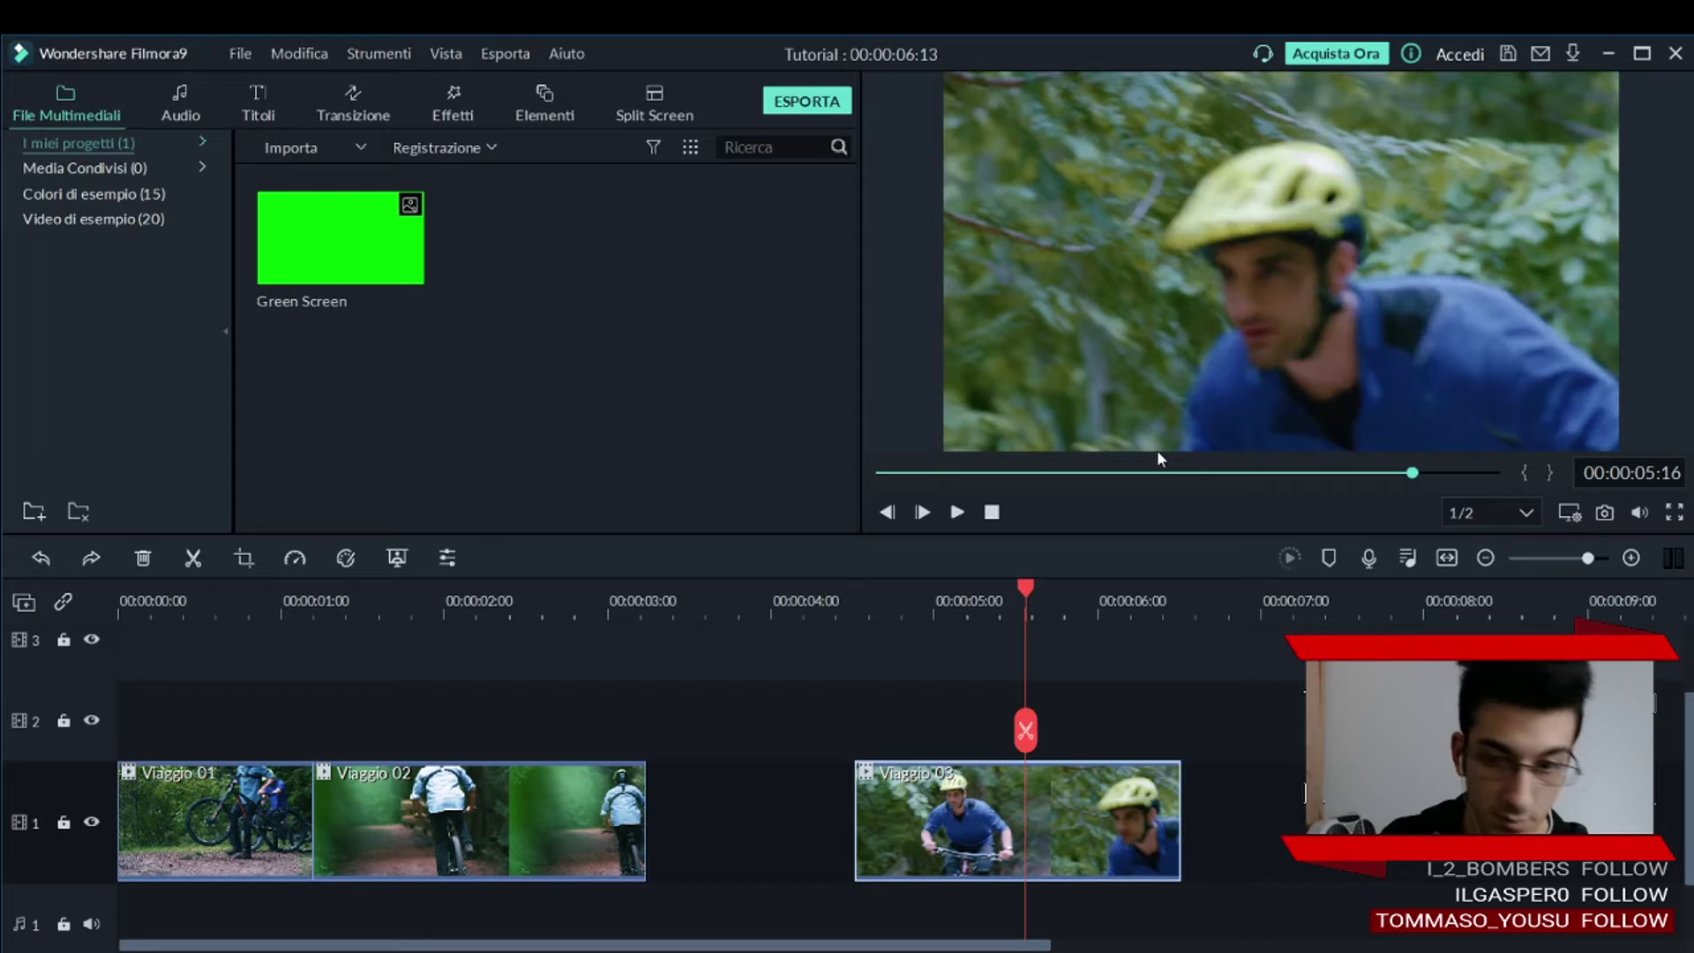
{"action": "key", "text": "ctrl+s"}
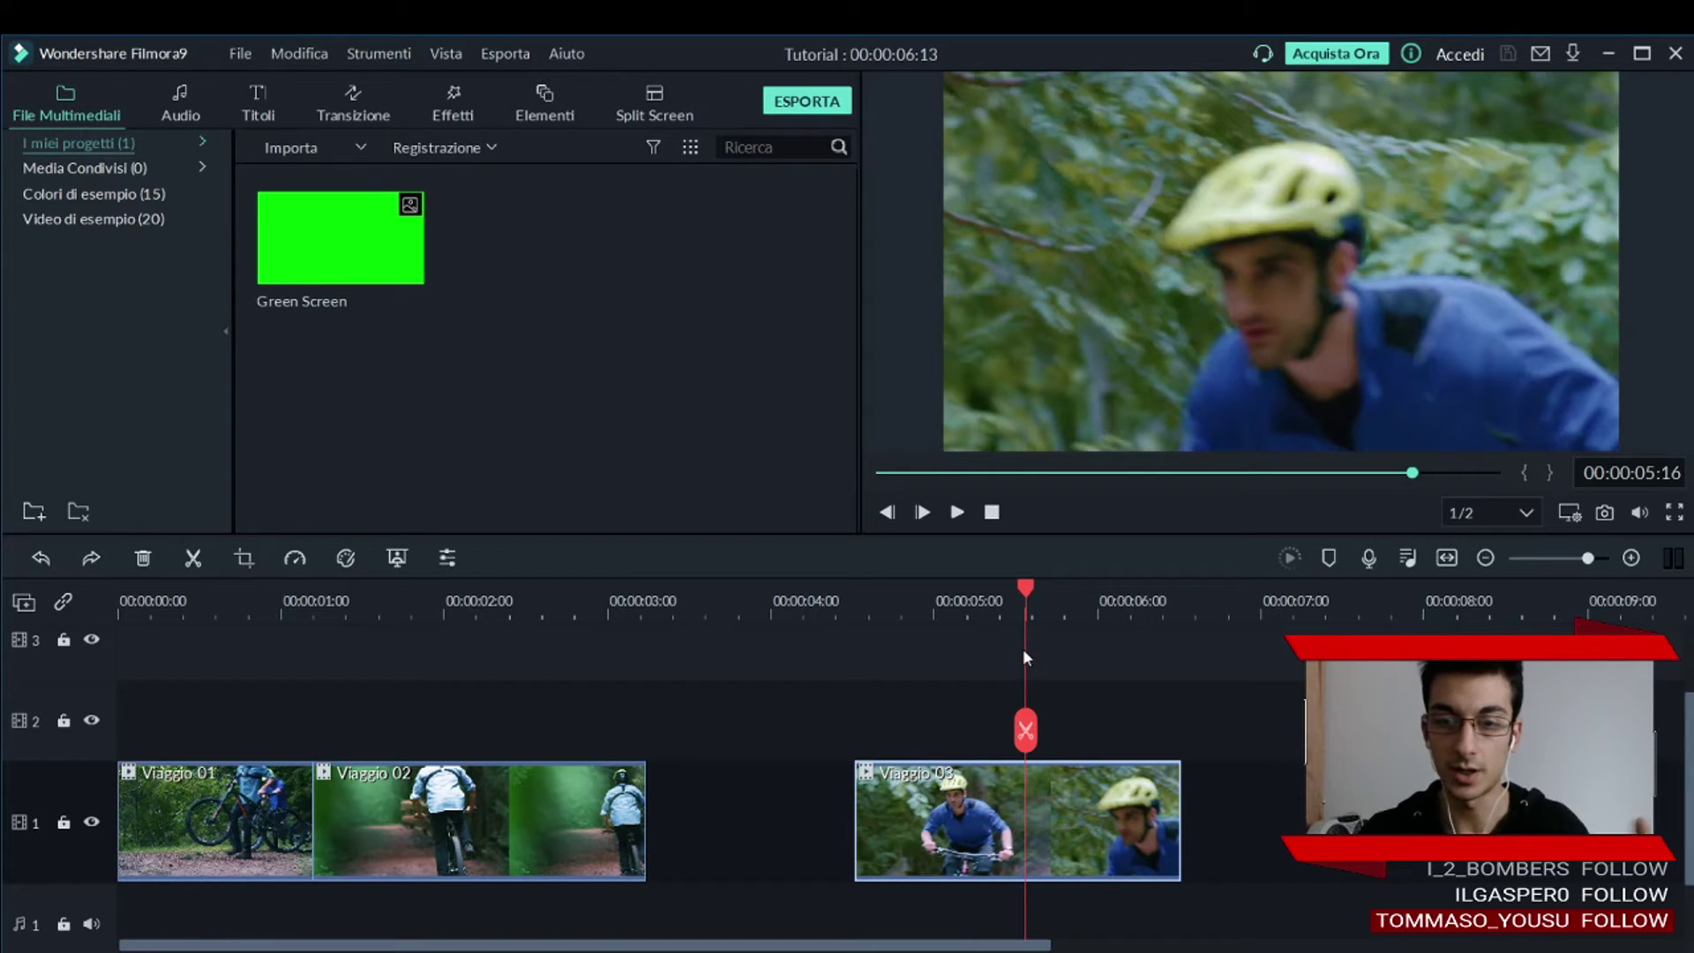
Play the Viaggio 03 clip from 00:00:05:00, then set the playhead to 00:00:04:20.
{"action": "left_click", "coordinate": [934, 596]}
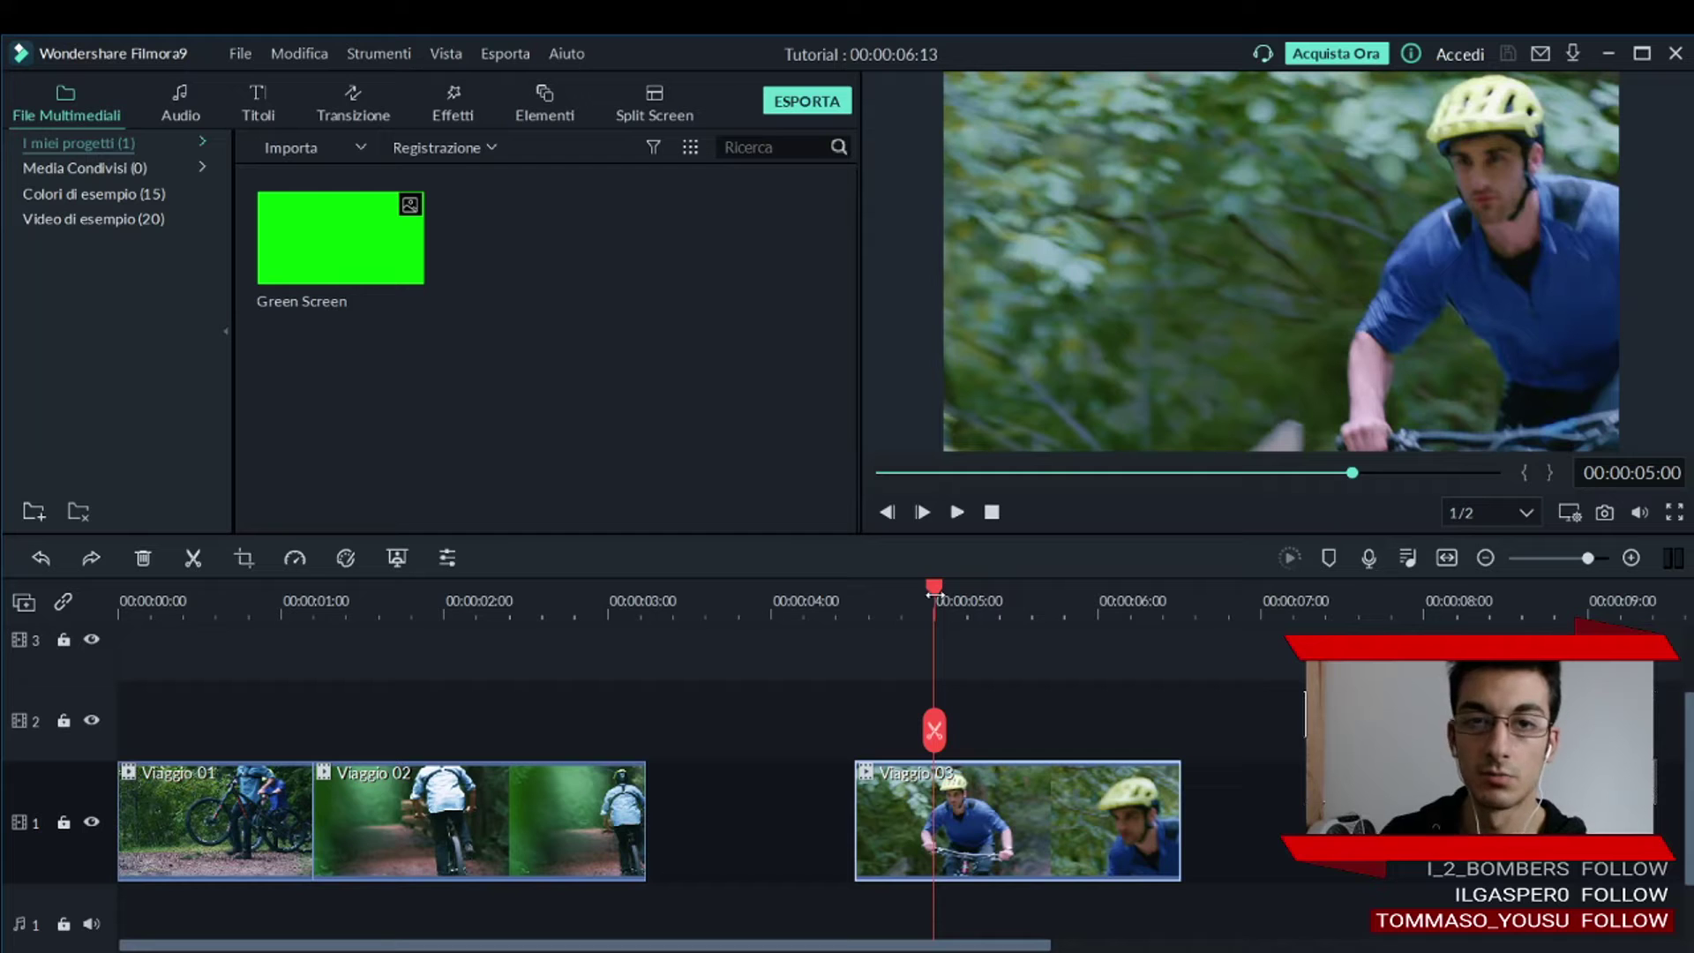
{"action": "key", "text": "space"}
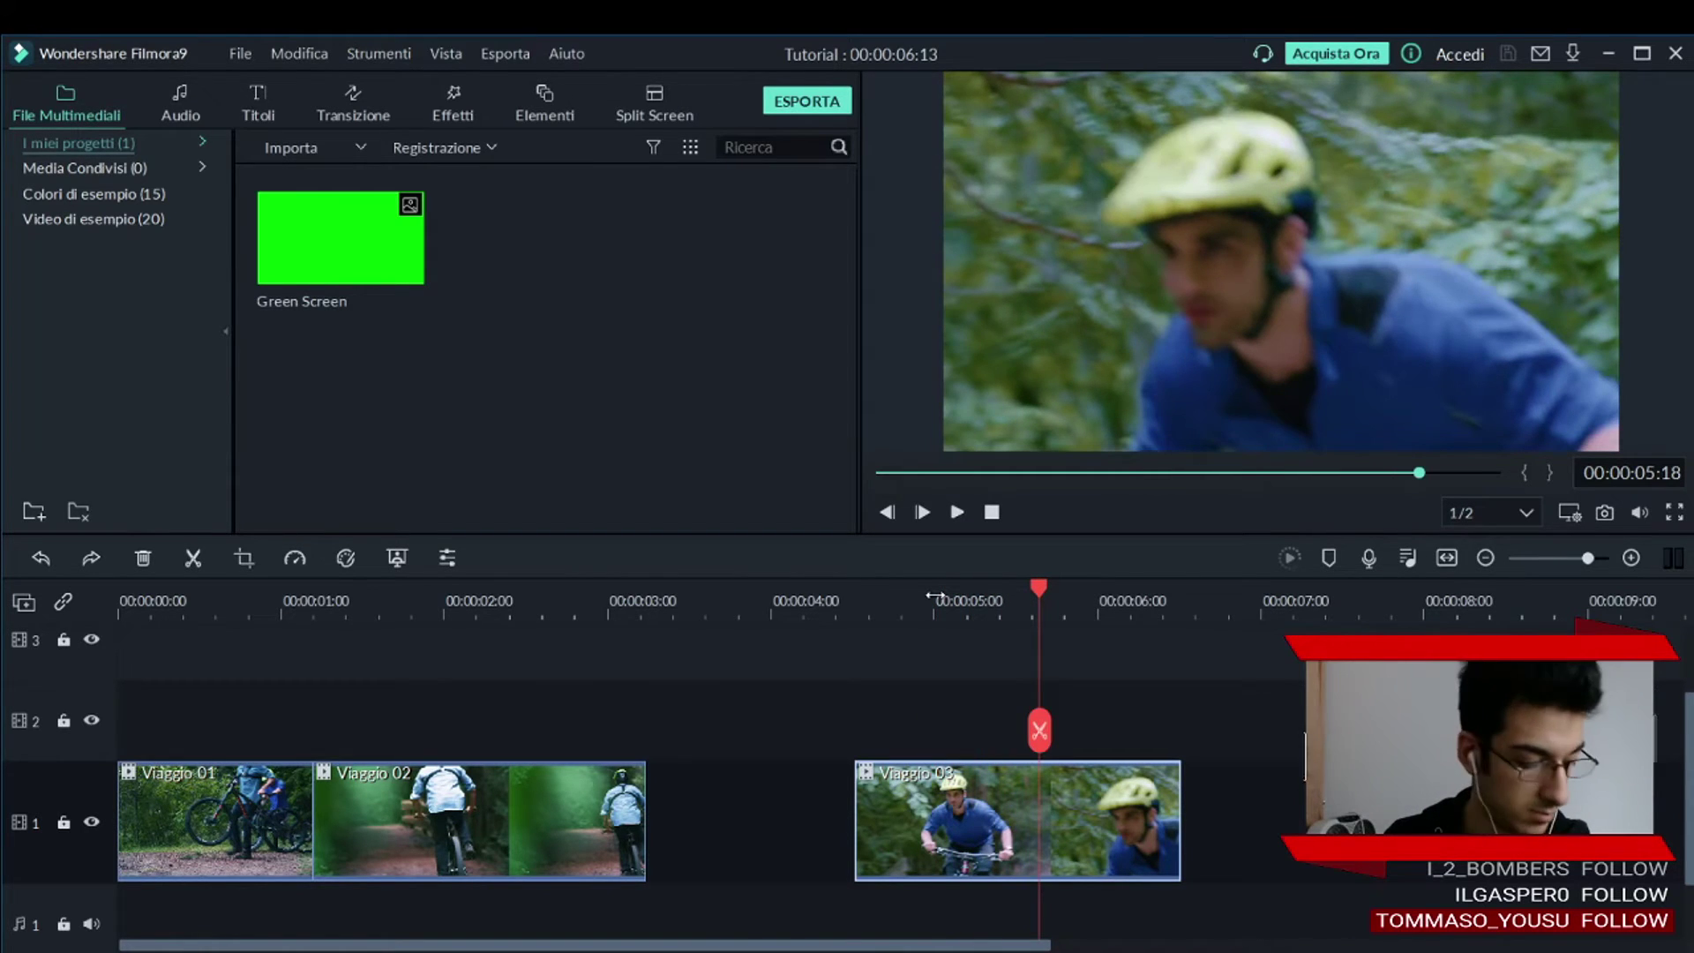
{"action": "left_click", "coordinate": [903, 597]}
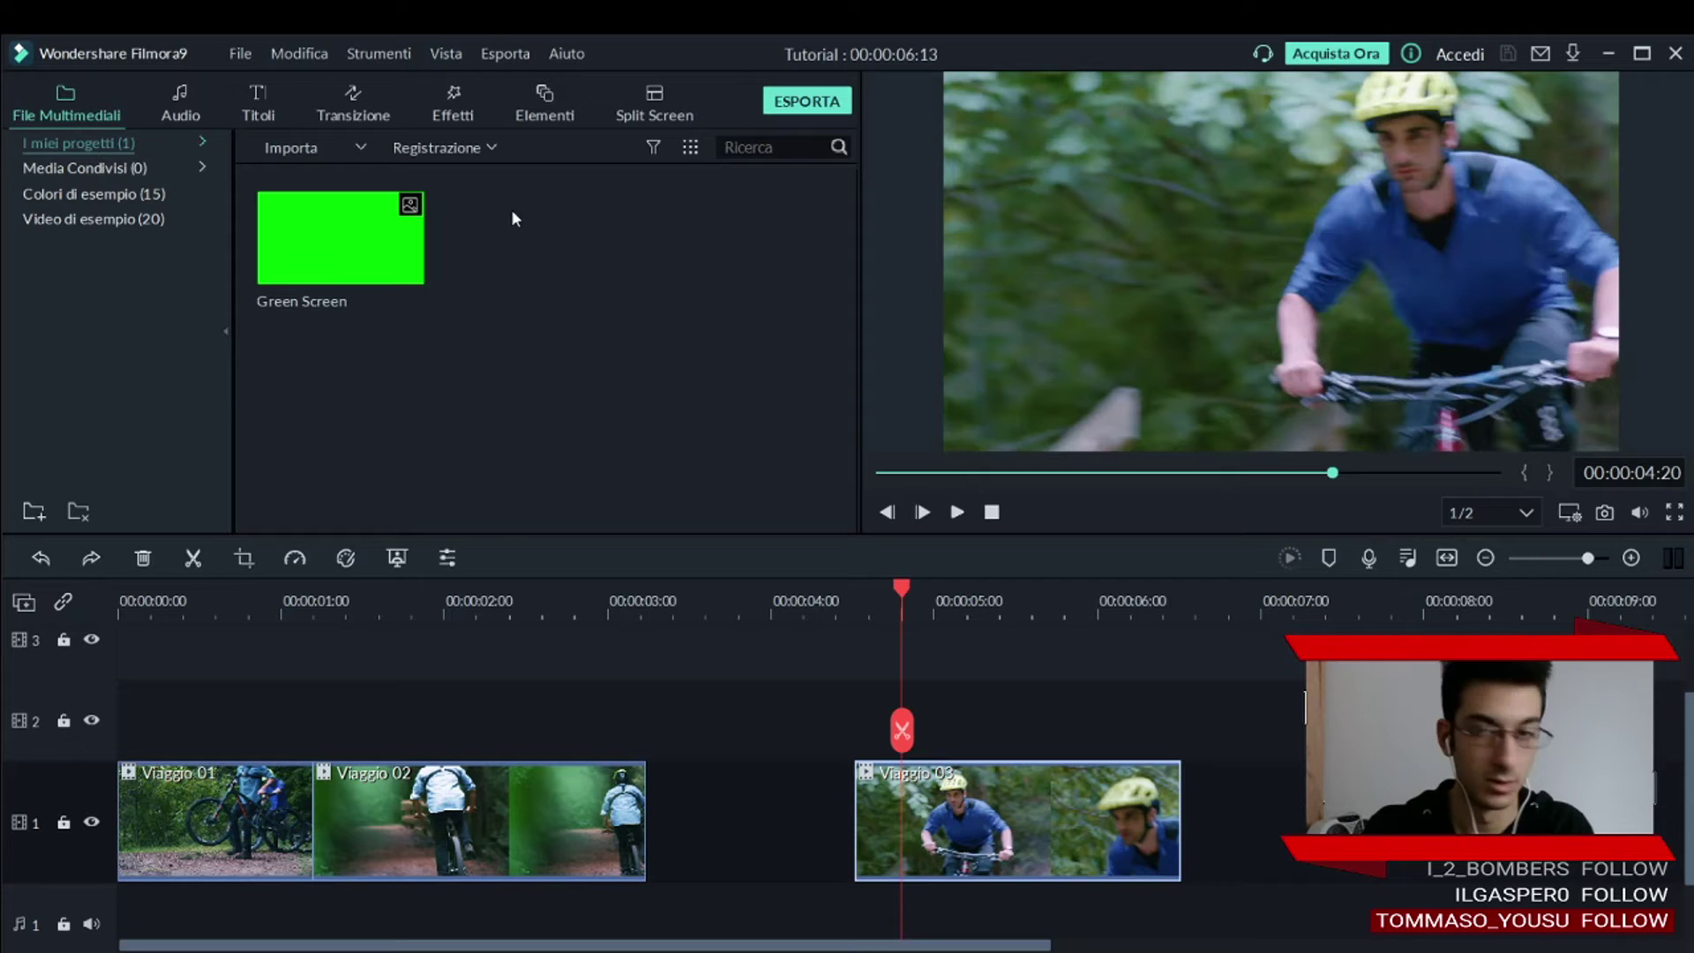
Look through the categories of the included audio library, then return to the project media.
{"action": "left_click", "coordinate": [183, 104]}
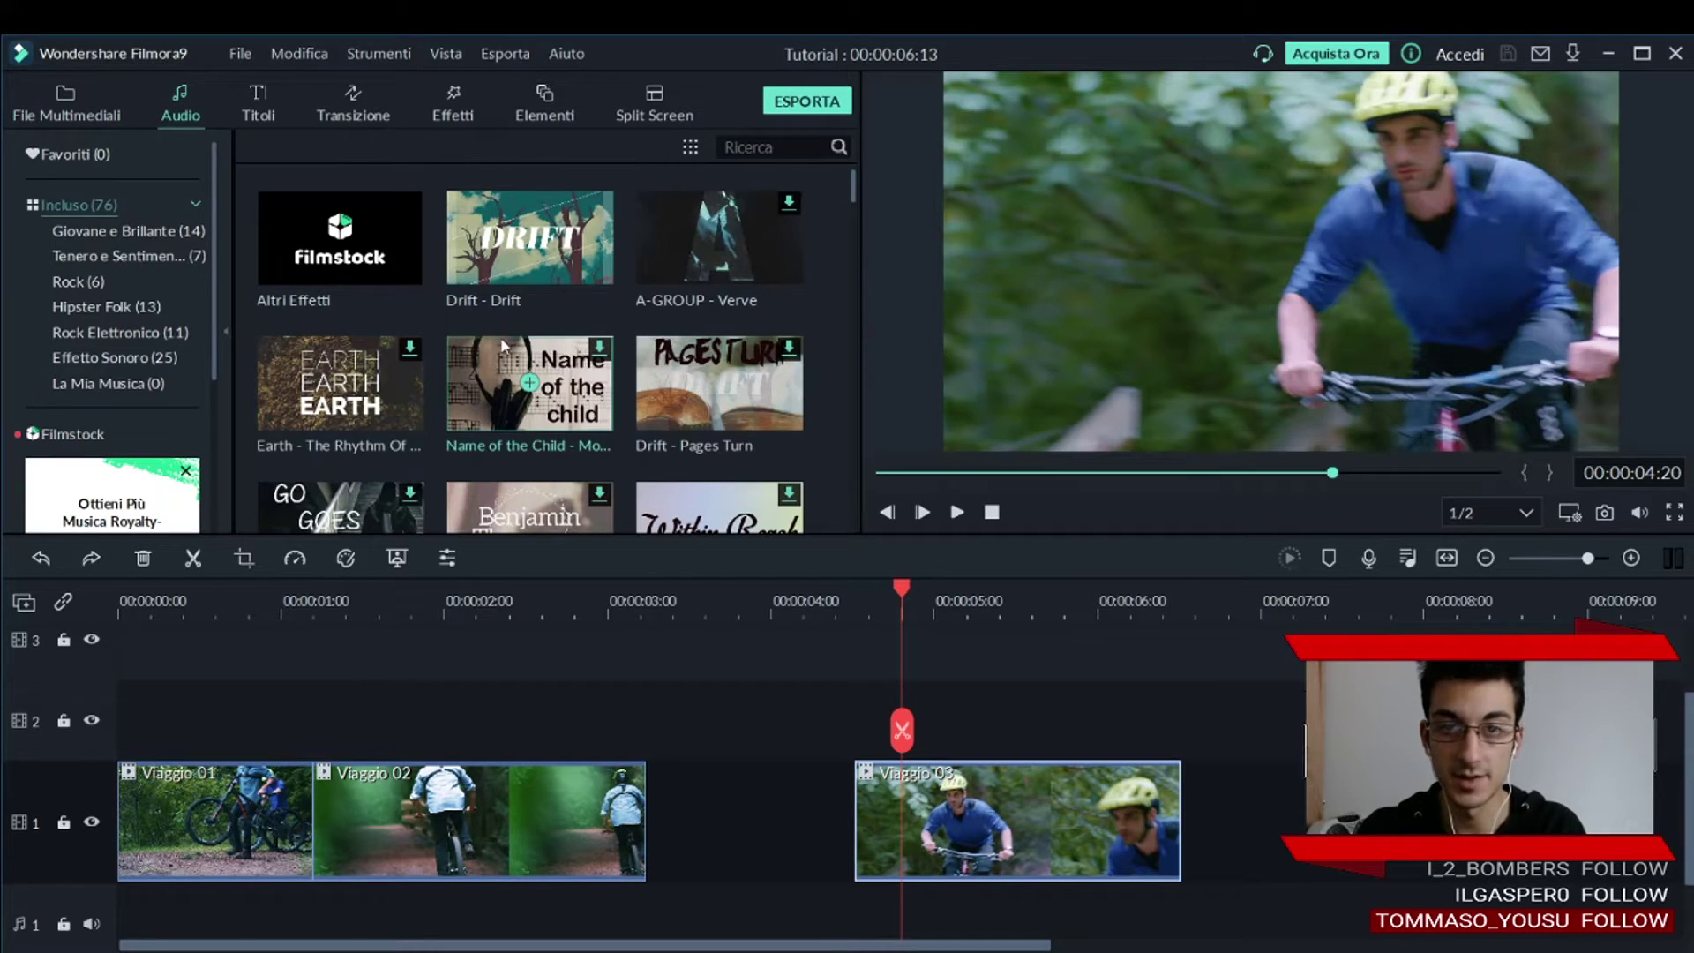
{"action": "mouse_move", "coordinate": [510, 305]}
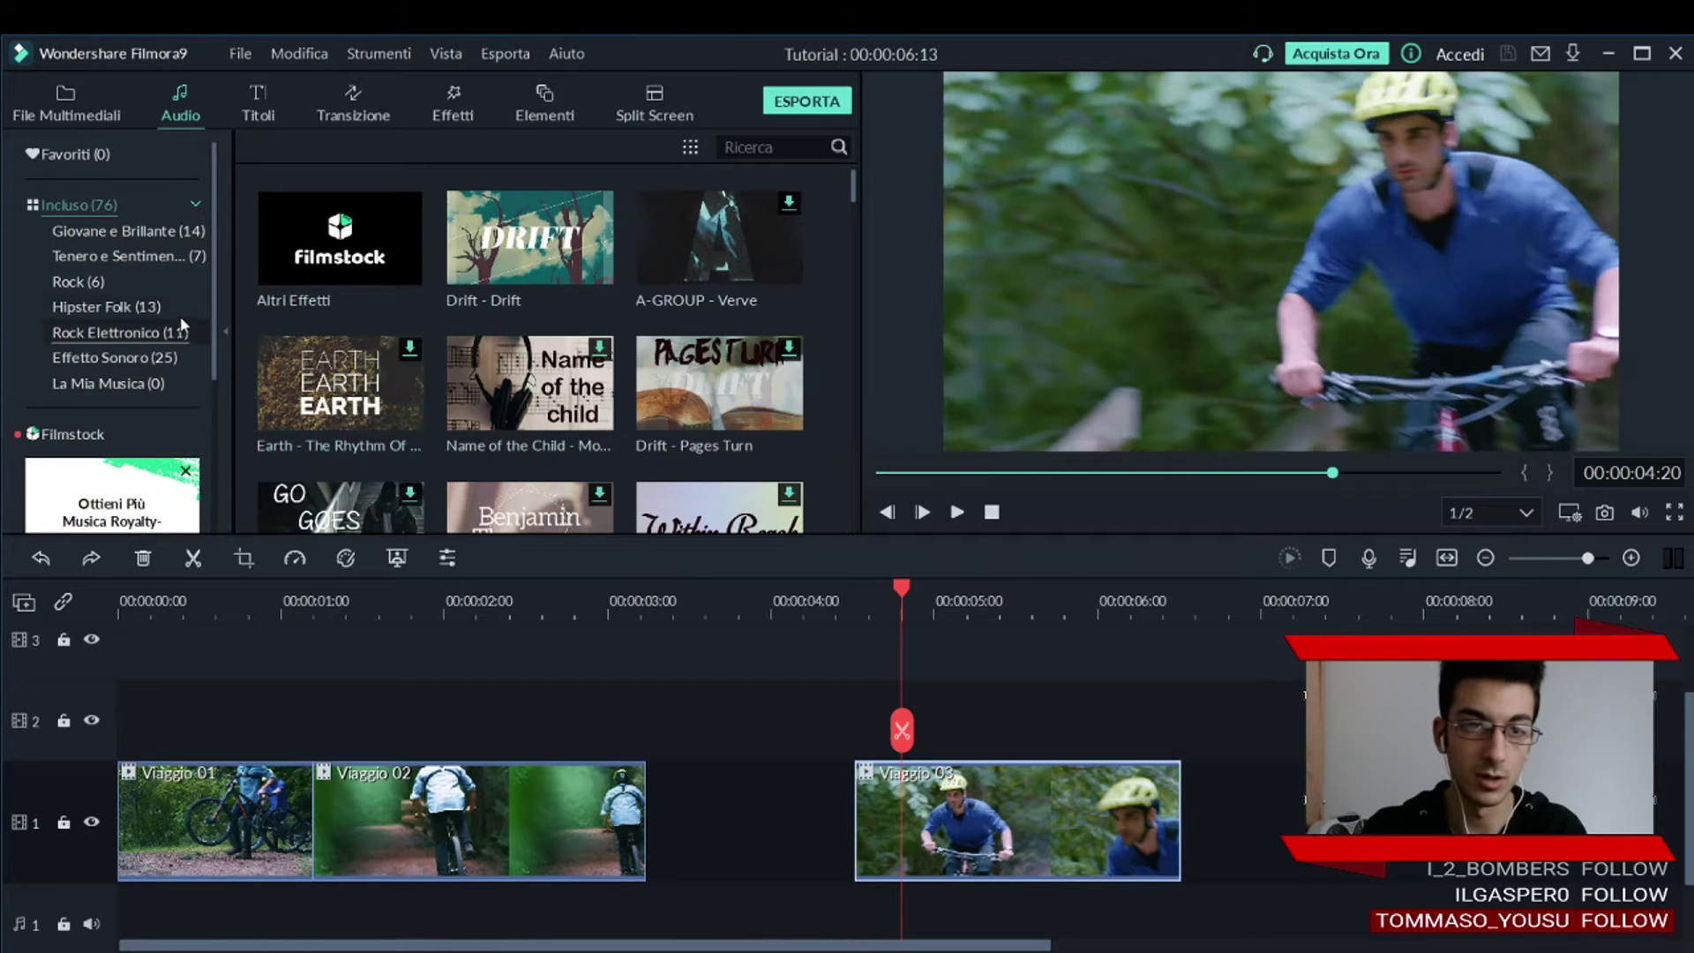
{"action": "scroll", "coordinate": [172, 293], "scroll_direction": "down", "scroll_amount": 3}
{"action": "scroll", "coordinate": [172, 293], "scroll_direction": "up", "scroll_amount": 3}
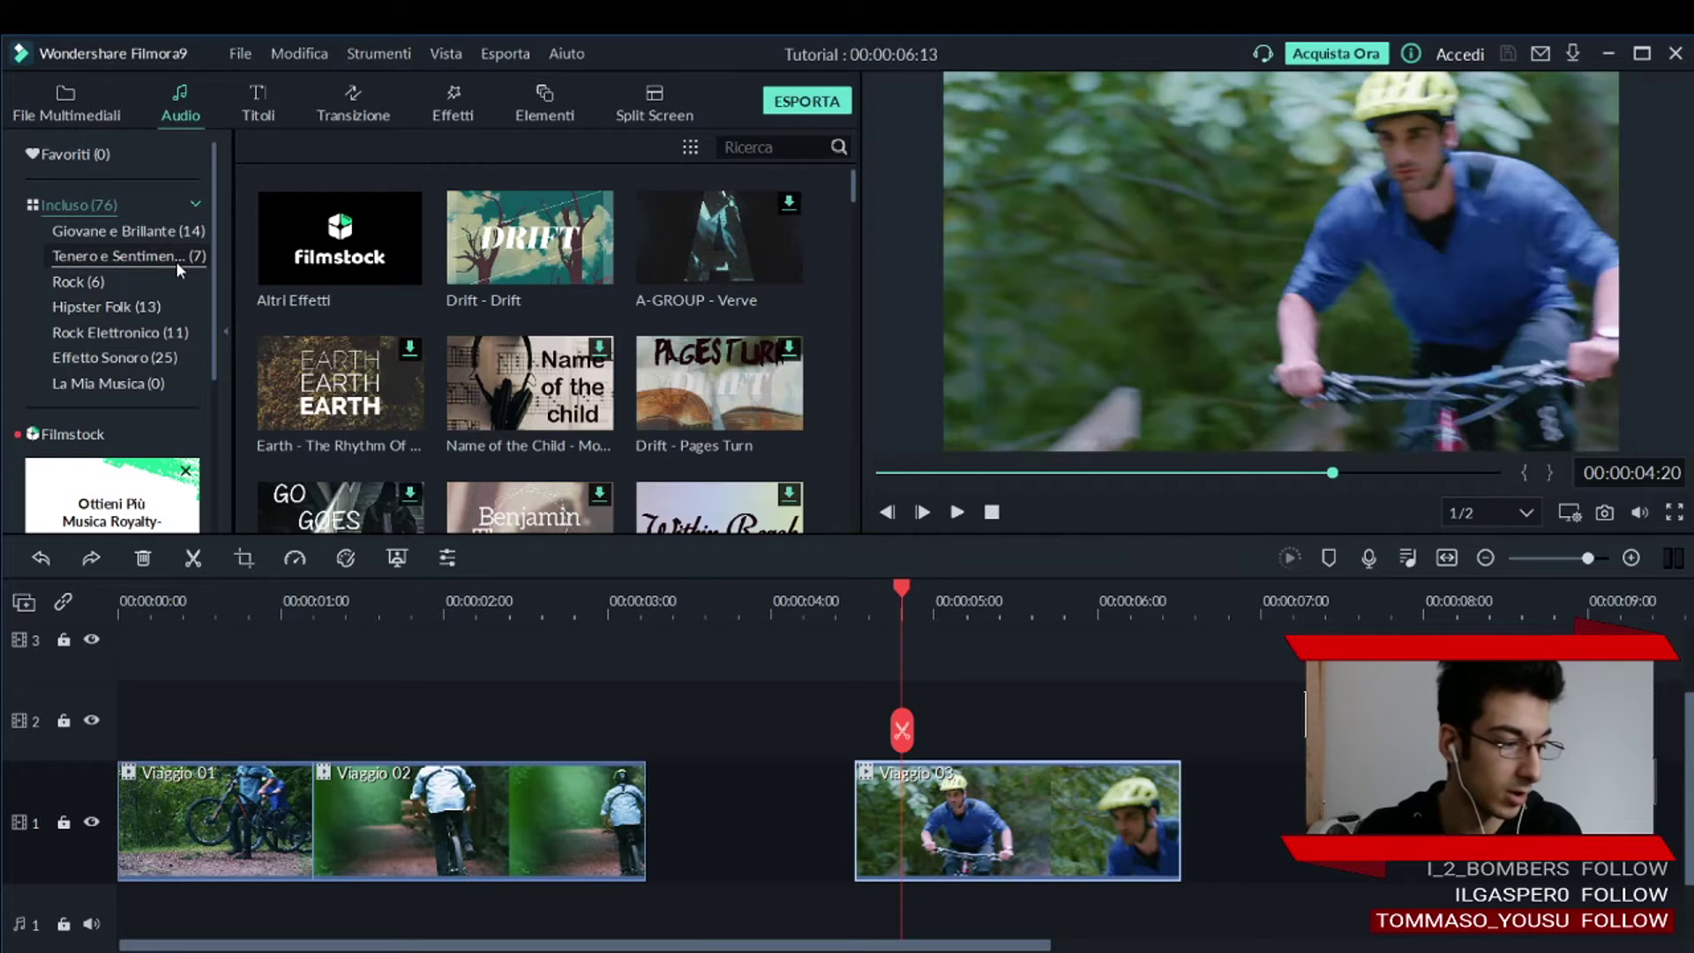
{"action": "left_click", "coordinate": [74, 114]}
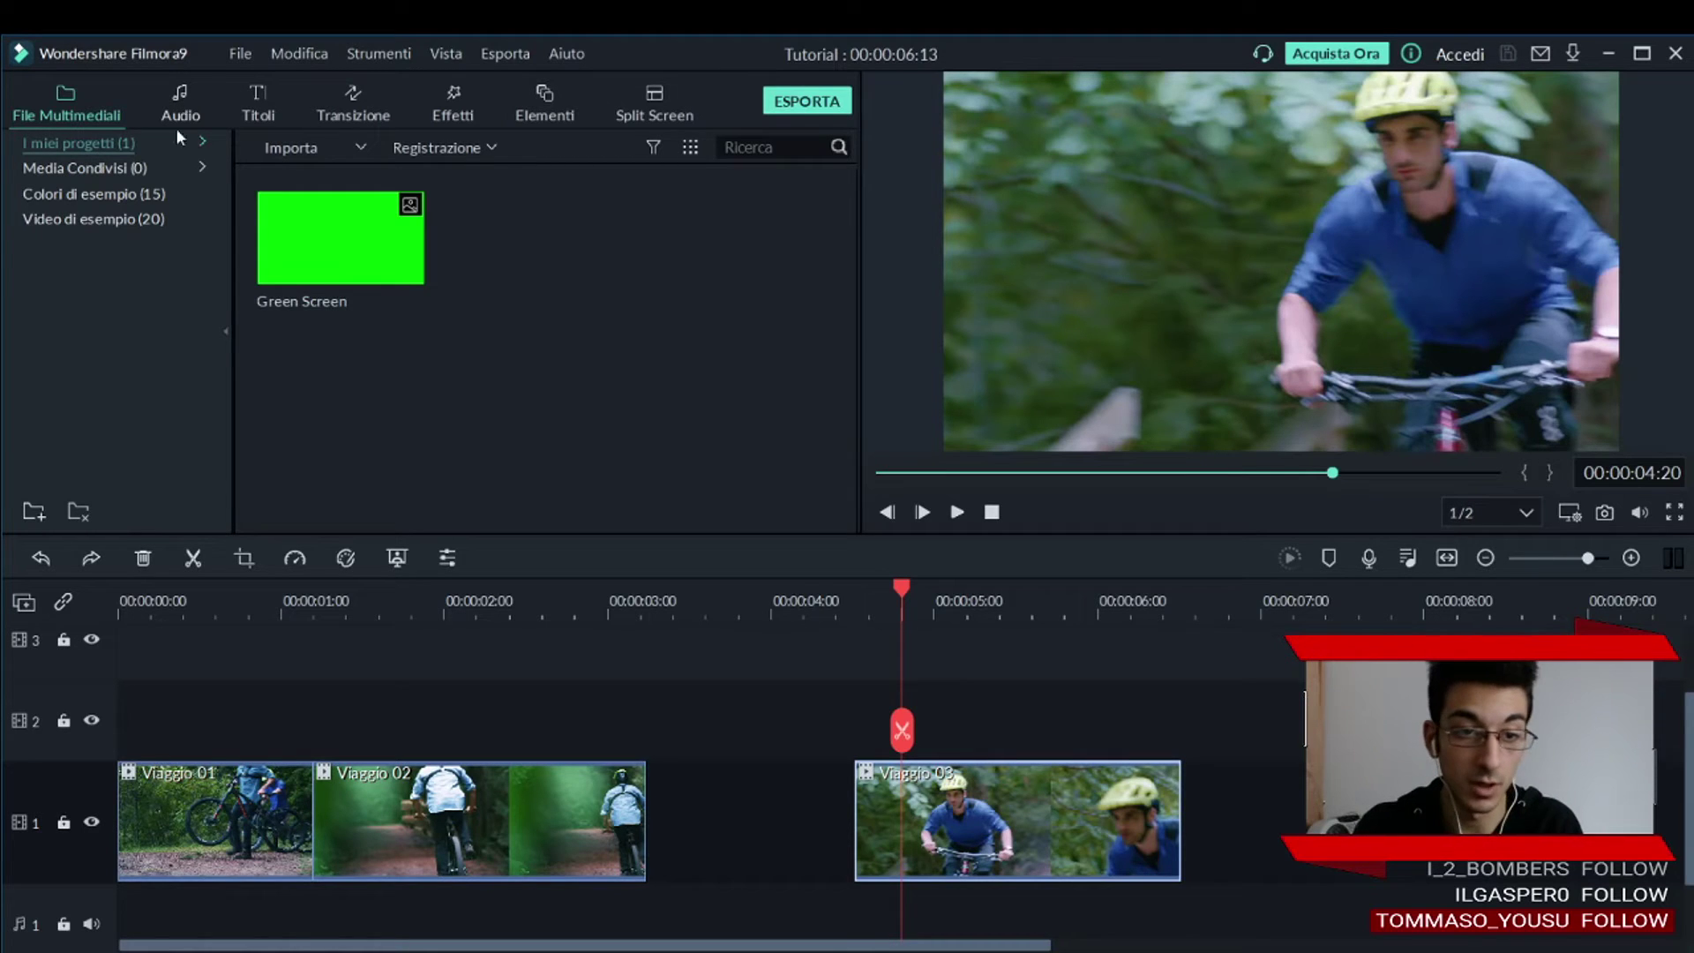
Delete the selected empty video track above the clips, then remove the remaining empty video tracks.
{"action": "left_click", "coordinate": [71, 754]}
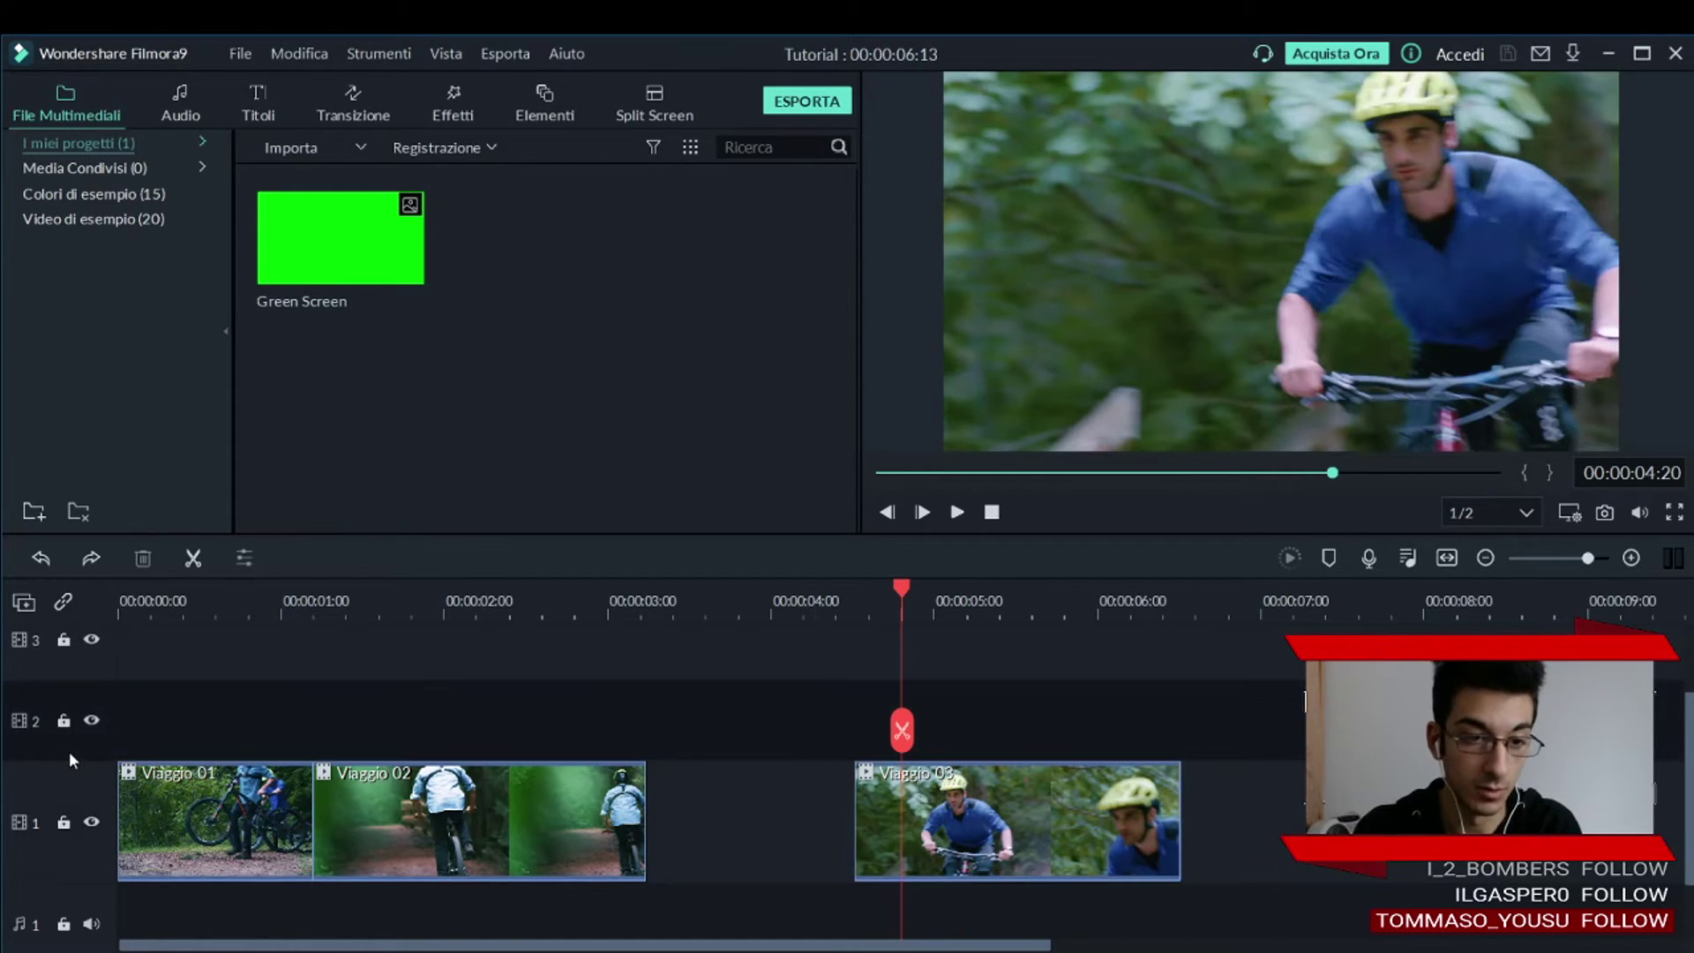
{"action": "right_click", "coordinate": [81, 751]}
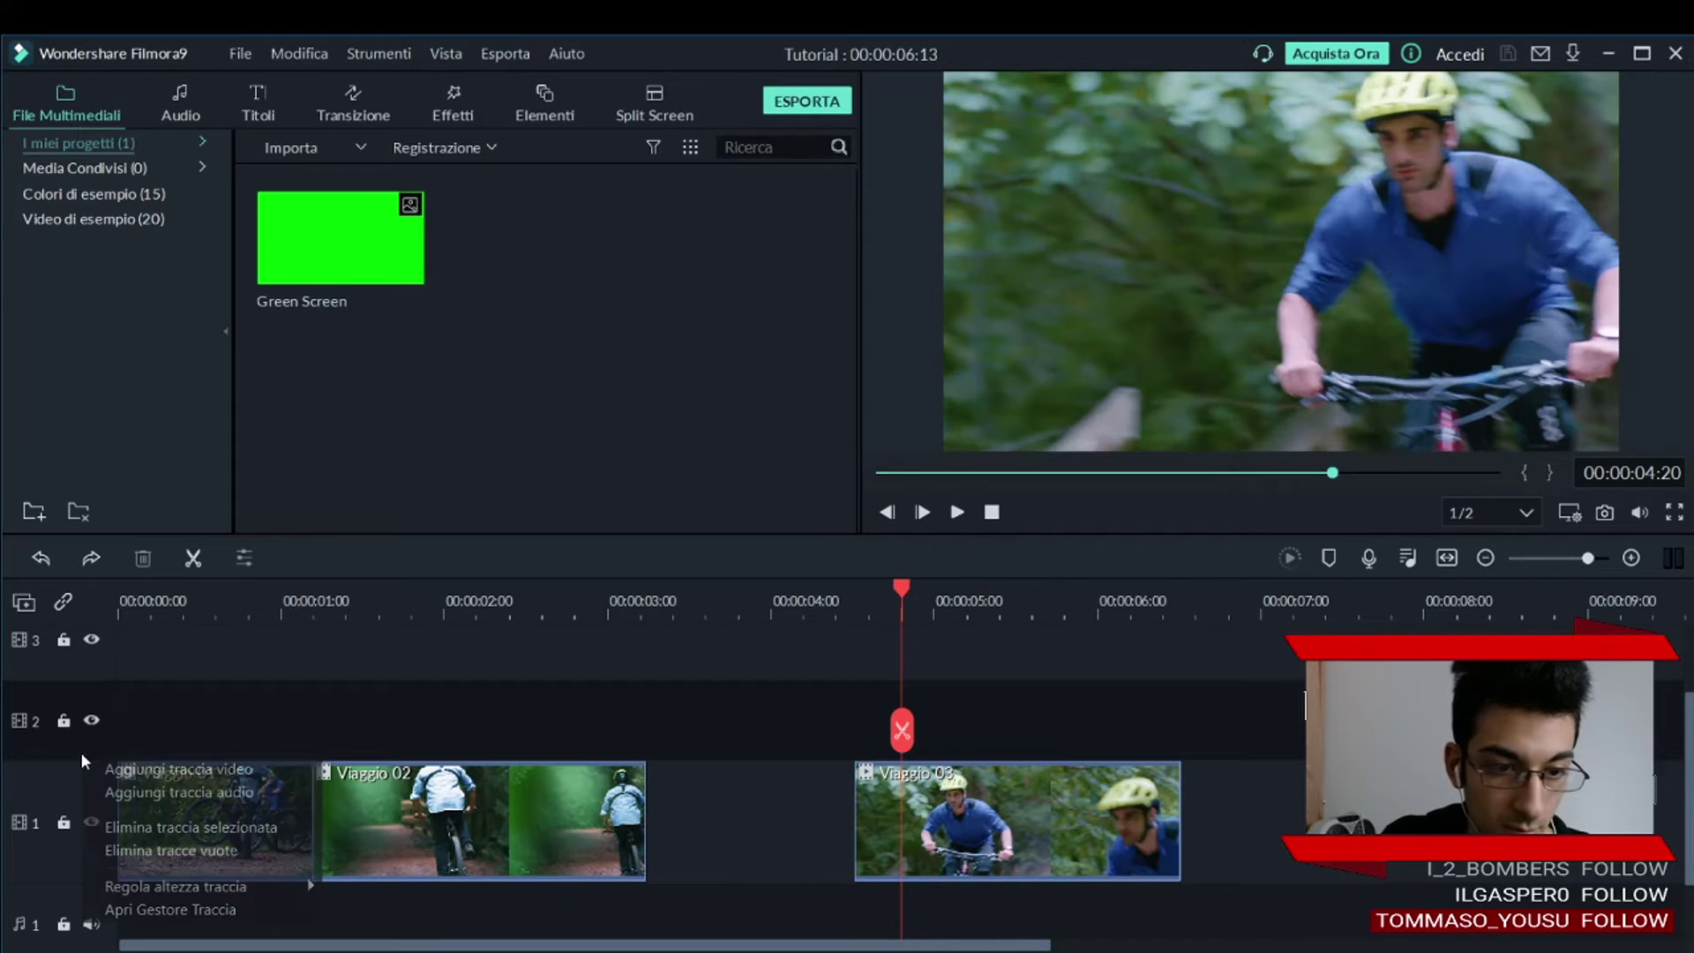
{"action": "left_click", "coordinate": [172, 820]}
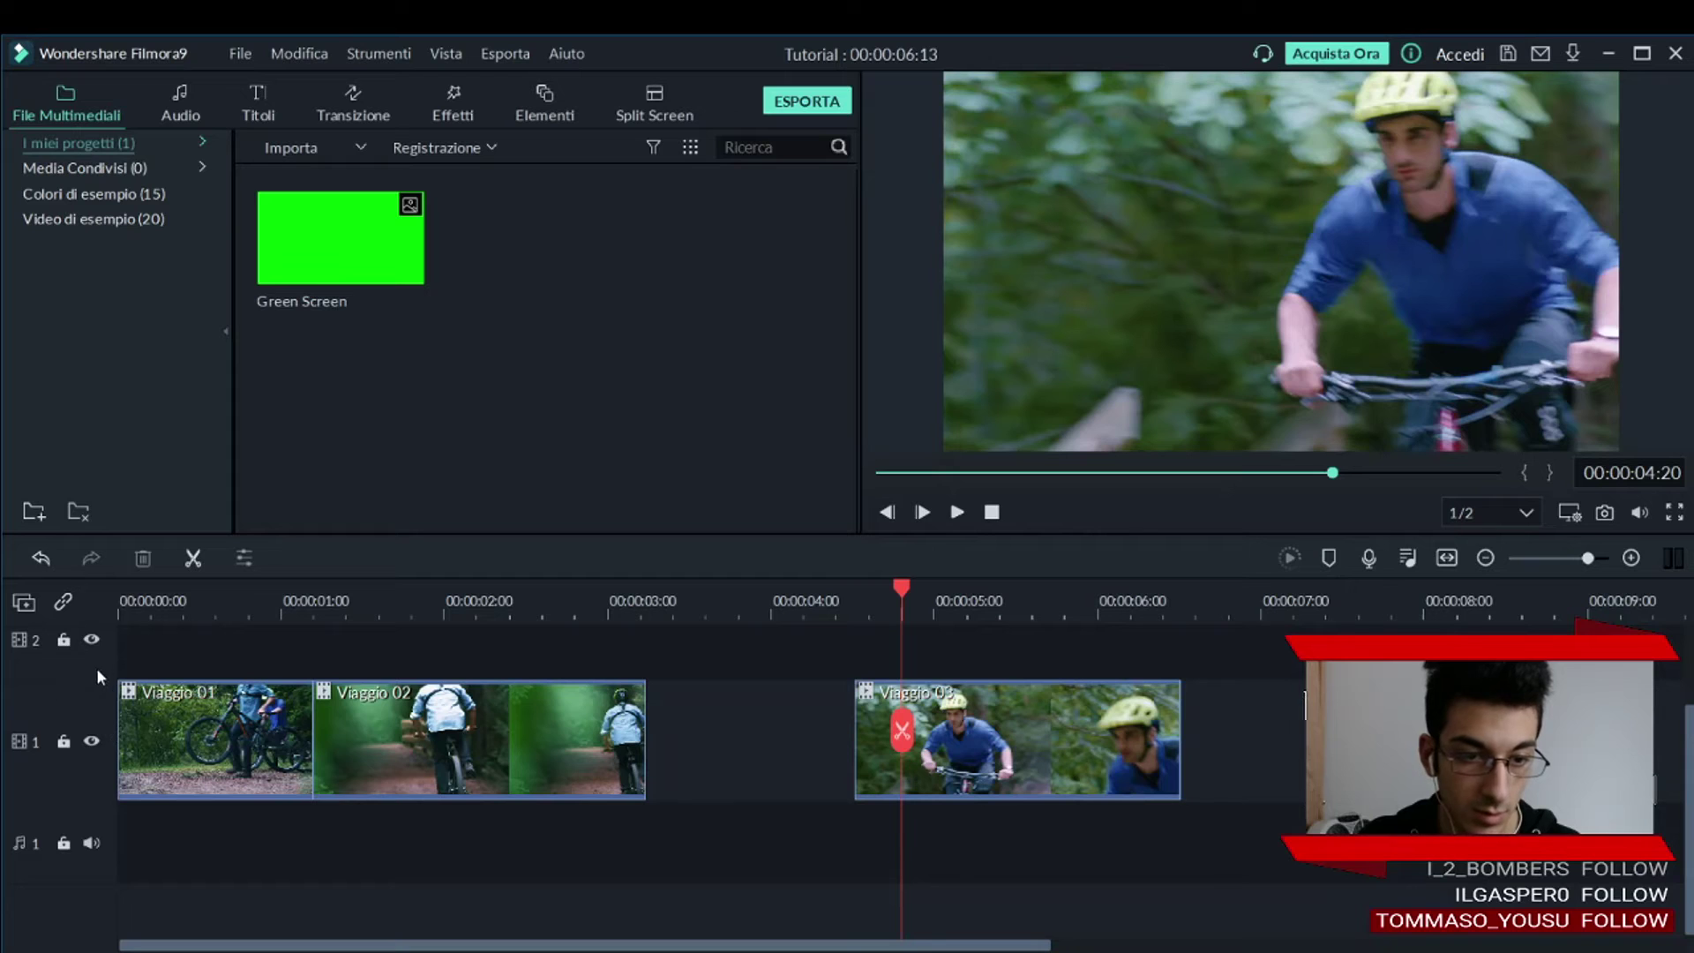
{"action": "right_click", "coordinate": [90, 668]}
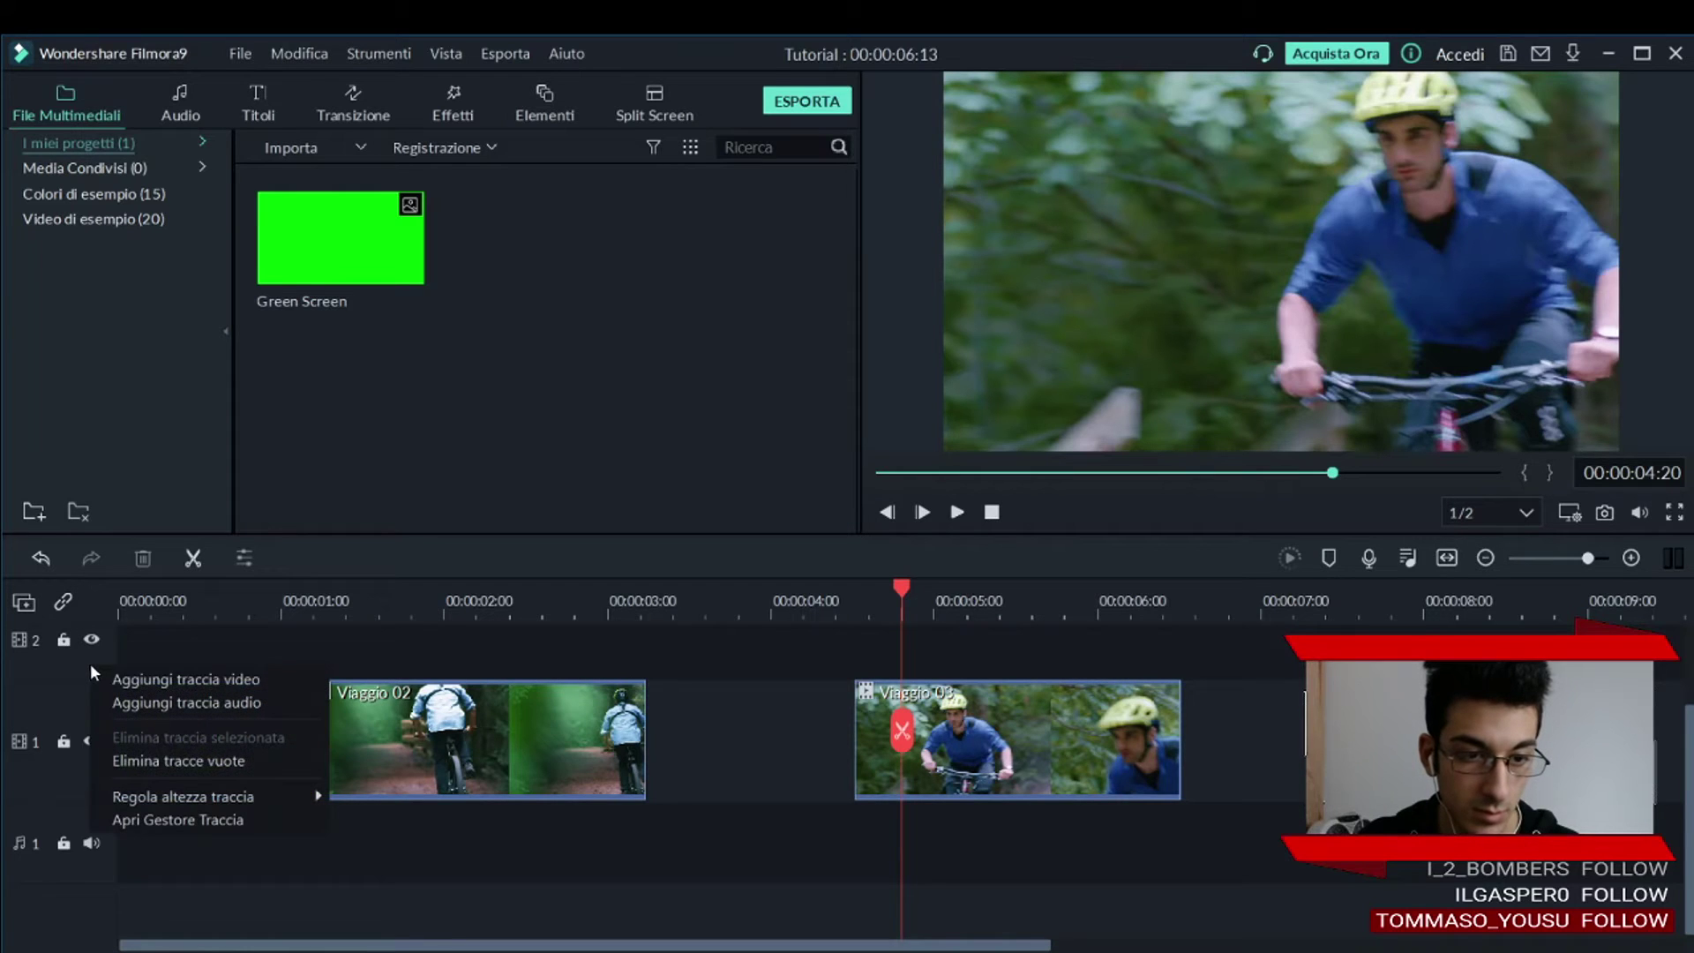
{"action": "left_click", "coordinate": [178, 755]}
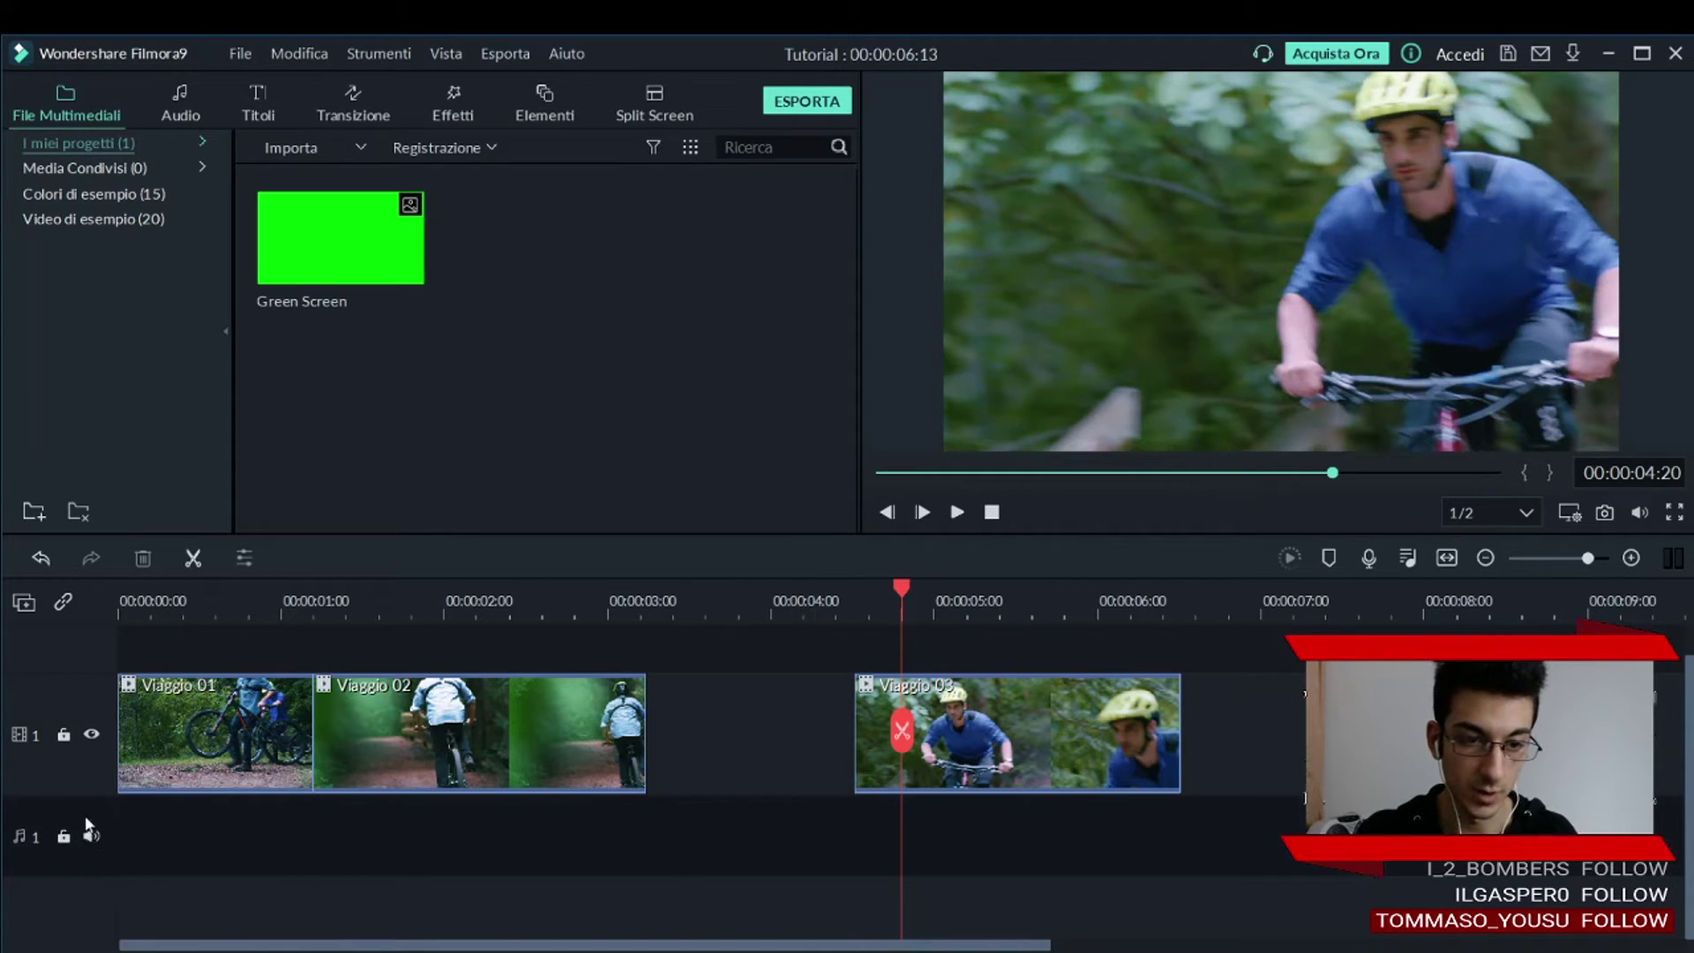
Try locking and hiding video track 1, restoring it to unlocked and visible.
{"action": "left_click", "coordinate": [64, 734]}
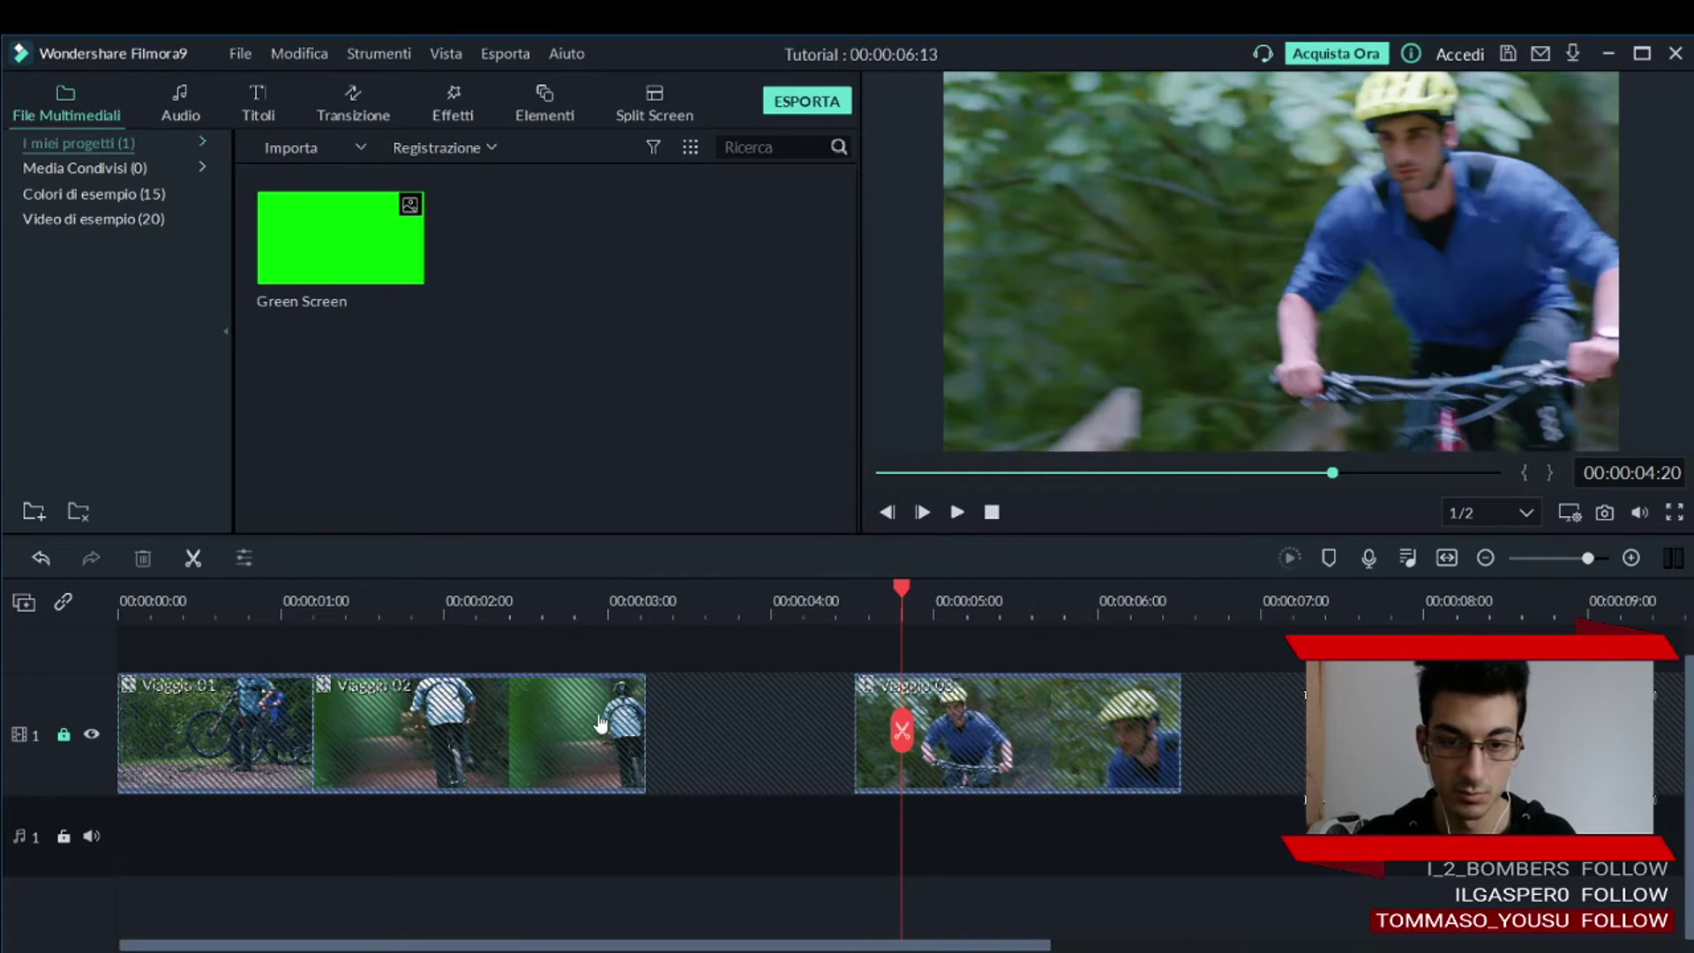
{"action": "left_click", "coordinate": [64, 736]}
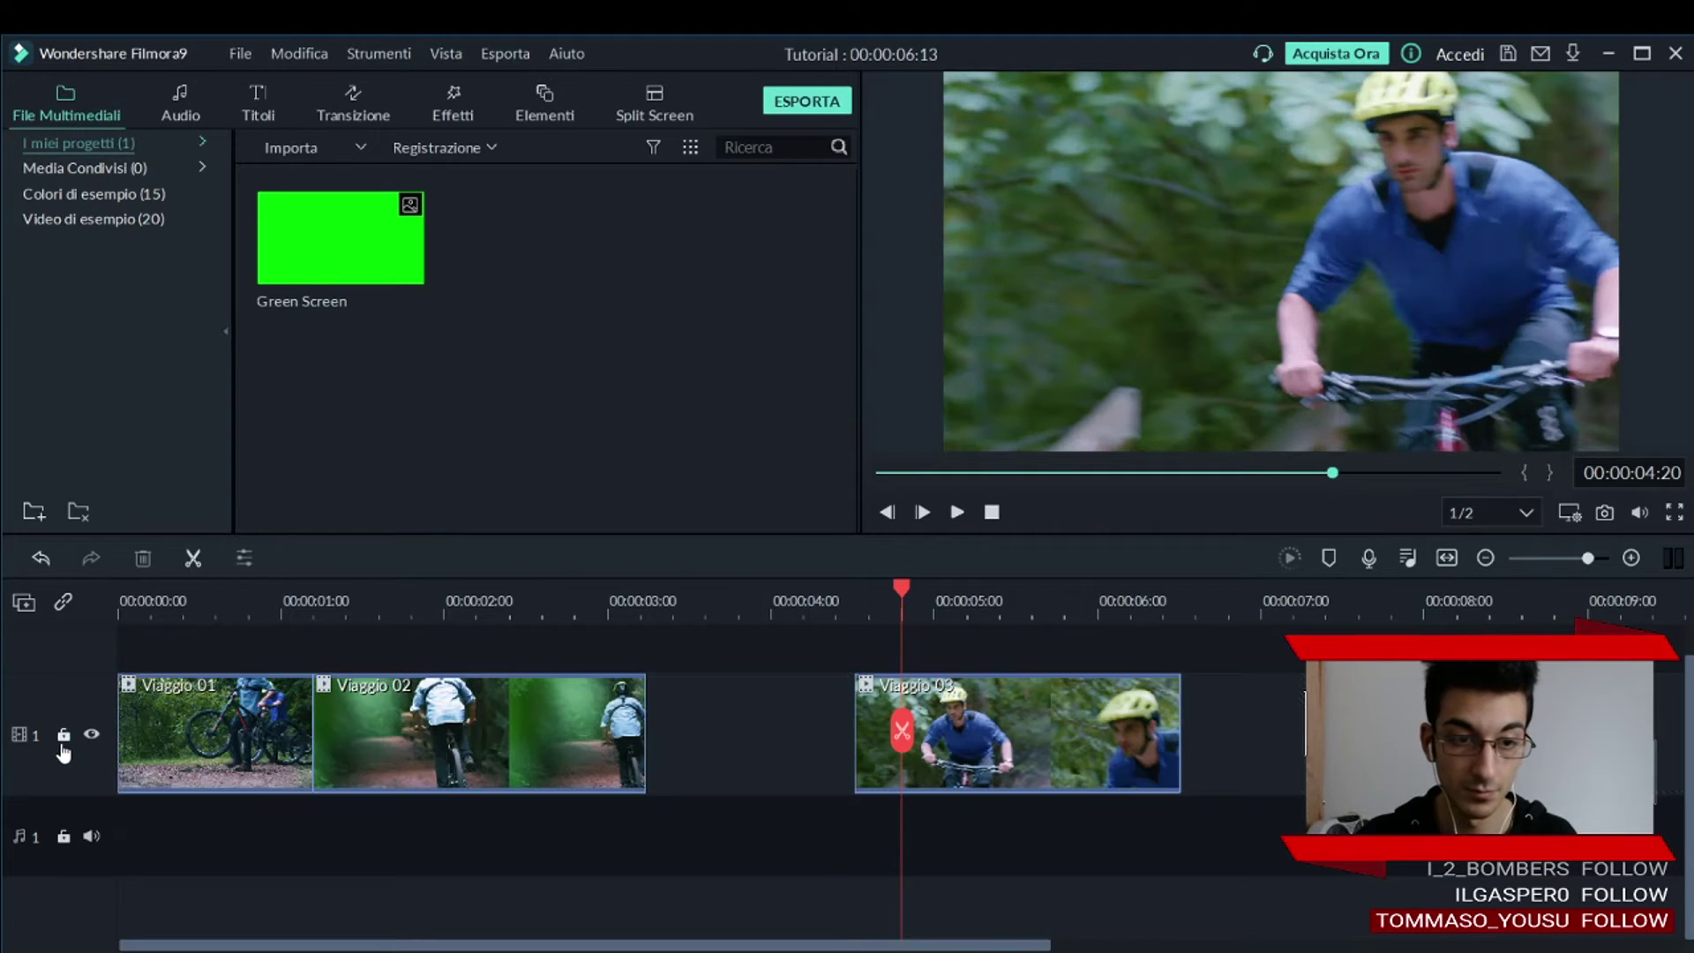
{"action": "left_click", "coordinate": [91, 736]}
{"action": "left_click", "coordinate": [91, 737]}
{"action": "left_click", "coordinate": [91, 737]}
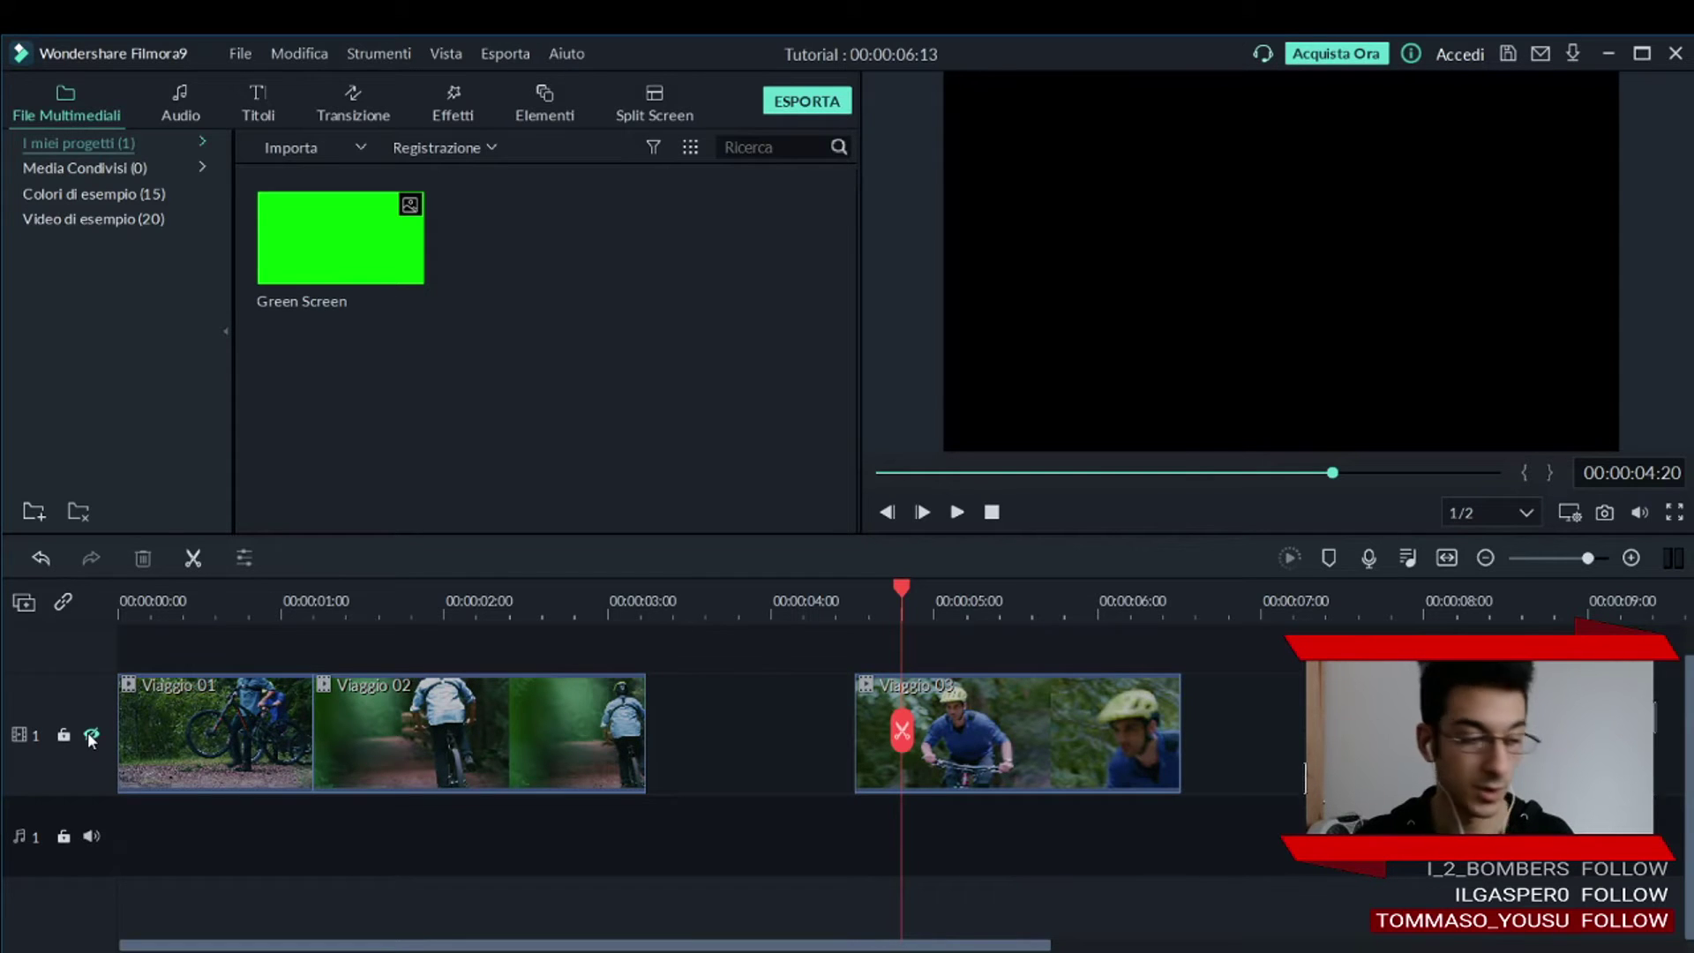
{"action": "left_click", "coordinate": [91, 736]}
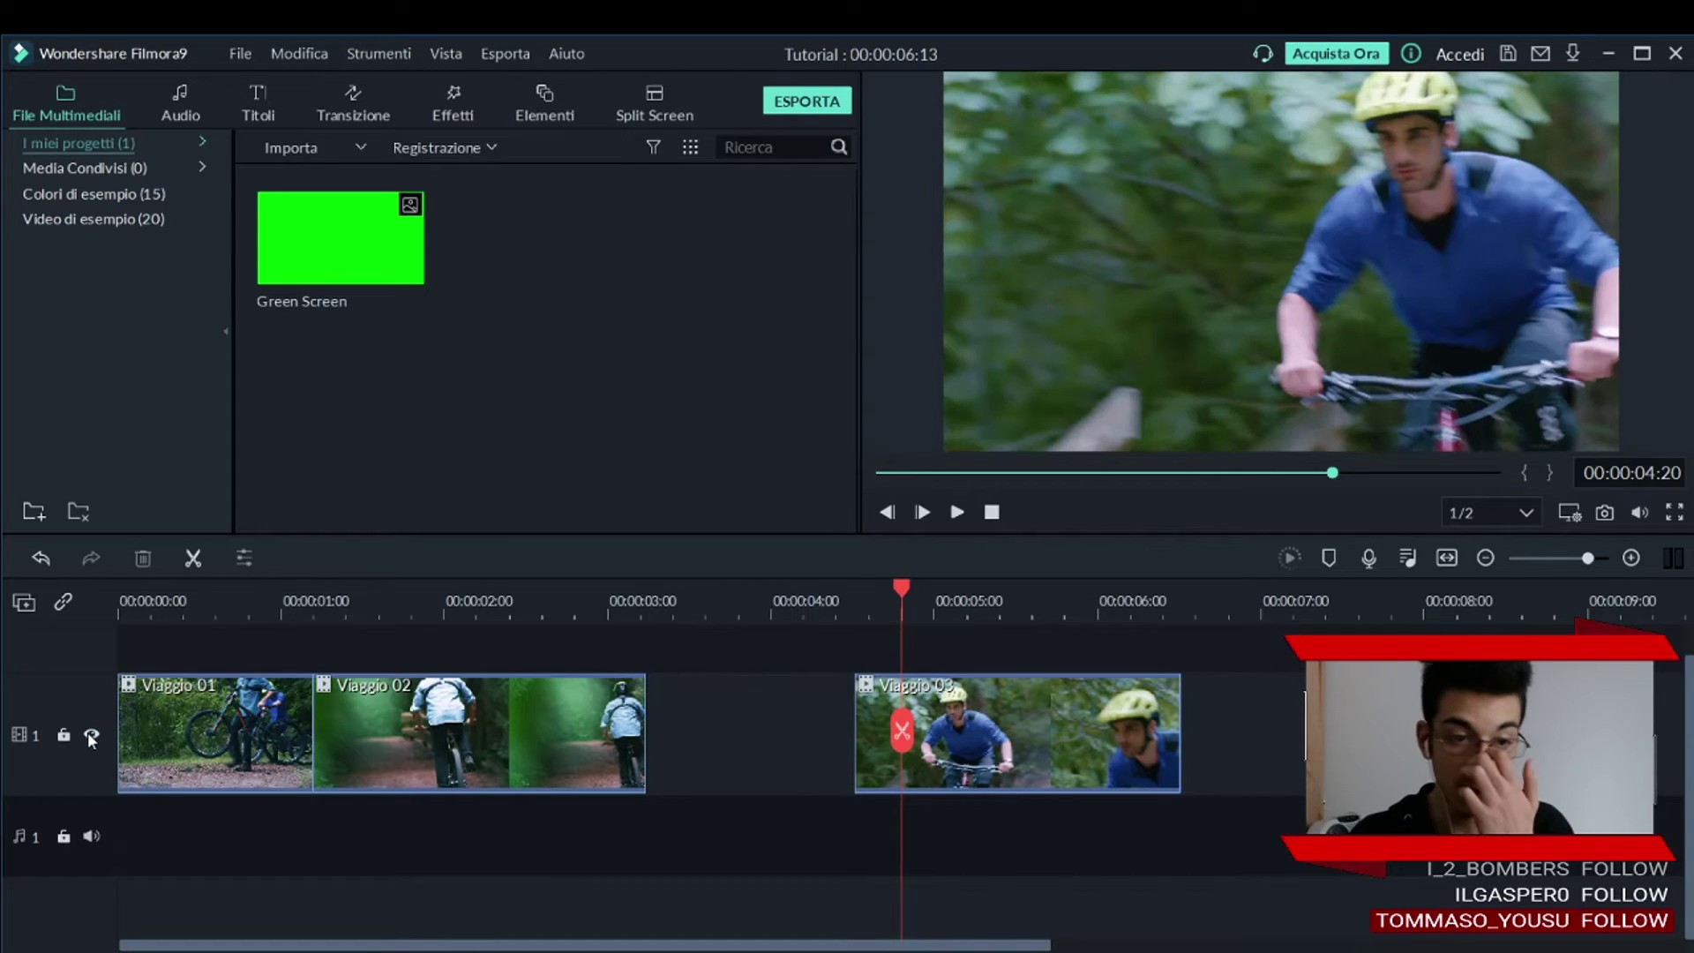
Add an empty video track above track 1, then remove it again.
{"action": "left_click", "coordinate": [26, 603]}
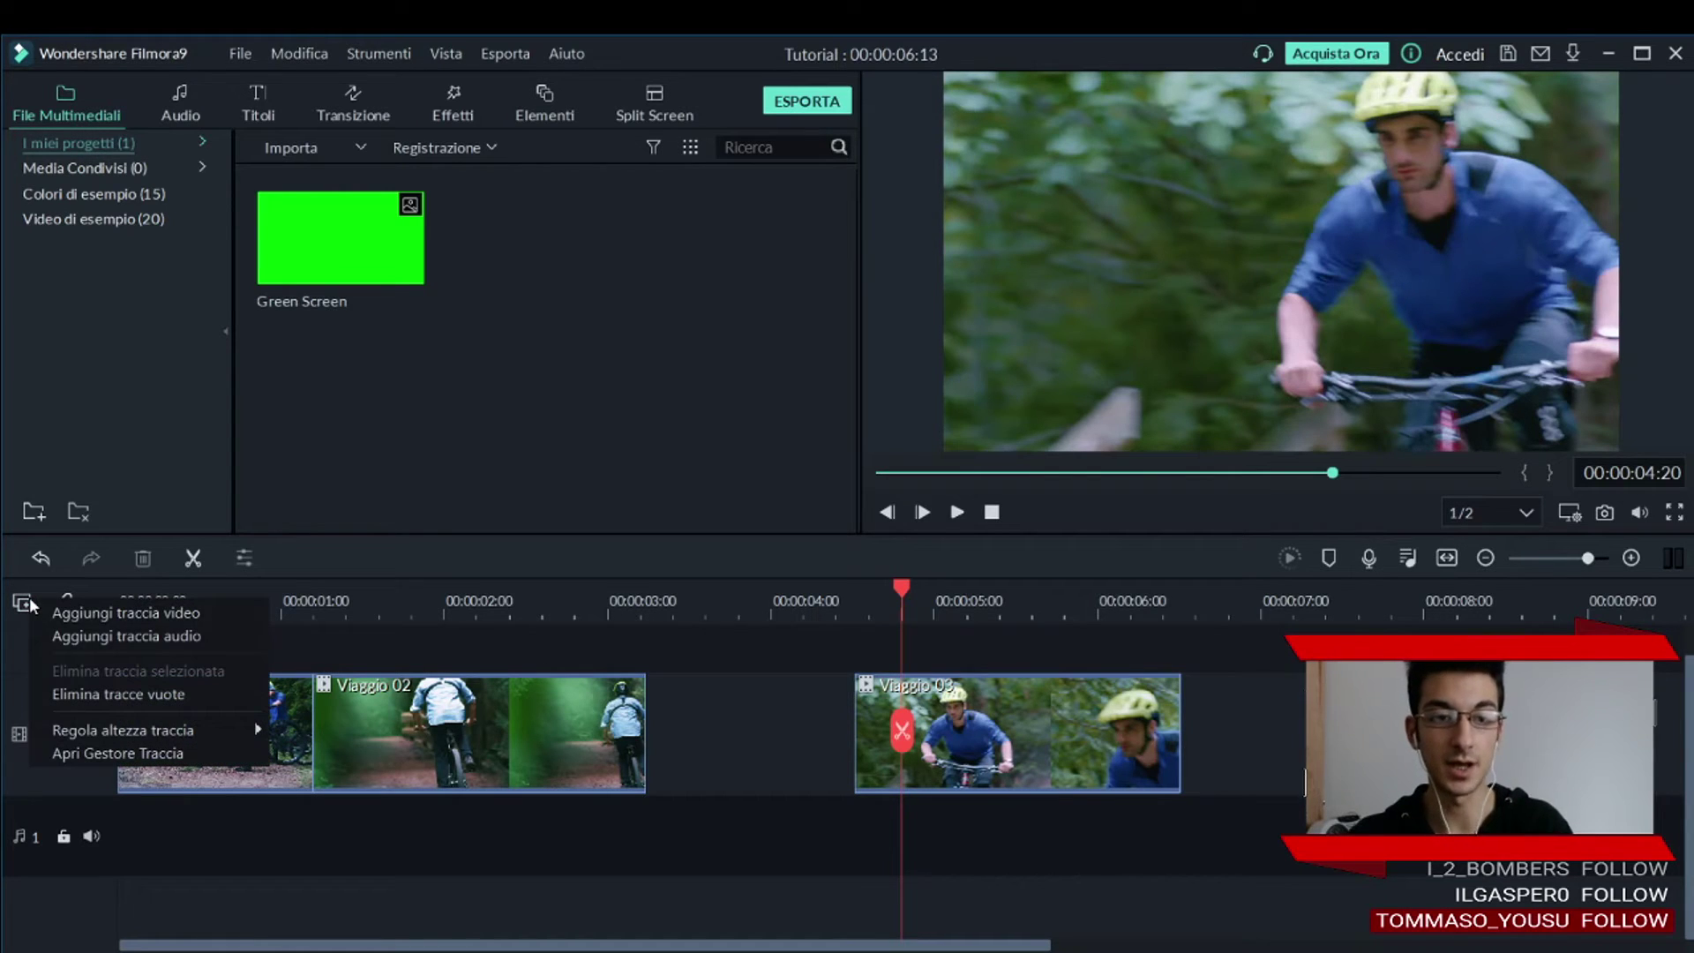
{"action": "left_click", "coordinate": [126, 612]}
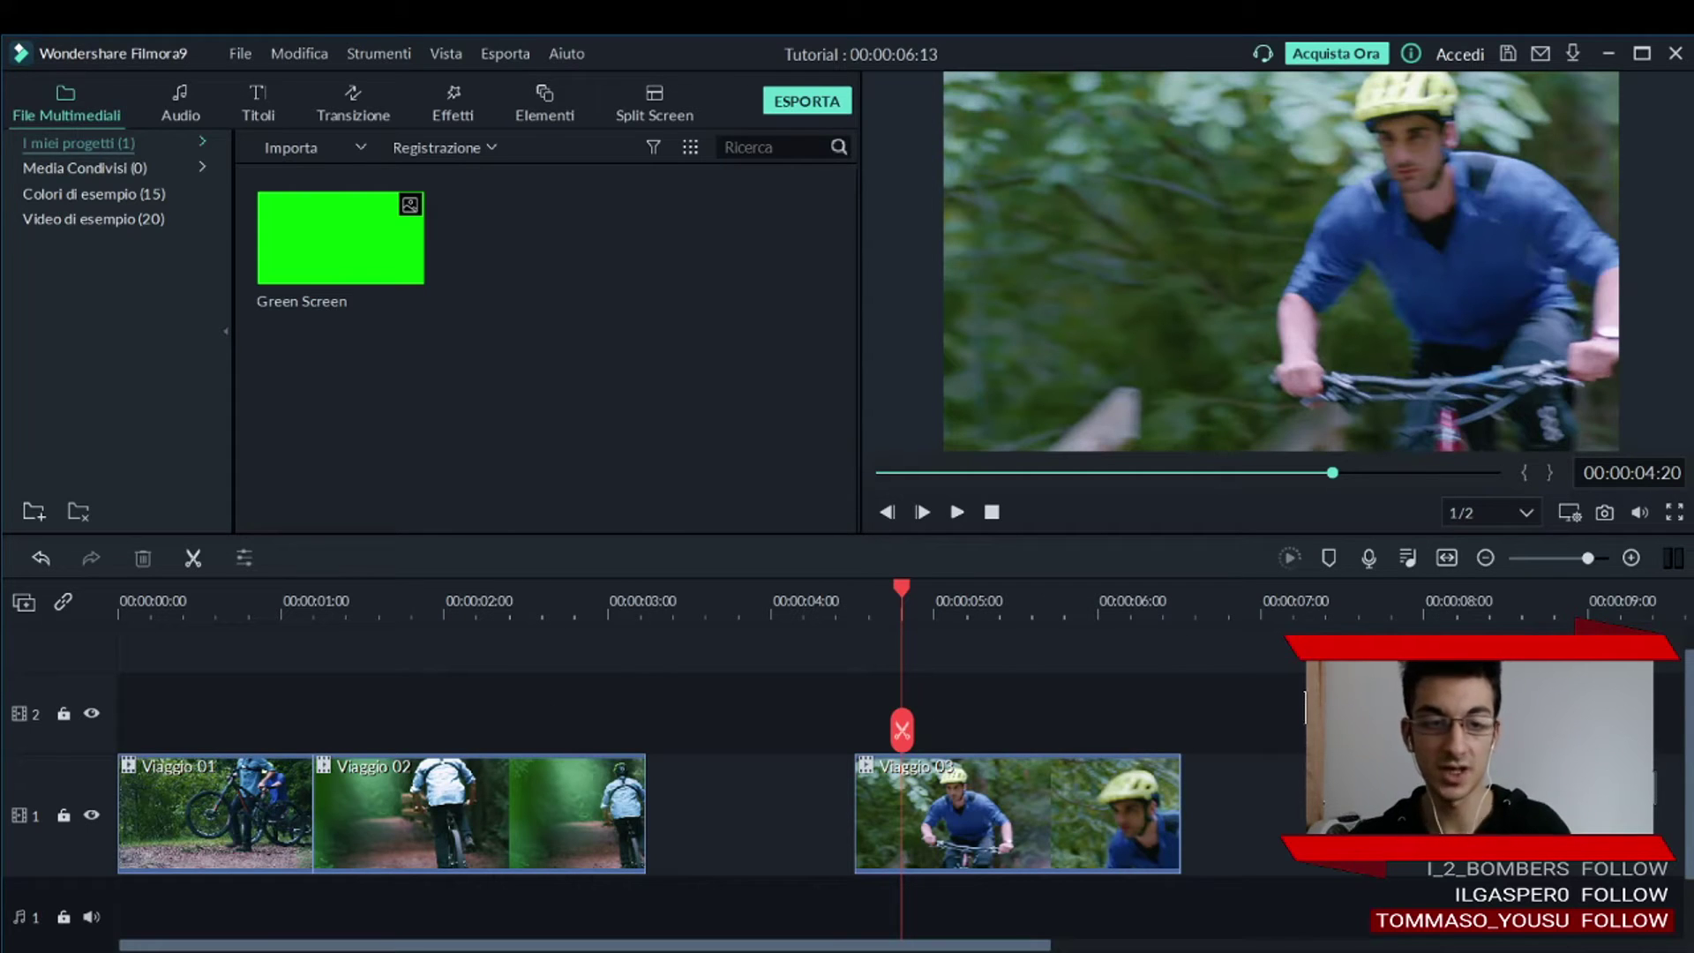
{"action": "right_click", "coordinate": [88, 734]}
{"action": "left_click", "coordinate": [161, 832]}
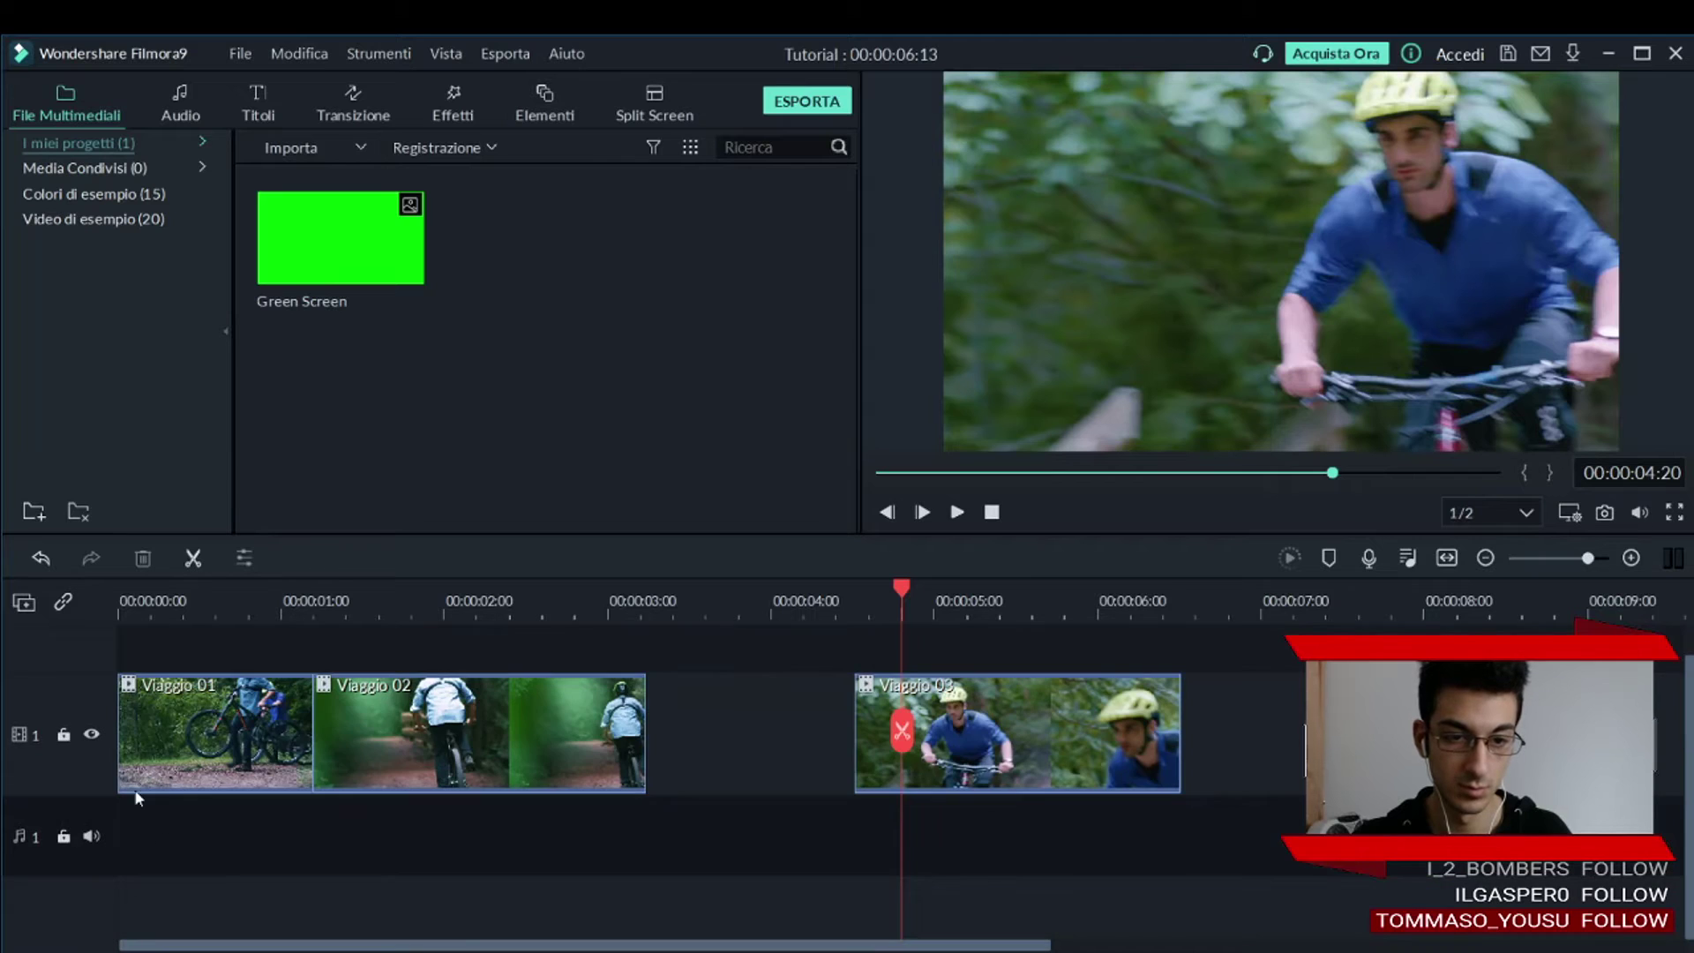
Add a second video track and place the New Title 5 title on it at 00:00:04:20.
{"action": "left_click", "coordinate": [257, 104]}
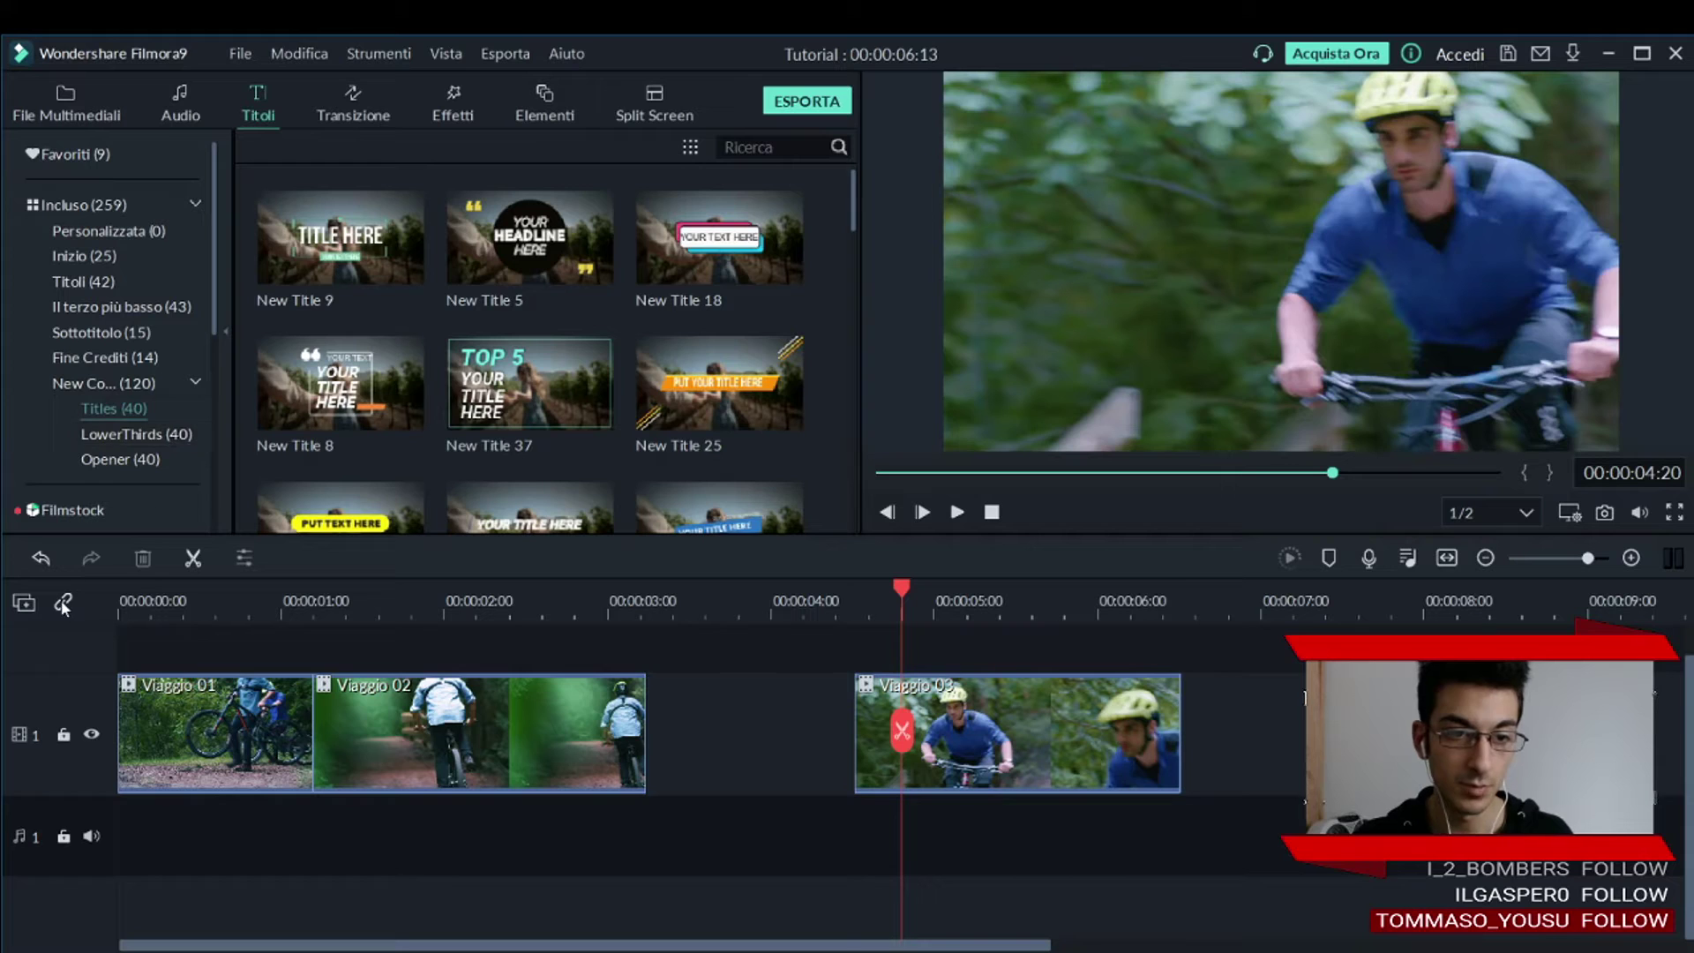
{"action": "left_click", "coordinate": [23, 603]}
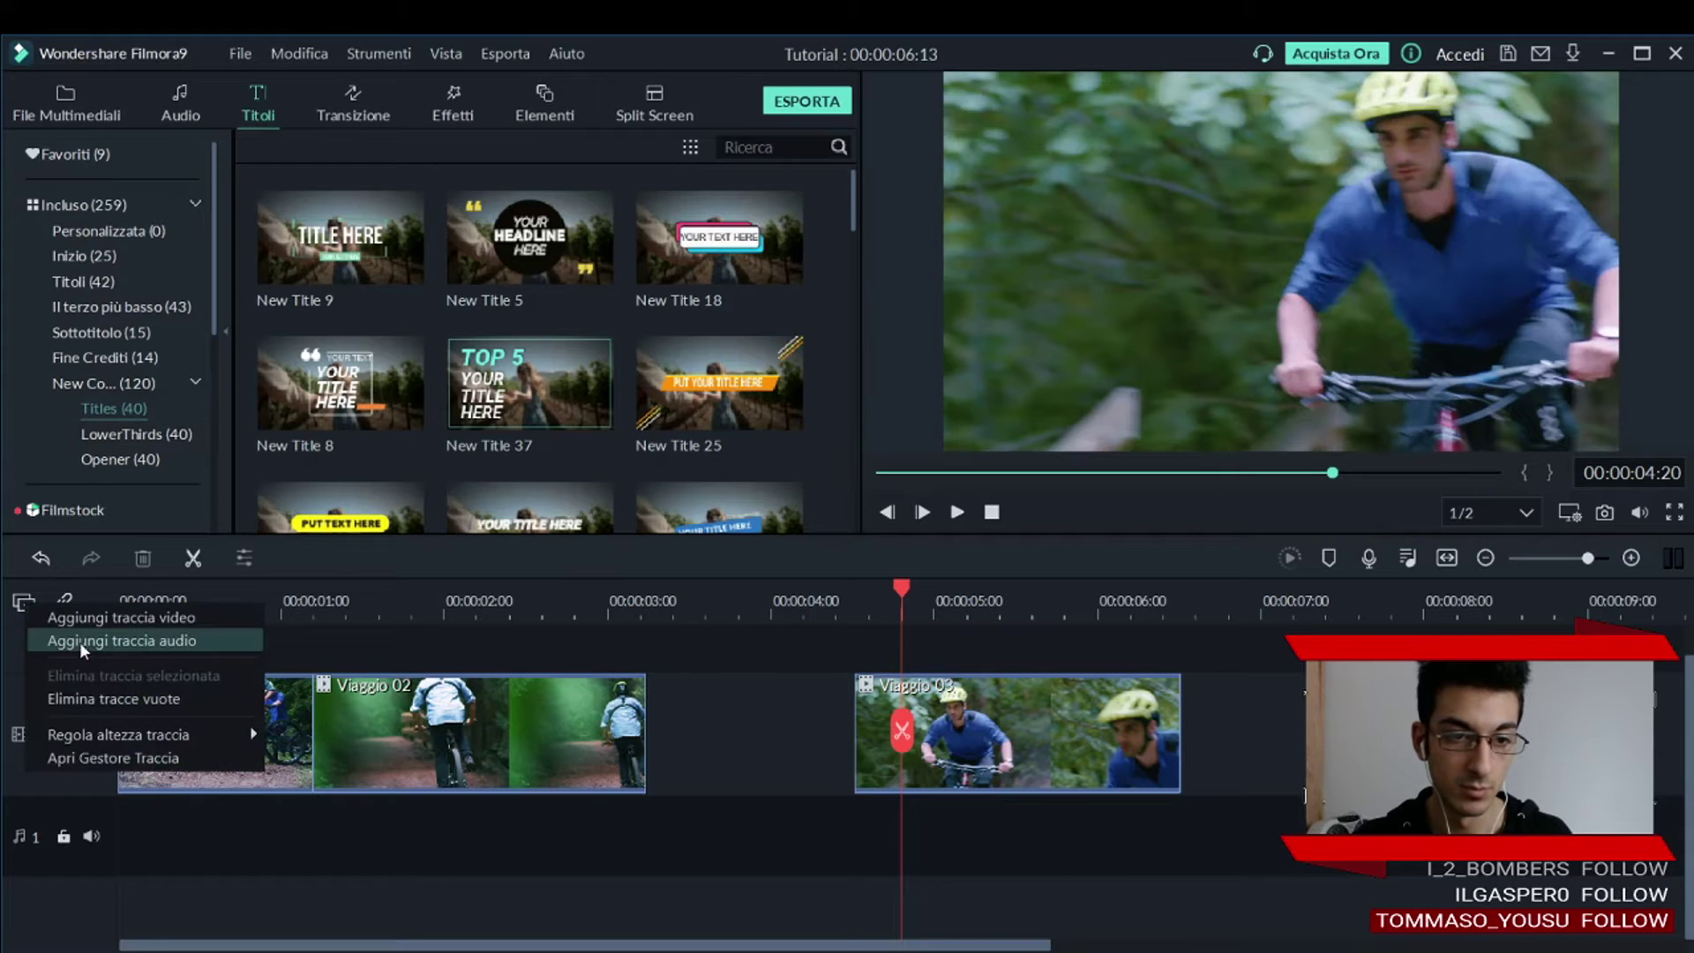
{"action": "left_click", "coordinate": [166, 619]}
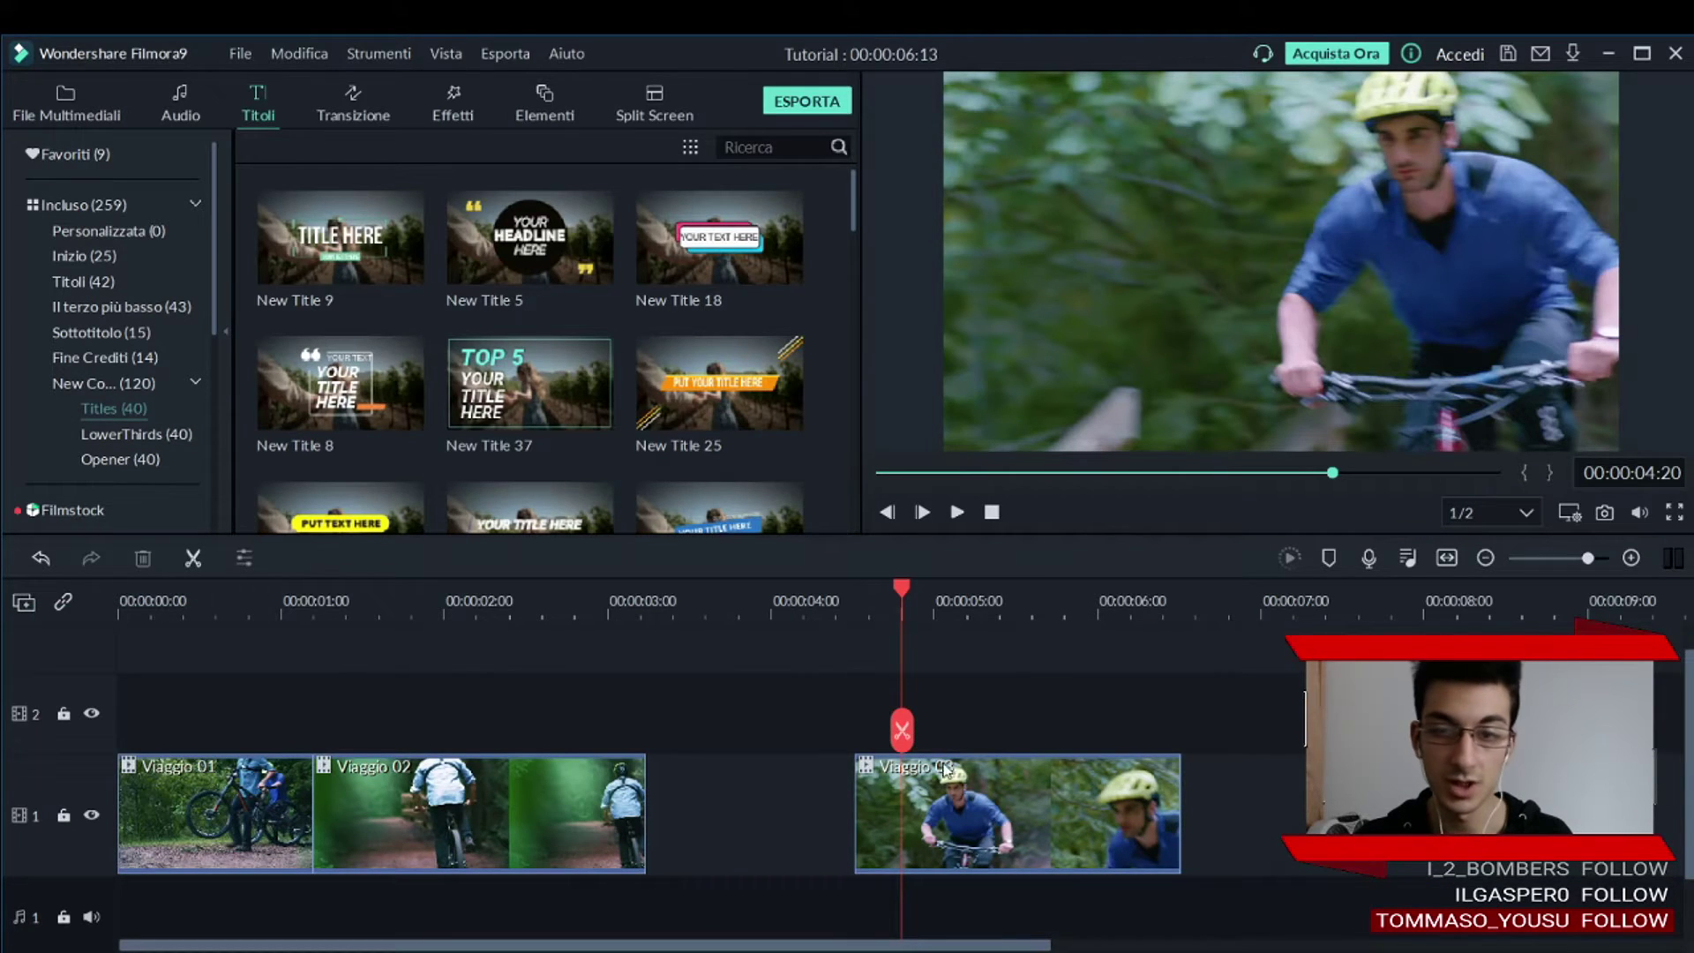
{"action": "left_click_drag", "start_coordinate": [563, 261], "coordinate": [920, 693]}
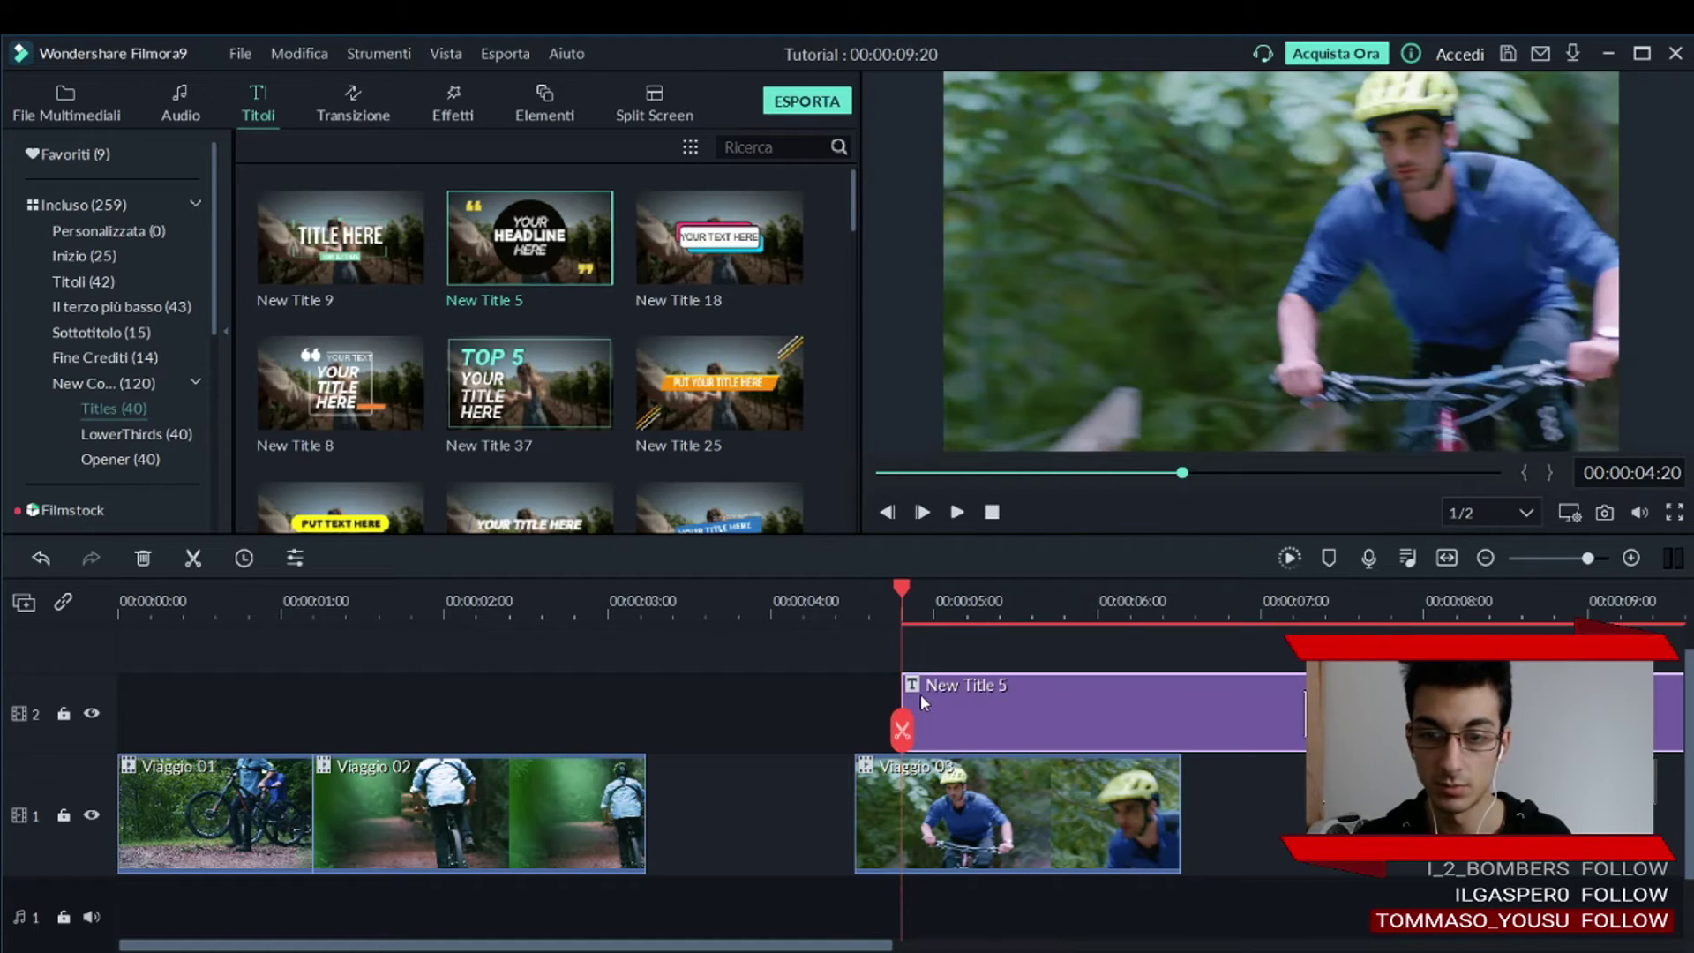
Preview New Title 5, align its start with the start of the Viaggio 03 clip, and check the frame at 00:00:05:24.
{"action": "left_click", "coordinate": [957, 511]}
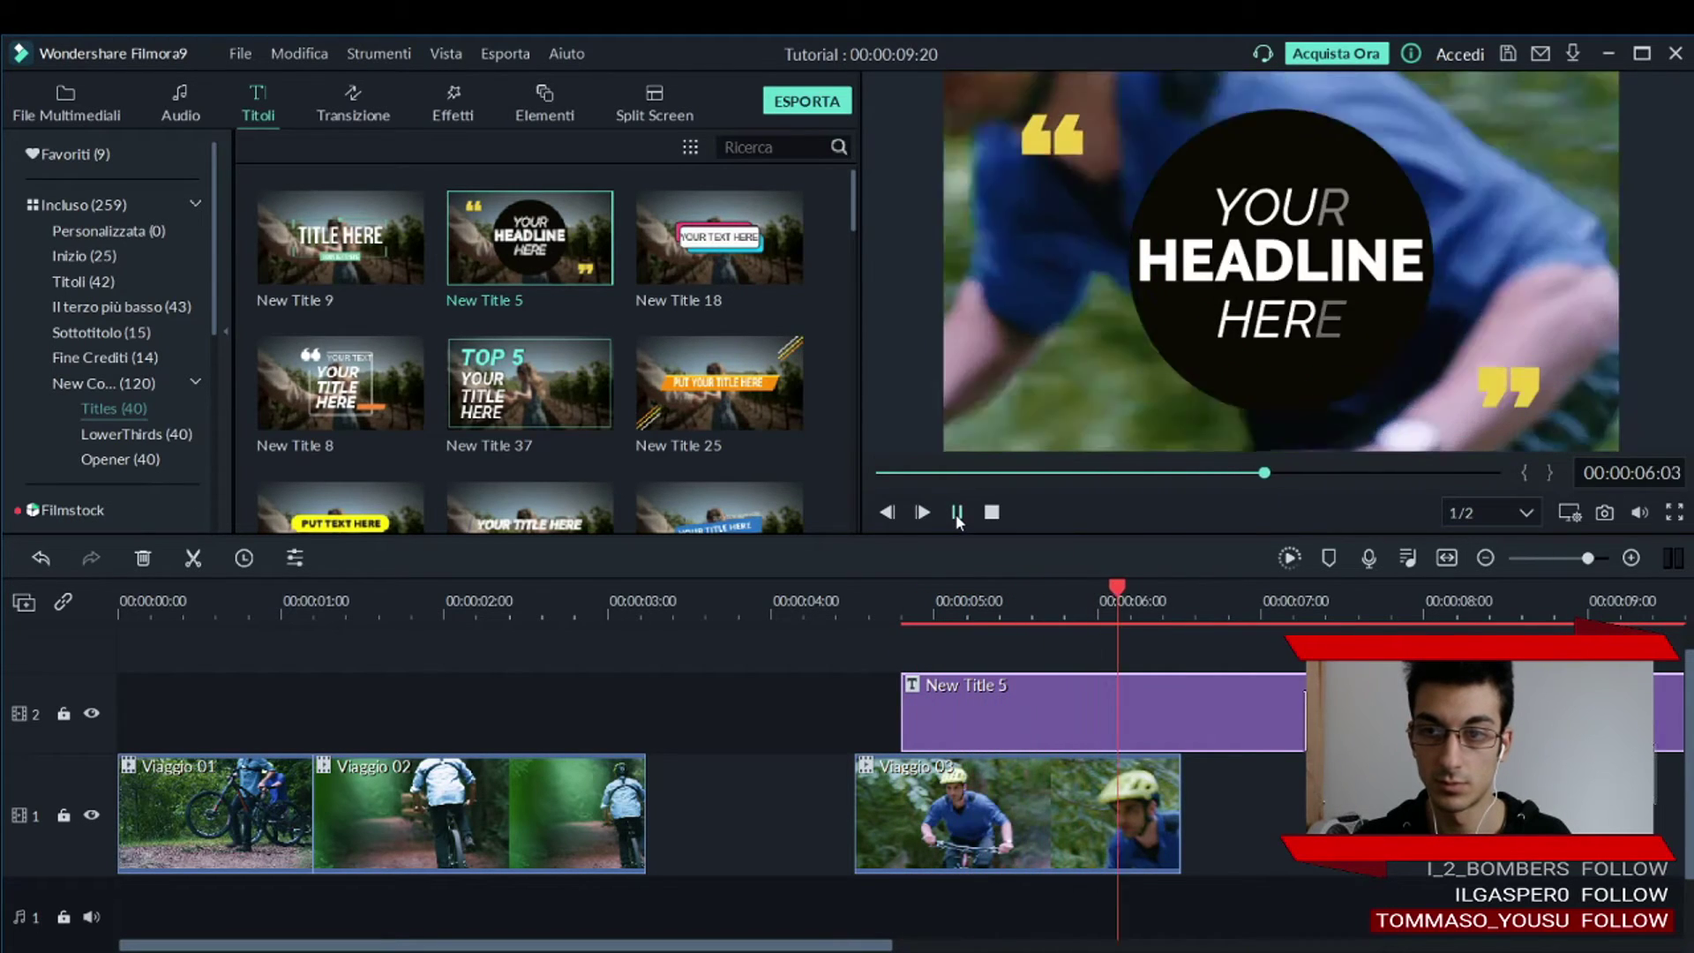
{"action": "left_click", "coordinate": [956, 512]}
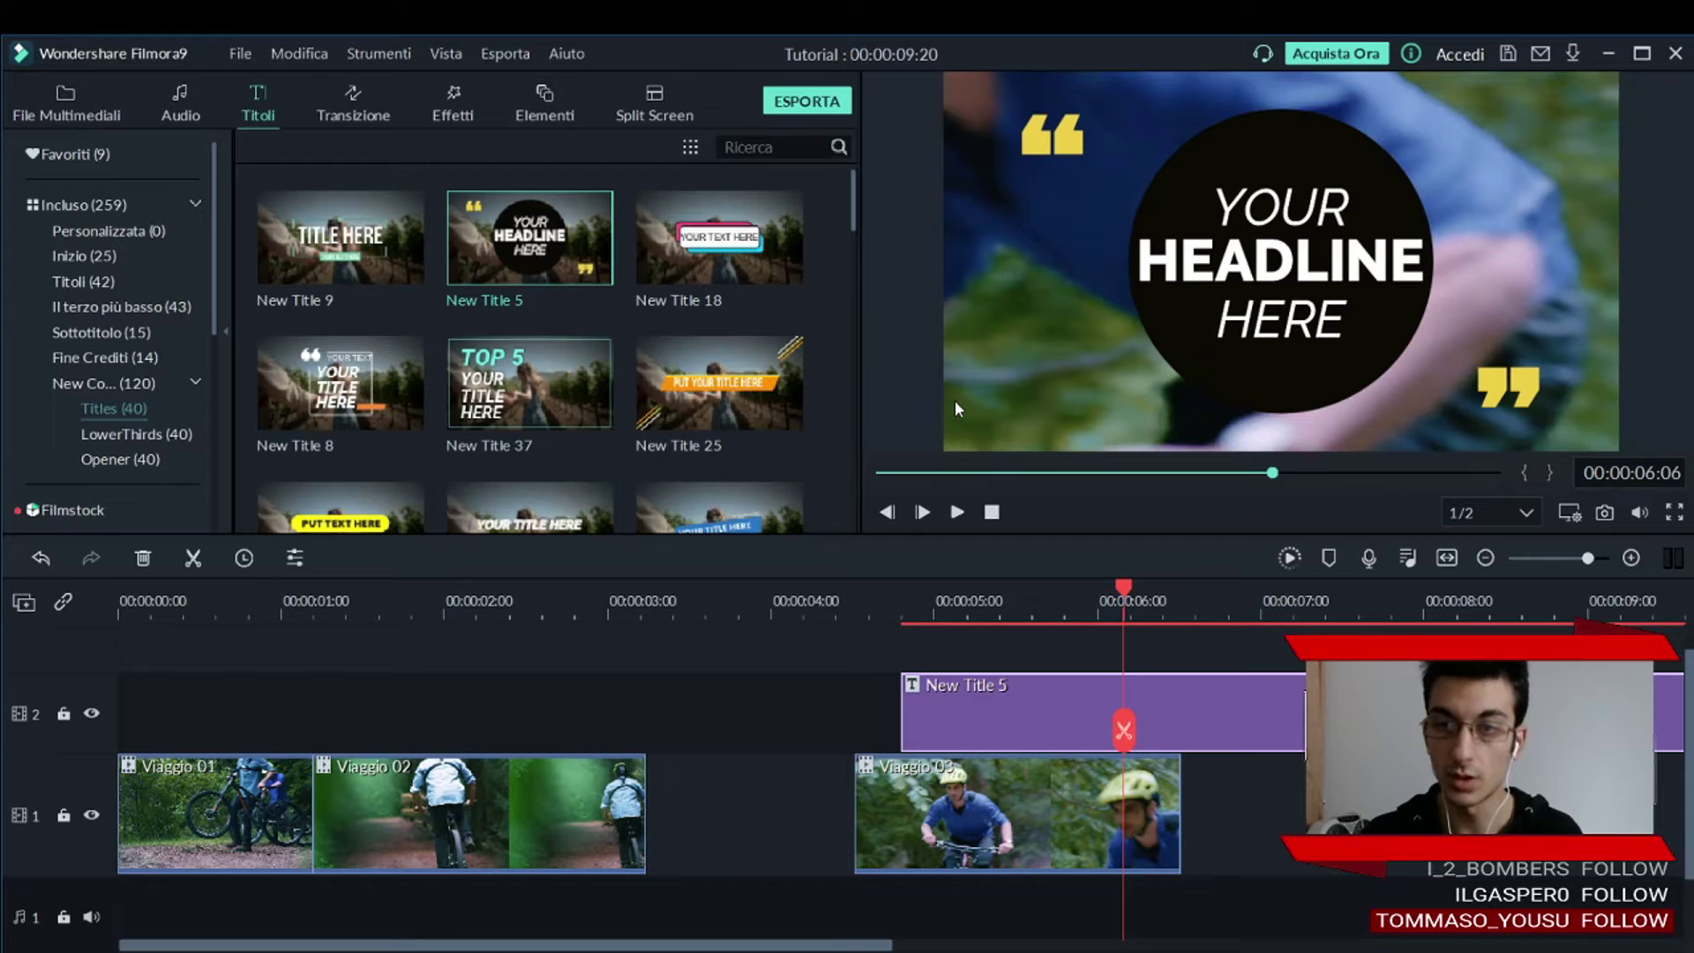
{"action": "left_click_drag", "start_coordinate": [966, 713], "coordinate": [902, 729]}
{"action": "left_click", "coordinate": [902, 609]}
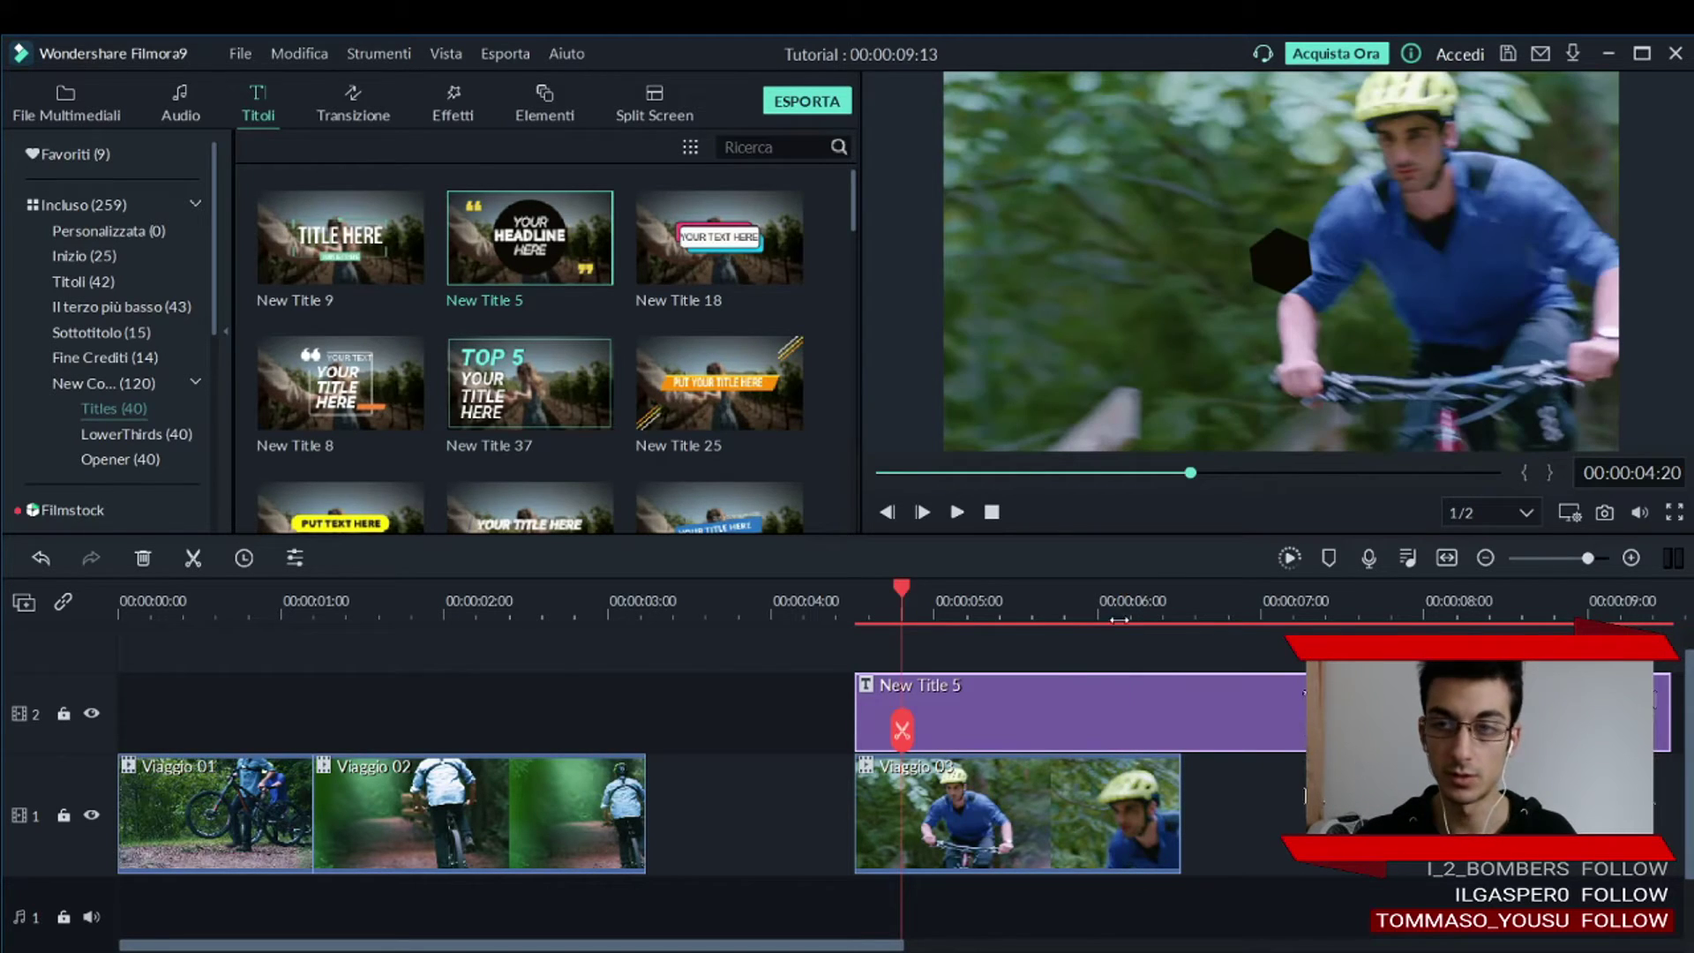
{"action": "left_click", "coordinate": [1091, 605]}
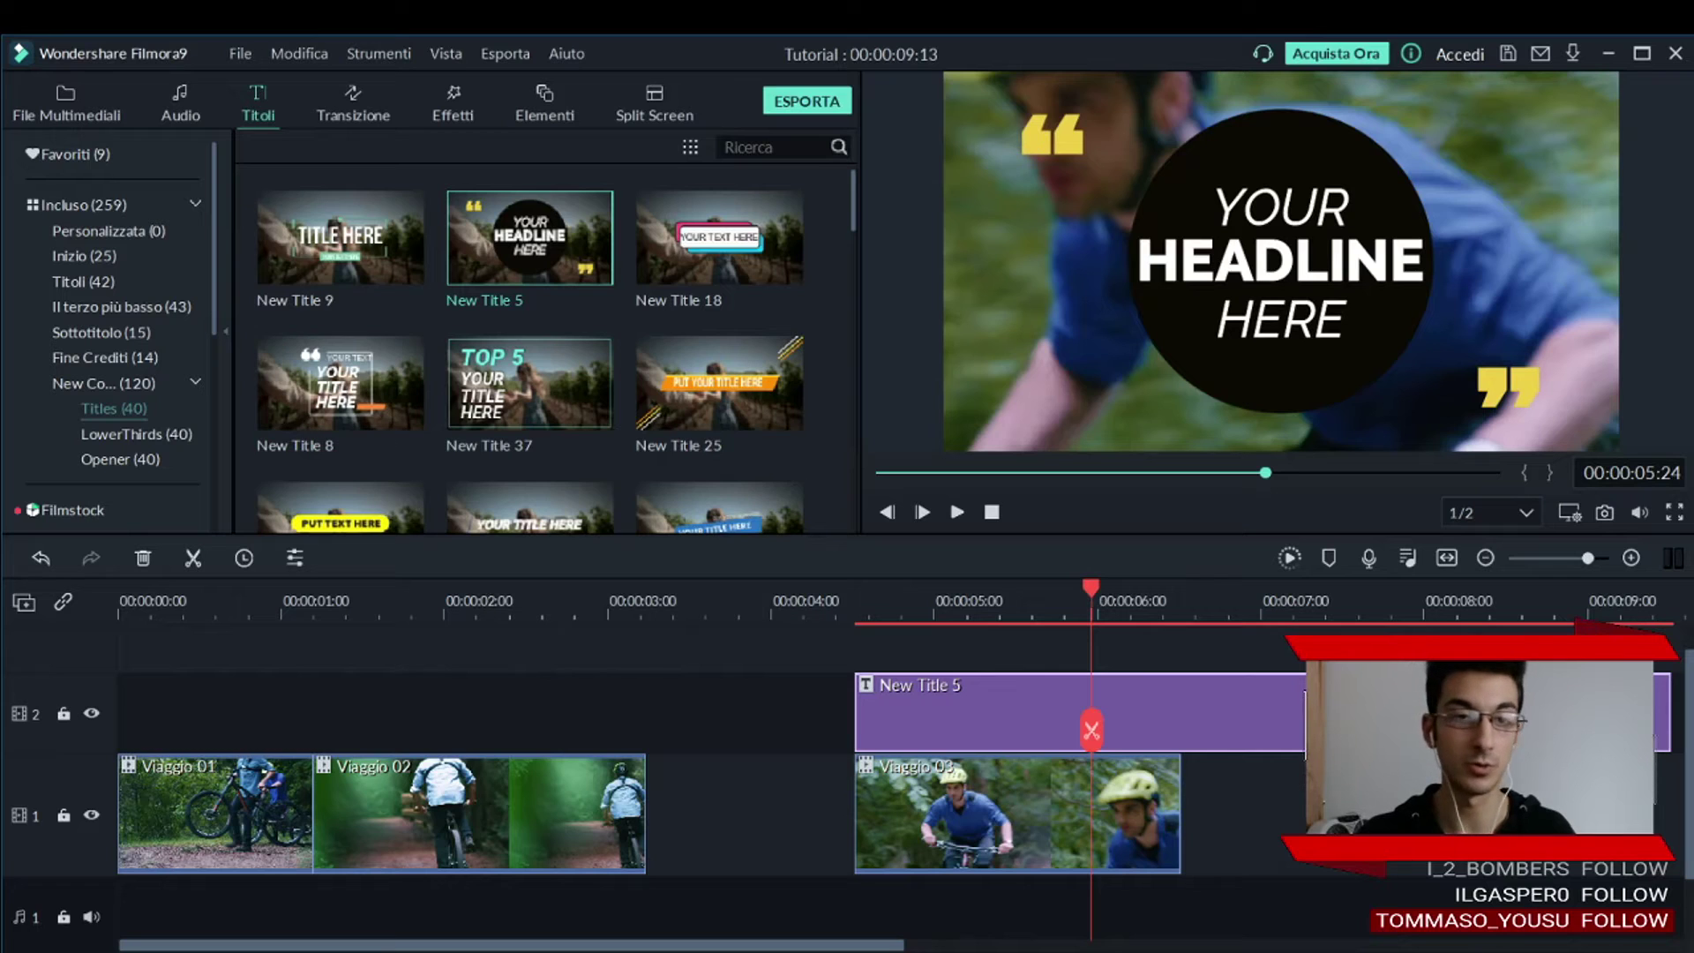
Import the WebBEST2 image from the REC-Streaming folder on the Desktop into the project media.
{"action": "left_click", "coordinate": [92, 90]}
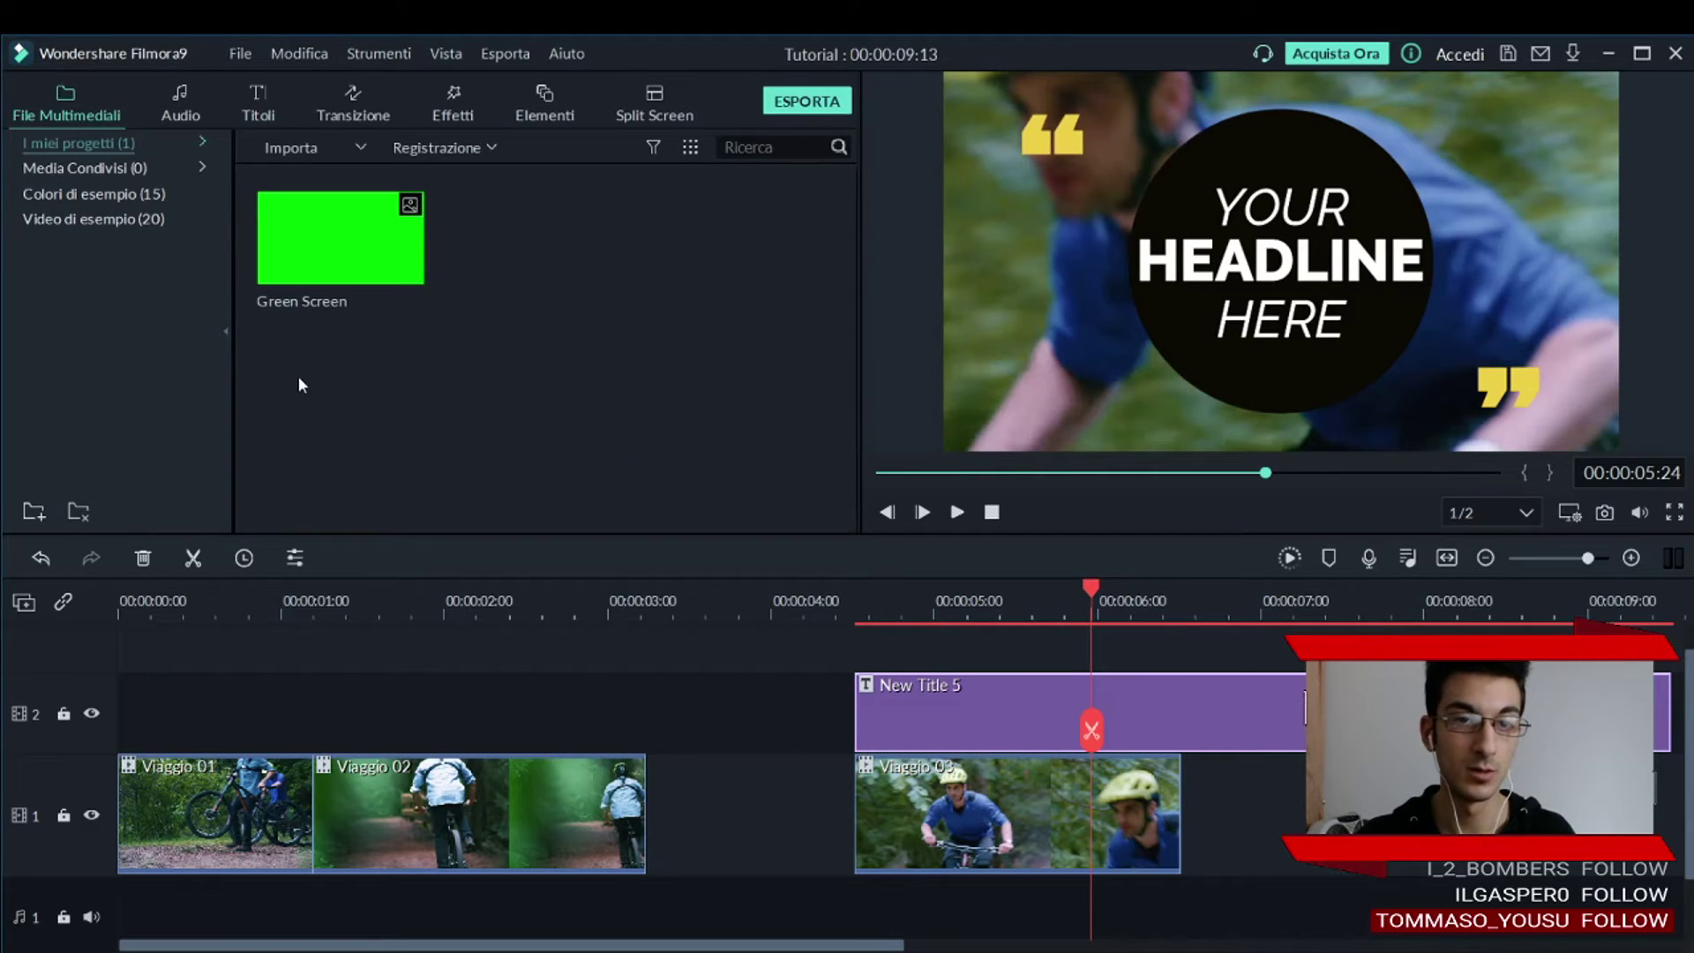
{"action": "right_click", "coordinate": [526, 406]}
{"action": "left_click", "coordinate": [655, 413]}
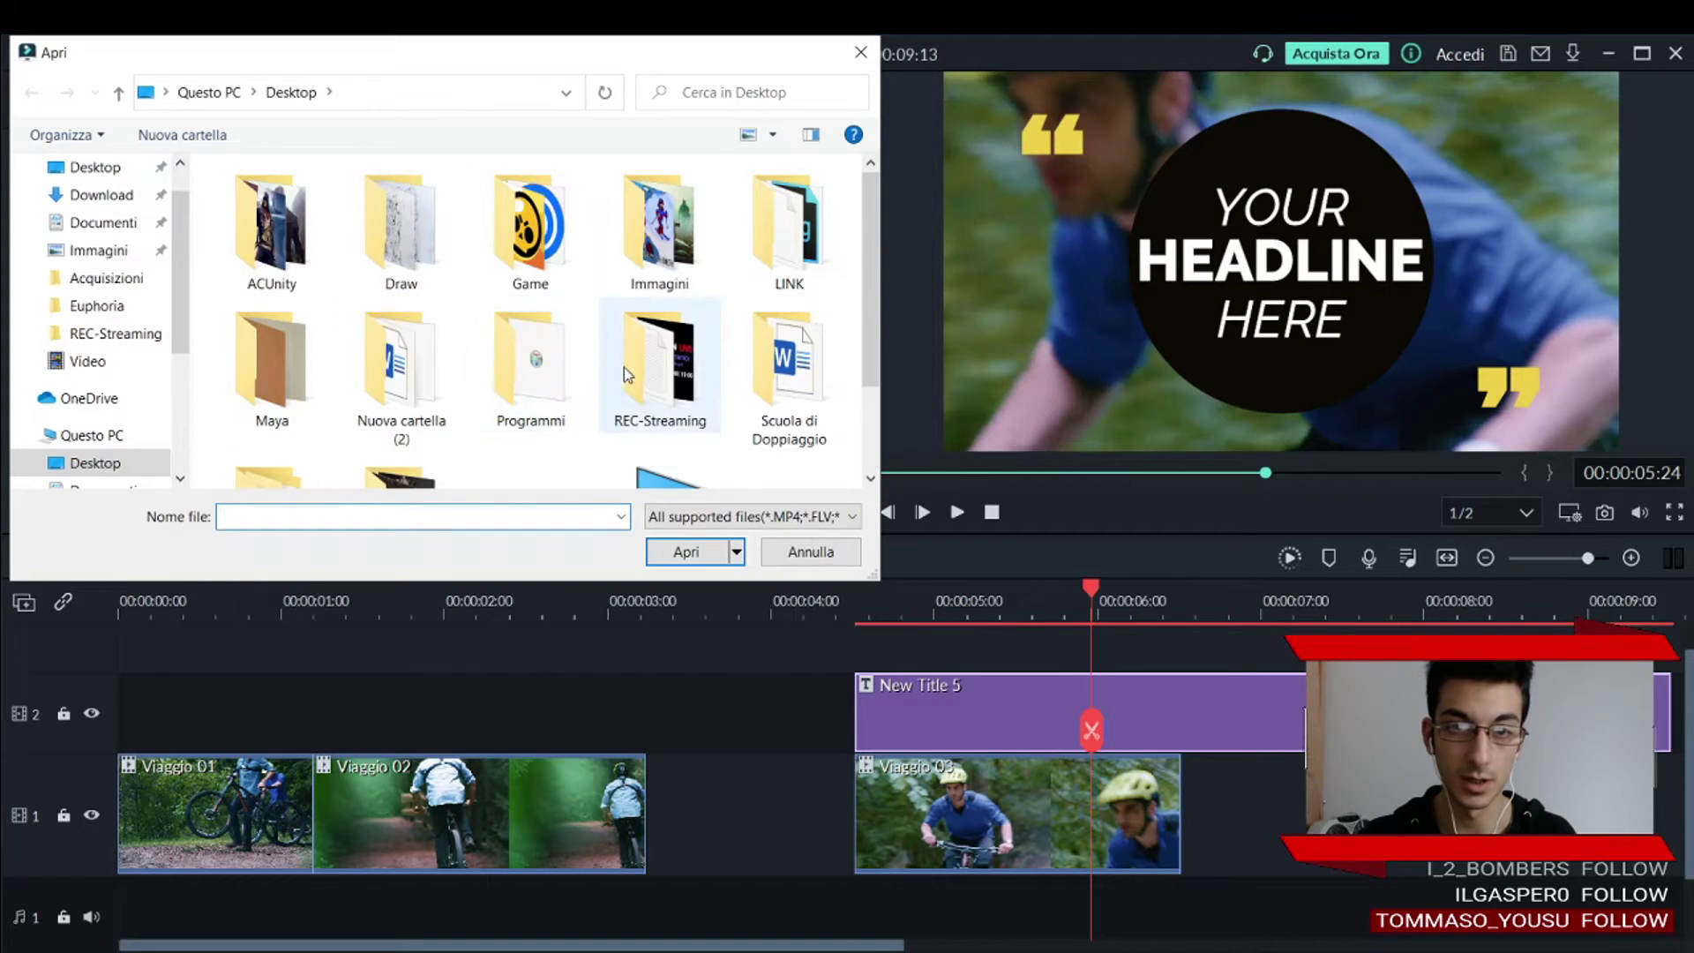
{"action": "scroll", "coordinate": [623, 367], "scroll_direction": "down", "scroll_amount": 1}
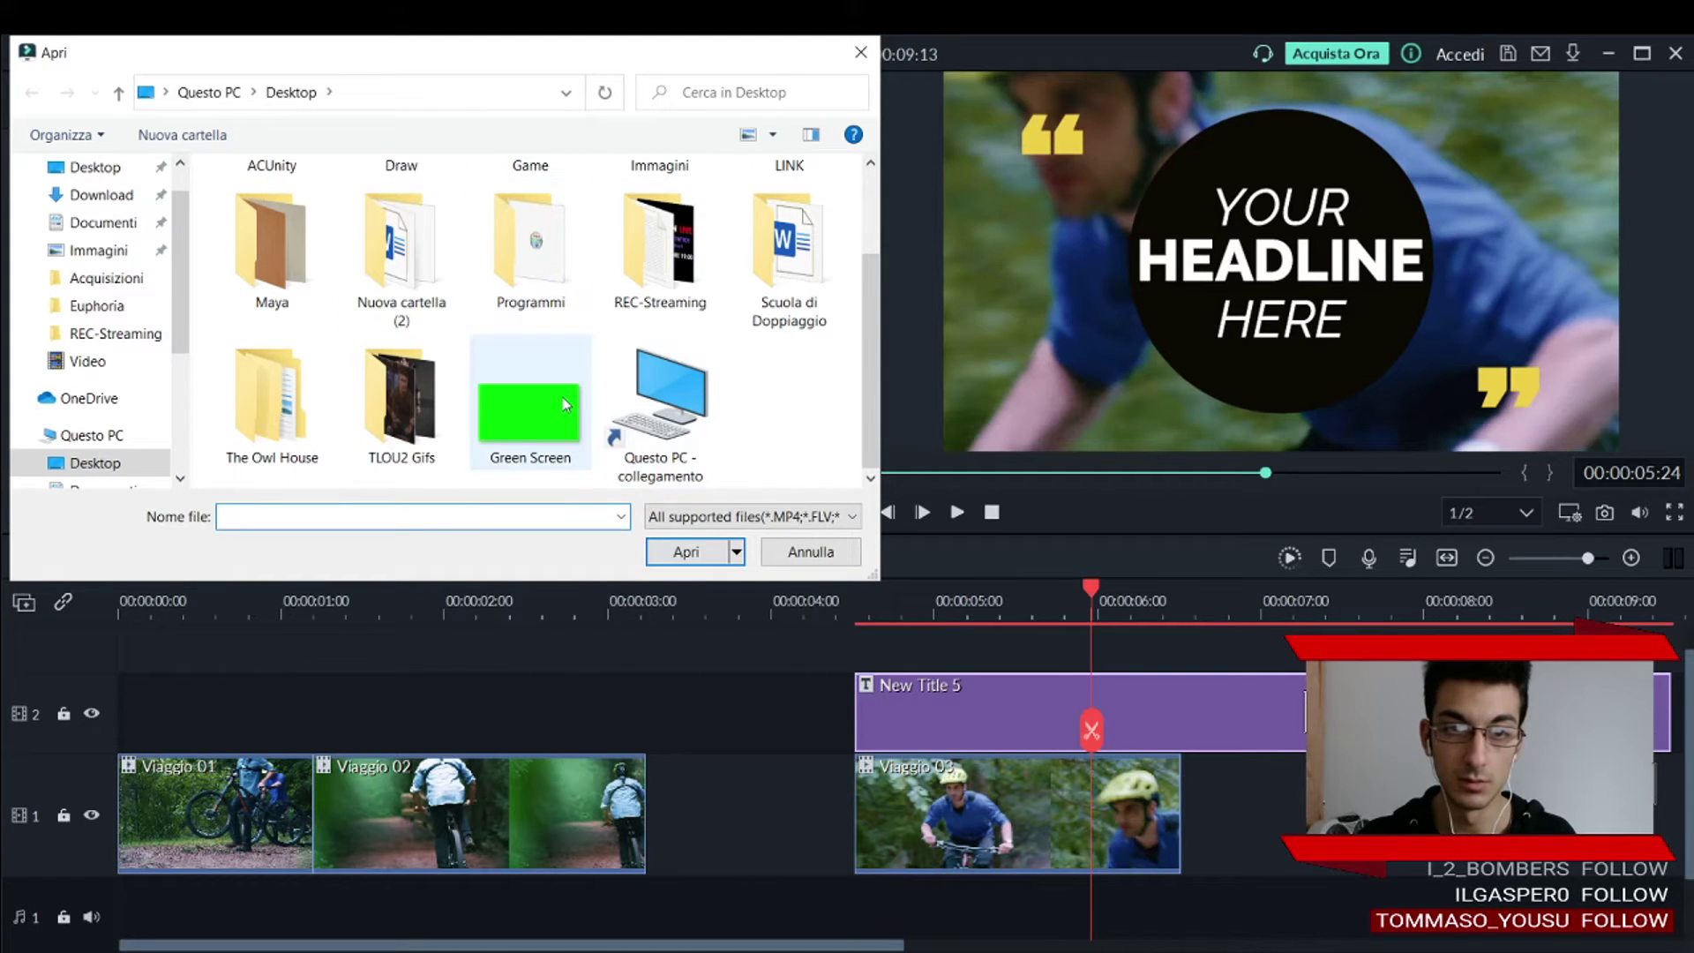
{"action": "double_click", "coordinate": [644, 274]}
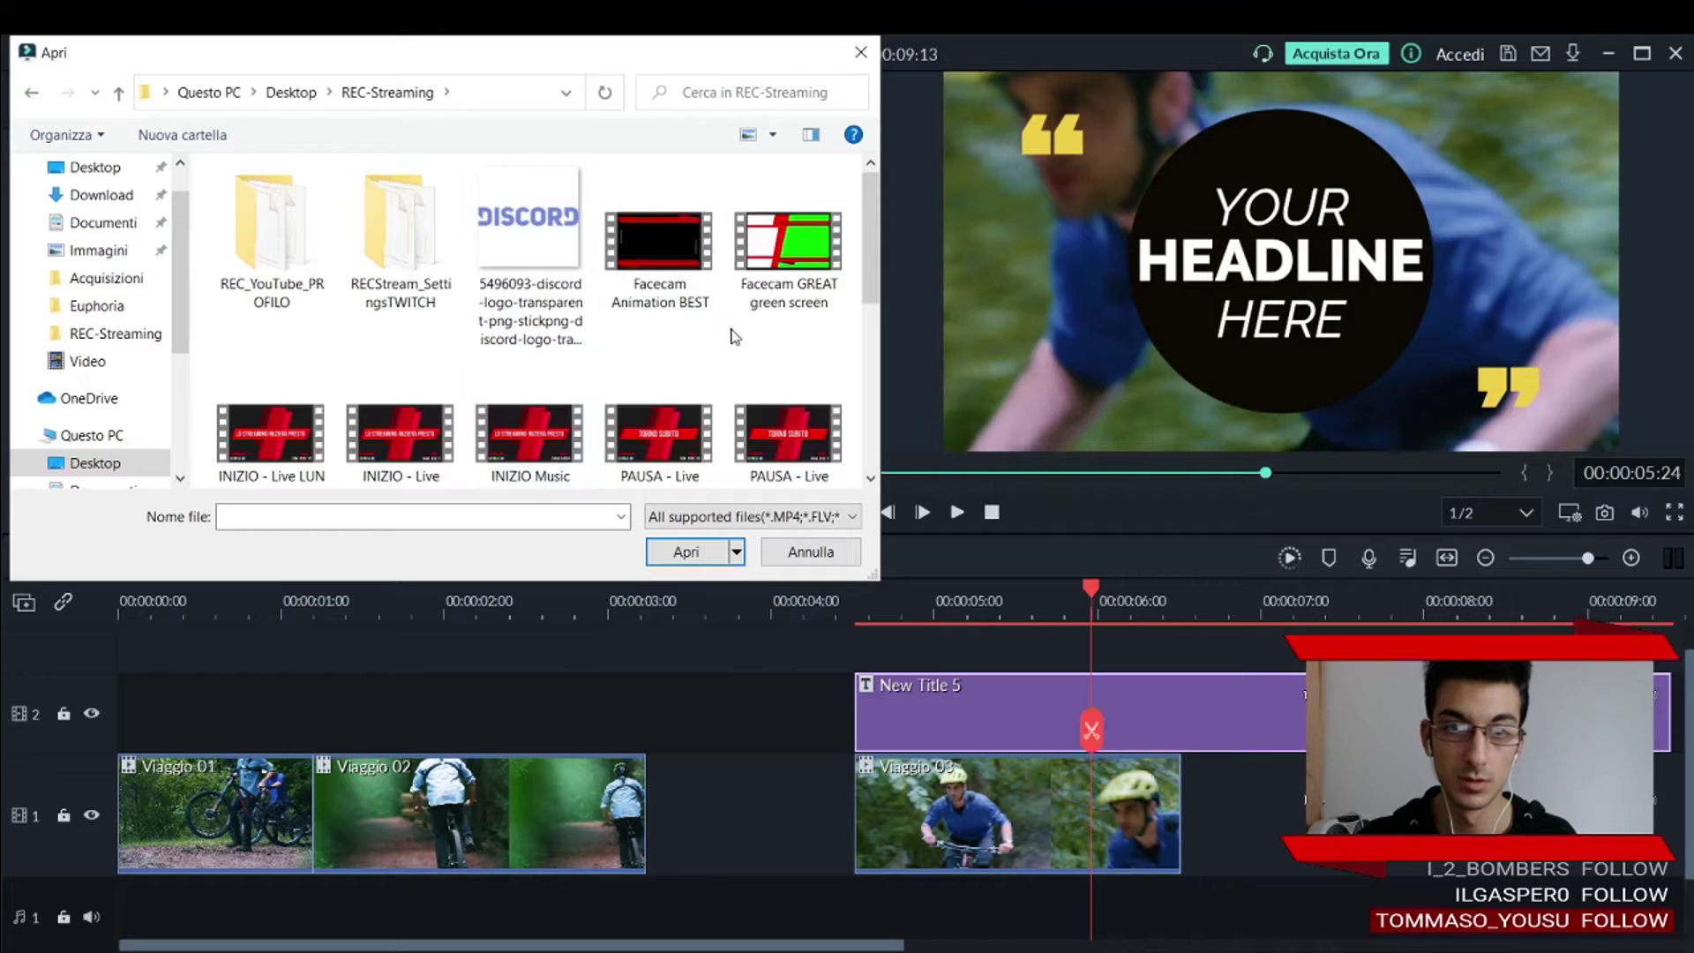
{"action": "scroll", "coordinate": [764, 307], "scroll_direction": "down", "scroll_amount": 3}
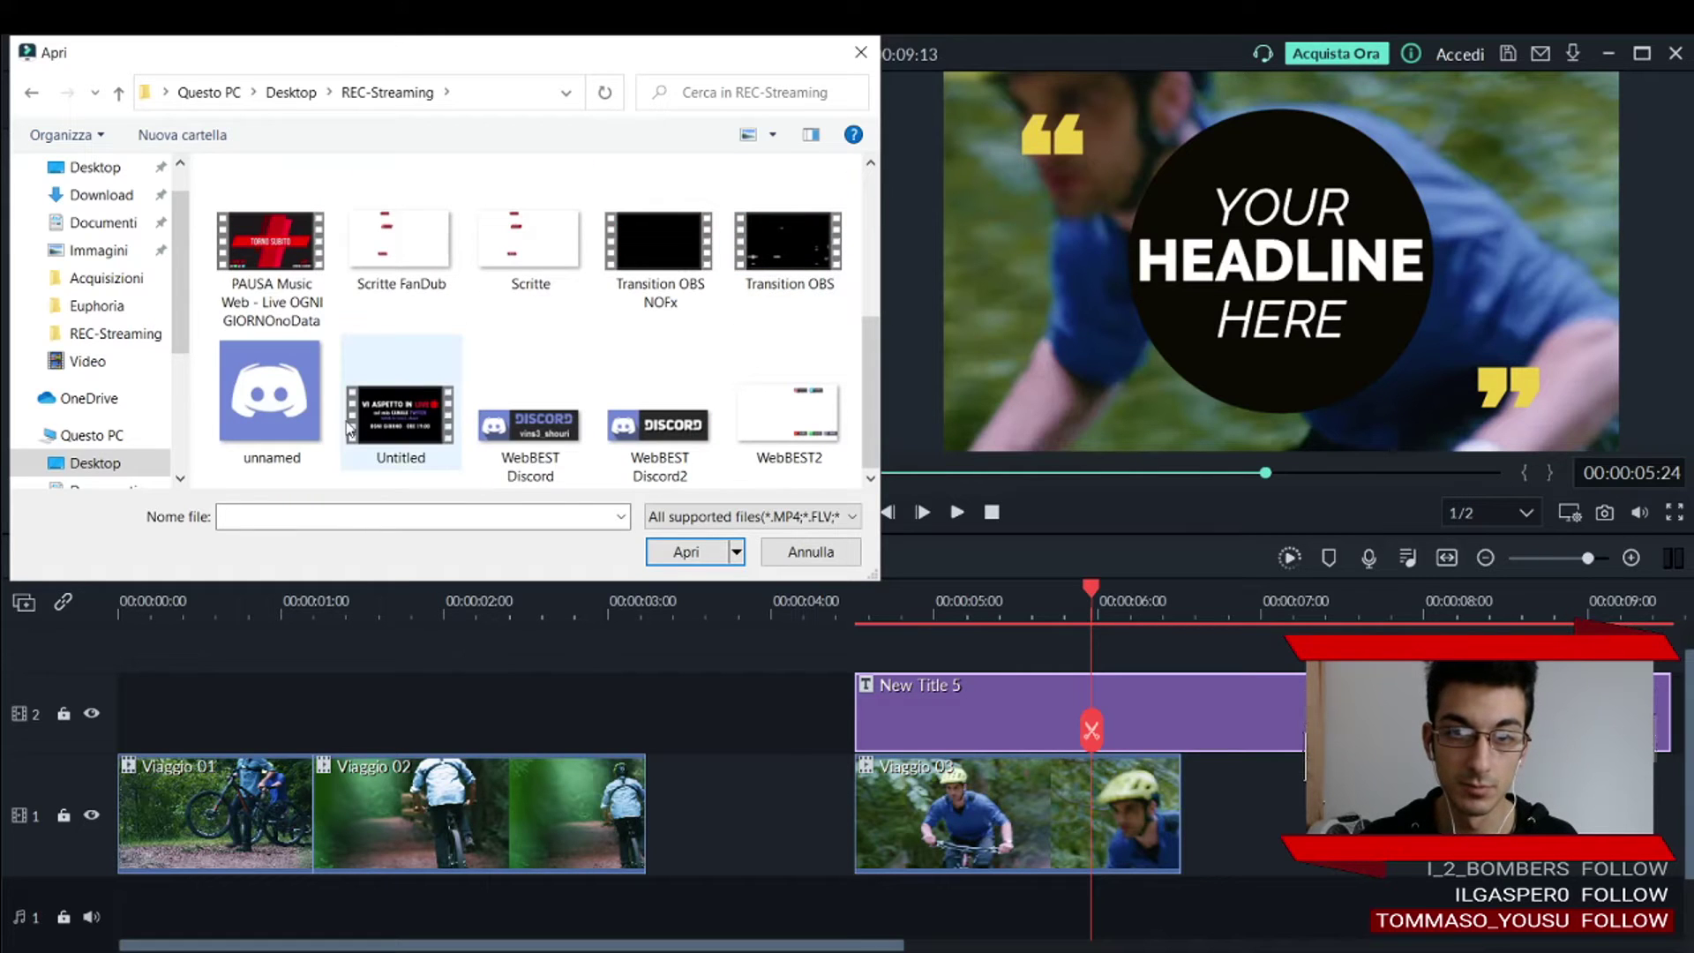
{"action": "double_click", "coordinate": [812, 427]}
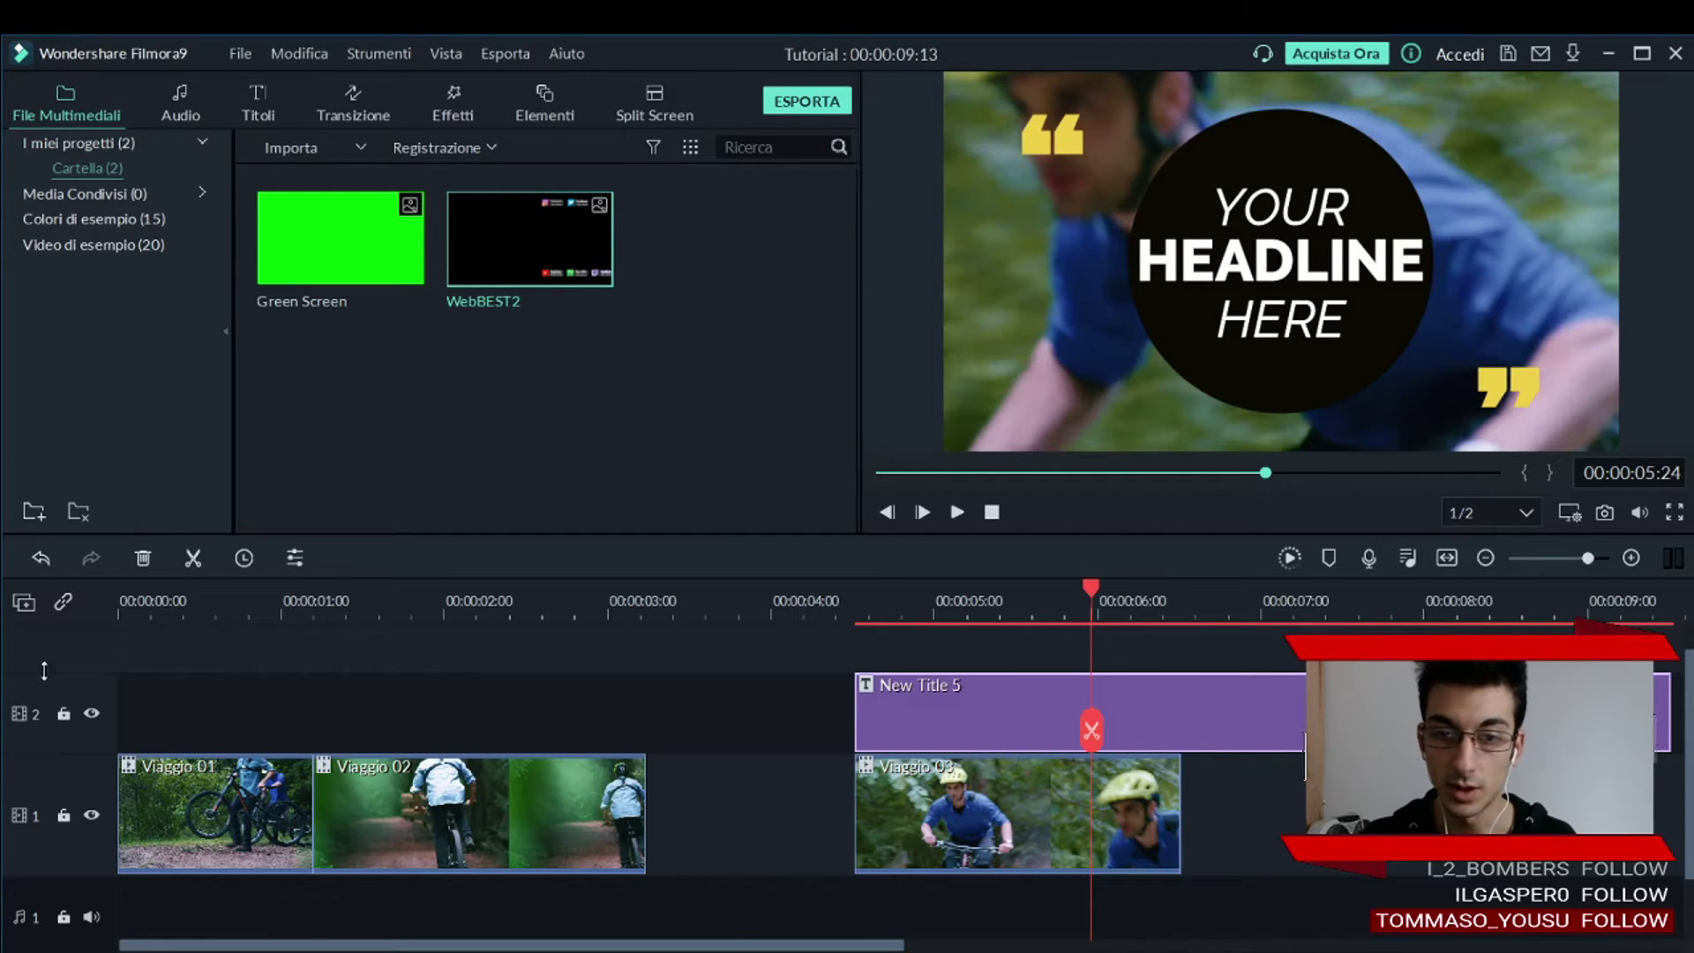
Try inserting WebBEST2 on video track 2 at the start of the Viaggio 02 clip, preview the overlay, and undo the insertion.
{"action": "left_click", "coordinate": [324, 632]}
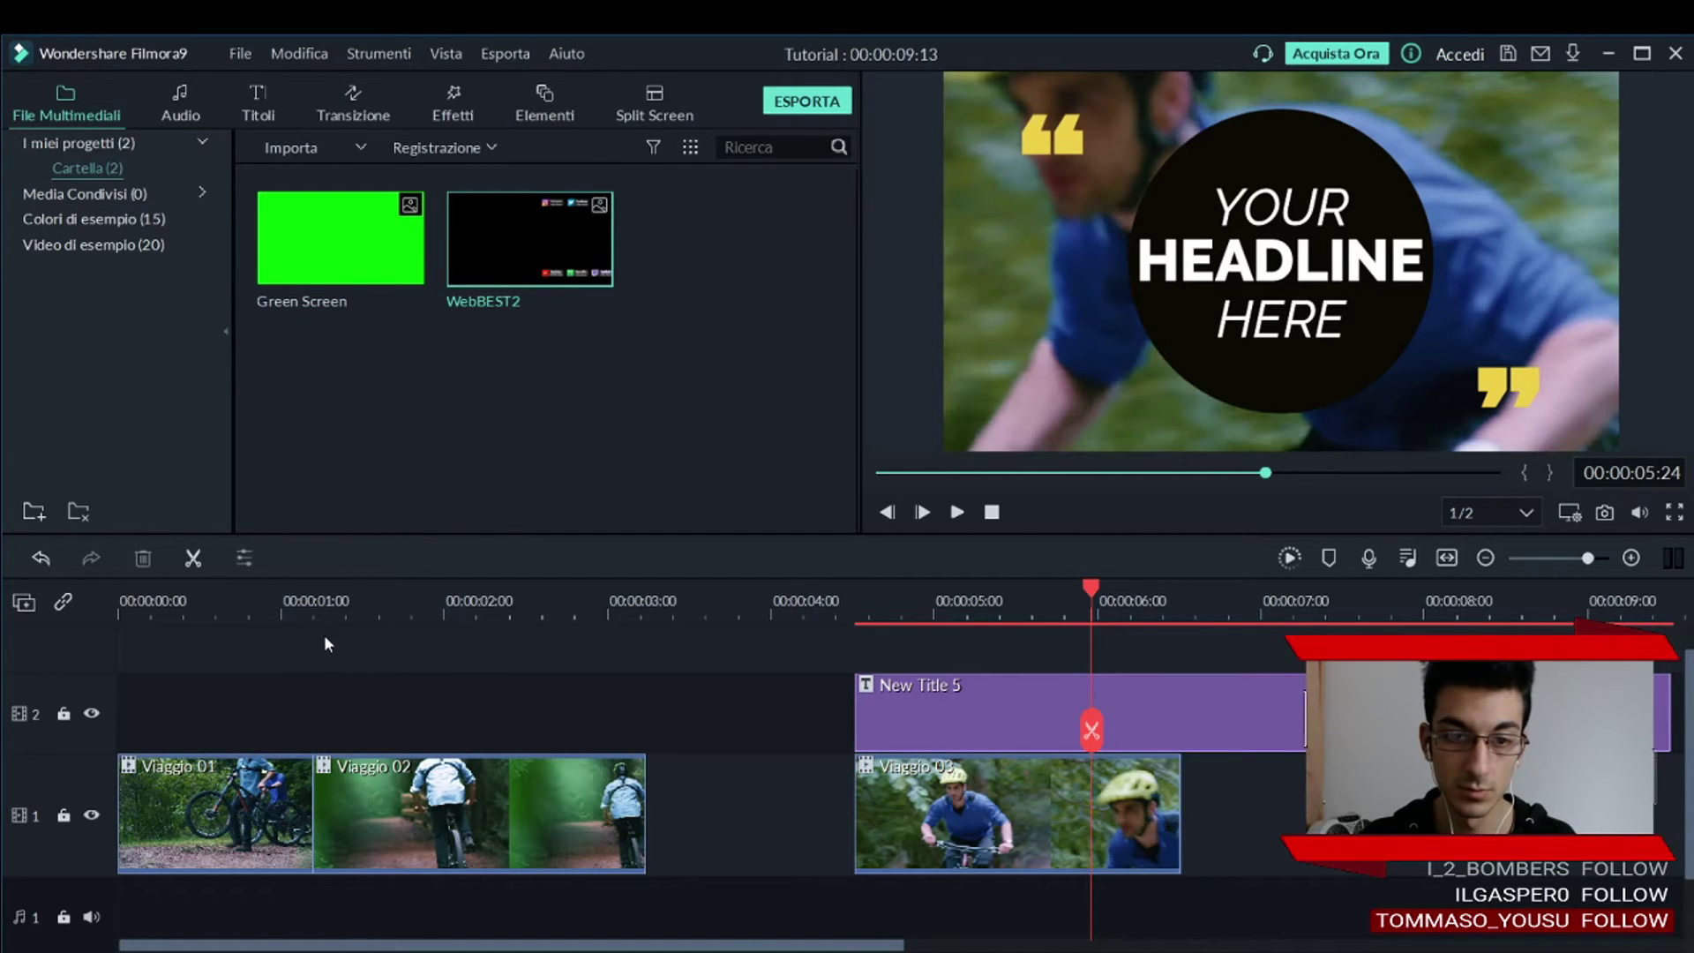
{"action": "left_click", "coordinate": [321, 607]}
{"action": "left_click_drag", "start_coordinate": [532, 240], "coordinate": [509, 726]}
{"action": "left_click", "coordinate": [405, 602]}
{"action": "left_click", "coordinate": [560, 602]}
{"action": "left_click", "coordinate": [601, 601]}
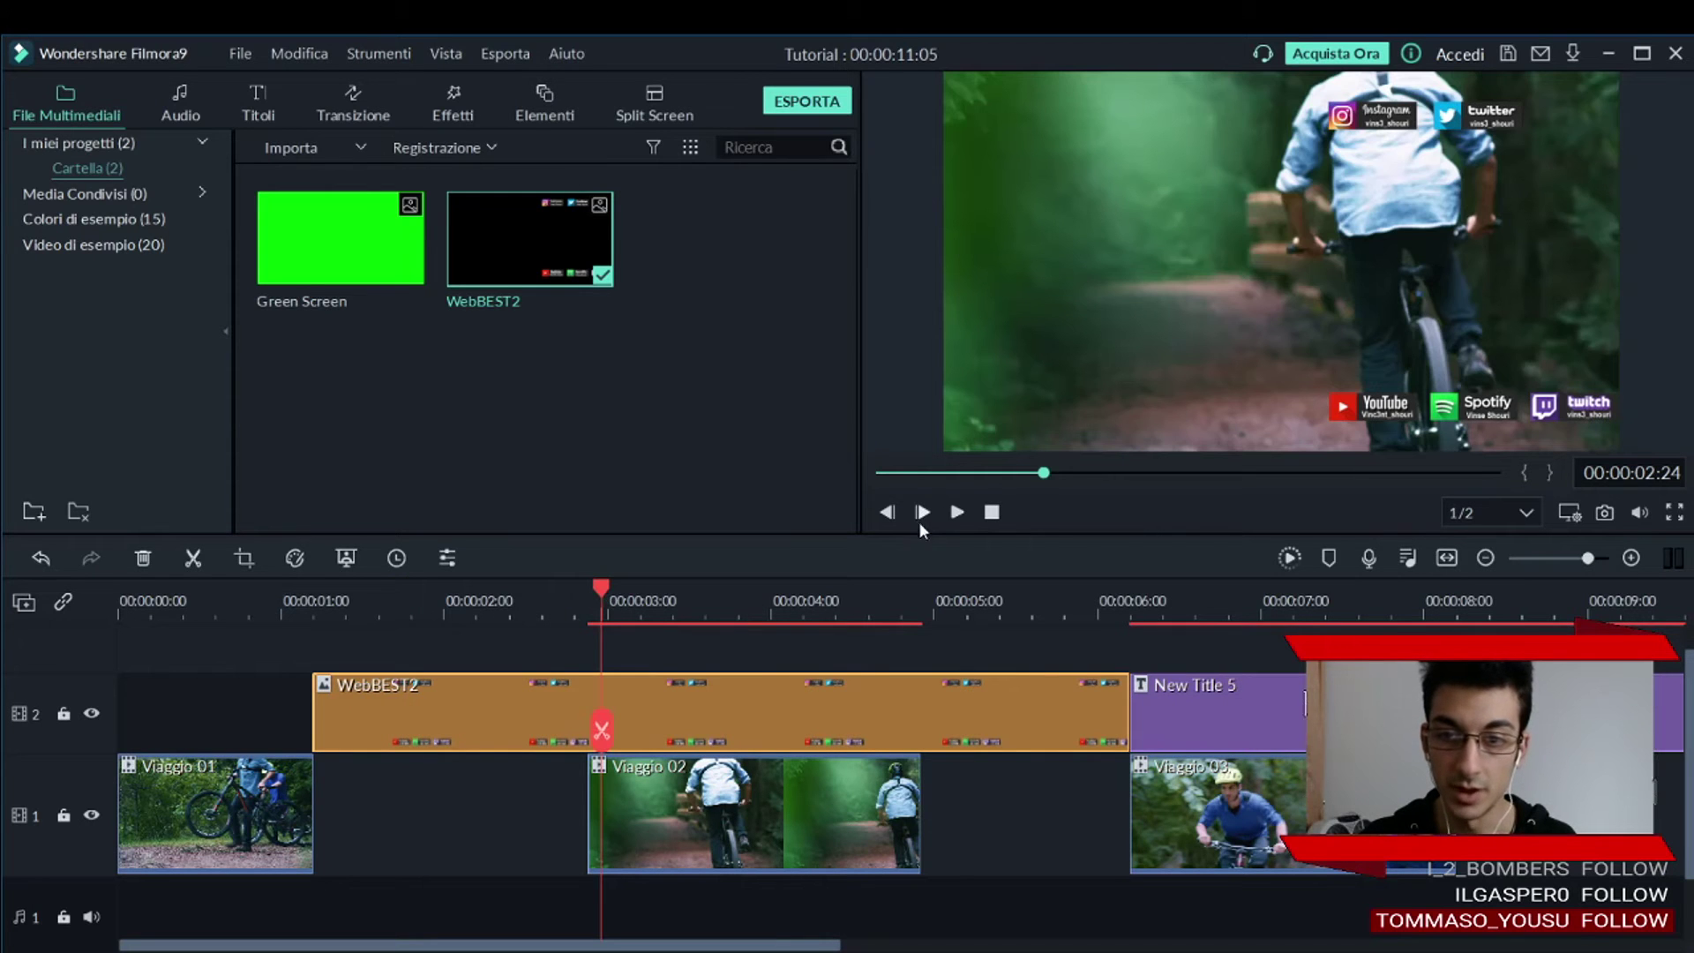
{"action": "left_click", "coordinate": [956, 514]}
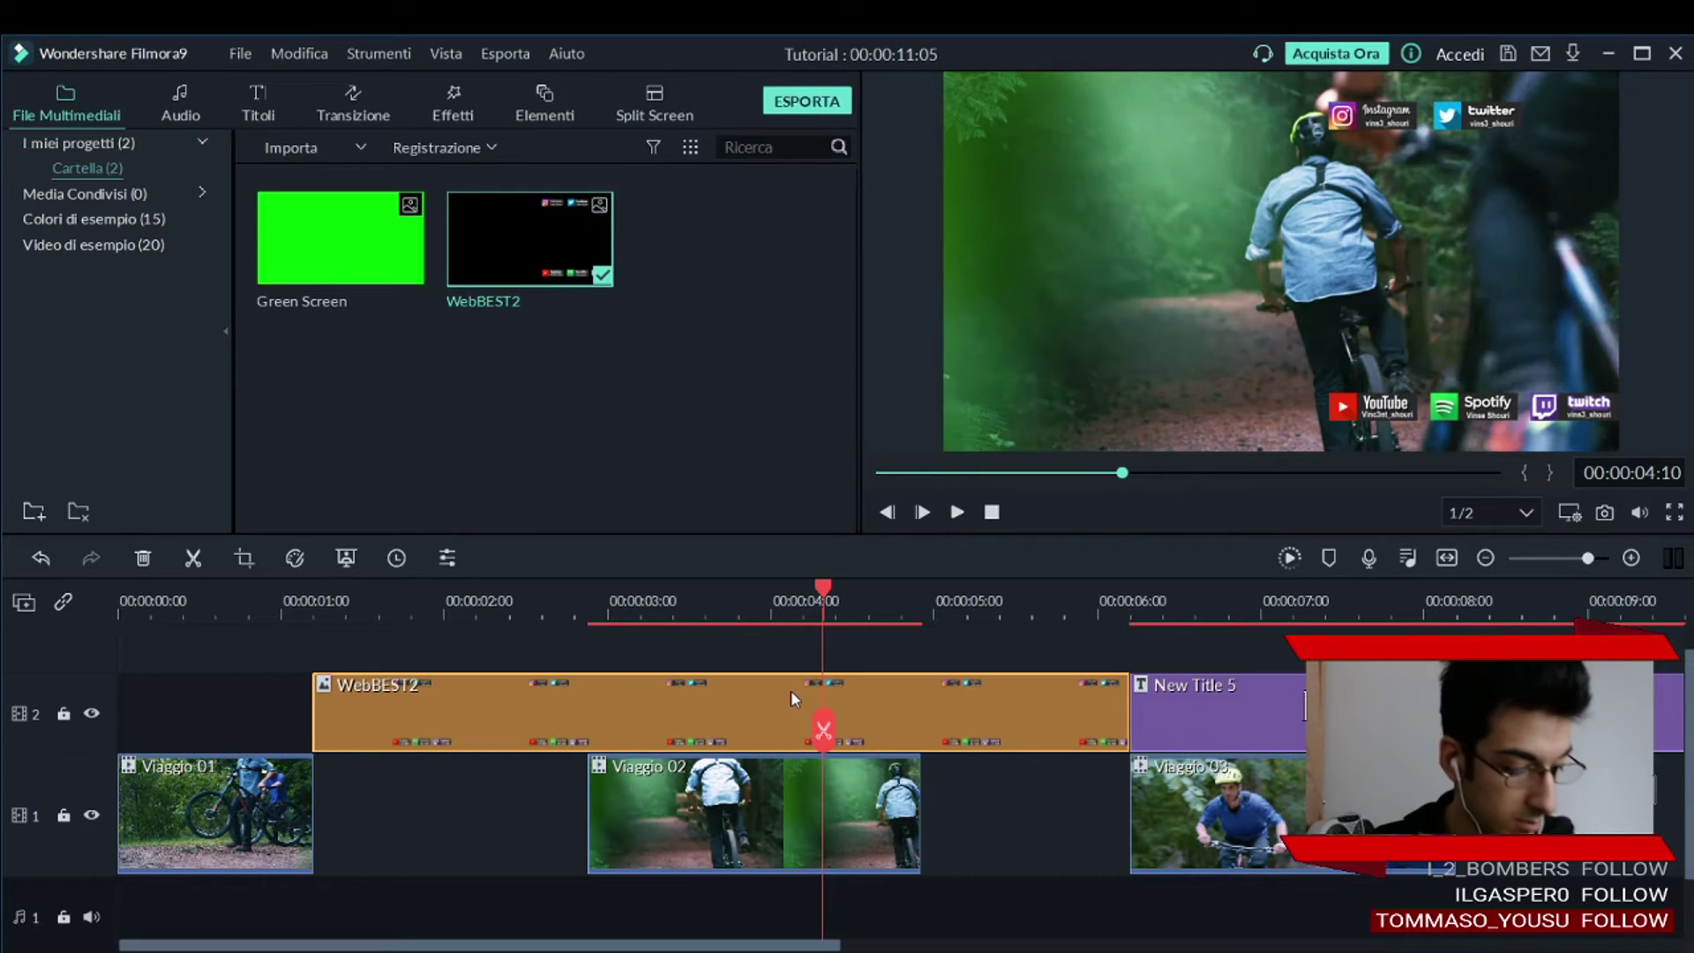
{"action": "key", "text": "ctrl+z"}
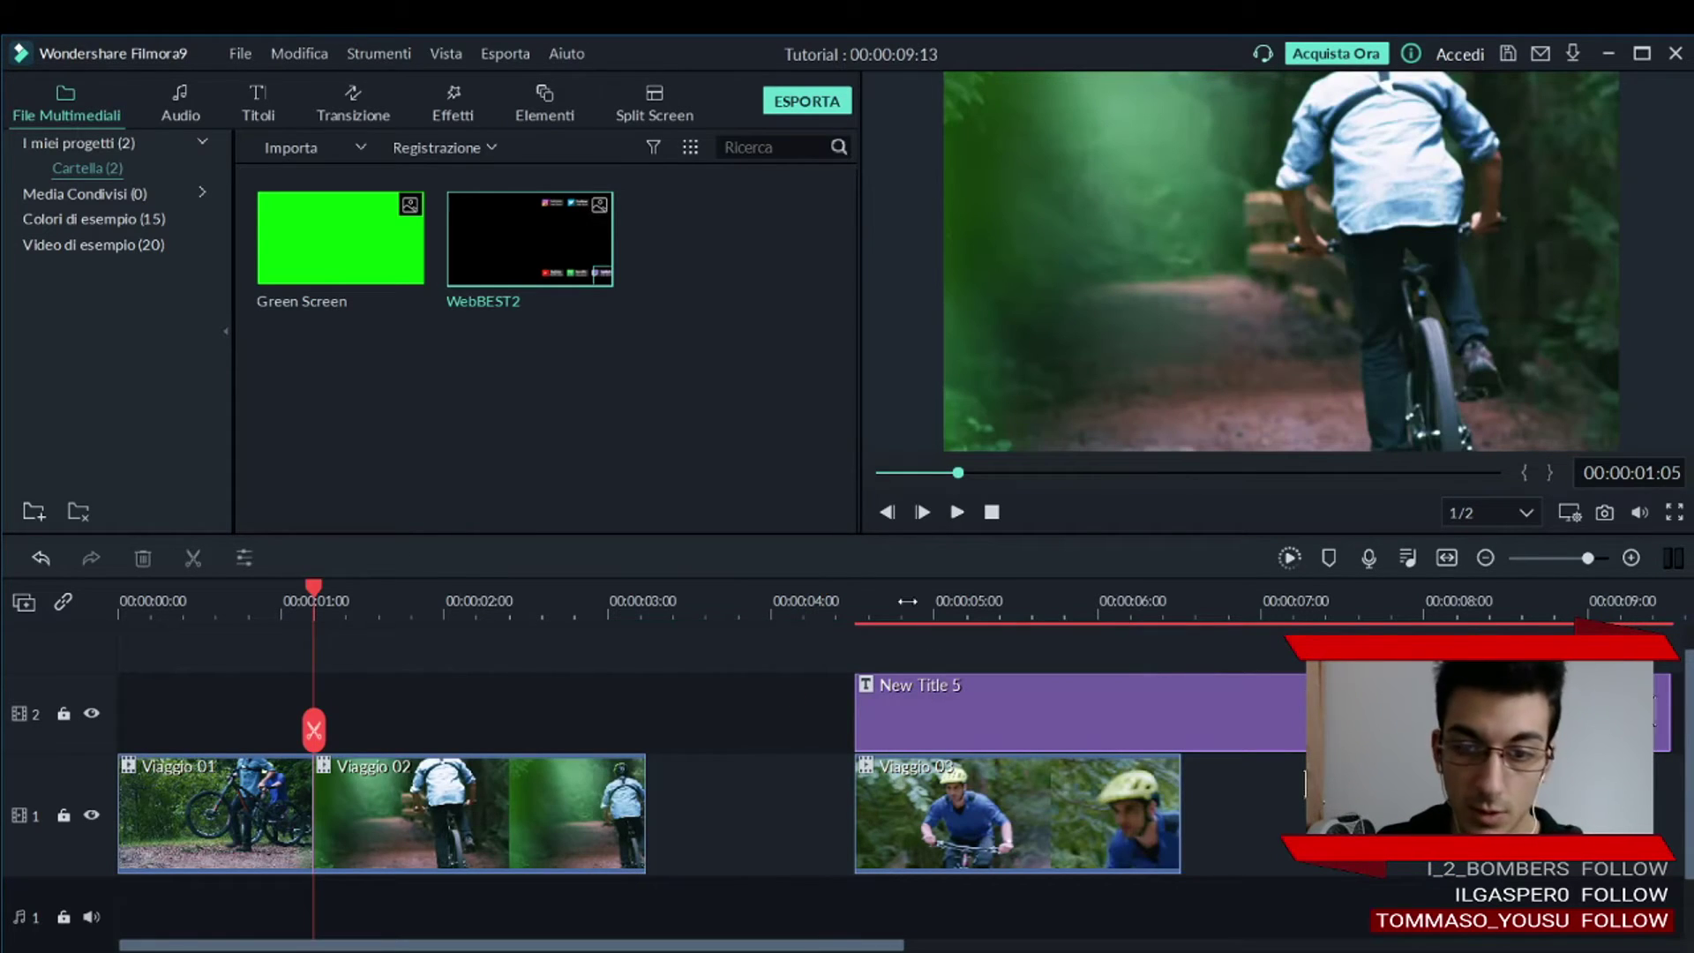
Check how New Title 5 overlays the Viaggio 03 clip at several moments between 00:00:04:13 and 00:00:05:20.
{"action": "left_click", "coordinate": [856, 605]}
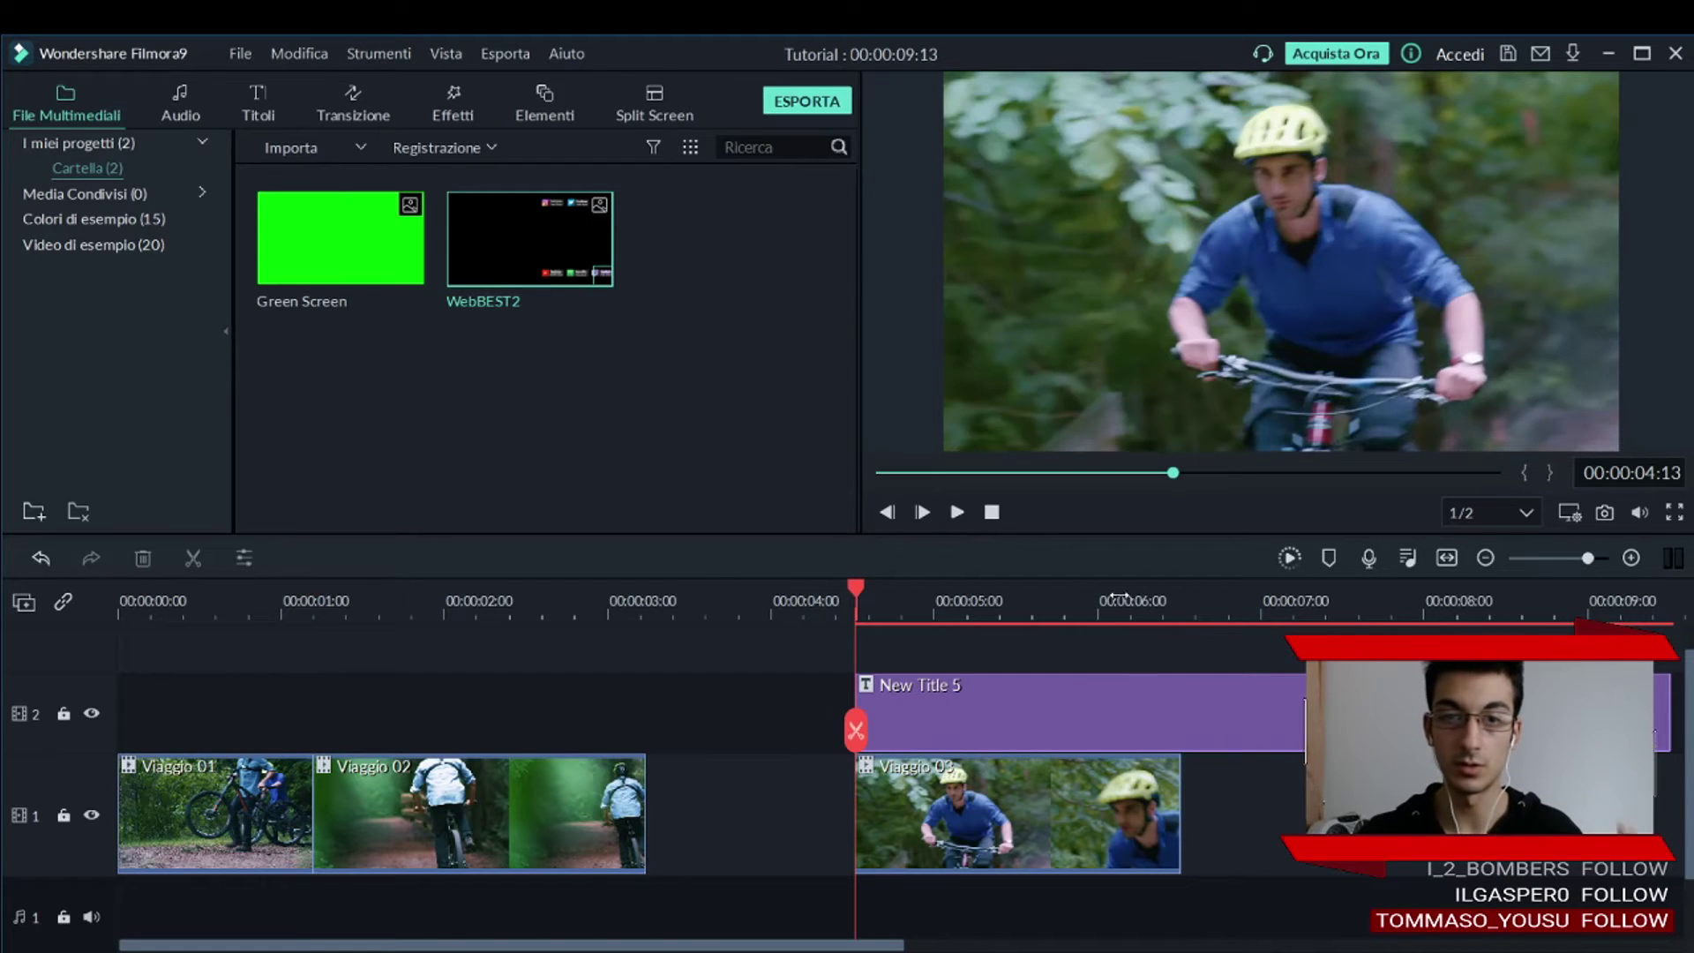
{"action": "left_click", "coordinate": [1065, 609]}
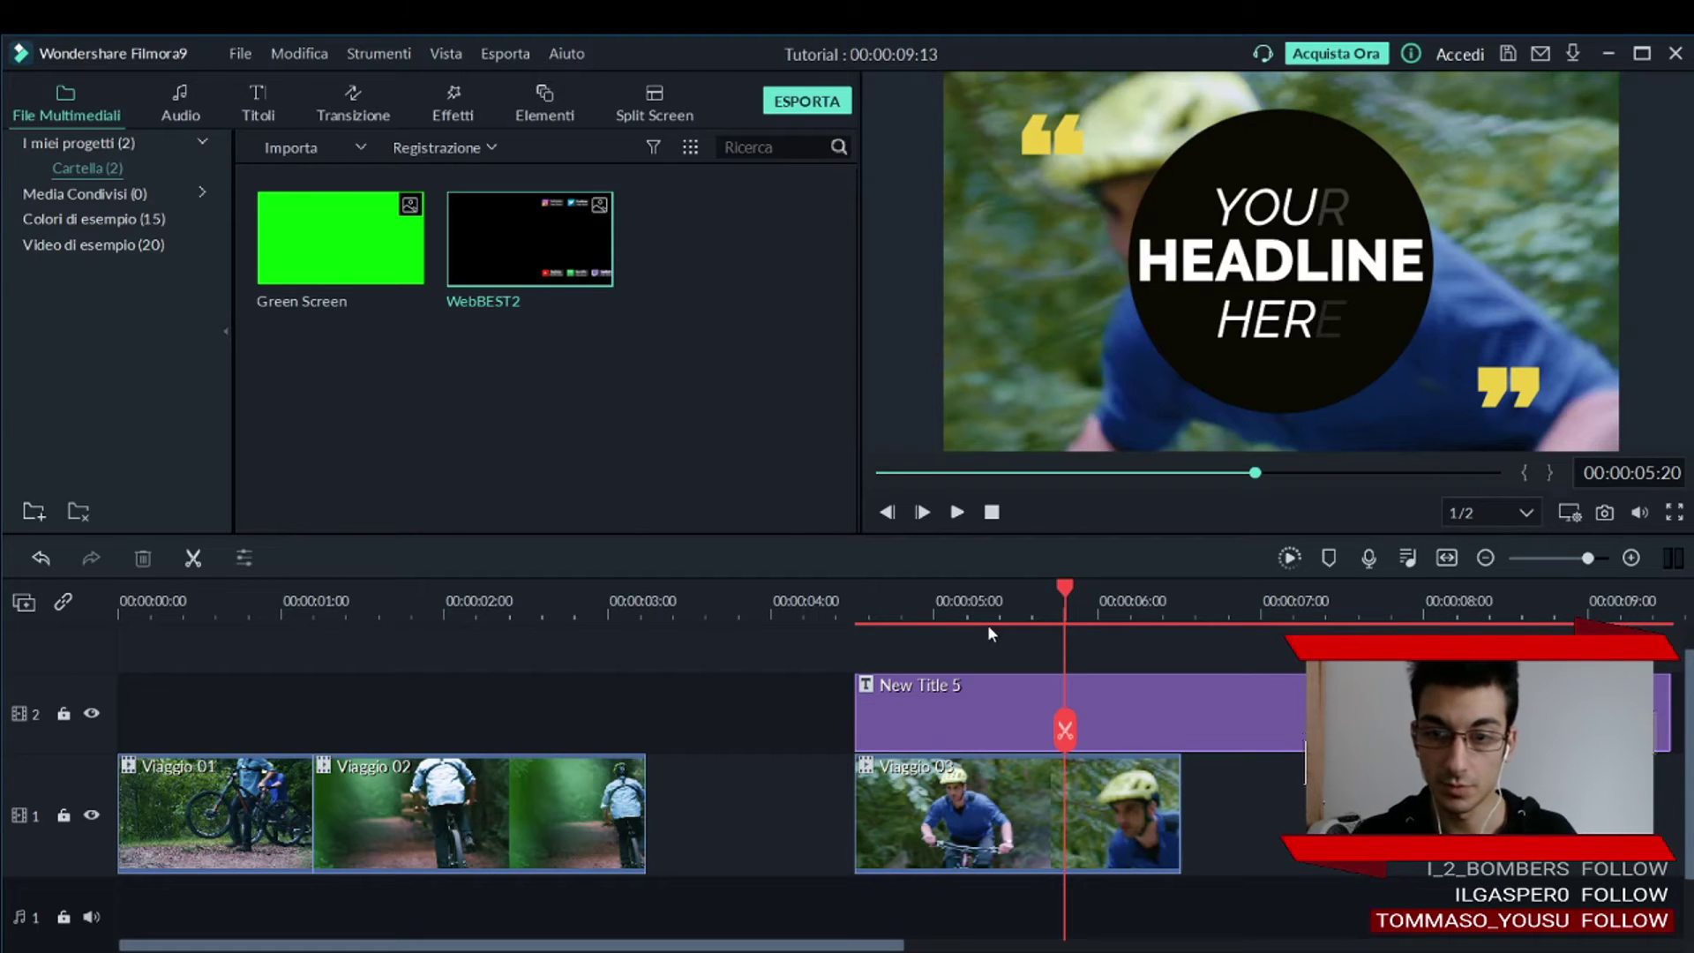
{"action": "left_click", "coordinate": [961, 602]}
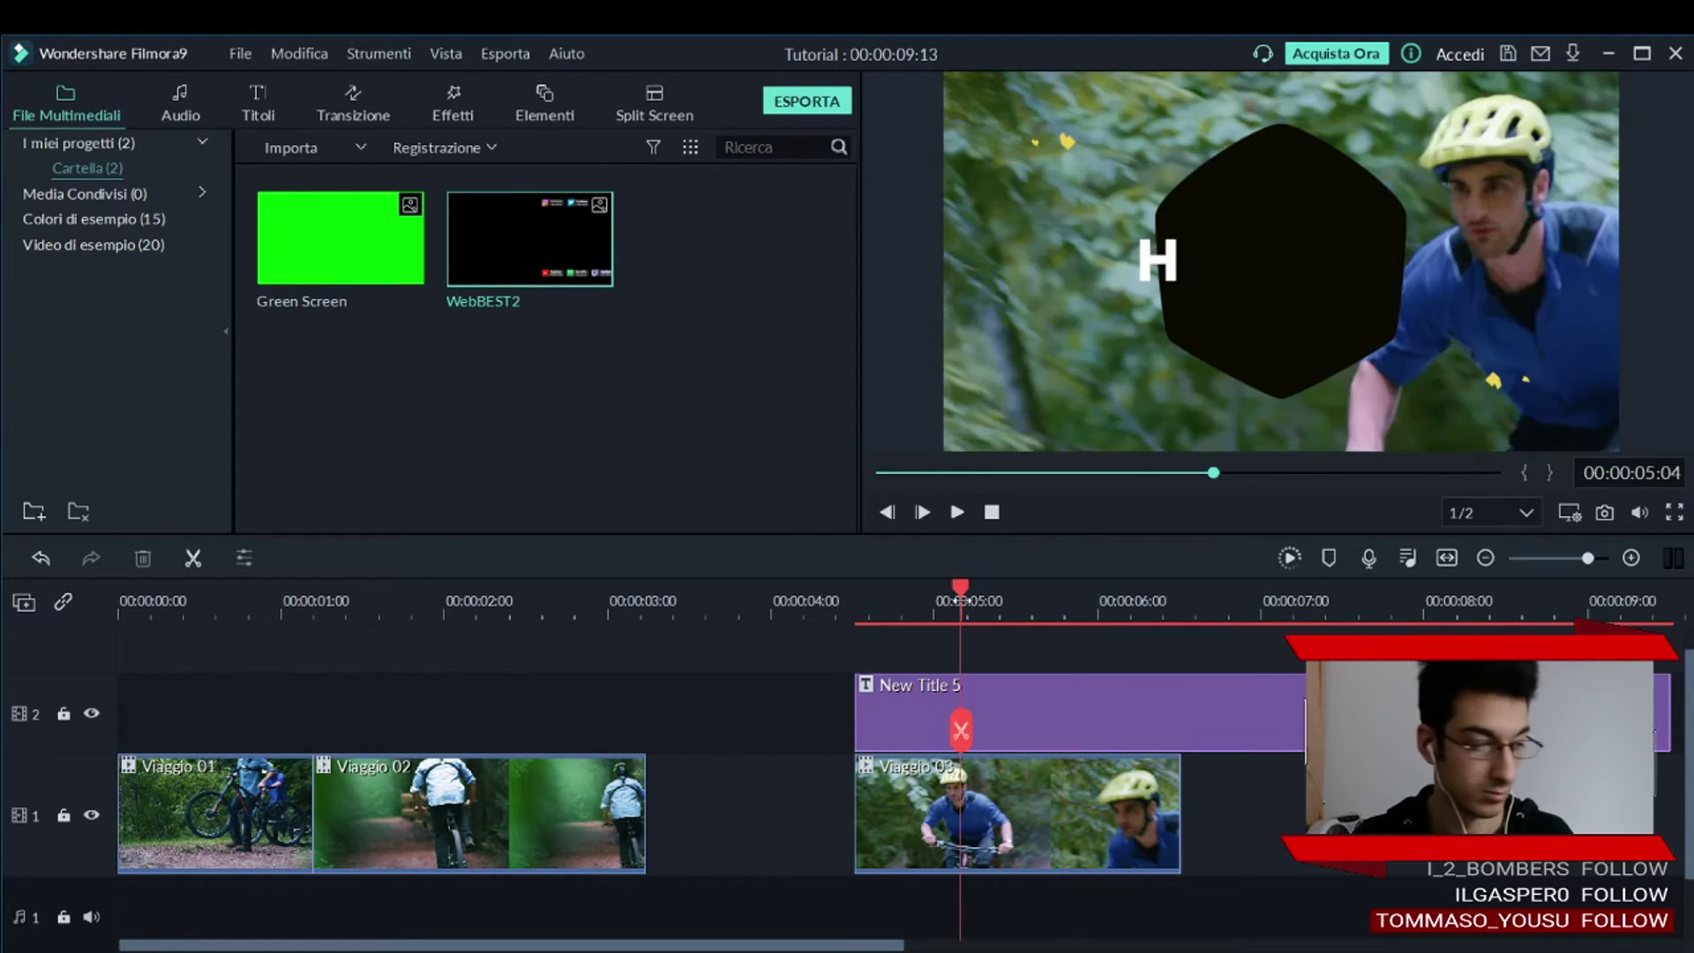
{"action": "left_click", "coordinate": [1059, 600]}
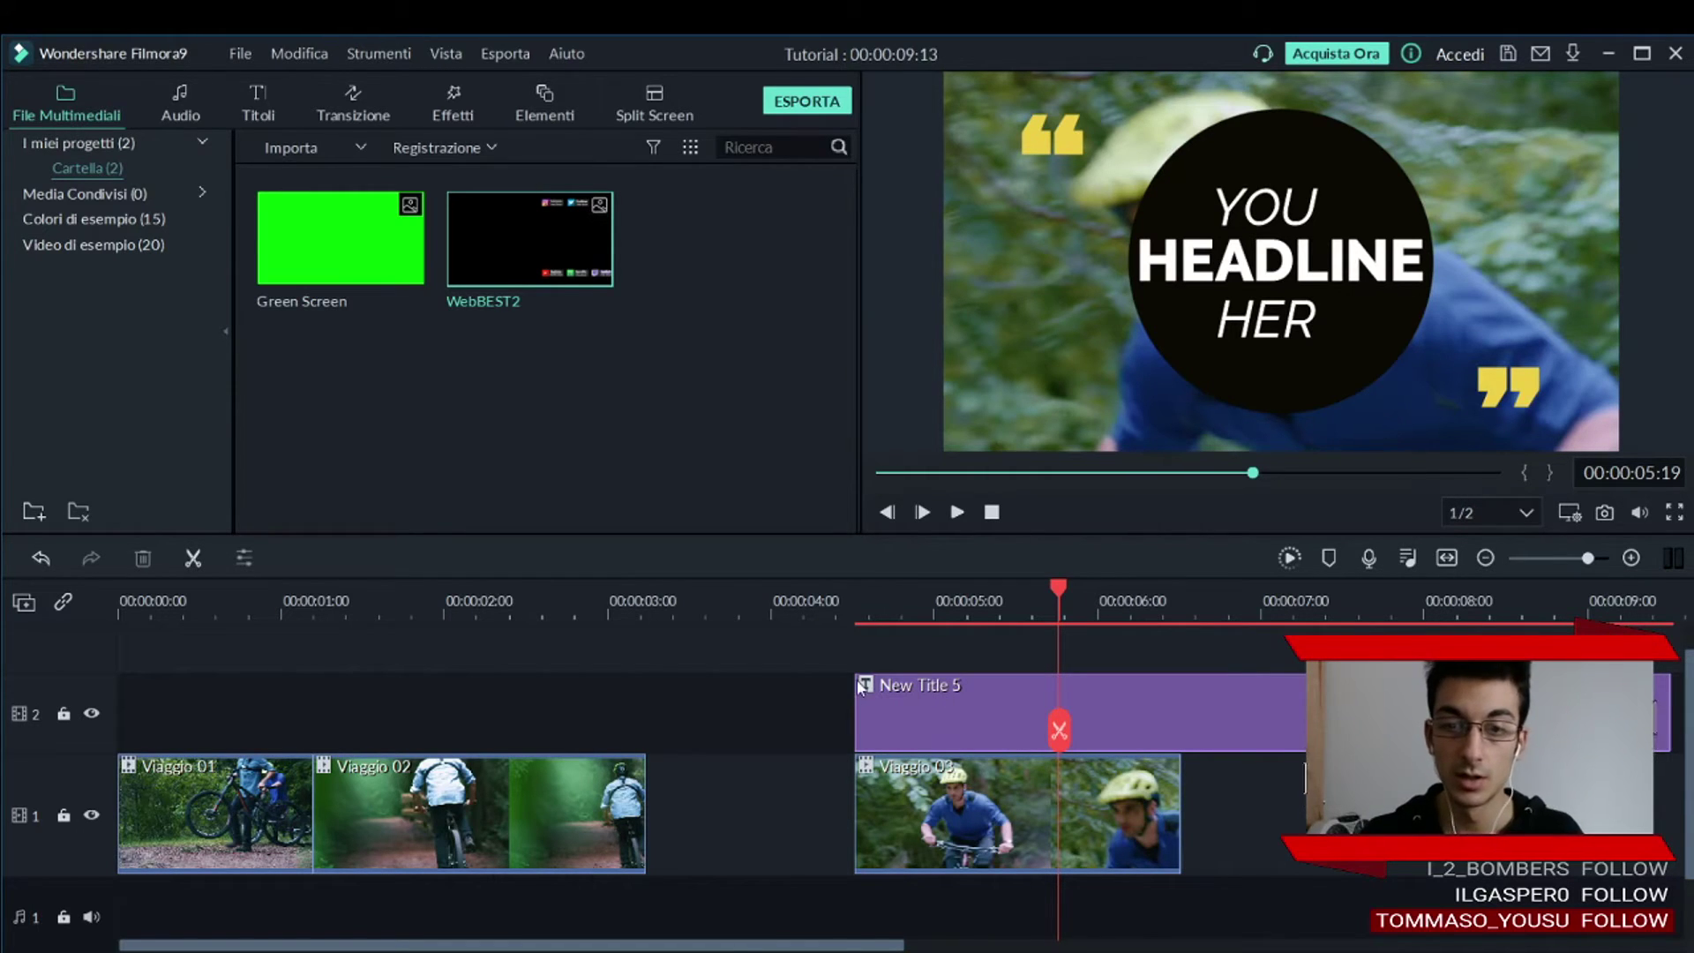
{"action": "left_click", "coordinate": [989, 609]}
{"action": "left_click", "coordinate": [1021, 600]}
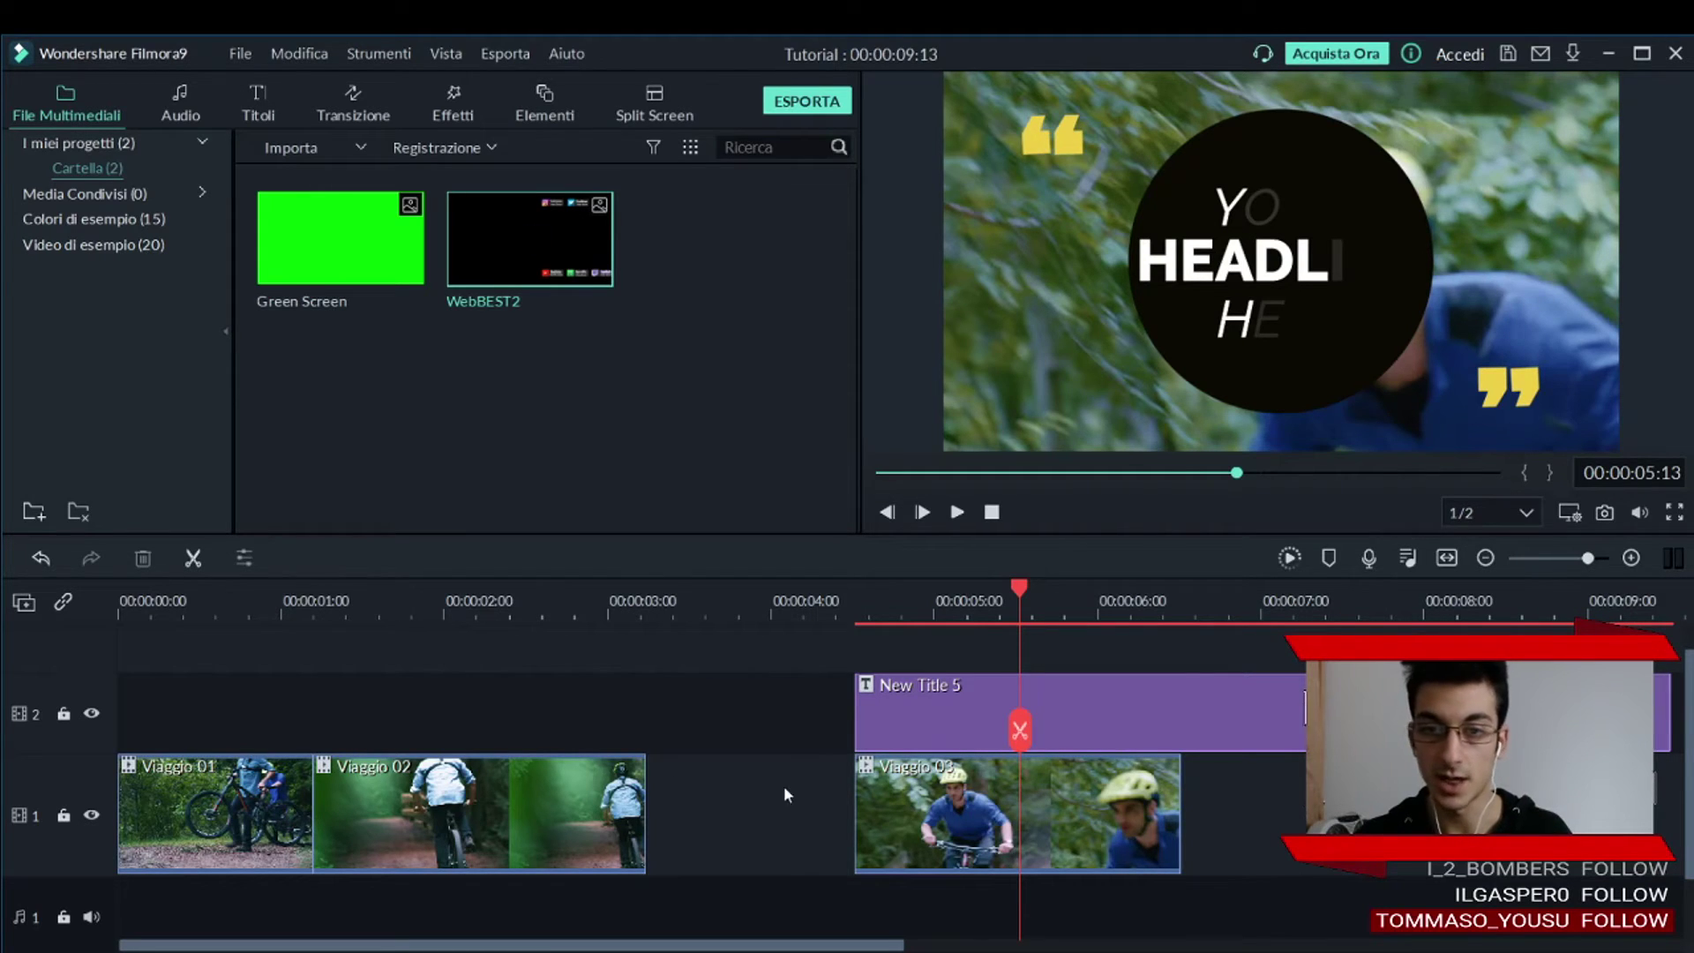
Try hiding and locking video track 2, restoring it to visible and unlocked.
{"action": "left_click", "coordinate": [91, 716]}
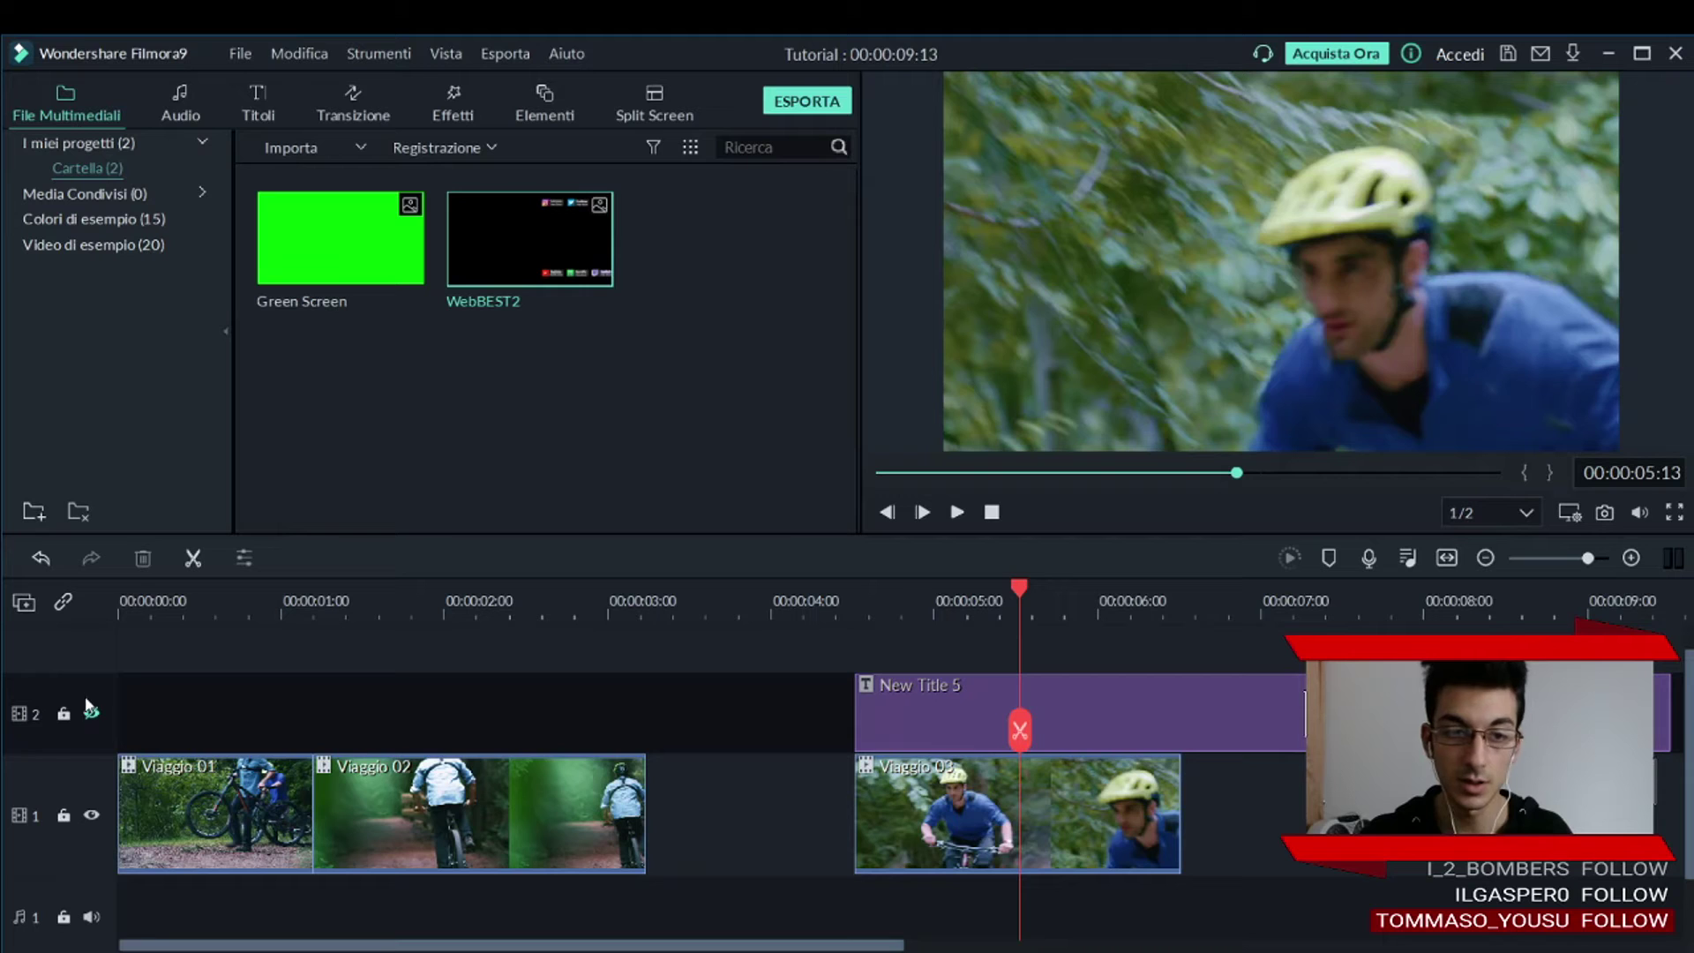
{"action": "left_click", "coordinate": [92, 714]}
{"action": "left_click", "coordinate": [92, 713]}
{"action": "left_click", "coordinate": [92, 714]}
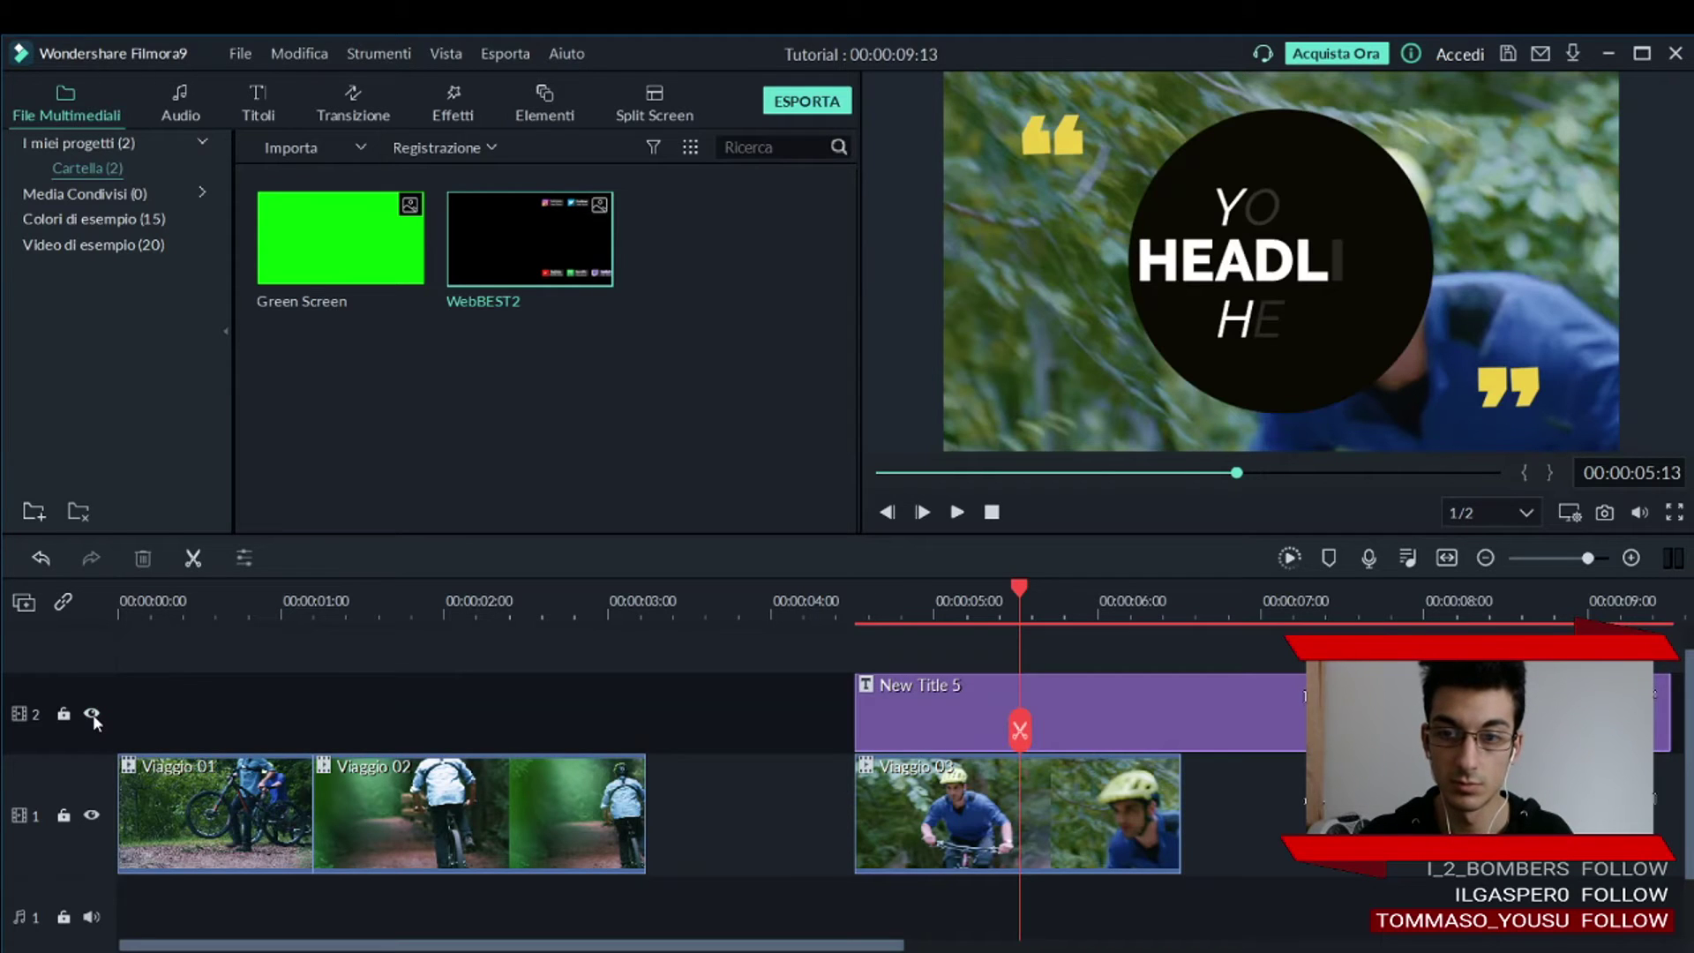
{"action": "left_click", "coordinate": [91, 714]}
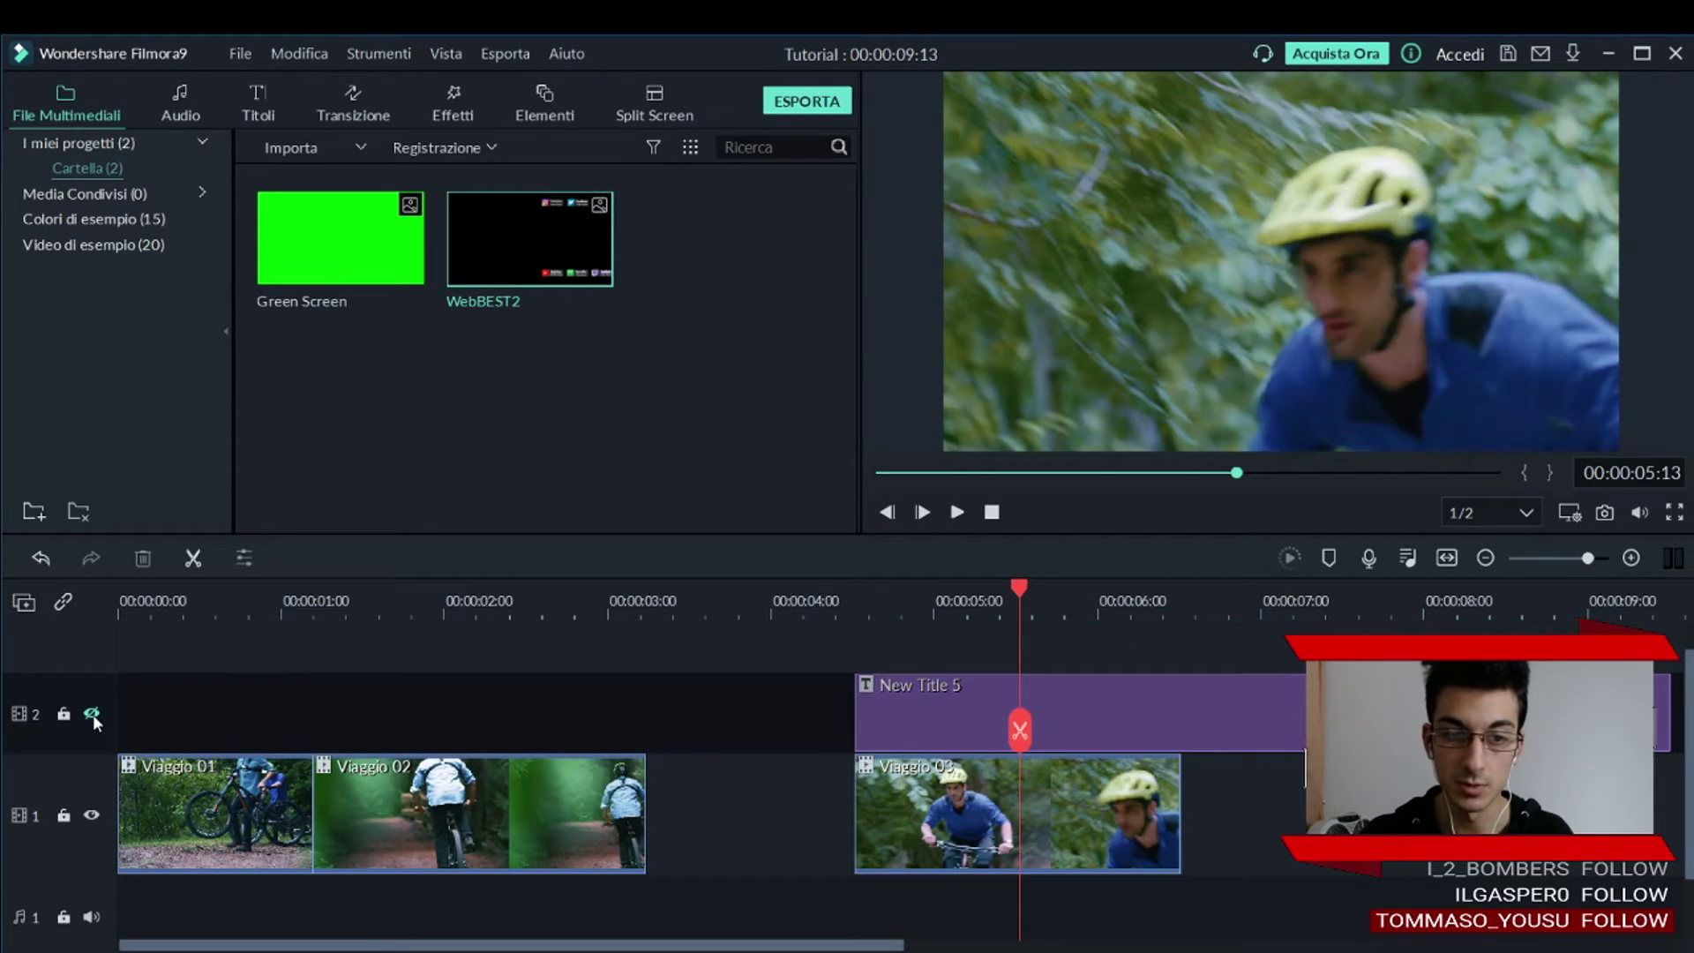
{"action": "left_click", "coordinate": [92, 714]}
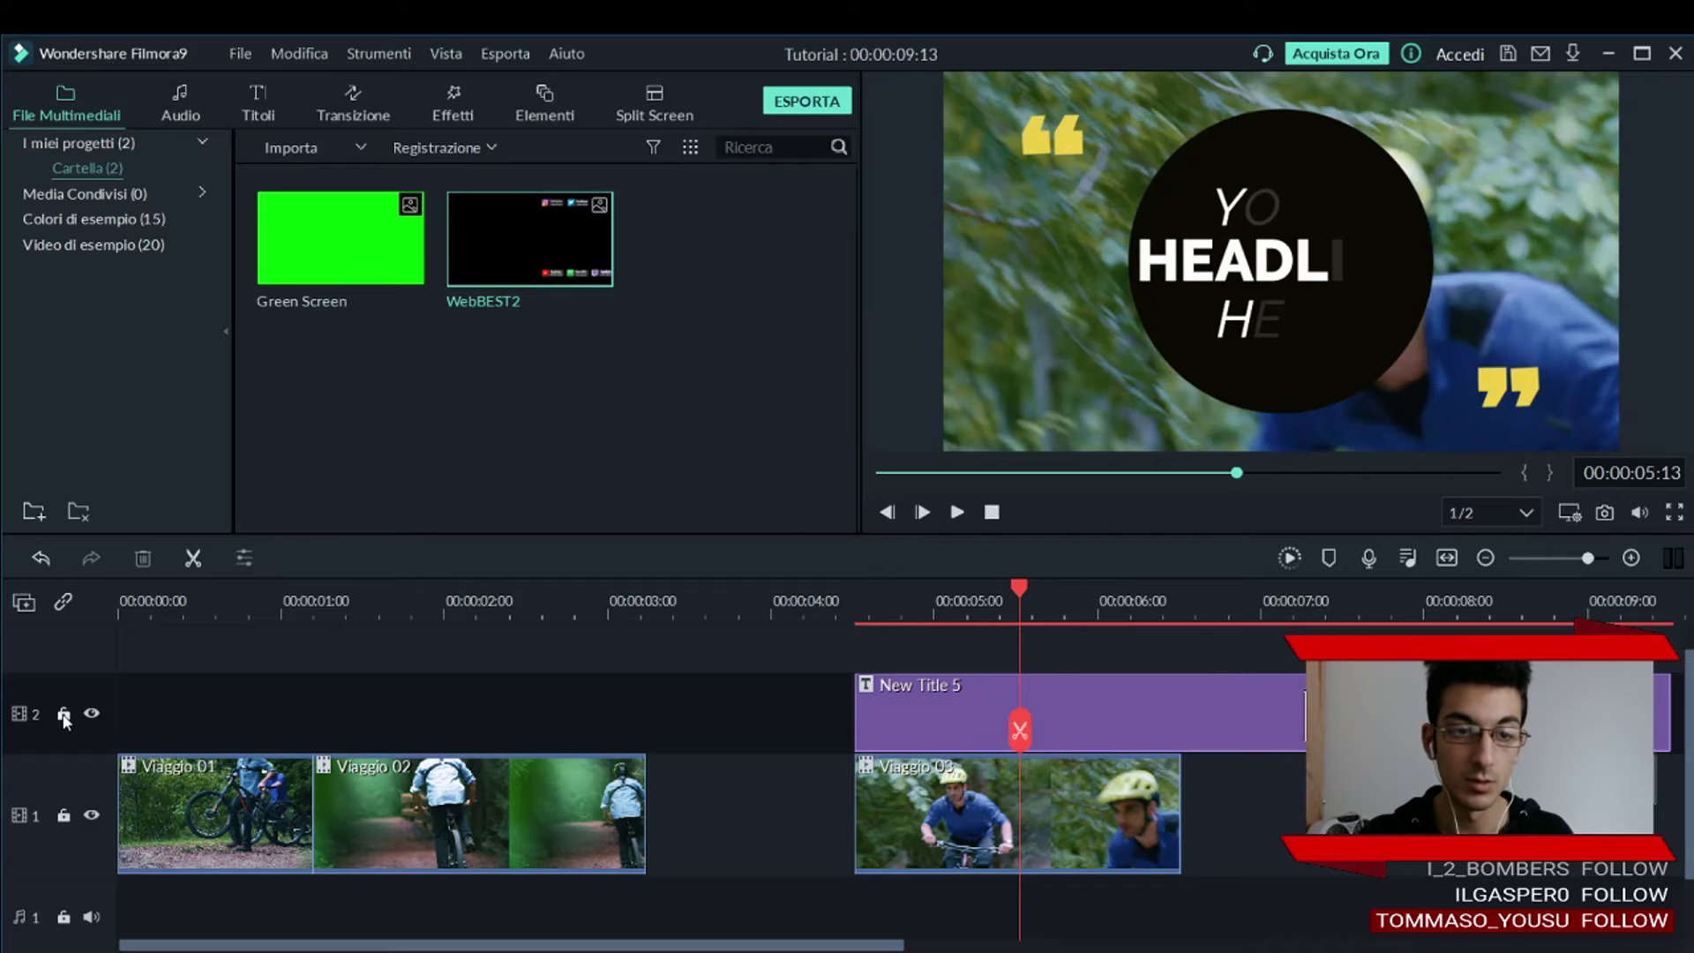
{"action": "left_click", "coordinate": [64, 715]}
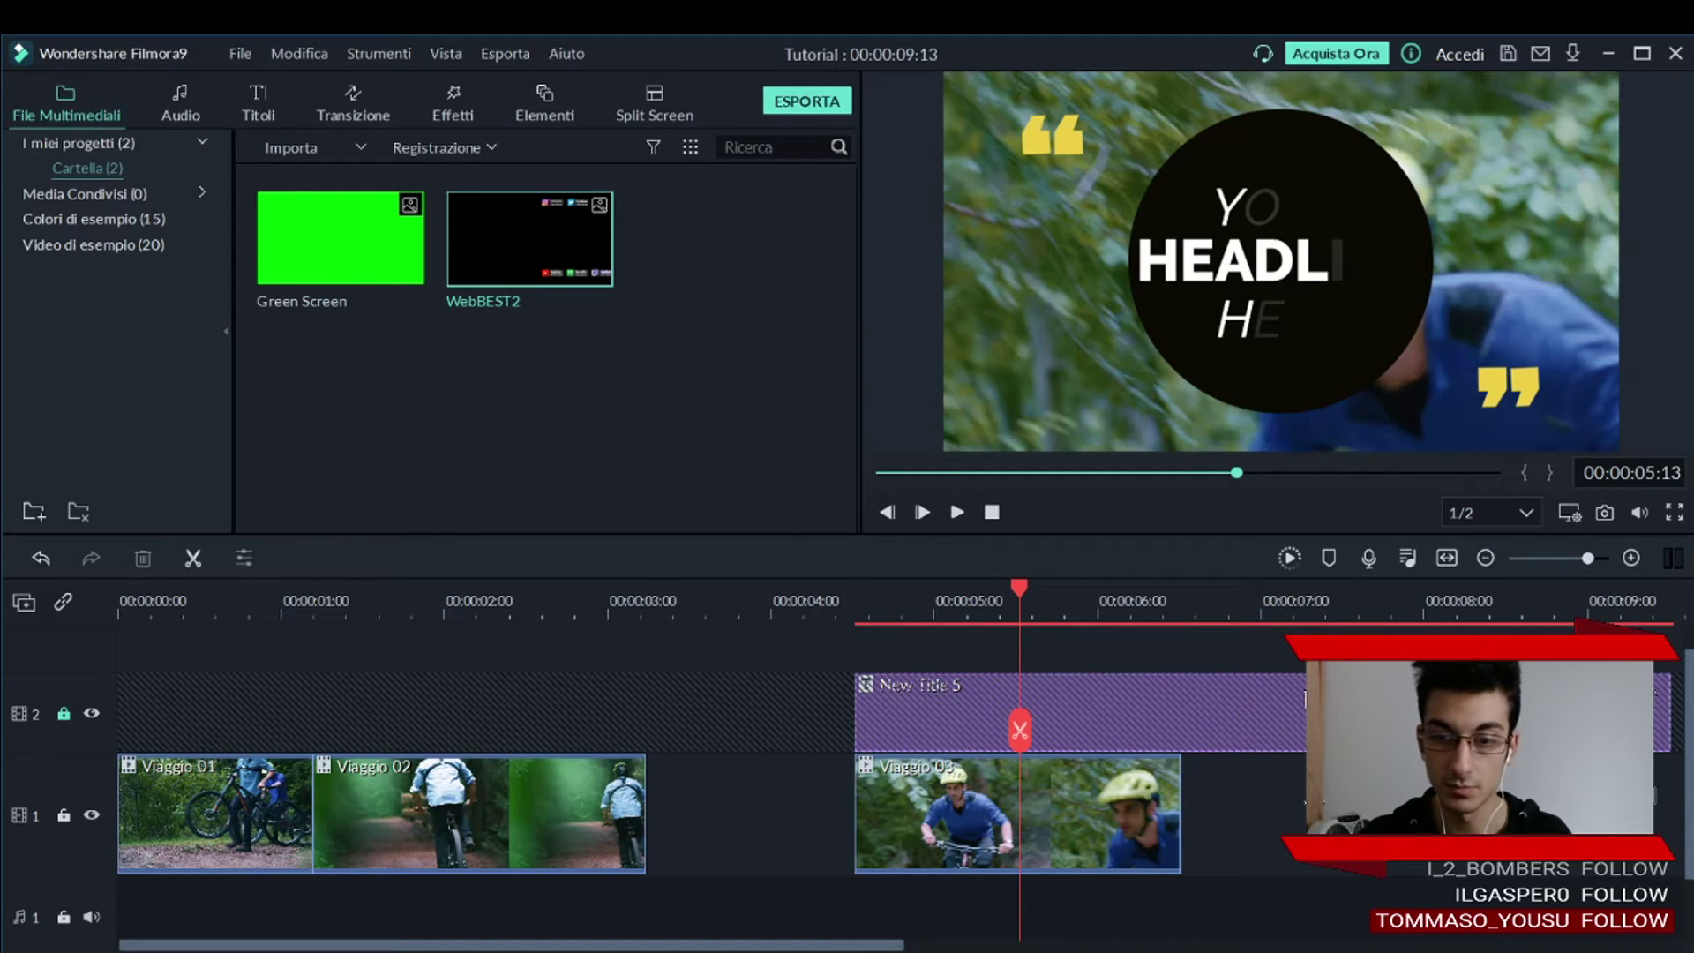
{"action": "left_click", "coordinate": [64, 716]}
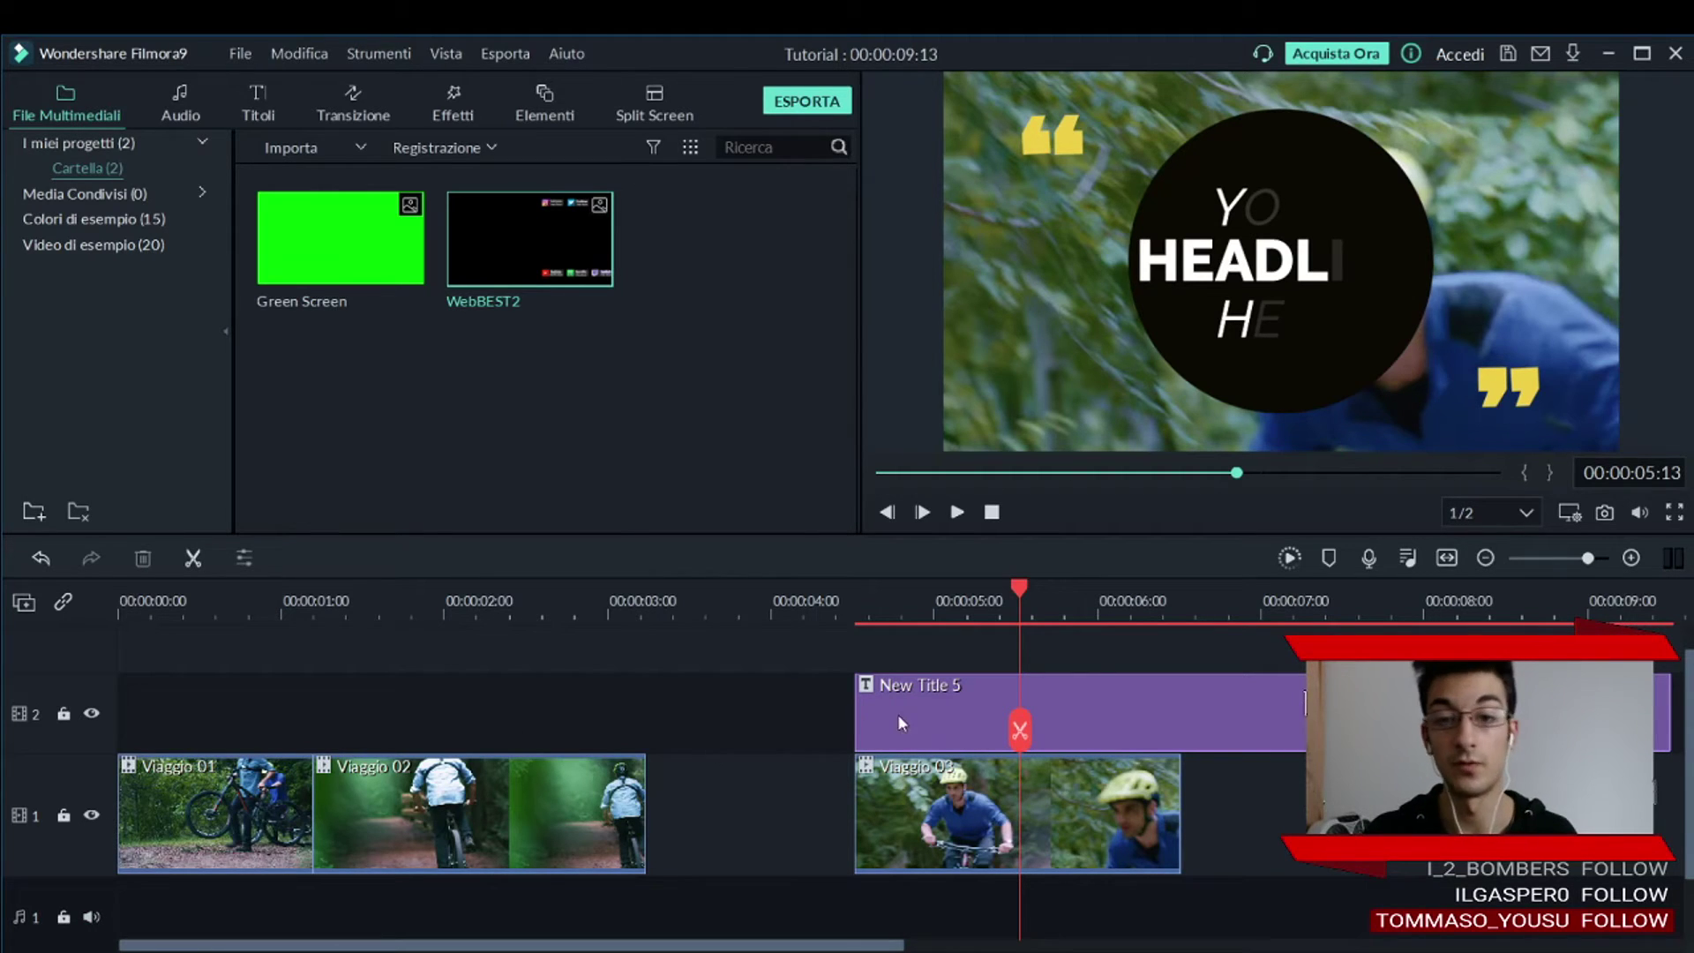
Delete the New Title 5 title from video track 2.
{"action": "left_click", "coordinate": [962, 701]}
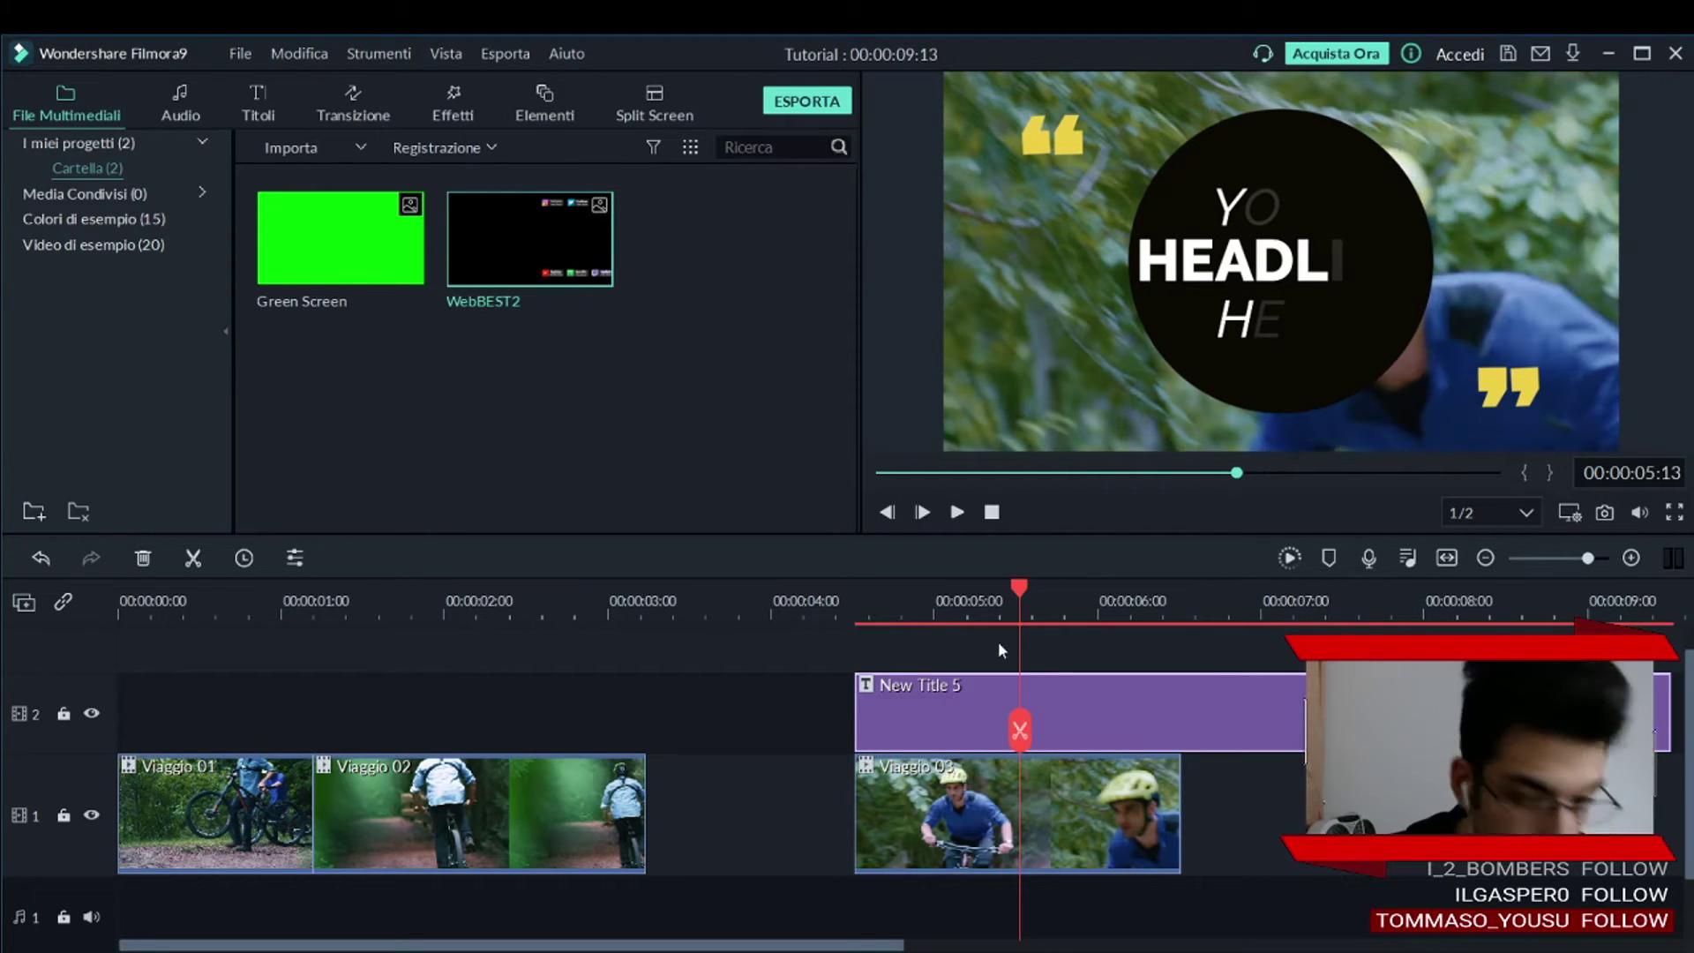
{"action": "key", "text": "Delete"}
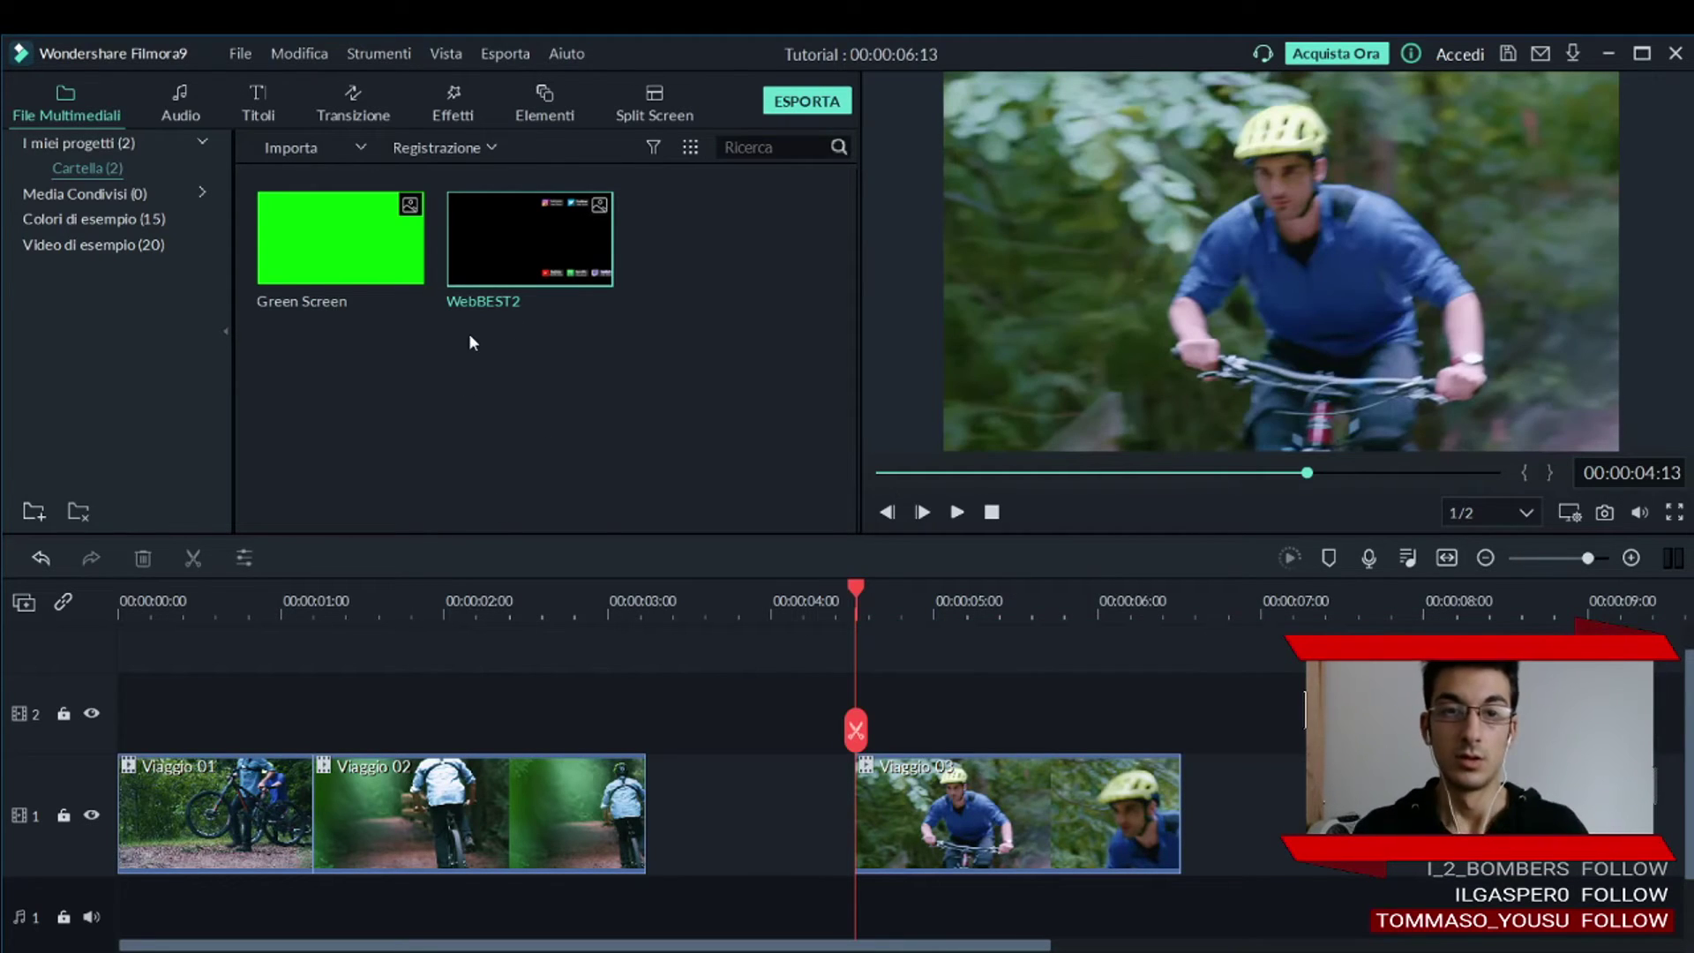
Look through the included audio library and its music categories, such as Rock and Giovane e Brillante.
{"action": "left_click", "coordinate": [181, 104]}
{"action": "scroll", "coordinate": [653, 337], "scroll_direction": "down", "scroll_amount": 10}
{"action": "scroll", "coordinate": [680, 372], "scroll_direction": "up", "scroll_amount": 10}
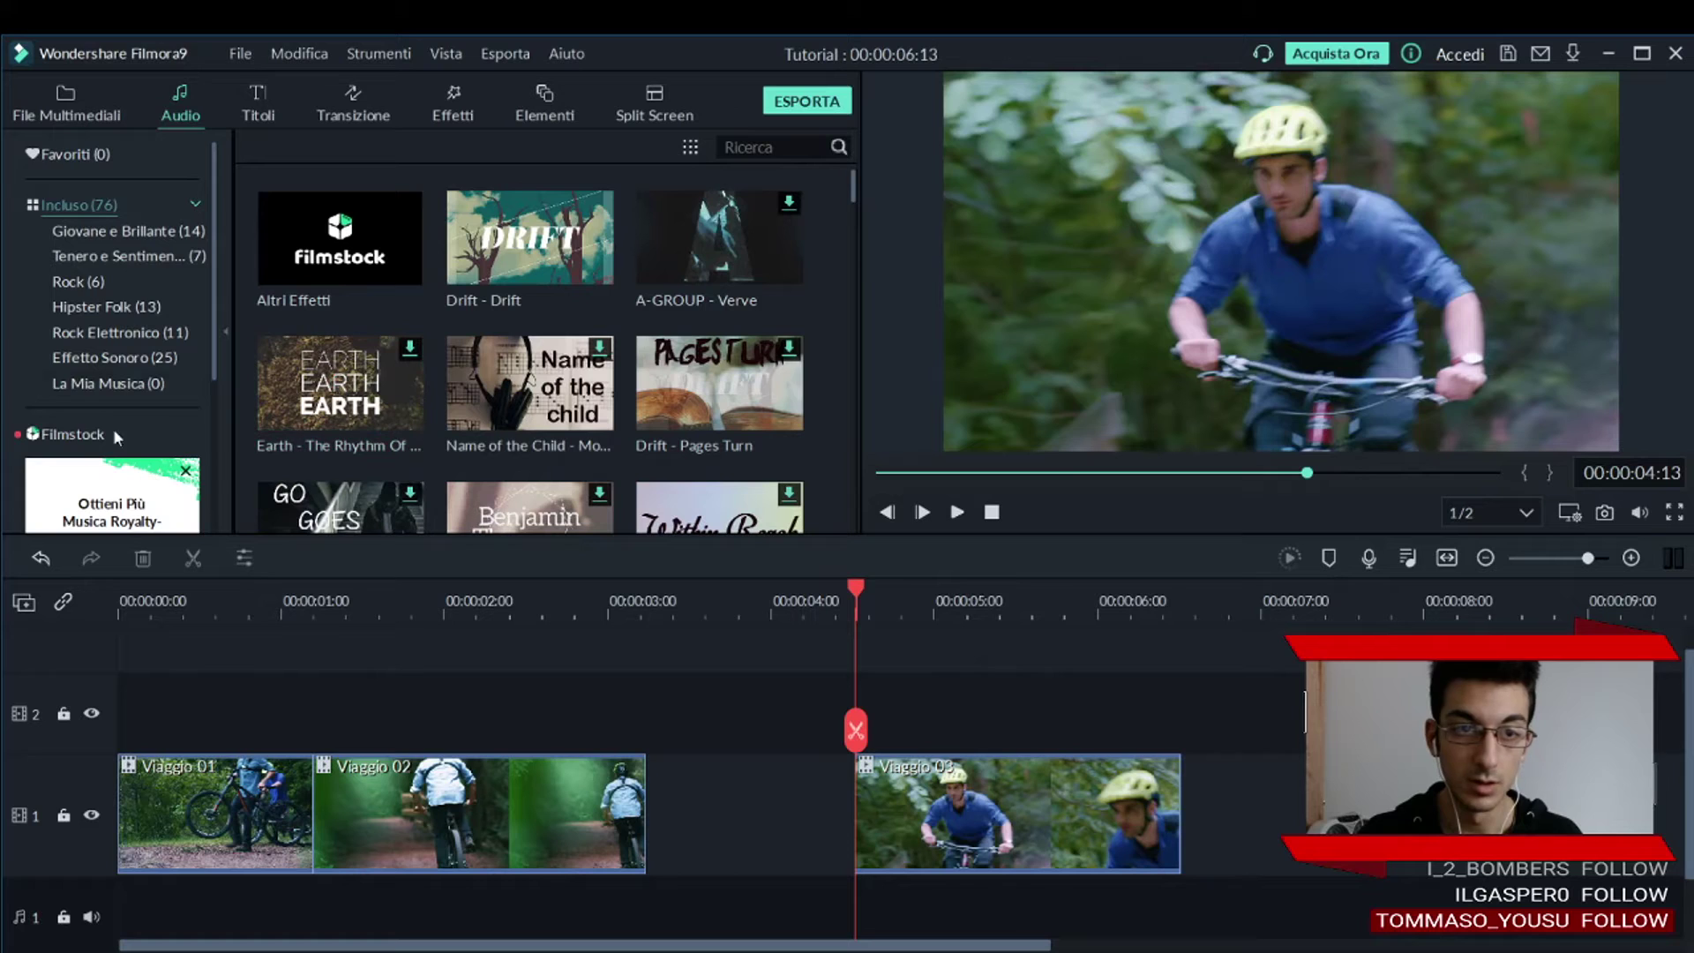
{"action": "scroll", "coordinate": [99, 281], "scroll_direction": "down", "scroll_amount": 2}
{"action": "scroll", "coordinate": [154, 229], "scroll_direction": "up", "scroll_amount": 2}
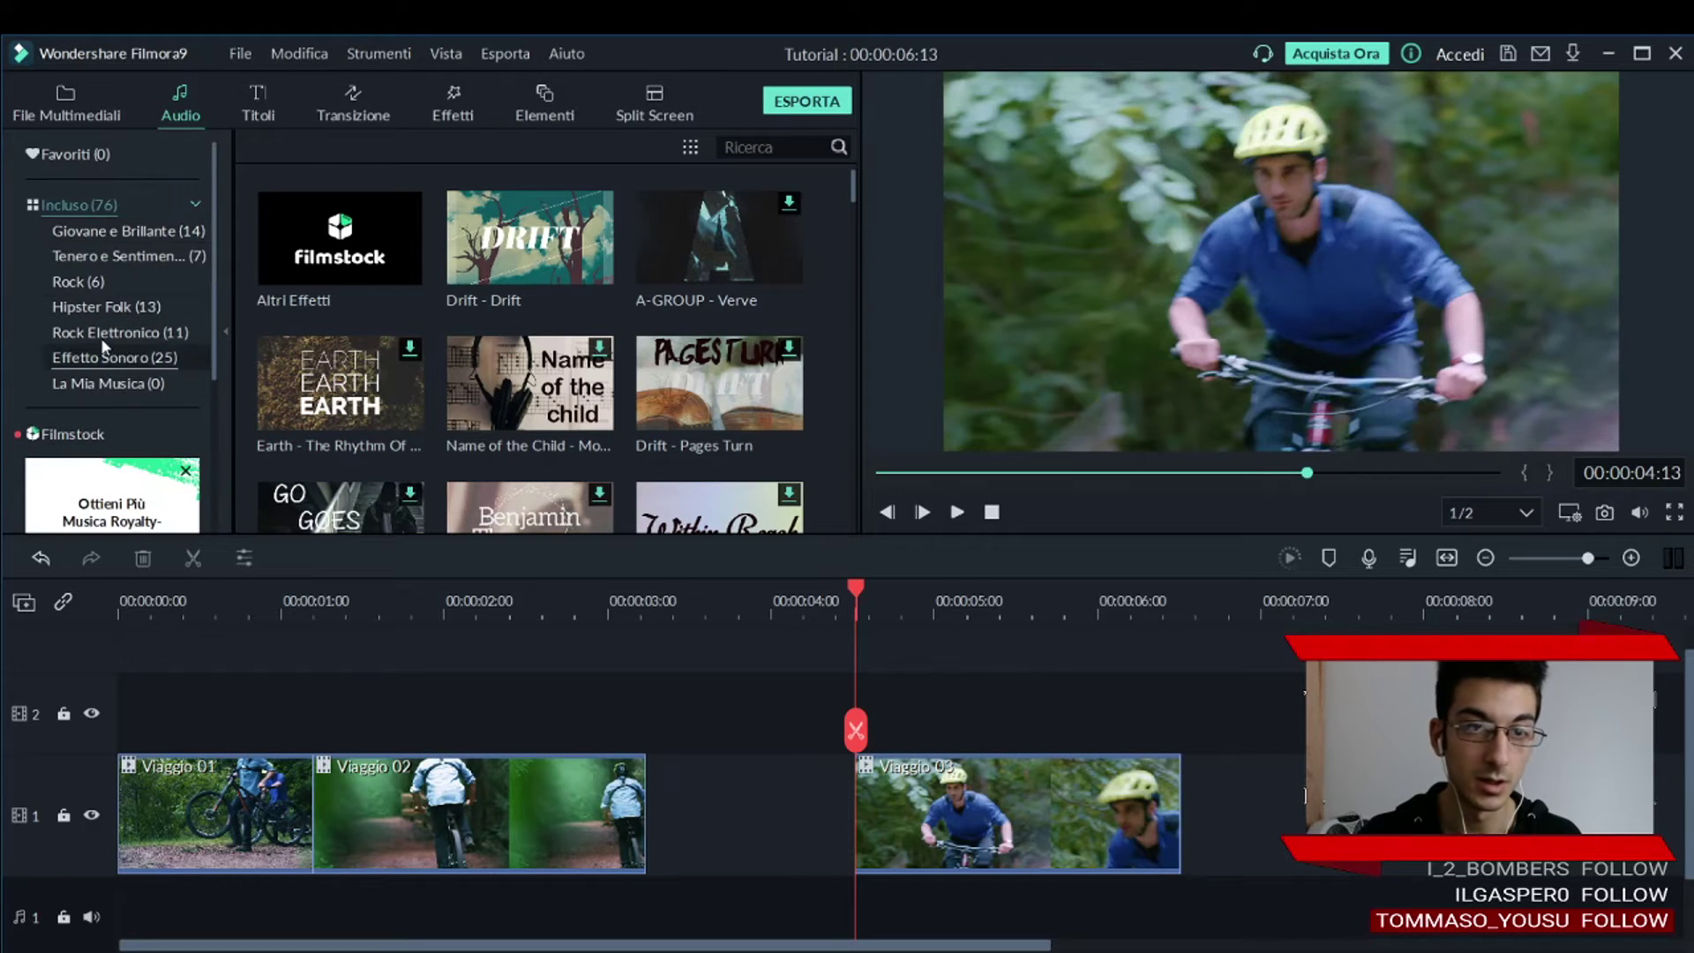
{"action": "left_click", "coordinate": [102, 279]}
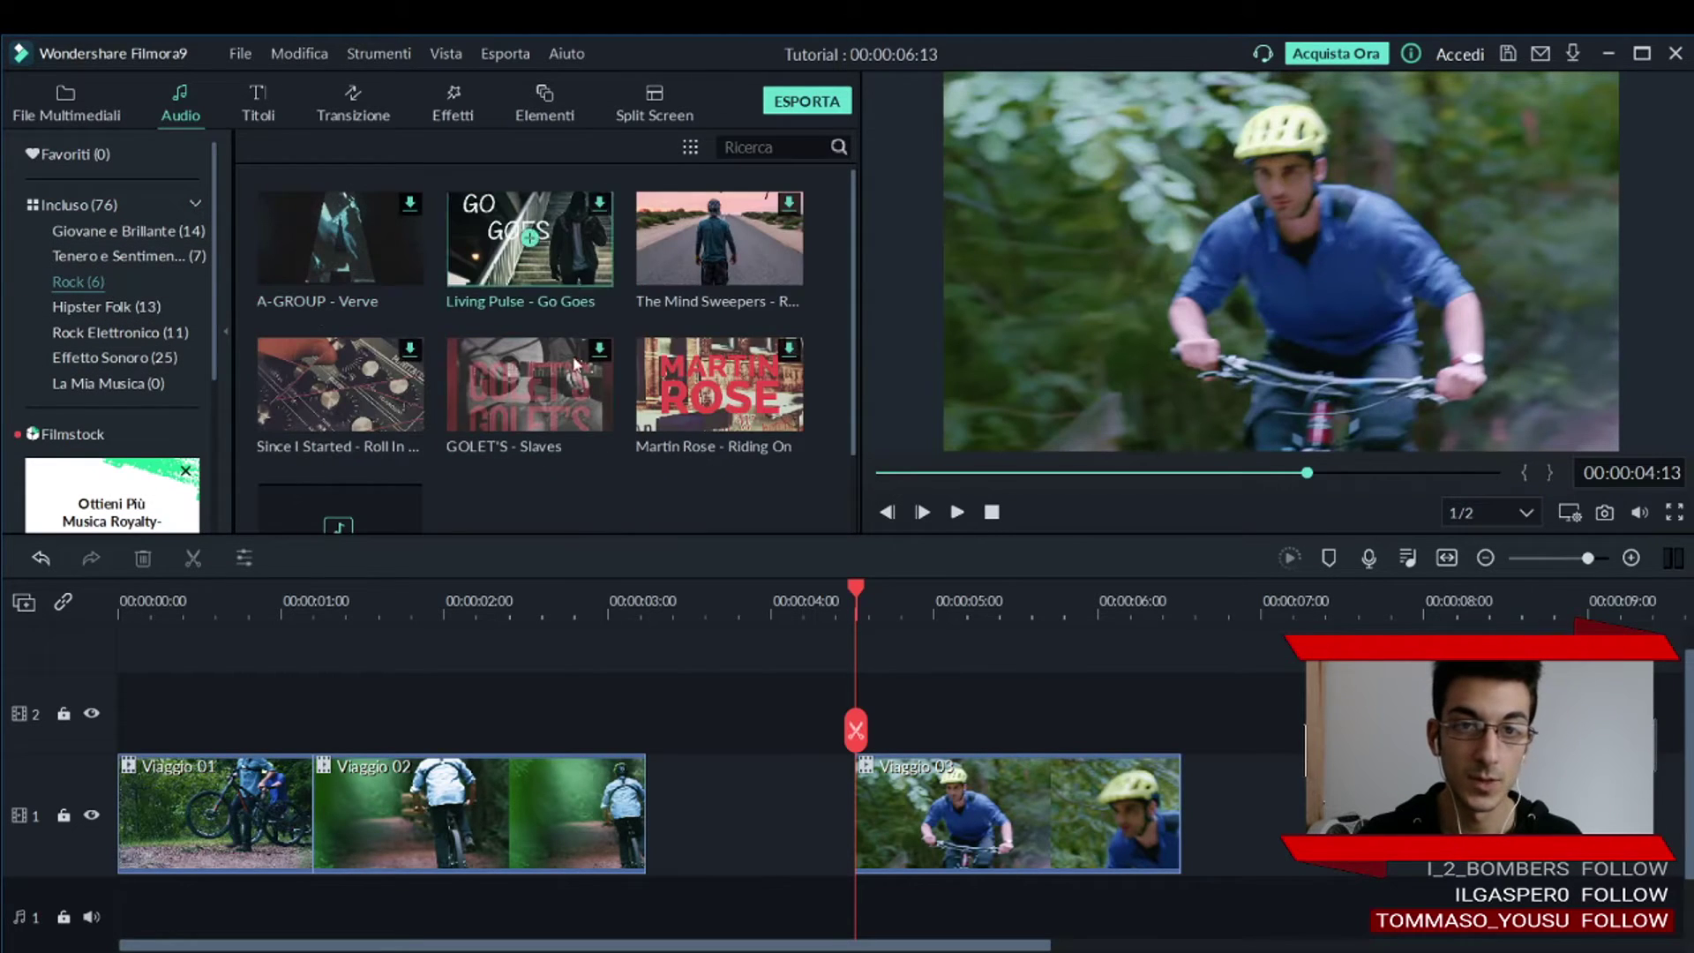
{"action": "left_click", "coordinate": [107, 232]}
{"action": "left_click", "coordinate": [89, 209]}
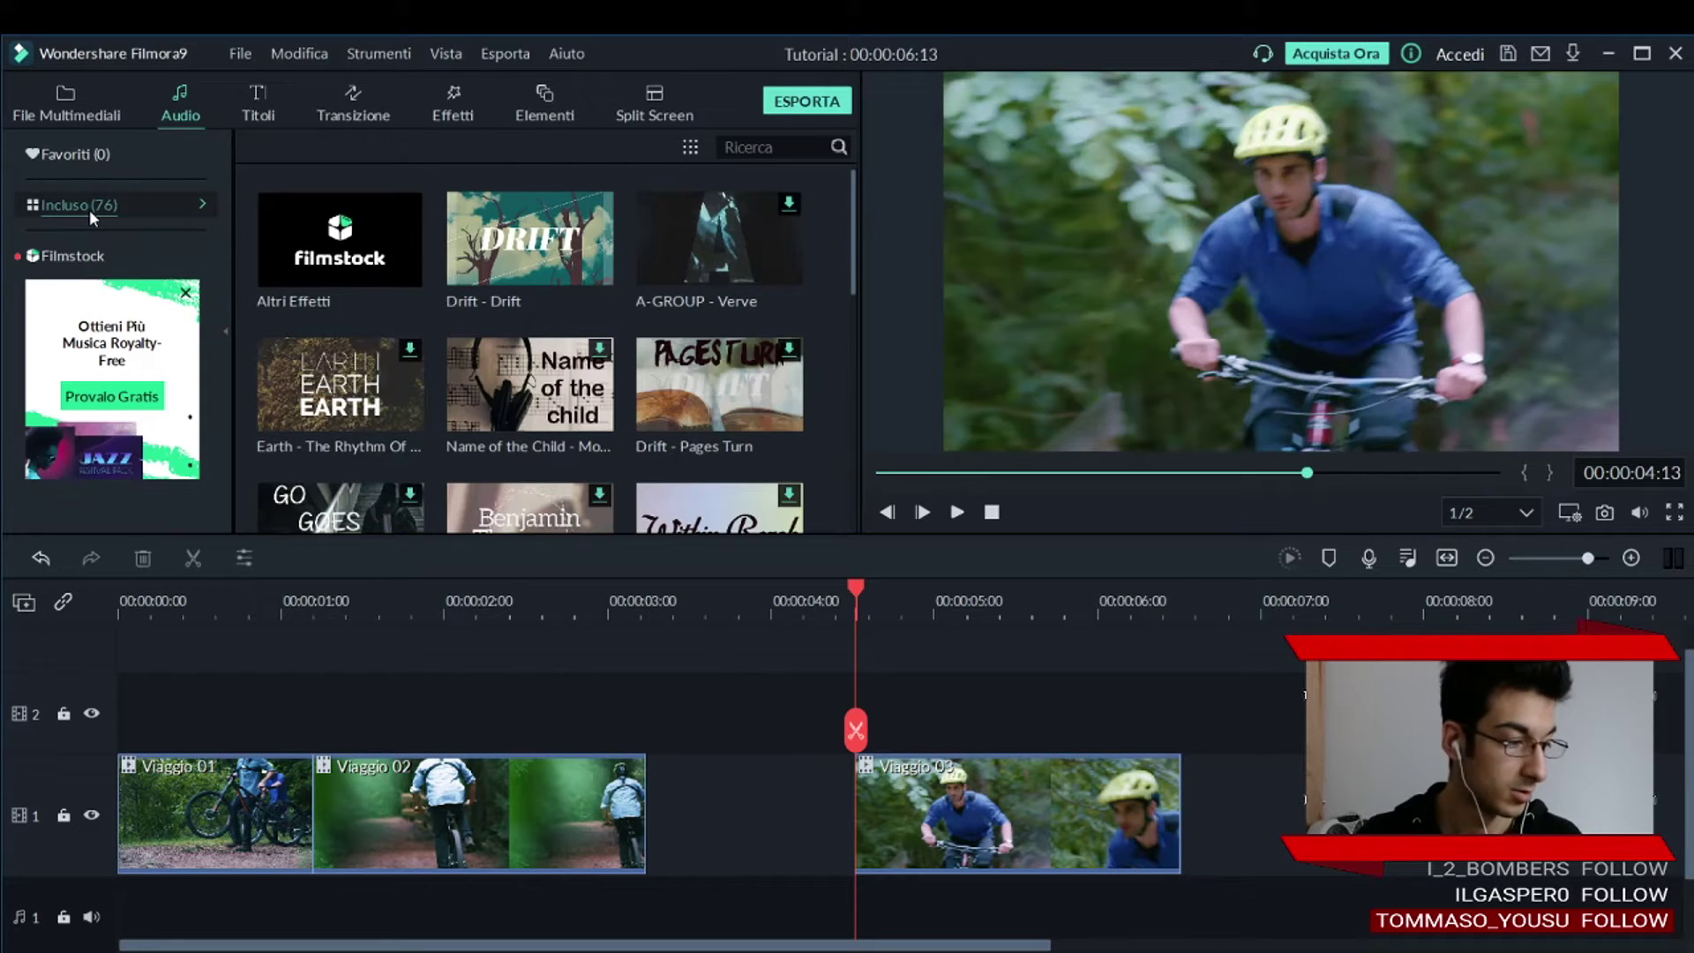
Try New Opener 6 on video track 2 above Viaggio 03, preview it with the track shown and hidden, and delete it.
{"action": "left_click", "coordinate": [241, 110]}
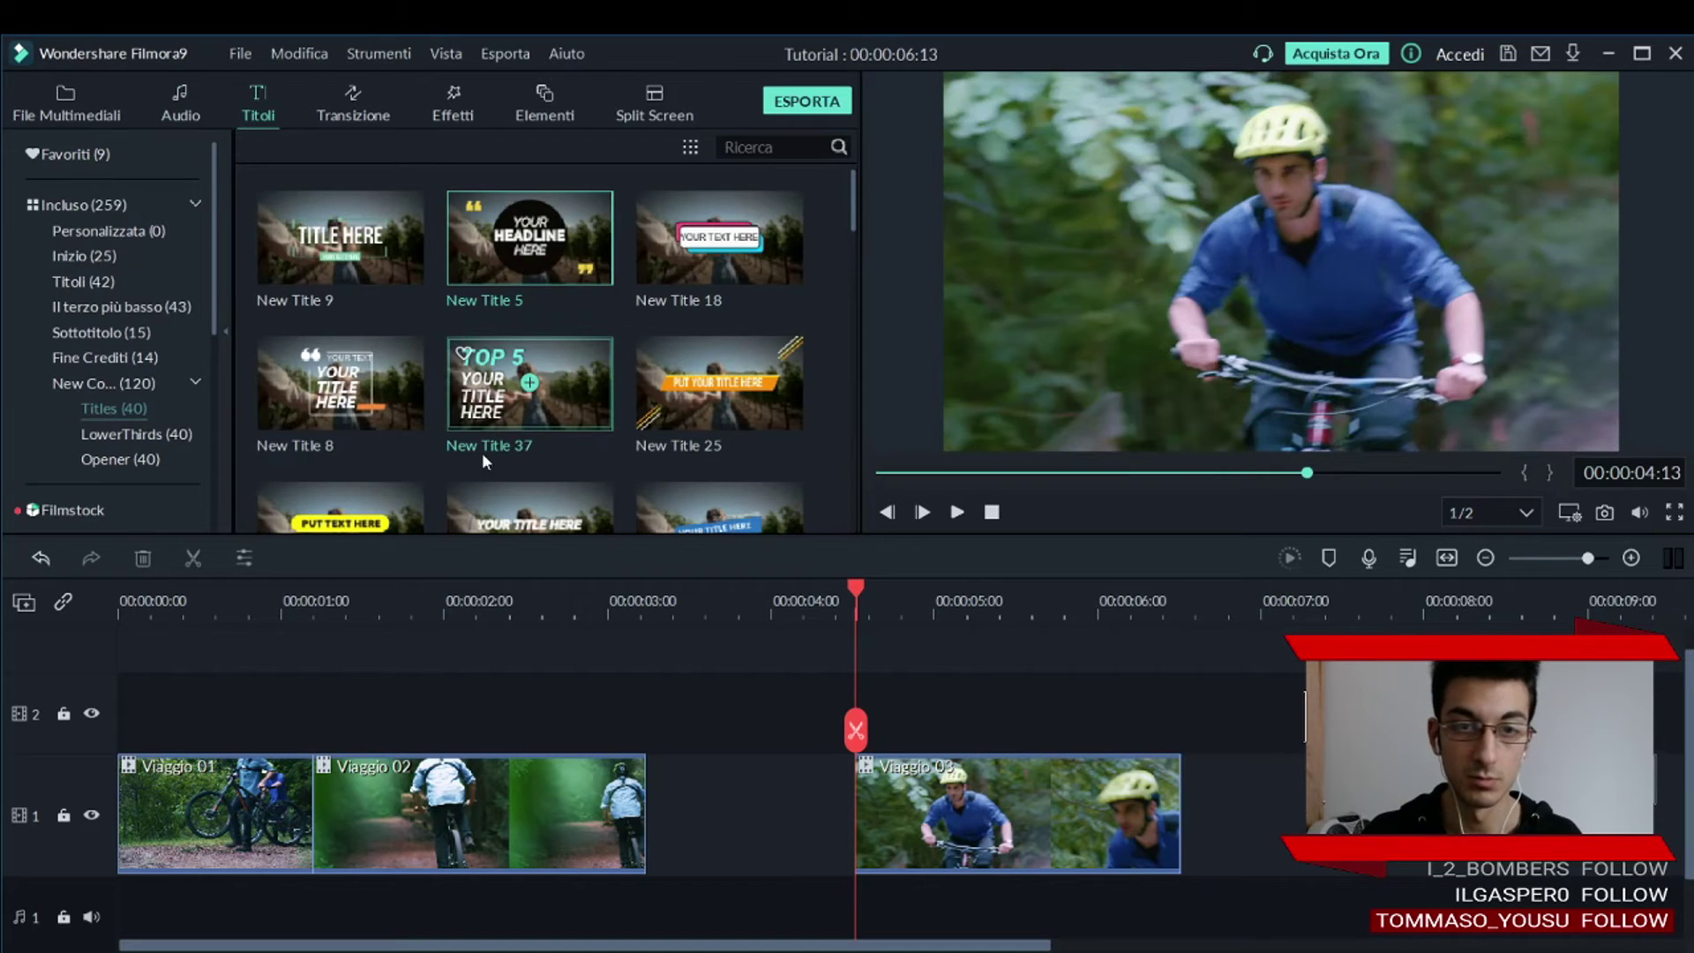
{"action": "left_click", "coordinate": [196, 383]}
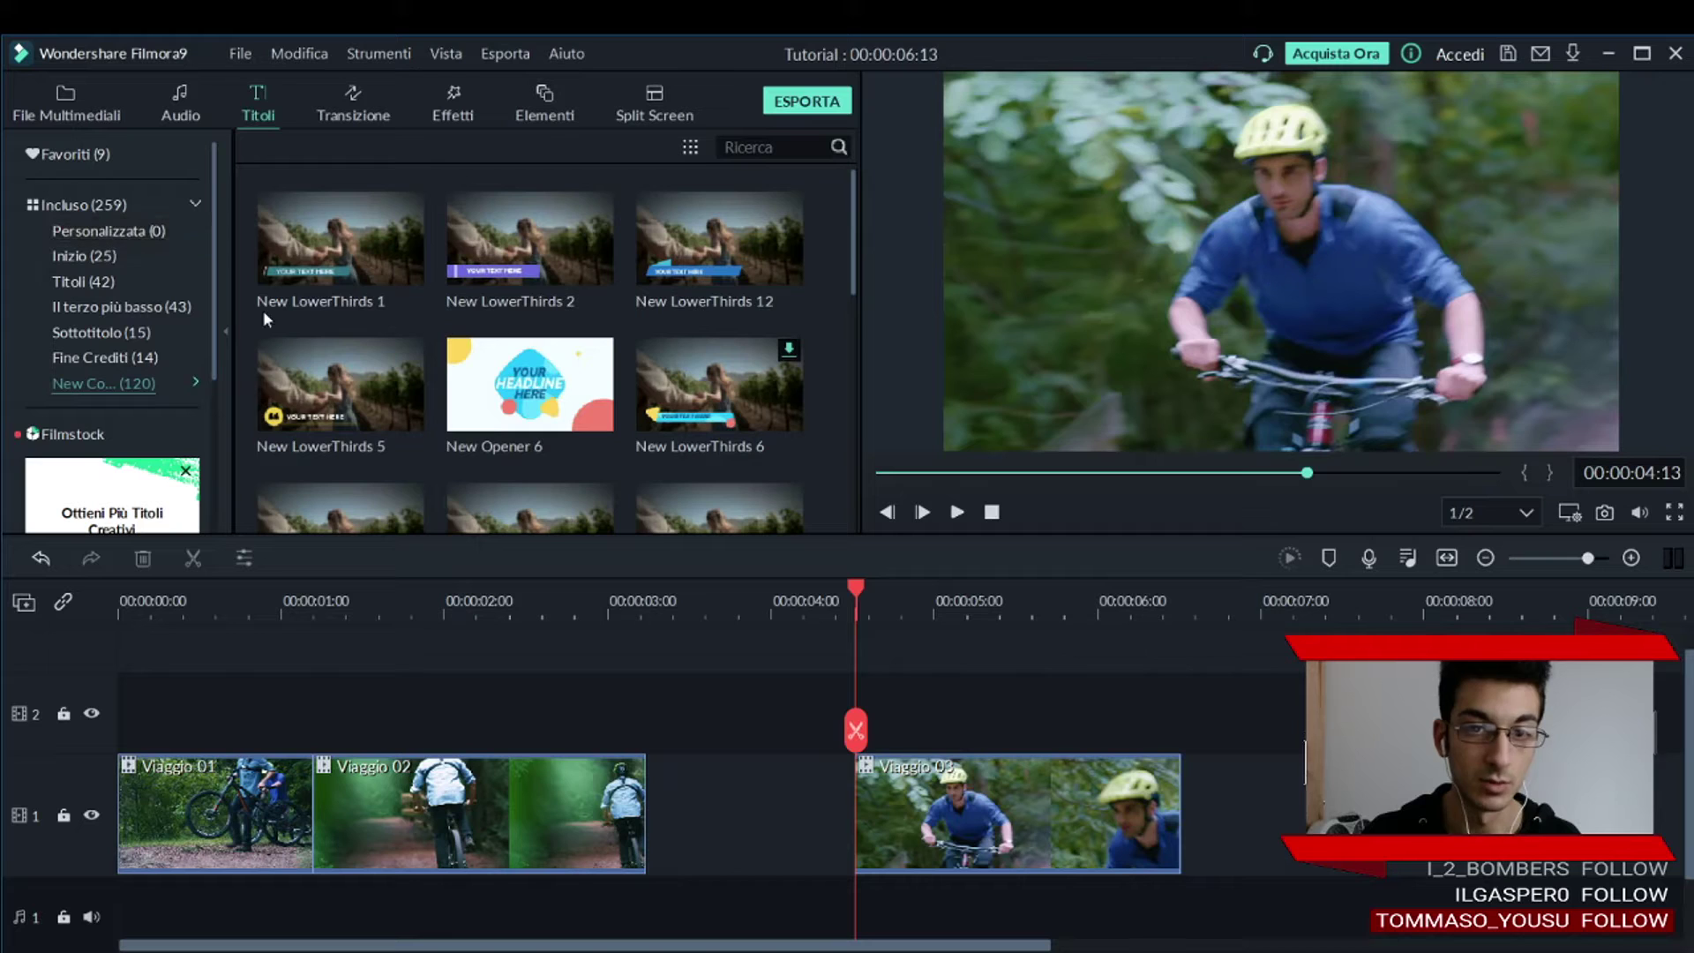
{"action": "left_click_drag", "start_coordinate": [585, 404], "coordinate": [1002, 718]}
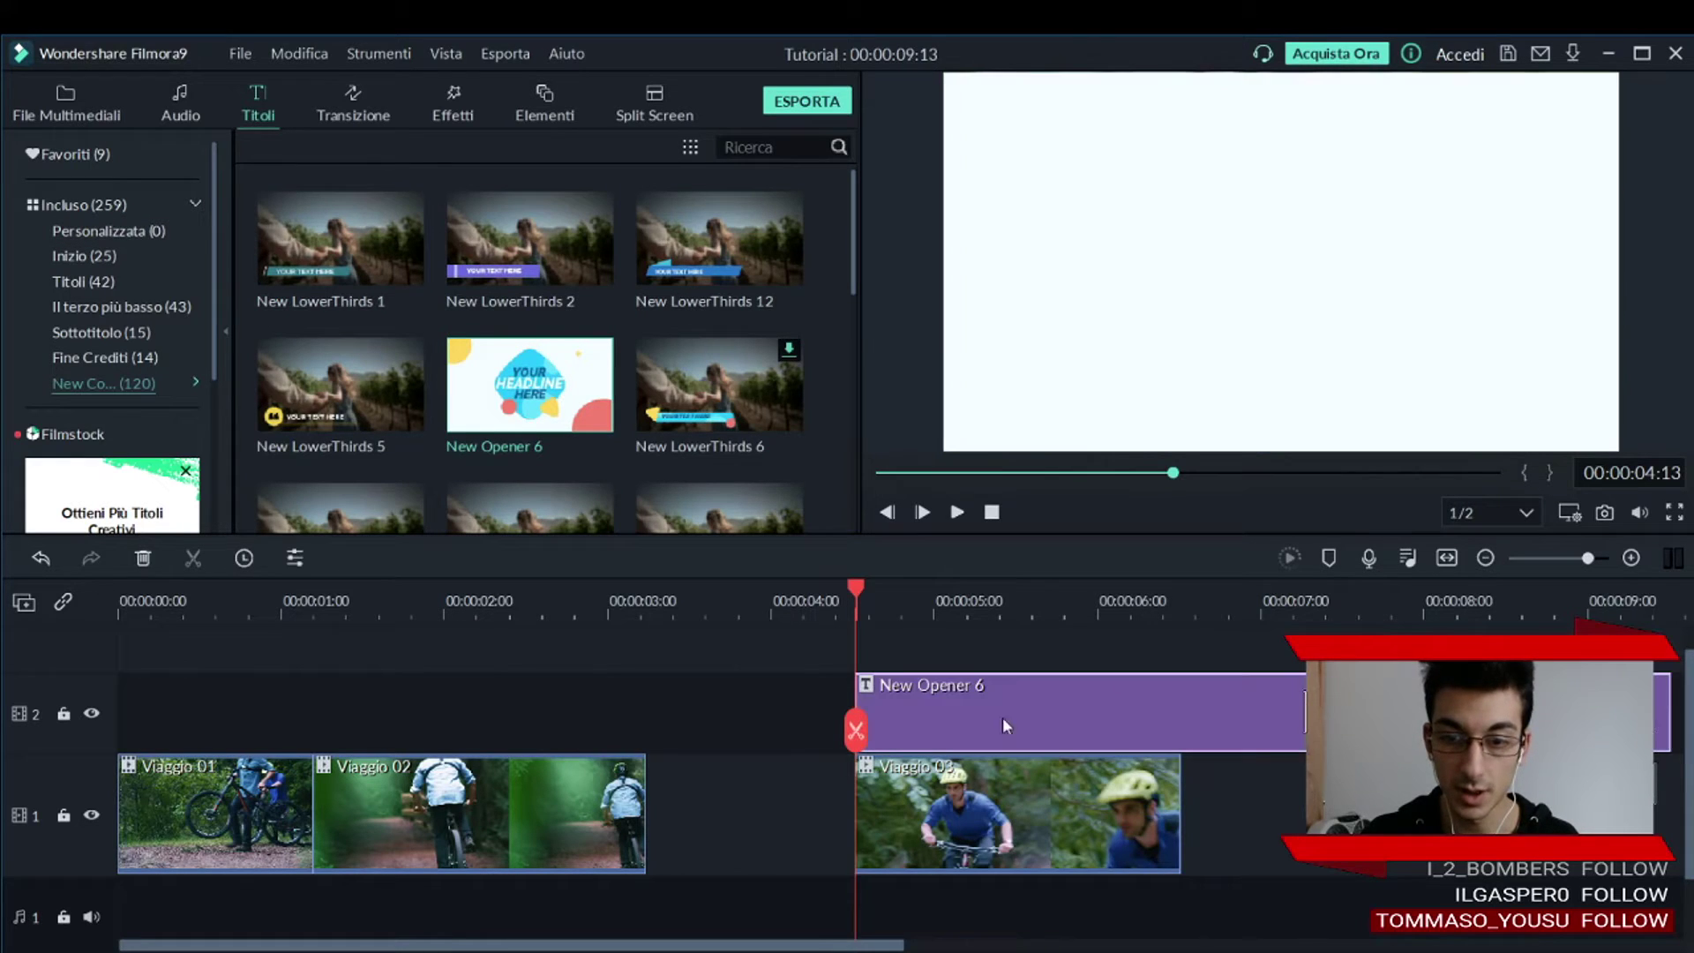
{"action": "left_click", "coordinate": [957, 512]}
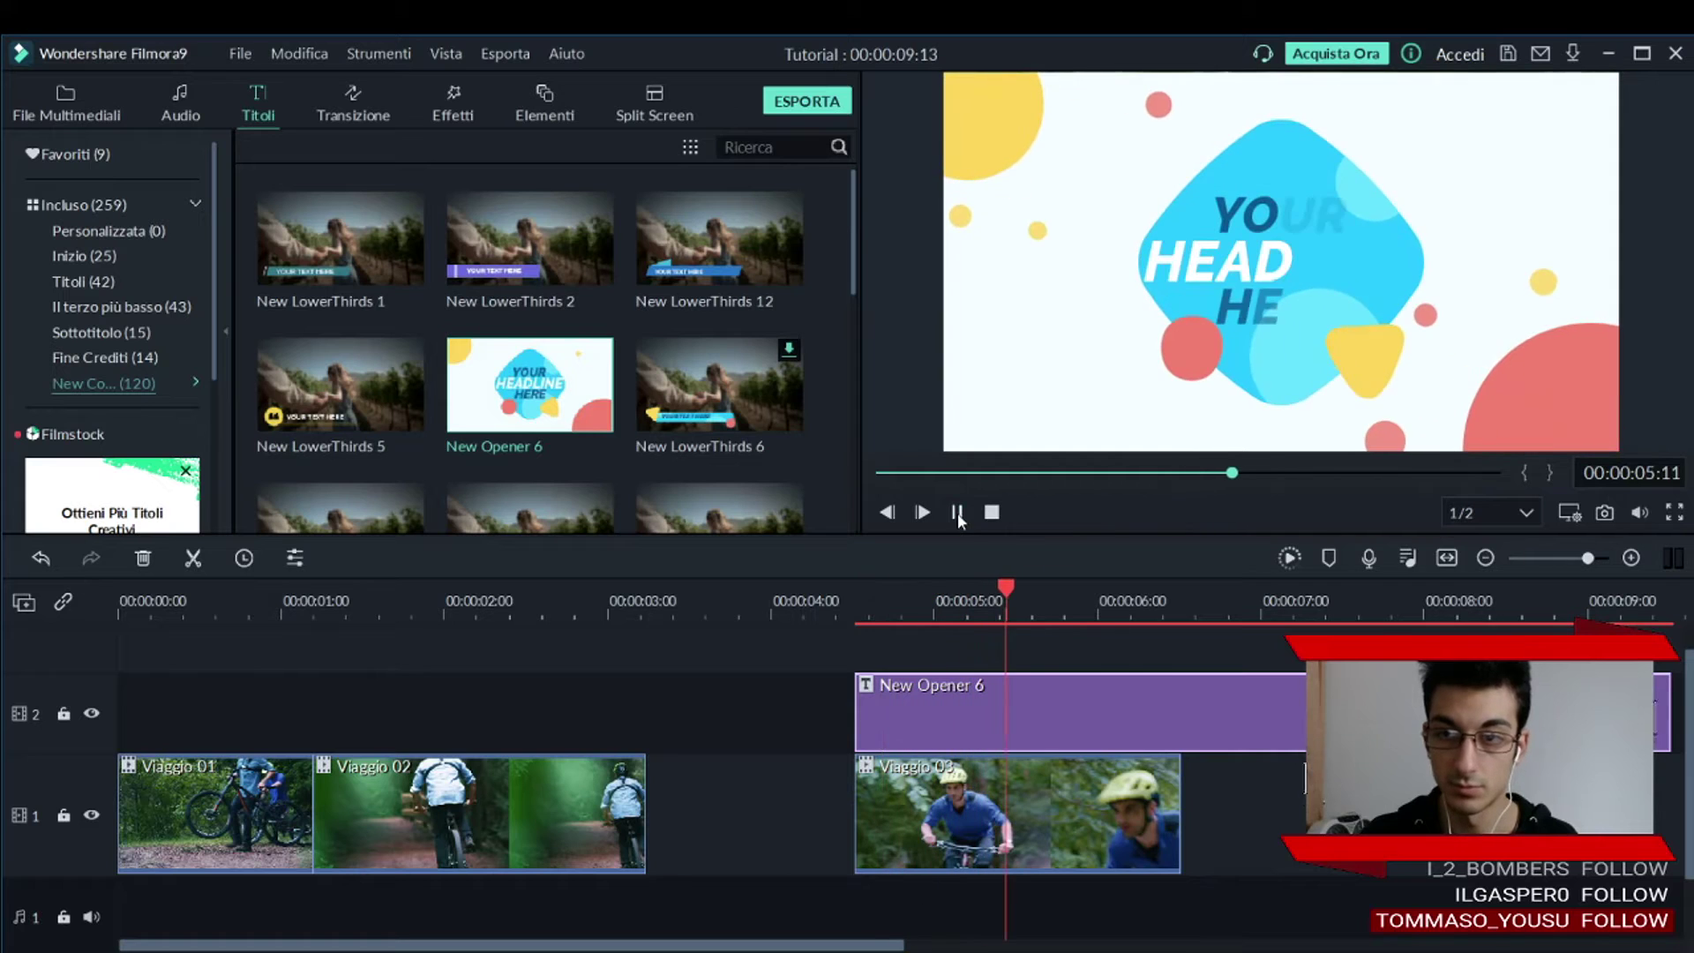
{"action": "left_click", "coordinate": [91, 714]}
{"action": "left_click", "coordinate": [91, 714]}
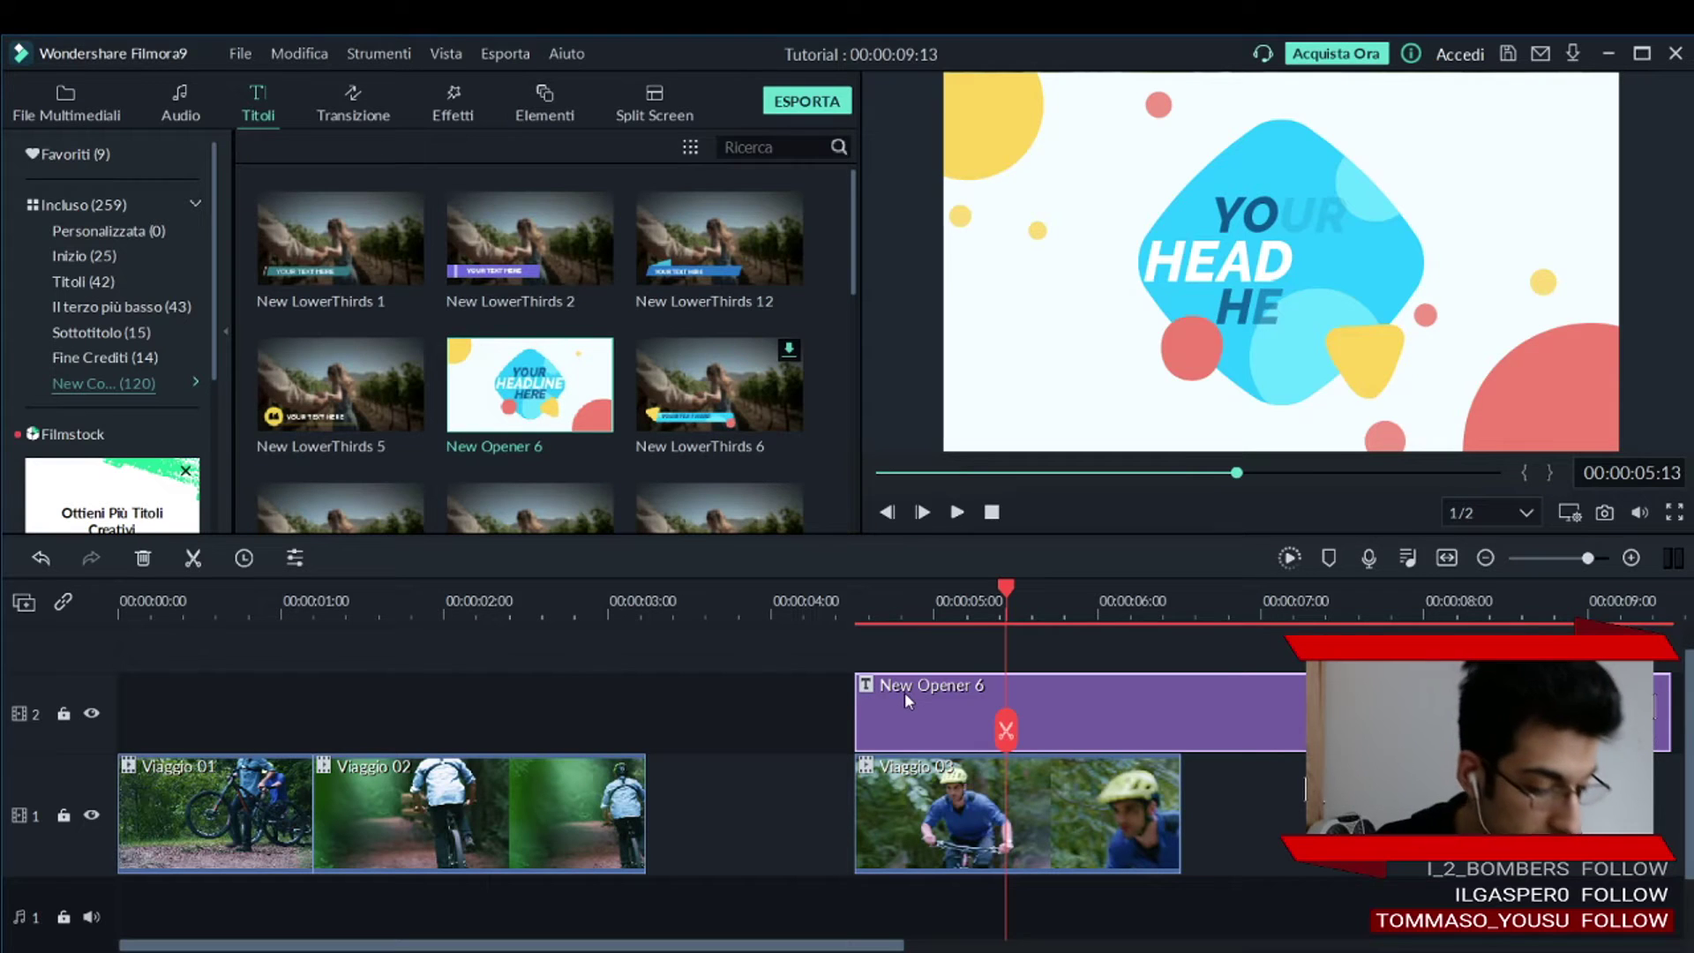
{"action": "key", "text": "Delete"}
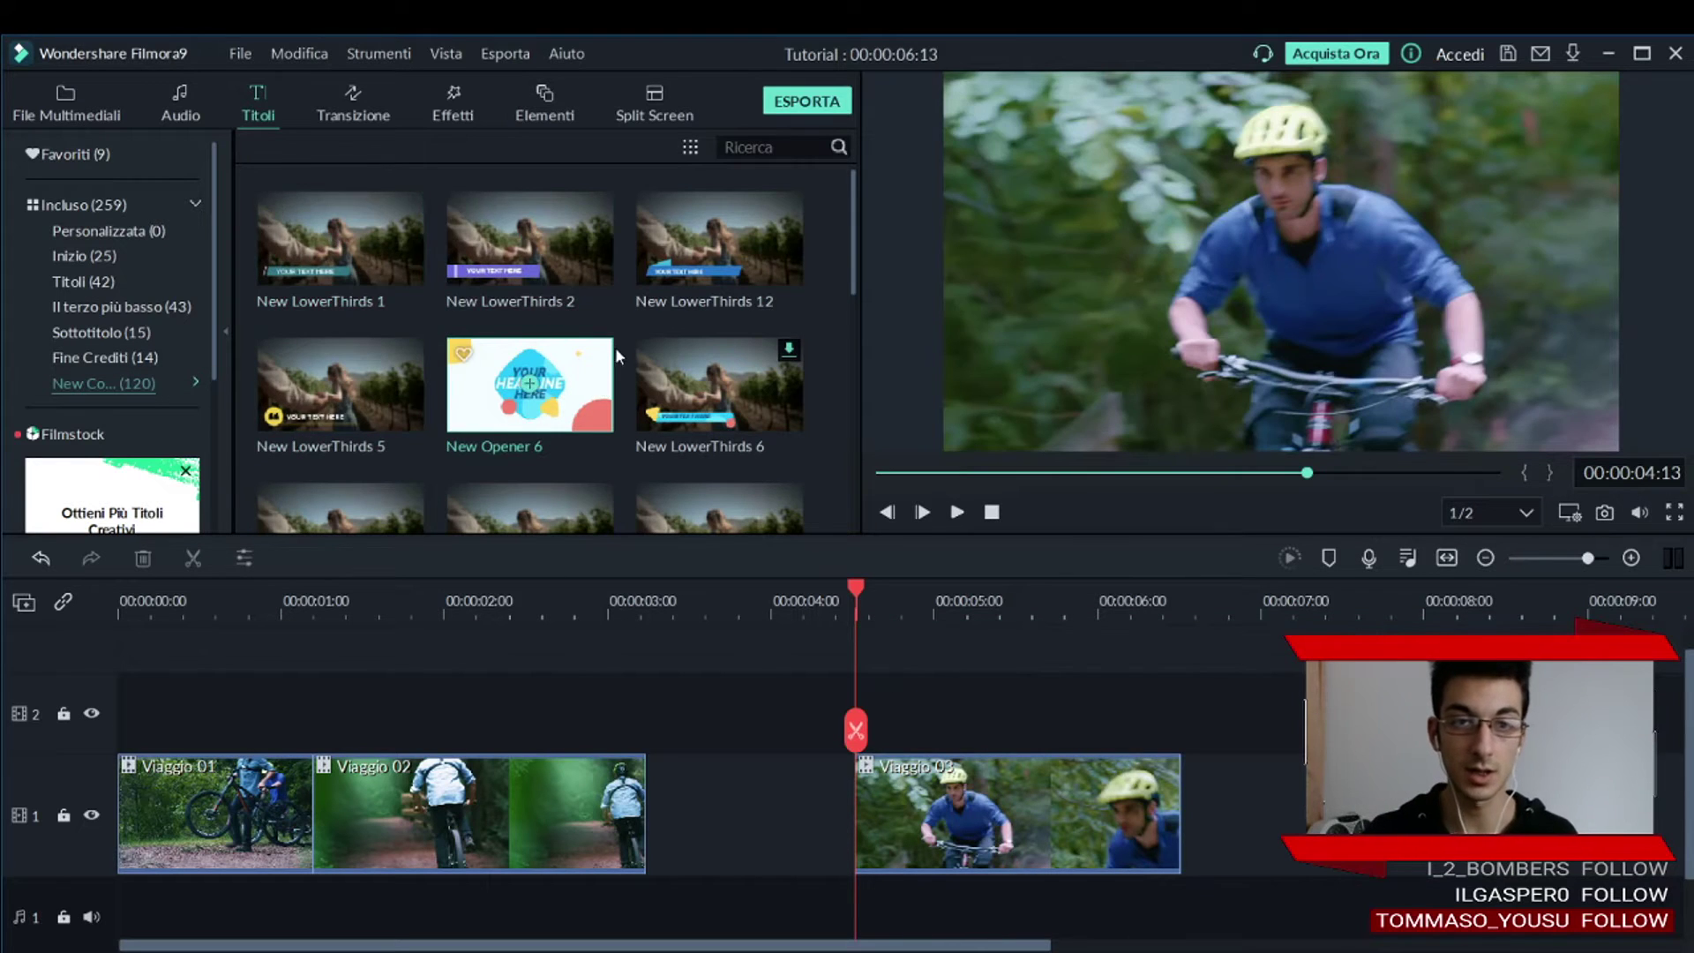
{"action": "scroll", "coordinate": [618, 336], "scroll_direction": "down", "scroll_amount": 8}
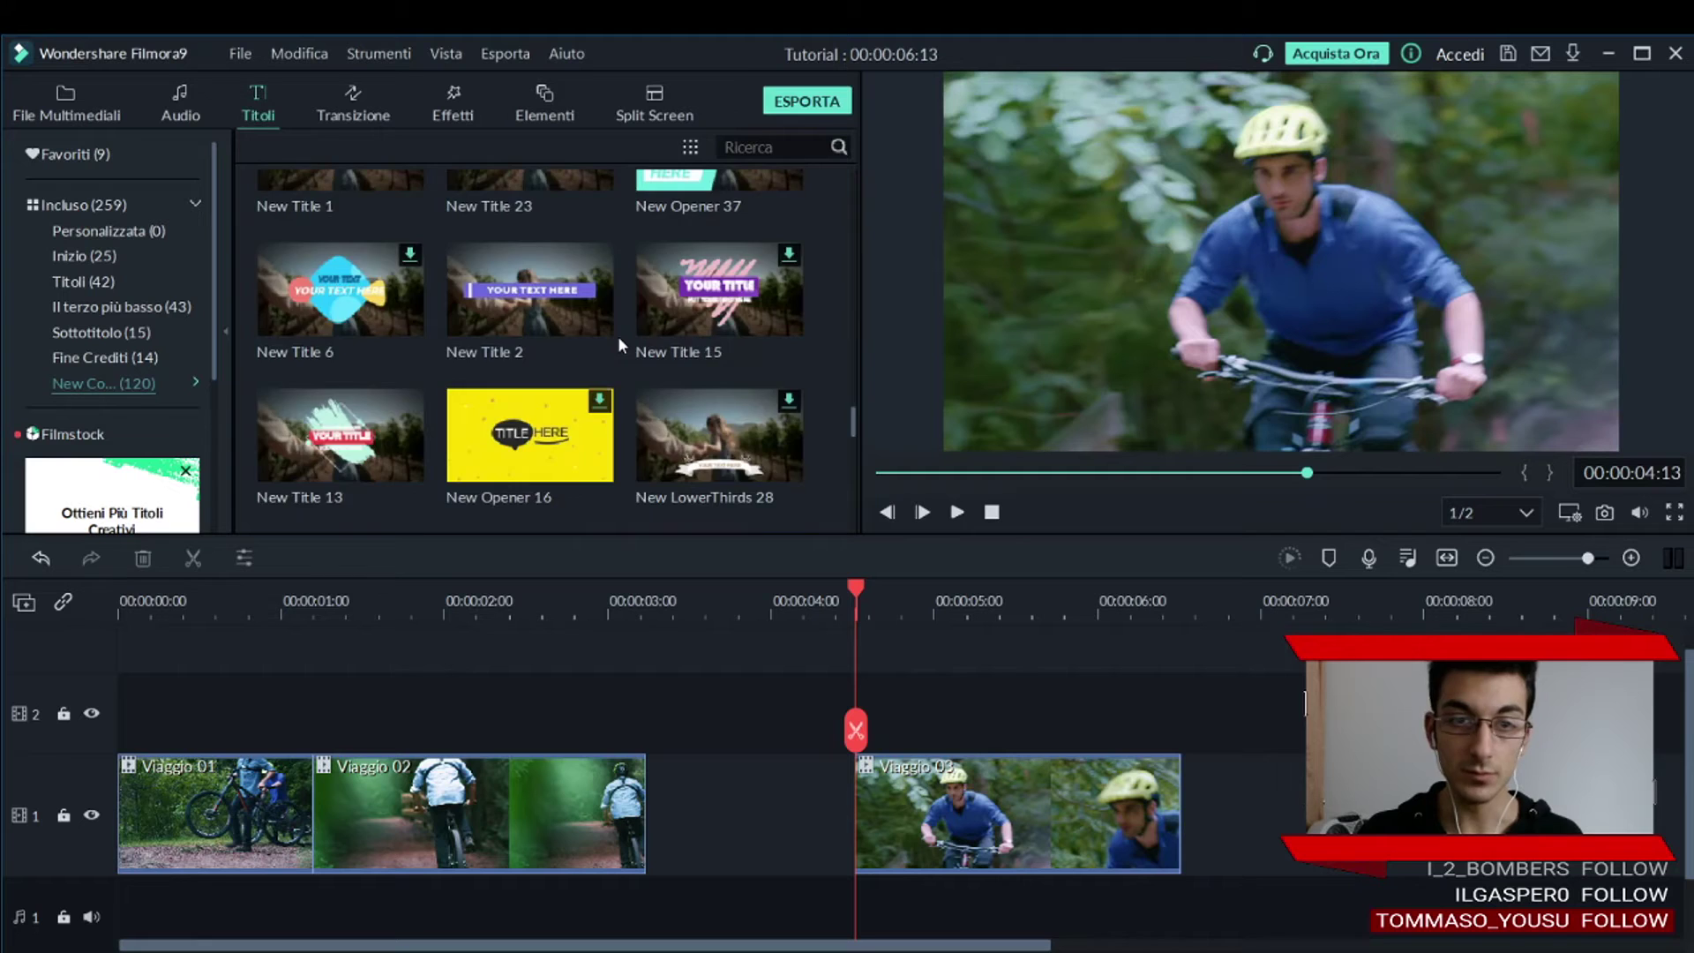
{"action": "scroll", "coordinate": [618, 336], "scroll_direction": "up", "scroll_amount": 10}
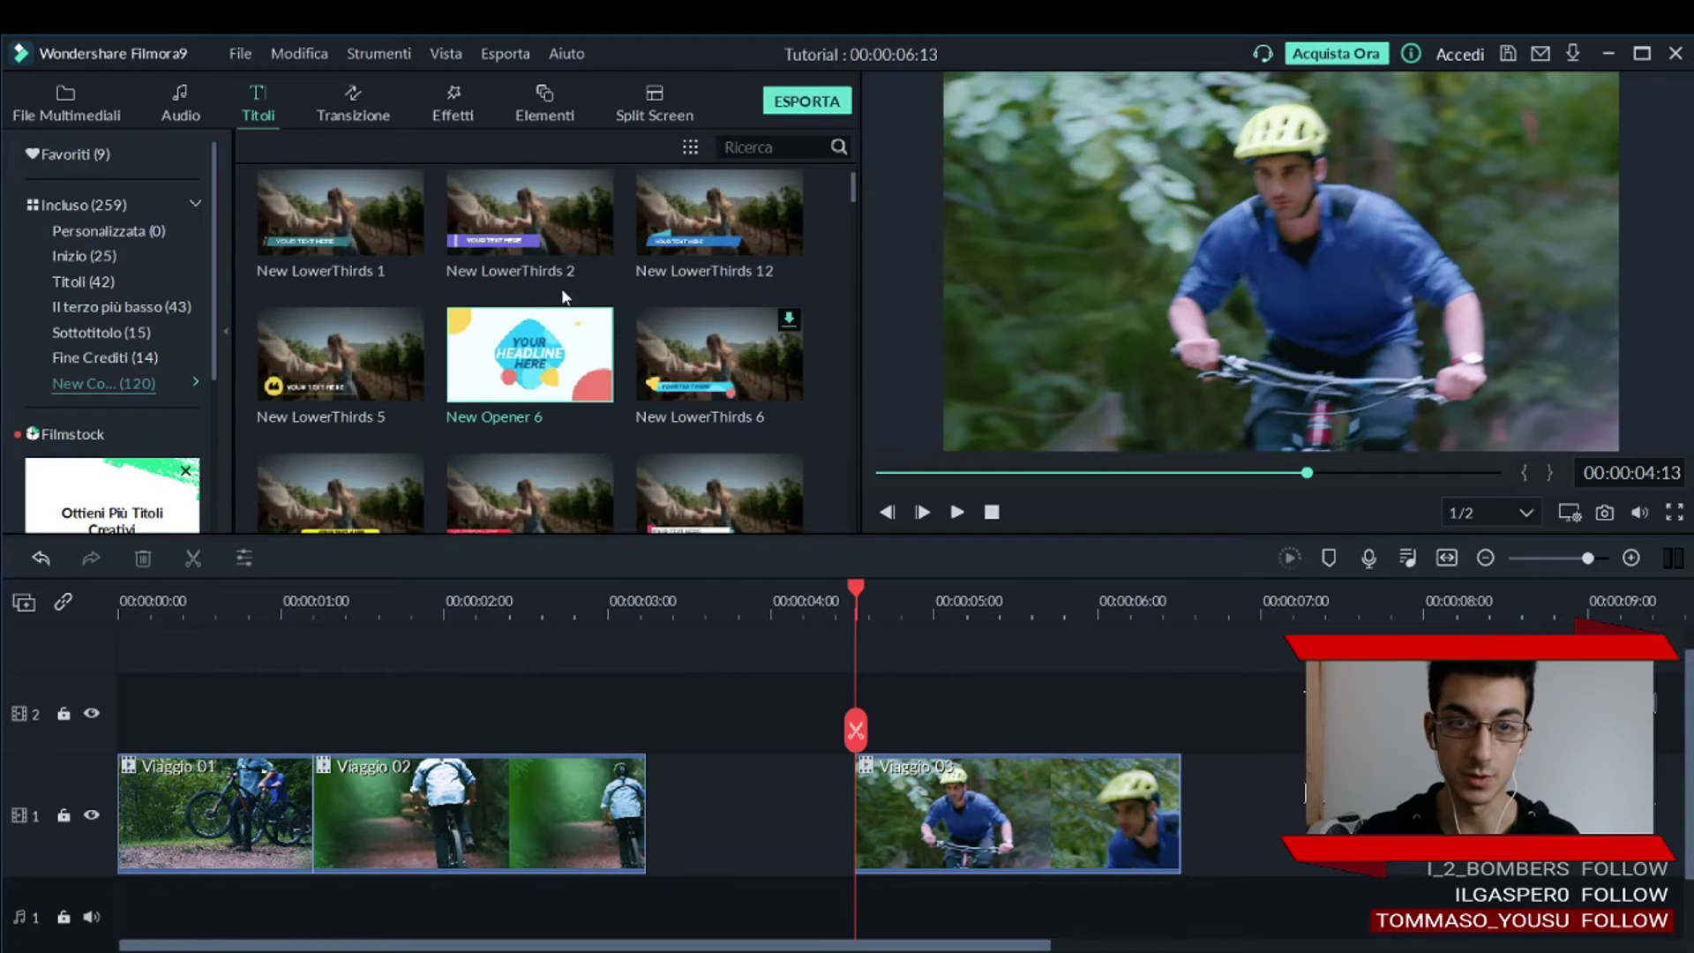
Open the transitions library and select the Viaggio 02 clip on video track 1.
{"action": "scroll", "coordinate": [578, 295], "scroll_direction": "up", "scroll_amount": 1}
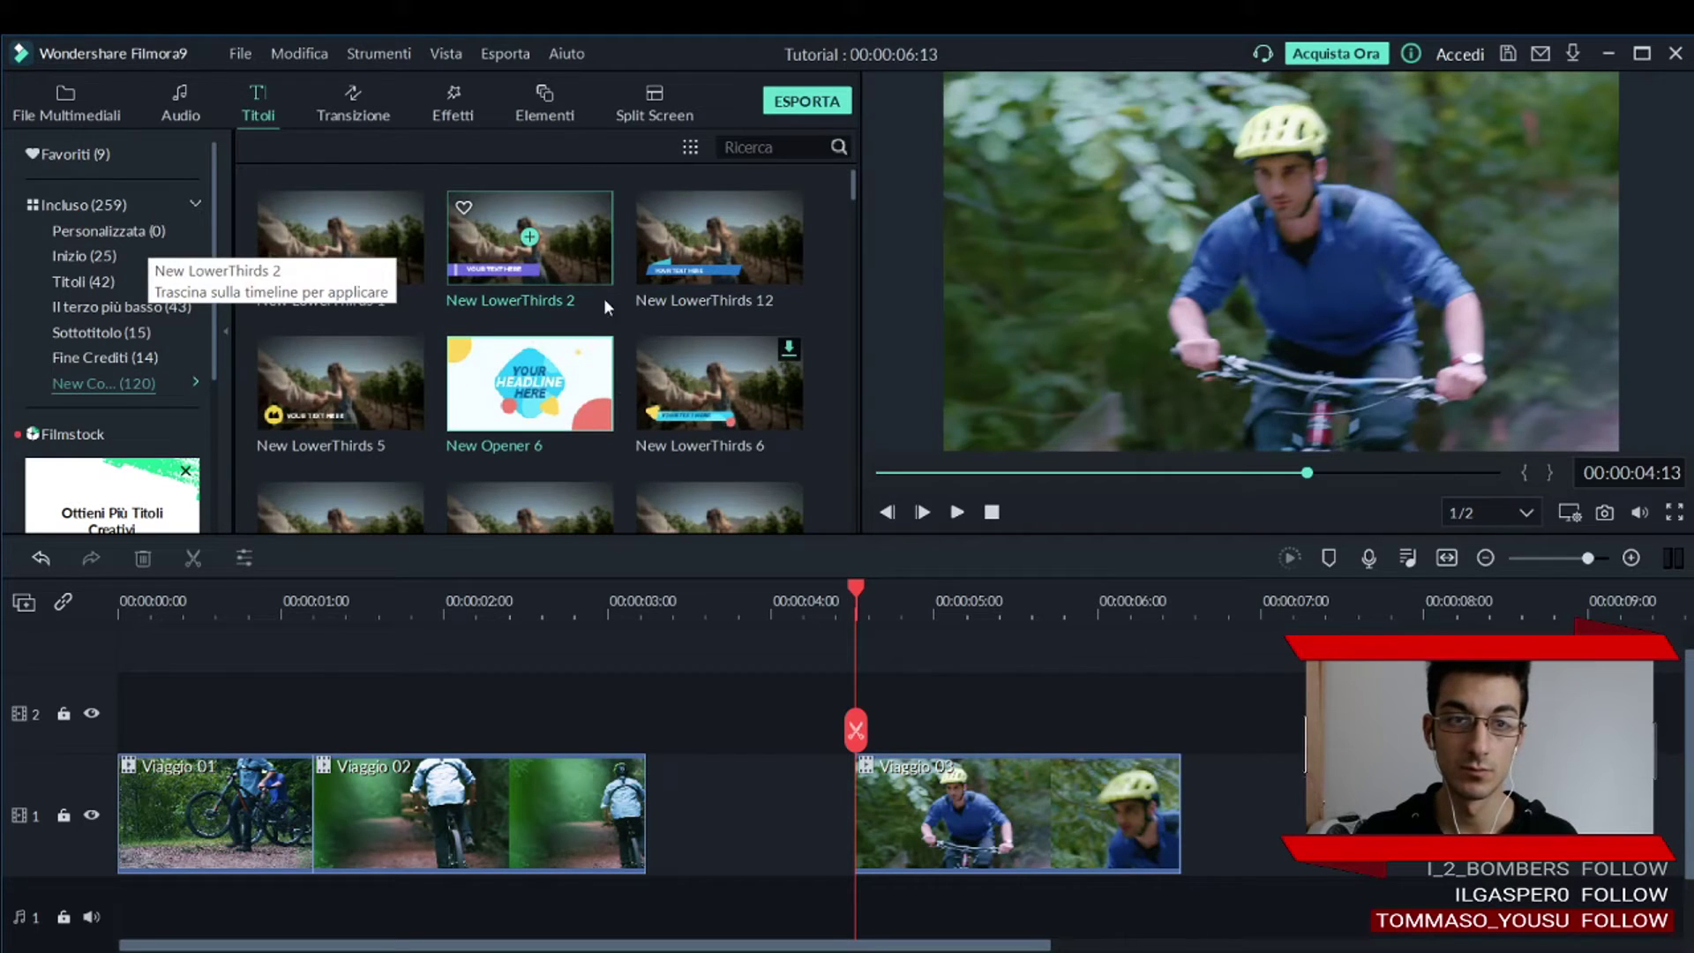
{"action": "left_click", "coordinate": [348, 95]}
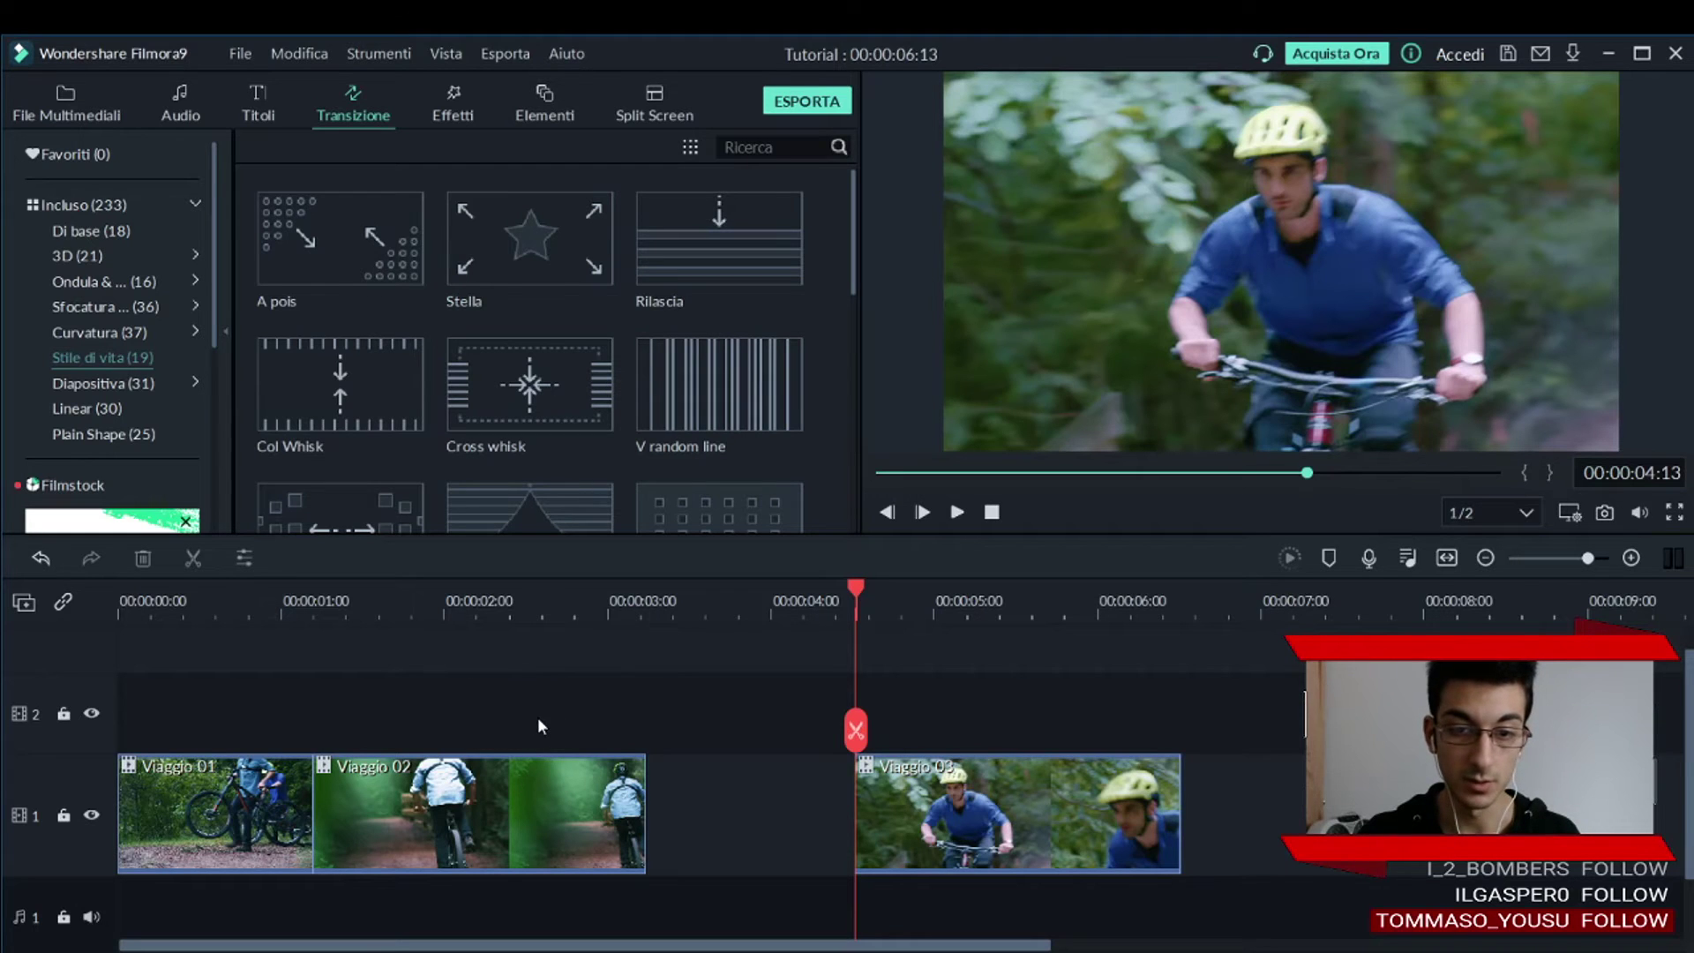
{"action": "scroll", "coordinate": [537, 716], "scroll_direction": "up", "scroll_amount": 1}
{"action": "scroll", "coordinate": [622, 882], "scroll_direction": "down", "scroll_amount": 1}
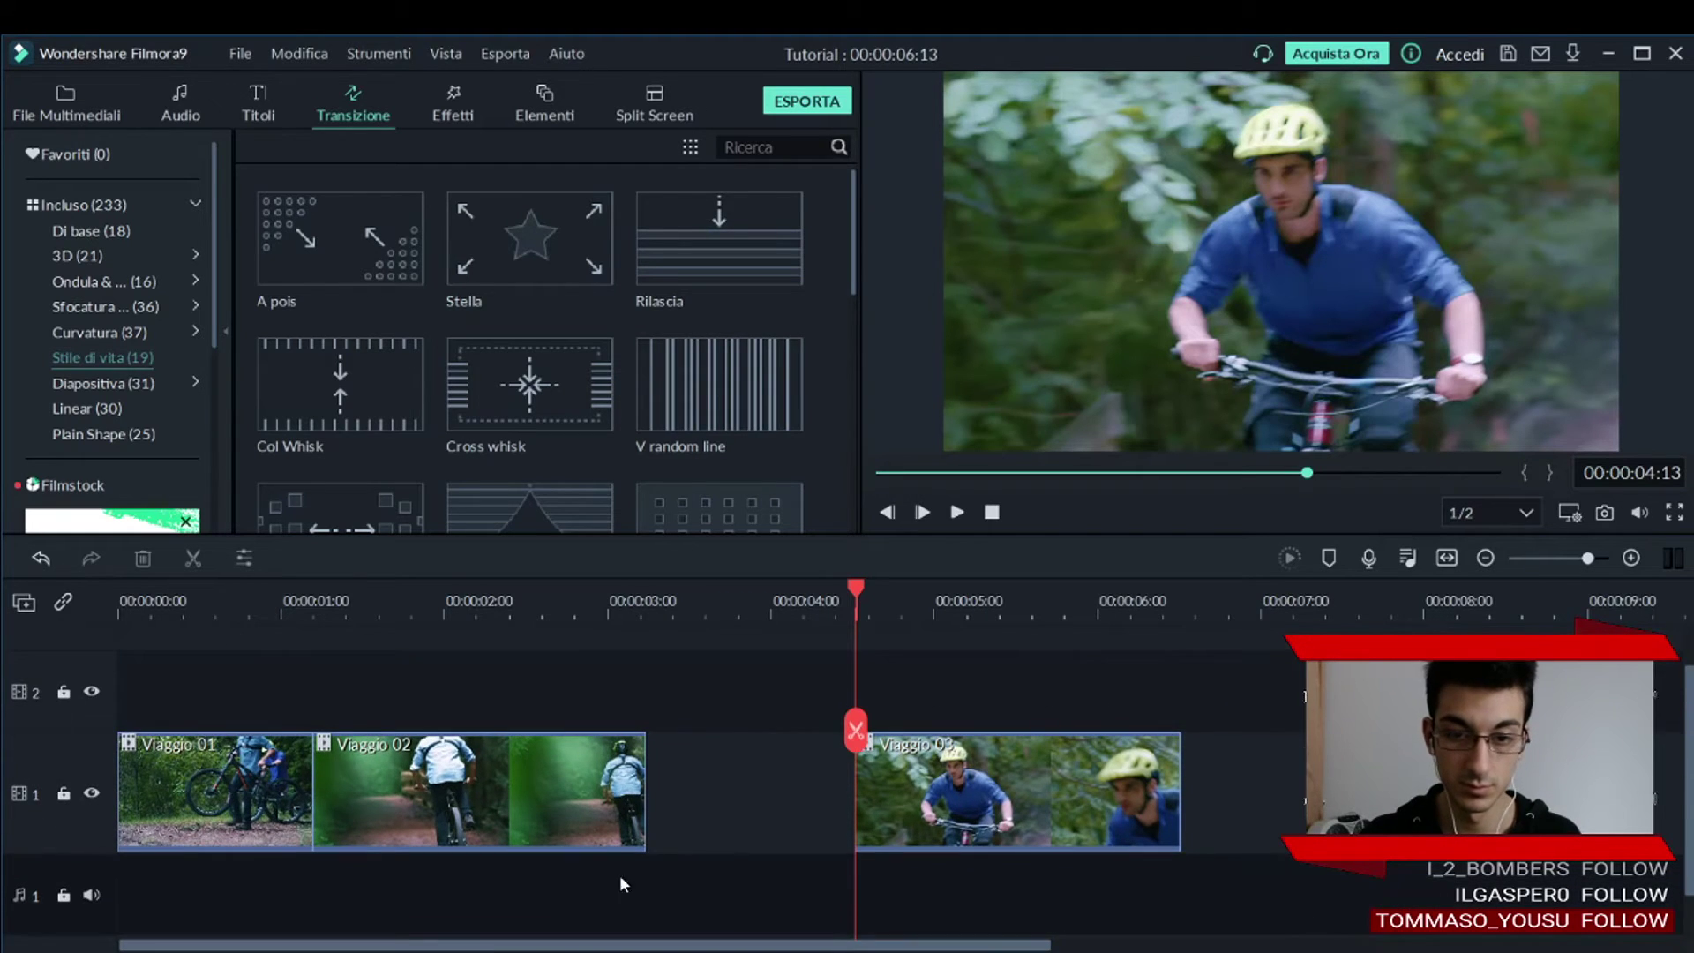
{"action": "left_click", "coordinate": [399, 739]}
{"action": "scroll", "coordinate": [399, 740], "scroll_direction": "down", "scroll_amount": 1}
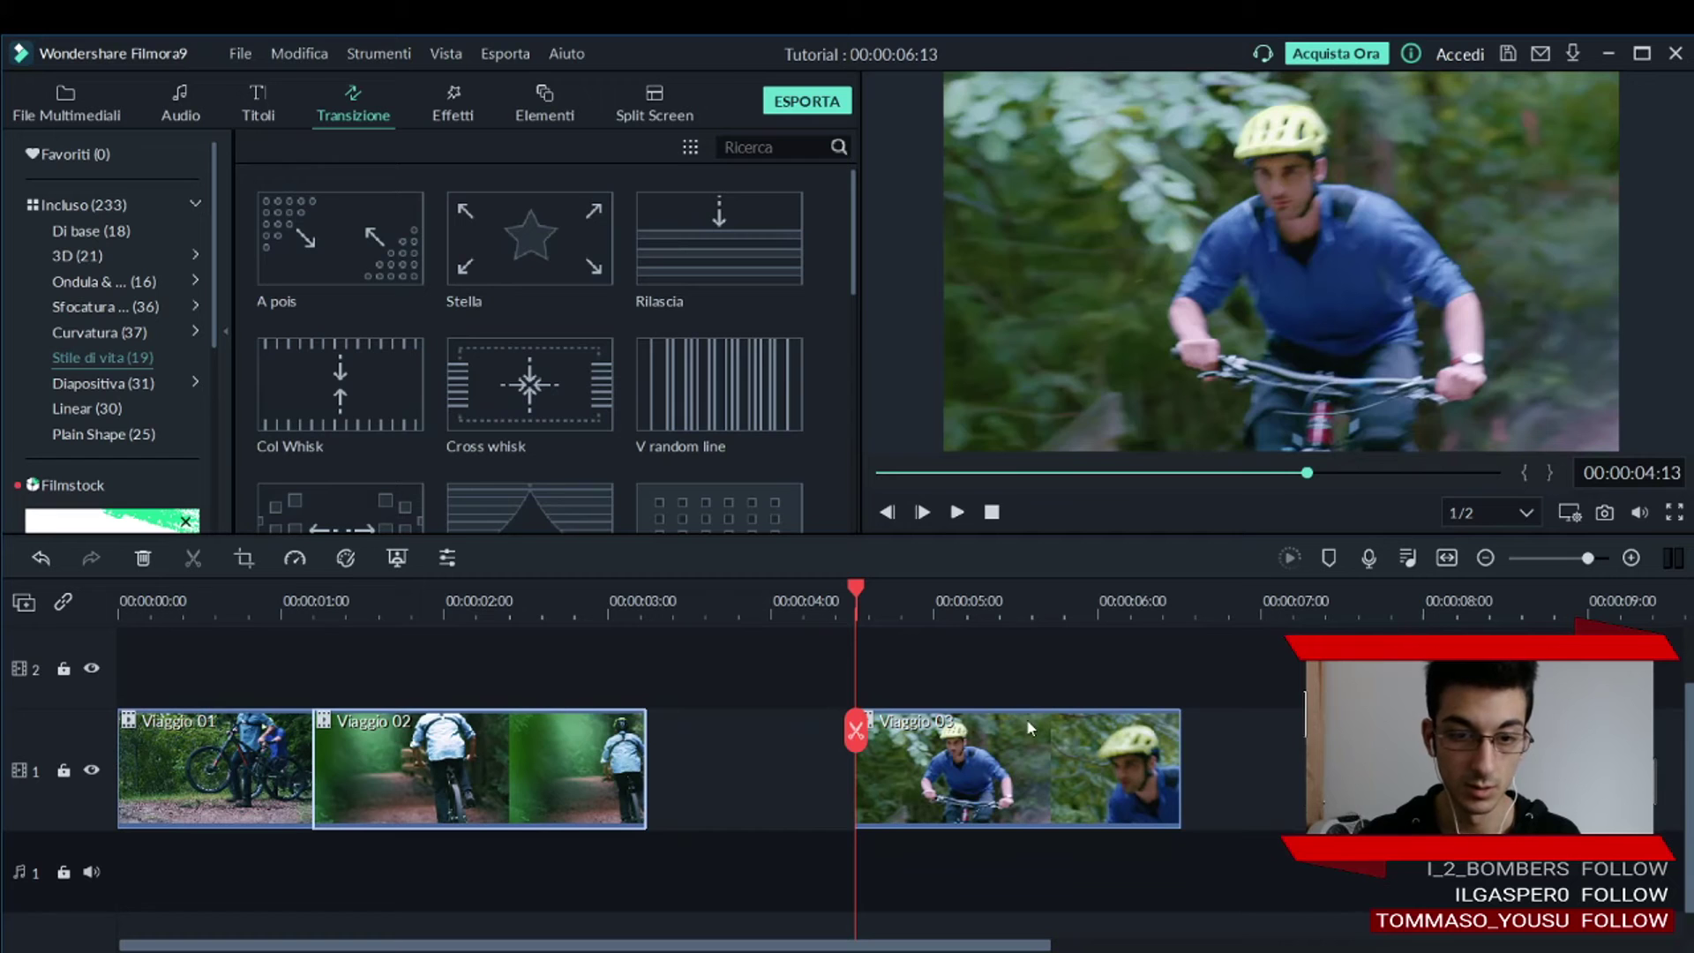
Play back the plain cut between Viaggio 01 and Viaggio 02 twice, starting from within Viaggio 01.
{"action": "left_click", "coordinate": [314, 605]}
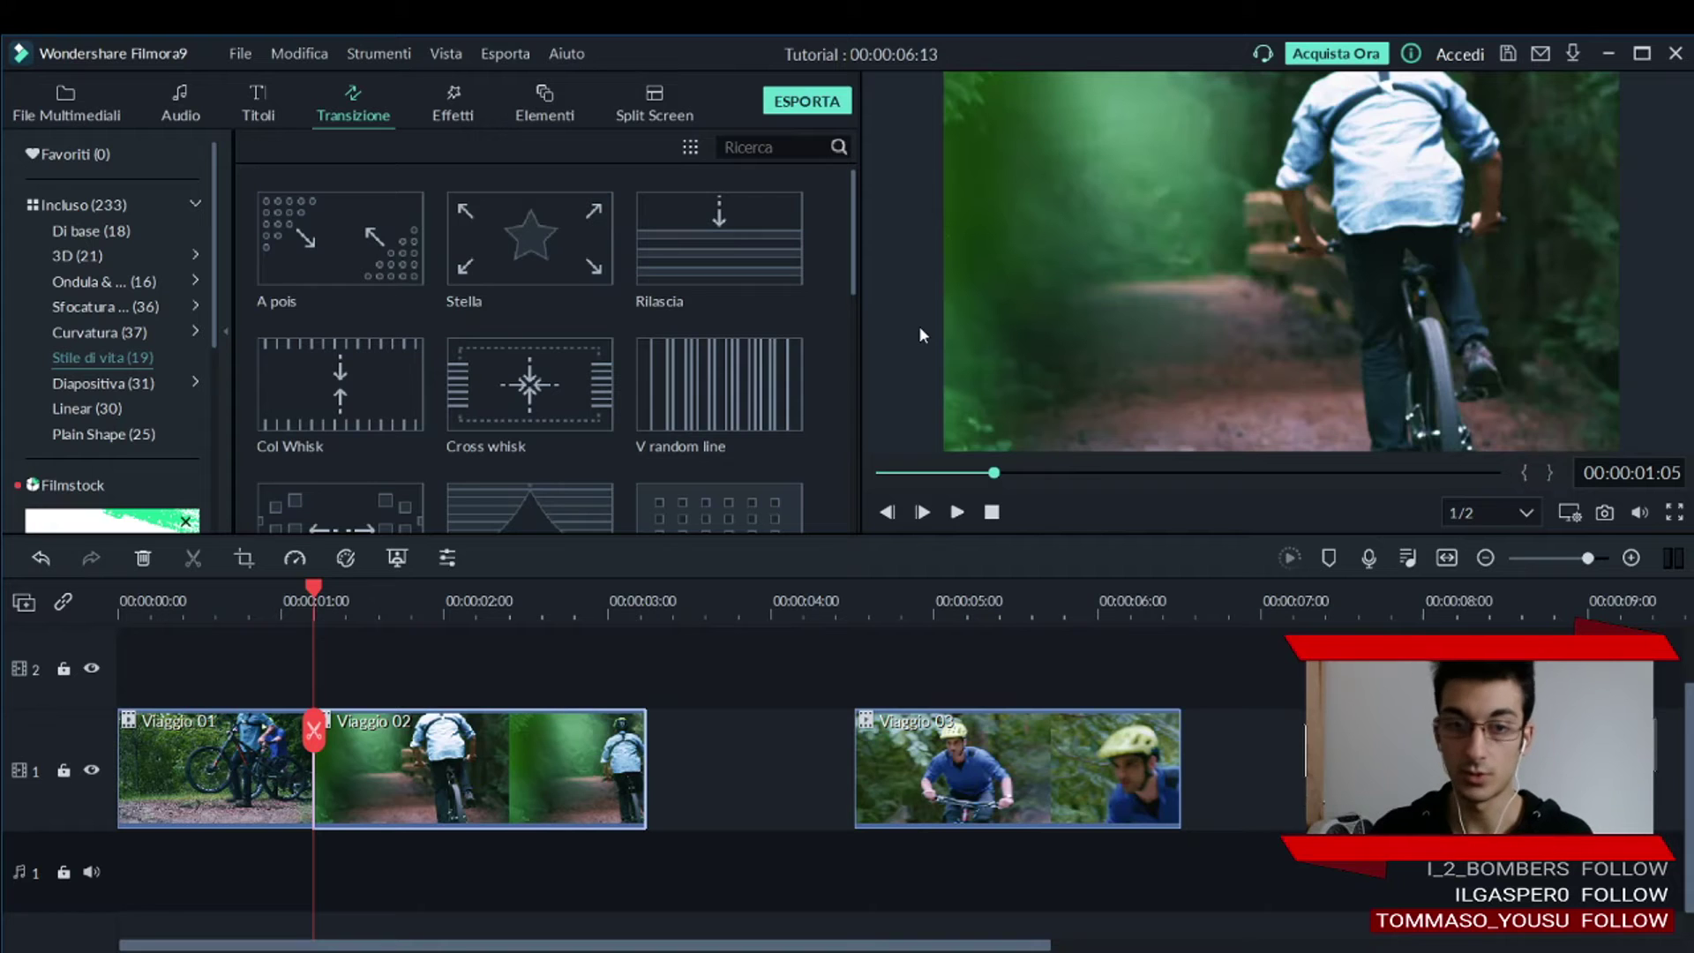
{"action": "left_click", "coordinate": [248, 600]}
{"action": "left_click", "coordinate": [958, 513]}
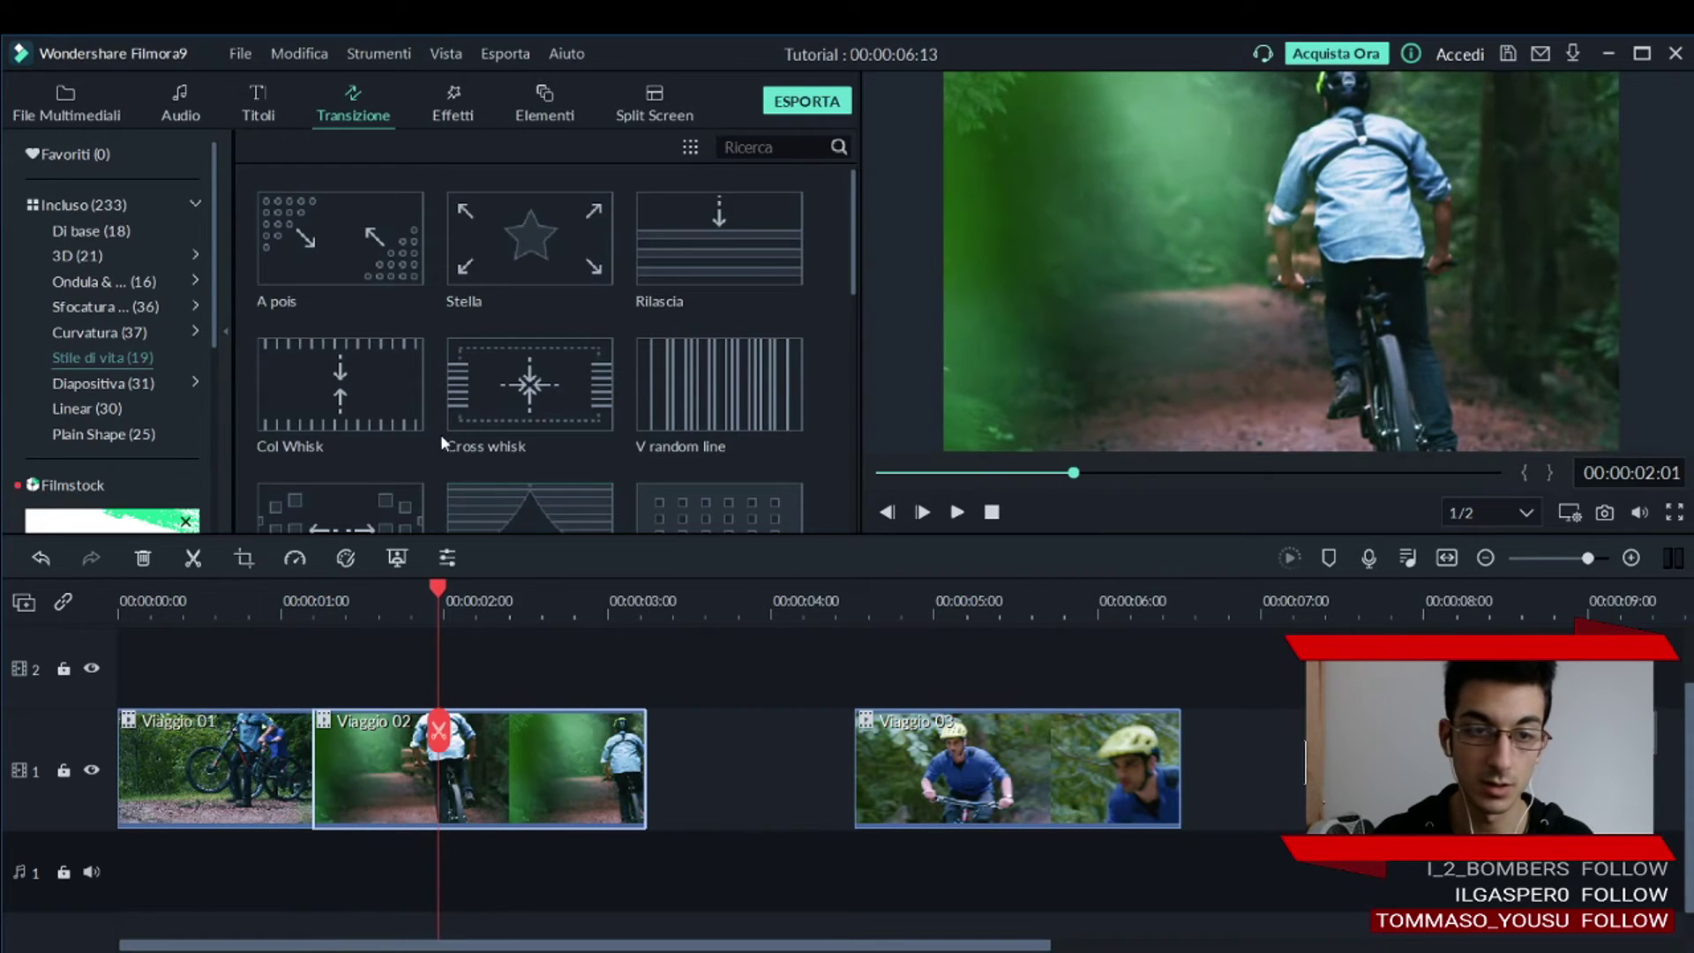
{"action": "left_click", "coordinate": [191, 613]}
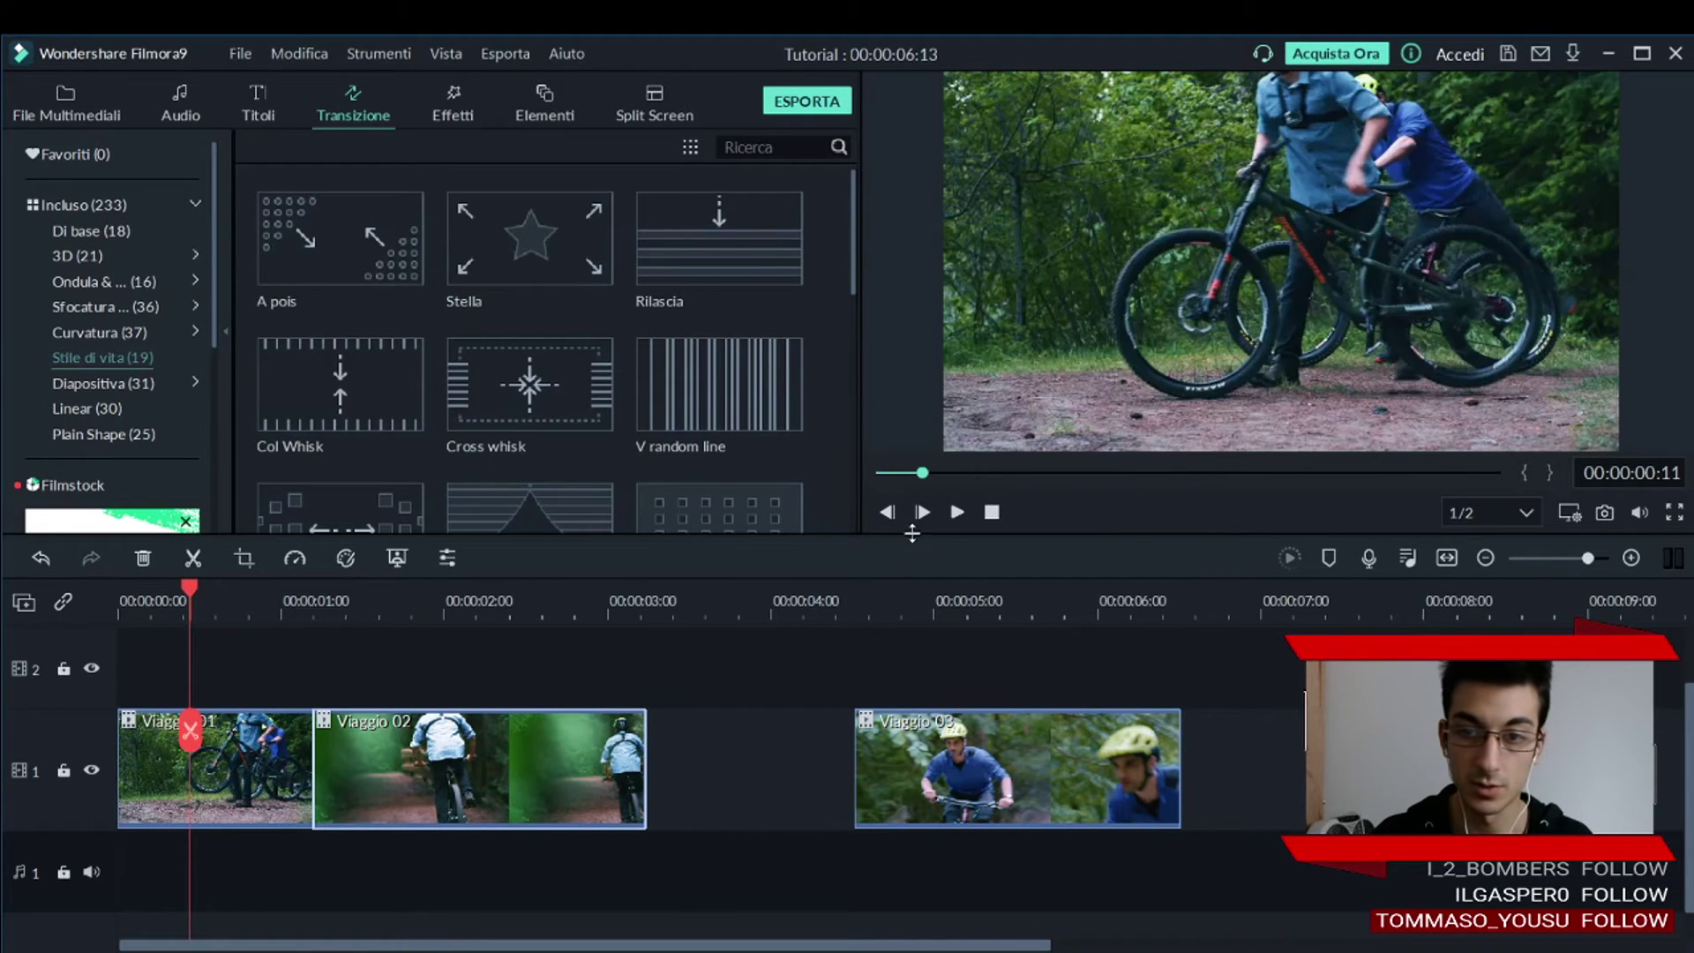
{"action": "left_click", "coordinate": [957, 512]}
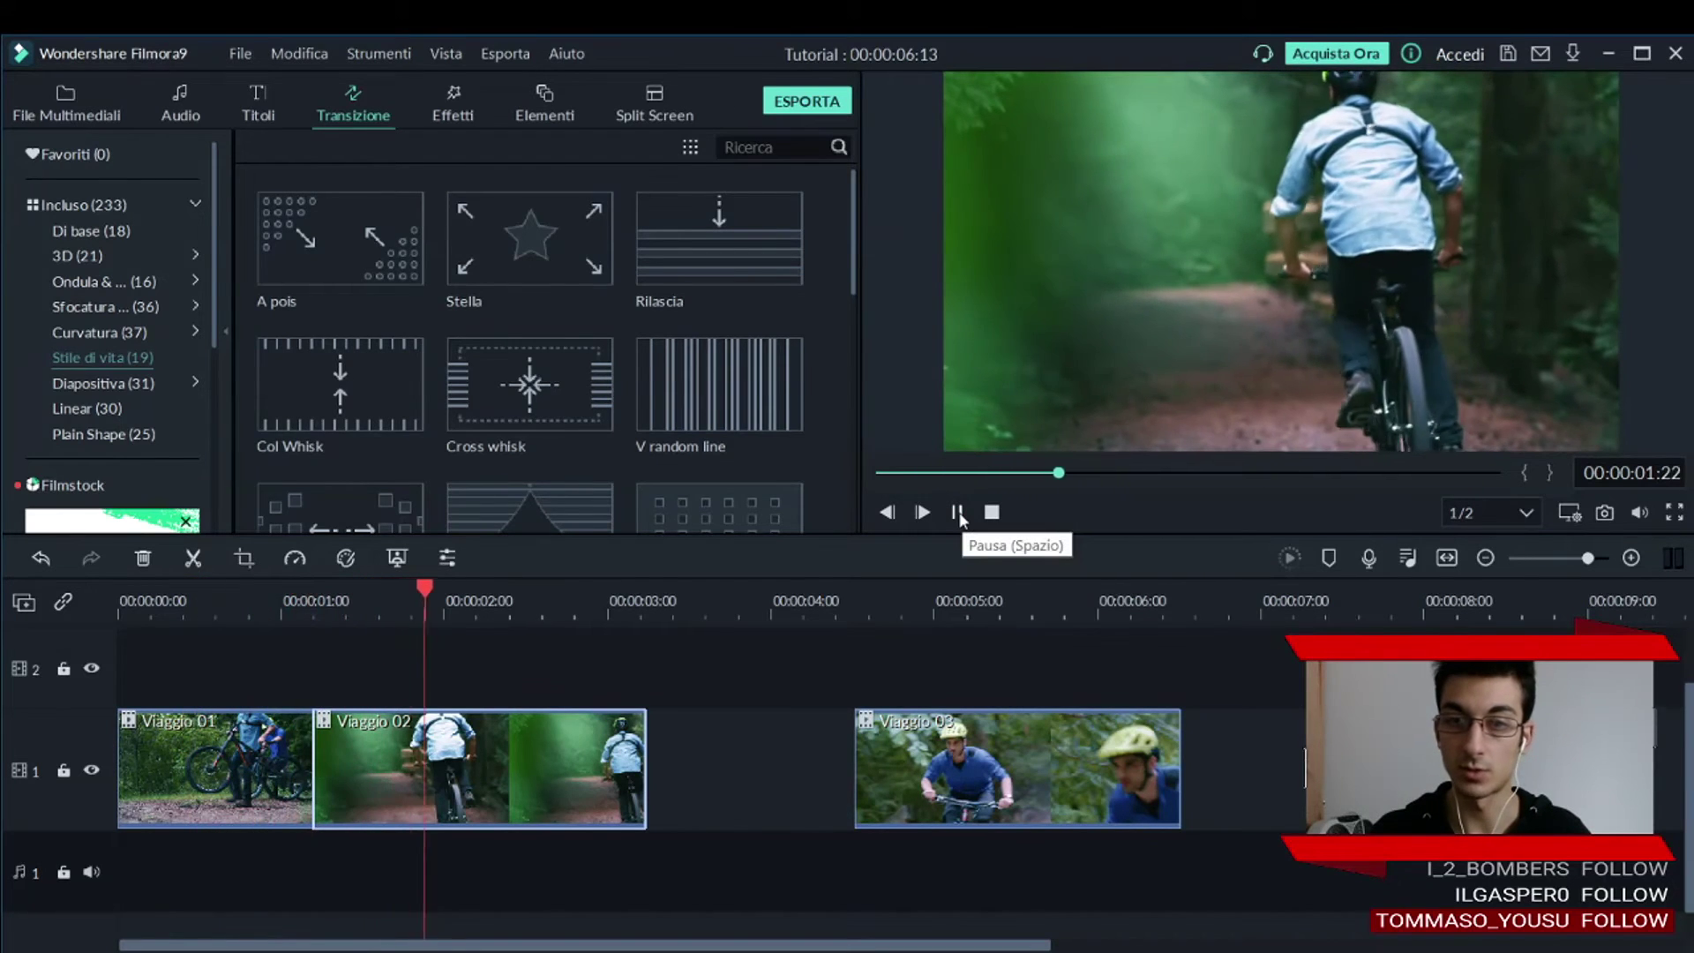
{"action": "left_click", "coordinate": [958, 514]}
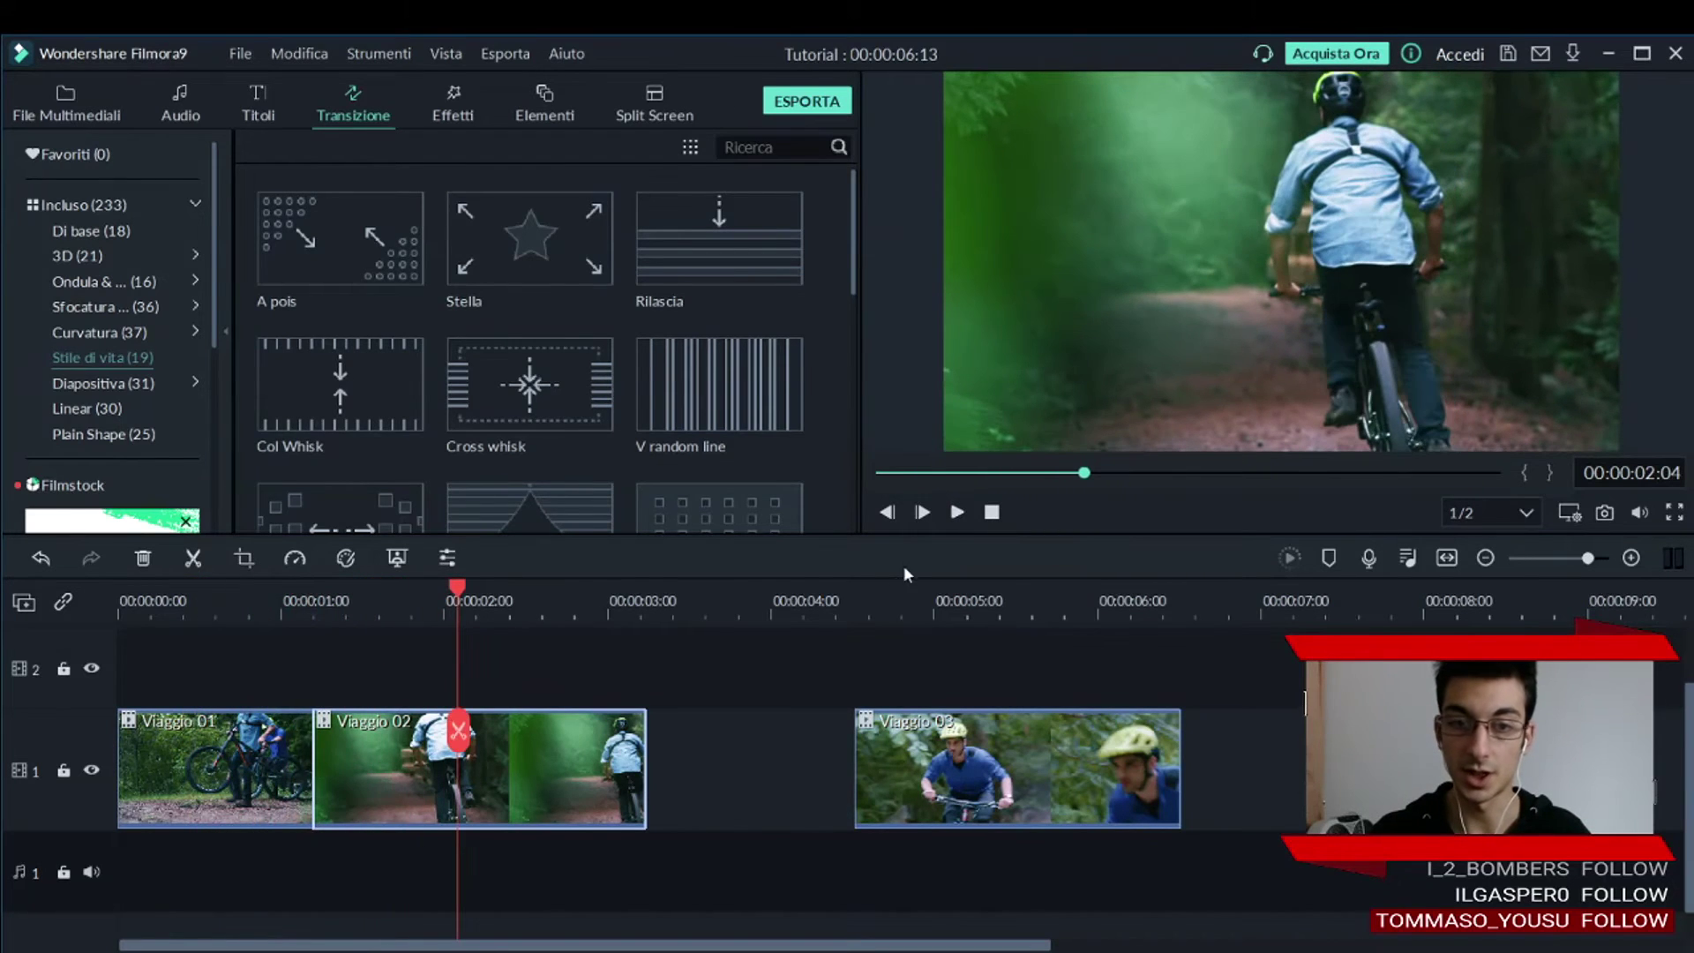
Add the V random line transition at the cut between Viaggio 01 and Viaggio 02 and shorten it on both sides.
{"action": "left_click", "coordinate": [315, 612]}
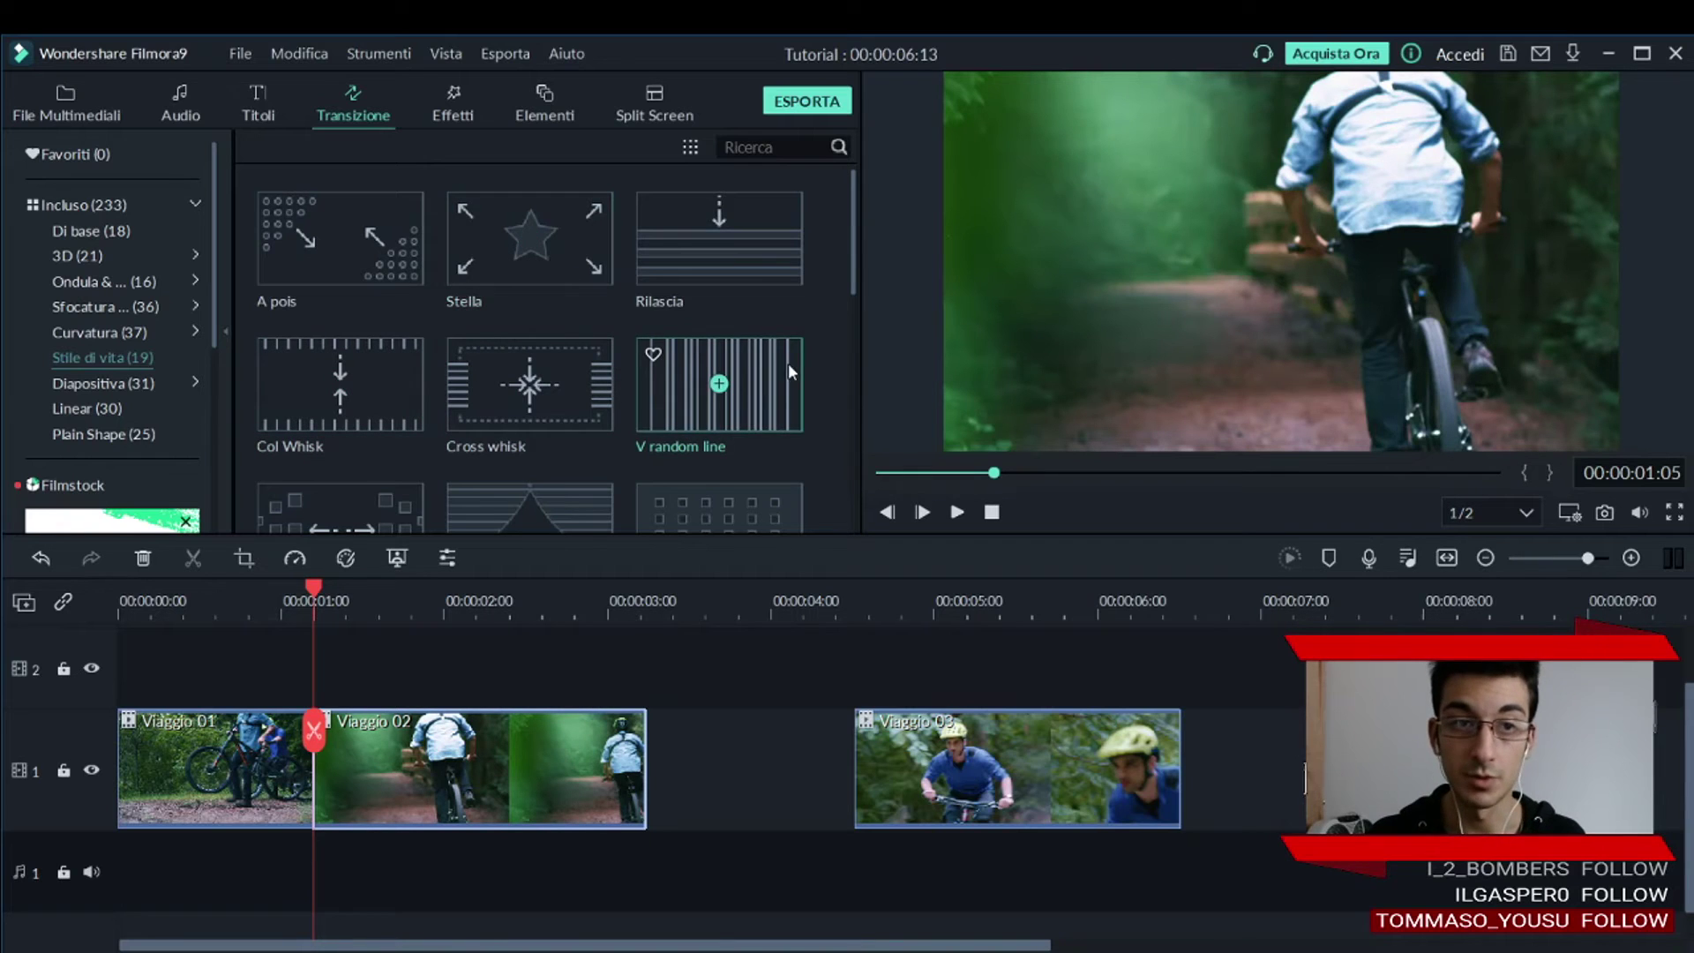
{"action": "left_click_drag", "start_coordinate": [781, 378], "coordinate": [277, 759]}
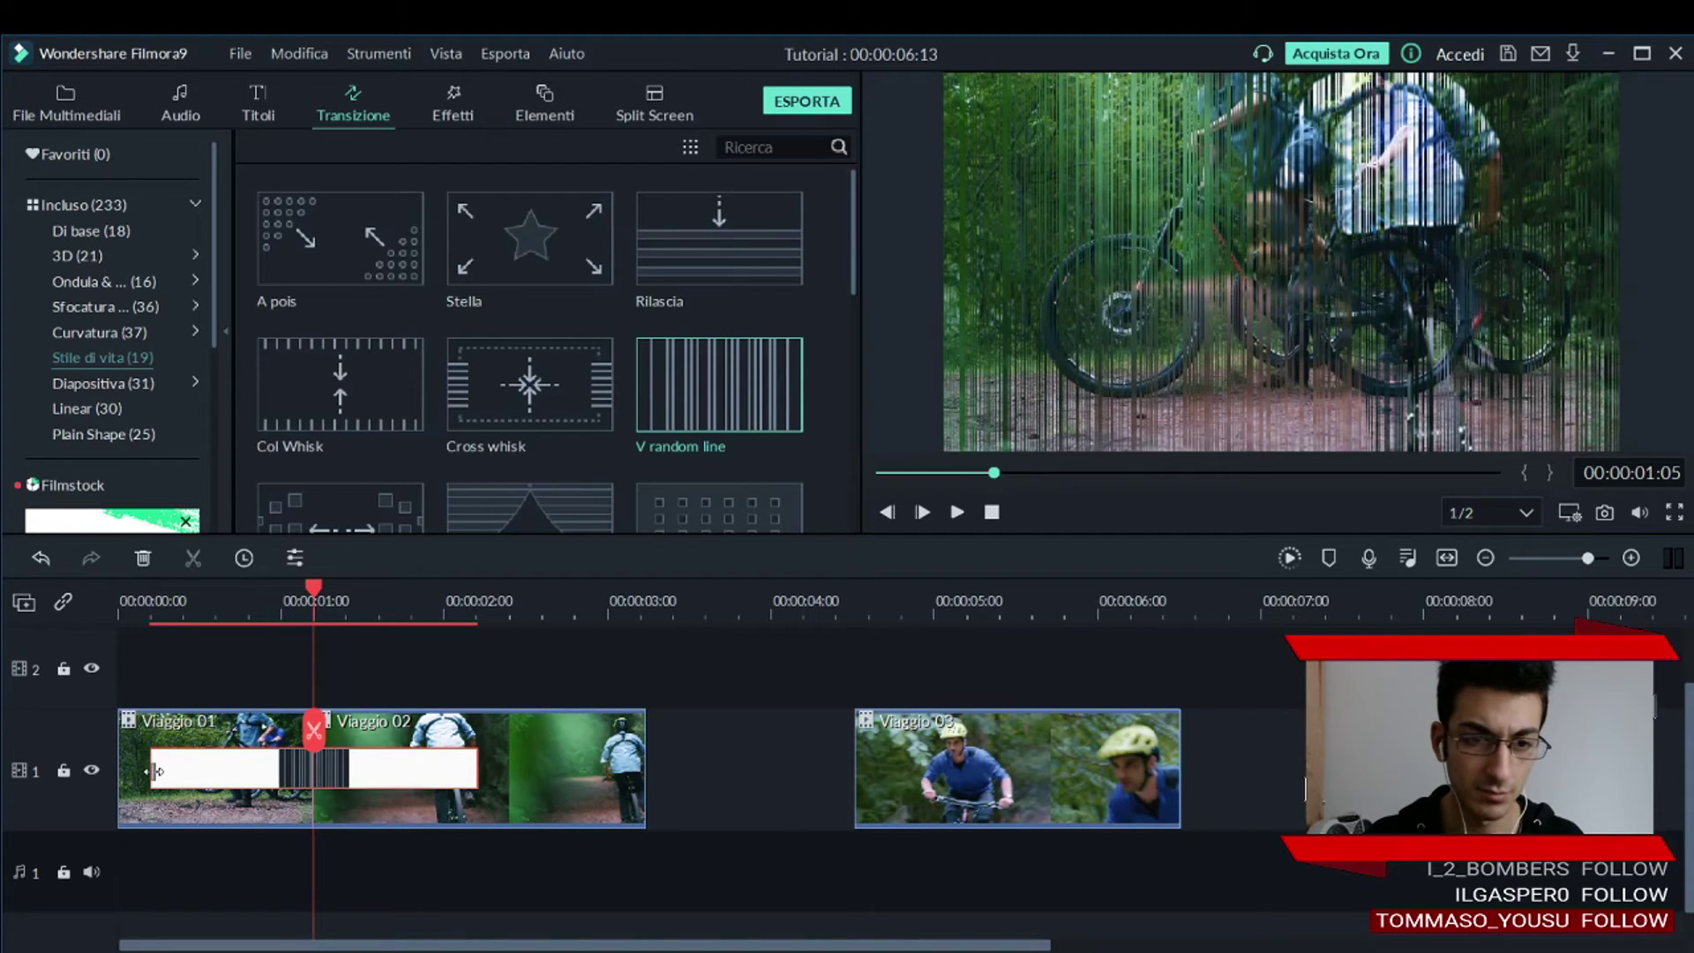
{"action": "left_click_drag", "start_coordinate": [183, 782], "coordinate": [254, 782]}
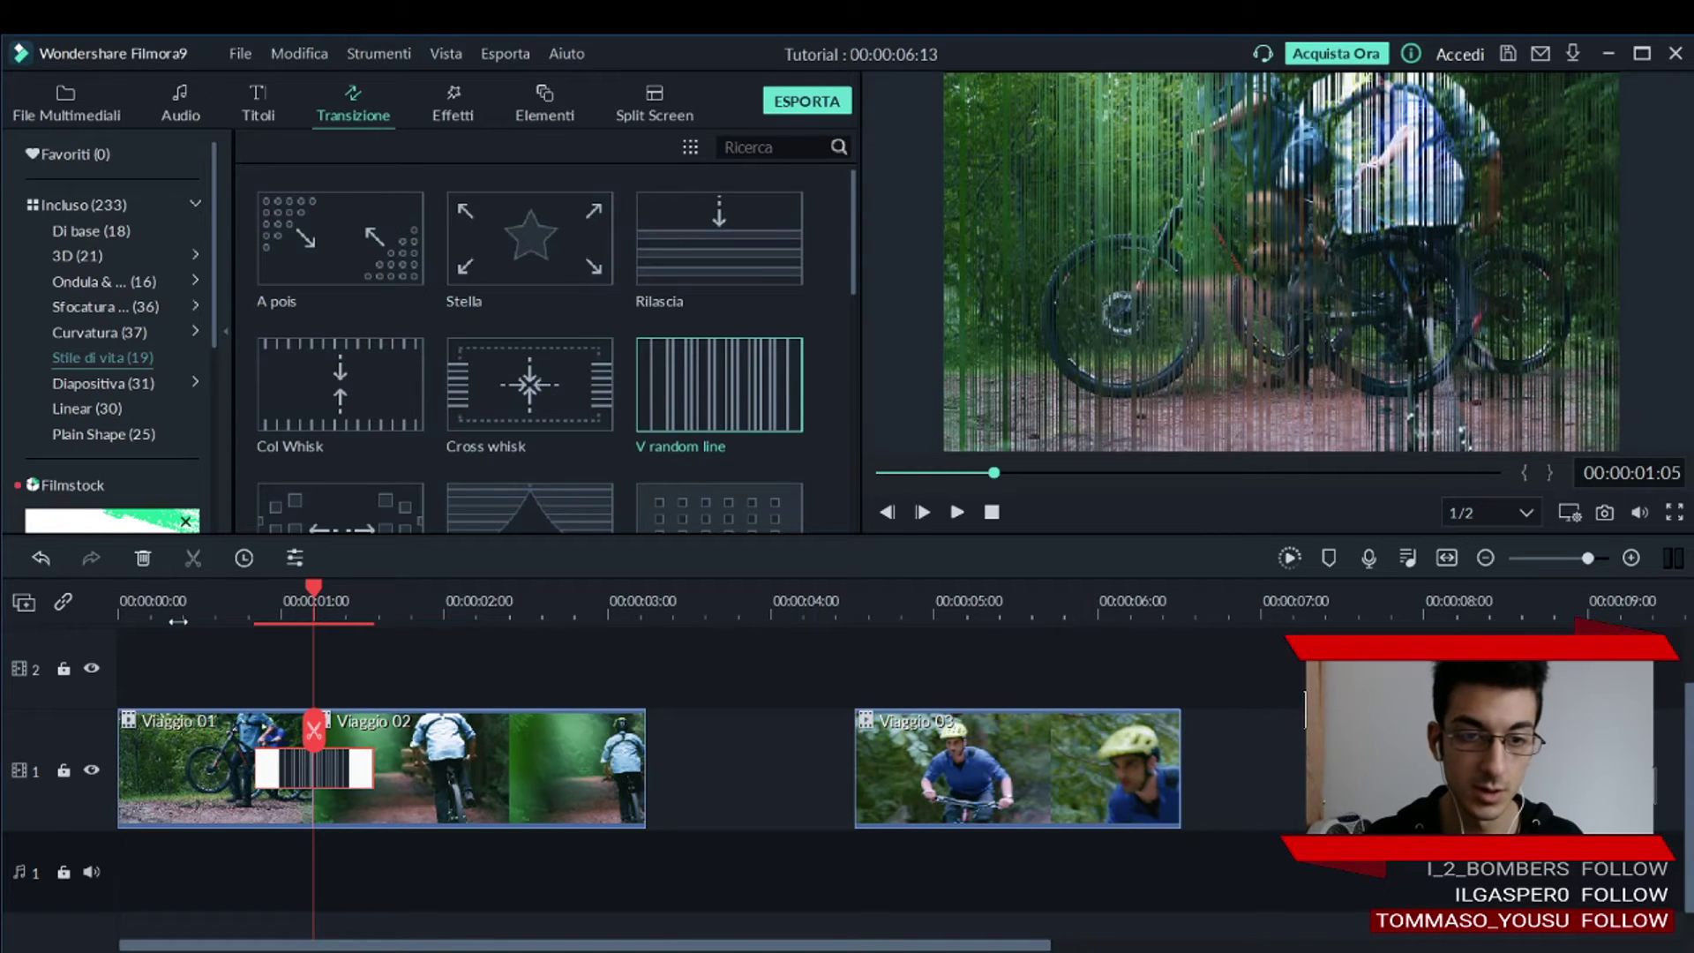
Preview the V random line transition from the start of the timeline and delete it.
{"action": "key", "text": "Home"}
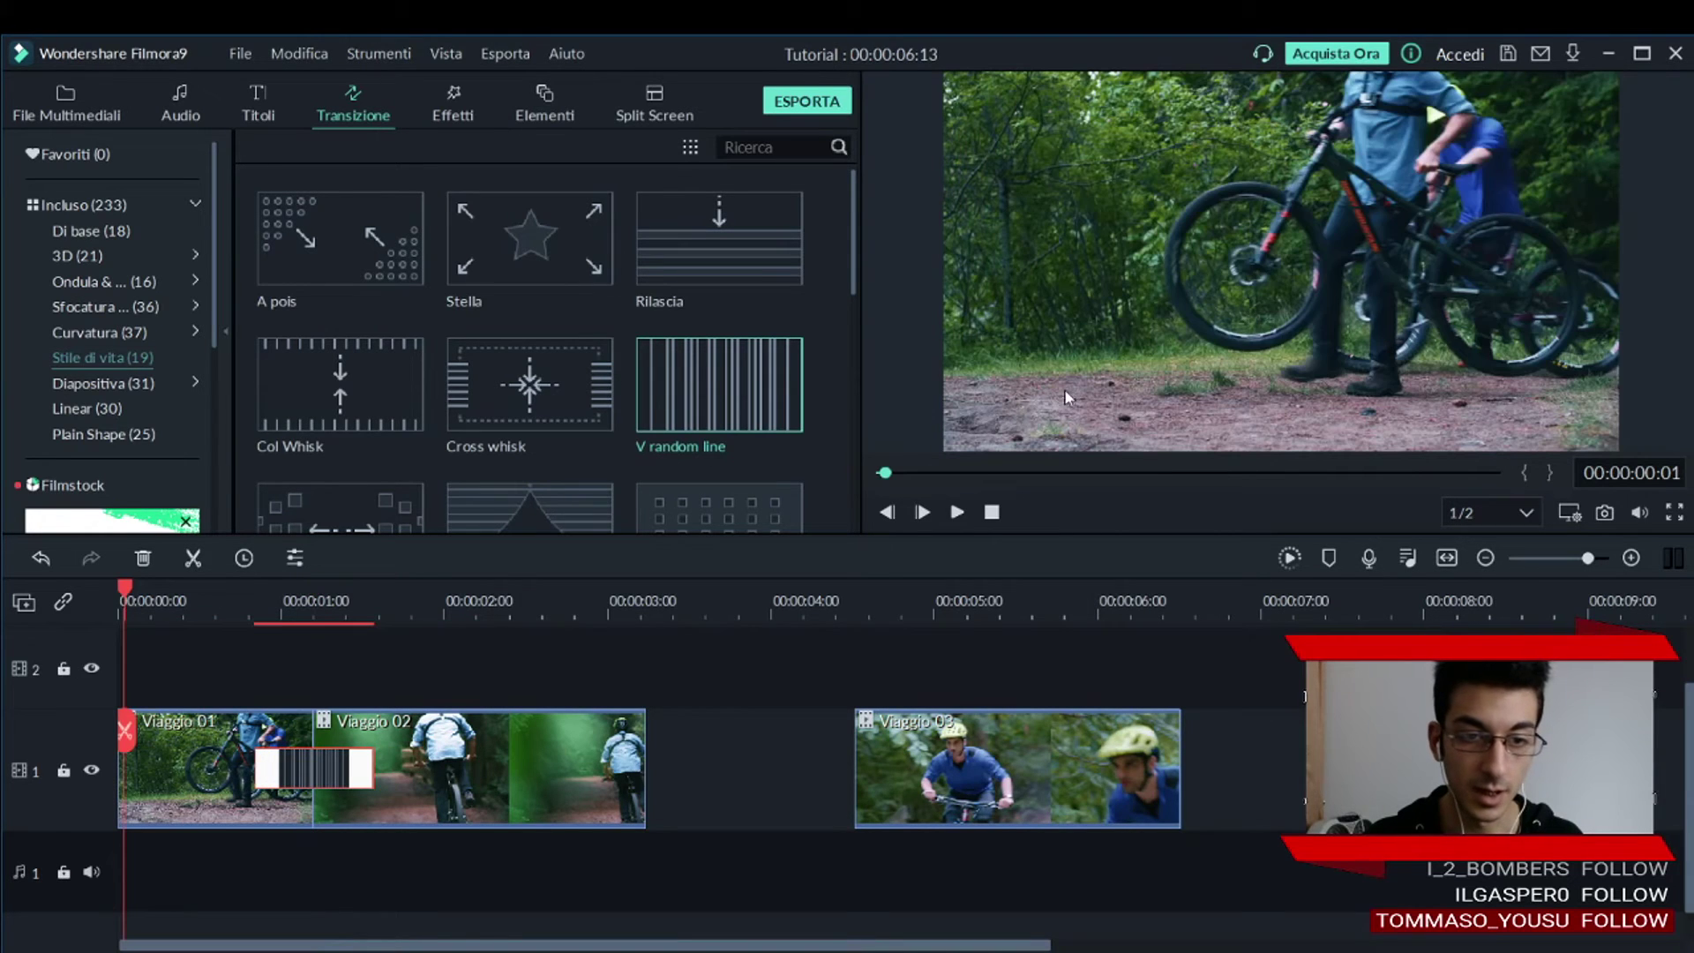
{"action": "left_click", "coordinate": [956, 512]}
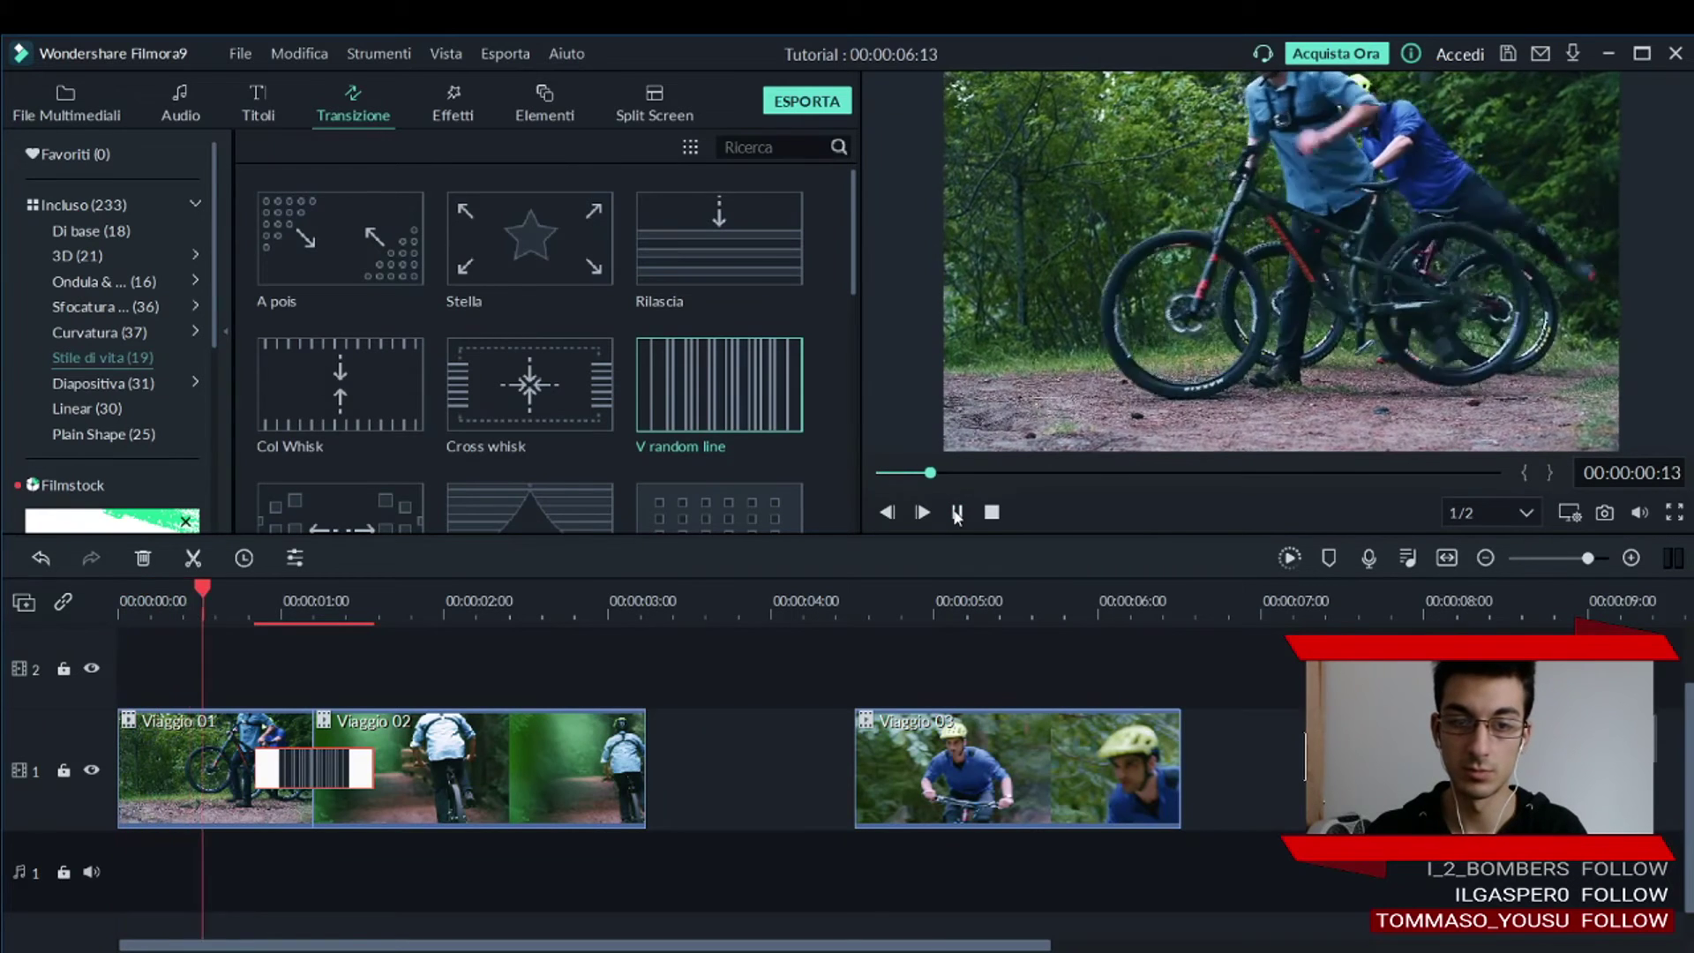
{"action": "left_click", "coordinate": [956, 512]}
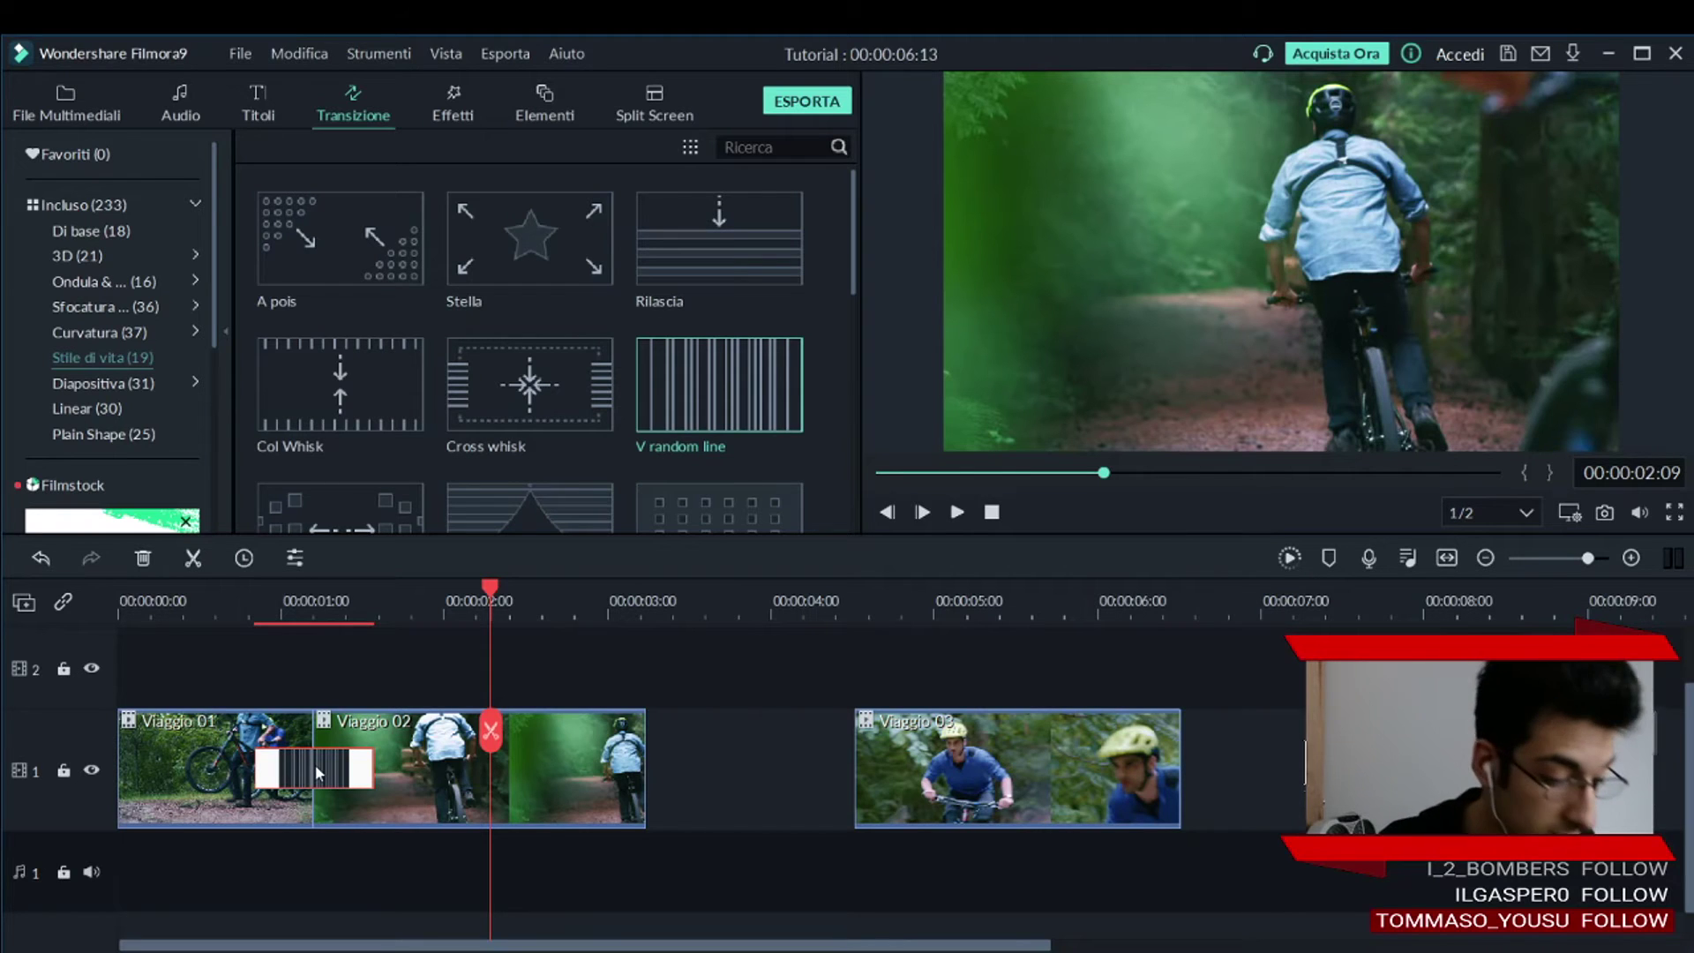
{"action": "key", "text": "Delete"}
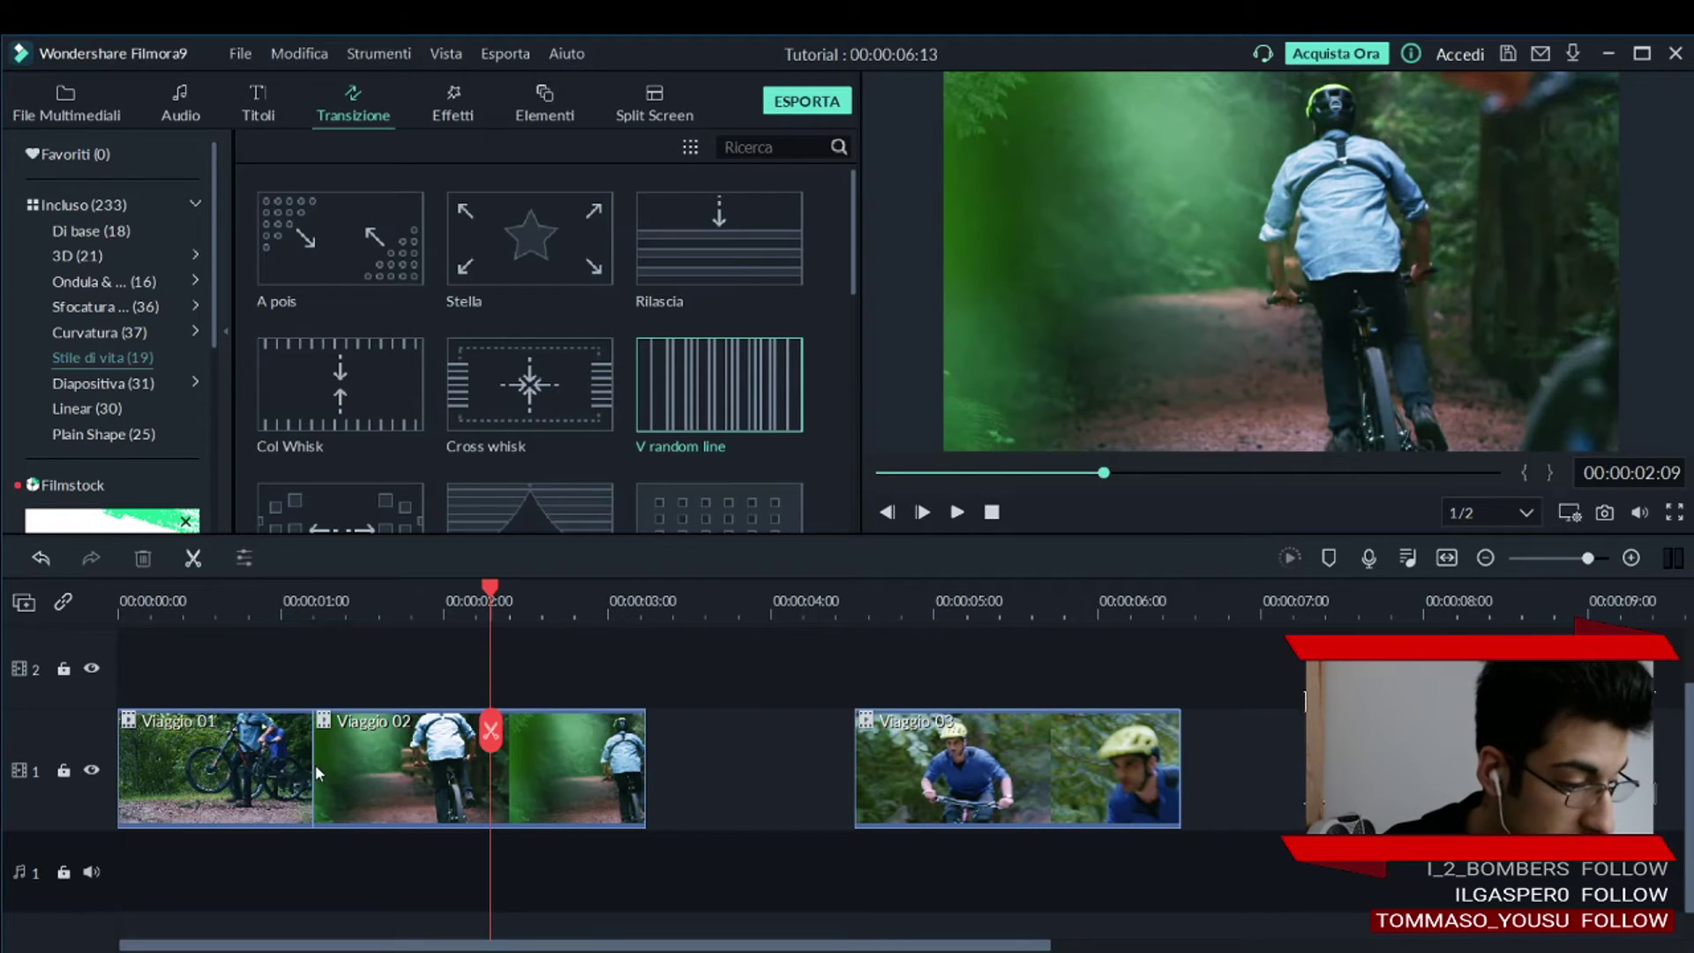
Try positioning the Stella transition over Viaggio 01 and Viaggio 02 on video track 1.
{"action": "left_click", "coordinate": [320, 600]}
{"action": "left_click_drag", "start_coordinate": [559, 230], "coordinate": [123, 773]}
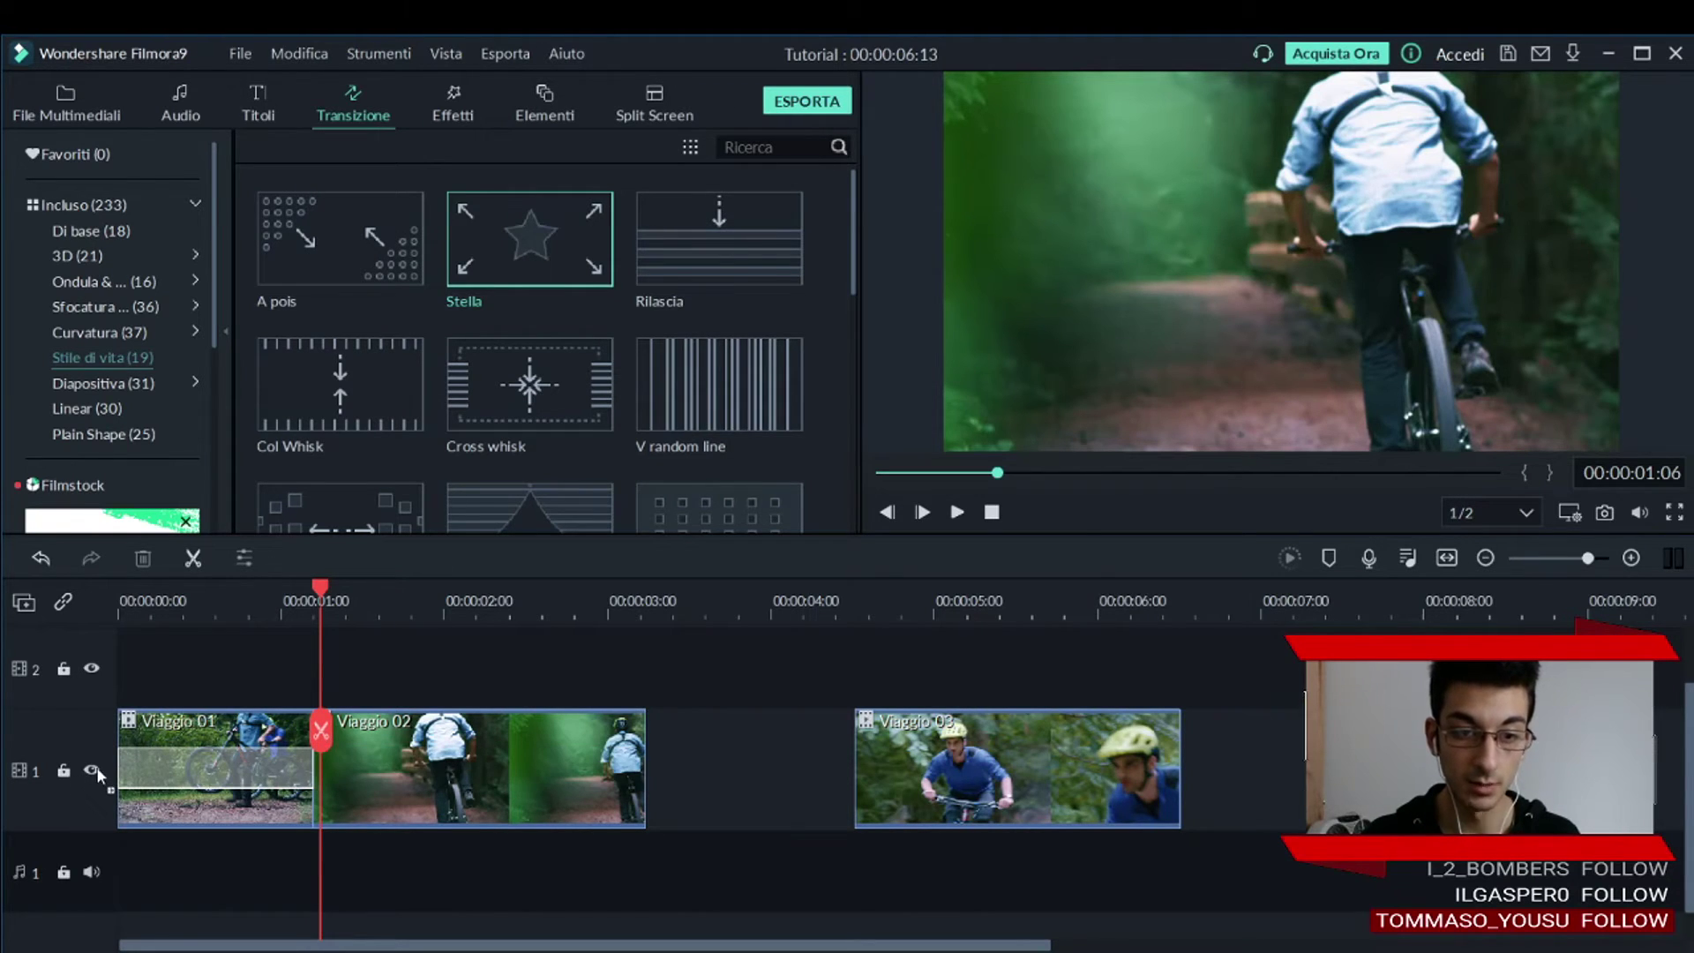
{"action": "left_click_drag", "start_coordinate": [103, 765], "coordinate": [422, 775]}
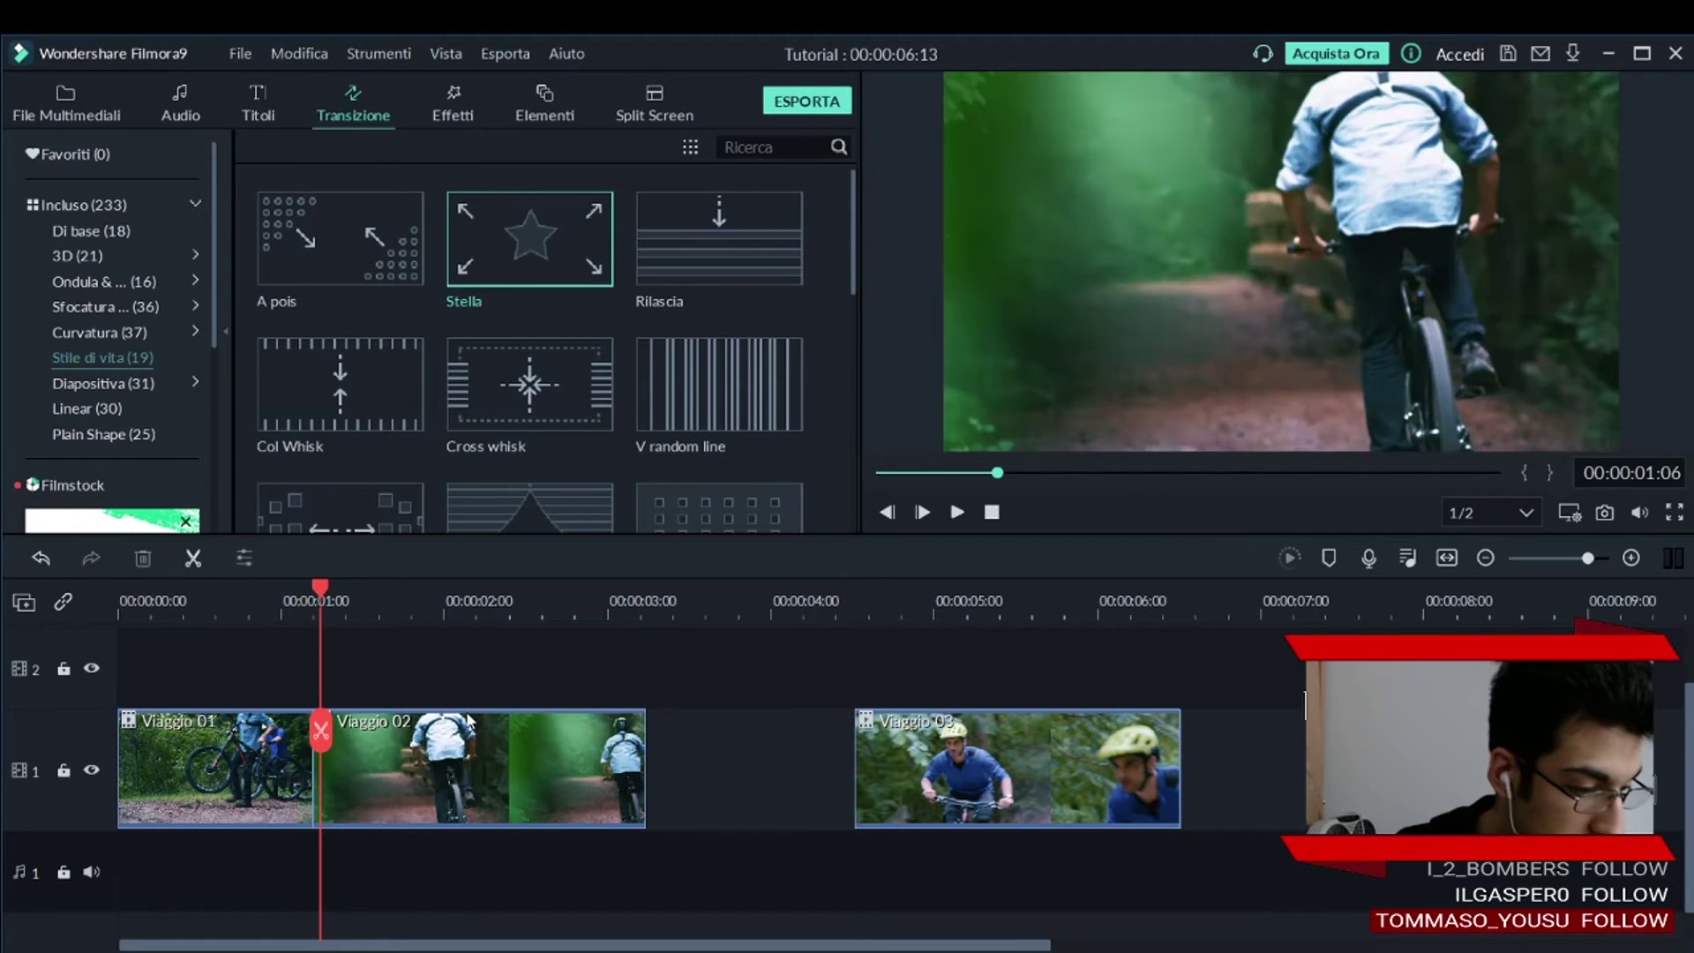
Look through the Linear transitions and select Linear 11 for preview.
{"action": "mouse_move", "coordinate": [369, 300]}
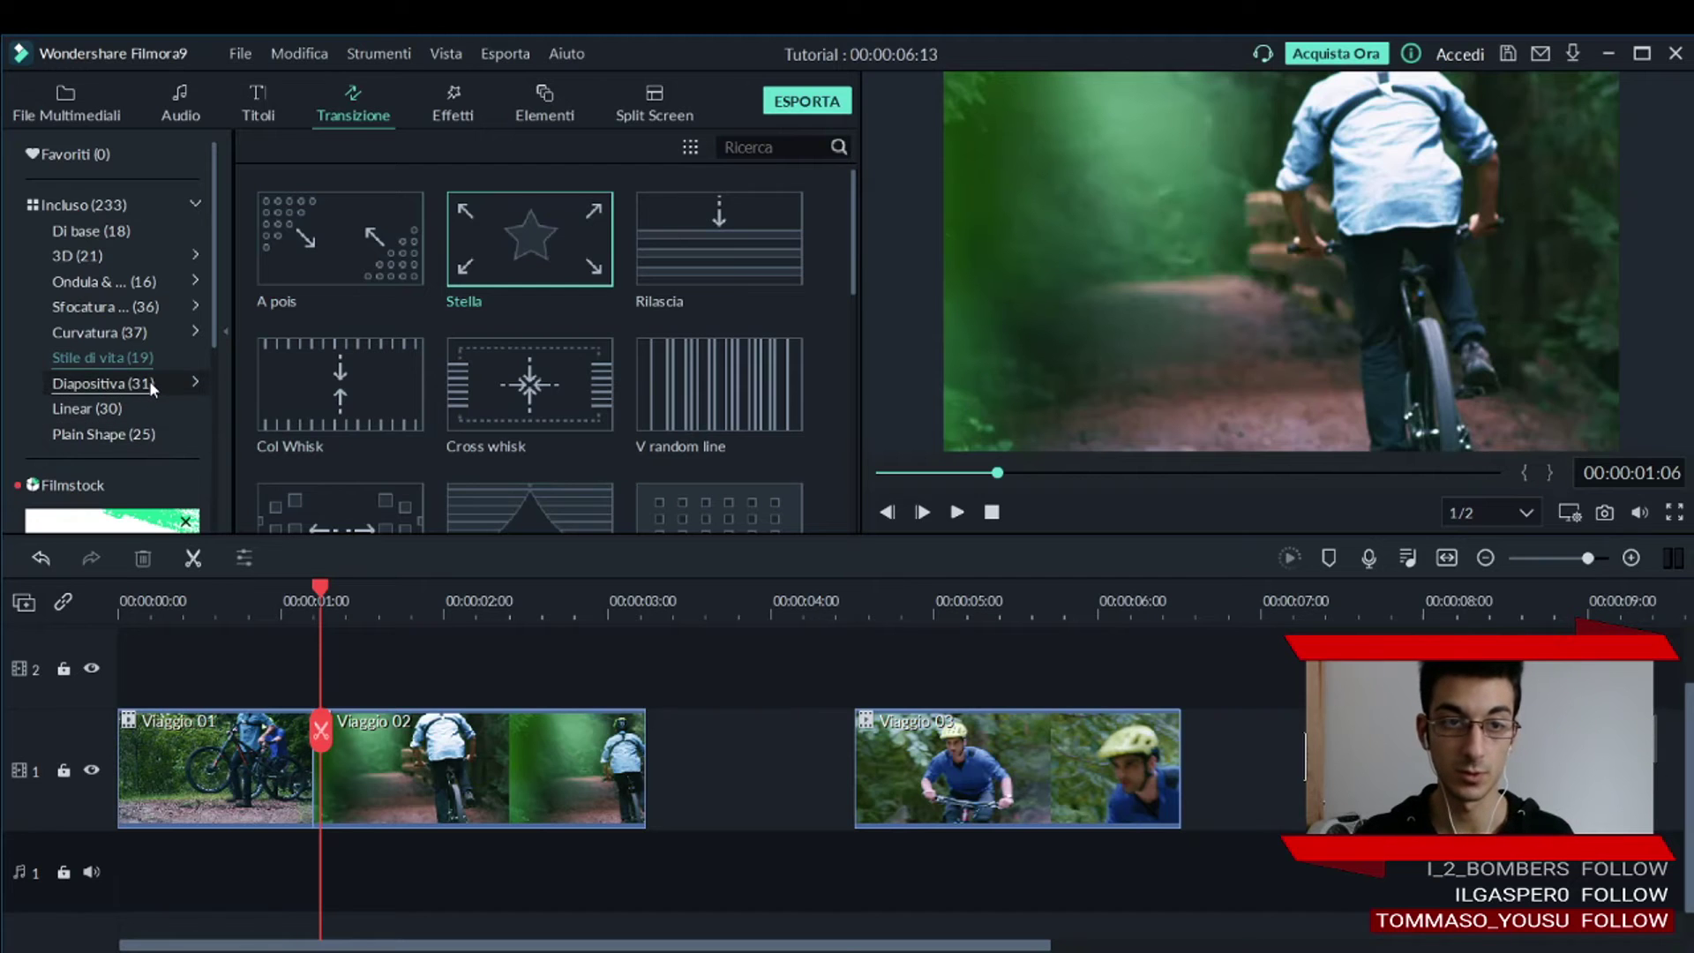
{"action": "left_click", "coordinate": [103, 409]}
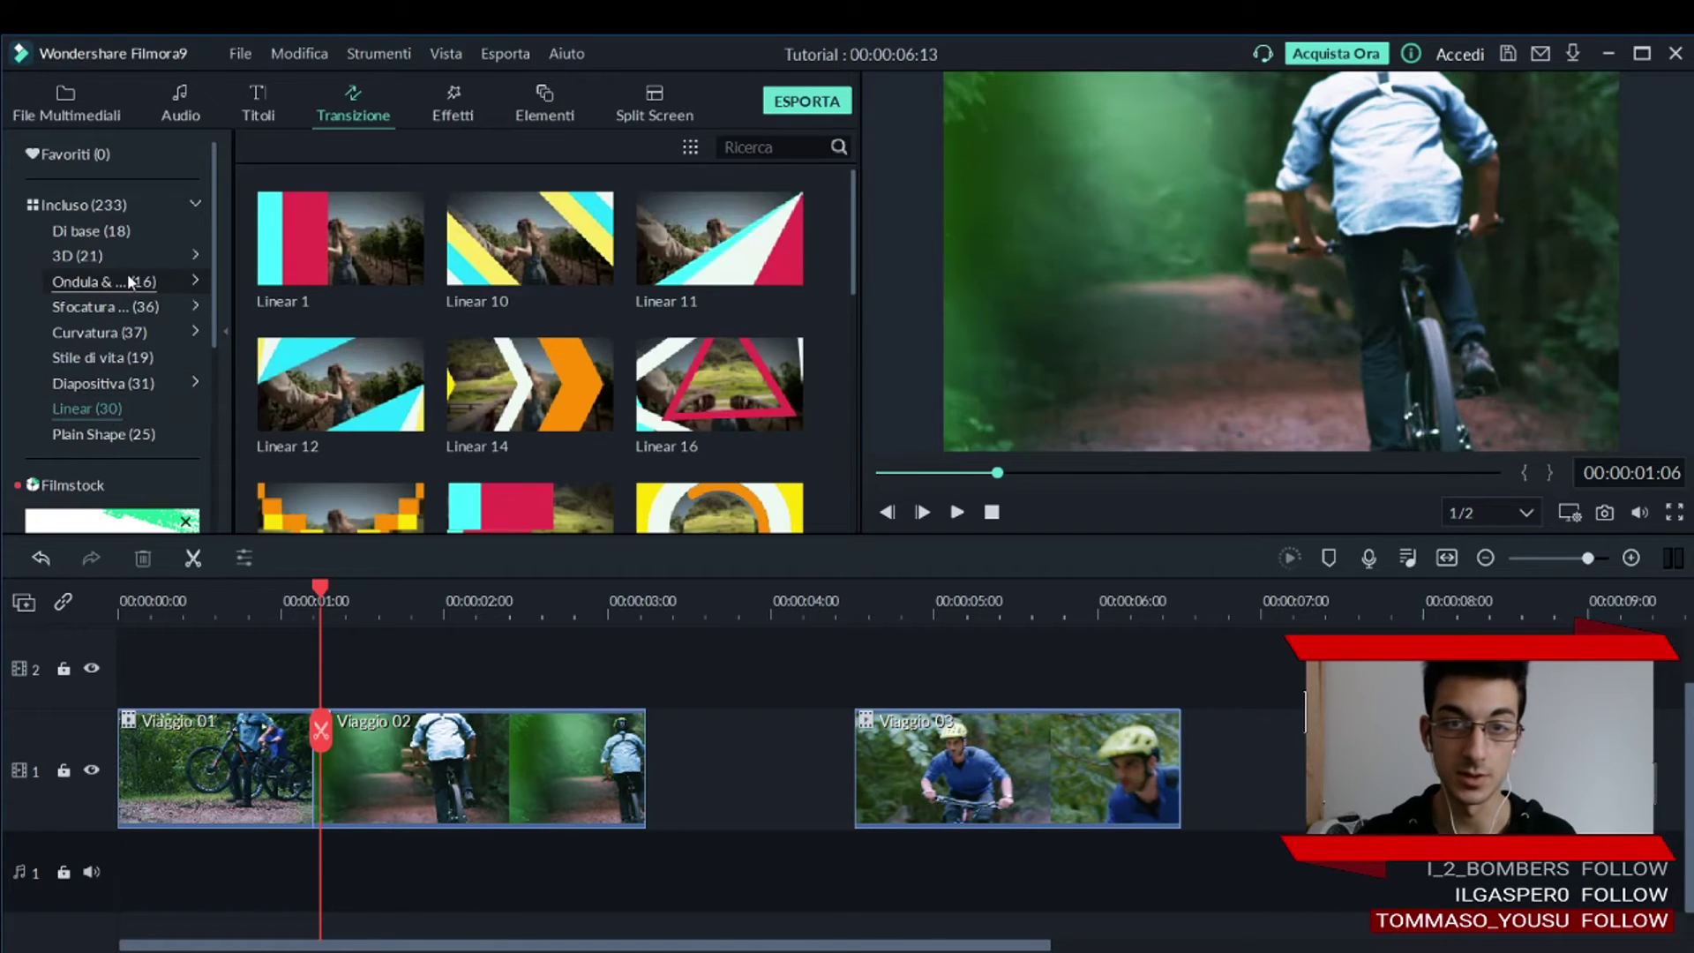
{"action": "scroll", "coordinate": [585, 326], "scroll_direction": "down", "scroll_amount": 5}
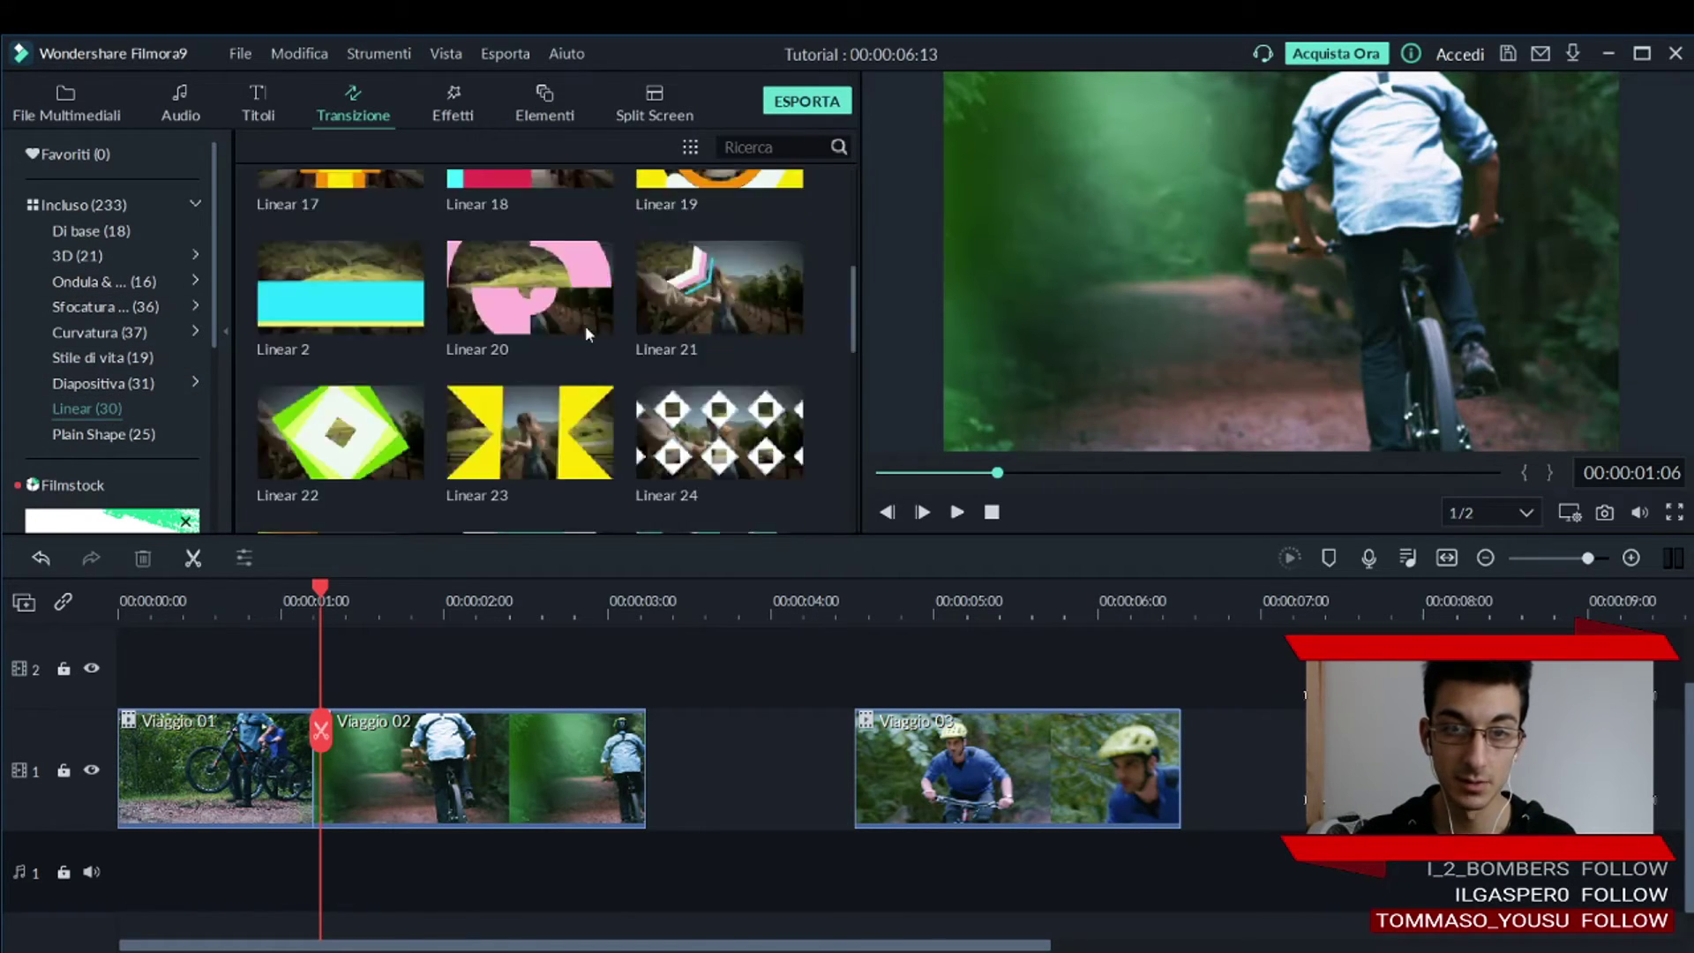
{"action": "scroll", "coordinate": [585, 326], "scroll_direction": "up", "scroll_amount": 5}
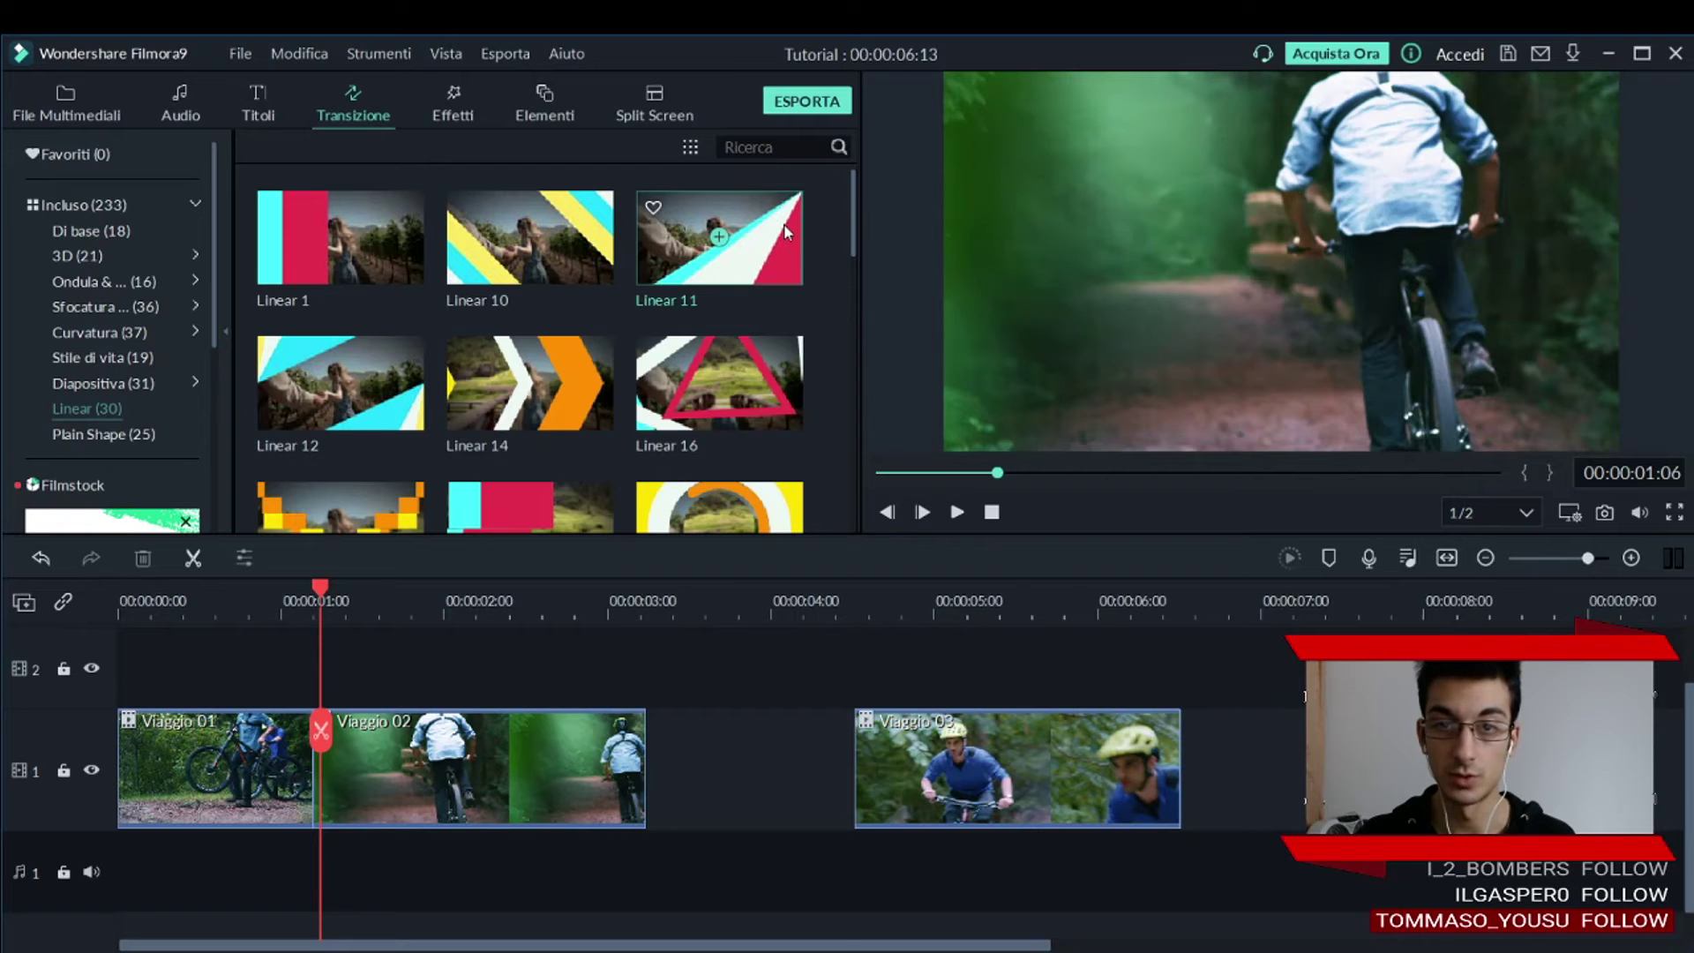
{"action": "left_click_drag", "start_coordinate": [784, 224], "coordinate": [959, 447]}
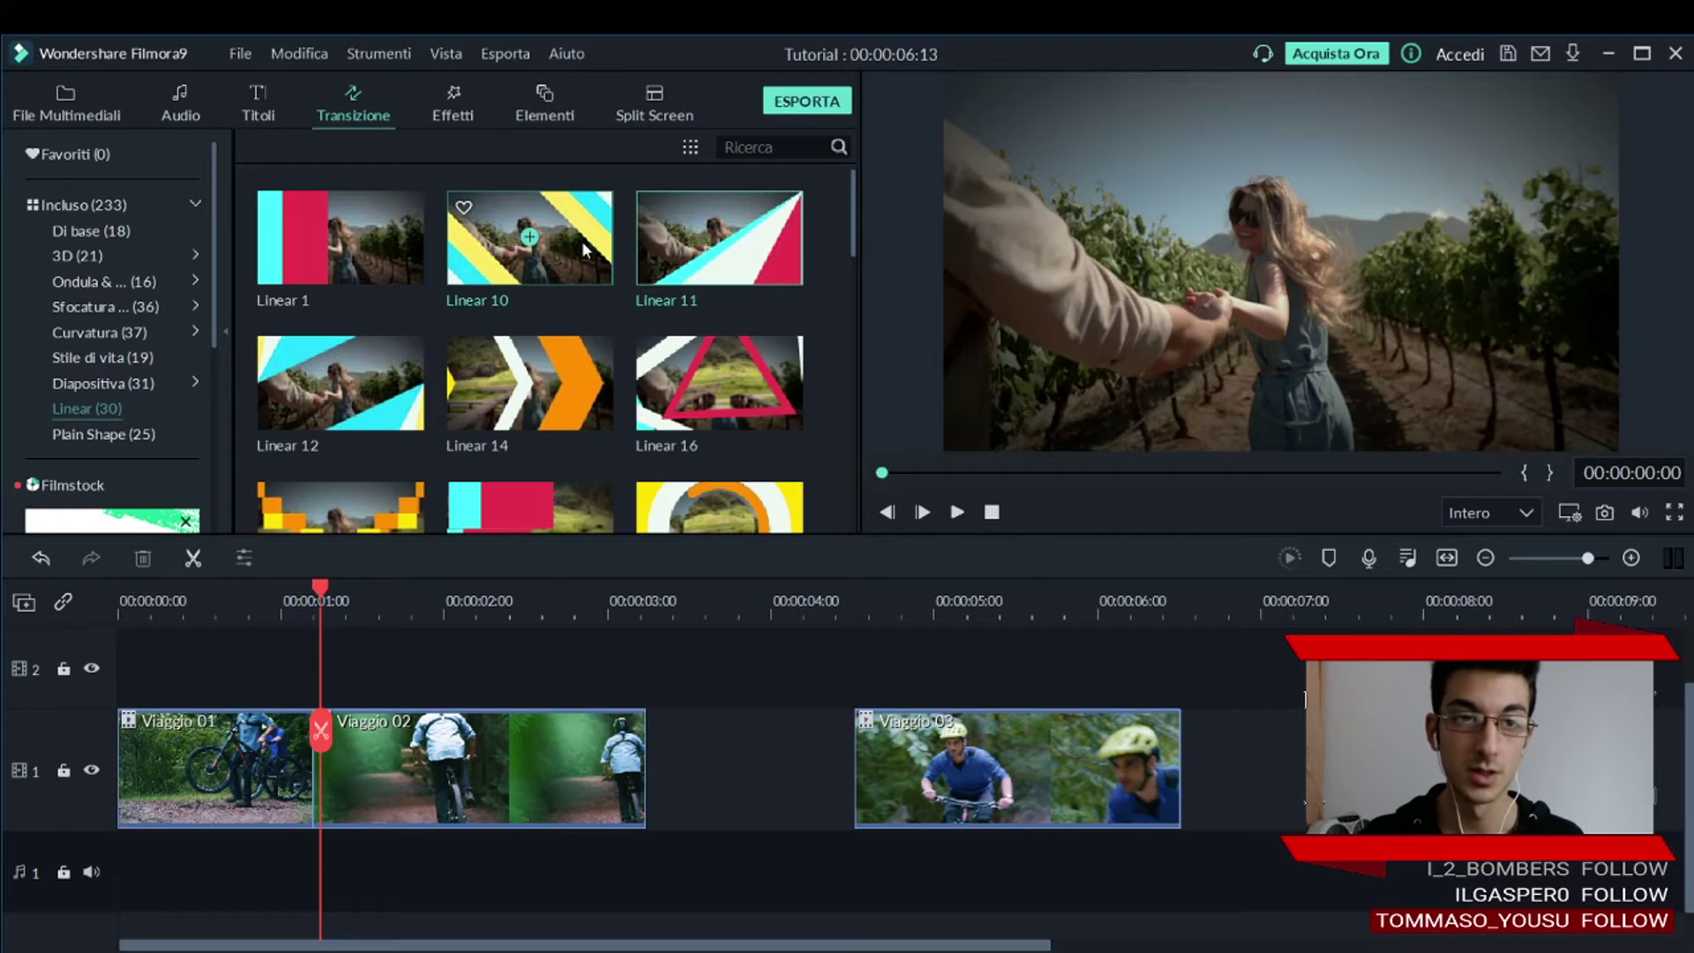
{"action": "scroll", "coordinate": [616, 274], "scroll_direction": "down", "scroll_amount": 10}
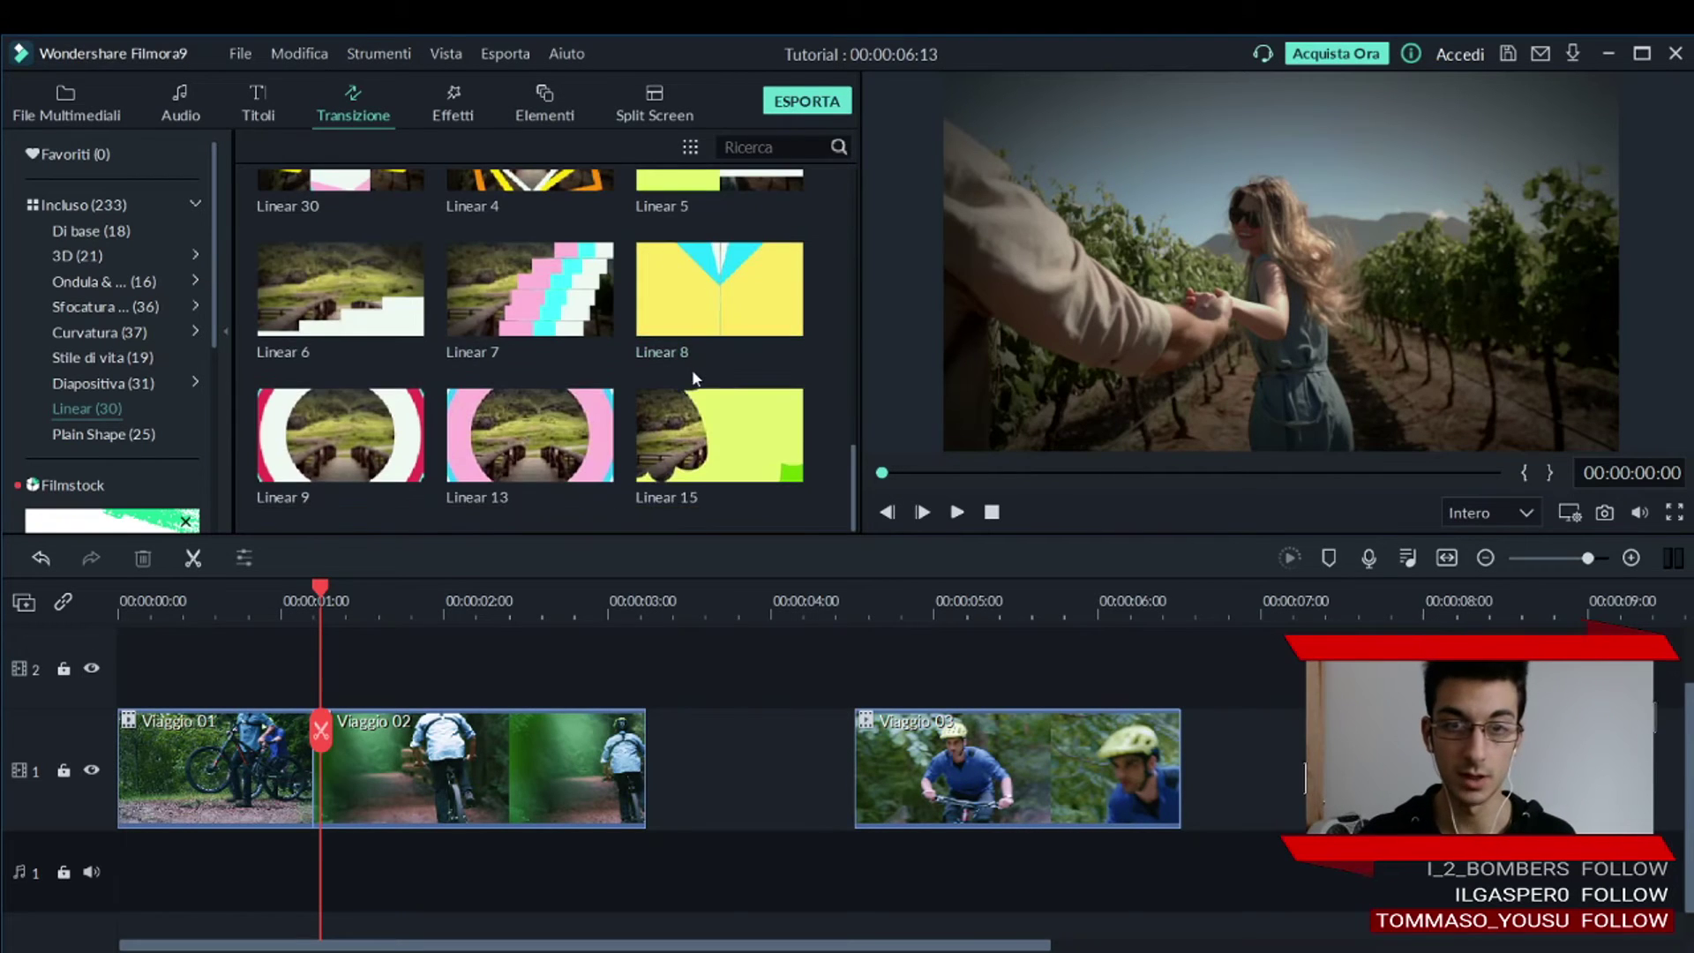
{"action": "scroll", "coordinate": [693, 378], "scroll_direction": "up", "scroll_amount": 10}
Look through the Curvatura, Morfologia, Stile di vita, Diapositiva and Rotazioni transition categories.
{"action": "left_click", "coordinate": [99, 332]}
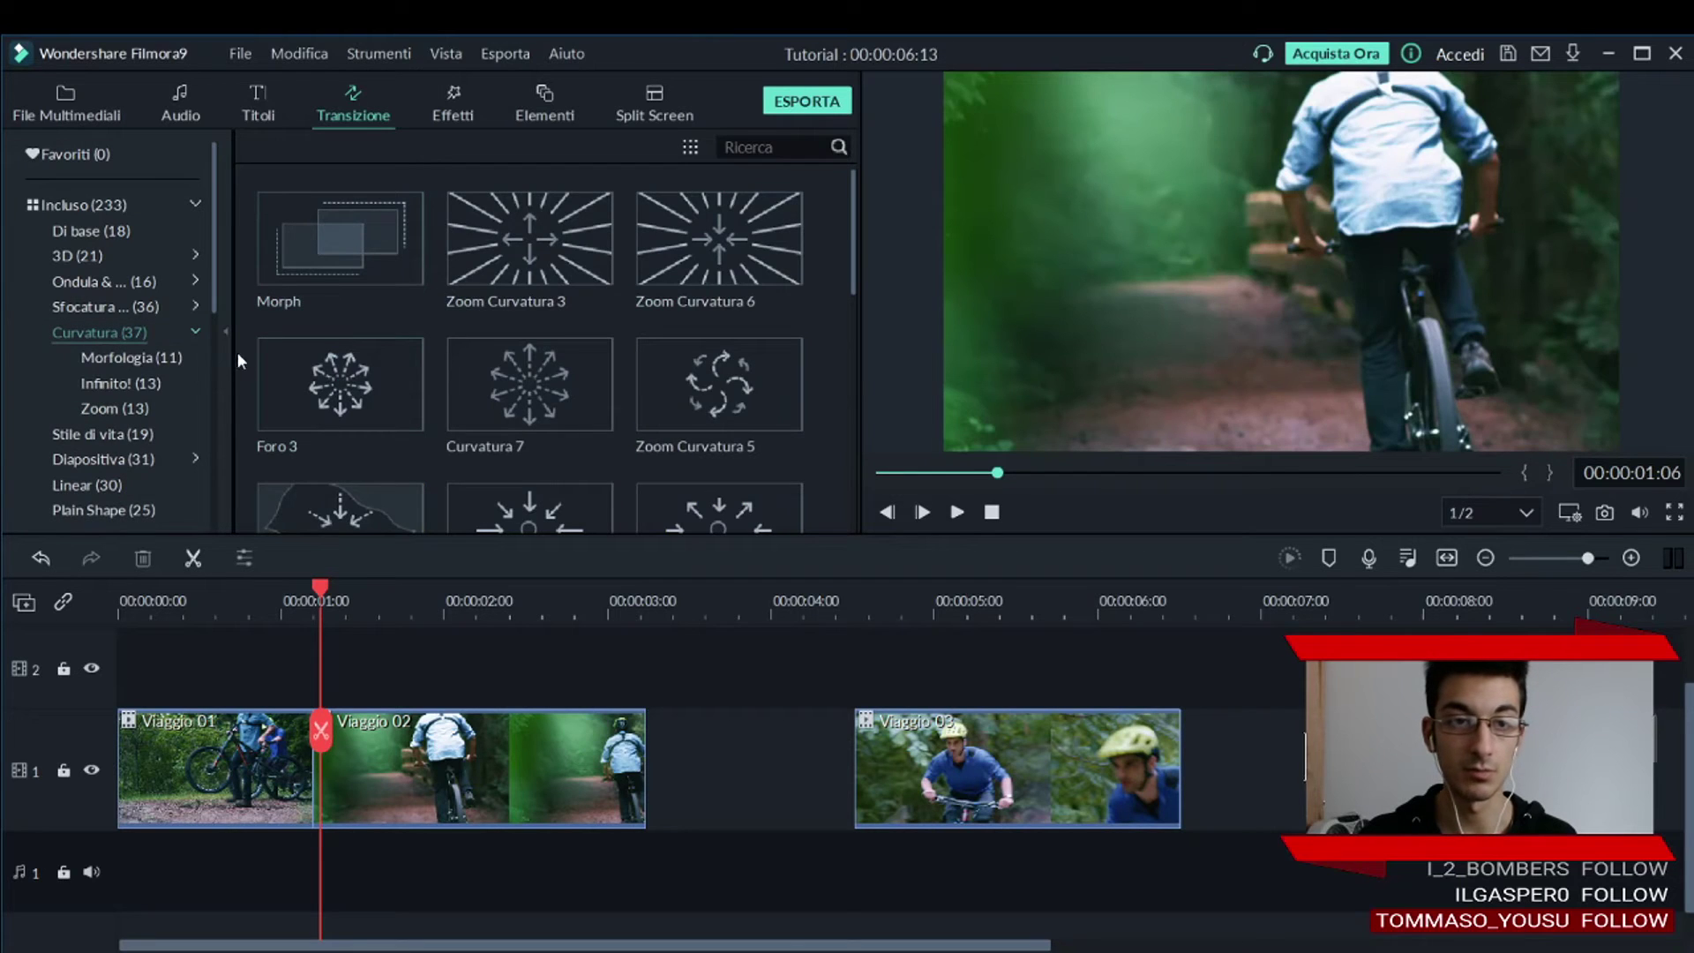
{"action": "left_click", "coordinate": [151, 353]}
{"action": "scroll", "coordinate": [107, 263], "scroll_direction": "down", "scroll_amount": 3}
{"action": "scroll", "coordinate": [101, 289], "scroll_direction": "up", "scroll_amount": 3}
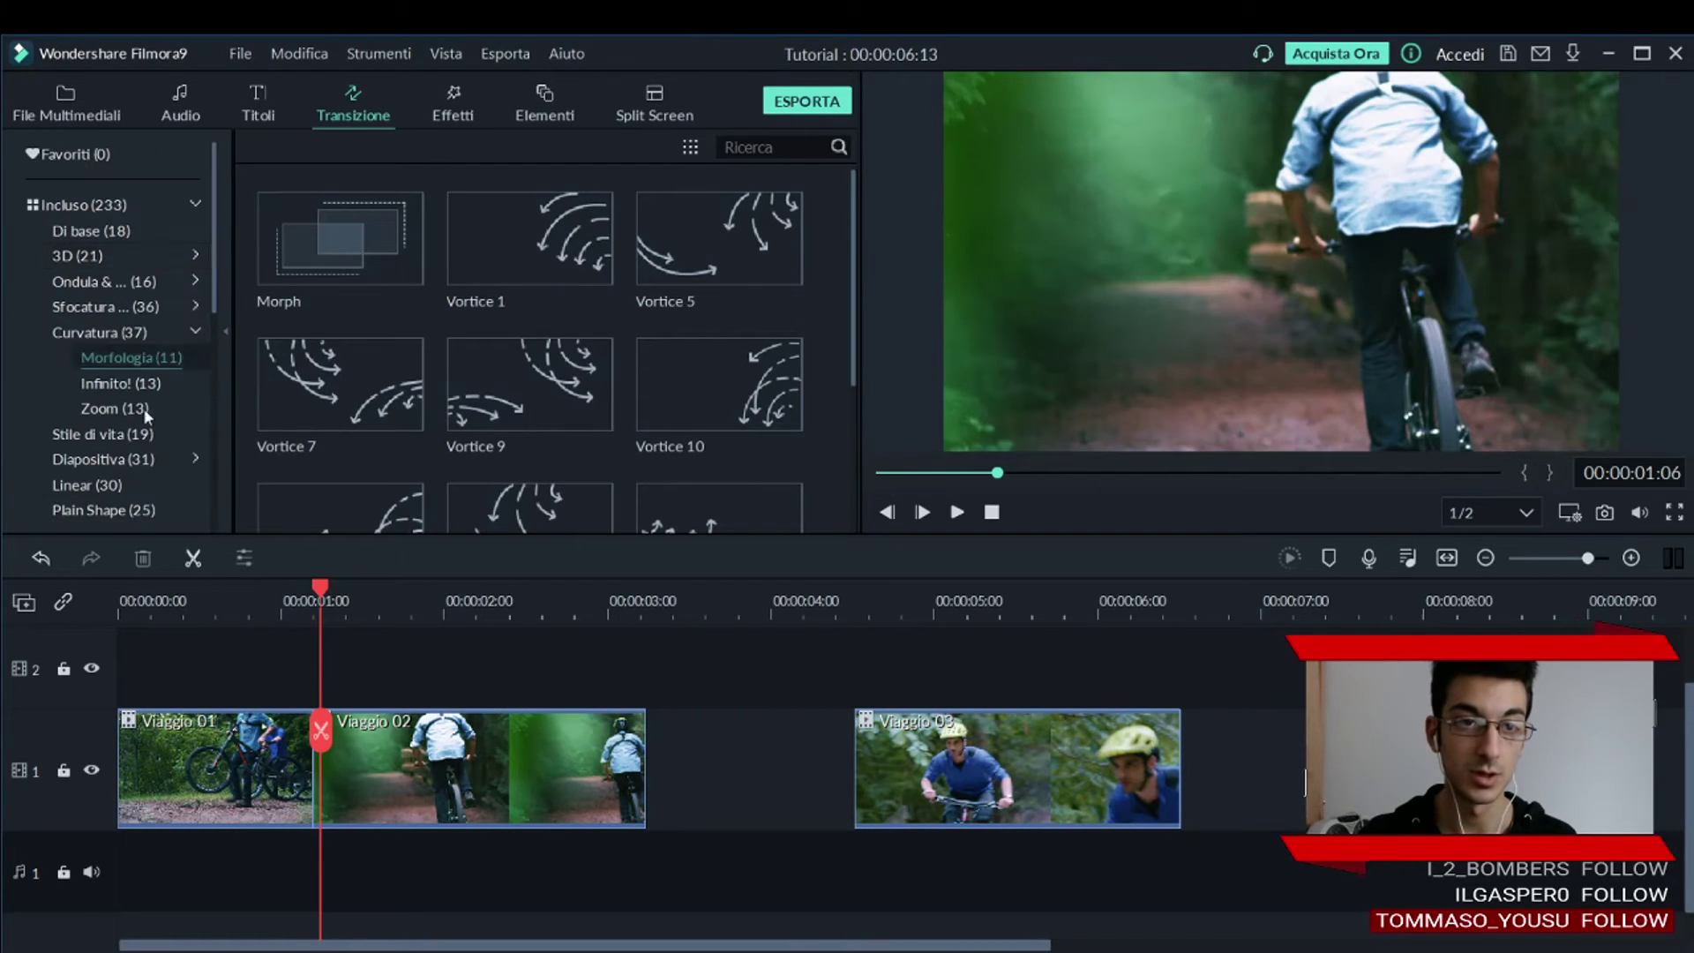
{"action": "left_click", "coordinate": [122, 439]}
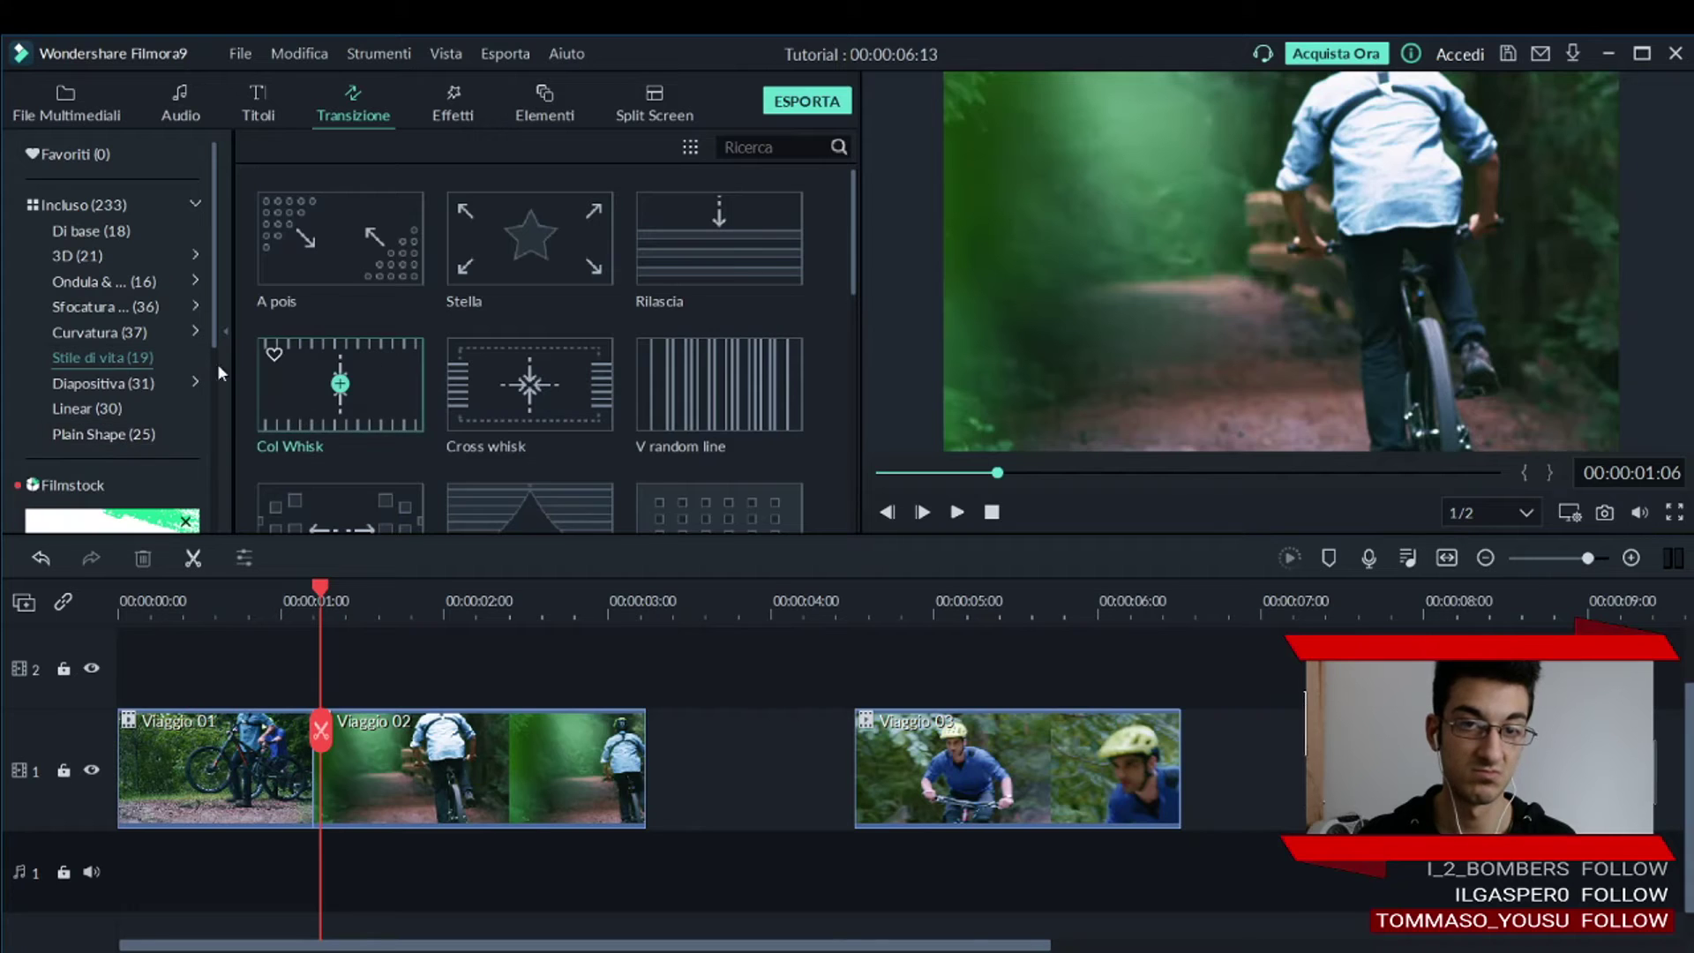
{"action": "left_click", "coordinate": [108, 383]}
{"action": "left_click", "coordinate": [109, 404]}
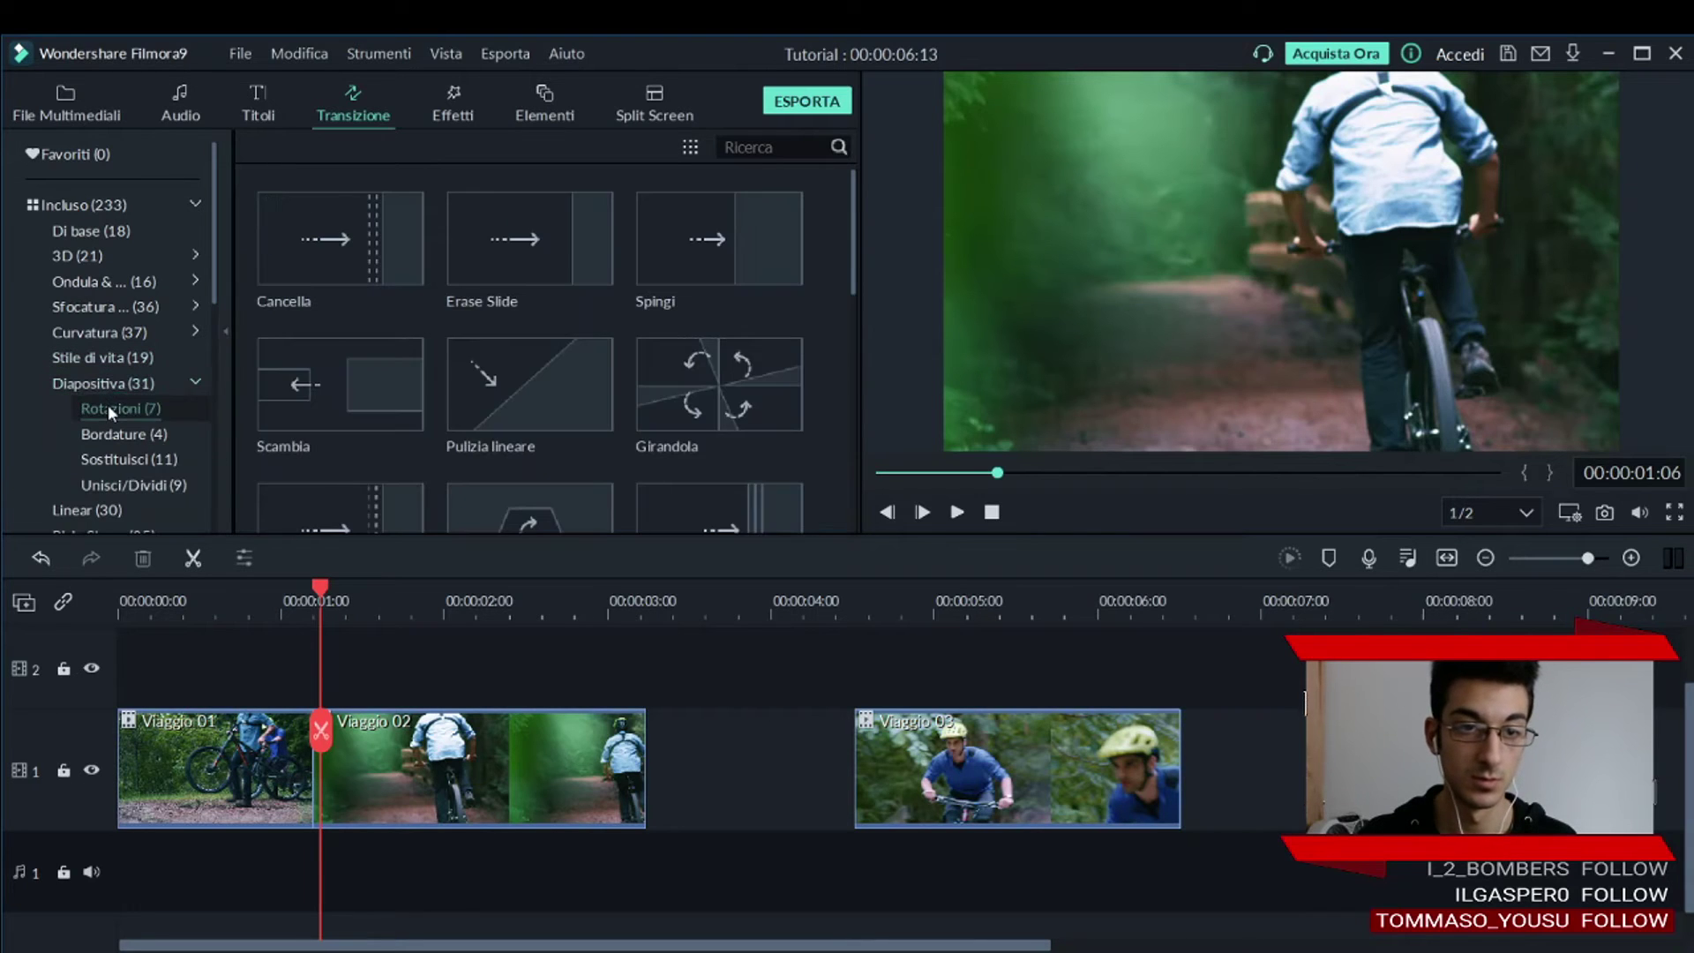
Select Linear 10 for preview, check the favourite transitions and the Plain Shape category, and return to the Linear category.
{"action": "left_click", "coordinate": [113, 510]}
{"action": "mouse_move", "coordinate": [543, 278]}
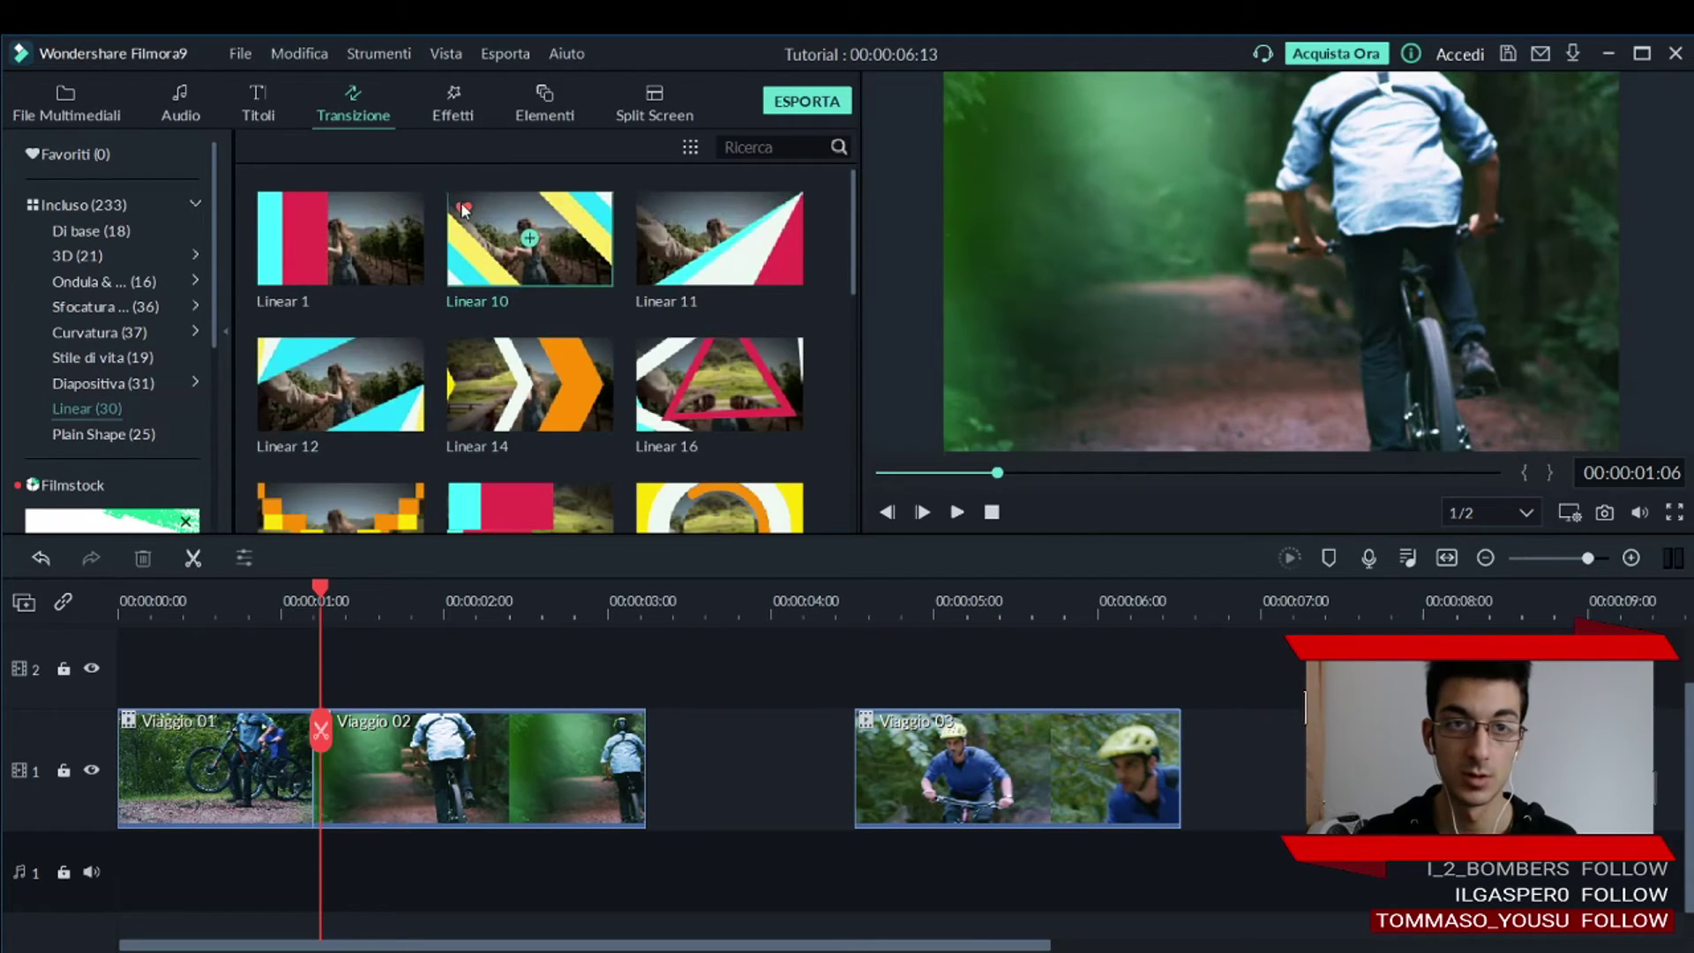
{"action": "left_click", "coordinate": [560, 251]}
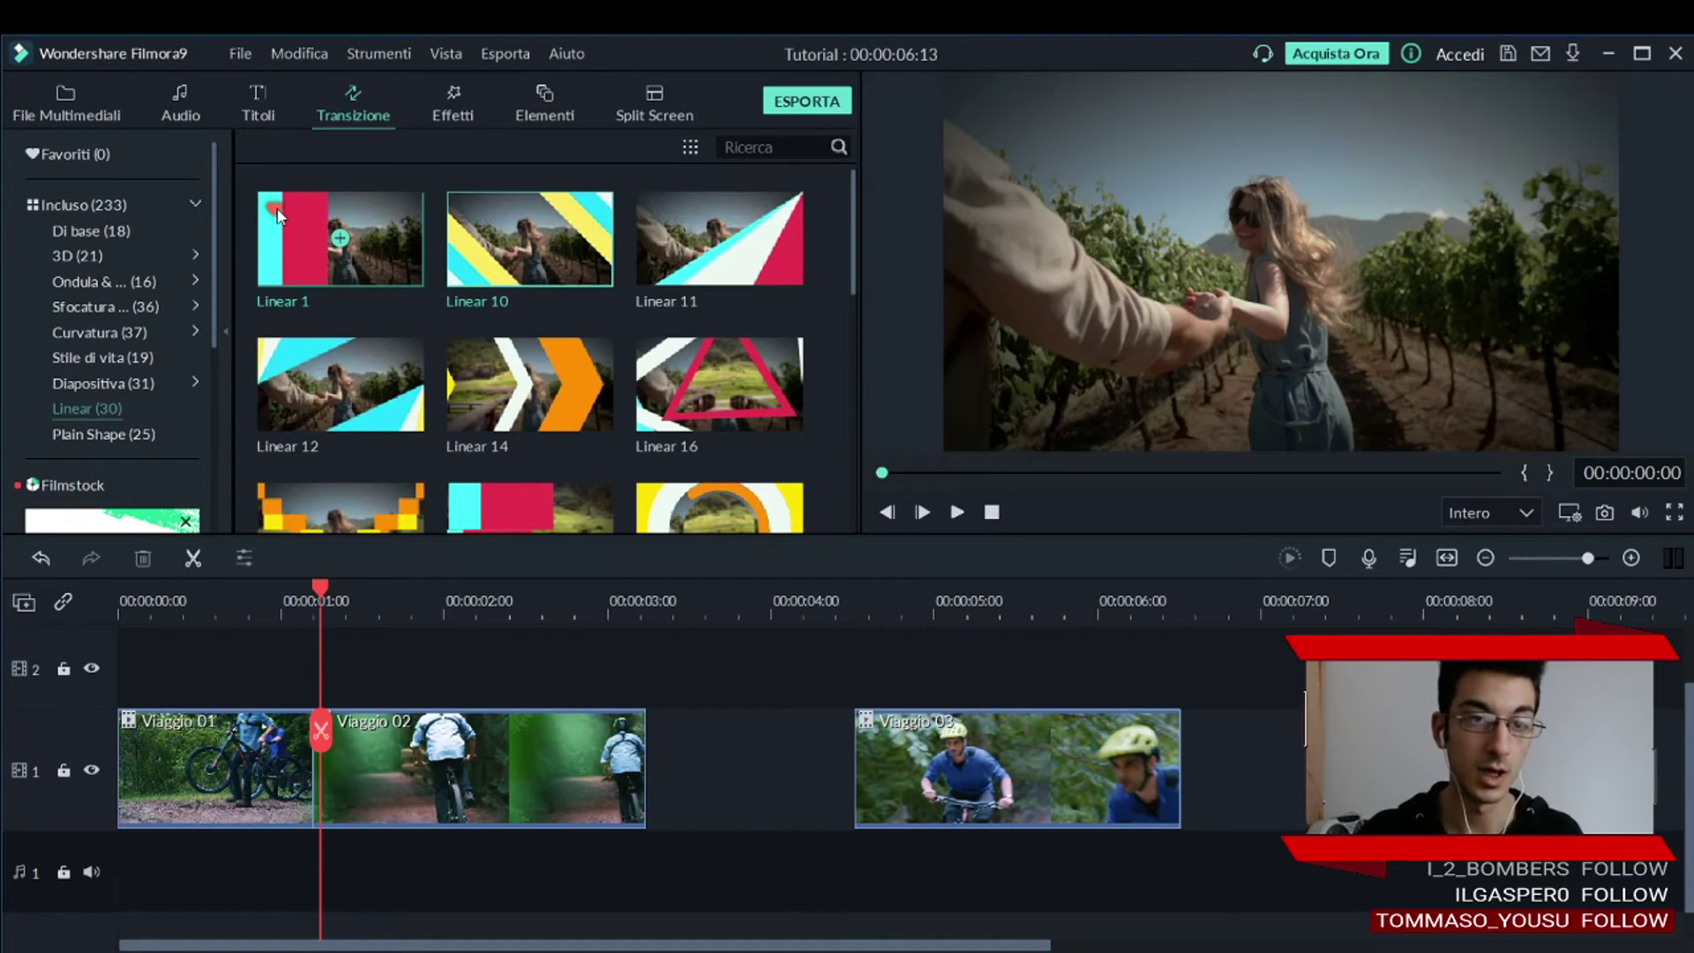
{"action": "scroll", "coordinate": [106, 340], "scroll_direction": "down", "scroll_amount": 3}
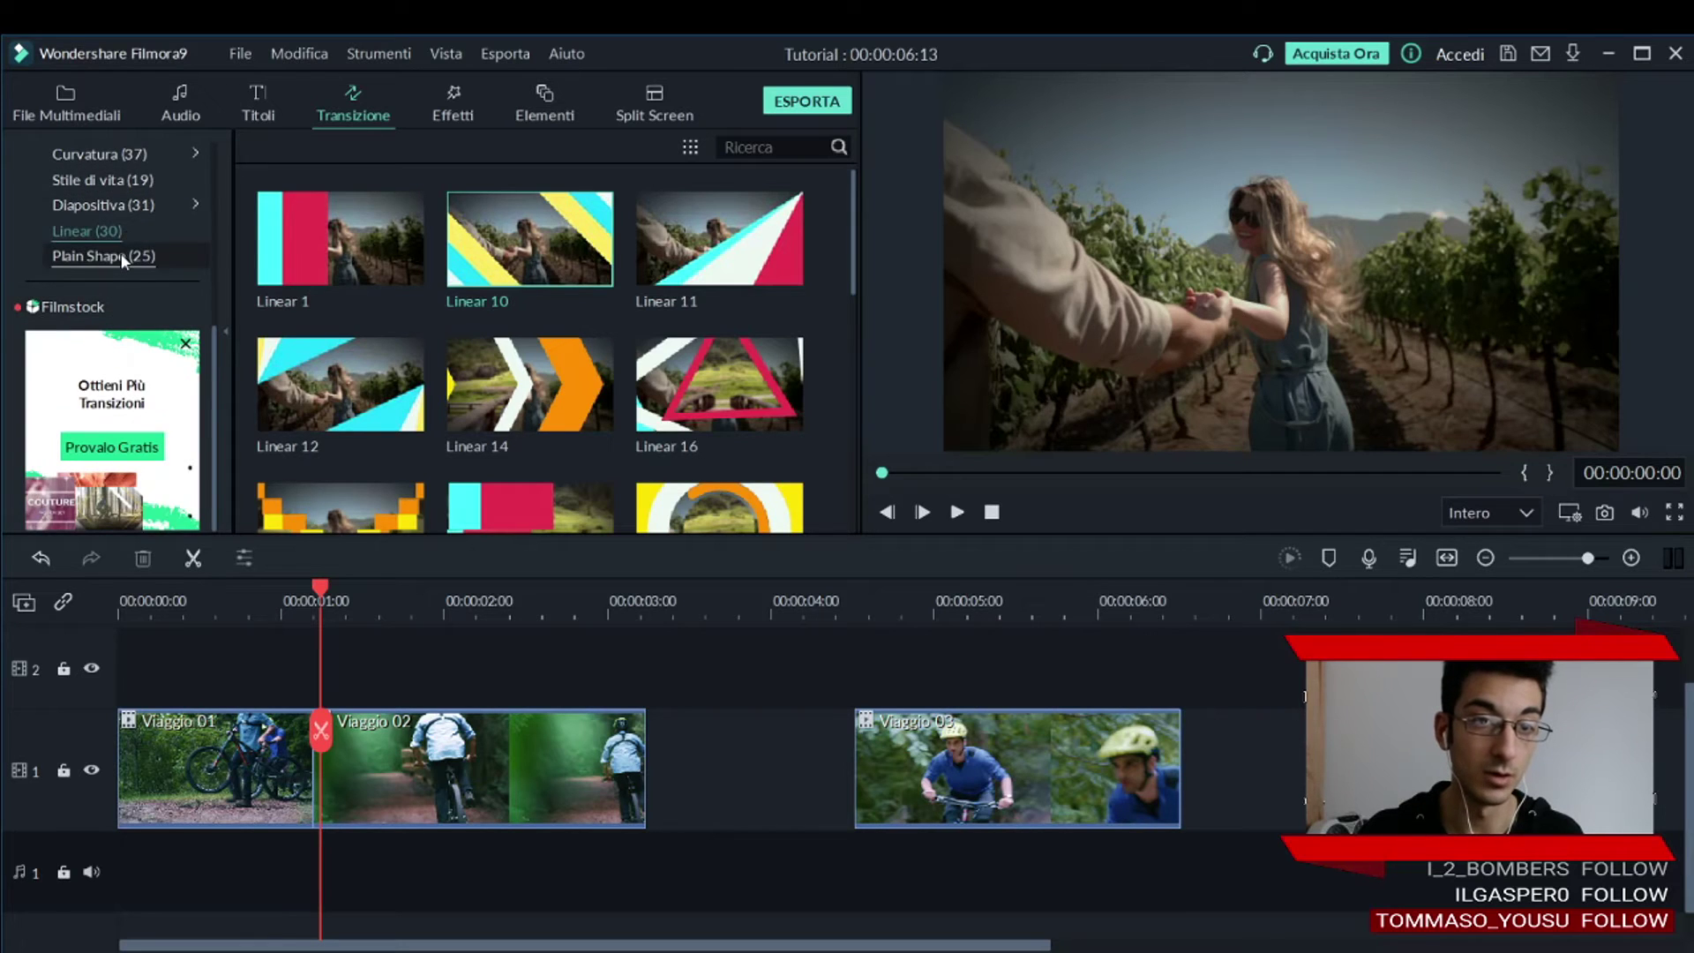
{"action": "scroll", "coordinate": [123, 258], "scroll_direction": "up", "scroll_amount": 3}
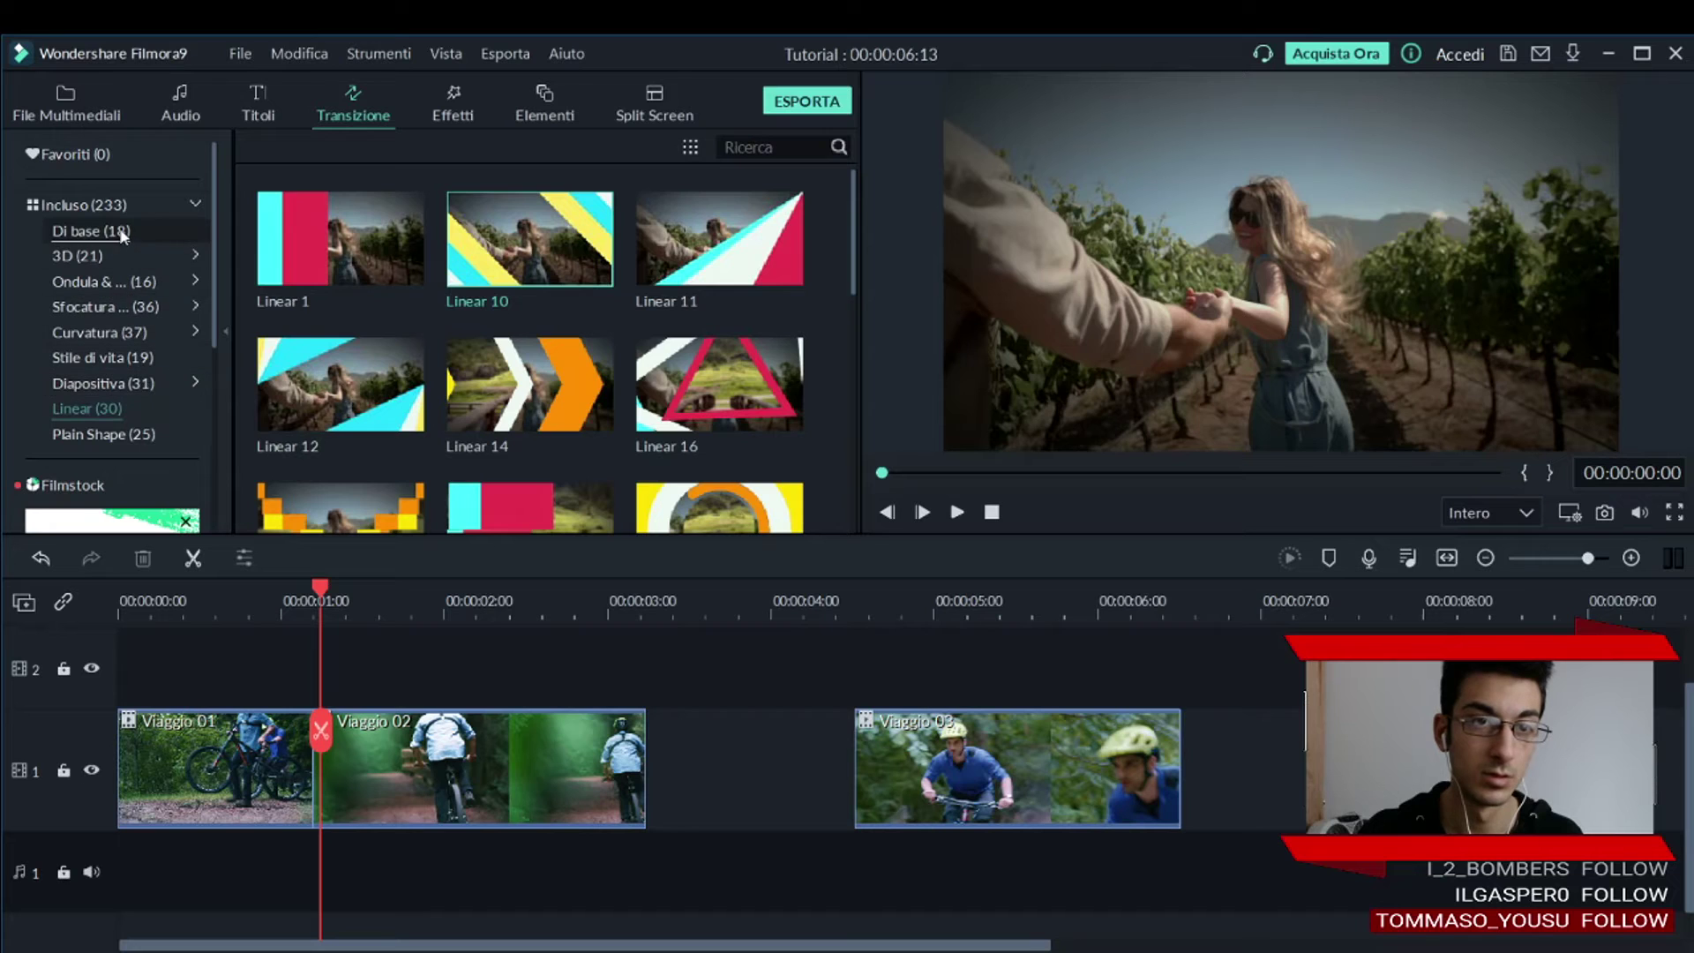
{"action": "left_click", "coordinate": [87, 151]}
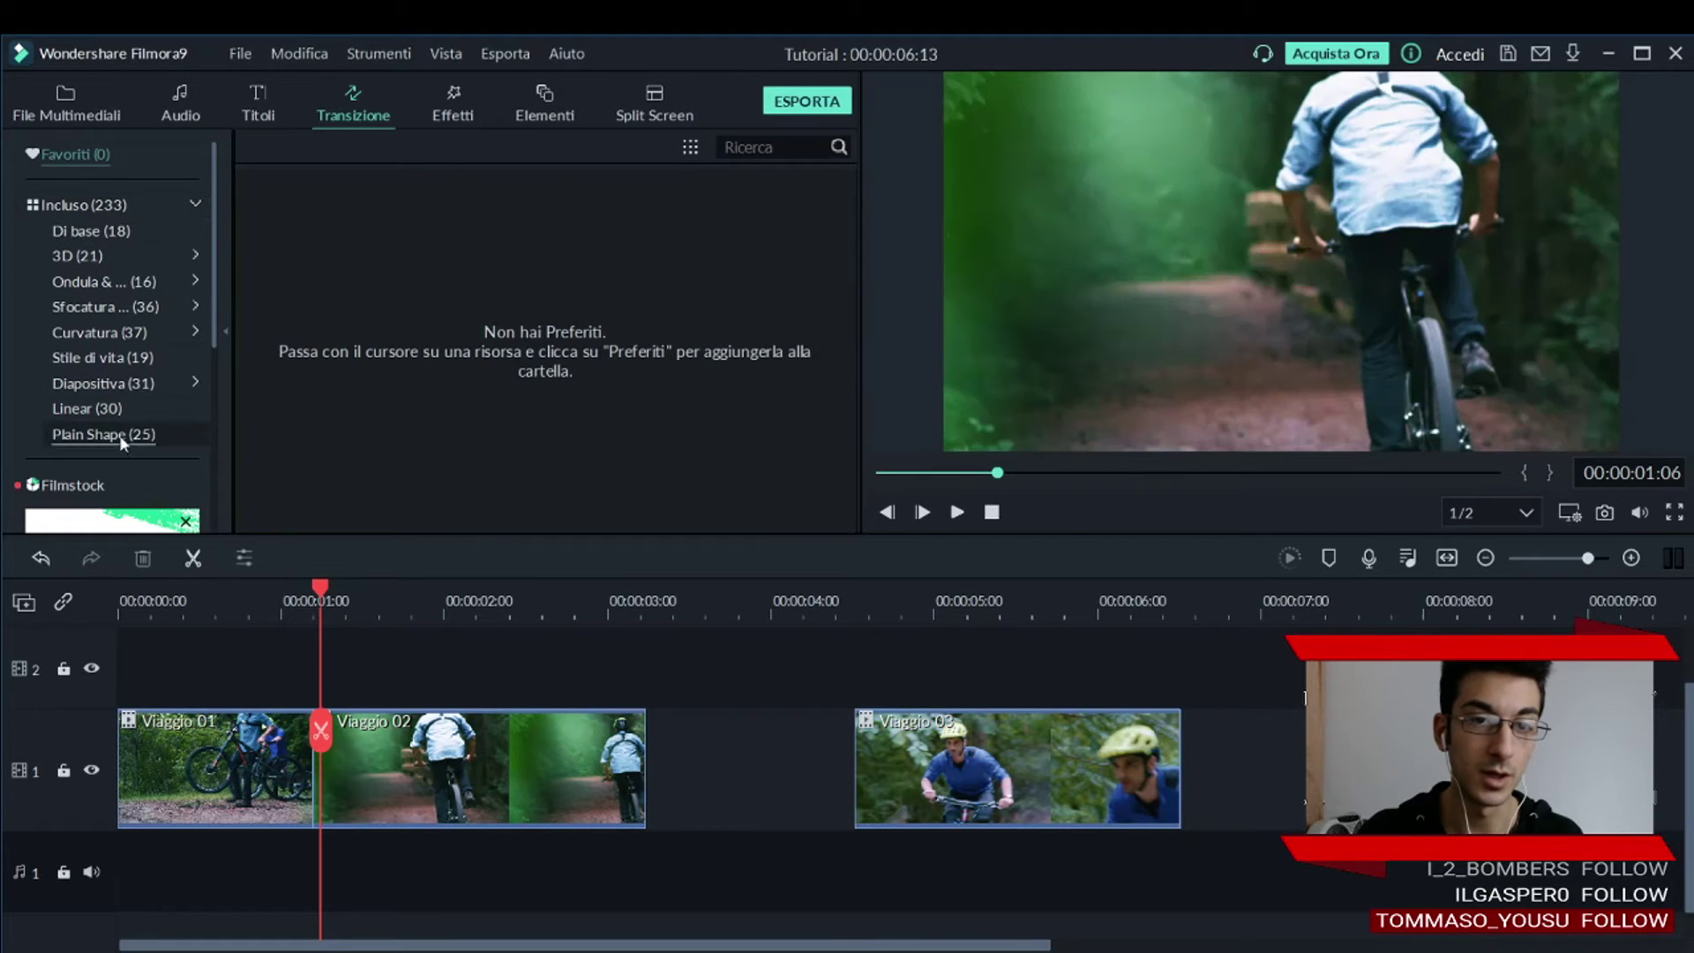
{"action": "left_click", "coordinate": [119, 442]}
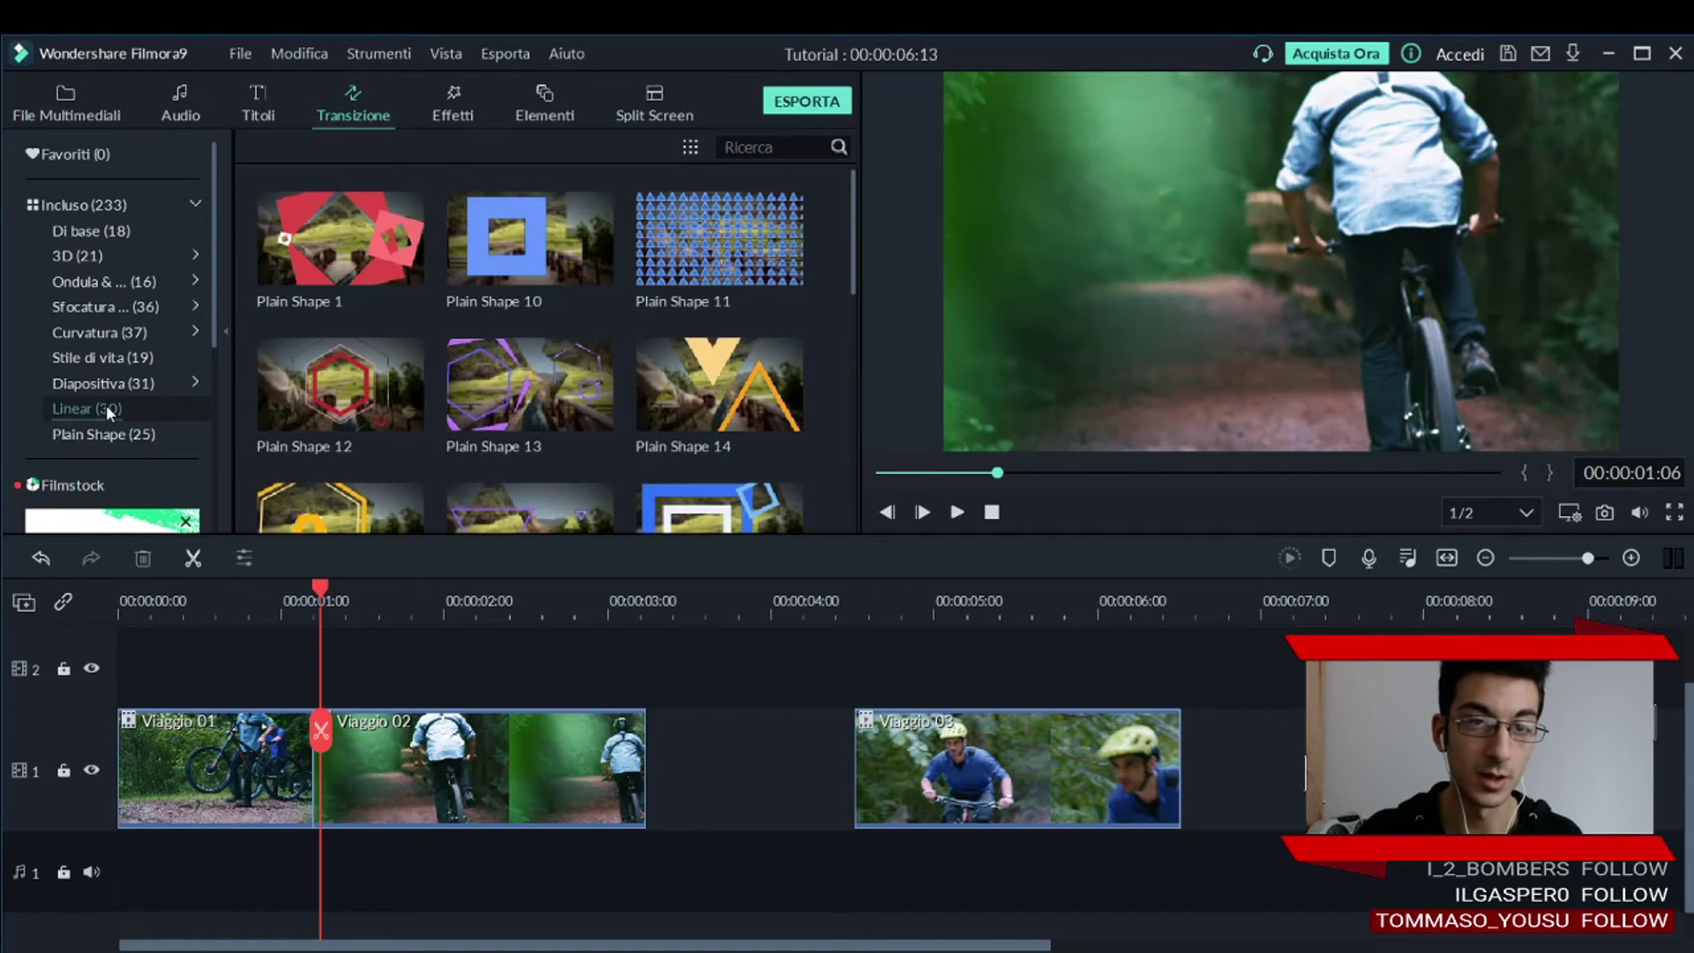
{"action": "left_click", "coordinate": [106, 406]}
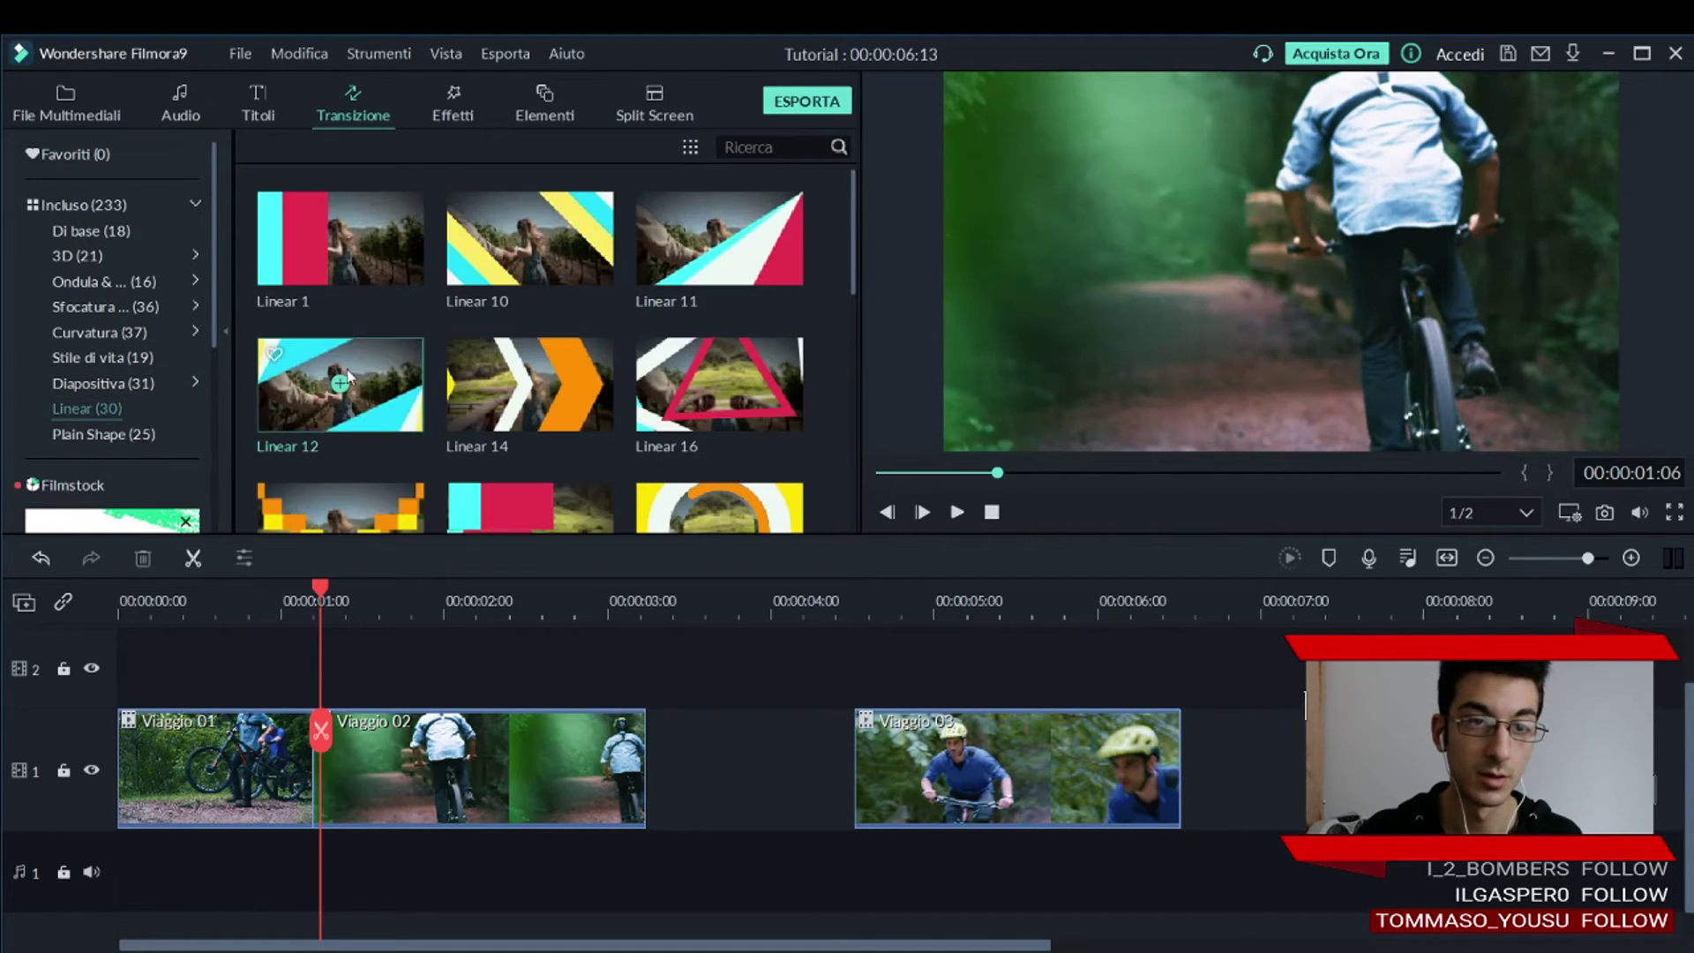
Preview the Linear 1 and Linear 11 transitions by playing each sample.
{"action": "left_click", "coordinate": [402, 255]}
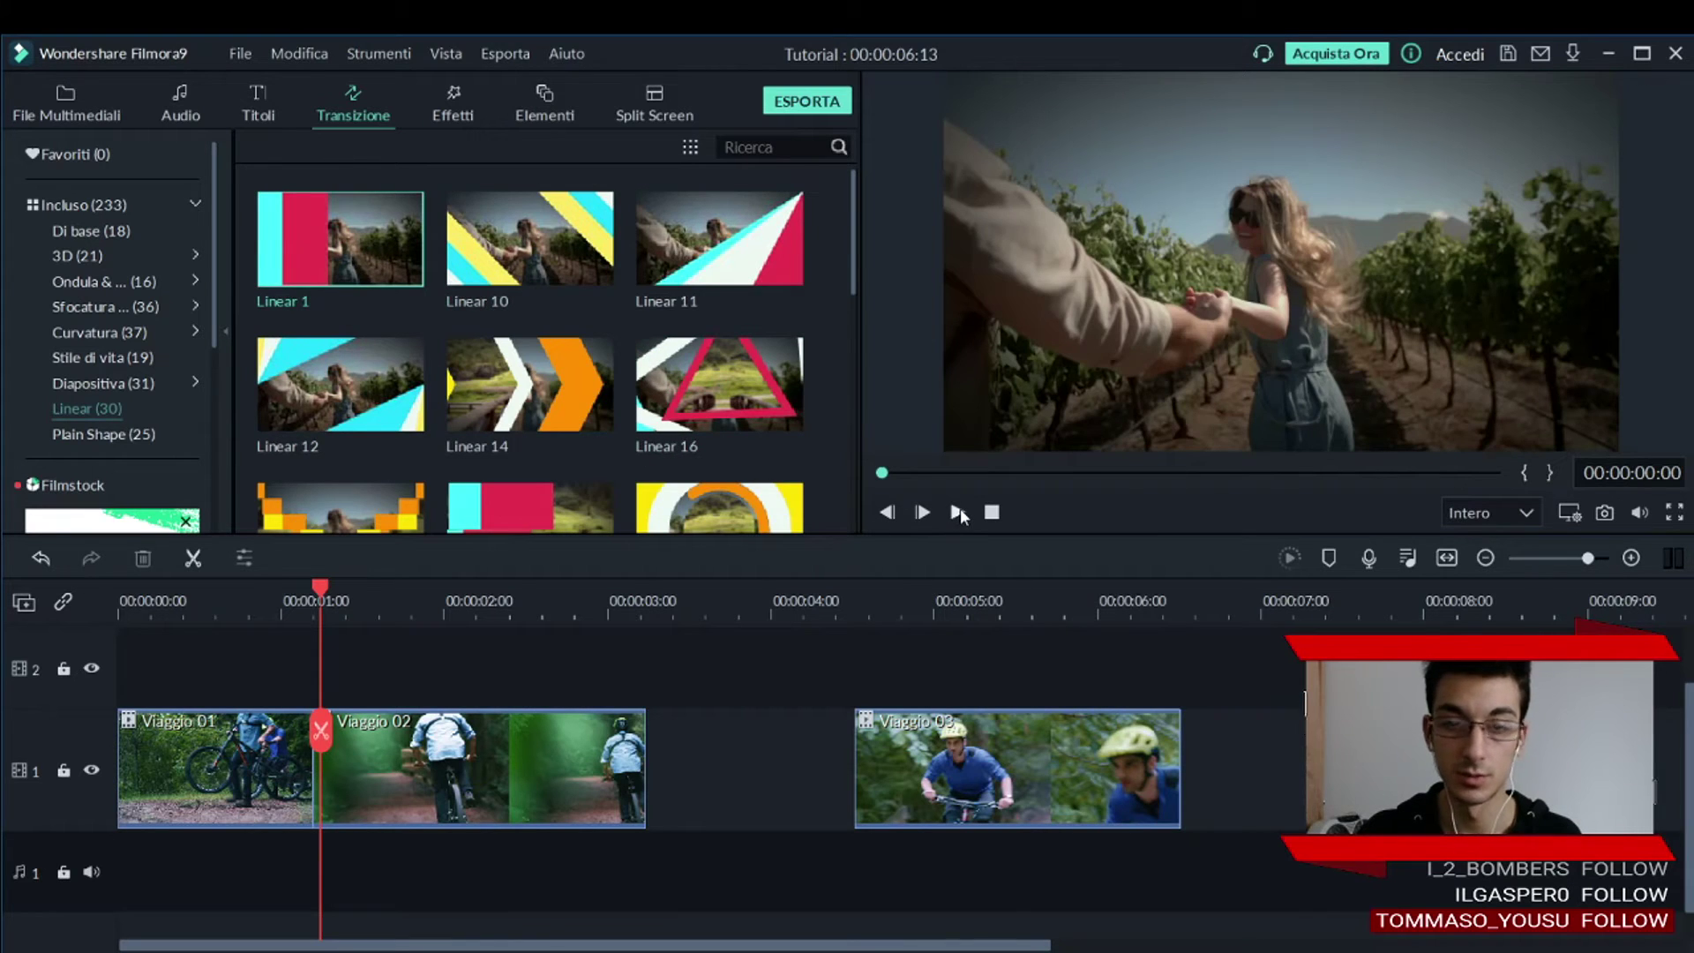
{"action": "left_click", "coordinate": [960, 509]}
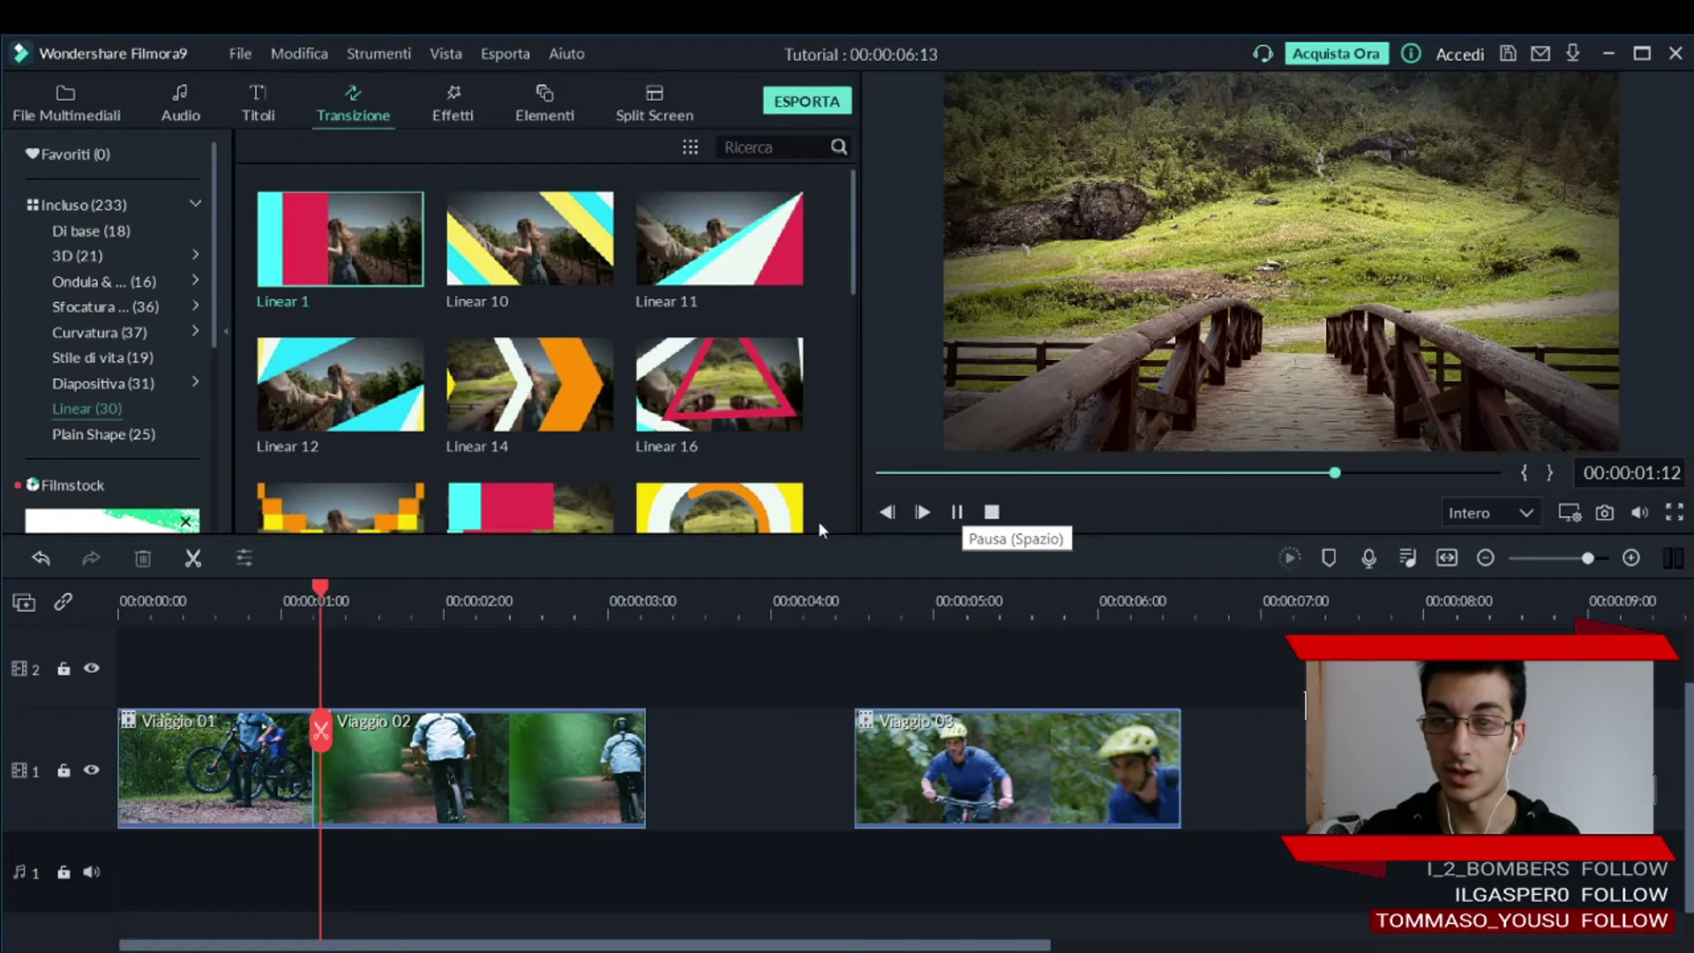
{"action": "left_click", "coordinate": [703, 267]}
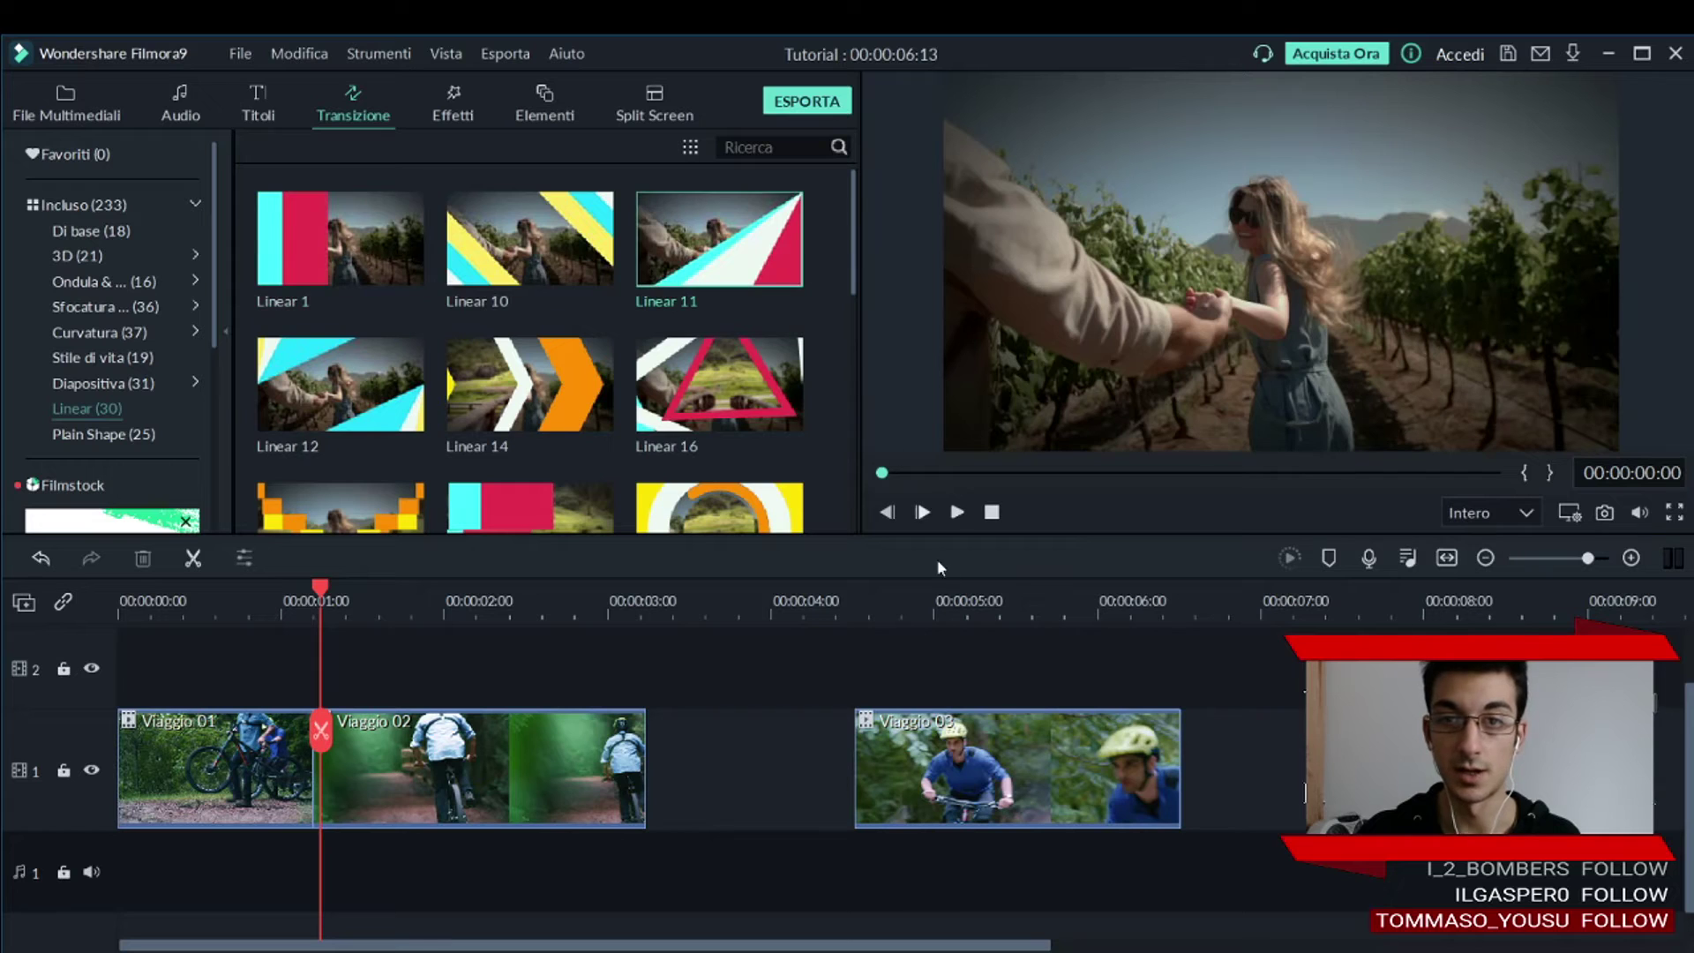
{"action": "left_click", "coordinate": [957, 513]}
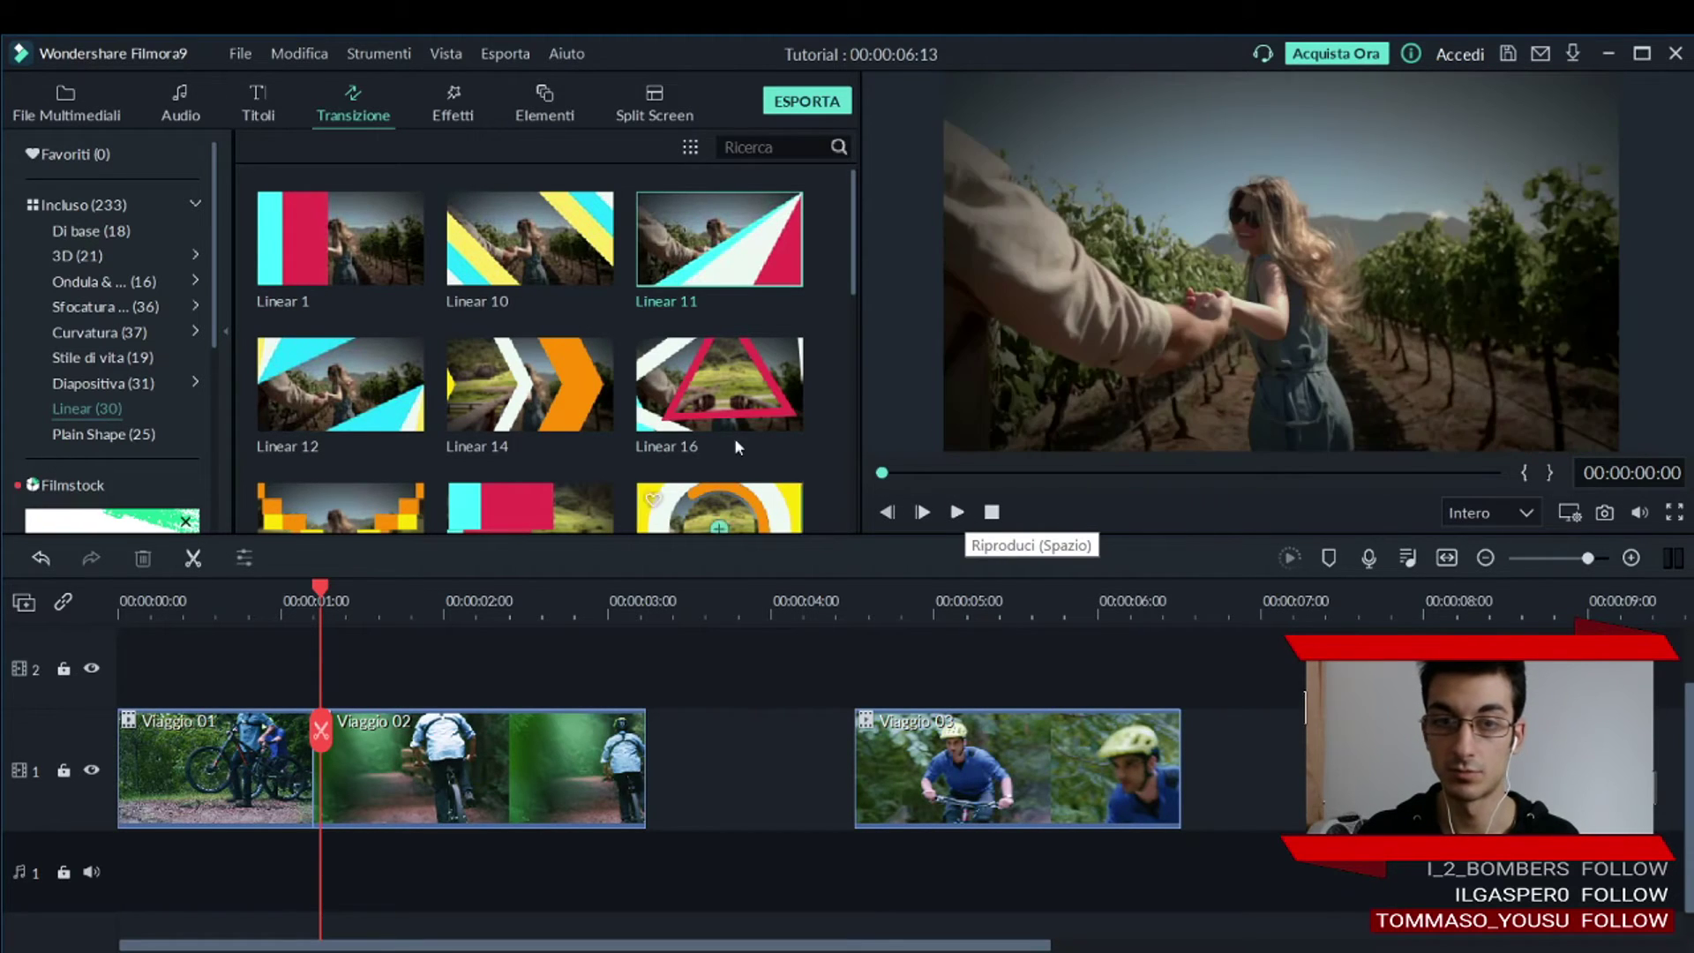
Look through the rest of the Linear transitions and play the Linear 14 sample.
{"action": "scroll", "coordinate": [715, 356], "scroll_direction": "down", "scroll_amount": 10}
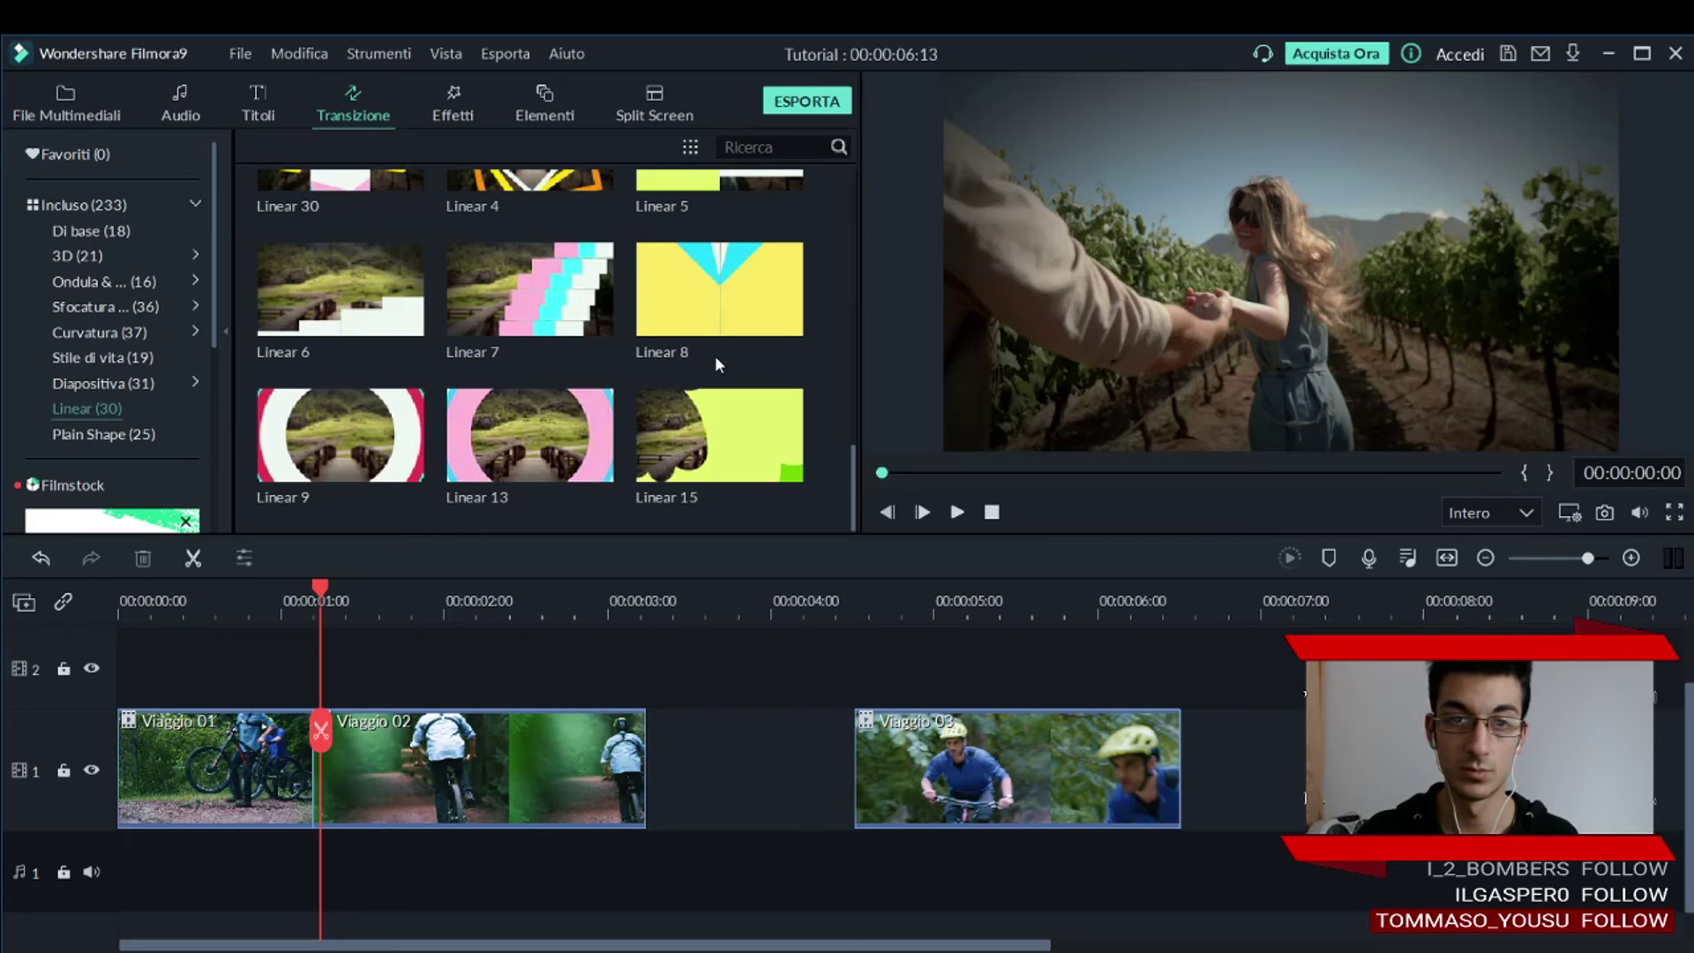
{"action": "scroll", "coordinate": [715, 351], "scroll_direction": "up", "scroll_amount": 3}
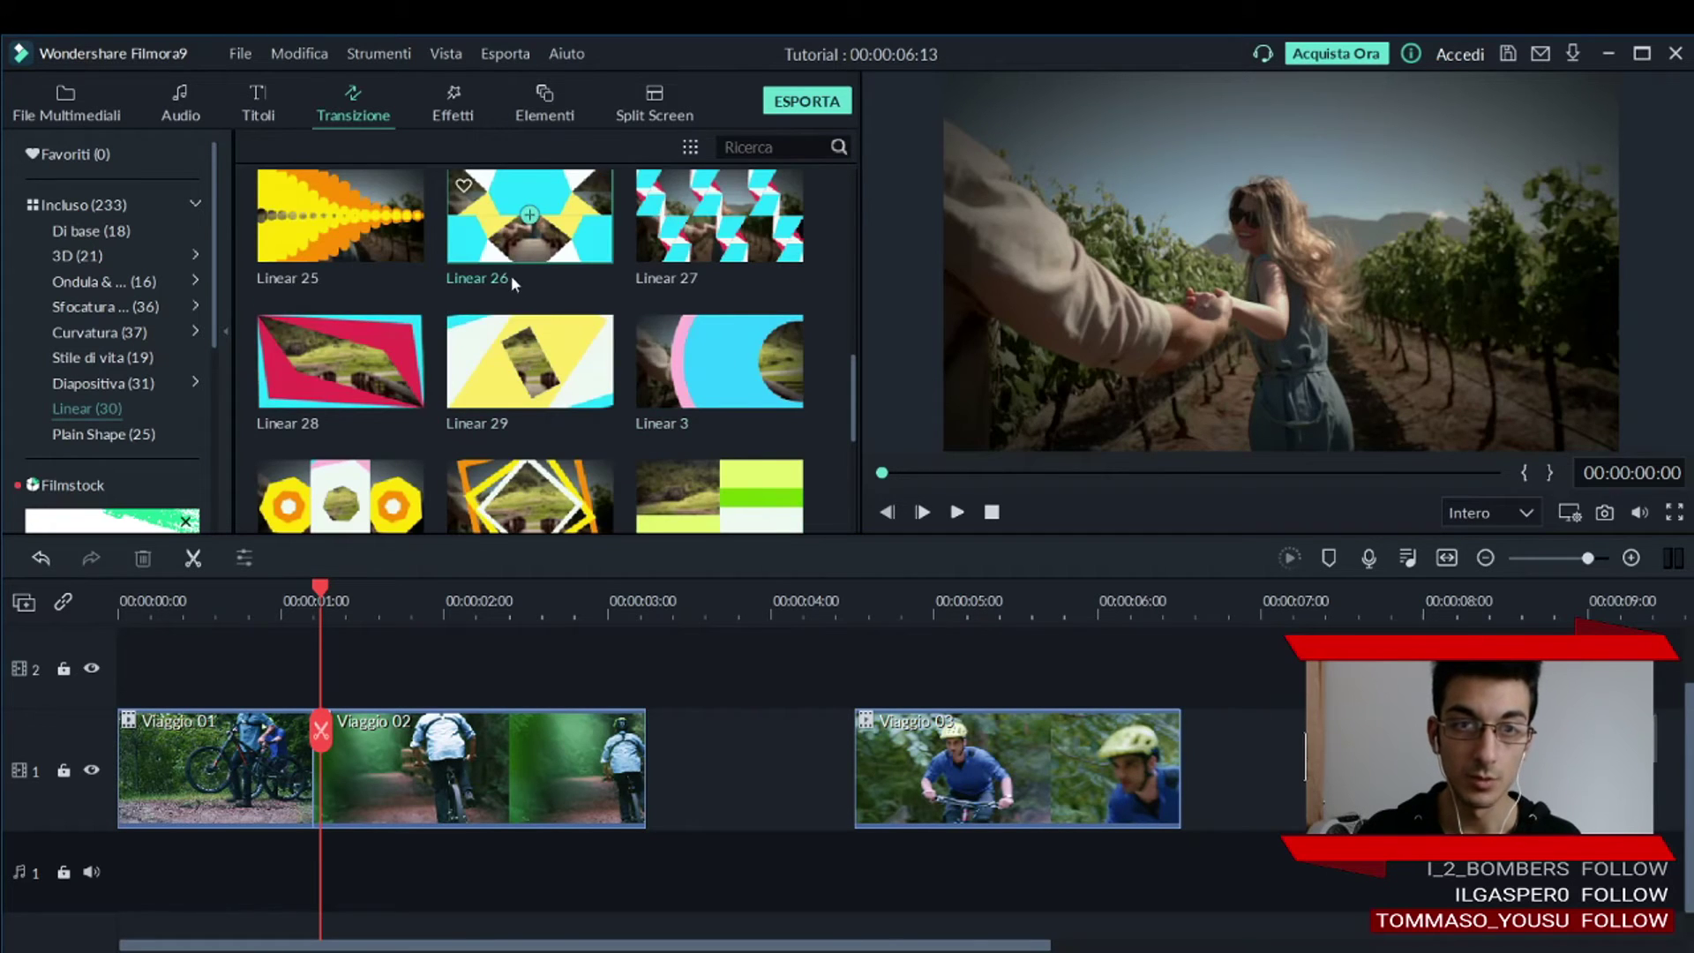
{"action": "scroll", "coordinate": [521, 291], "scroll_direction": "up", "scroll_amount": 3}
{"action": "scroll", "coordinate": [581, 294], "scroll_direction": "up", "scroll_amount": 2}
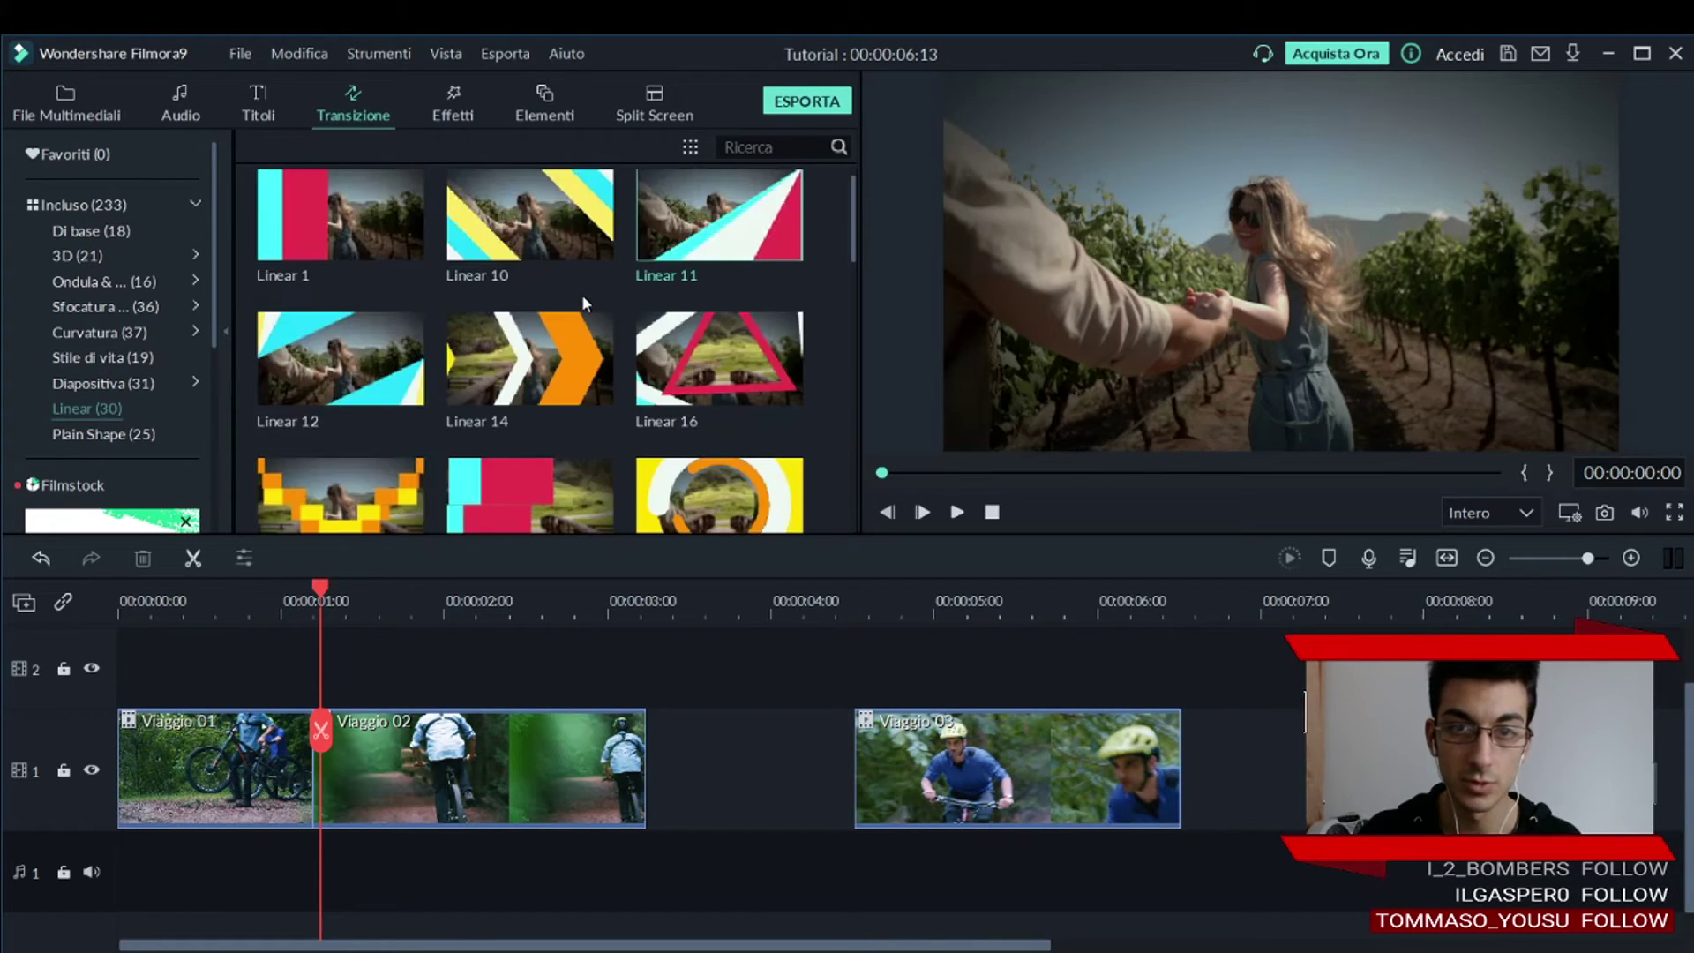
{"action": "left_click", "coordinate": [582, 351]}
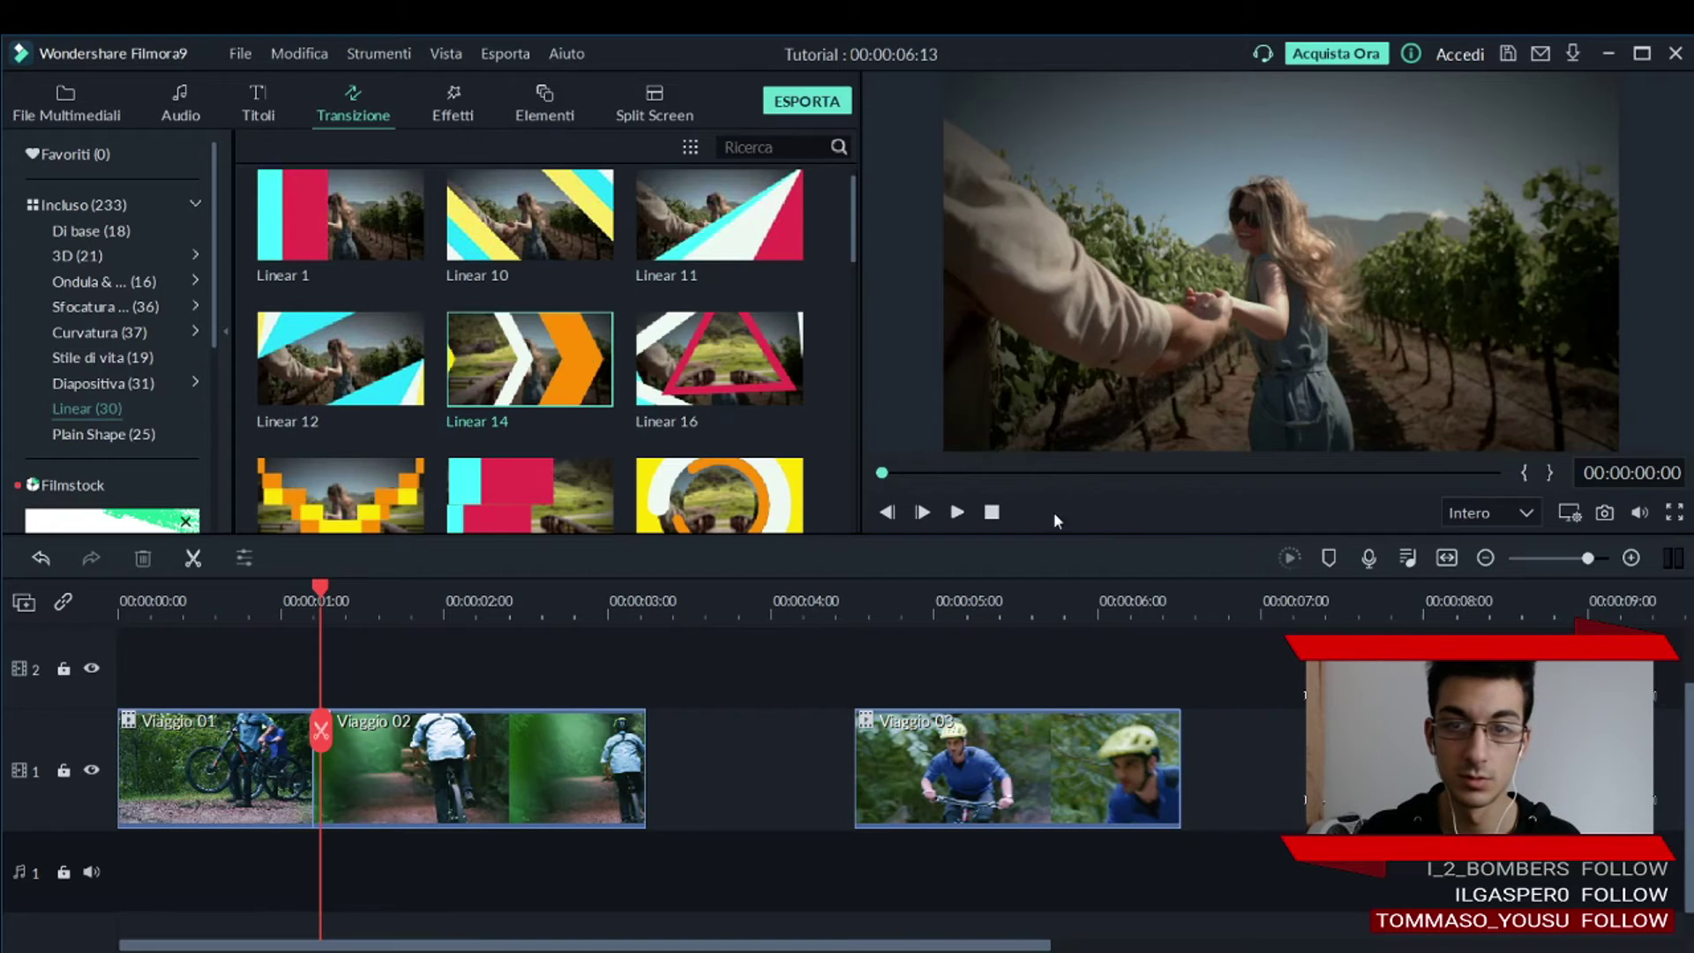
{"action": "left_click", "coordinate": [956, 513]}
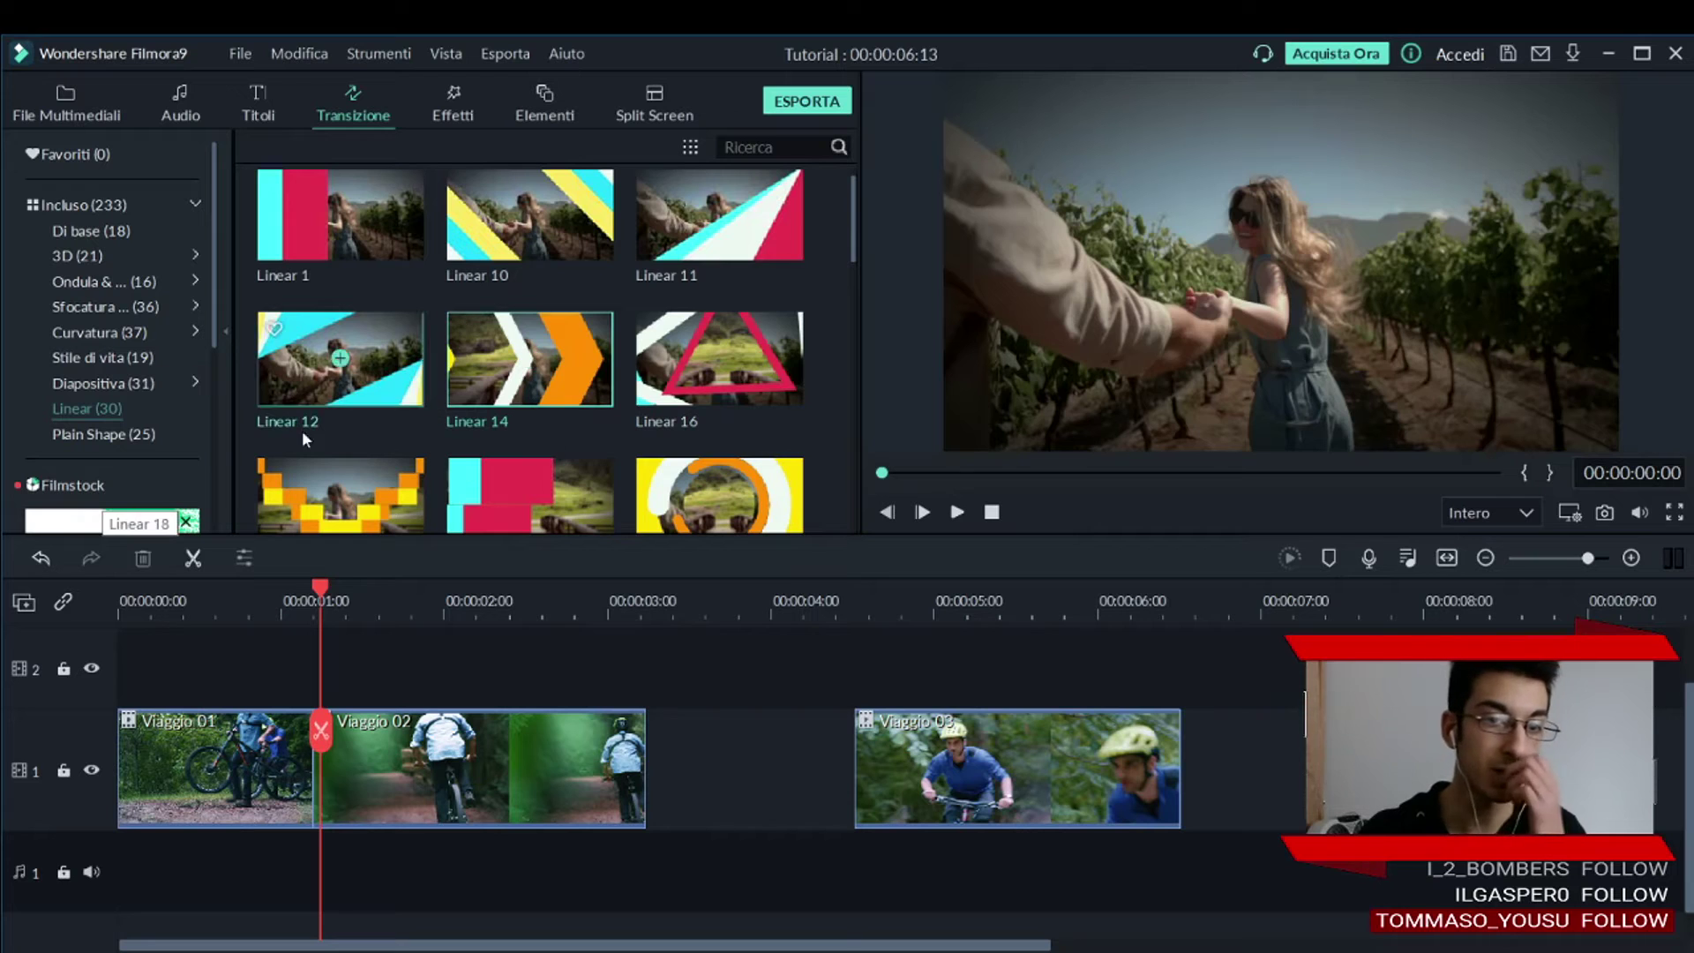
Browse the Plain Shape transition category and play the Plain Shape 11 and Plain Shape 3 samples.
{"action": "left_click", "coordinate": [81, 442]}
{"action": "left_click", "coordinate": [570, 367]}
{"action": "scroll", "coordinate": [575, 370], "scroll_direction": "down", "scroll_amount": 3}
{"action": "scroll", "coordinate": [575, 371], "scroll_direction": "up", "scroll_amount": 3}
{"action": "left_click", "coordinate": [775, 247]}
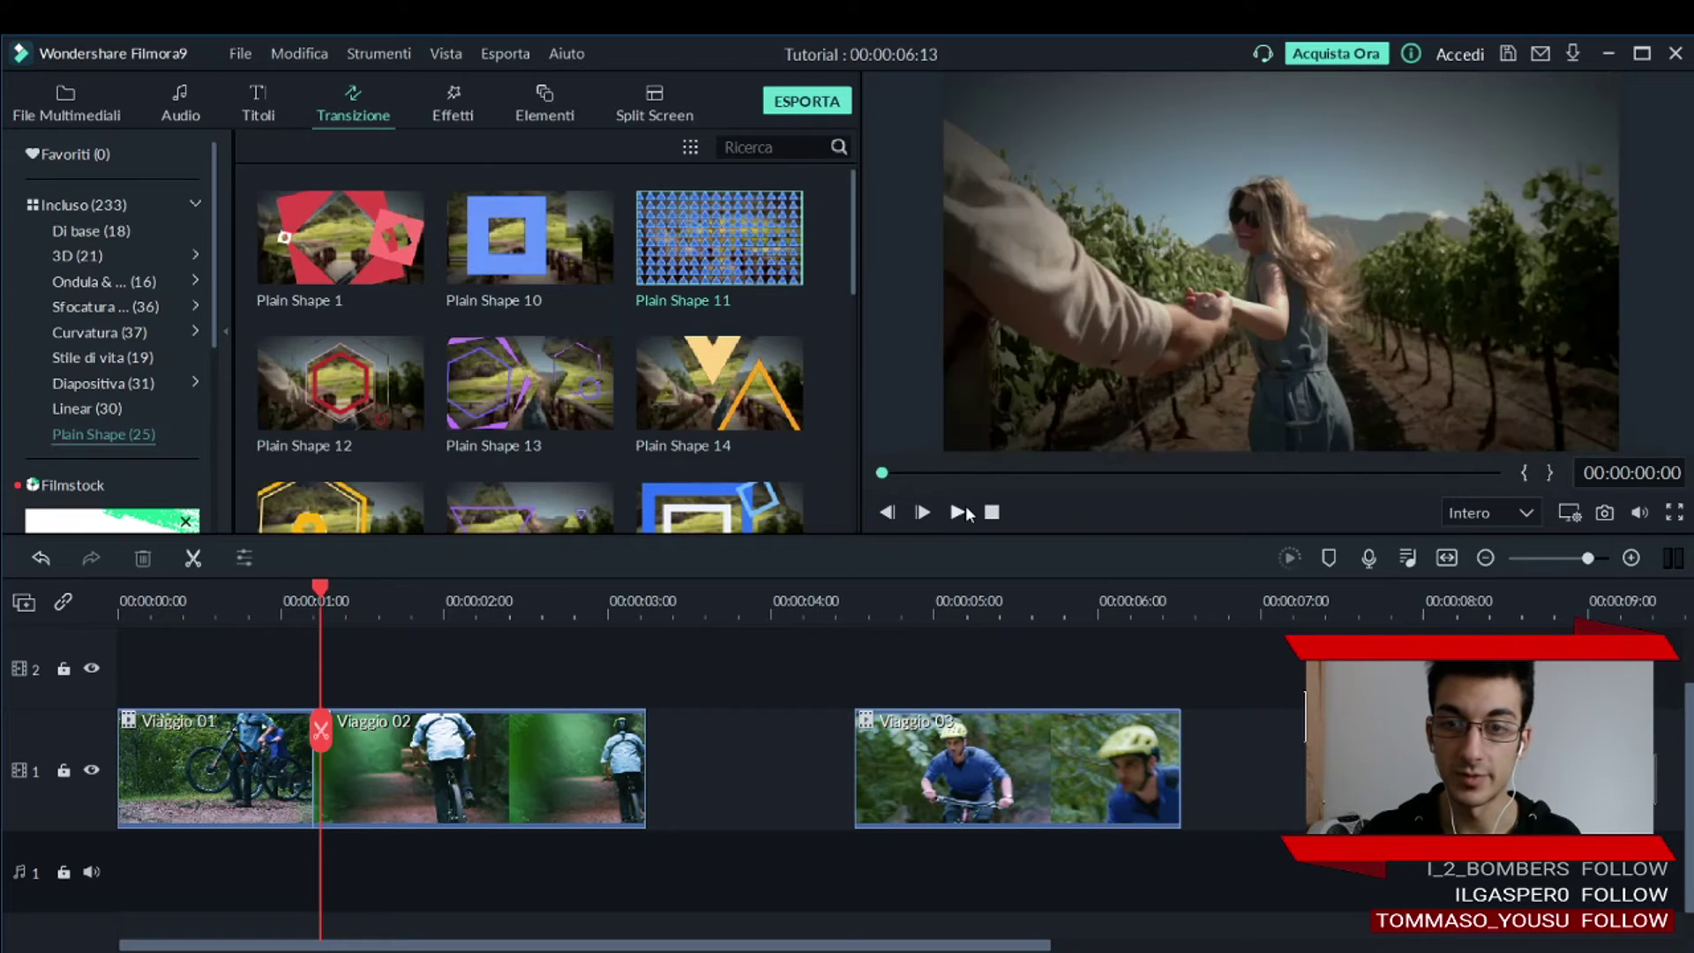
{"action": "left_click", "coordinate": [957, 511]}
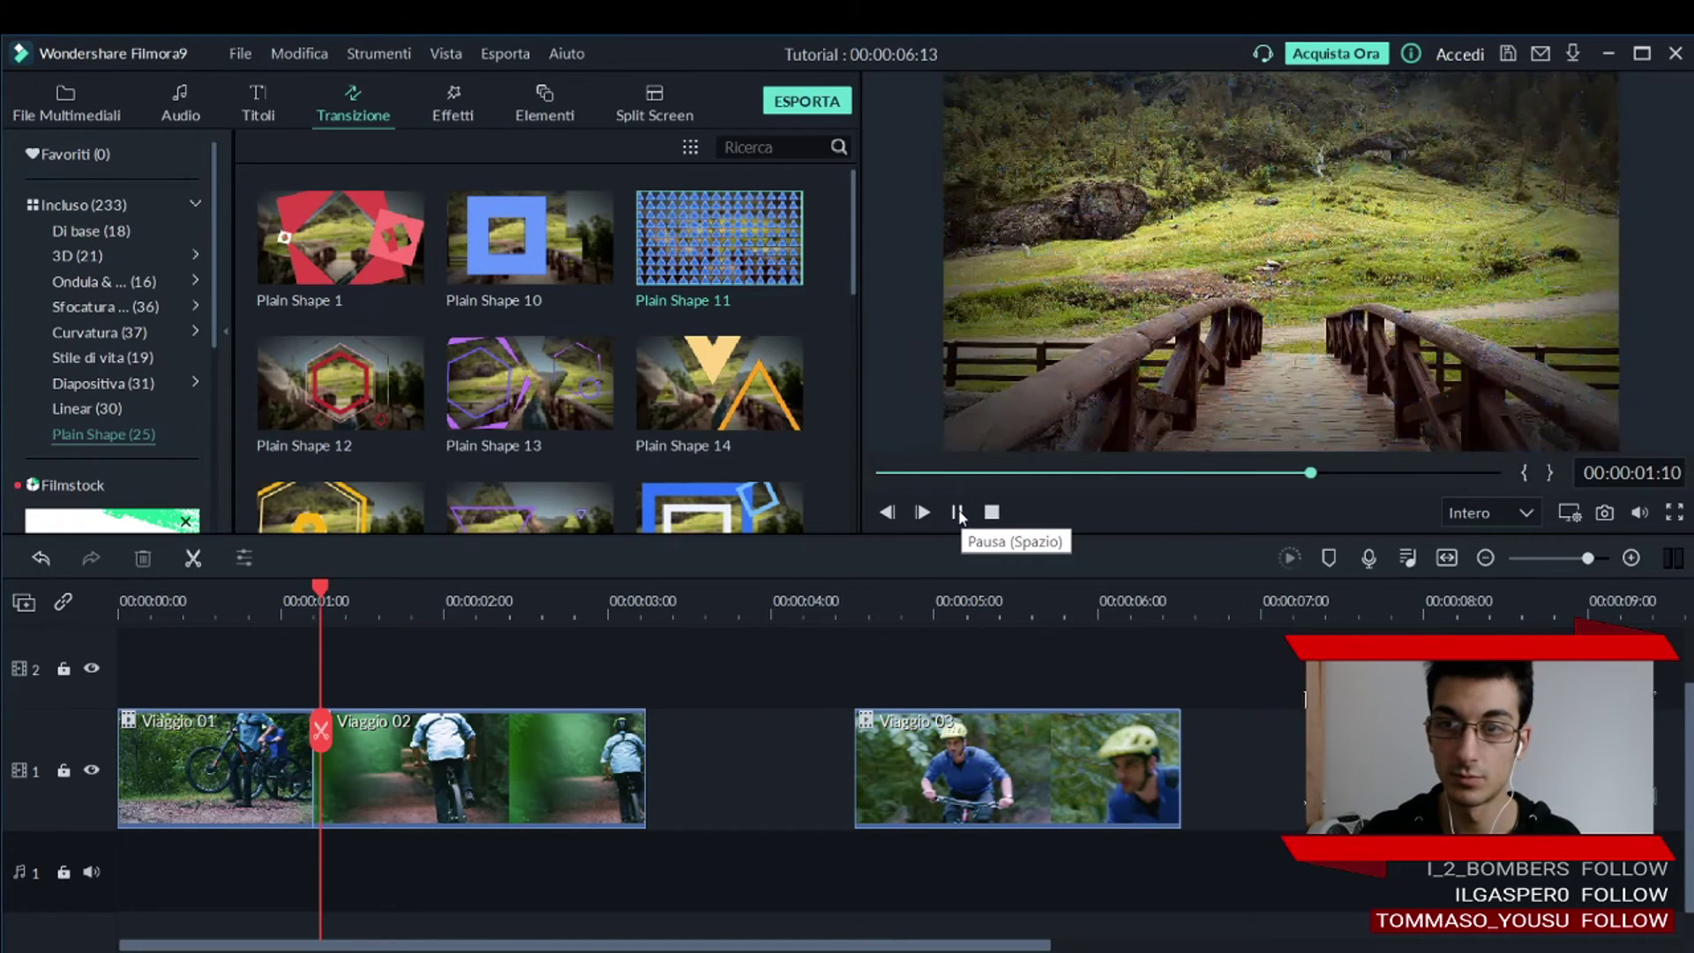
{"action": "scroll", "coordinate": [368, 343], "scroll_direction": "down", "scroll_amount": 5}
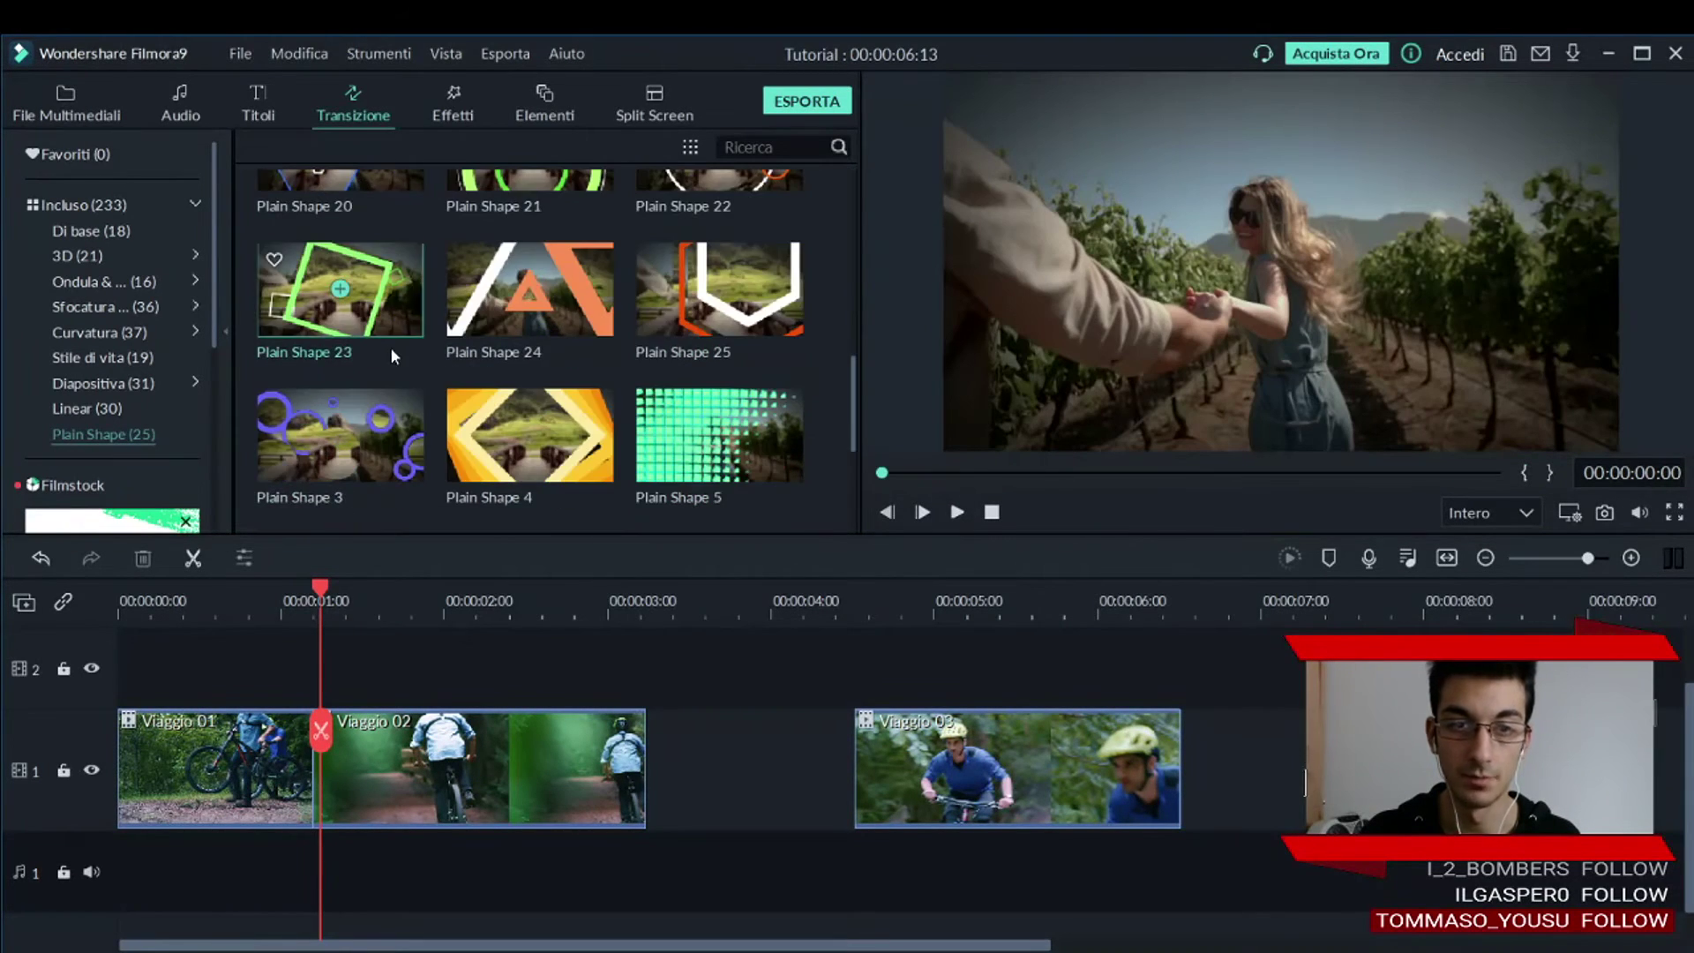
{"action": "left_click", "coordinate": [957, 513]}
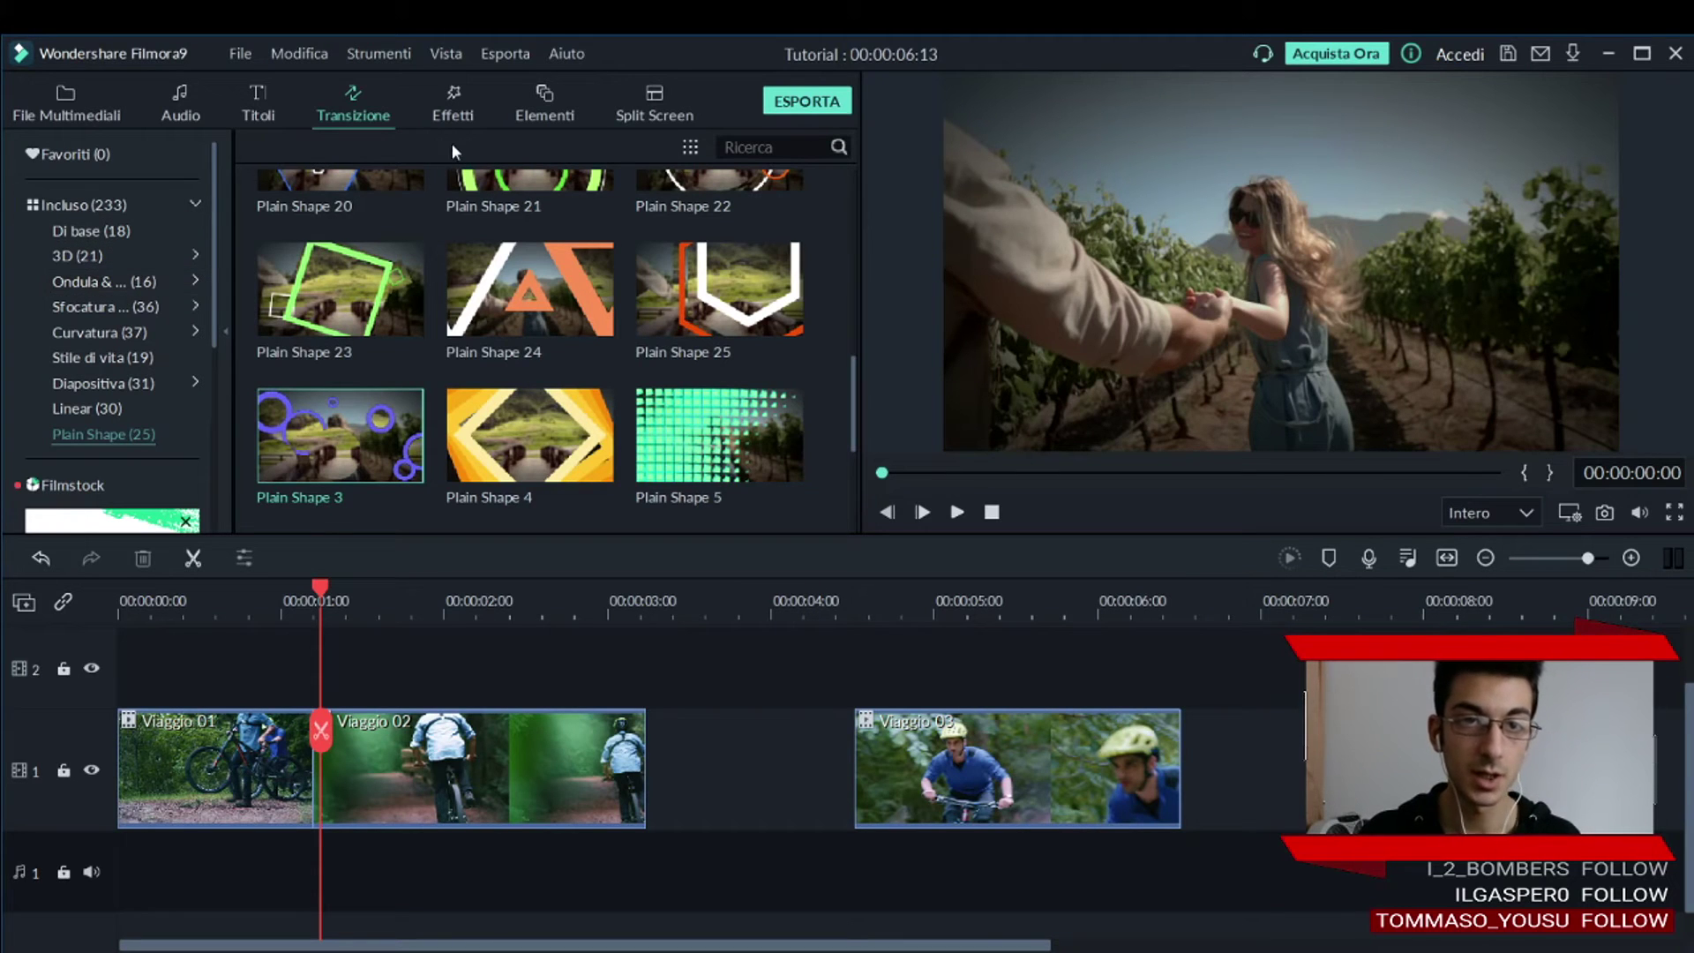
Open the effects library and play the preview of the Aberrazione cromatica filter.
{"action": "left_click", "coordinate": [454, 106]}
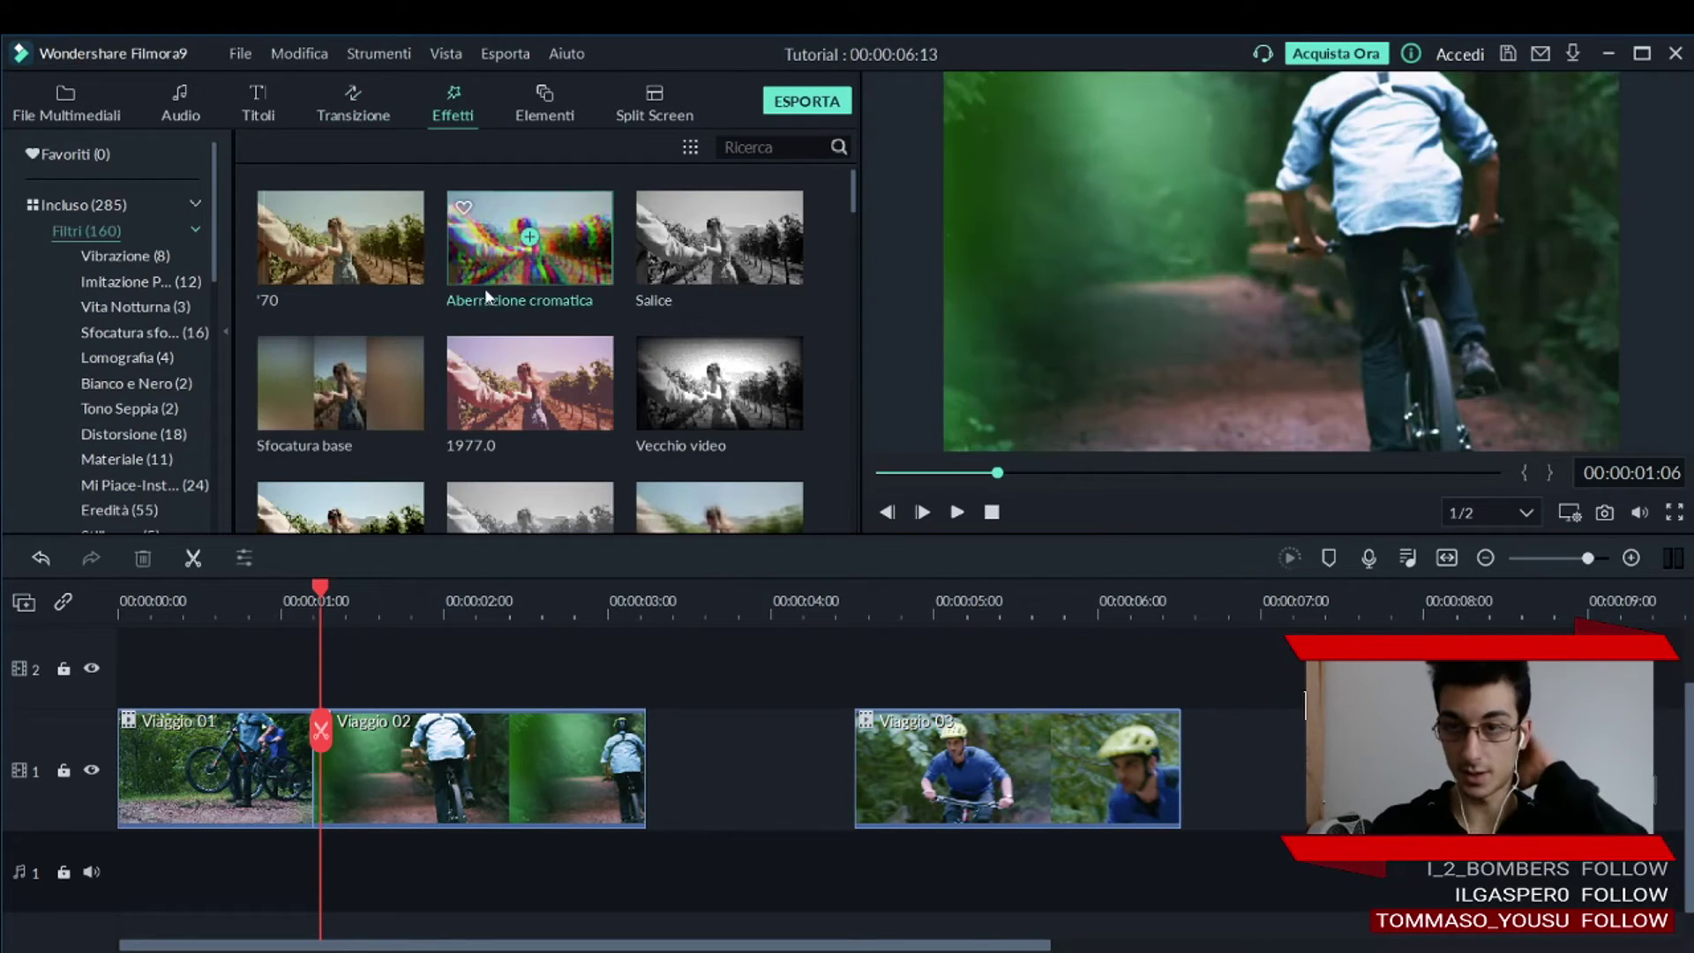
{"action": "left_click", "coordinate": [598, 251]}
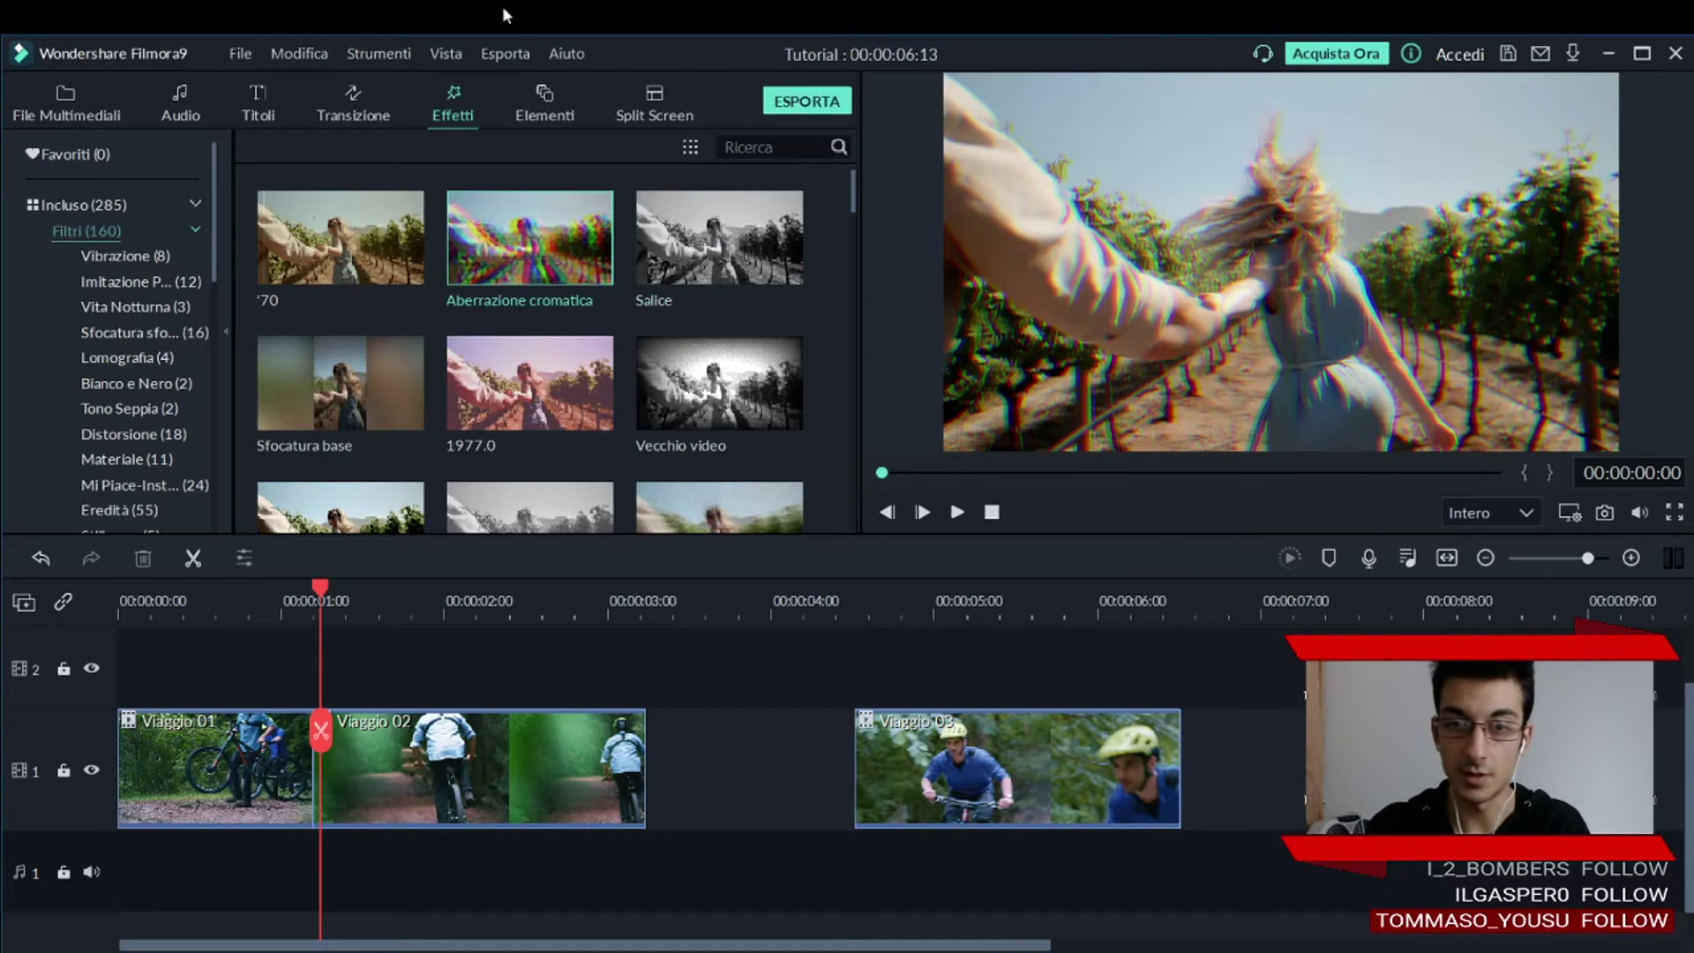
{"action": "left_click", "coordinate": [958, 512]}
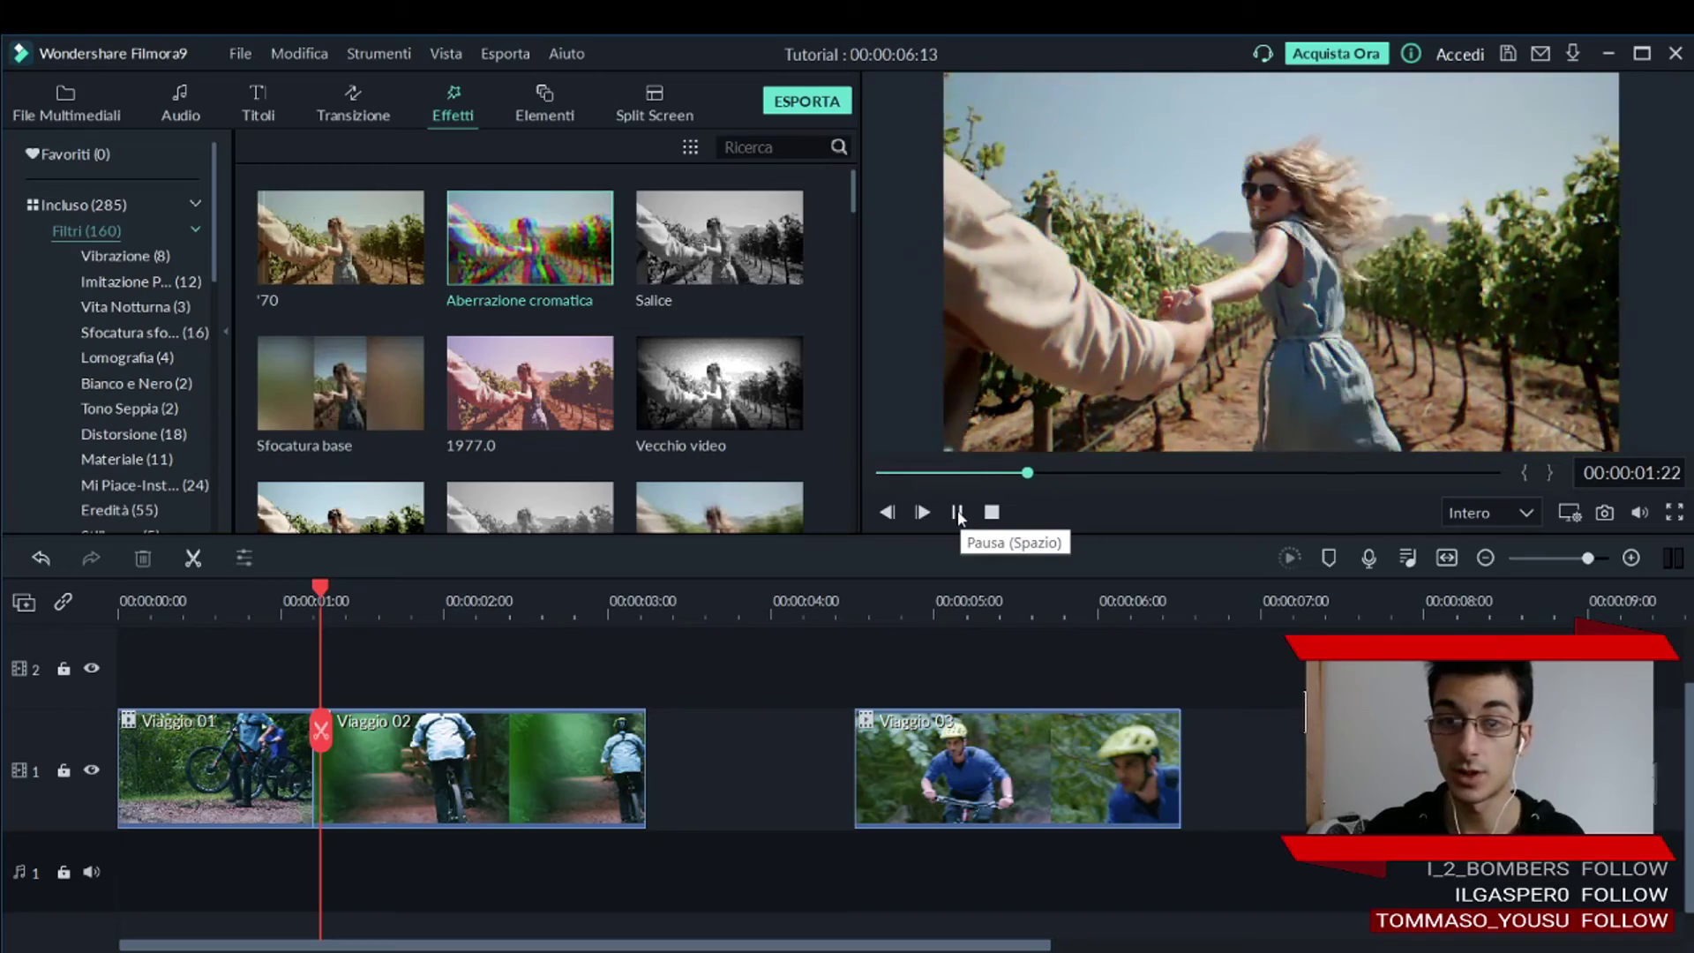
{"action": "mouse_move", "coordinate": [581, 391]}
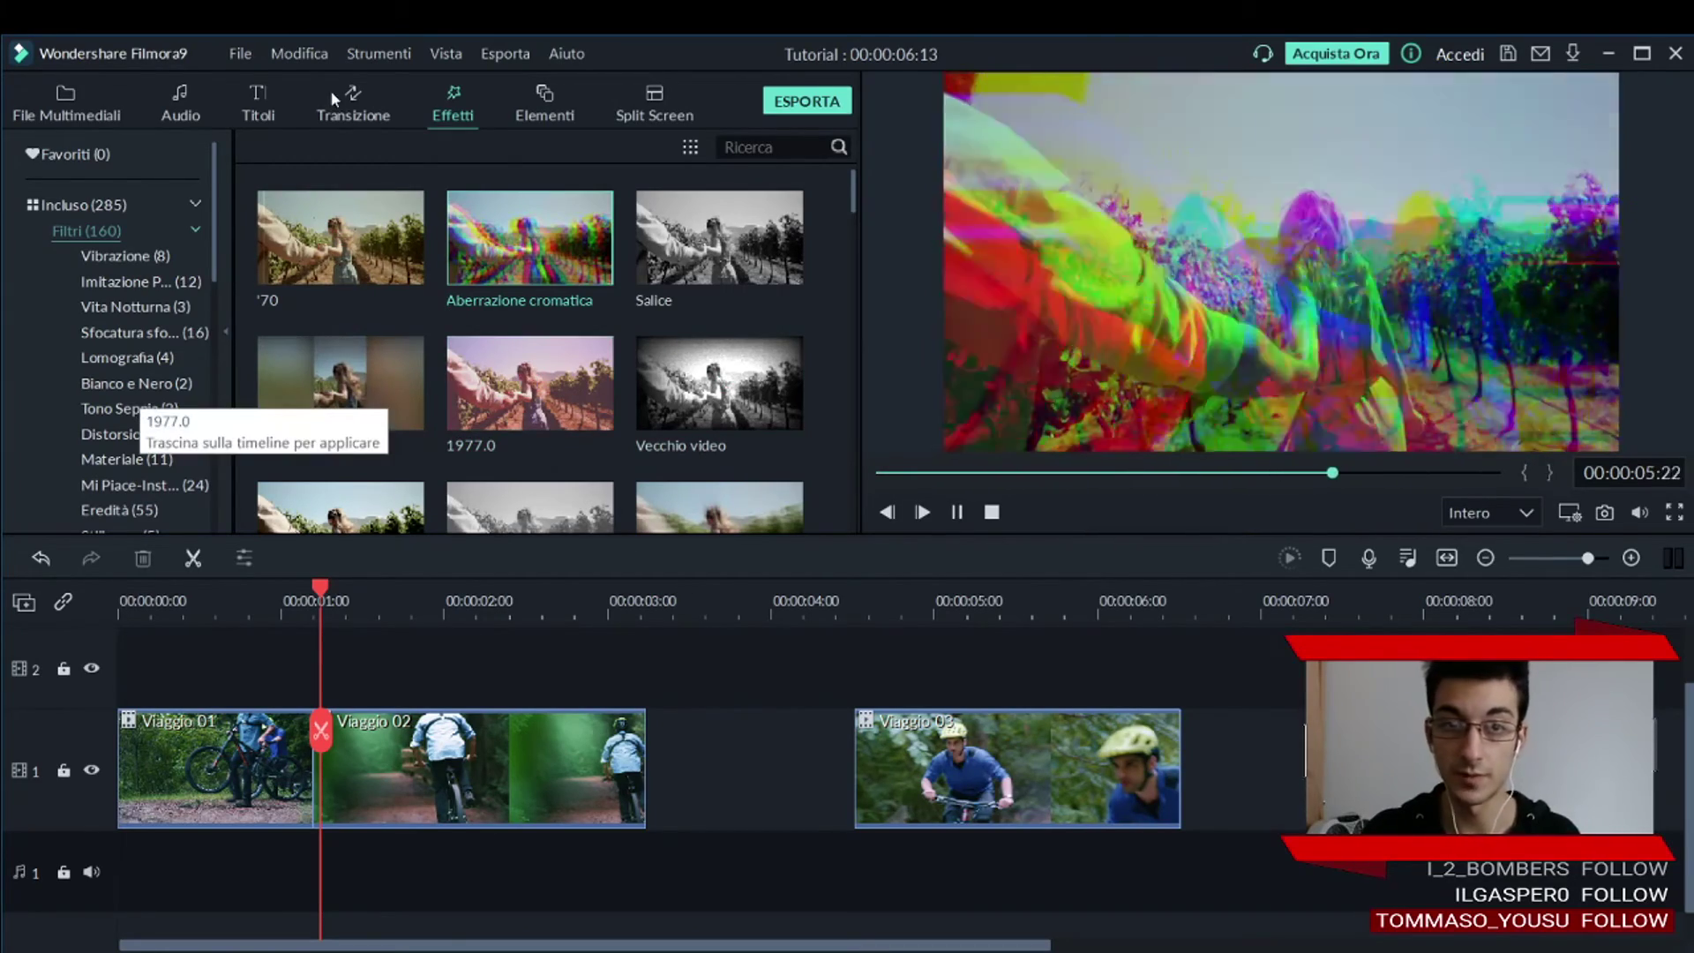
{"action": "mouse_move", "coordinate": [589, 268]}
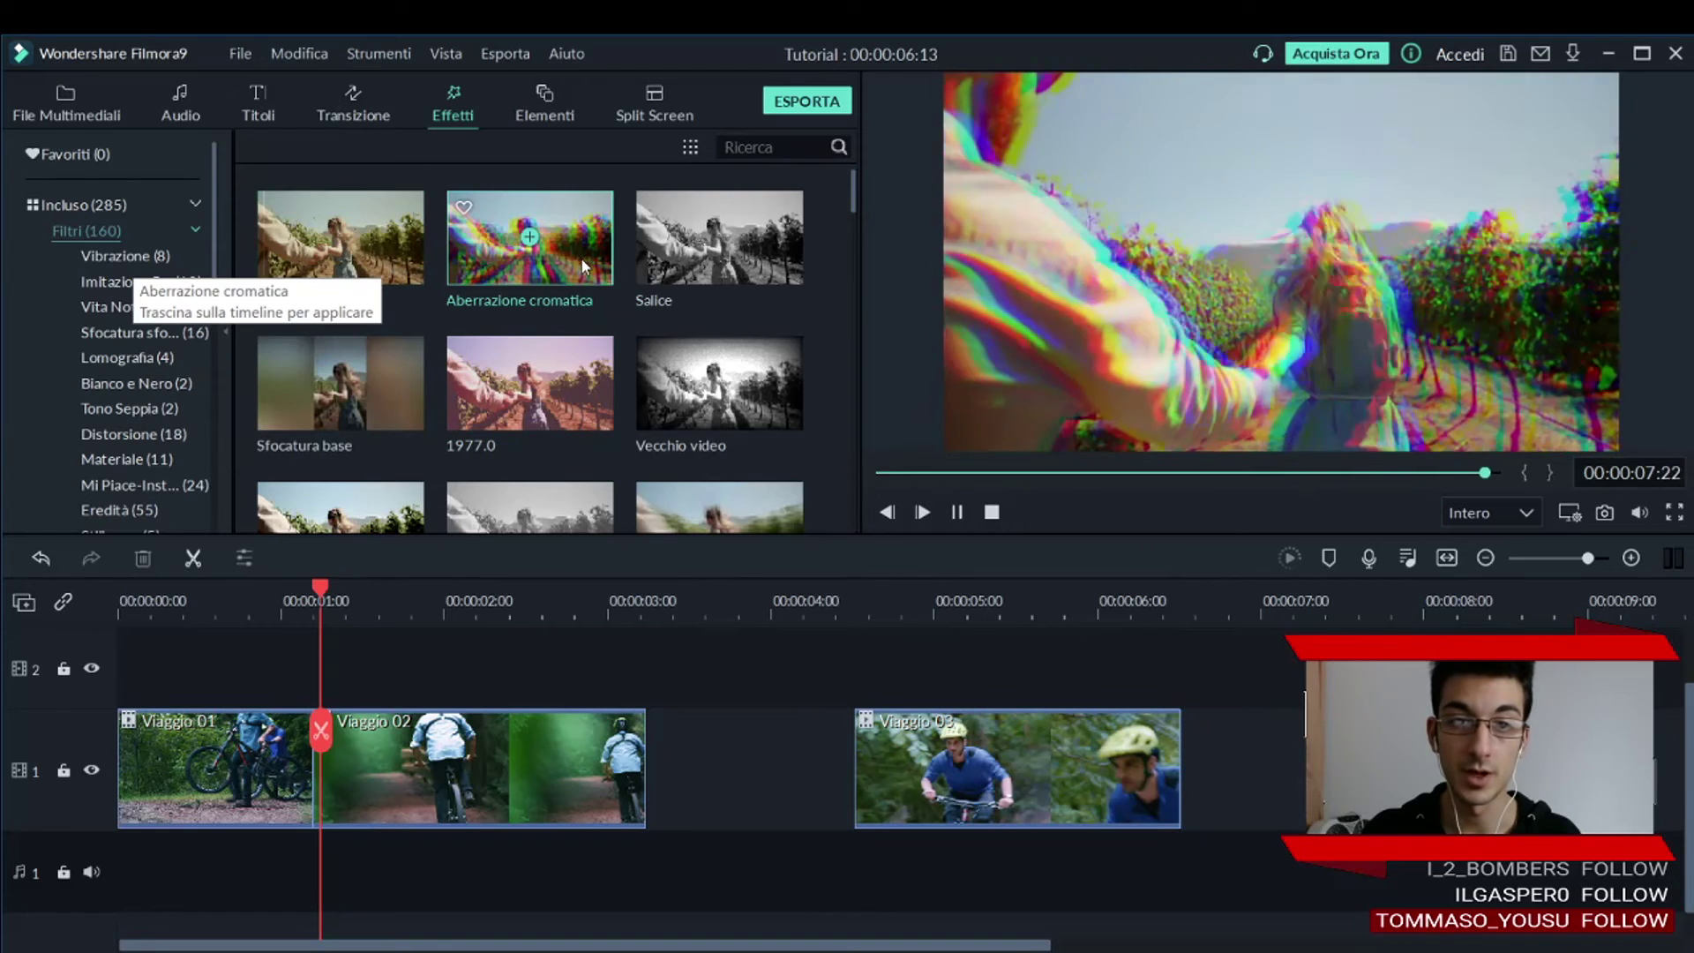
Play the previews of the '70 and Salice filters.
{"action": "left_click", "coordinate": [381, 230]}
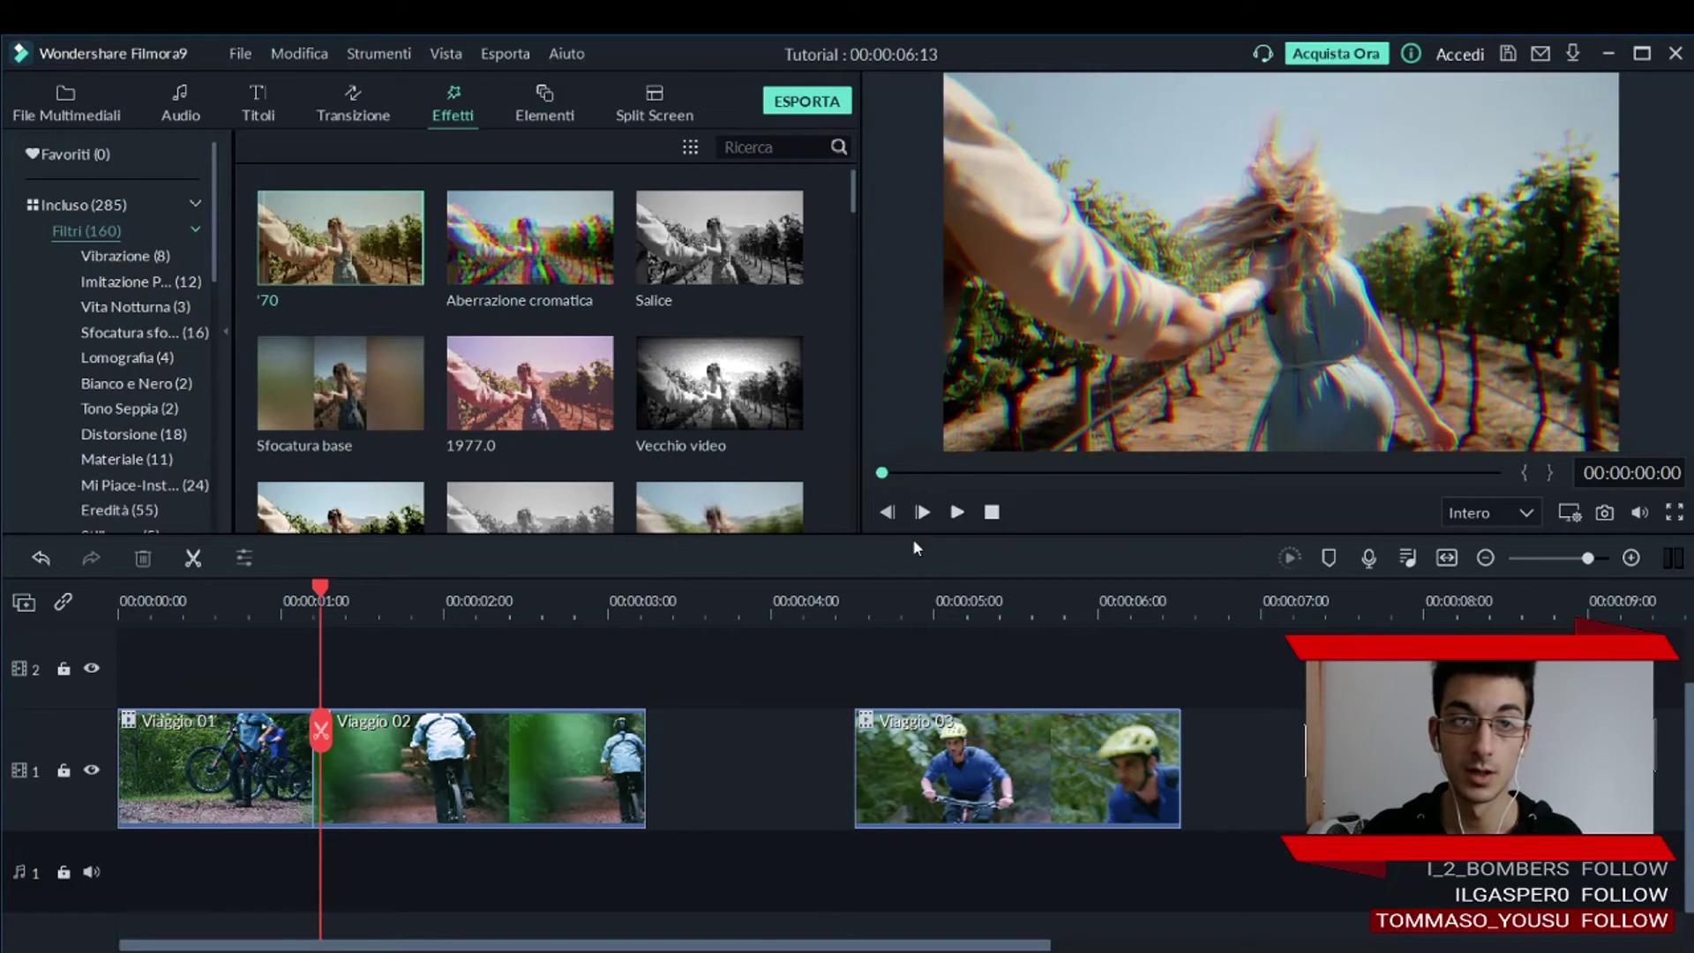
{"action": "left_click", "coordinate": [961, 508]}
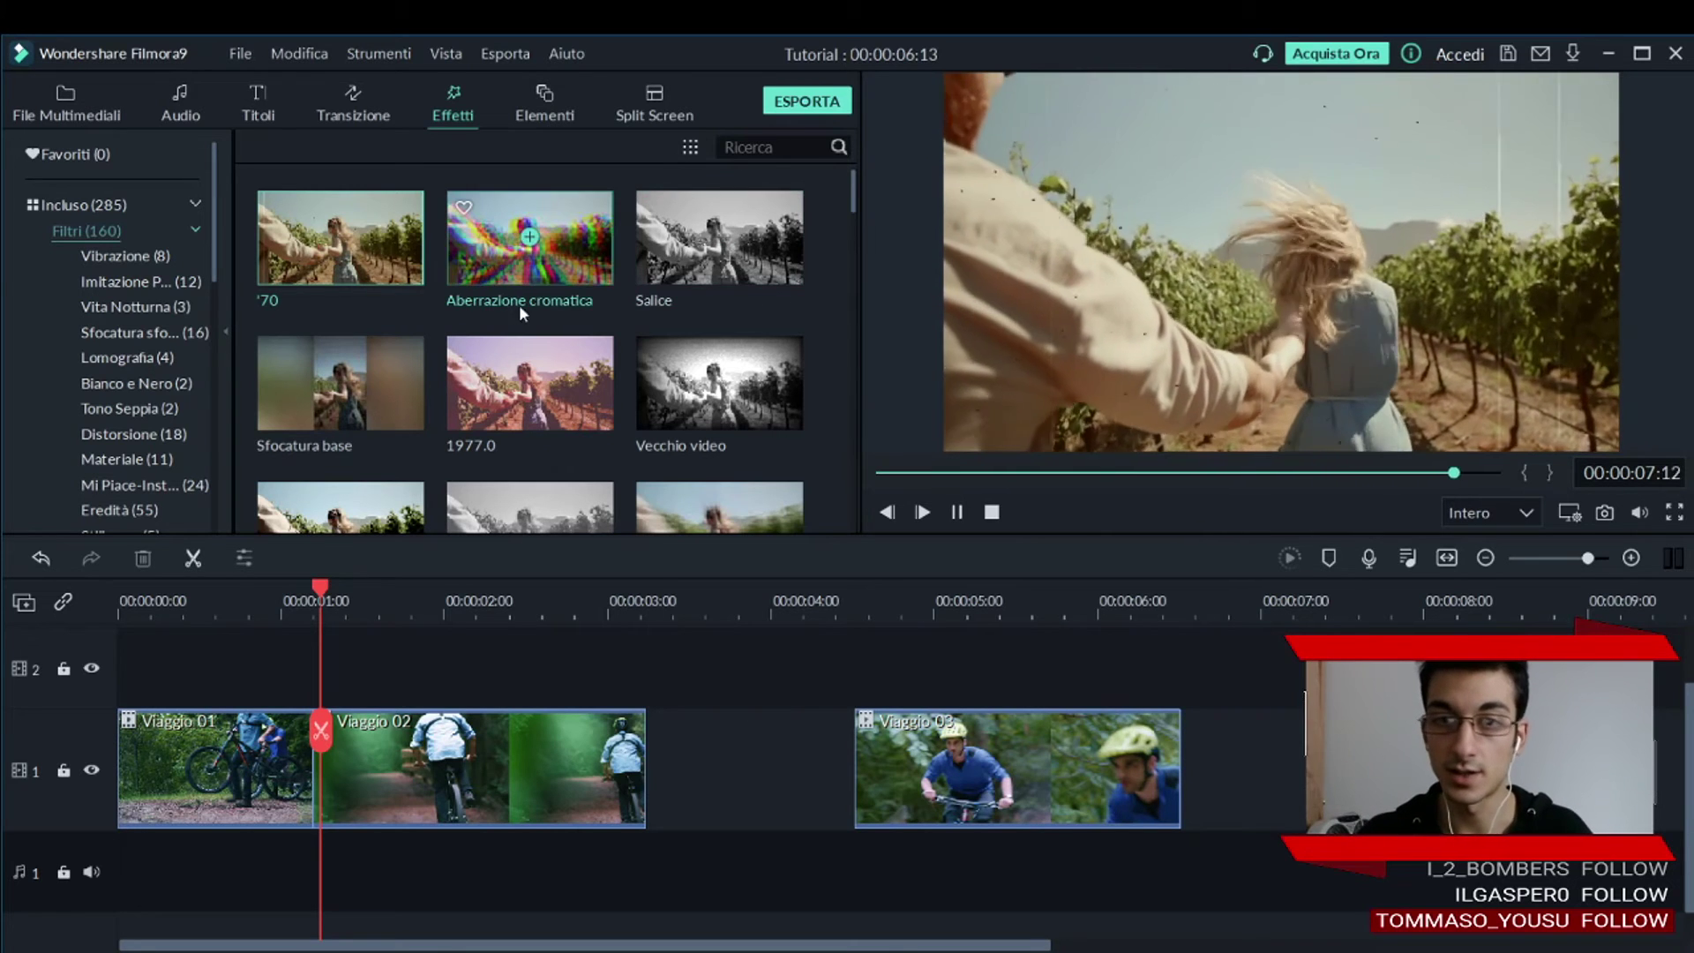
{"action": "left_click", "coordinate": [767, 272]}
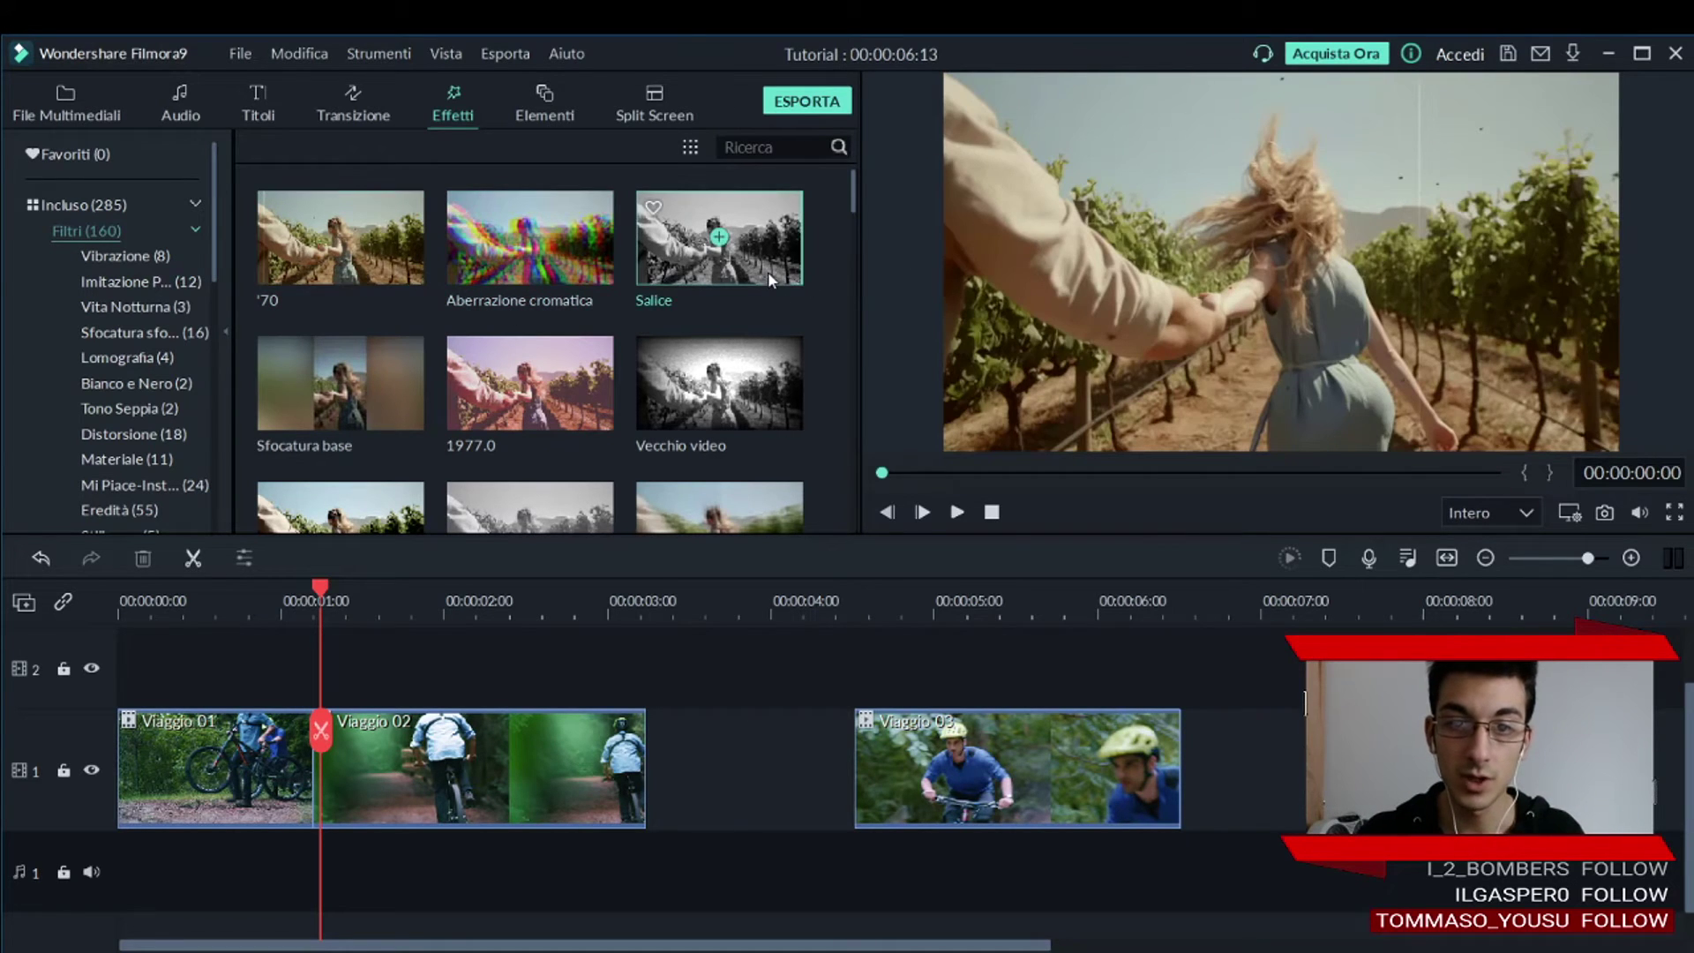
{"action": "left_click", "coordinate": [955, 519]}
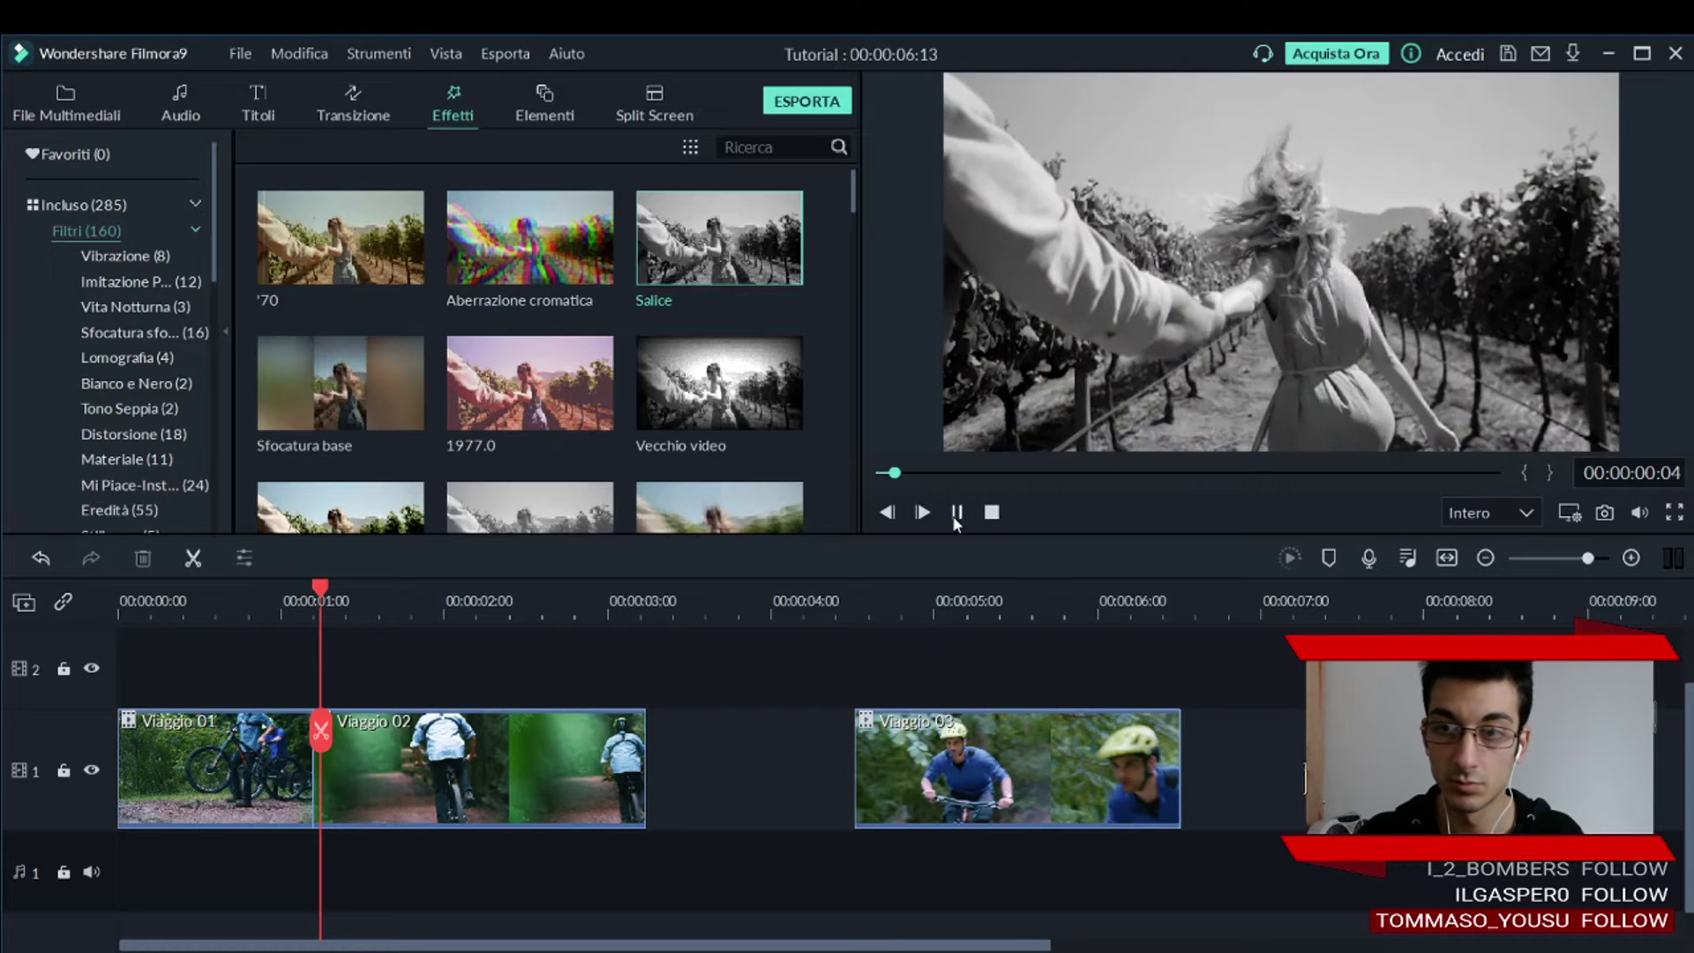
Play the preview of the Vecchio video filter.
{"action": "left_click", "coordinate": [782, 393]}
{"action": "left_click", "coordinate": [957, 512]}
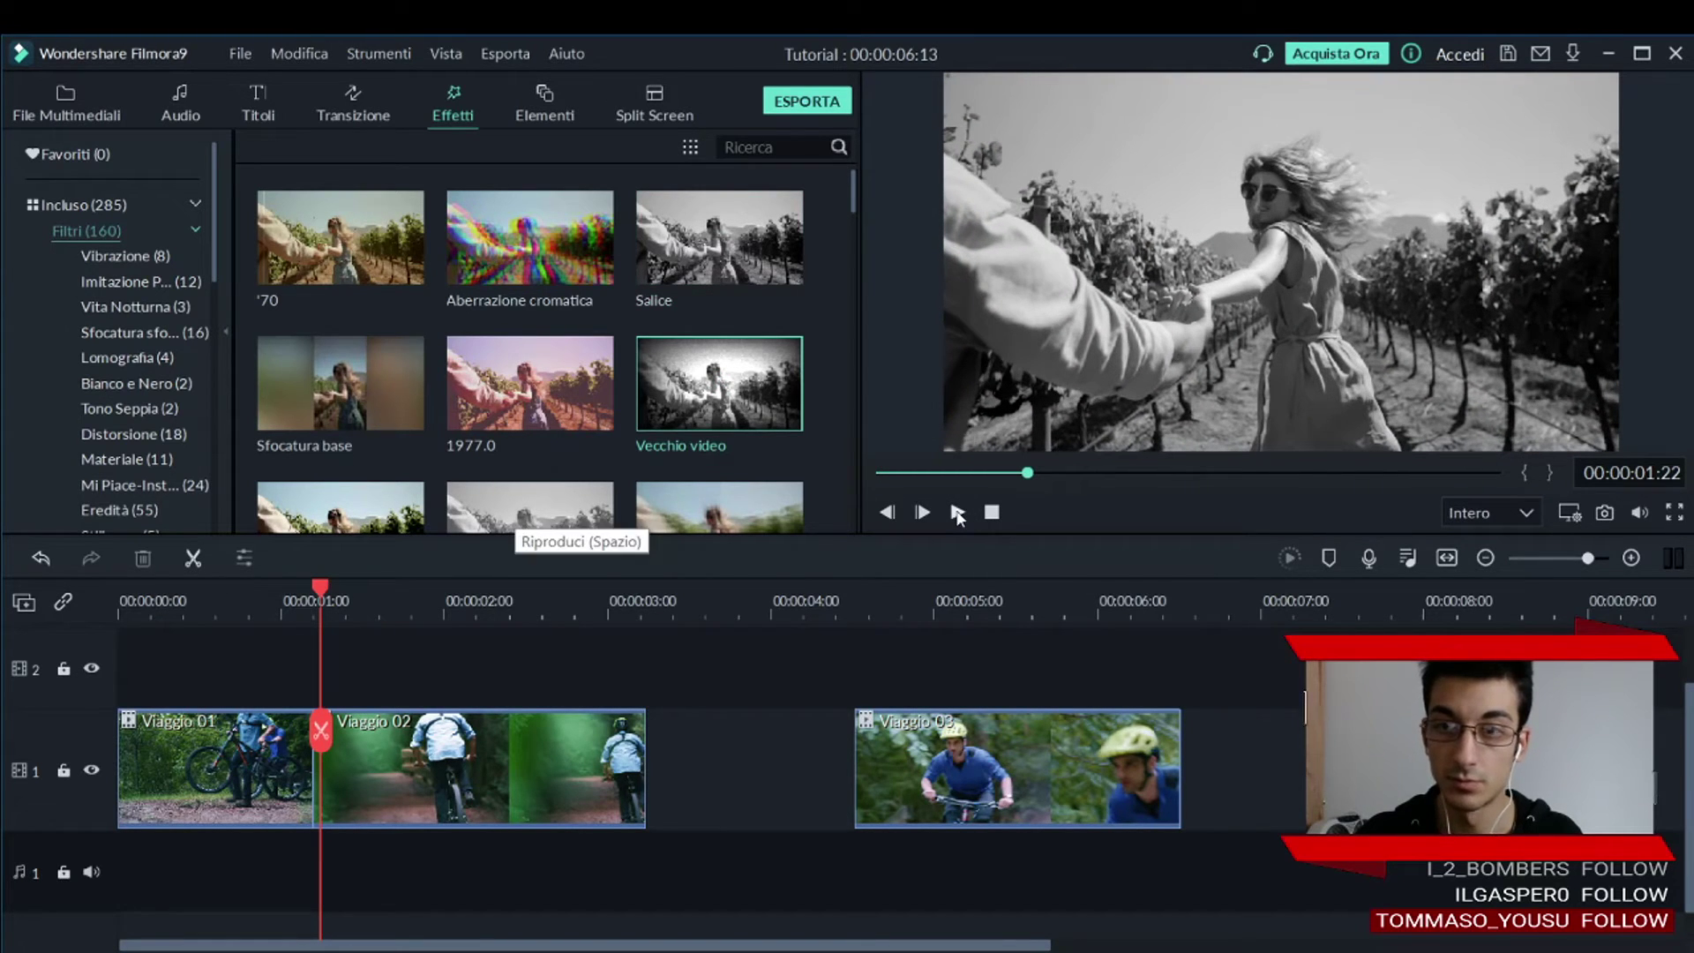
{"action": "left_click", "coordinate": [958, 514]}
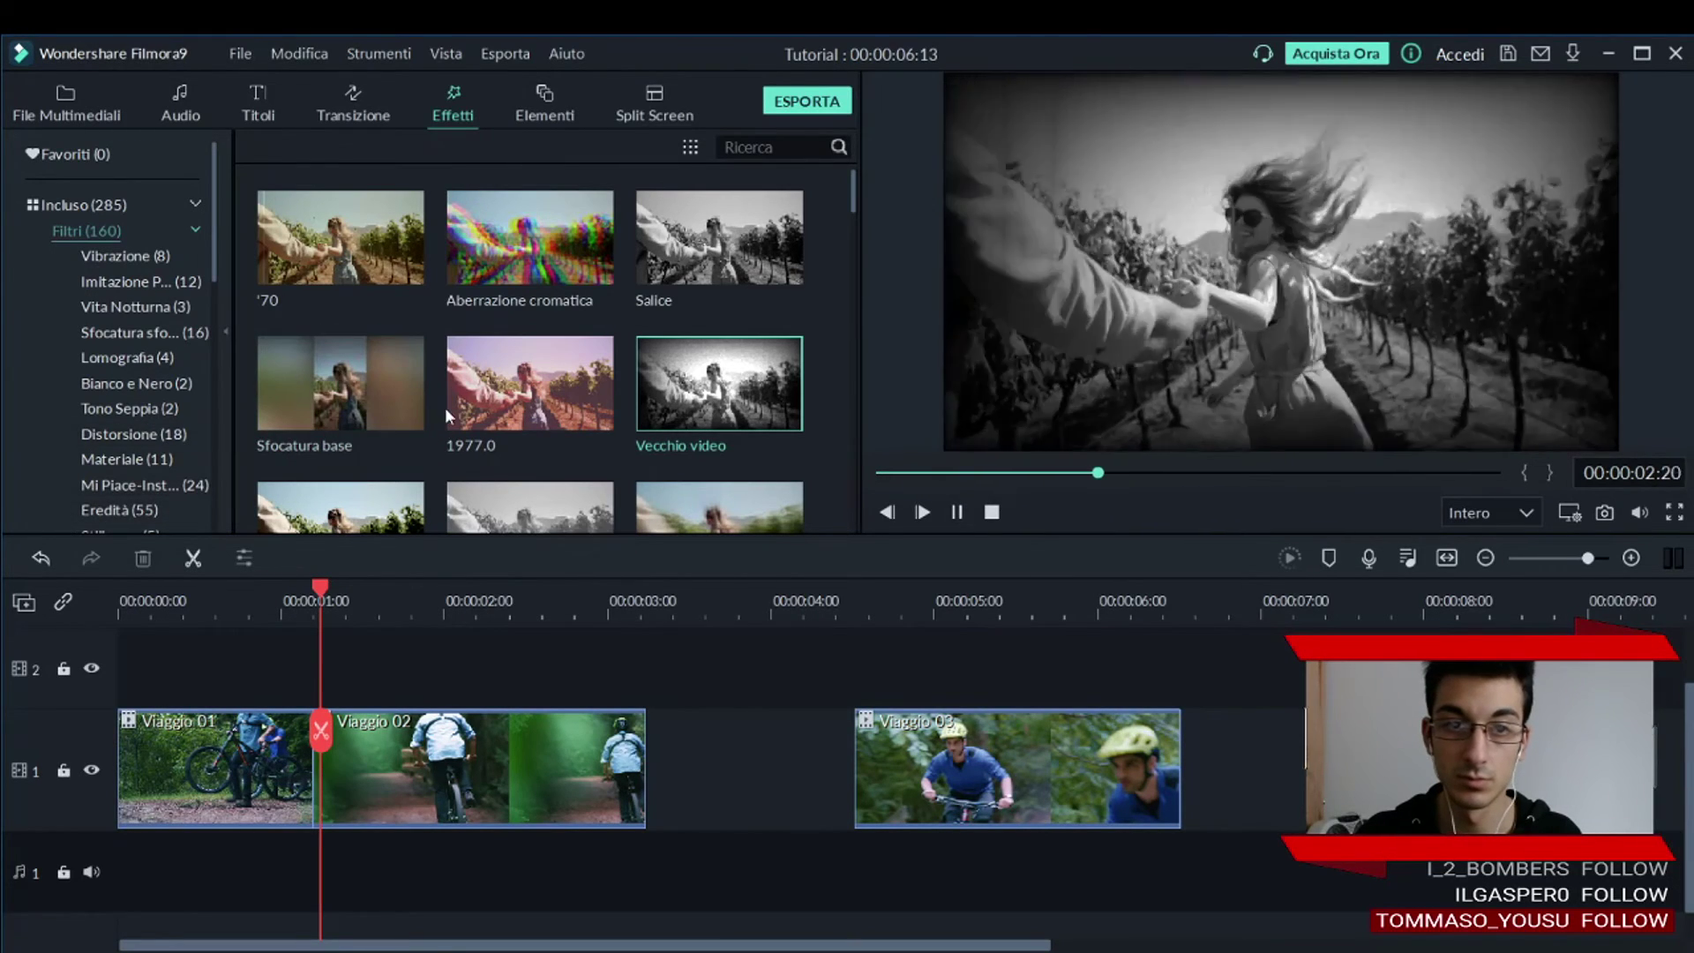
Browse the full list of filters, previewing the Fisheye filter along the way.
{"action": "scroll", "coordinate": [592, 404], "scroll_direction": "down", "scroll_amount": 3}
{"action": "scroll", "coordinate": [590, 407], "scroll_direction": "down", "scroll_amount": 5}
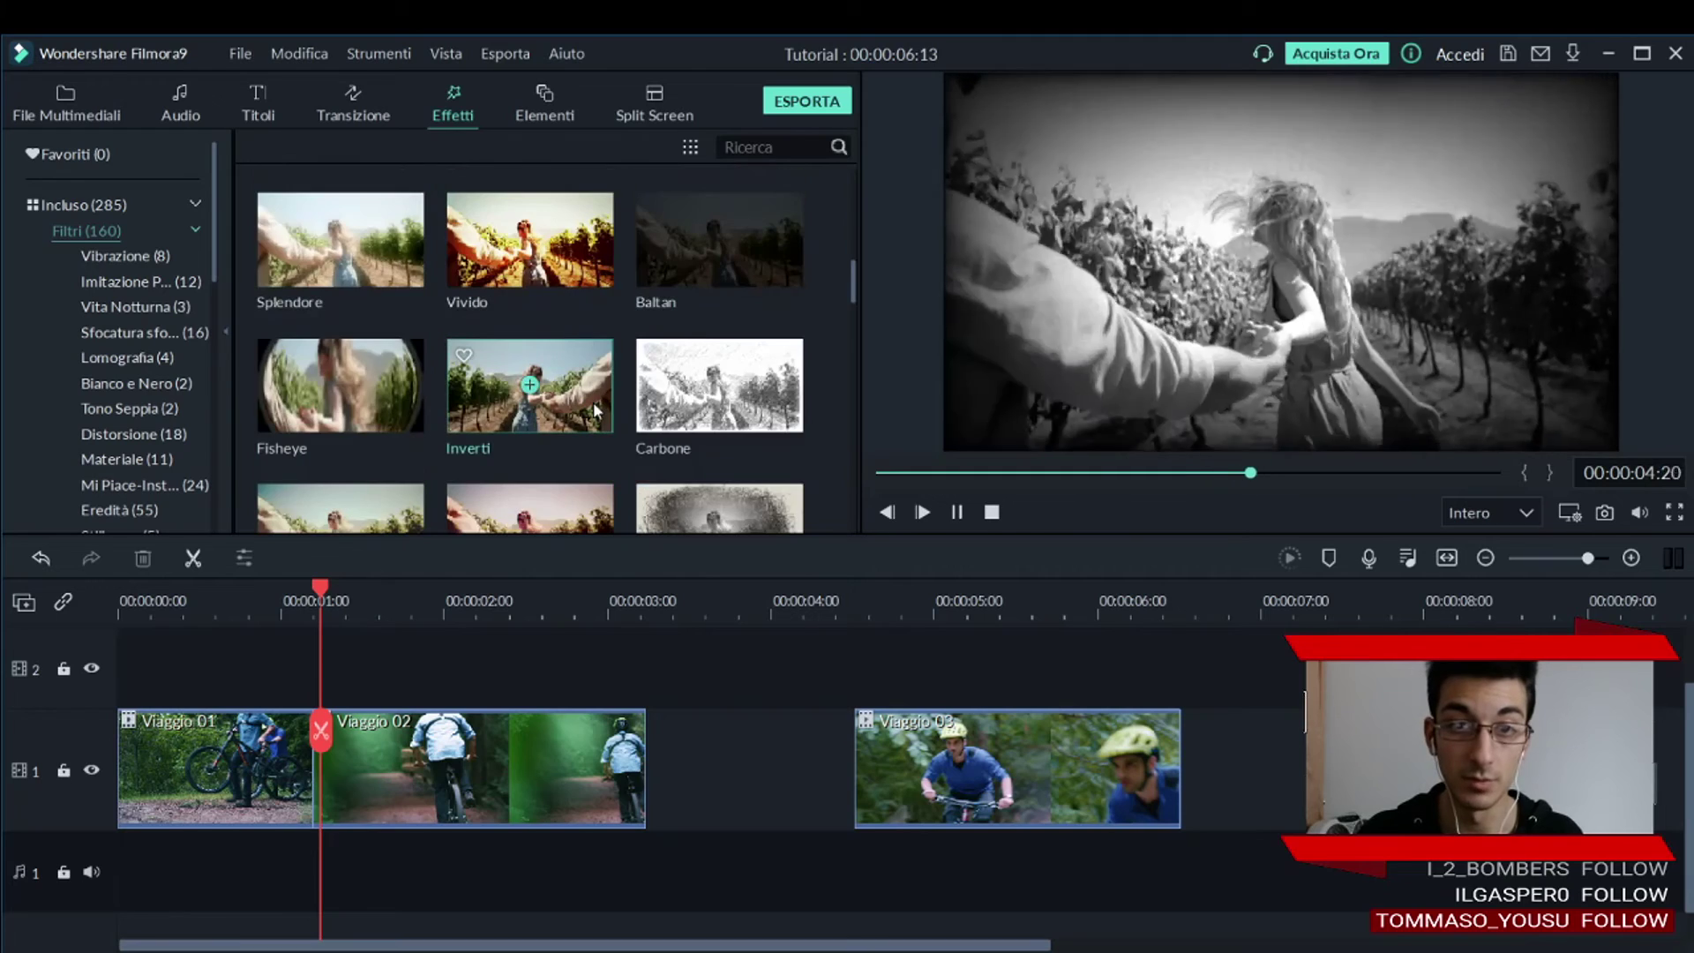
{"action": "left_click", "coordinate": [374, 409]}
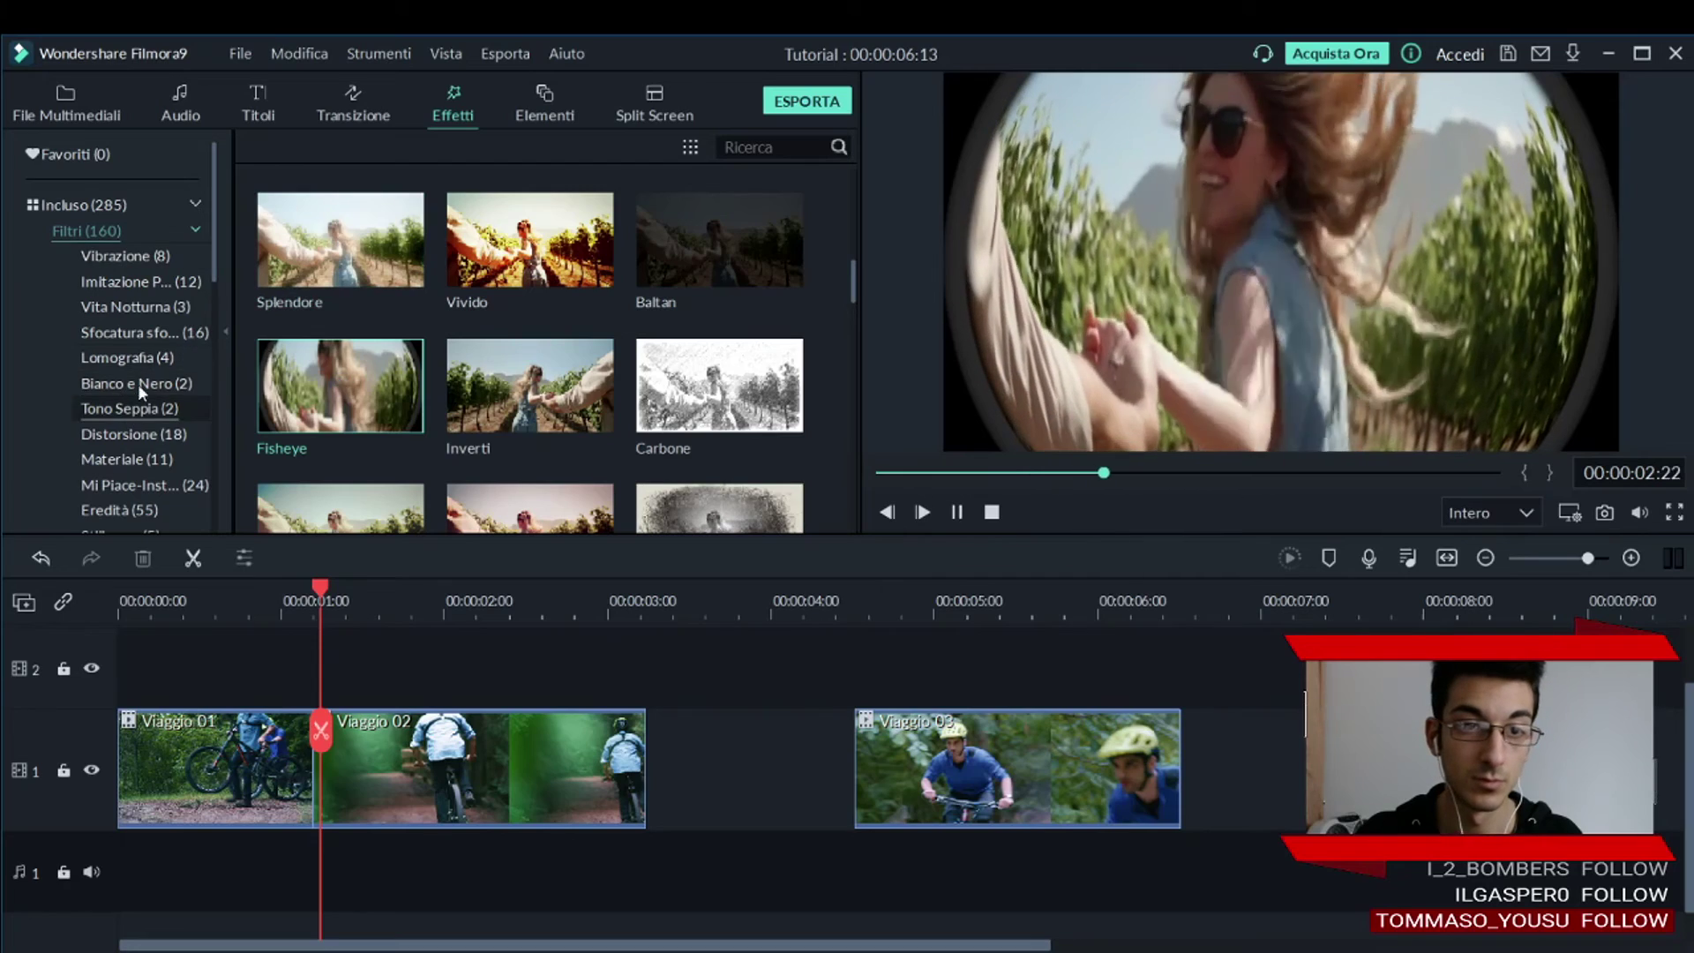
{"action": "scroll", "coordinate": [588, 335], "scroll_direction": "down", "scroll_amount": 5}
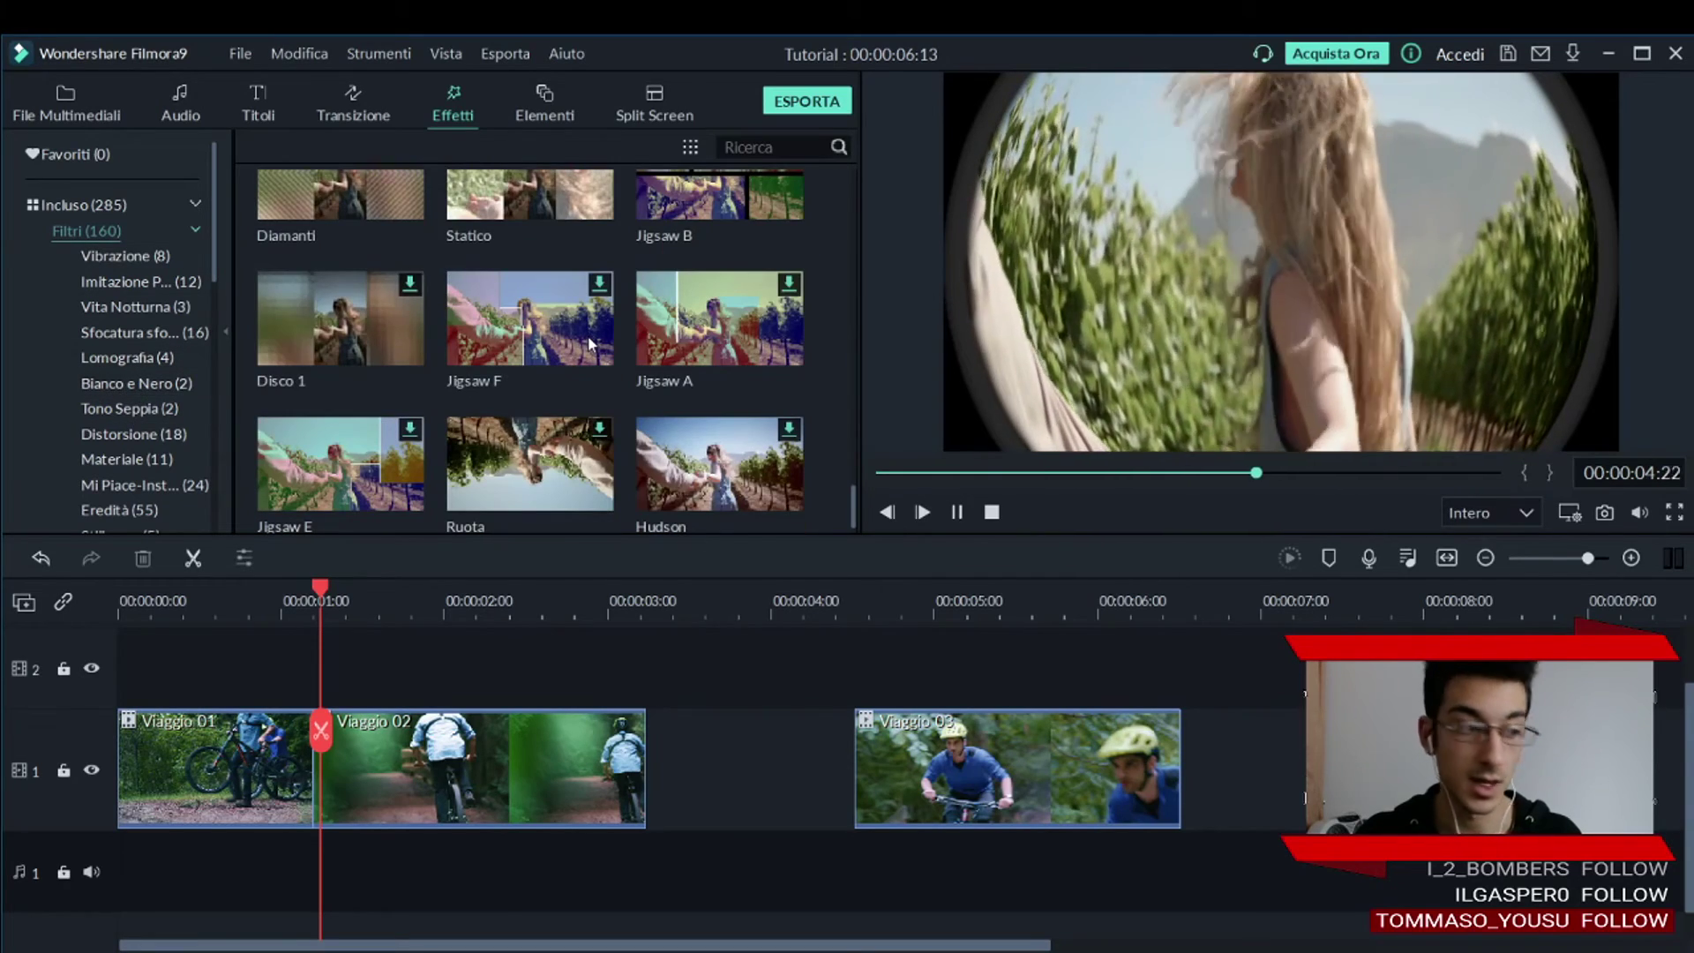
{"action": "scroll", "coordinate": [587, 335], "scroll_direction": "up", "scroll_amount": 10}
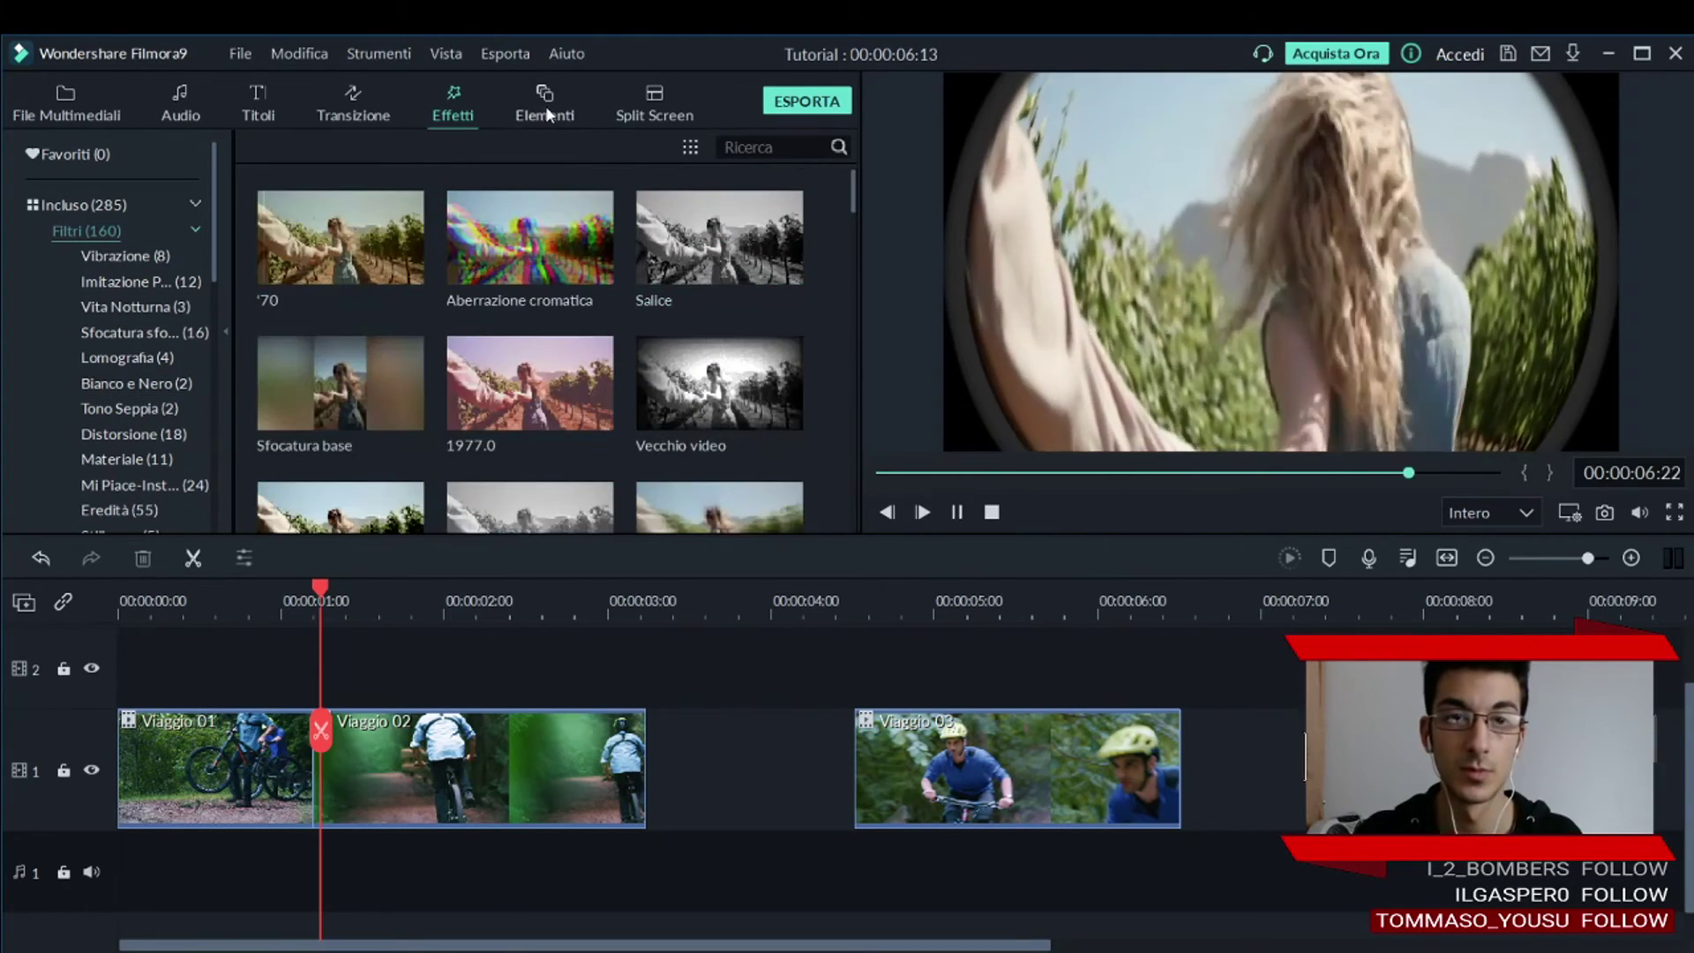
Look through the effect categories, checking the Filtri subcategories and the Sovrapposizioni group and leaving both groups collapsed.
{"action": "scroll", "coordinate": [134, 409], "scroll_direction": "down", "scroll_amount": 5}
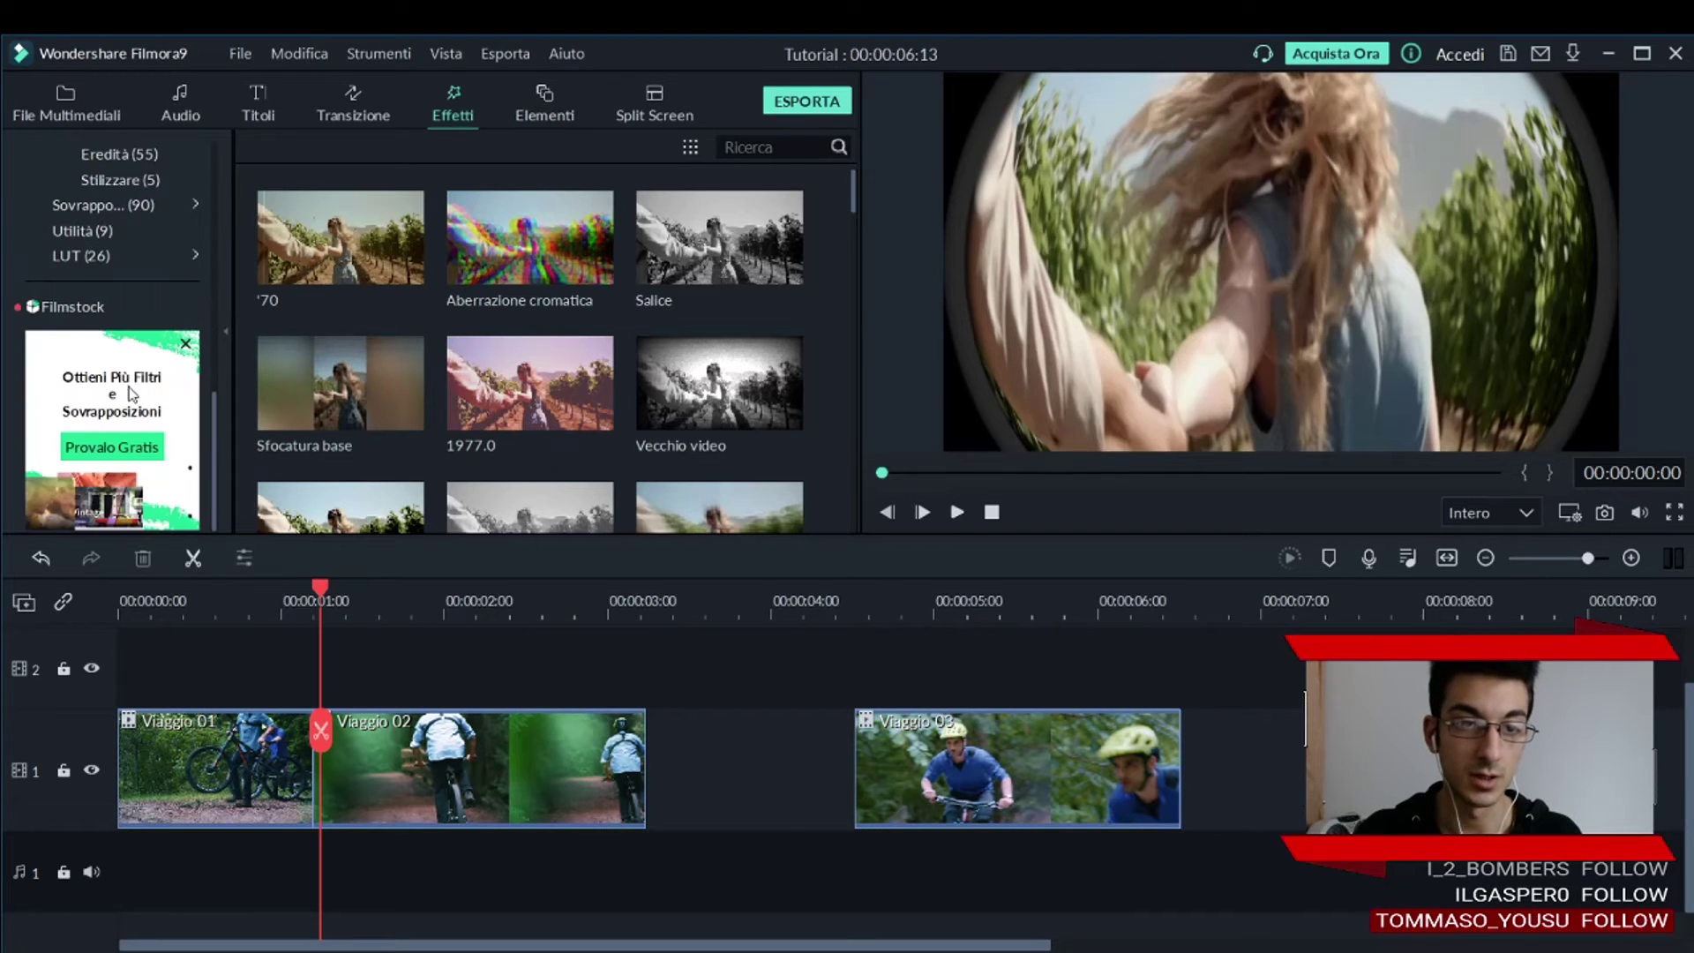
{"action": "scroll", "coordinate": [134, 337], "scroll_direction": "up", "scroll_amount": 5}
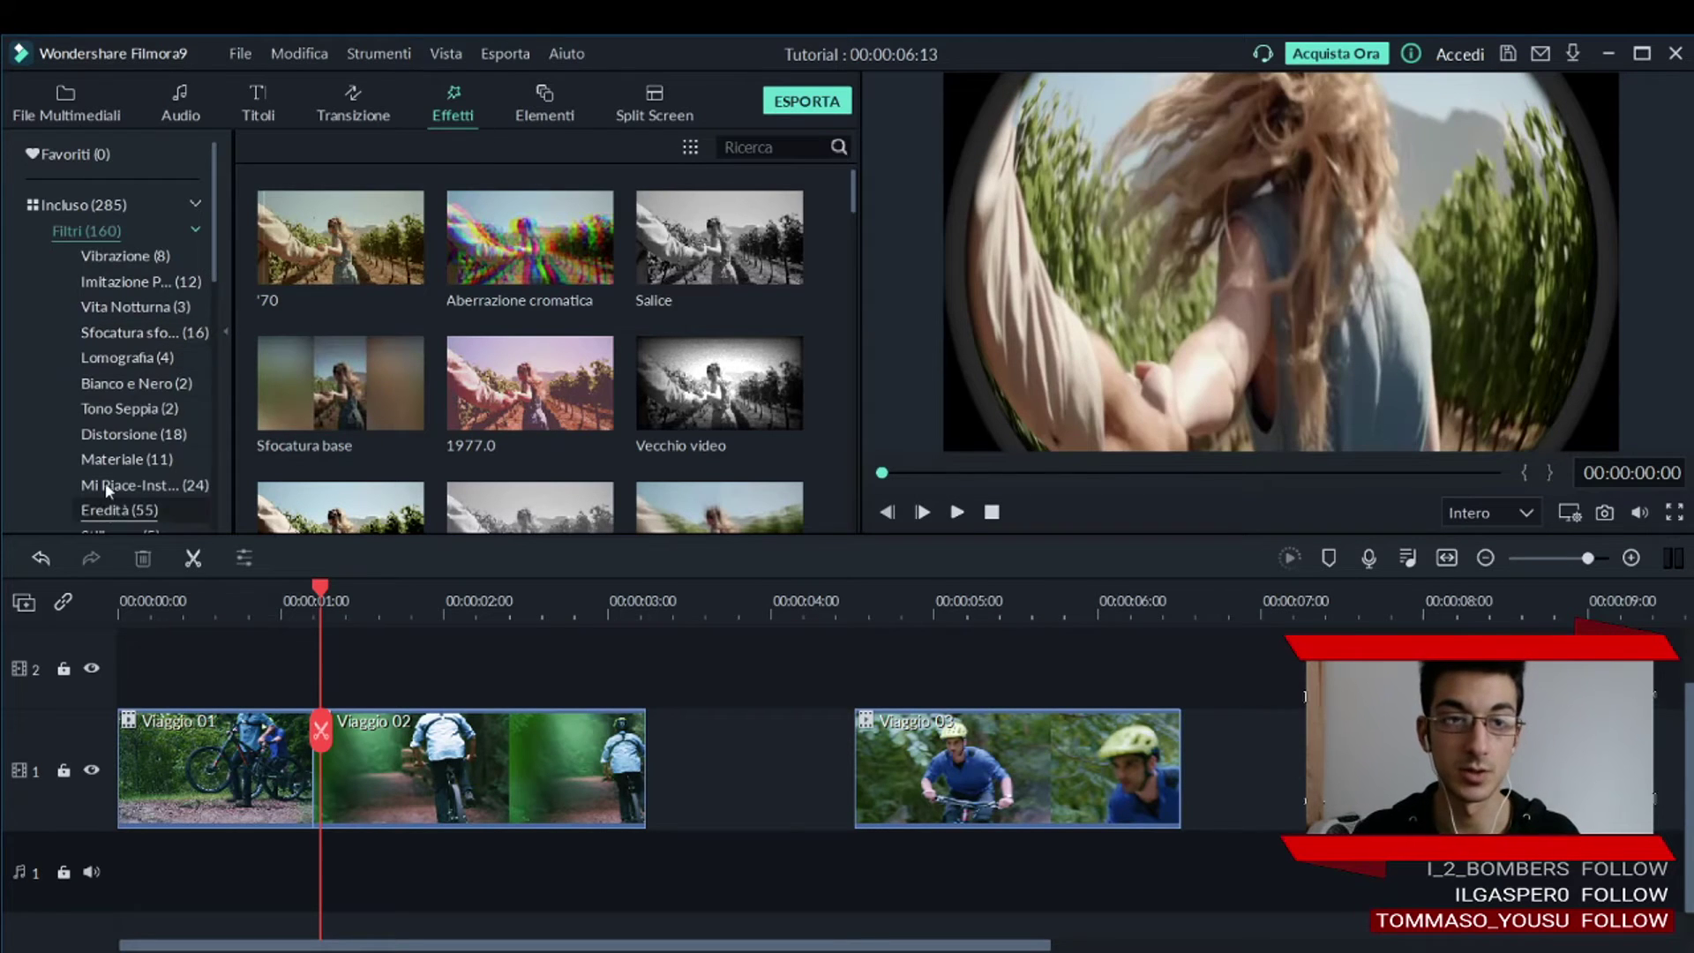
{"action": "left_click", "coordinate": [196, 231]}
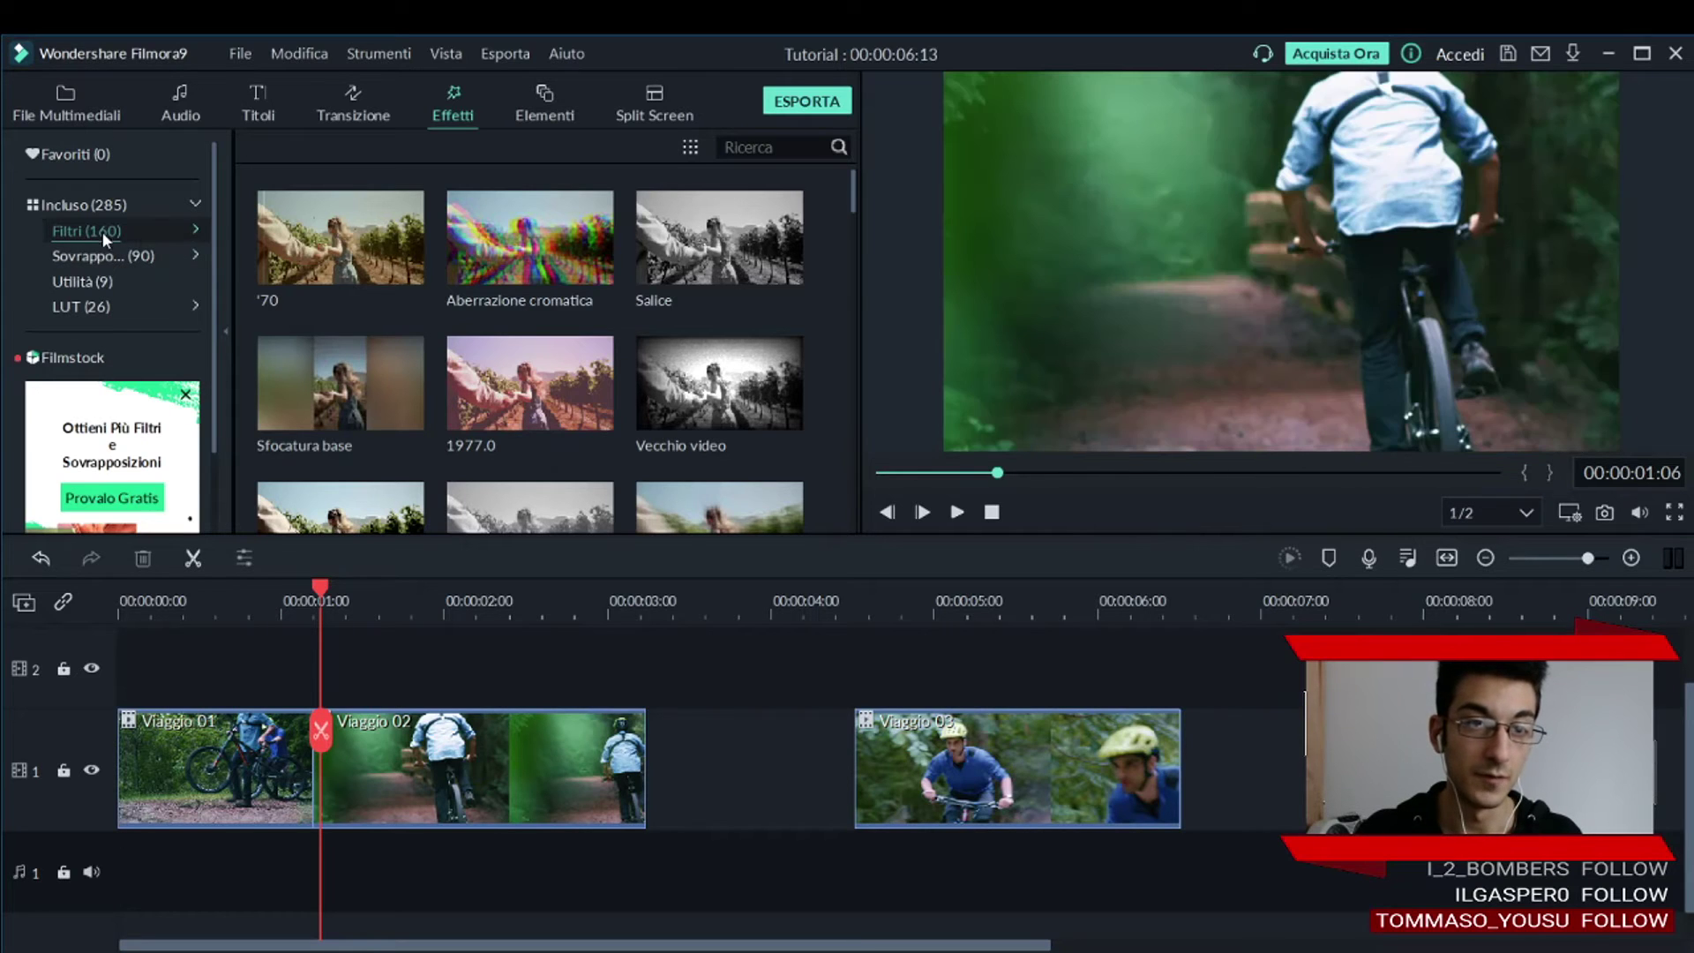
{"action": "left_click", "coordinate": [194, 229]}
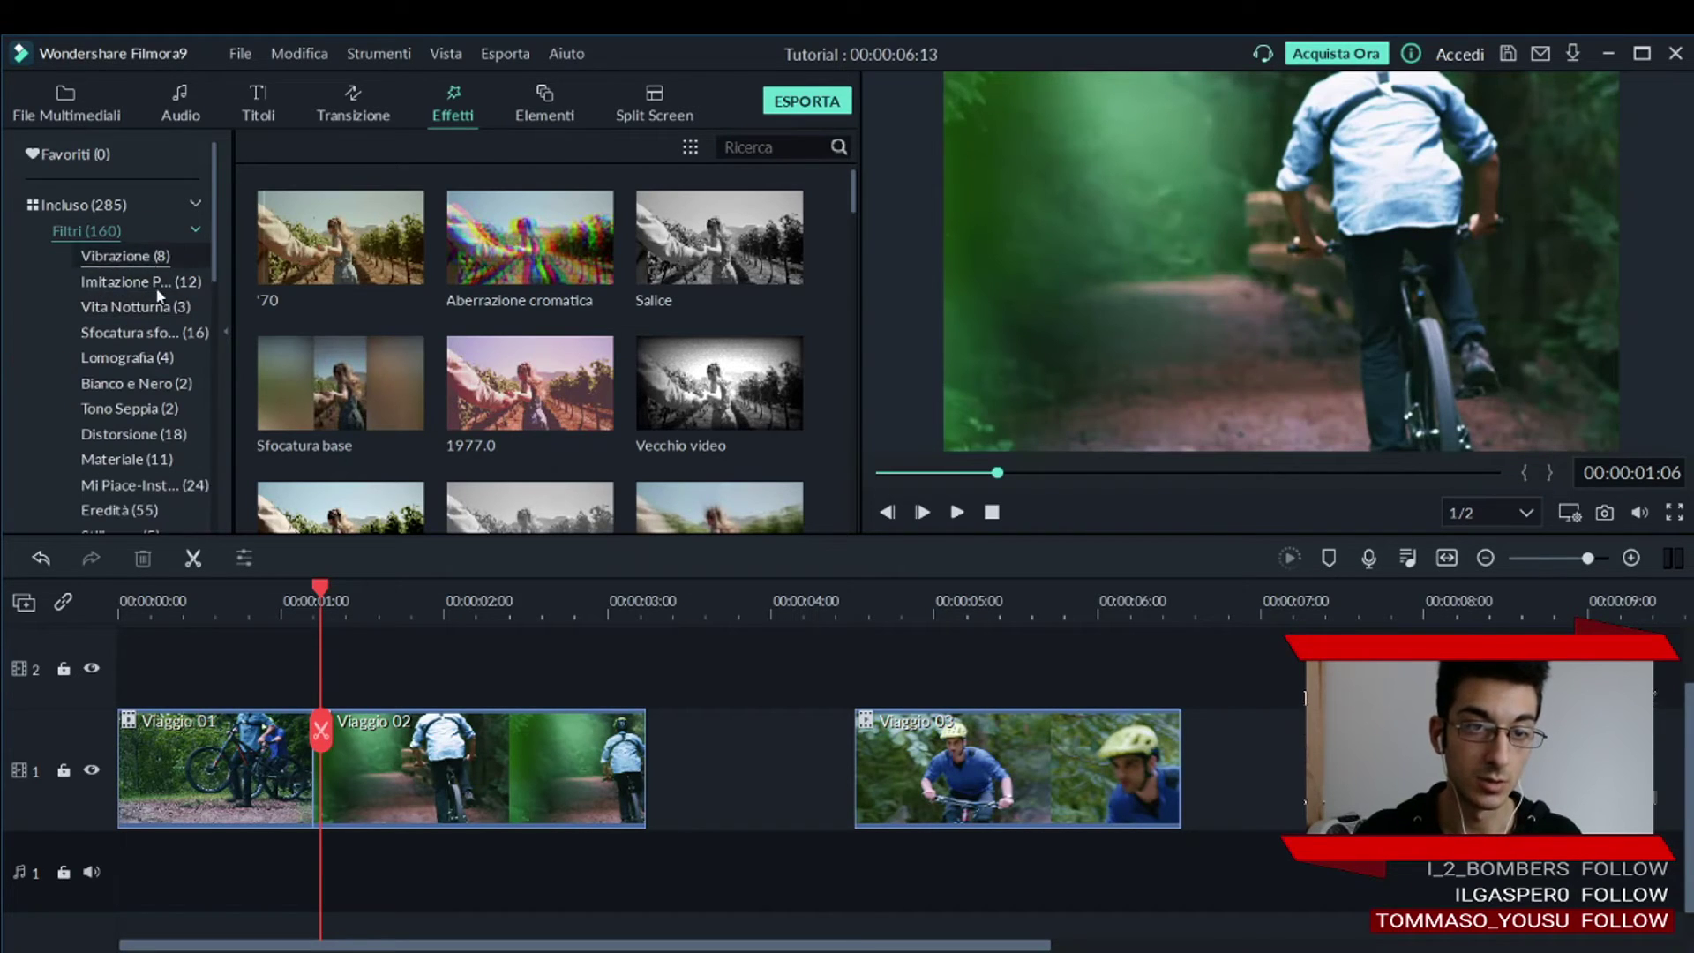
{"action": "left_click", "coordinate": [193, 233]}
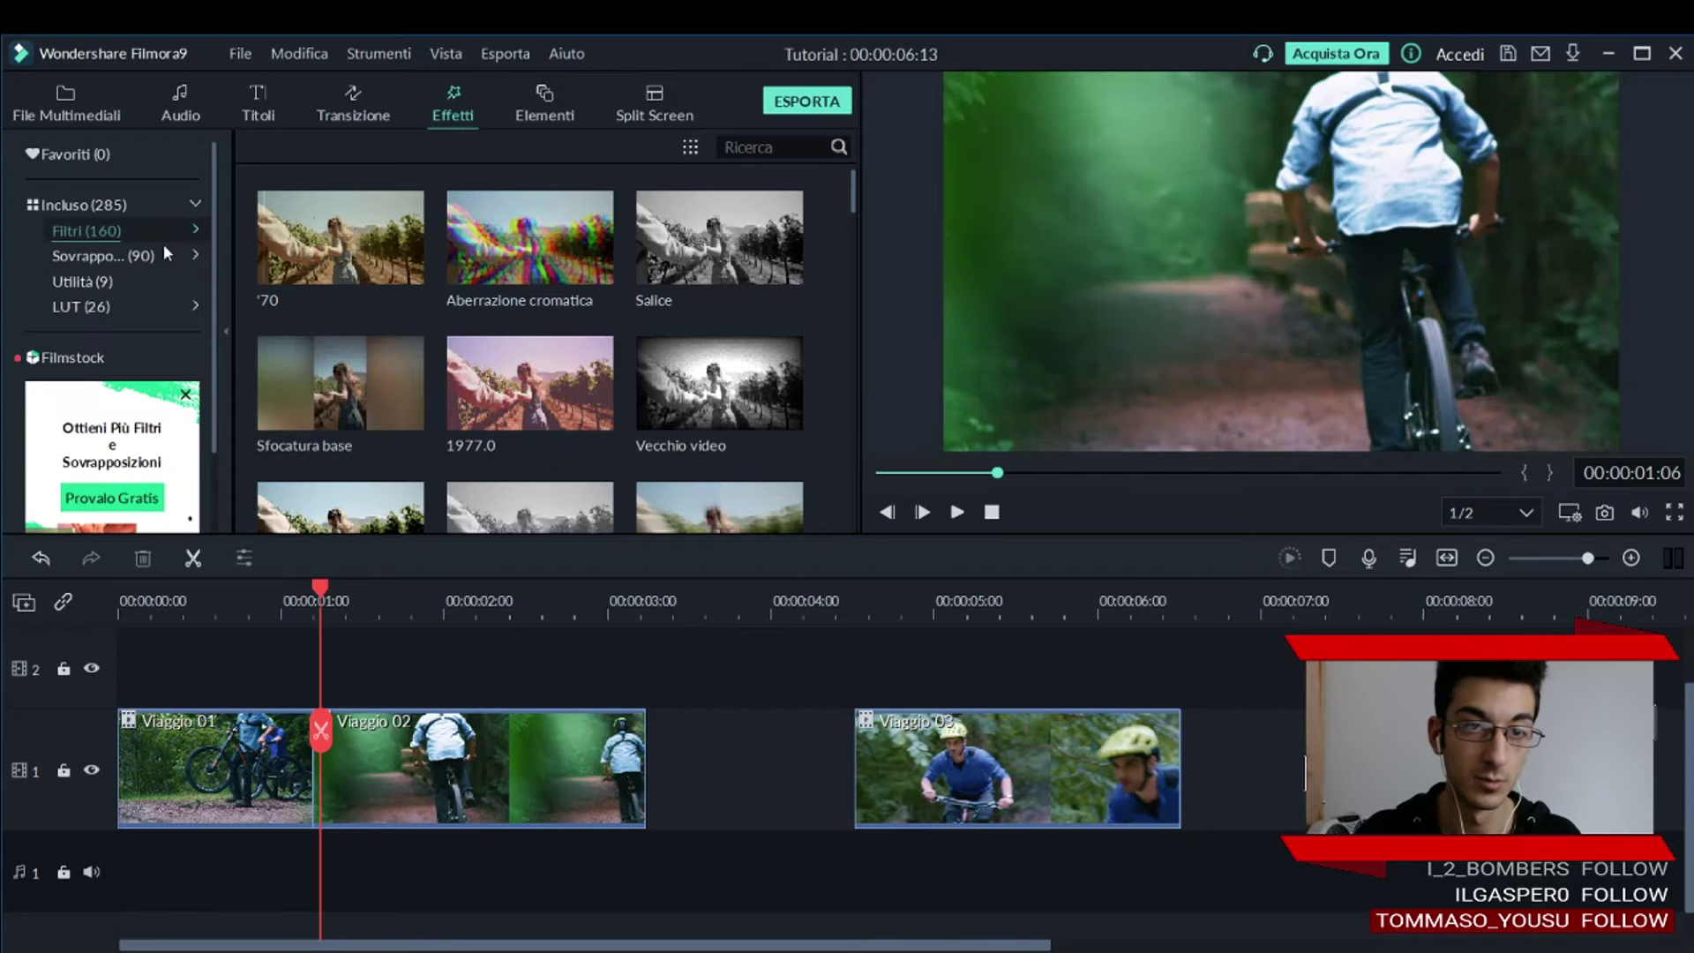
{"action": "left_click", "coordinate": [114, 257]}
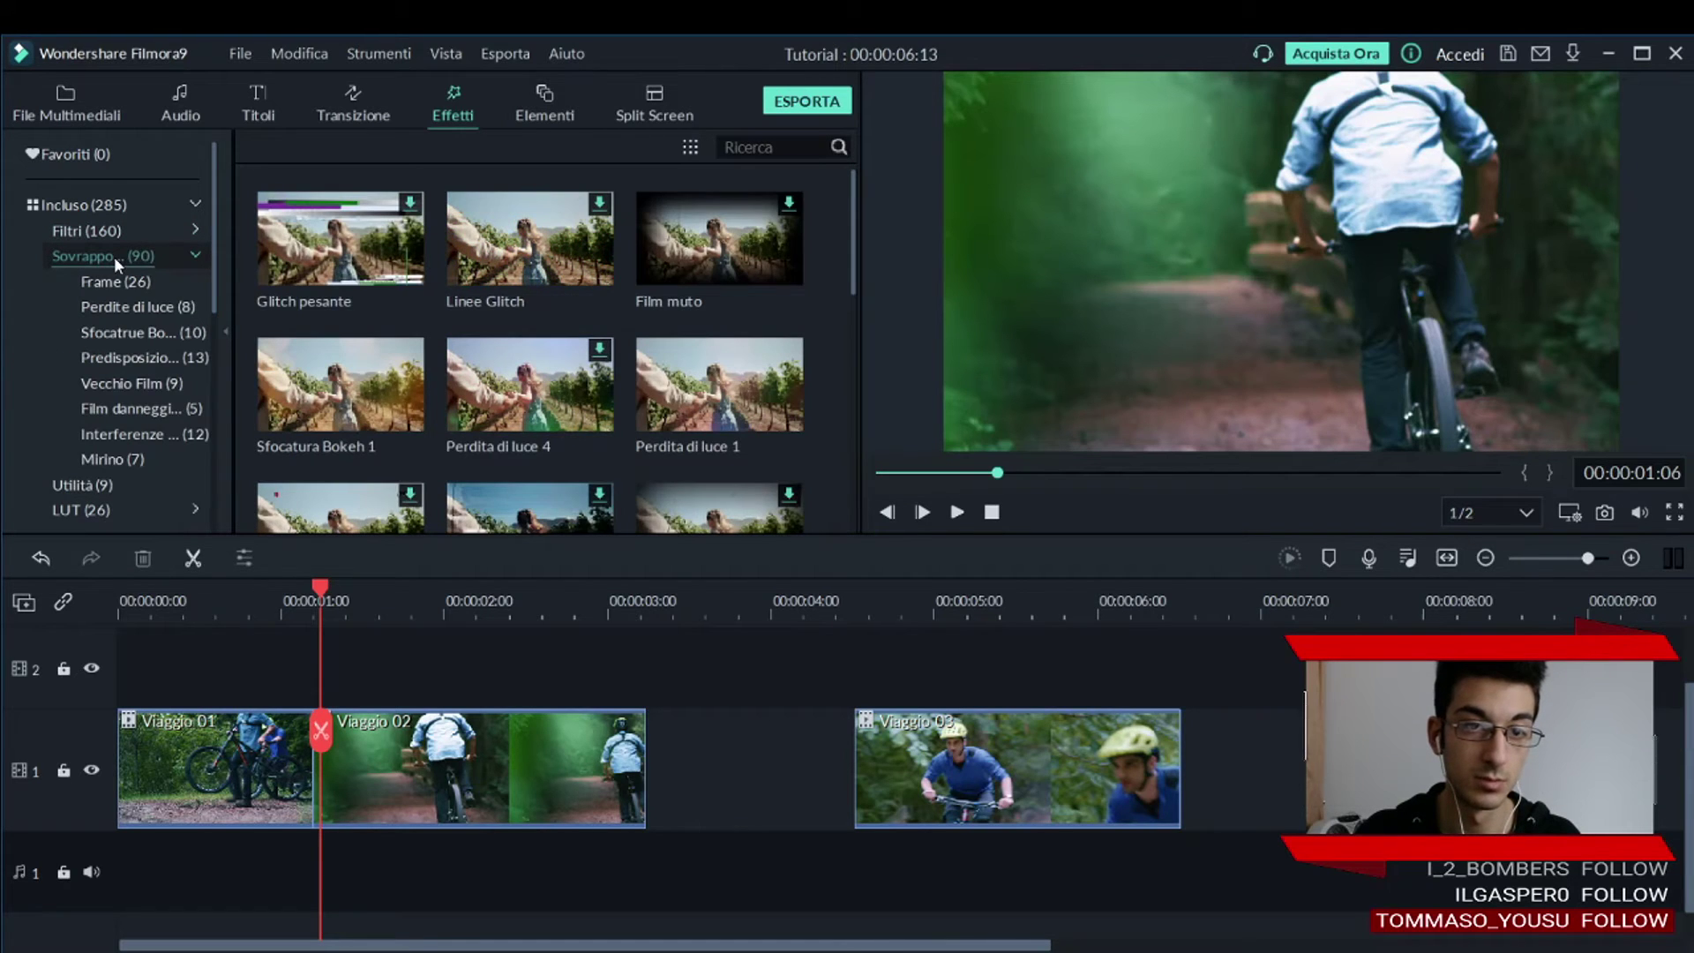
{"action": "left_click", "coordinate": [114, 257]}
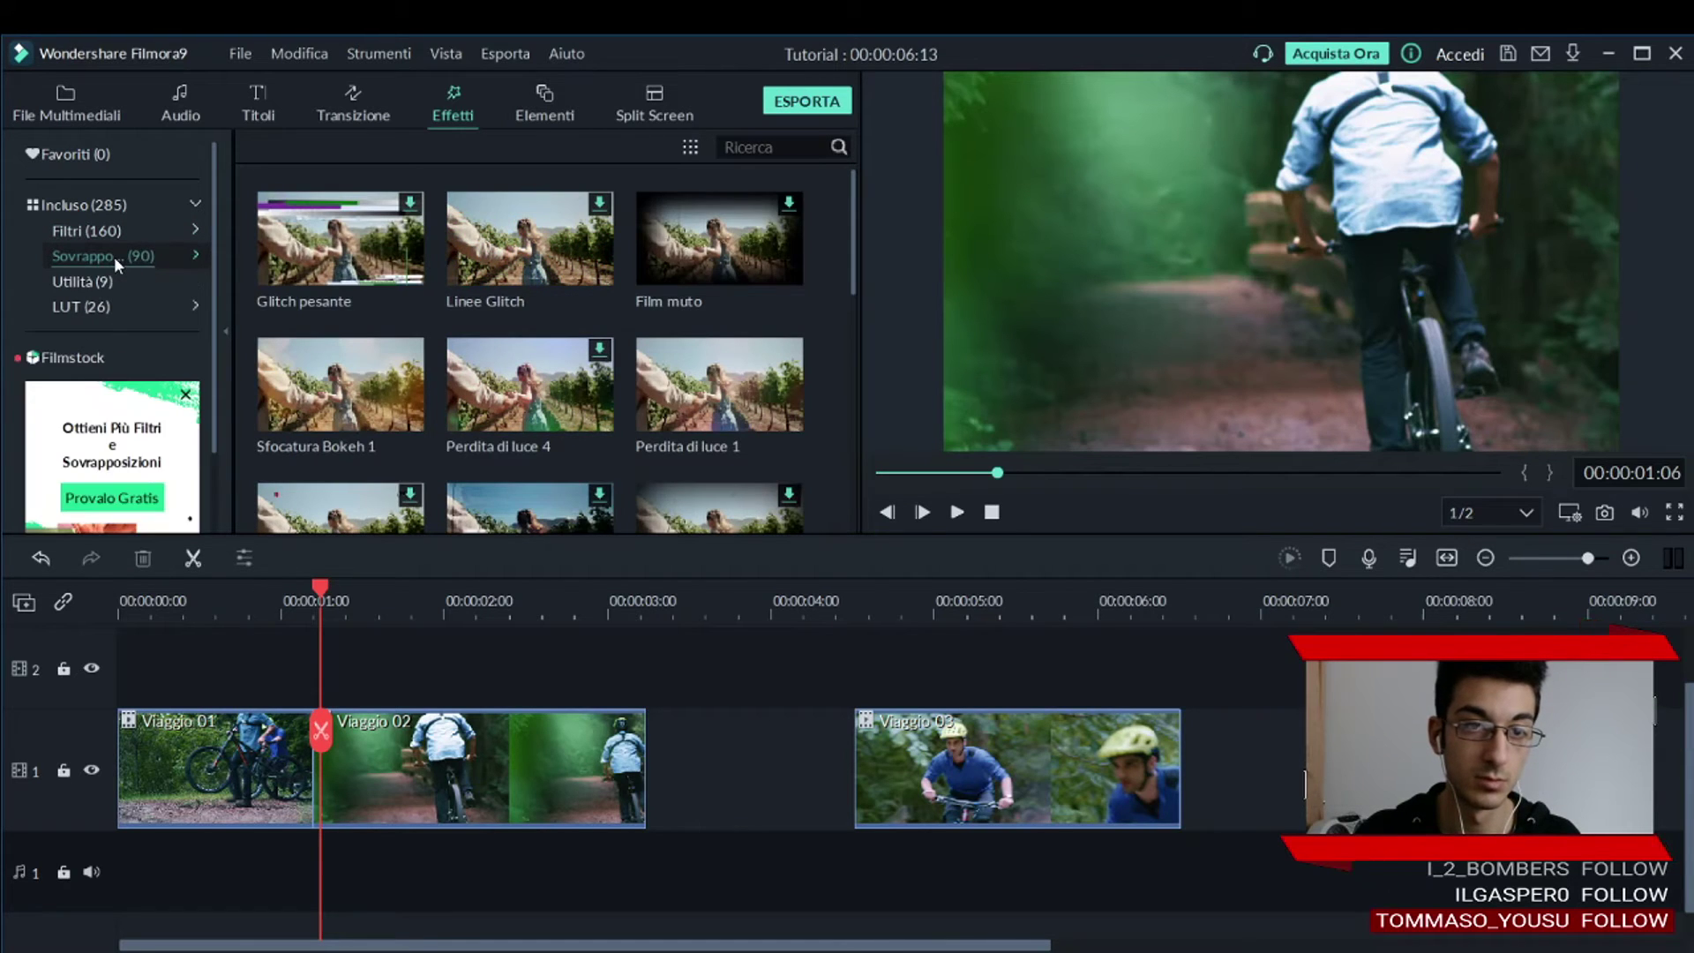
Open the elements library and browse its full list, leaving the category list expanded.
{"action": "left_click", "coordinate": [559, 109]}
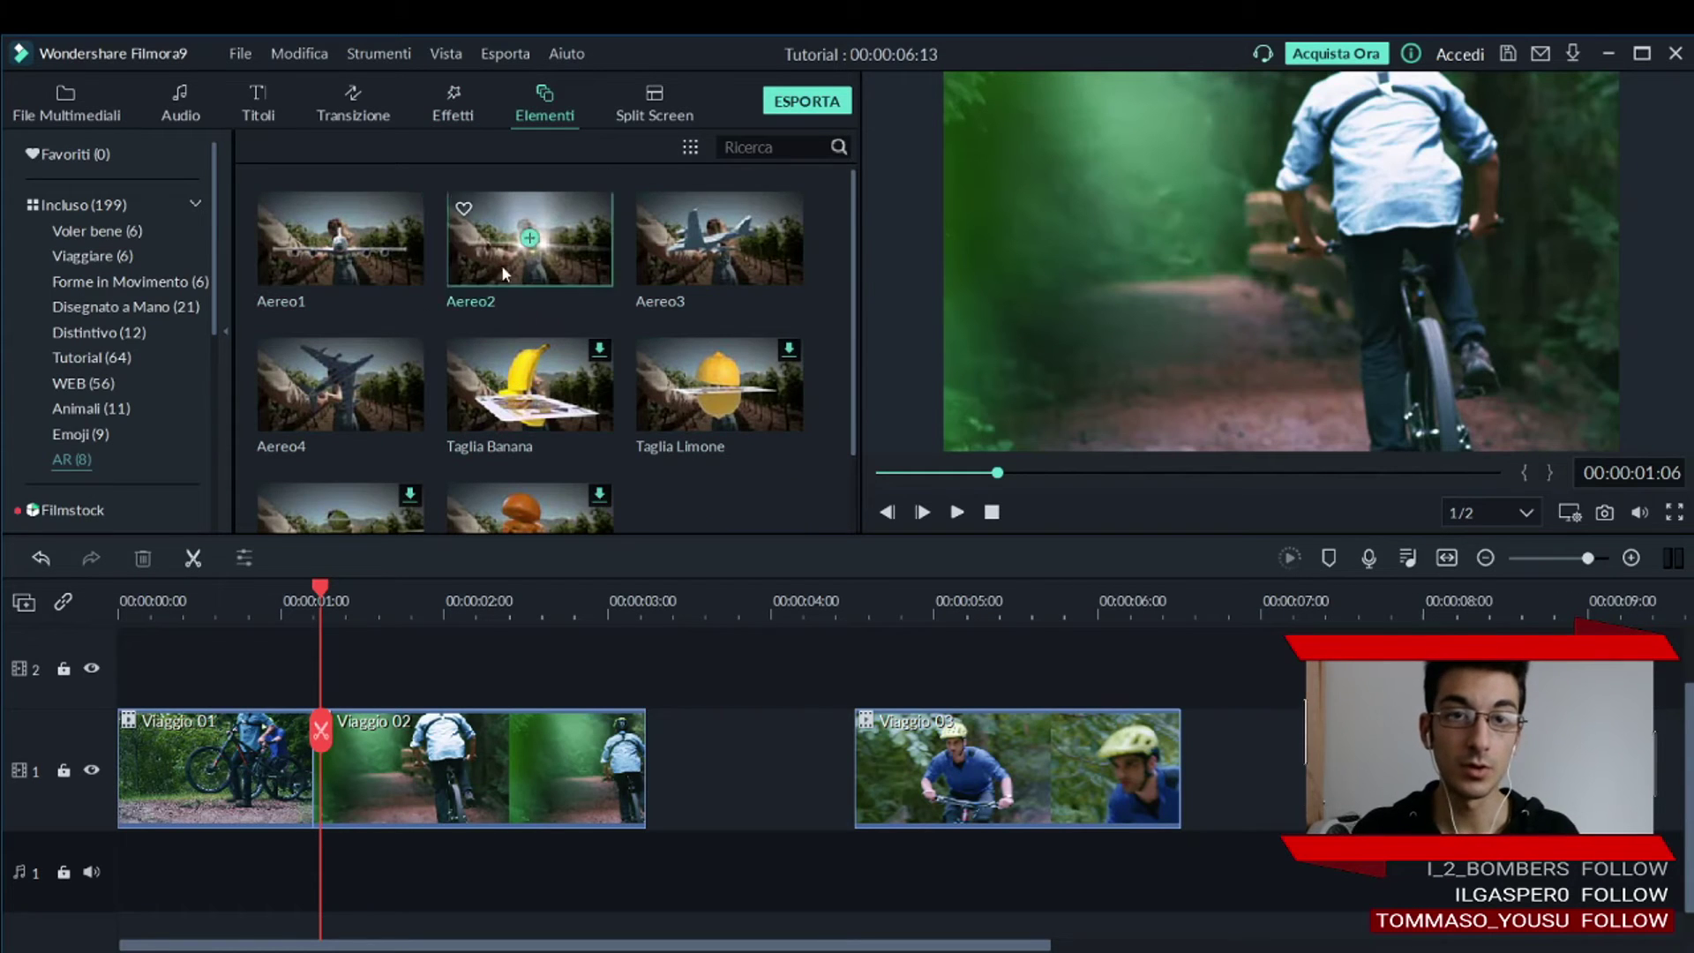
{"action": "left_click", "coordinate": [177, 205]}
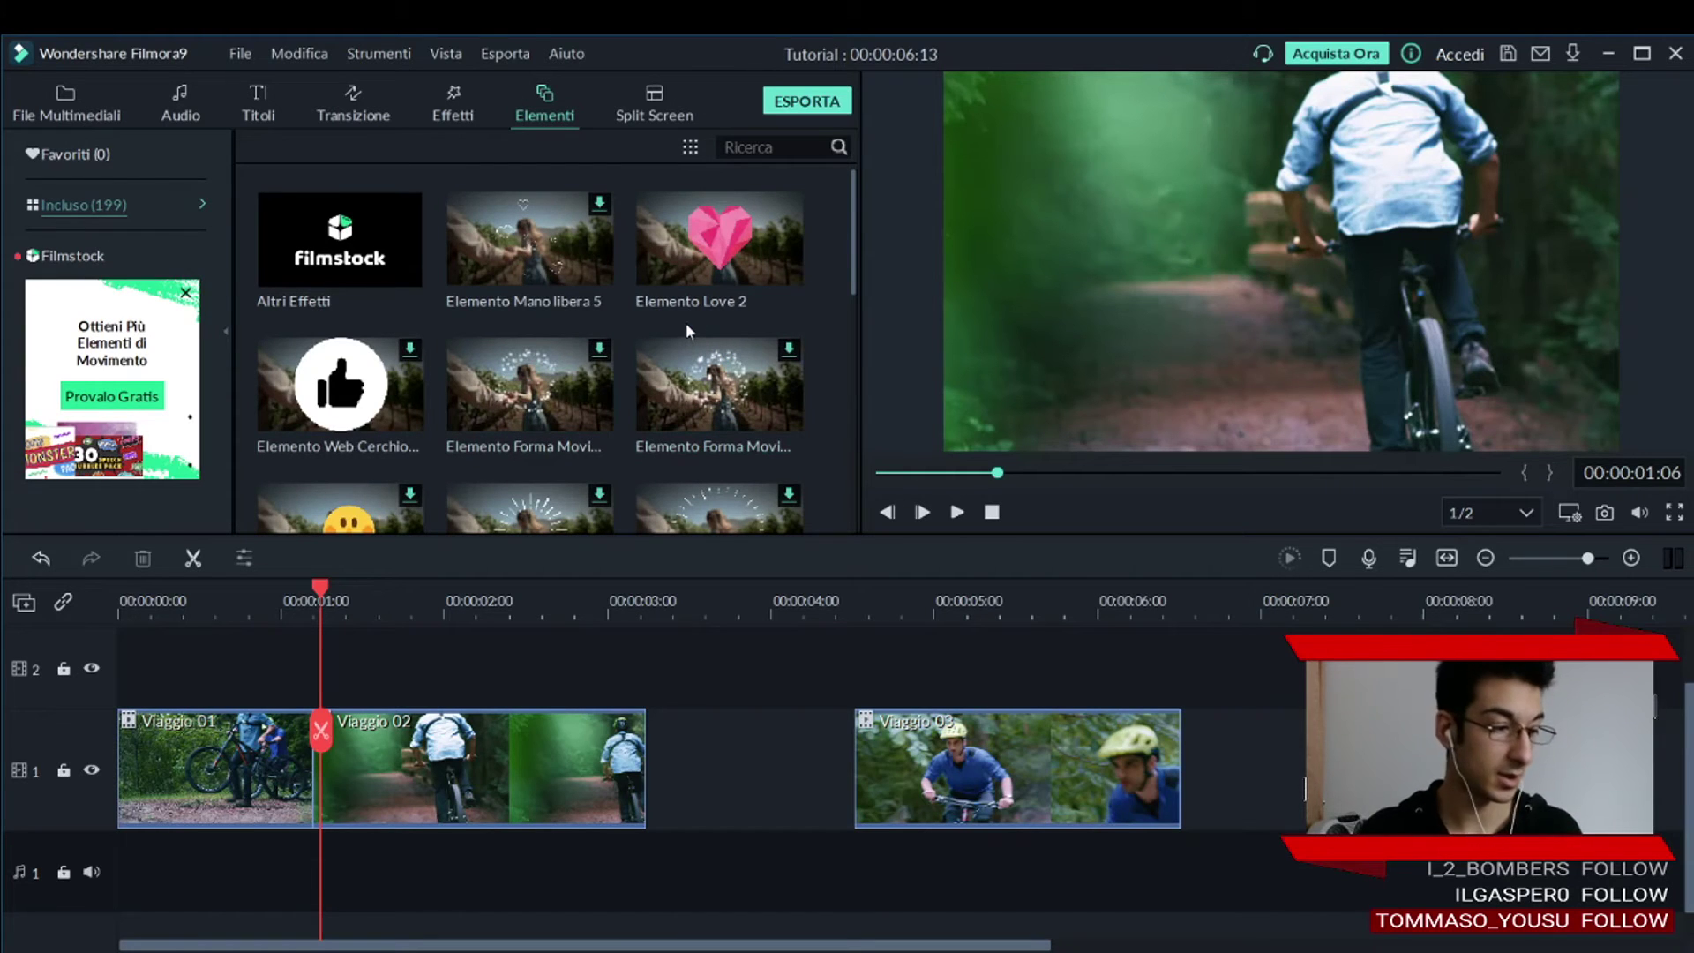
{"action": "scroll", "coordinate": [696, 298], "scroll_direction": "down", "scroll_amount": 3}
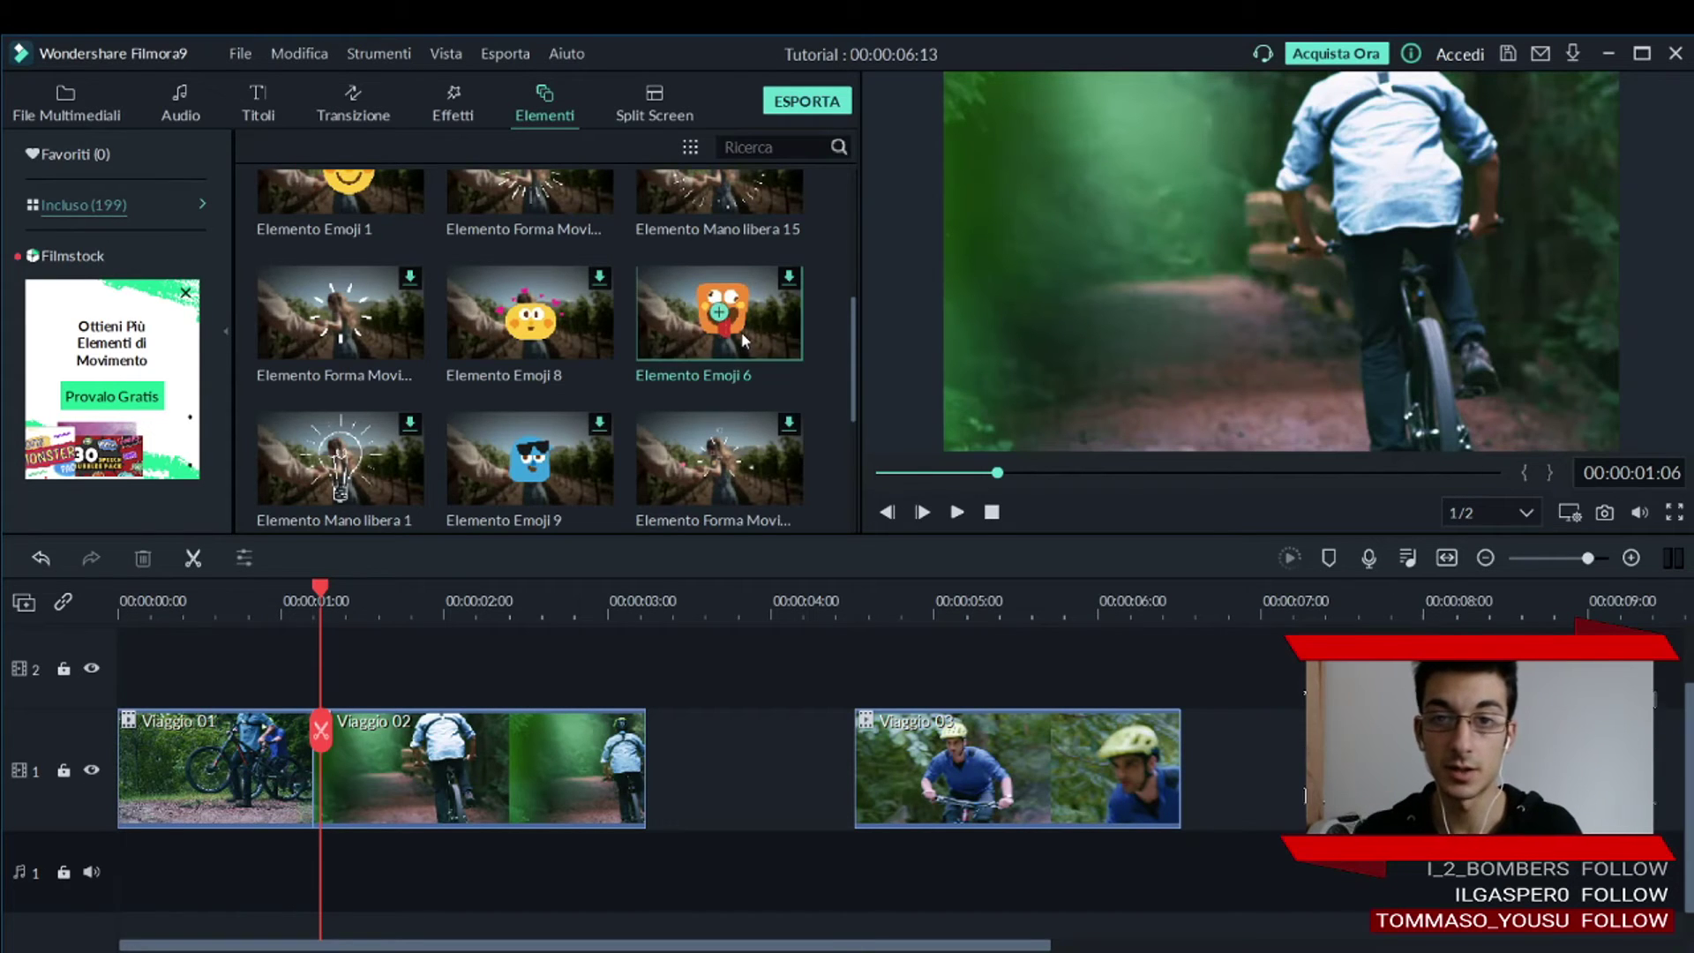
{"action": "scroll", "coordinate": [741, 332], "scroll_direction": "down", "scroll_amount": 5}
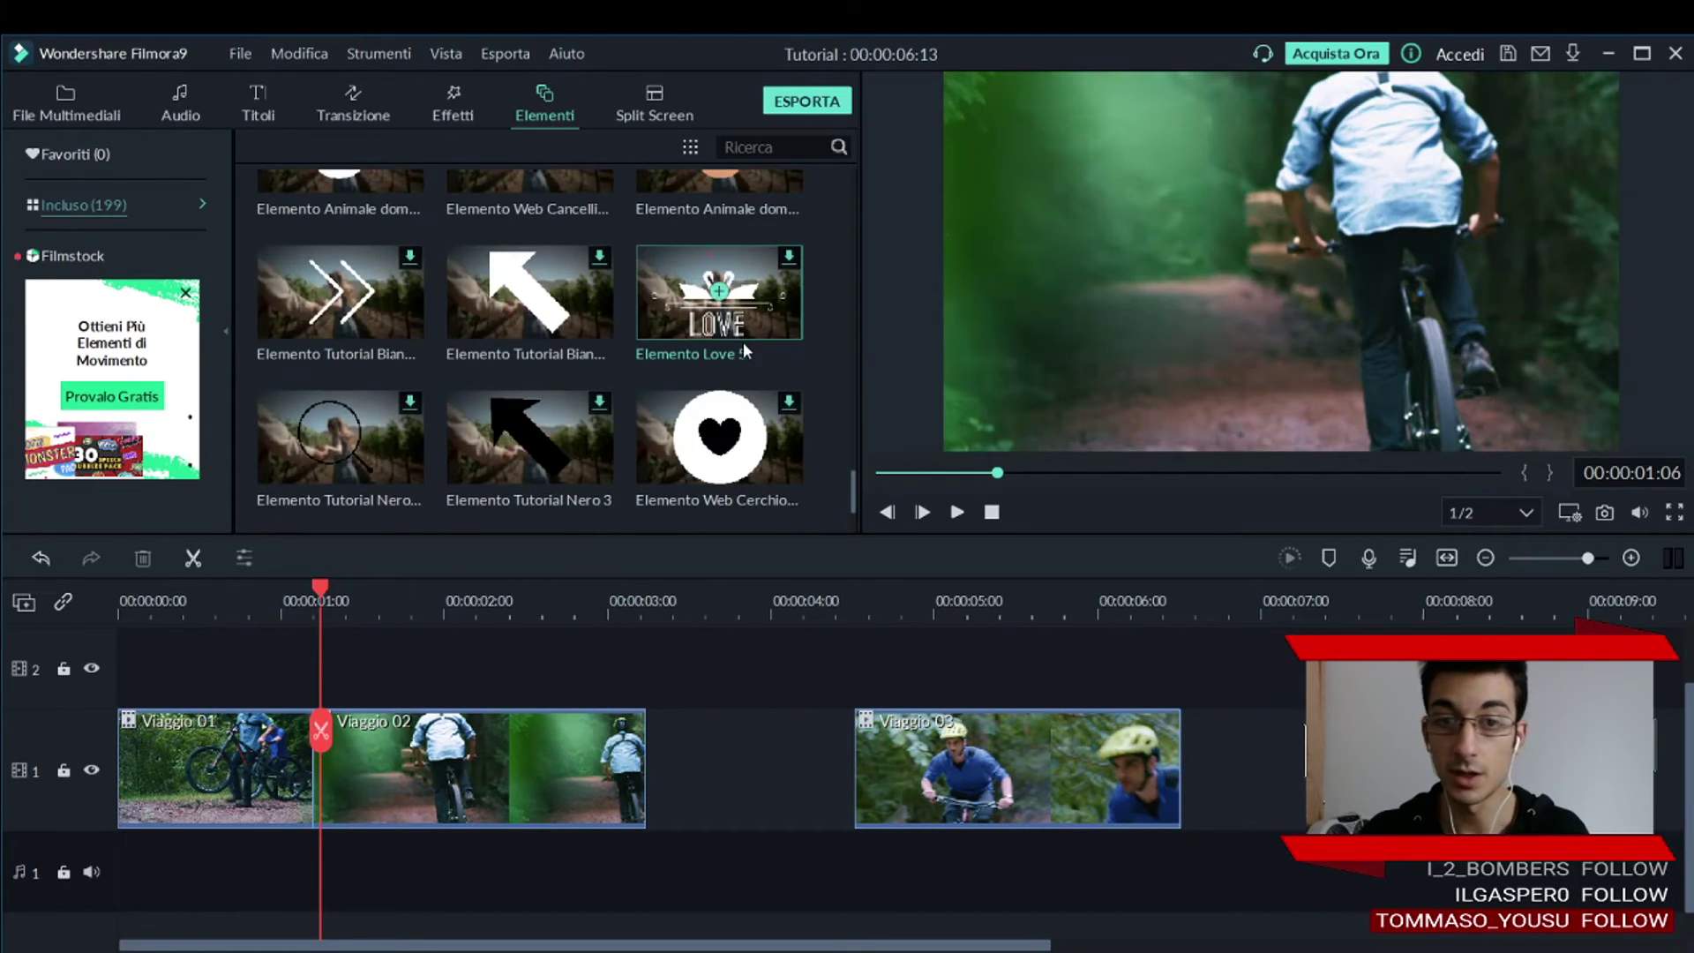
{"action": "scroll", "coordinate": [743, 341], "scroll_direction": "up", "scroll_amount": 10}
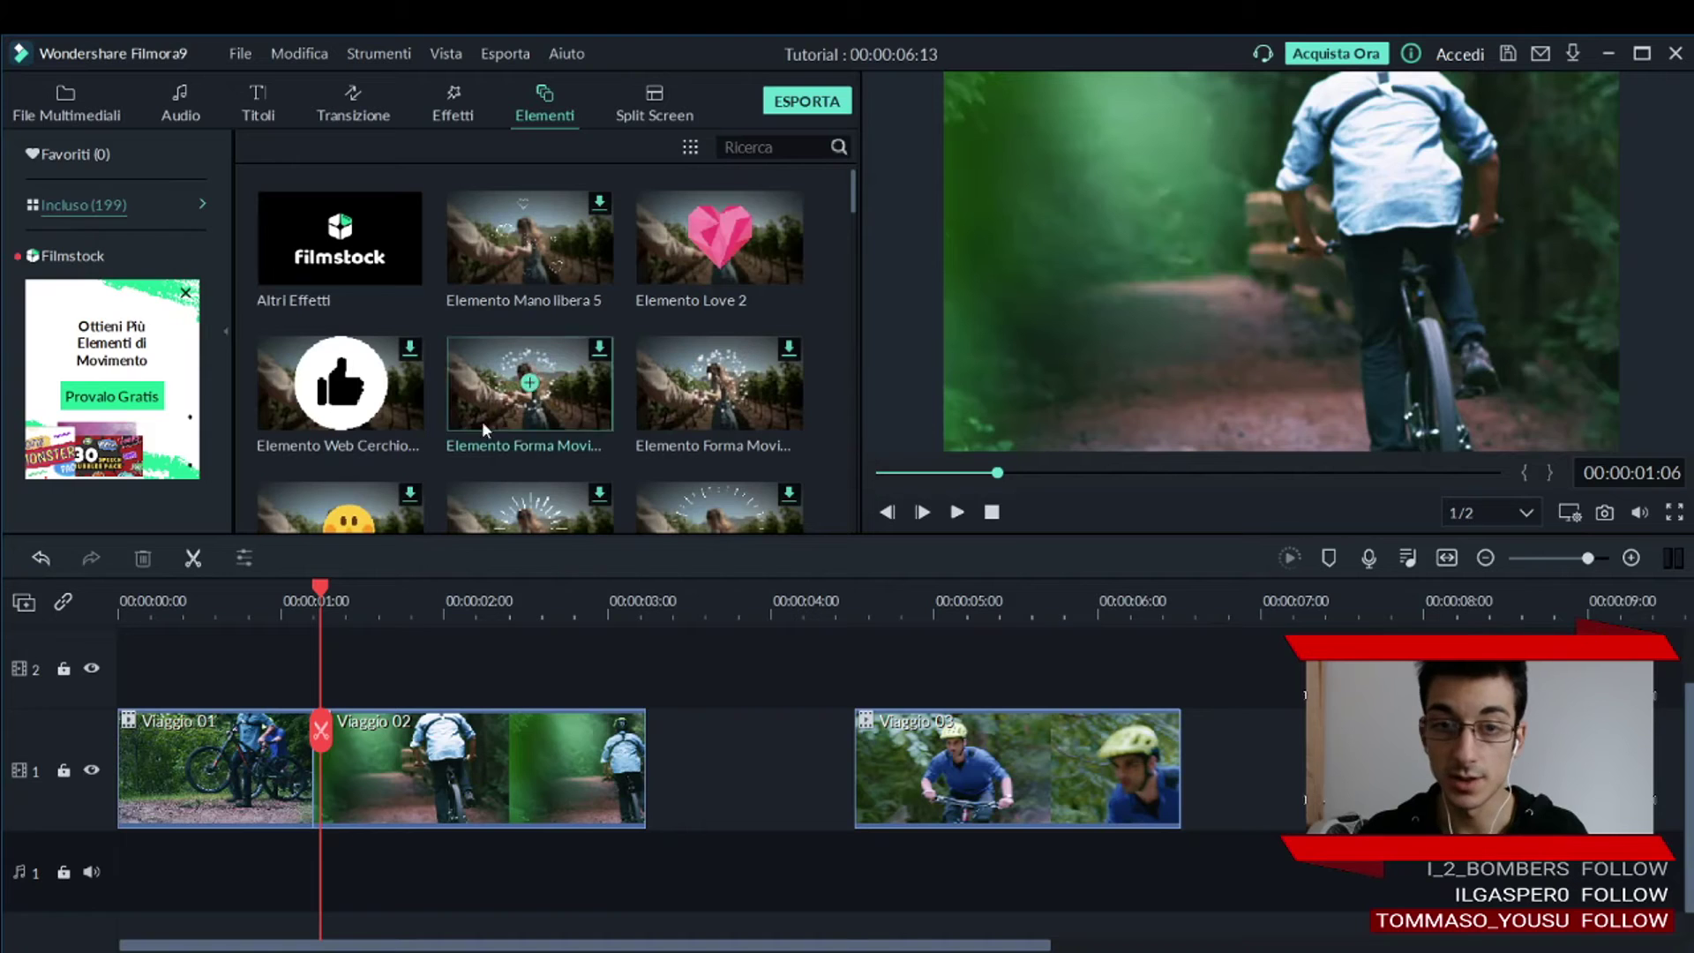
{"action": "left_click", "coordinate": [129, 205]}
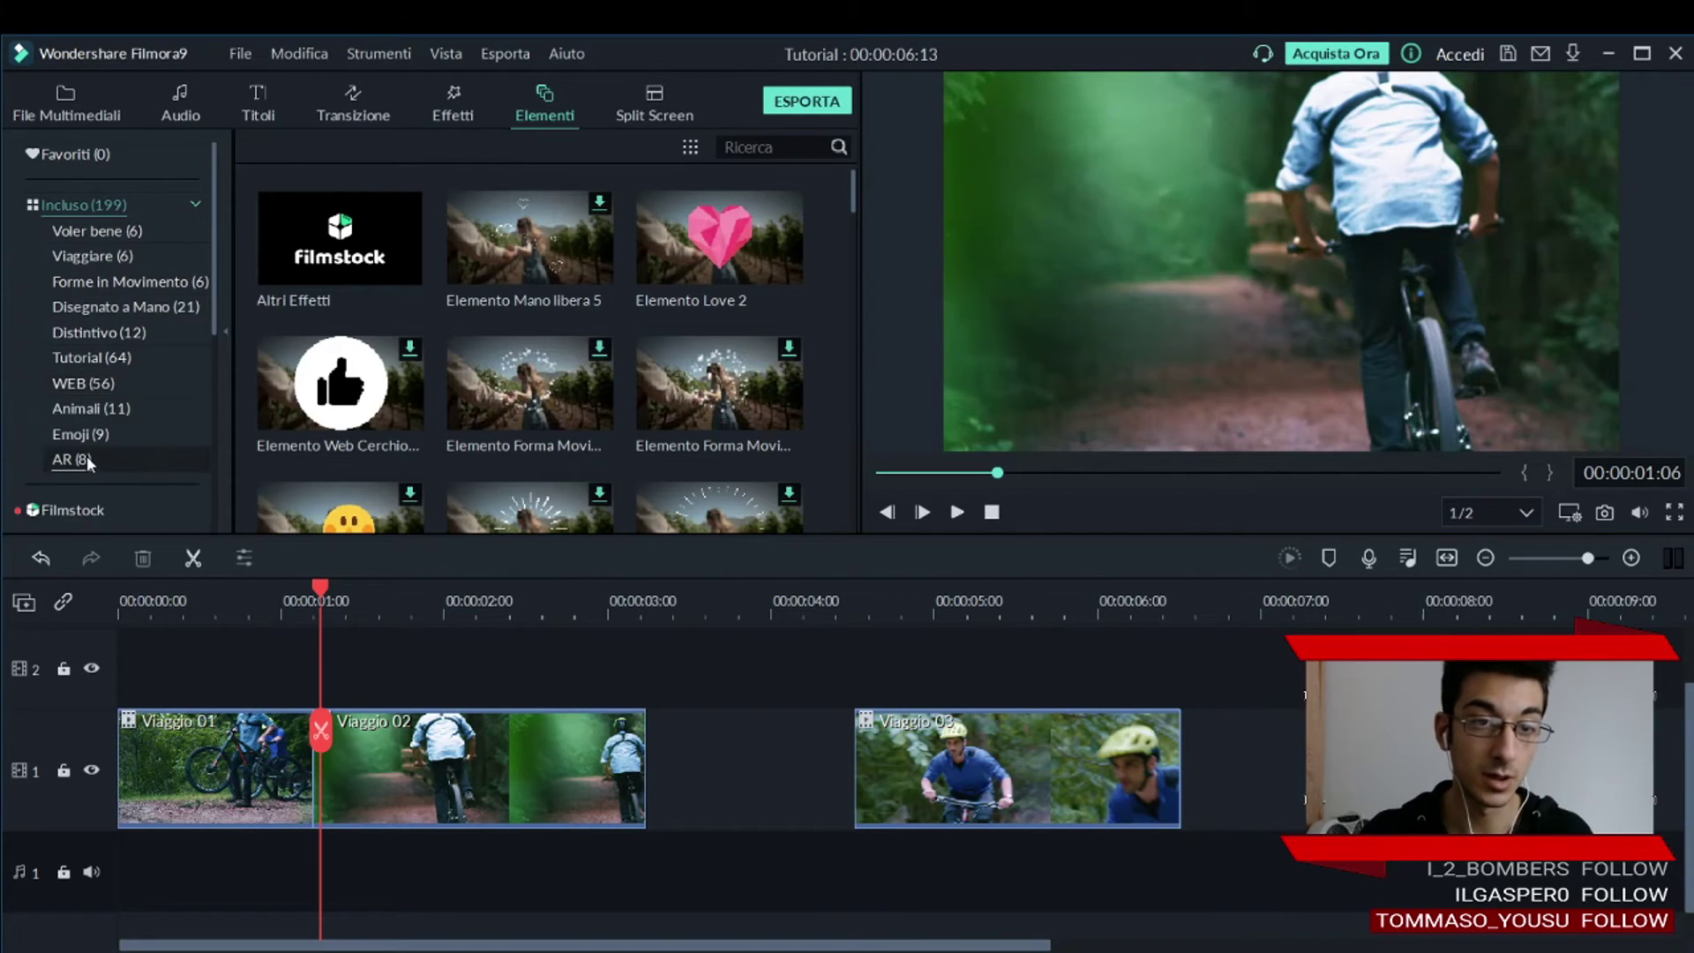
Look through the WEB, Animali, Emoji and AR element categories and play the preview of Aereo1.
{"action": "left_click", "coordinate": [93, 385]}
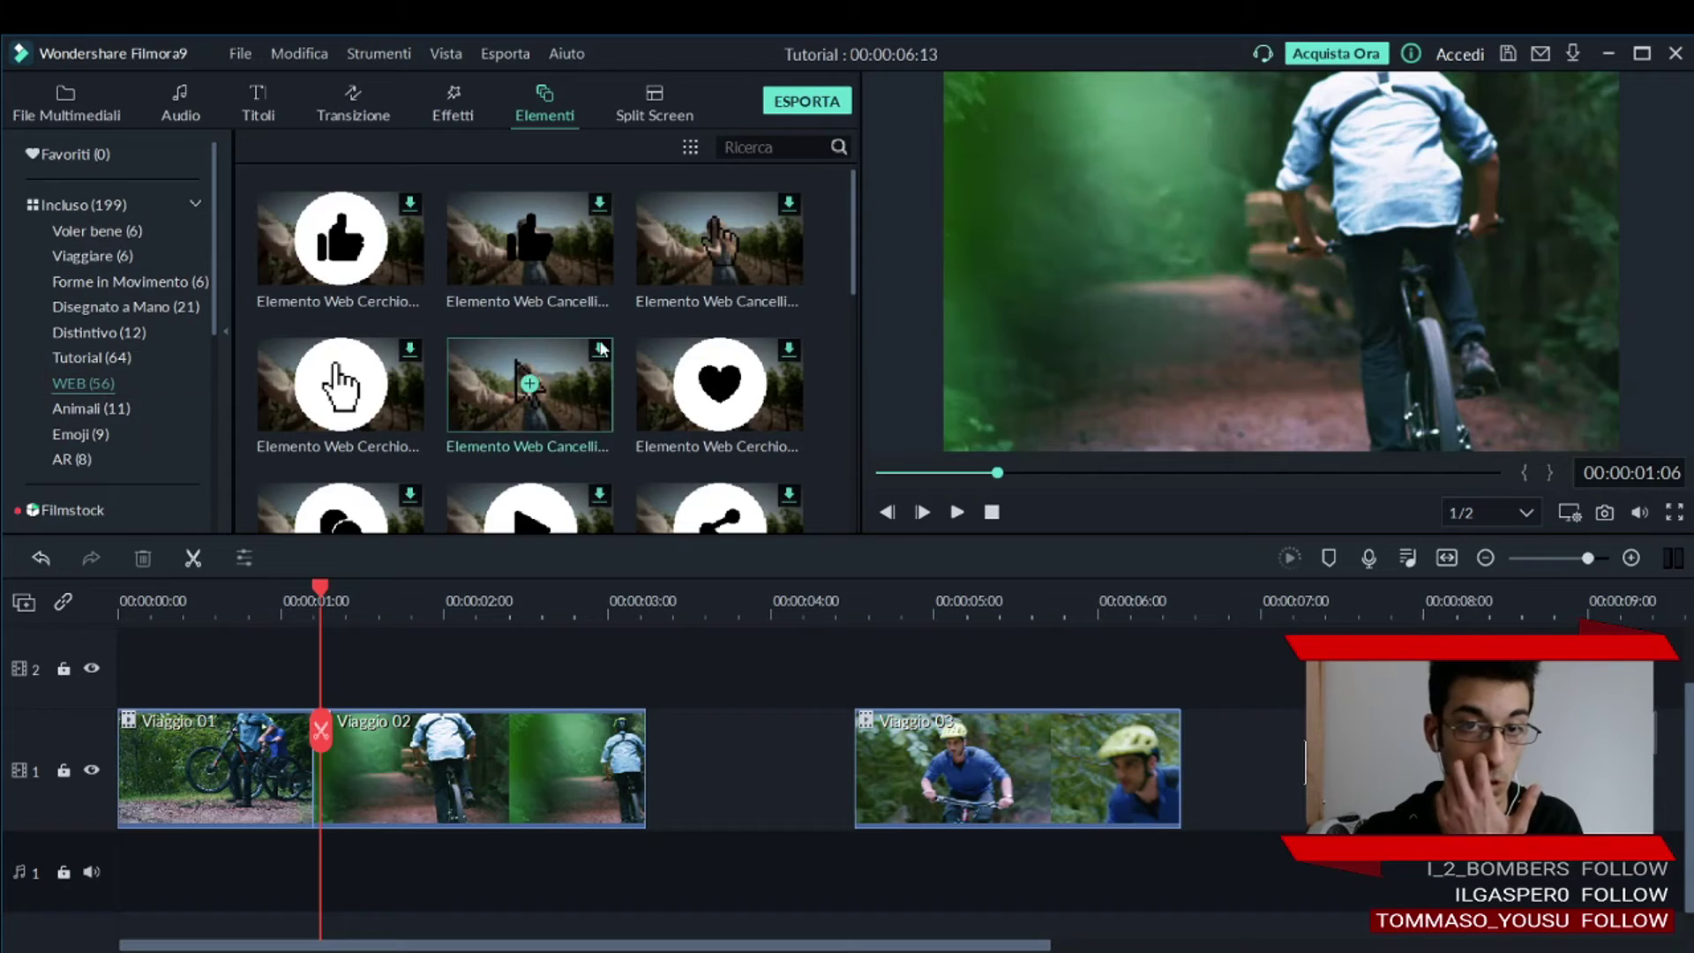
{"action": "scroll", "coordinate": [601, 350], "scroll_direction": "down", "scroll_amount": 15}
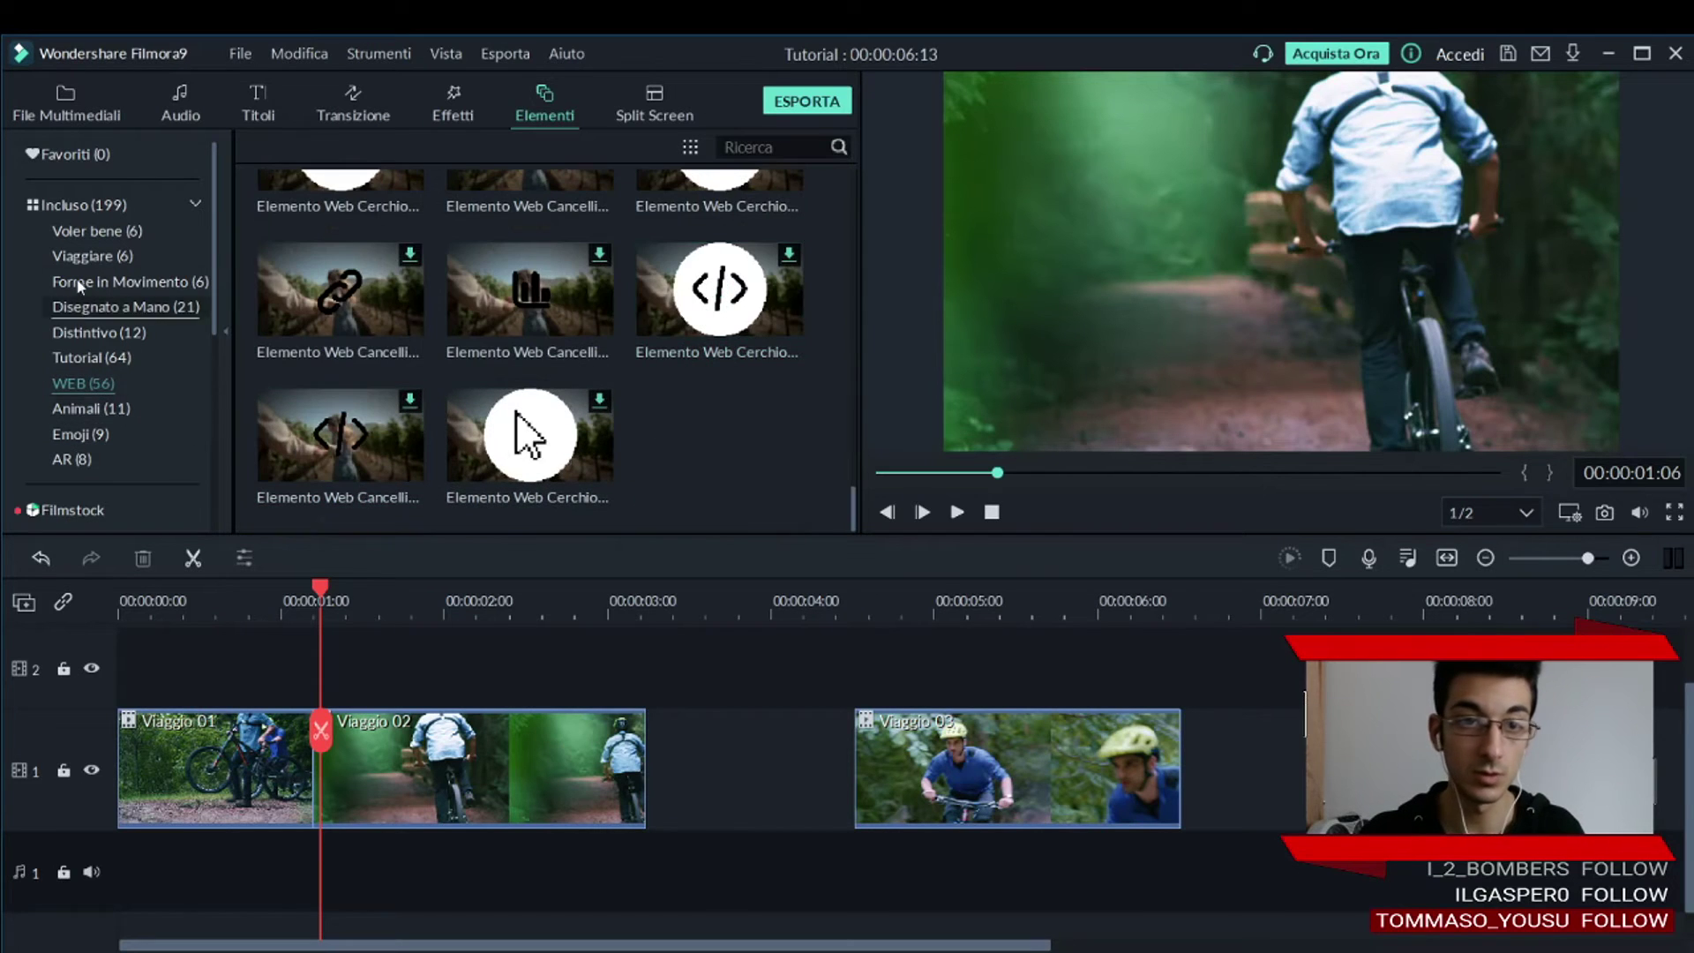
{"action": "left_click", "coordinate": [101, 410]}
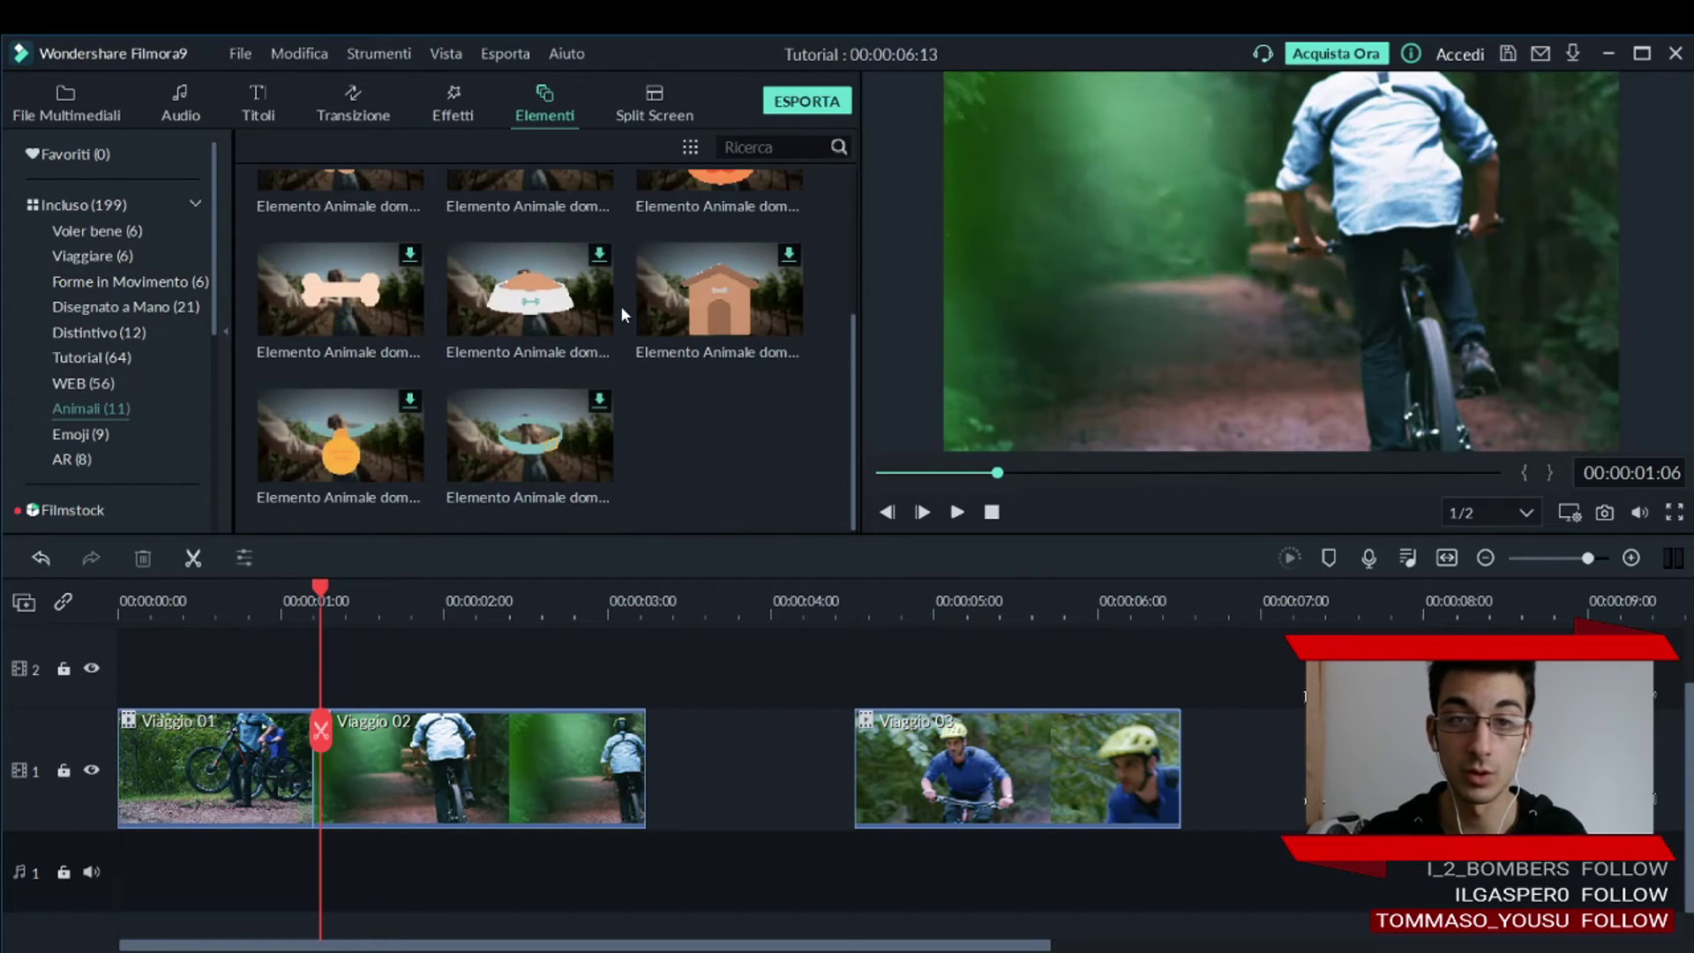
{"action": "left_click", "coordinate": [82, 436]}
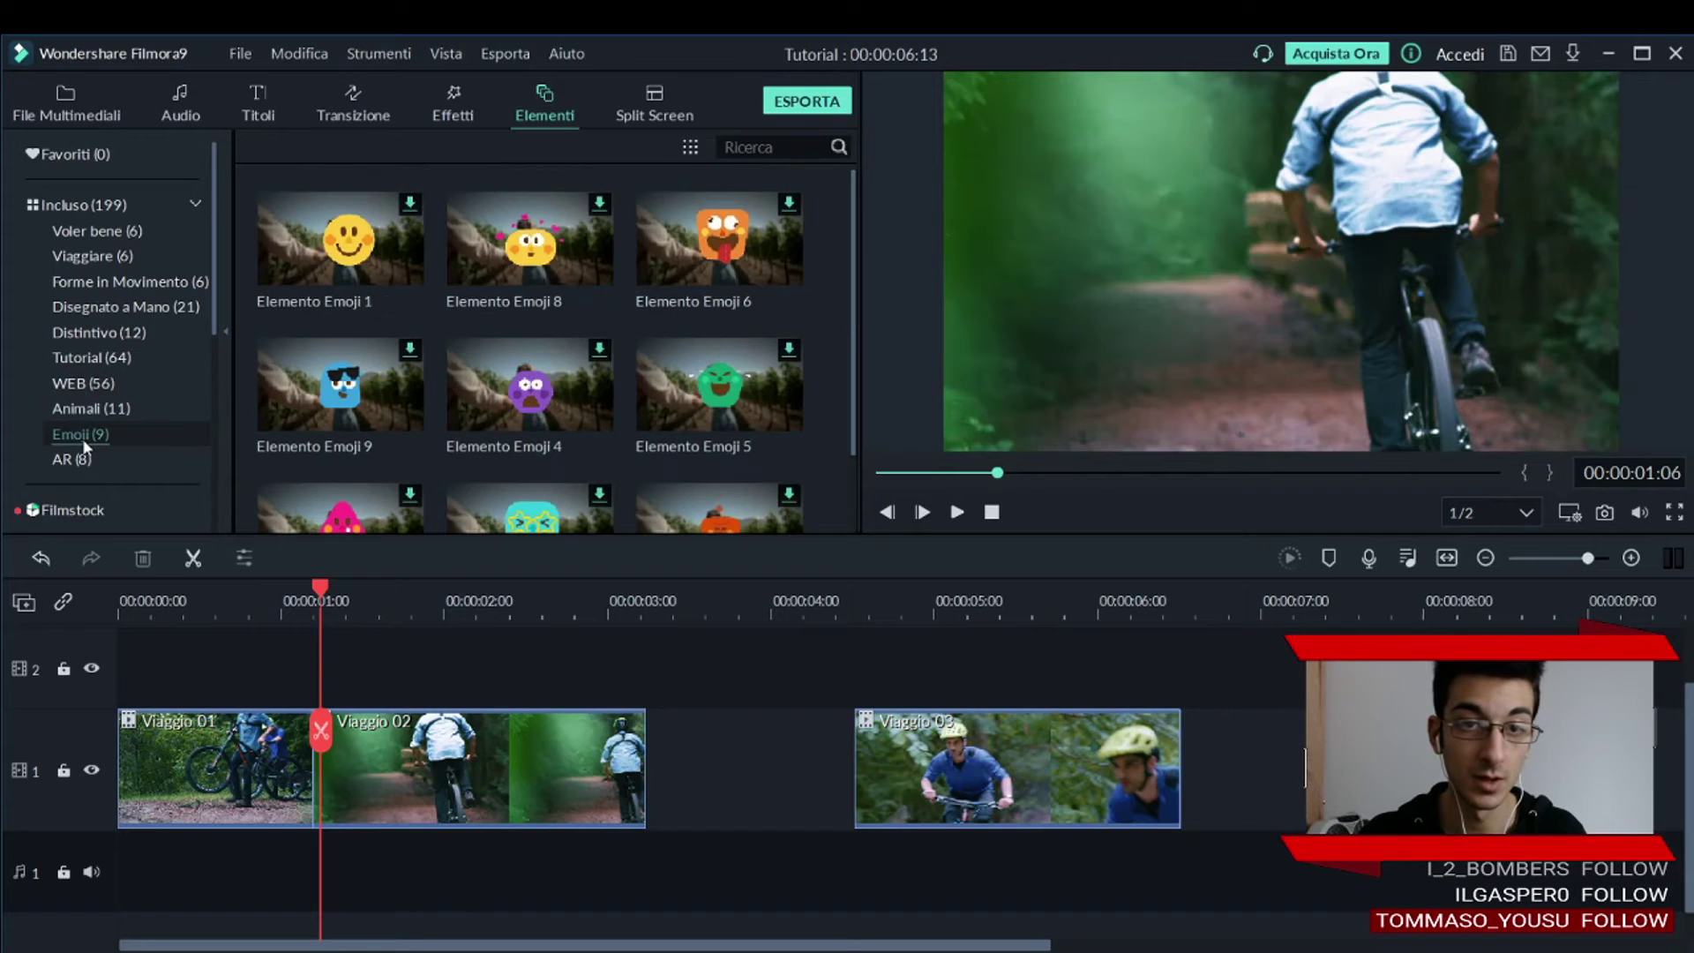
{"action": "left_click", "coordinate": [78, 462]}
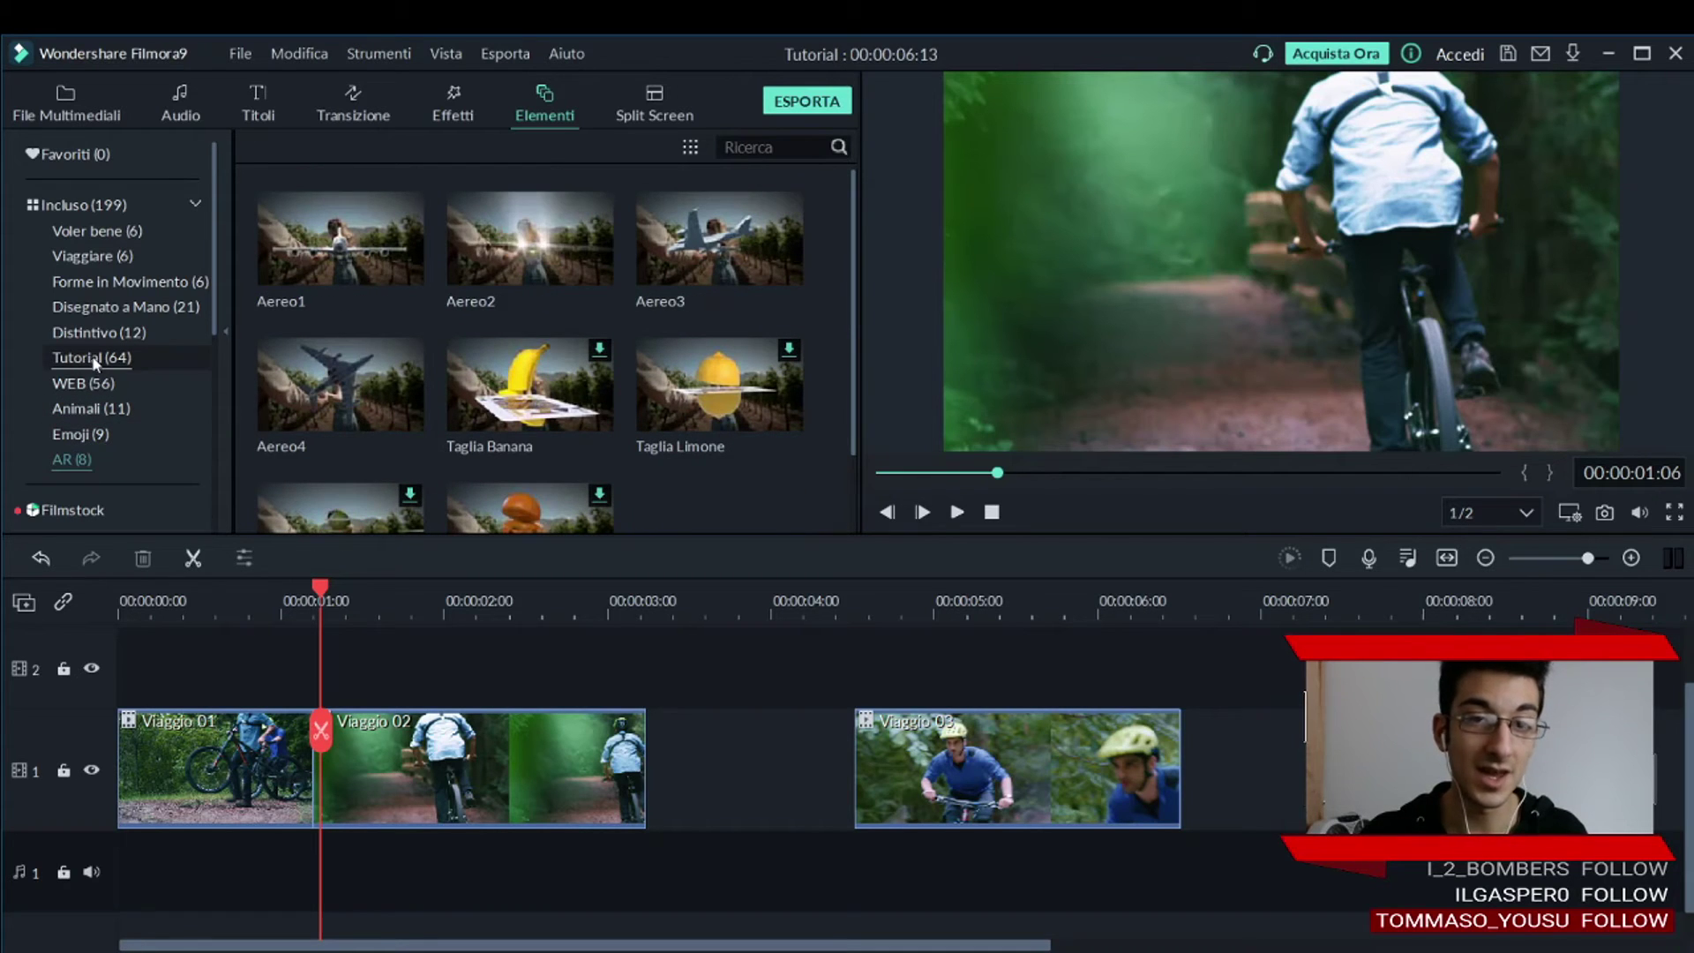
{"action": "left_click", "coordinate": [378, 263]}
{"action": "left_click", "coordinate": [956, 515]}
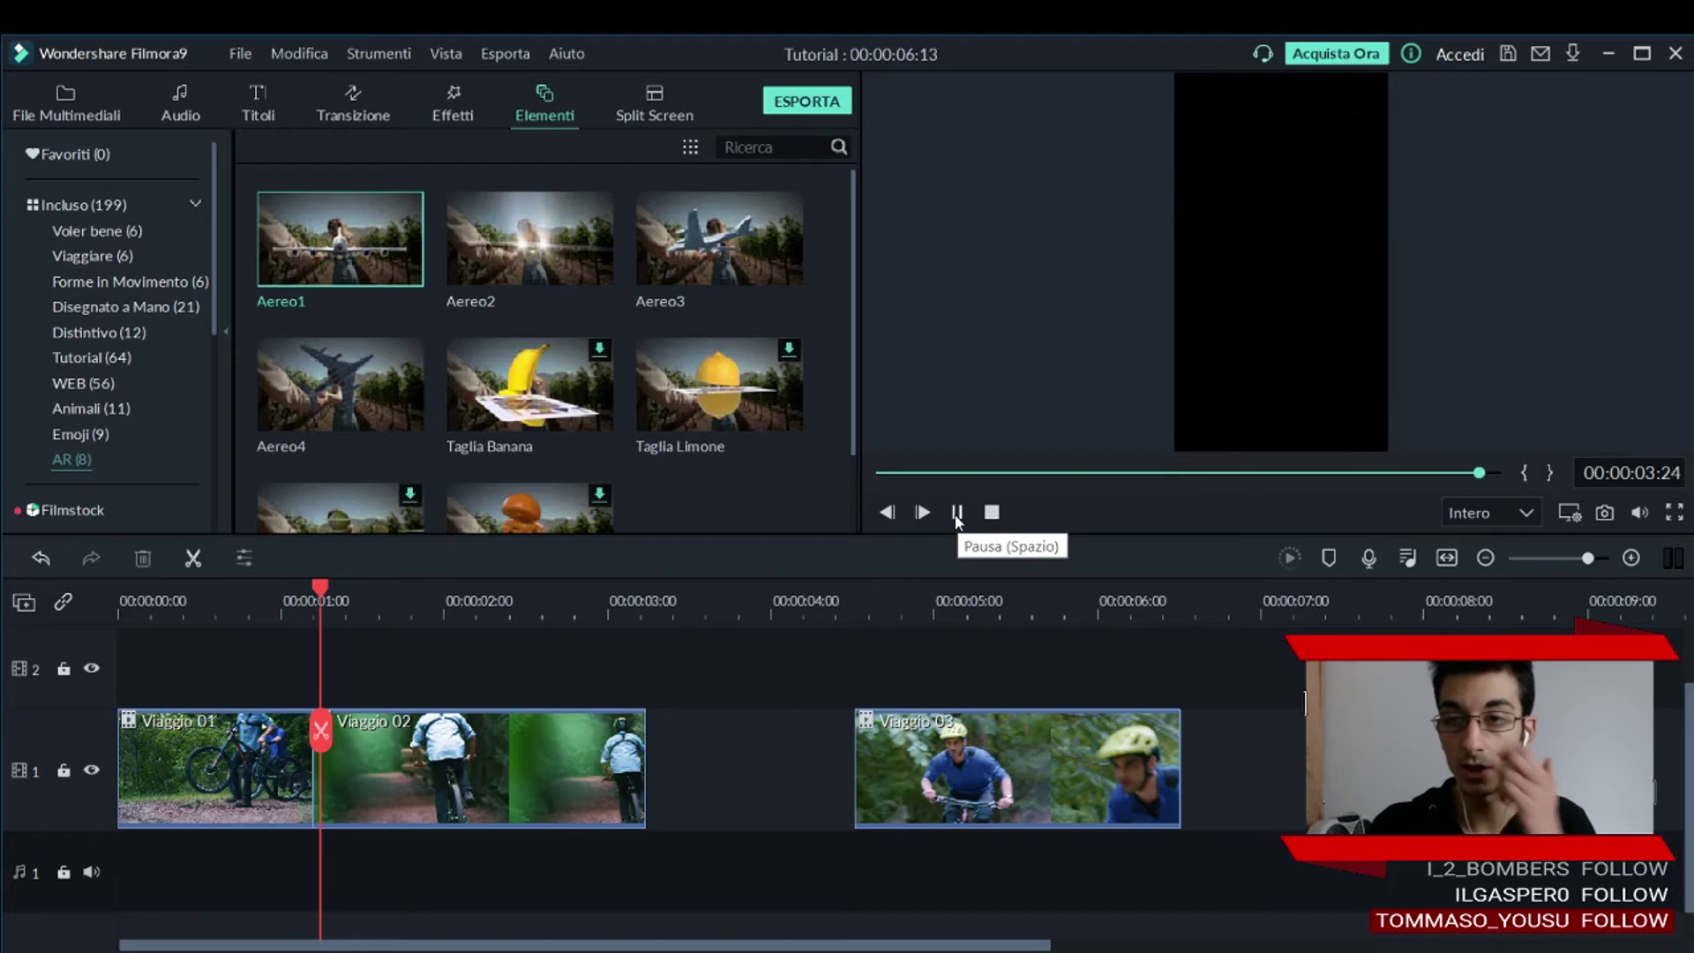
Place the AR element Aereo4 on video track 2 from the start of Viaggio 02 and play it over the clips.
{"action": "mouse_move", "coordinate": [396, 418]}
{"action": "left_click_drag", "start_coordinate": [373, 399], "coordinate": [319, 669]}
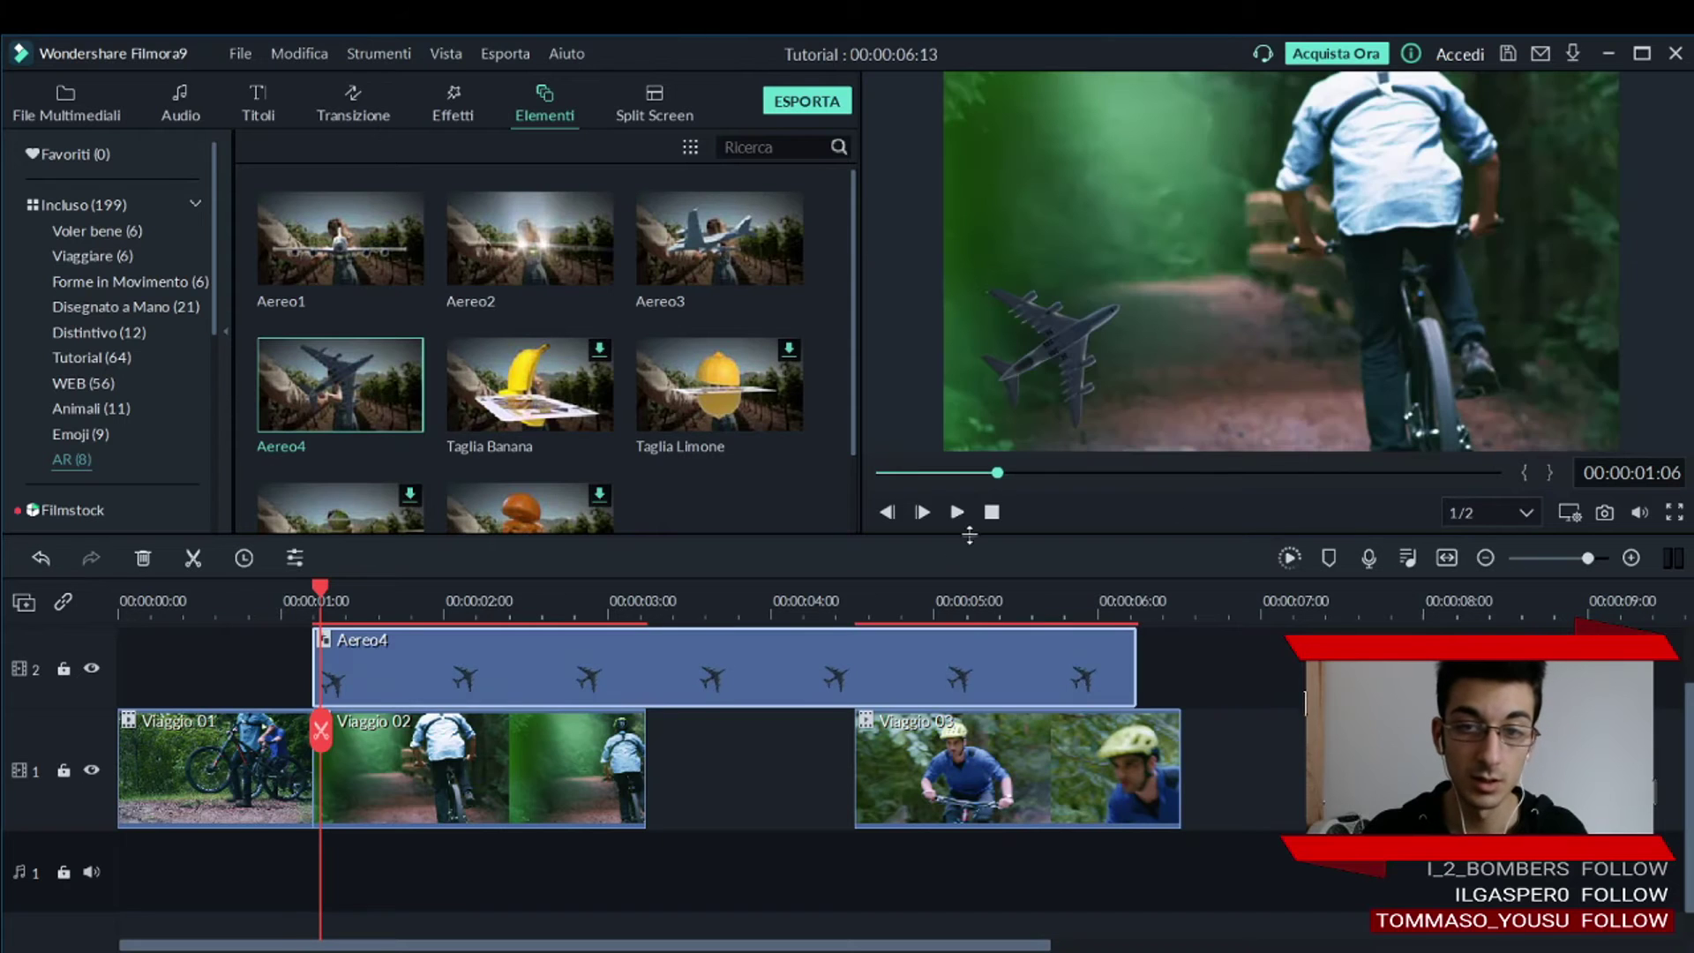
{"action": "left_click", "coordinate": [956, 512]}
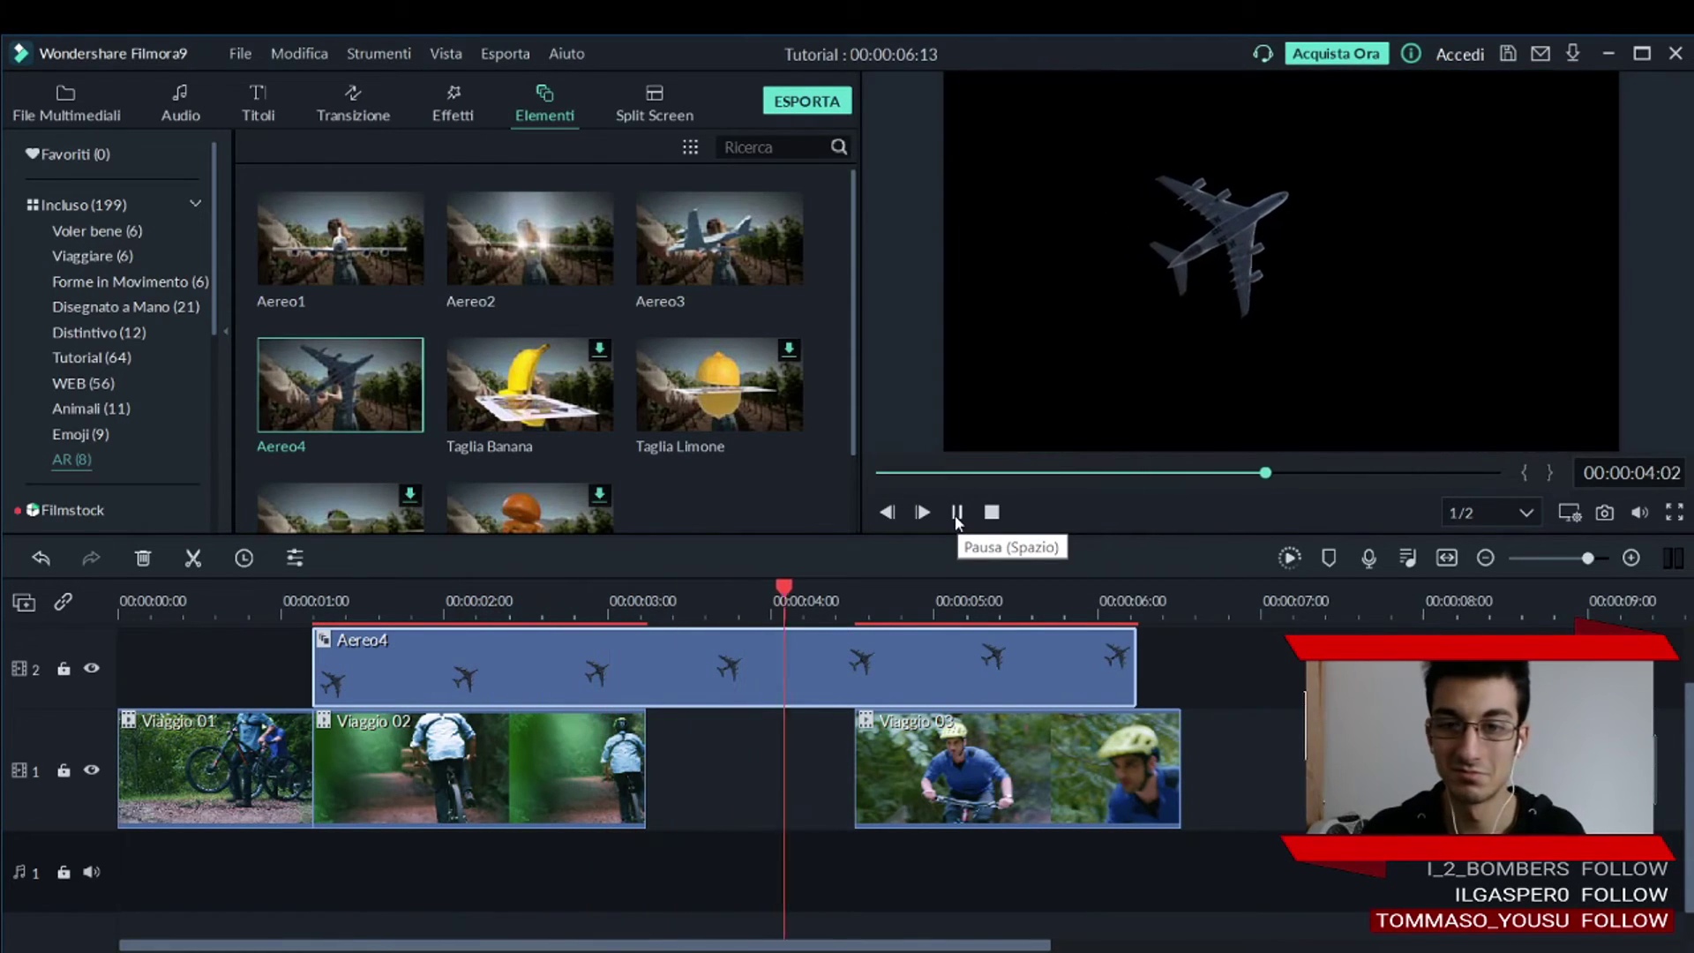
{"action": "left_click", "coordinate": [956, 513]}
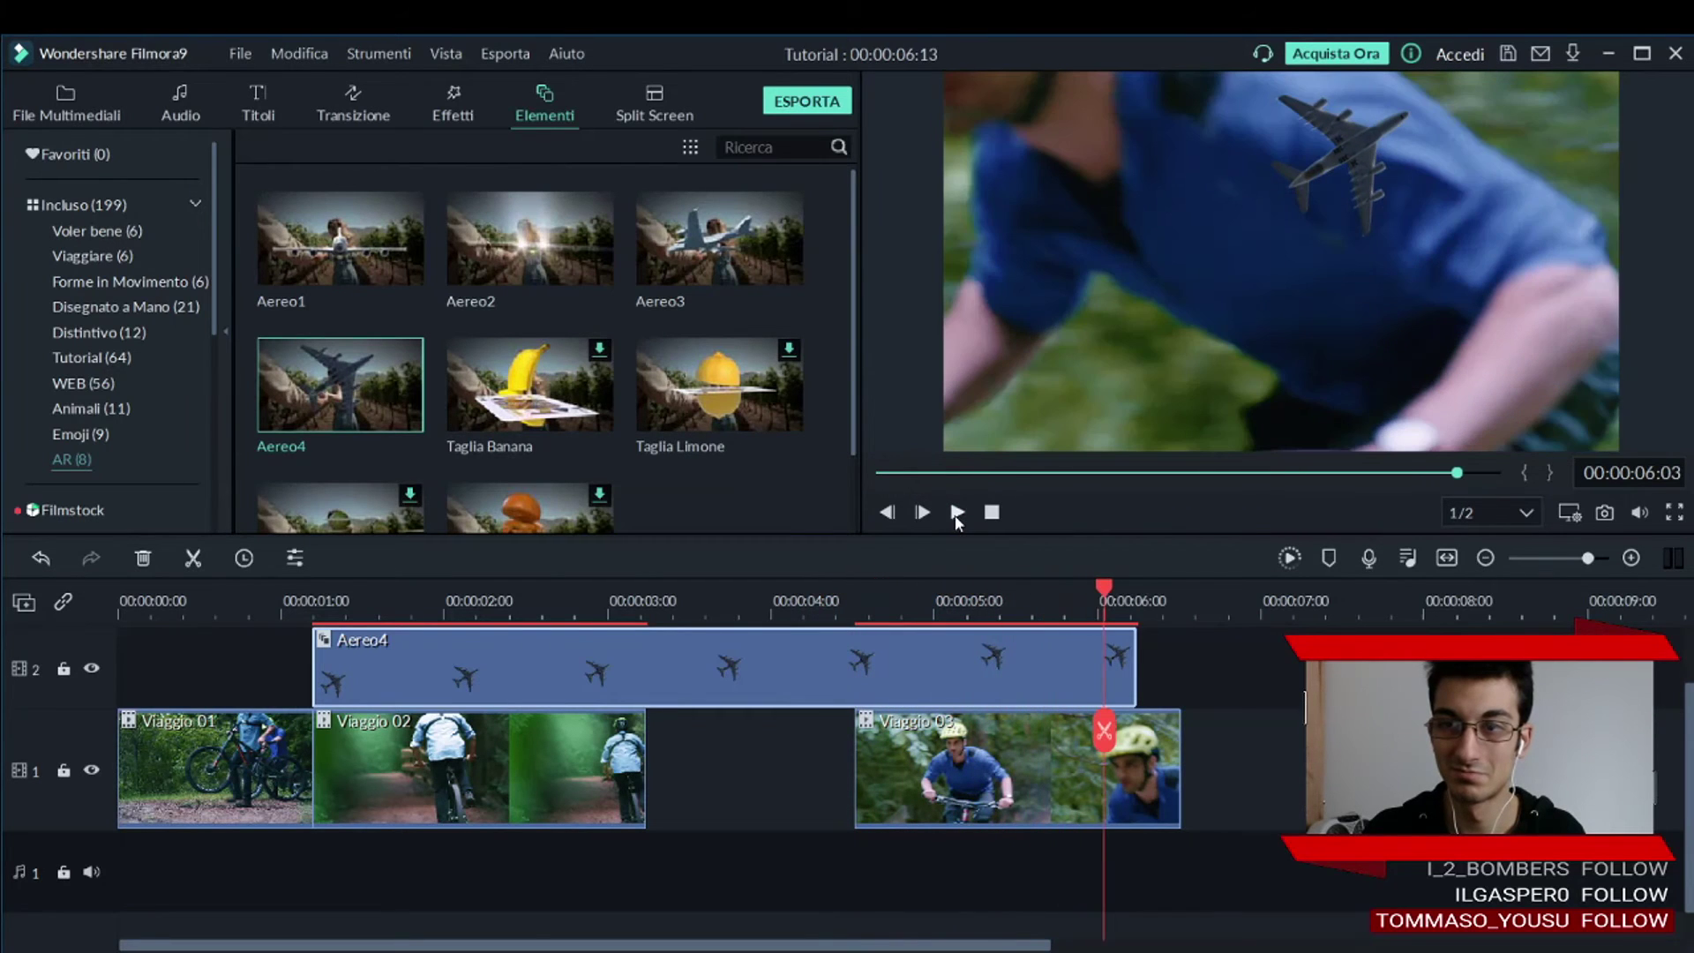
Shrink the Aereo4 overlay slightly in the preview and move it towards the lower-left corner of the frame.
{"action": "left_click", "coordinate": [1016, 320]}
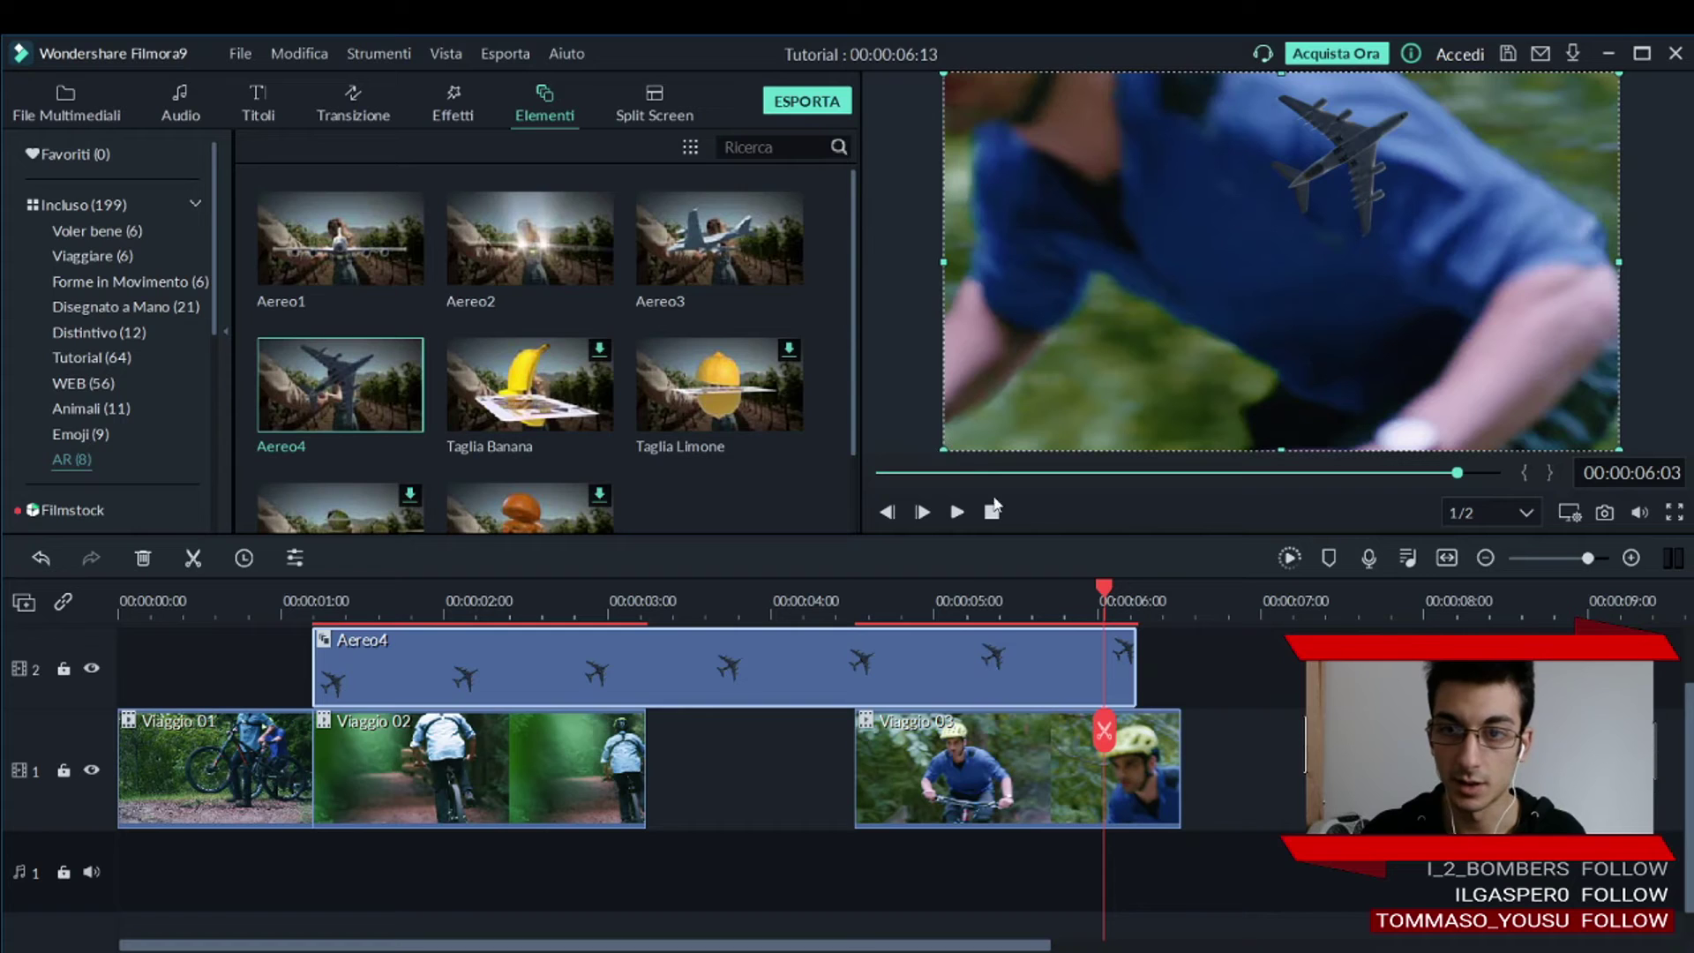
{"action": "left_click", "coordinate": [926, 306]}
{"action": "left_click", "coordinate": [894, 671]}
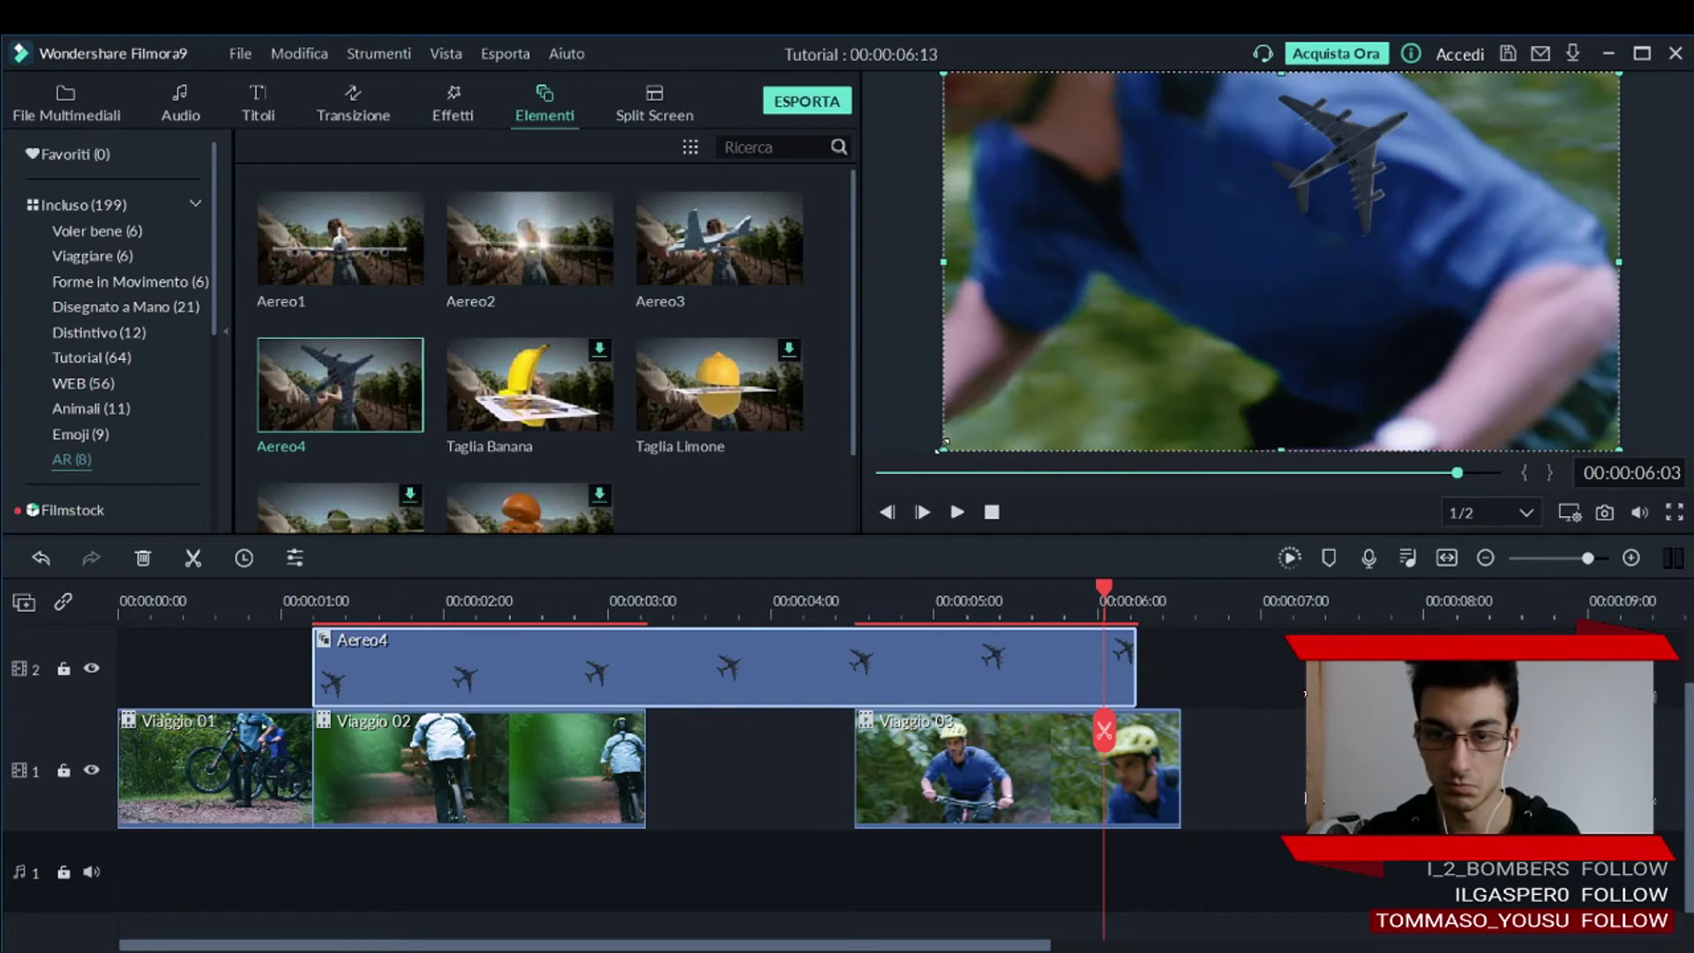
{"action": "mouse_move", "coordinate": [942, 448]}
{"action": "left_mouse_down"}
{"action": "mouse_move", "coordinate": [1141, 423]}
{"action": "mouse_move", "coordinate": [1244, 278]}
{"action": "mouse_move", "coordinate": [1302, 375]}
{"action": "mouse_move", "coordinate": [1187, 313]}
{"action": "mouse_move", "coordinate": [939, 467]}
{"action": "mouse_move", "coordinate": [960, 441]}
{"action": "left_mouse_up"}
{"action": "left_click_drag", "start_coordinate": [1362, 143], "coordinate": [1072, 323]}
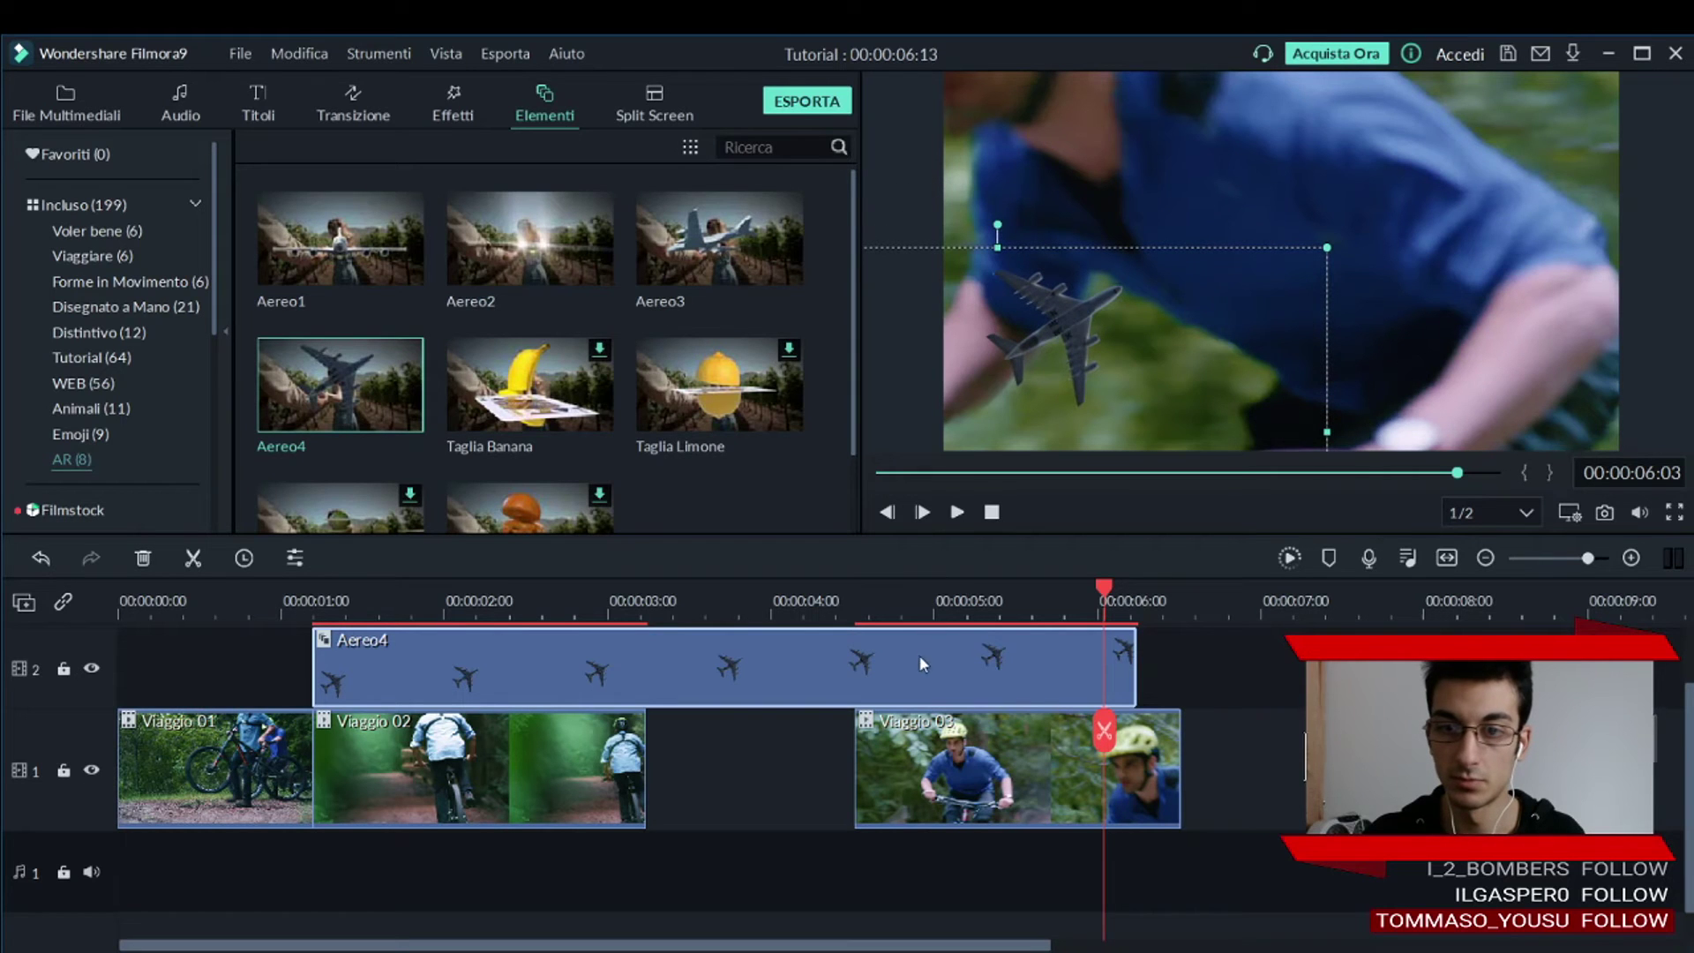
Play back the repositioned Aereo4 overlay across the gap and the Viaggio 03 clip.
{"action": "left_click", "coordinate": [957, 512]}
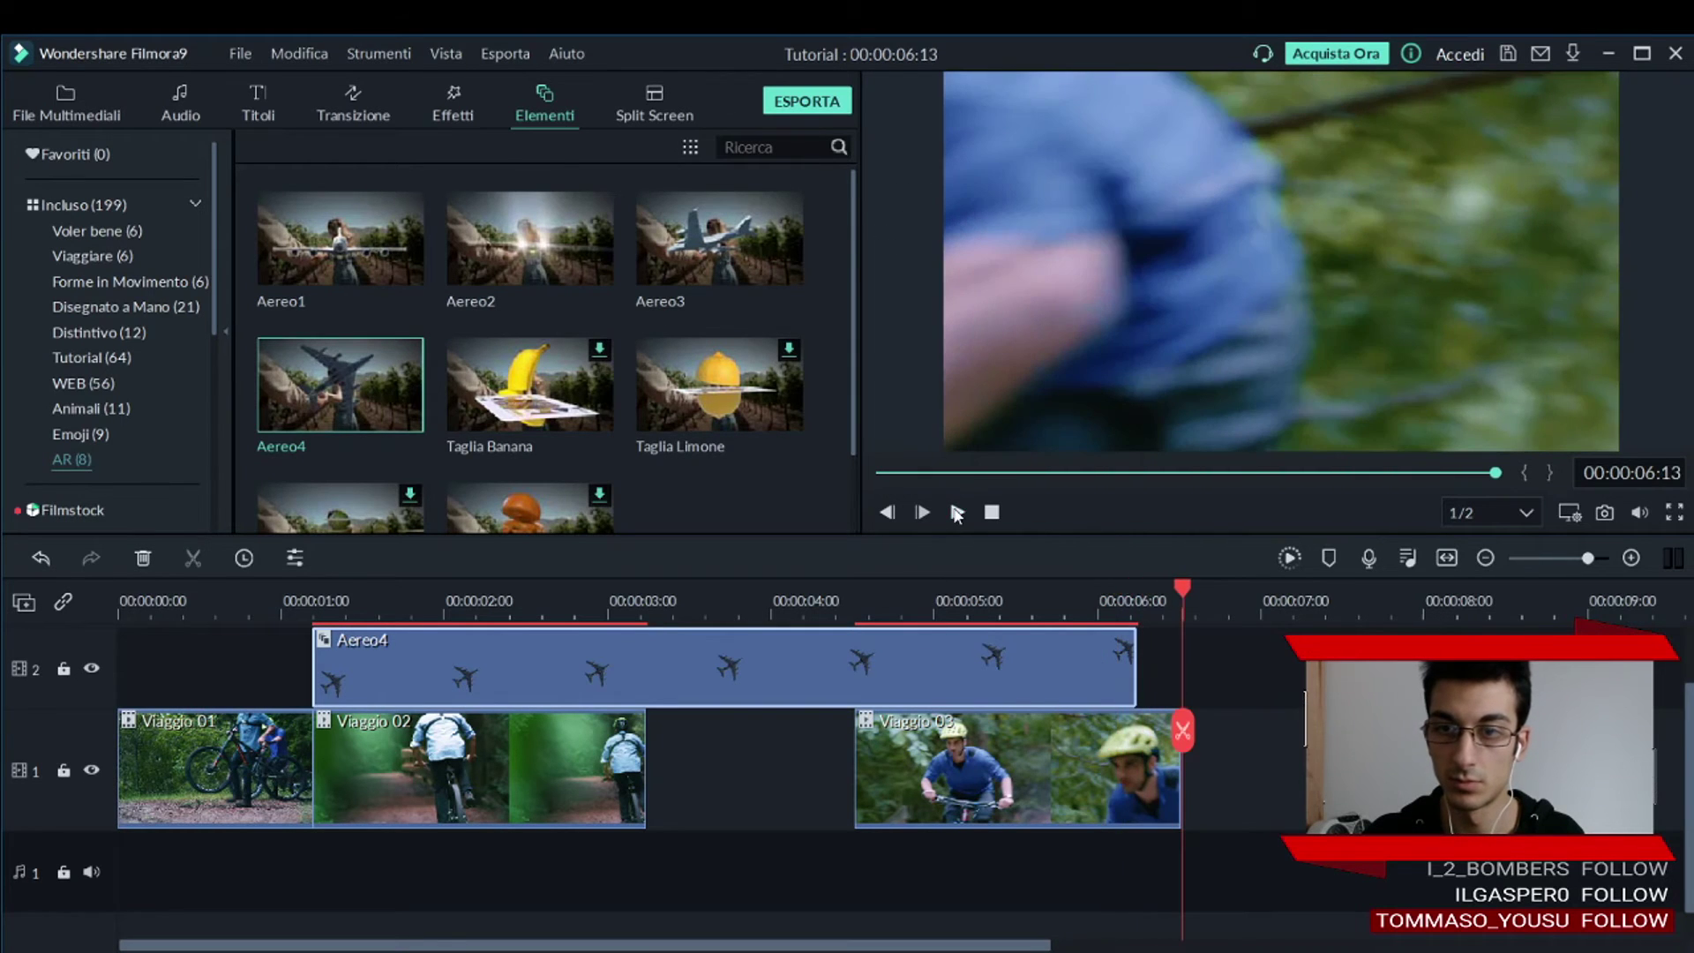
{"action": "left_click", "coordinate": [957, 511]}
{"action": "left_click", "coordinate": [863, 593]}
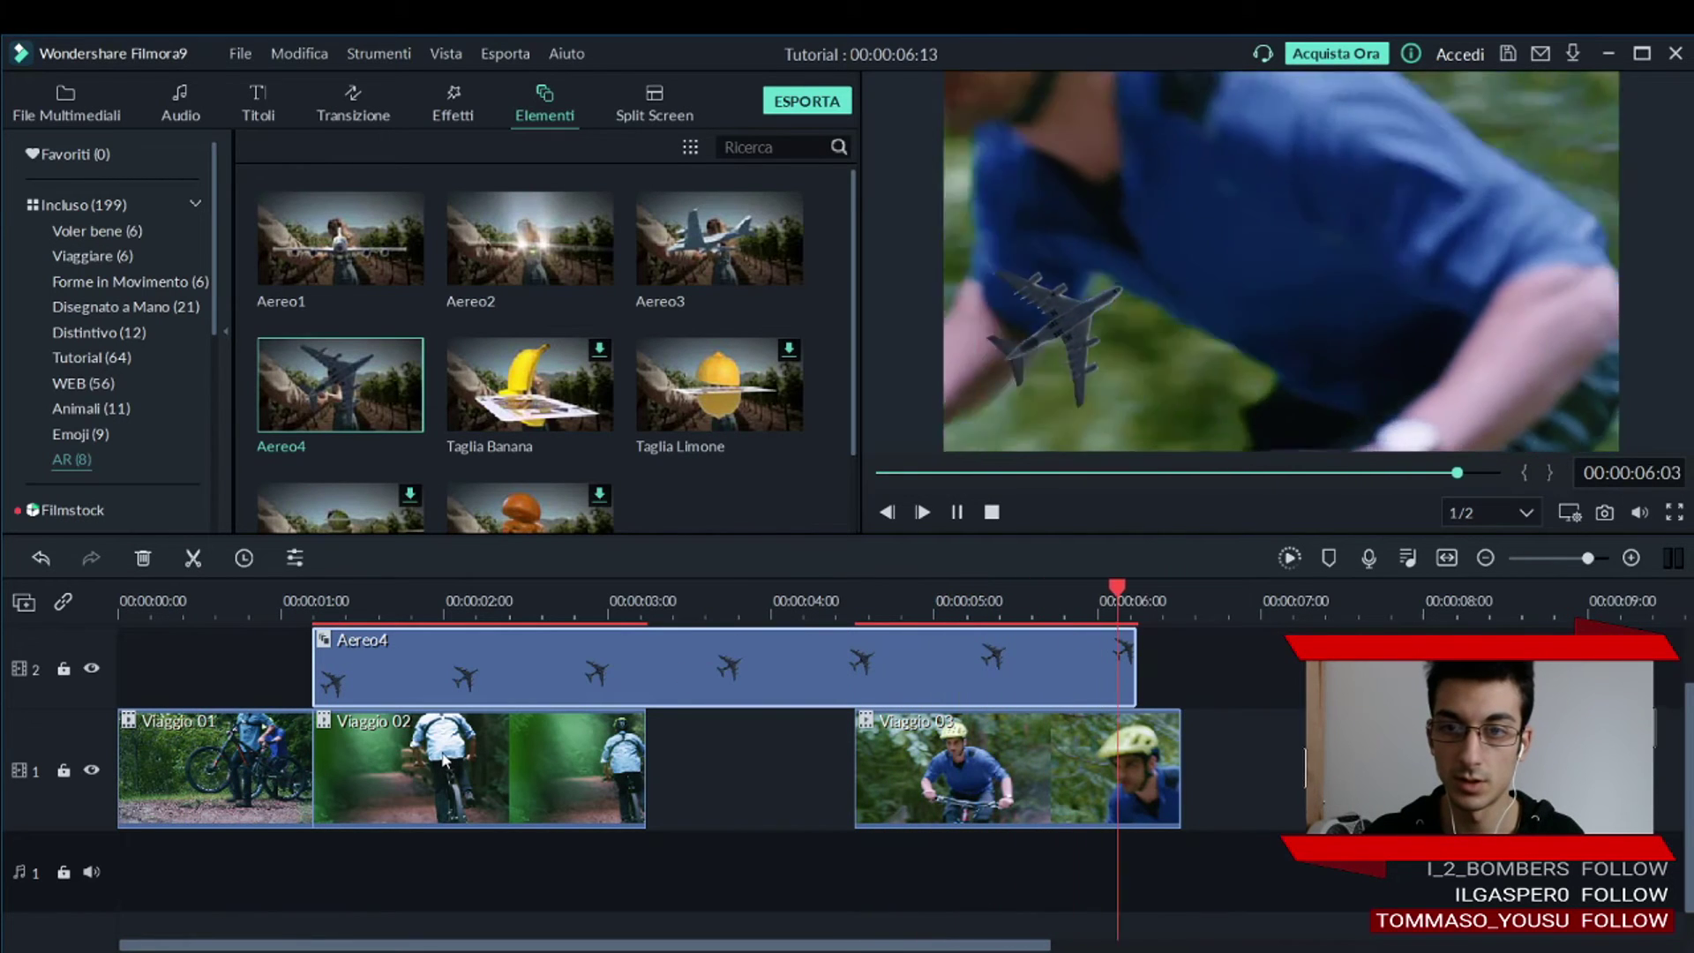
{"action": "left_click", "coordinate": [965, 509]}
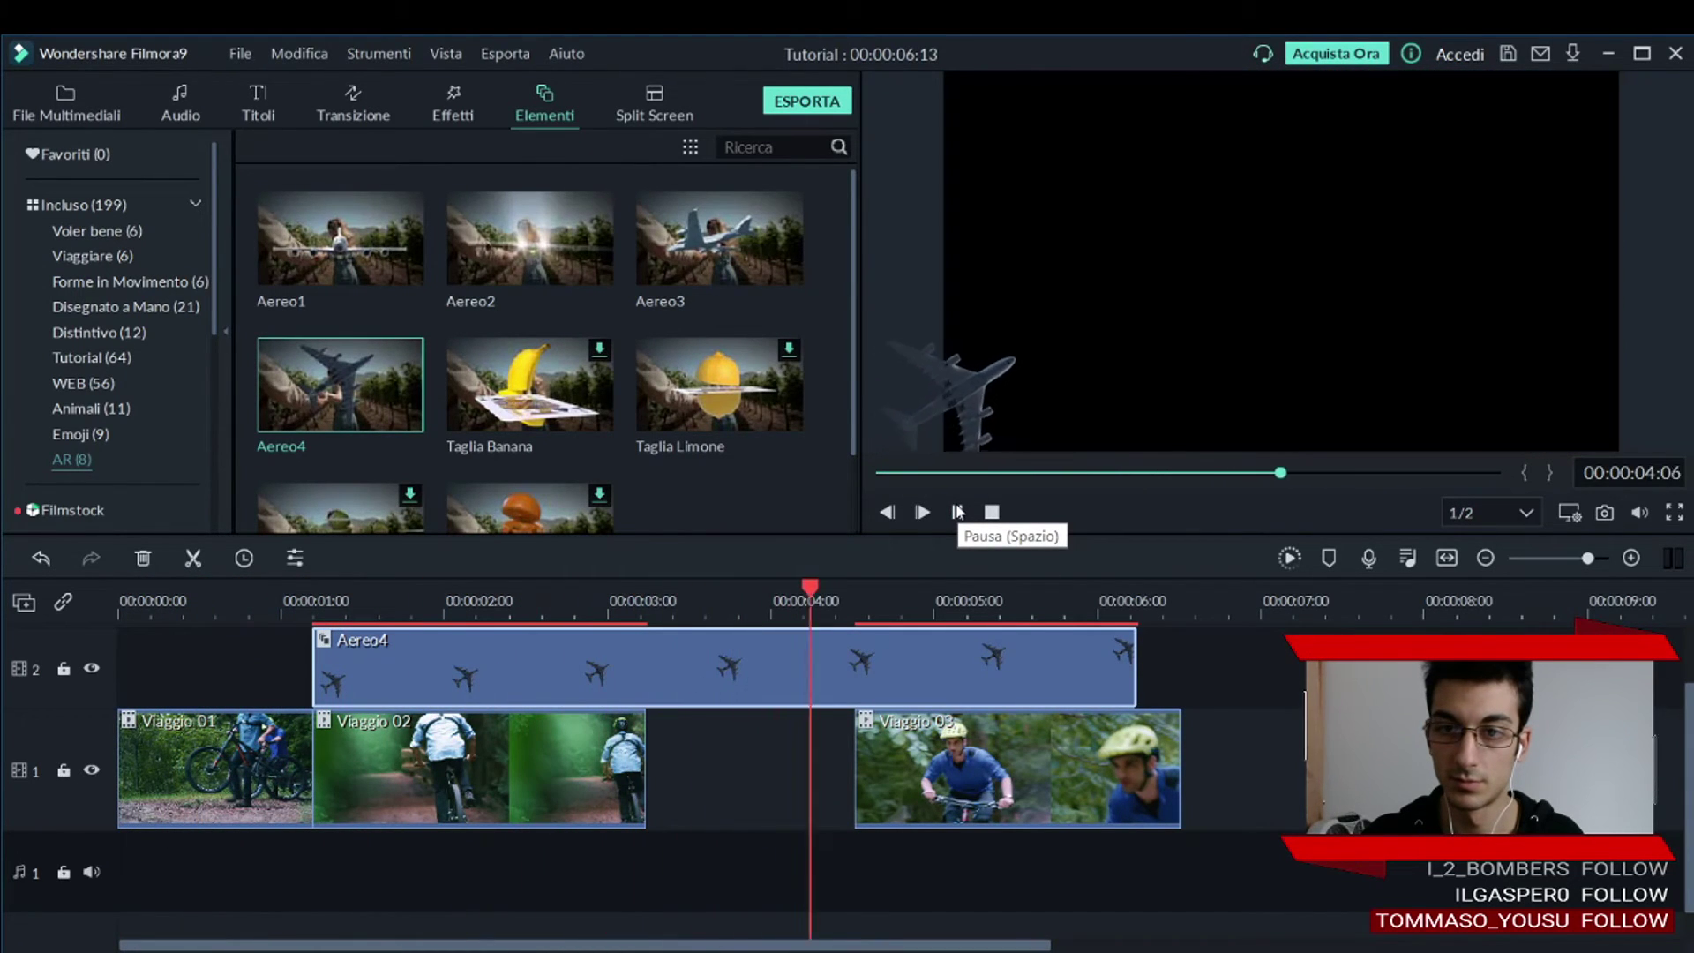
{"action": "left_click", "coordinate": [957, 512]}
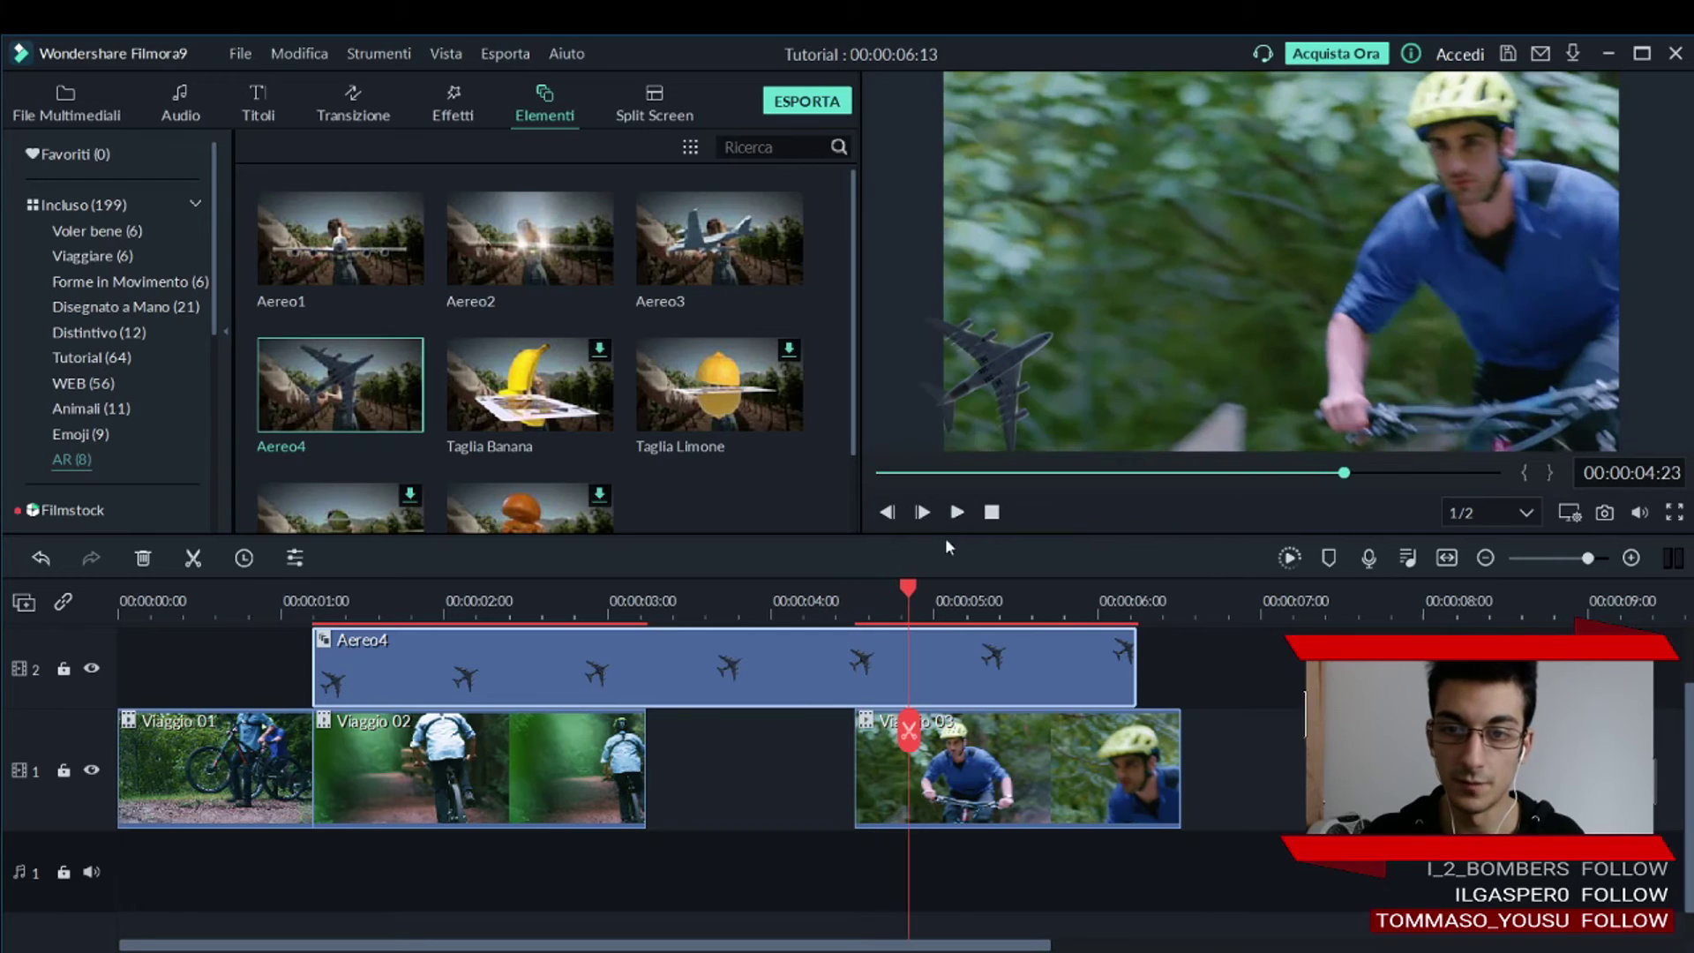
With the playhead at 00:00:05:00, move the Aereo4 overlay back to the centre of the frame.
{"action": "left_click", "coordinate": [615, 604]}
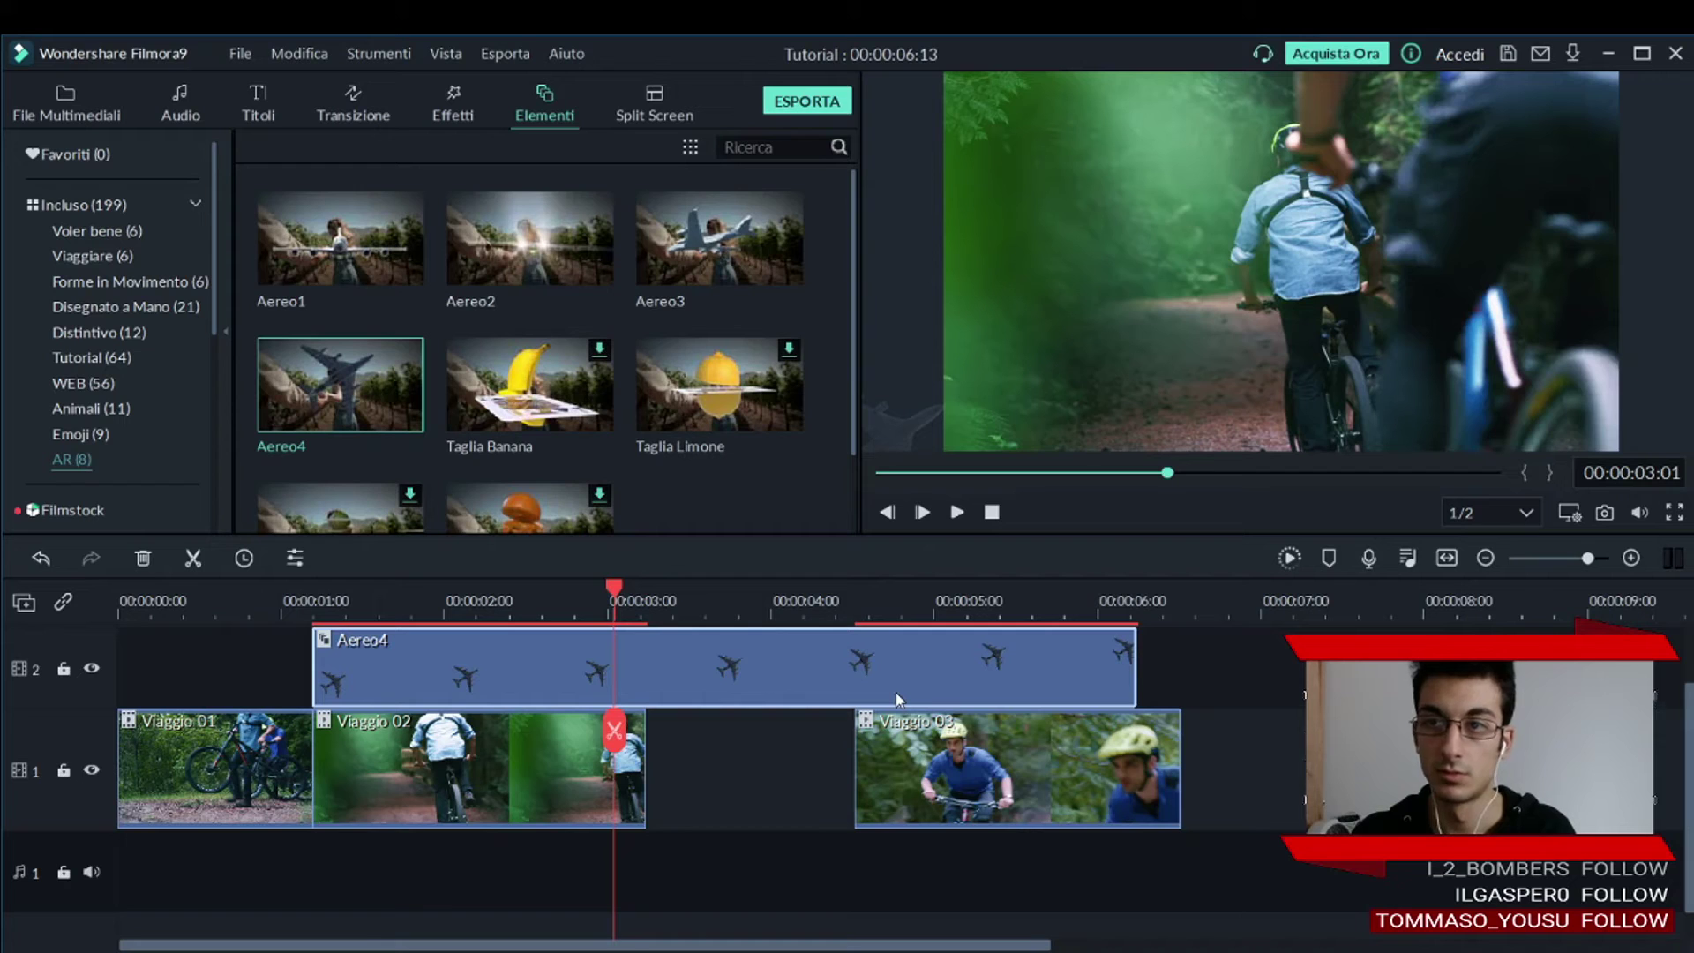
{"action": "left_click", "coordinate": [933, 600]}
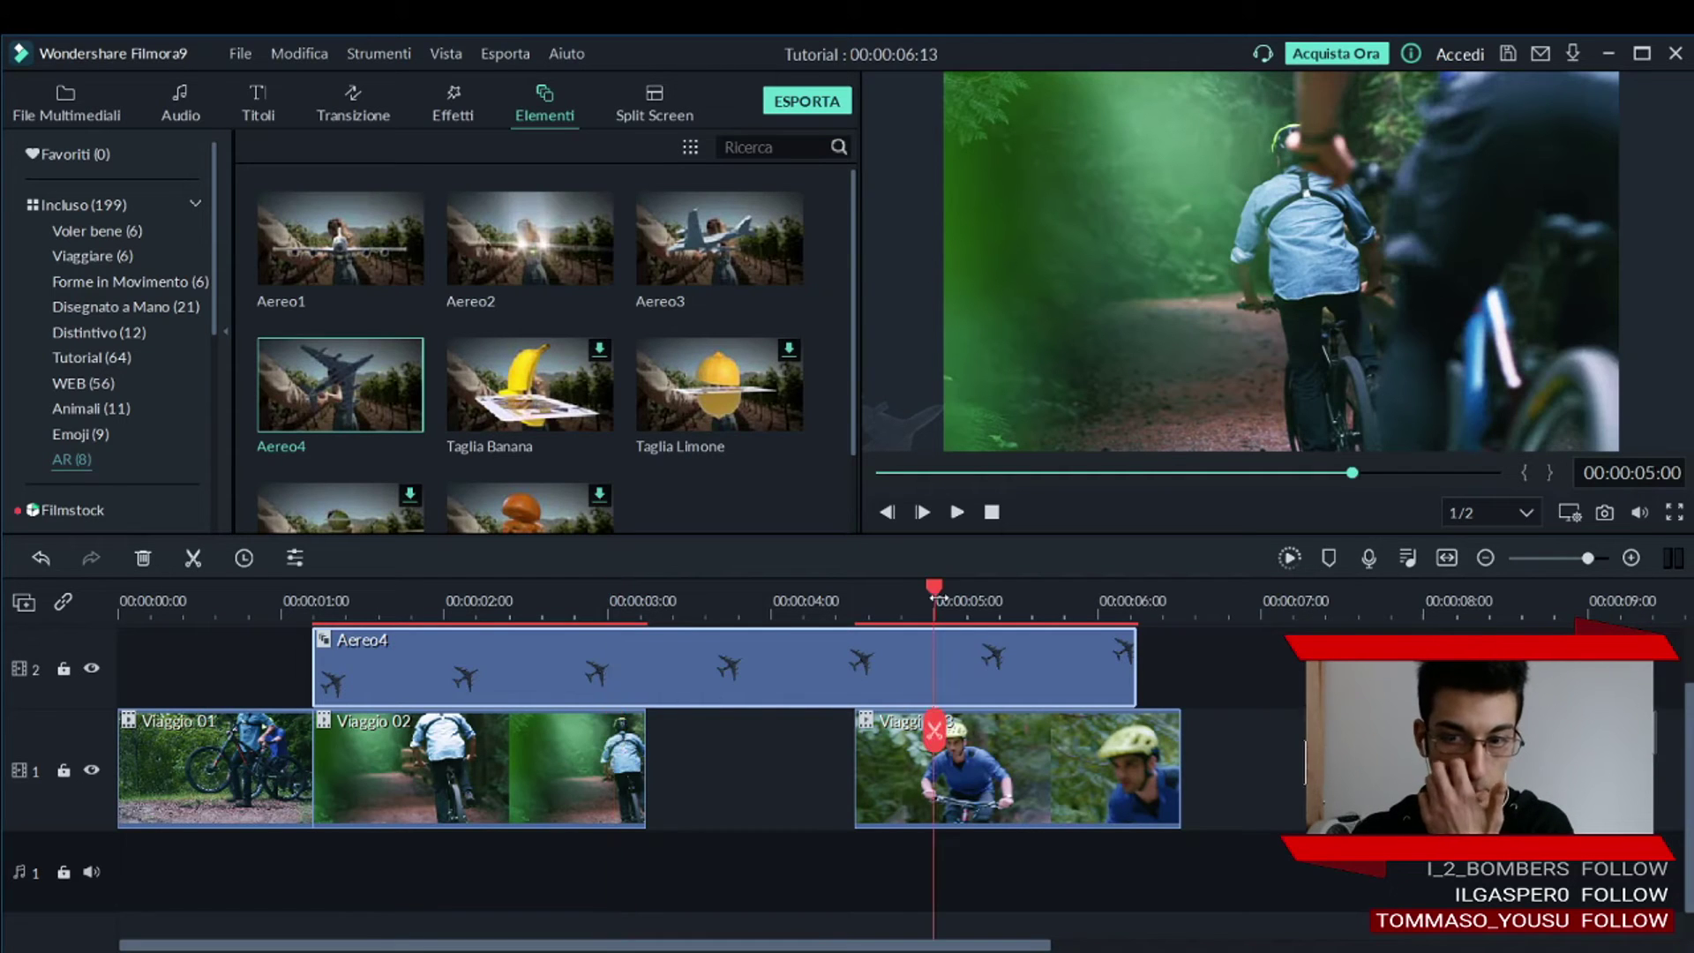
{"action": "left_click", "coordinate": [1109, 300]}
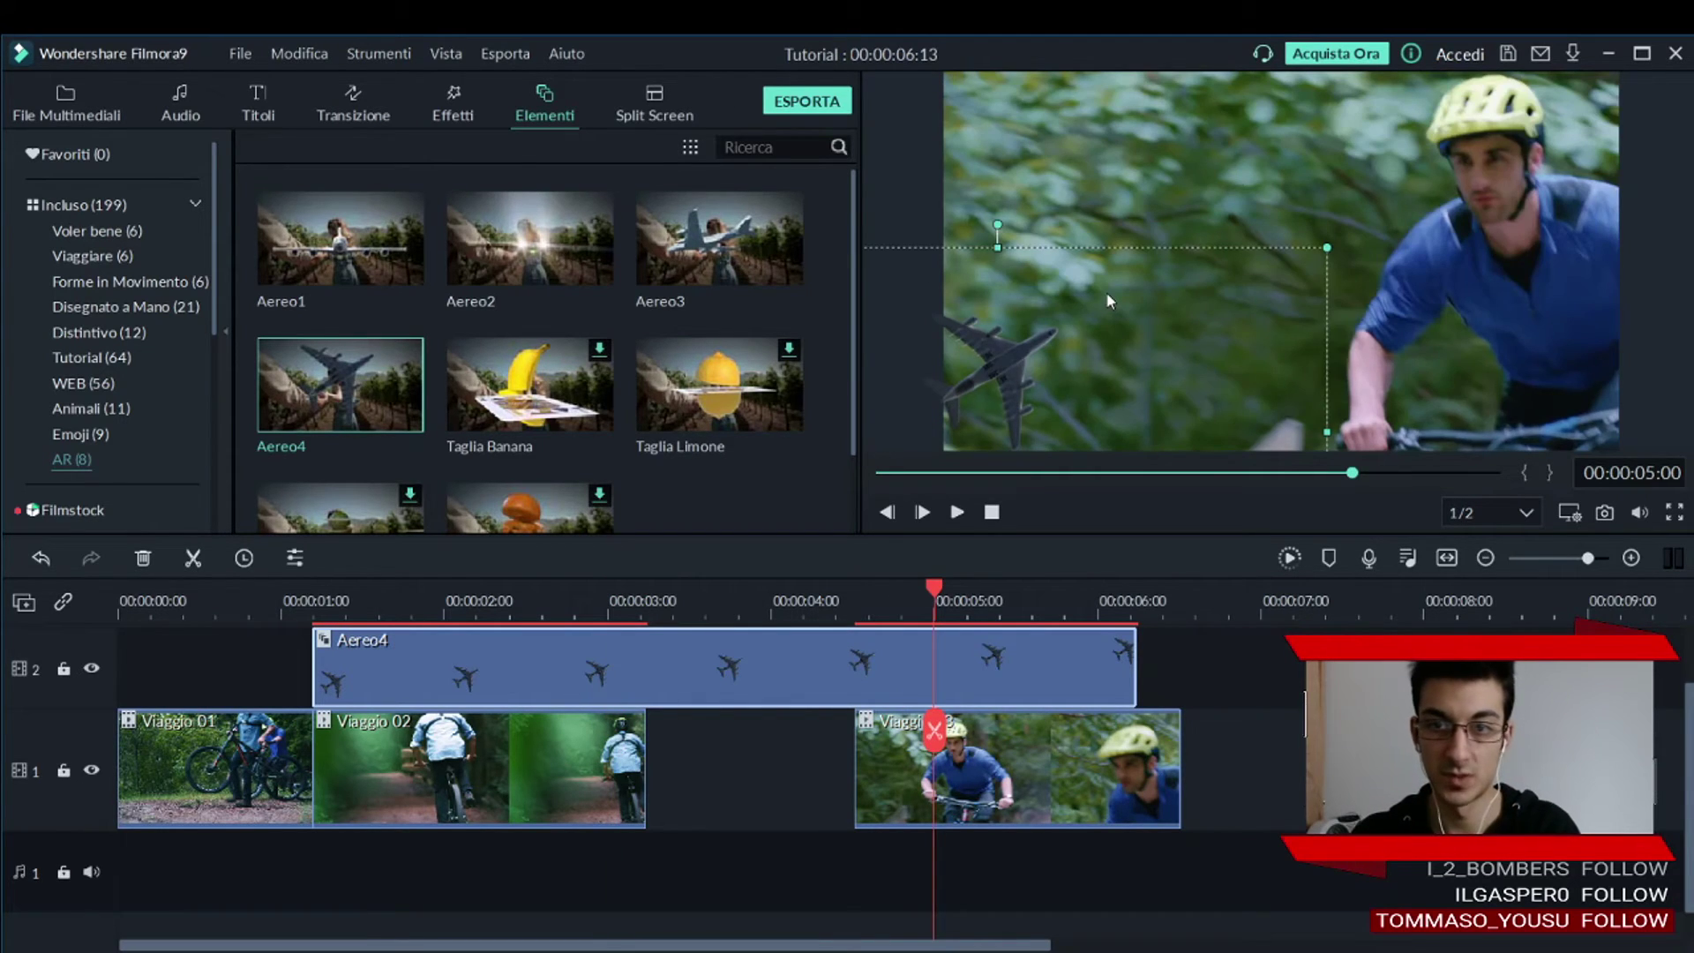
{"action": "left_click_drag", "start_coordinate": [982, 380], "coordinate": [1273, 232]}
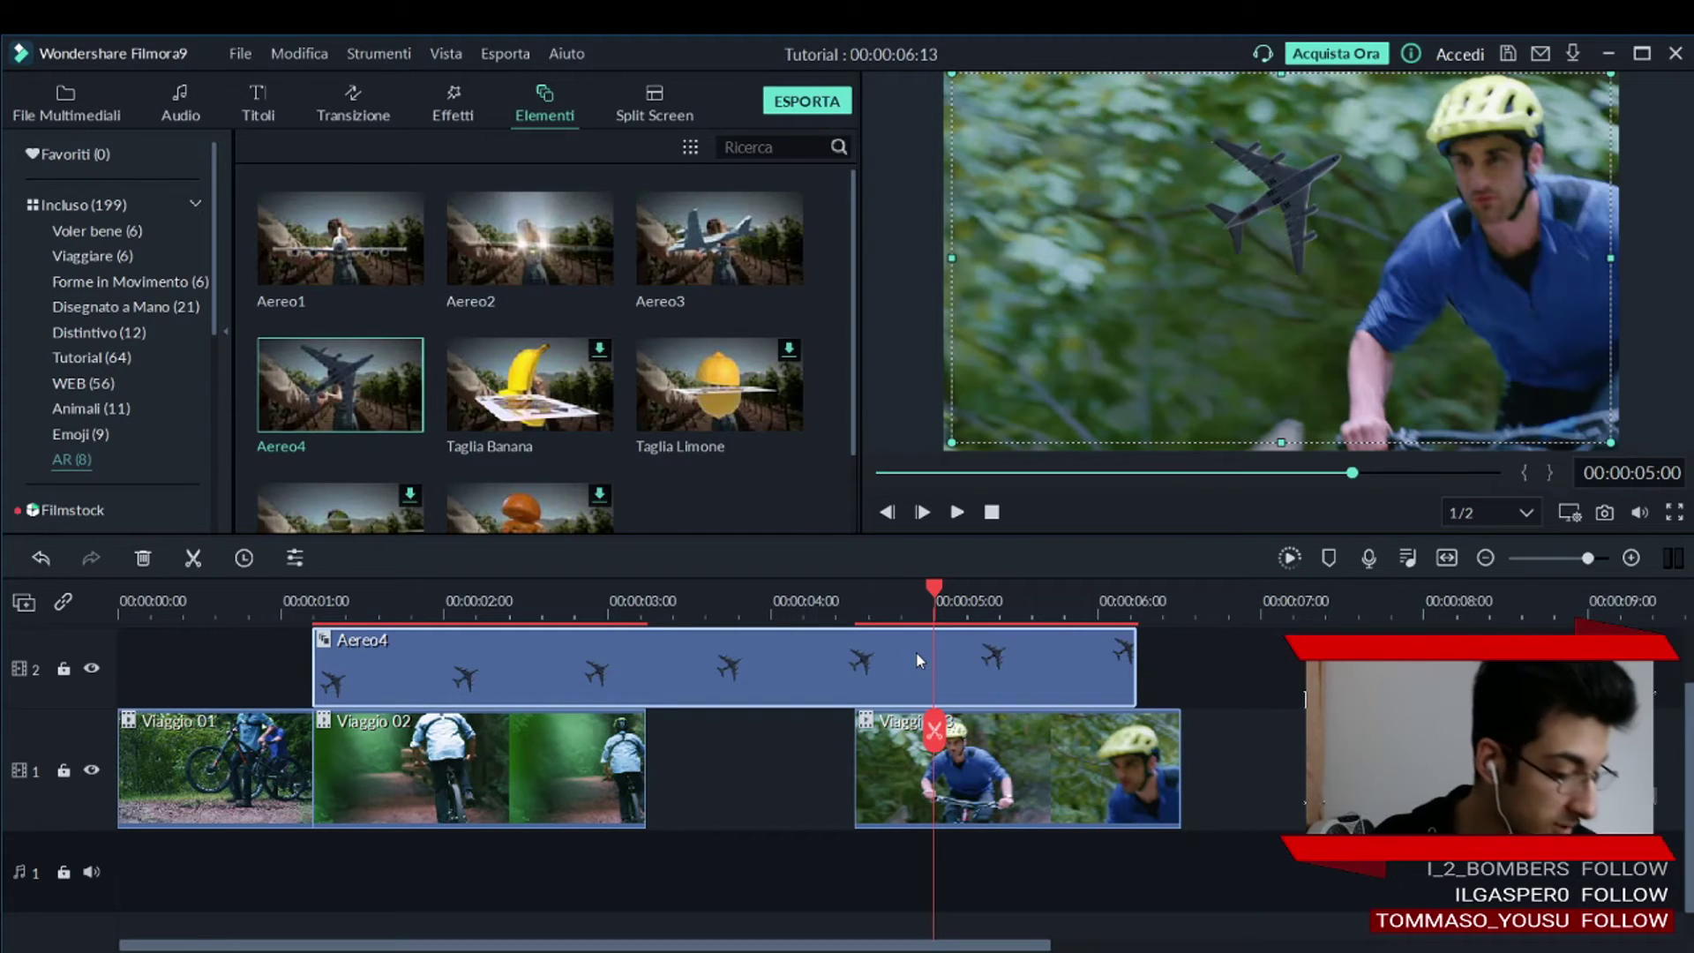
Undo the Aereo4 edits and its placement, going back until Viaggio 03 directly follows Viaggio 02.
{"action": "key", "text": "ctrl+z"}
{"action": "key", "text": "ctrl+z"}
{"action": "key", "text": "ctrl+z"}
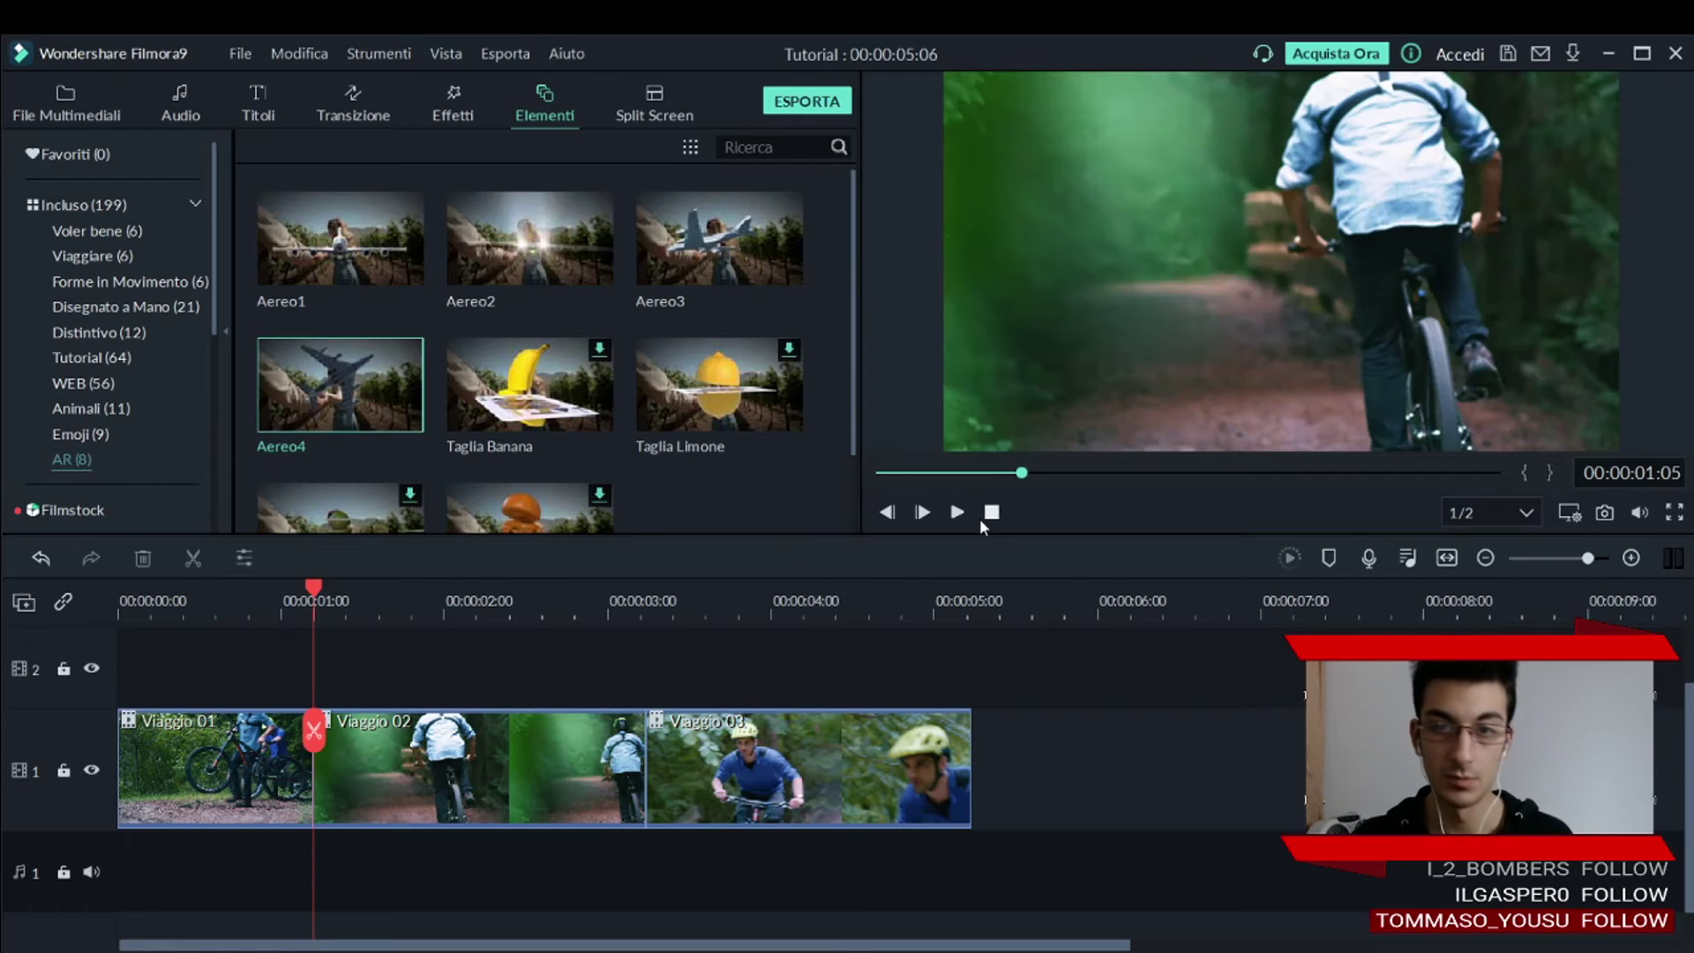
Browse the full list of split screen layouts and preview the two-panel vertical layout.
{"action": "left_click", "coordinate": [651, 103]}
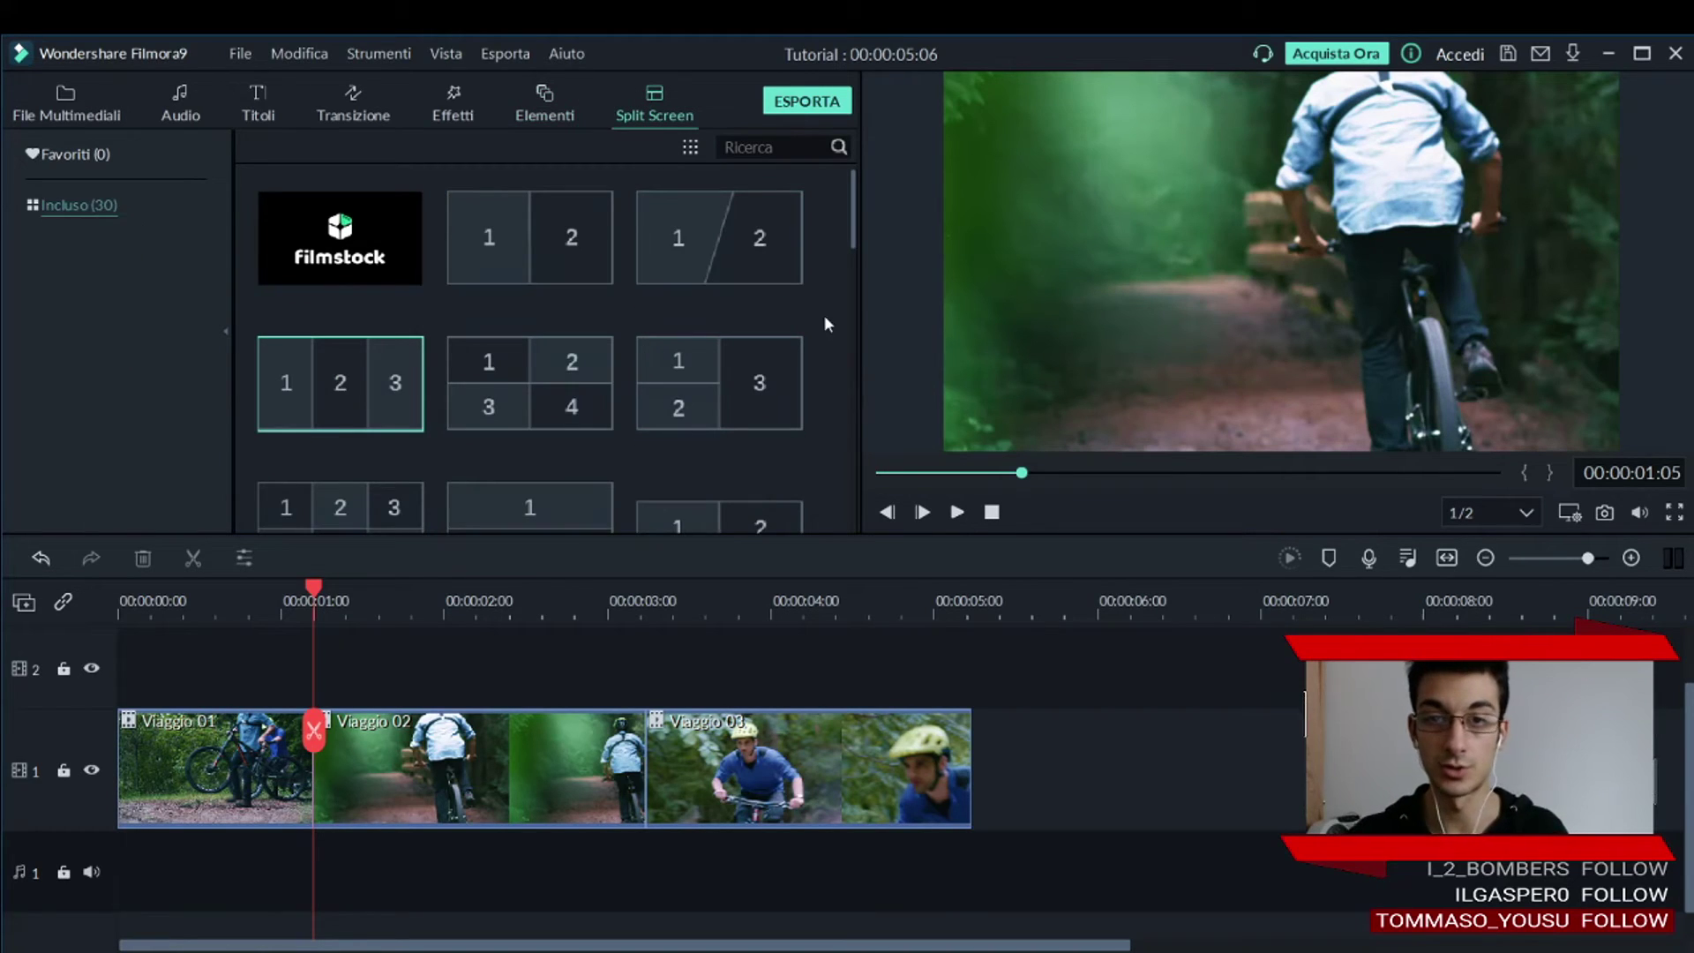
{"action": "scroll", "coordinate": [834, 314], "scroll_direction": "down", "scroll_amount": 3}
{"action": "scroll", "coordinate": [834, 315], "scroll_direction": "up", "scroll_amount": 3}
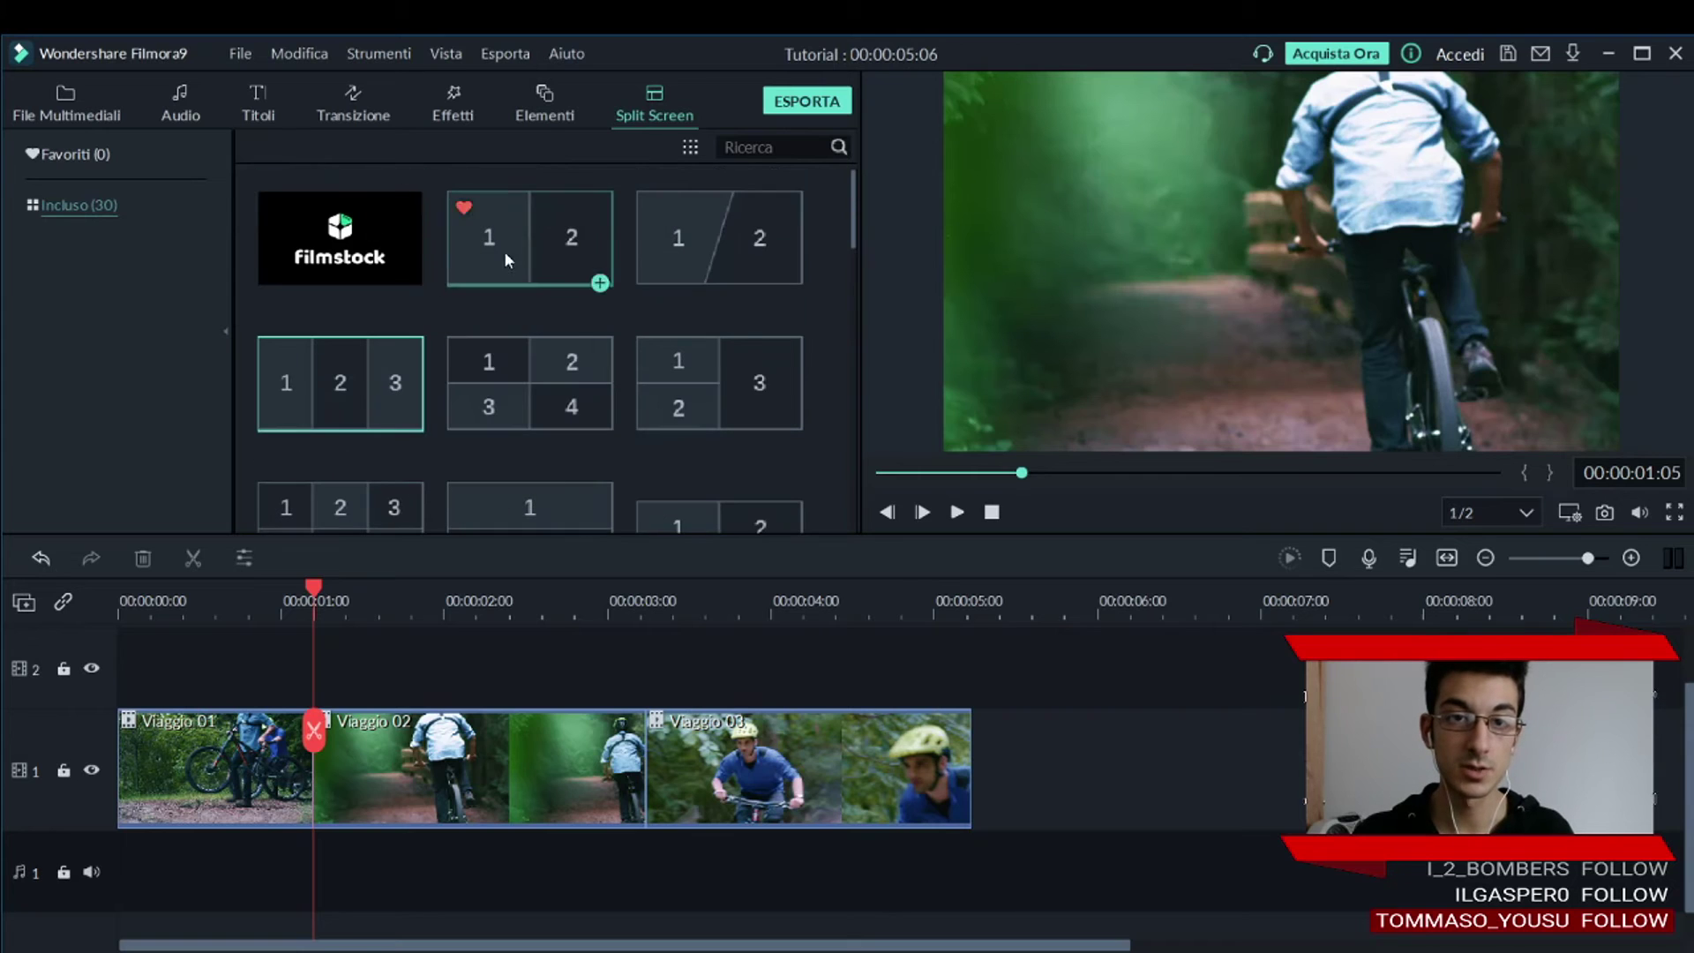
{"action": "left_click", "coordinate": [554, 256]}
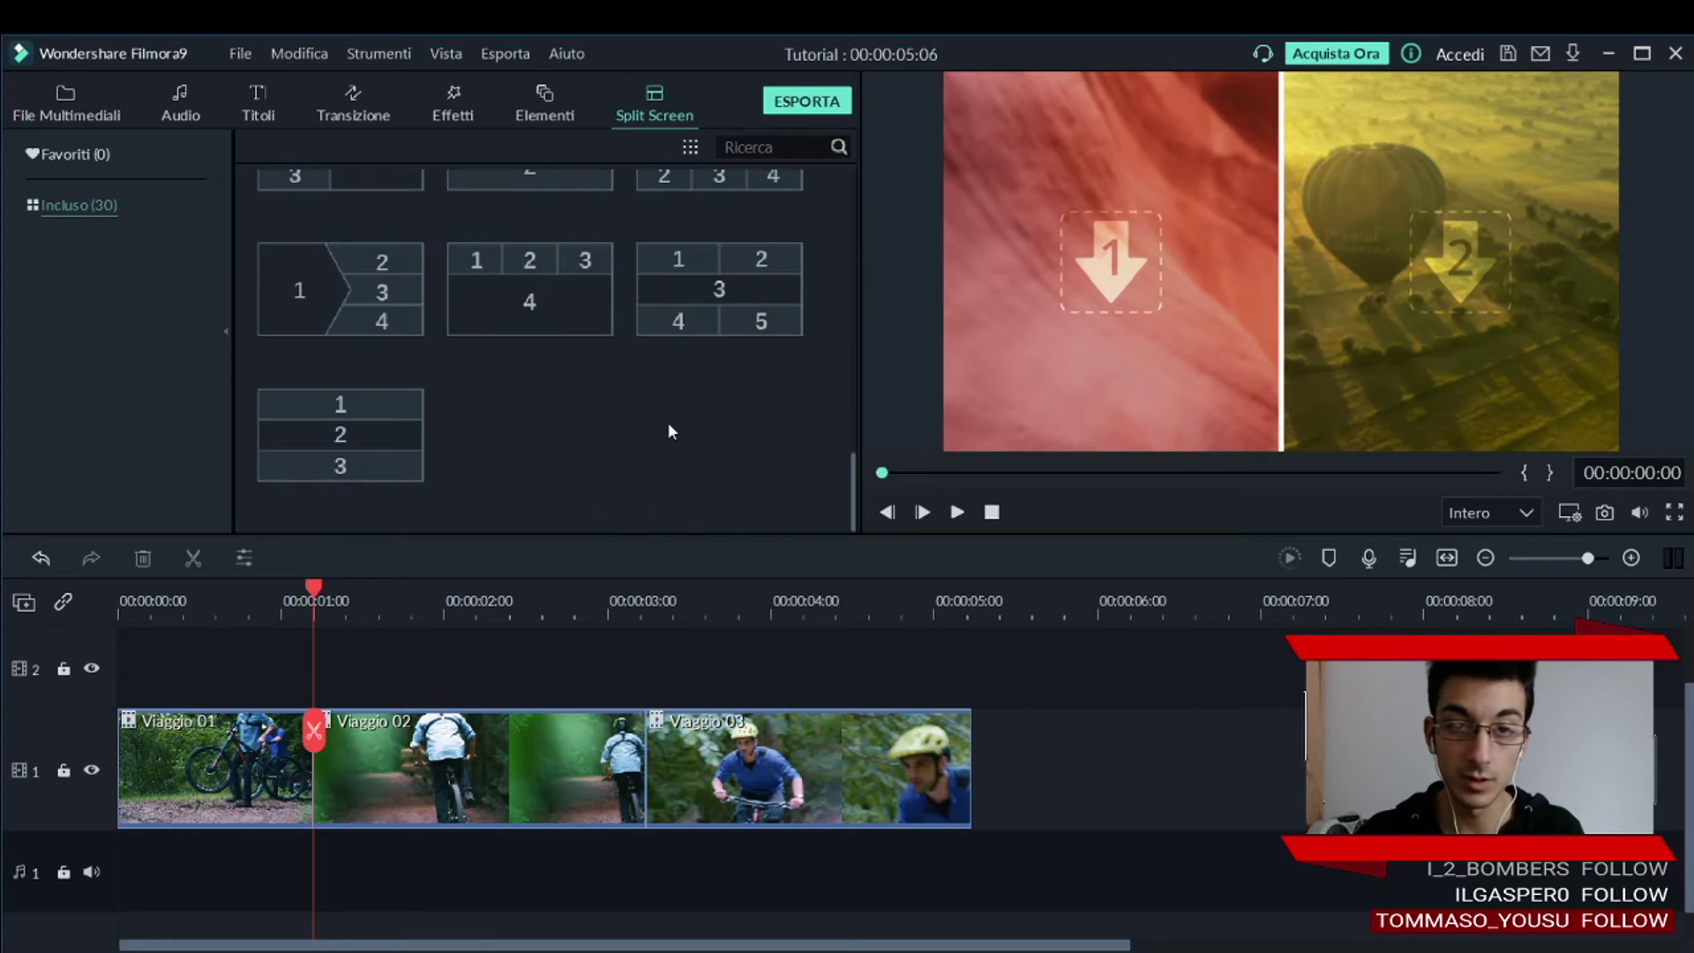
{"action": "scroll", "coordinate": [628, 355], "scroll_direction": "up", "scroll_amount": 10}
{"action": "scroll", "coordinate": [622, 348], "scroll_direction": "down", "scroll_amount": 10}
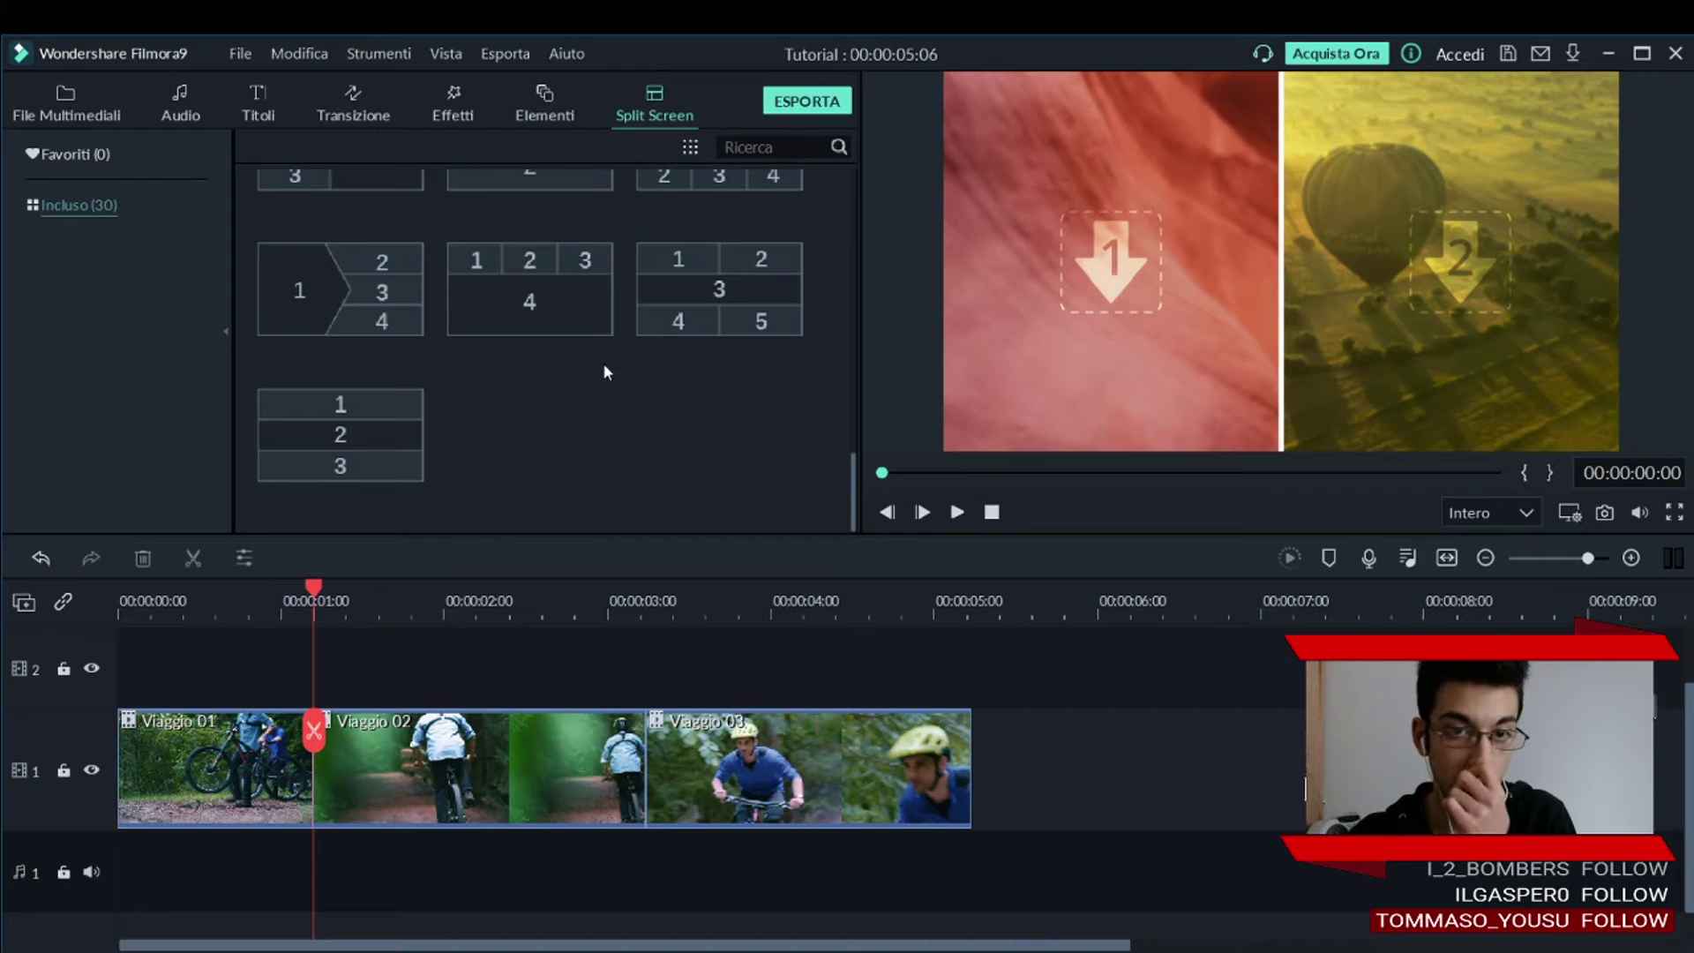
{"action": "scroll", "coordinate": [583, 234], "scroll_direction": "up", "scroll_amount": 5}
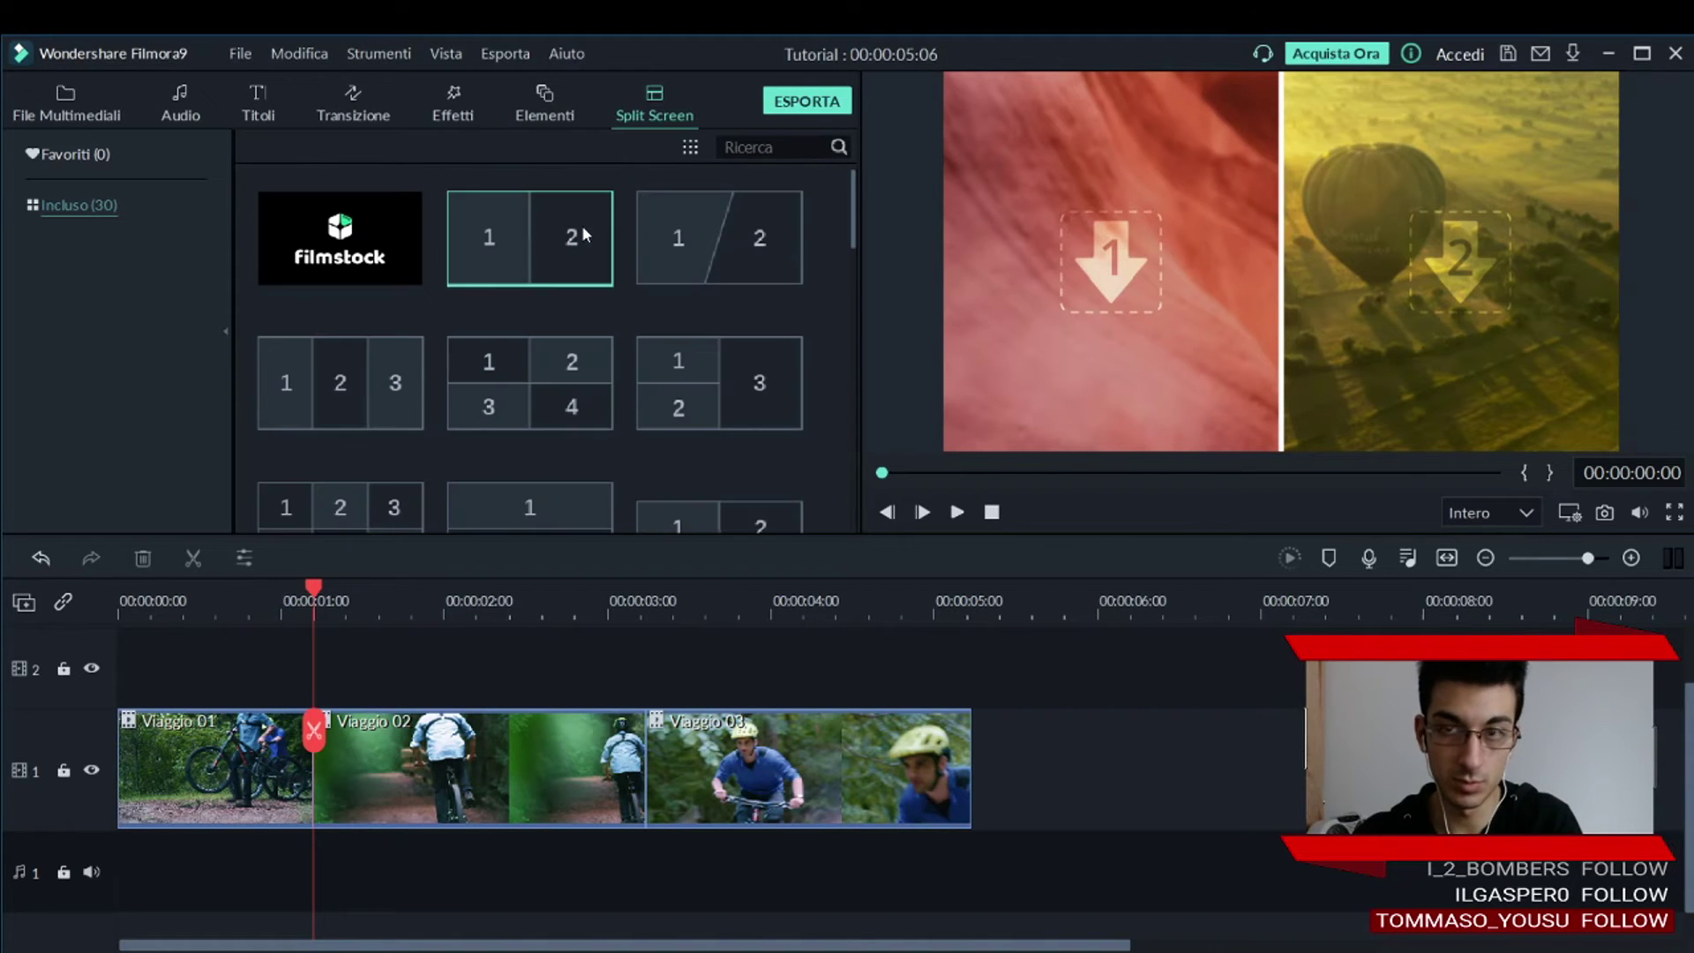
{"action": "scroll", "coordinate": [592, 264], "scroll_direction": "down", "scroll_amount": 5}
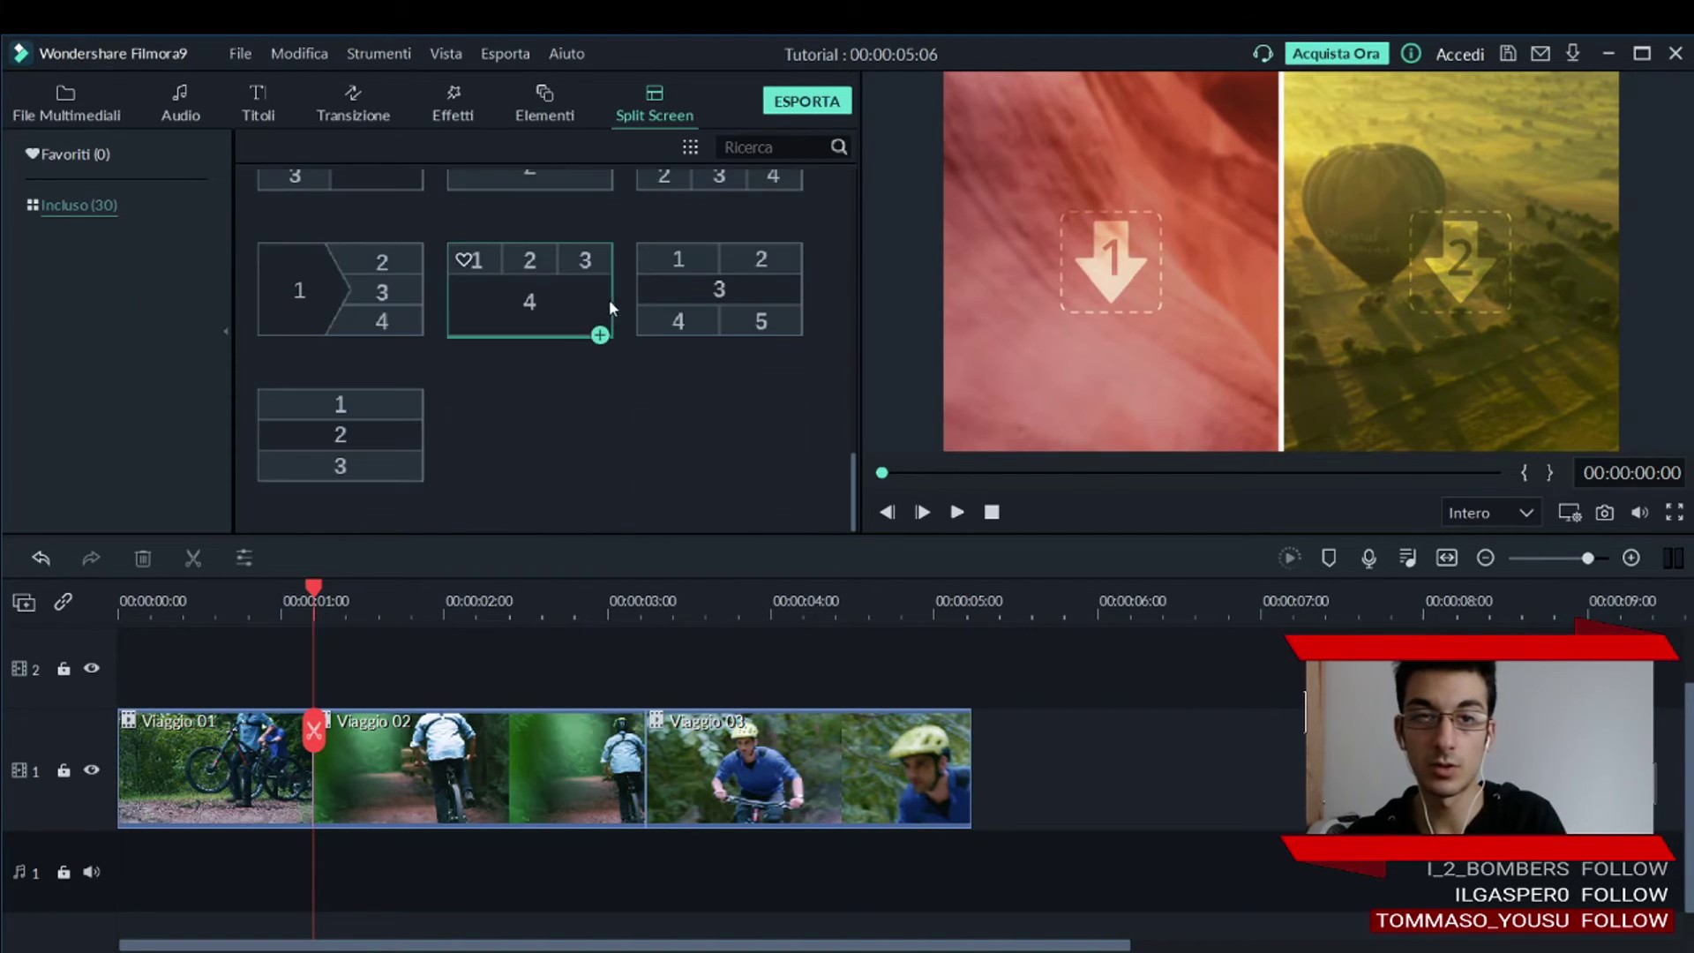
{"action": "scroll", "coordinate": [718, 256], "scroll_direction": "up", "scroll_amount": 5}
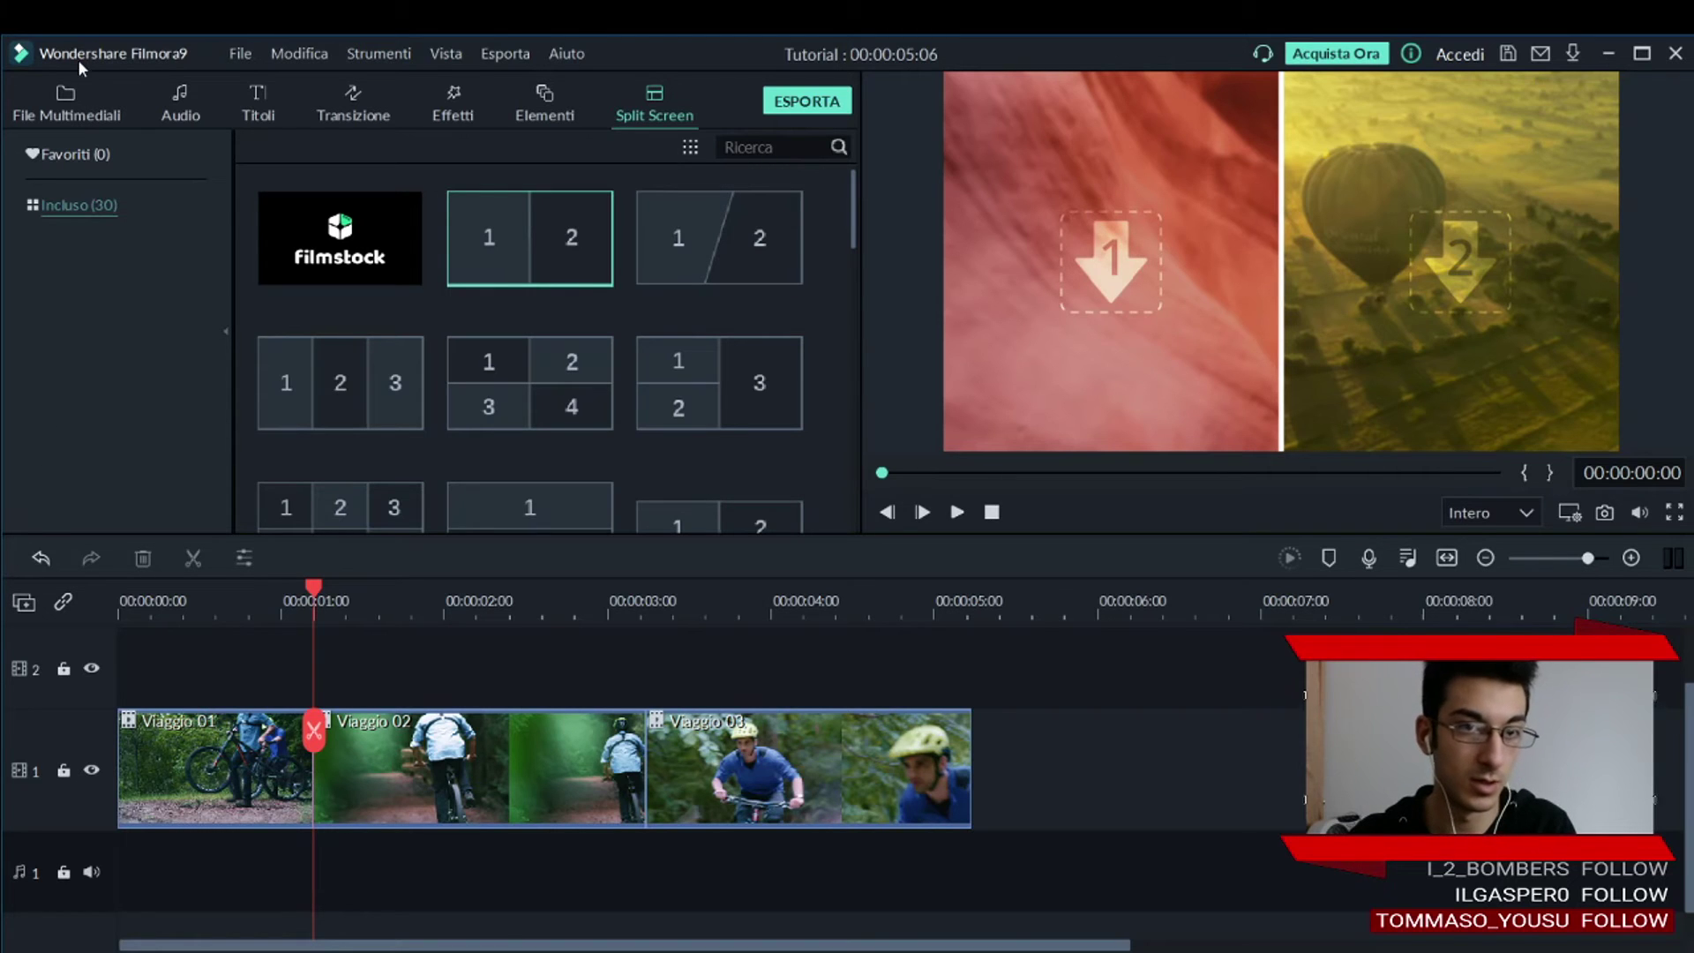
Place the two-panel vertical split screen on video track 1 after Viaggio 03 and set the playhead to its start at 00:00:05:13.
{"action": "left_click", "coordinate": [85, 112]}
{"action": "mouse_move", "coordinate": [342, 243]}
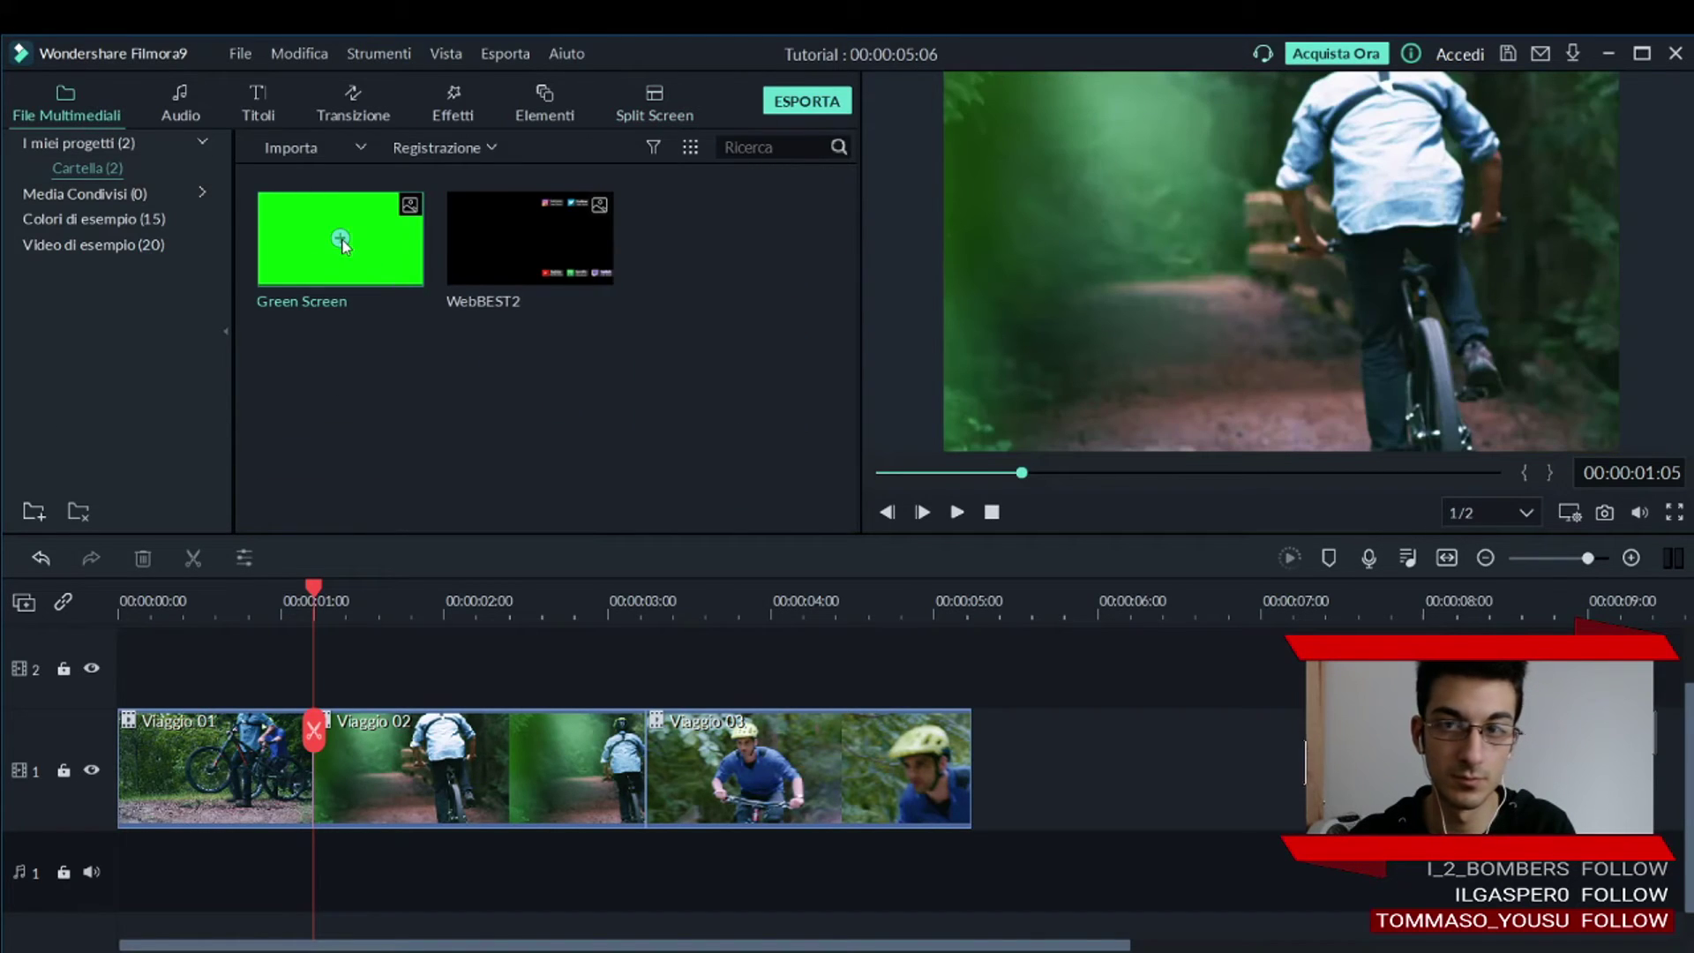
{"action": "key", "text": "End"}
{"action": "mouse_move", "coordinate": [598, 276]}
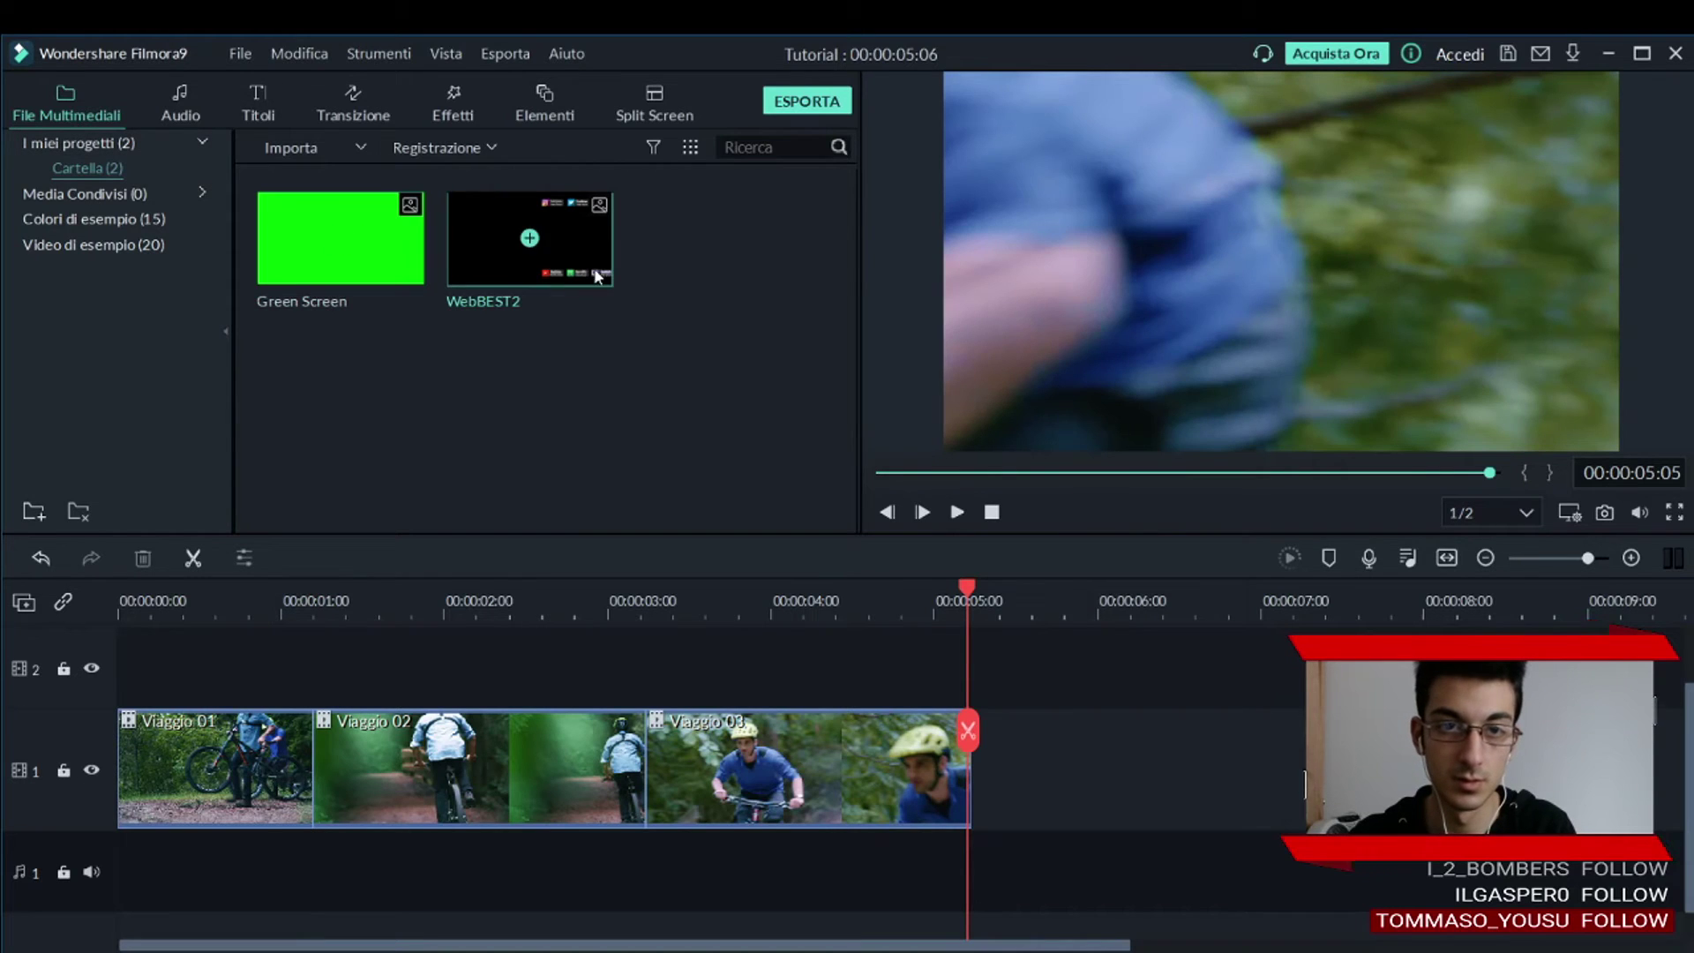
{"action": "left_click", "coordinate": [652, 101]}
{"action": "left_click_drag", "start_coordinate": [580, 256], "coordinate": [1015, 765]}
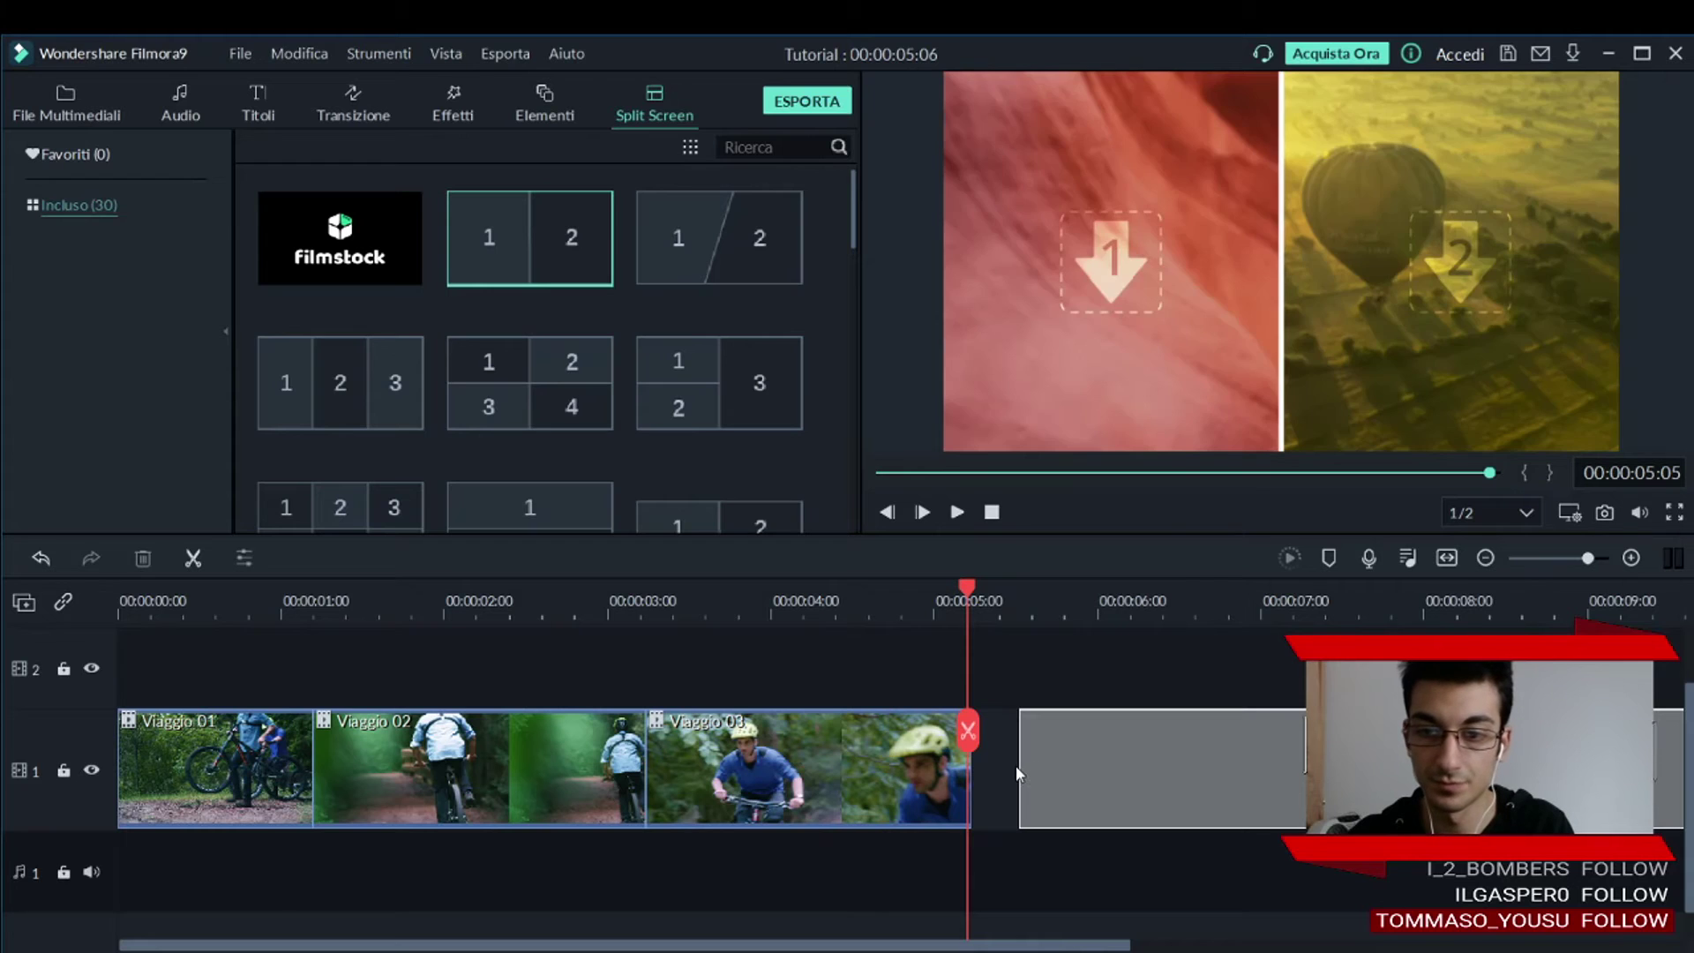
{"action": "left_click", "coordinate": [1015, 598]}
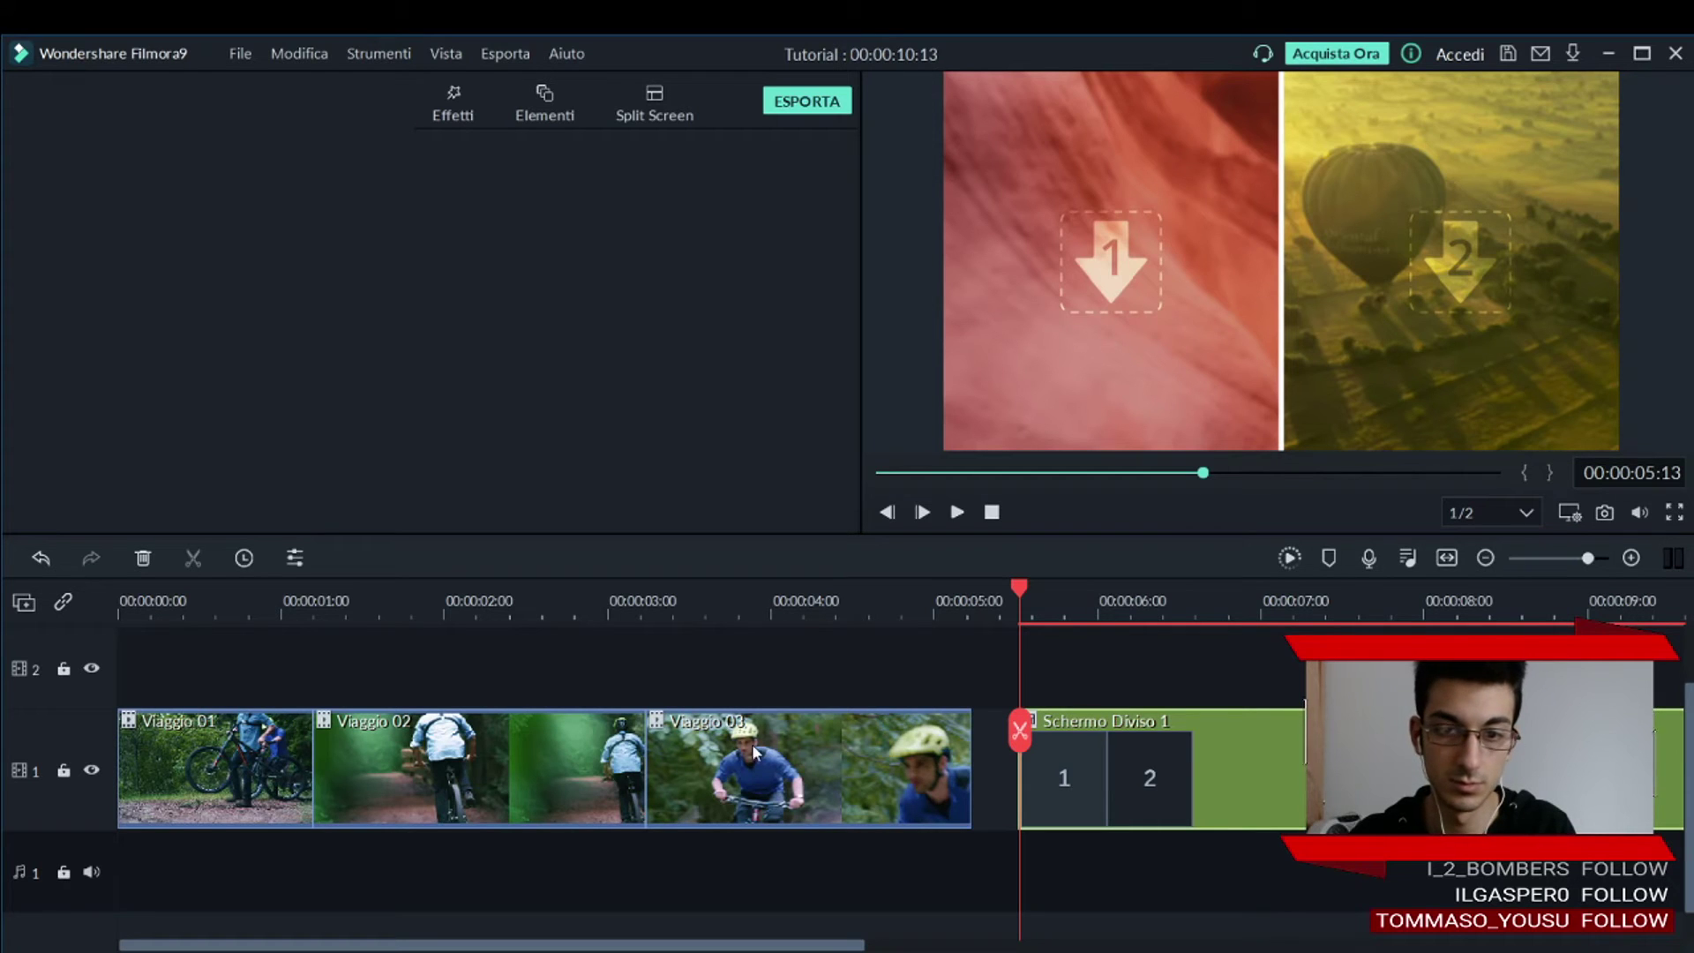
Check the Viaggio 03 clip and the split screen's start, and delete the split screen from the timeline.
{"action": "double_click", "coordinate": [835, 721]}
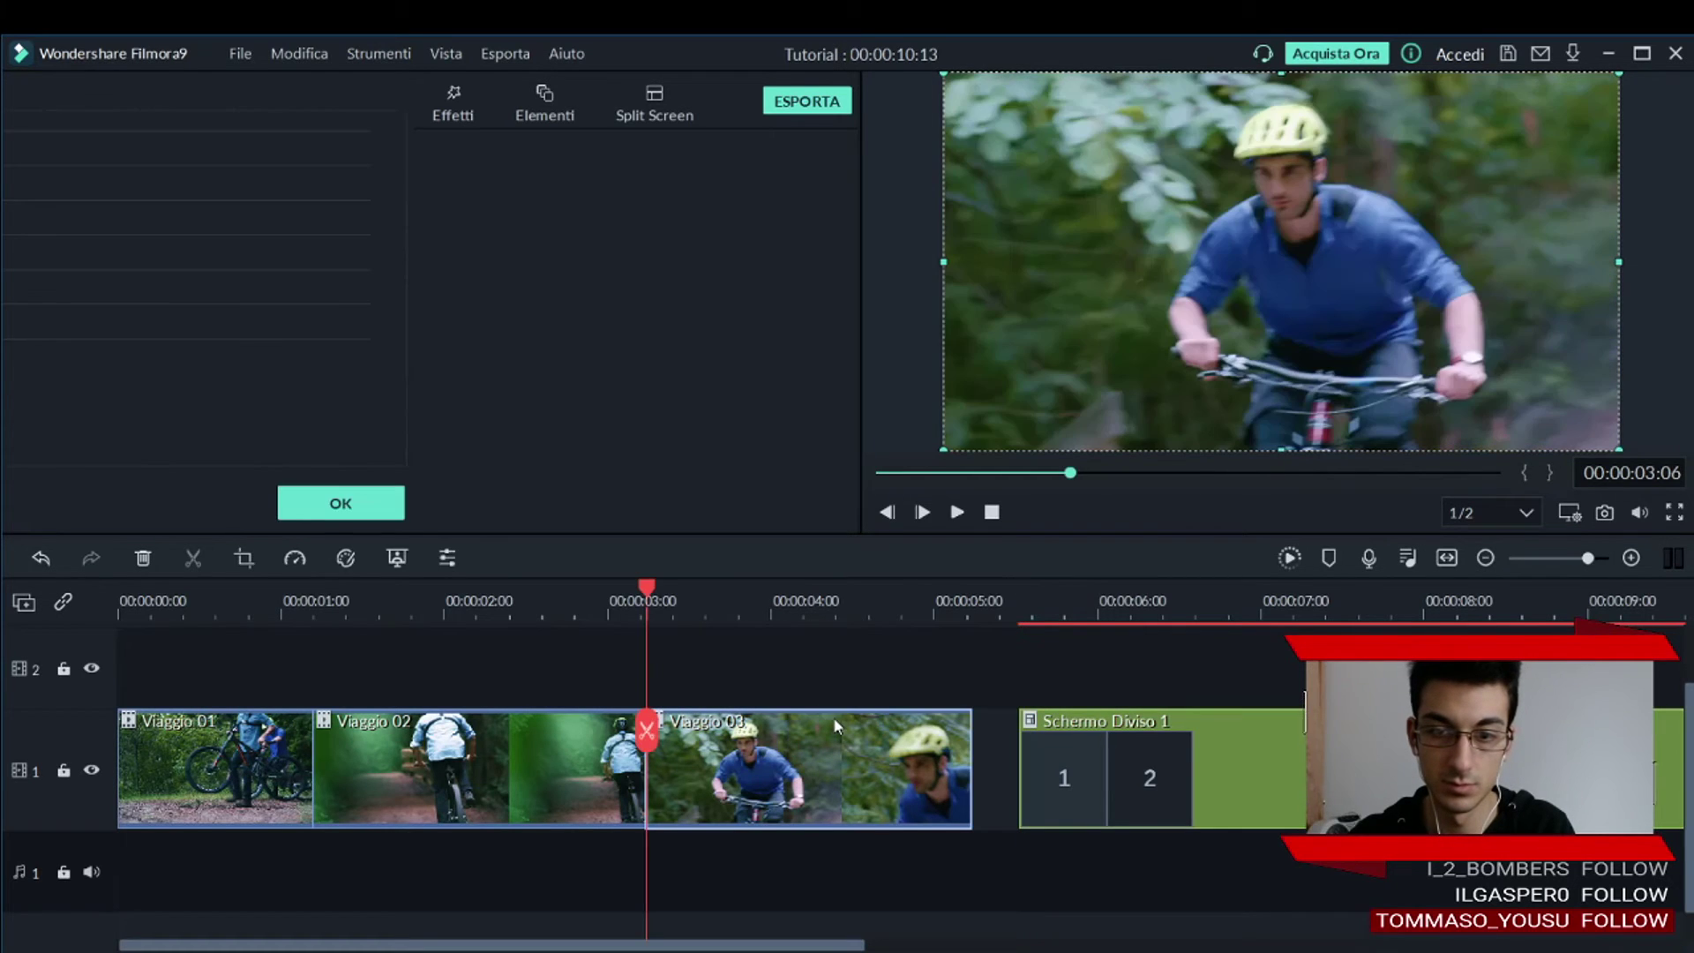
{"action": "left_click", "coordinate": [340, 503]}
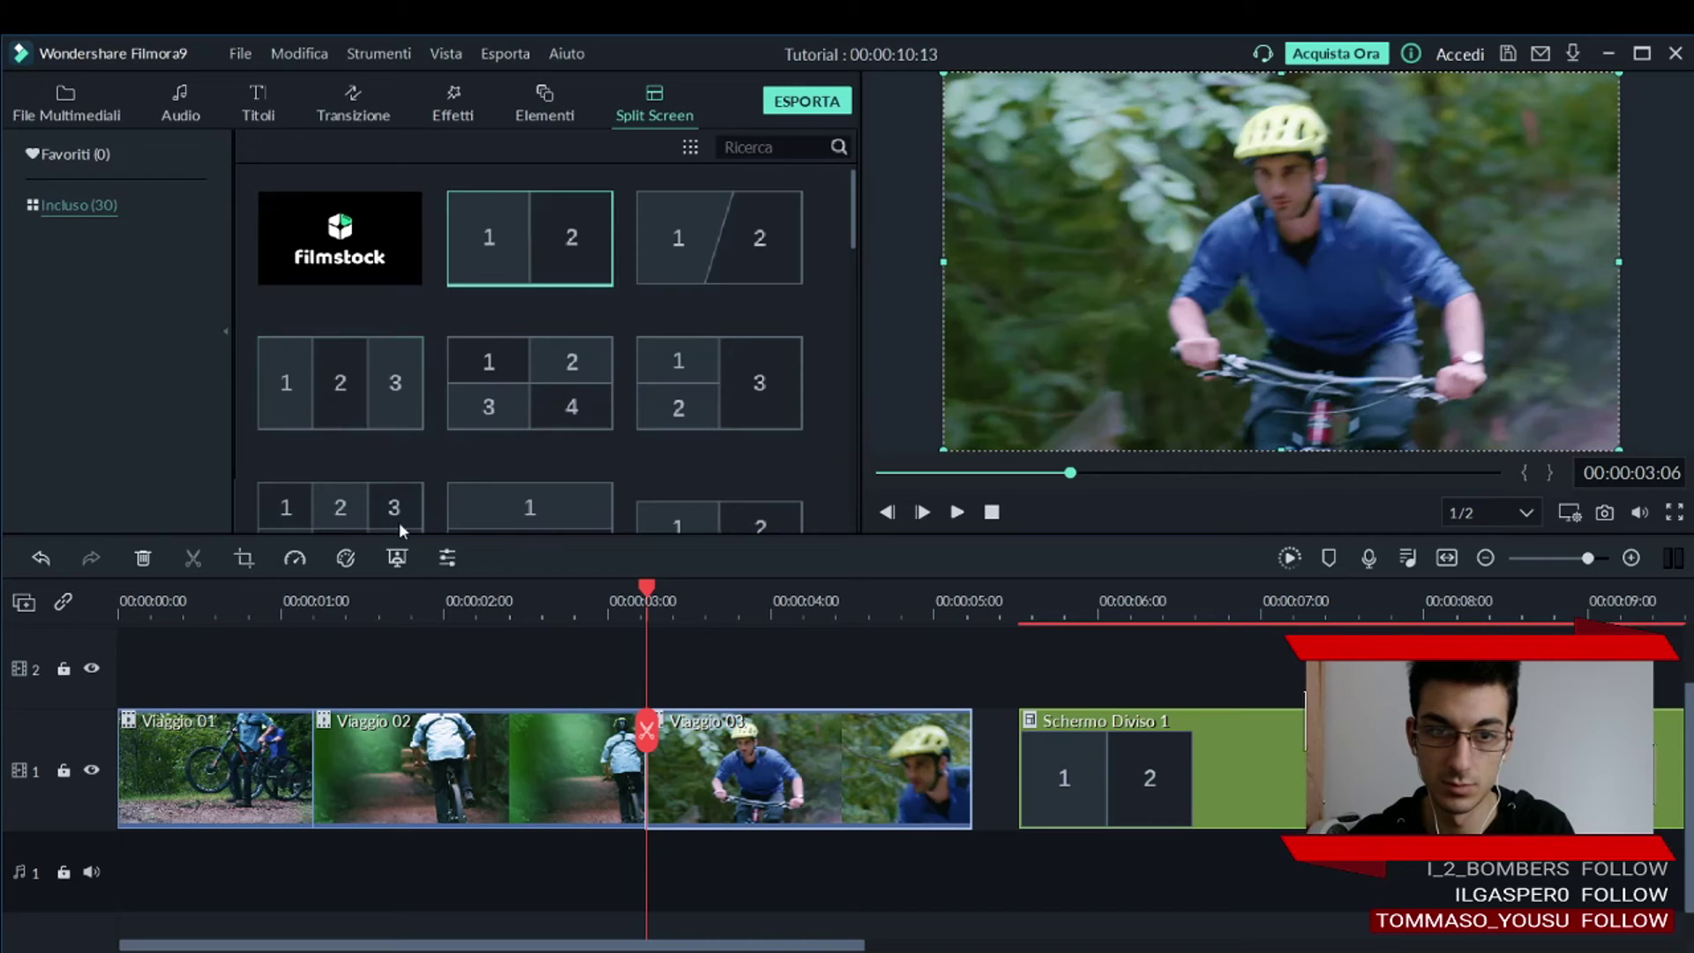
{"action": "left_click", "coordinate": [1244, 765]}
{"action": "left_click", "coordinate": [1019, 592]}
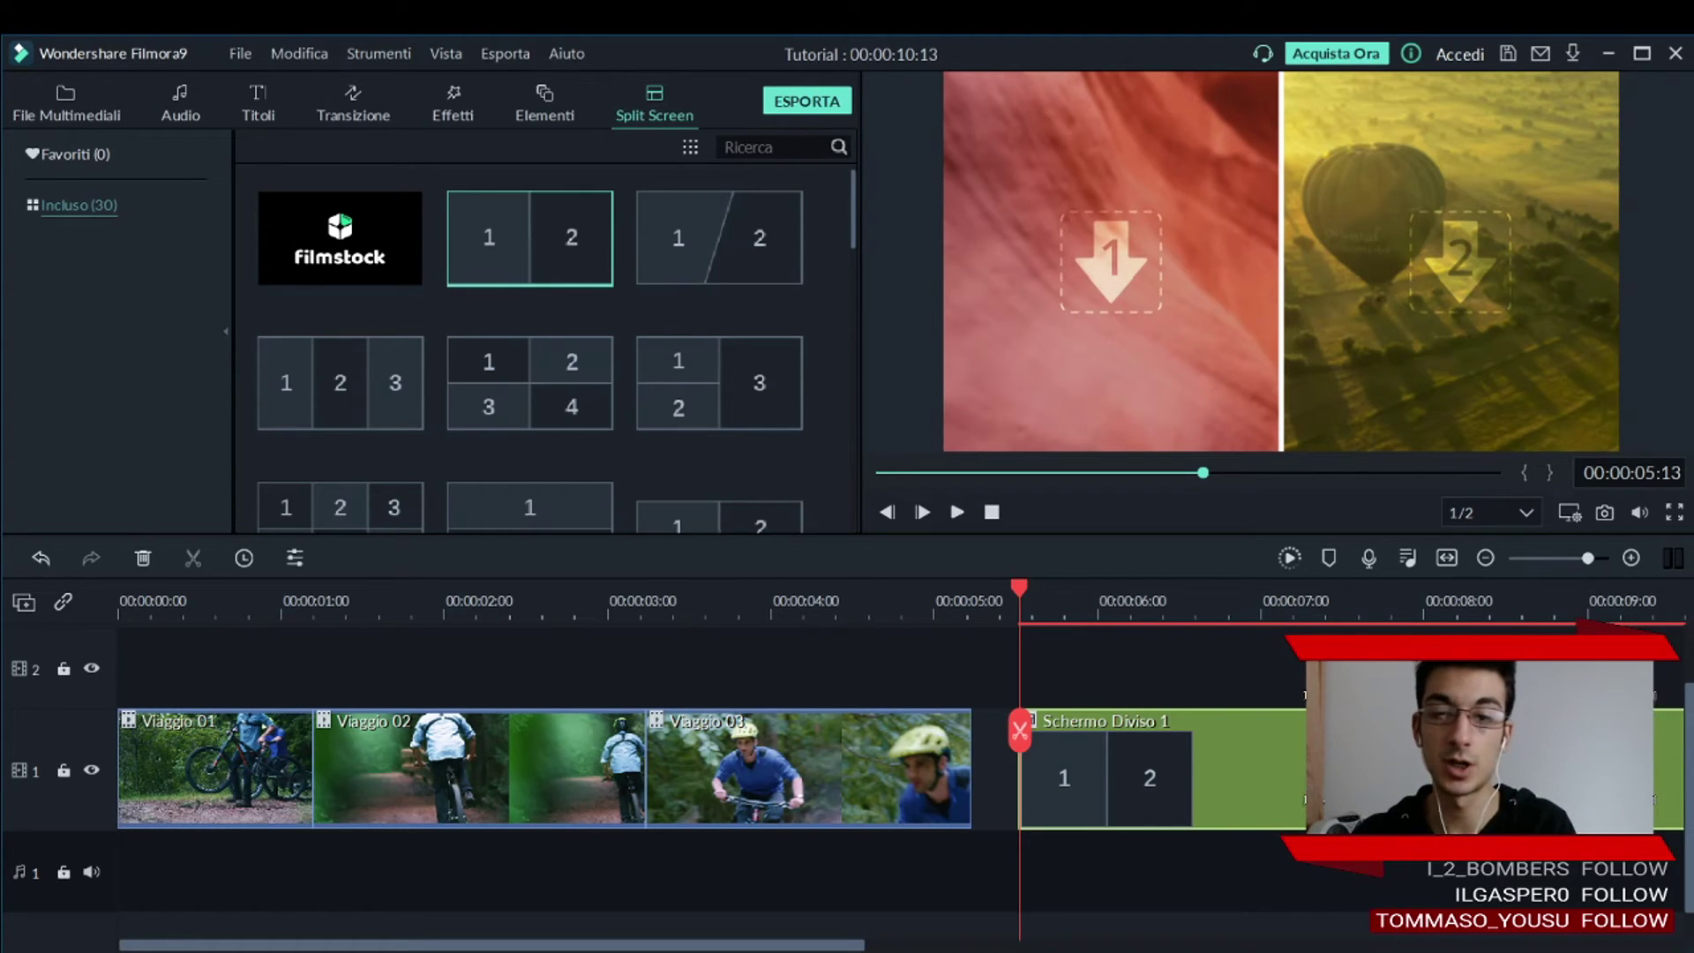
{"action": "double_click", "coordinate": [1279, 768]}
{"action": "key", "text": "Delete"}
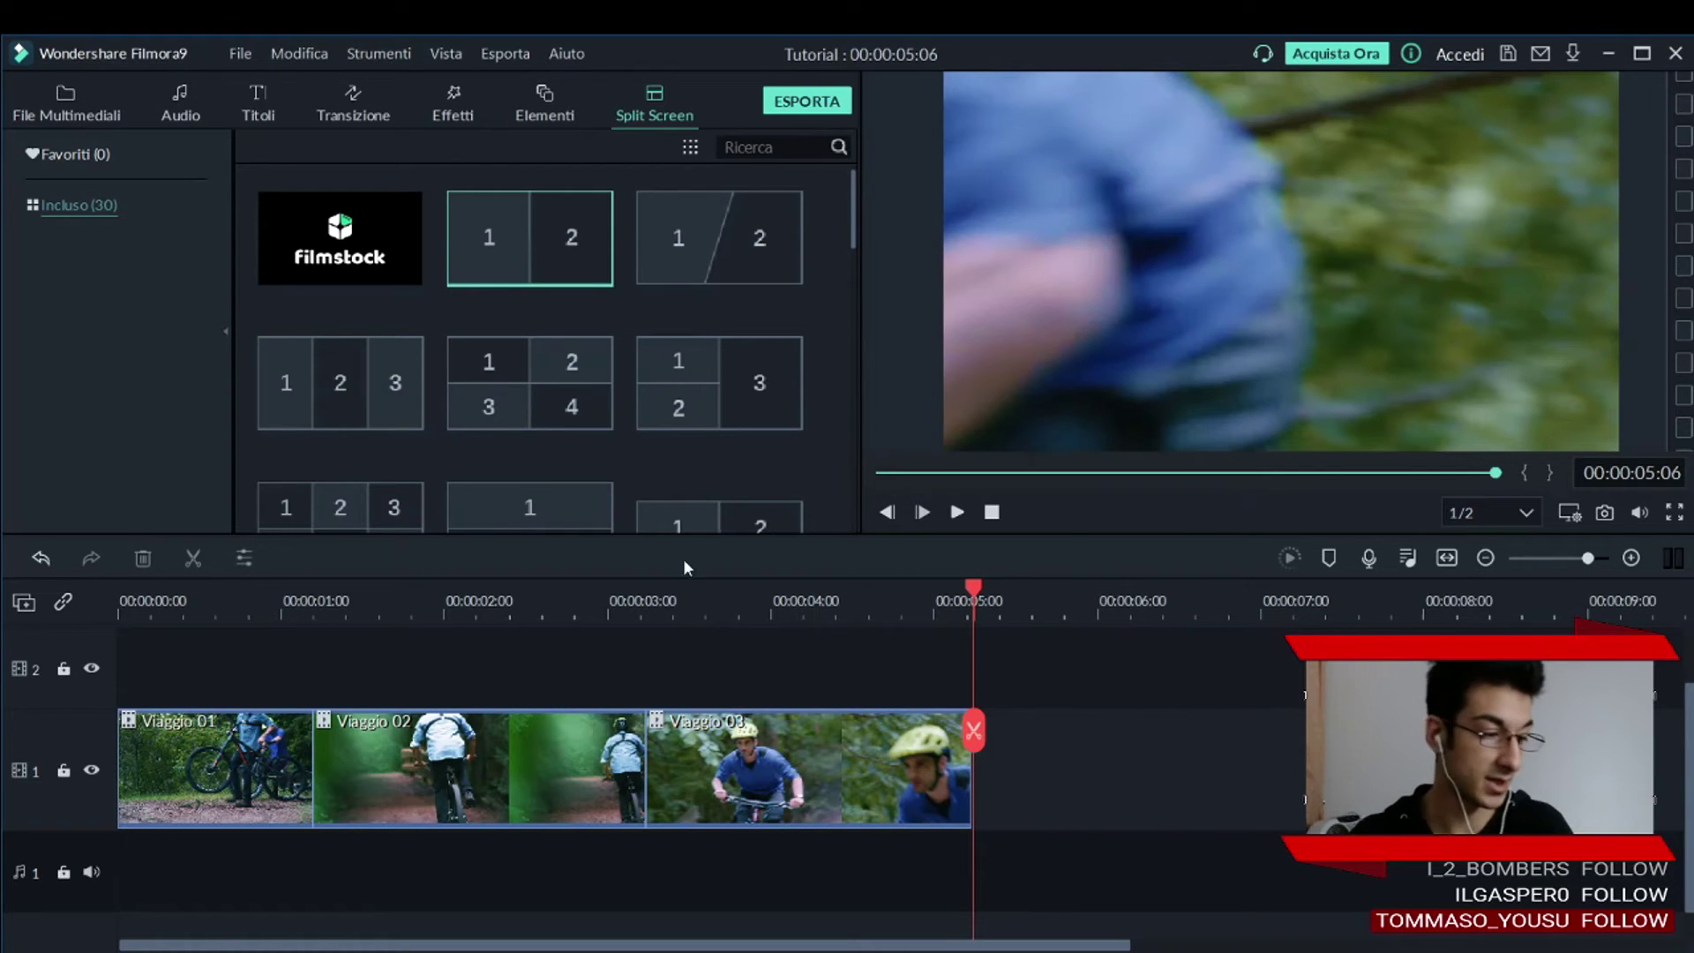
Move the playhead to the start of Viaggio 03 at 00:00:03:06 and save the project.
{"action": "left_click", "coordinate": [647, 607]}
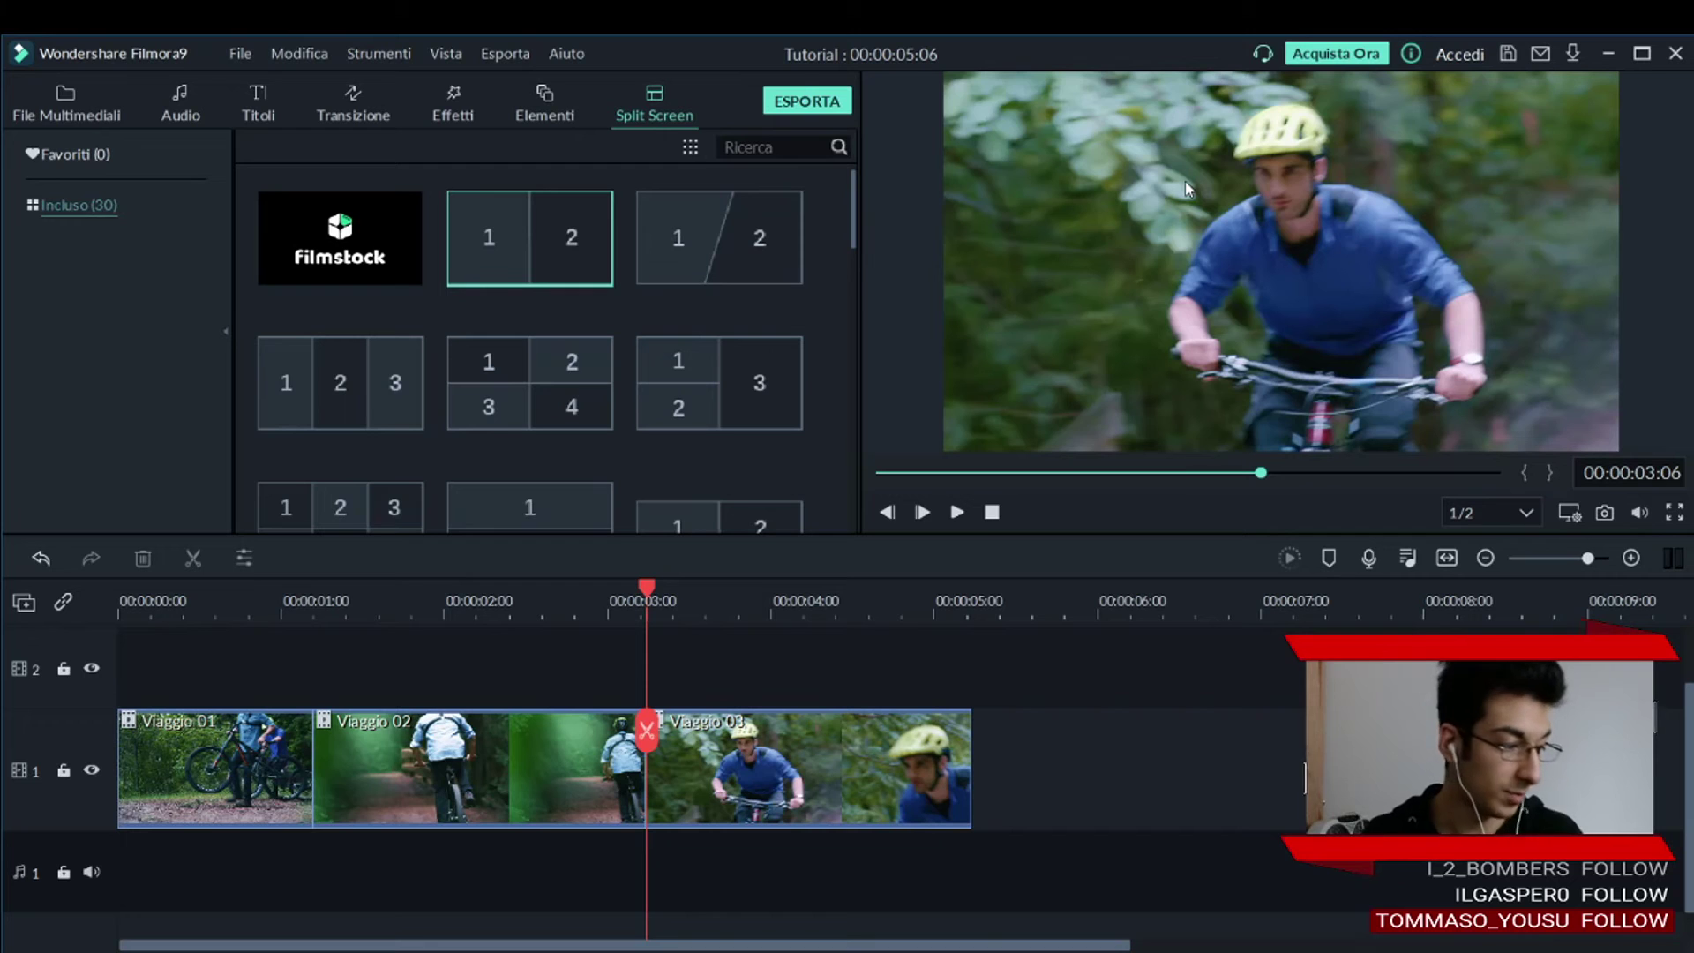
{"action": "key", "text": "ctrl+s"}
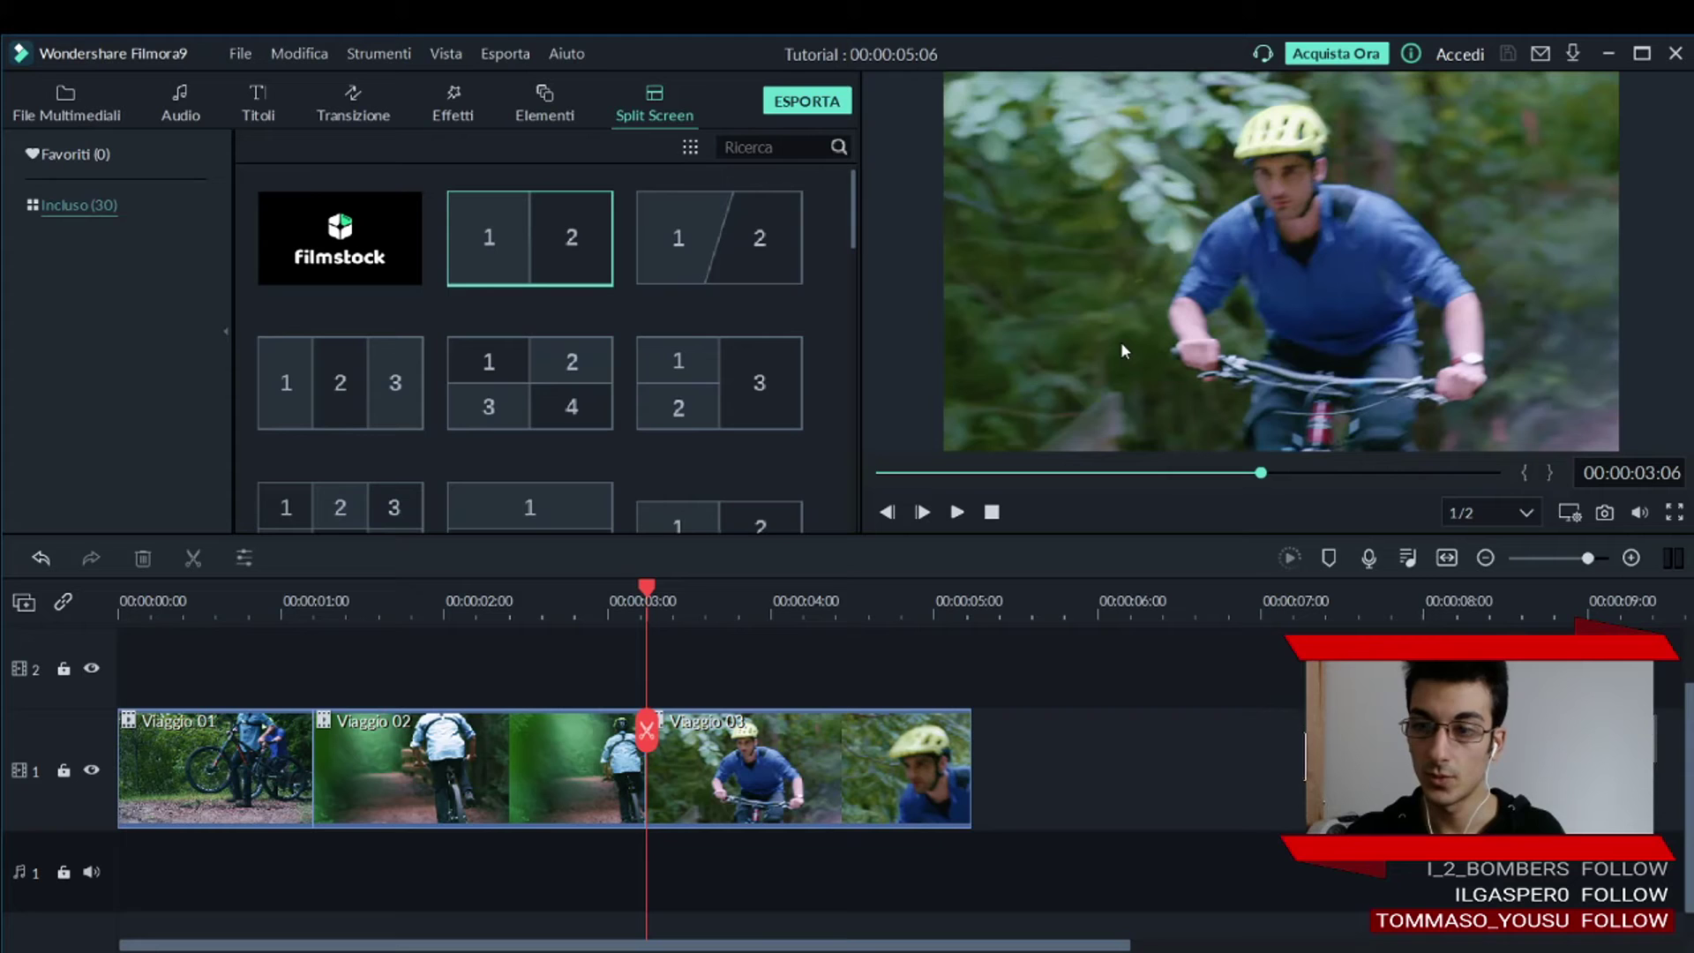
{"action": "left_click", "coordinate": [519, 57]}
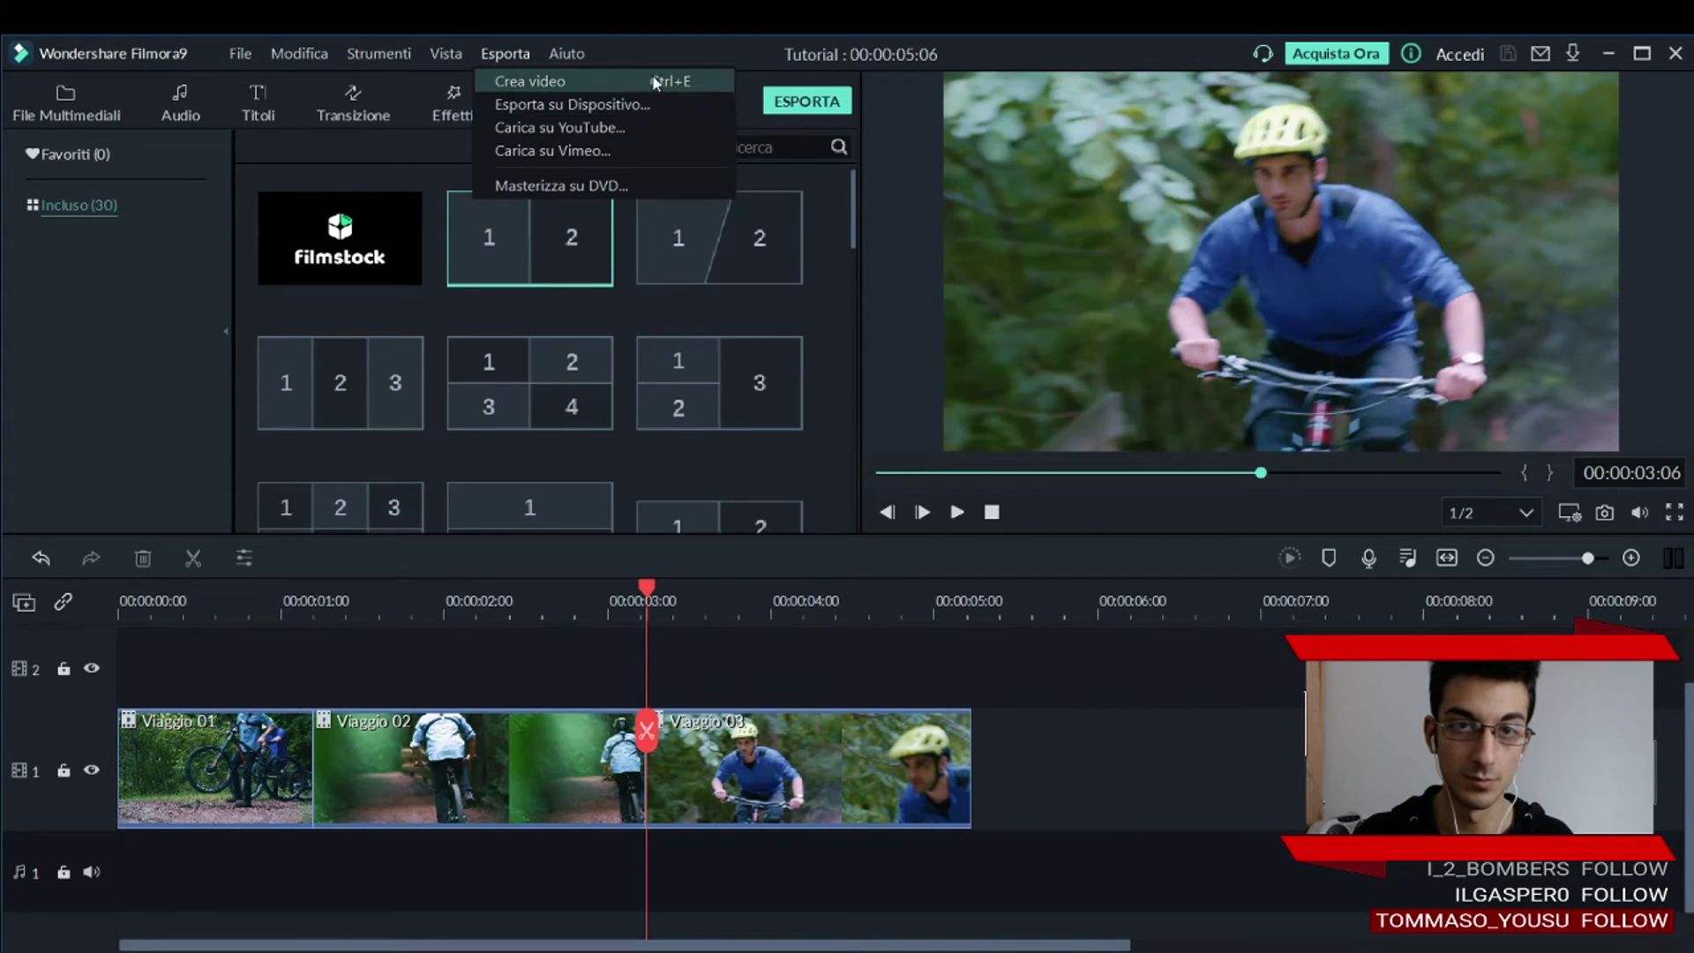
{"action": "left_click", "coordinate": [957, 231]}
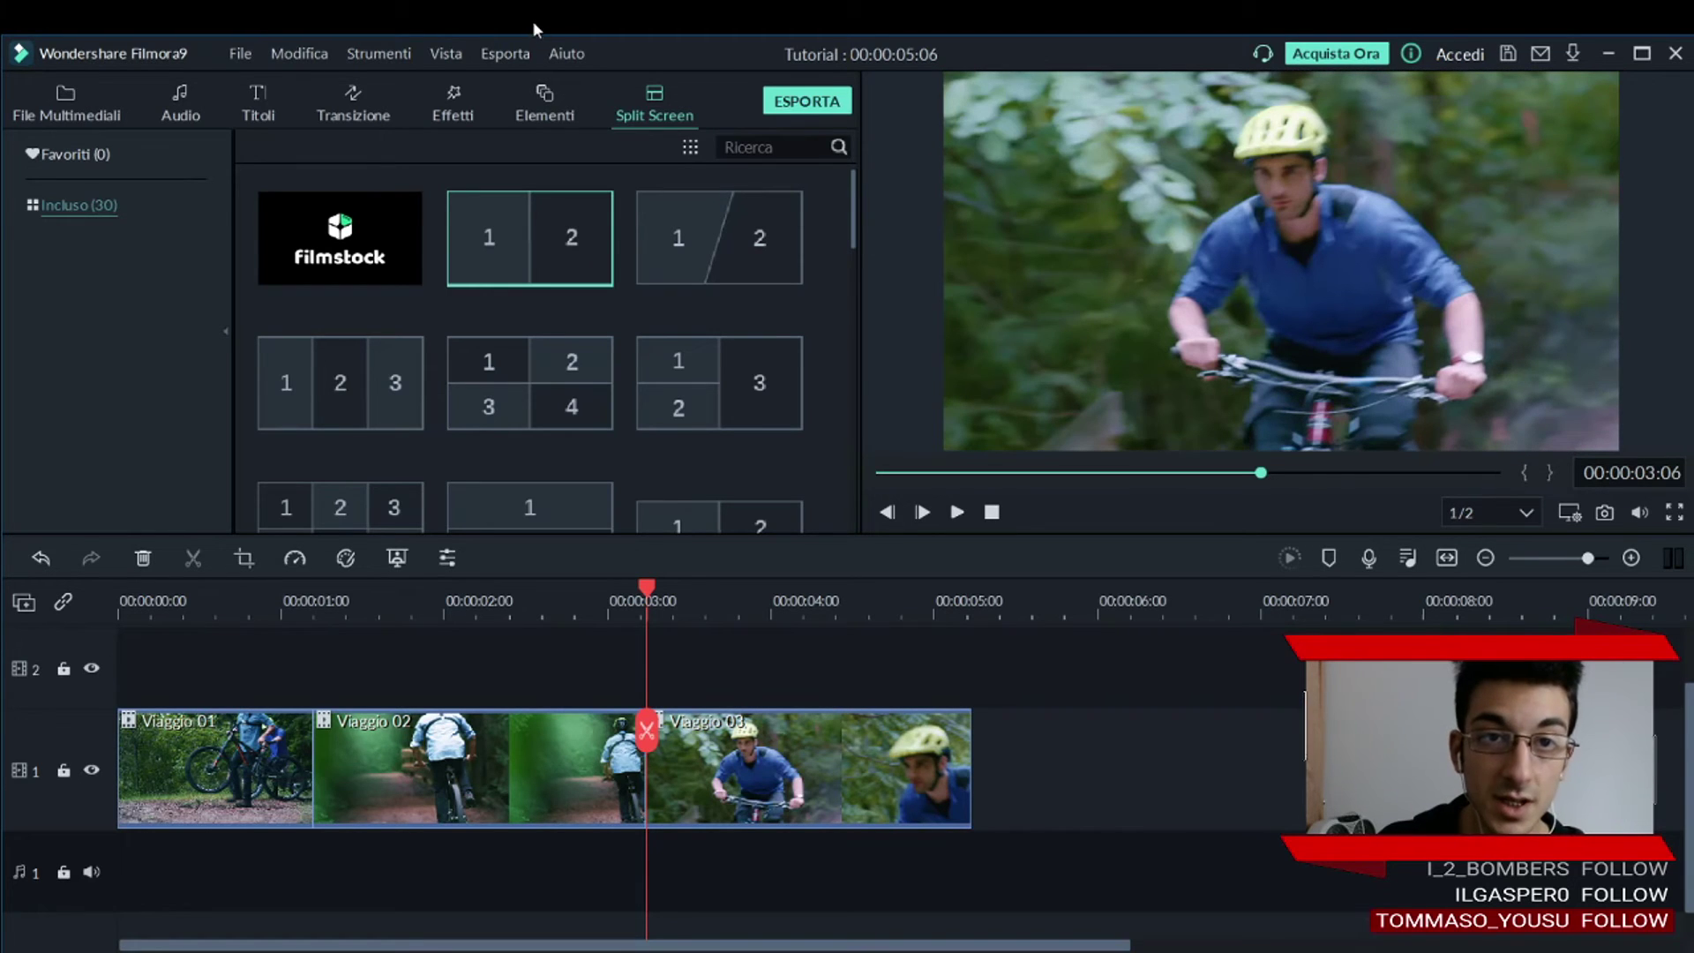
Start creating the video, choose the free export with watermark, and sign in through Google.
{"action": "left_click", "coordinate": [524, 51]}
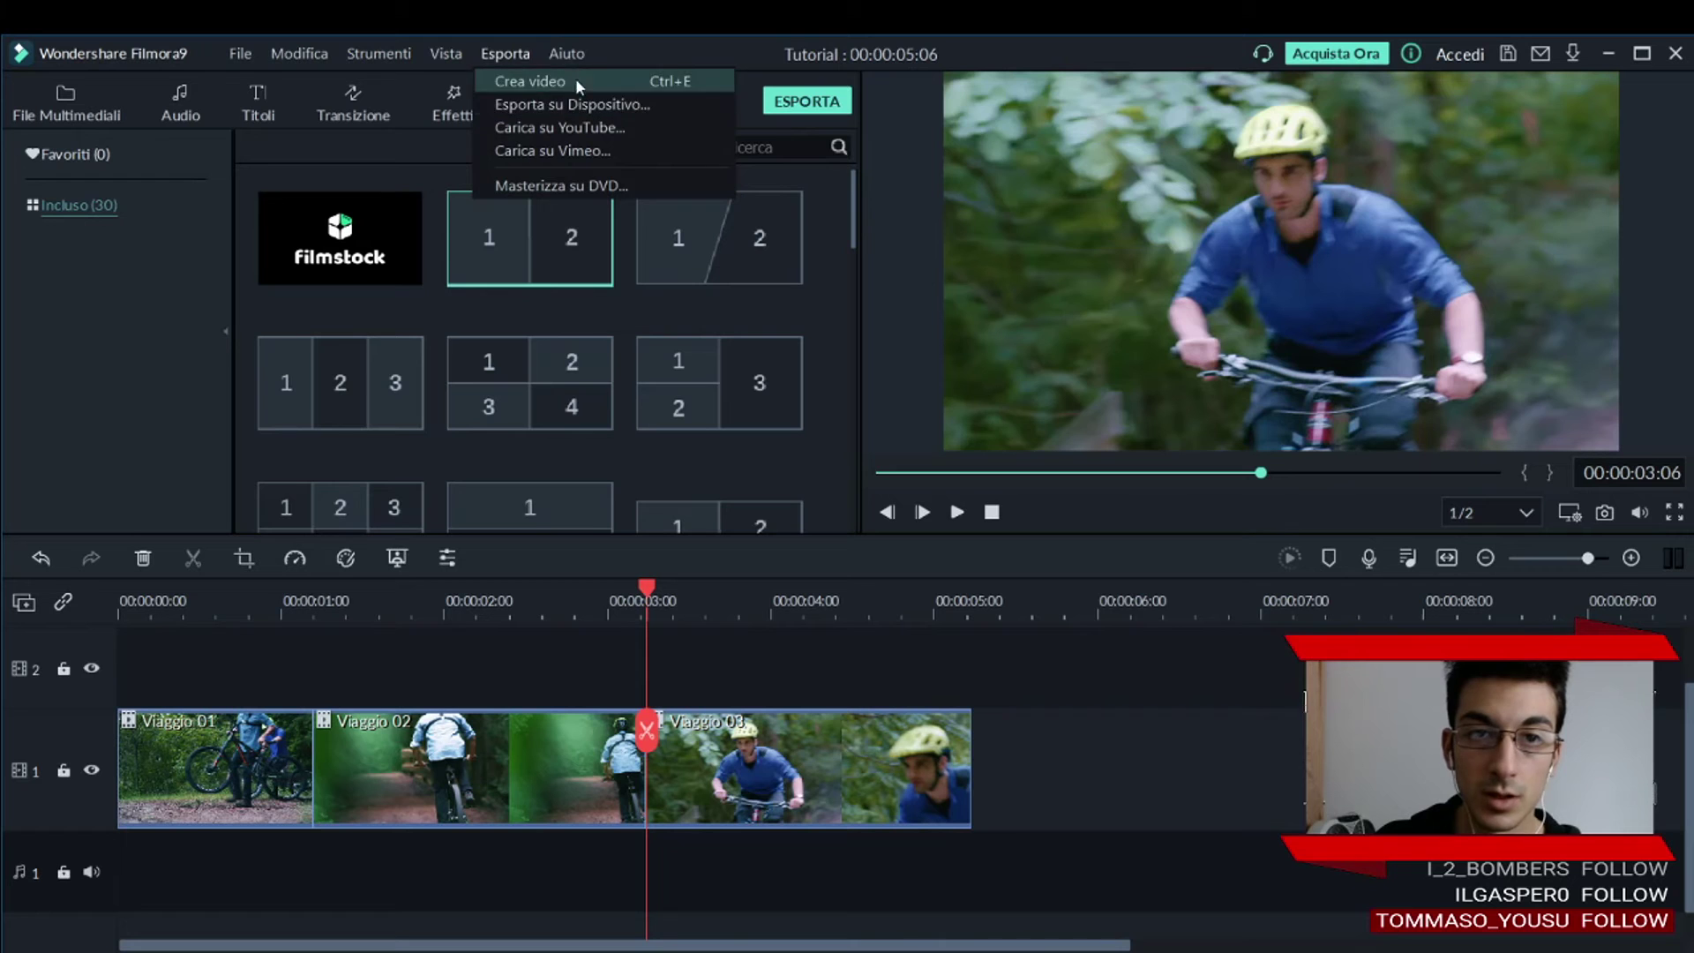
{"action": "left_click", "coordinate": [603, 63]}
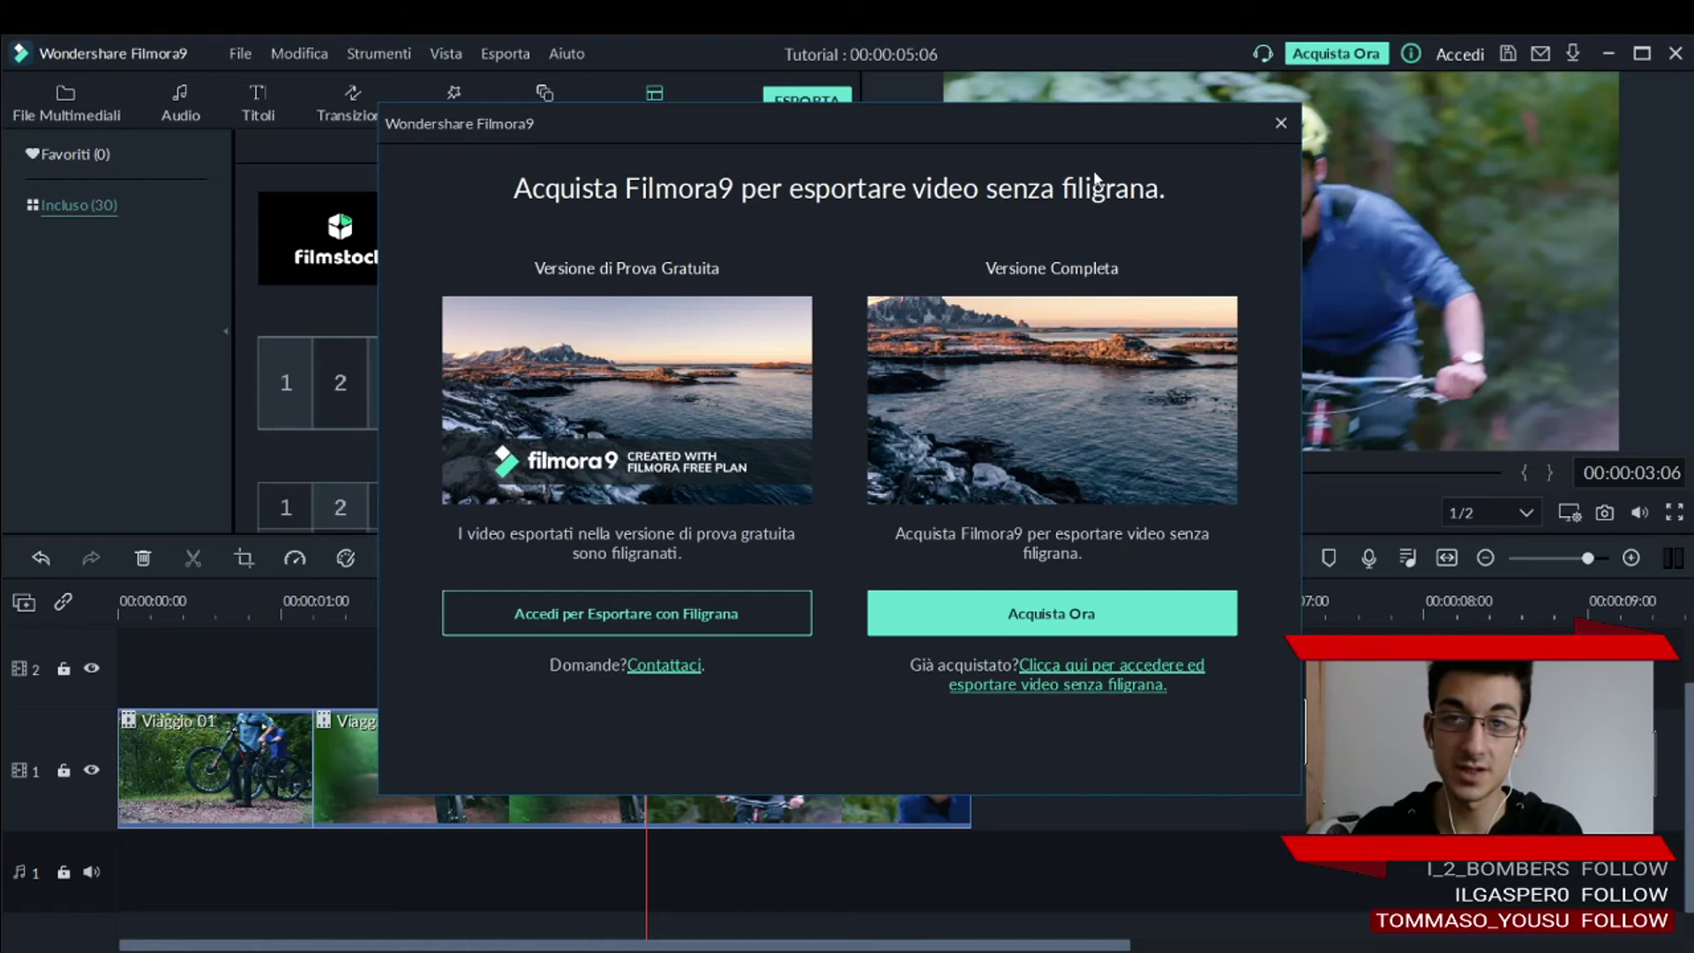
{"action": "left_click", "coordinate": [631, 615]}
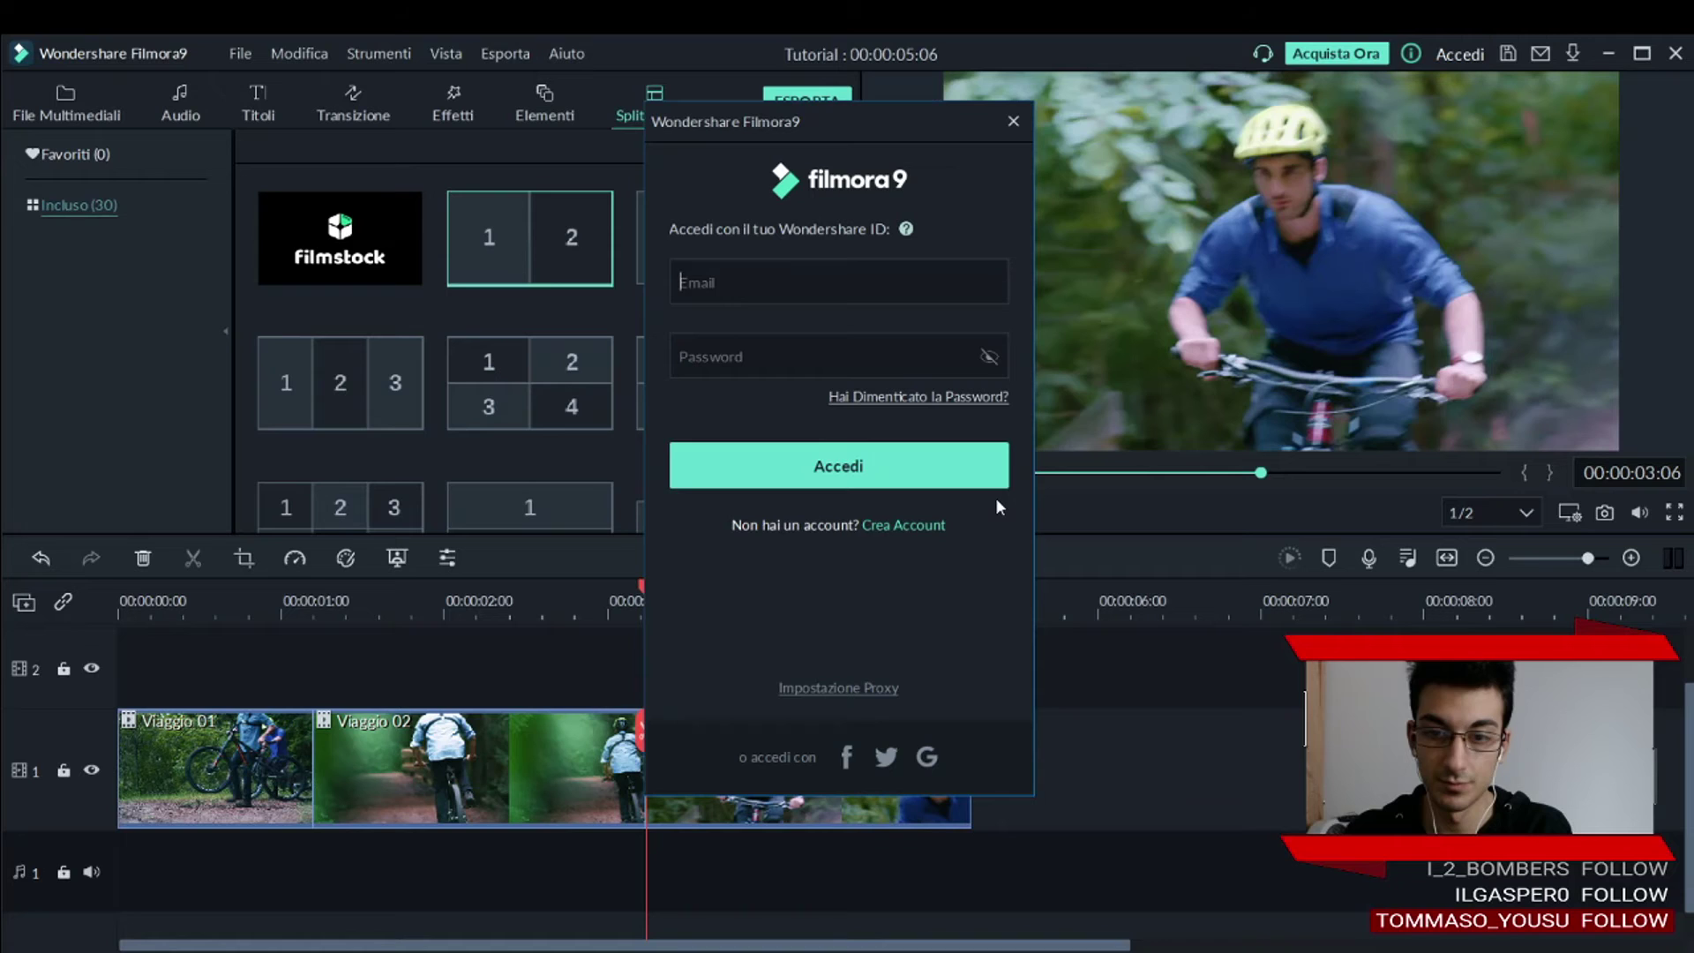
{"action": "left_click", "coordinate": [928, 759]}
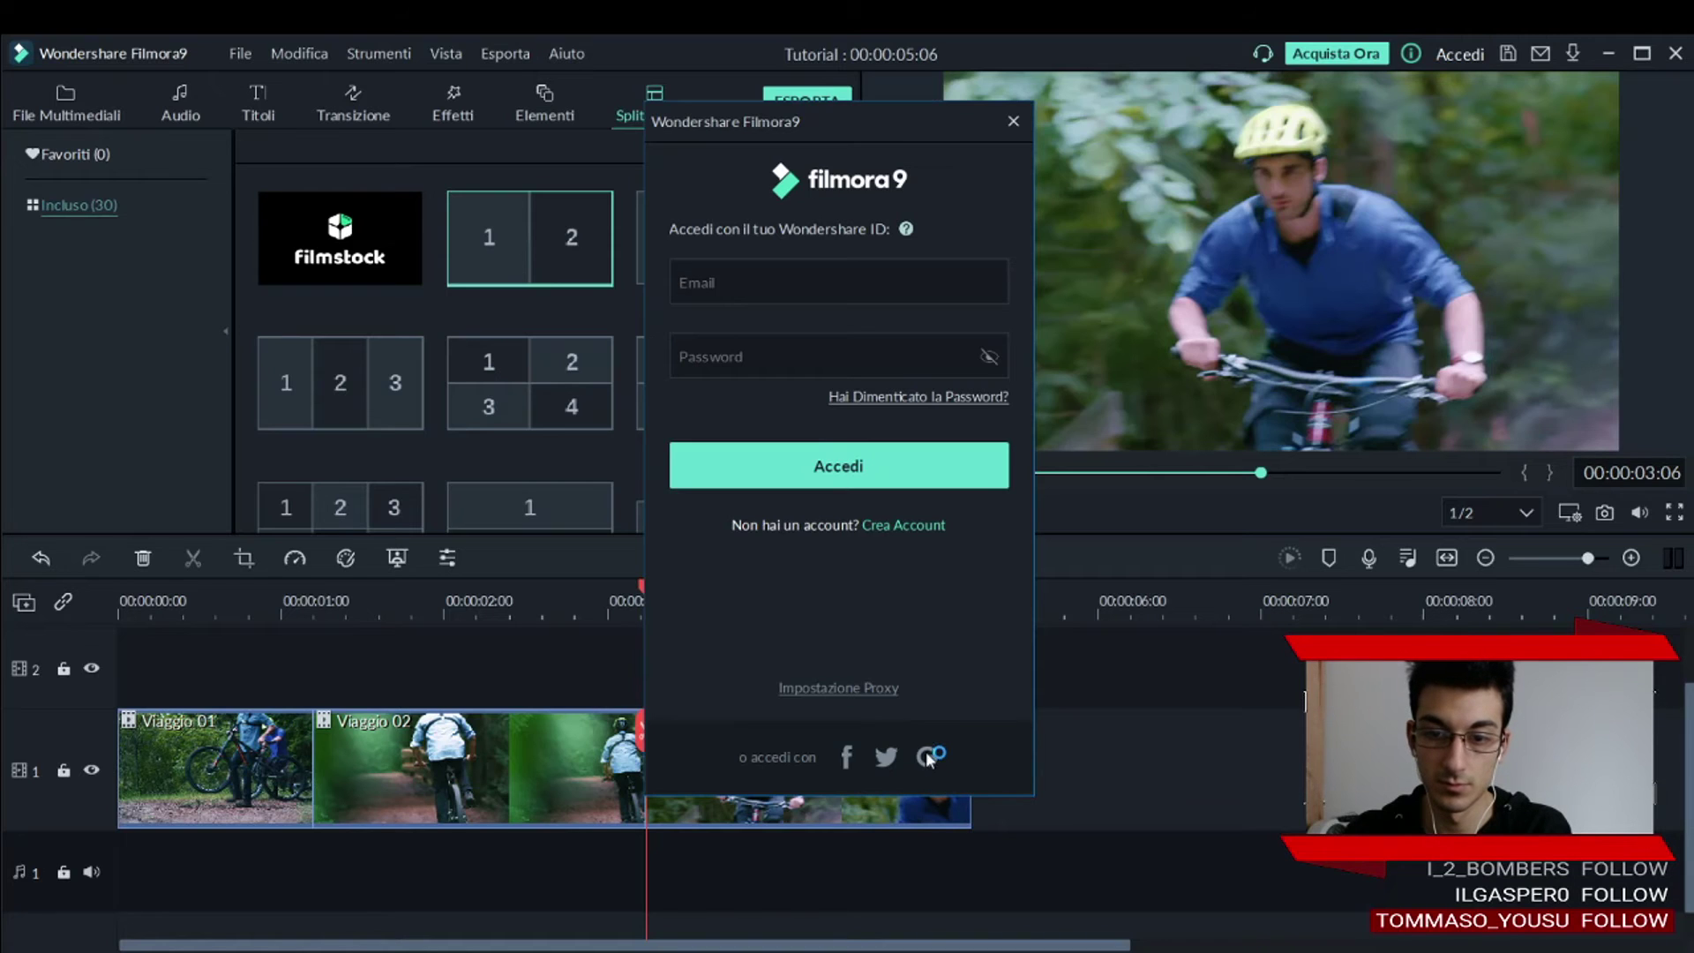
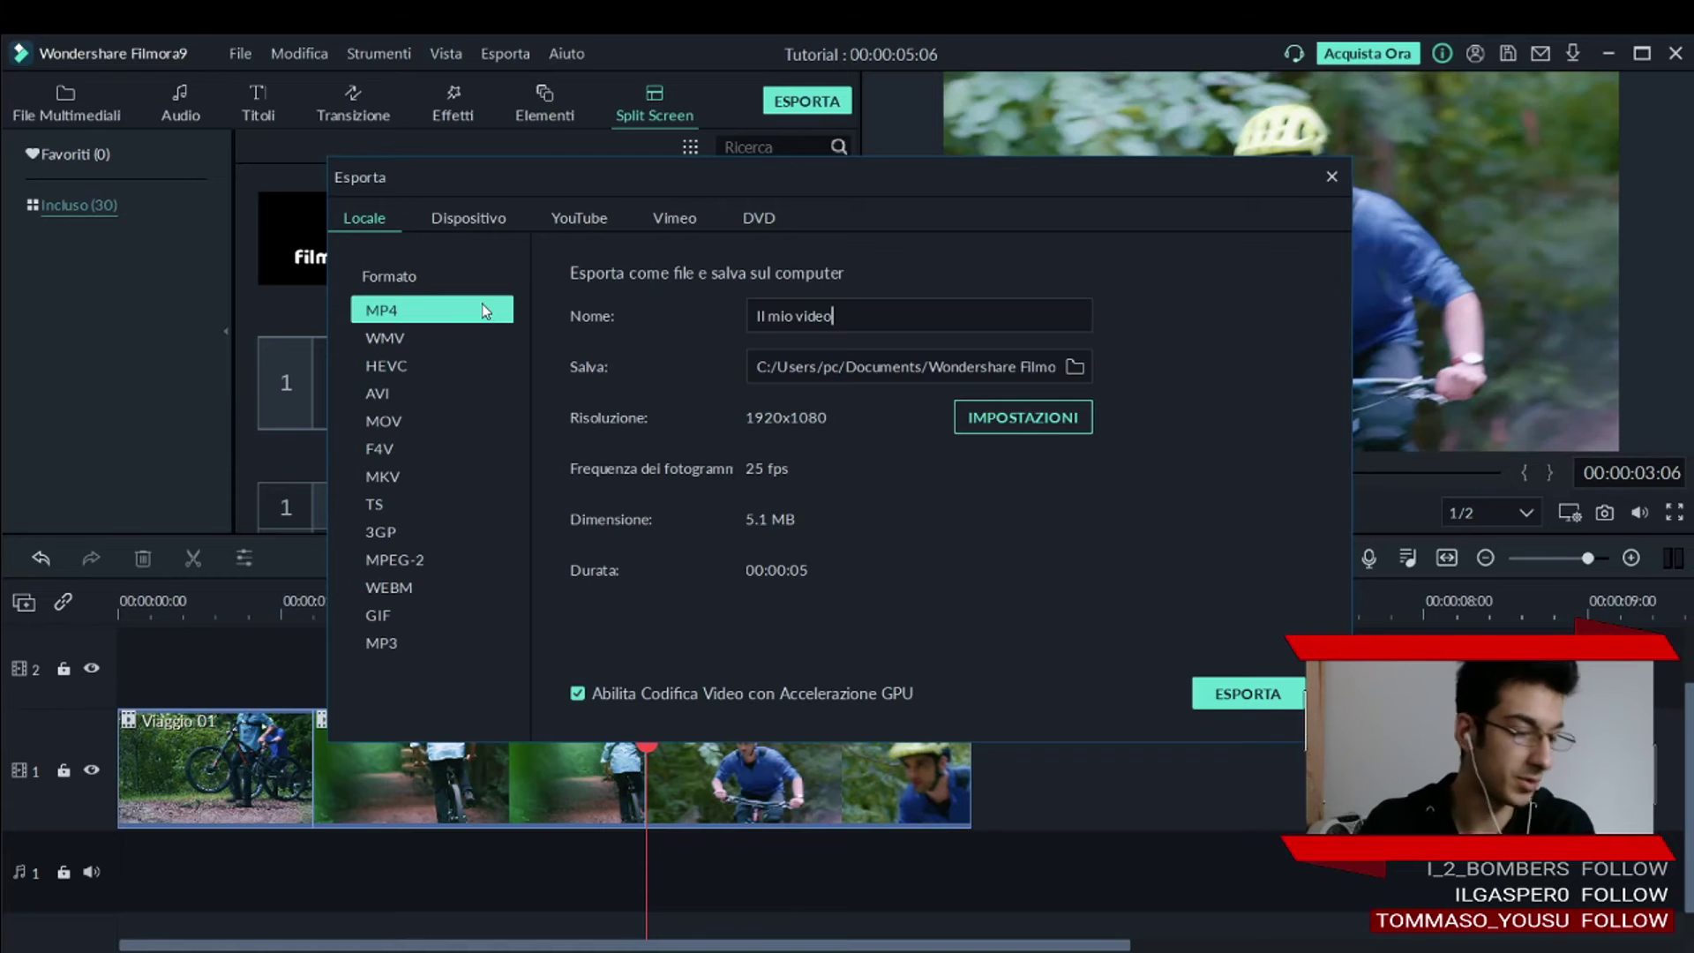
Compare the resolution, frame rate and size of the WMV, AVI and HEVC local export formats with MP4.
{"action": "left_click", "coordinate": [445, 334]}
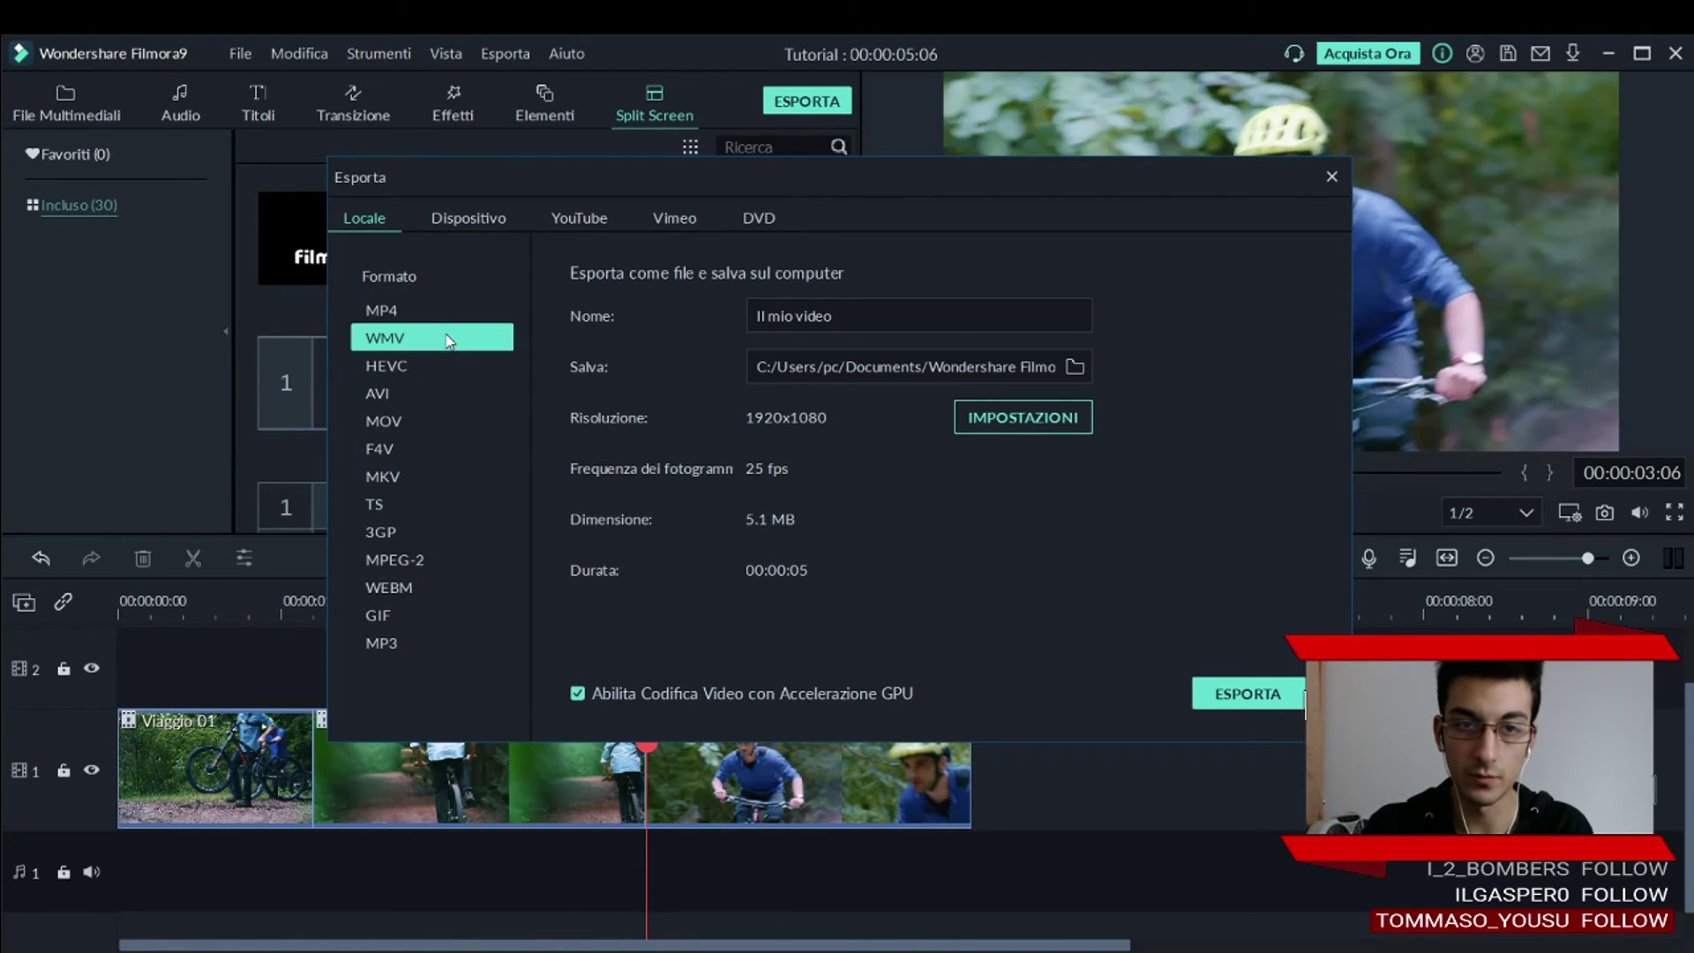
{"action": "left_click", "coordinate": [446, 397]}
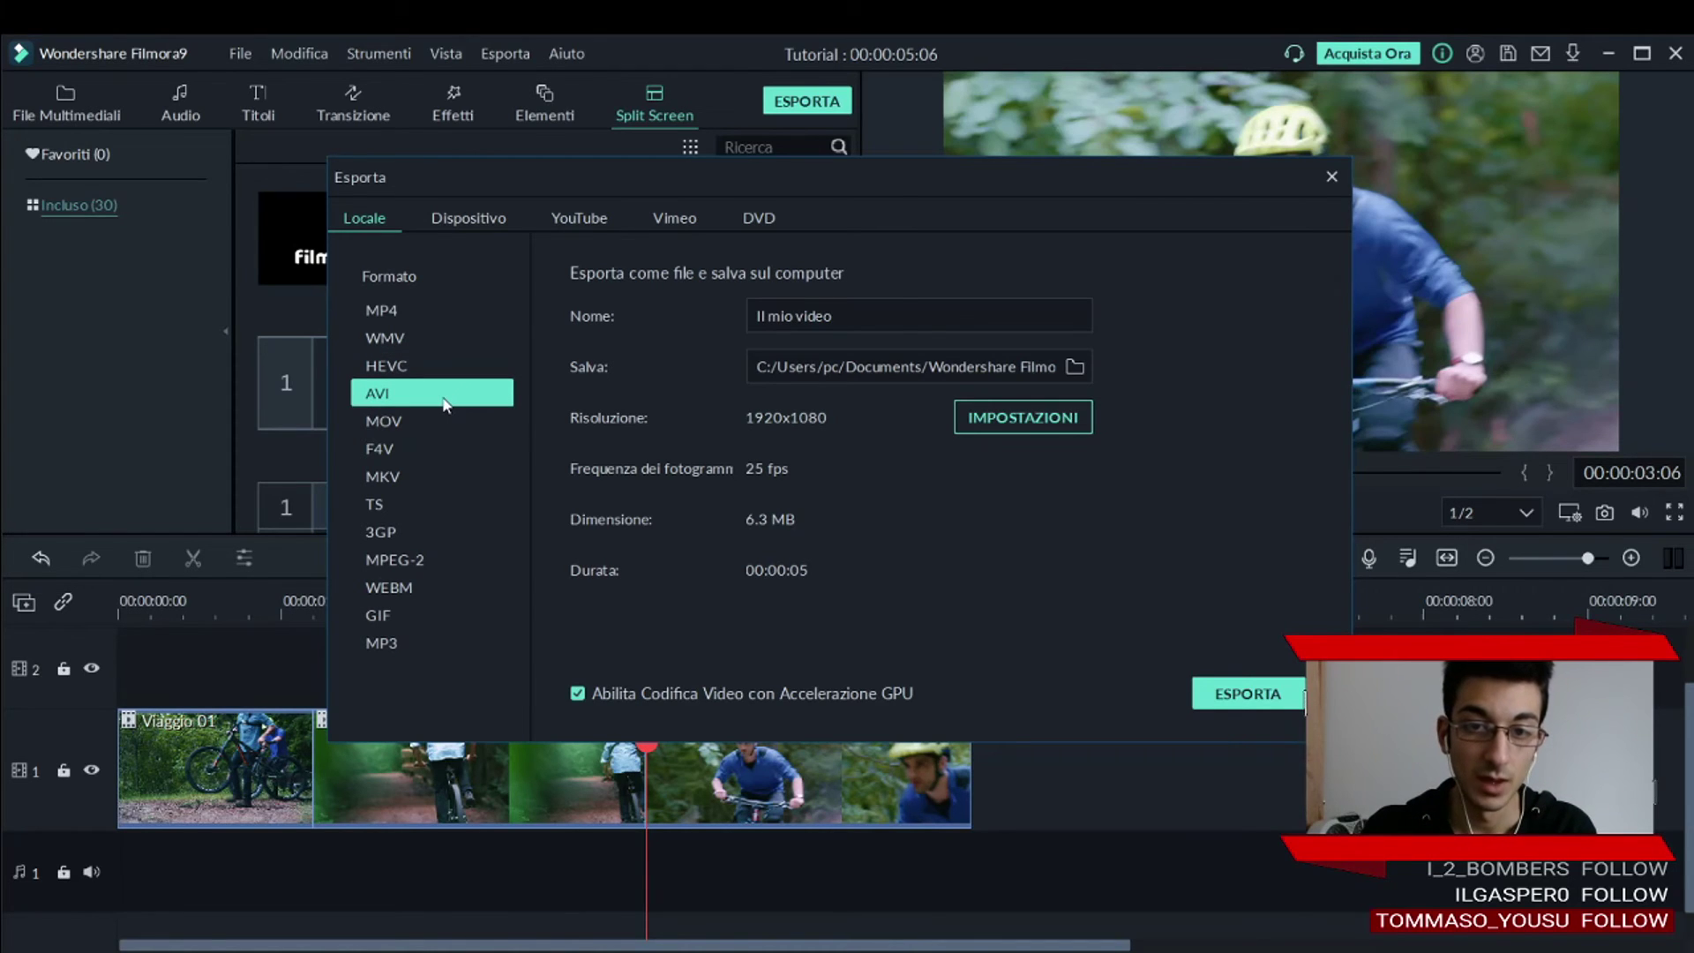
{"action": "left_click", "coordinate": [441, 310]}
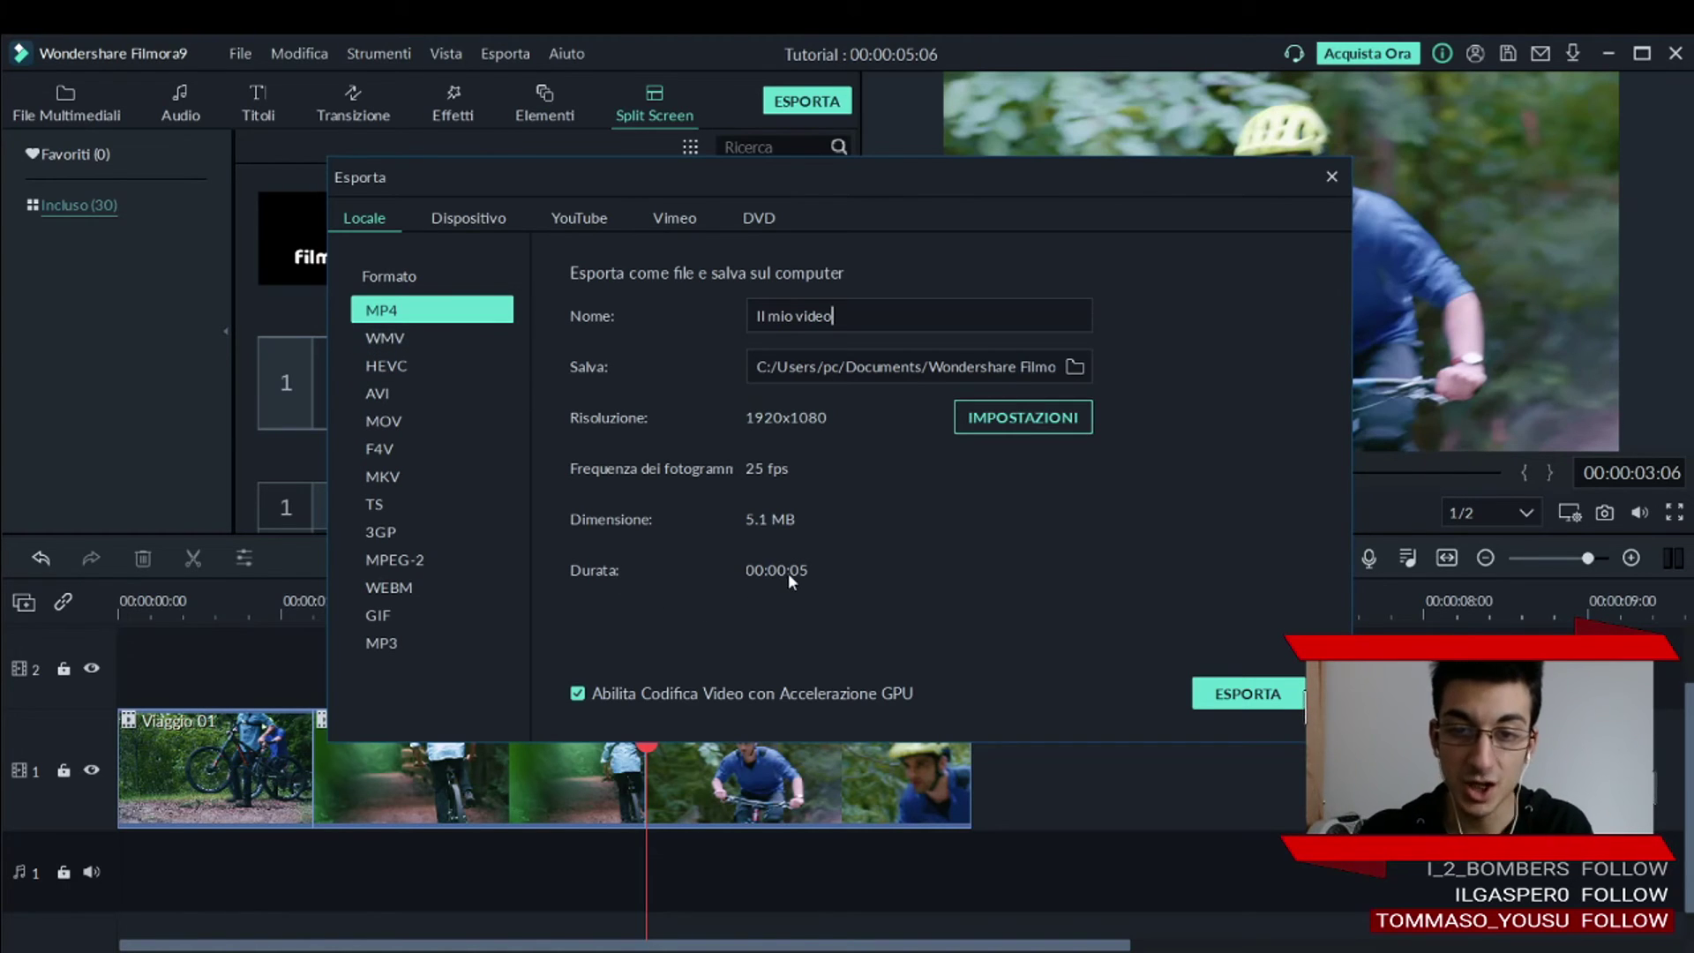
{"action": "left_click", "coordinate": [434, 344]}
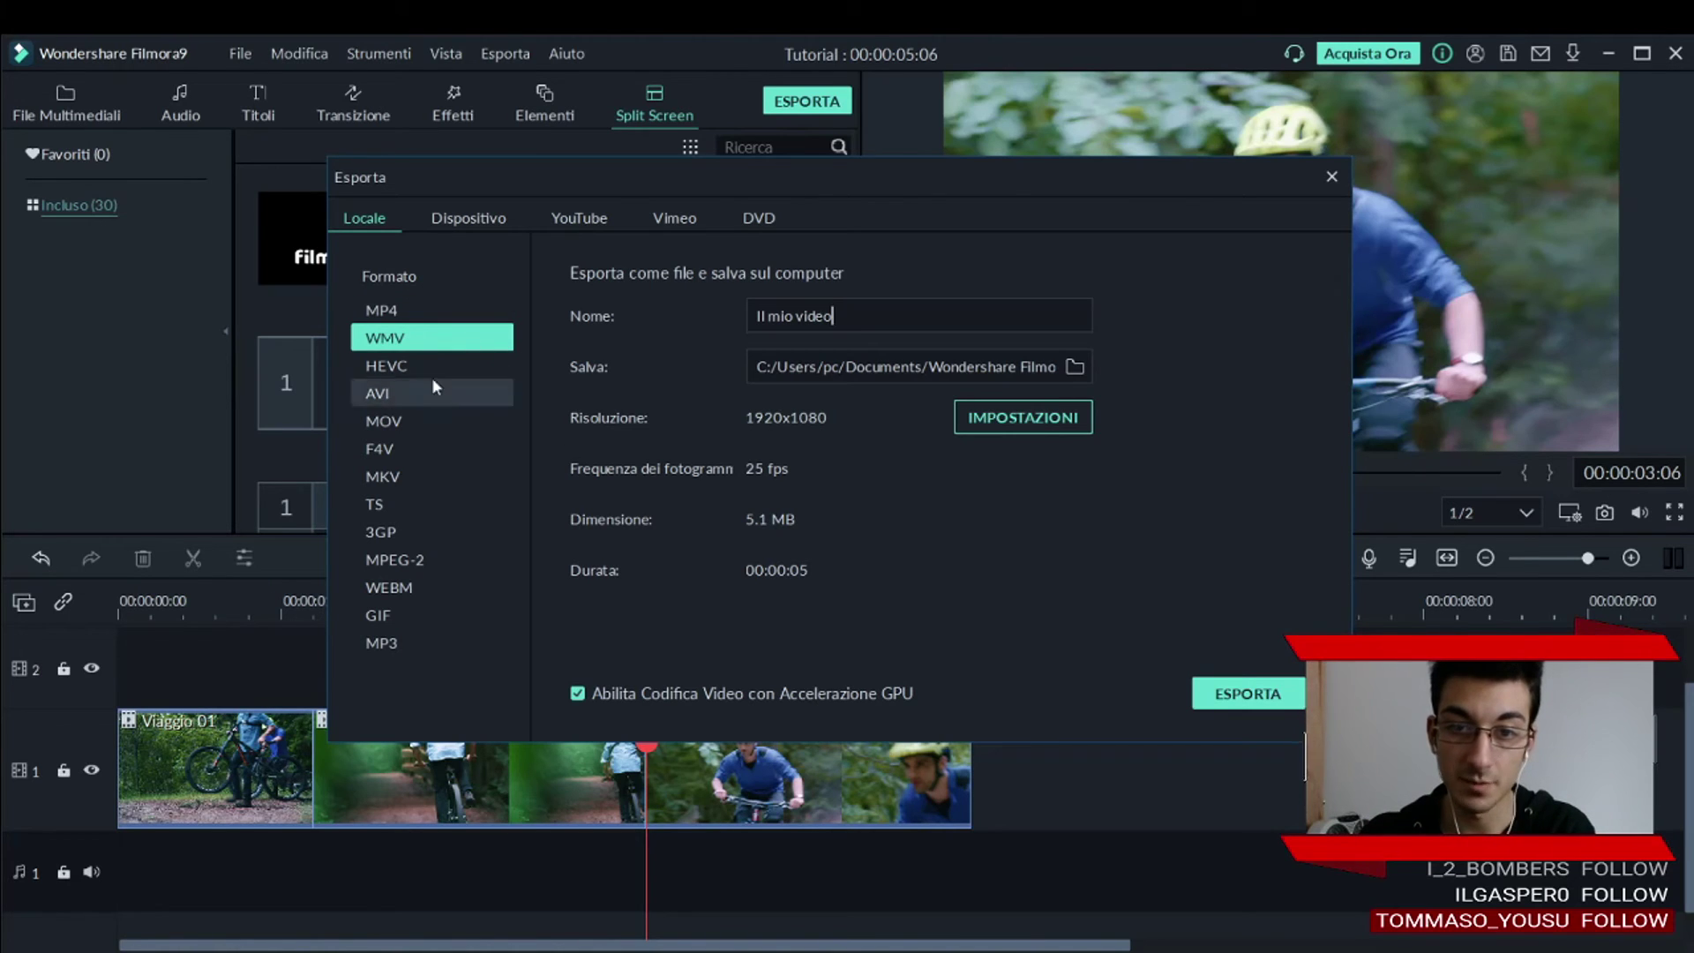
{"action": "left_click", "coordinate": [420, 369]}
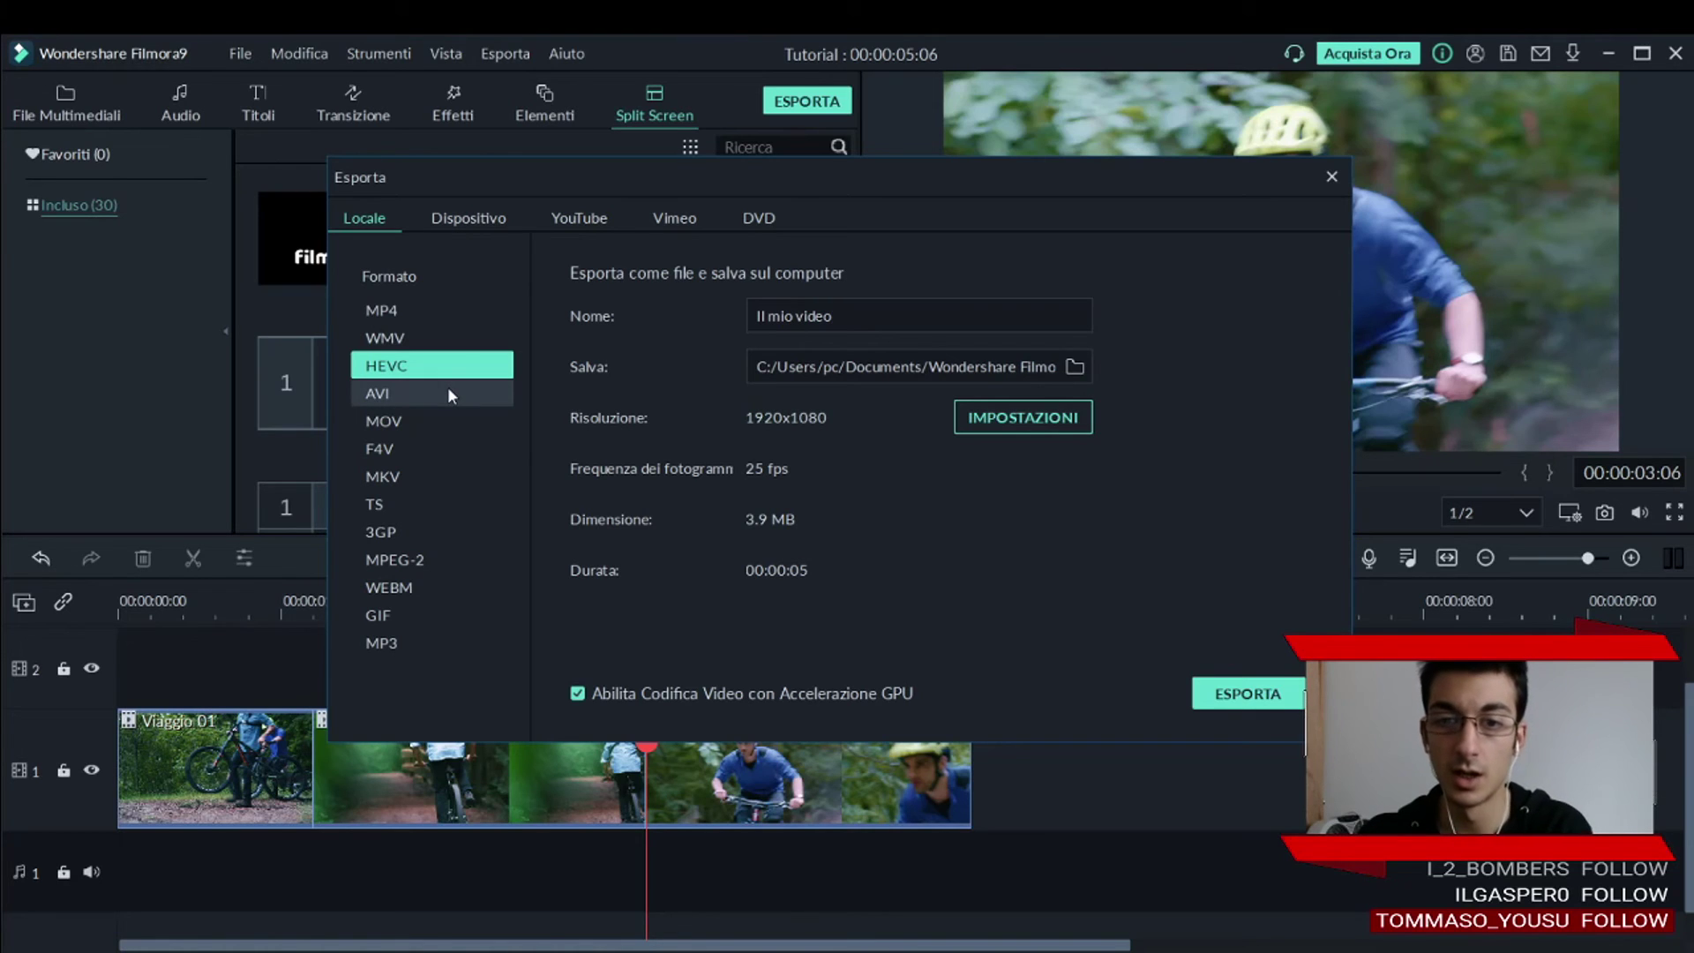
{"action": "left_click", "coordinate": [450, 392]}
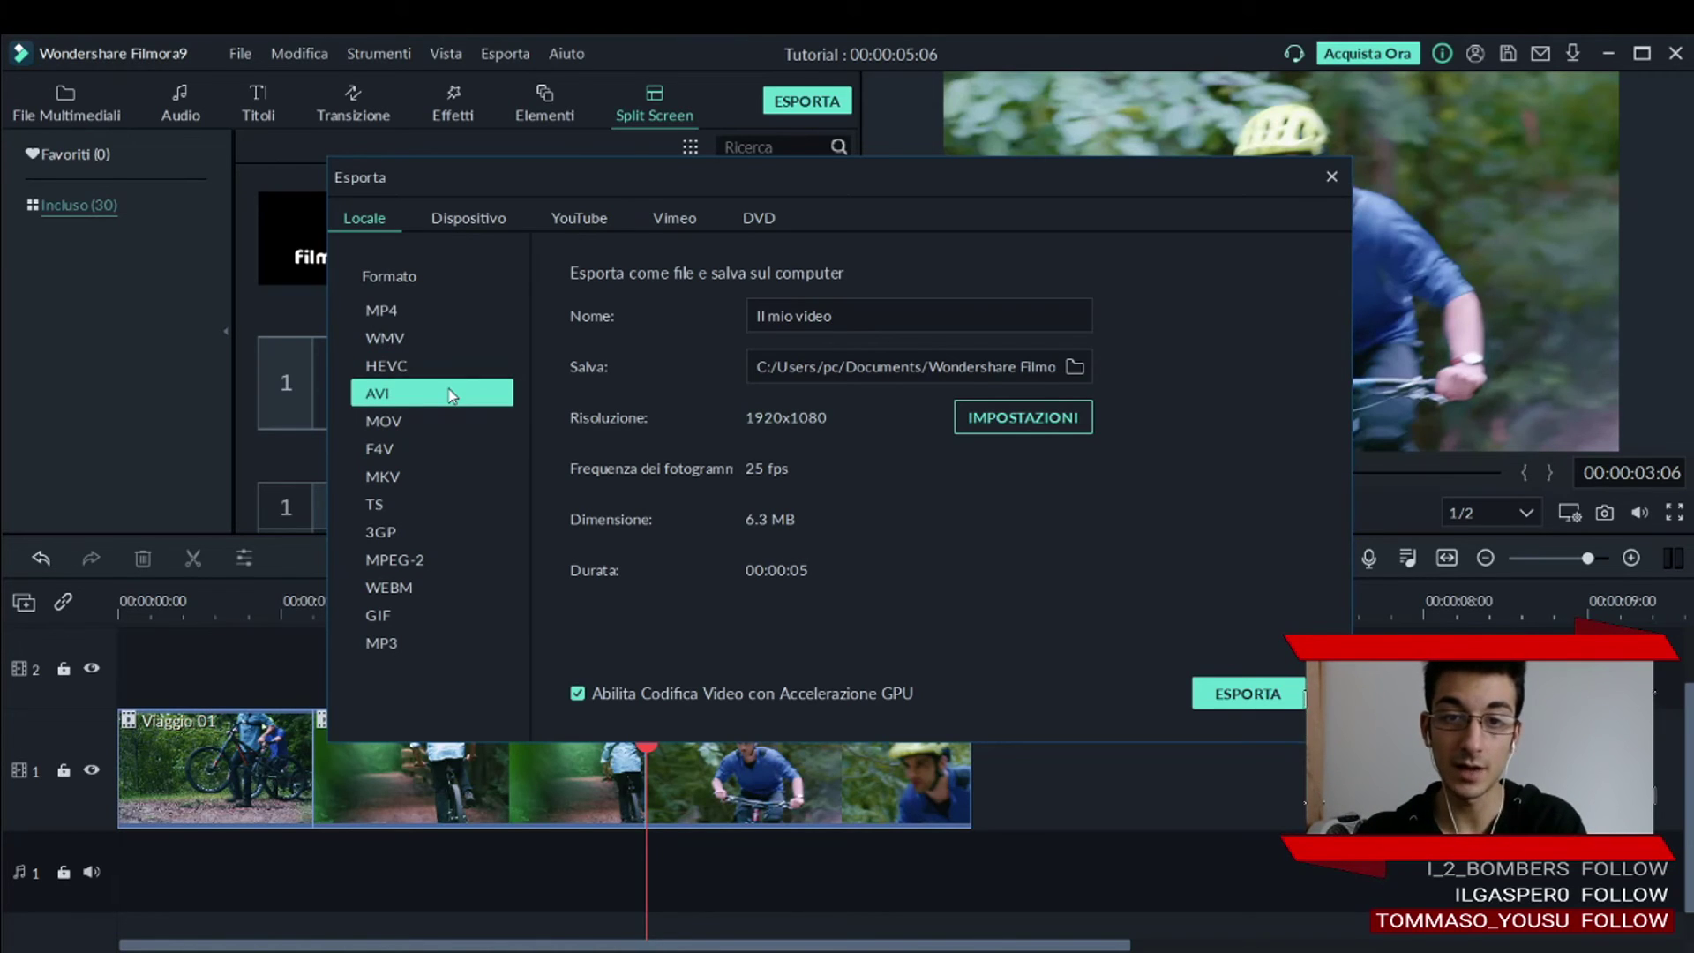
{"action": "left_click", "coordinate": [444, 316]}
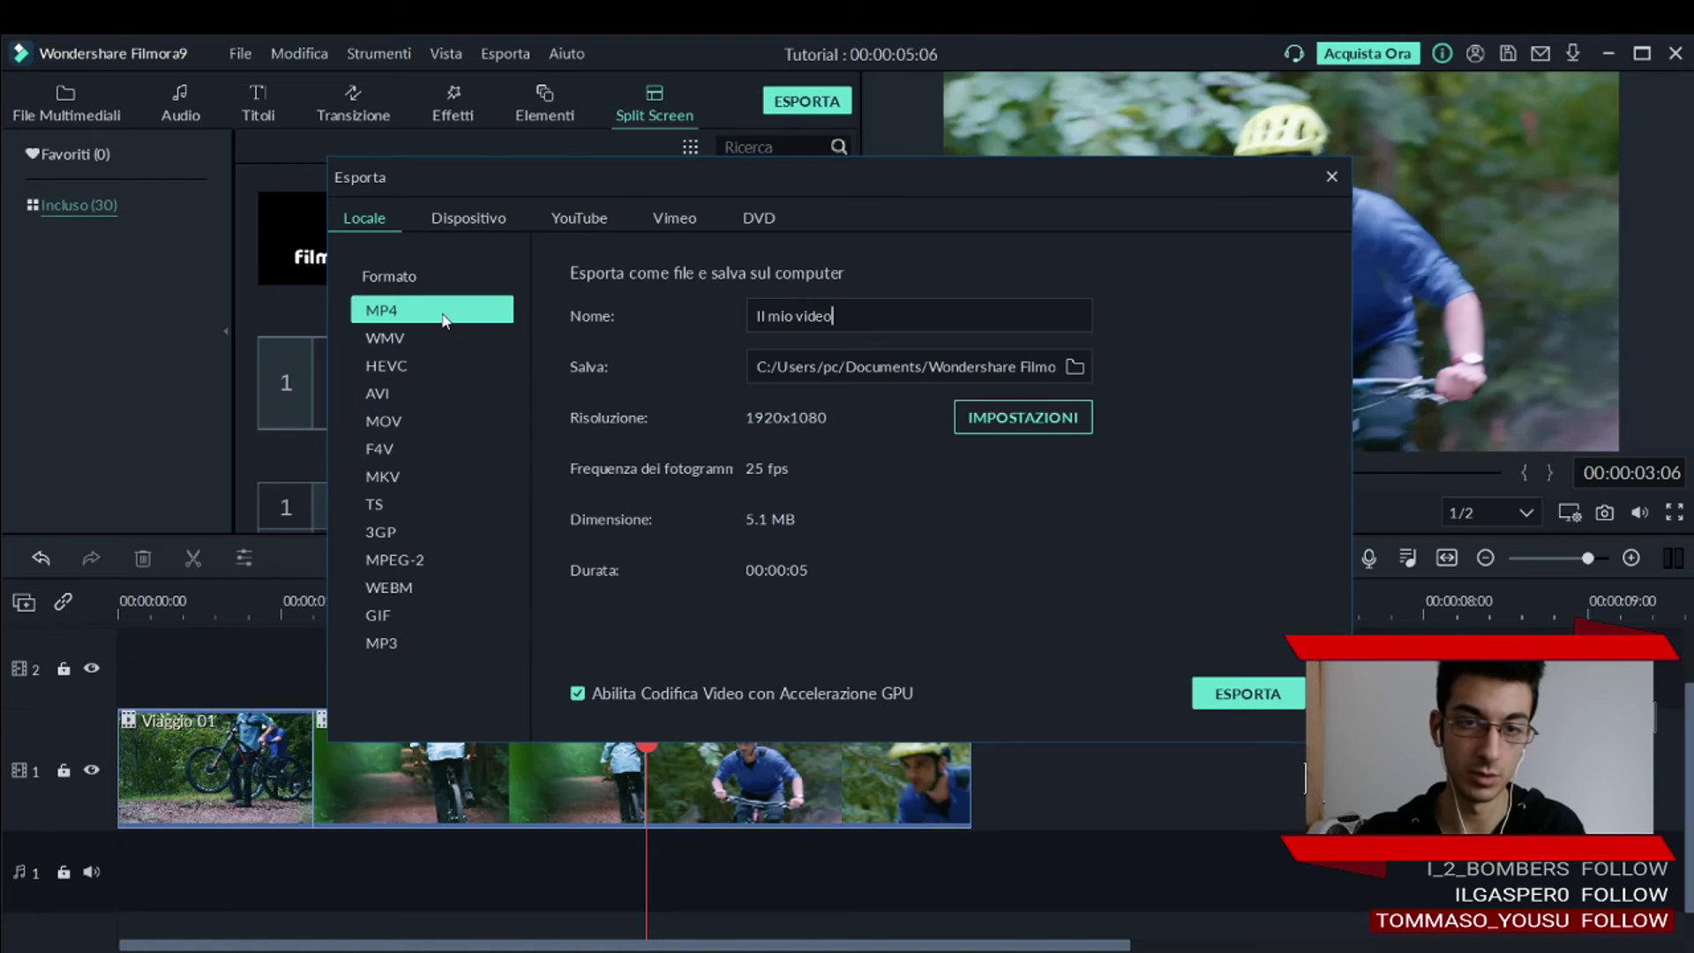
Examine the export details for the MOV, MKV, MPEG-2, AVI, WEBM, 3GP, GIF and MP3 formats.
{"action": "left_click", "coordinate": [426, 423]}
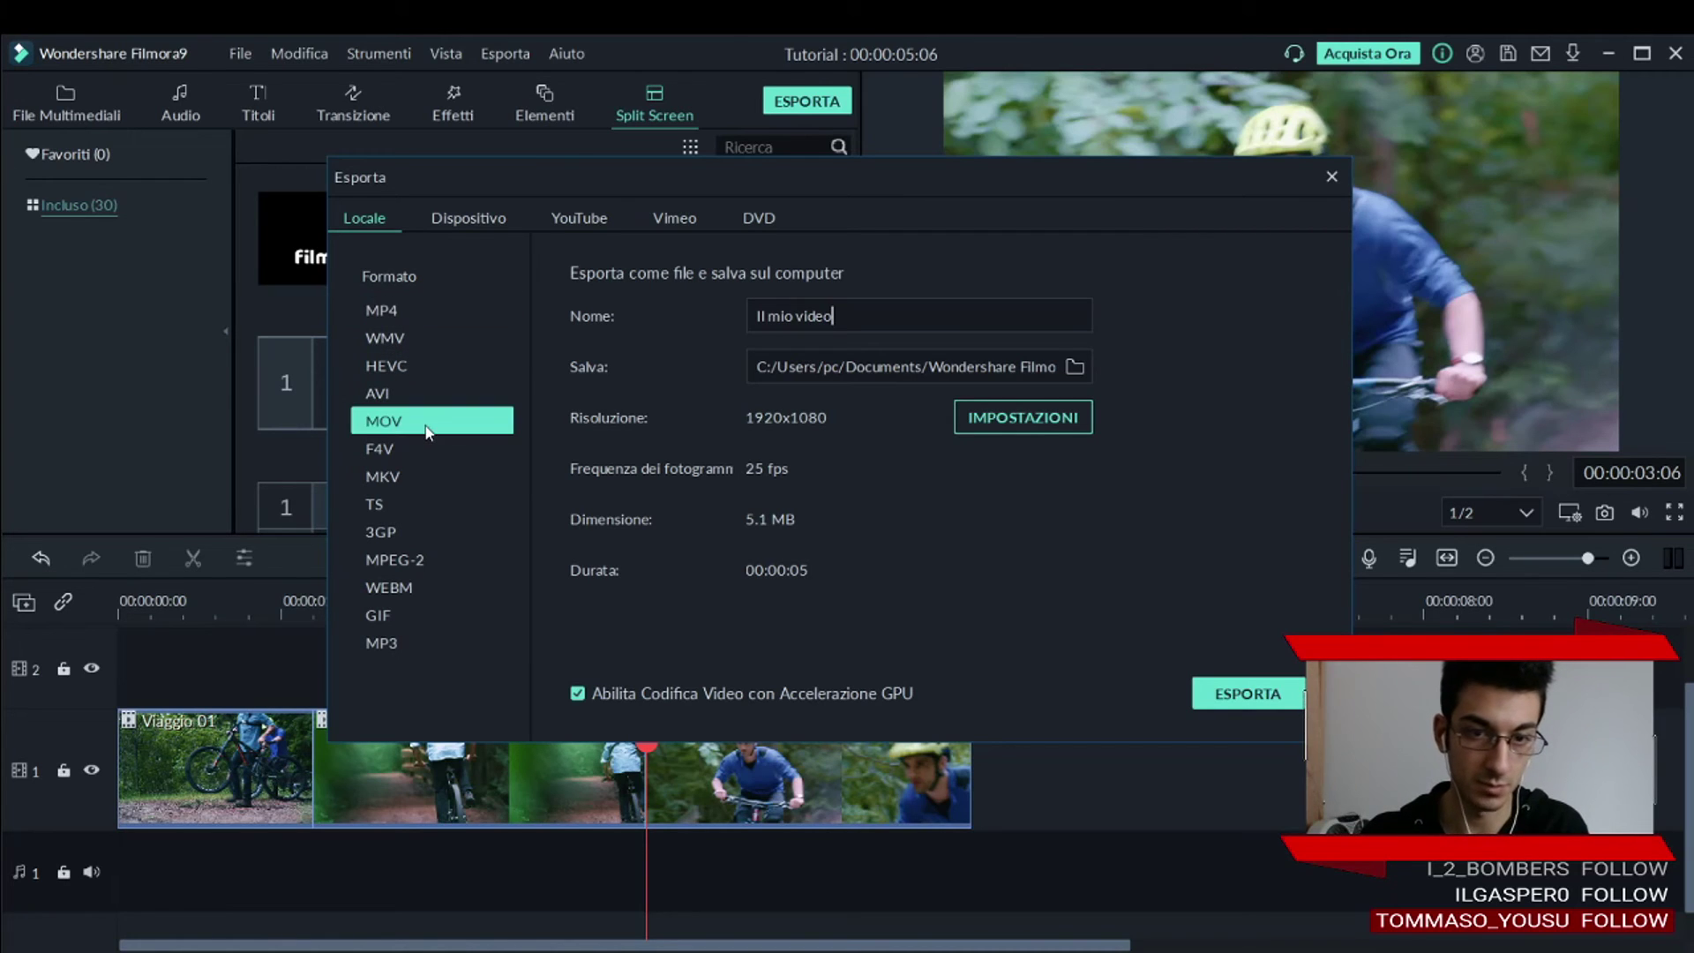
{"action": "left_click", "coordinate": [435, 479]}
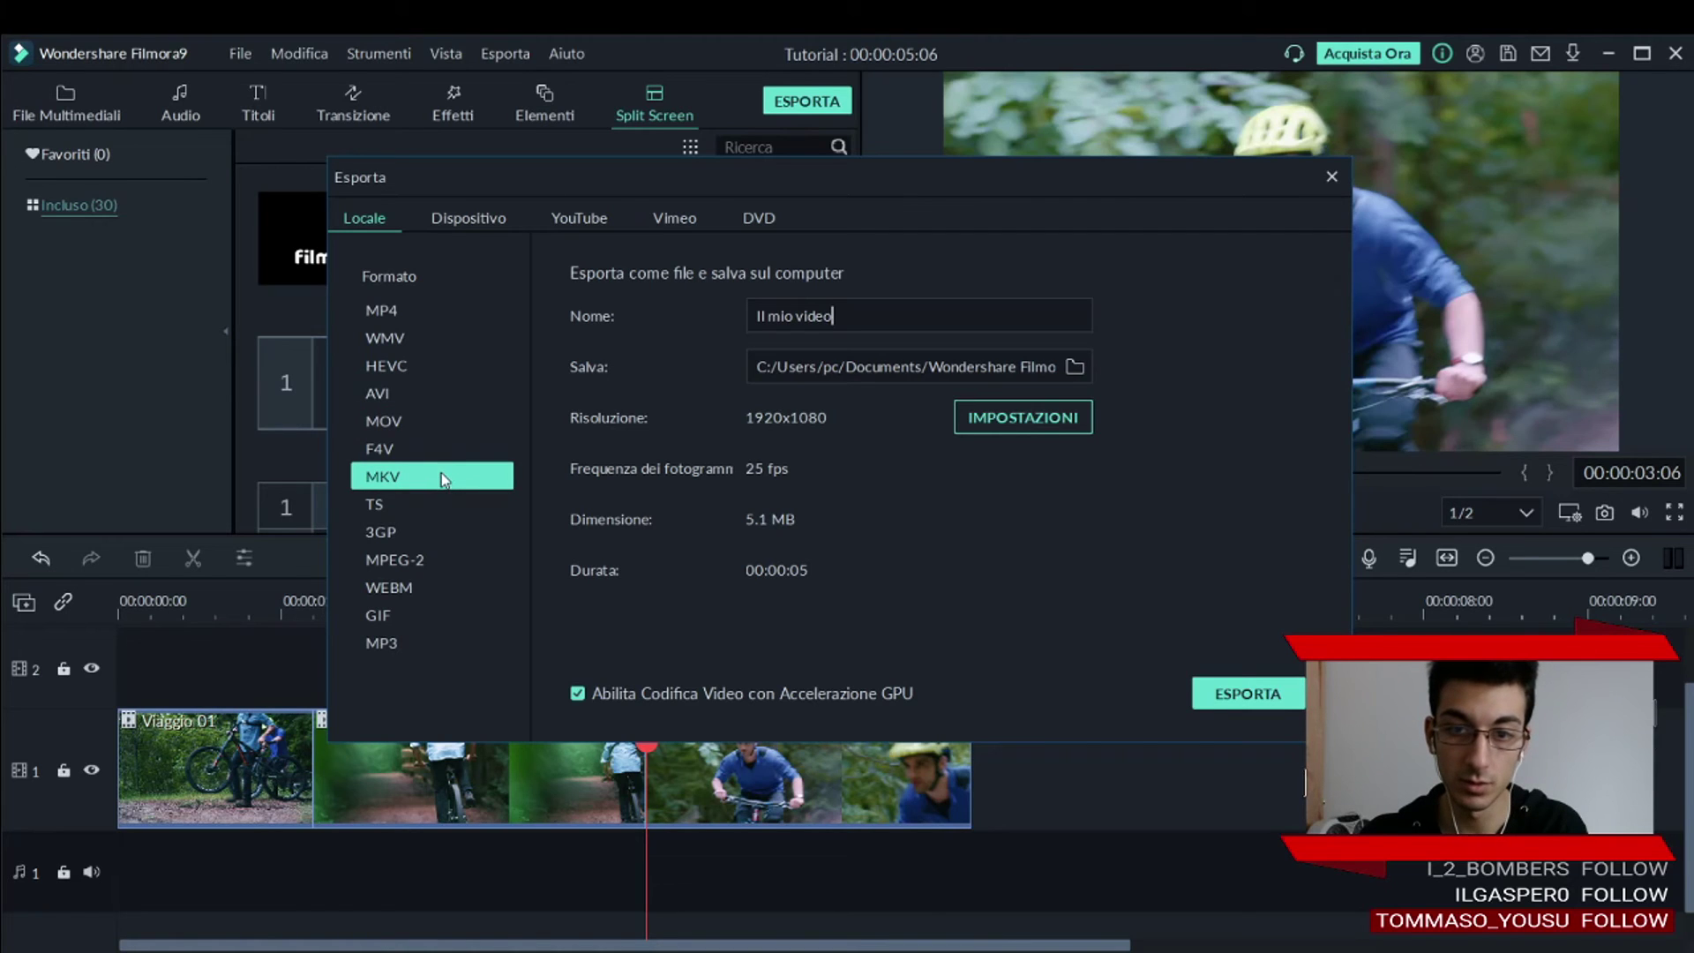
{"action": "left_click", "coordinate": [448, 560]}
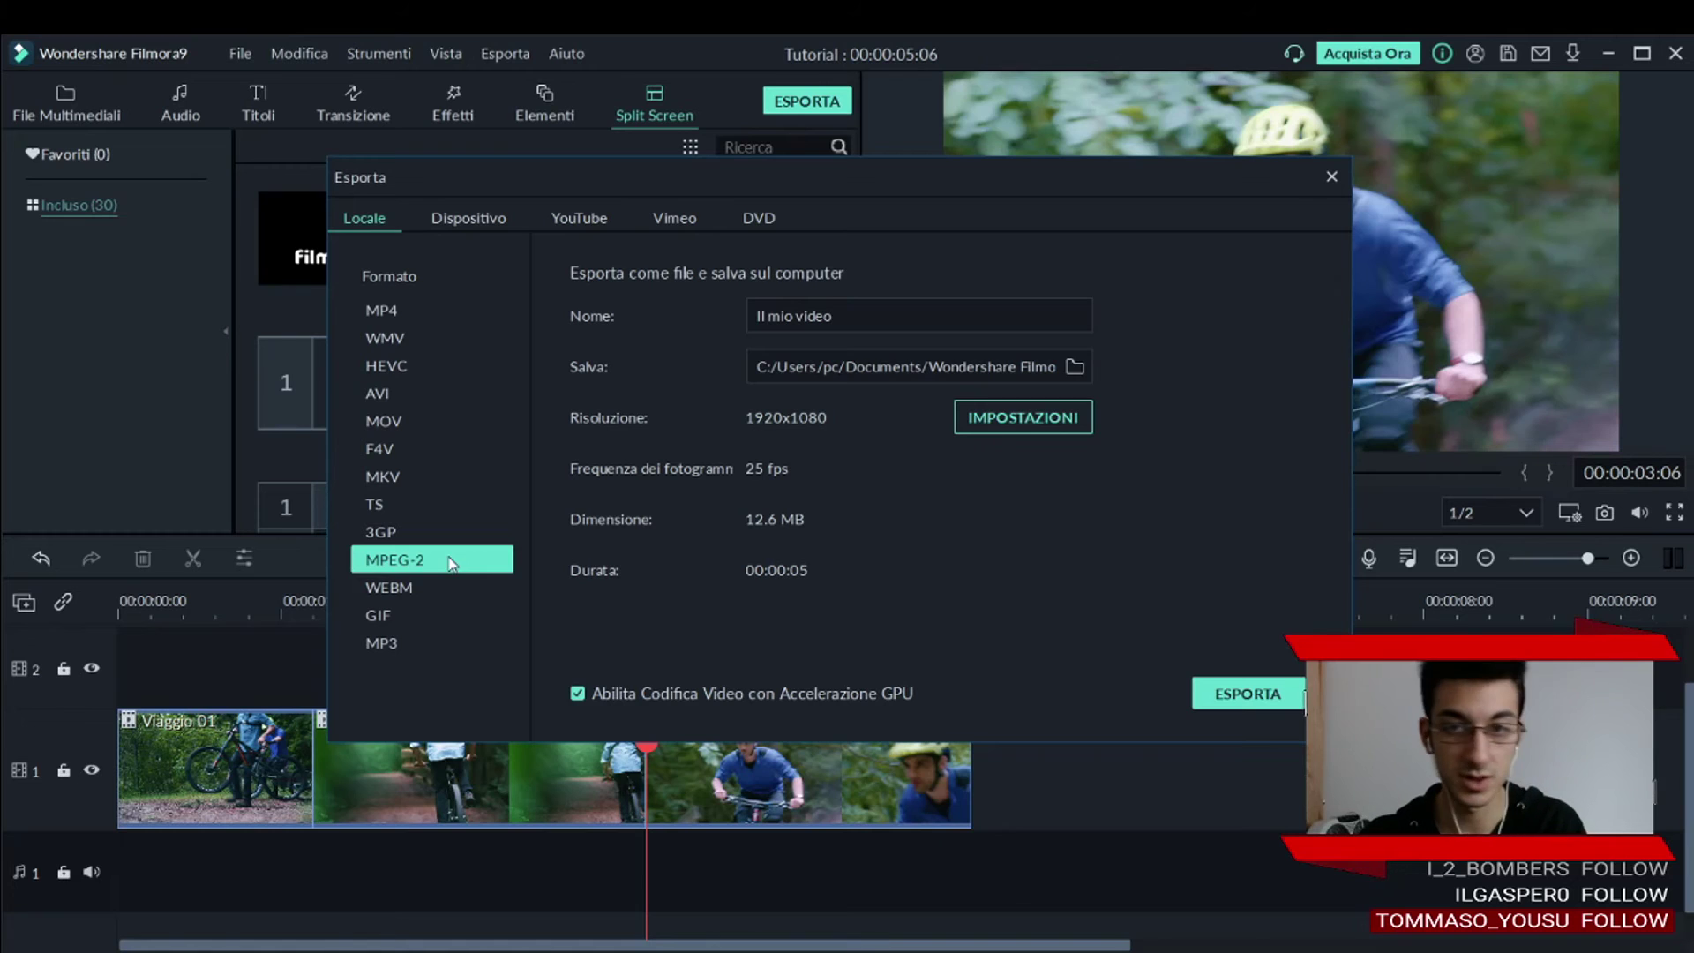
{"action": "left_click", "coordinate": [440, 394]}
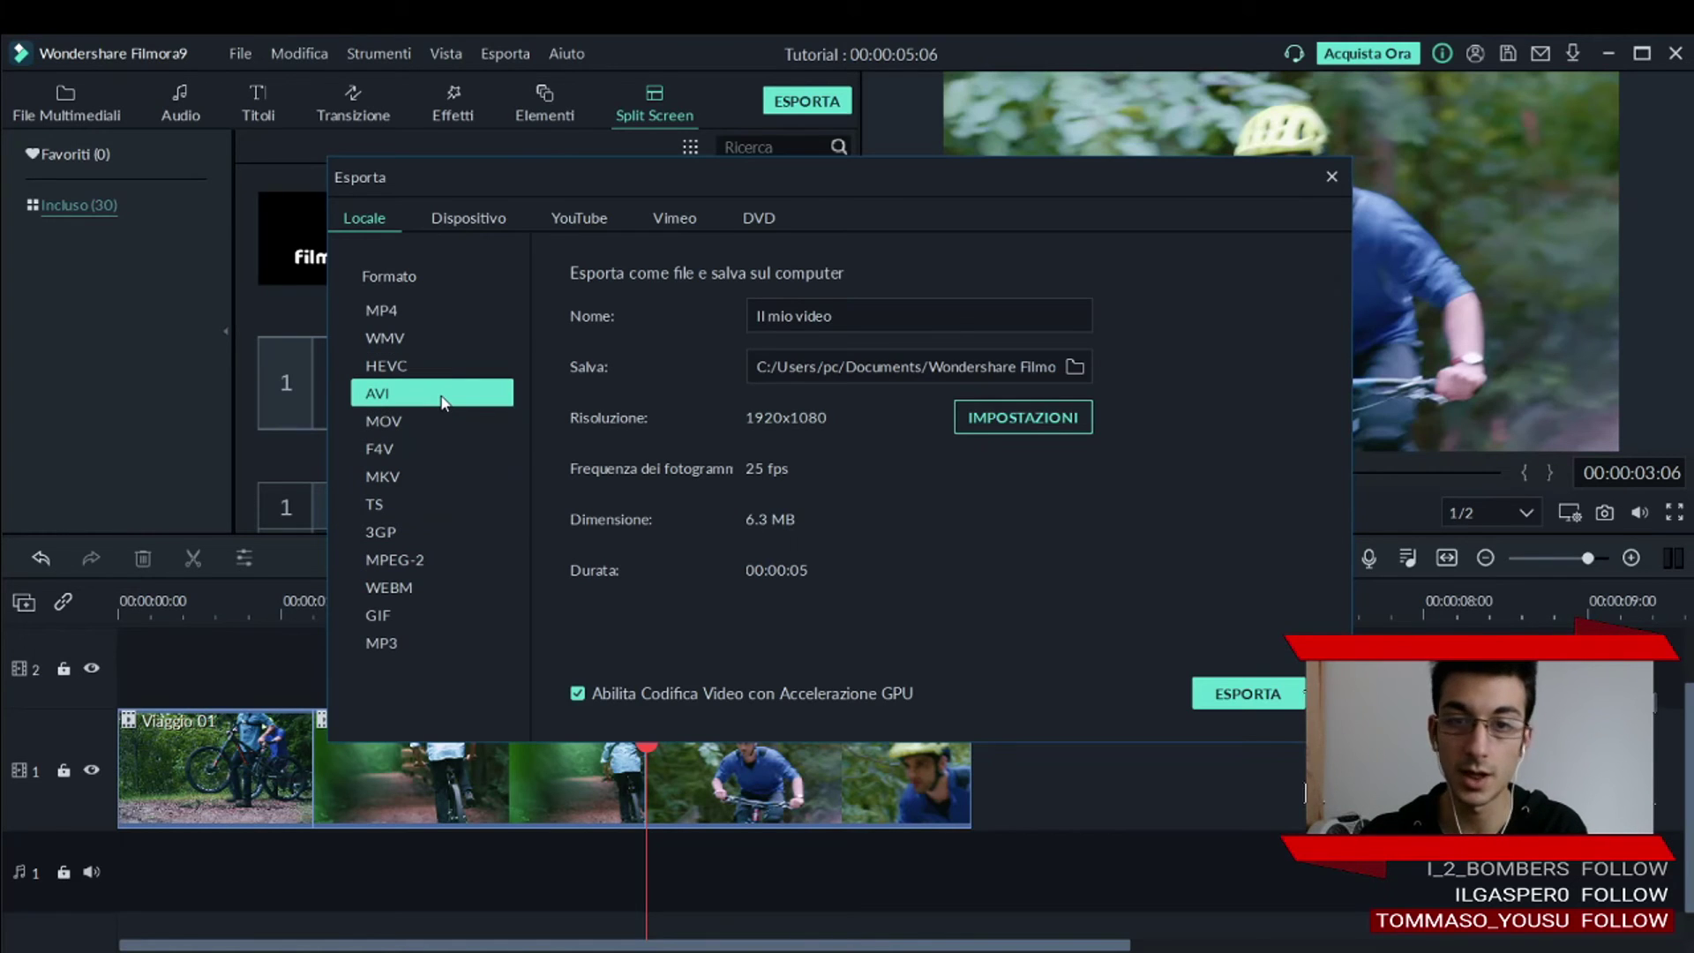
{"action": "left_click", "coordinate": [454, 587]}
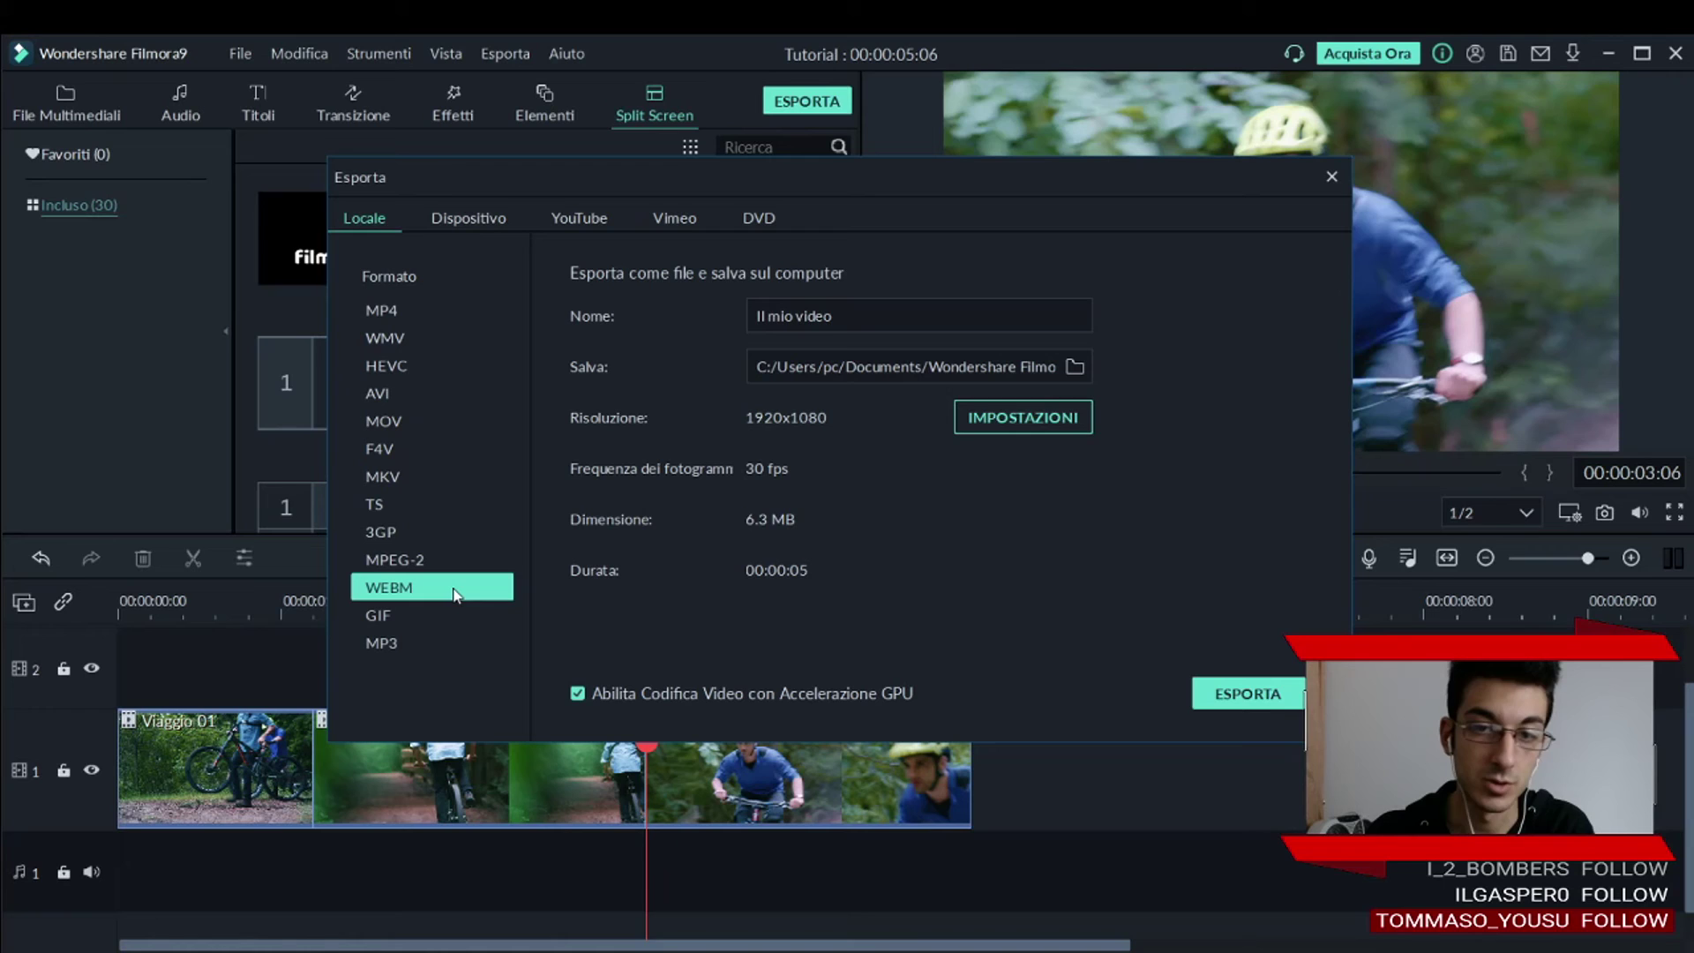
{"action": "left_click", "coordinate": [450, 529]}
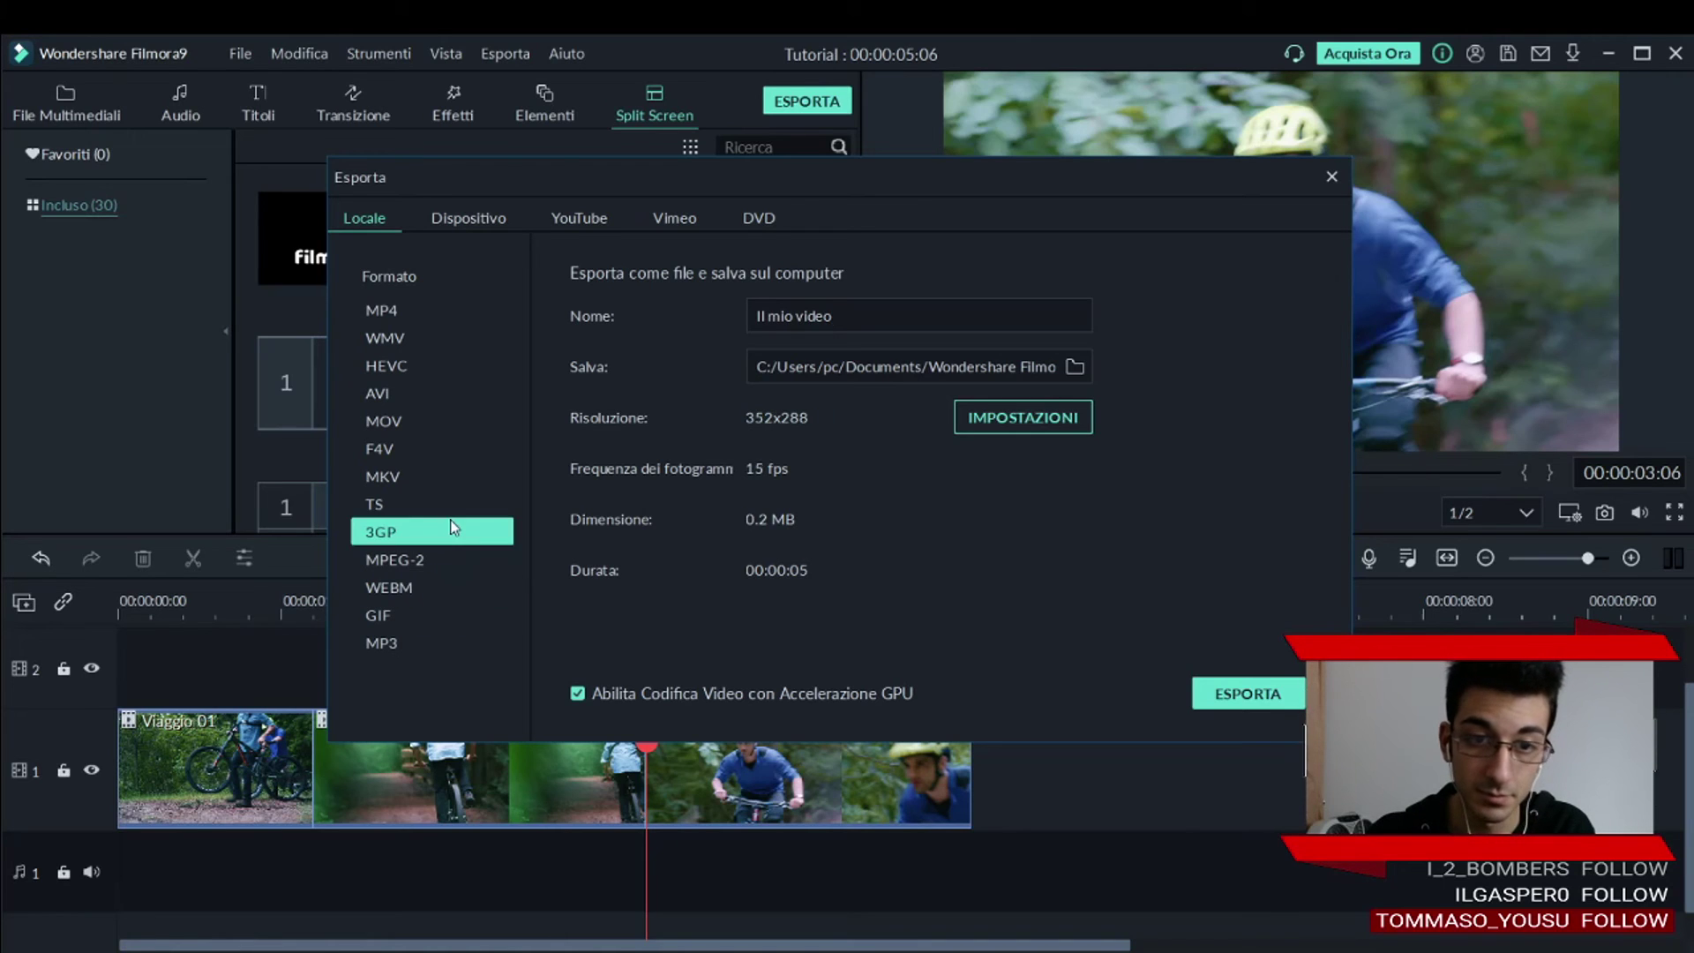
{"action": "left_click", "coordinate": [434, 612]}
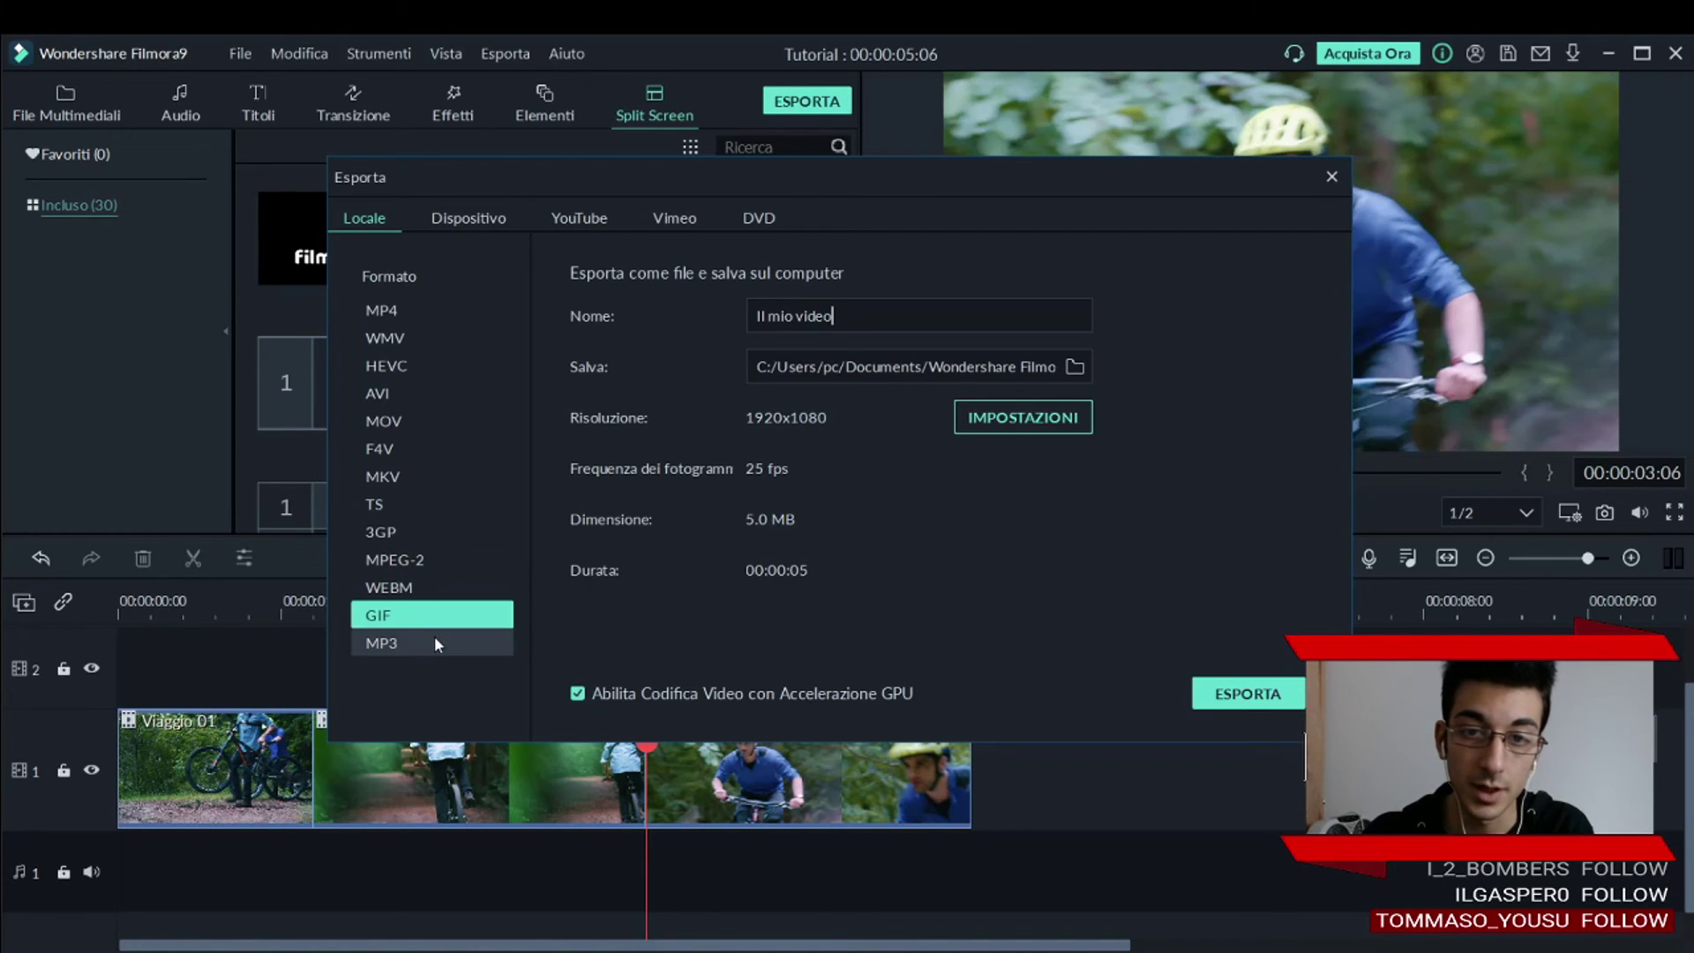
{"action": "left_click", "coordinate": [434, 639]}
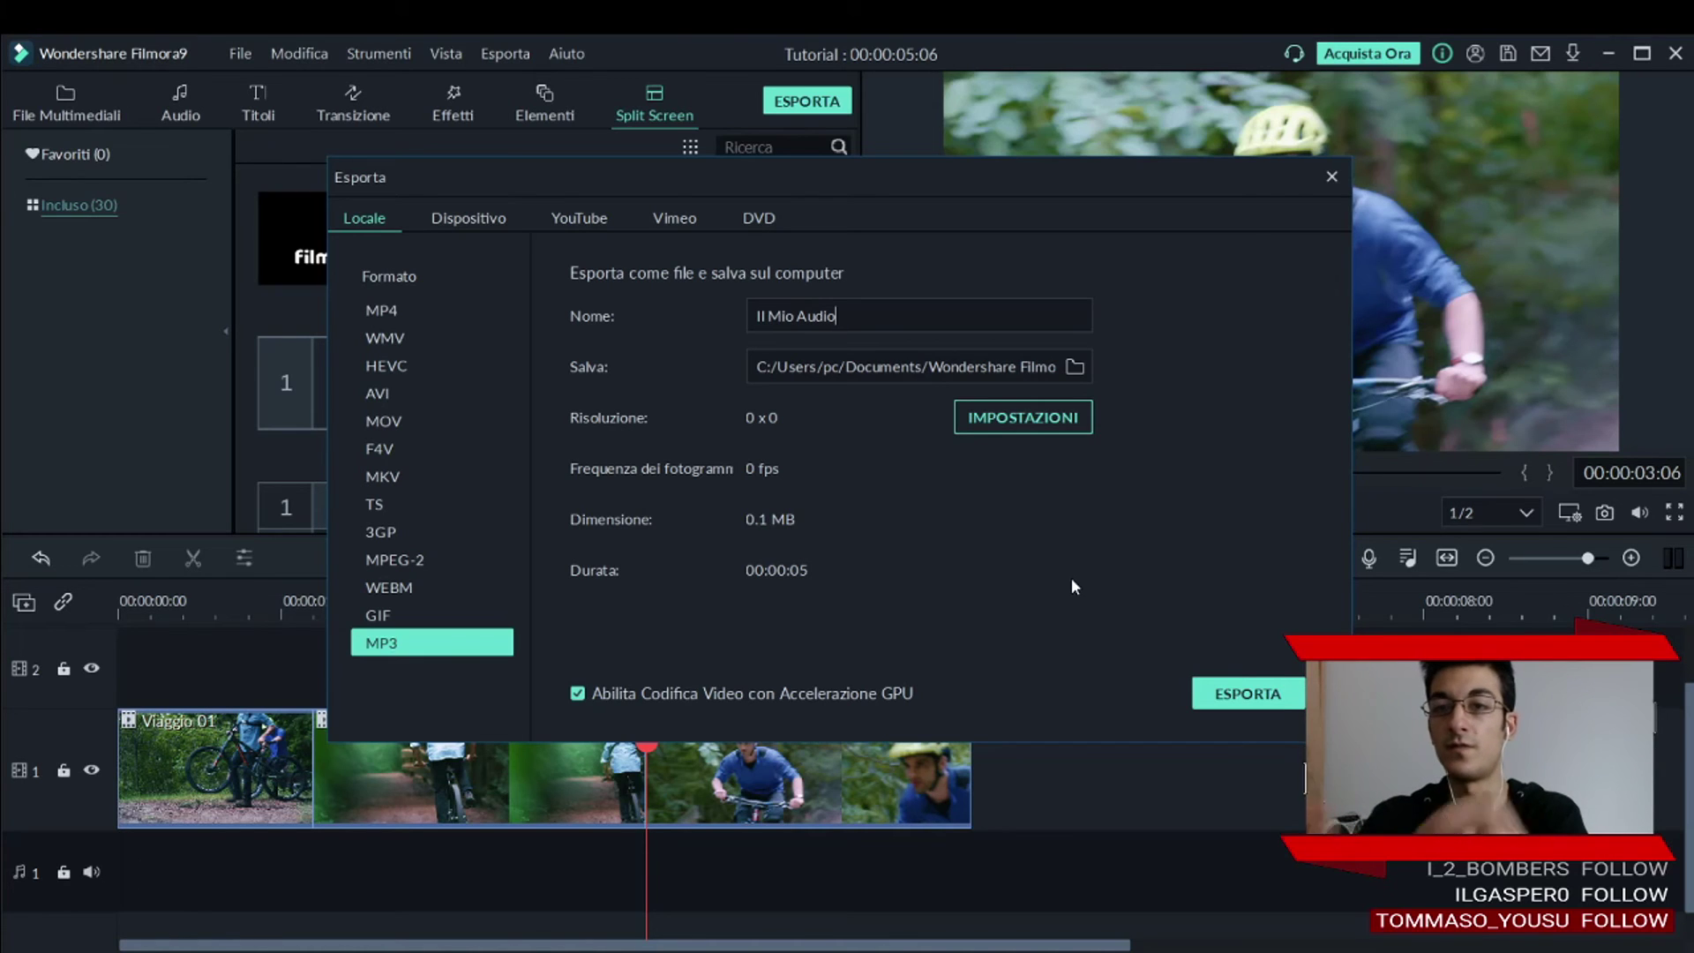
Set the local export format to MP4 and place the text cursor in the export's file name.
{"action": "left_click", "coordinate": [432, 297]}
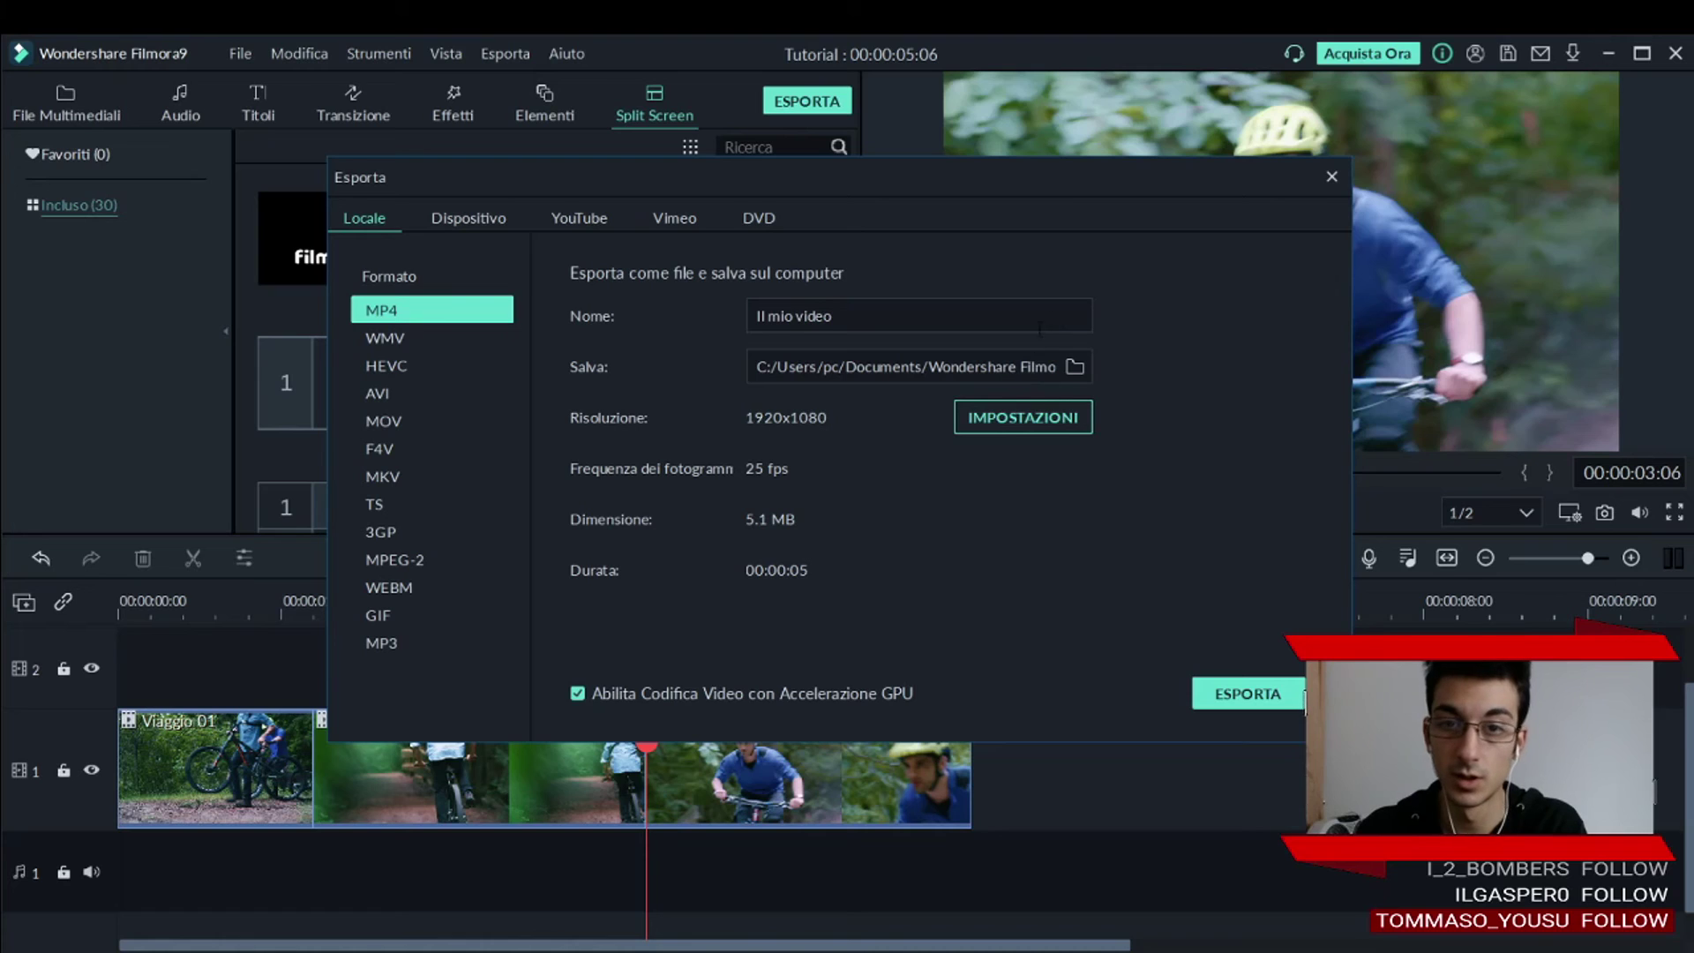
{"action": "triple_click", "coordinate": [888, 319]}
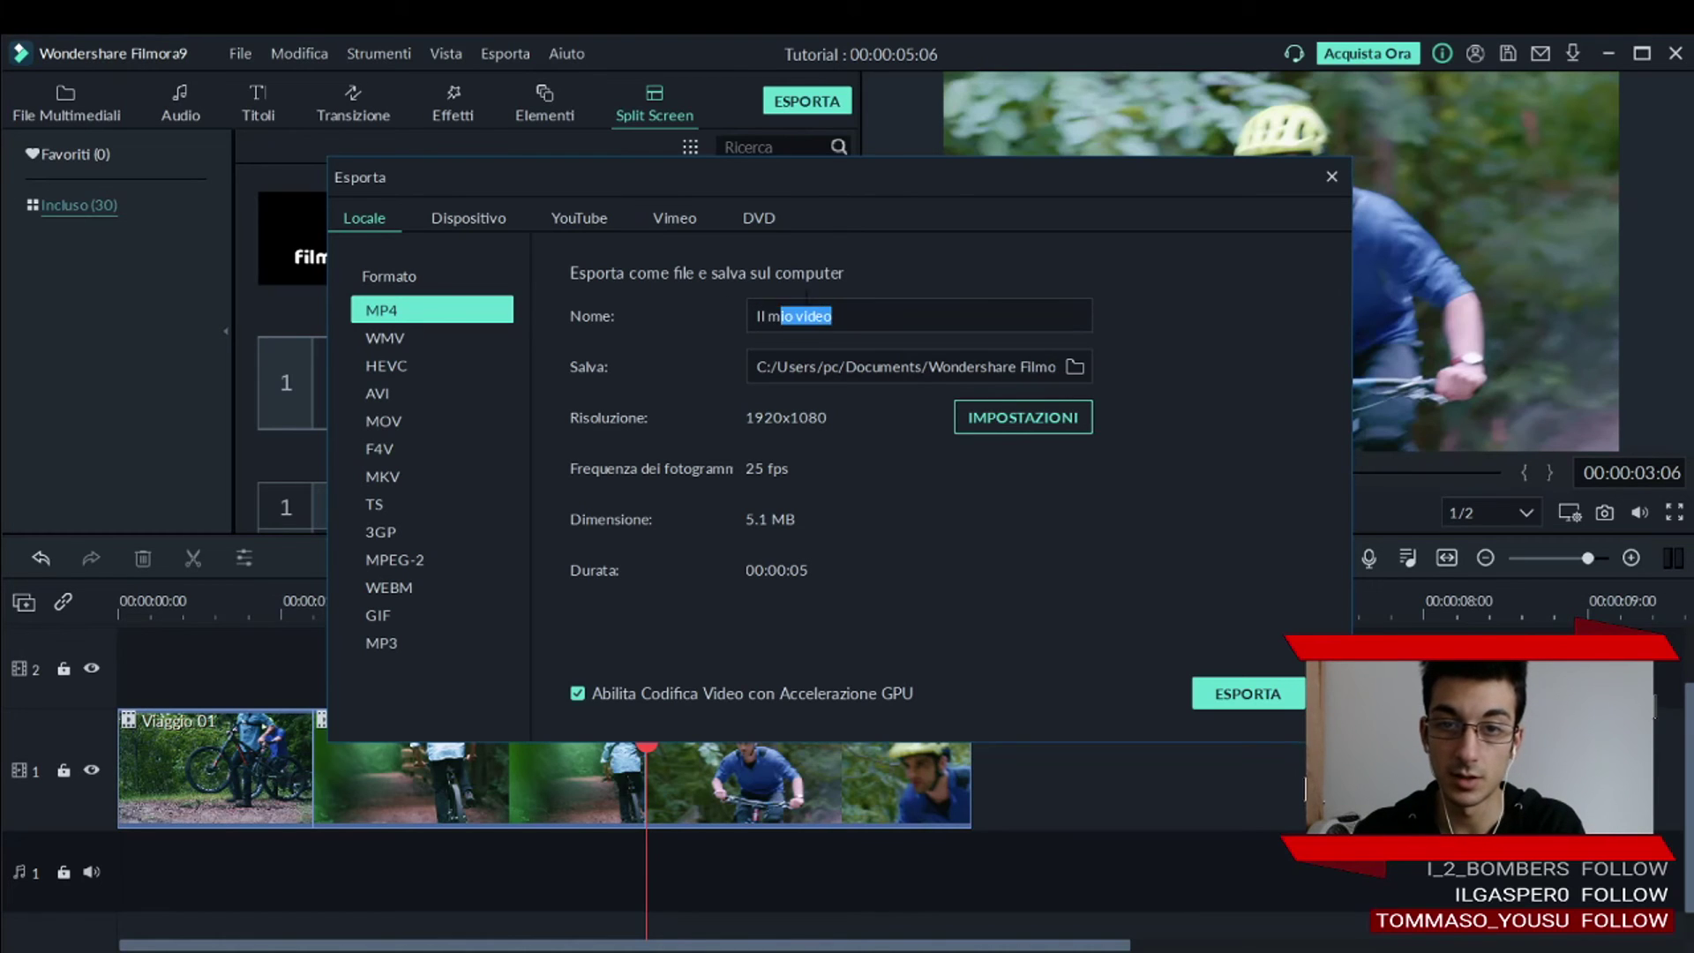
{"action": "left_click", "coordinate": [898, 305]}
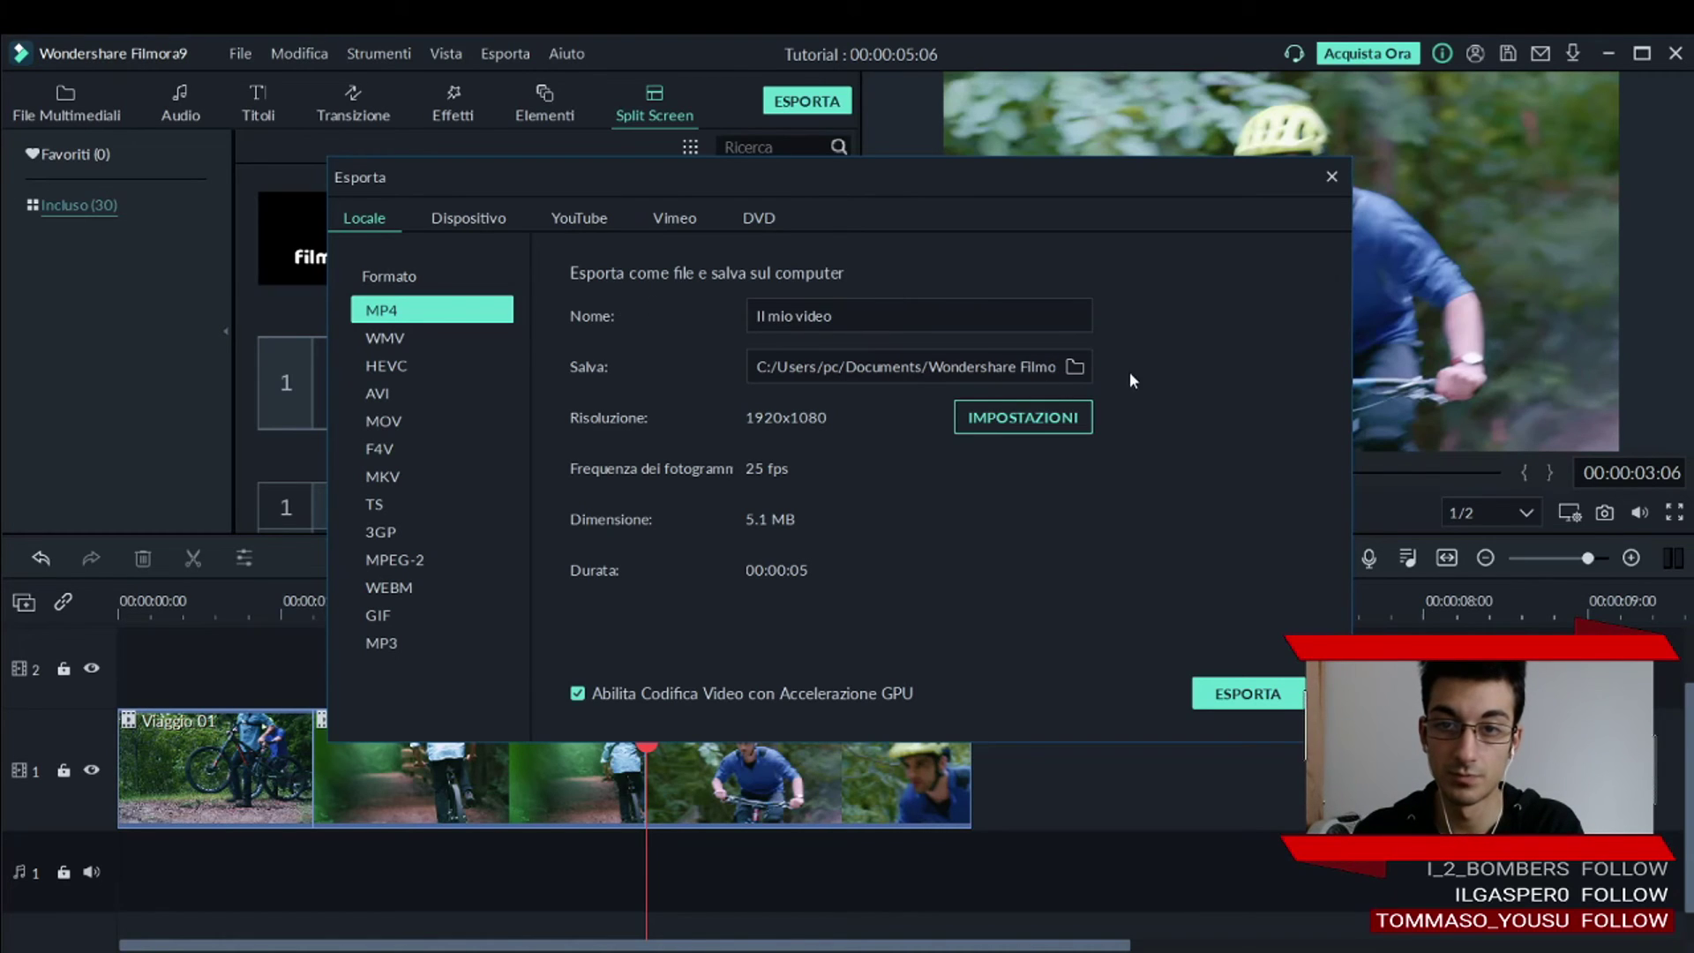
{"action": "left_click", "coordinate": [1076, 367]}
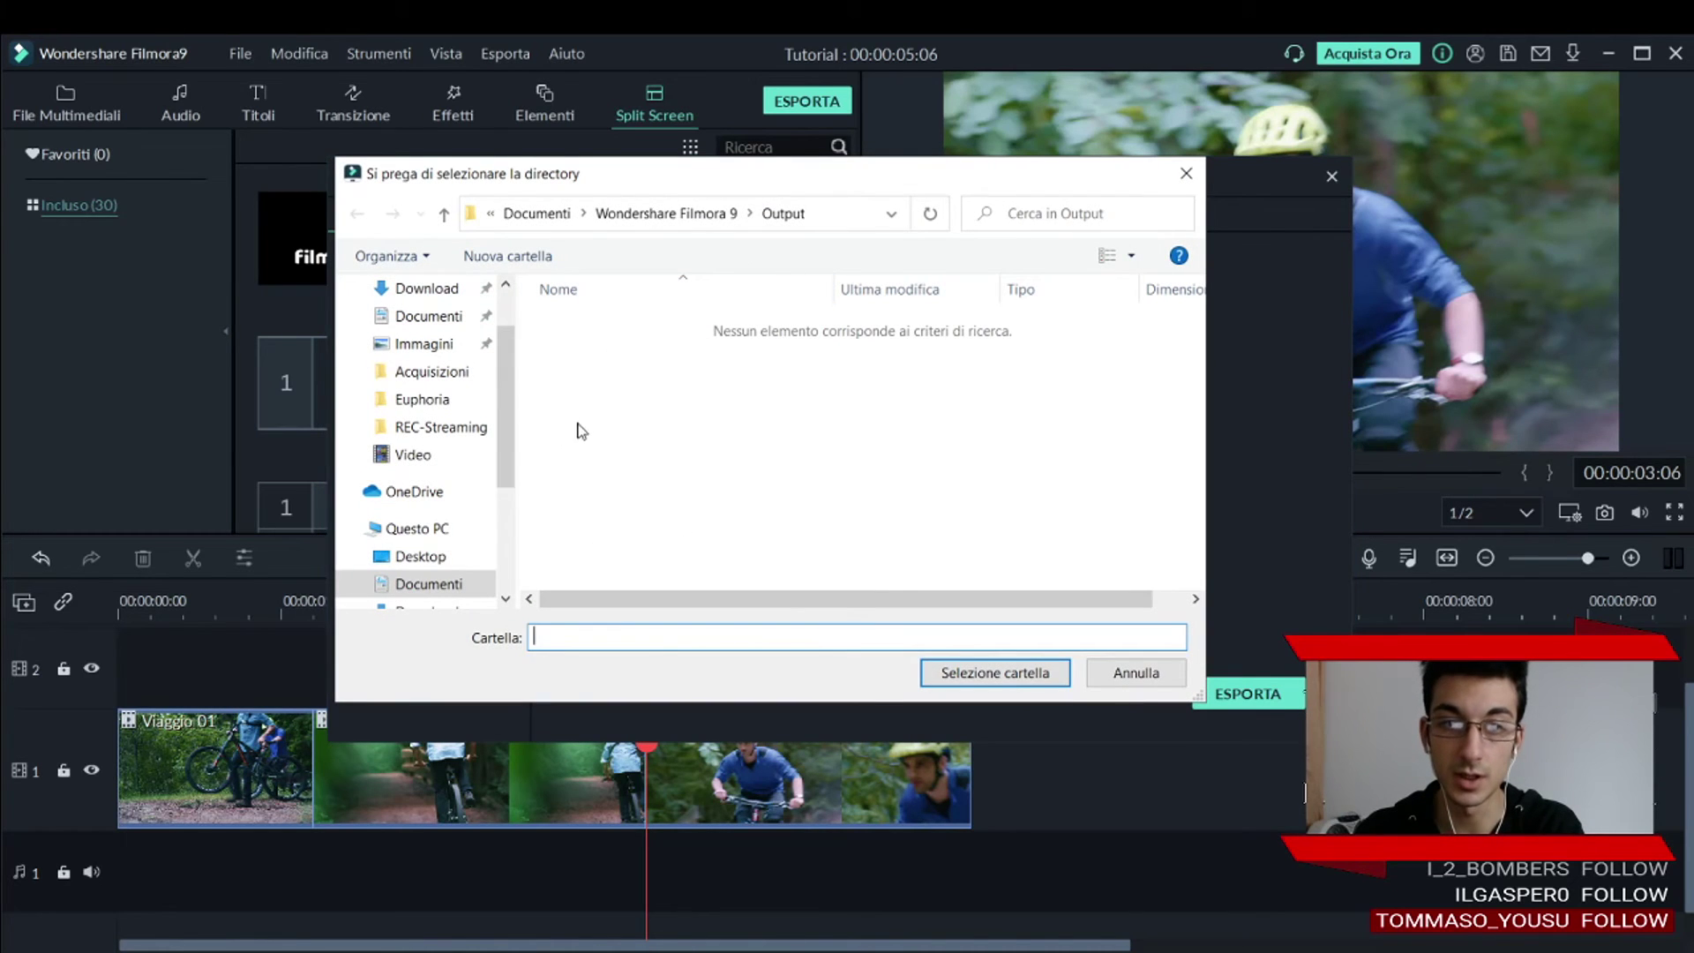
{"action": "scroll", "coordinate": [369, 352], "scroll_direction": "up", "scroll_amount": 2}
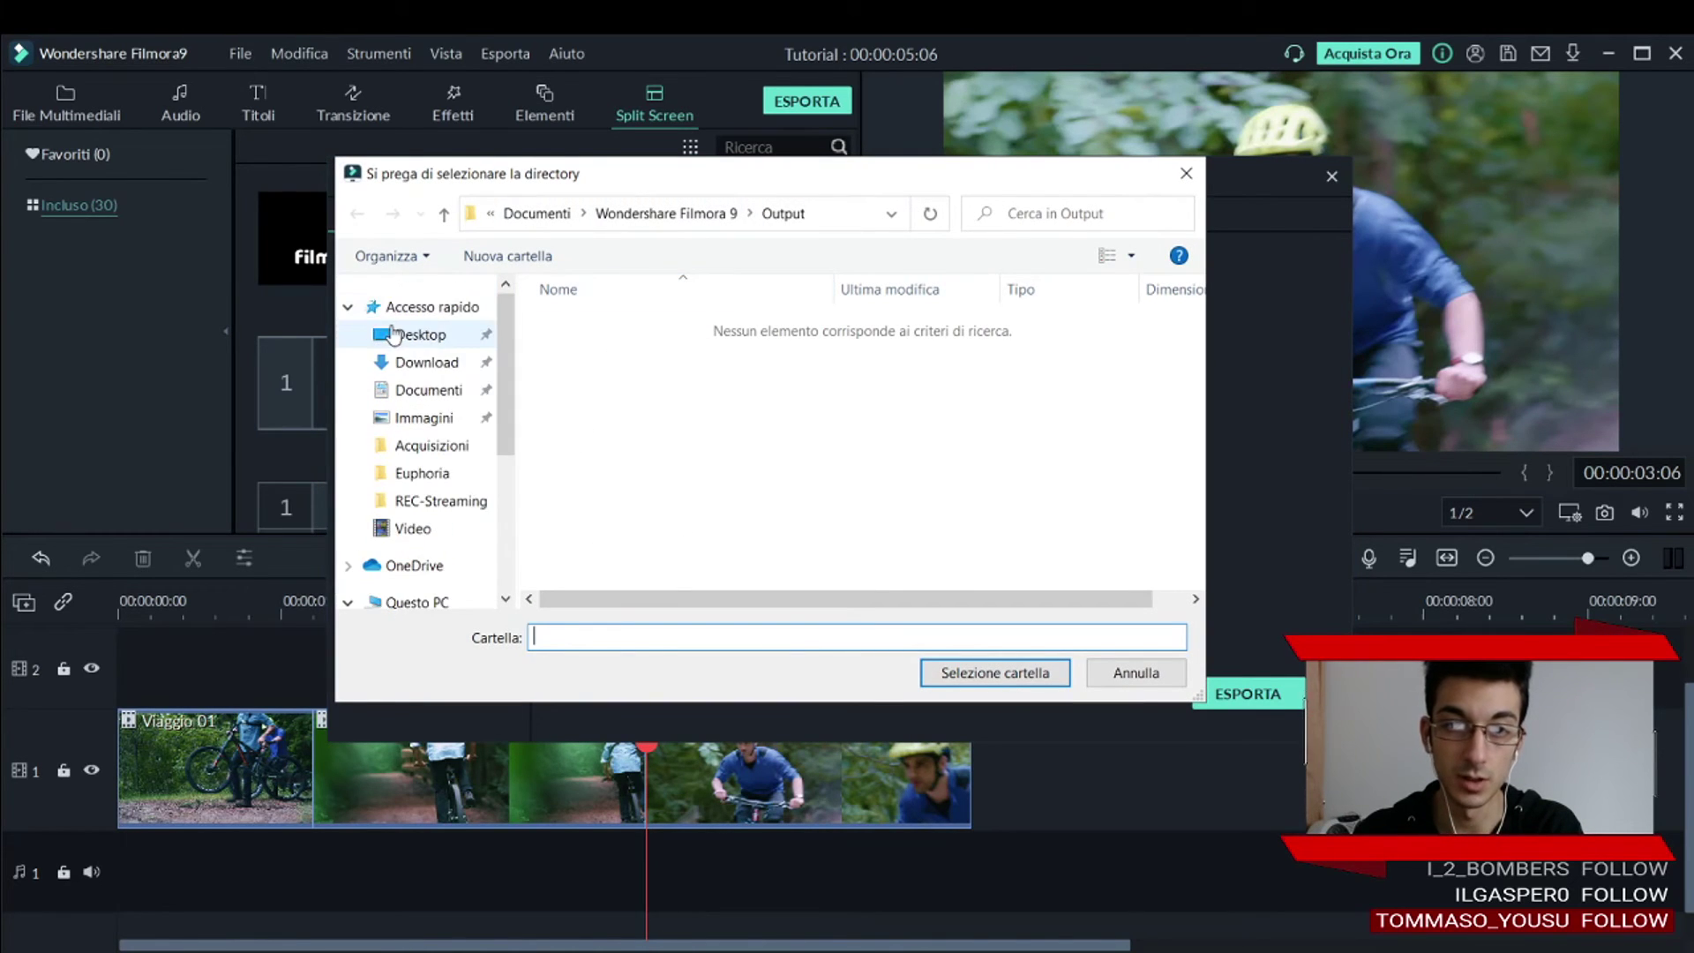
{"action": "left_click", "coordinate": [421, 334]}
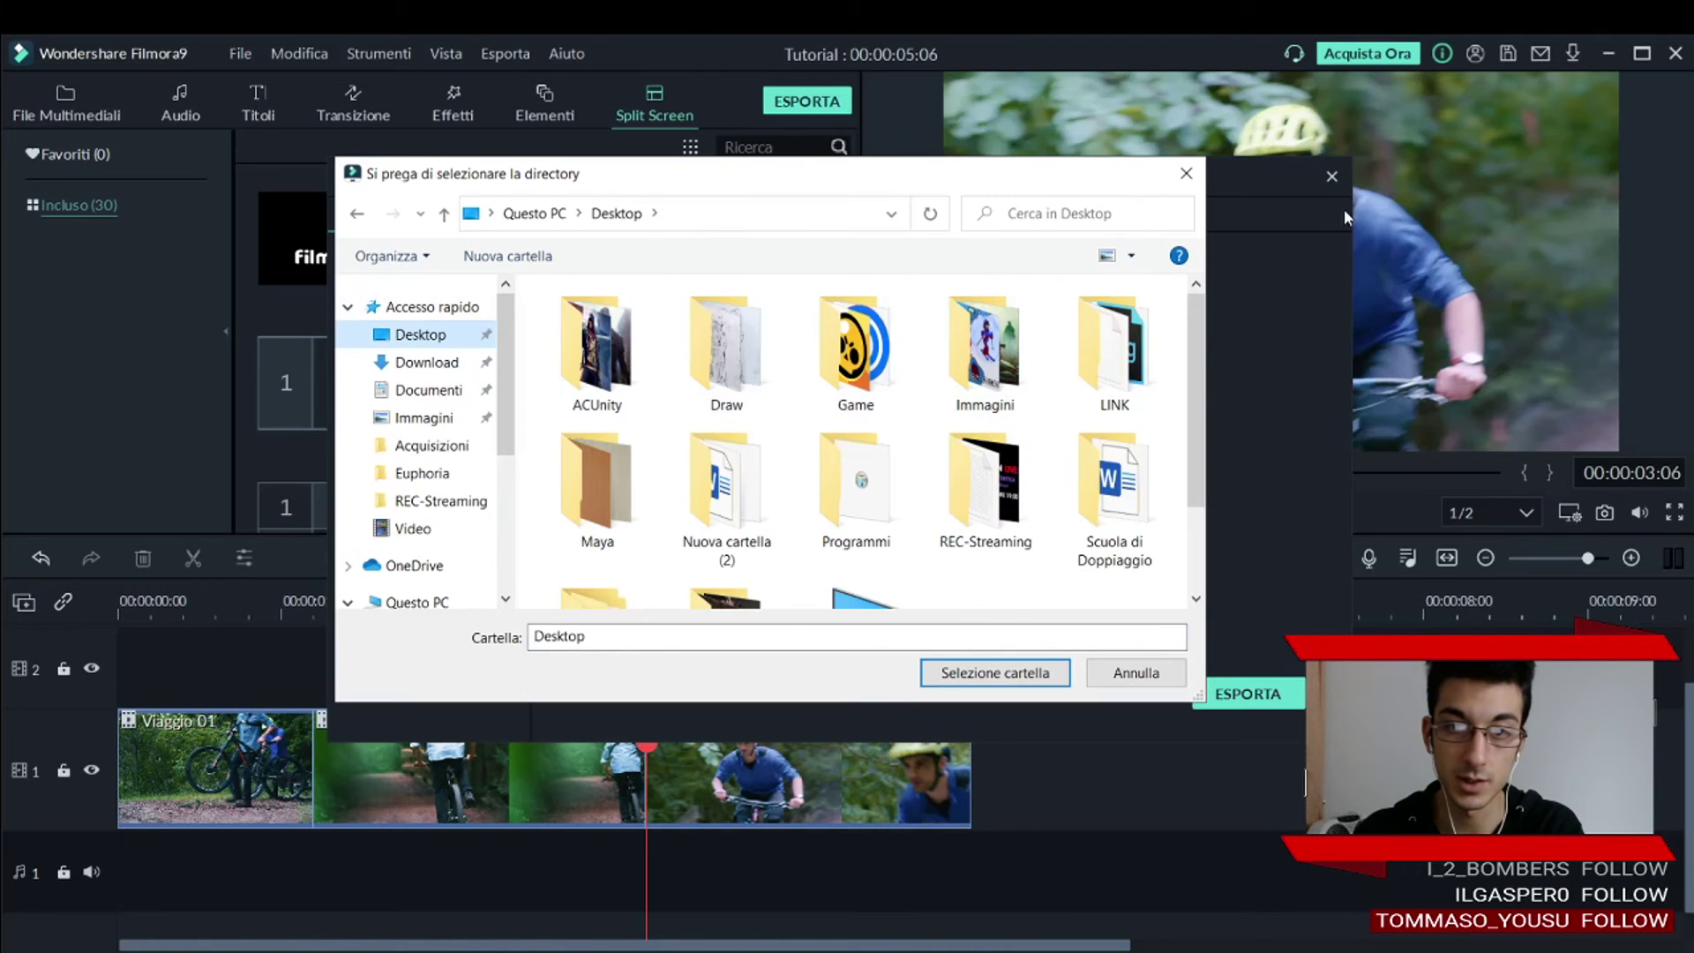
{"action": "left_click", "coordinate": [1186, 173]}
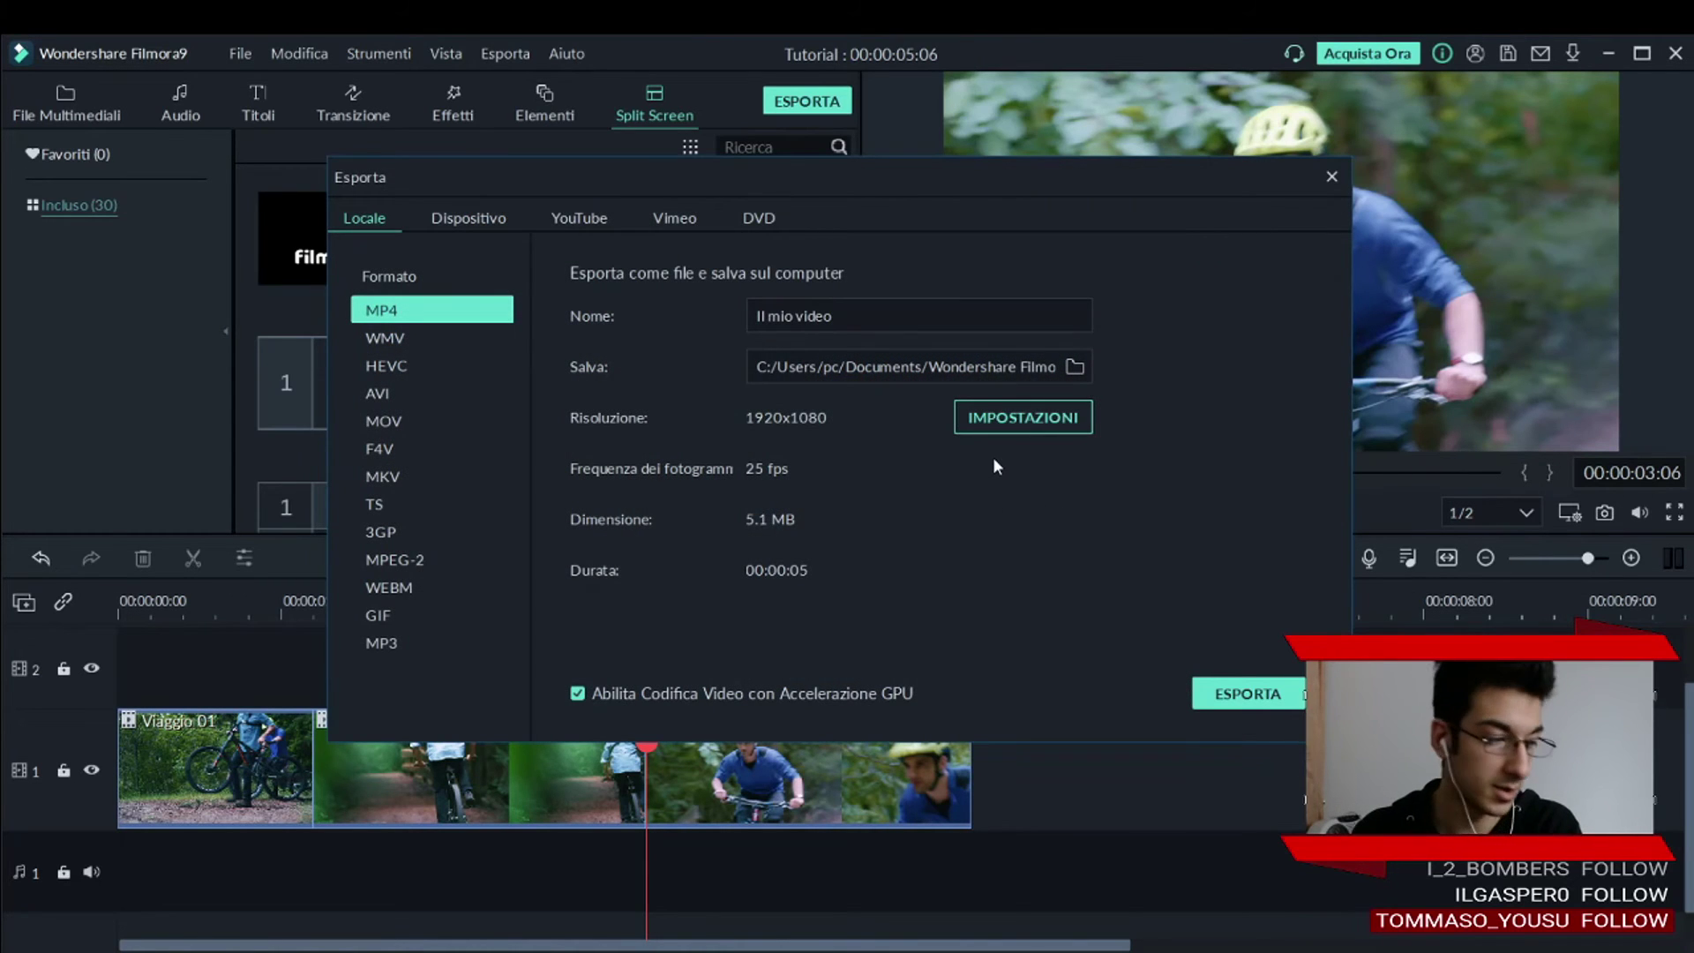
Open the MP4 export settings and place the dialog beside the export's current details.
{"action": "left_click", "coordinate": [1038, 418]}
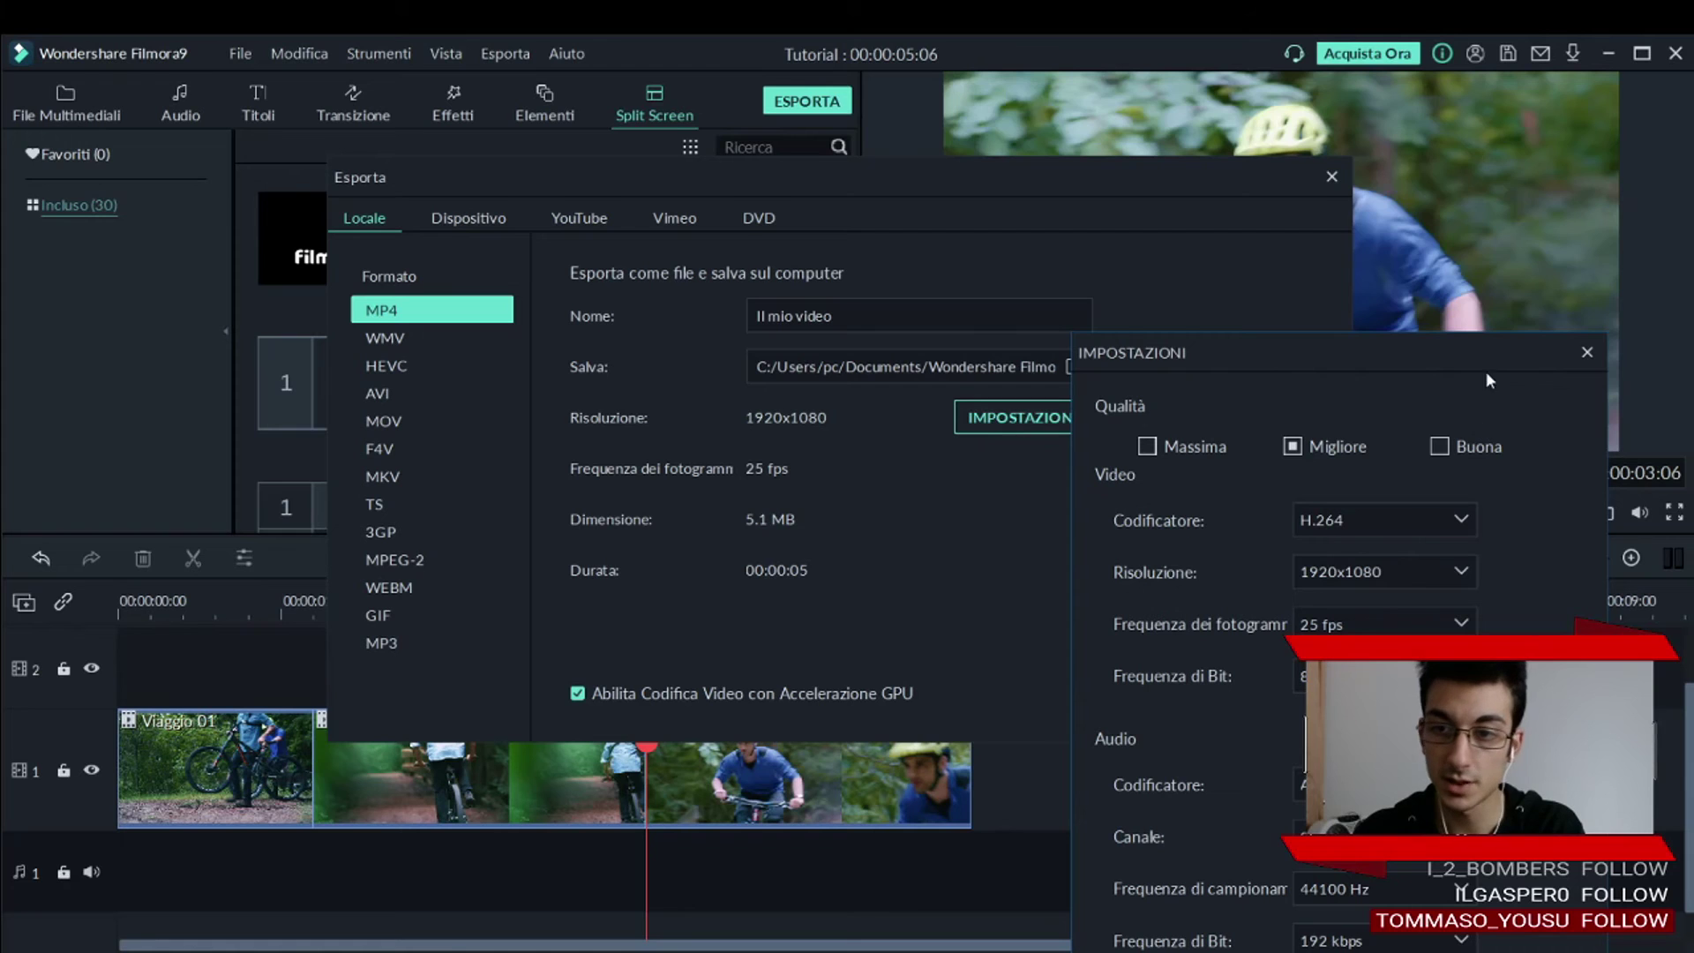
{"action": "left_click_drag", "start_coordinate": [1451, 347], "coordinate": [952, 134]}
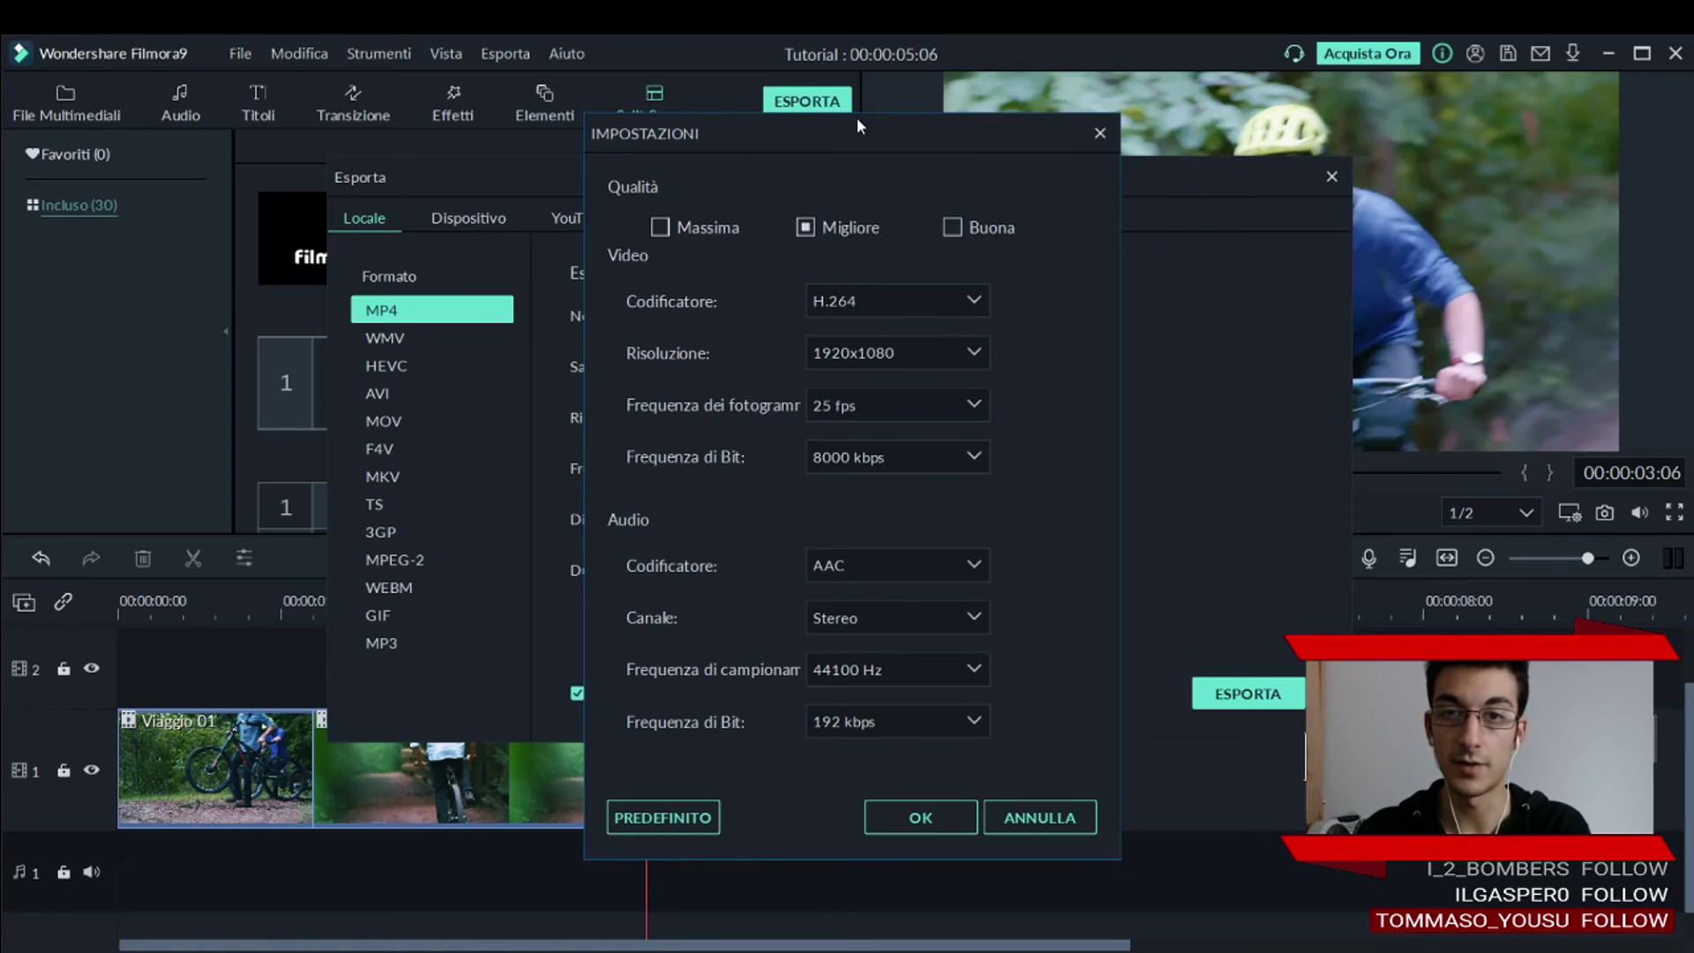
{"action": "left_click_drag", "start_coordinate": [1275, 169], "coordinate": [1352, 139]}
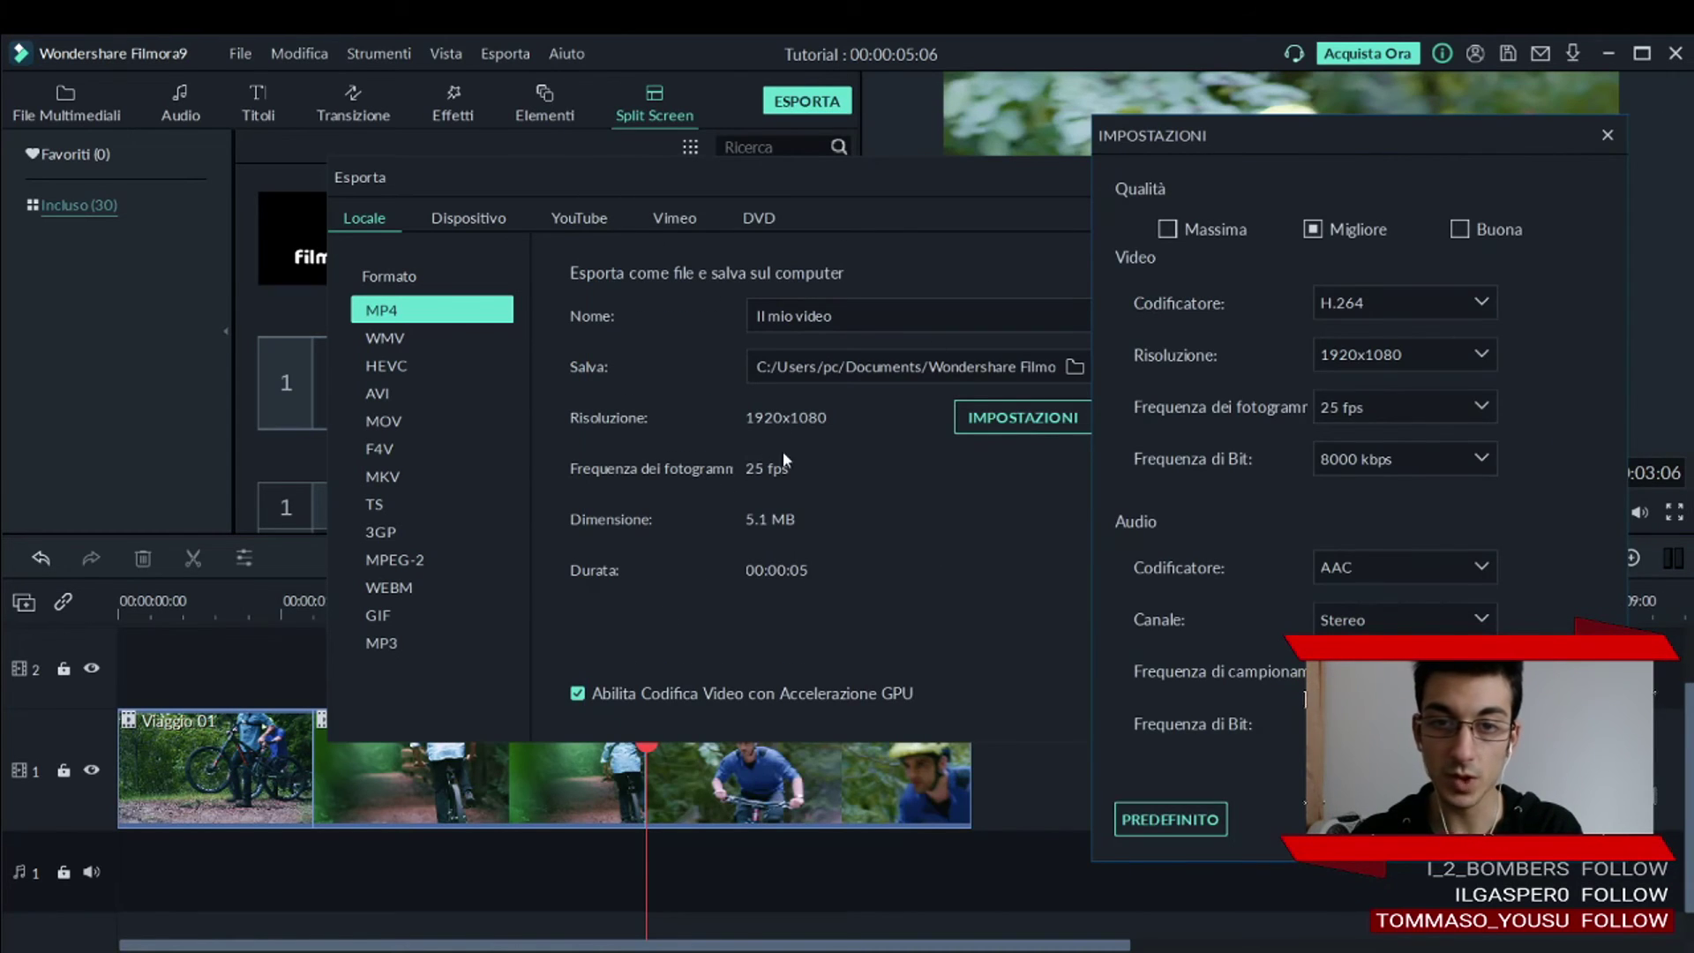
{"action": "left_click_drag", "start_coordinate": [1475, 141], "coordinate": [1216, 159]}
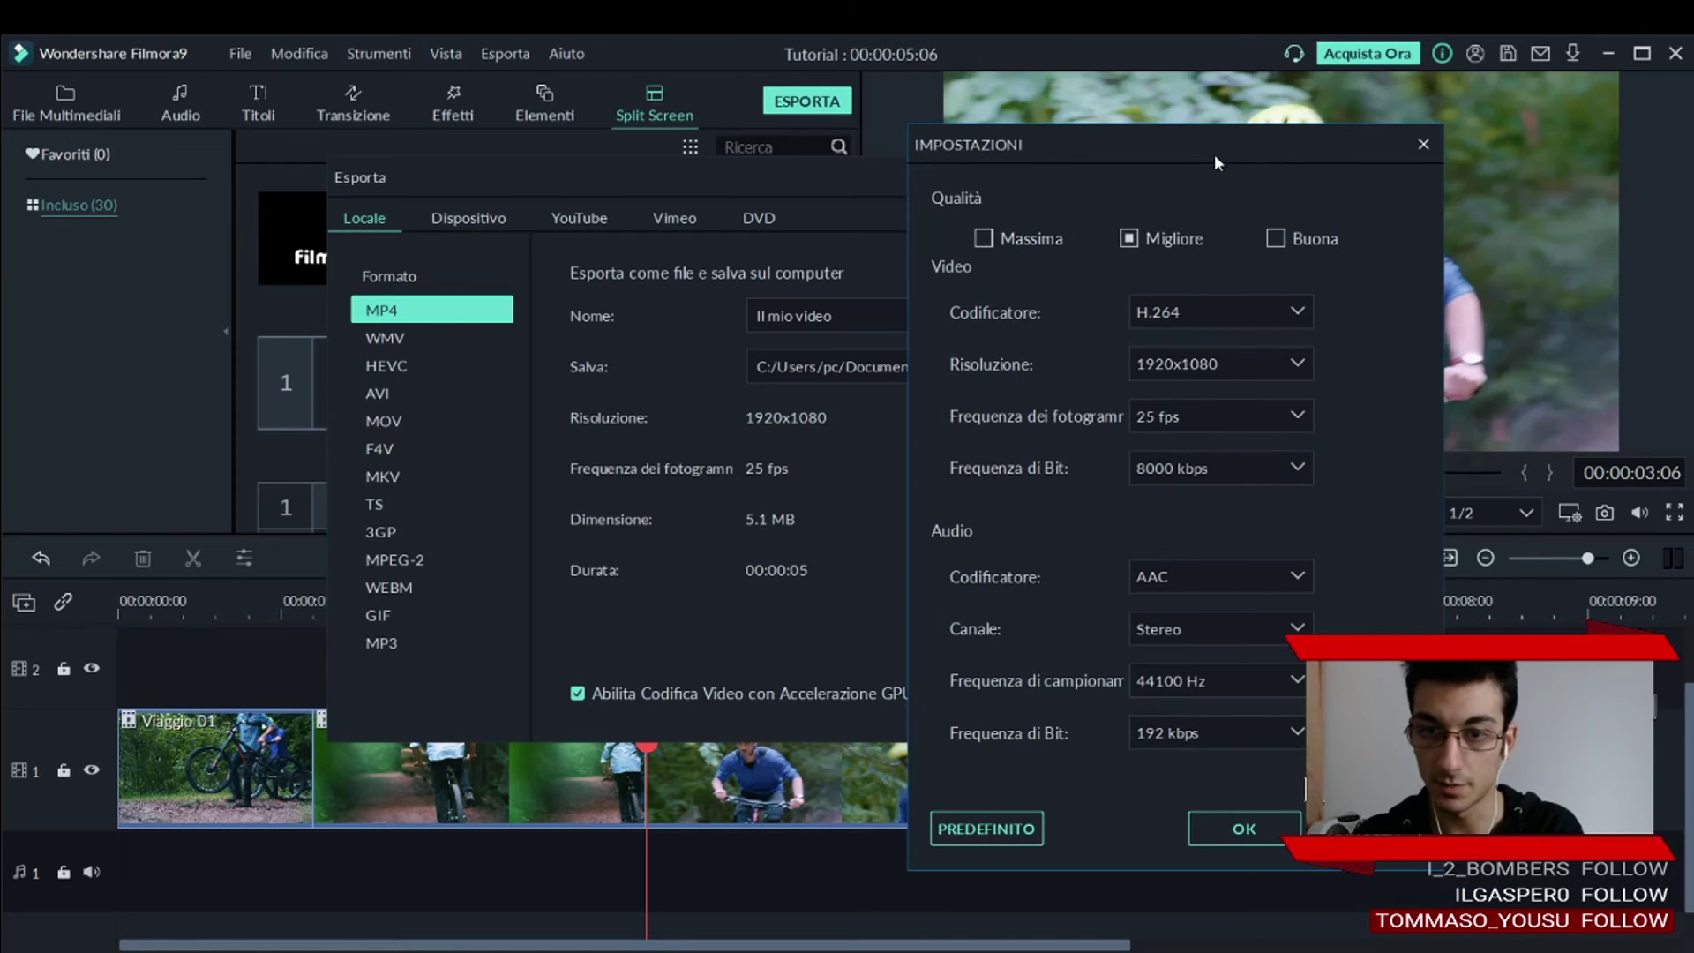
Compare the video bitrates of the Massima and Migliore quality presets.
{"action": "left_click", "coordinate": [1011, 240]}
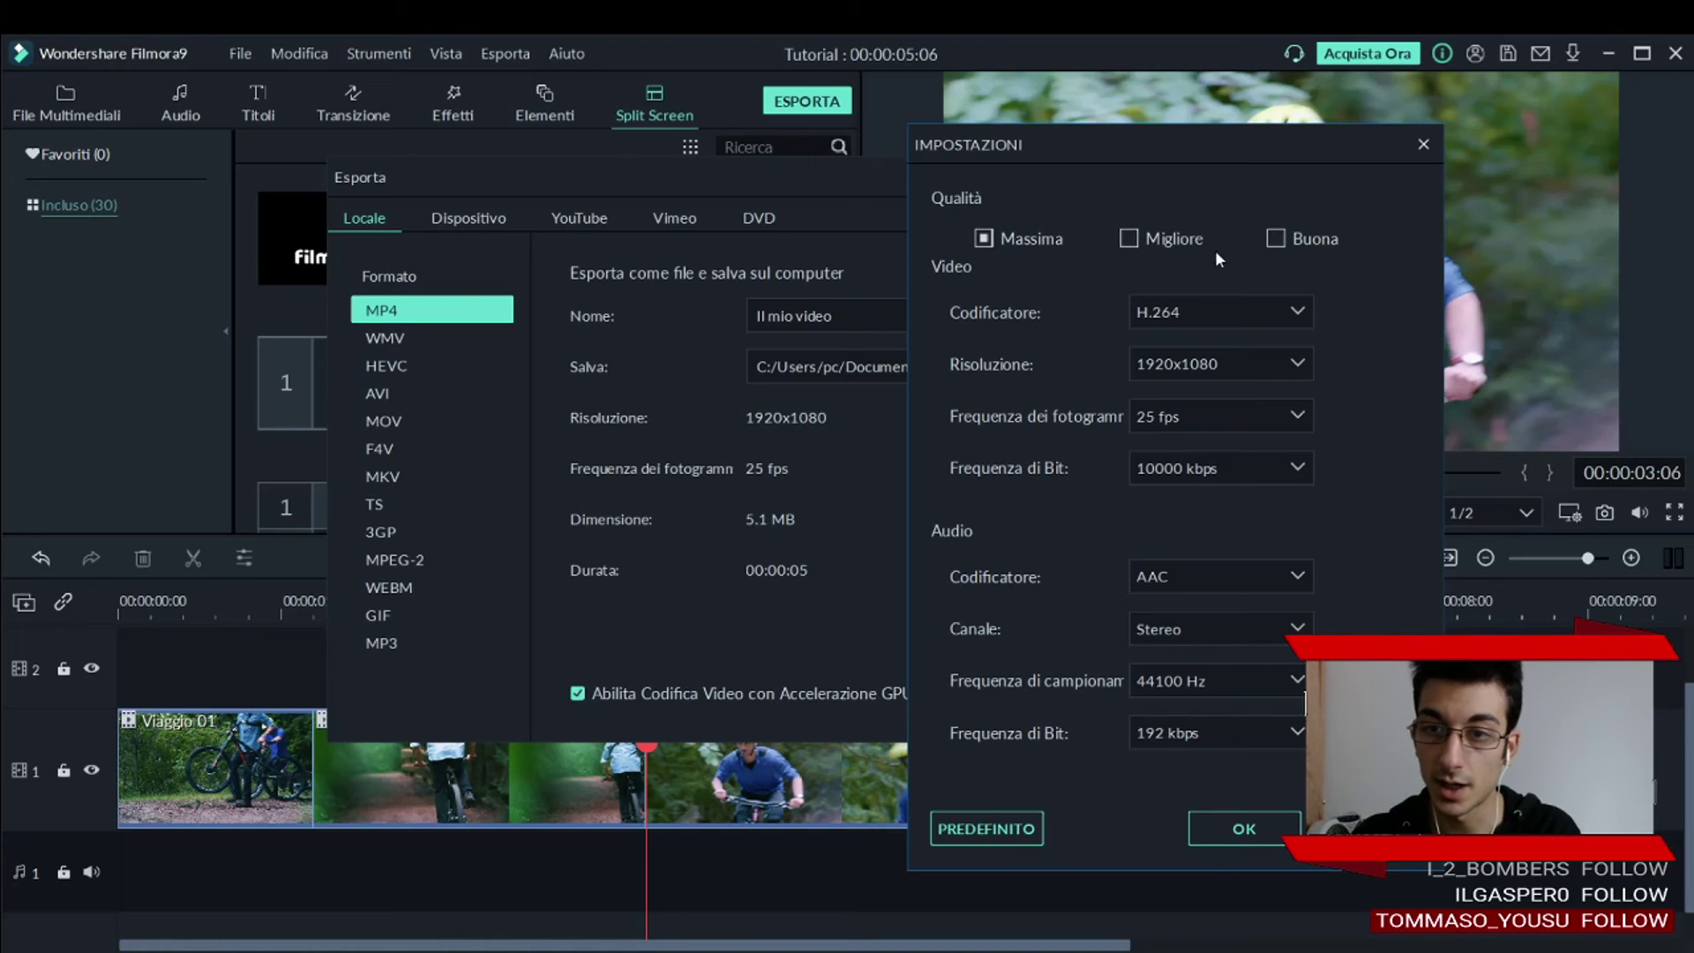
{"action": "left_click", "coordinate": [1152, 235]}
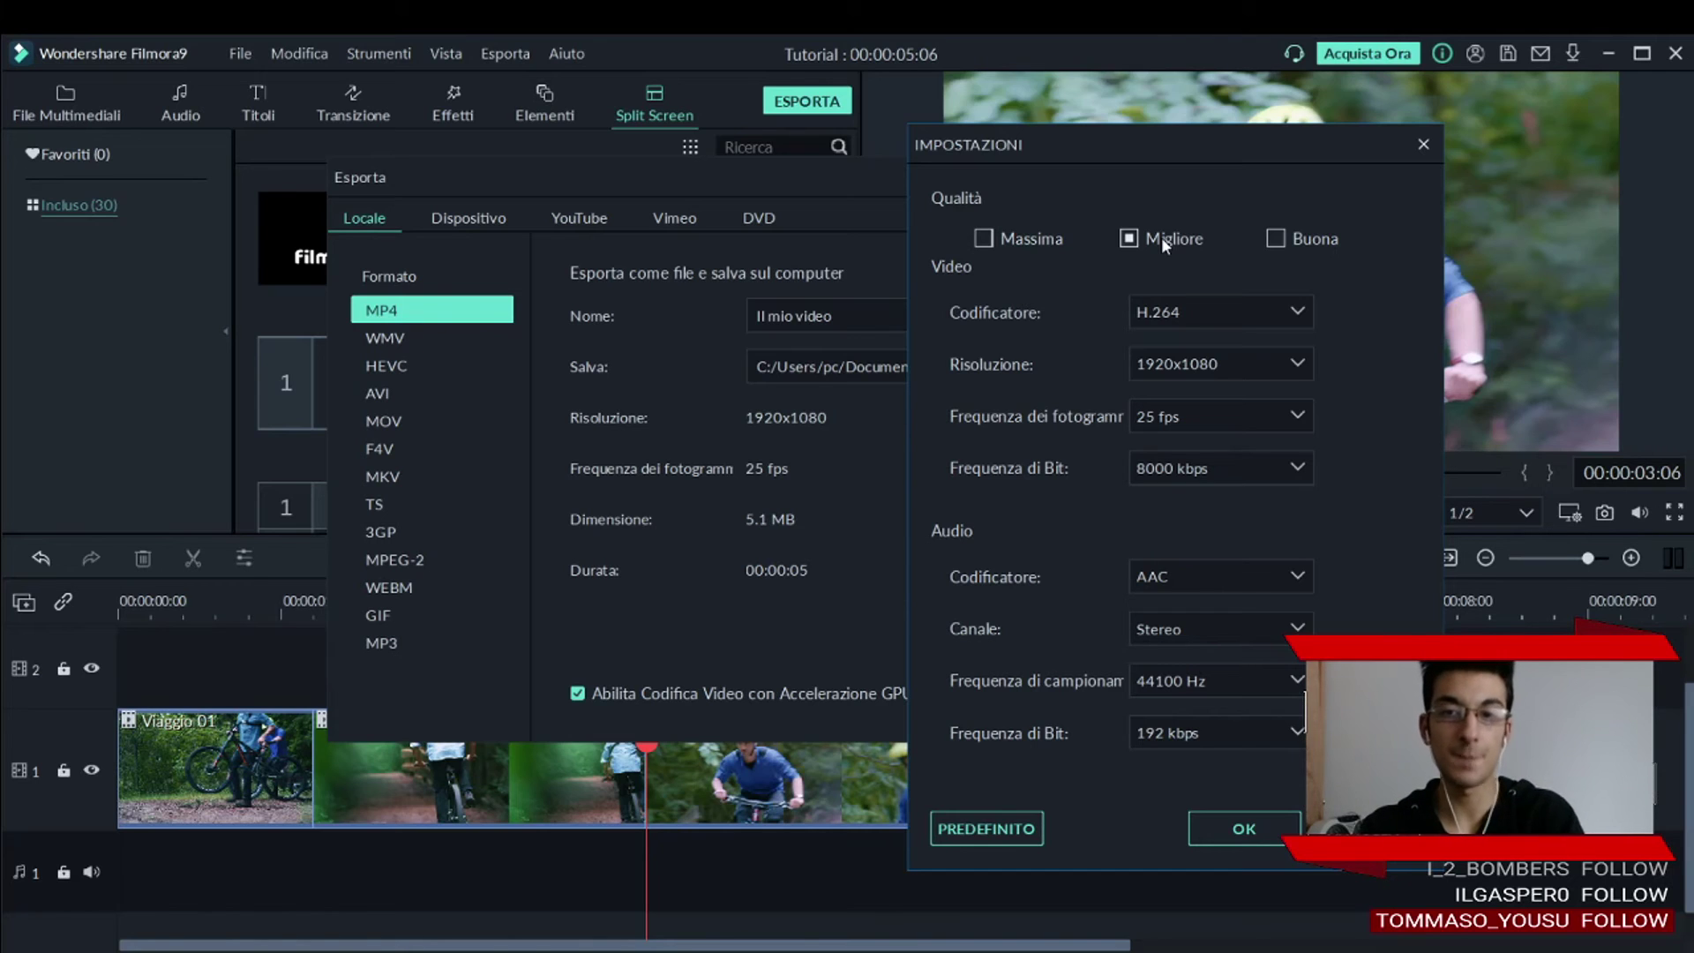
{"action": "left_click", "coordinate": [1010, 247]}
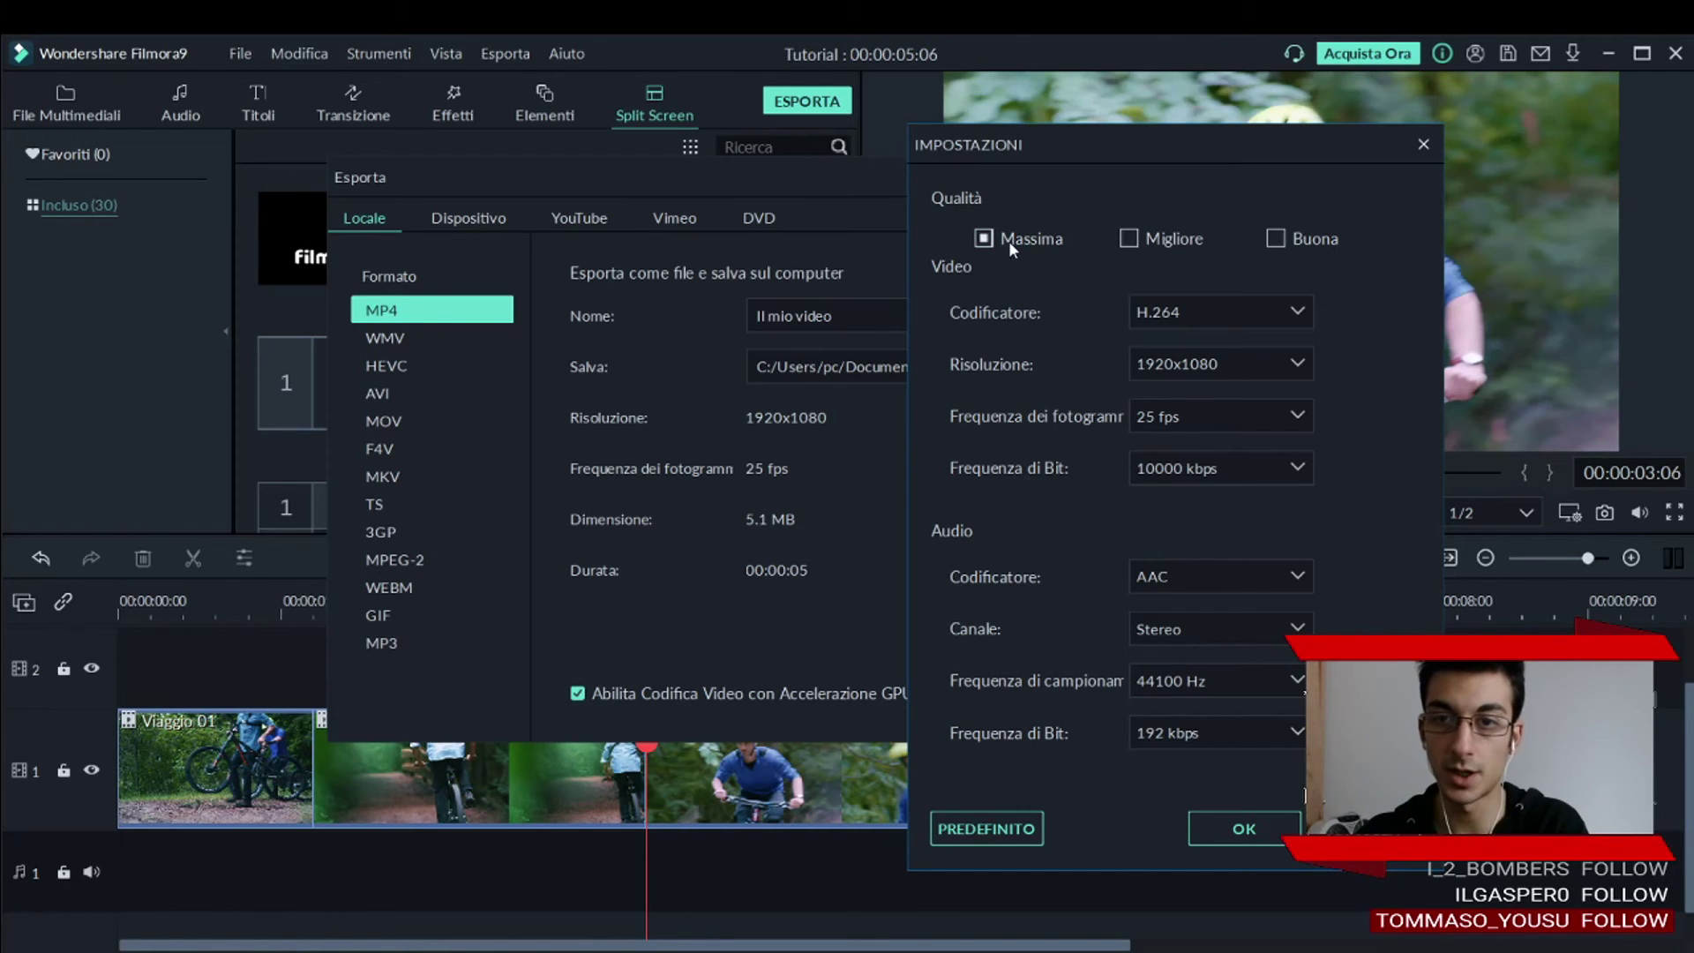
{"action": "left_click", "coordinate": [1184, 240]}
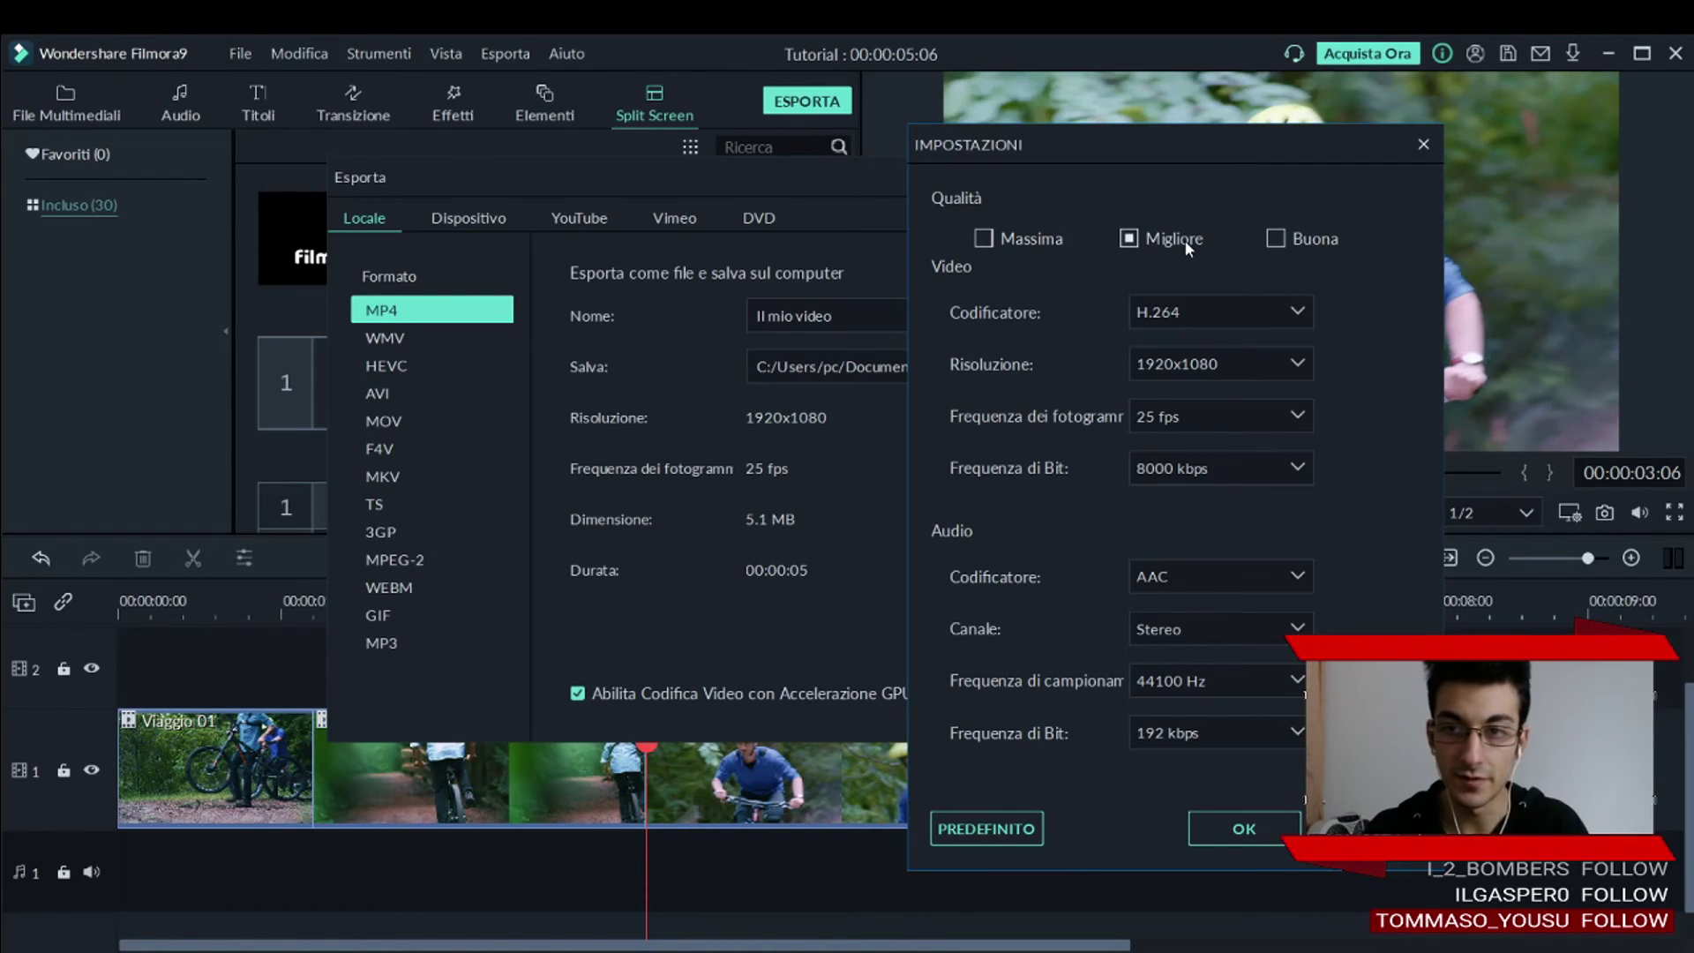
Set the video encoder to MPEG-4 and review the available frame rates.
{"action": "left_click", "coordinate": [1243, 314]}
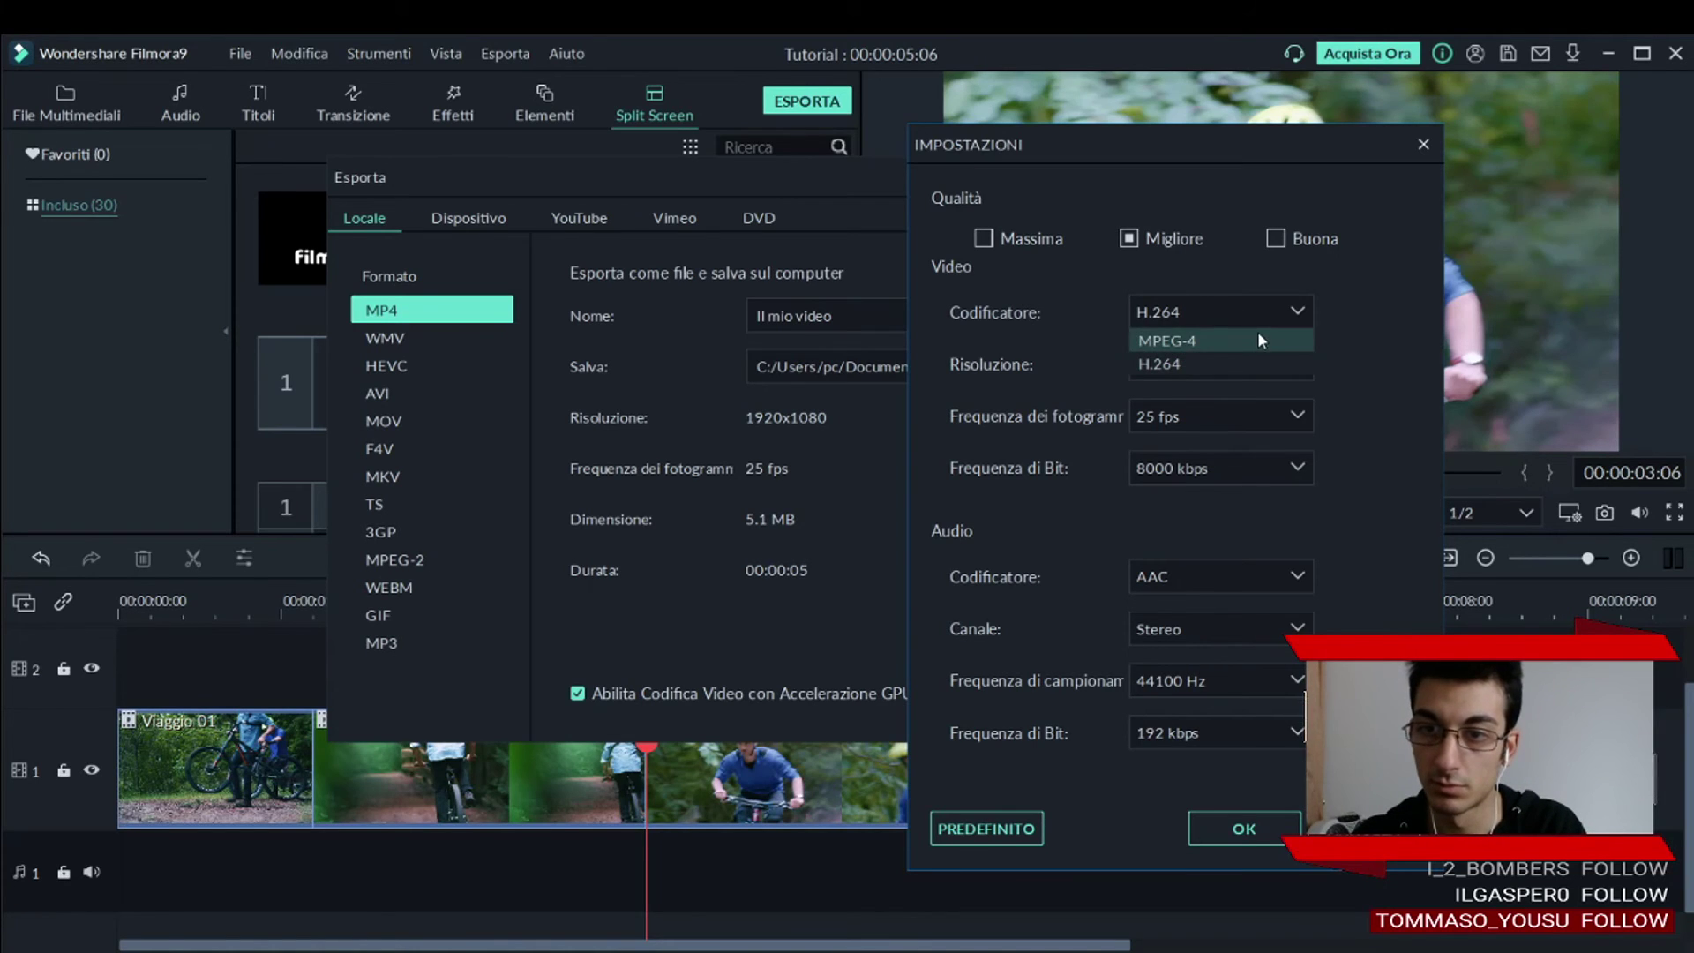
{"action": "left_click", "coordinate": [1259, 340]}
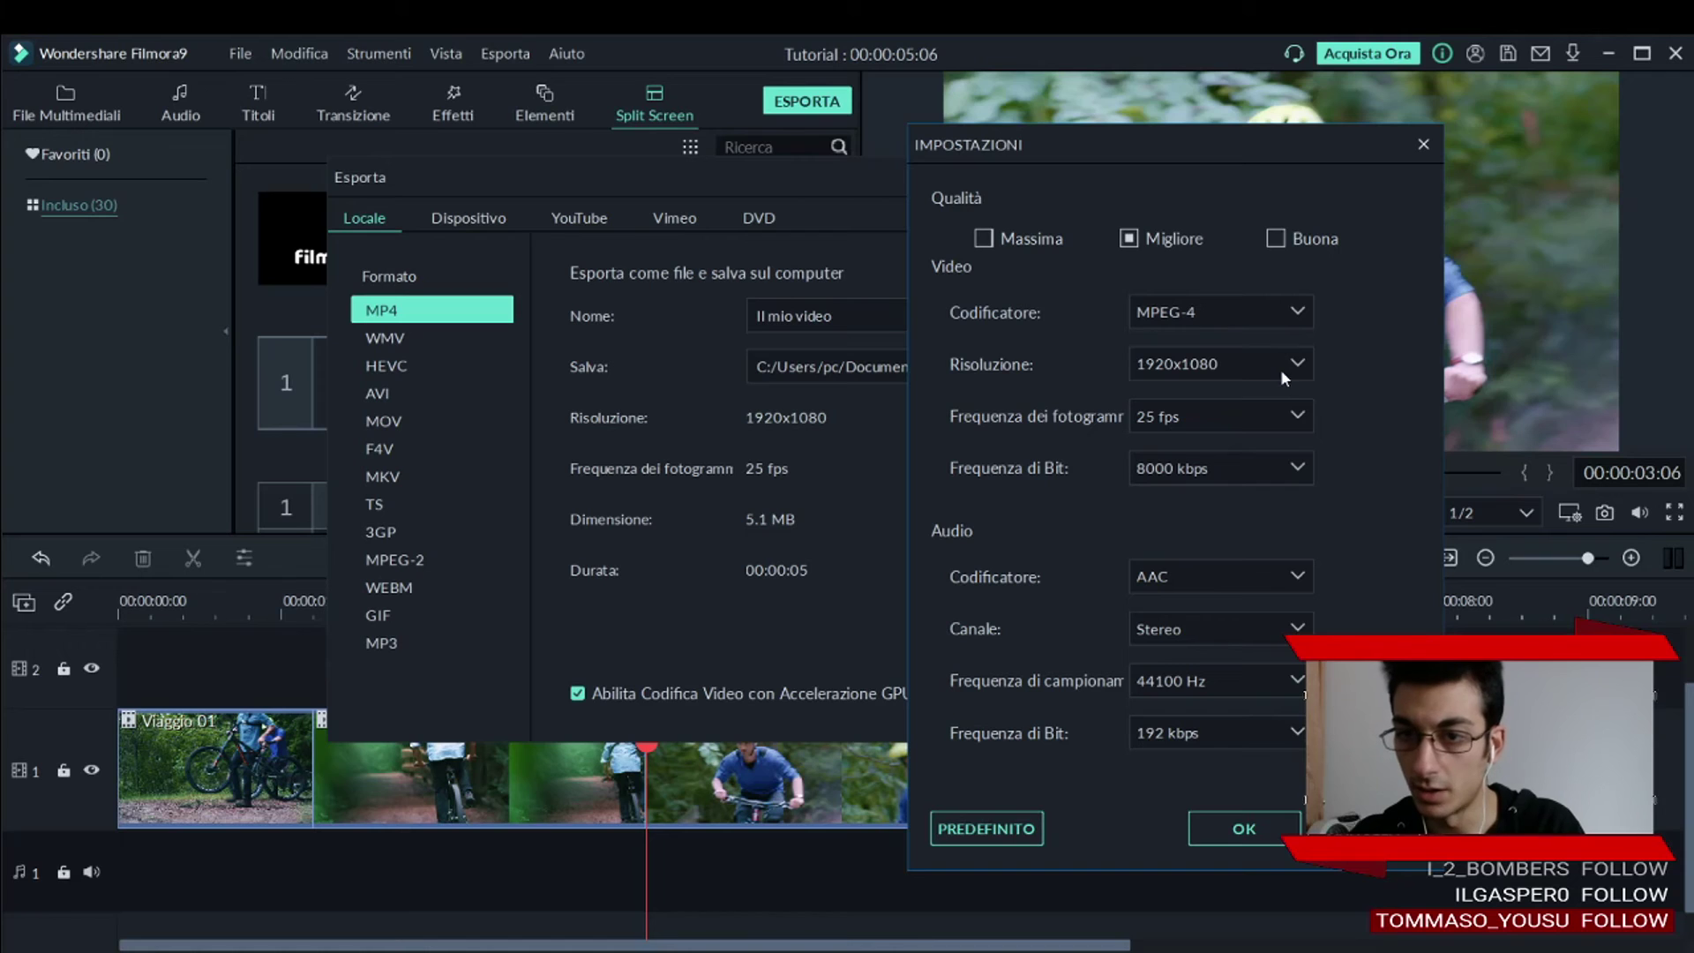
{"action": "left_click", "coordinate": [1242, 420]}
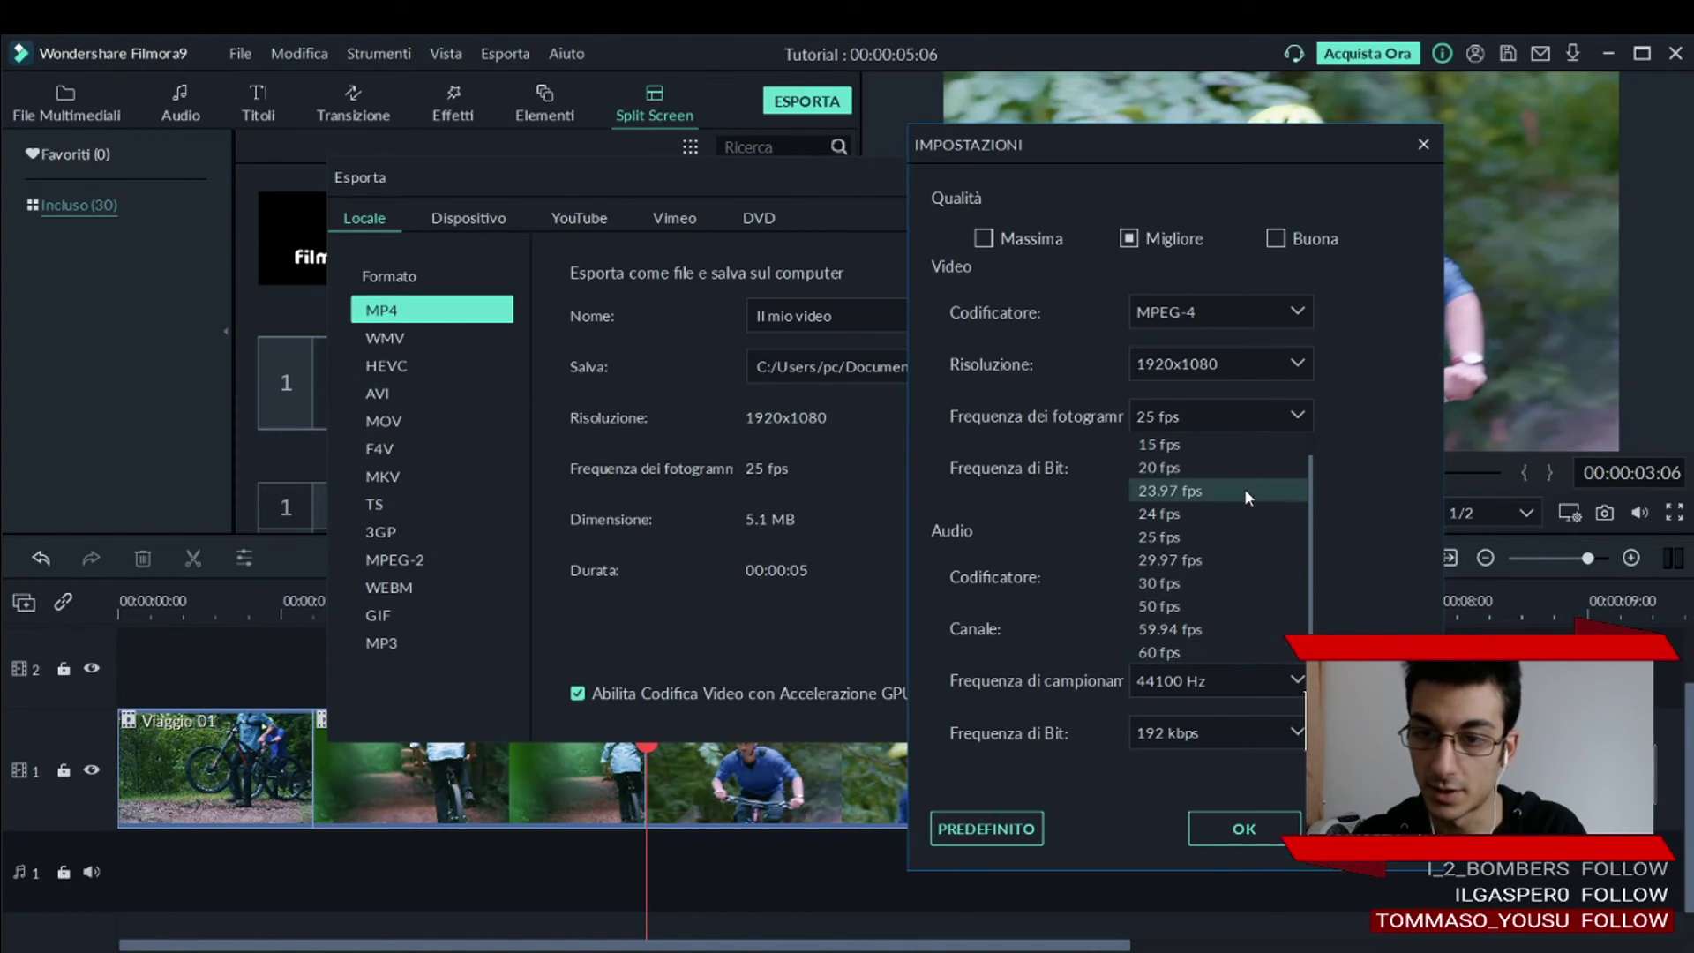
{"action": "left_click", "coordinate": [1372, 411]}
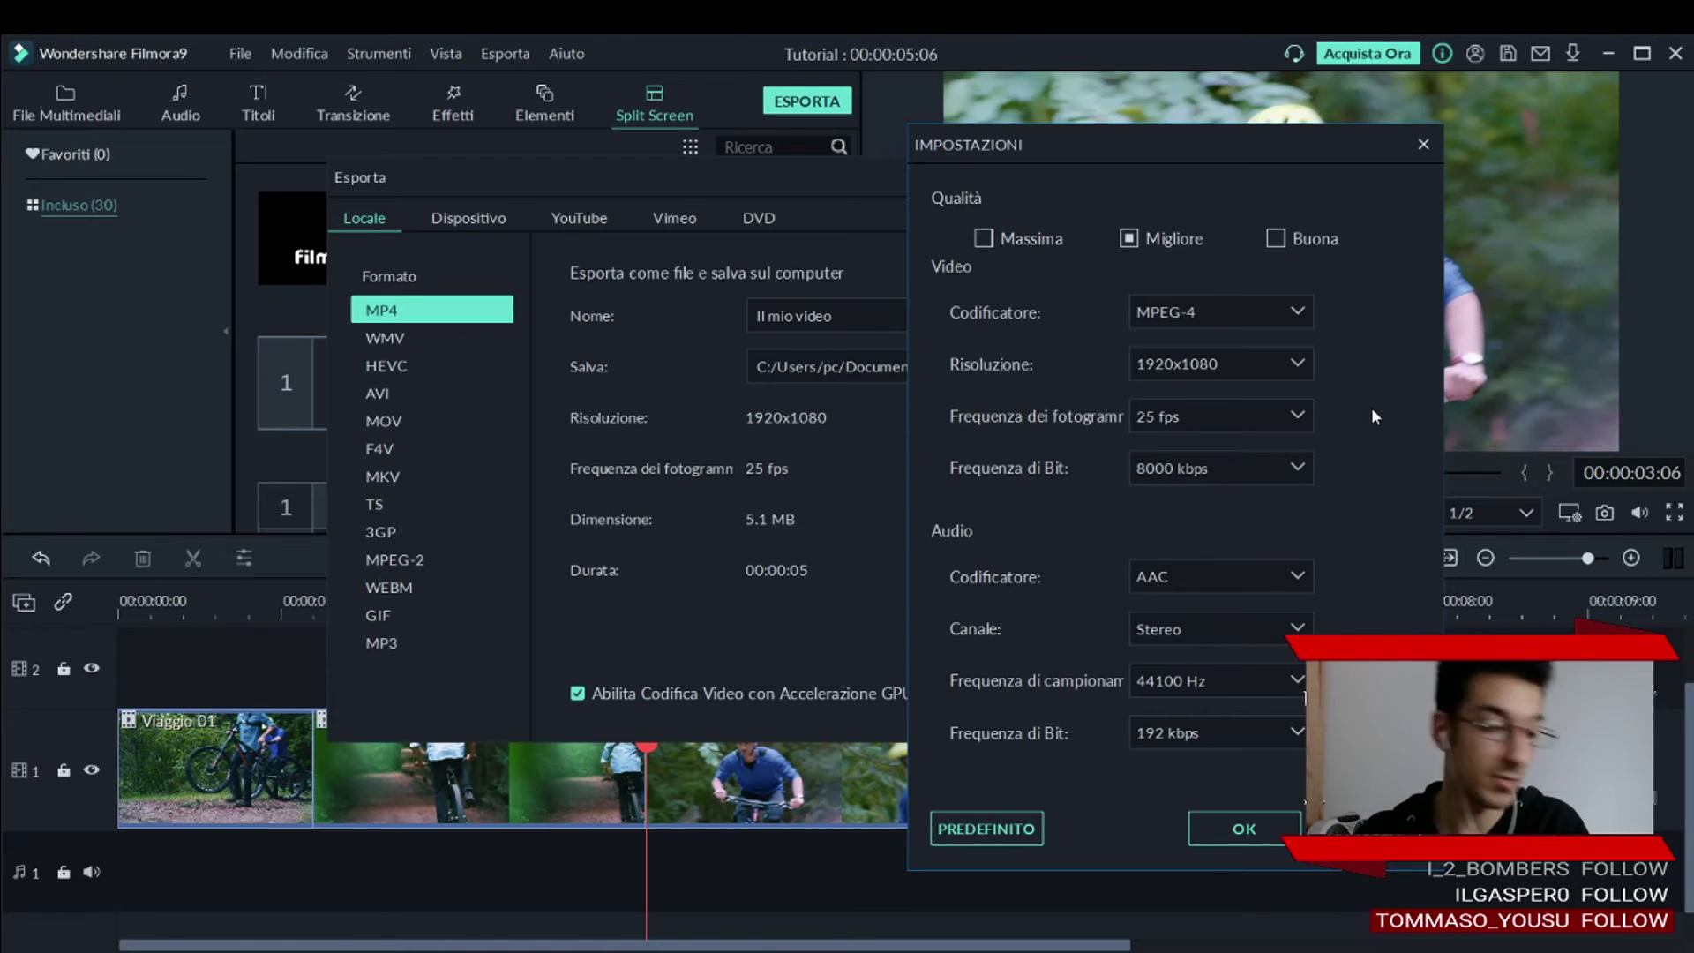
{"action": "left_click", "coordinate": [1269, 413]}
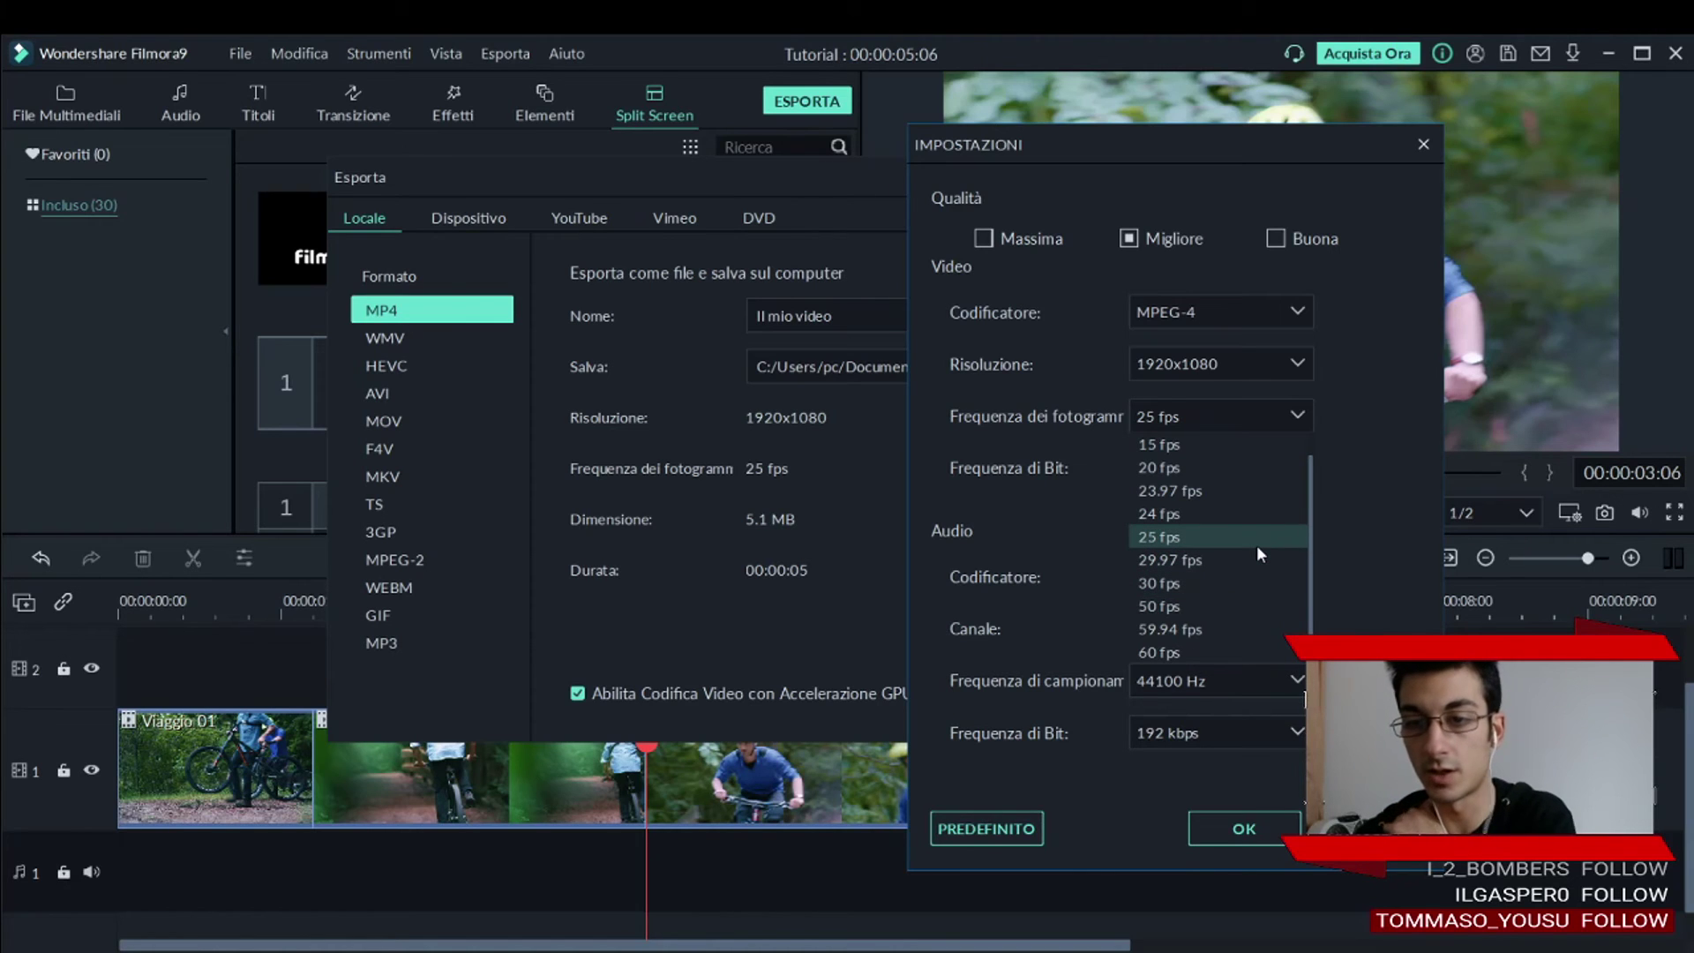
{"action": "left_click", "coordinate": [1394, 485]}
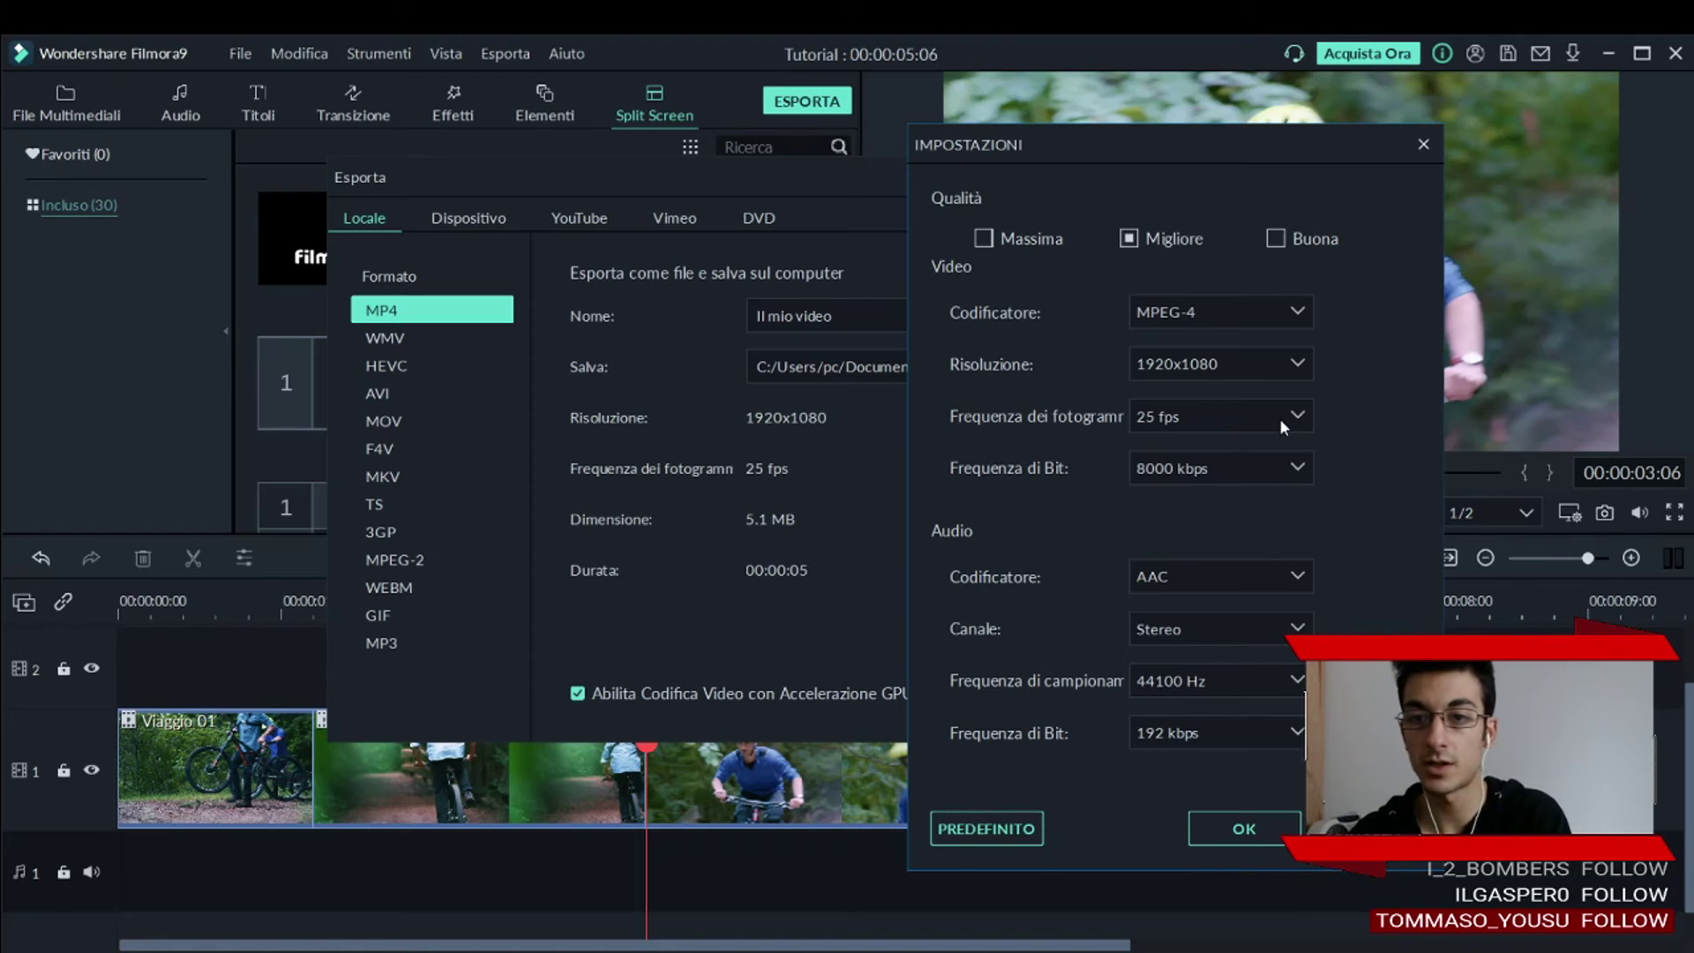
Try a 60 fps frame rate for the export and set it back to 25 fps.
{"action": "left_click", "coordinate": [1280, 419]}
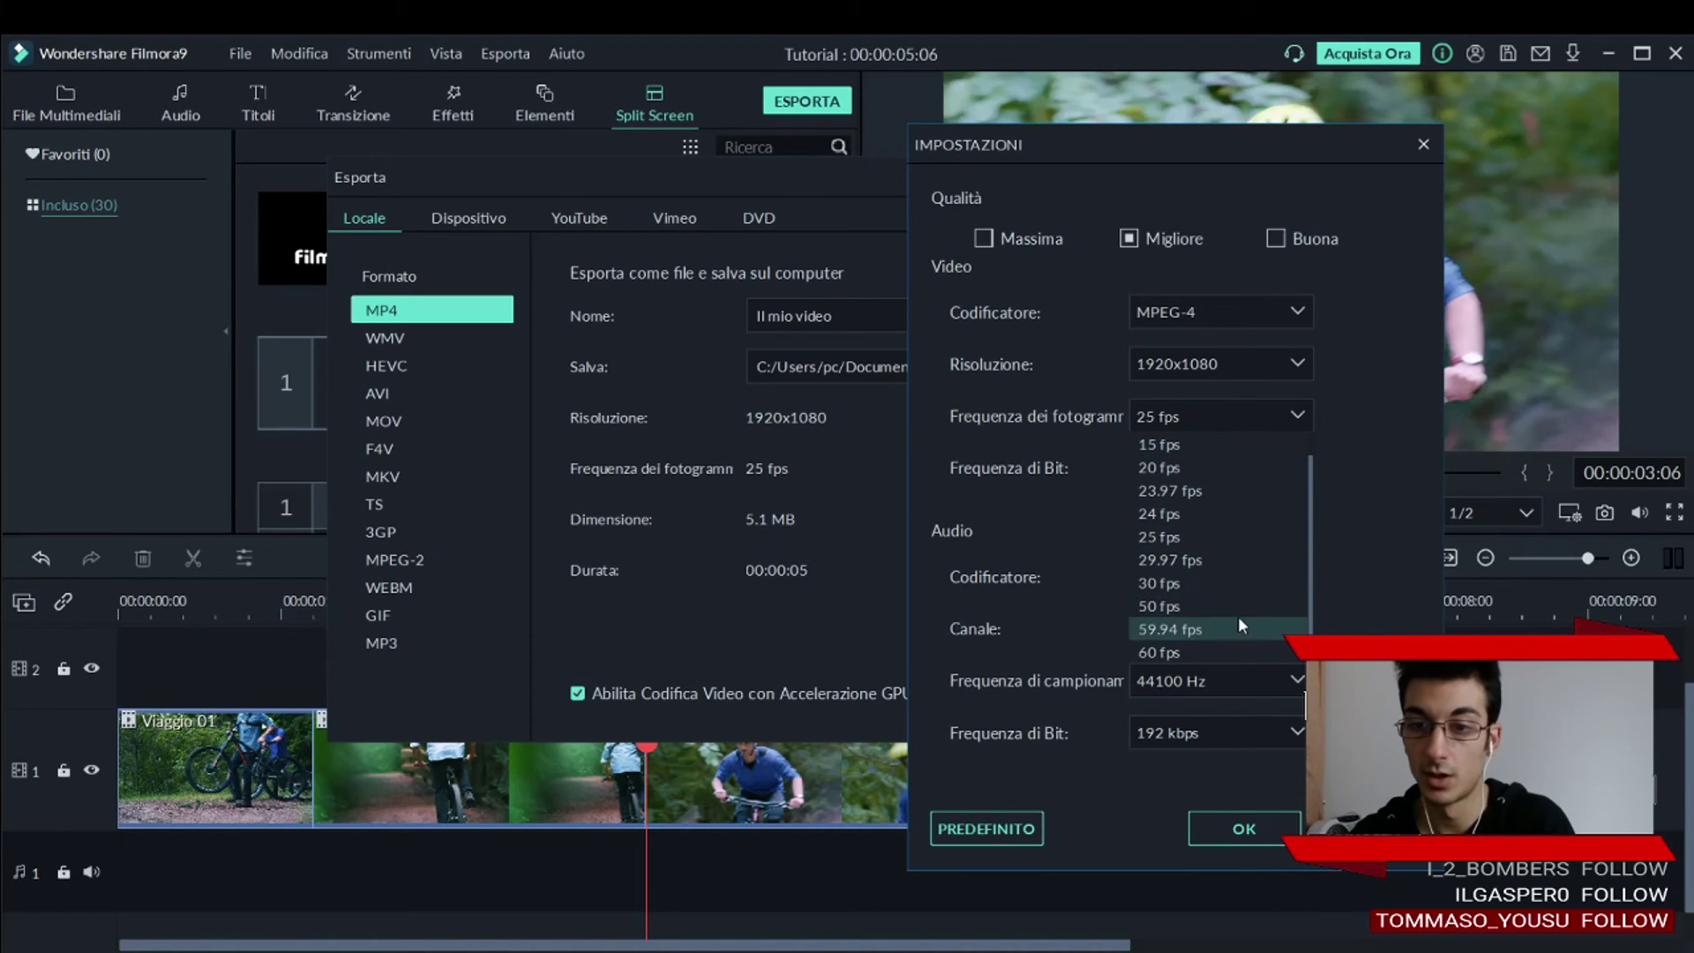
{"action": "left_click", "coordinate": [1241, 651]}
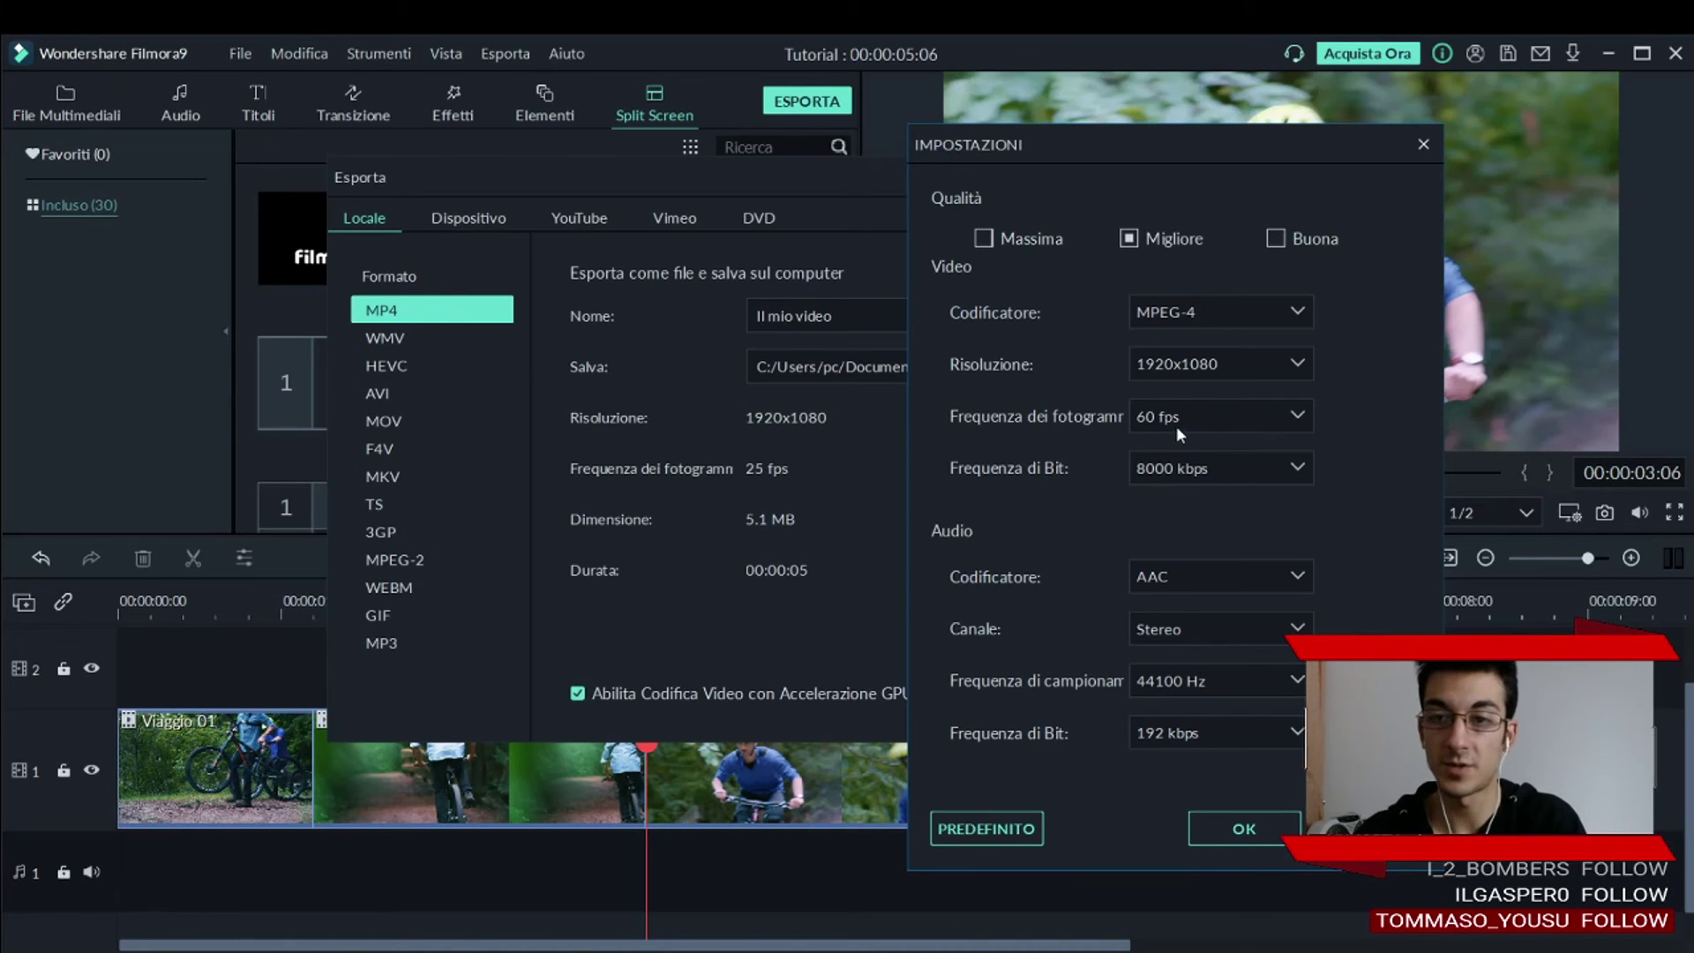
{"action": "left_click", "coordinate": [1228, 414]}
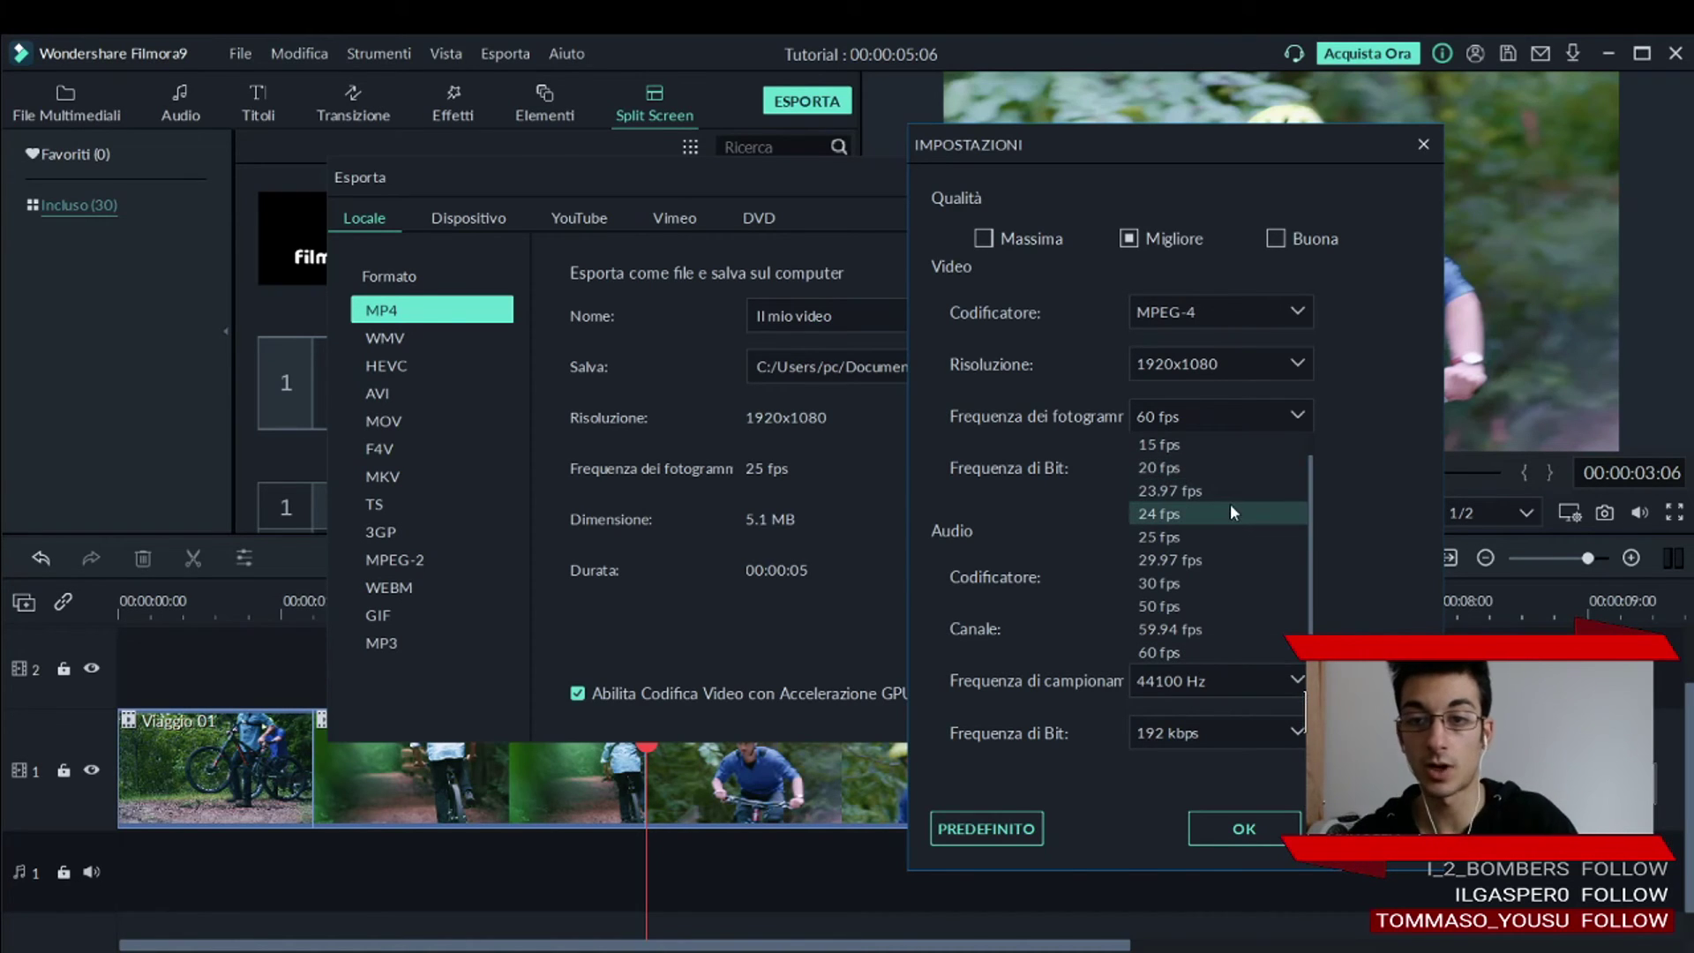
{"action": "left_click", "coordinate": [1247, 537]}
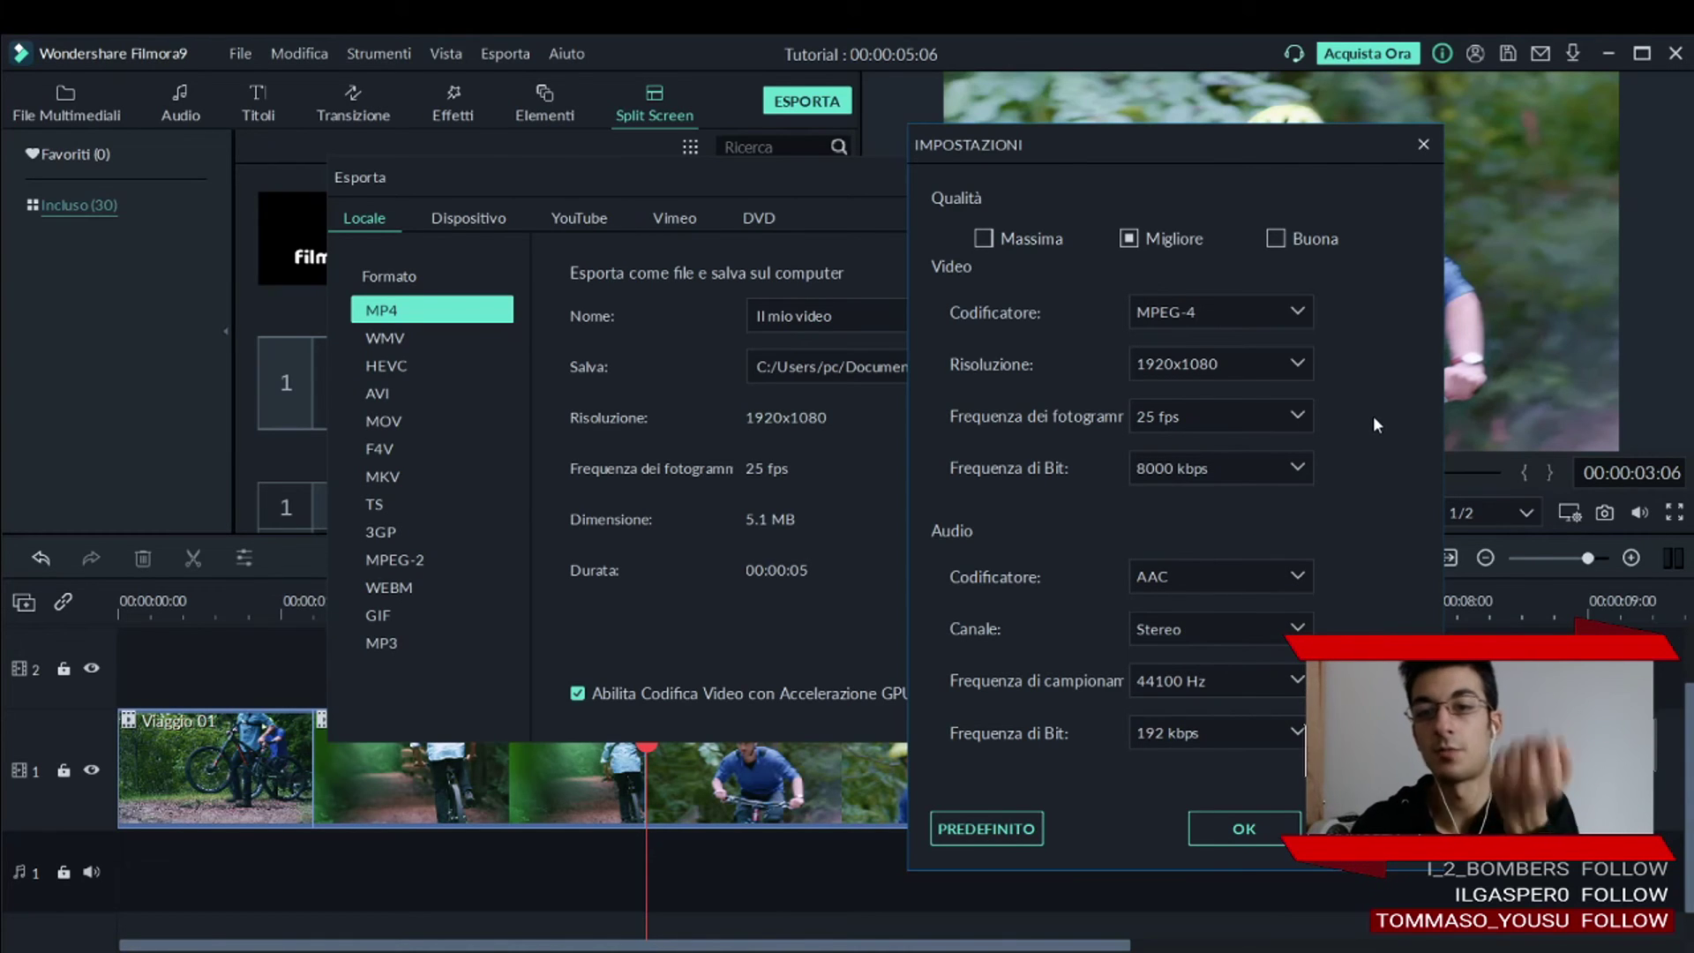
Set the export quality to Massima and the frame rate to 60 fps.
{"action": "left_click", "coordinate": [1284, 468]}
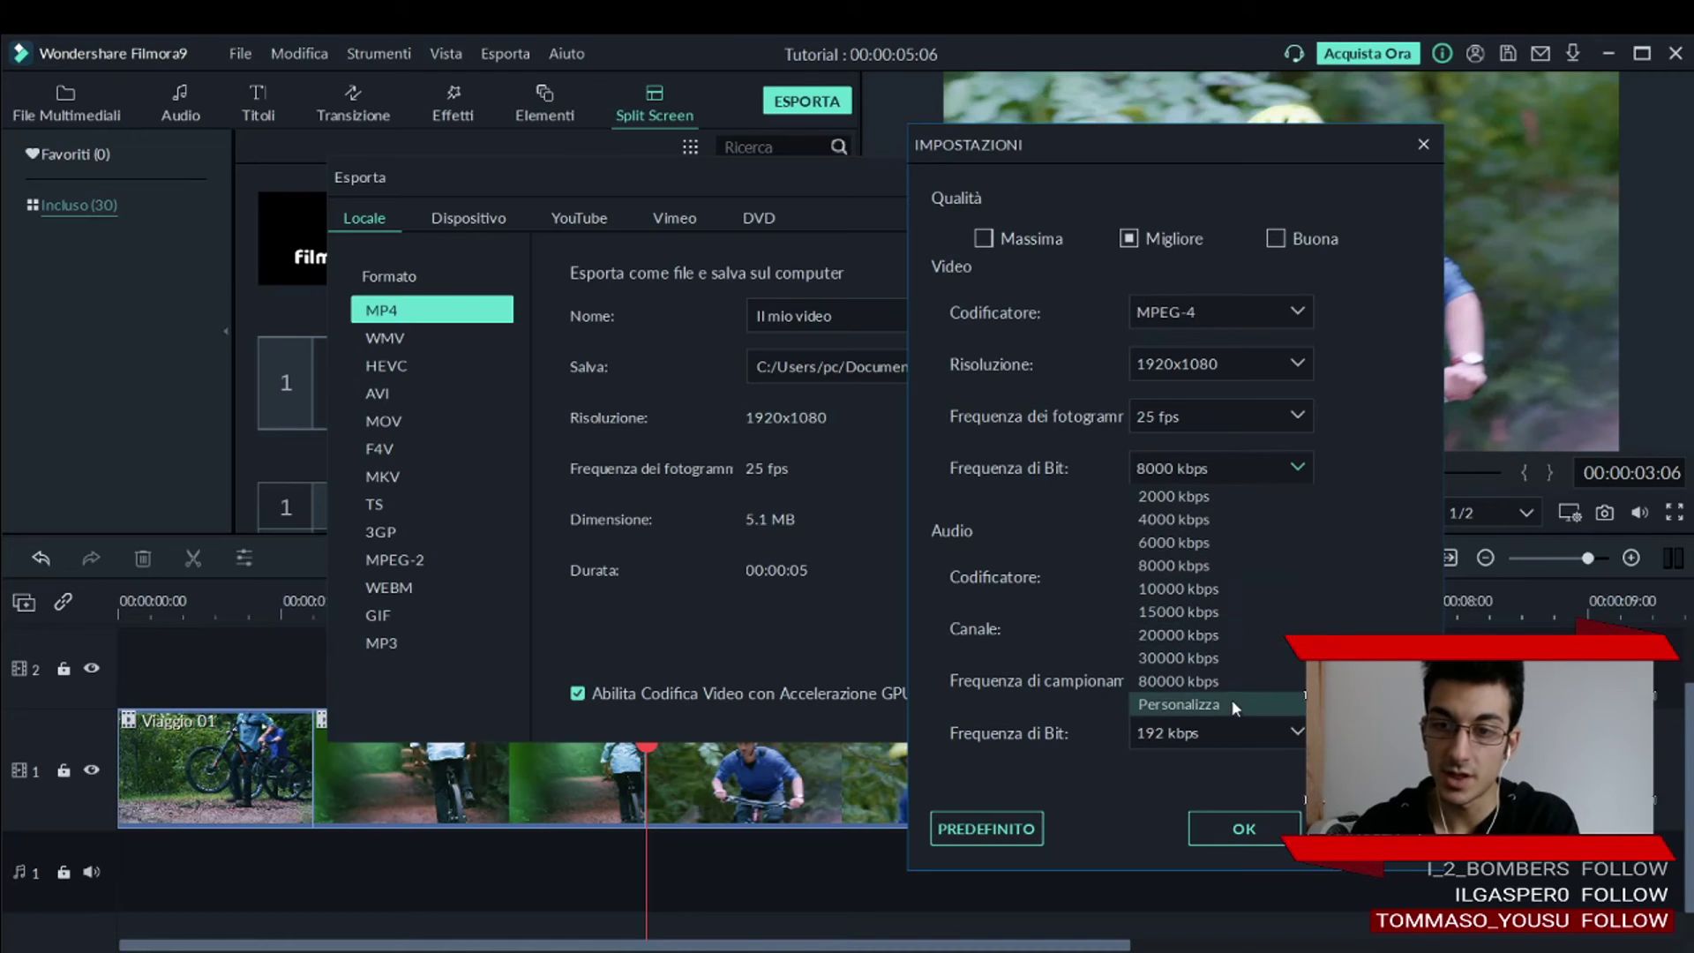
{"action": "left_click", "coordinate": [1400, 469]}
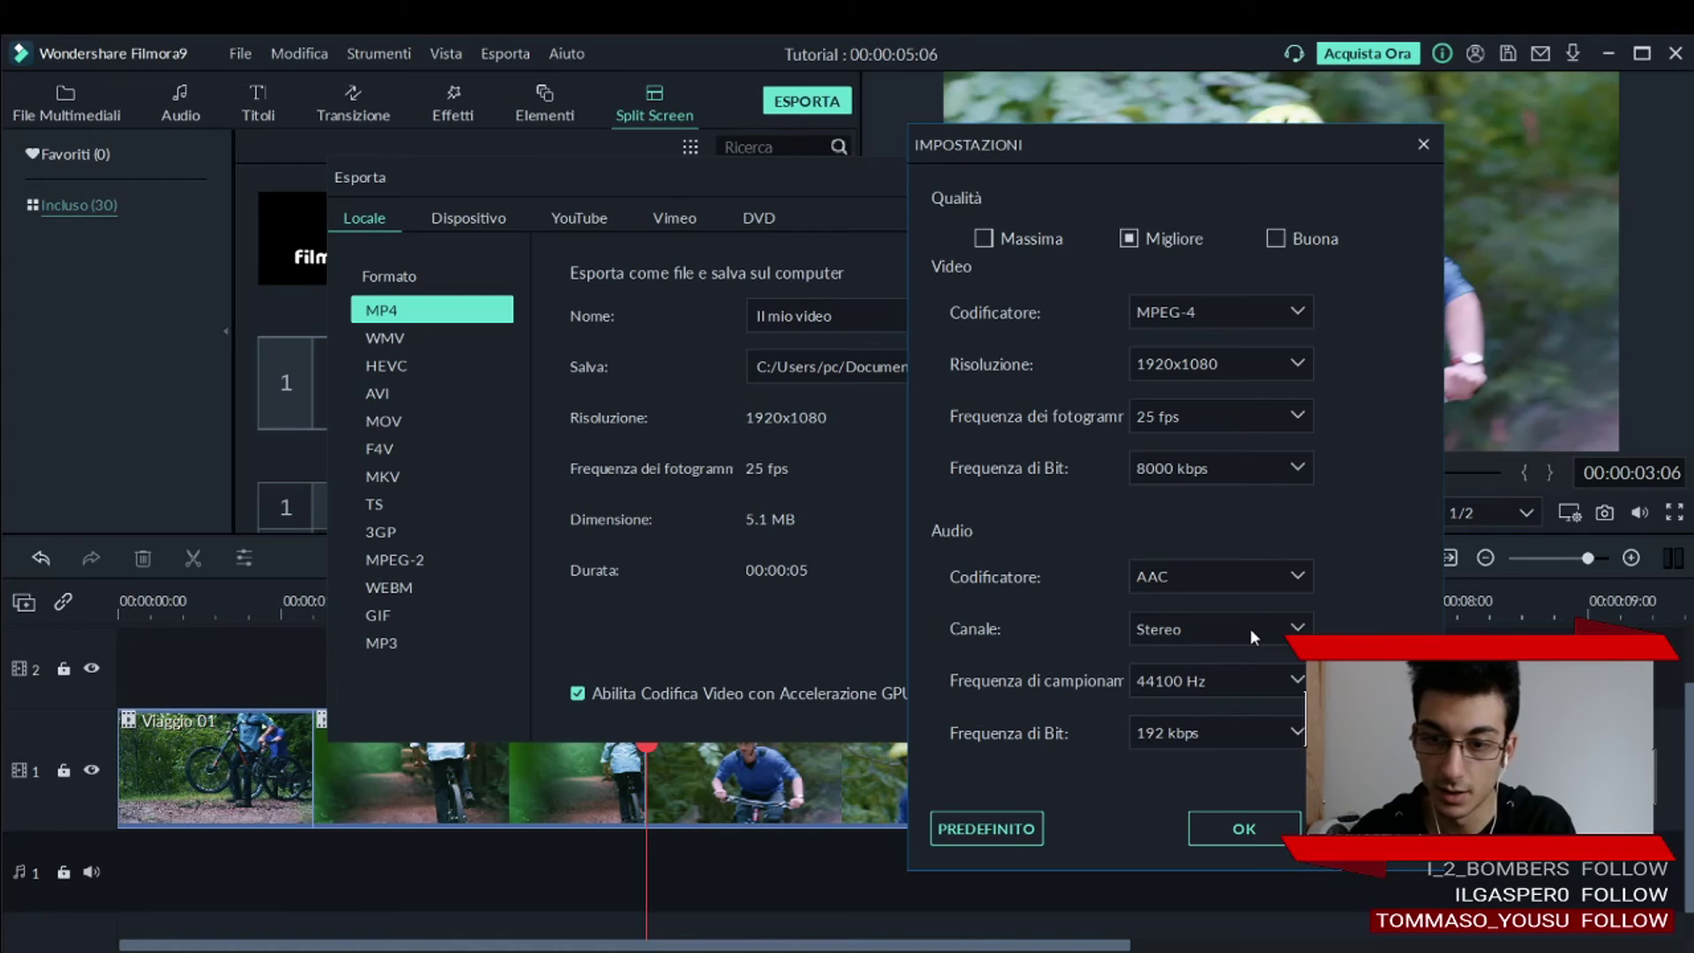
{"action": "left_click", "coordinate": [985, 238]}
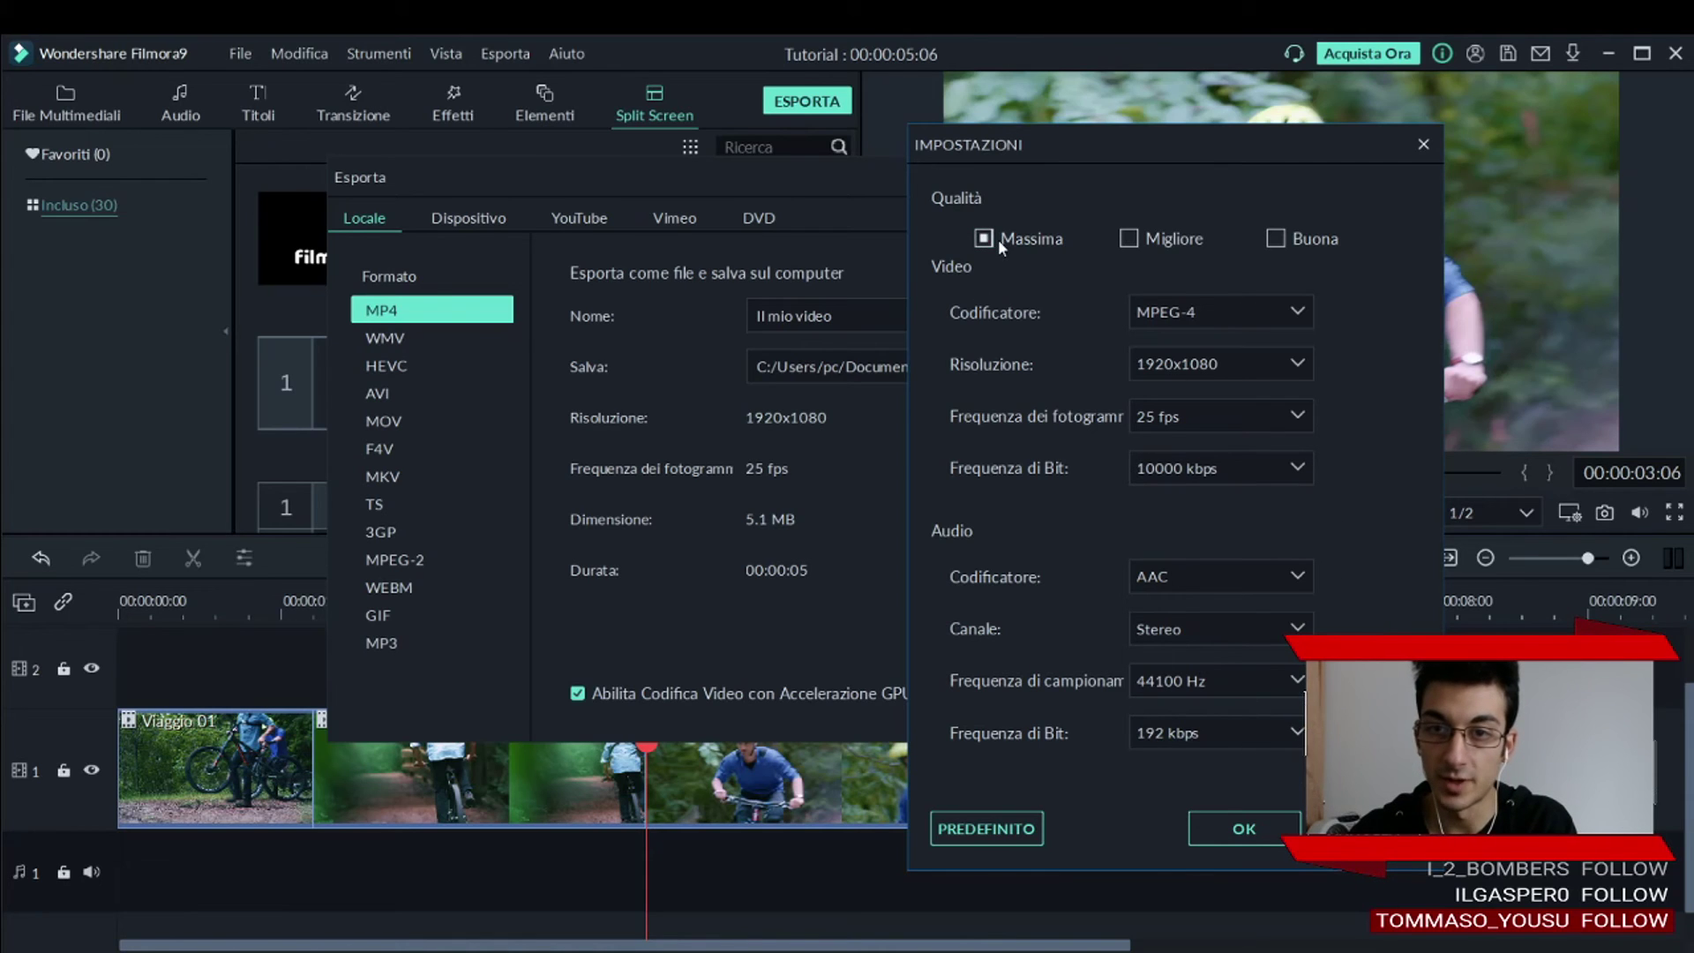
{"action": "left_click", "coordinate": [1293, 418]}
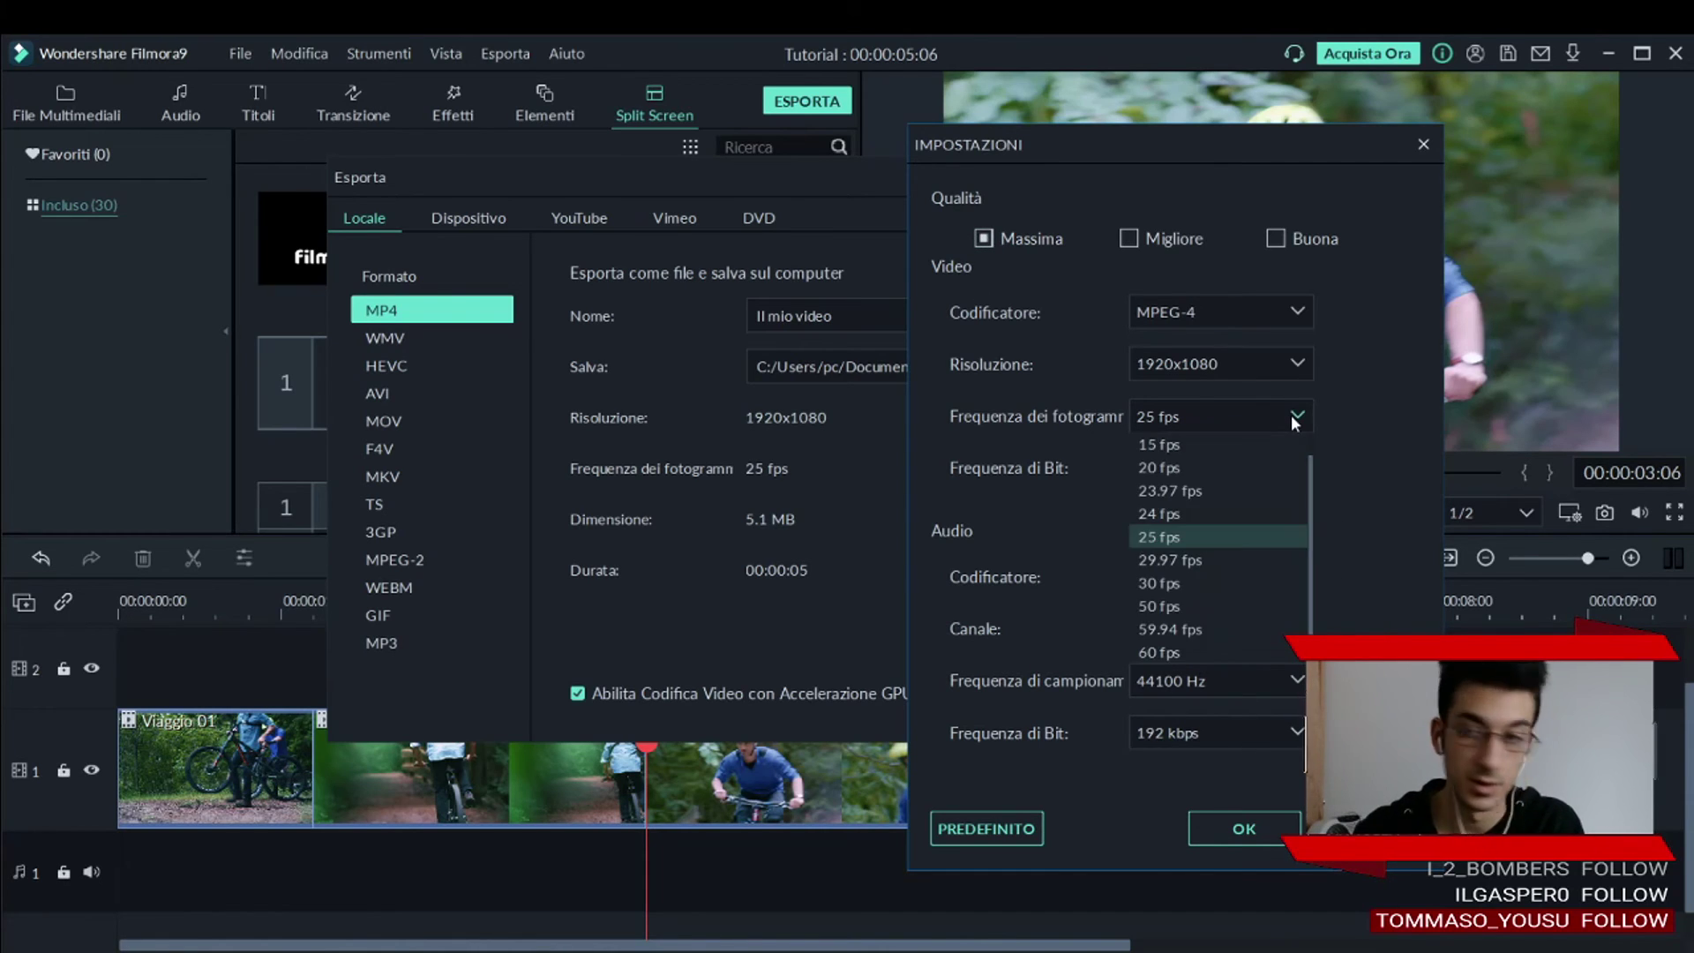
{"action": "left_click", "coordinate": [1267, 659]}
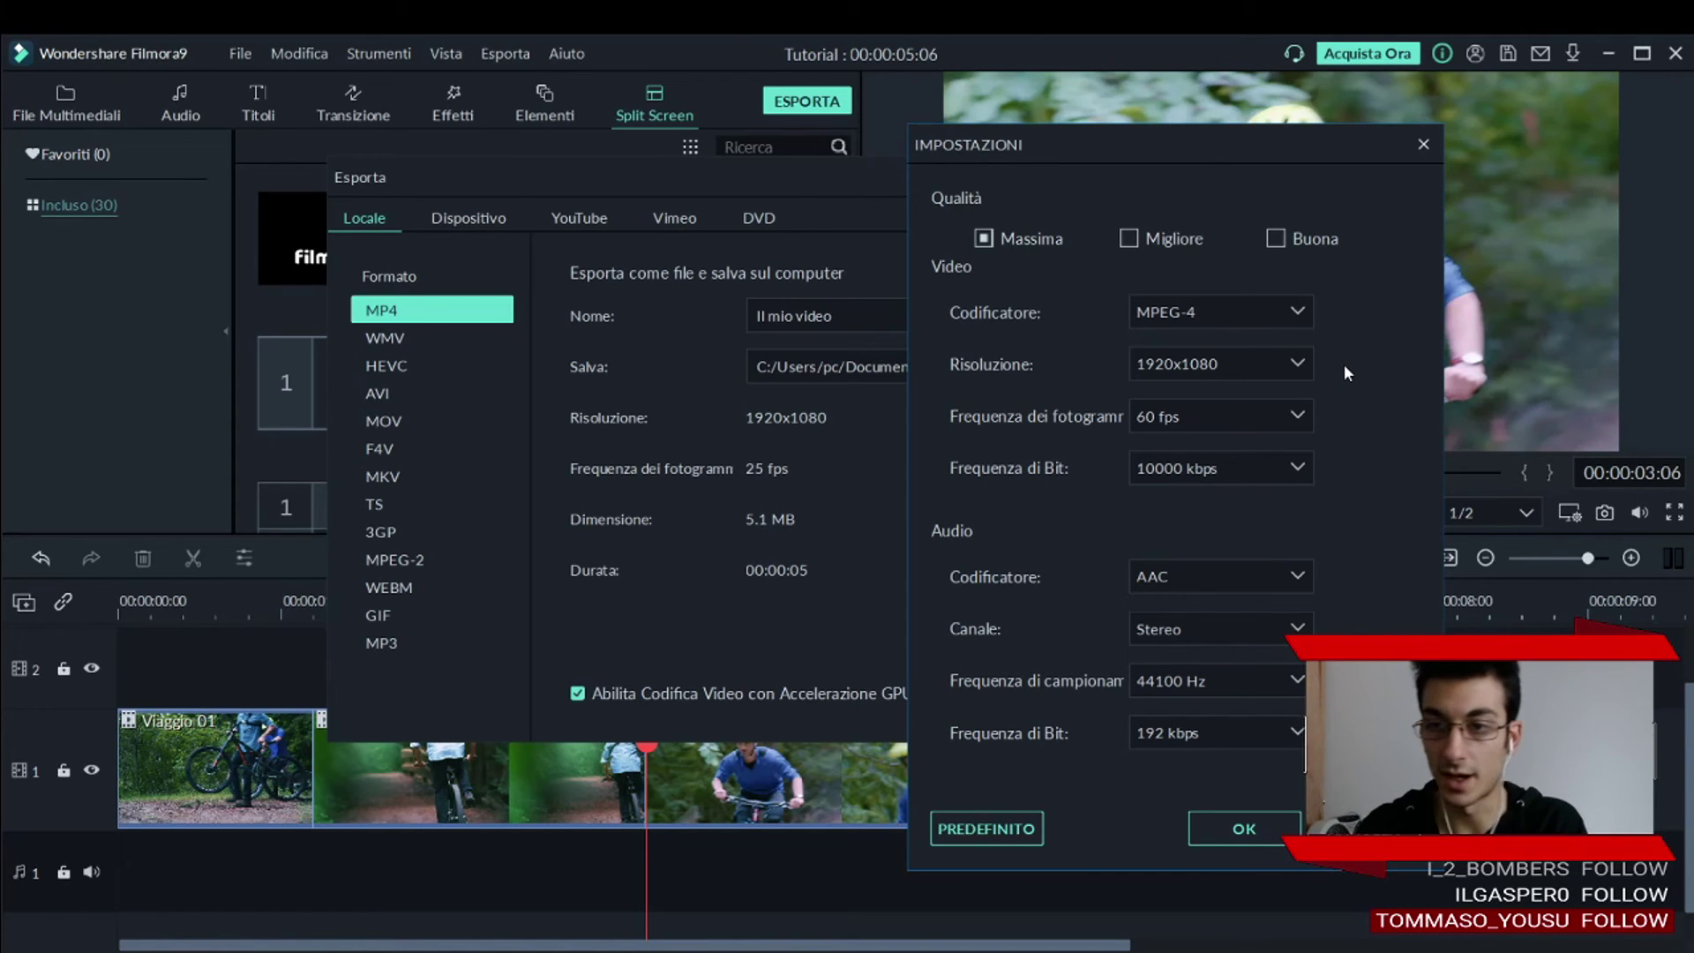
{"action": "left_click", "coordinate": [1233, 413]}
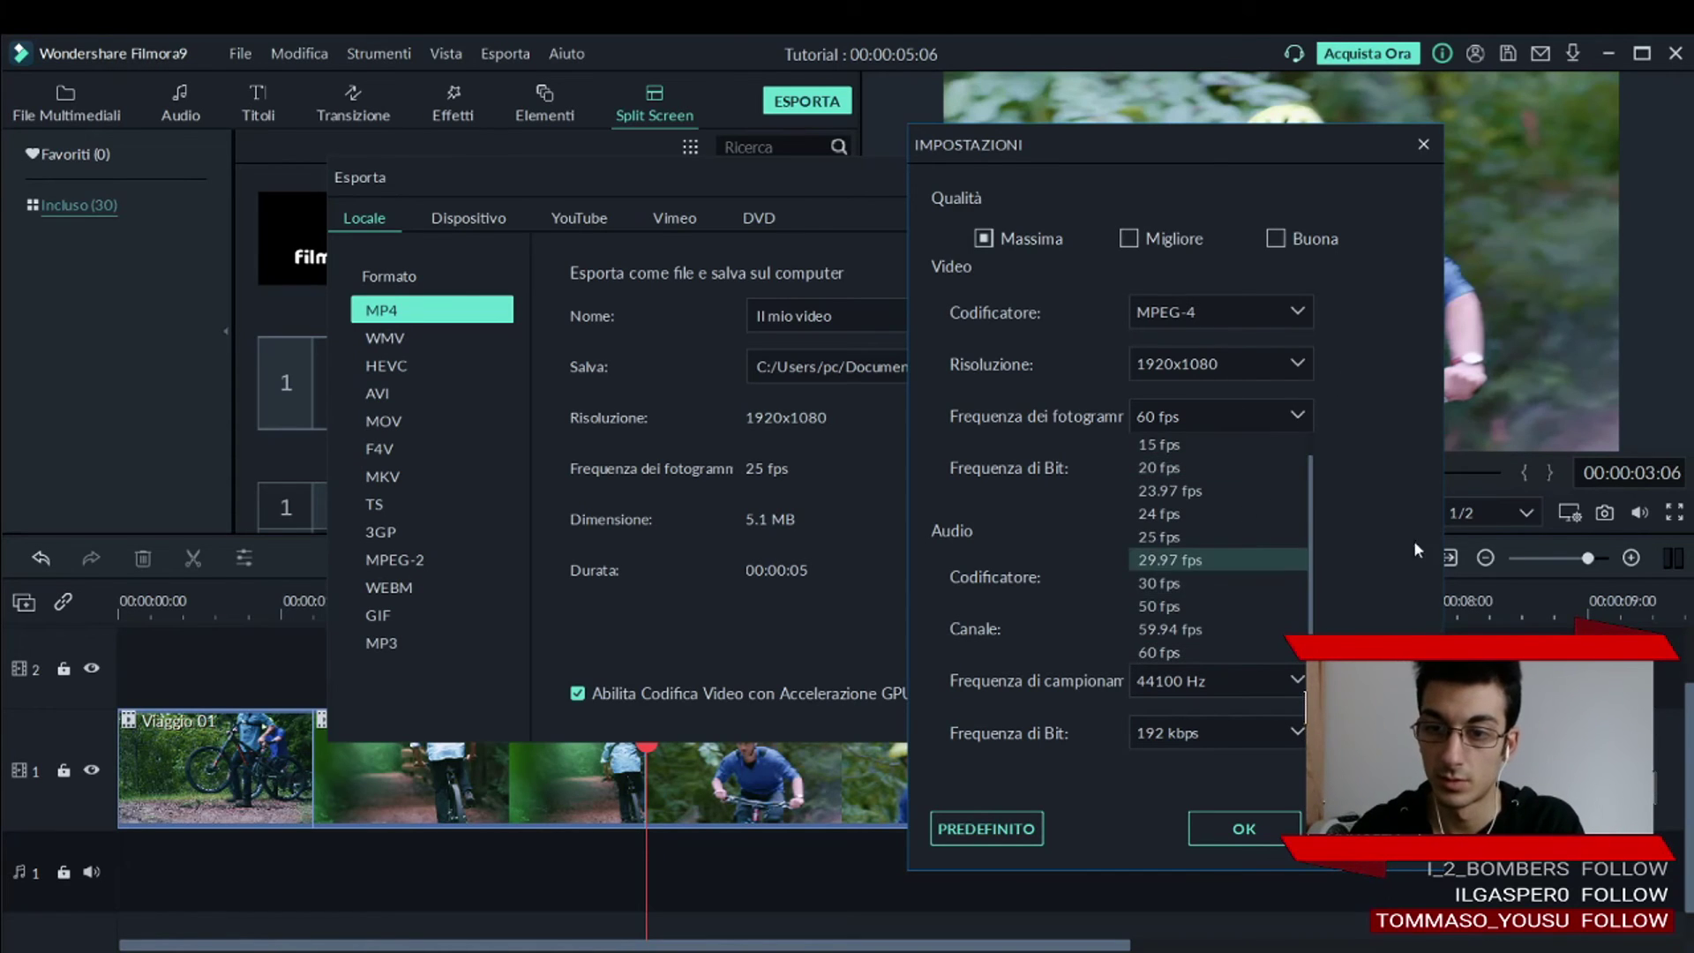
{"action": "left_click", "coordinate": [1397, 452]}
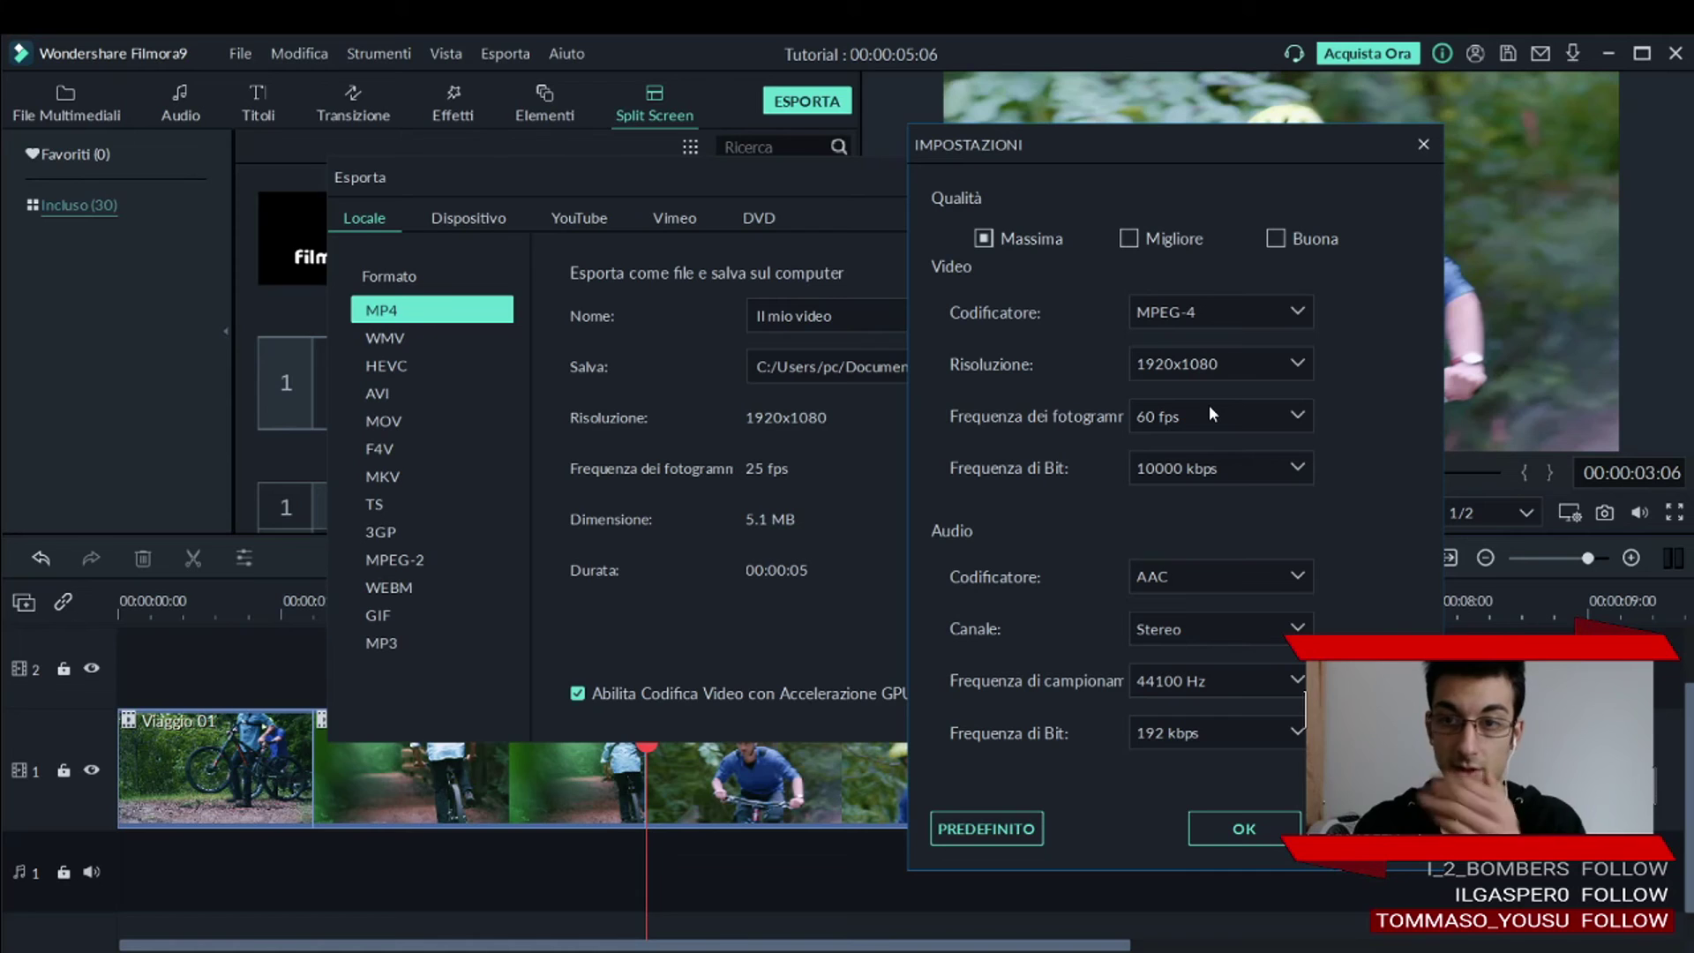
Try a 1280x720 export resolution and set it back to 1920x1080.
{"action": "left_click", "coordinate": [1251, 360]}
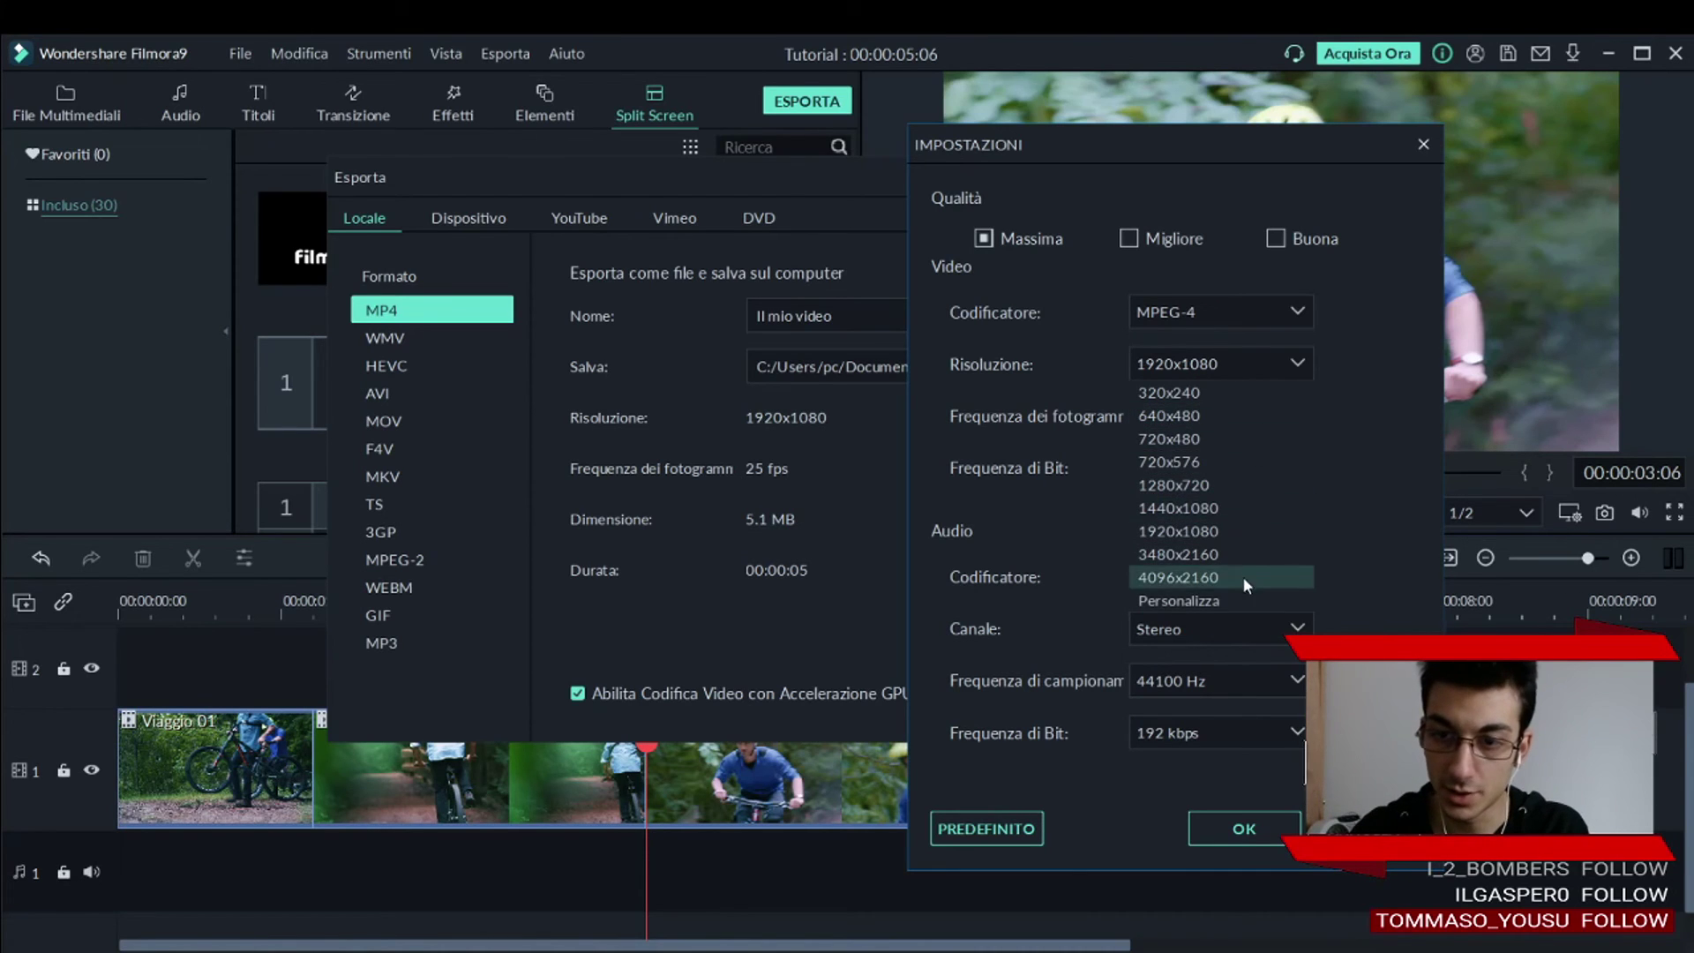
{"action": "left_click", "coordinate": [1231, 484]}
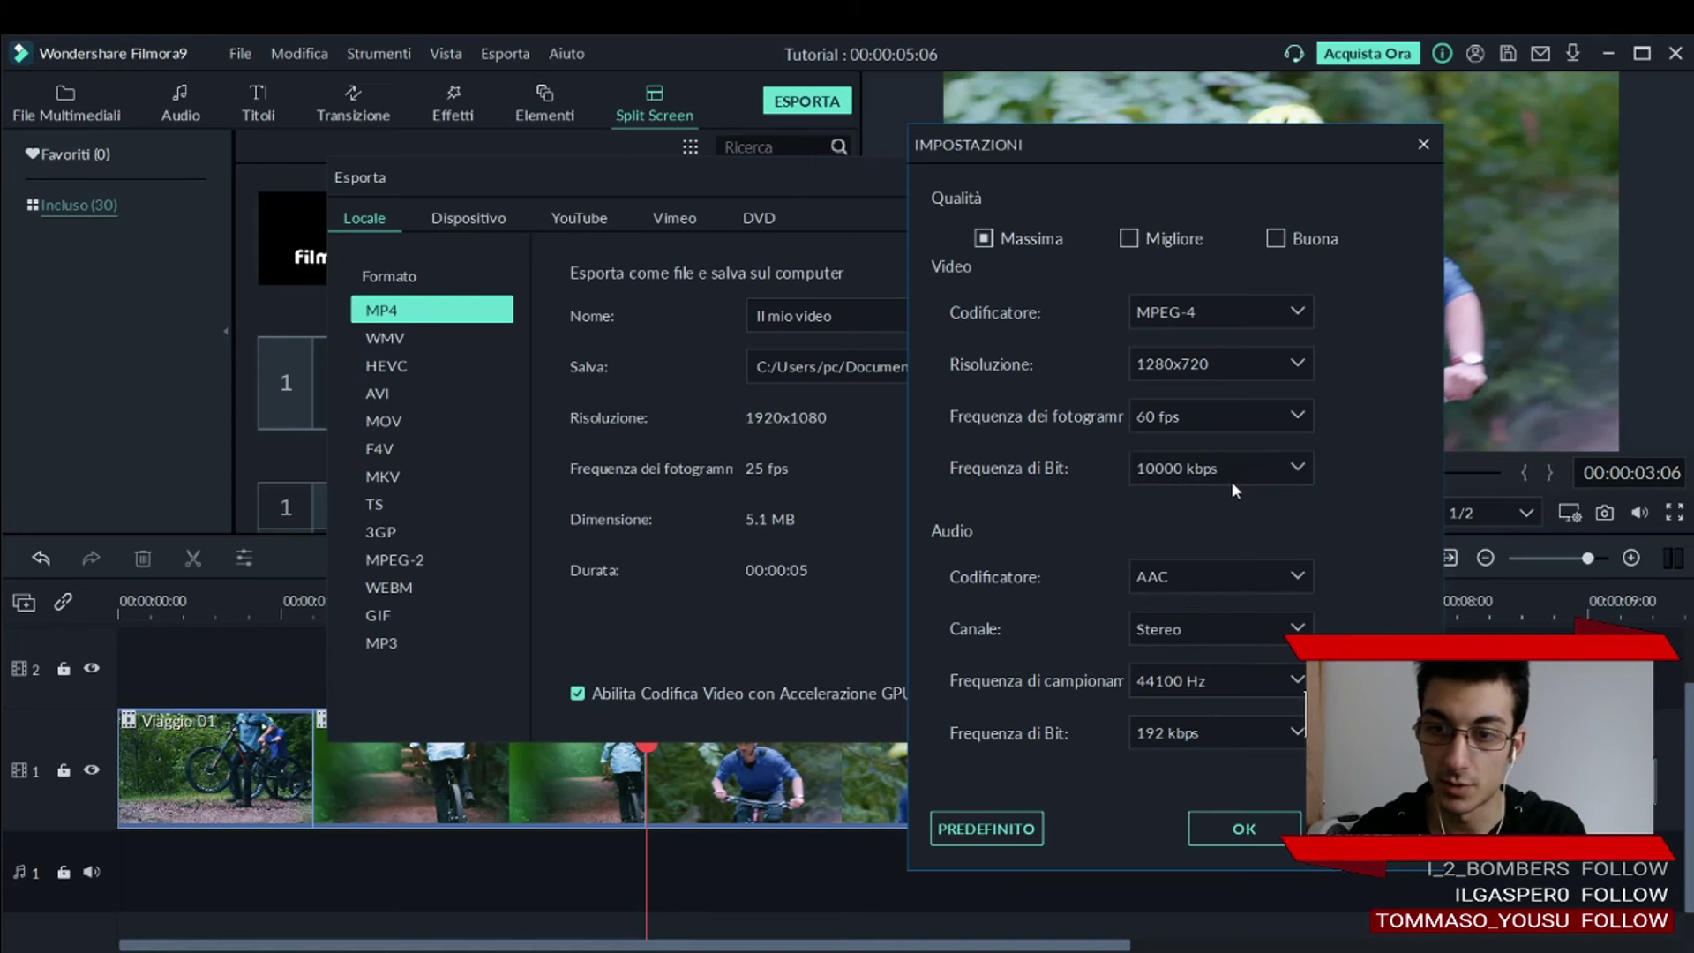
{"action": "left_click", "coordinate": [1232, 360]}
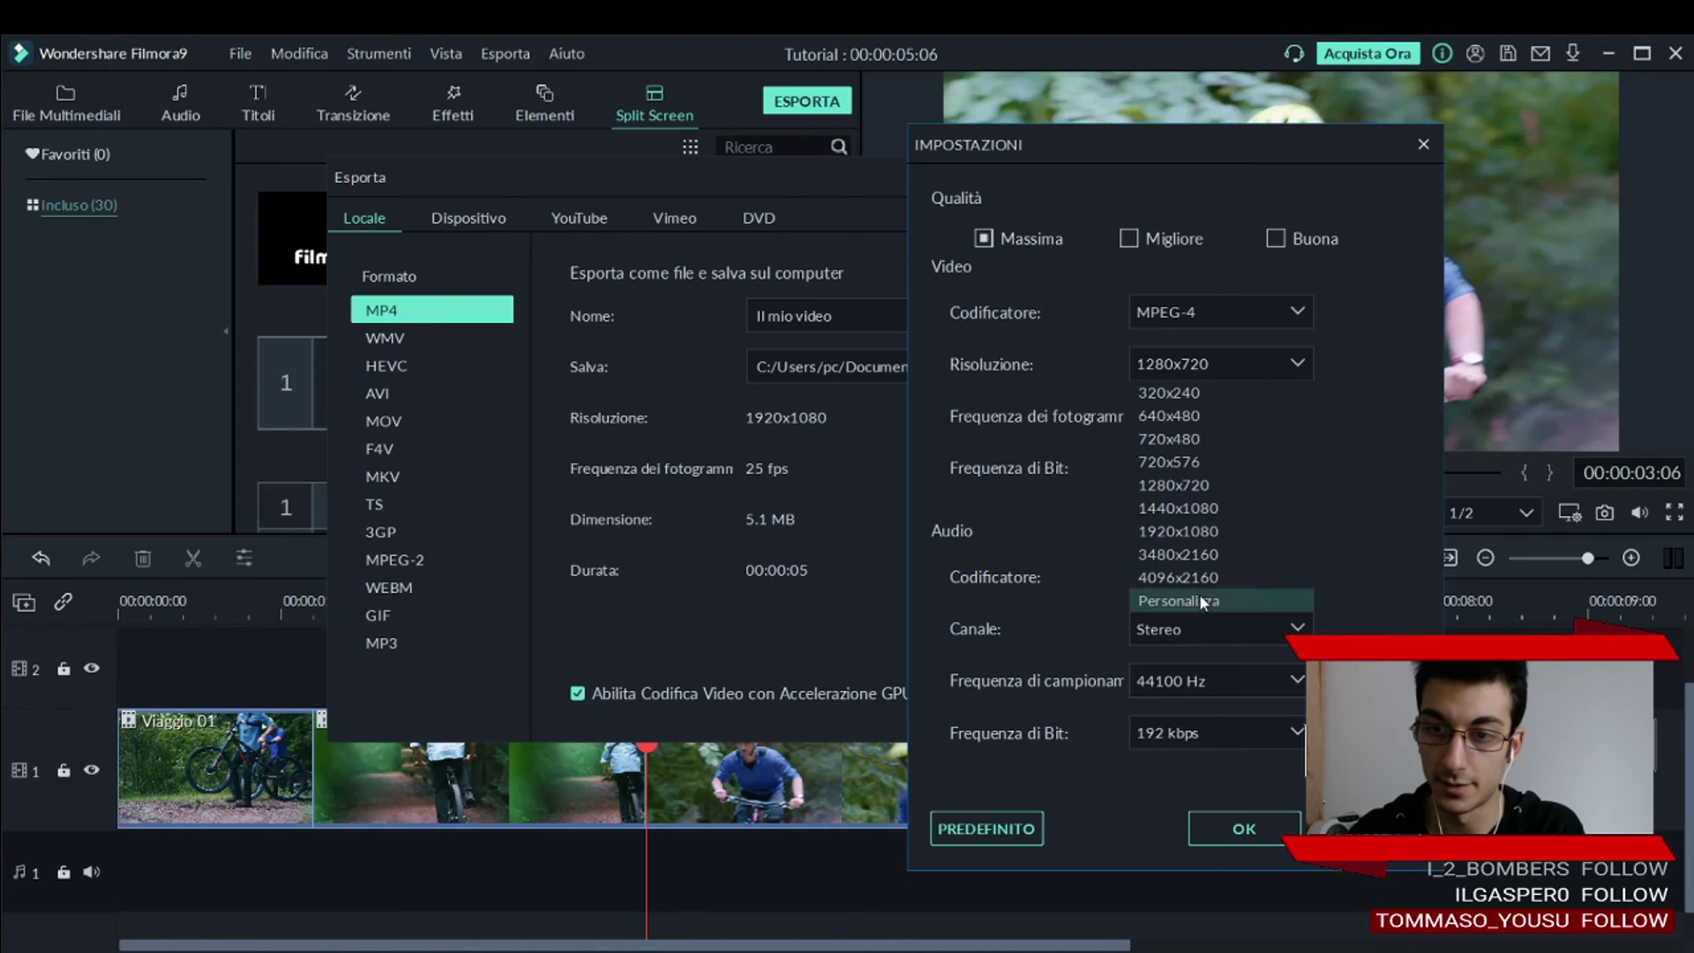
{"action": "left_click", "coordinate": [1205, 534]}
Review the available export resolutions and apply the MP4 export settings.
{"action": "left_click", "coordinate": [1268, 362]}
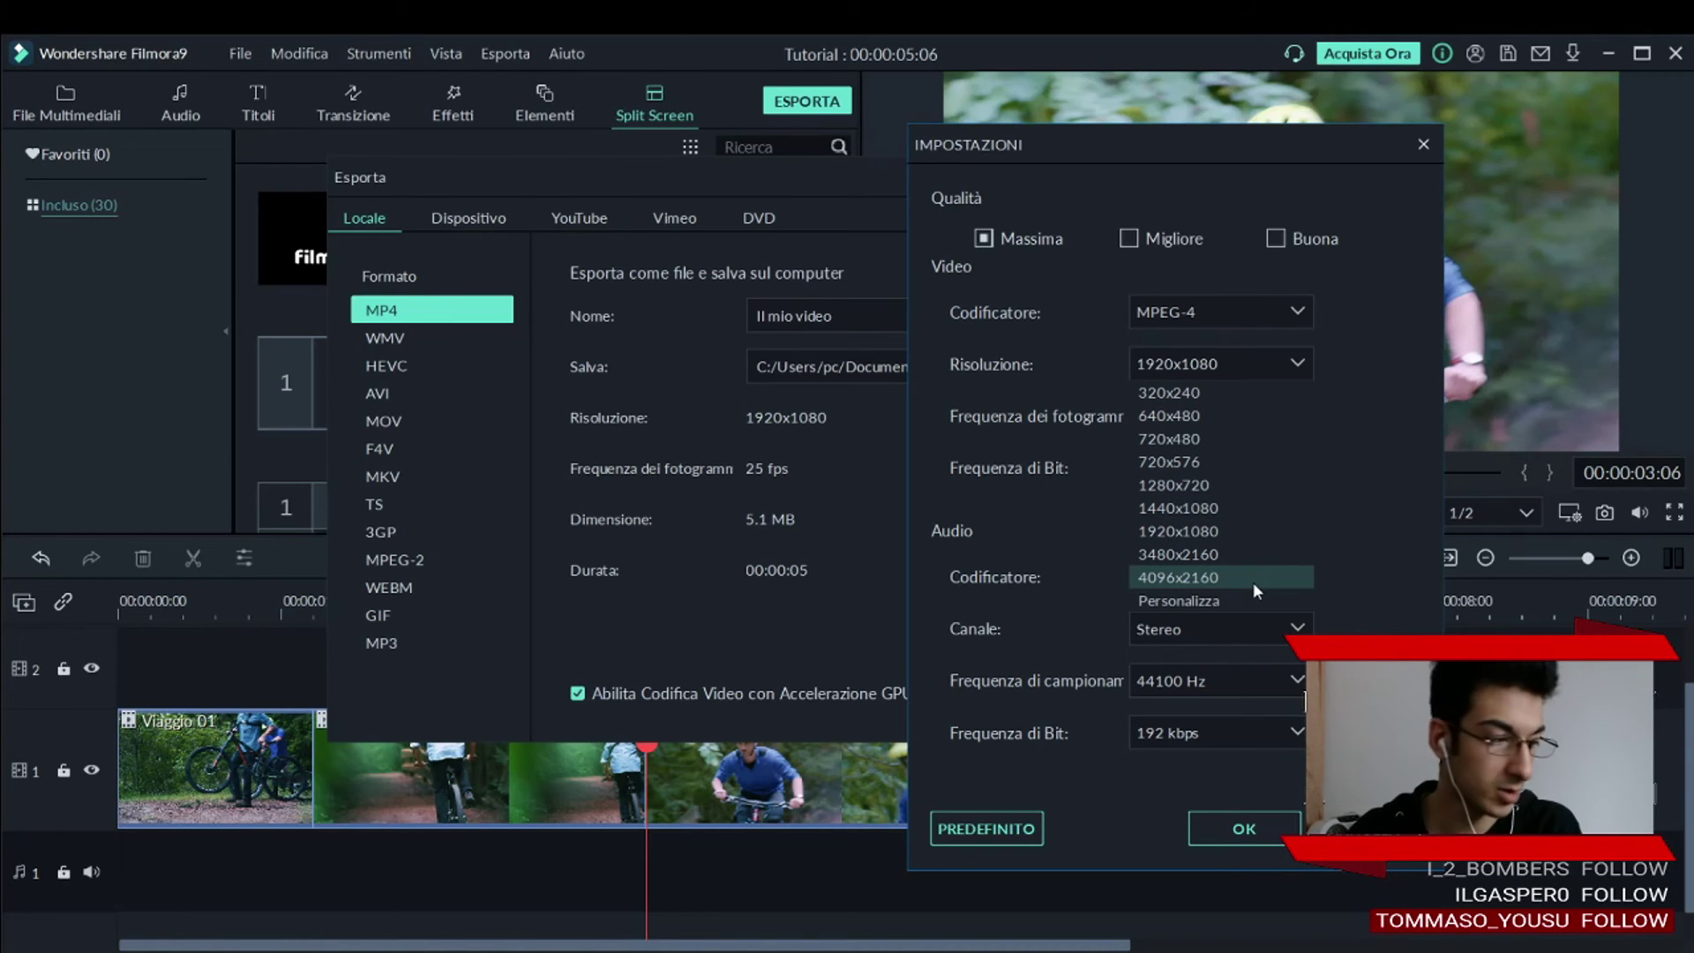
{"action": "left_click", "coordinate": [1412, 504]}
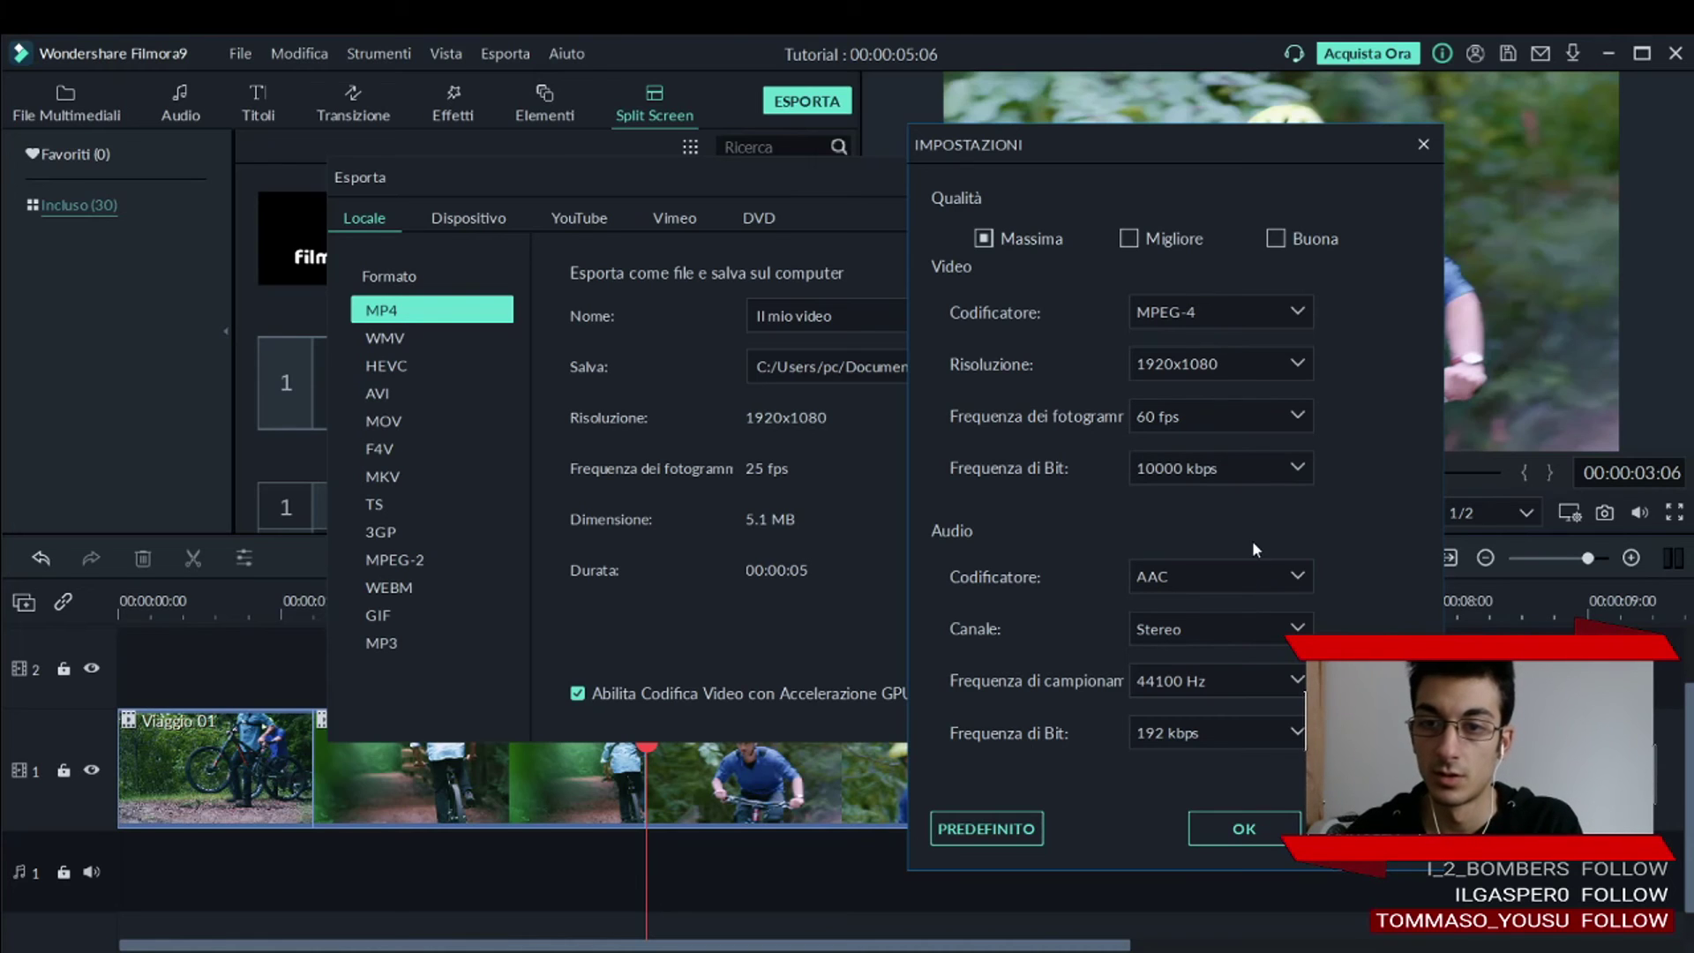
{"action": "left_click", "coordinate": [1244, 830]}
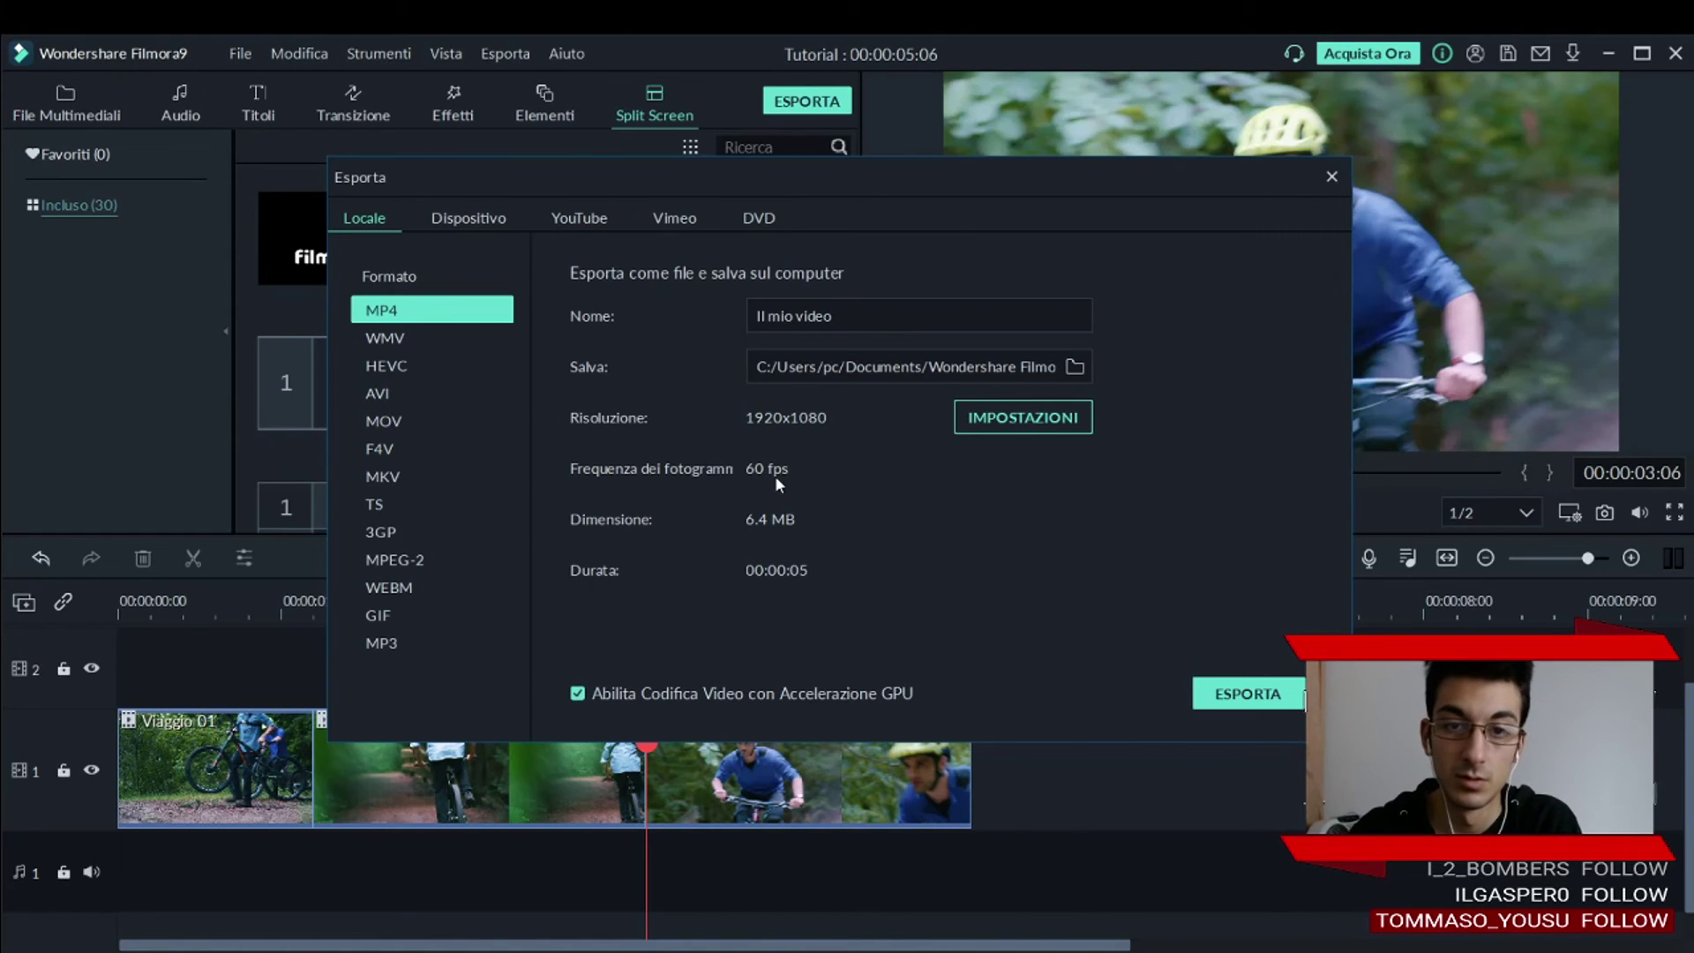
Set the MP4 export frame rate to 25 fps and apply the export settings.
{"action": "left_click", "coordinate": [1042, 432]}
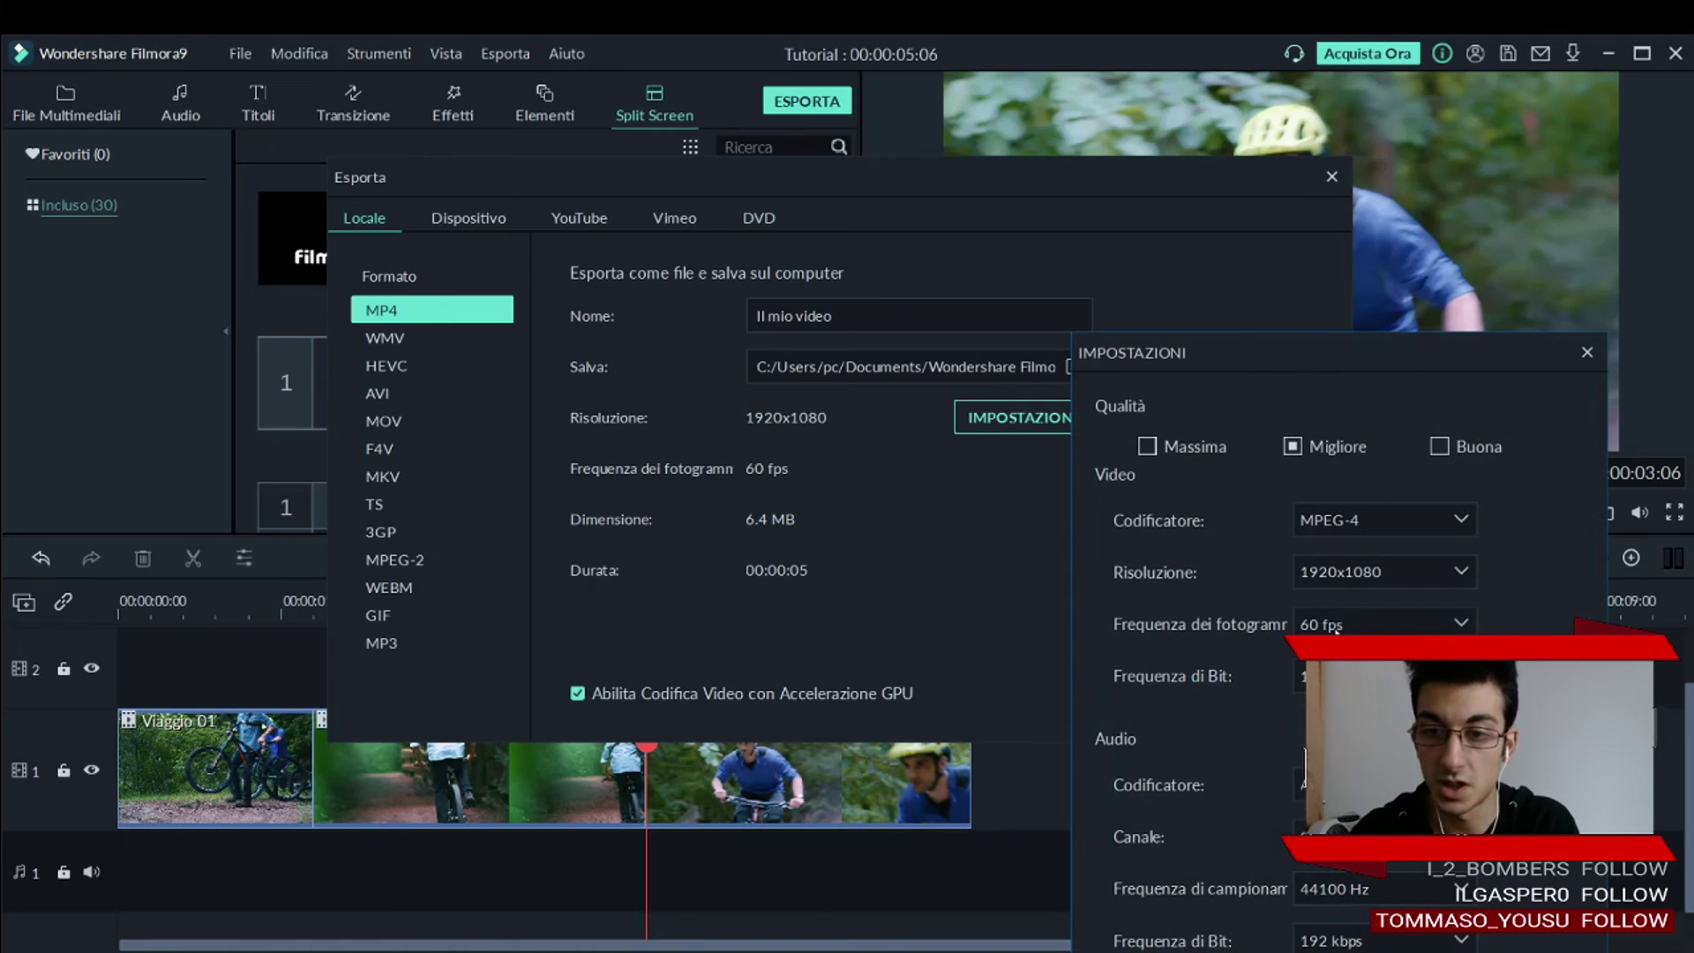
{"action": "left_click_drag", "start_coordinate": [1287, 351], "coordinate": [1034, 109]}
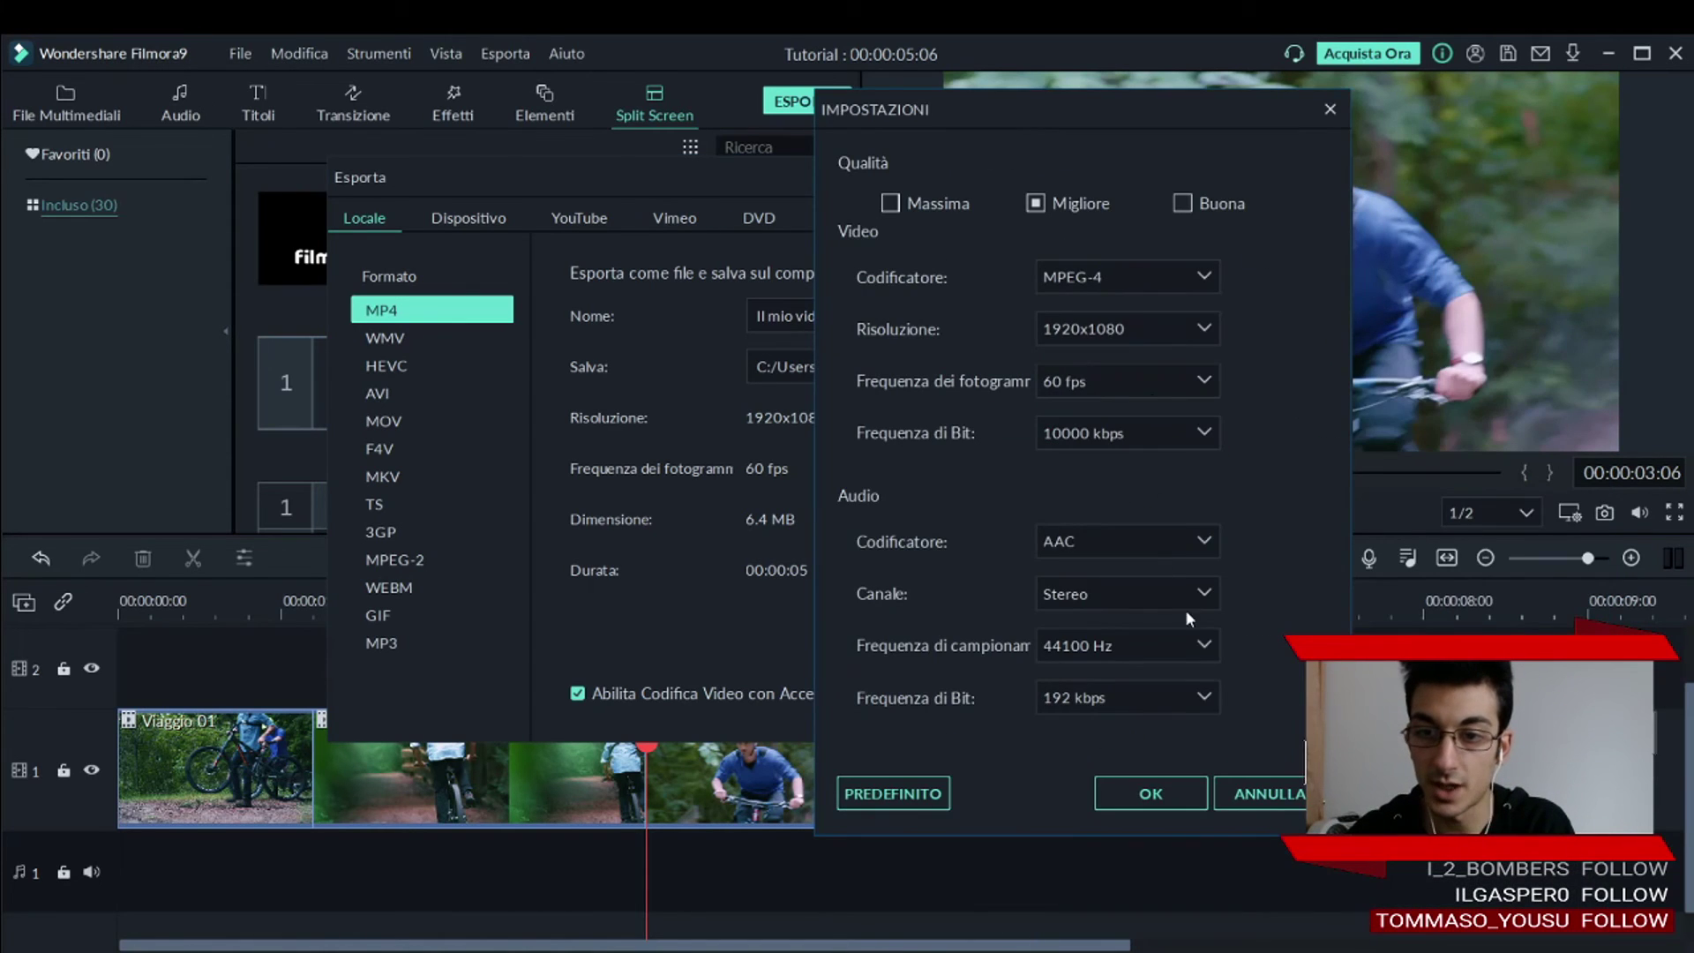
{"action": "left_click", "coordinate": [1161, 379]}
{"action": "left_click", "coordinate": [1154, 499]}
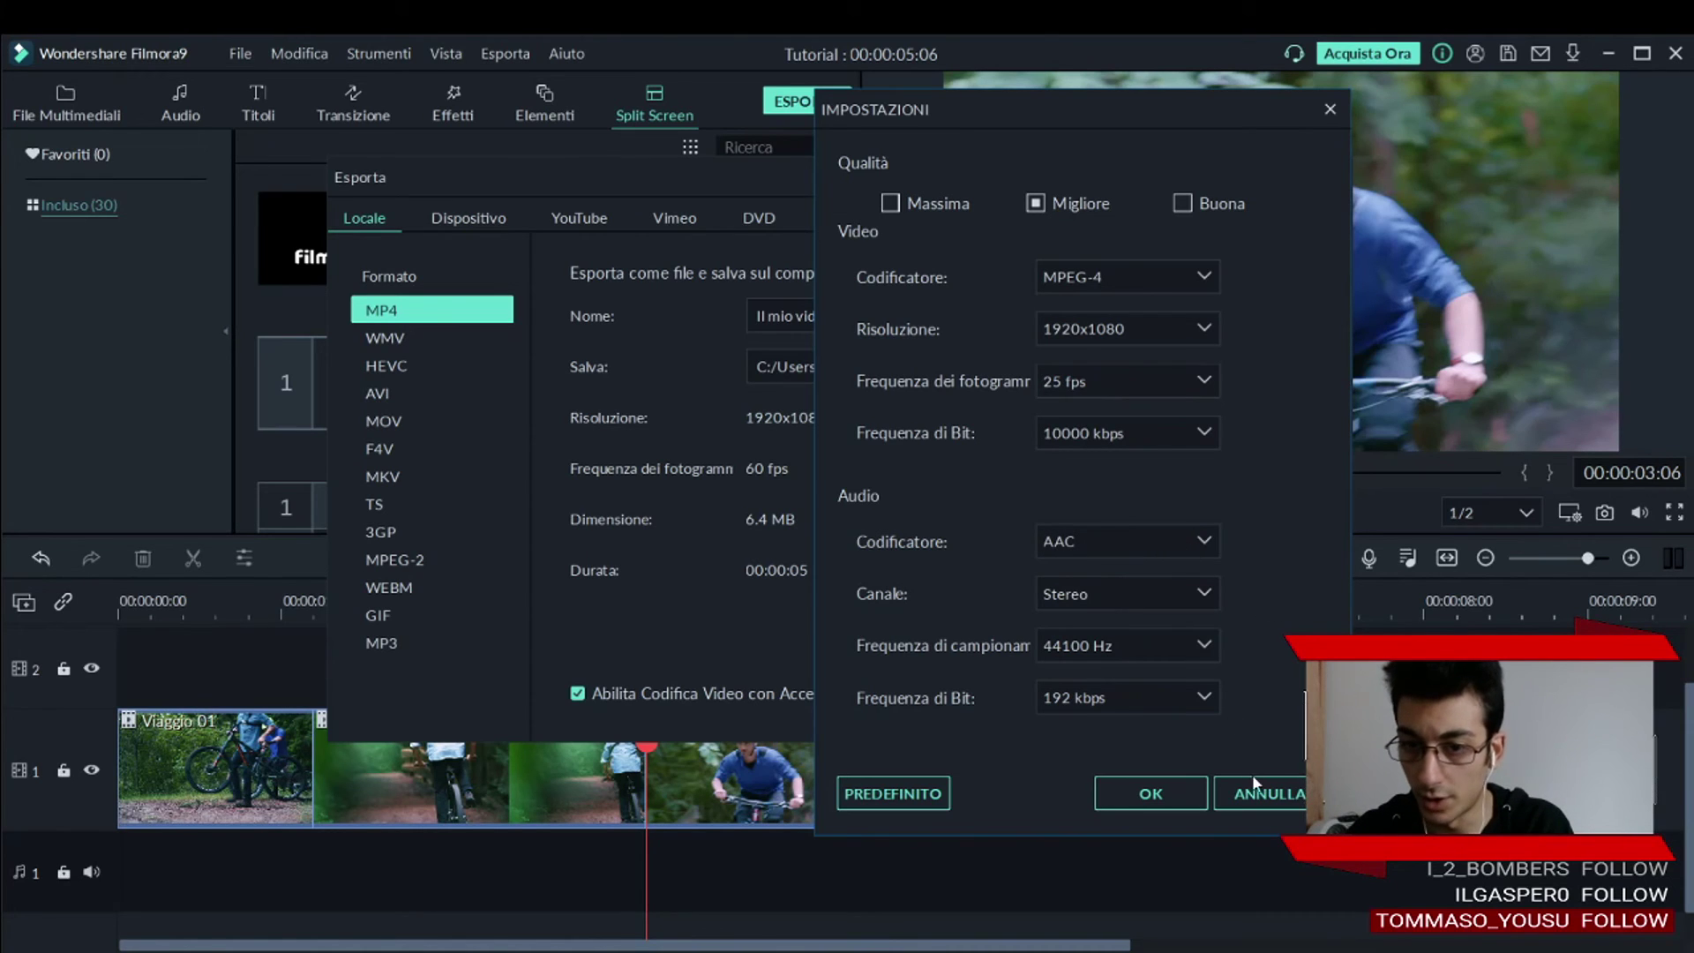
{"action": "left_click", "coordinate": [1148, 794]}
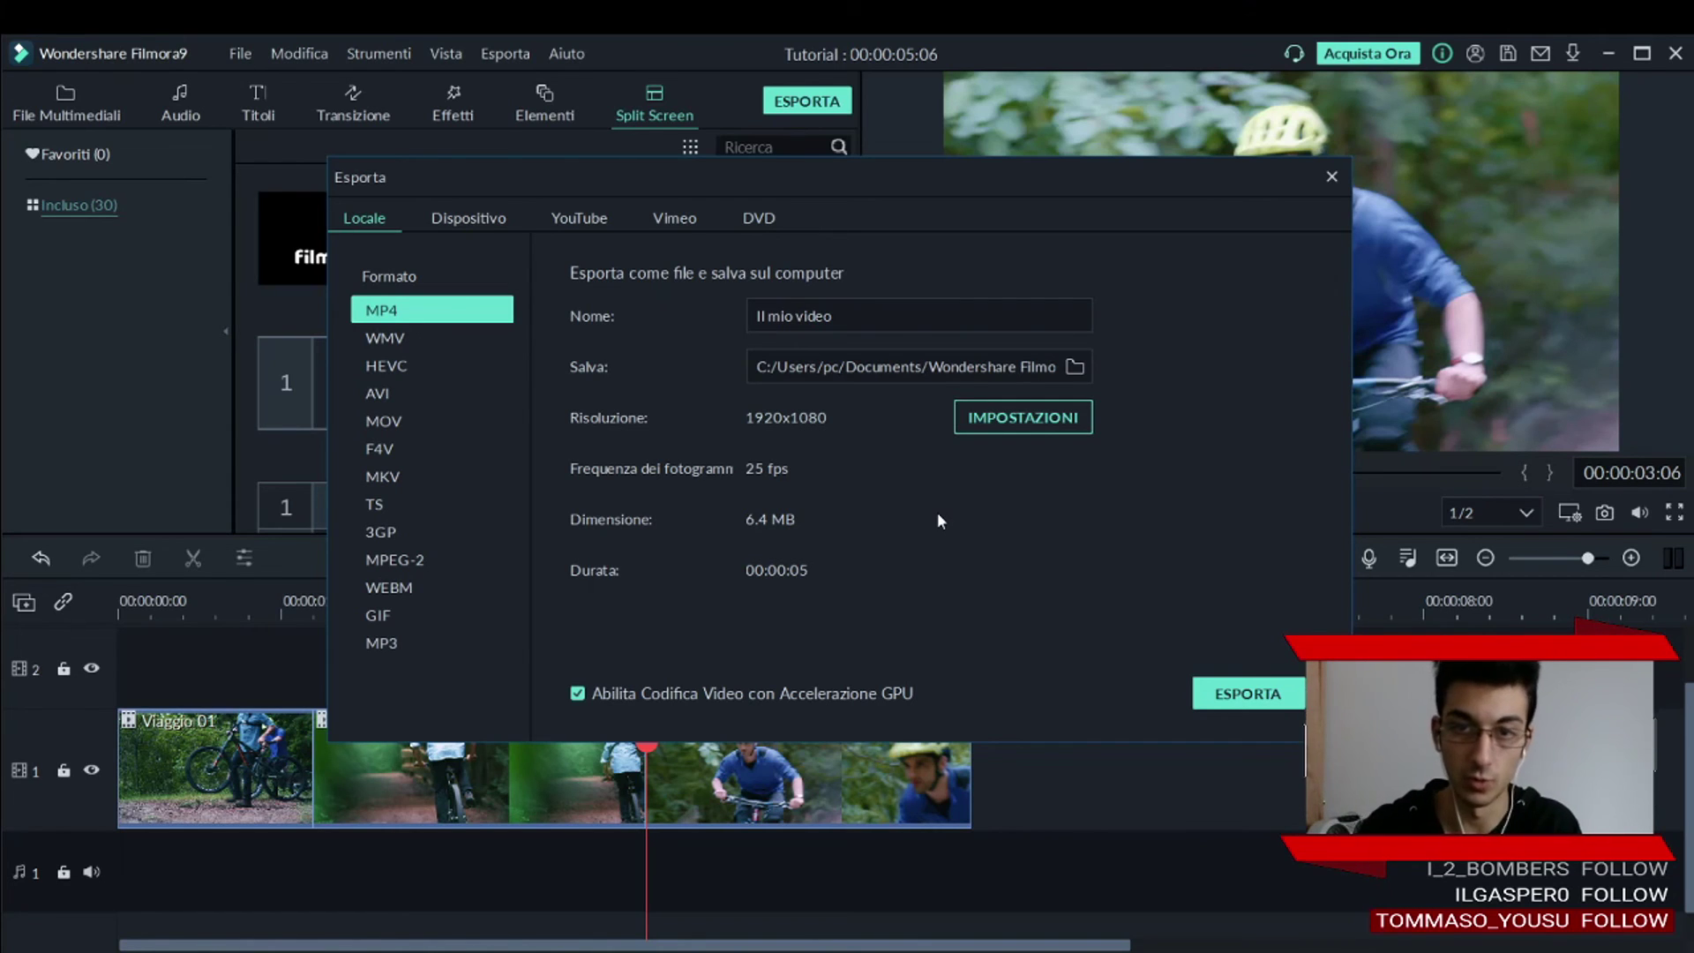
Review the device and YouTube export options, including the YouTube privacy choices and quality settings.
{"action": "left_click", "coordinate": [474, 214]}
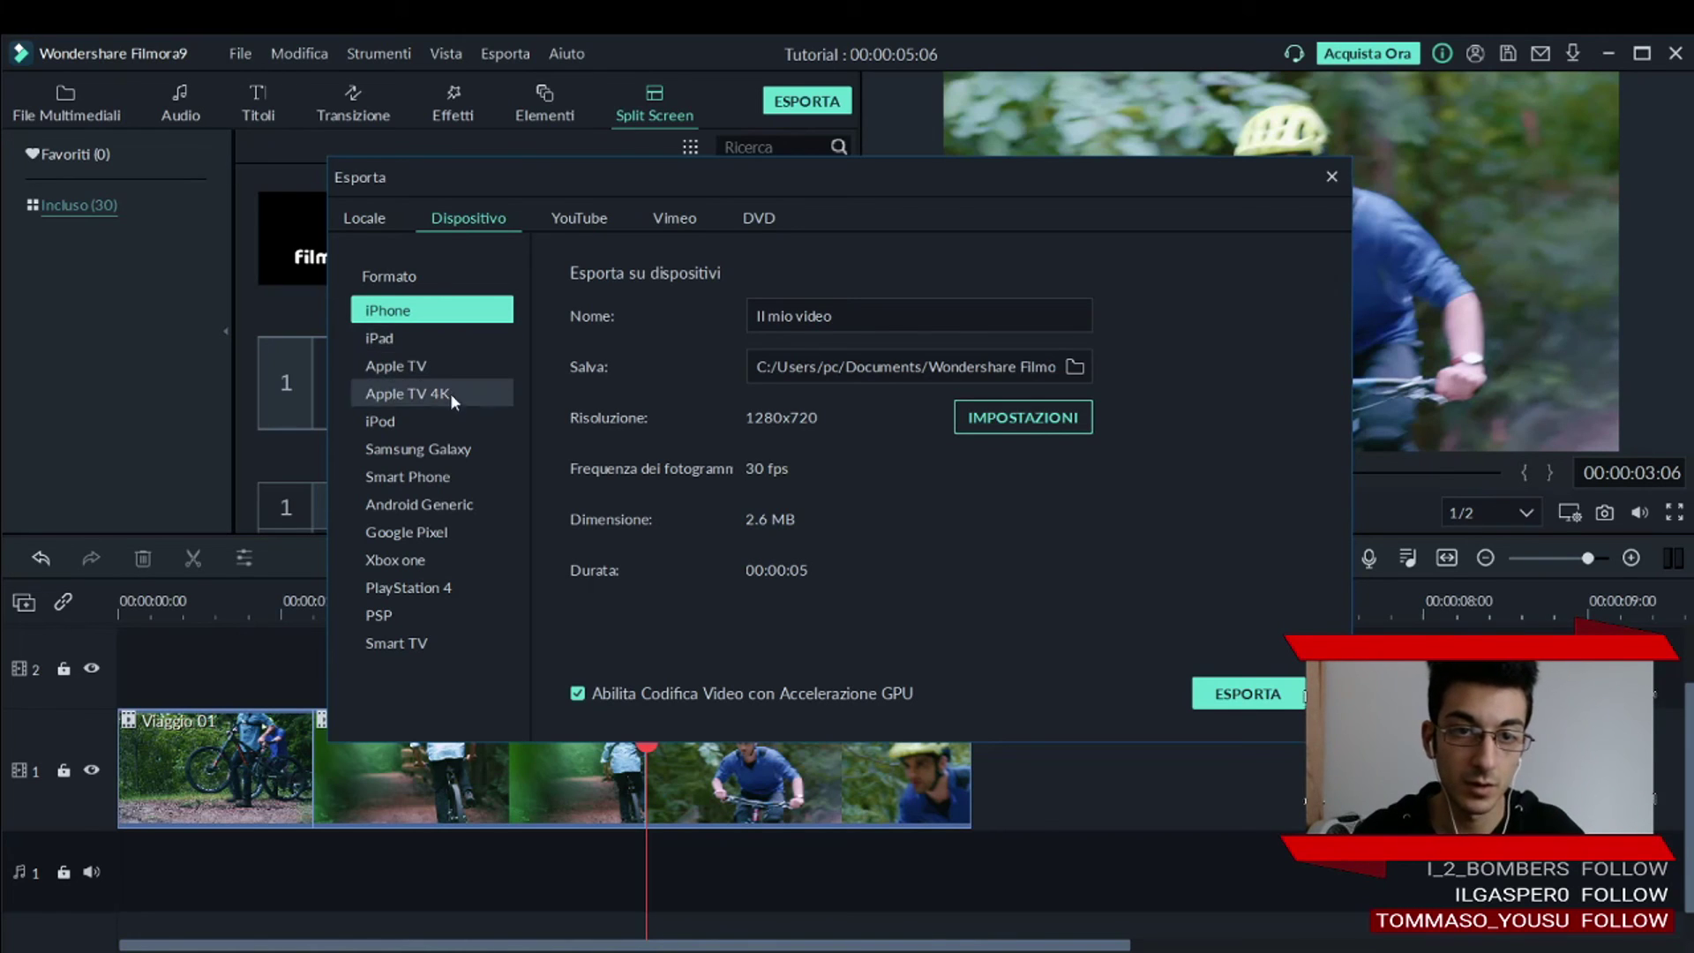
{"action": "left_click", "coordinate": [581, 218]}
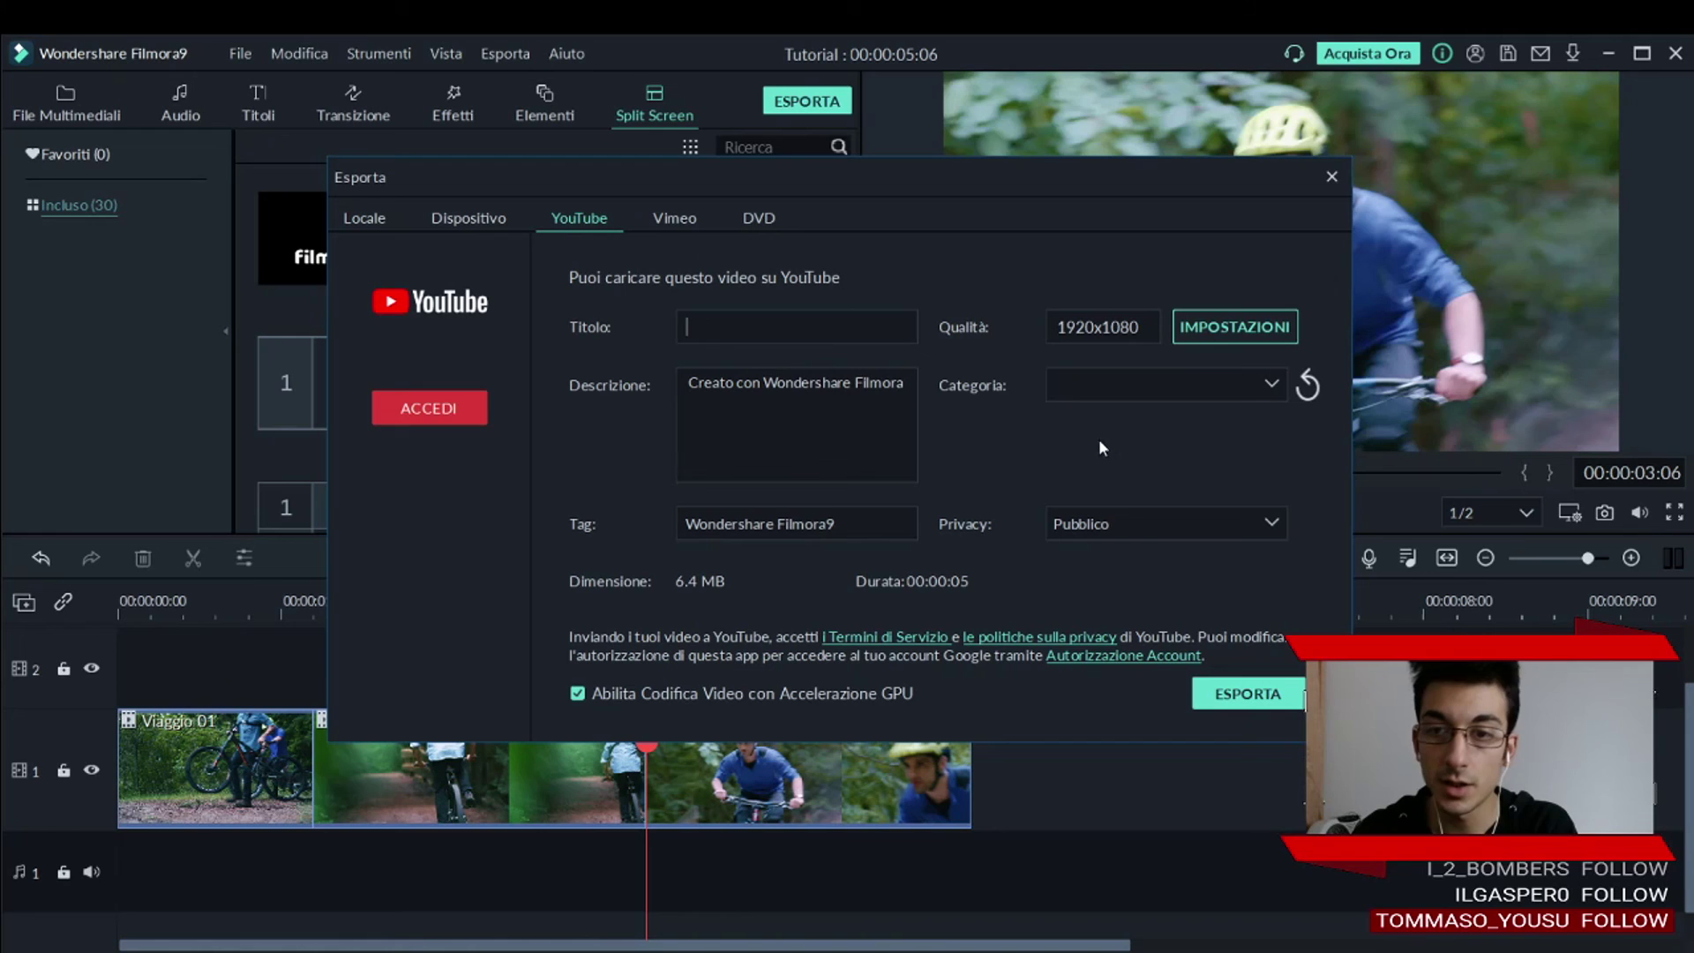
{"action": "scroll", "coordinate": [1145, 529], "scroll_direction": "up", "scroll_amount": 2}
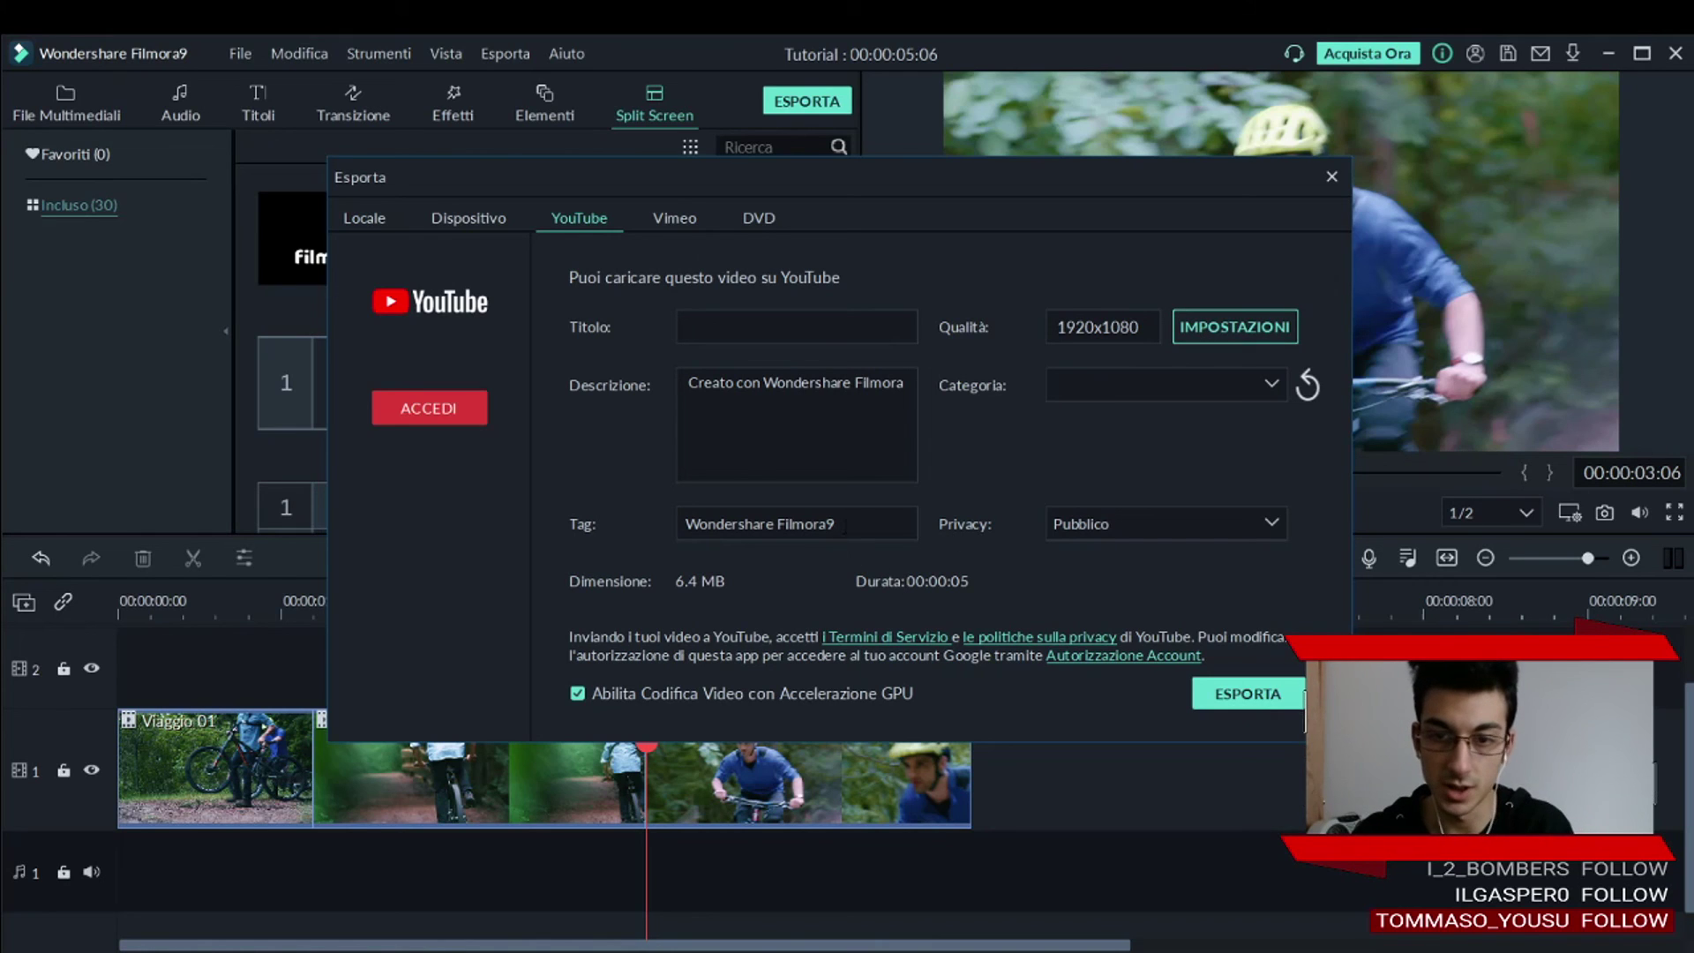
{"action": "left_click", "coordinate": [1244, 531]}
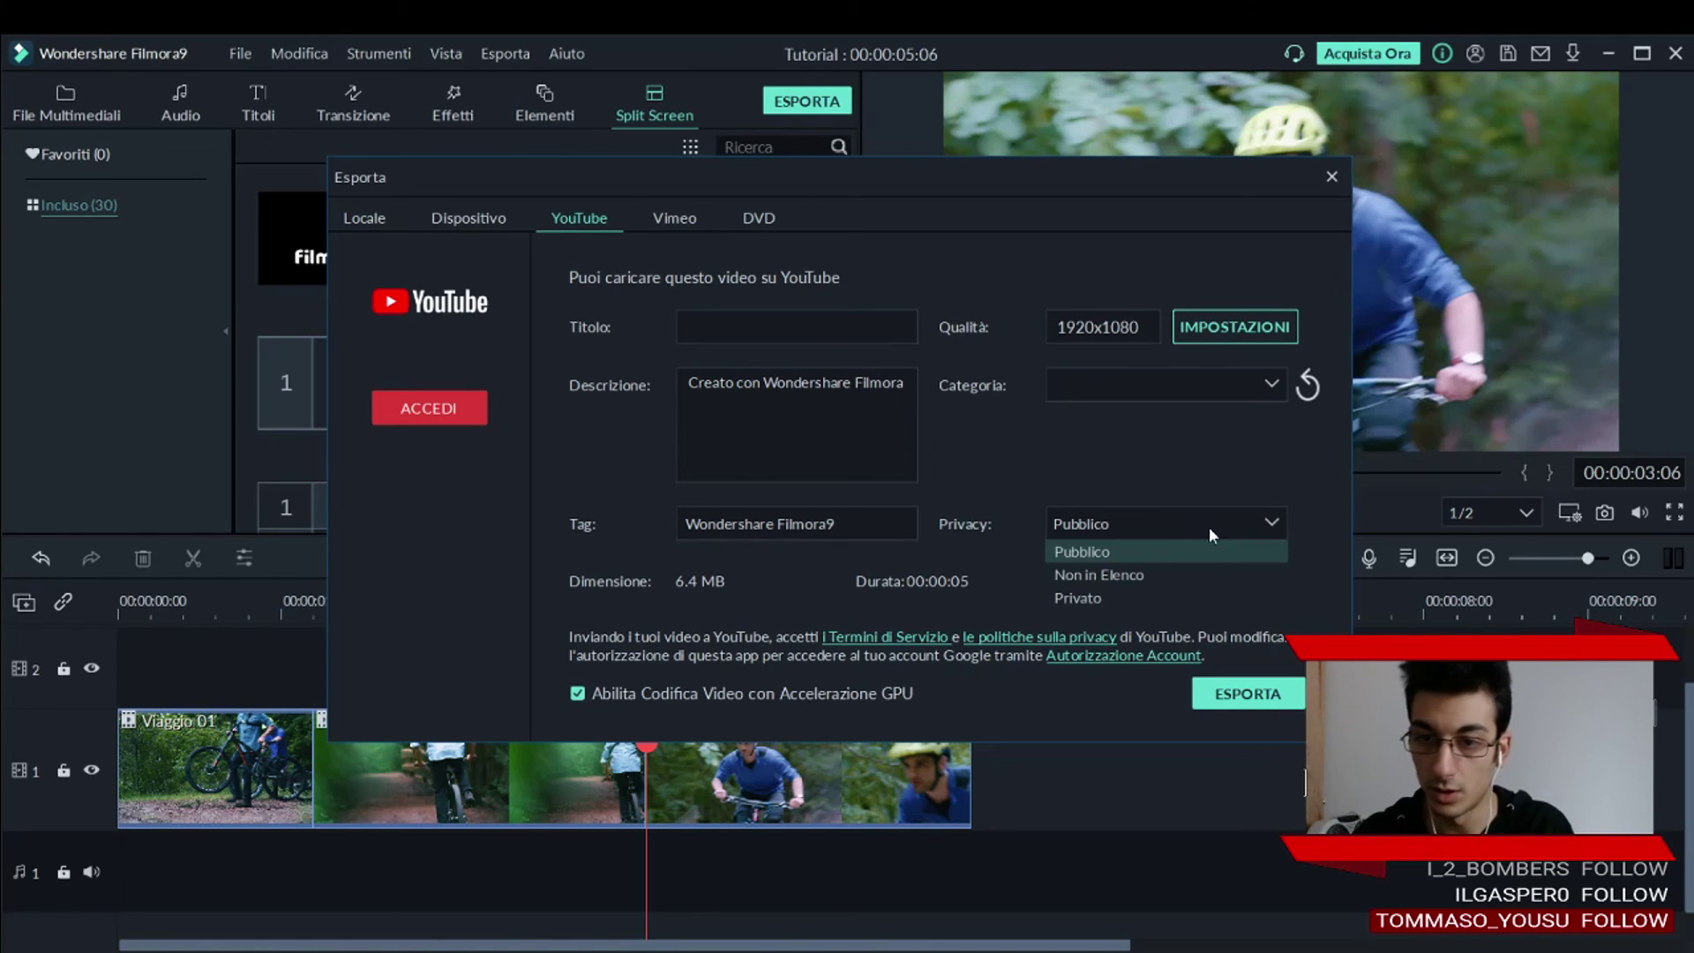
{"action": "left_click", "coordinate": [1162, 548]}
{"action": "left_click", "coordinate": [1214, 329]}
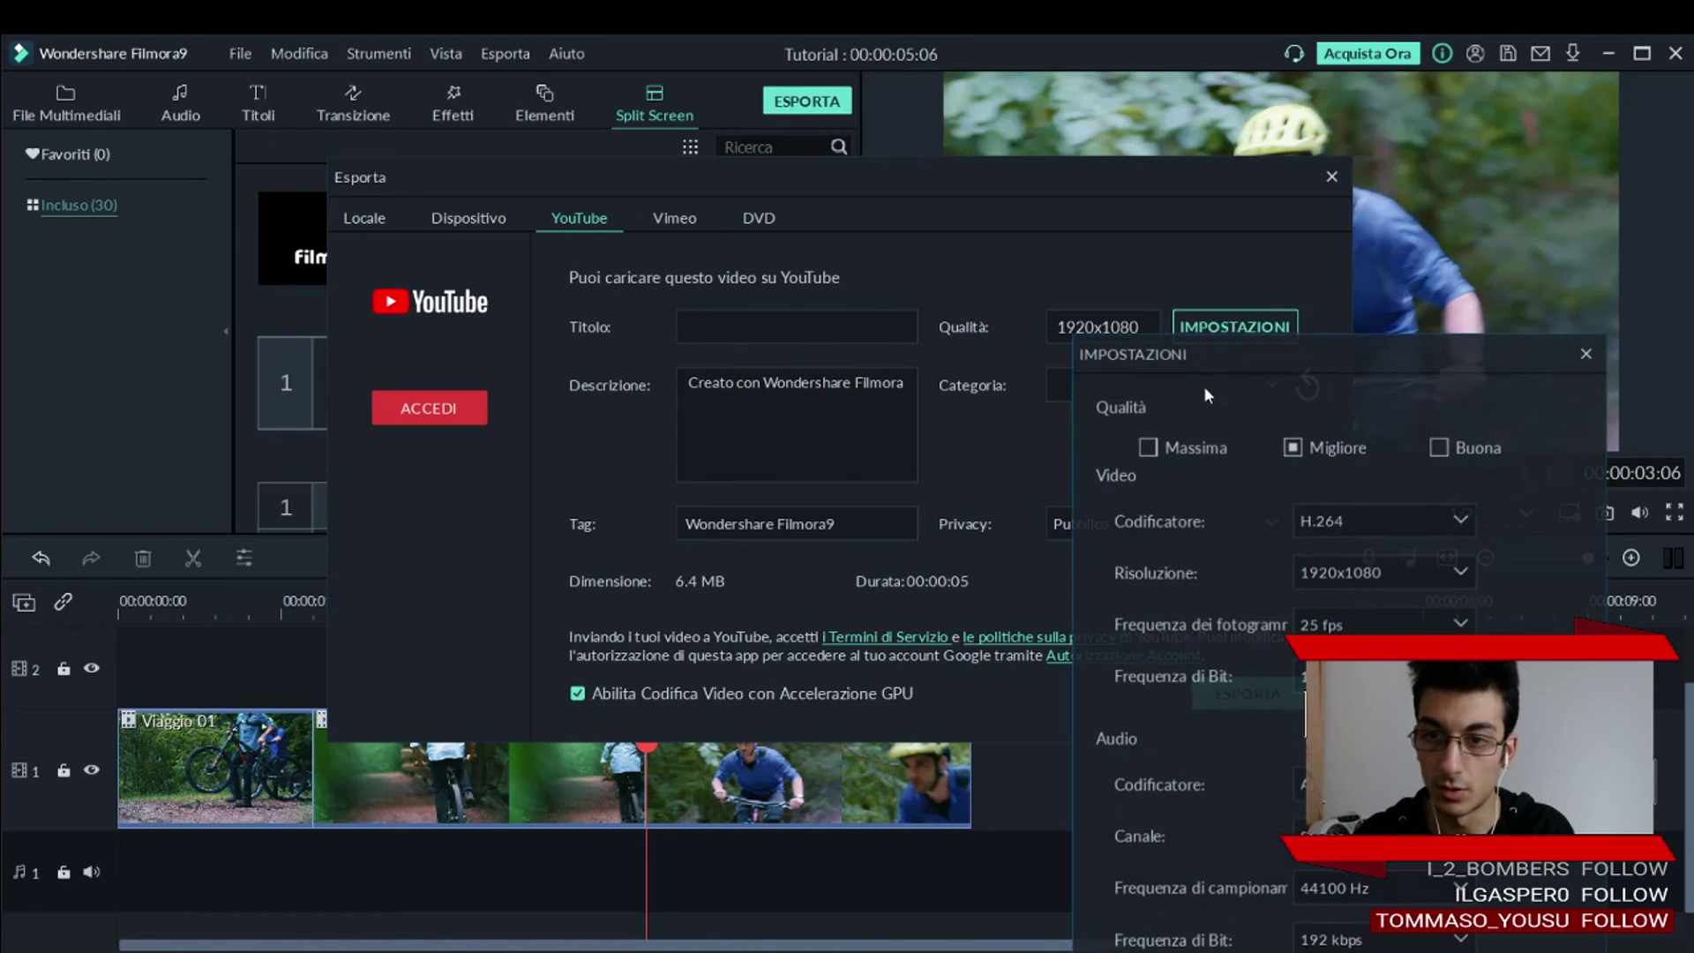
{"action": "left_click", "coordinate": [1586, 354]}
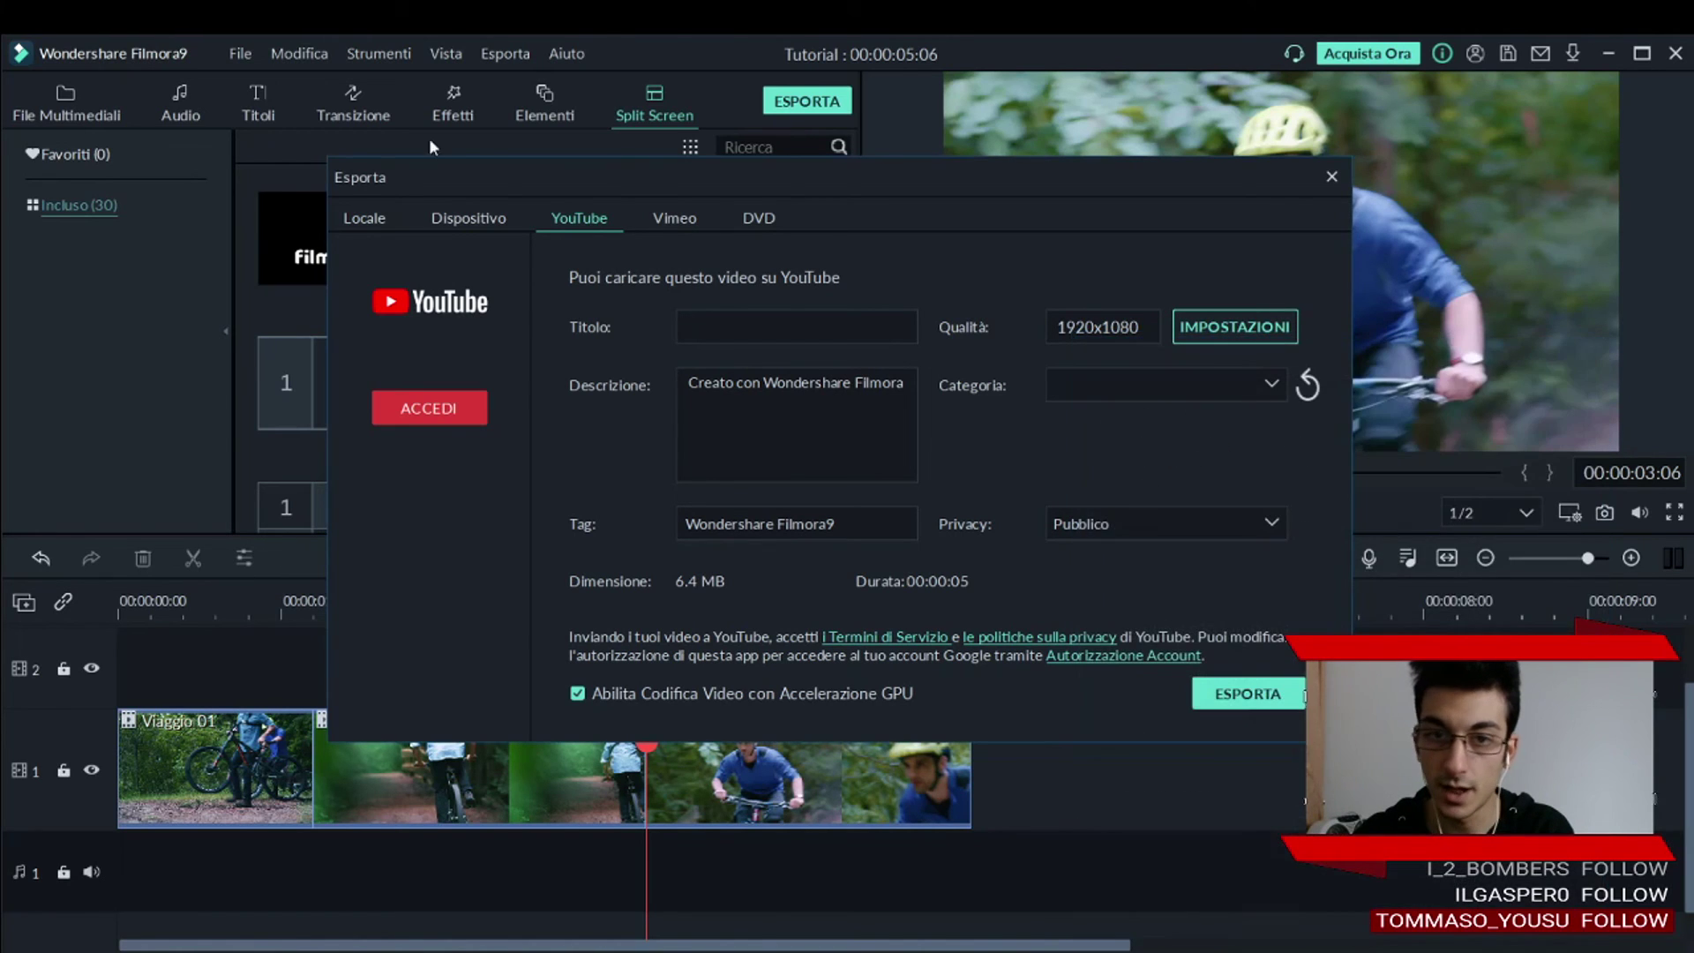
Examine the Vimeo and DVD export options, then return to the local MP4 export page.
{"action": "left_click", "coordinate": [683, 218]}
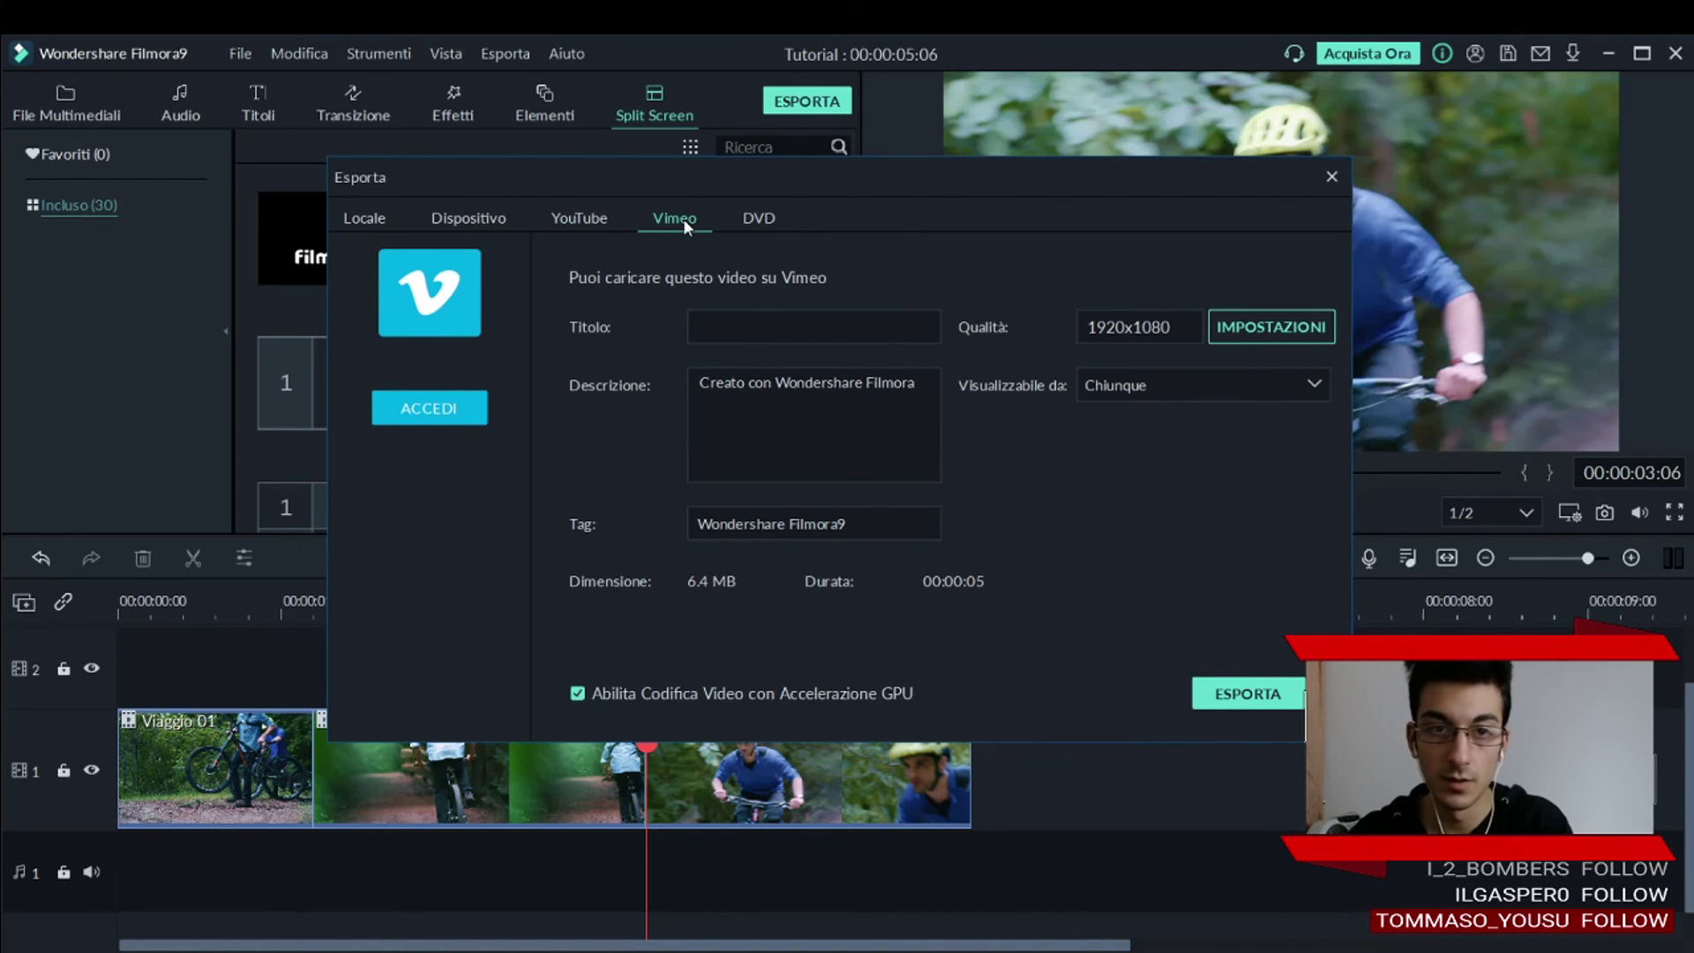
{"action": "left_click", "coordinate": [756, 221]}
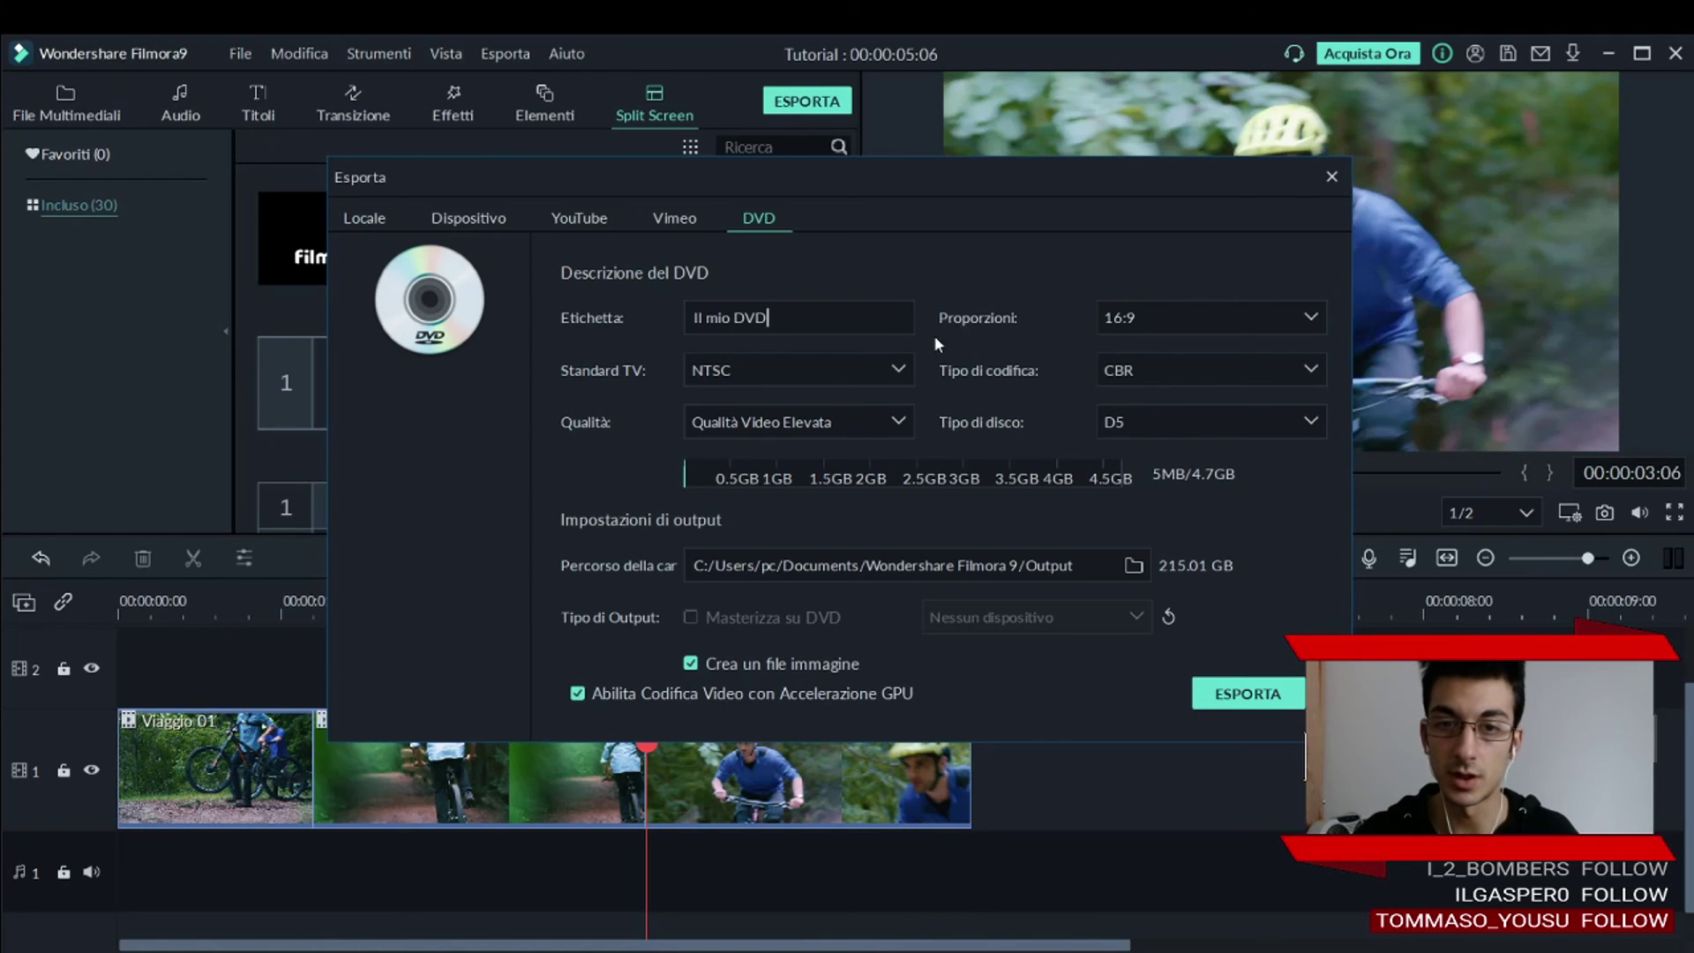
{"action": "left_click", "coordinate": [503, 218]}
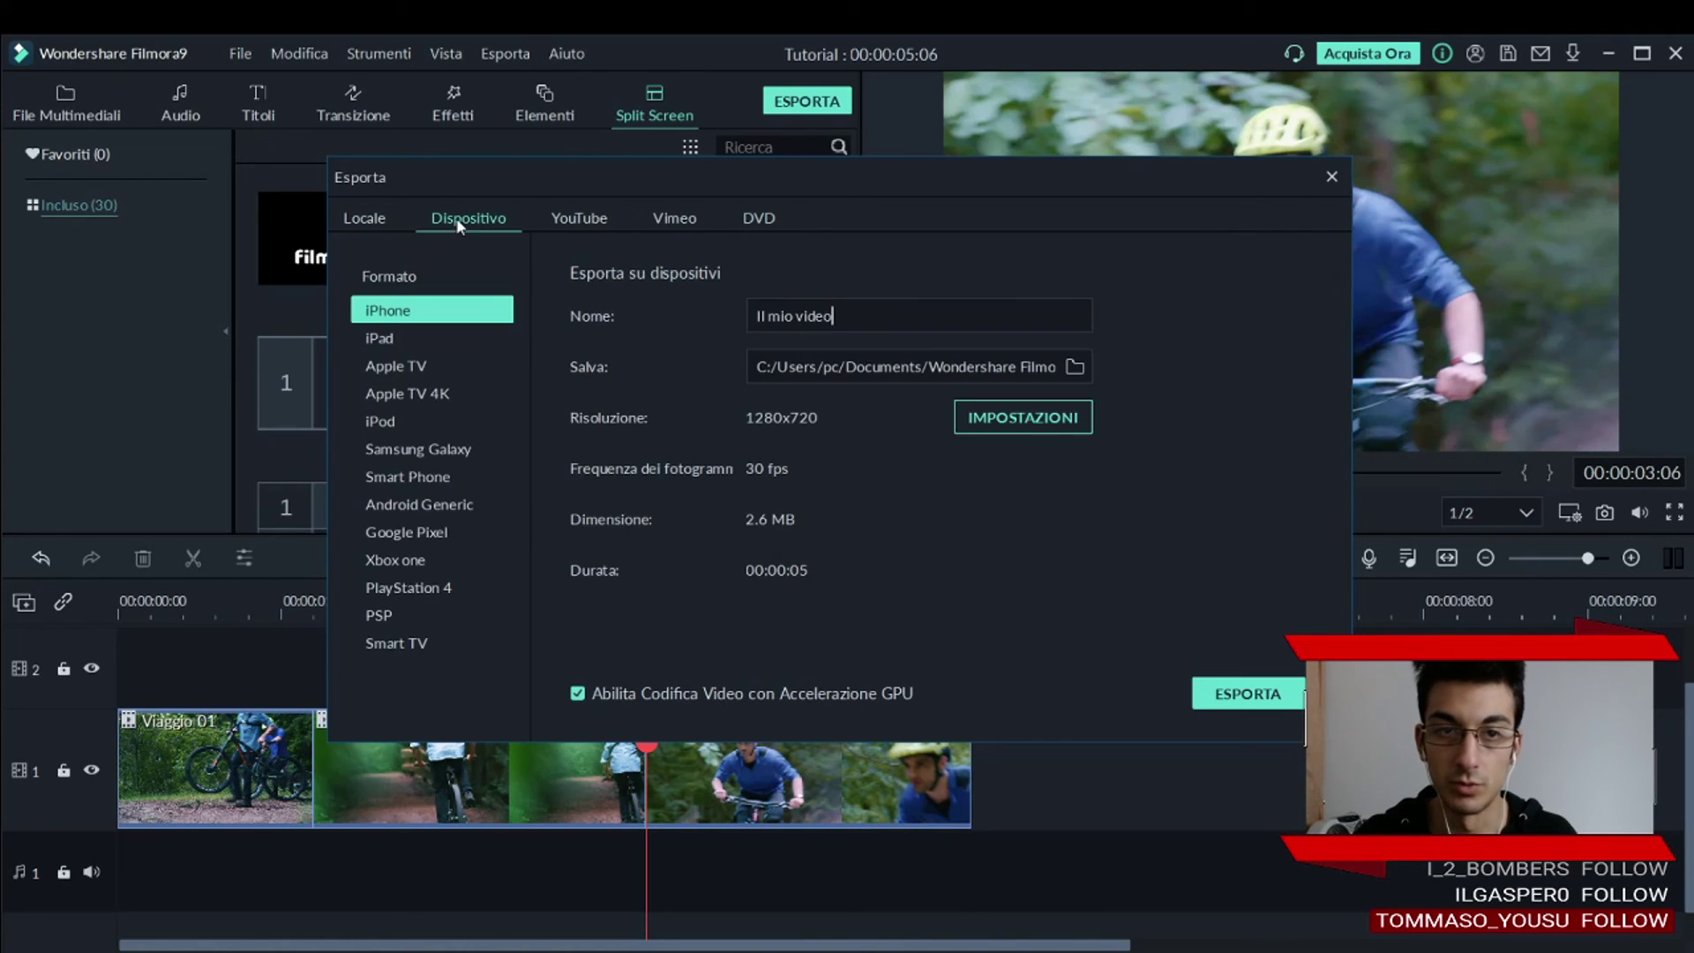
{"action": "left_click", "coordinate": [389, 226]}
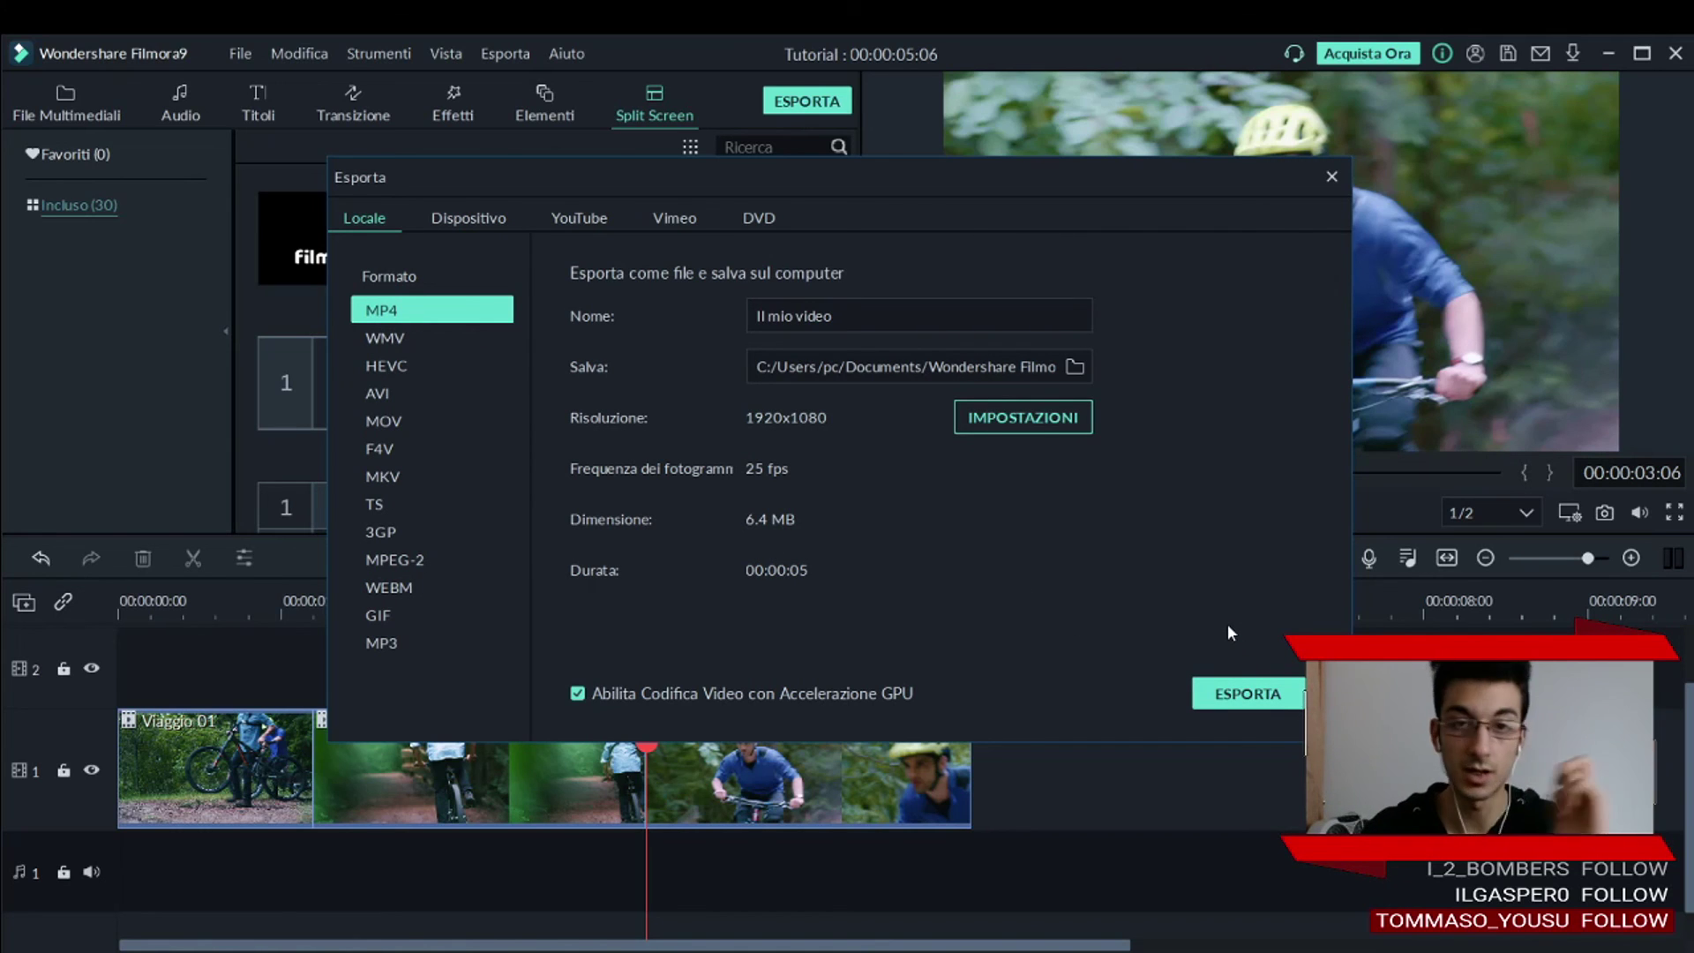
Export the project locally as Il mio video.mp4 and review the available actions on completion, keeping Avviso Sonoro.
{"action": "left_click", "coordinate": [1256, 695]}
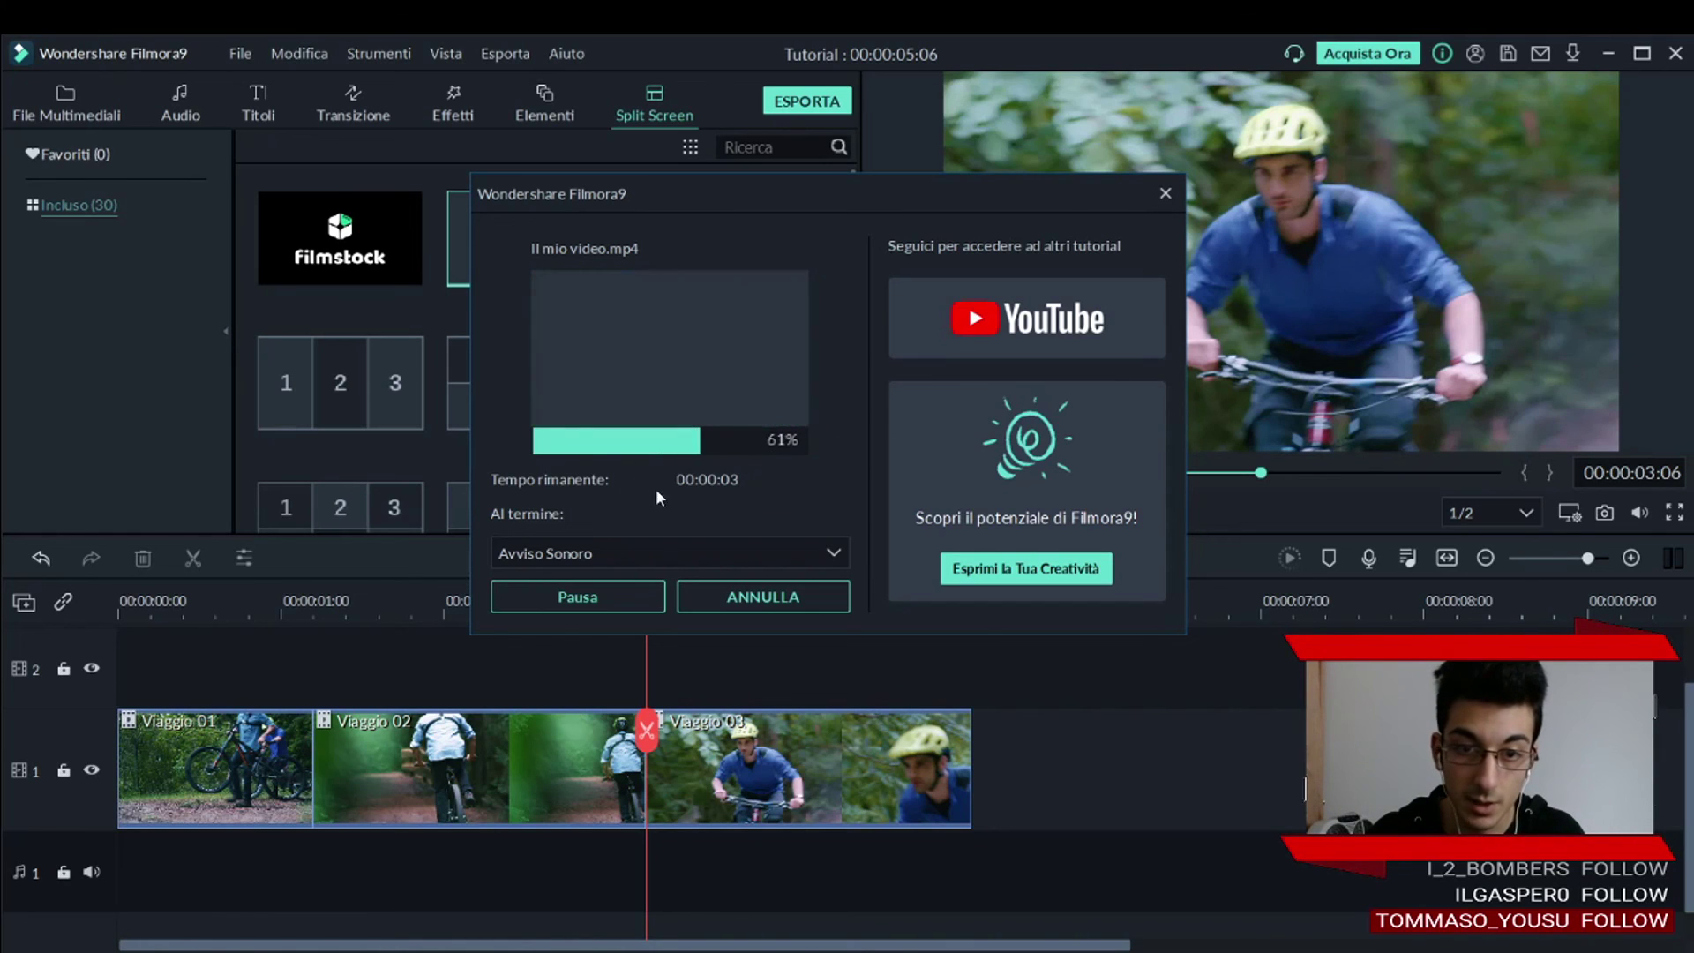
{"action": "left_click", "coordinate": [814, 552]}
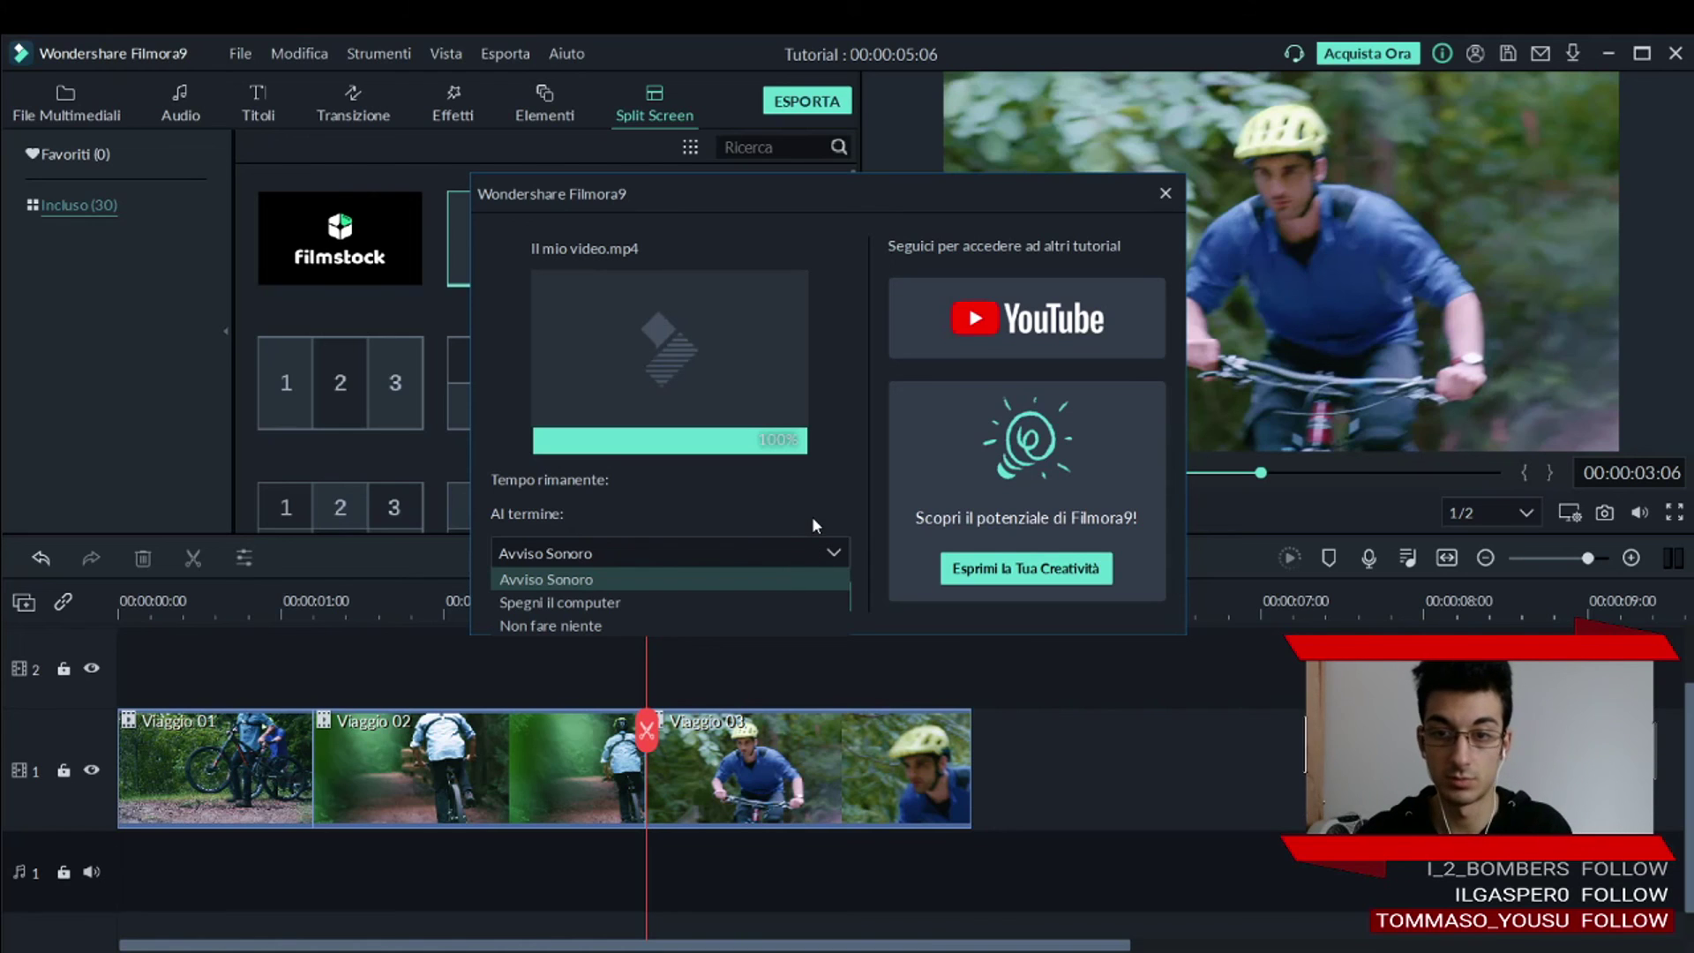
{"action": "left_click", "coordinate": [813, 523]}
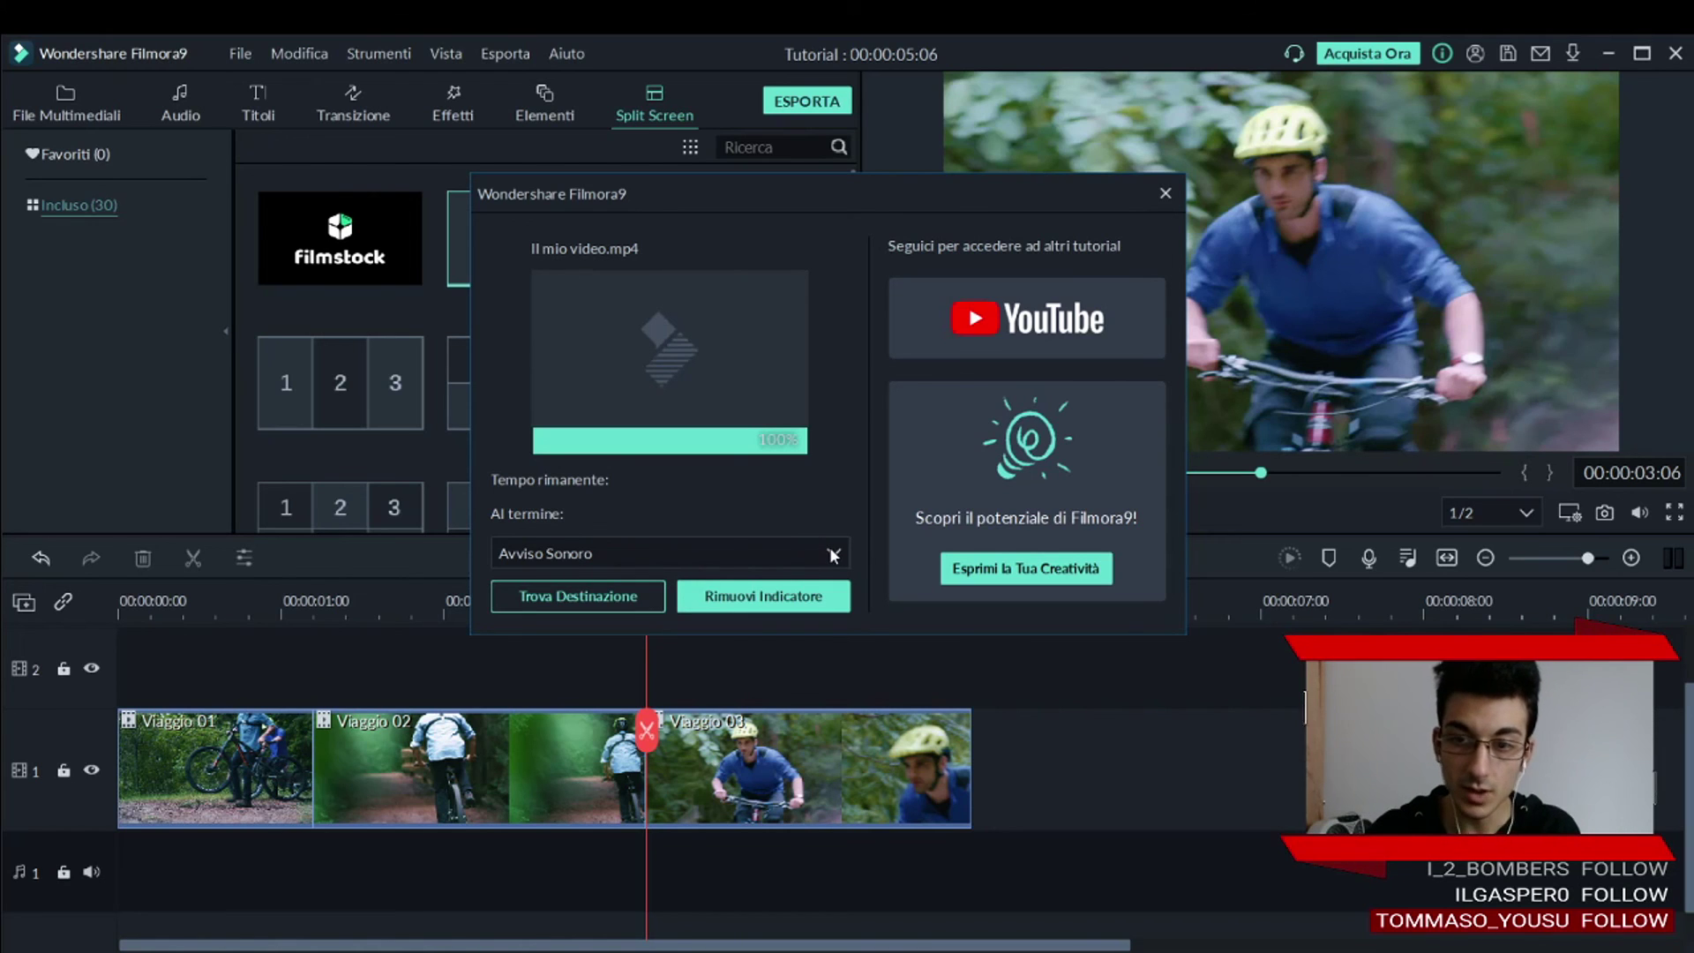
{"action": "left_click", "coordinate": [832, 554]}
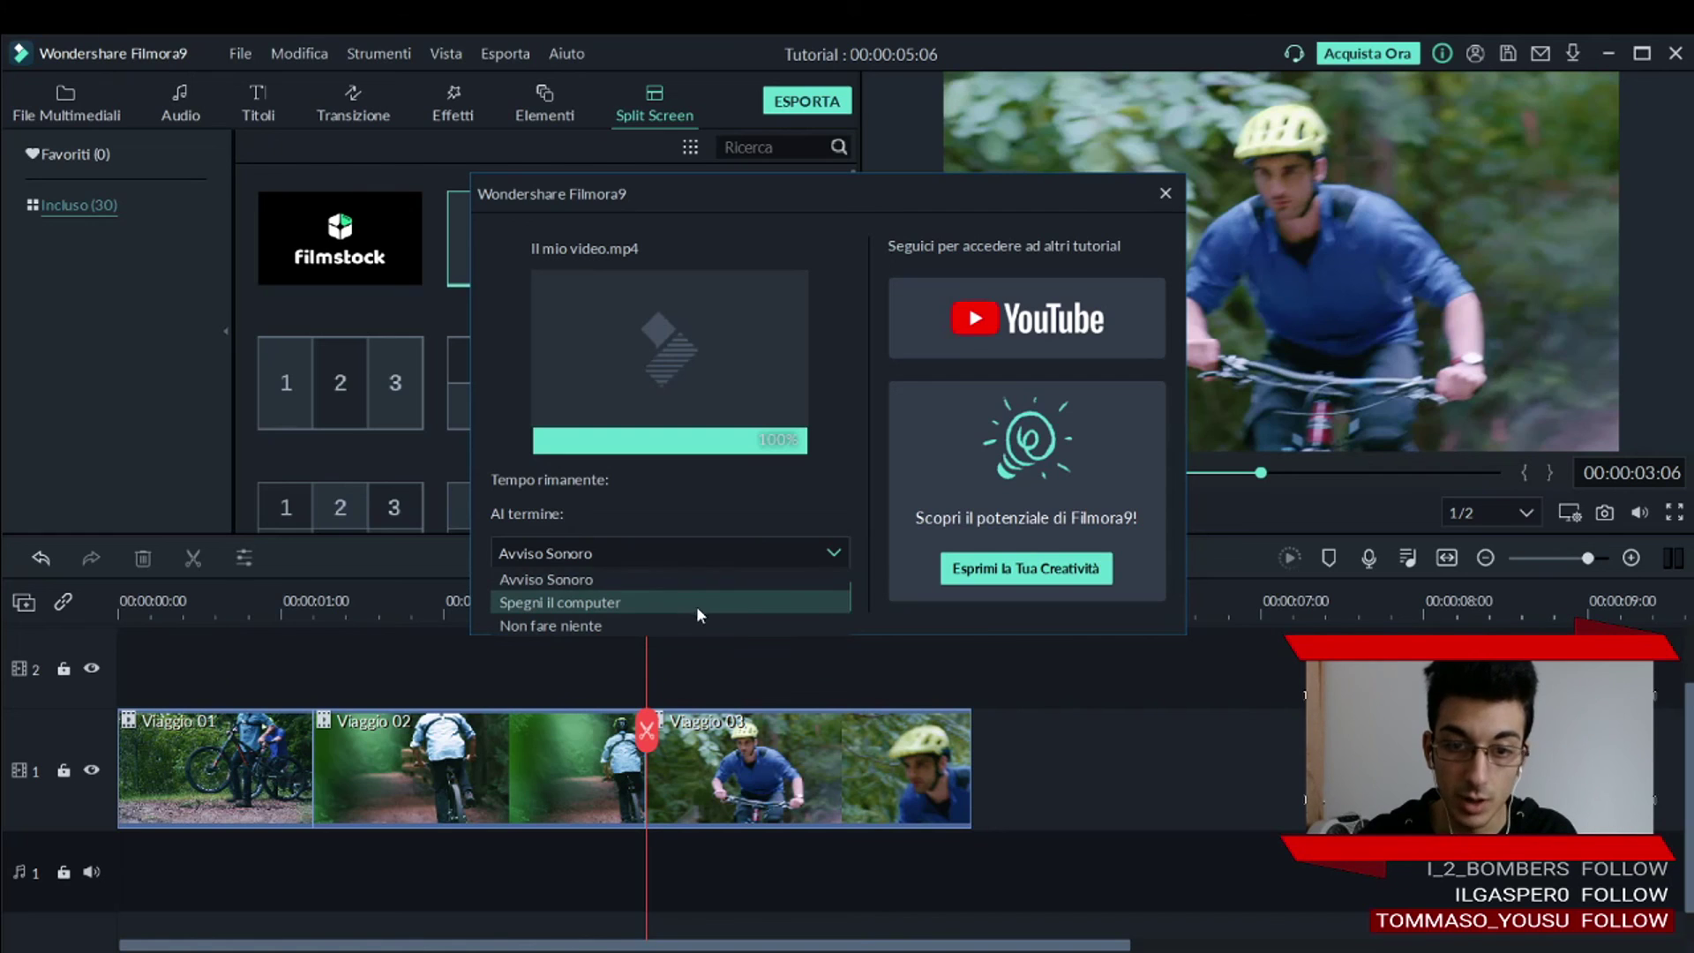
{"action": "left_click", "coordinate": [863, 510]}
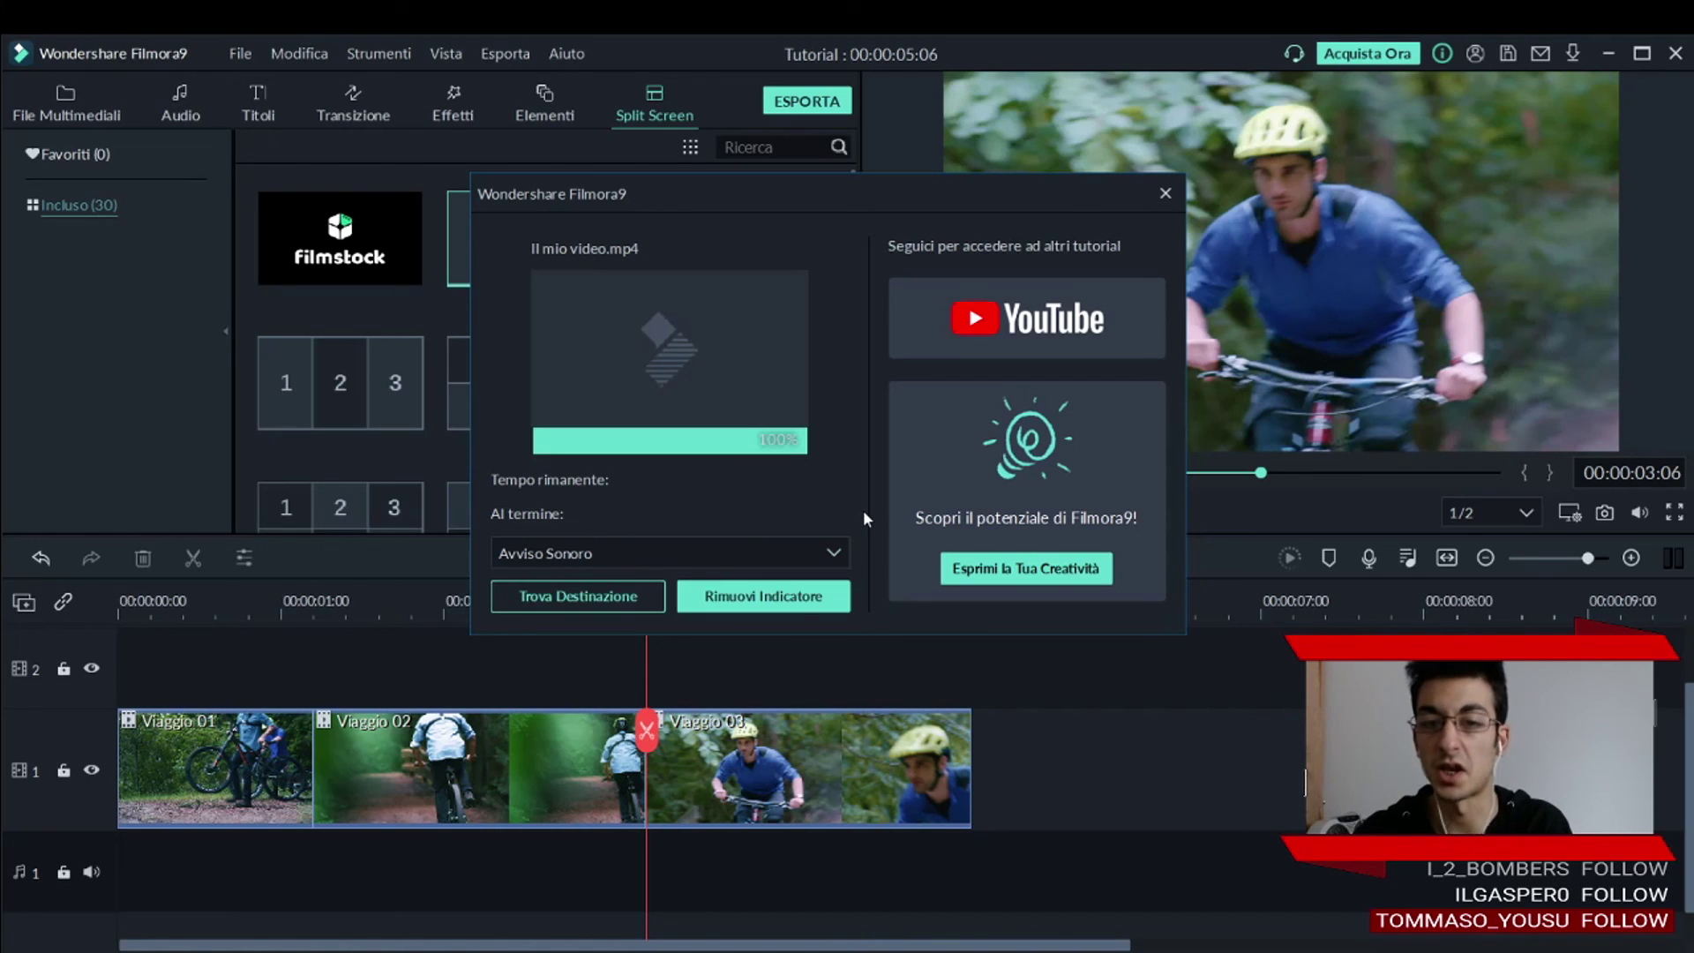
Open the exported Il mio video from its output folder, close the folder and move the player window into view.
{"action": "left_click", "coordinate": [646, 598]}
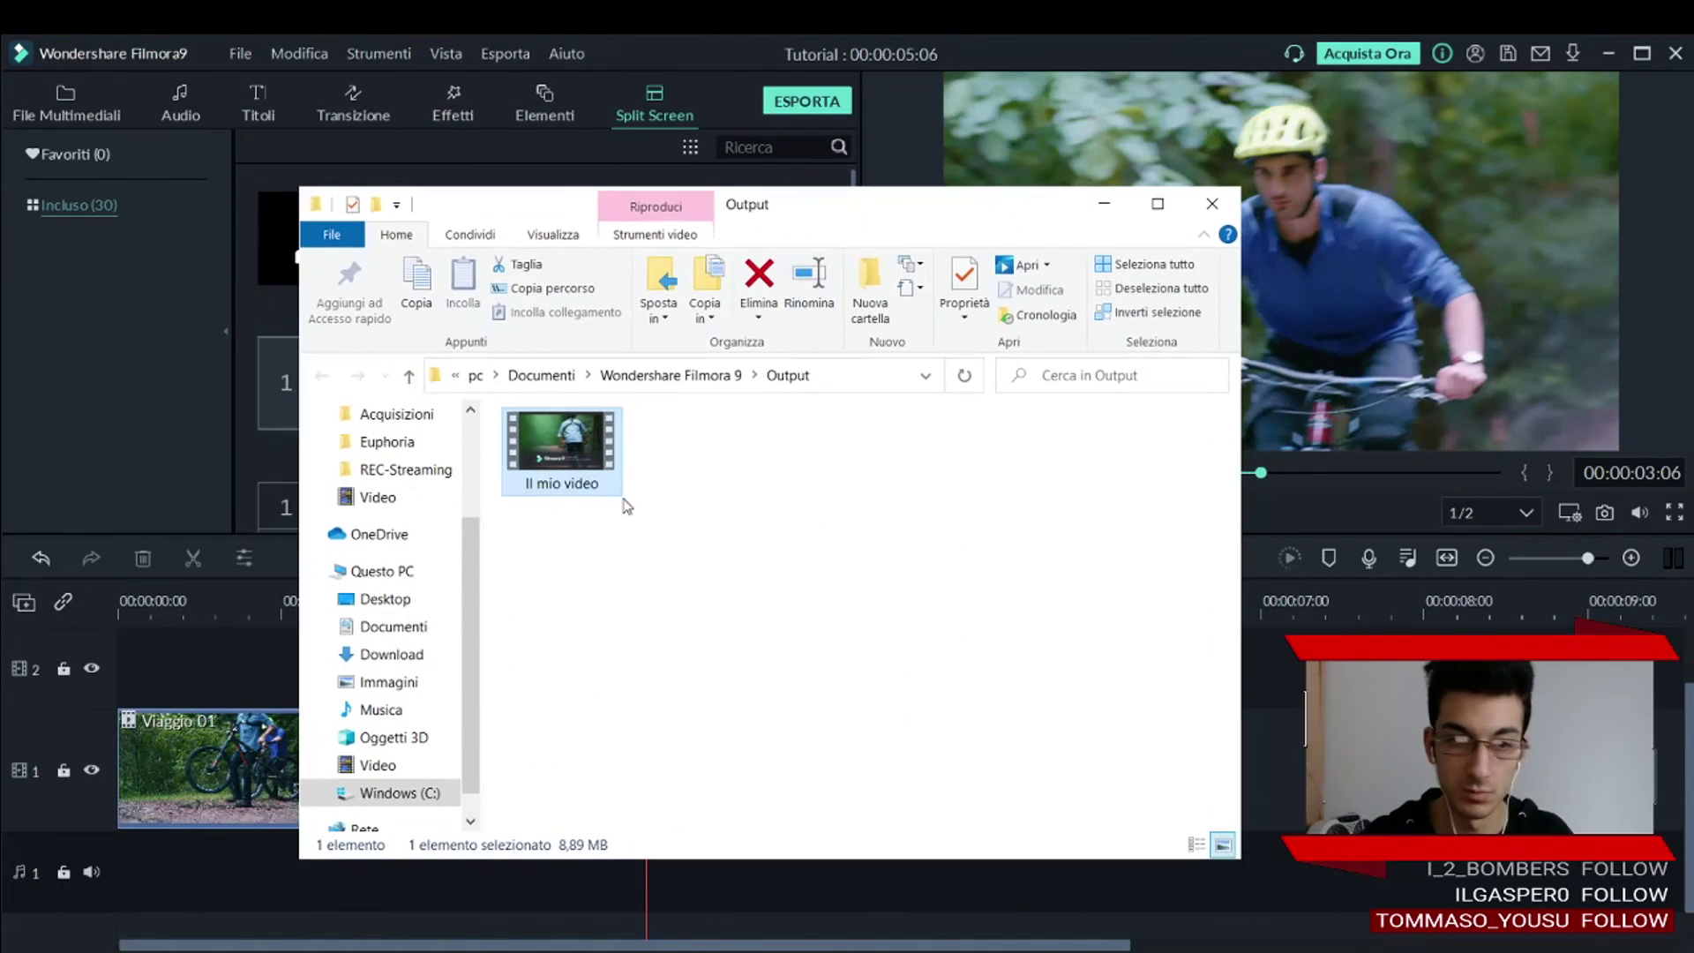
{"action": "double_click", "coordinate": [590, 434]}
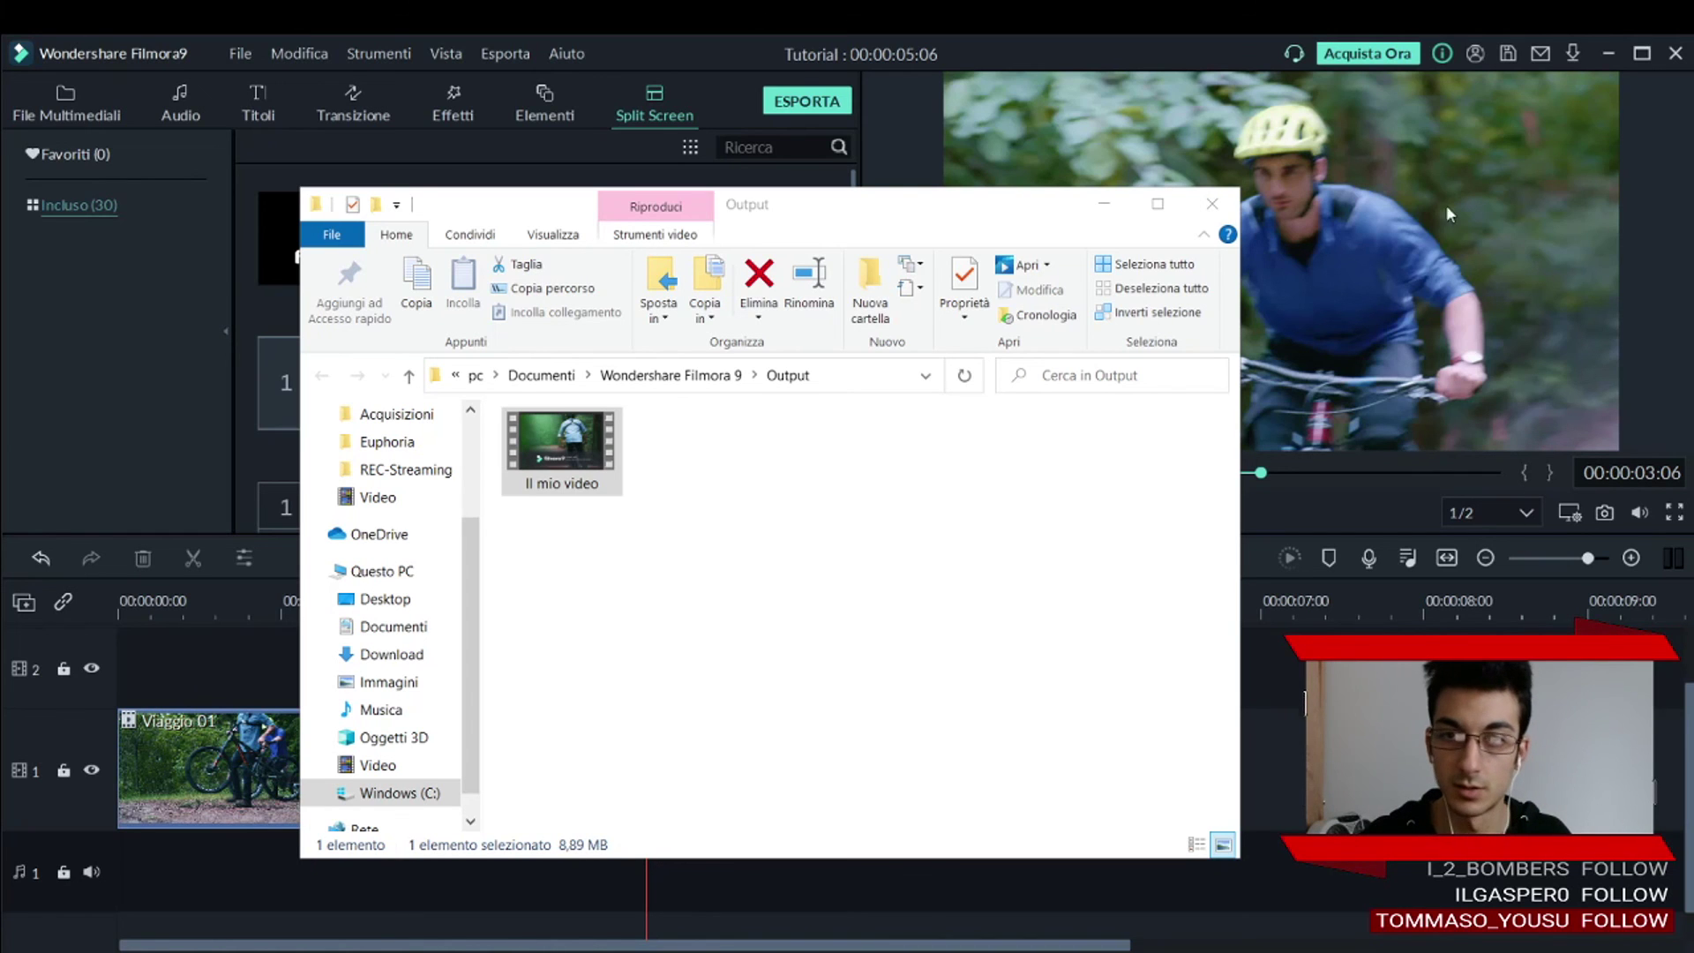
{"action": "left_click", "coordinate": [1216, 220]}
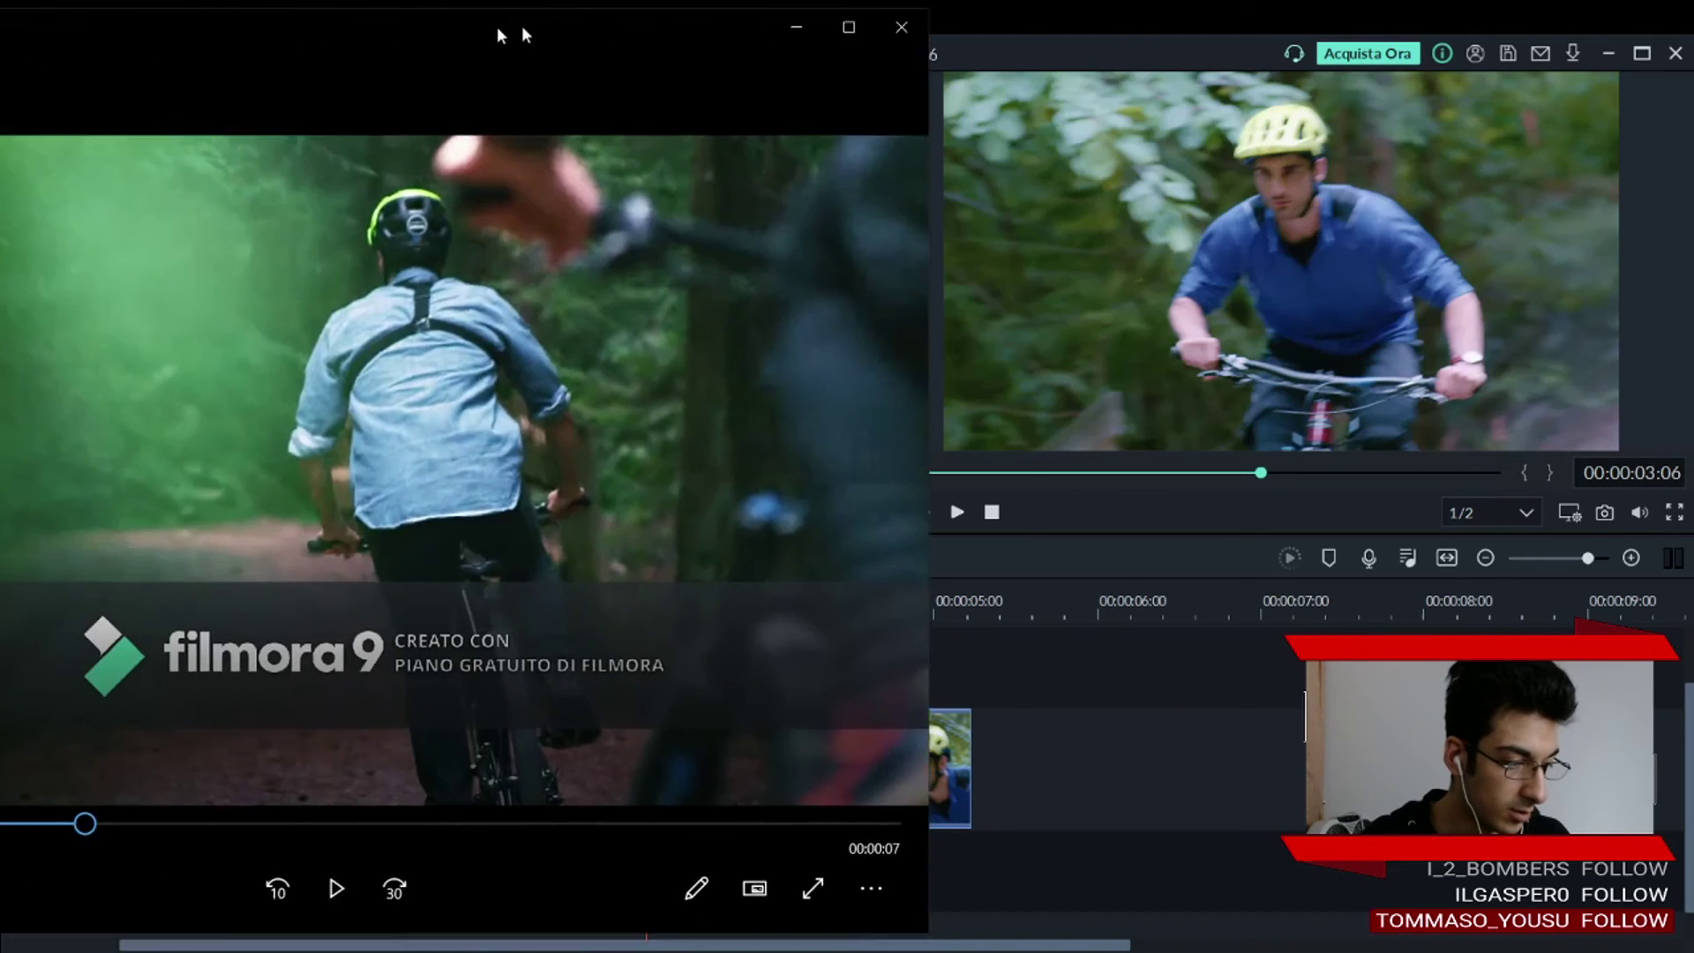
{"action": "left_click_drag", "start_coordinate": [496, 27], "coordinate": [1004, 87]}
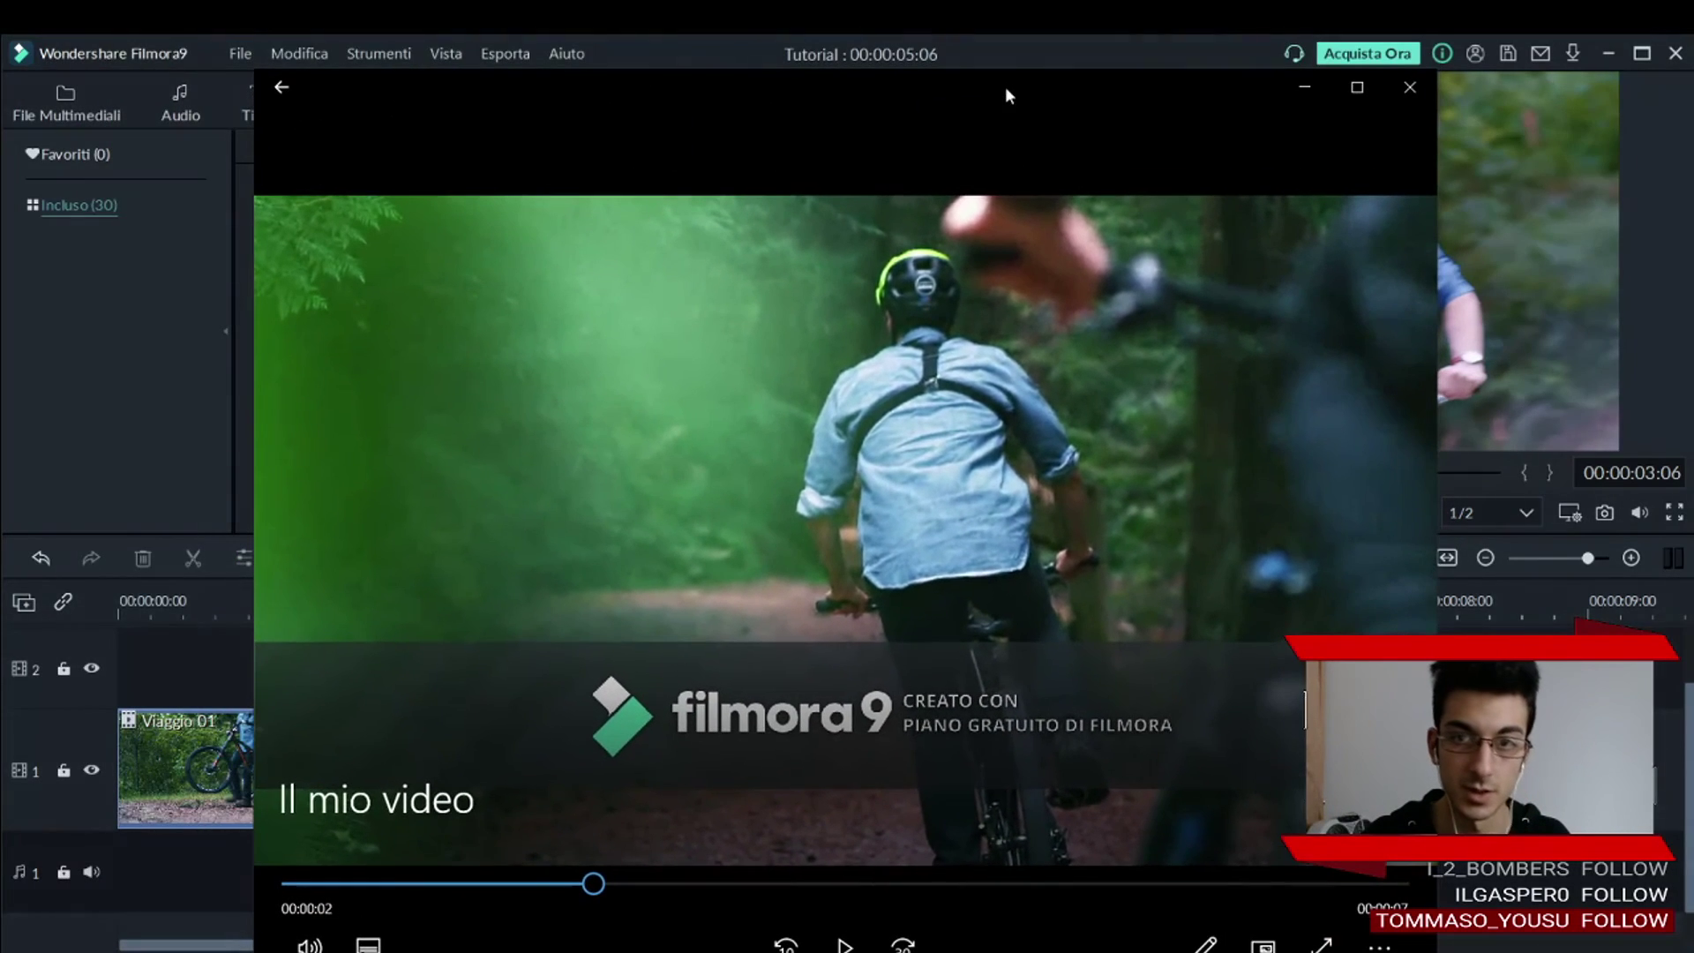
{"action": "left_click_drag", "start_coordinate": [1008, 91], "coordinate": [889, 116]}
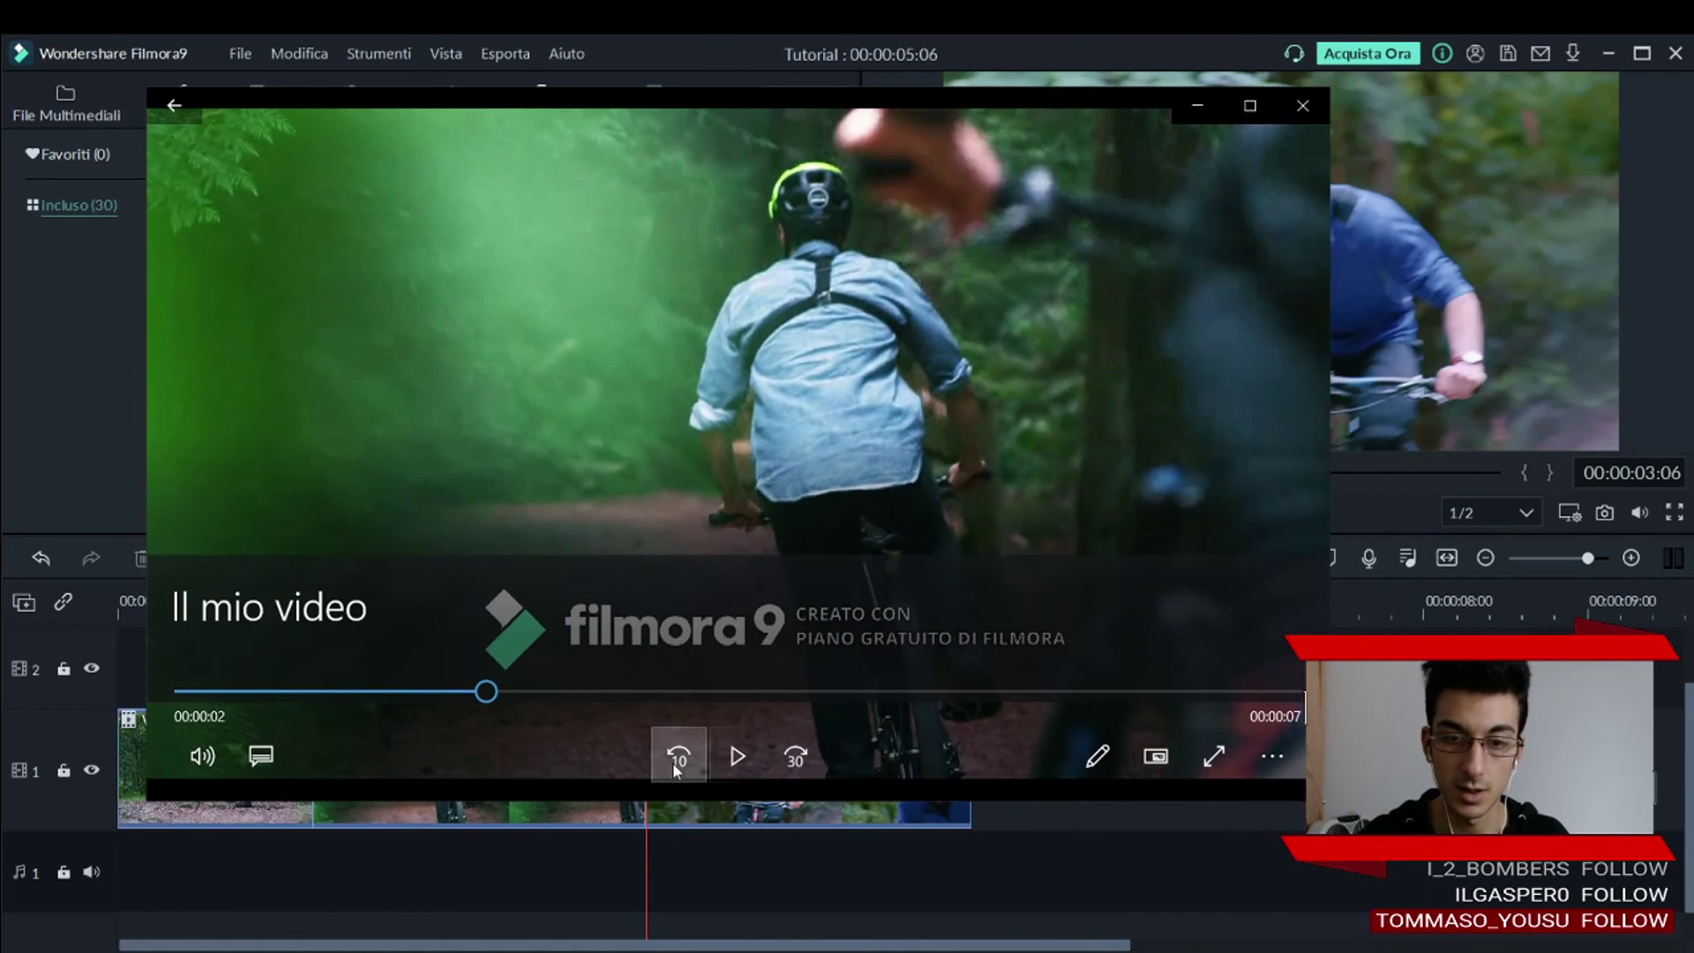
Rewind the exported video to its start, play it through to the closing Filmora 9 logo and pause there.
{"action": "left_click", "coordinate": [677, 757]}
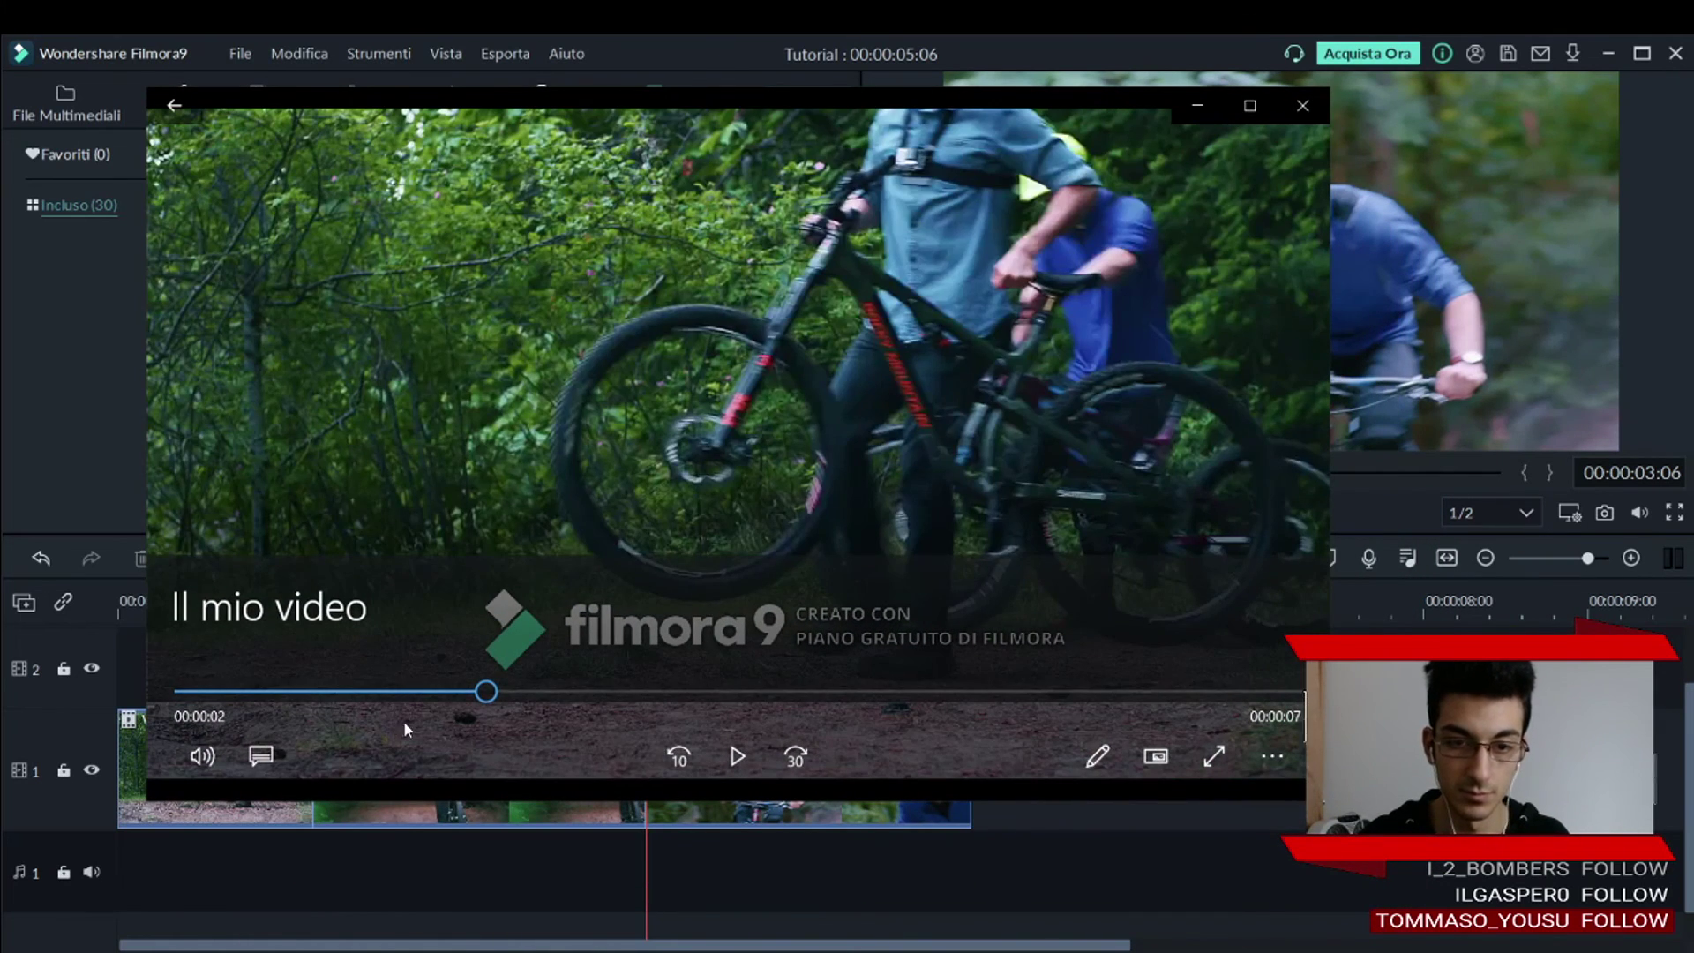
{"action": "left_click_drag", "start_coordinate": [503, 688], "coordinate": [185, 691]}
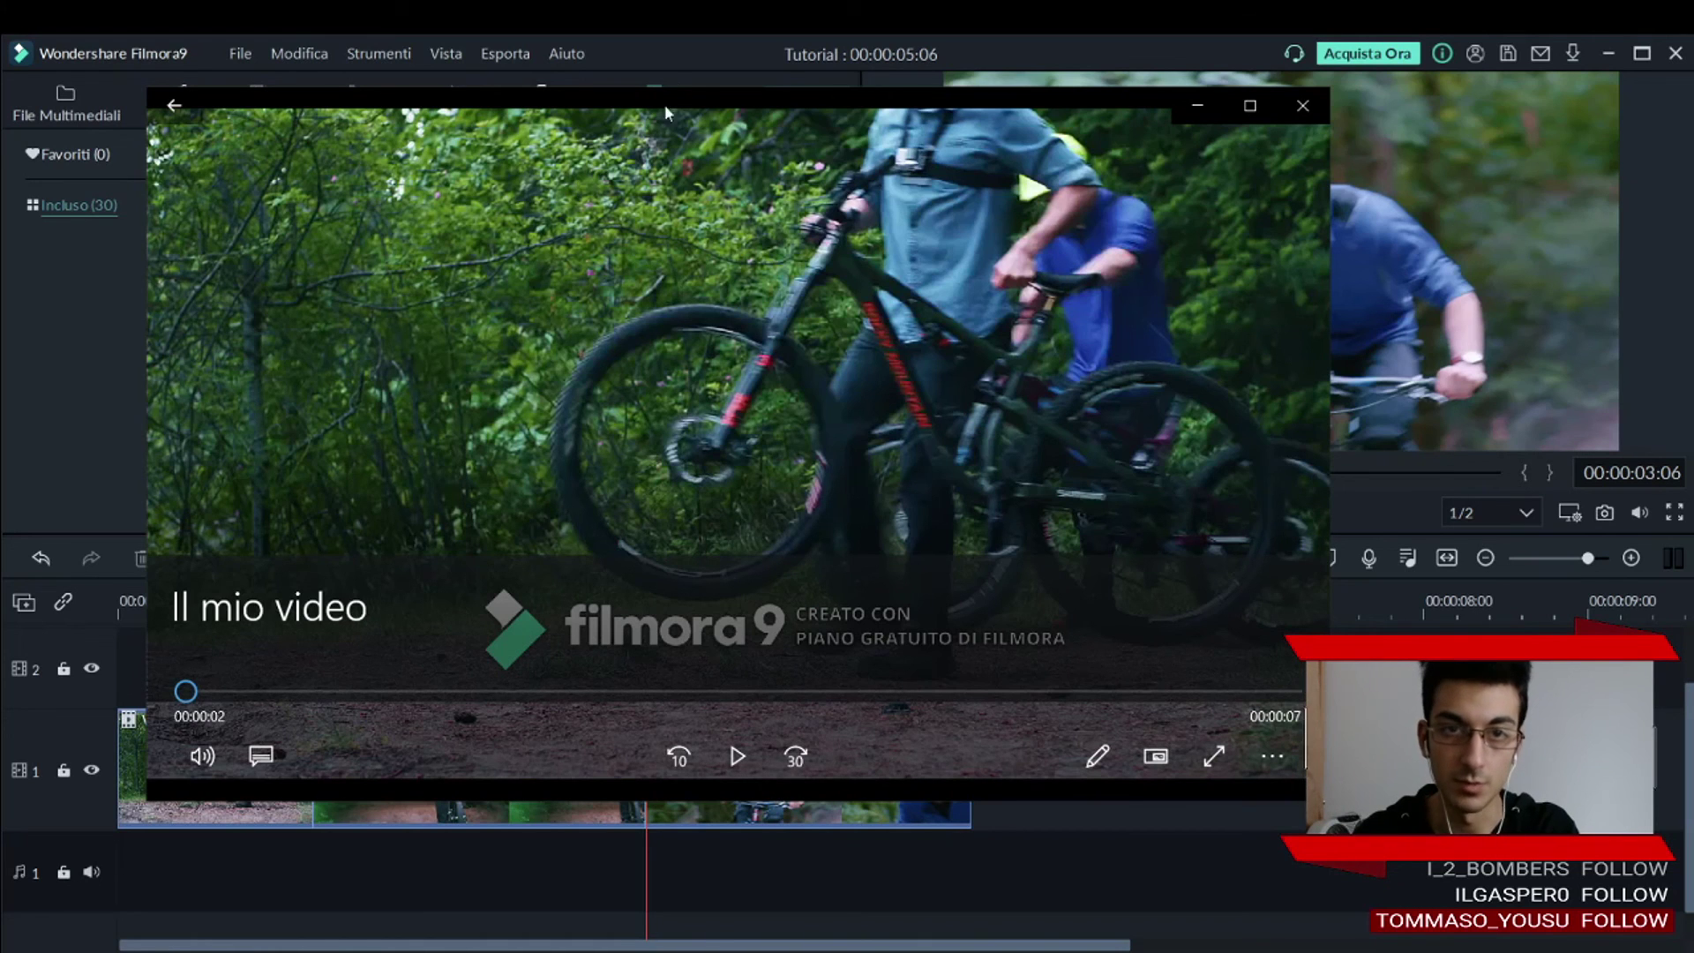
{"action": "left_click_drag", "start_coordinate": [688, 87], "coordinate": [707, 187]}
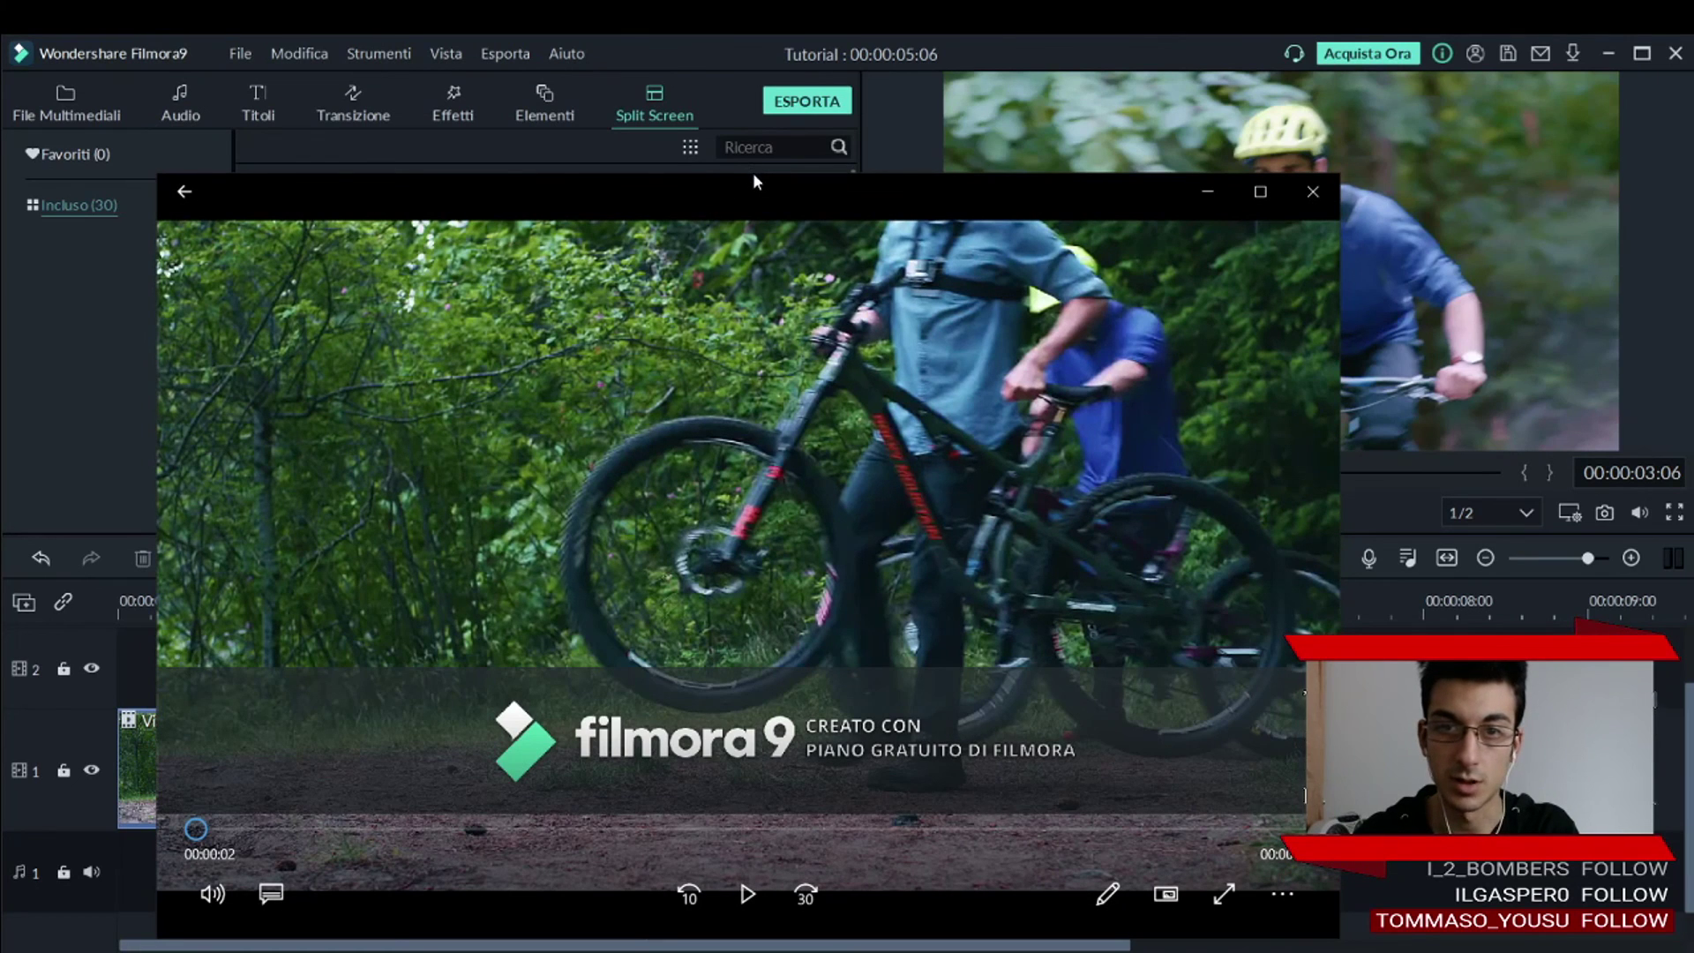
{"action": "left_click_drag", "start_coordinate": [755, 177], "coordinate": [759, 45]}
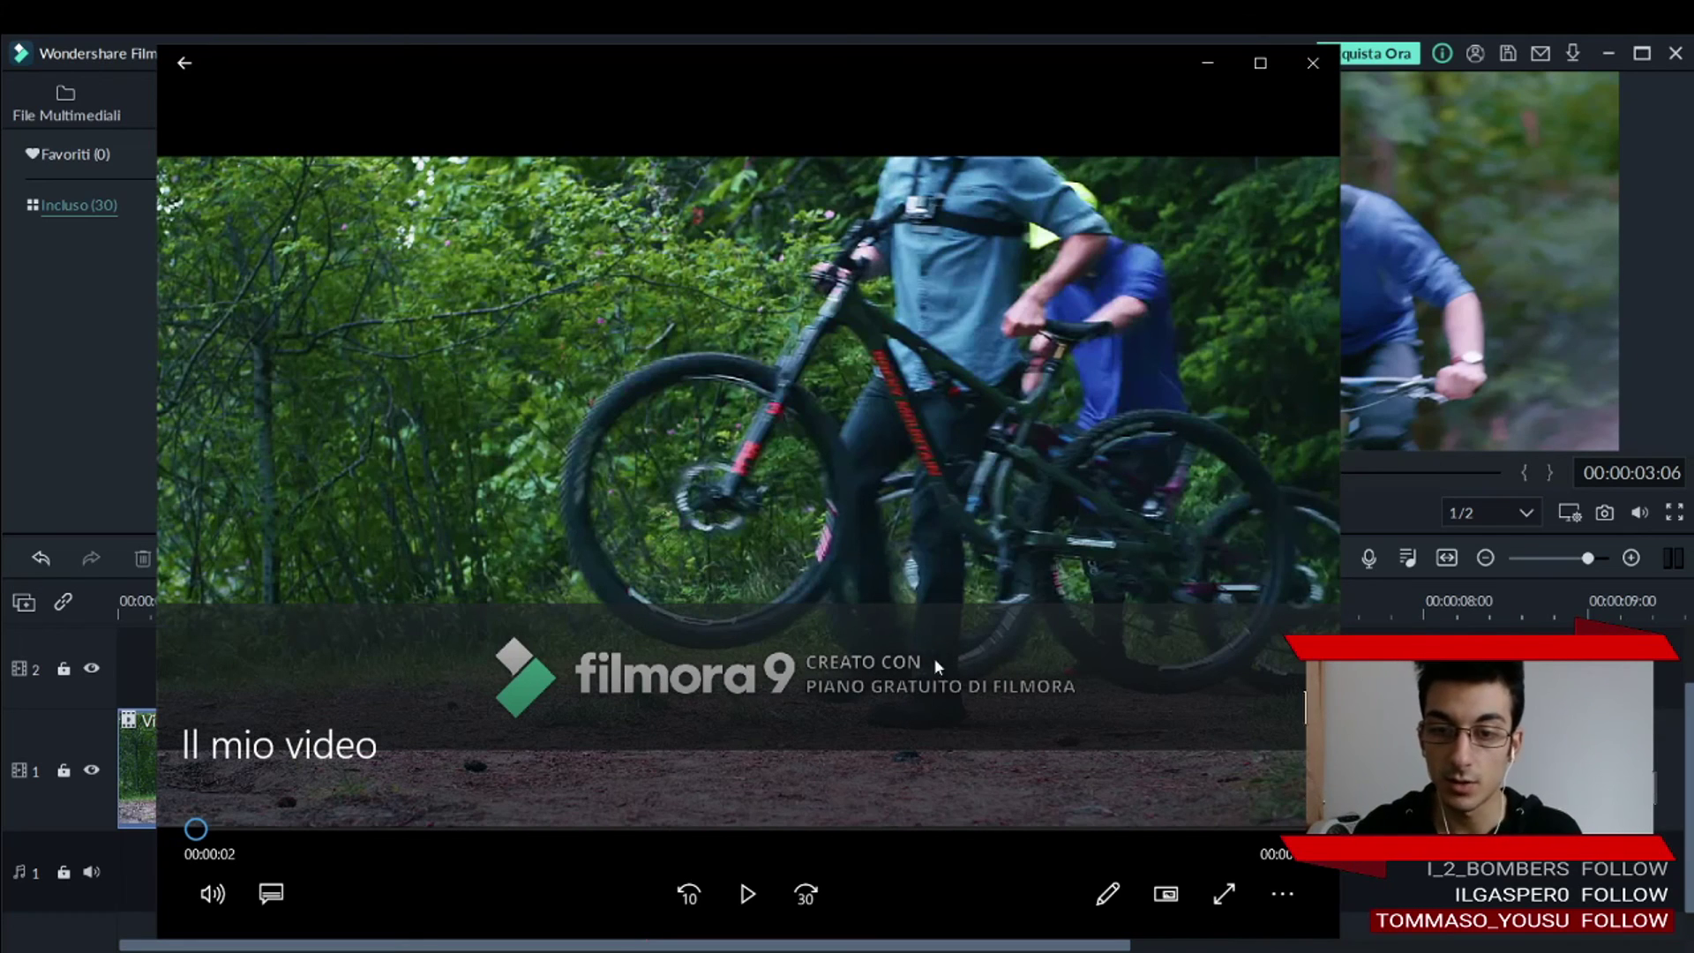
{"action": "left_click", "coordinate": [754, 893]}
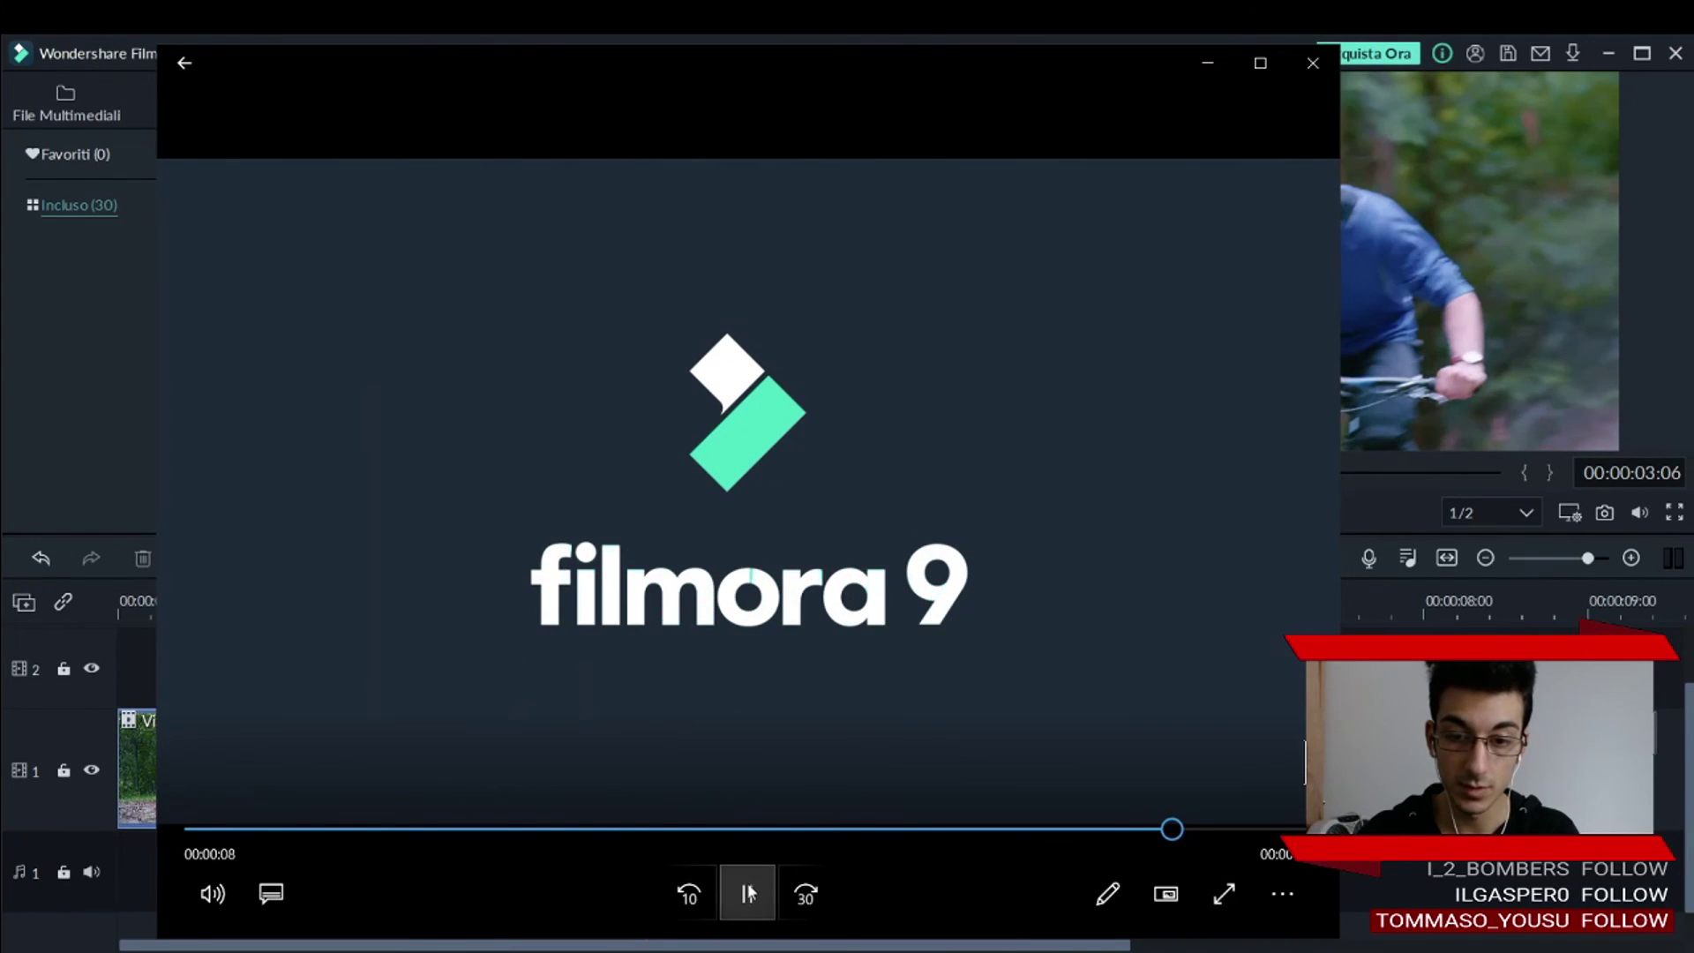
{"action": "left_click", "coordinate": [748, 891]}
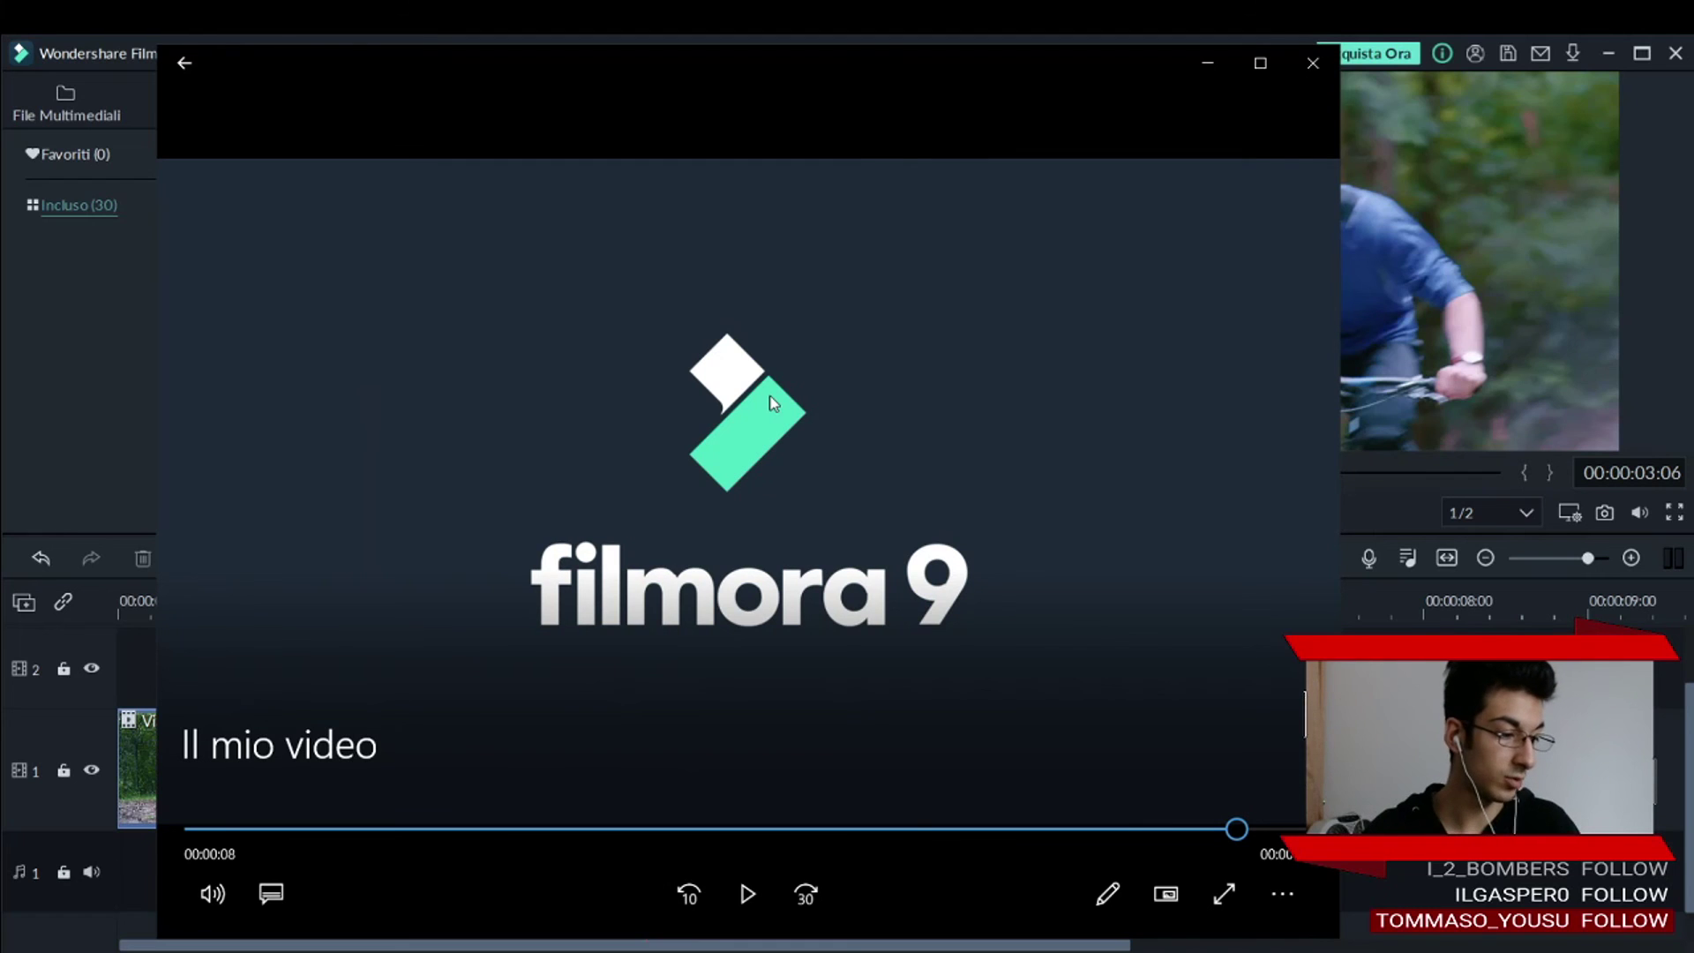